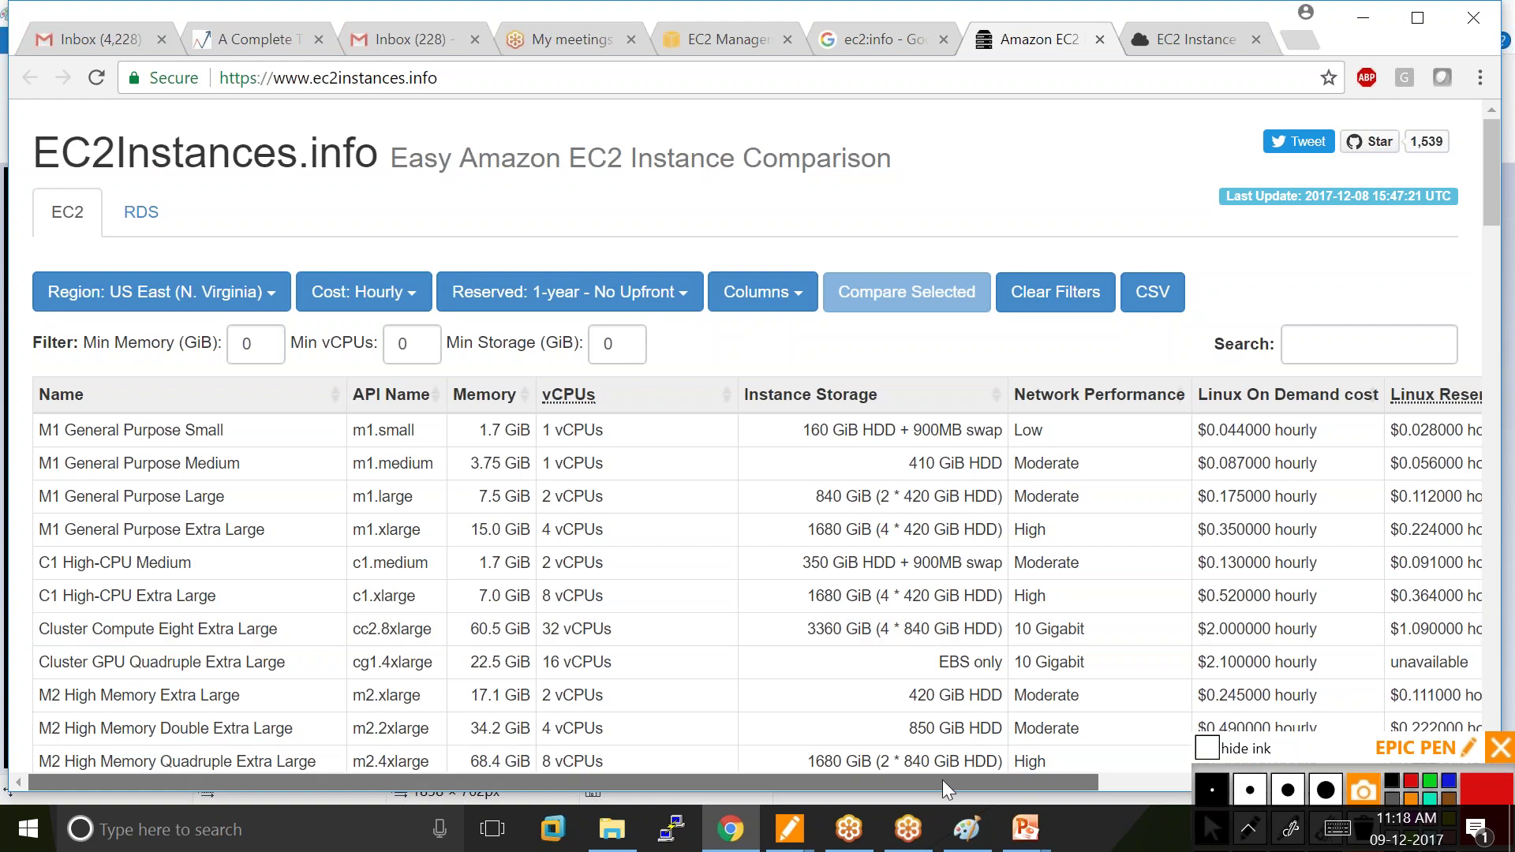
# Scroll through the EC2Instances.info instance comparison table.
pyautogui.moveTo(942, 780); pyautogui.dragTo(1108, 786)
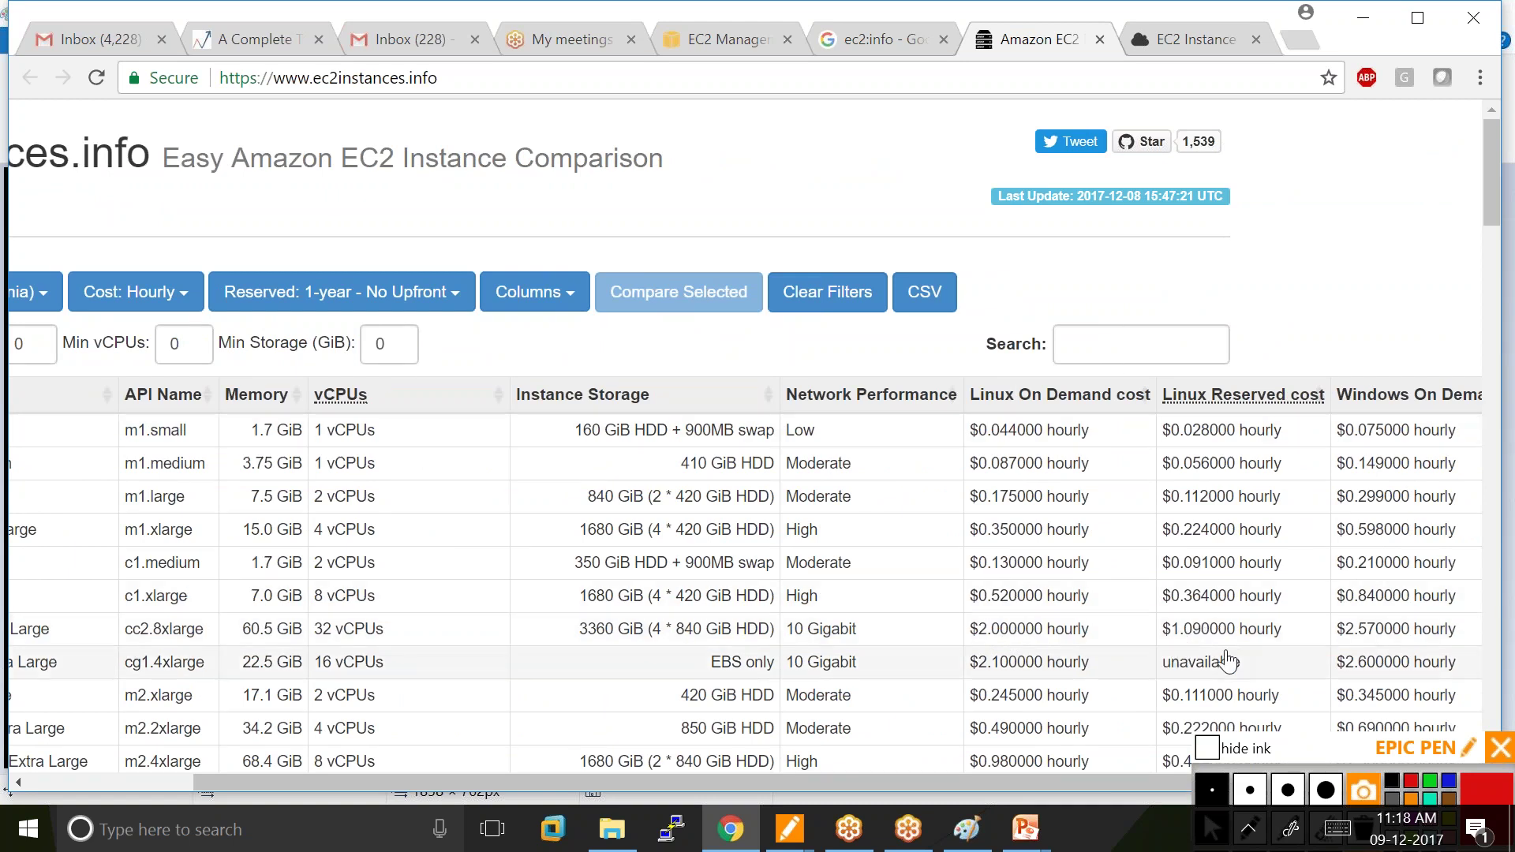
pyautogui.moveTo(1091, 786); pyautogui.dragTo(924, 786)
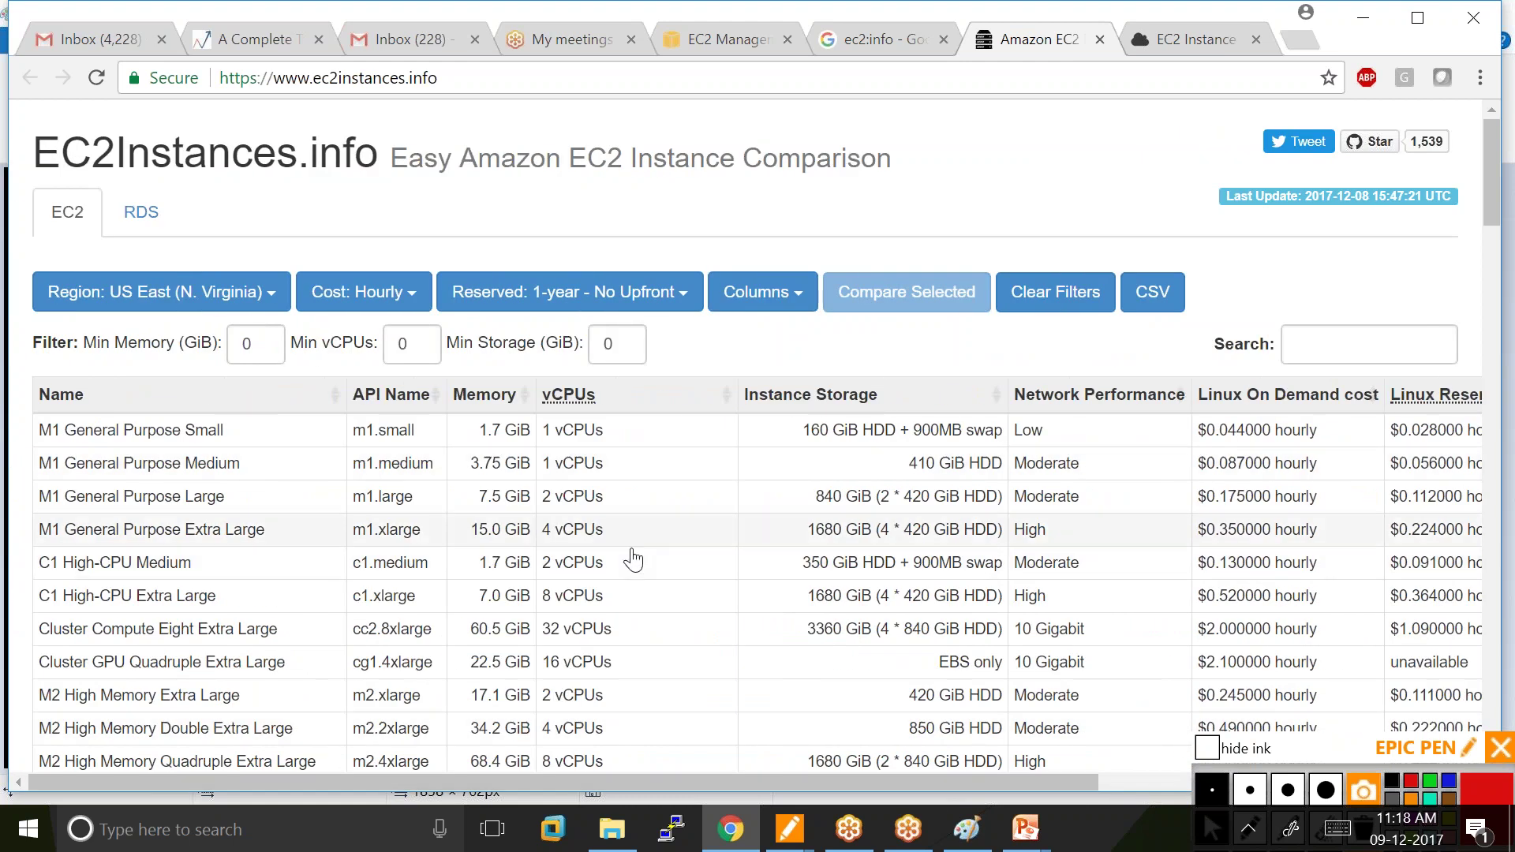
pyautogui.scroll(-2, 633, 561)
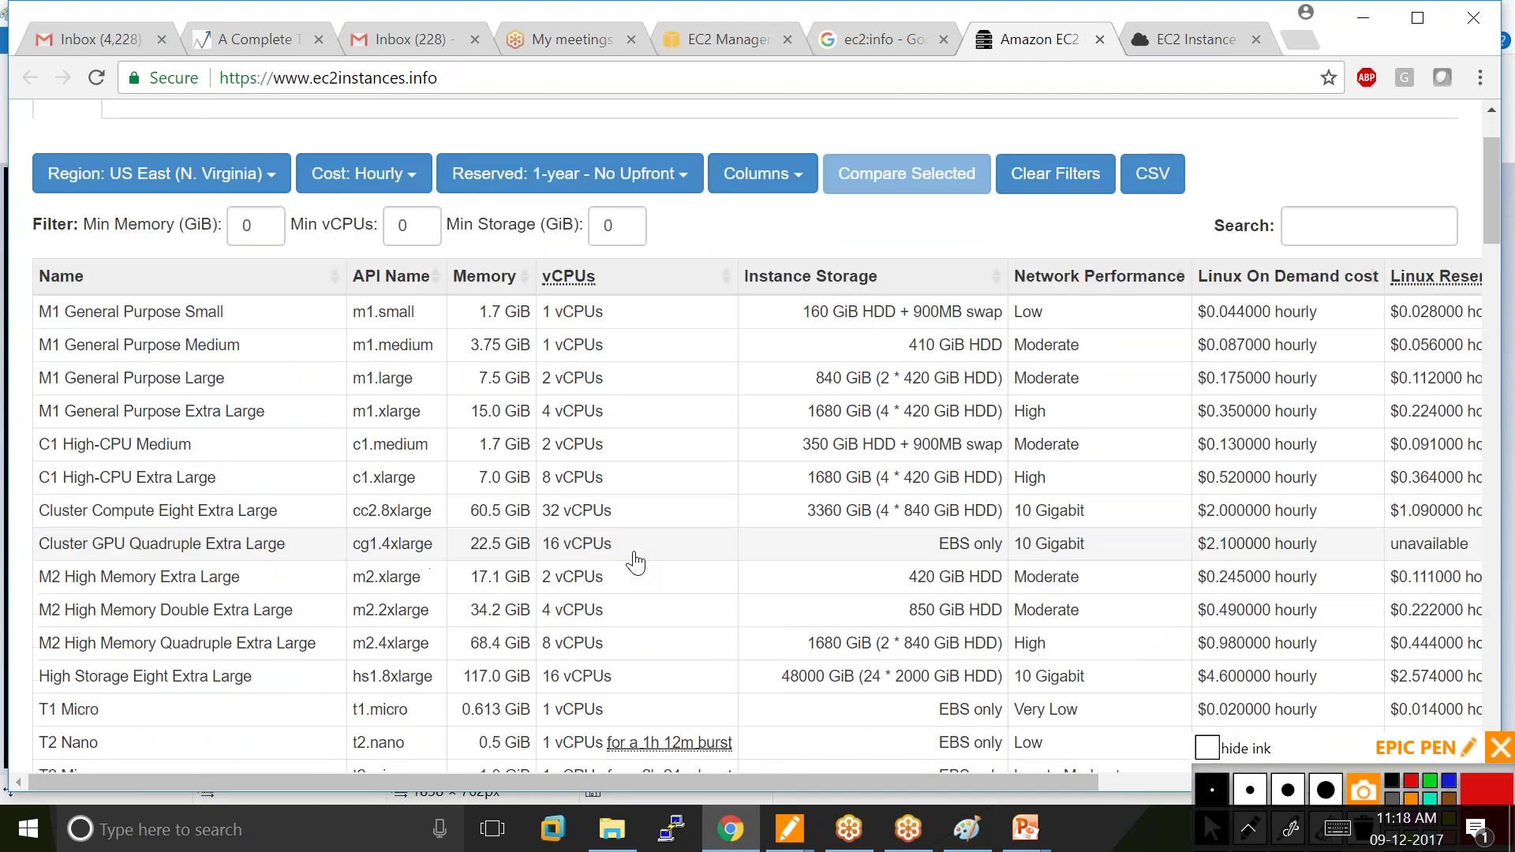
pyautogui.scroll(-6, 635, 563)
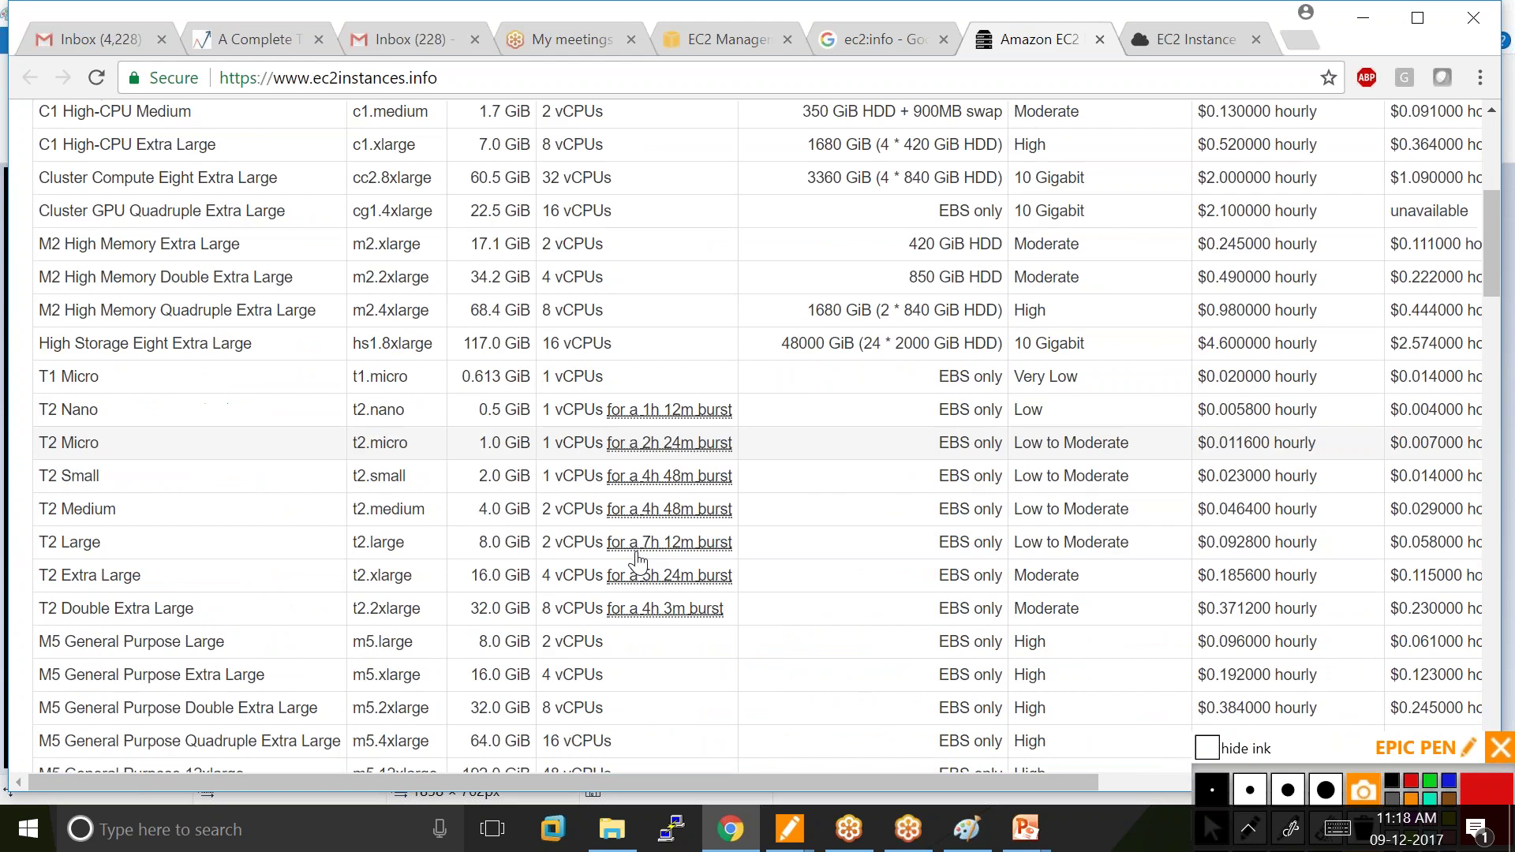
pyautogui.scroll(7, 638, 567)
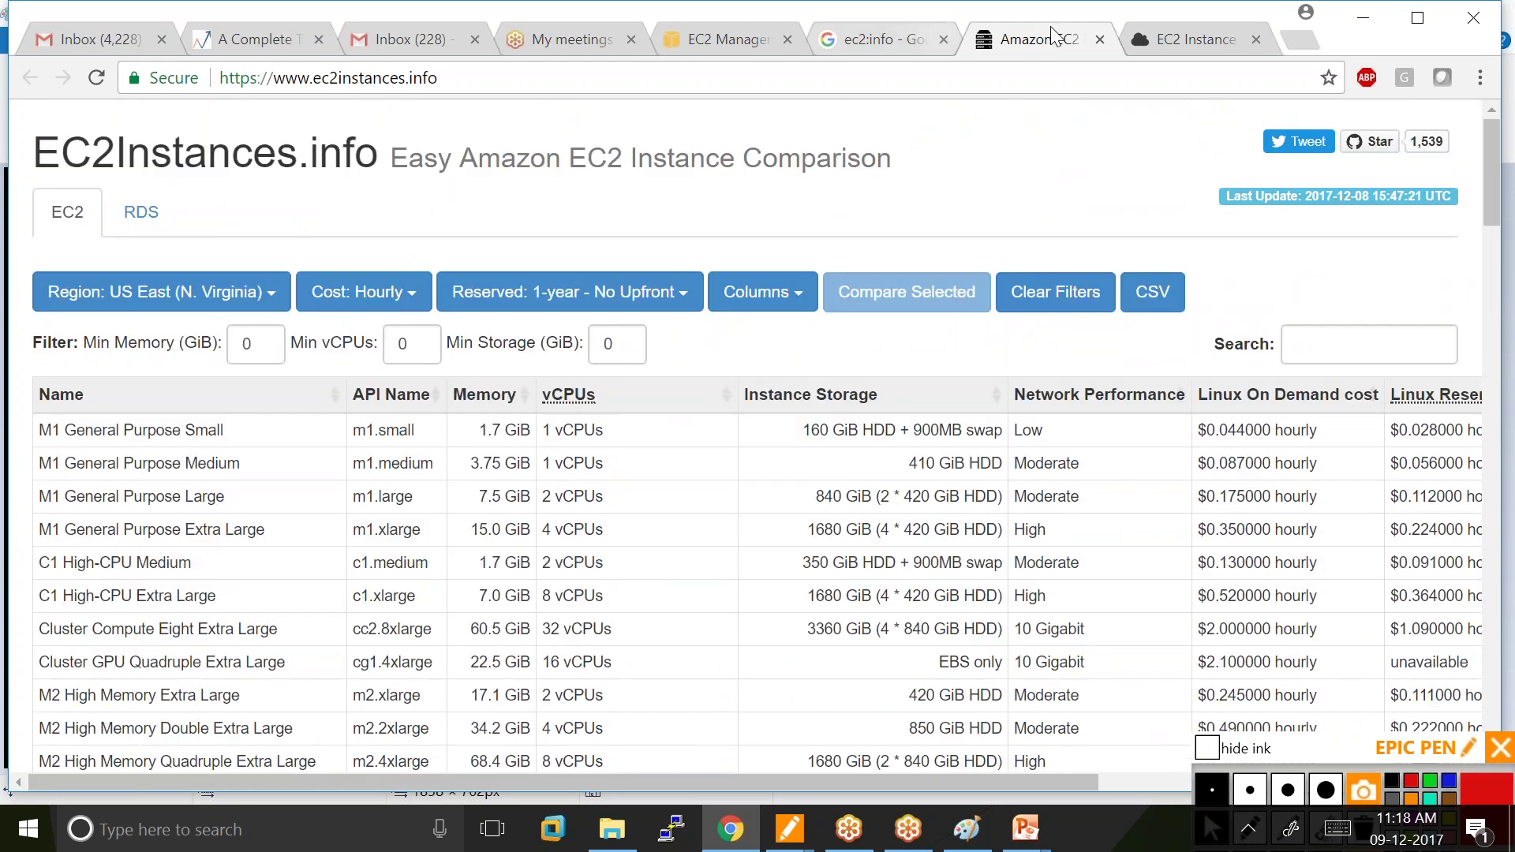
# Close the ec2pricing.net and EC2Instances.info comparison tabs.
pyautogui.click(1191, 37)
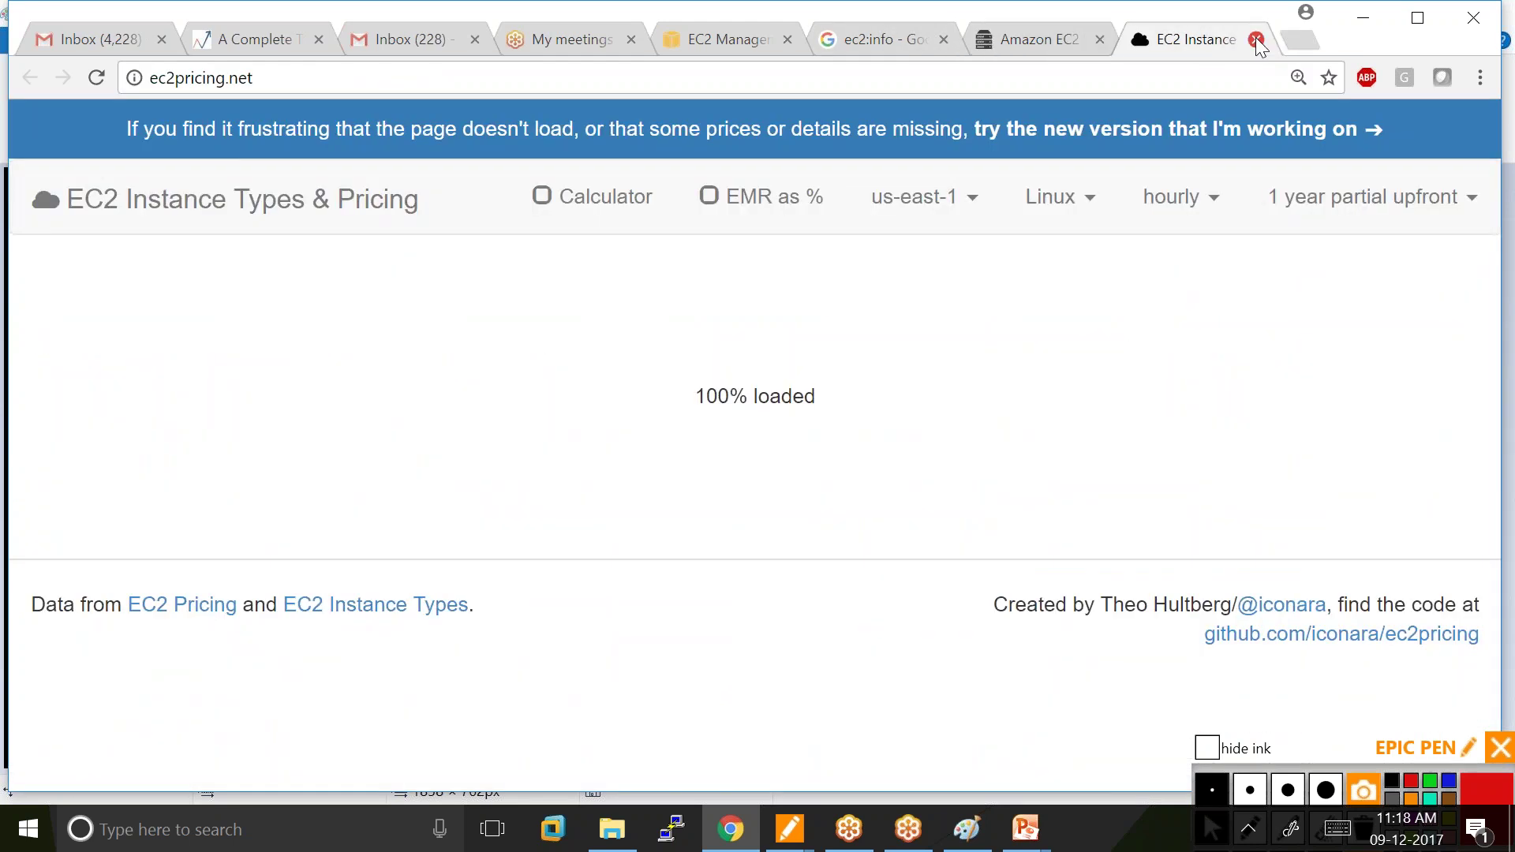
pyautogui.click(1256, 39)
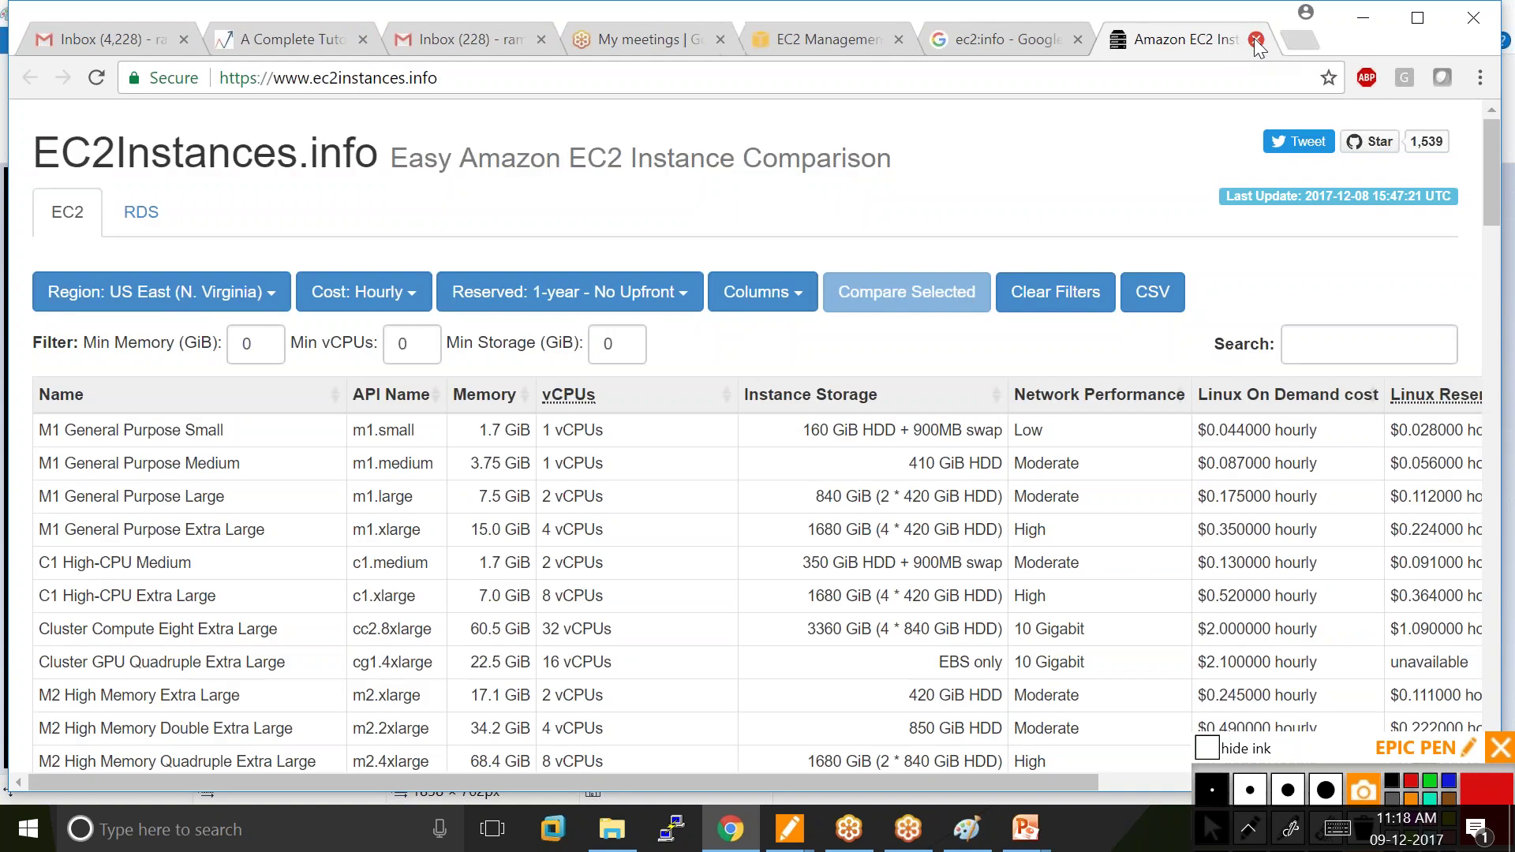
pyautogui.click(1256, 39)
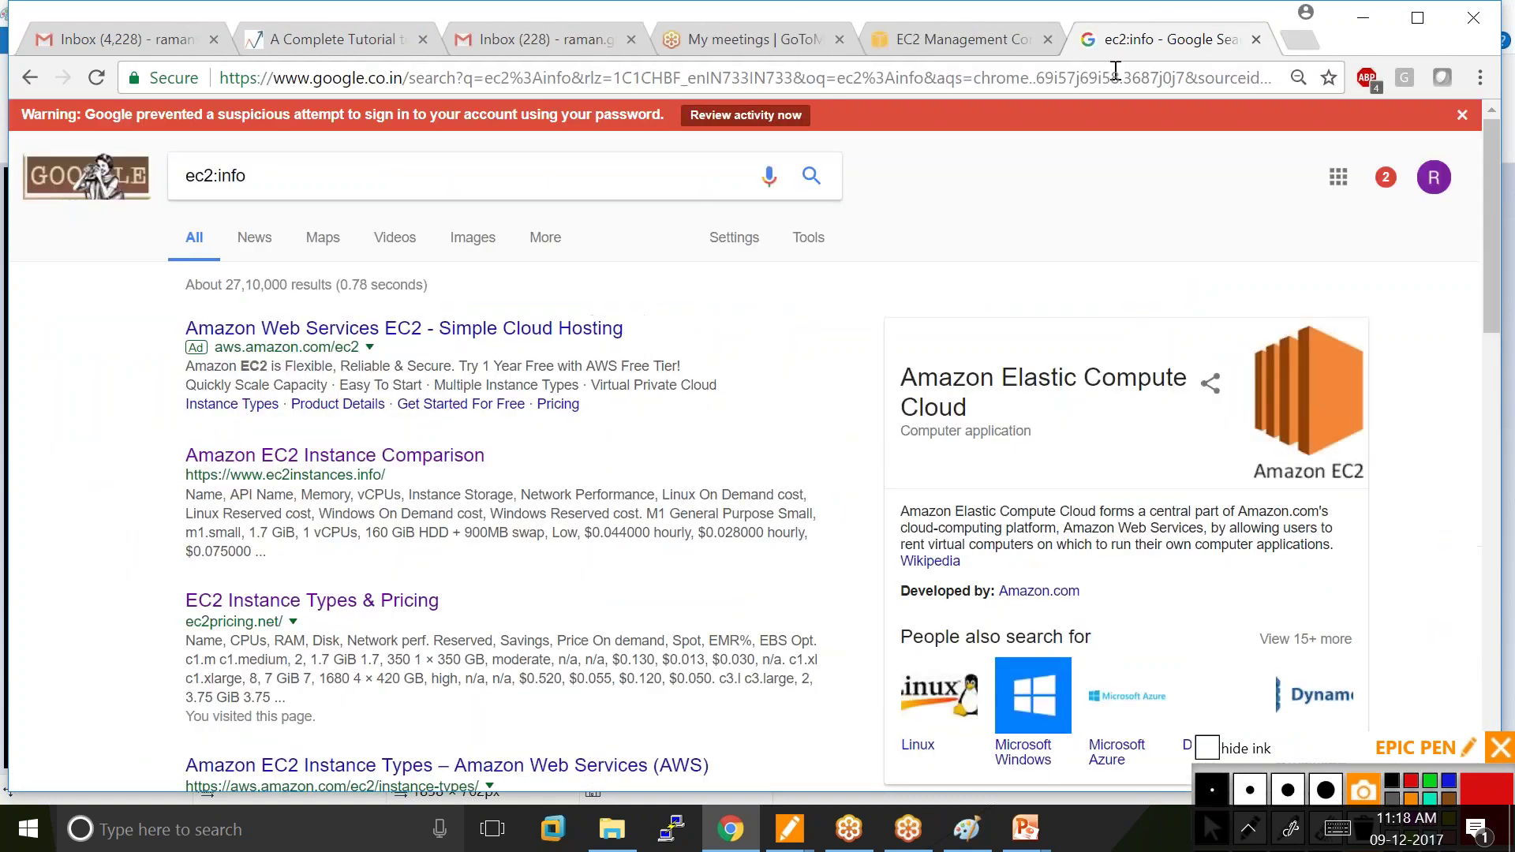
# Close the Google results tab and move on to Configure Instance Details, keeping 1 t2.micro instance.
pyautogui.click(1256, 39)
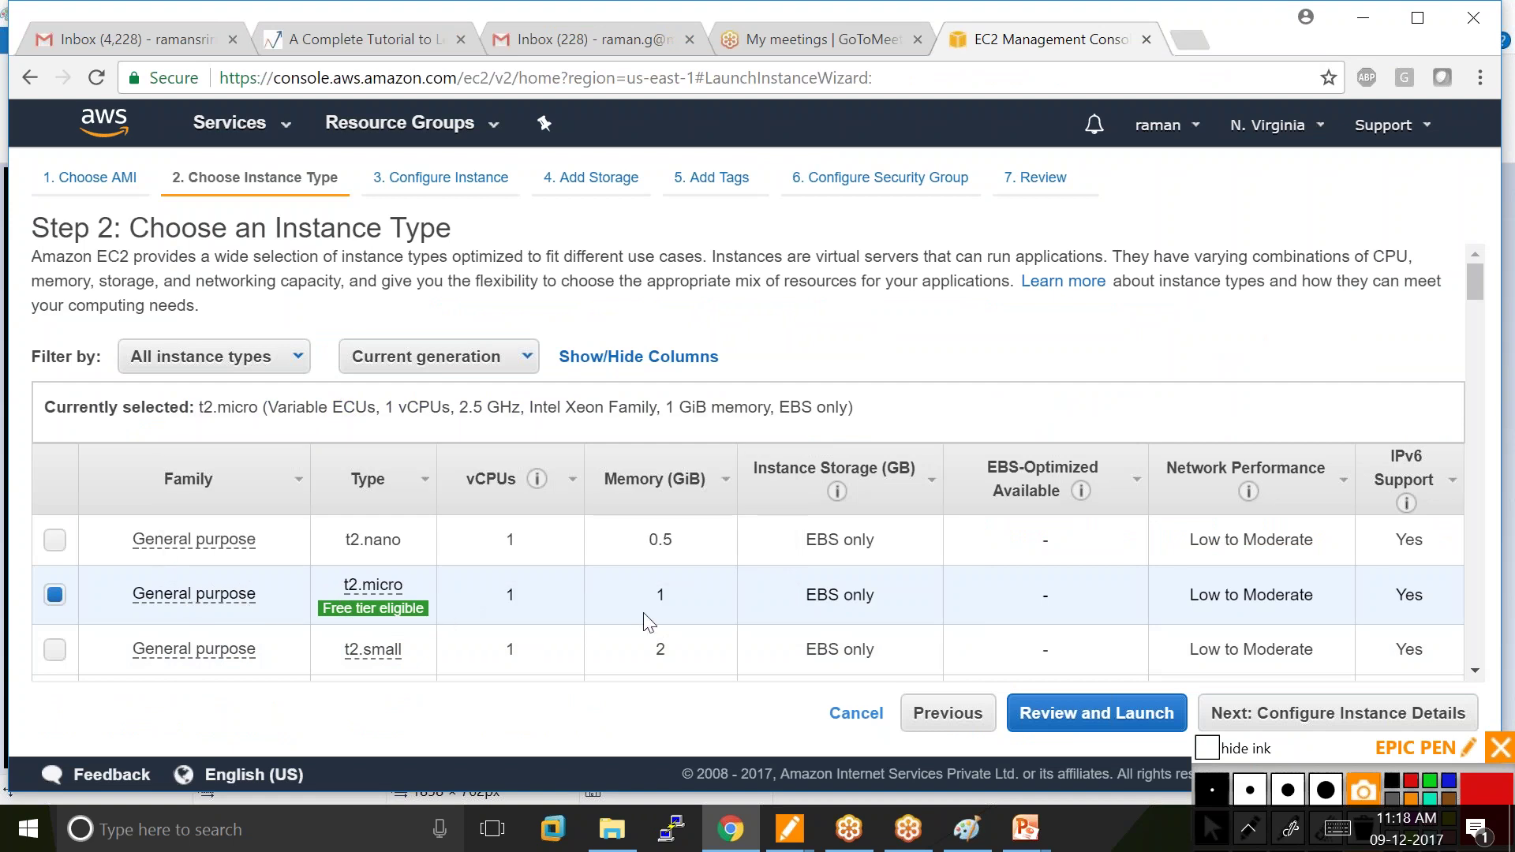
pyautogui.moveTo(1341, 742); pyautogui.dragTo(1324, 800)
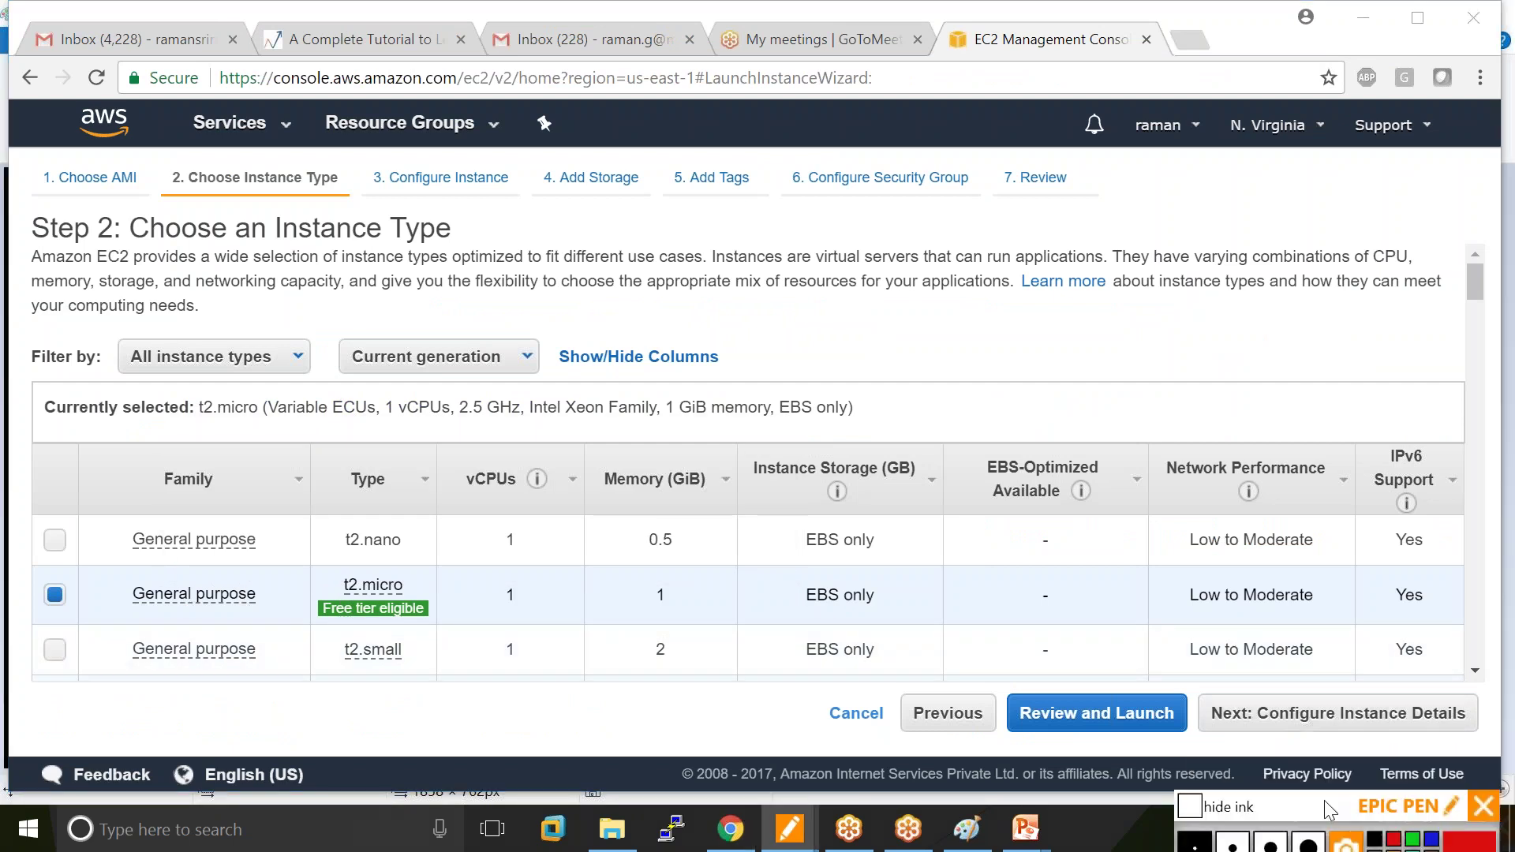
pyautogui.click(1340, 719)
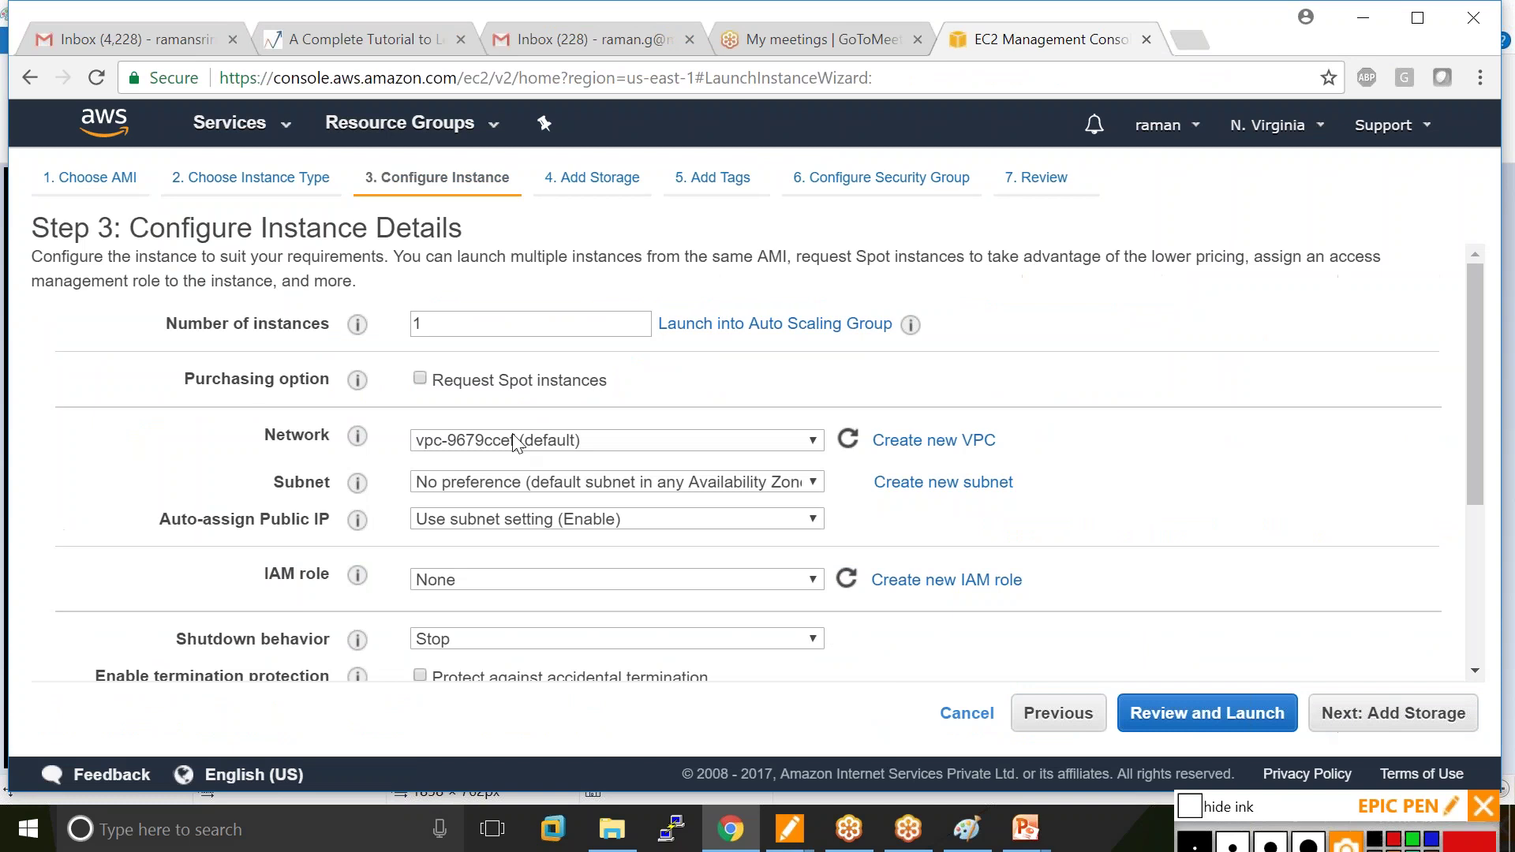
pyautogui.doubleClick(445, 319)
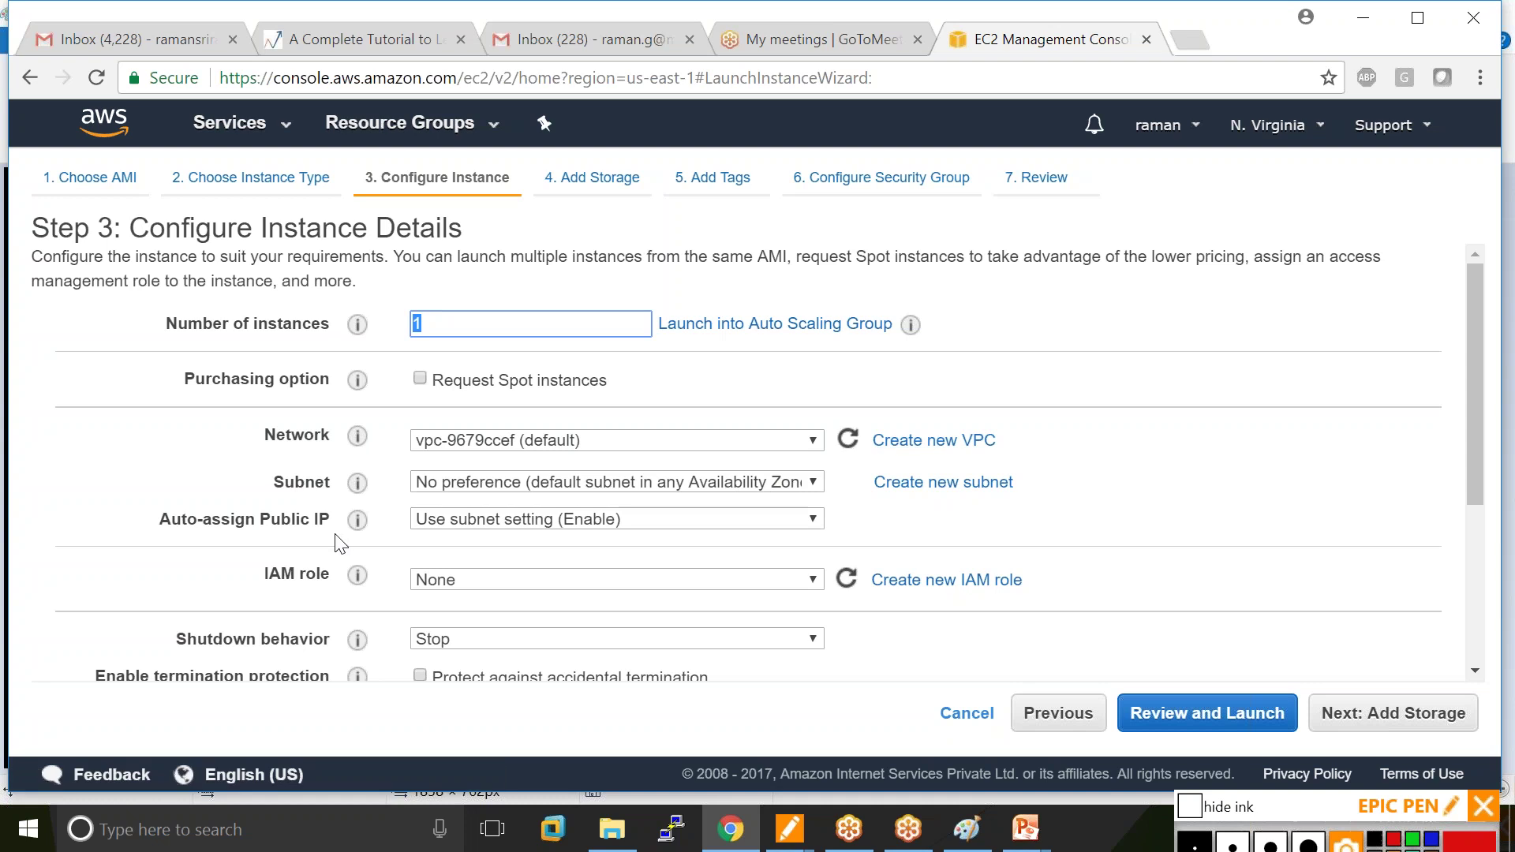
pyautogui.moveTo(359, 575)
pyautogui.moveTo(1475, 494); pyautogui.dragTo(1467, 606)
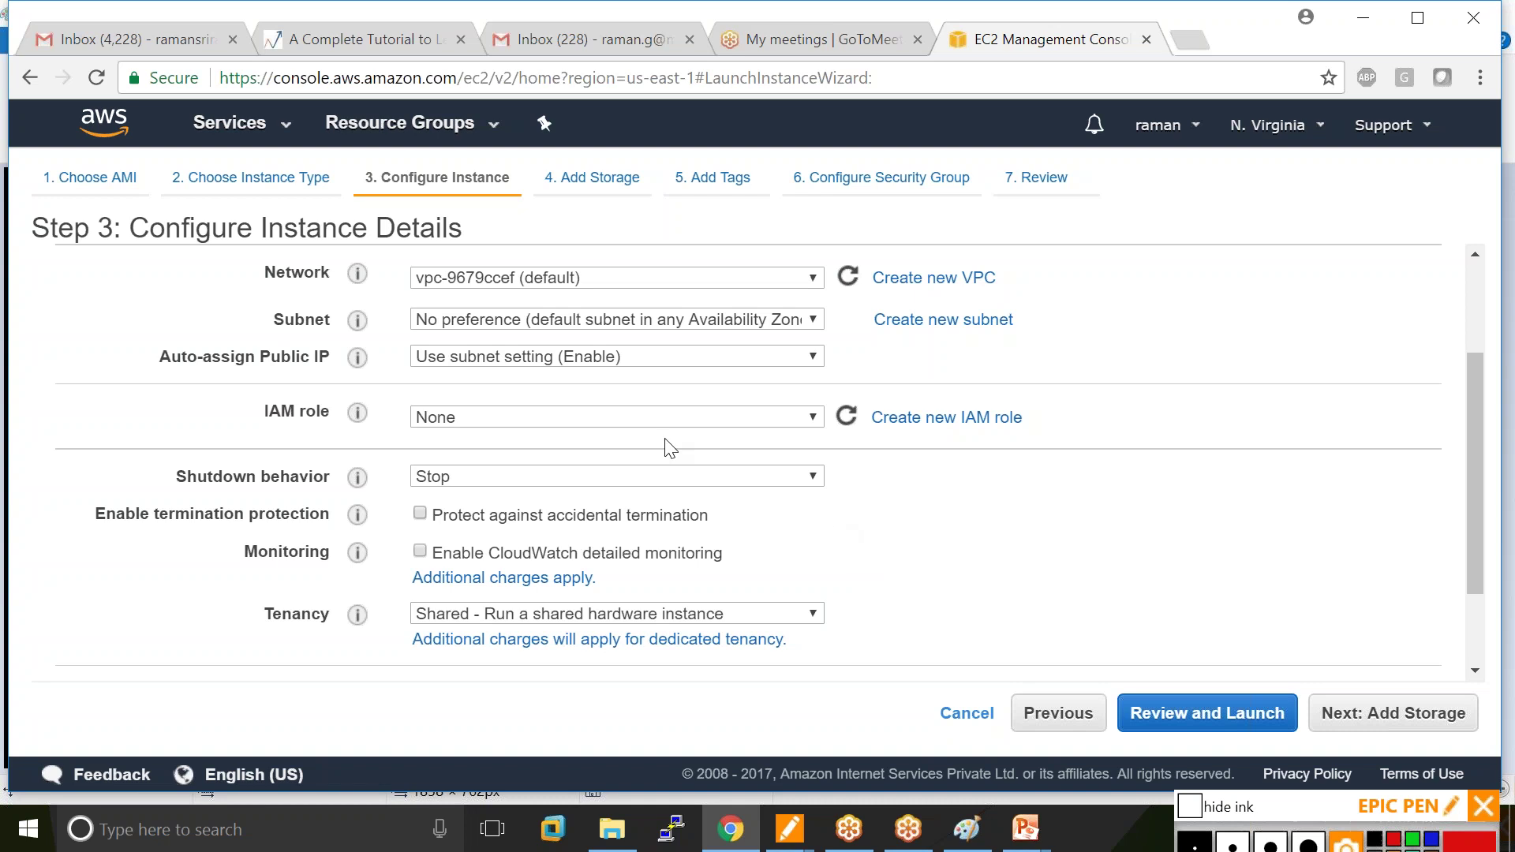
pyautogui.moveTo(1479, 582); pyautogui.dragTo(1499, 158)
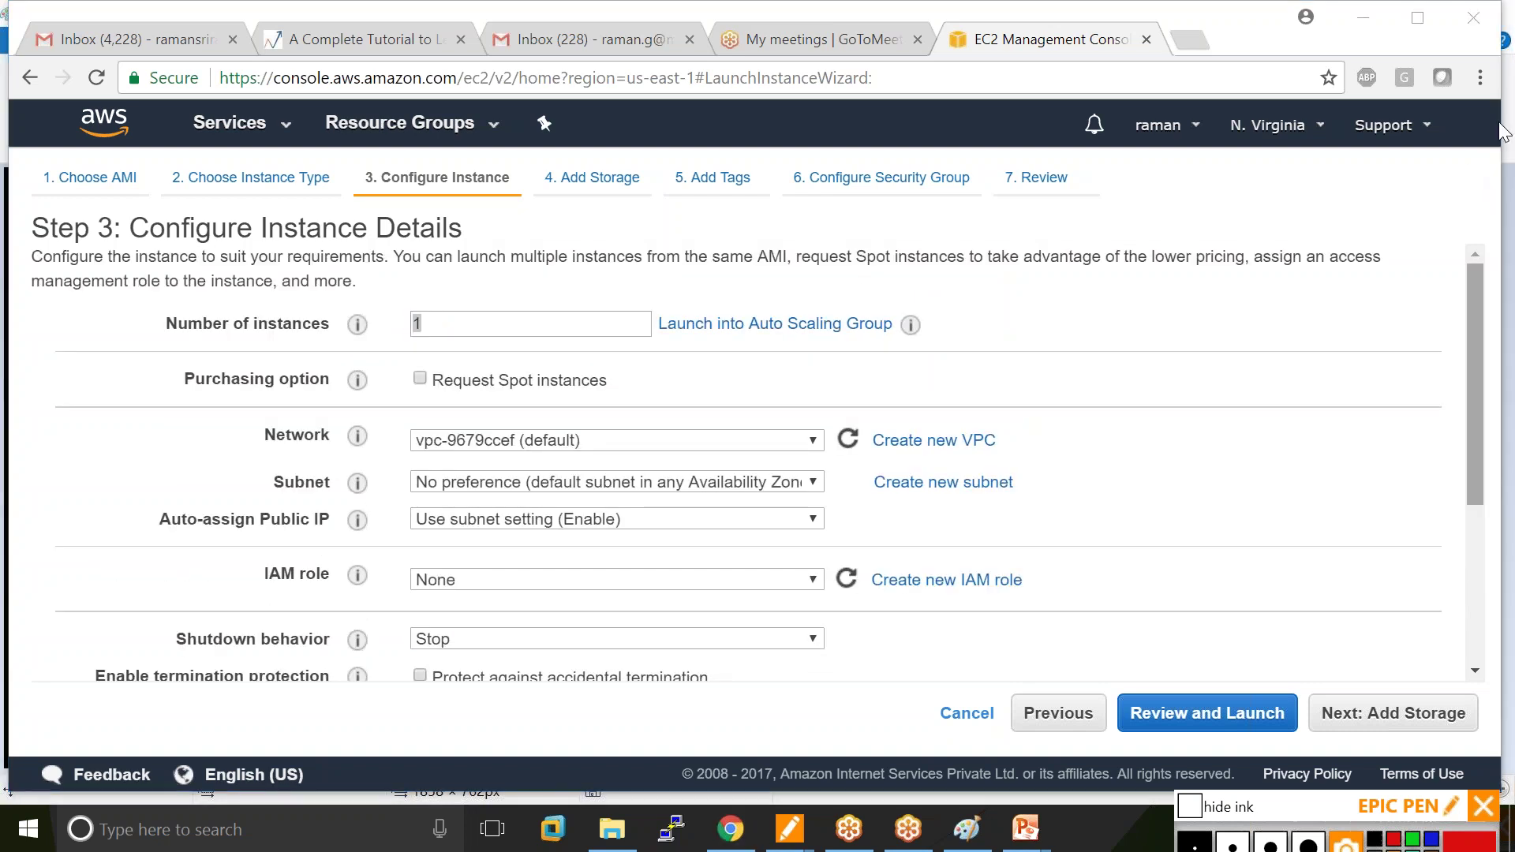
pyautogui.moveTo(394, 325)
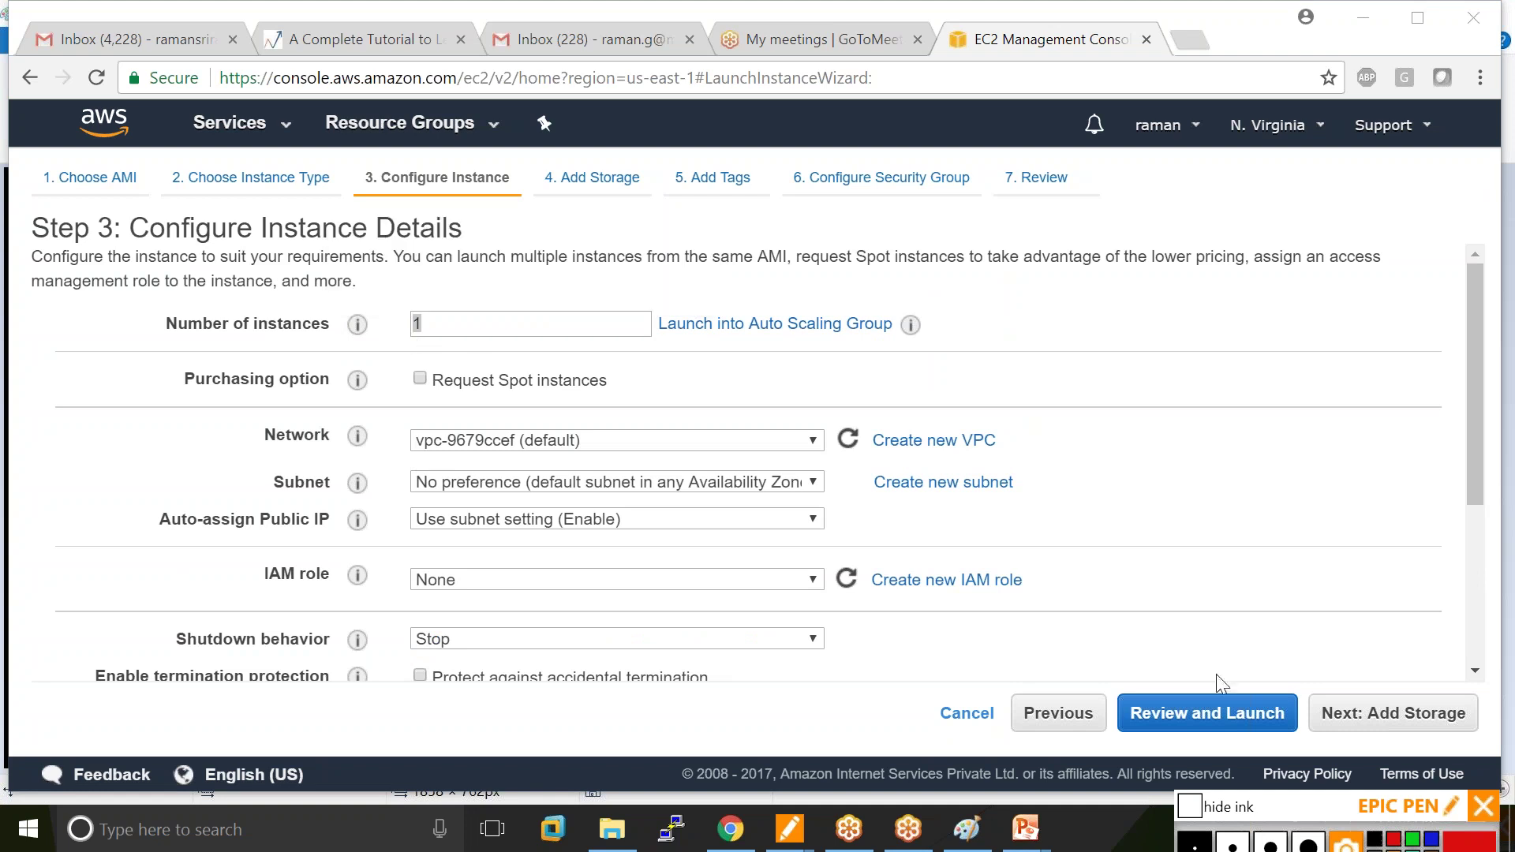
# Pass the Add Storage step with the default 8 GiB root volume and reach Add Tags.
pyautogui.click(1402, 730)
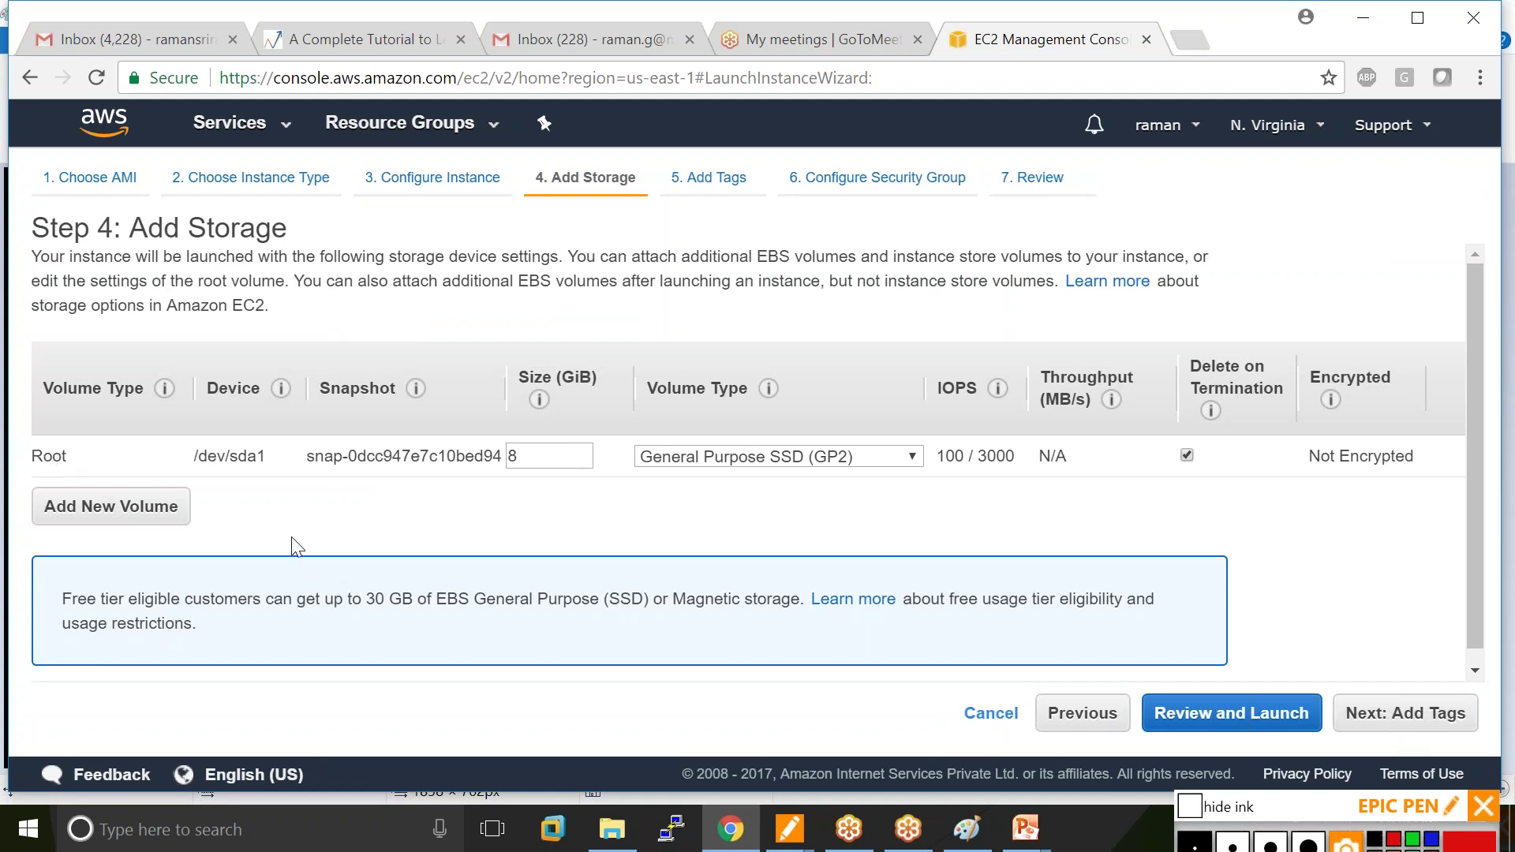
pyautogui.doubleClick(520, 454)
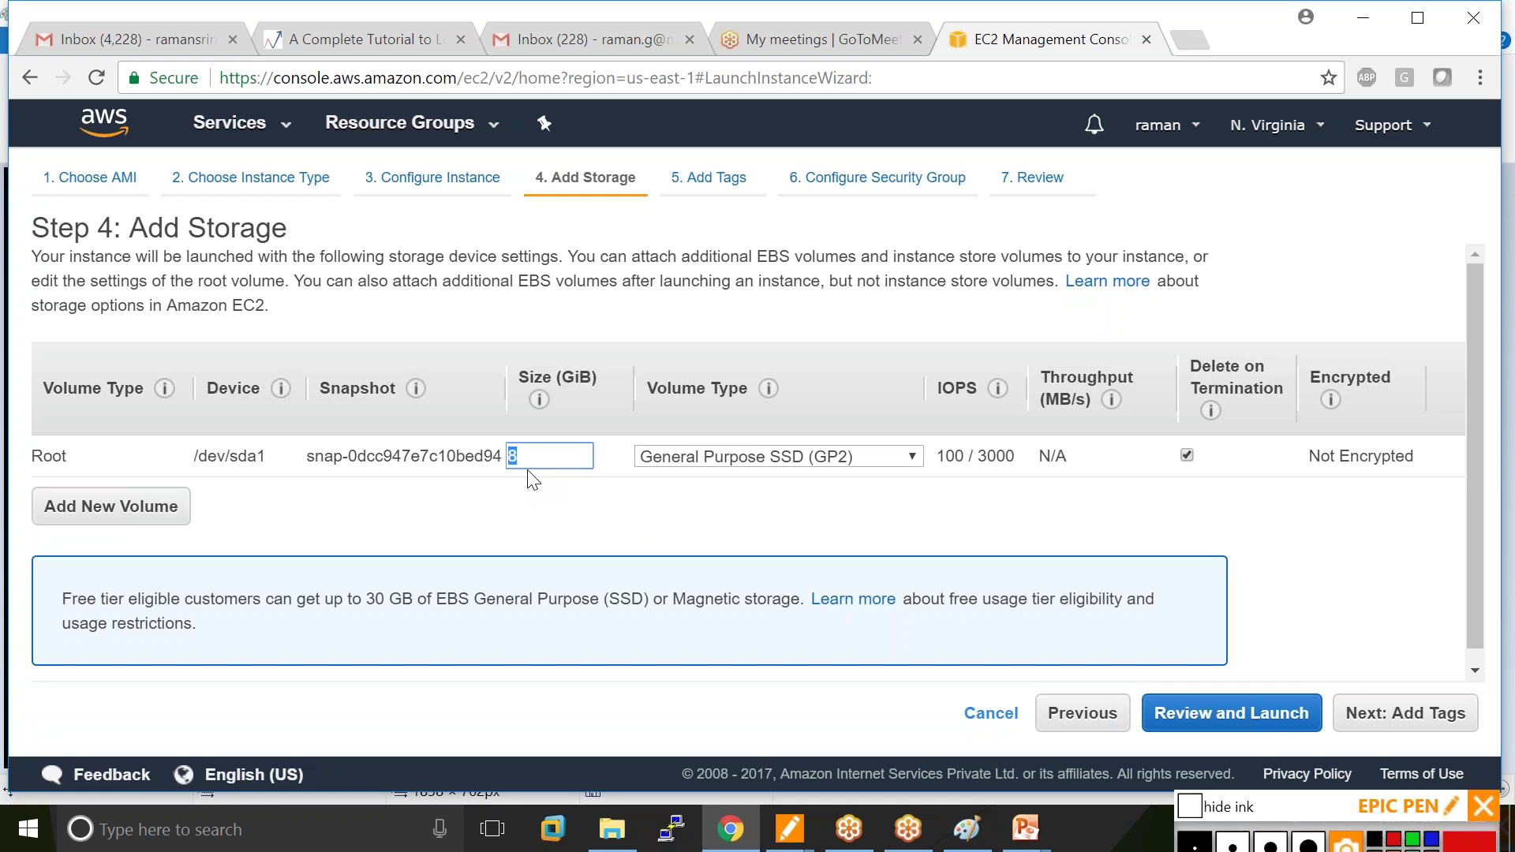
pyautogui.click(1405, 714)
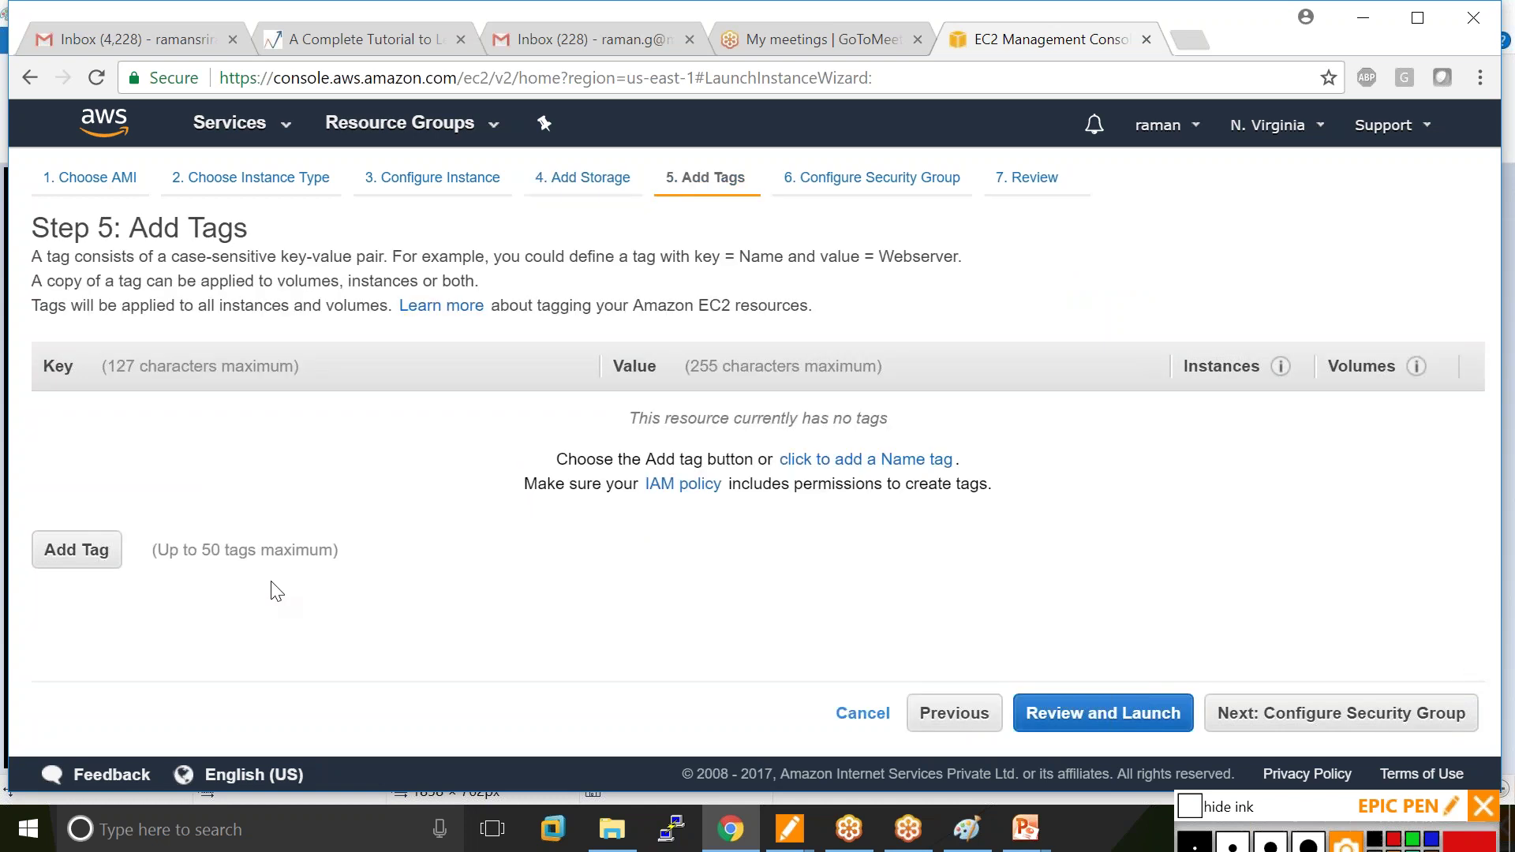
# Add a tag with key Name and the instance's name as its value.
pyautogui.click(79, 559)
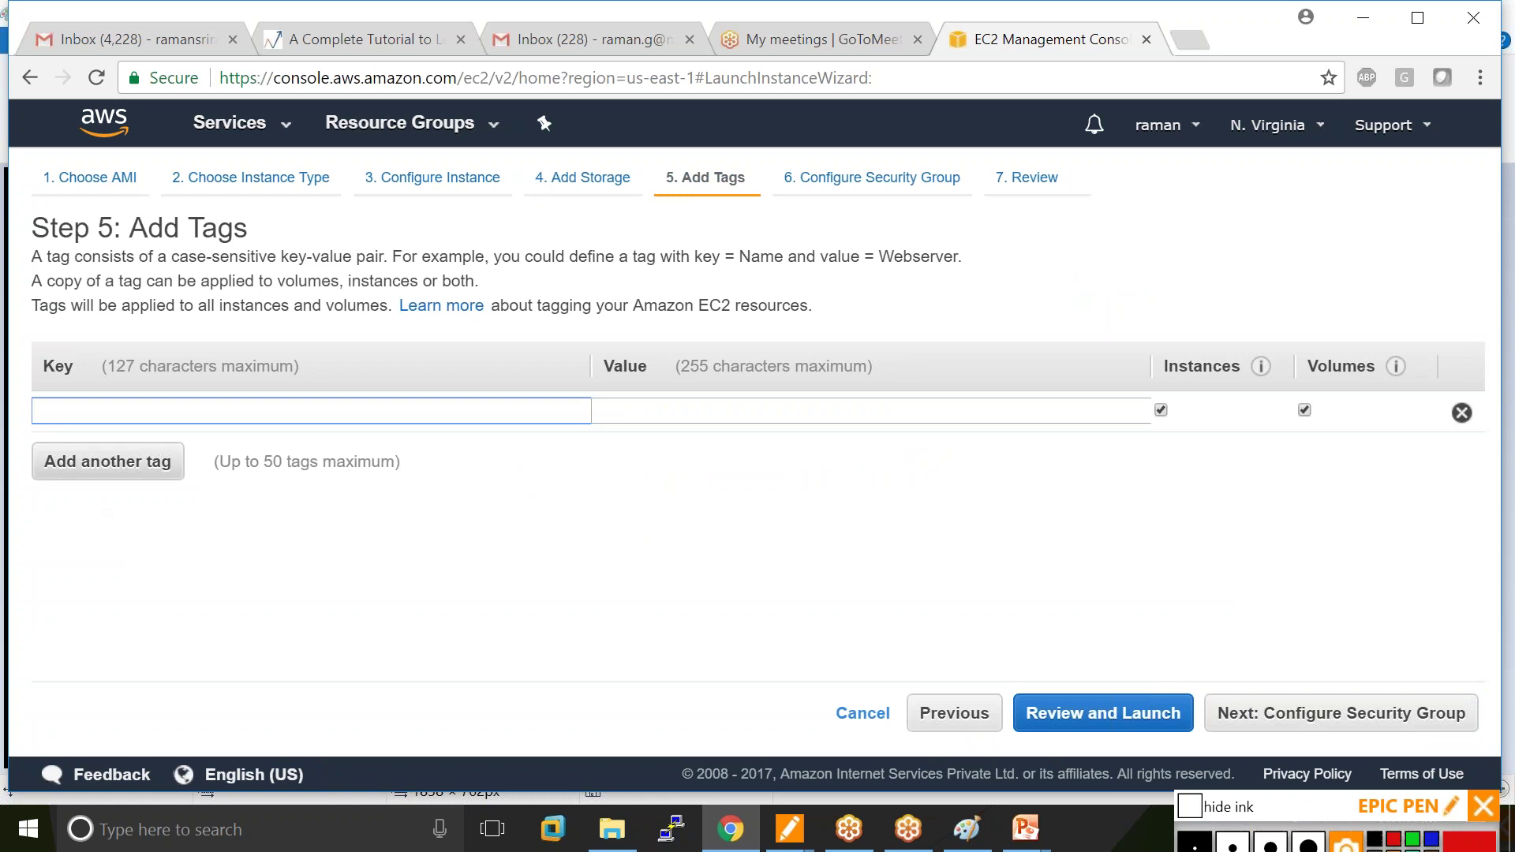
pyautogui.write('Na')
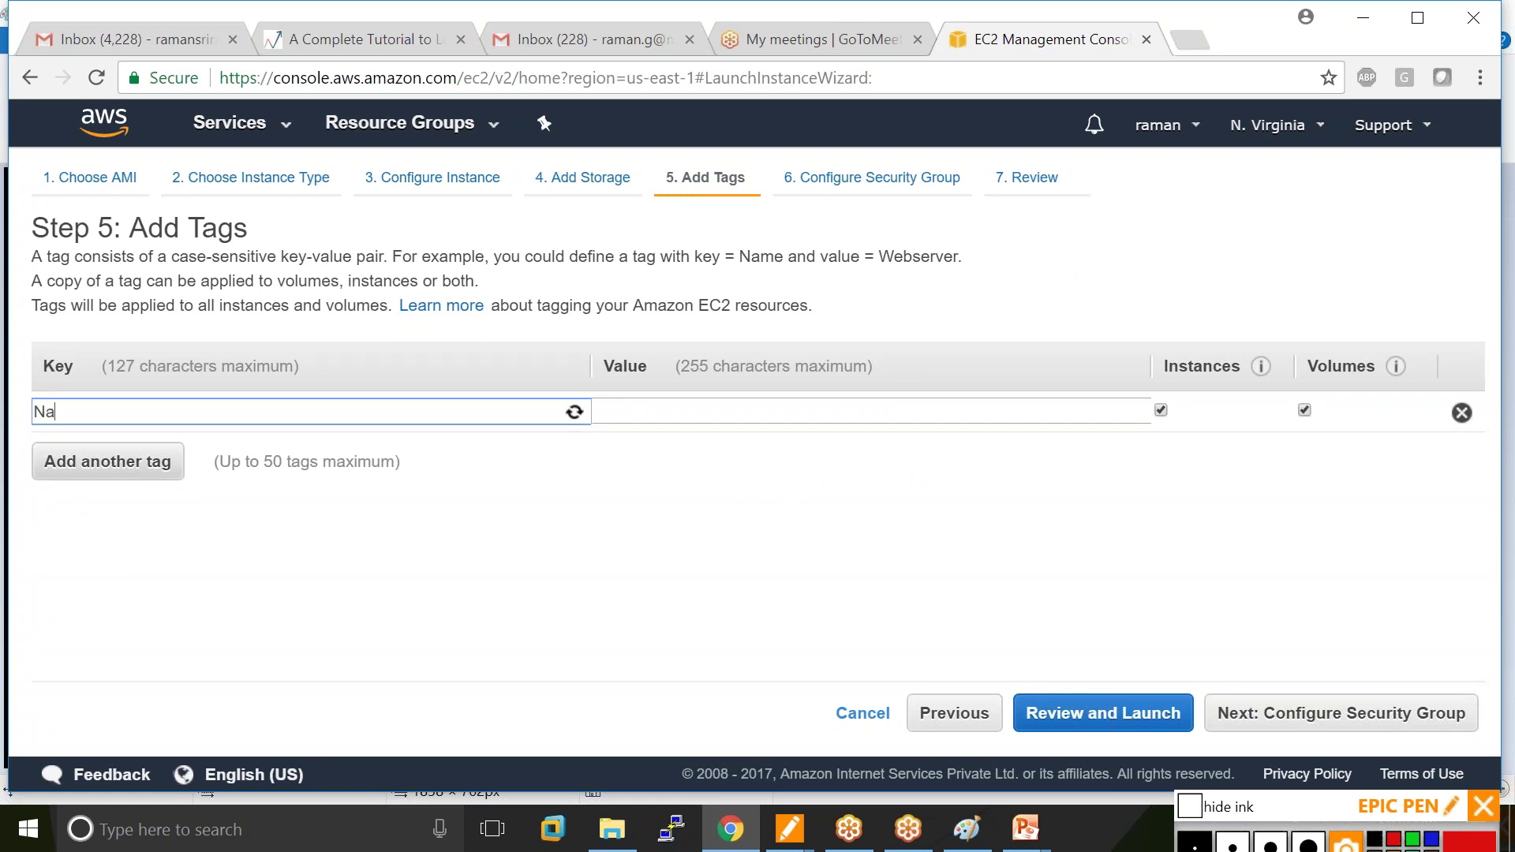
pyautogui.write('me')
pyautogui.press('Tab')
pyautogui.write('r')
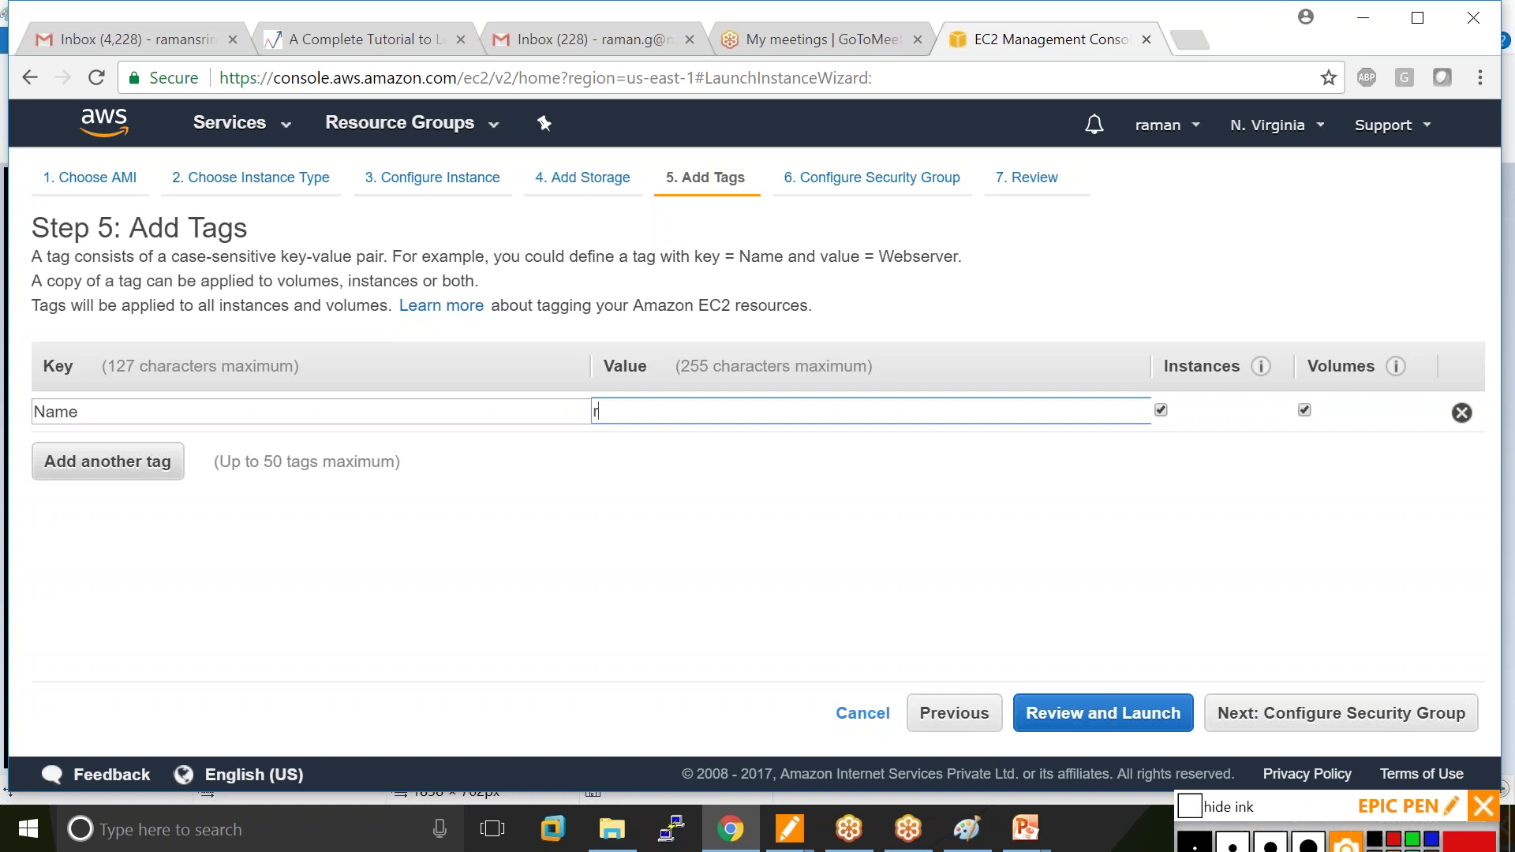
pyautogui.write('aman_')
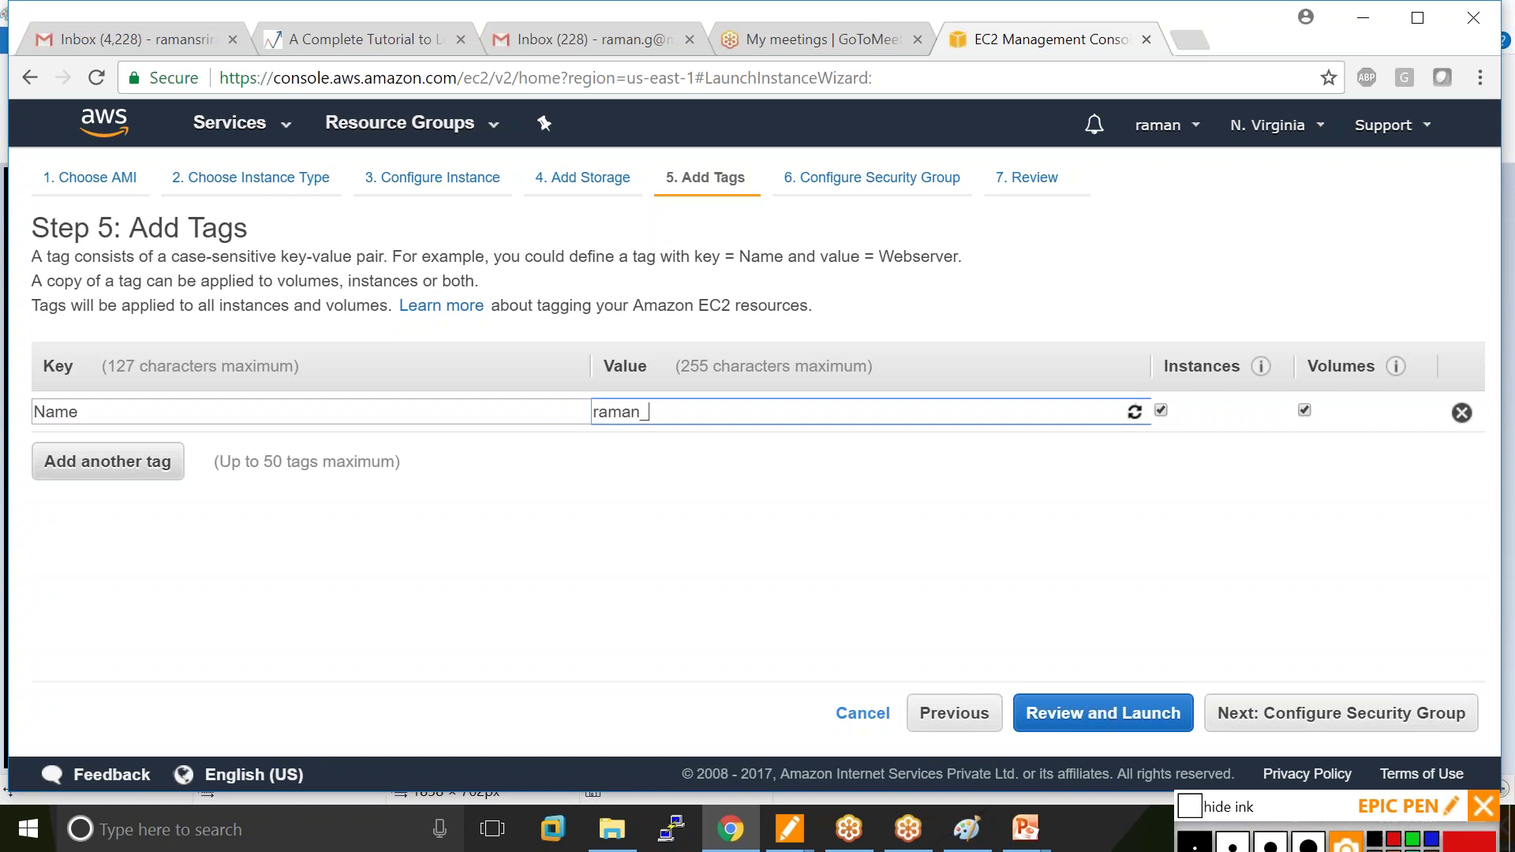
pyautogui.write('ubuntu')
# Advance to Configure Security Group, highlight its explanation text, and bring Paint to the front.
pyautogui.click(1367, 718)
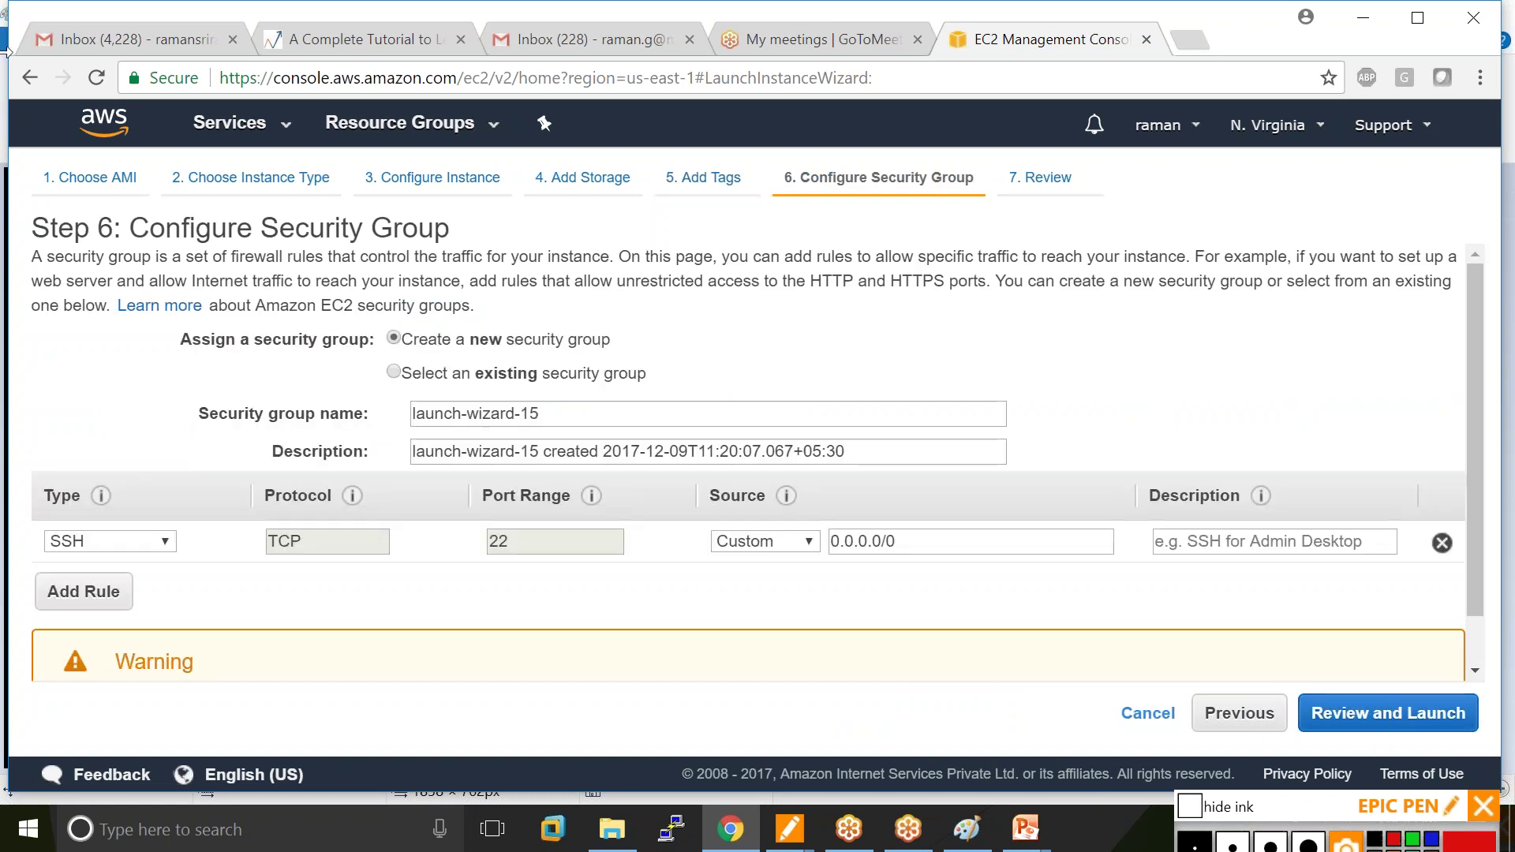
pyautogui.moveTo(35, 254); pyautogui.dragTo(623, 257)
pyautogui.click(967, 828)
pyautogui.click(39, 33)
# Start a new Paint picture without saving and fill the canvas black.
pyautogui.hotkey('ctrl', 'n')
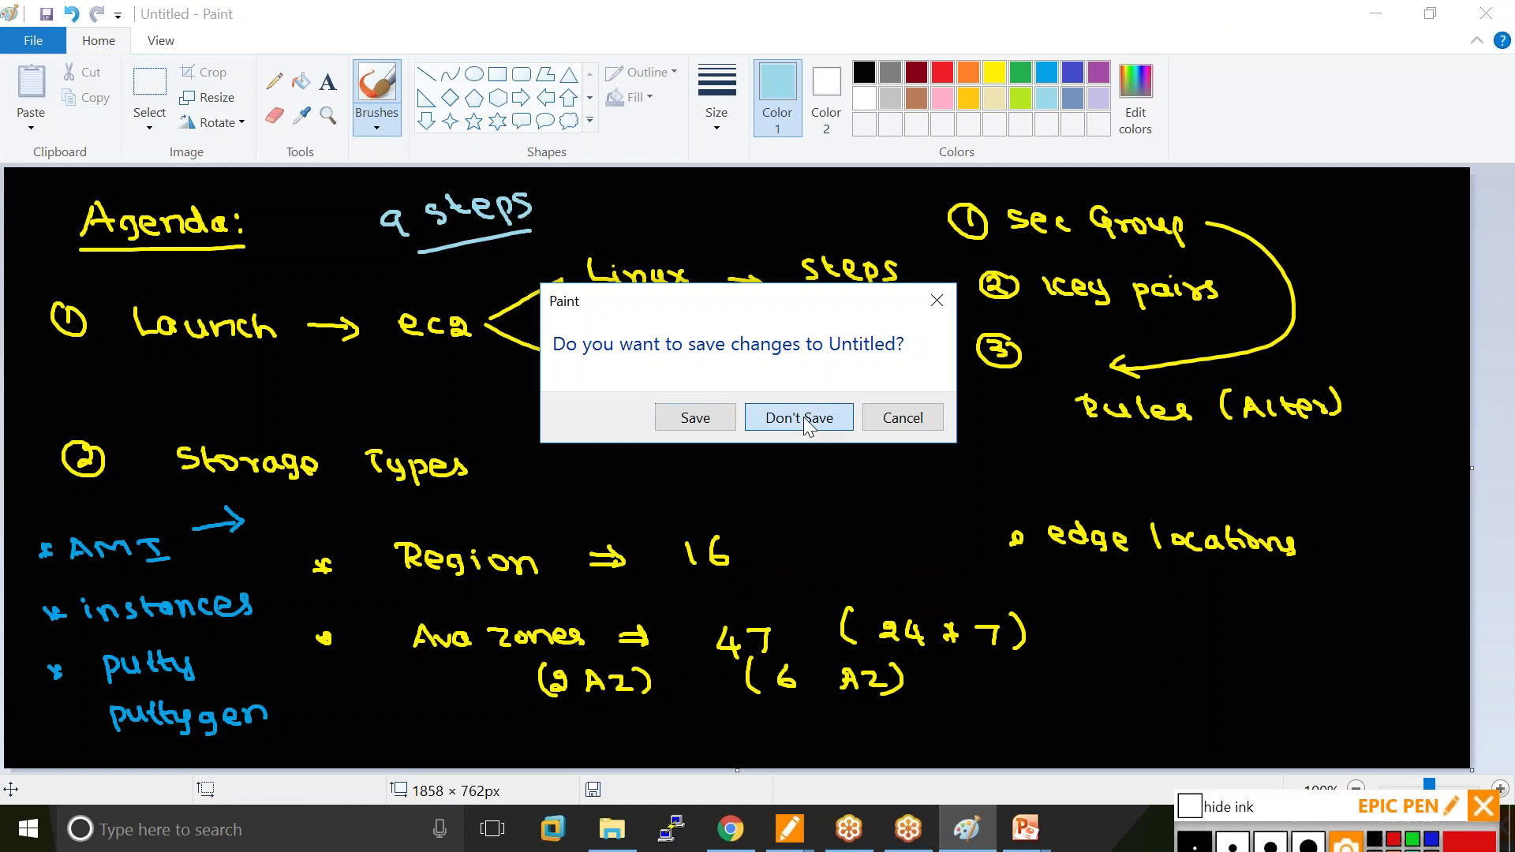
pyautogui.click(804, 418)
pyautogui.click(307, 95)
pyautogui.click(517, 325)
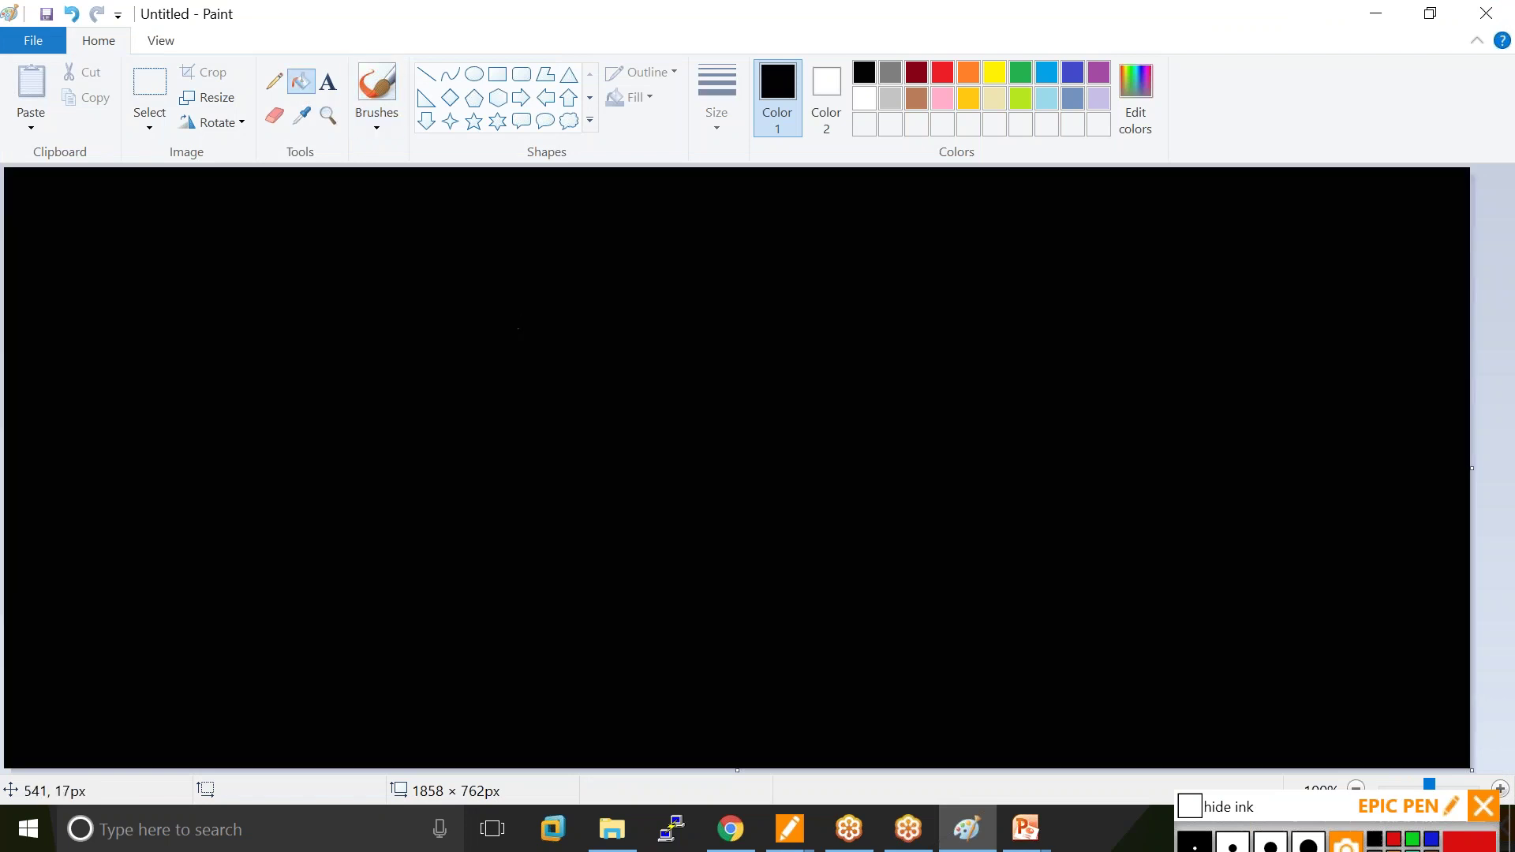
# Brush a yellow computer labelled ubuntu and enclose it in a green box.
pyautogui.click(377, 87)
pyautogui.click(993, 73)
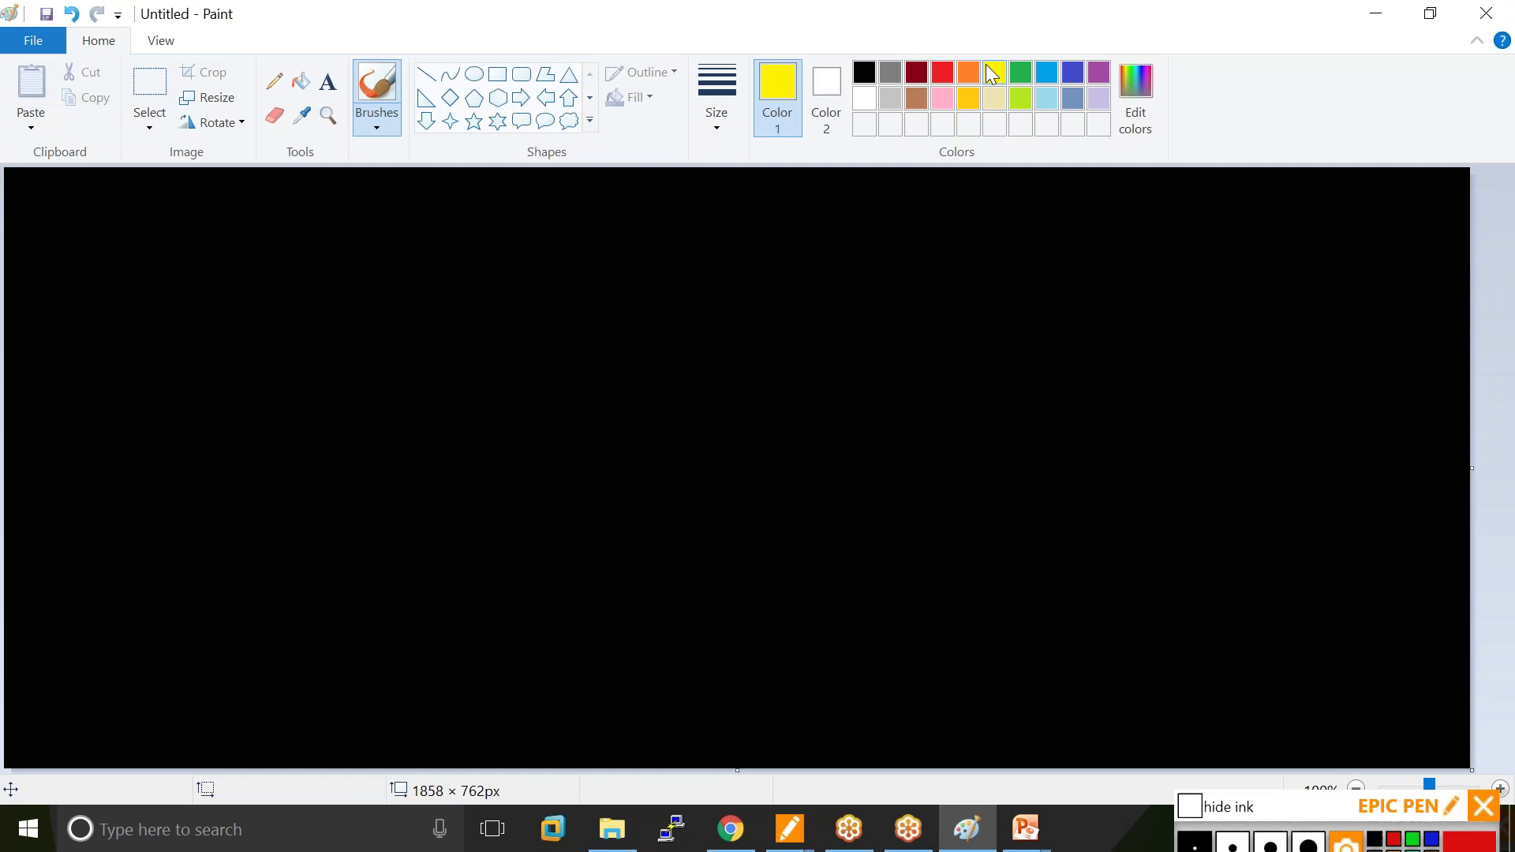
pyautogui.moveTo(585, 308)
pyautogui.mouseDown()
pyautogui.moveTo(582, 322)
pyautogui.moveTo(629, 301)
pyautogui.moveTo(595, 335)
pyautogui.moveTo(623, 355)
pyautogui.mouseUp()
pyautogui.moveTo(649, 292); pyautogui.dragTo(746, 278)
pyautogui.click(1022, 73)
pyautogui.moveTo(482, 235); pyautogui.dragTo(502, 419)
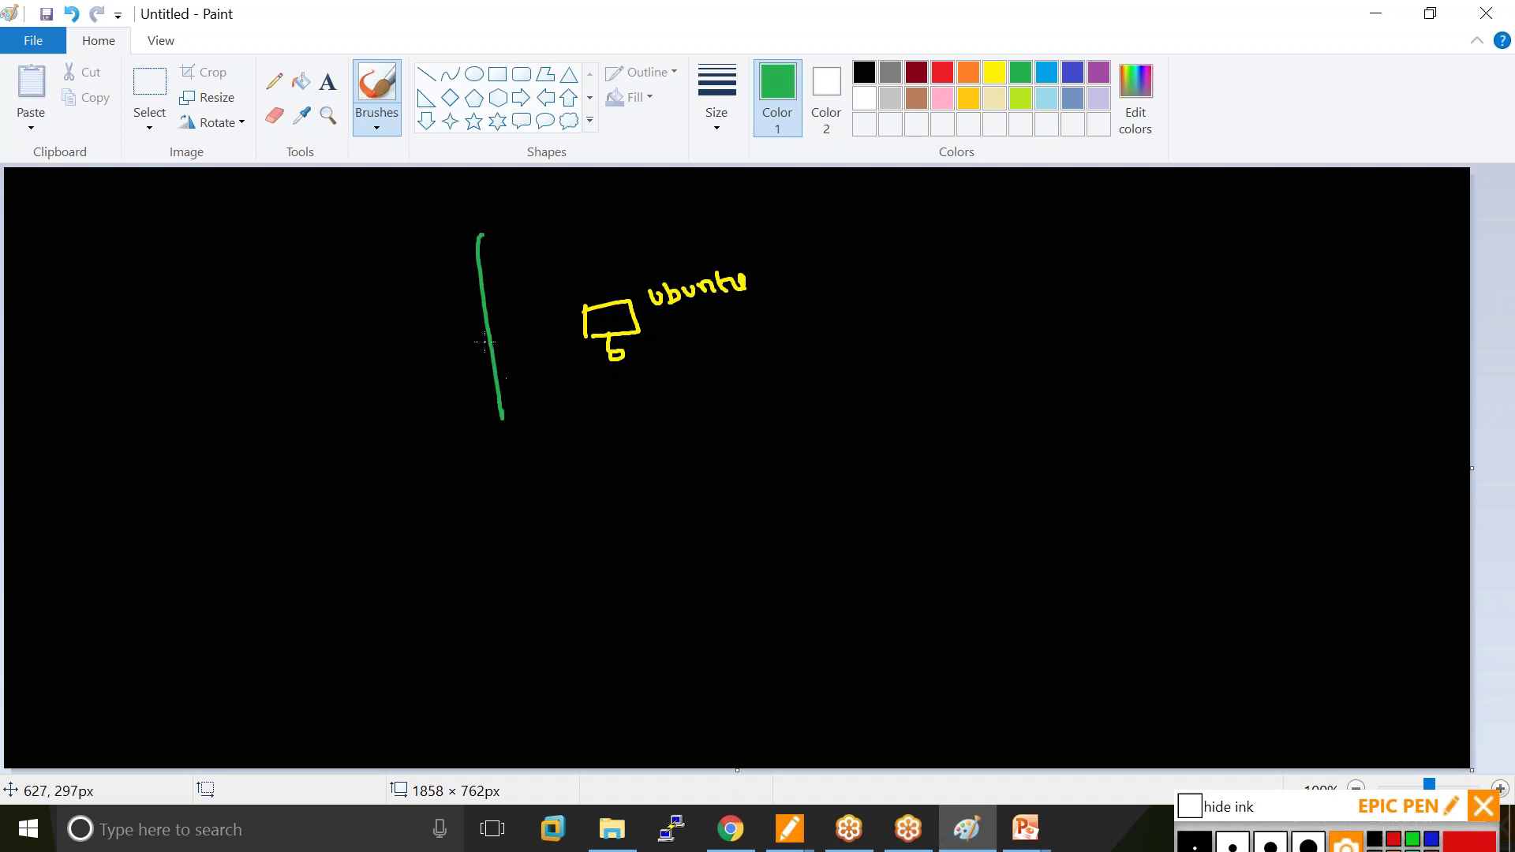
pyautogui.moveTo(479, 254)
pyautogui.mouseDown()
pyautogui.moveTo(995, 322)
pyautogui.moveTo(830, 421)
pyautogui.moveTo(618, 444)
pyautogui.moveTo(496, 414)
pyautogui.mouseUp()
# In red, circle the machine and add underlined inbound and outbound arrows plus a user figure.
pyautogui.click(942, 72)
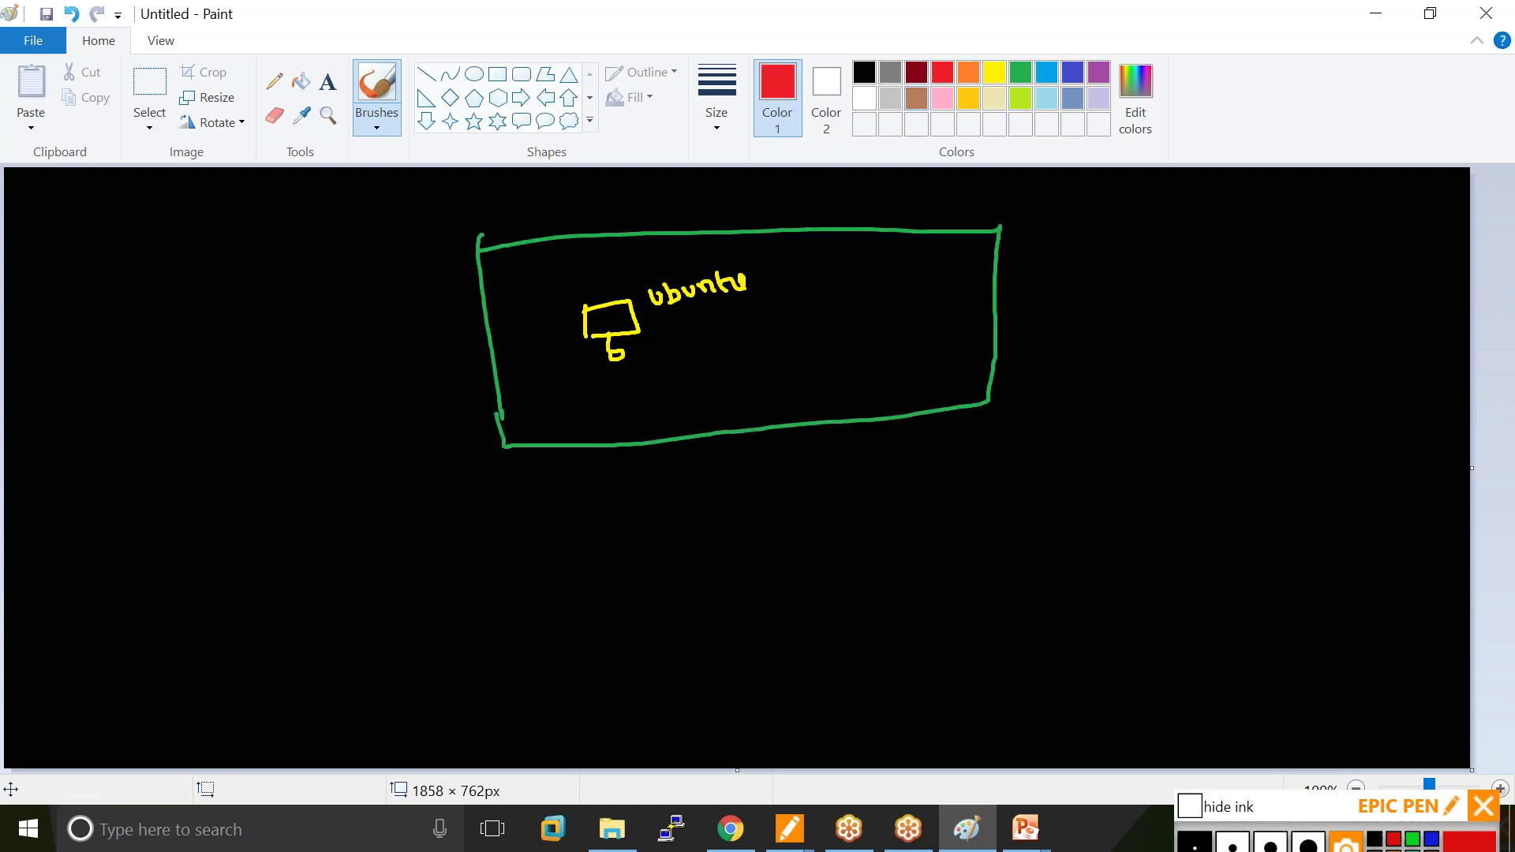
pyautogui.moveTo(563, 286)
pyautogui.mouseDown()
pyautogui.moveTo(642, 255)
pyautogui.moveTo(771, 290)
pyautogui.moveTo(606, 398)
pyautogui.moveTo(558, 324)
pyautogui.moveTo(569, 285)
pyautogui.mouseUp()
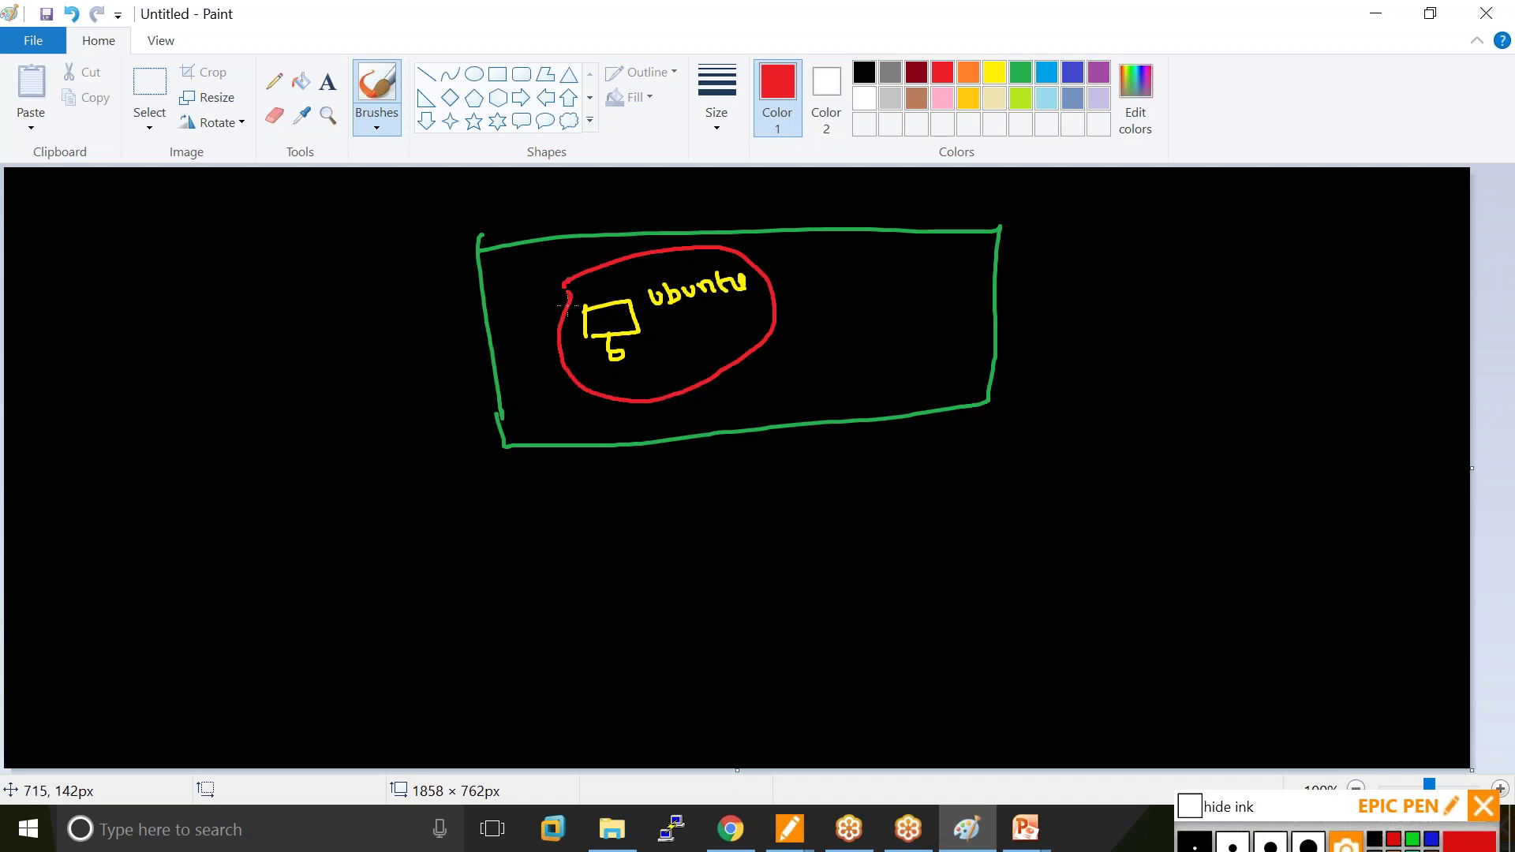
pyautogui.moveTo(661, 502)
pyautogui.mouseDown()
pyautogui.moveTo(674, 555)
pyautogui.moveTo(655, 429)
pyautogui.moveTo(644, 435)
pyautogui.moveTo(670, 436)
pyautogui.mouseUp()
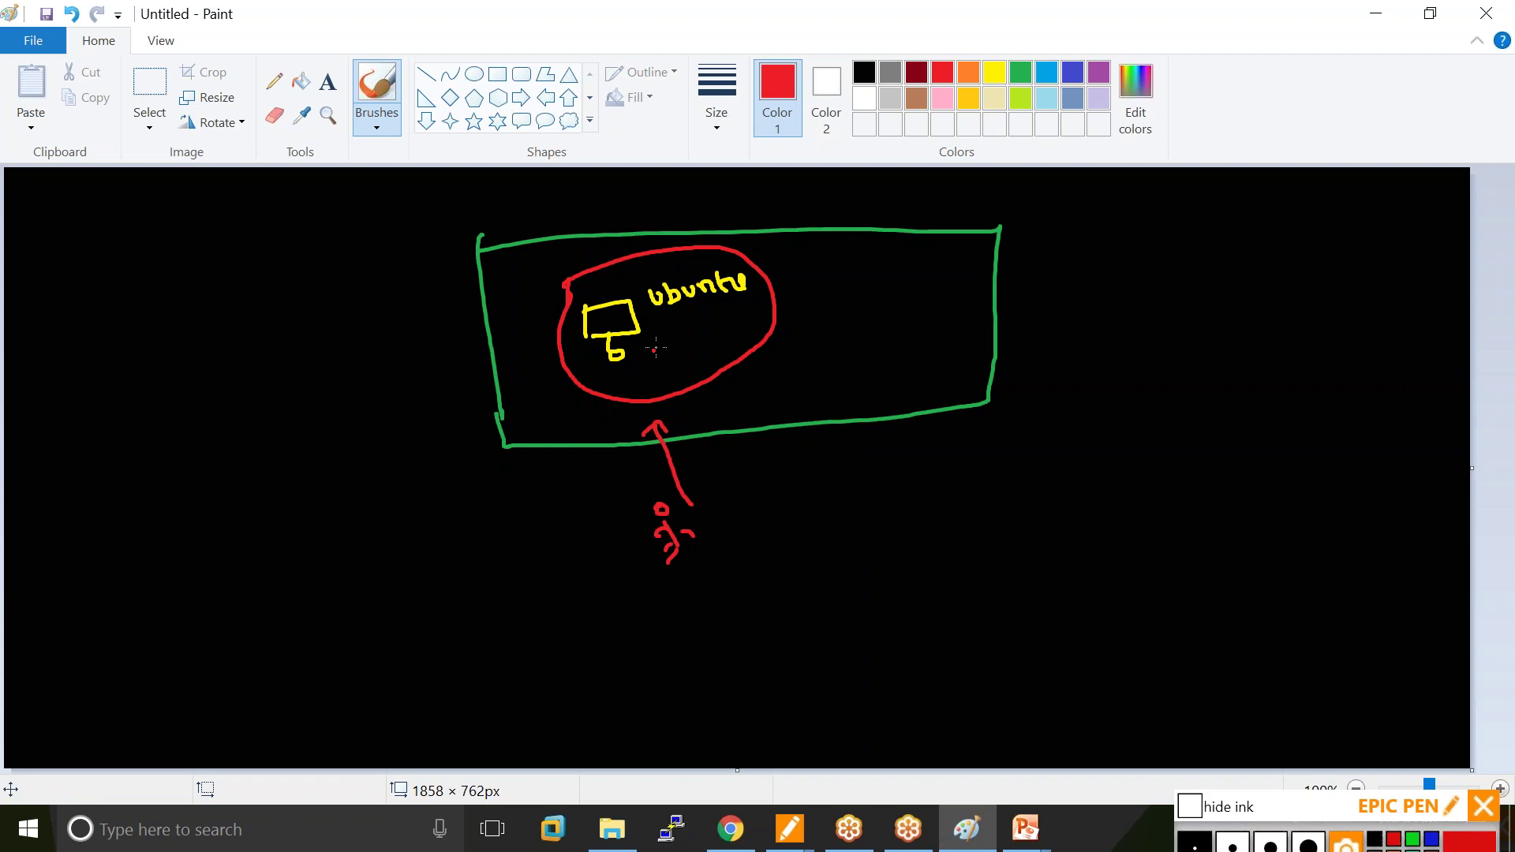
pyautogui.moveTo(646, 320)
pyautogui.mouseDown()
pyautogui.moveTo(670, 315)
pyautogui.moveTo(736, 406)
pyautogui.mouseUp()
pyautogui.moveTo(745, 387); pyautogui.dragTo(736, 407)
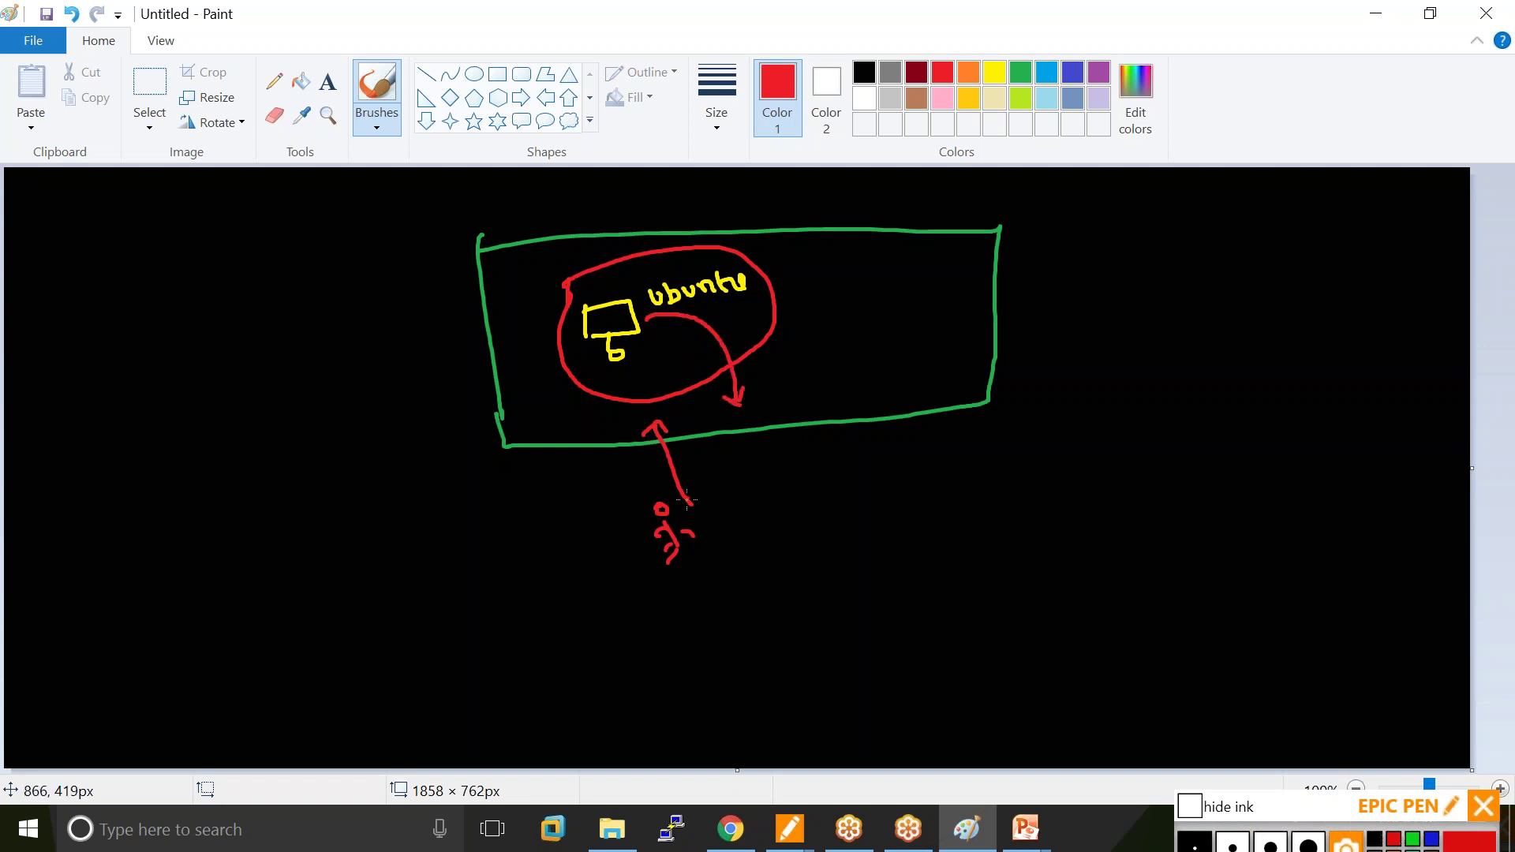
pyautogui.moveTo(719, 502)
pyautogui.mouseDown()
pyautogui.moveTo(718, 489)
pyautogui.moveTo(817, 486)
pyautogui.moveTo(830, 468)
pyautogui.mouseUp()
pyautogui.moveTo(779, 379)
pyautogui.mouseDown()
pyautogui.moveTo(925, 347)
pyautogui.moveTo(929, 329)
pyautogui.mouseUp()
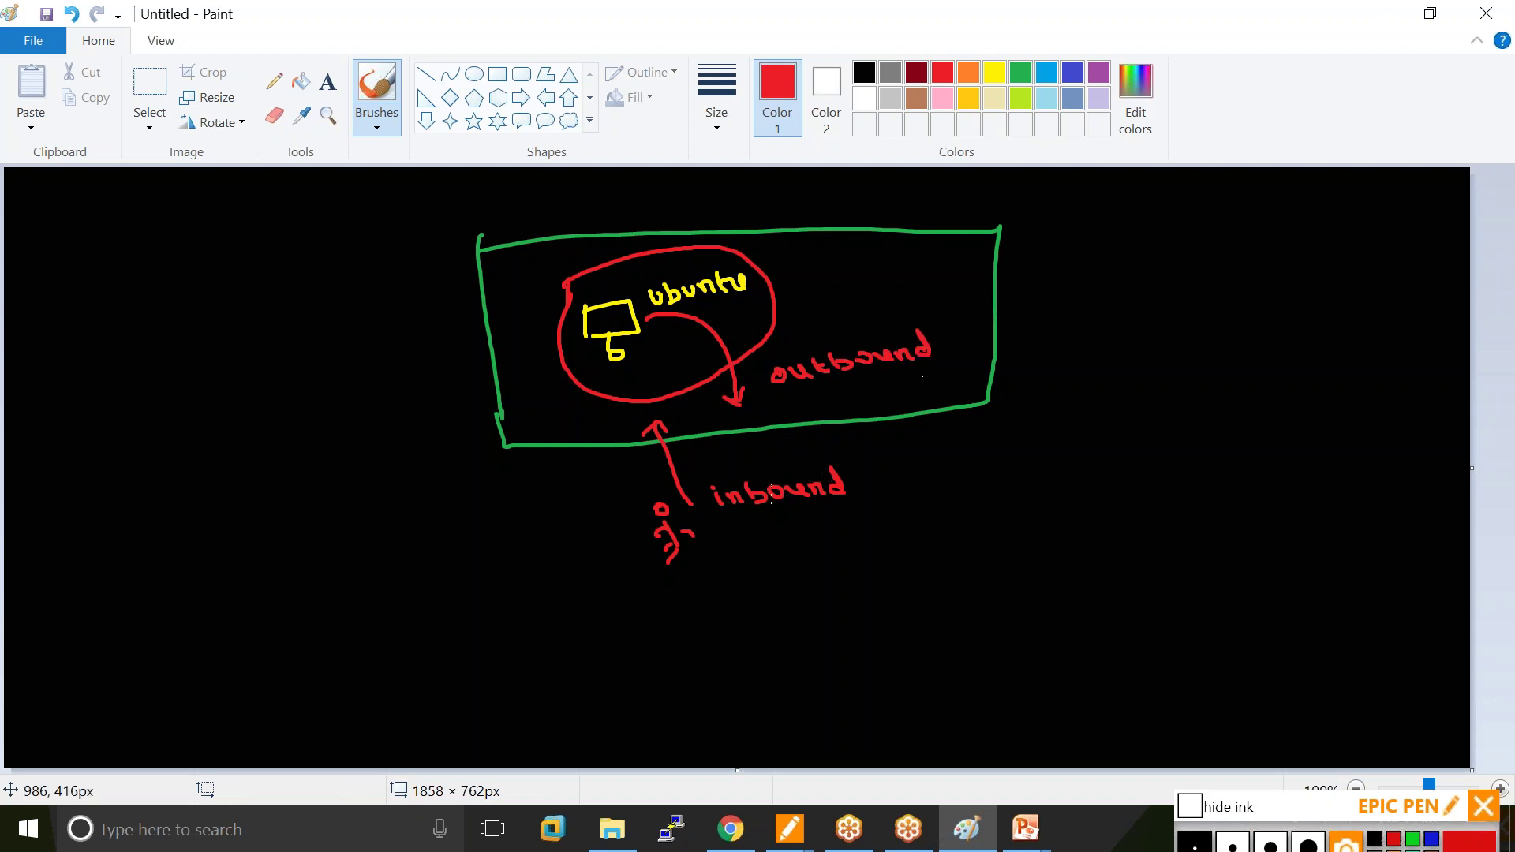
pyautogui.moveTo(648, 413)
pyautogui.mouseDown()
pyautogui.moveTo(611, 366)
pyautogui.moveTo(628, 368)
pyautogui.mouseUp()
pyautogui.moveTo(731, 519); pyautogui.dragTo(841, 506)
pyautogui.moveTo(647, 342); pyautogui.dragTo(665, 357)
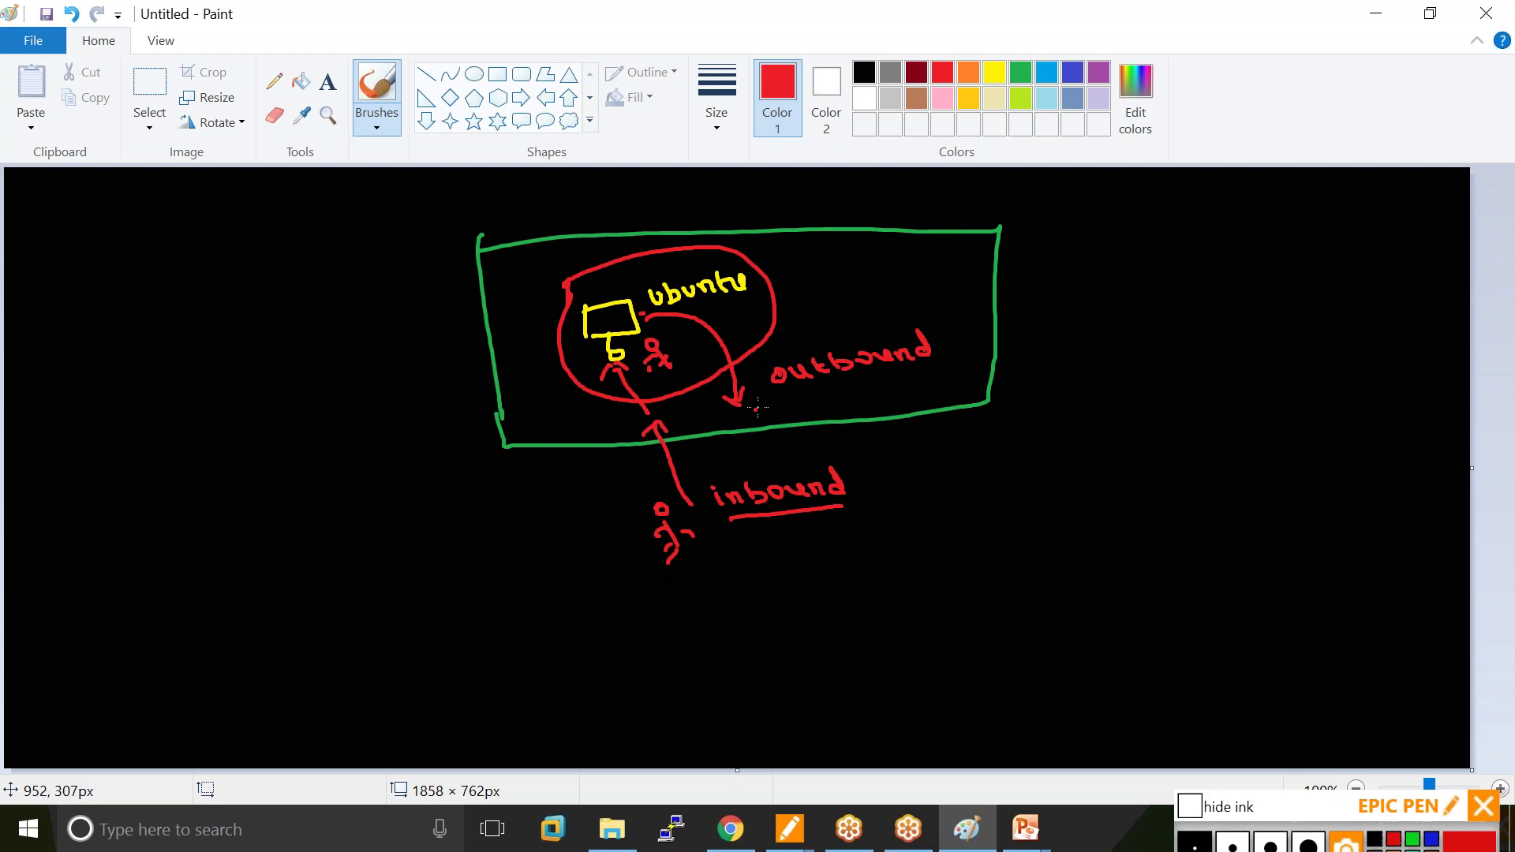
pyautogui.moveTo(793, 393); pyautogui.dragTo(911, 377)
# Write an underlined 'Rules:' heading with arrows linking it to the box and inbound.
pyautogui.moveTo(1082, 242); pyautogui.dragTo(1088, 262)
pyautogui.moveTo(1121, 251); pyautogui.dragTo(1182, 254)
pyautogui.moveTo(1093, 274); pyautogui.dragTo(1190, 264)
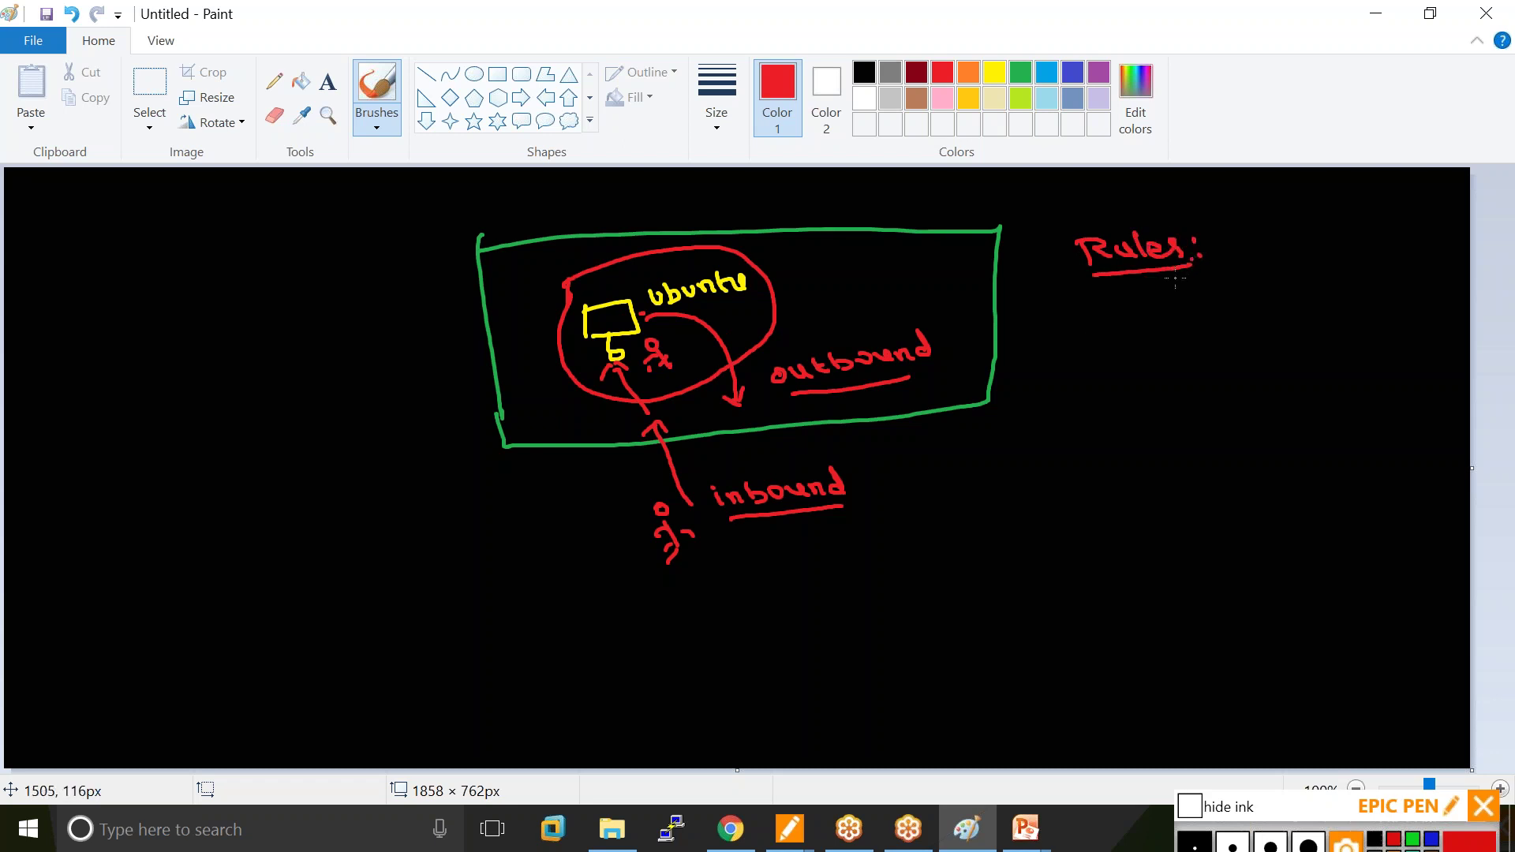
pyautogui.moveTo(973, 341); pyautogui.dragTo(1071, 286)
pyautogui.moveTo(1106, 290); pyautogui.dragTo(887, 474)
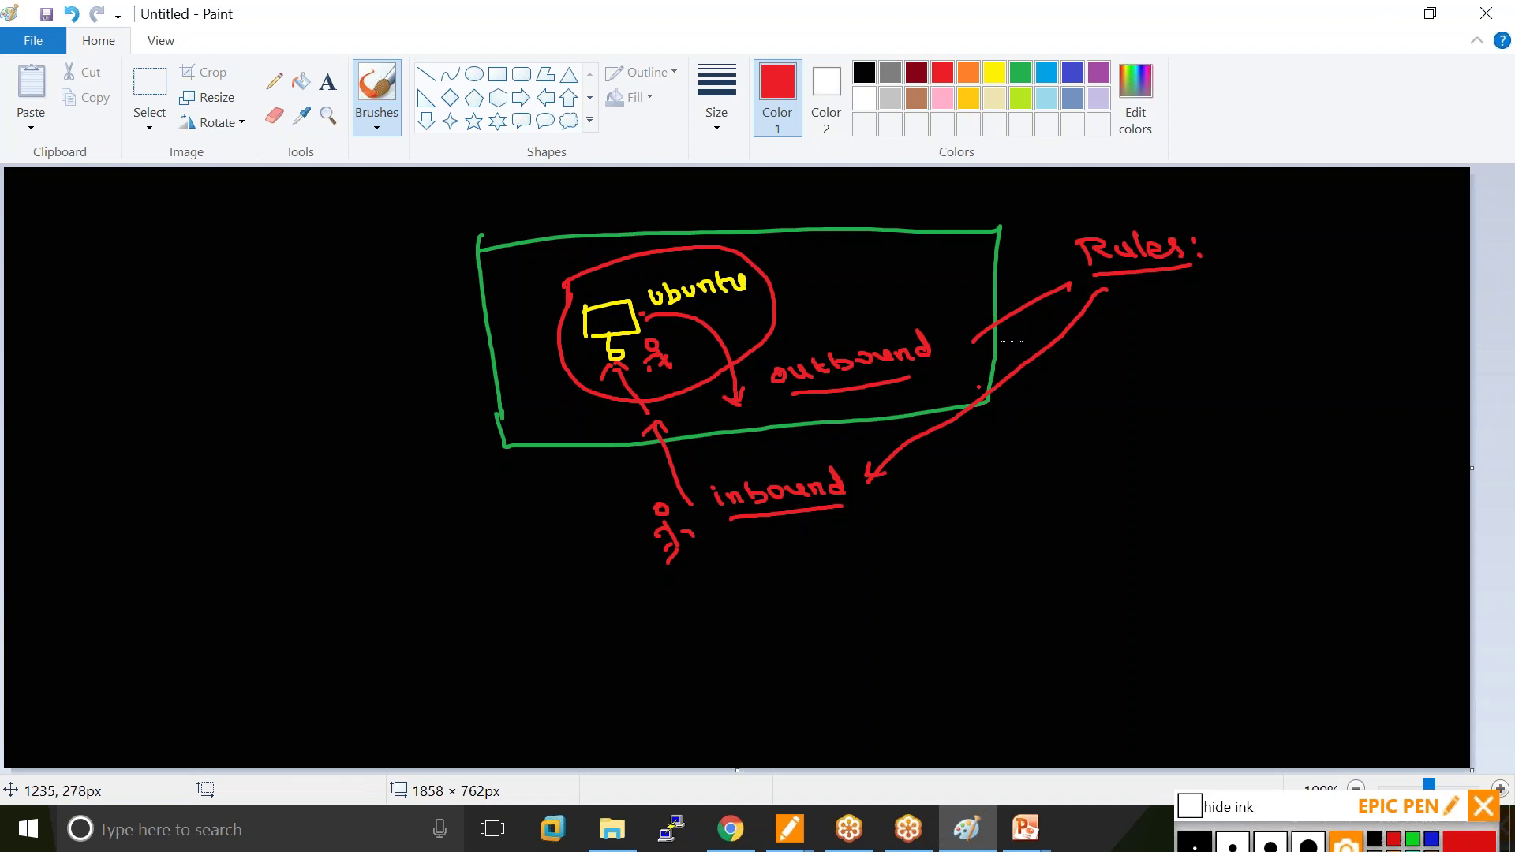
pyautogui.moveTo(1058, 277); pyautogui.dragTo(1072, 300)
# Write Allow and Deny under Rules, grouped with a curly brace.
pyautogui.moveTo(1126, 382); pyautogui.dragTo(1148, 365)
pyautogui.moveTo(1157, 353); pyautogui.dragTo(1159, 382)
pyautogui.moveTo(1171, 338); pyautogui.dragTo(1170, 368)
pyautogui.moveTo(1193, 352); pyautogui.dragTo(1225, 345)
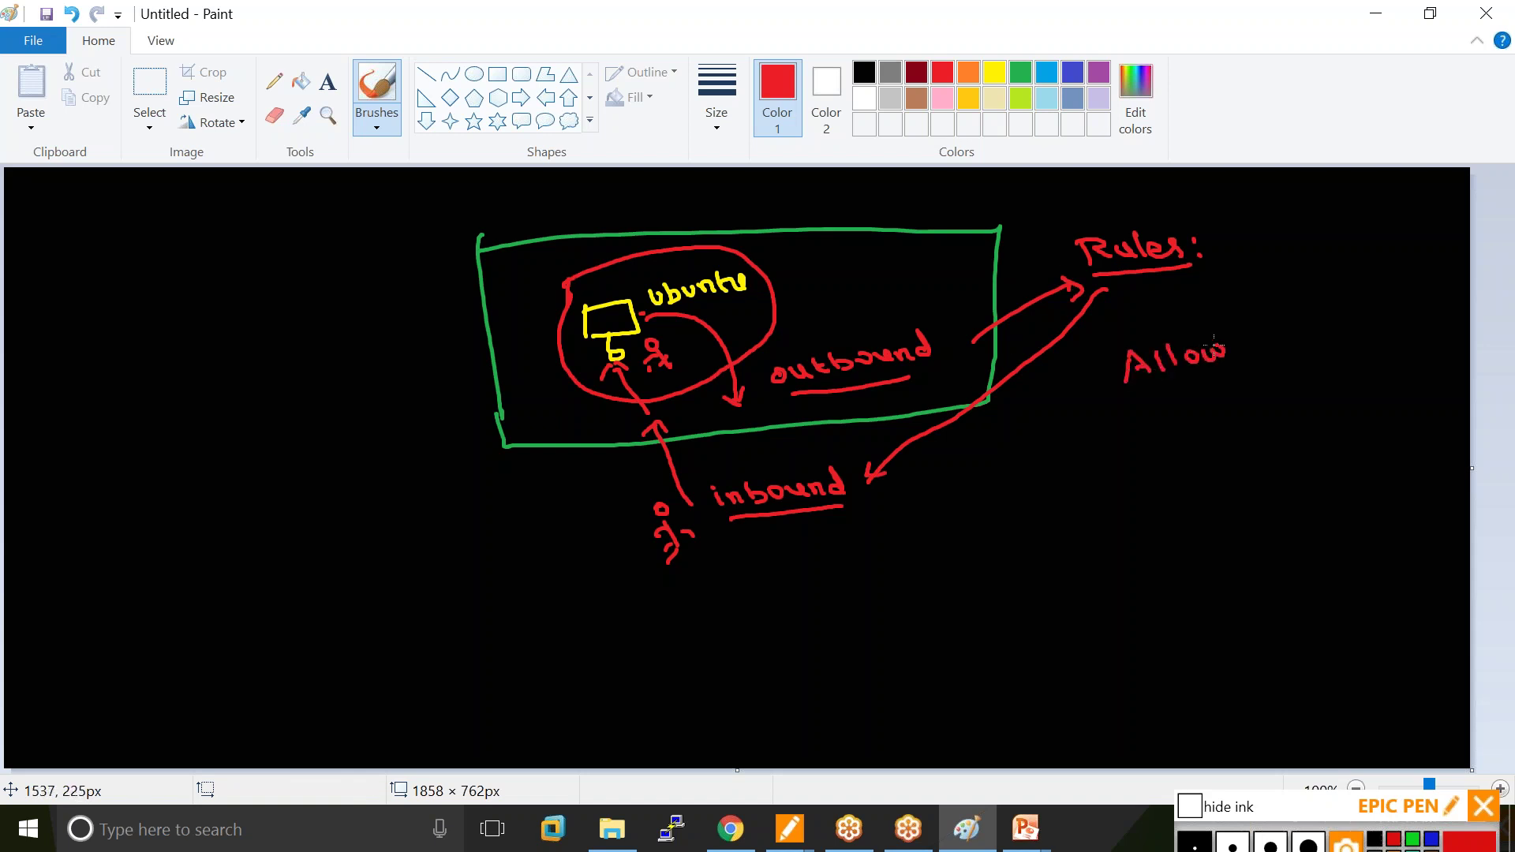
pyautogui.moveTo(1146, 412); pyautogui.dragTo(1149, 432)
pyautogui.moveTo(1148, 414)
pyautogui.mouseDown()
pyautogui.moveTo(1160, 430)
pyautogui.moveTo(1188, 424)
pyautogui.mouseUp()
pyautogui.moveTo(1195, 426)
pyautogui.mouseDown()
pyautogui.moveTo(1212, 412)
pyautogui.moveTo(1233, 426)
pyautogui.mouseUp()
pyautogui.moveTo(1231, 318); pyautogui.dragTo(1268, 421)
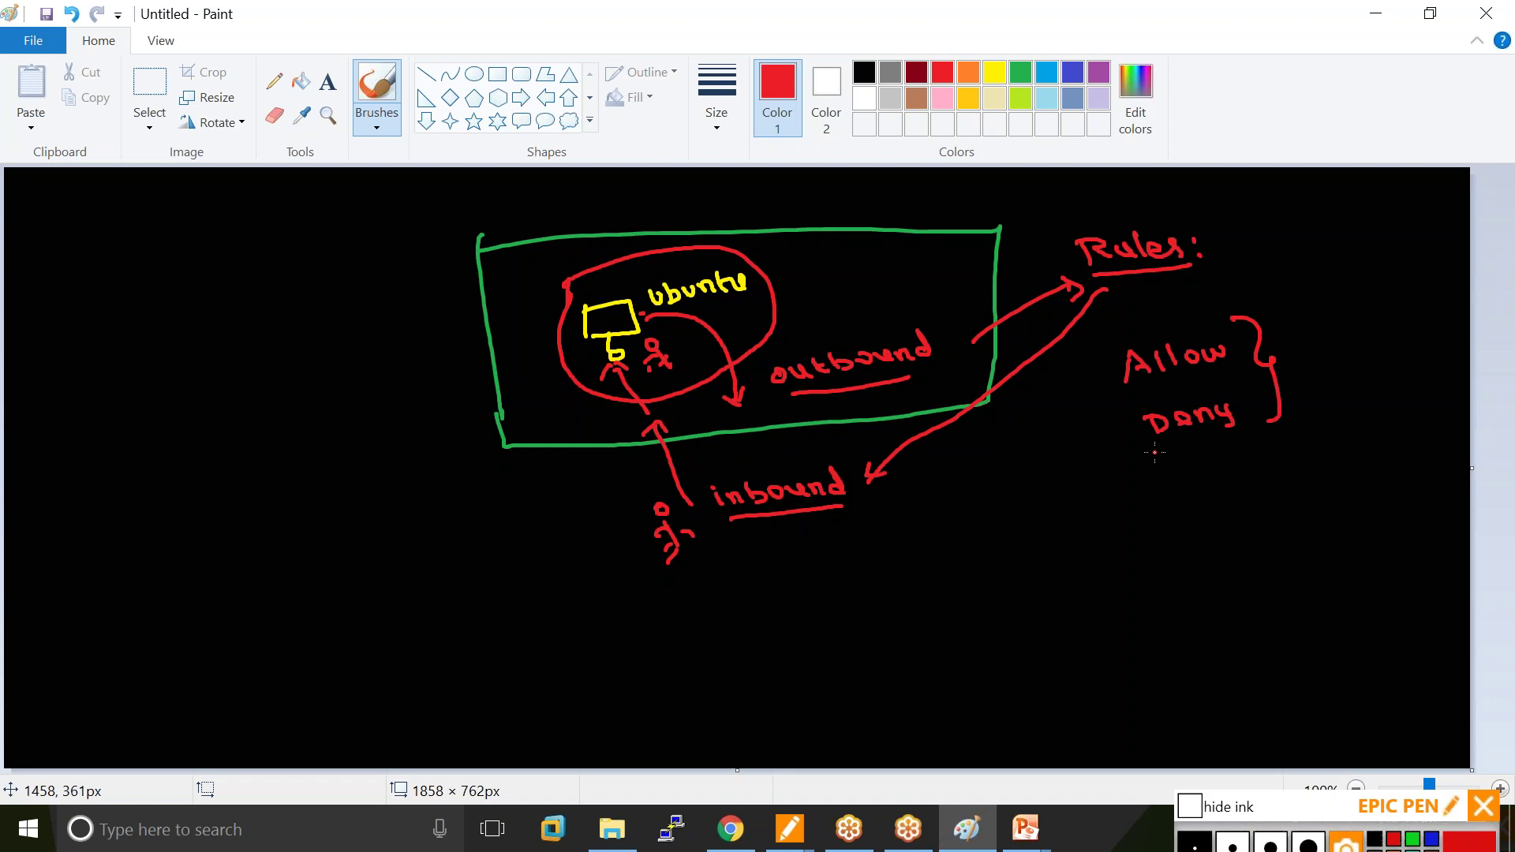
# List n/w address, protocol and IAm below, joined by a bracket and arrows.
pyautogui.moveTo(1021, 524)
pyautogui.mouseDown()
pyautogui.moveTo(1036, 509)
pyautogui.moveTo(1045, 522)
pyautogui.mouseUp()
pyautogui.moveTo(1058, 498)
pyautogui.mouseDown()
pyautogui.moveTo(1053, 518)
pyautogui.moveTo(1158, 505)
pyautogui.moveTo(1172, 485)
pyautogui.moveTo(1189, 501)
pyautogui.moveTo(1253, 483)
pyautogui.mouseUp()
pyautogui.moveTo(1053, 577)
pyautogui.mouseDown()
pyautogui.moveTo(1090, 576)
pyautogui.moveTo(1109, 554)
pyautogui.moveTo(1115, 570)
pyautogui.moveTo(1164, 561)
pyautogui.moveTo(1157, 539)
pyautogui.moveTo(1182, 559)
pyautogui.mouseUp()
pyautogui.click(1095, 607)
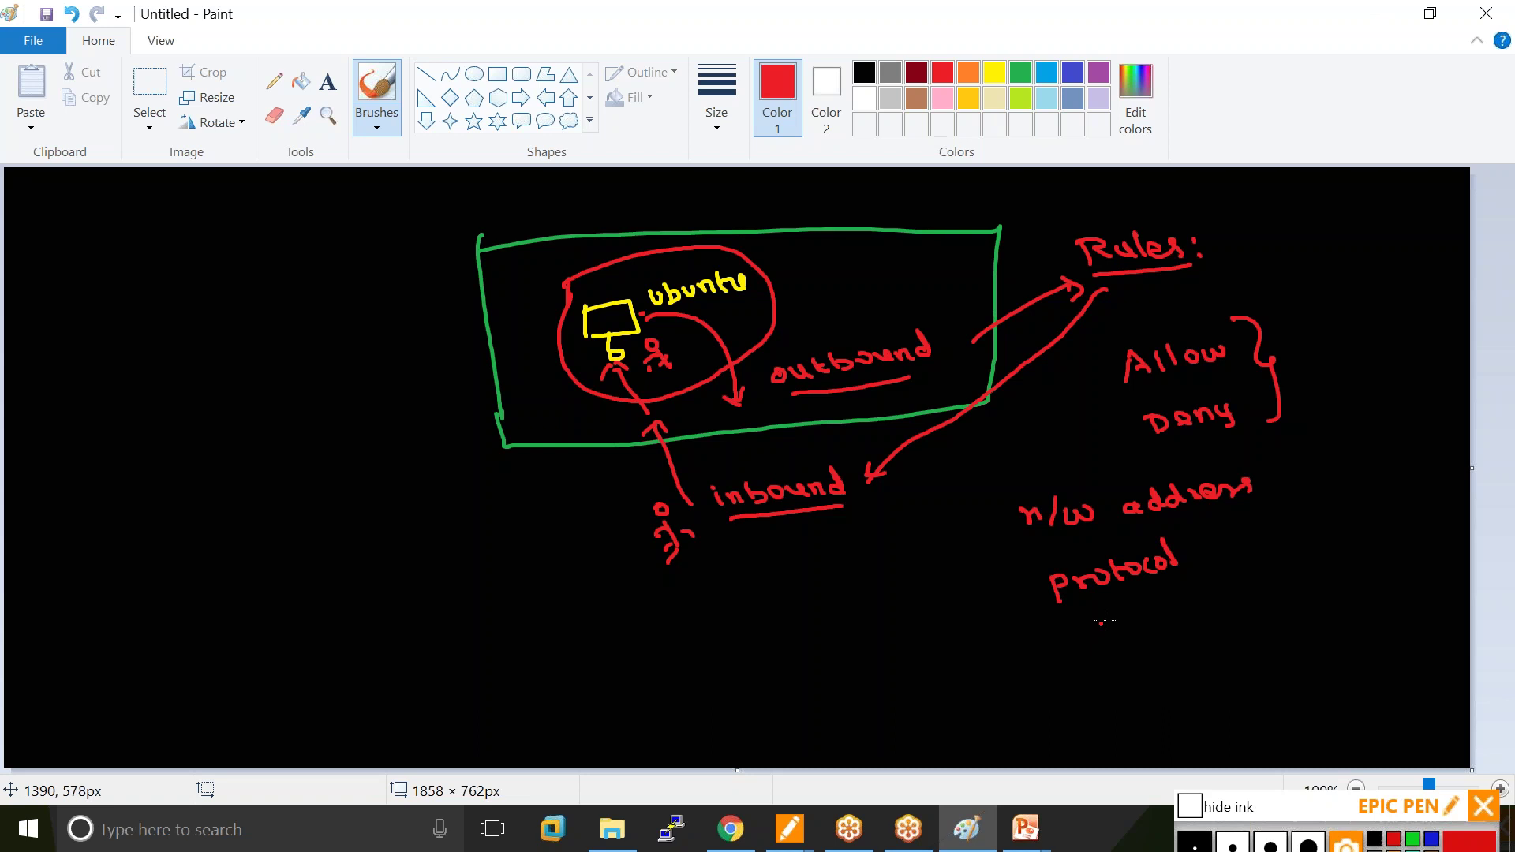
pyautogui.moveTo(1079, 636)
pyautogui.mouseDown()
pyautogui.moveTo(1082, 659)
pyautogui.moveTo(1118, 656)
pyautogui.moveTo(1122, 636)
pyautogui.moveTo(1177, 636)
pyautogui.mouseUp()
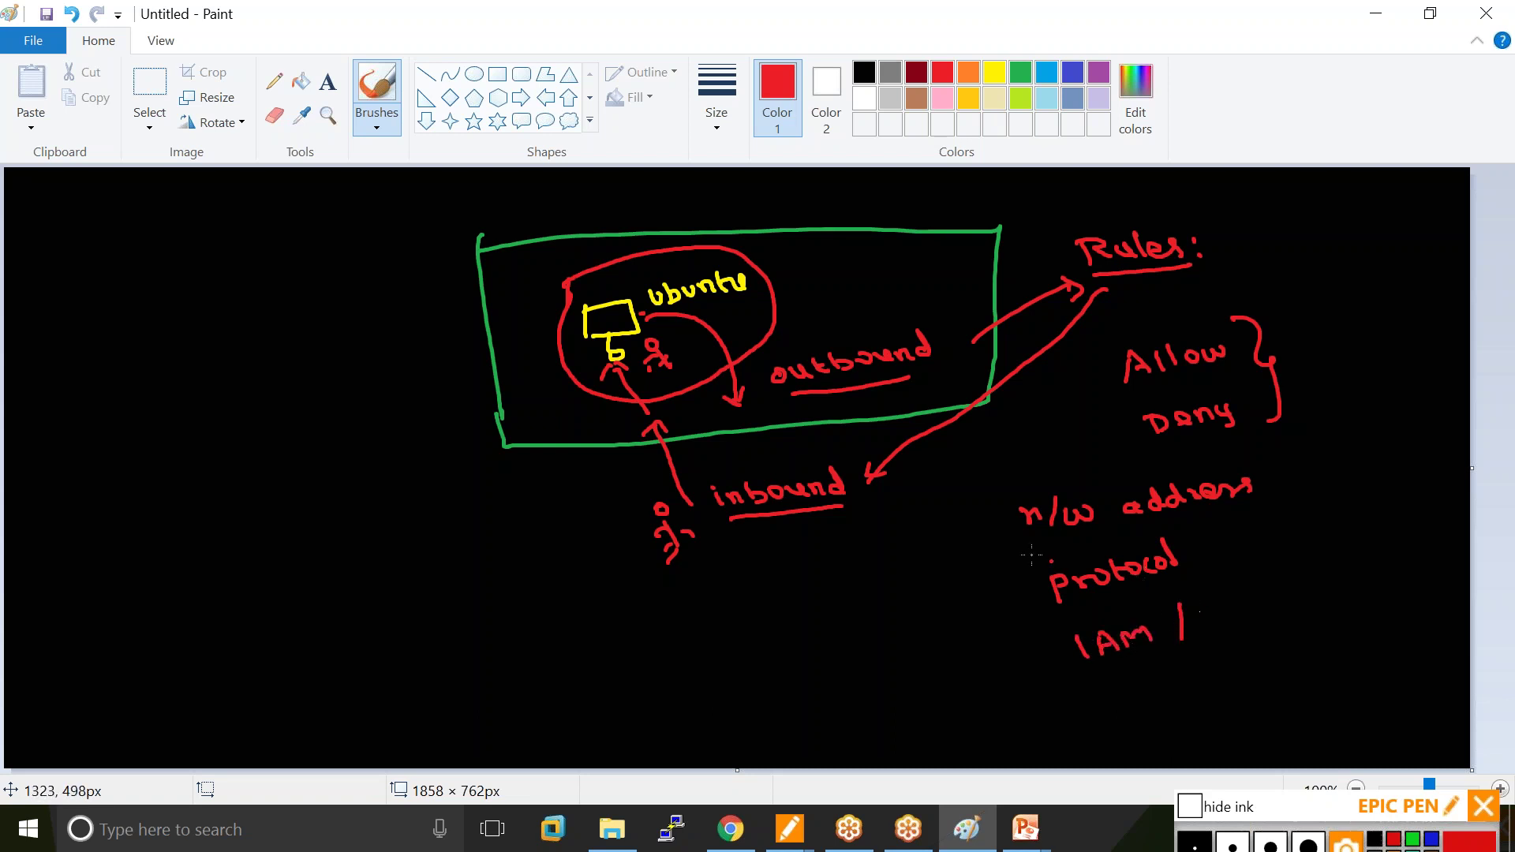
pyautogui.moveTo(958, 526)
pyautogui.mouseDown()
pyautogui.moveTo(984, 652)
pyautogui.moveTo(1030, 654)
pyautogui.mouseUp()
pyautogui.moveTo(973, 606); pyautogui.dragTo(1014, 602)
pyautogui.moveTo(958, 522); pyautogui.dragTo(987, 517)
pyautogui.moveTo(979, 508); pyautogui.dragTo(977, 526)
pyautogui.moveTo(1031, 645); pyautogui.dragTo(1031, 660)
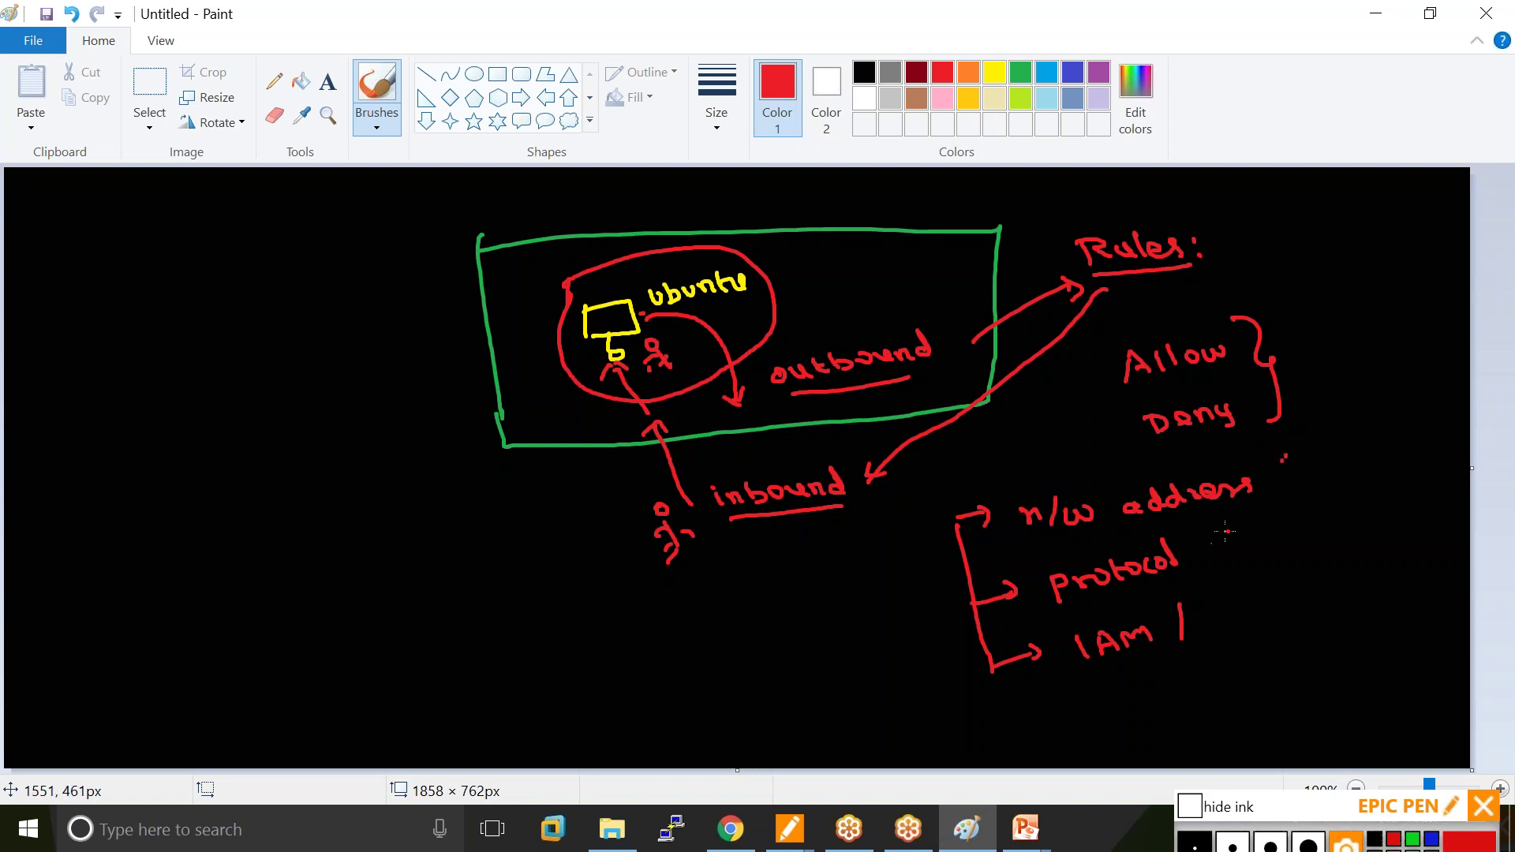
# Extend the entries to 'protocol / port no' and 'IAm / user'.
pyautogui.moveTo(1215, 527)
pyautogui.mouseDown()
pyautogui.moveTo(1209, 580)
pyautogui.moveTo(1263, 536)
pyautogui.moveTo(1299, 542)
pyautogui.mouseUp()
pyautogui.moveTo(1285, 534); pyautogui.dragTo(1347, 530)
pyautogui.moveTo(1354, 511); pyautogui.dragTo(1359, 513)
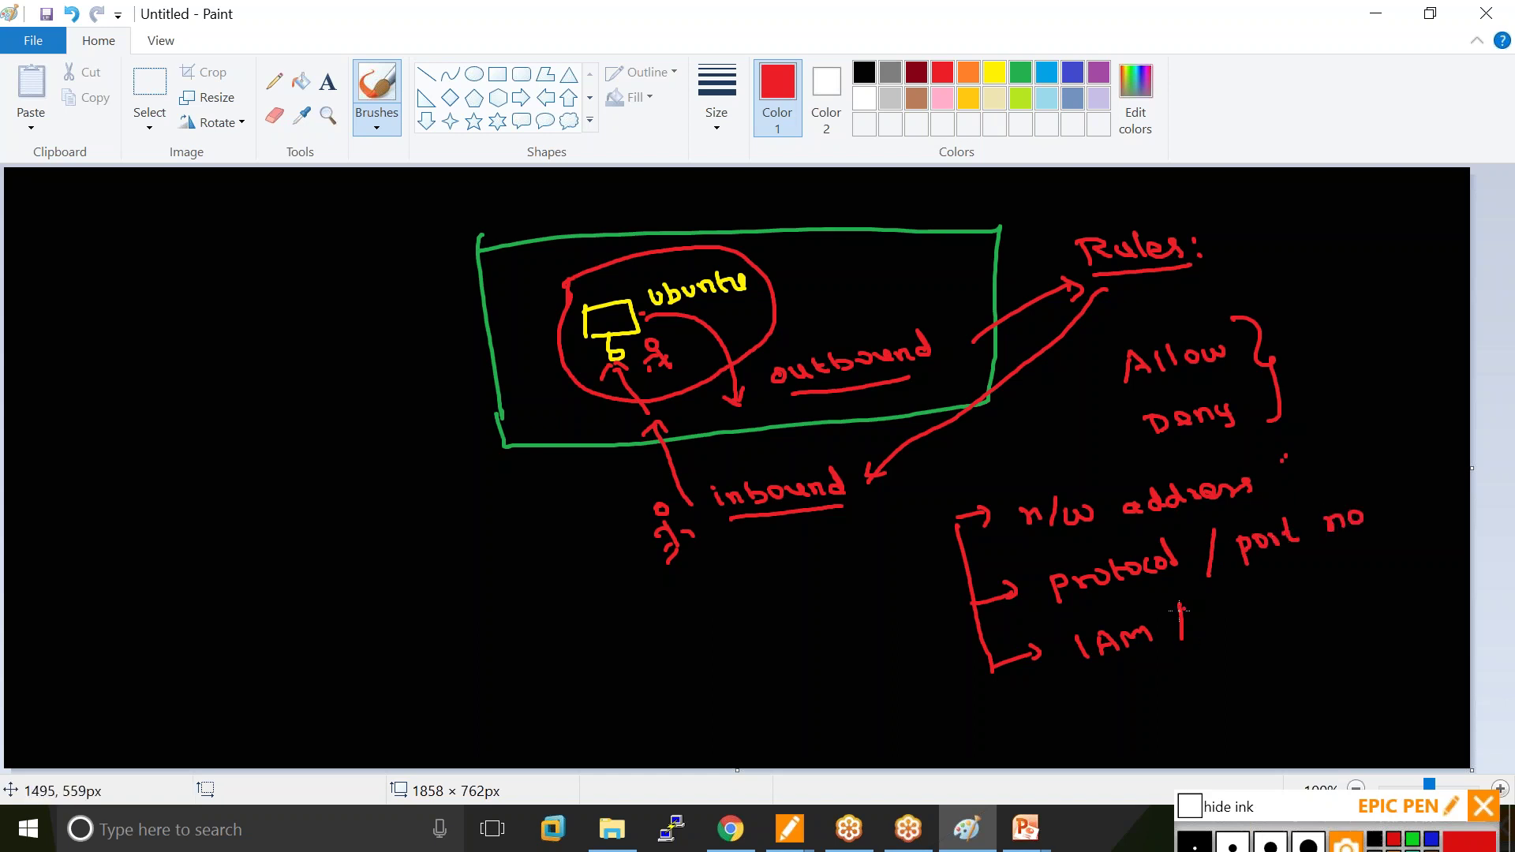
pyautogui.moveTo(1139, 655)
pyautogui.mouseDown()
pyautogui.moveTo(1146, 678)
pyautogui.moveTo(1176, 675)
pyautogui.mouseUp()
pyautogui.moveTo(1166, 663)
pyautogui.mouseDown()
pyautogui.moveTo(1169, 679)
pyautogui.moveTo(1288, 629)
pyautogui.mouseUp()
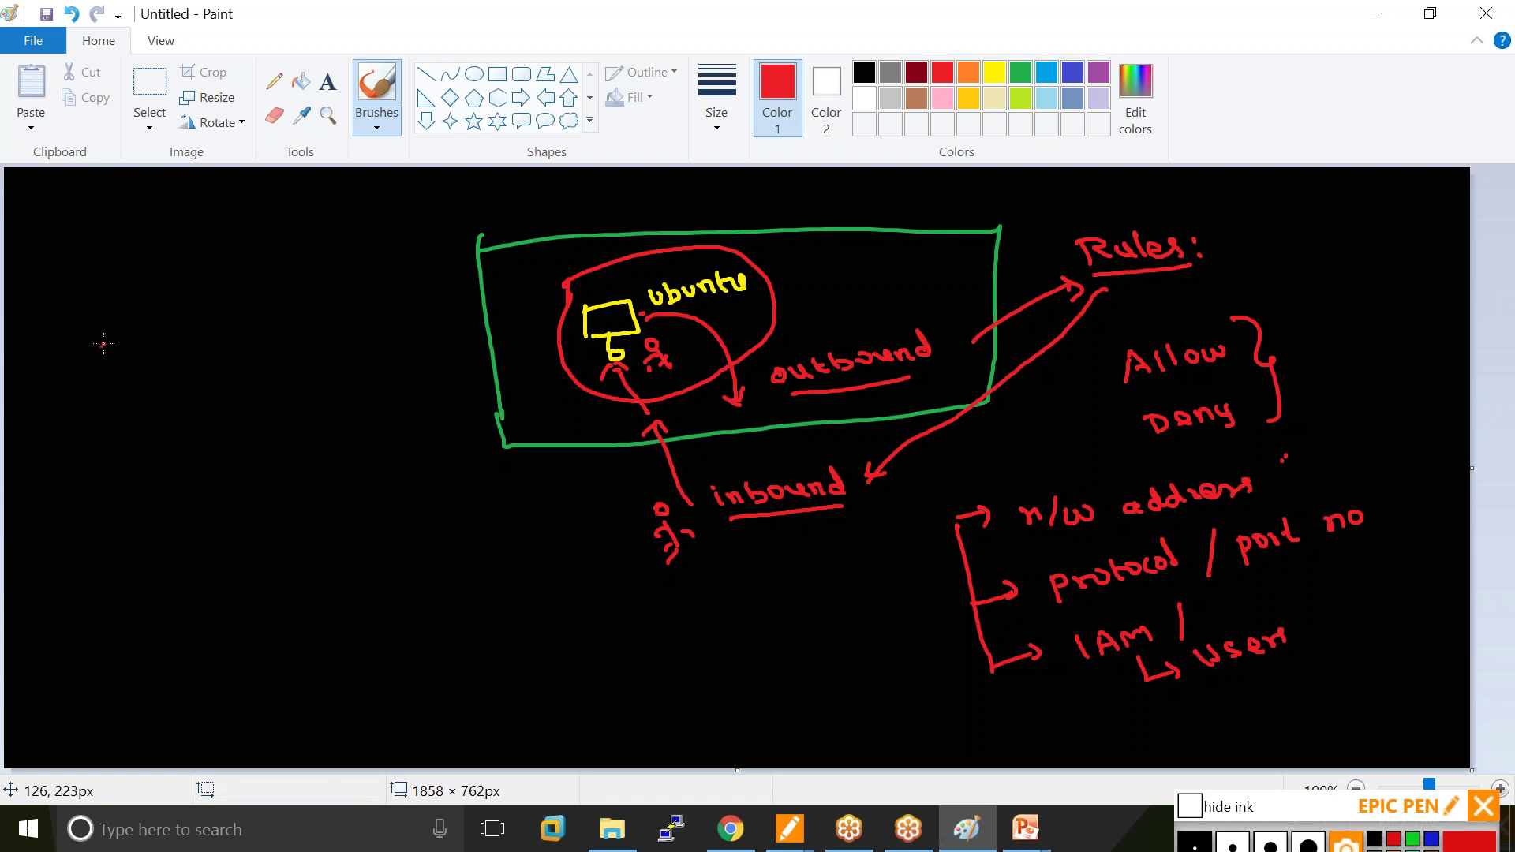
# Write Router at the canvas's left with an arrow beneath it.
pyautogui.moveTo(98, 348)
pyautogui.mouseDown()
pyautogui.moveTo(101, 375)
pyautogui.moveTo(223, 316)
pyautogui.mouseUp()
pyautogui.click(169, 324)
pyautogui.moveTo(172, 376); pyautogui.dragTo(192, 401)
pyautogui.click(193, 424)
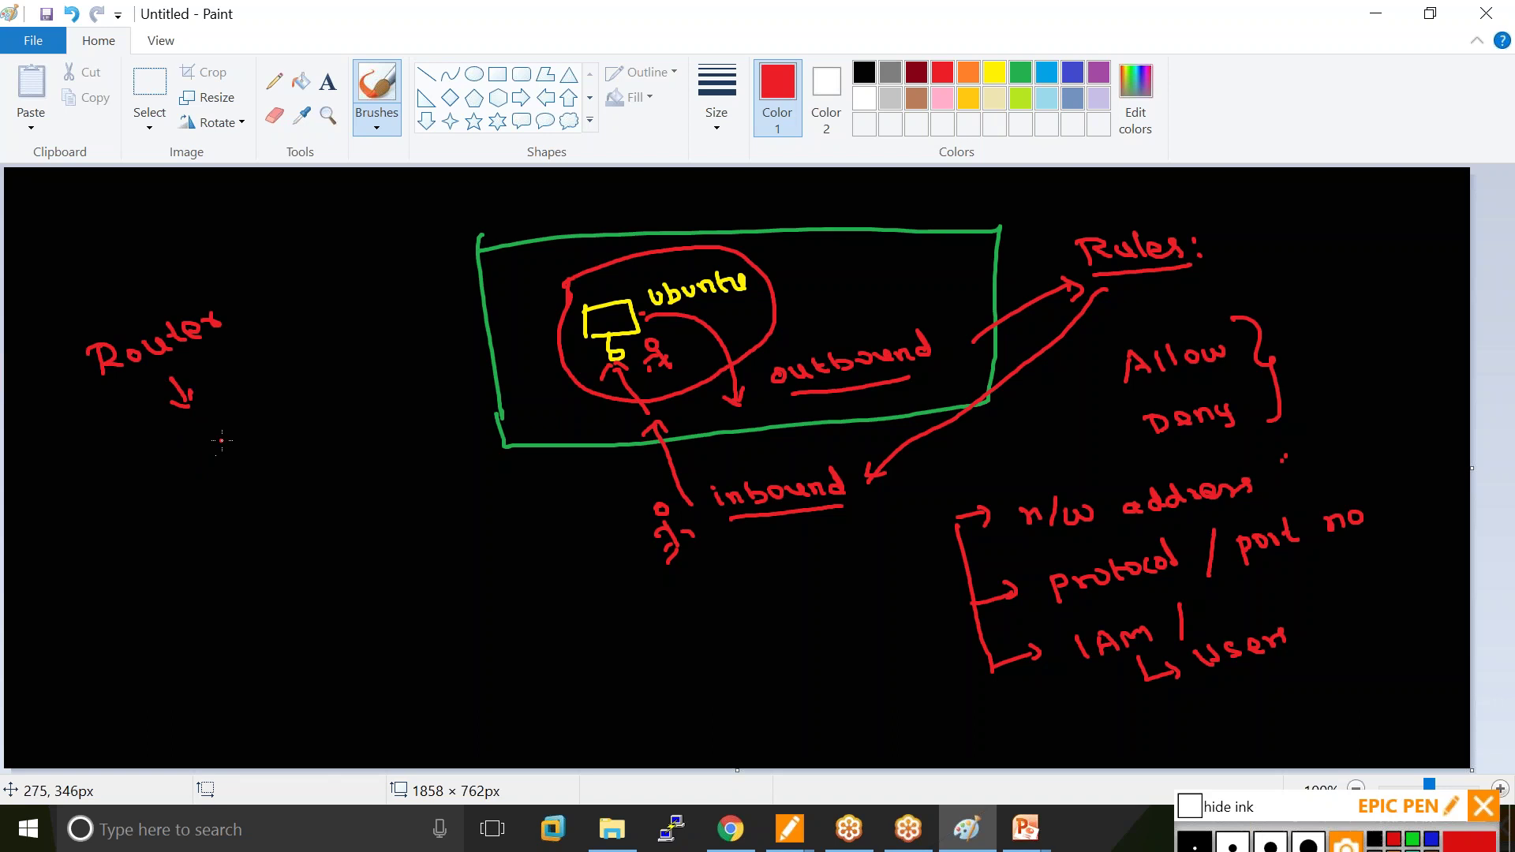
# Write Firewall under Router with branches labelled H/W and s/w.
pyautogui.moveTo(175, 439)
pyautogui.mouseDown()
pyautogui.moveTo(315, 409)
pyautogui.moveTo(325, 377)
pyautogui.mouseUp()
pyautogui.moveTo(263, 466); pyautogui.dragTo(274, 493)
pyautogui.moveTo(189, 543); pyautogui.dragTo(366, 493)
pyautogui.moveTo(186, 542); pyautogui.dragTo(194, 562)
pyautogui.moveTo(180, 604)
pyautogui.mouseDown()
pyautogui.moveTo(197, 580)
pyautogui.moveTo(211, 592)
pyautogui.moveTo(254, 569)
pyautogui.mouseUp()
pyautogui.moveTo(358, 491)
pyautogui.mouseDown()
pyautogui.moveTo(391, 522)
pyautogui.moveTo(408, 514)
pyautogui.mouseUp()
pyautogui.moveTo(420, 495); pyautogui.dragTo(448, 492)
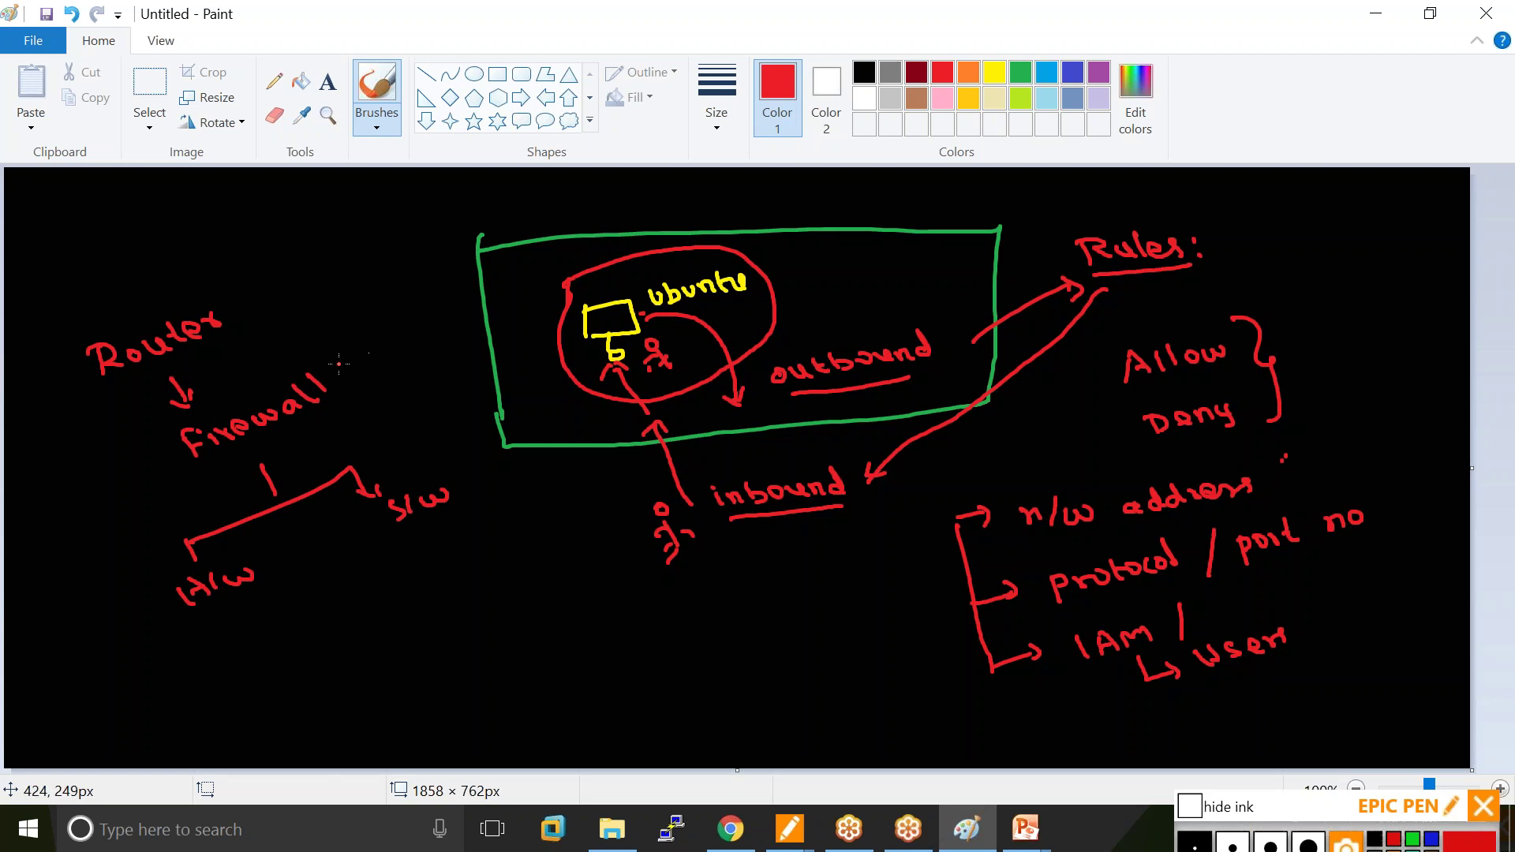
# Add ':Rules' after Firewall, mark H/W as '(Security Group)', and return to the AWS console.
pyautogui.moveTo(351, 371); pyautogui.dragTo(430, 327)
pyautogui.moveTo(175, 453)
pyautogui.mouseDown()
pyautogui.moveTo(175, 641)
pyautogui.moveTo(249, 672)
pyautogui.moveTo(392, 615)
pyautogui.moveTo(383, 696)
pyautogui.moveTo(462, 641)
pyautogui.moveTo(471, 672)
pyautogui.mouseUp()
pyautogui.moveTo(231, 641); pyautogui.dragTo(231, 679)
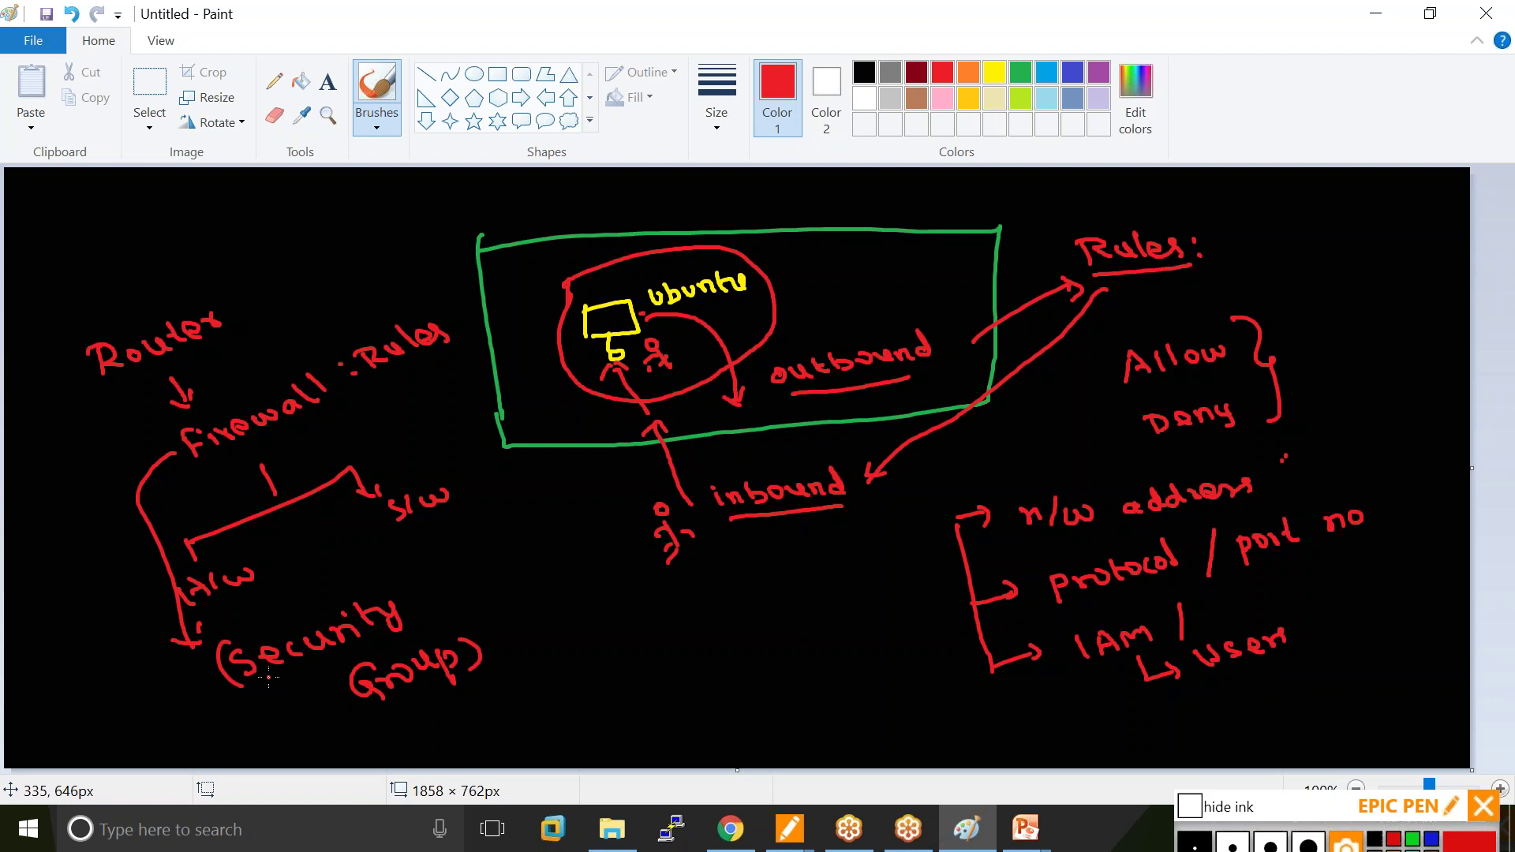
pyautogui.click(734, 830)
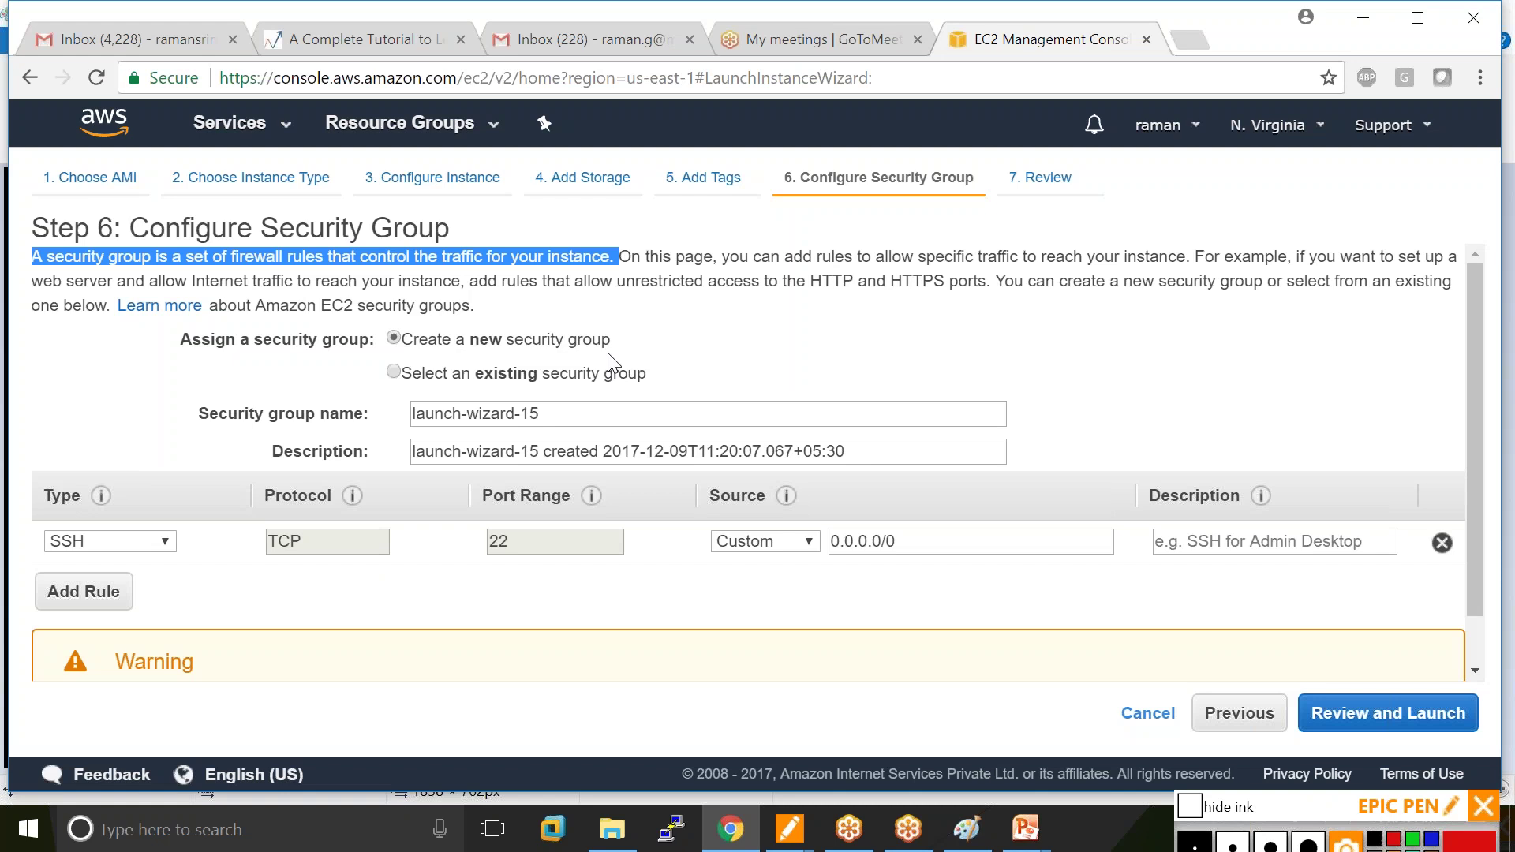
# Ink notes on new/existing group, default launch-wizard-15, SSH 'Secured shell' and port 22.
pyautogui.moveTo(1315, 807); pyautogui.dragTo(1308, 766)
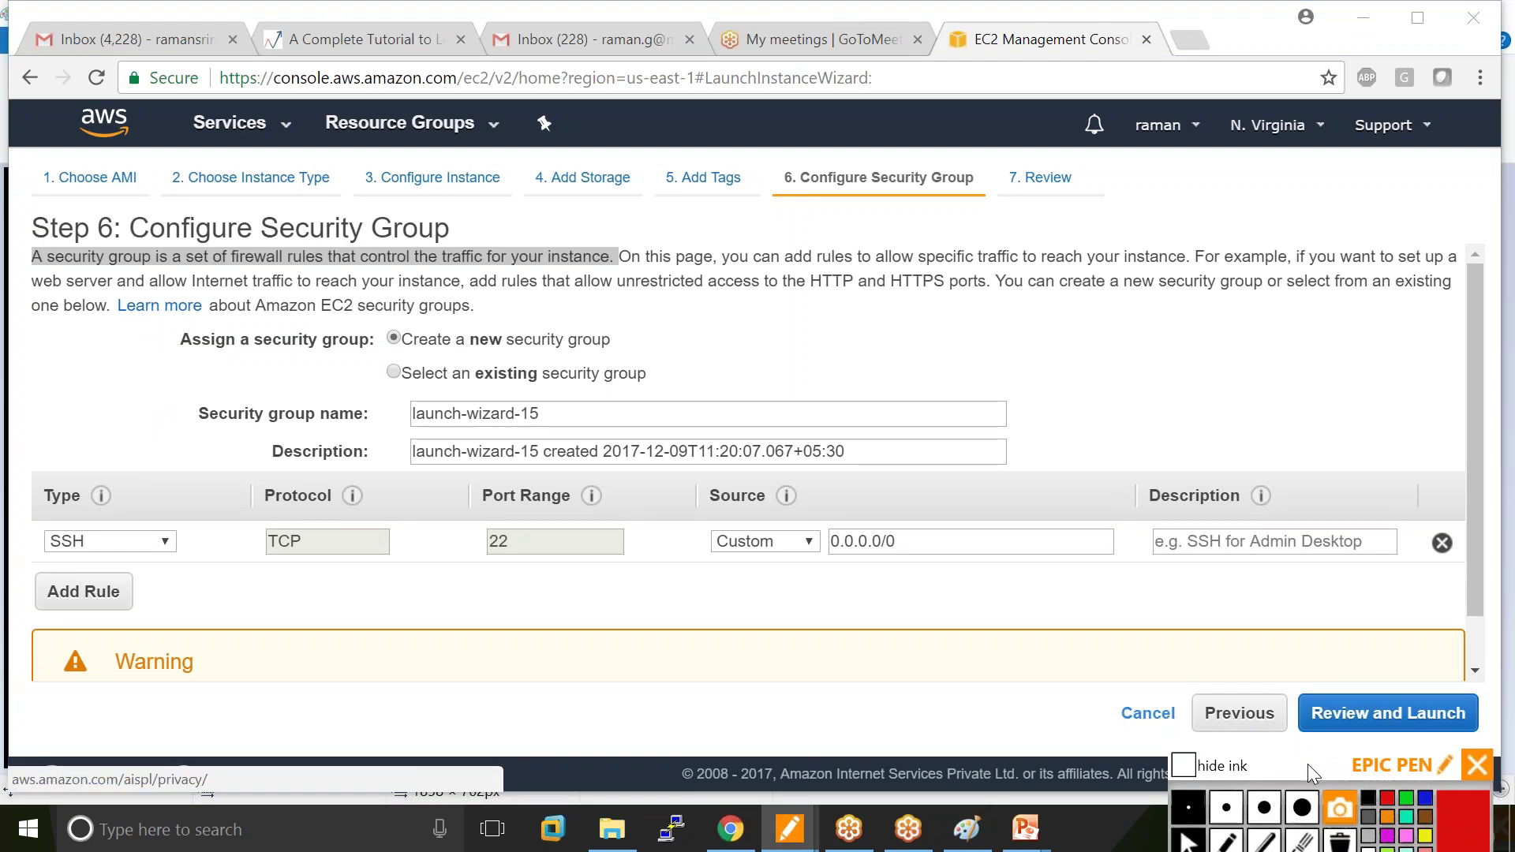
pyautogui.click(1226, 840)
pyautogui.moveTo(466, 361)
pyautogui.mouseDown()
pyautogui.moveTo(695, 323)
pyautogui.moveTo(718, 339)
pyautogui.moveTo(694, 341)
pyautogui.moveTo(727, 371)
pyautogui.moveTo(741, 356)
pyautogui.moveTo(725, 368)
pyautogui.moveTo(749, 377)
pyautogui.mouseUp()
pyautogui.moveTo(738, 353); pyautogui.dragTo(742, 352)
pyautogui.moveTo(553, 398)
pyautogui.mouseDown()
pyautogui.moveTo(473, 393)
pyautogui.moveTo(556, 426)
pyautogui.moveTo(544, 385)
pyautogui.moveTo(570, 418)
pyautogui.moveTo(608, 406)
pyautogui.mouseUp()
pyautogui.moveTo(655, 404); pyautogui.dragTo(767, 405)
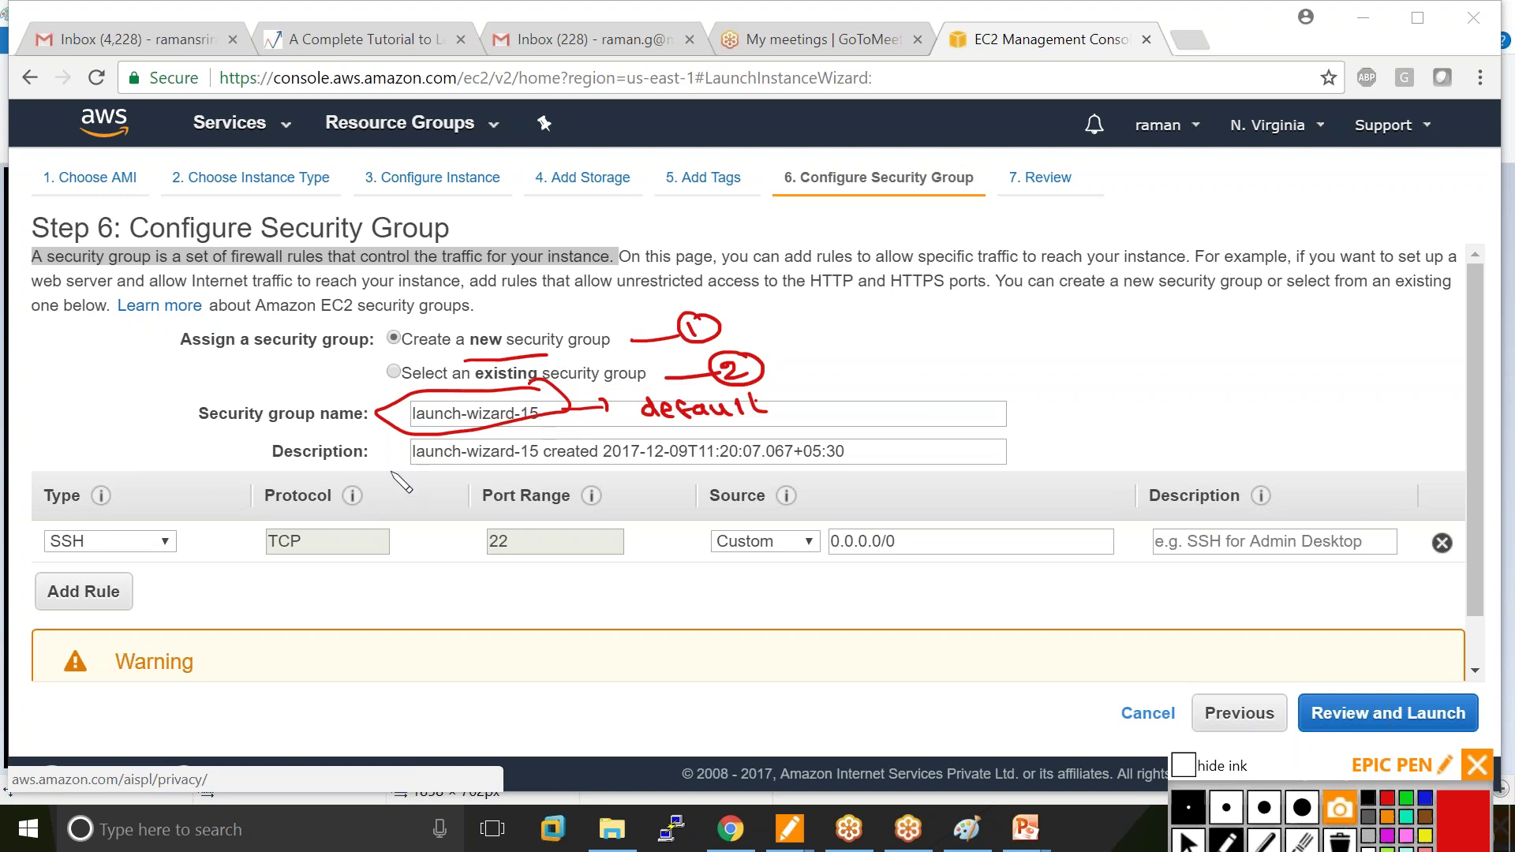
pyautogui.moveTo(101, 519)
pyautogui.mouseDown()
pyautogui.moveTo(73, 520)
pyautogui.moveTo(36, 557)
pyautogui.moveTo(119, 543)
pyautogui.moveTo(98, 518)
pyautogui.moveTo(183, 577)
pyautogui.moveTo(257, 610)
pyautogui.moveTo(289, 605)
pyautogui.mouseUp()
pyautogui.moveTo(290, 608)
pyautogui.mouseDown()
pyautogui.moveTo(303, 594)
pyautogui.moveTo(404, 618)
pyautogui.moveTo(483, 616)
pyautogui.mouseUp()
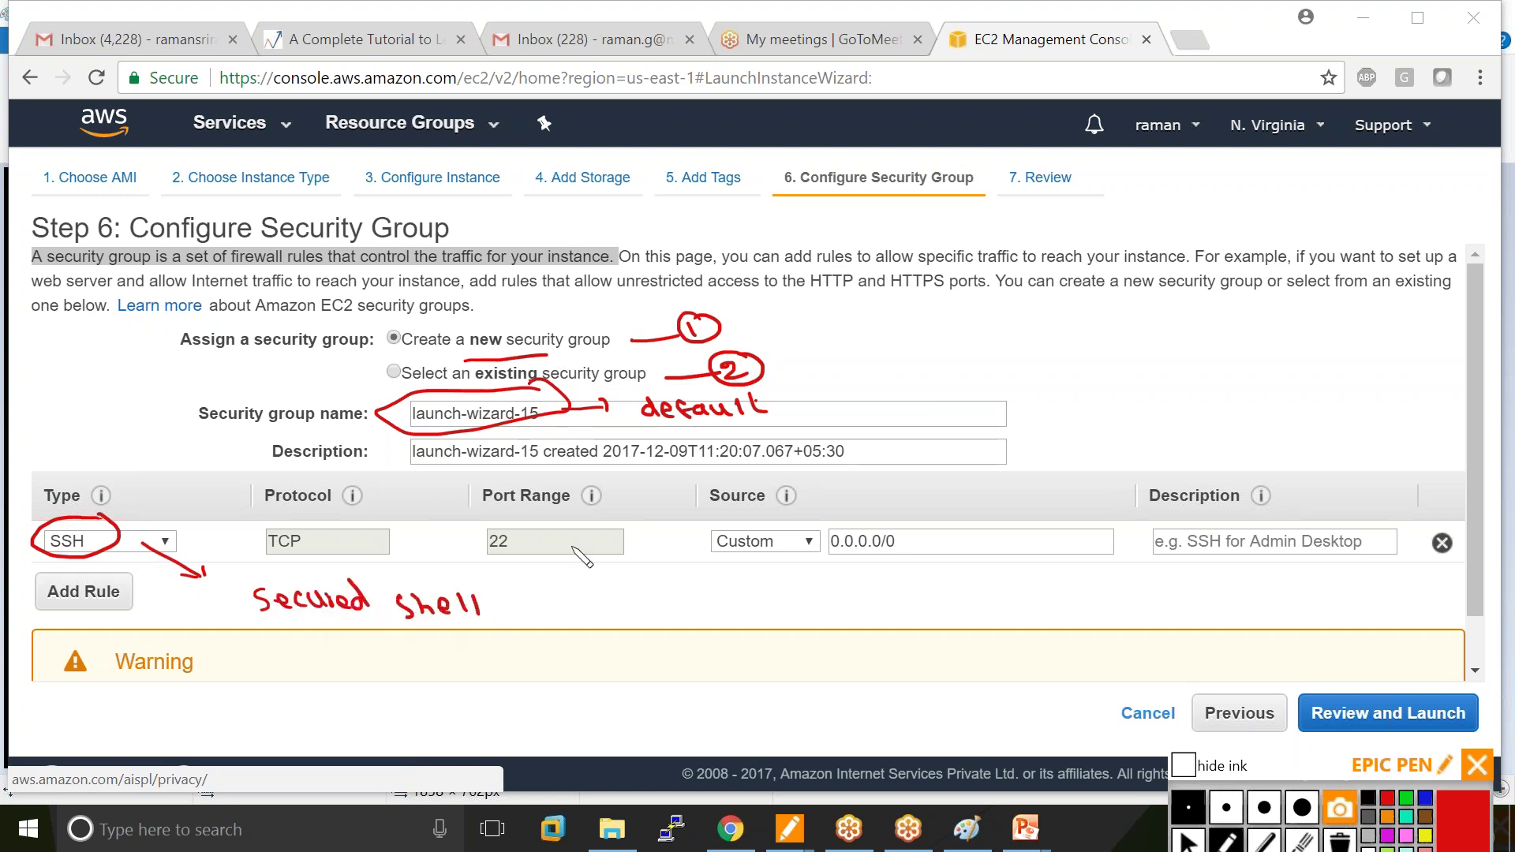
pyautogui.moveTo(511, 522)
pyautogui.mouseDown()
pyautogui.moveTo(494, 556)
pyautogui.moveTo(537, 553)
pyautogui.moveTo(507, 520)
pyautogui.mouseUp()
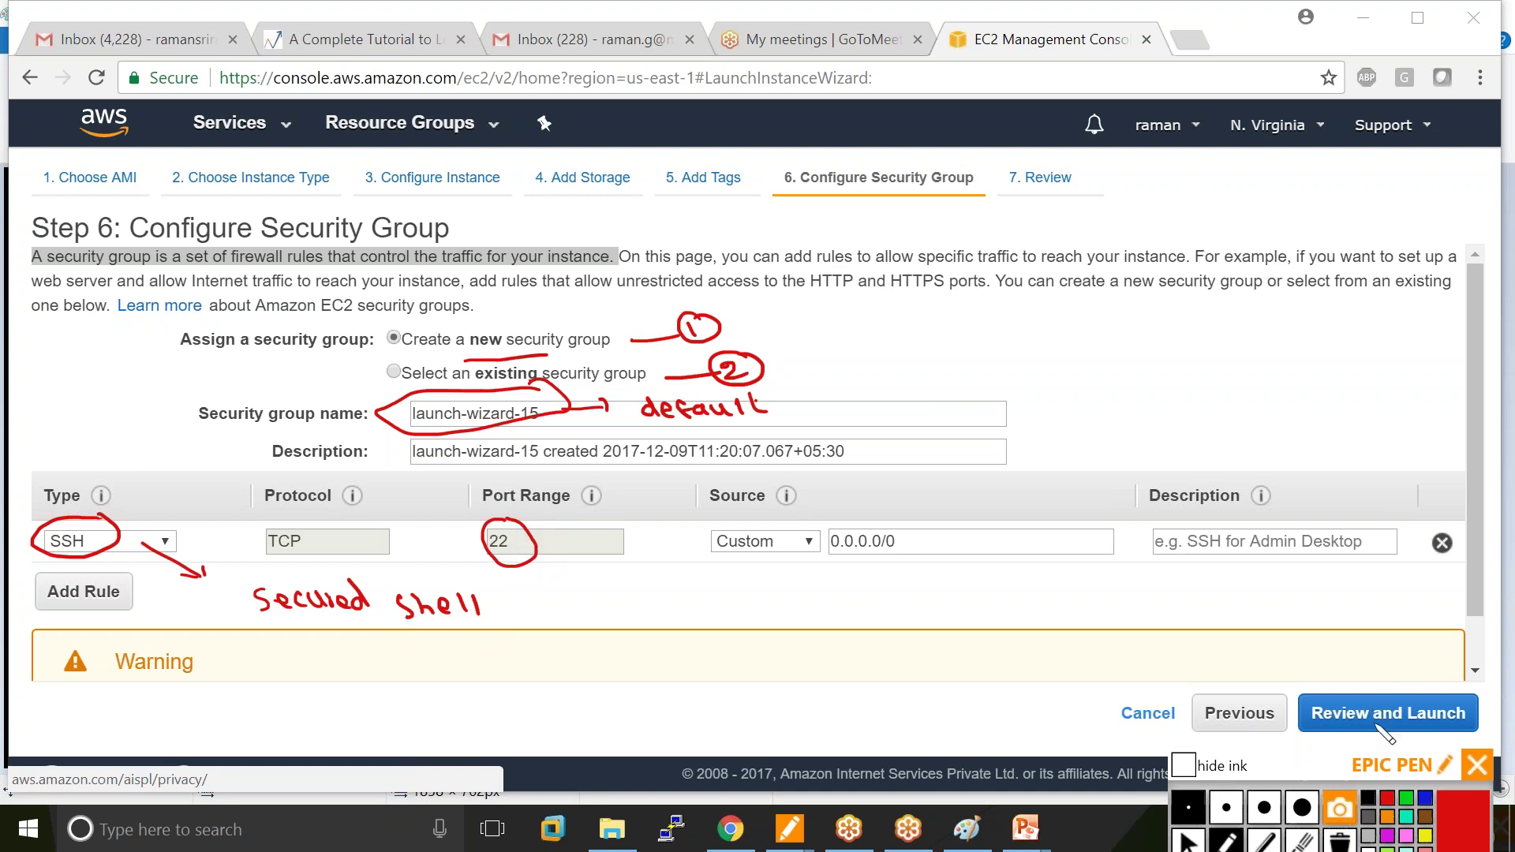
# Stop inking and browse the Source choices, leaving Custom selected.
pyautogui.click(1188, 841)
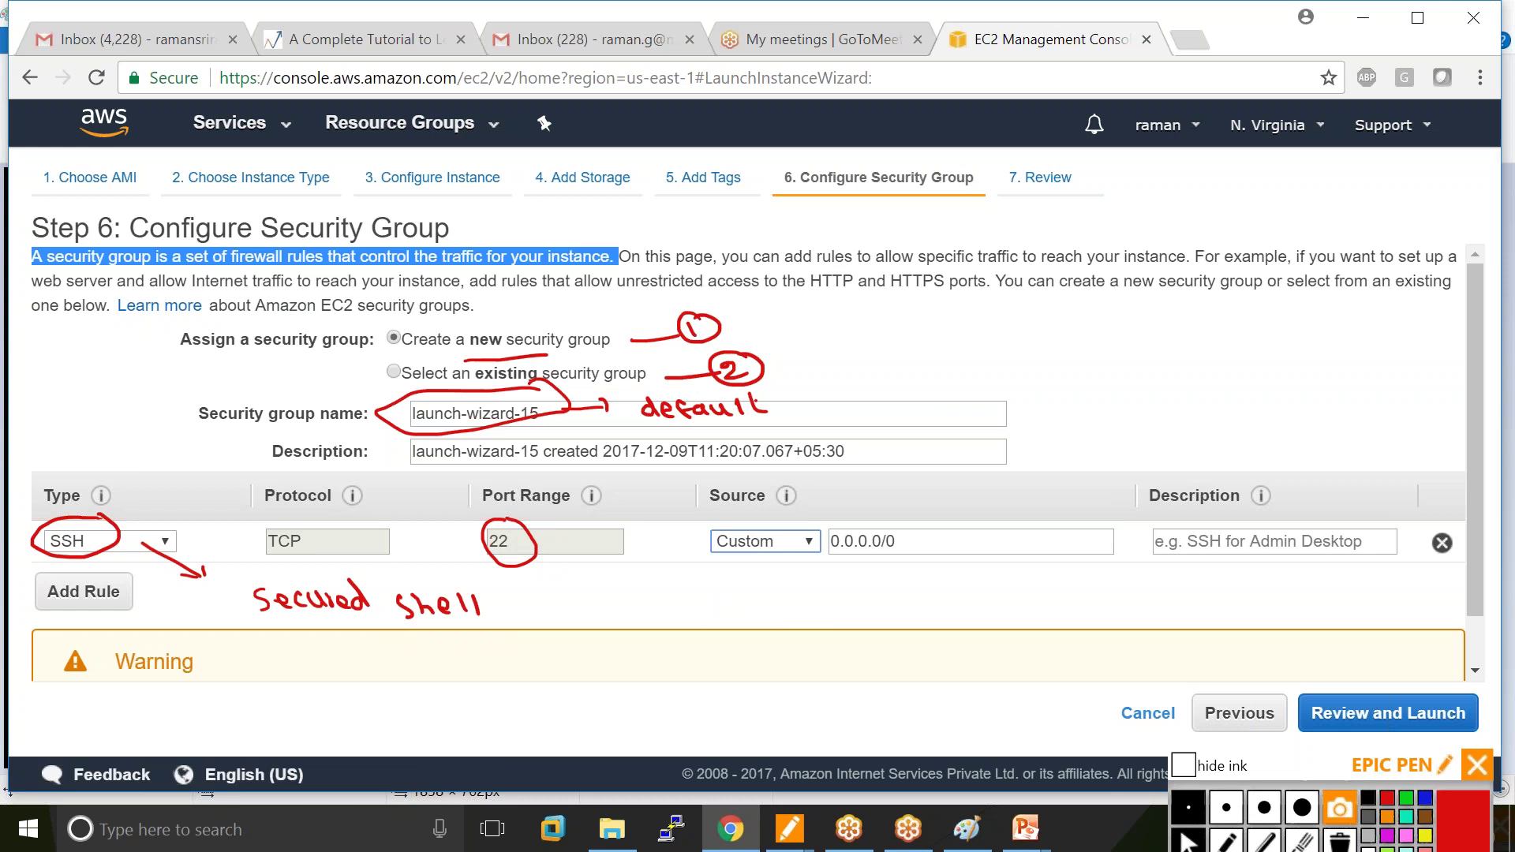
pyautogui.hotkey('alt', 'Down')
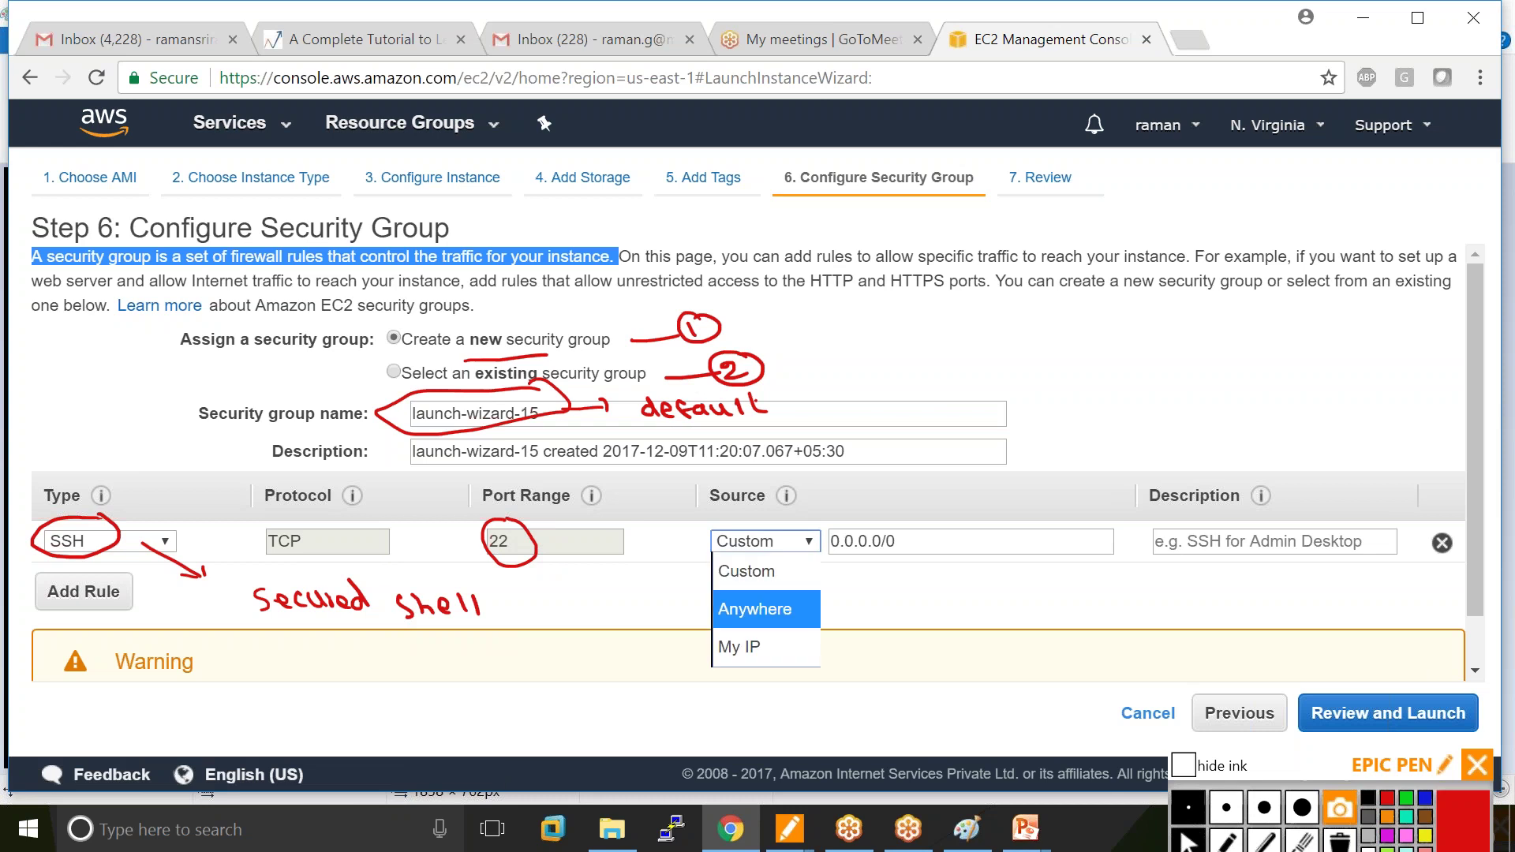
pyautogui.press('Up')
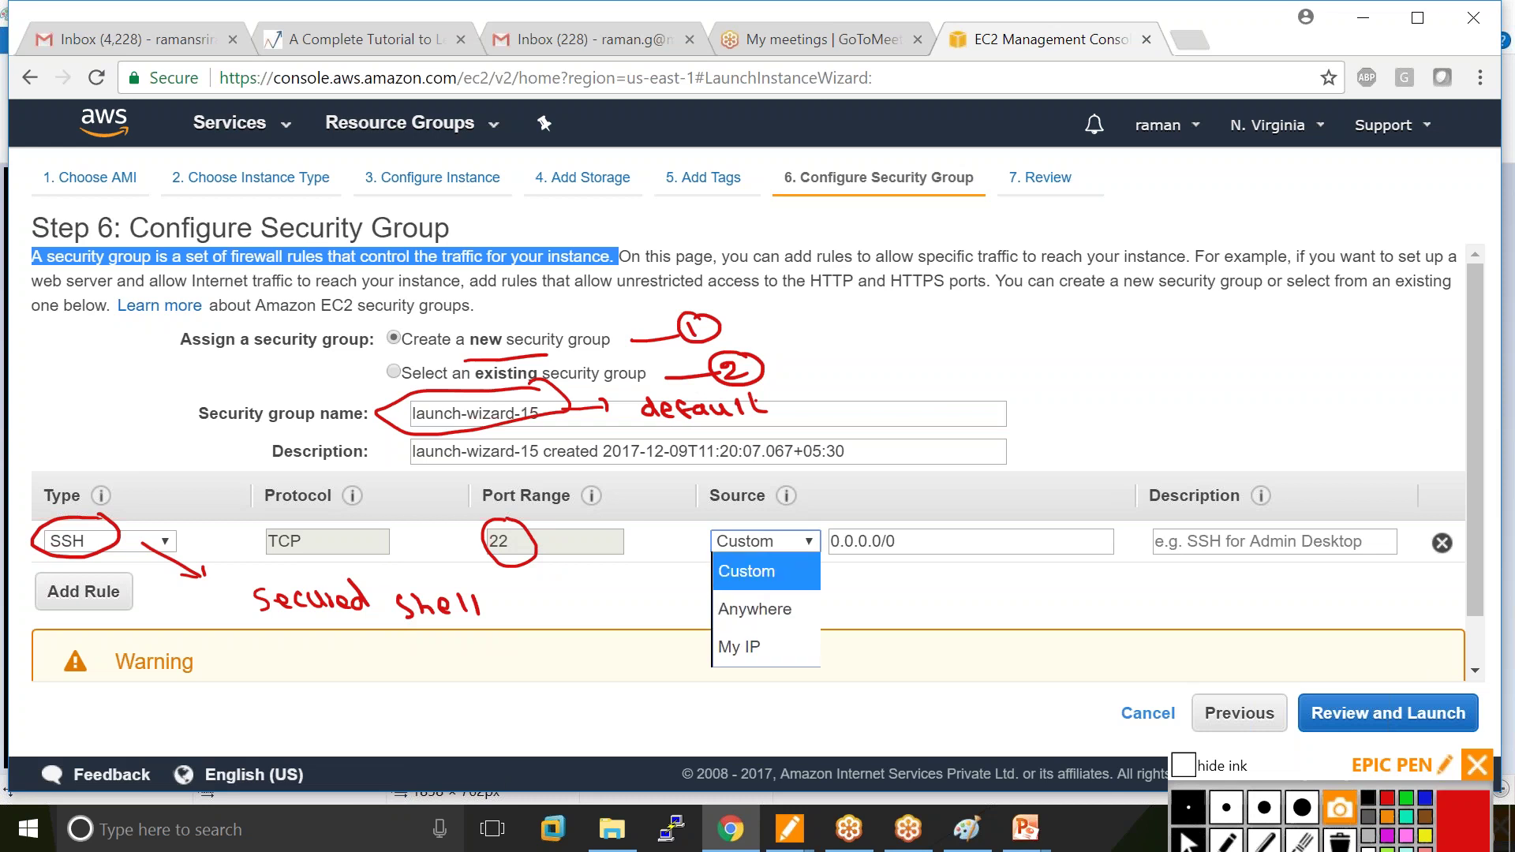
pyautogui.press('Down')
pyautogui.press('Down')
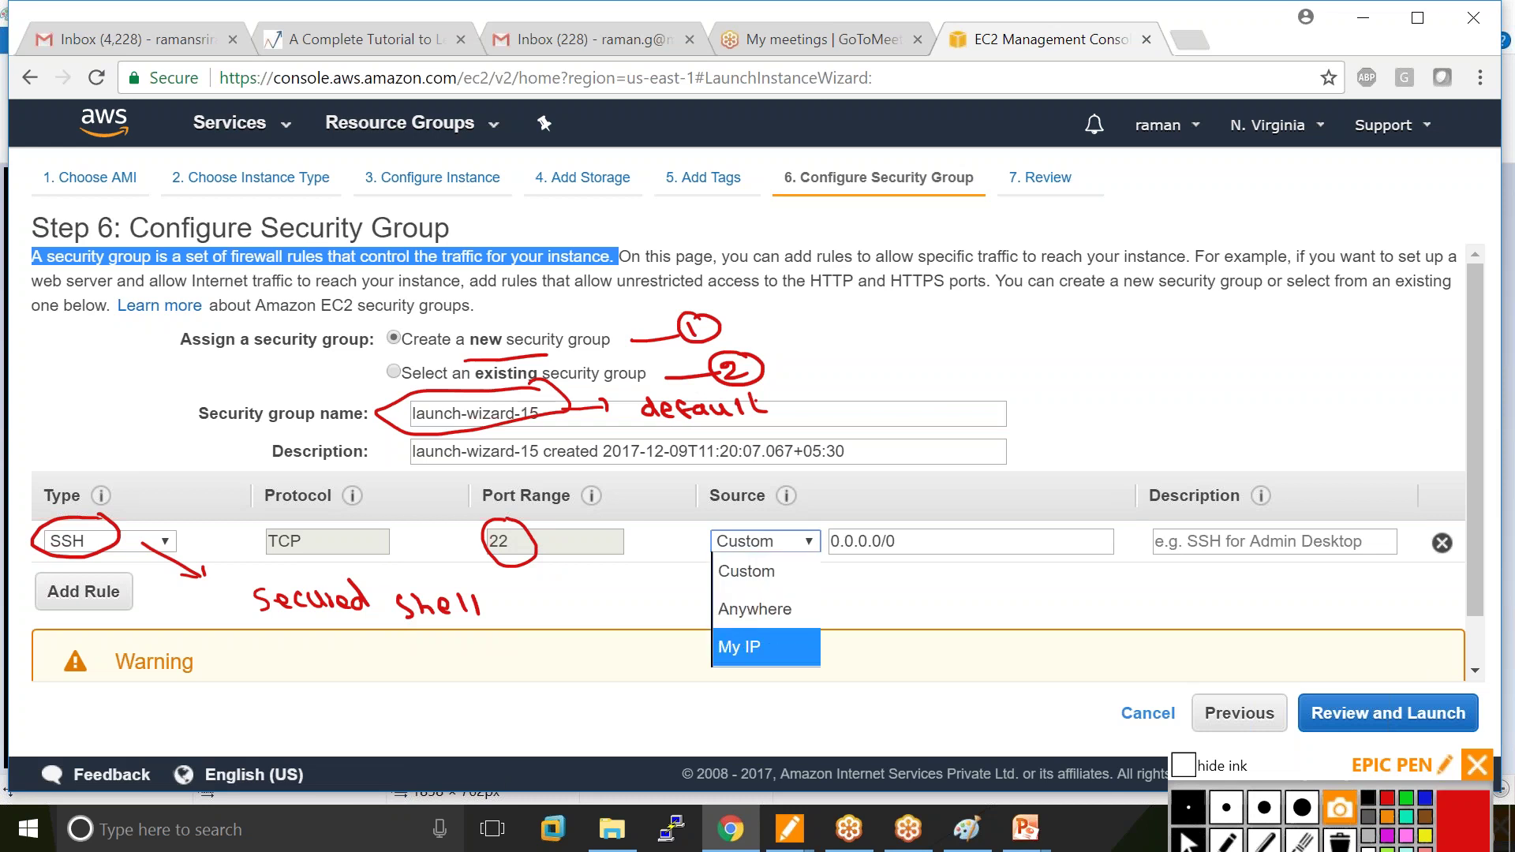
pyautogui.click(1226, 840)
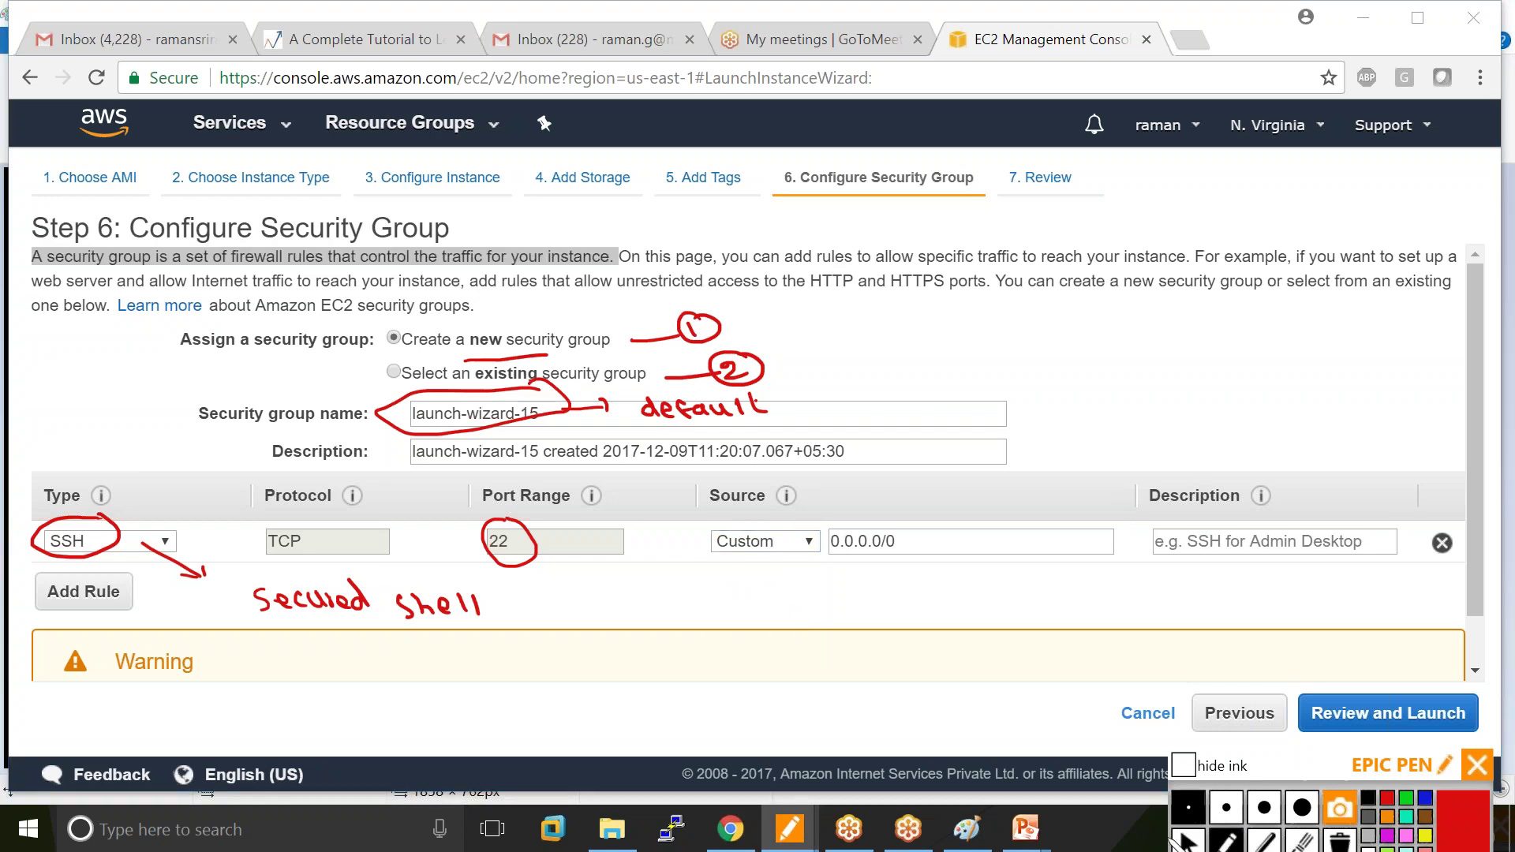
# In Paint, write Amazon DC above the box and draw pink client machines in an ellipse.
pyautogui.click(966, 829)
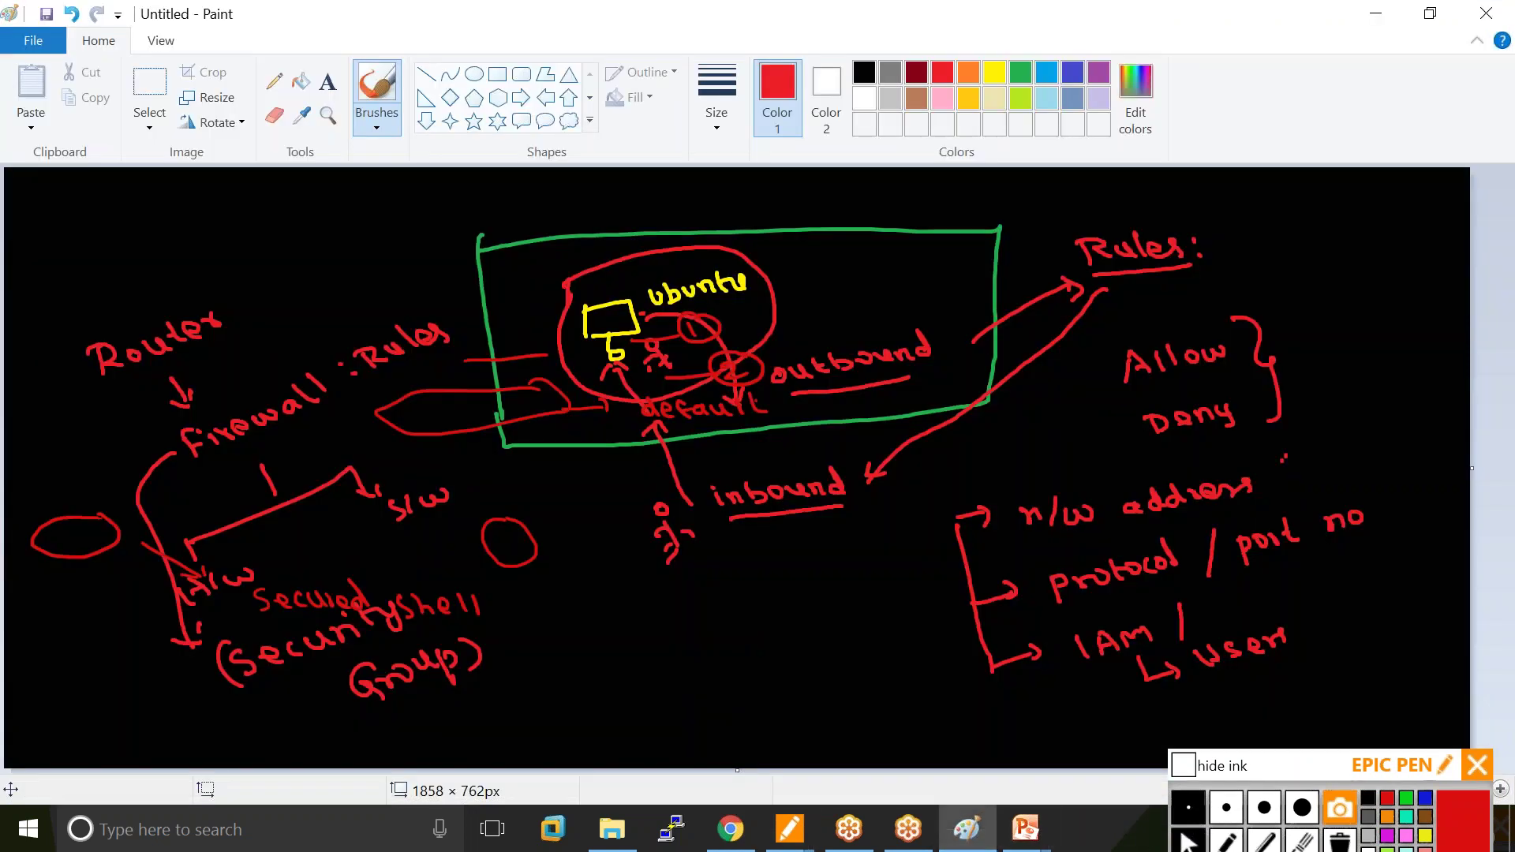
pyautogui.click(1228, 843)
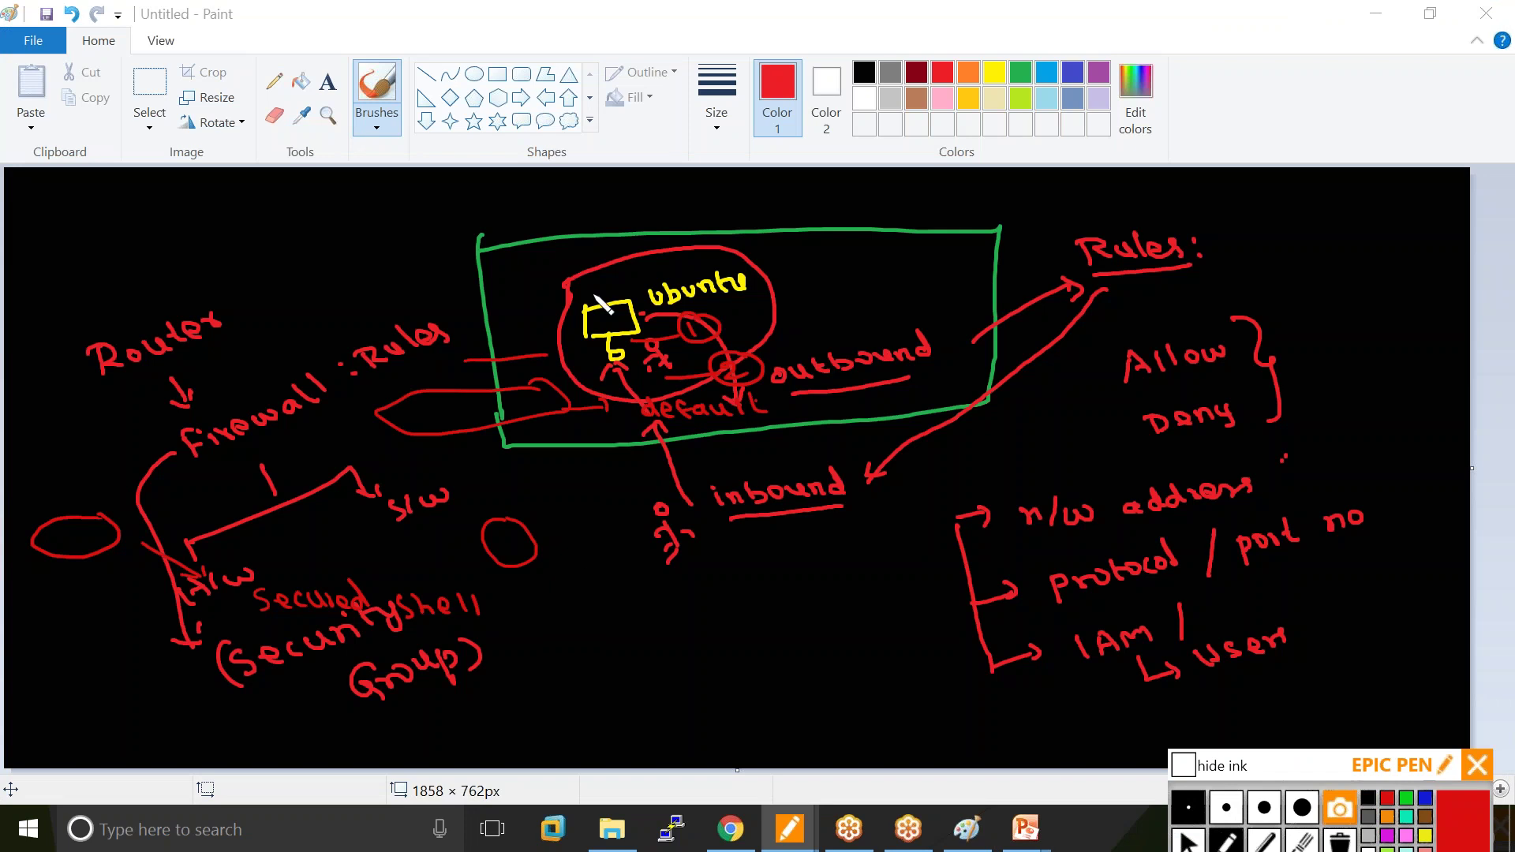
pyautogui.moveTo(621, 206)
pyautogui.mouseDown()
pyautogui.moveTo(801, 197)
pyautogui.moveTo(835, 212)
pyautogui.mouseUp()
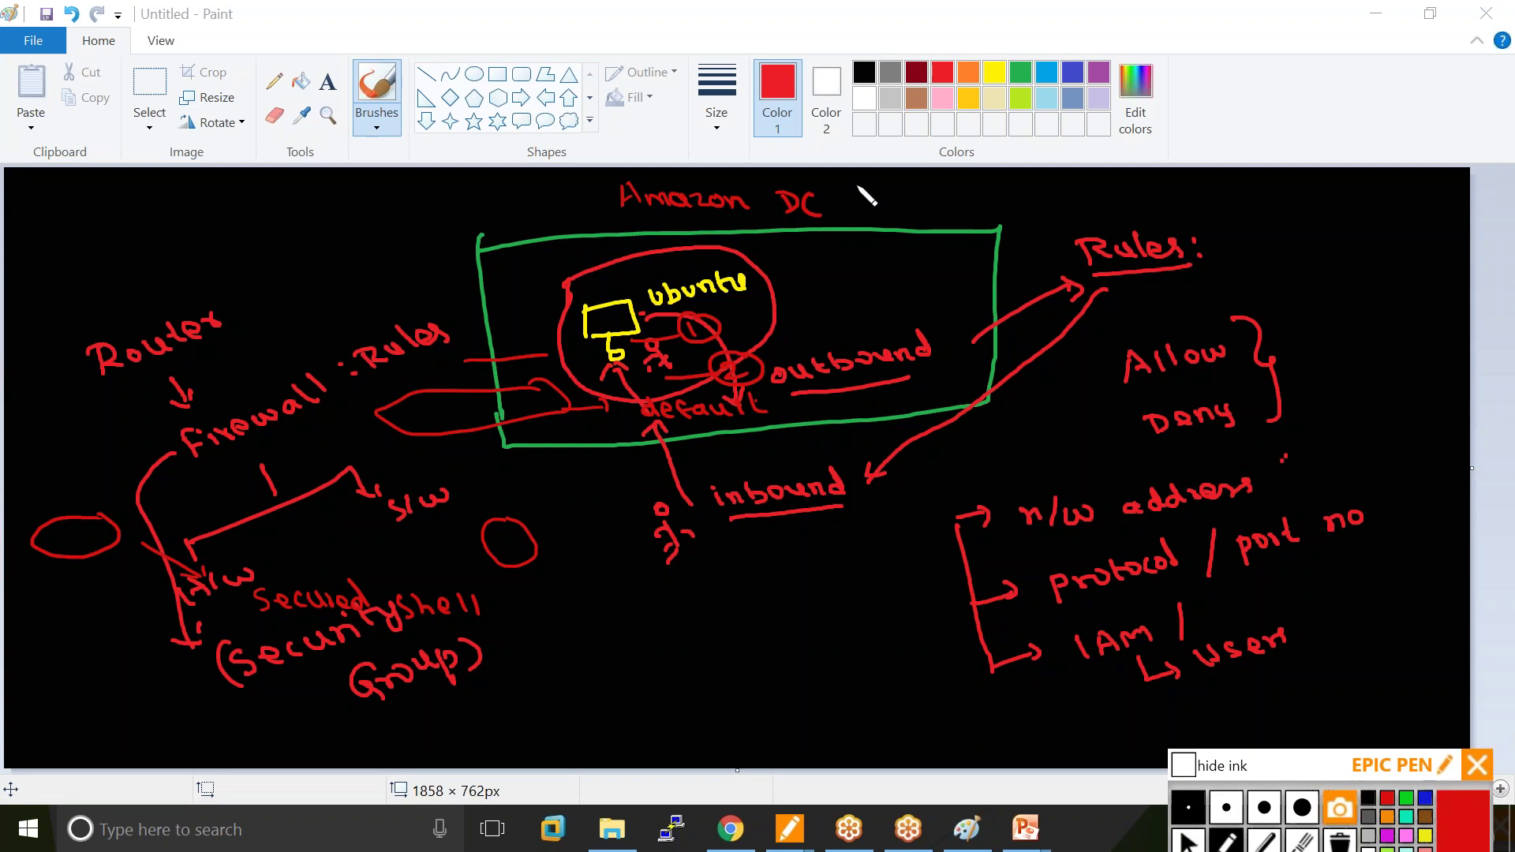
pyautogui.click(1010, 96)
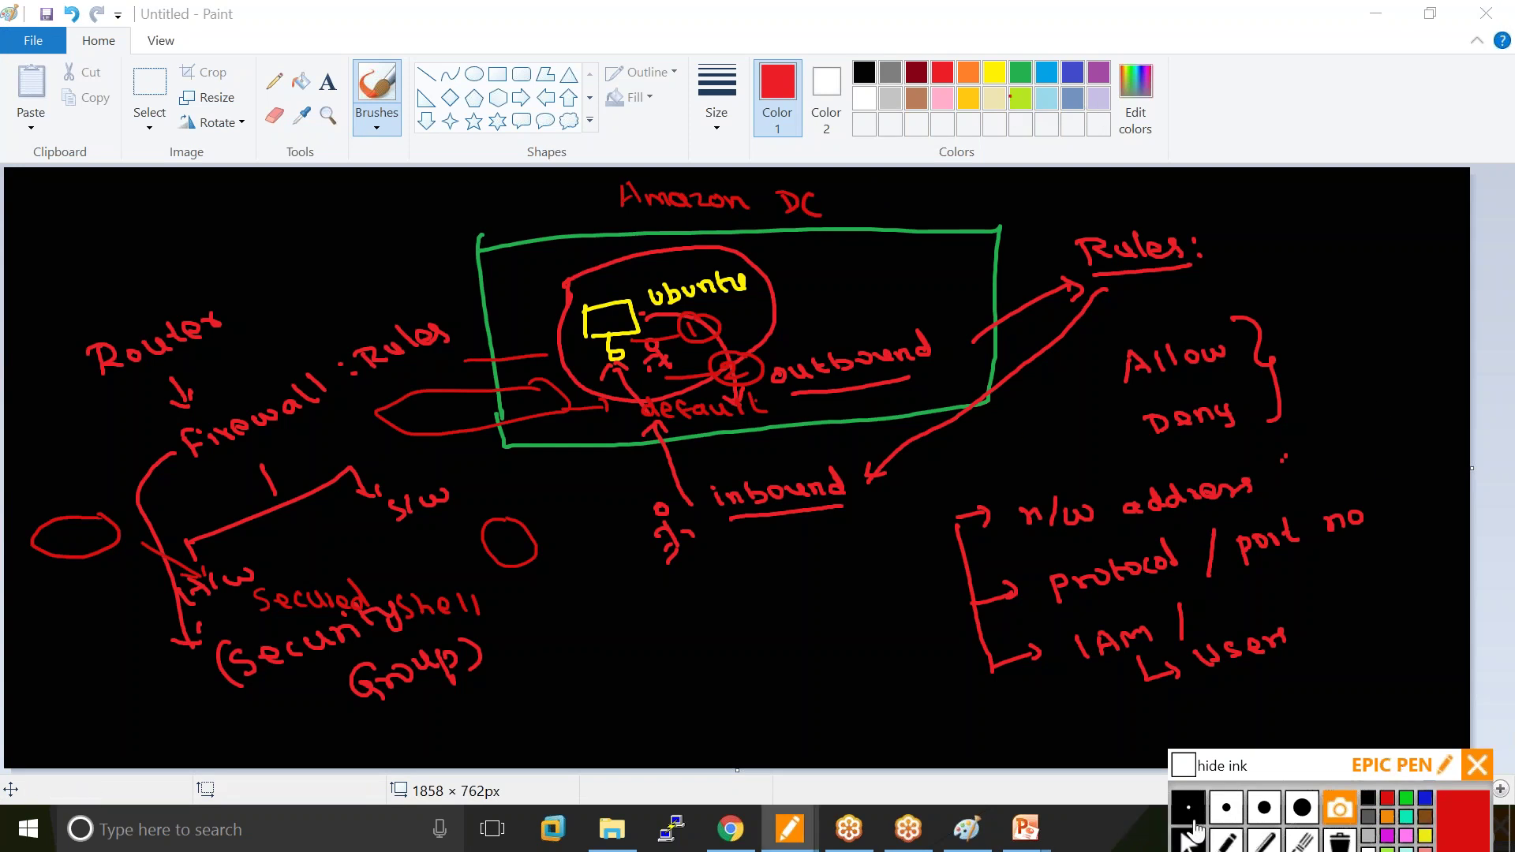
pyautogui.click(944, 101)
pyautogui.moveTo(641, 655)
pyautogui.mouseDown()
pyautogui.moveTo(811, 627)
pyautogui.moveTo(839, 718)
pyautogui.moveTo(618, 719)
pyautogui.moveTo(650, 657)
pyautogui.moveTo(648, 691)
pyautogui.moveTo(691, 712)
pyautogui.mouseUp()
pyautogui.moveTo(741, 667)
pyautogui.mouseDown()
pyautogui.moveTo(733, 685)
pyautogui.moveTo(786, 679)
pyautogui.moveTo(813, 652)
pyautogui.mouseUp()
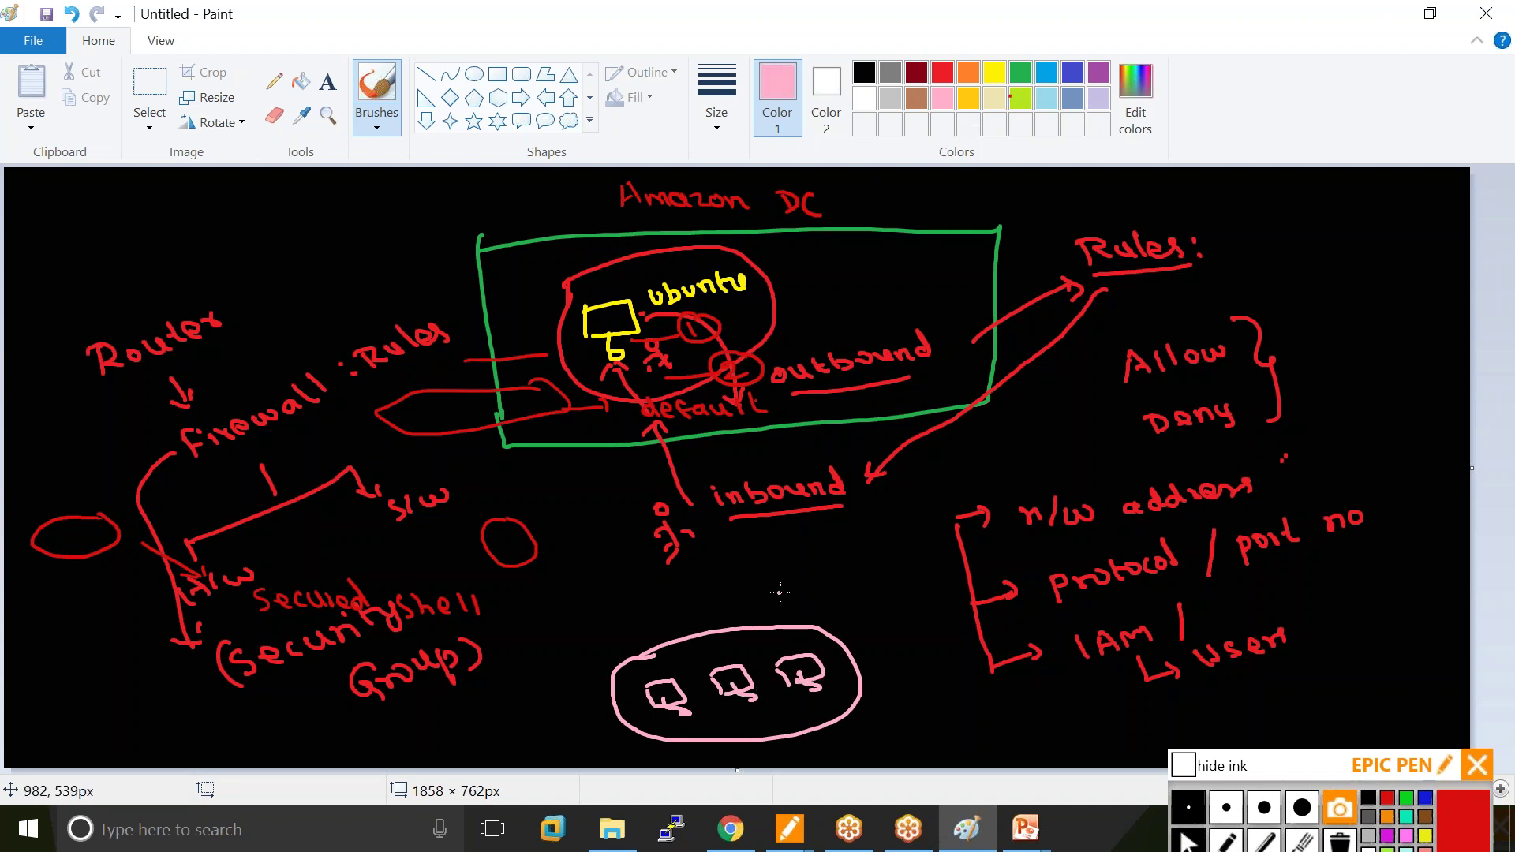
# Label the clients 190.100.10.0 with arrows to the instance and an underlined n/w Address note.
pyautogui.moveTo(764, 592)
pyautogui.mouseDown()
pyautogui.moveTo(891, 614)
pyautogui.moveTo(975, 581)
pyautogui.moveTo(851, 657)
pyautogui.moveTo(724, 579)
pyautogui.moveTo(738, 579)
pyautogui.mouseUp()
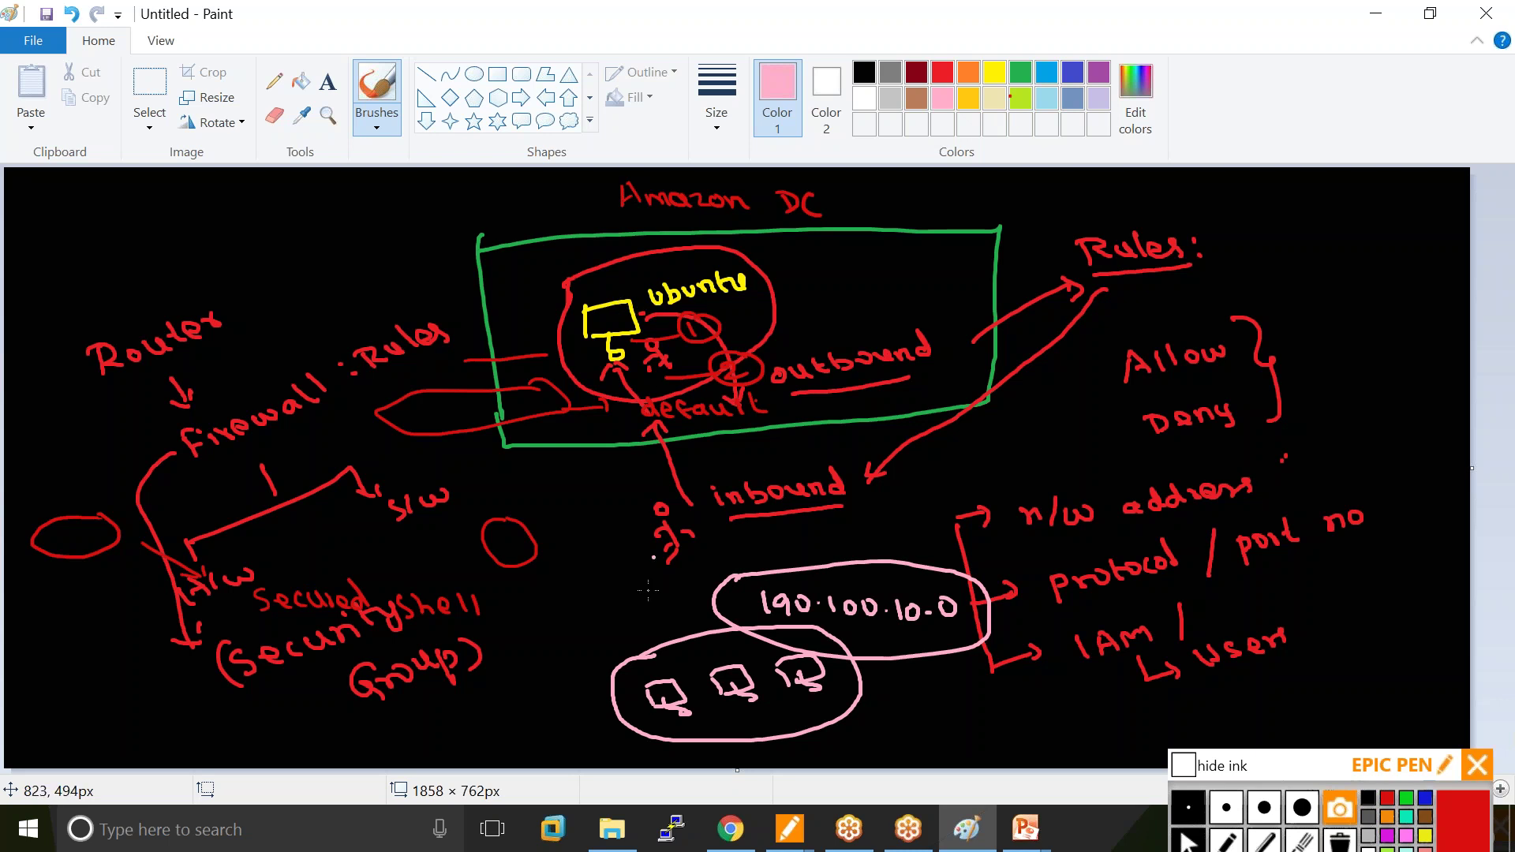
pyautogui.moveTo(625, 656)
pyautogui.mouseDown()
pyautogui.moveTo(603, 427)
pyautogui.moveTo(640, 418)
pyautogui.mouseUp()
pyautogui.moveTo(719, 647)
pyautogui.mouseDown()
pyautogui.moveTo(655, 454)
pyautogui.moveTo(675, 489)
pyautogui.mouseUp()
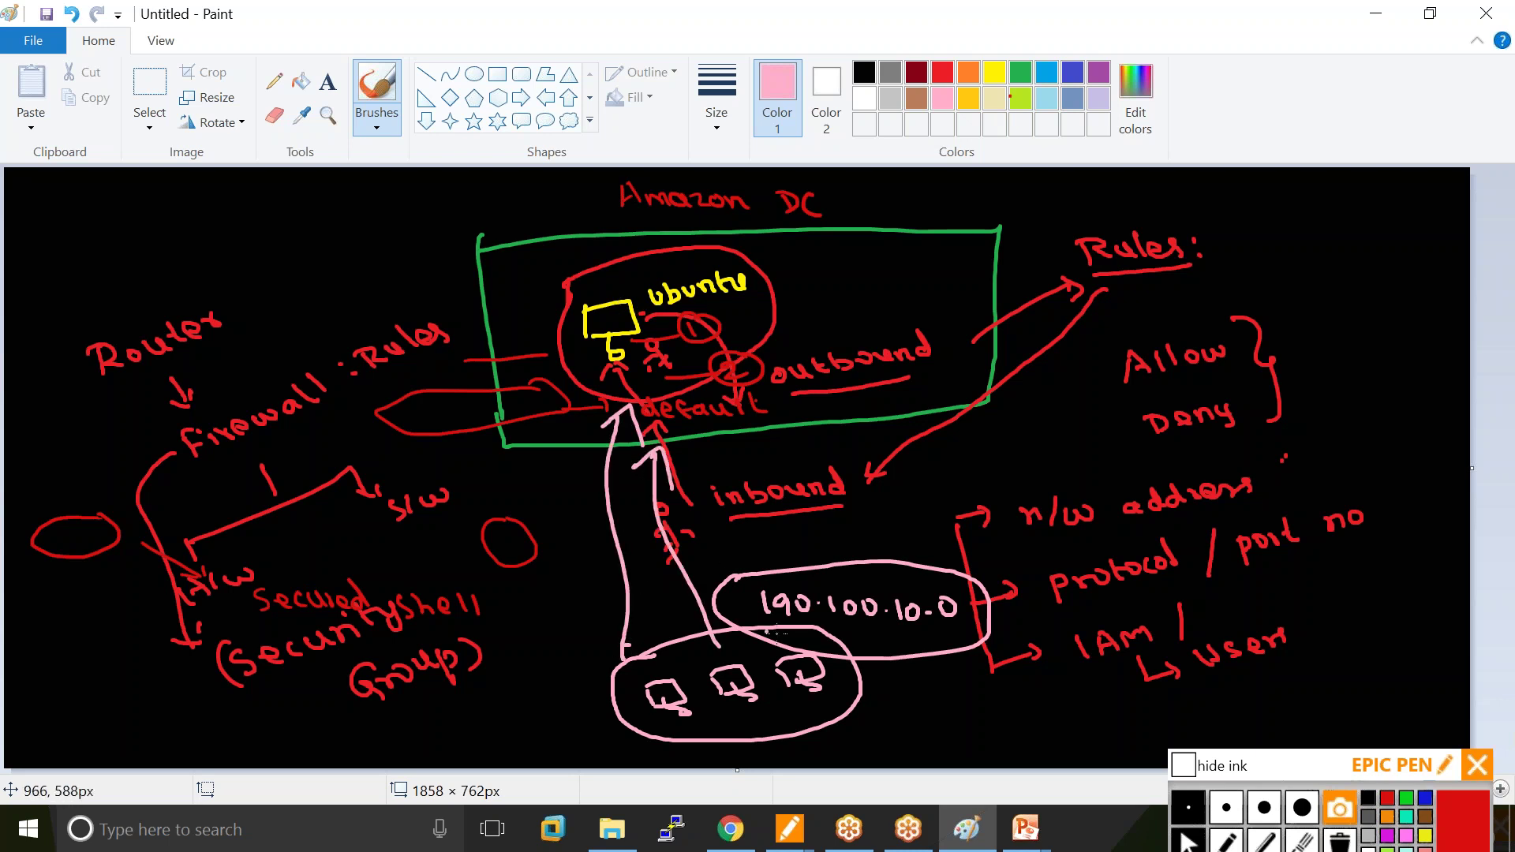
pyautogui.moveTo(773, 570); pyautogui.dragTo(707, 437)
pyautogui.moveTo(692, 461)
pyautogui.mouseDown()
pyautogui.moveTo(708, 436)
pyautogui.moveTo(722, 458)
pyautogui.mouseUp()
pyautogui.moveTo(919, 638)
pyautogui.mouseDown()
pyautogui.moveTo(917, 684)
pyautogui.moveTo(938, 676)
pyautogui.moveTo(945, 730)
pyautogui.moveTo(1108, 705)
pyautogui.moveTo(1113, 720)
pyautogui.mouseUp()
pyautogui.moveTo(941, 738); pyautogui.dragTo(1093, 728)
# Set the SSH rule's source to the custom range 190.100.0.0/24.
pyautogui.click(730, 831)
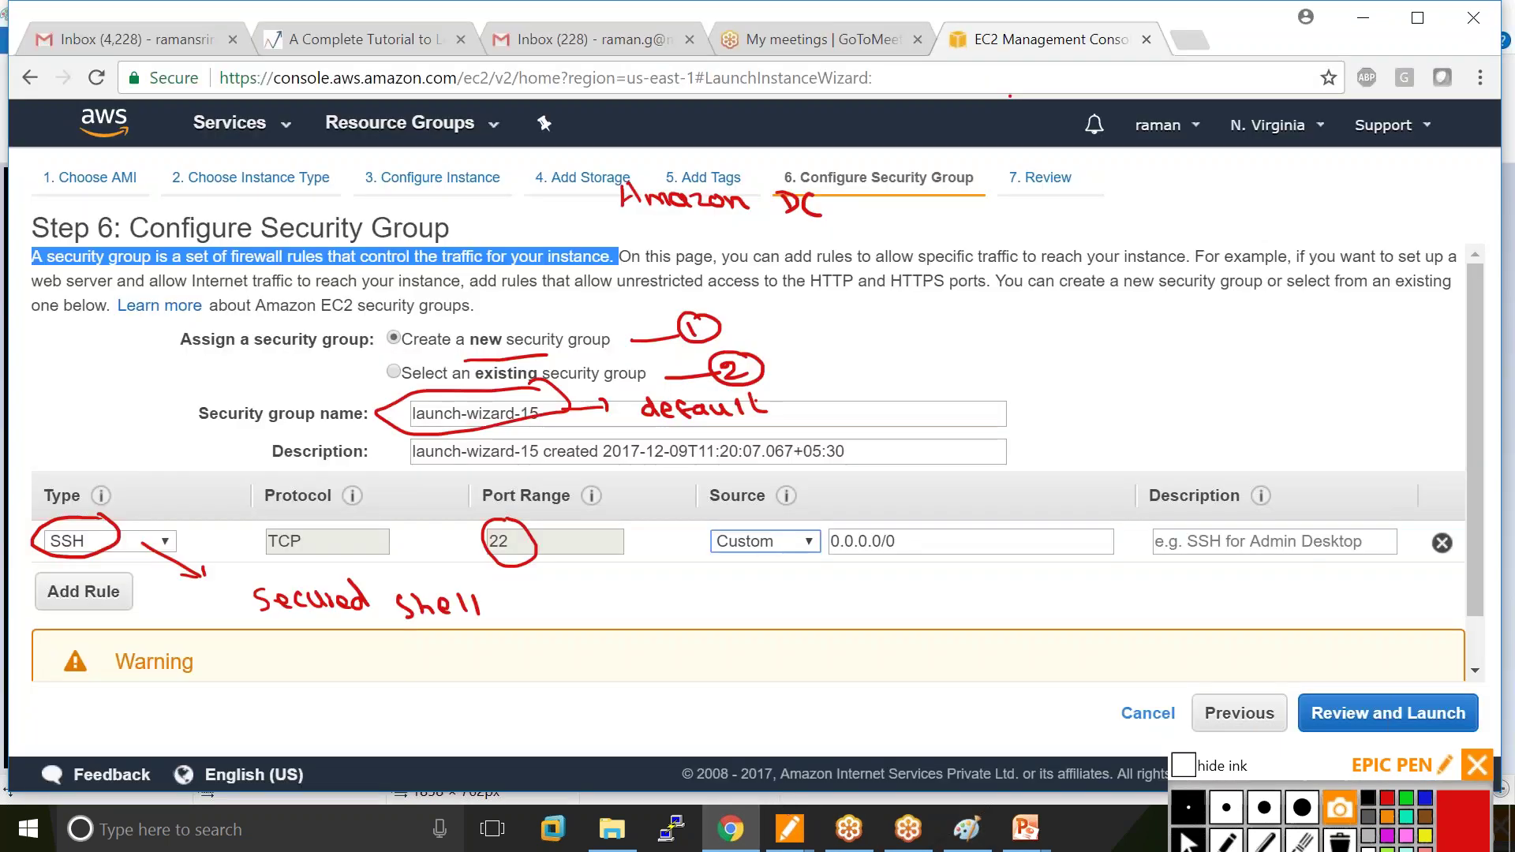
pyautogui.click(893, 543)
pyautogui.press('BackSpace')
pyautogui.press('BackSpace')
pyautogui.press('BackSpace')
pyautogui.press('BackSpace')
pyautogui.press('BackSpace')
pyautogui.press('BackSpace')
pyautogui.press('BackSpace')
pyautogui.press('BackSpace')
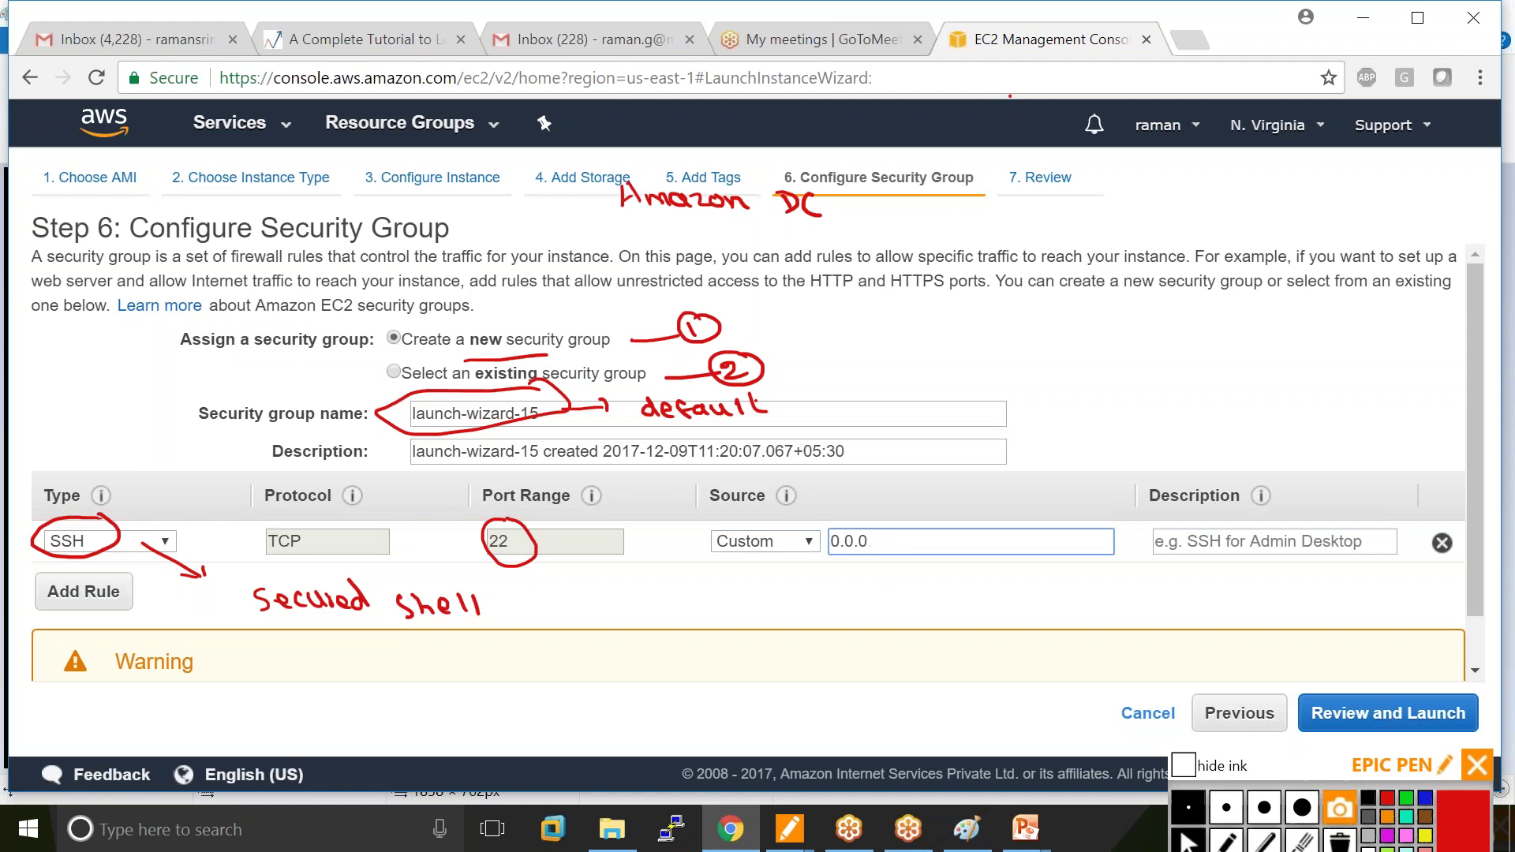
pyautogui.press('BackSpace')
pyautogui.write('190.100')
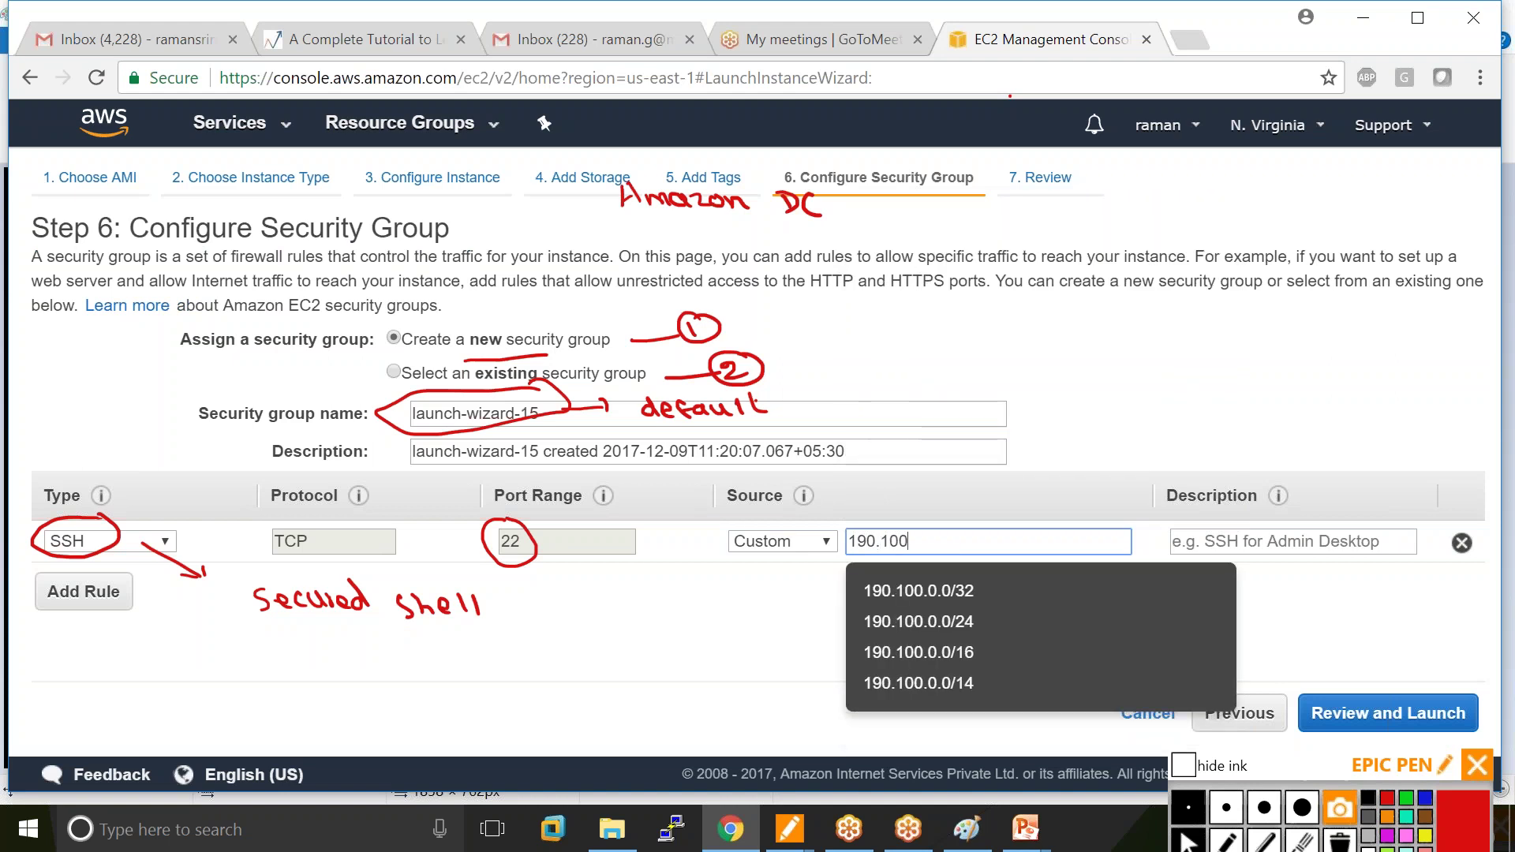
pyautogui.click(974, 621)
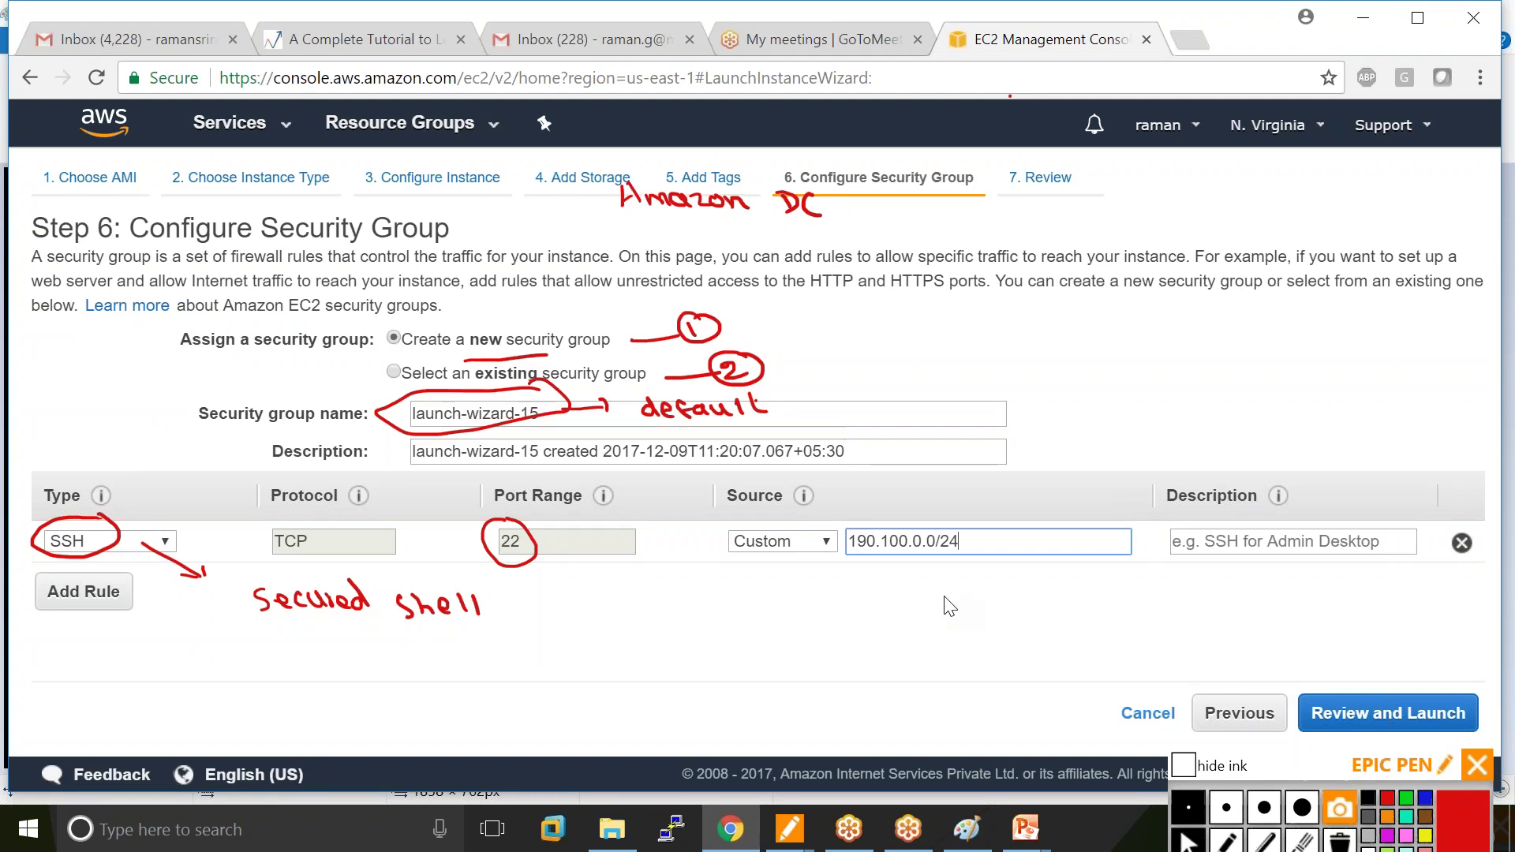
# Change the SSH source to Anywhere, then finally to My IP.
pyautogui.click(826, 543)
pyautogui.click(793, 609)
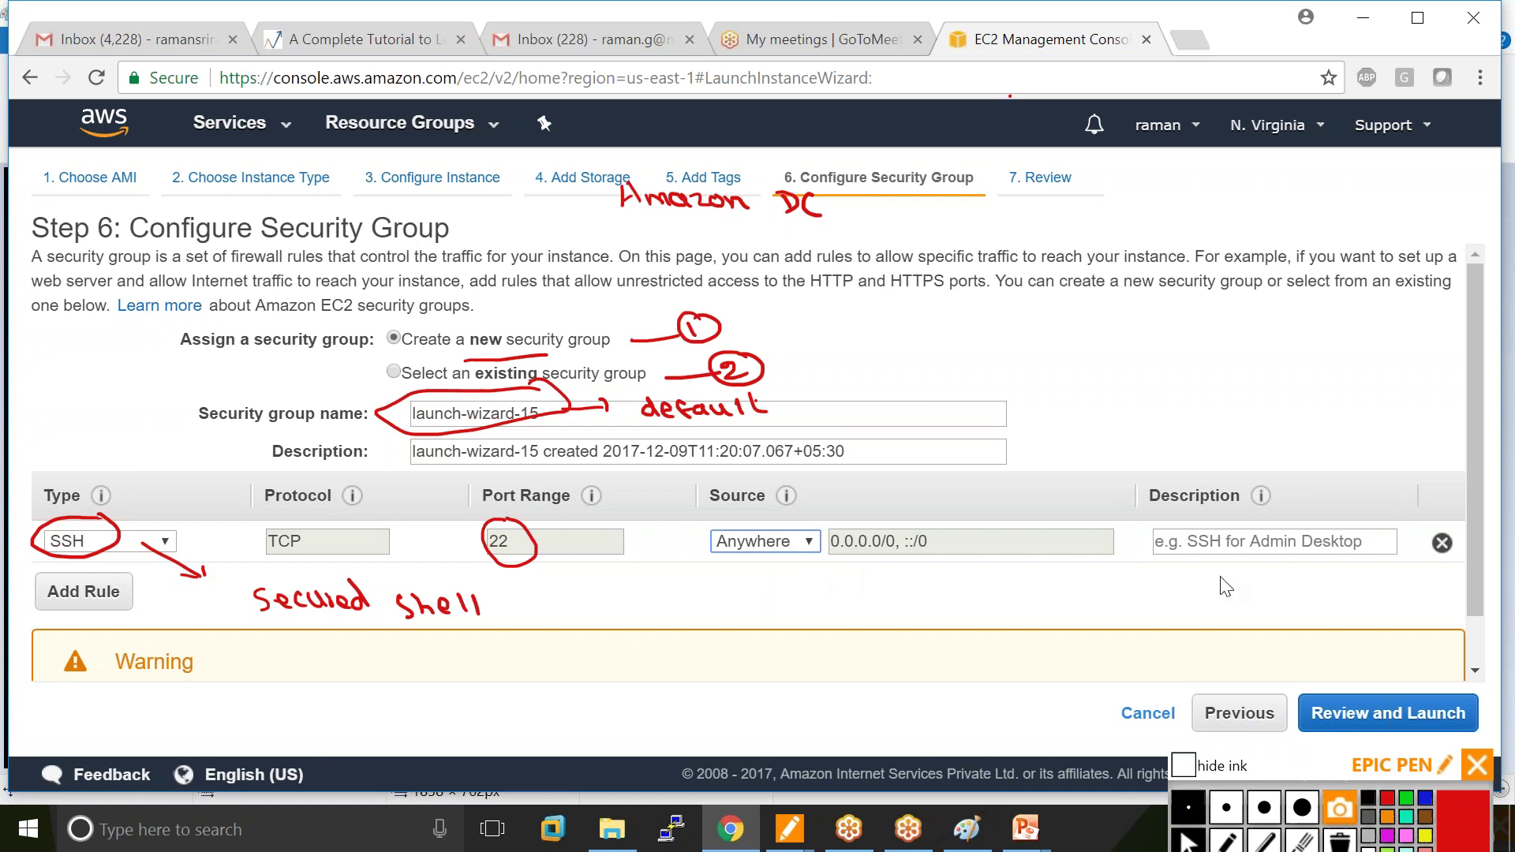
pyautogui.click(815, 546)
pyautogui.click(751, 646)
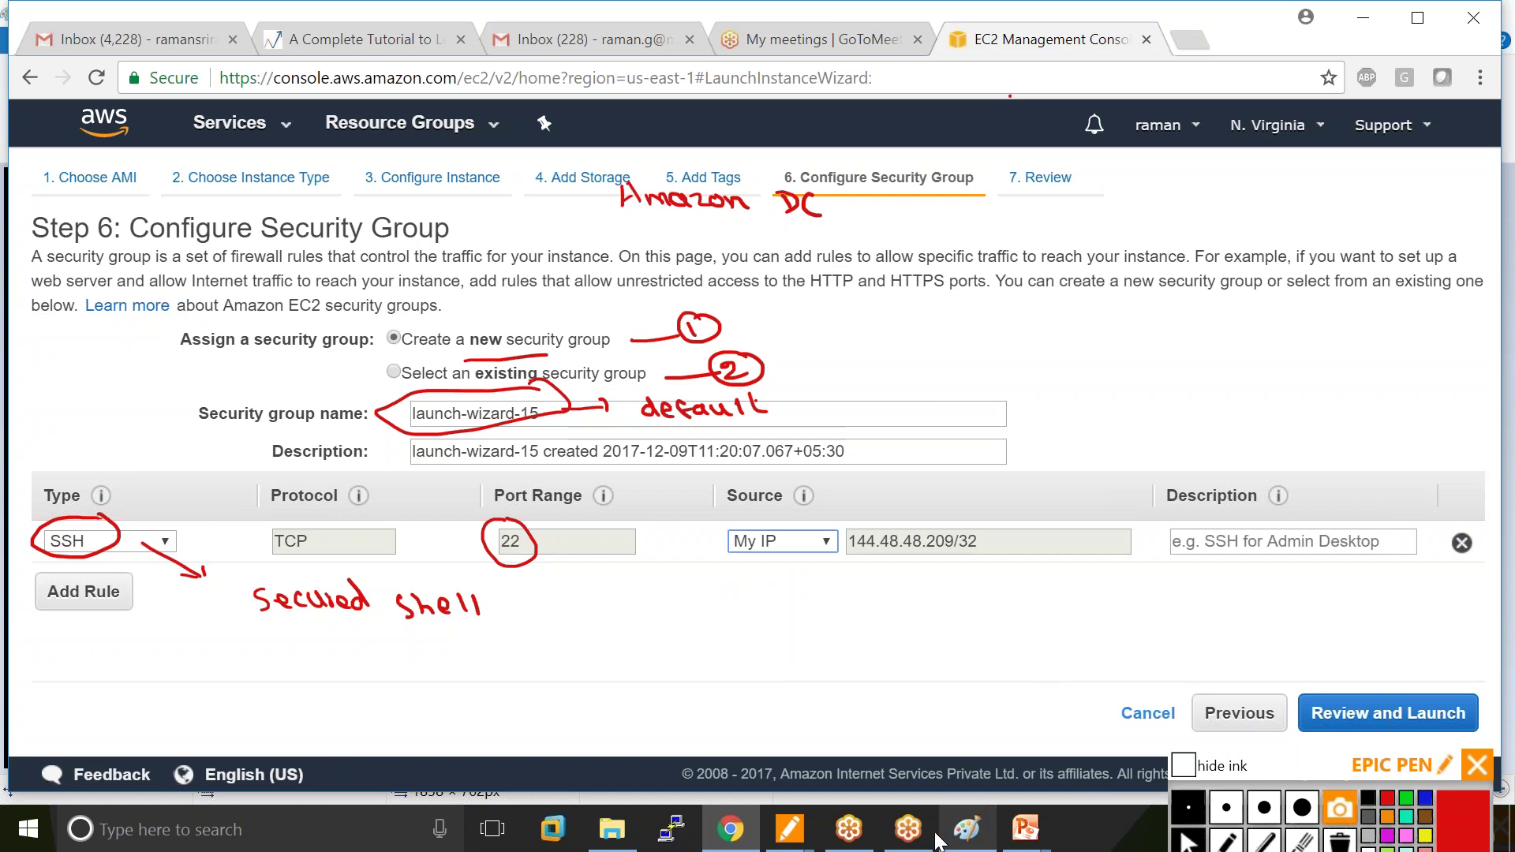
pyautogui.click(971, 838)
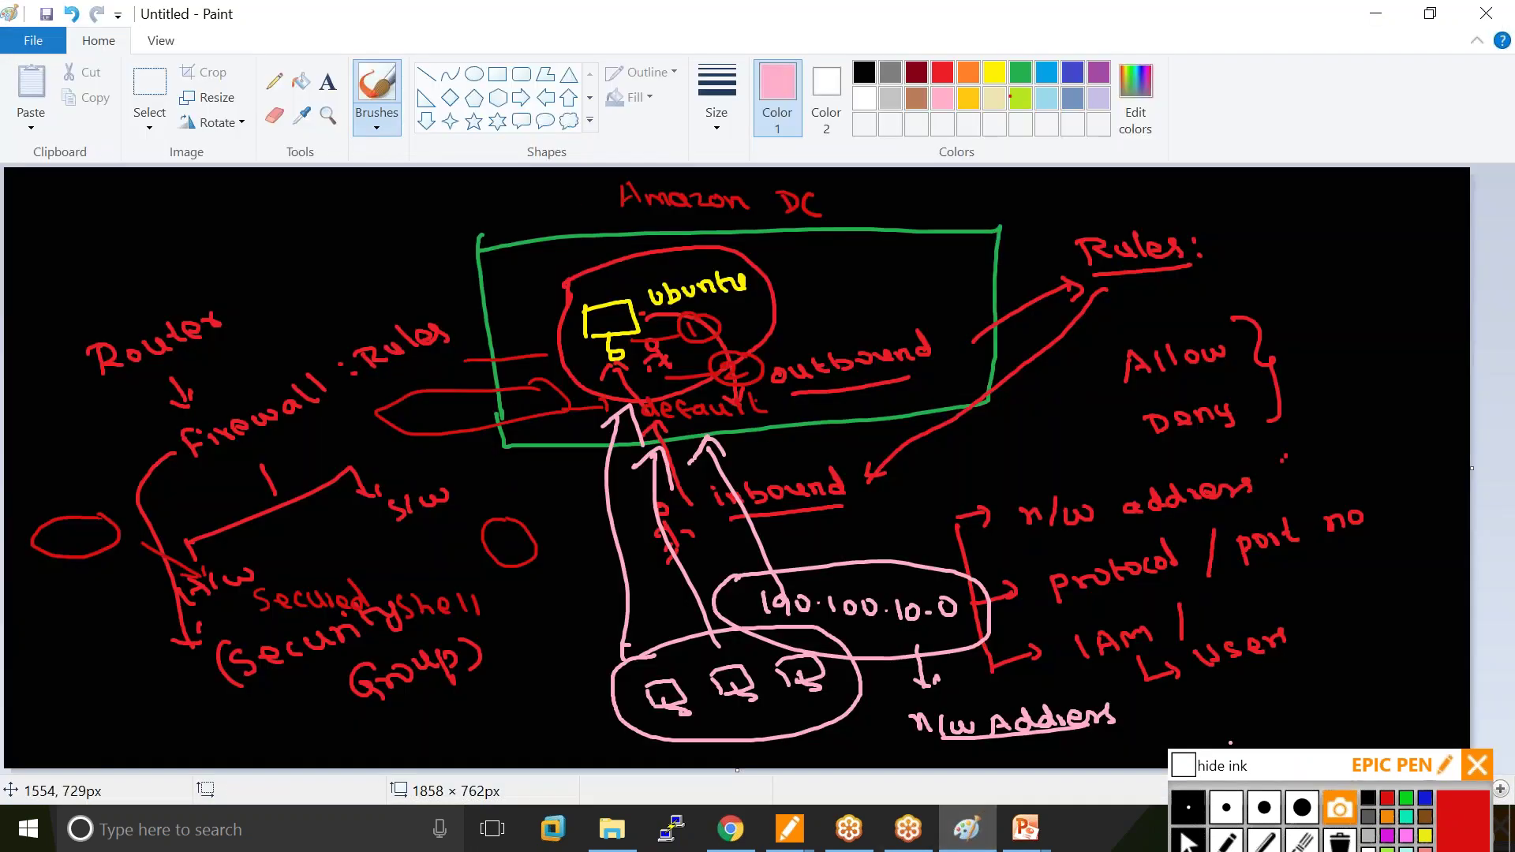
# Write (LapTop) under the laptops and circle the ubuntu label in red.
pyautogui.click(1227, 840)
pyautogui.moveTo(590, 724)
pyautogui.mouseDown()
pyautogui.moveTo(631, 744)
pyautogui.moveTo(698, 730)
pyautogui.moveTo(573, 745)
pyautogui.mouseUp()
pyautogui.moveTo(651, 669)
pyautogui.mouseDown()
pyautogui.moveTo(627, 596)
pyautogui.moveTo(618, 353)
pyautogui.mouseUp()
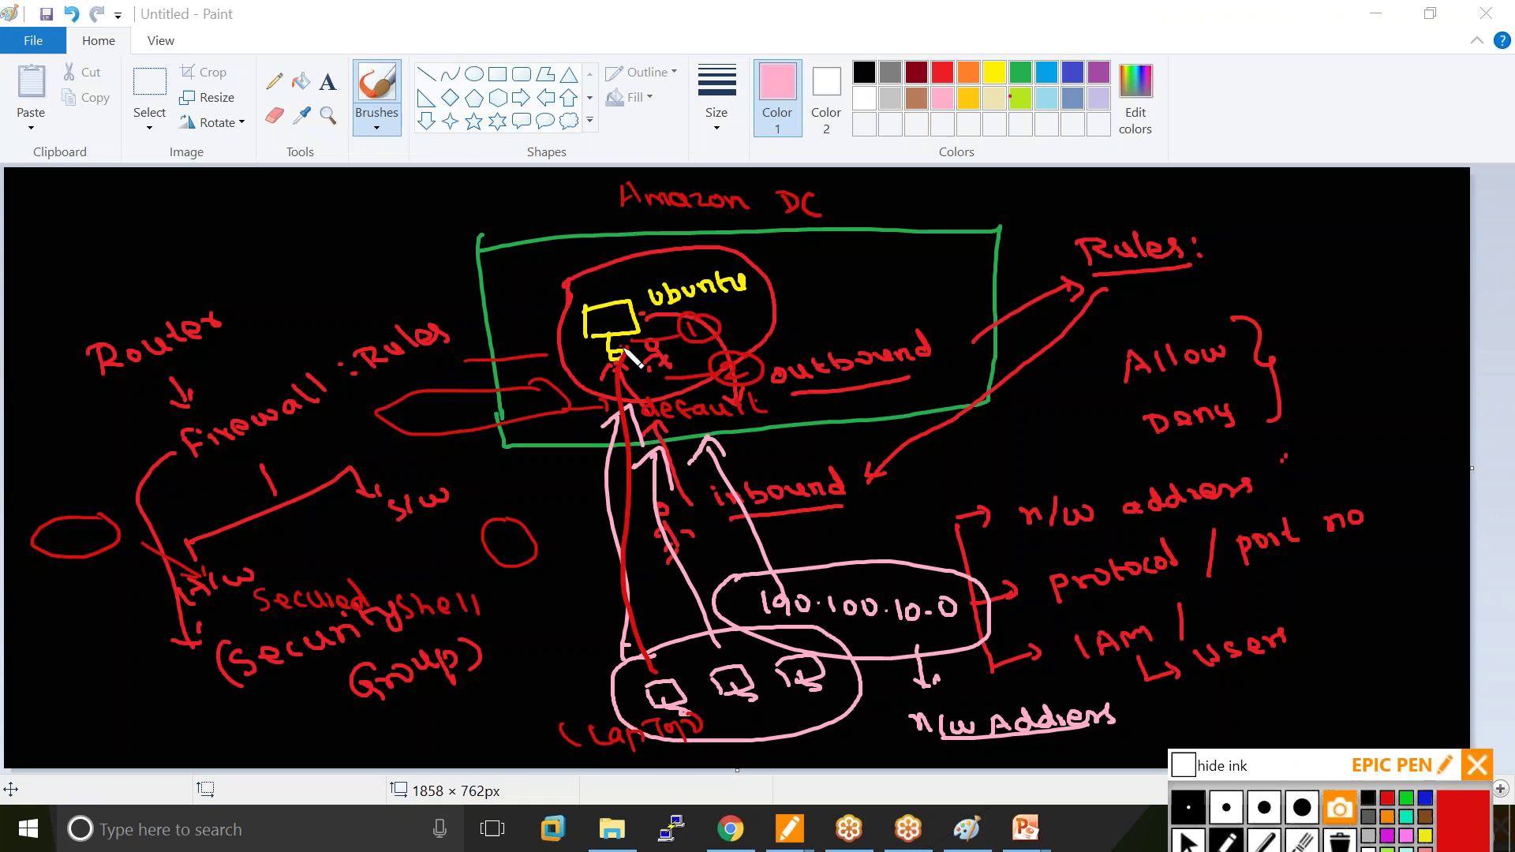
pyautogui.moveTo(689, 303); pyautogui.dragTo(683, 309)
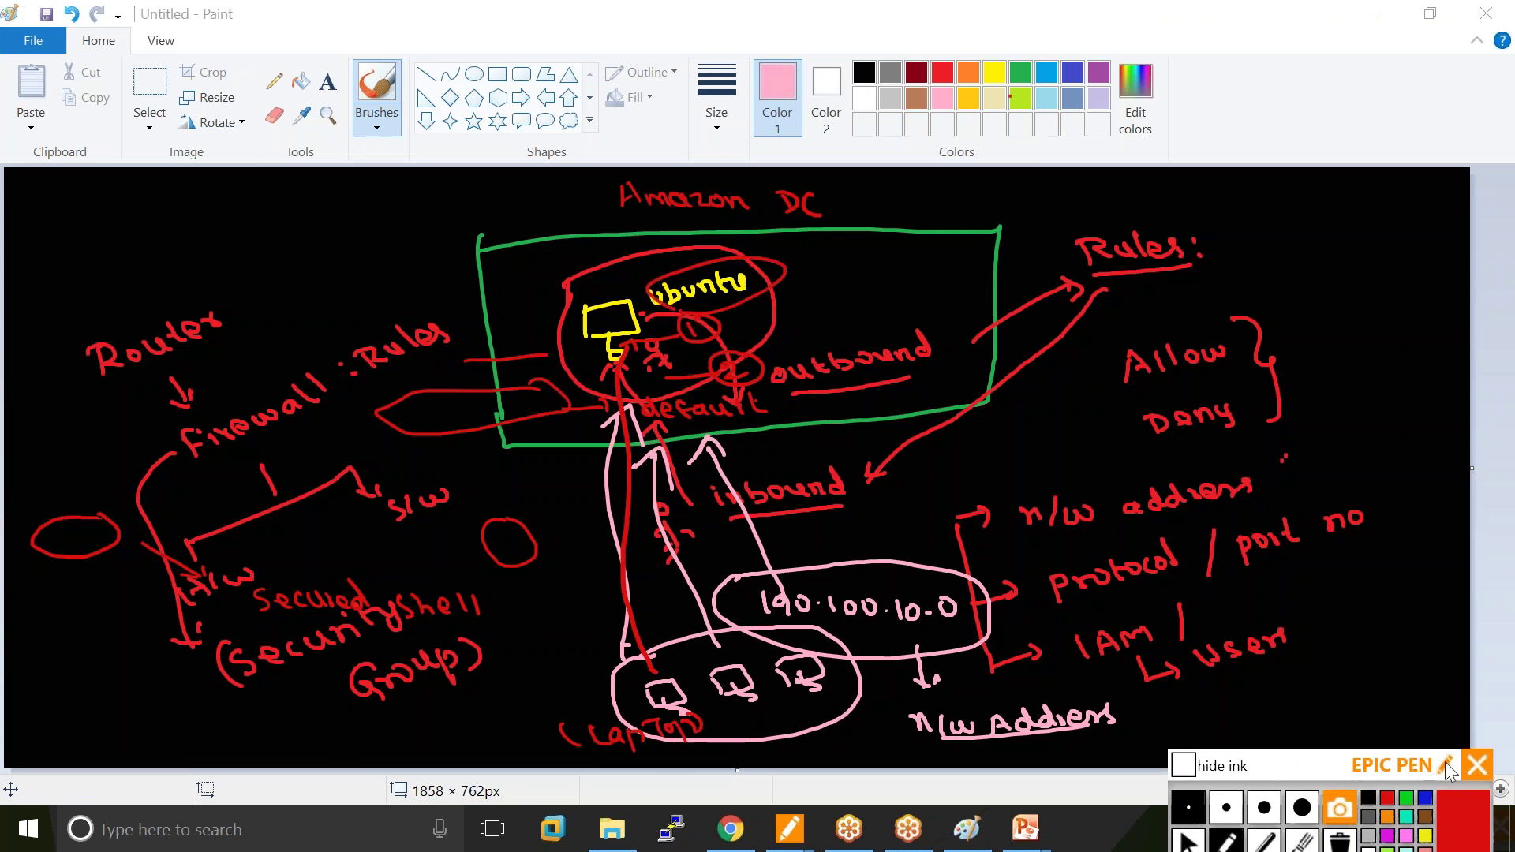
# In yellow, circle the left laptop as 'my ip', draw its path up, and mark the other laptops.
pyautogui.click(1425, 836)
pyautogui.moveTo(691, 719)
pyautogui.mouseDown()
pyautogui.moveTo(714, 746)
pyautogui.moveTo(694, 746)
pyautogui.moveTo(710, 734)
pyautogui.moveTo(694, 722)
pyautogui.moveTo(568, 692)
pyautogui.mouseUp()
pyautogui.moveTo(466, 715); pyautogui.dragTo(521, 696)
pyautogui.moveTo(643, 672)
pyautogui.mouseDown()
pyautogui.moveTo(671, 722)
pyautogui.moveTo(631, 681)
pyautogui.mouseUp()
pyautogui.moveTo(464, 726); pyautogui.dragTo(533, 714)
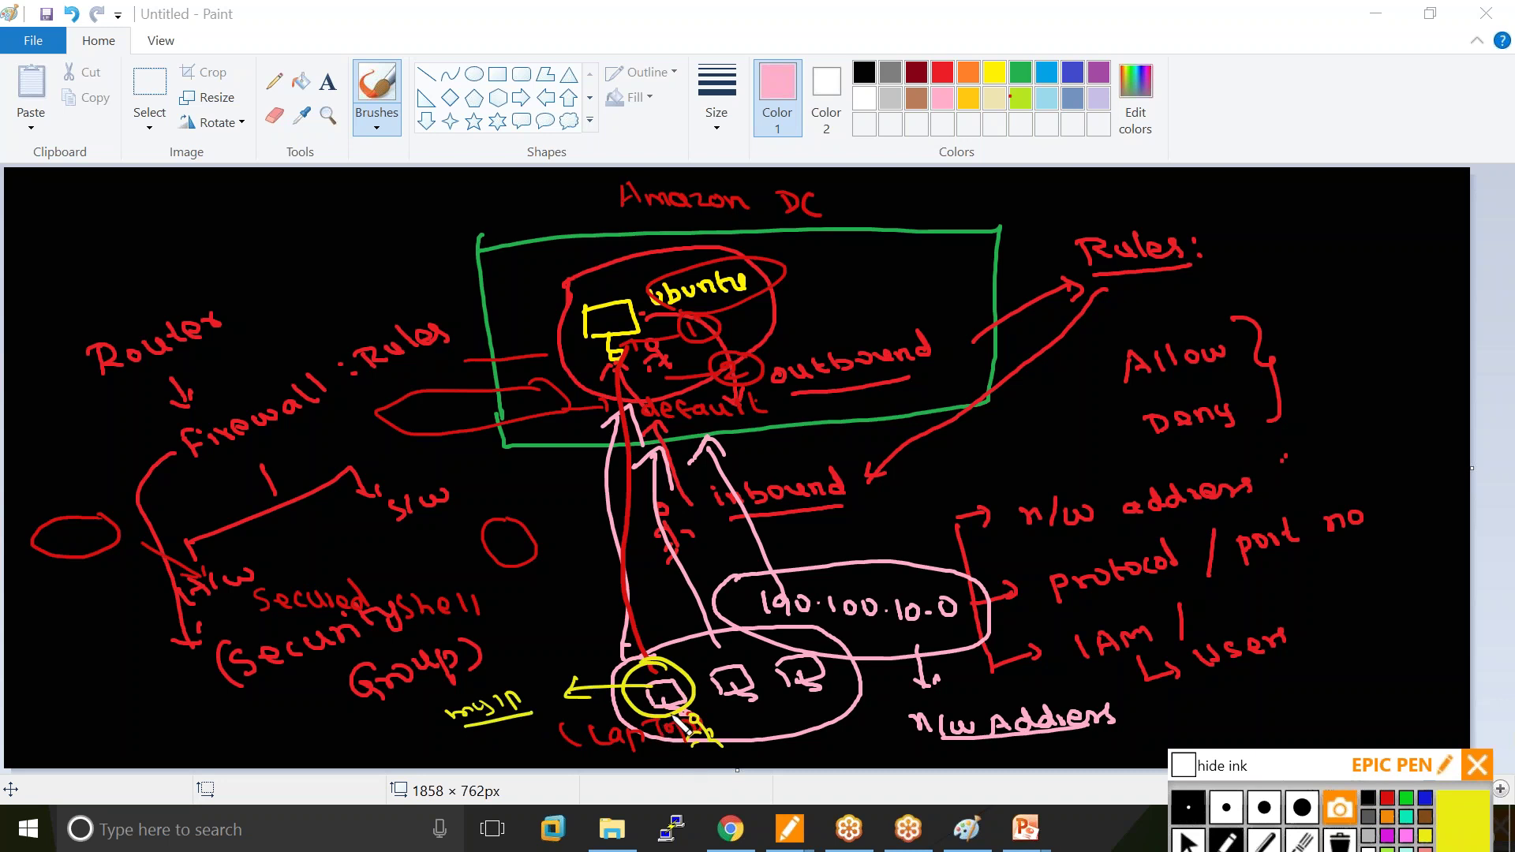
pyautogui.moveTo(656, 639)
pyautogui.mouseDown()
pyautogui.moveTo(694, 395)
pyautogui.moveTo(645, 343)
pyautogui.moveTo(663, 351)
pyautogui.mouseUp()
pyautogui.moveTo(772, 708)
pyautogui.mouseDown()
pyautogui.moveTo(773, 730)
pyautogui.moveTo(825, 722)
pyautogui.mouseUp()
pyautogui.moveTo(706, 631)
pyautogui.mouseDown()
pyautogui.moveTo(844, 655)
pyautogui.moveTo(711, 667)
pyautogui.moveTo(746, 643)
pyautogui.mouseUp()
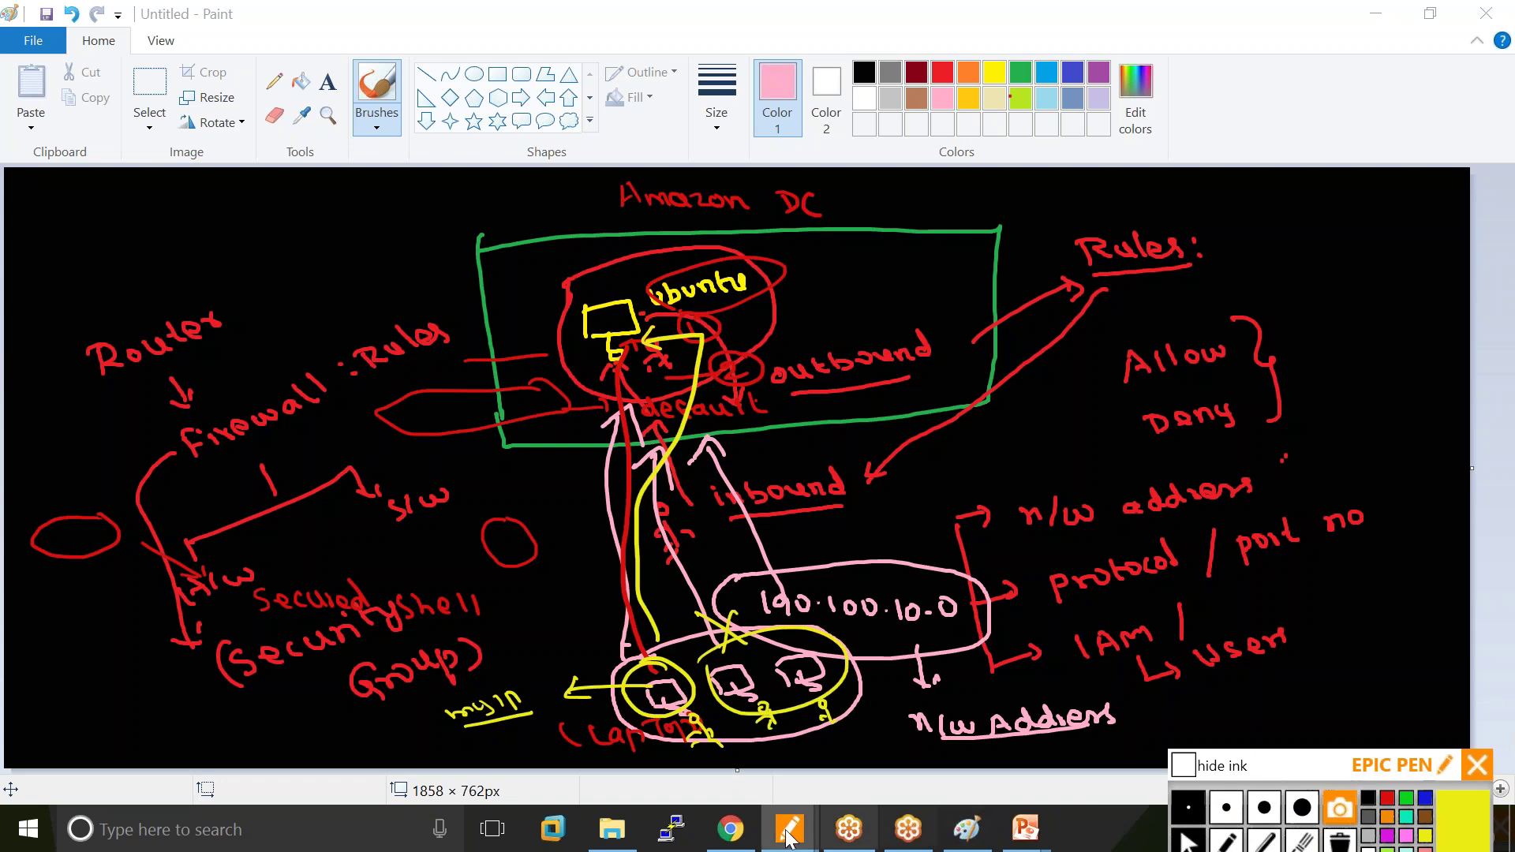
# Set the SSH rule's source to Anywhere (0.0.0.0/0, ::/0) in the security group.
pyautogui.click(731, 828)
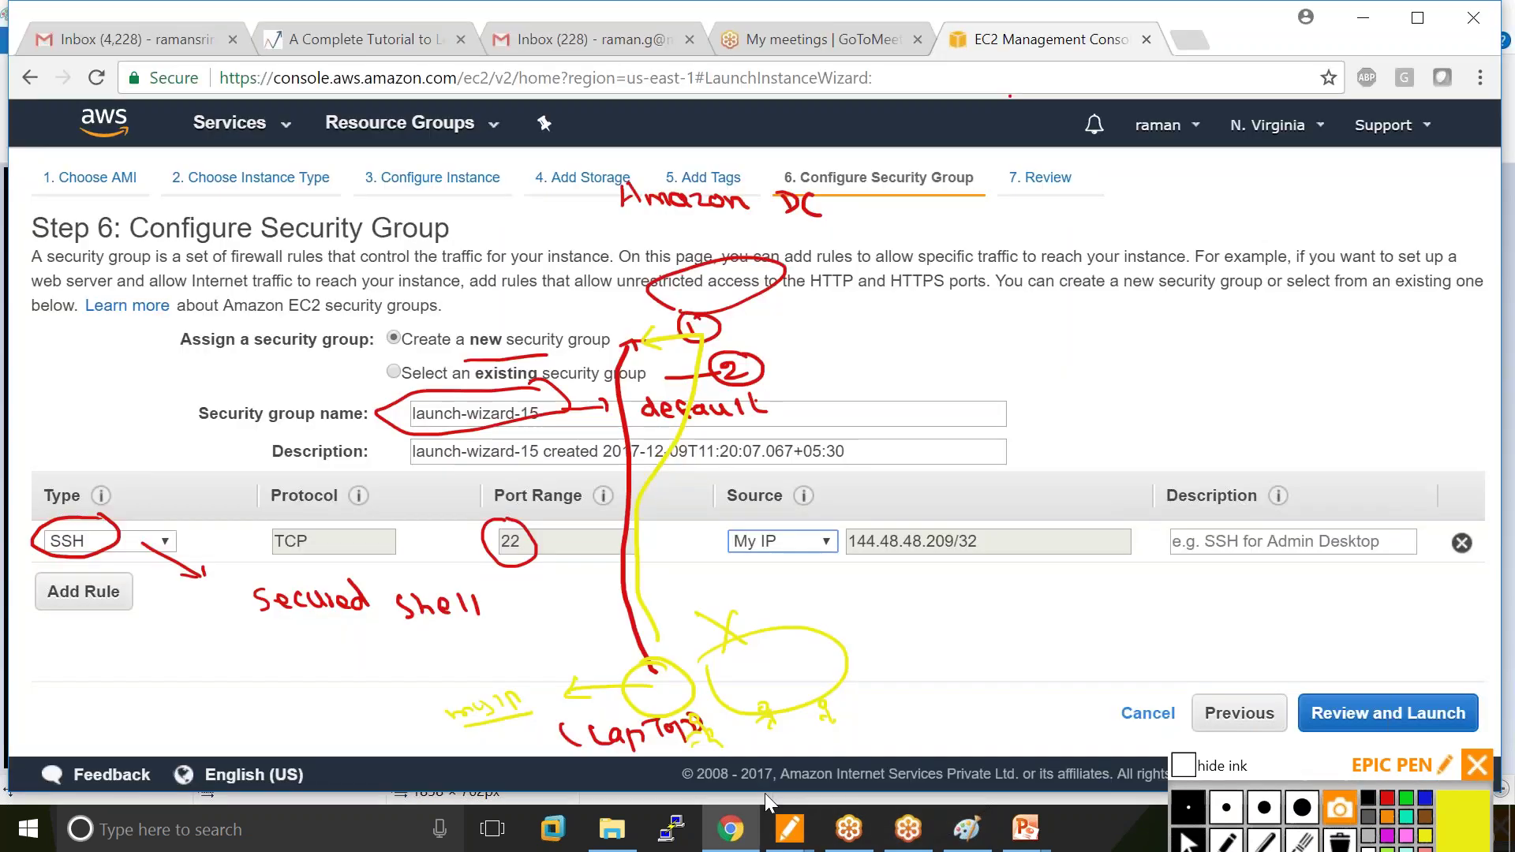
pyautogui.click(781, 541)
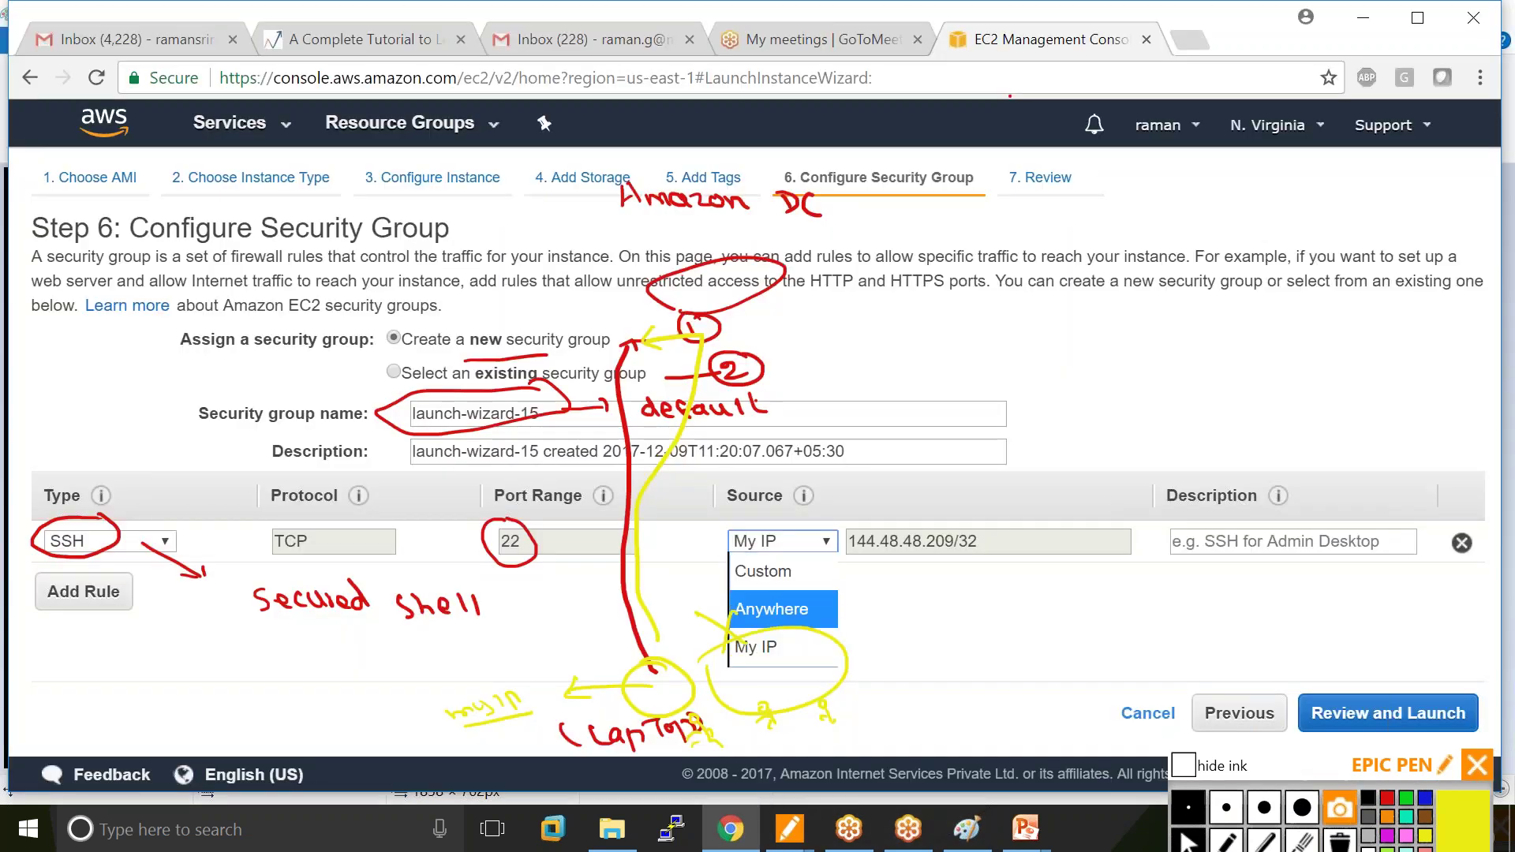
pyautogui.click(772, 609)
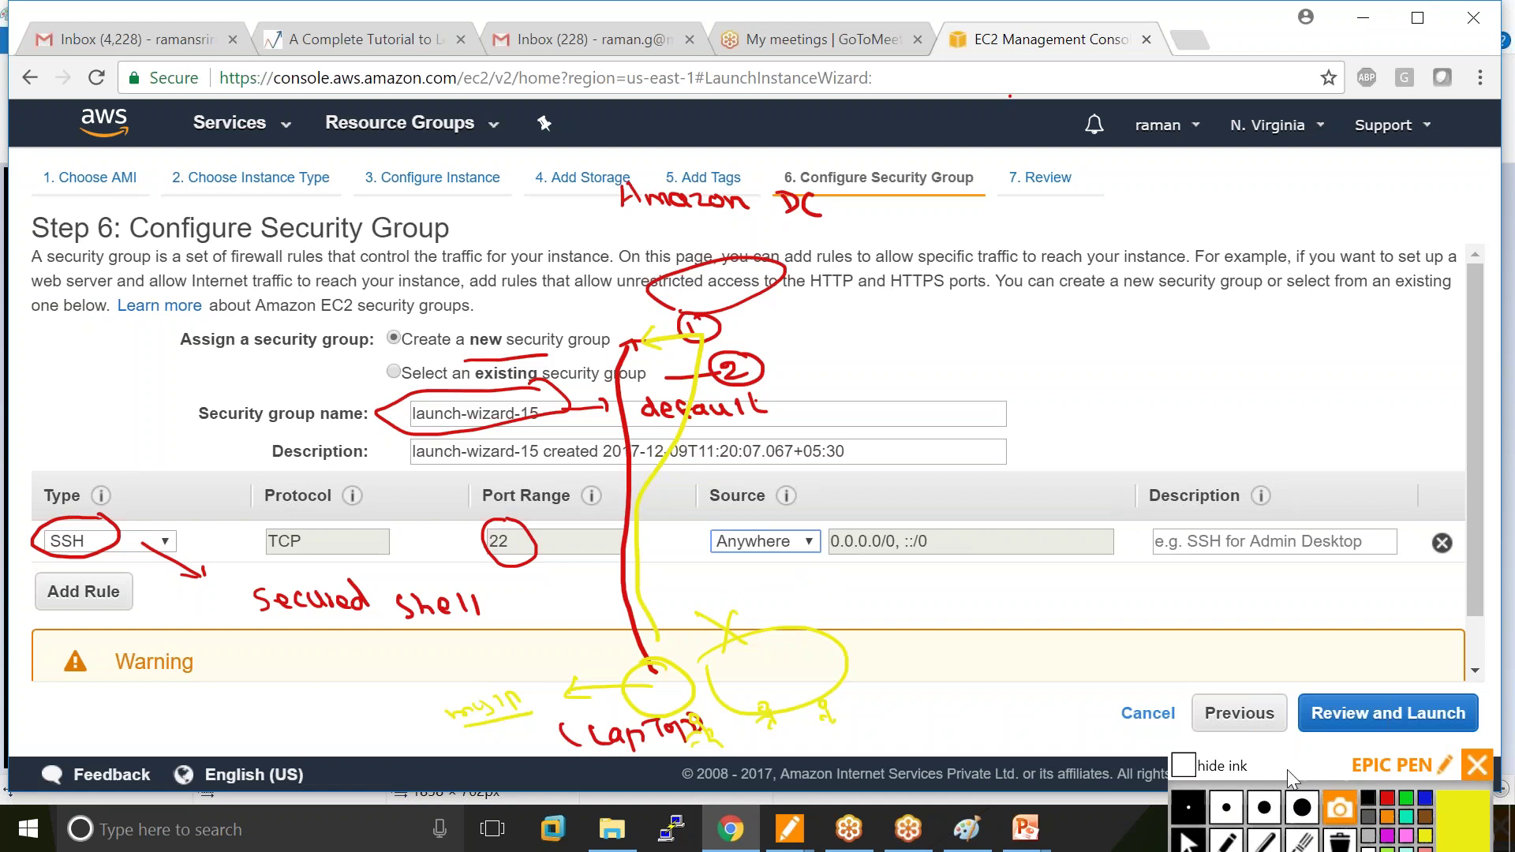
pyautogui.click(1339, 840)
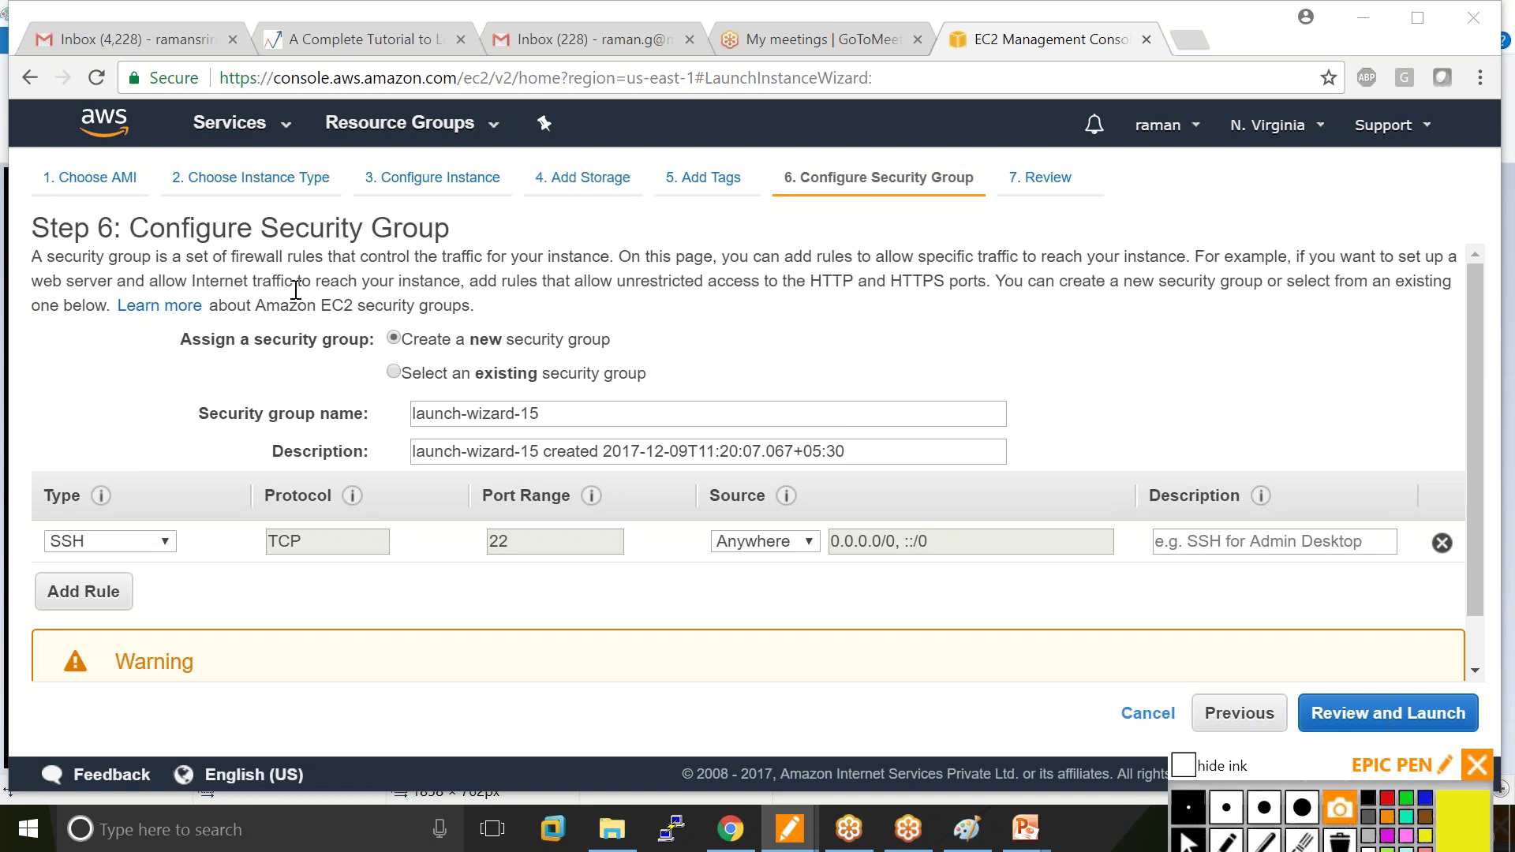
pyautogui.moveTo(1313, 762); pyautogui.dragTo(1288, 843)
# Go to Review and Launch, then launch to bring up the key pair dialog.
pyautogui.click(1369, 720)
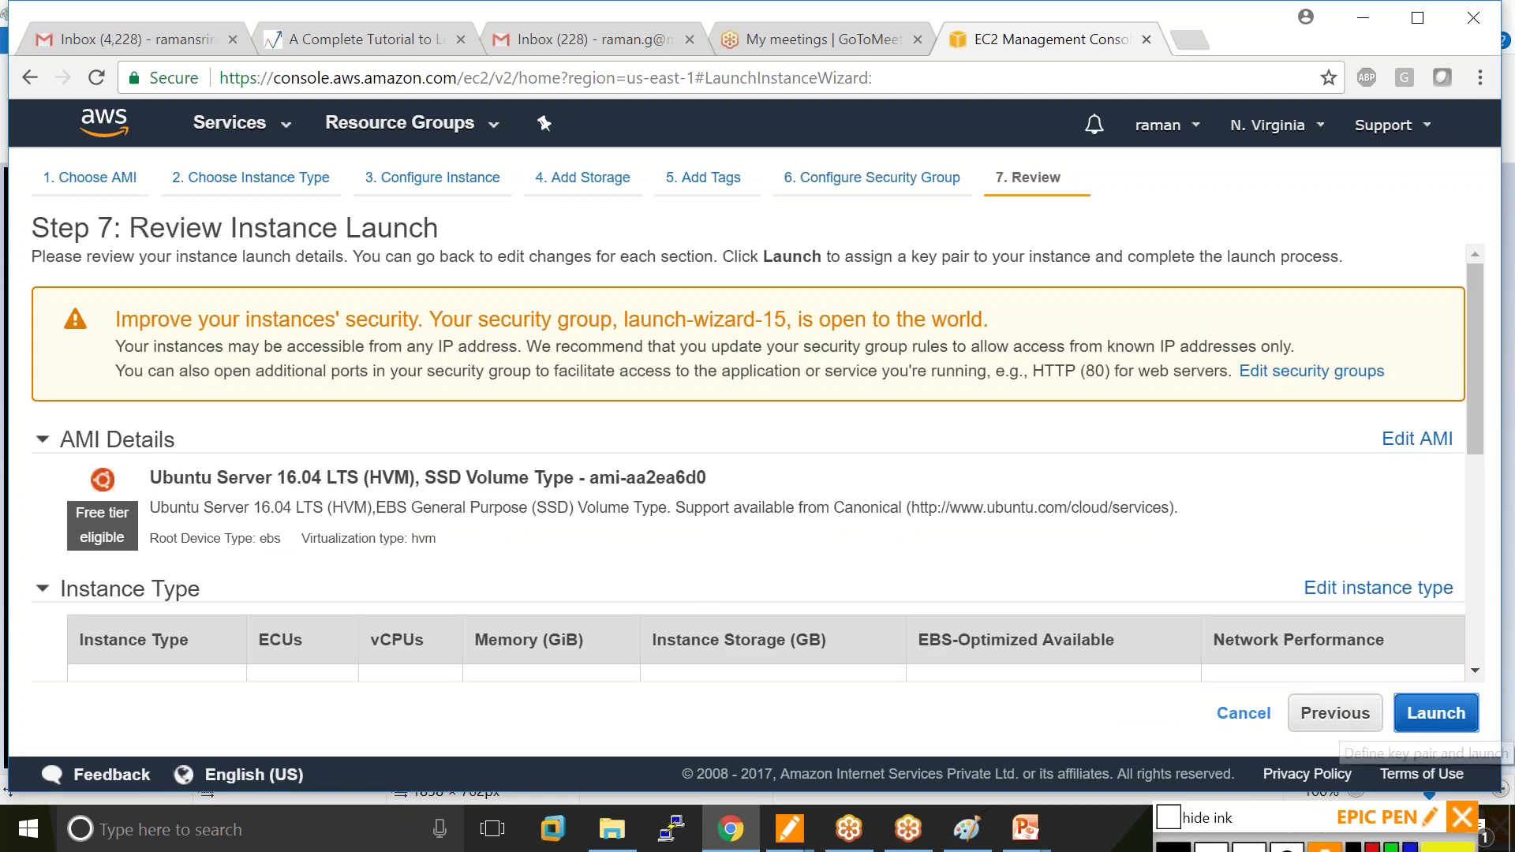
pyautogui.click(1436, 712)
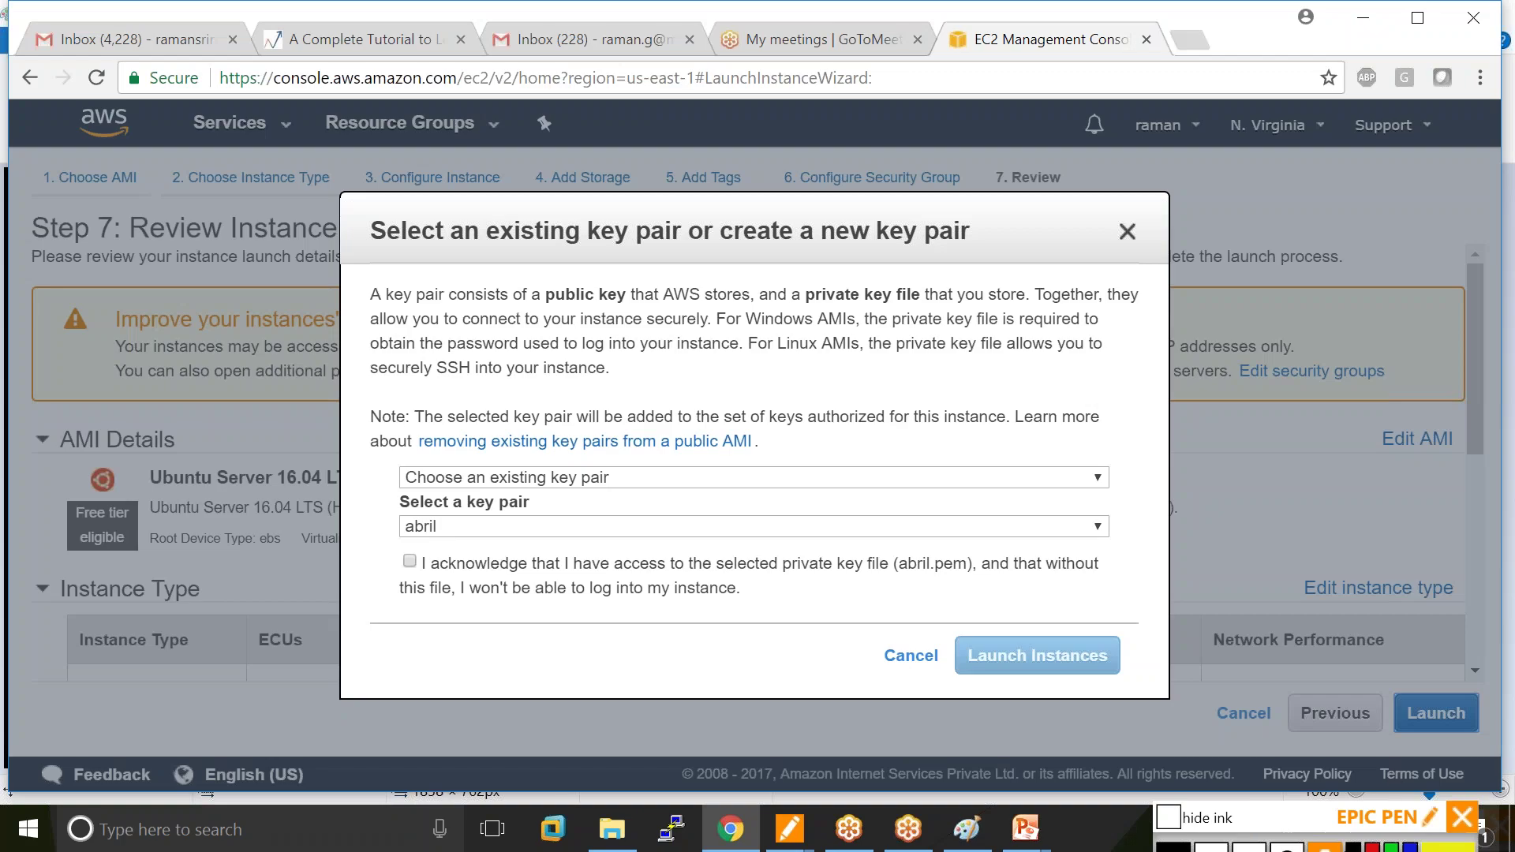
# Select 'Create a new key pair' in the key pair dropdown.
pyautogui.click(1295, 832)
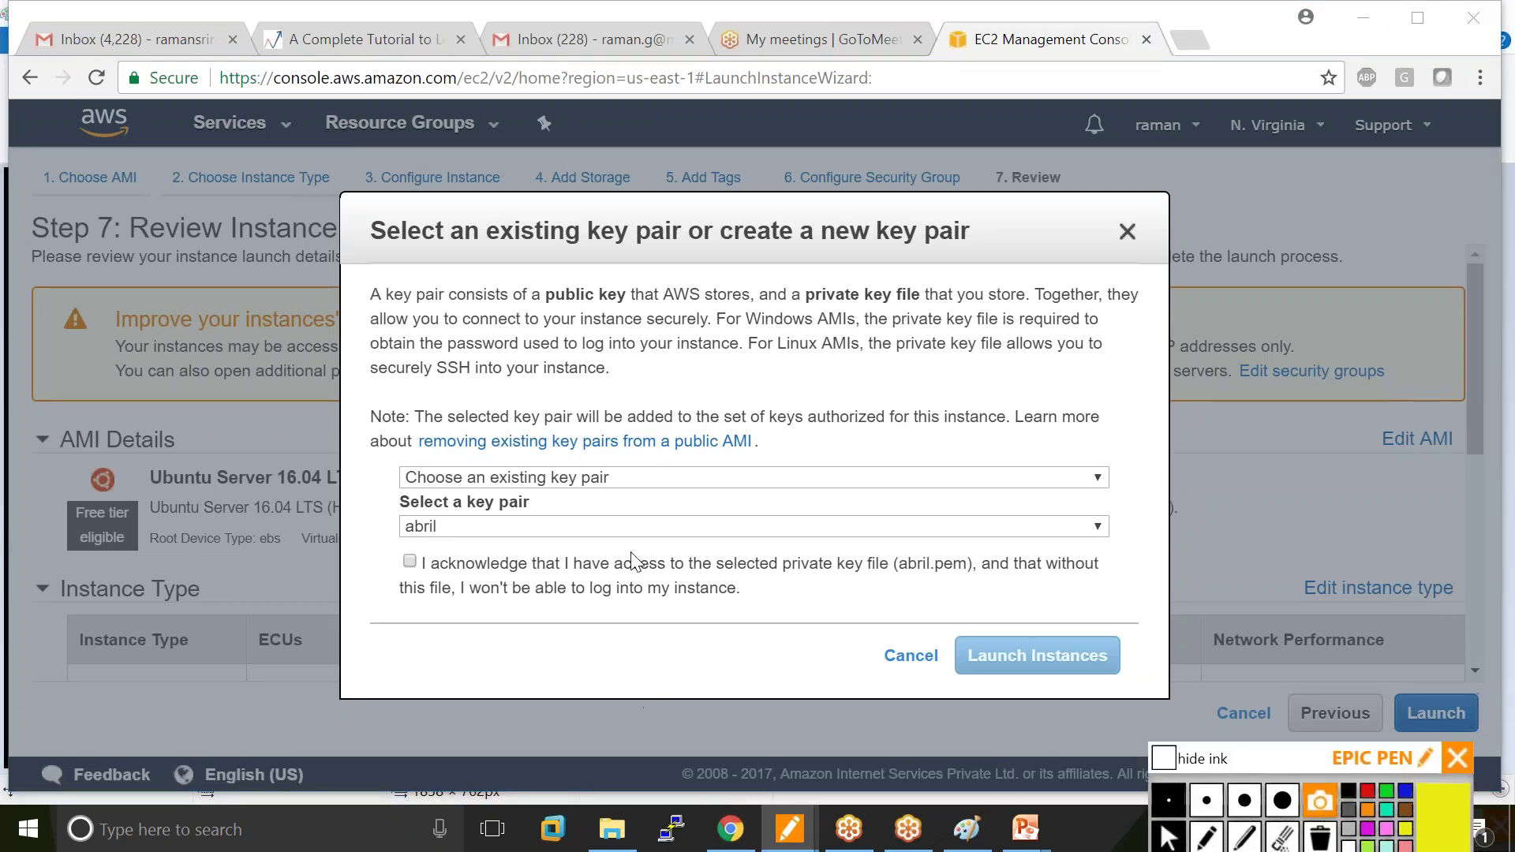
pyautogui.click(1098, 480)
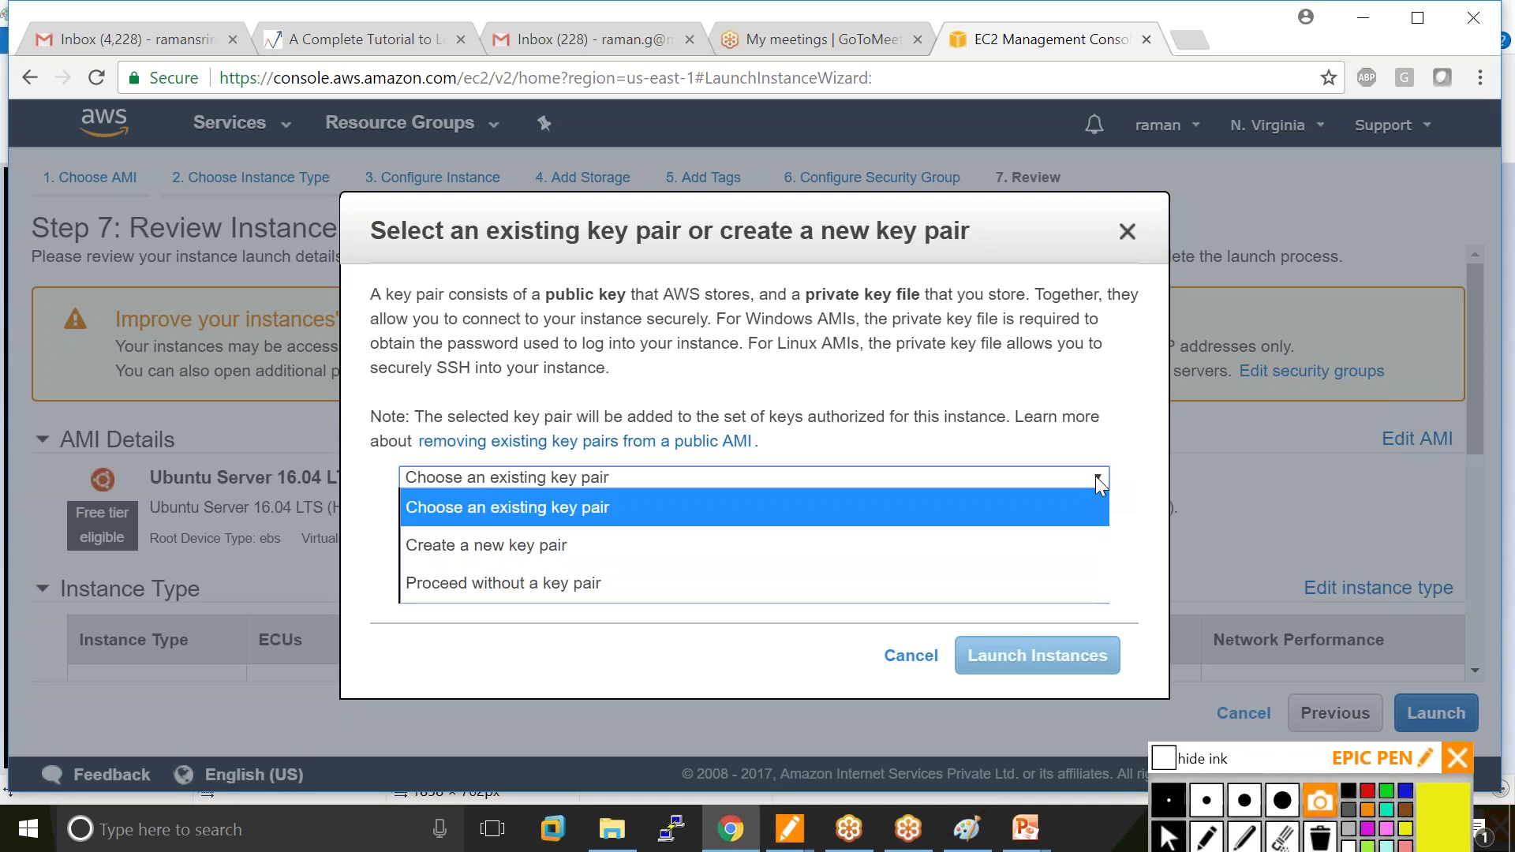
pyautogui.press('Down')
pyautogui.press('Down')
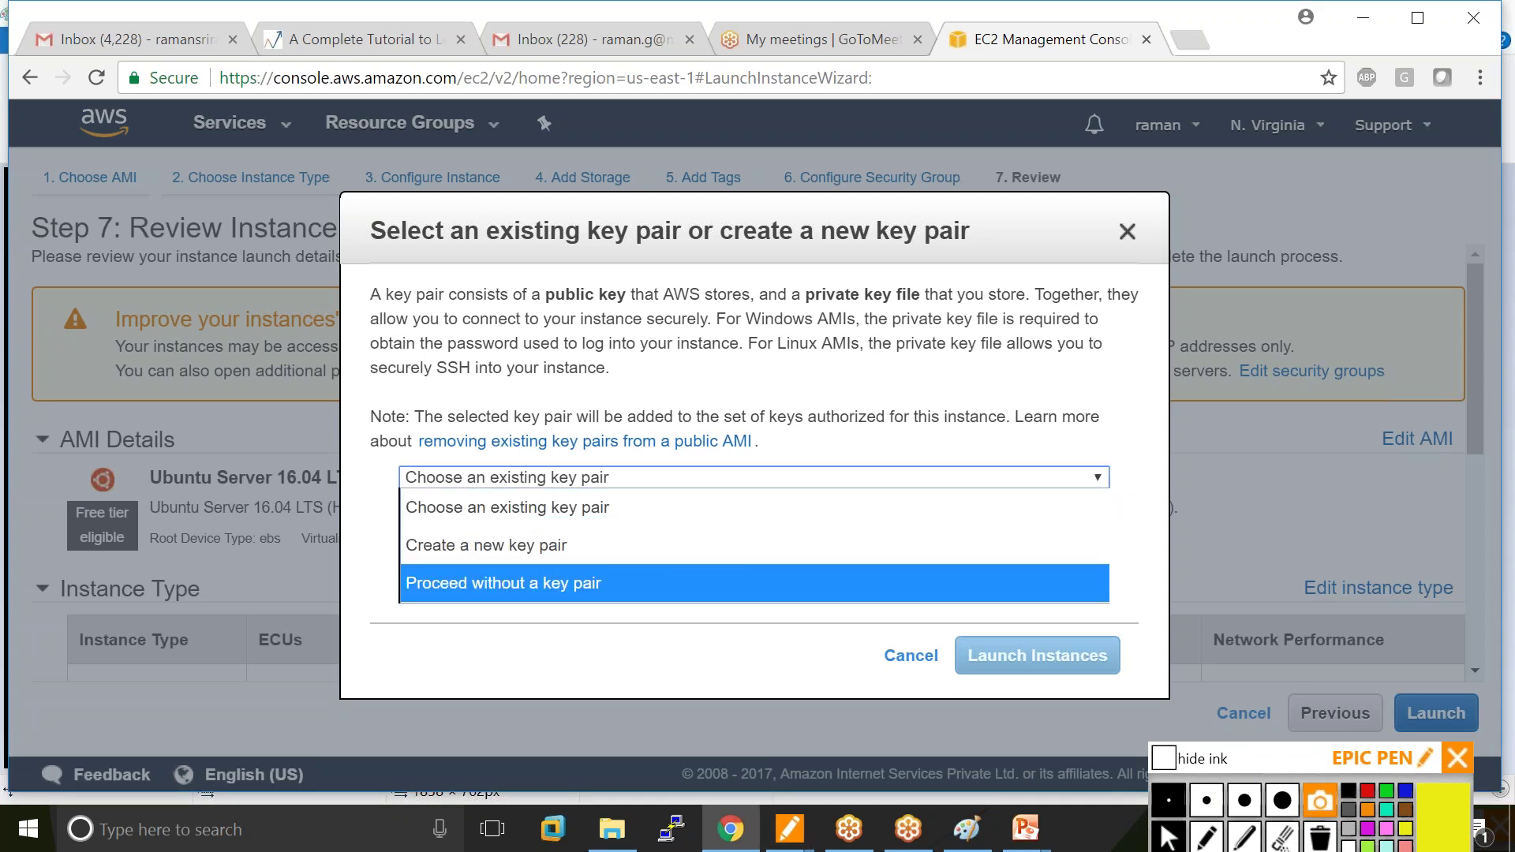
pyautogui.press('Up')
pyautogui.press('Up')
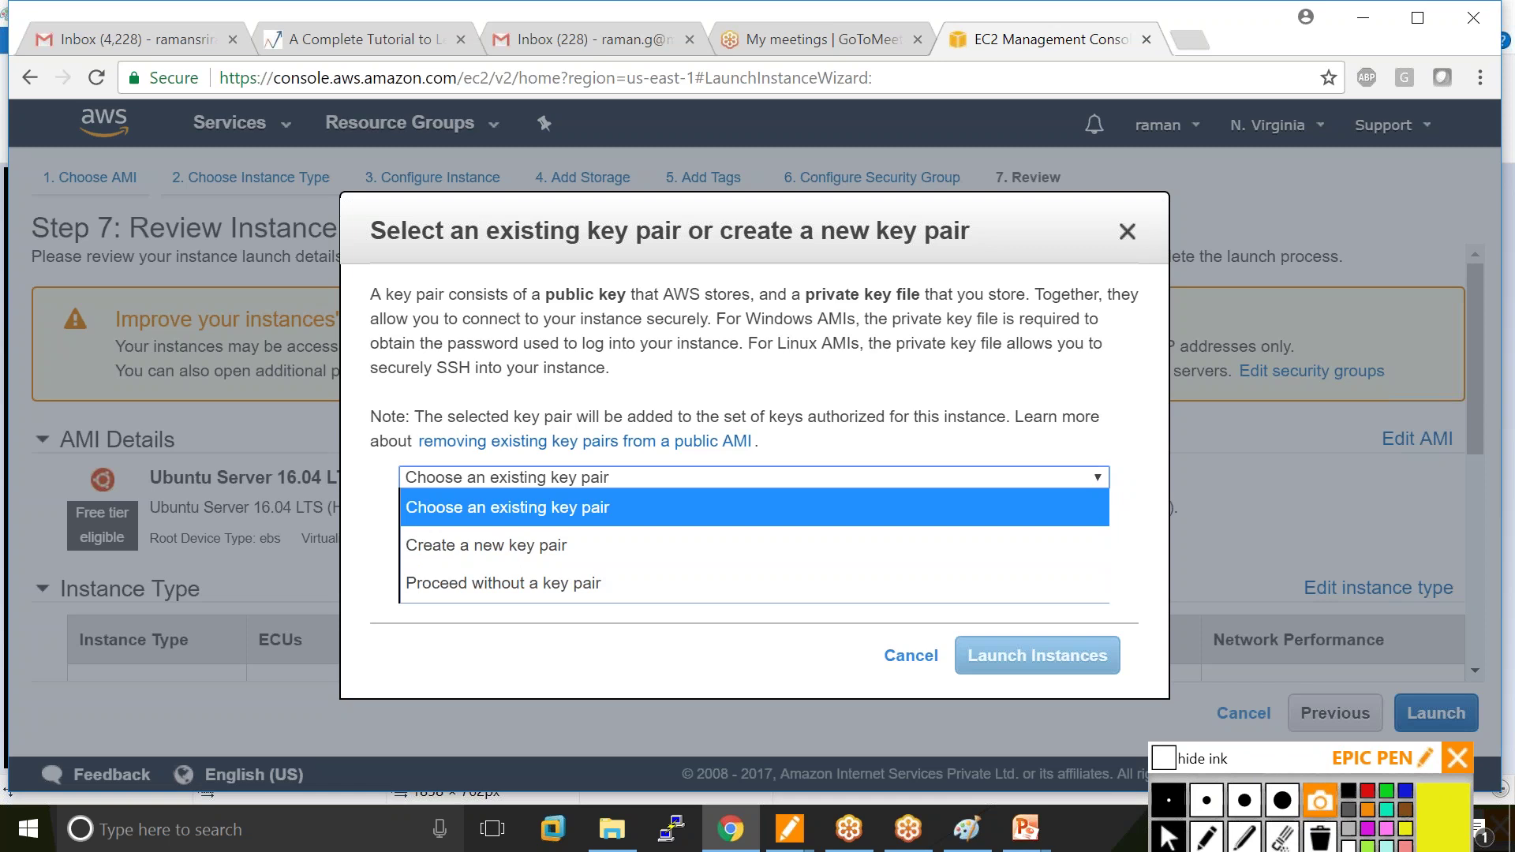
pyautogui.press('Down')
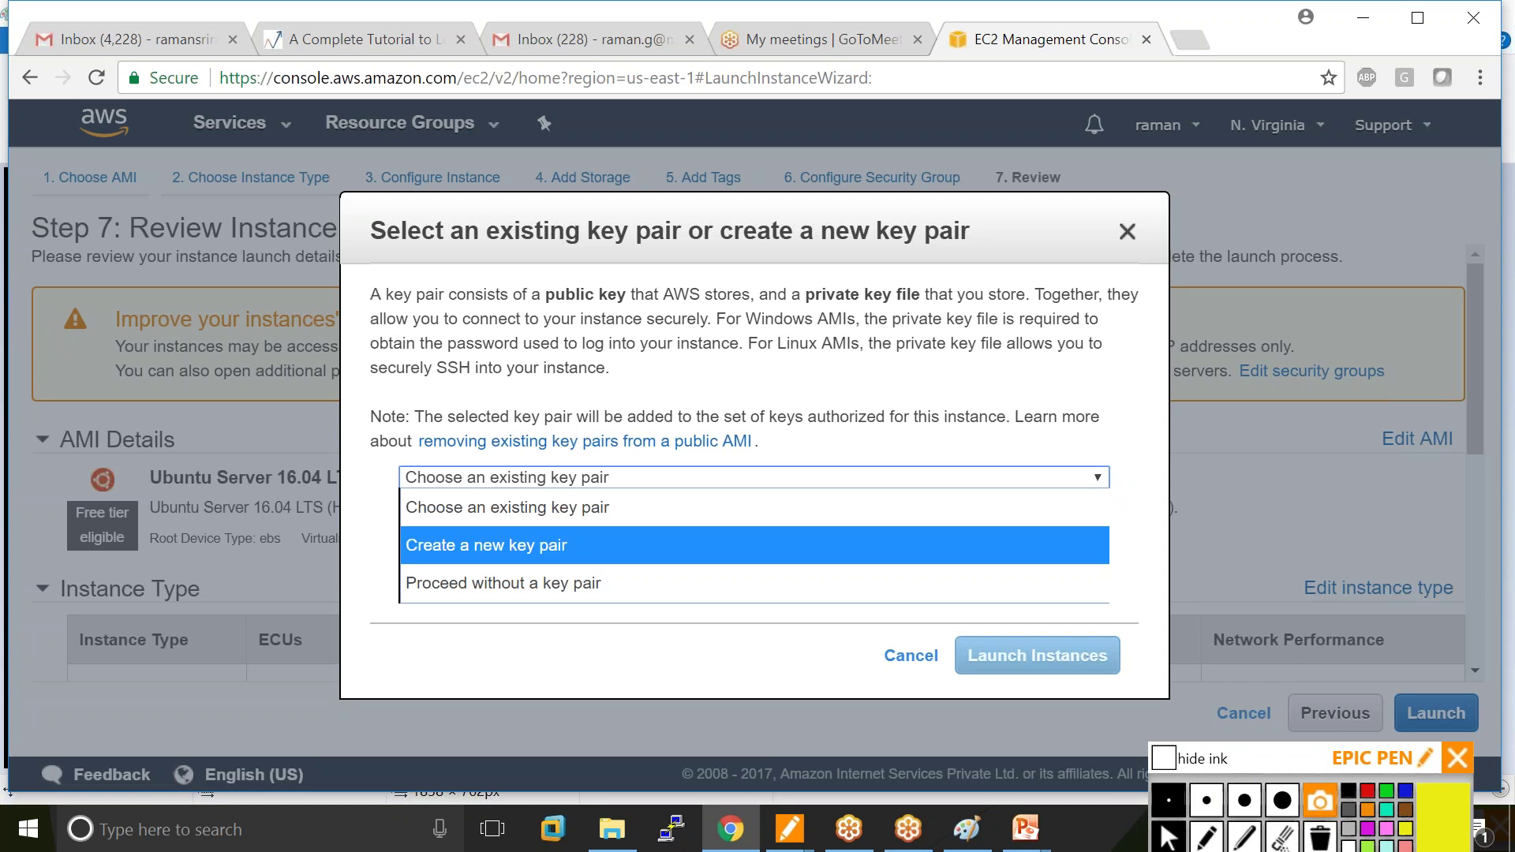
pyautogui.press('Up')
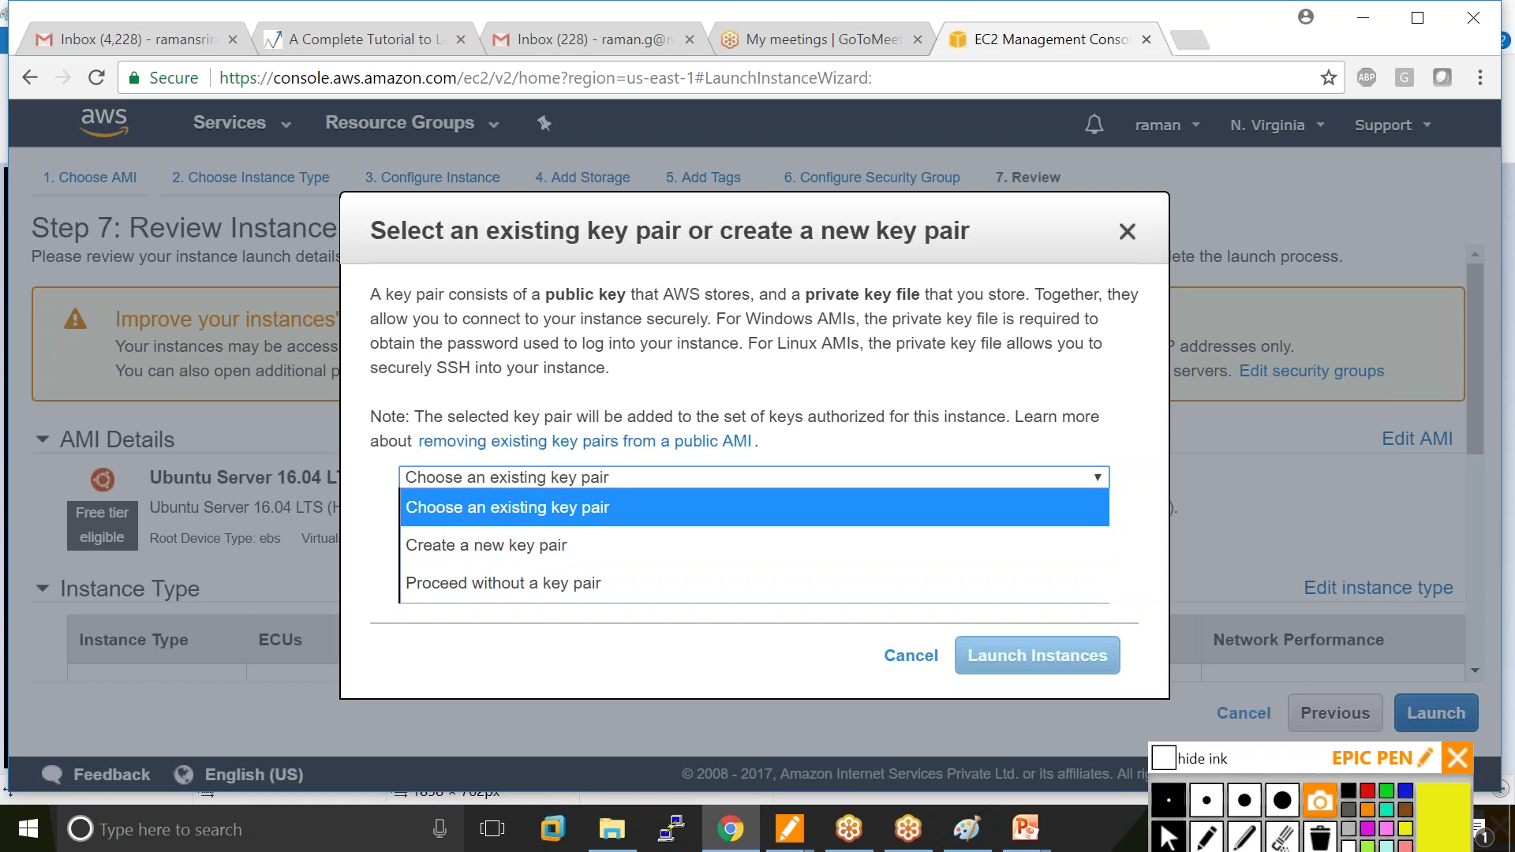
pyautogui.press('Down')
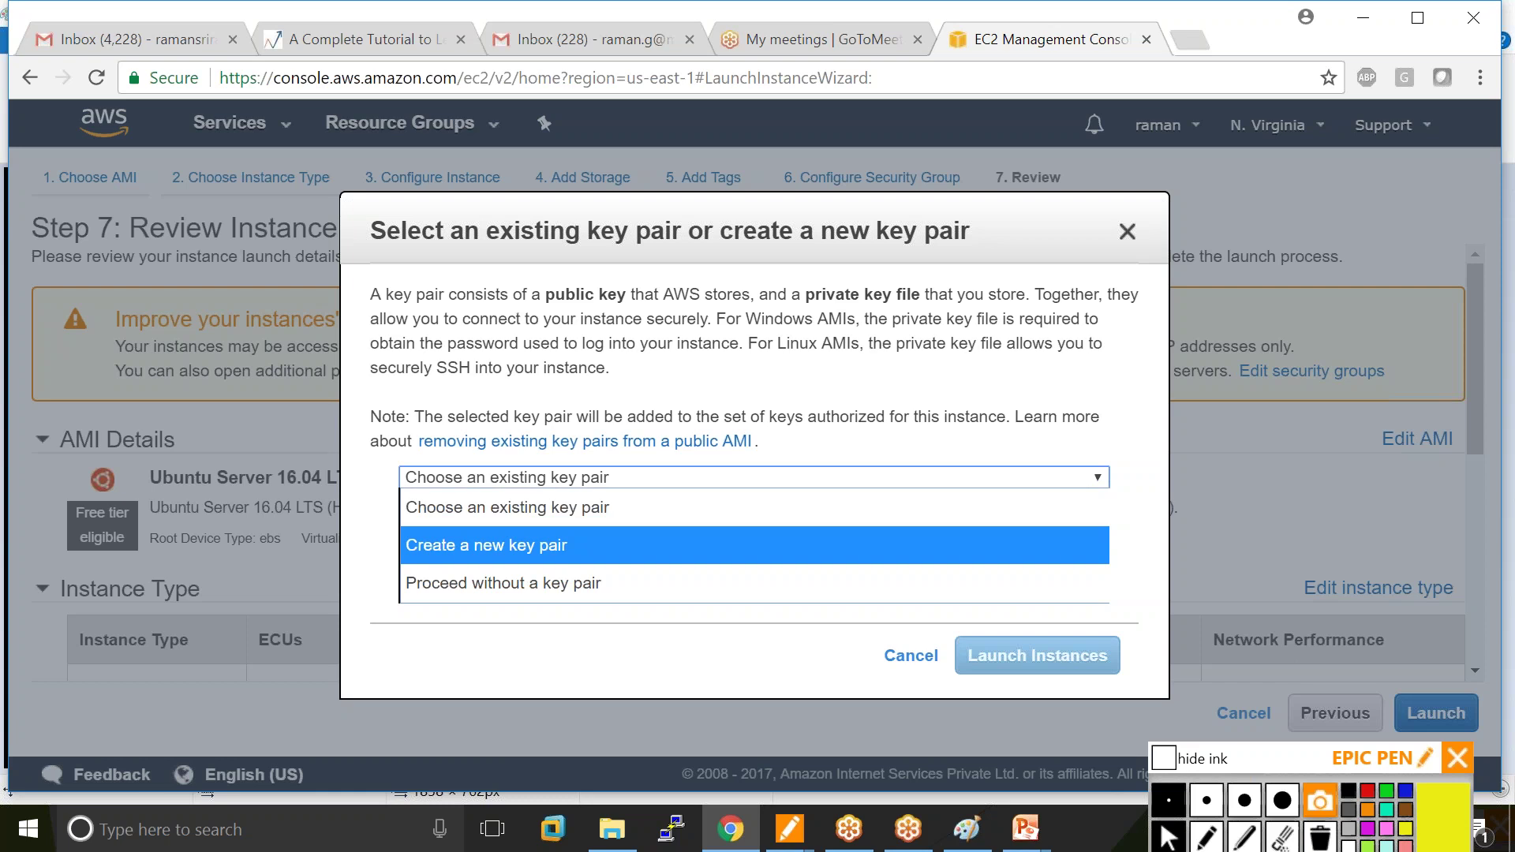
pyautogui.press('Escape')
pyautogui.press('Down')
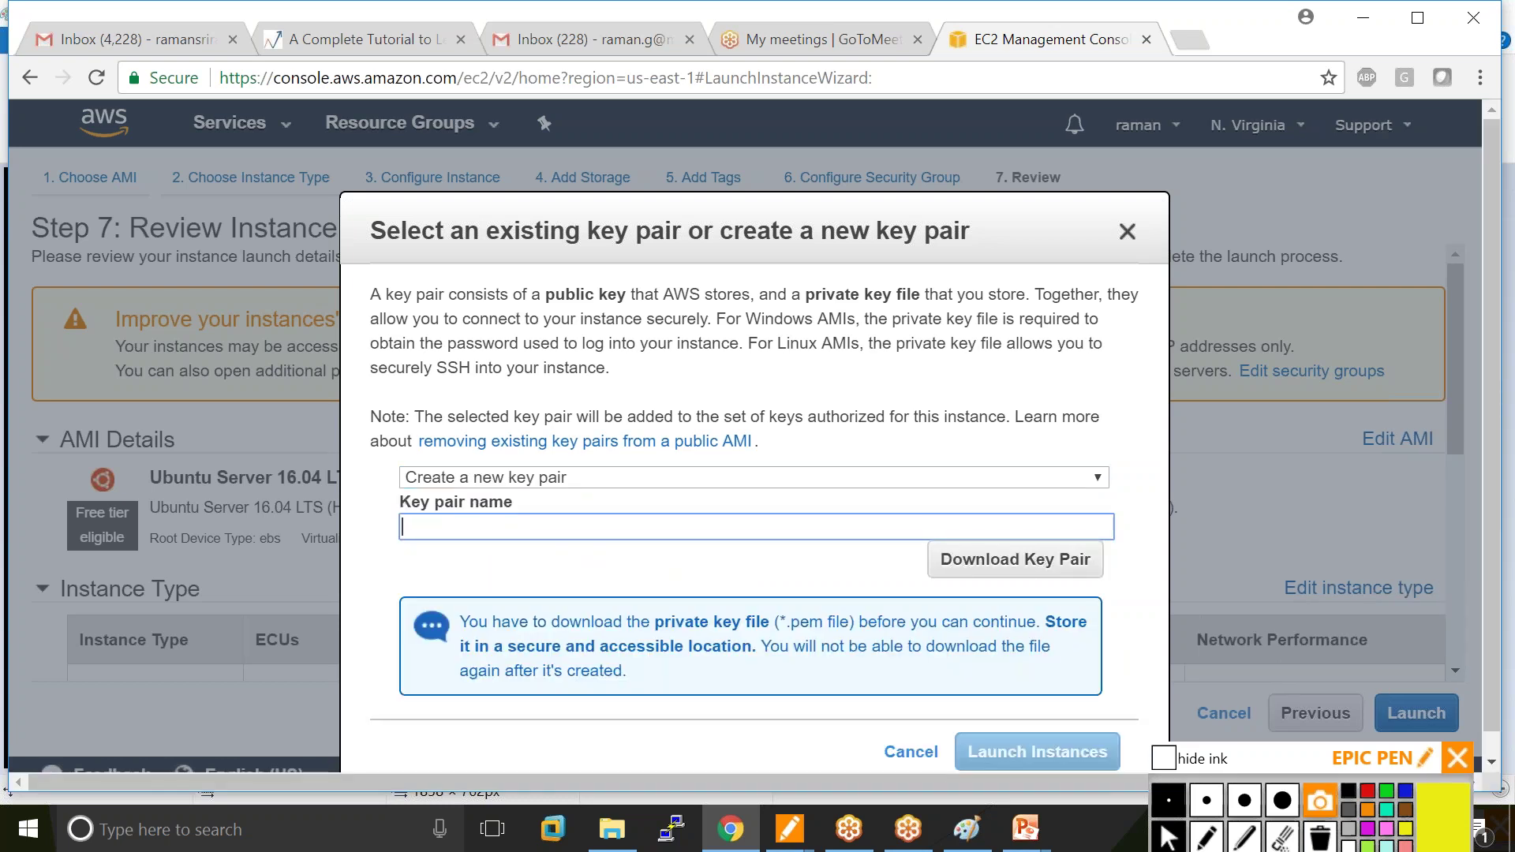
# Enter the new key pair name, then start a fresh Paint canvas, discarding the drawing unsaved.
pyautogui.write('kannann')
pyautogui.press('BackSpace')
pyautogui.hotkey('alt', 'Tab')
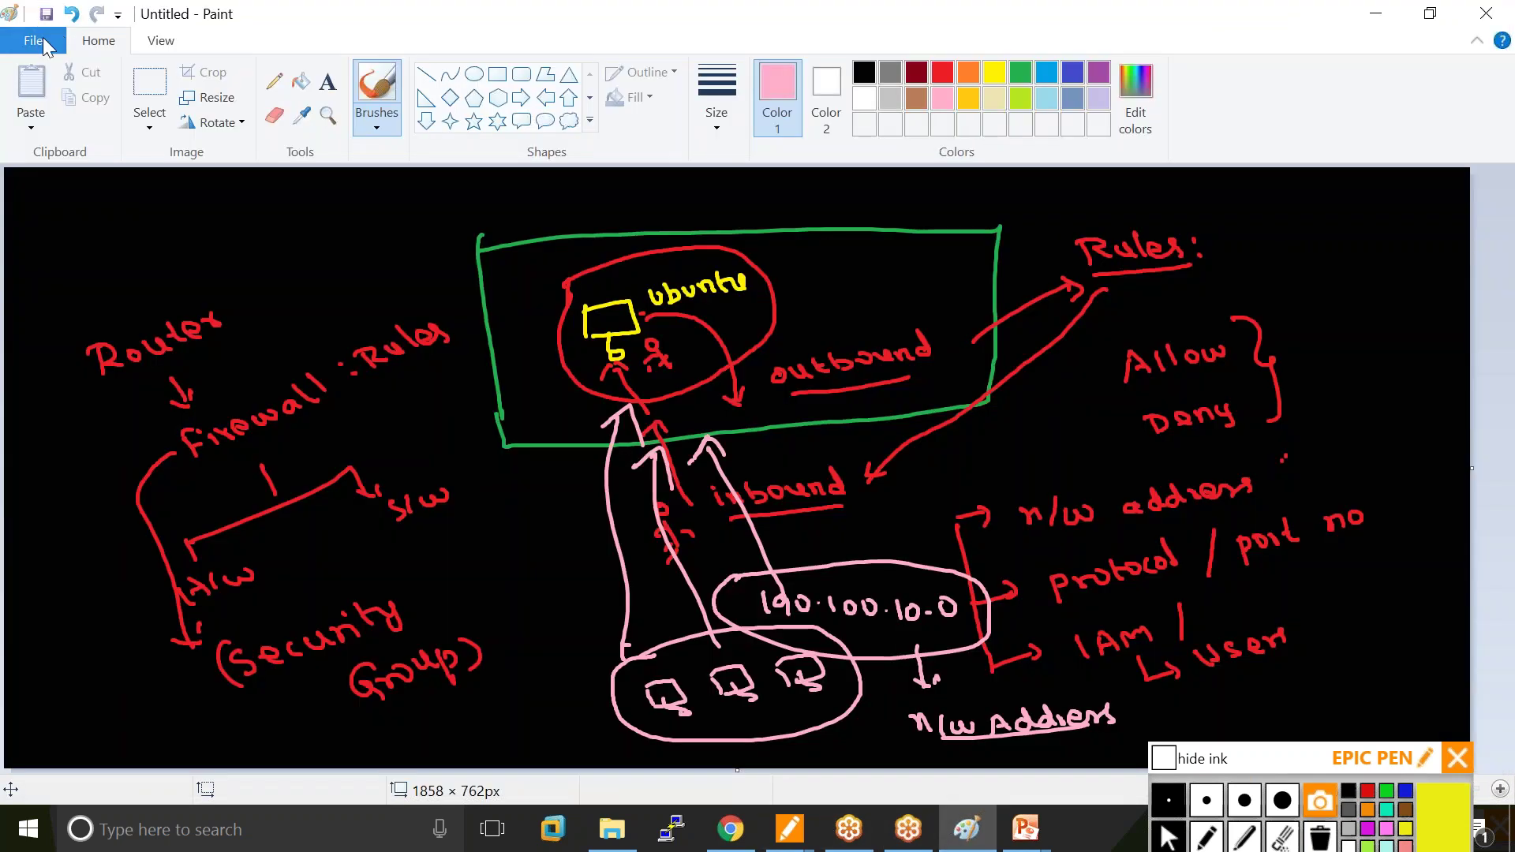
pyautogui.click(34, 40)
pyautogui.hotkey('alt', 'Tab')
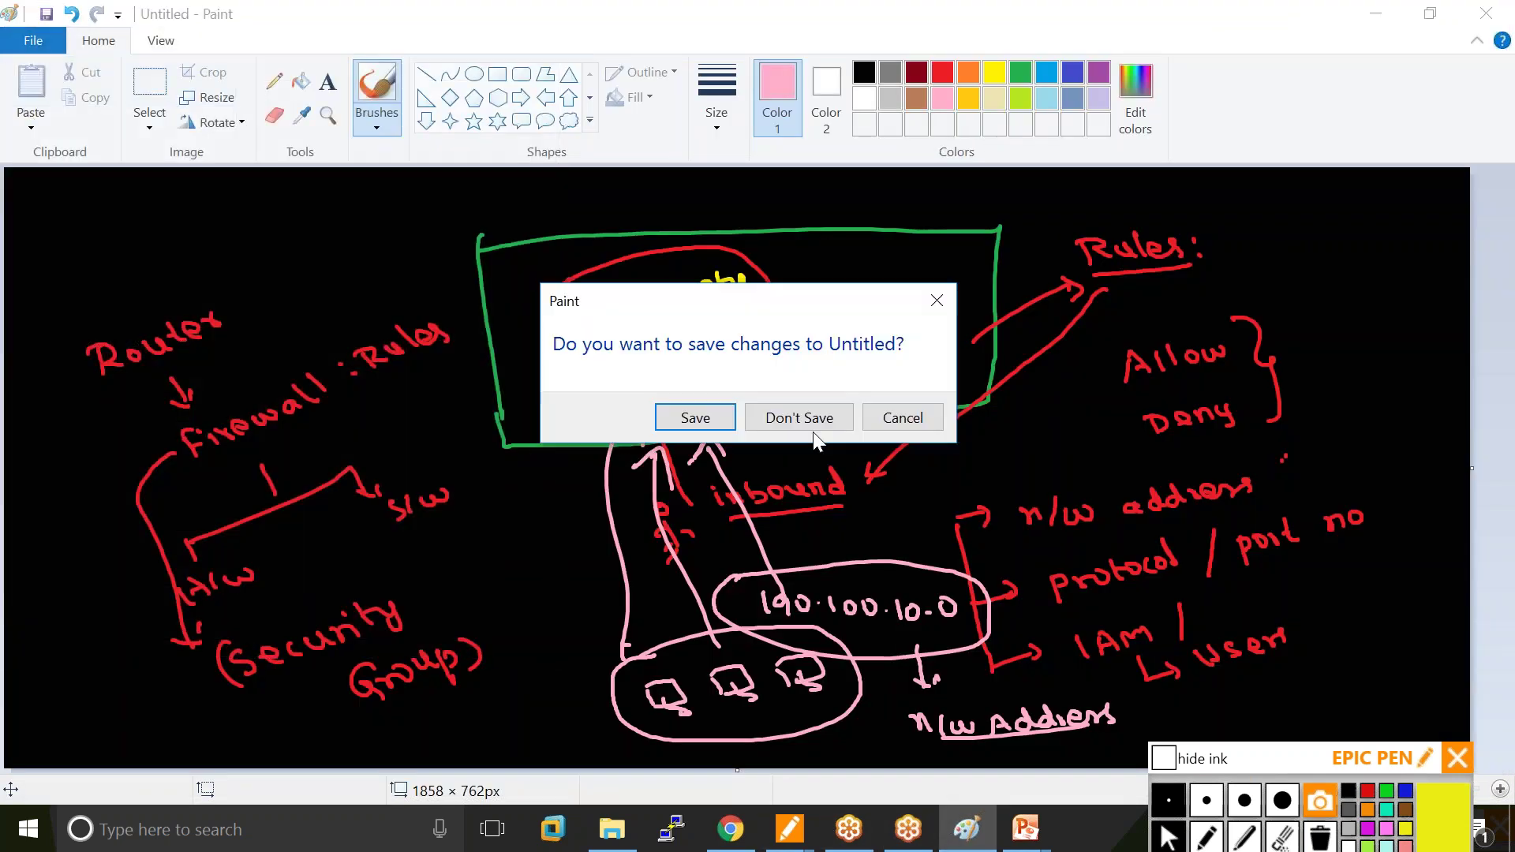
pyautogui.click(785, 422)
pyautogui.click(300, 82)
# Fill the canvas black and brush a yellow Data center box with its heading.
pyautogui.click(501, 348)
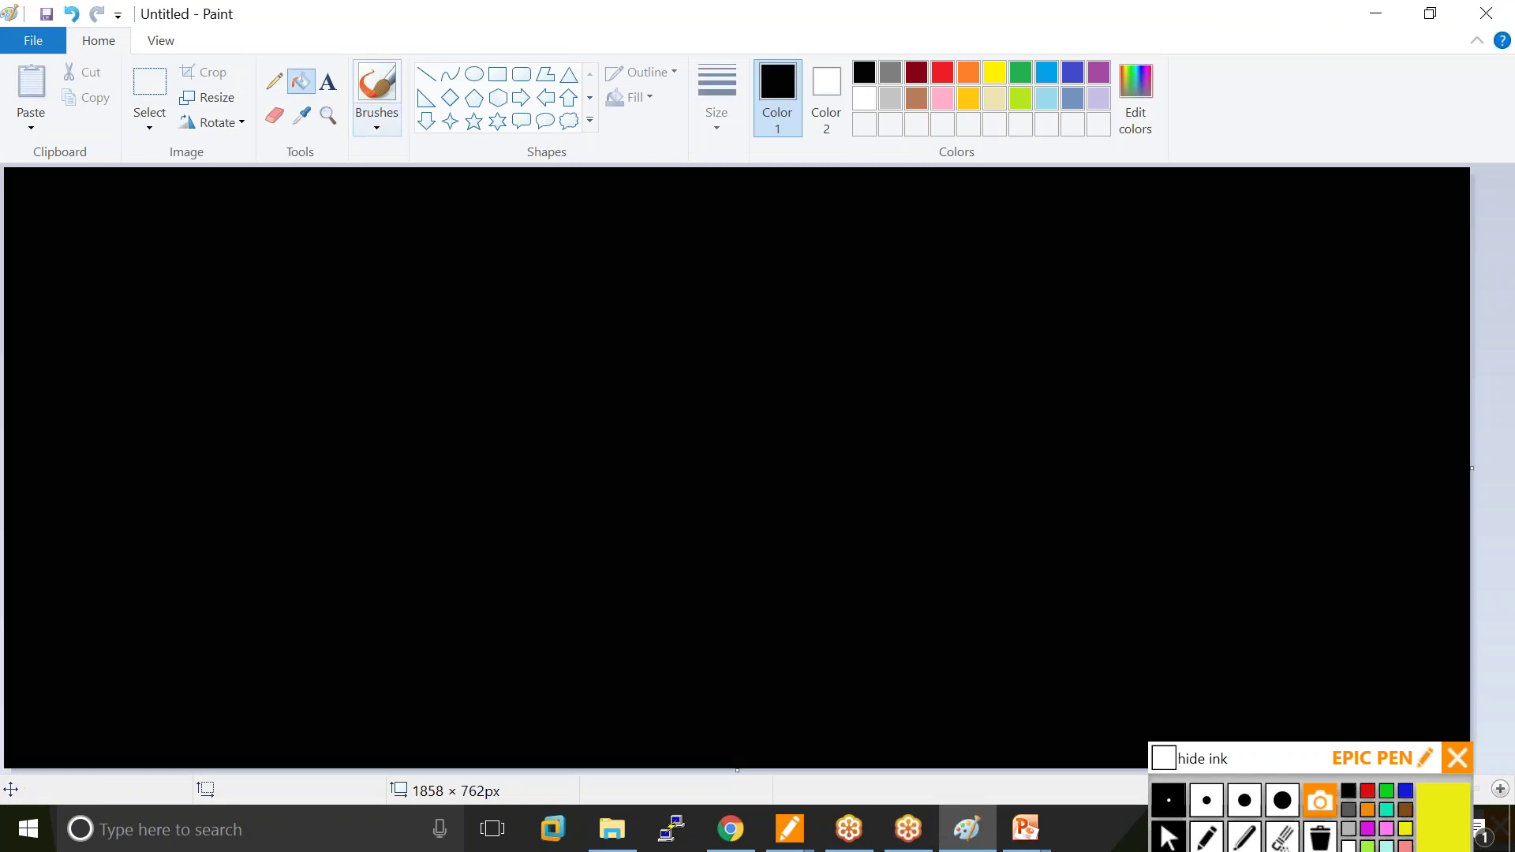
pyautogui.click(996, 76)
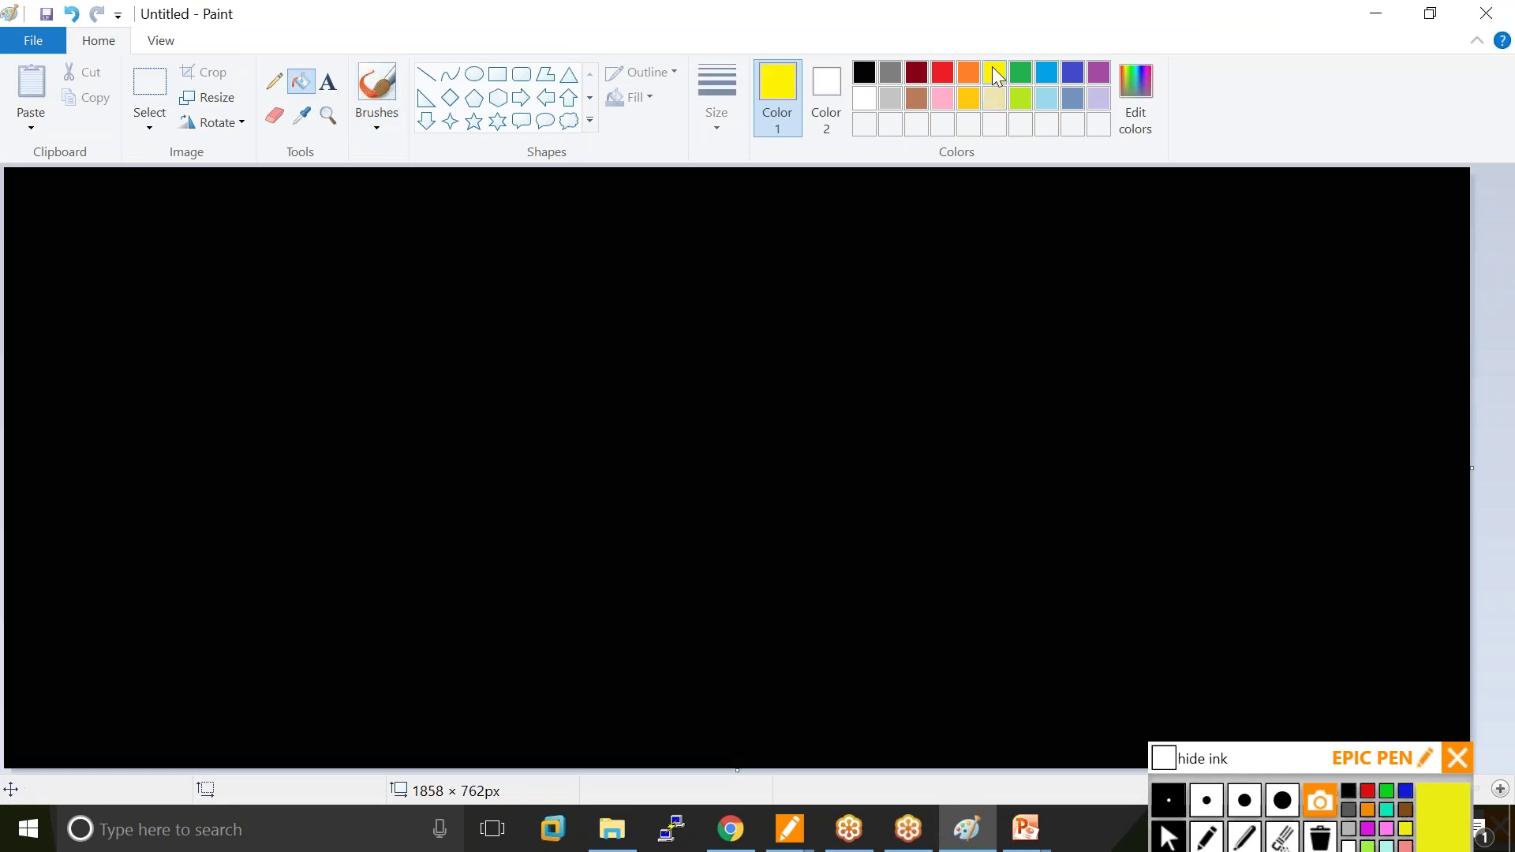
pyautogui.click(394, 88)
pyautogui.moveTo(506, 229)
pyautogui.mouseDown()
pyautogui.moveTo(509, 338)
pyautogui.moveTo(711, 300)
pyautogui.moveTo(524, 335)
pyautogui.mouseUp()
pyautogui.moveTo(606, 194)
pyautogui.mouseDown()
pyautogui.moveTo(612, 210)
pyautogui.moveTo(796, 210)
pyautogui.mouseUp()
pyautogui.click(640, 202)
# Draw a pink ubuntu server inside the box and add the N. Virginia note.
pyautogui.click(942, 98)
pyautogui.moveTo(575, 305)
pyautogui.mouseDown()
pyautogui.moveTo(574, 278)
pyautogui.moveTo(628, 296)
pyautogui.moveTo(578, 308)
pyautogui.moveTo(602, 318)
pyautogui.mouseUp()
pyautogui.moveTo(649, 270); pyautogui.dragTo(663, 272)
pyautogui.moveTo(667, 267); pyautogui.dragTo(756, 285)
pyautogui.moveTo(828, 194)
pyautogui.mouseDown()
pyautogui.moveTo(835, 224)
pyautogui.moveTo(906, 207)
pyautogui.moveTo(1026, 224)
pyautogui.moveTo(1026, 239)
pyautogui.mouseUp()
# In light blue, sketch the madurai client computer and a stick-figure user with a bracketed name.
pyautogui.click(1047, 98)
pyautogui.moveTo(587, 600); pyautogui.dragTo(587, 631)
pyautogui.moveTo(591, 595)
pyautogui.mouseDown()
pyautogui.moveTo(663, 629)
pyautogui.moveTo(594, 629)
pyautogui.moveTo(625, 648)
pyautogui.mouseUp()
pyautogui.moveTo(698, 579)
pyautogui.mouseDown()
pyautogui.moveTo(757, 589)
pyautogui.moveTo(841, 574)
pyautogui.mouseUp()
pyautogui.click(834, 560)
pyautogui.moveTo(629, 688)
pyautogui.mouseDown()
pyautogui.moveTo(633, 709)
pyautogui.moveTo(656, 714)
pyautogui.mouseUp()
pyautogui.moveTo(624, 729); pyautogui.dragTo(652, 727)
pyautogui.moveTo(688, 704); pyautogui.dragTo(797, 718)
pyautogui.moveTo(802, 694); pyautogui.dragTo(806, 720)
pyautogui.moveTo(680, 694); pyautogui.dragTo(676, 719)
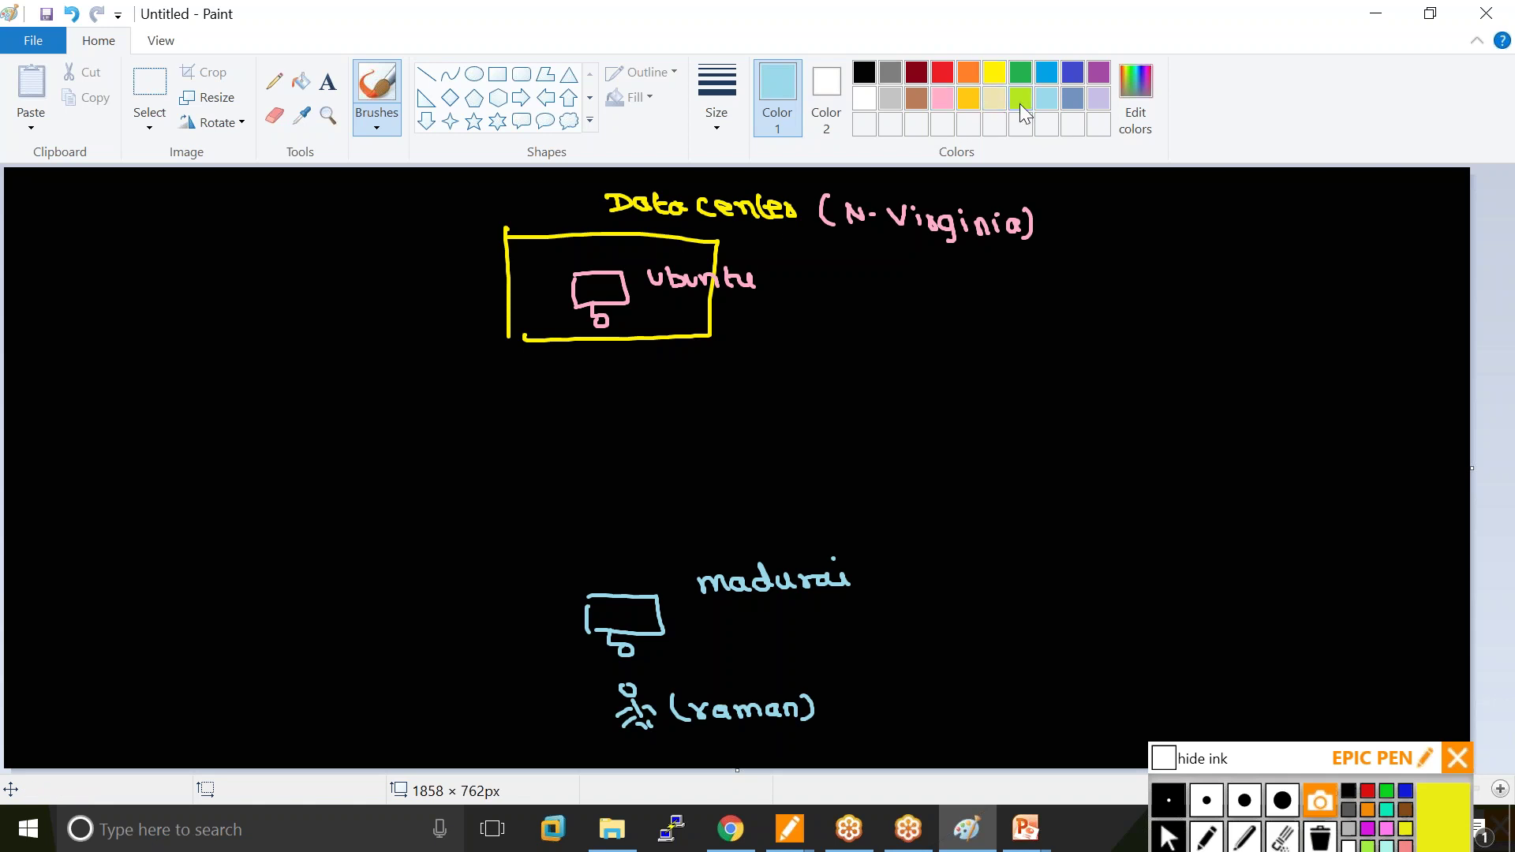
# Connect client to server through an Internet cloud and write Authenticate after the user.
pyautogui.moveTo(619, 590)
pyautogui.mouseDown()
pyautogui.moveTo(598, 502)
pyautogui.moveTo(615, 274)
pyautogui.mouseUp()
pyautogui.moveTo(562, 414)
pyautogui.mouseDown()
pyautogui.moveTo(654, 461)
pyautogui.moveTo(556, 463)
pyautogui.moveTo(562, 414)
pyautogui.mouseUp()
pyautogui.moveTo(679, 431)
pyautogui.mouseDown()
pyautogui.moveTo(692, 450)
pyautogui.moveTo(833, 430)
pyautogui.mouseUp()
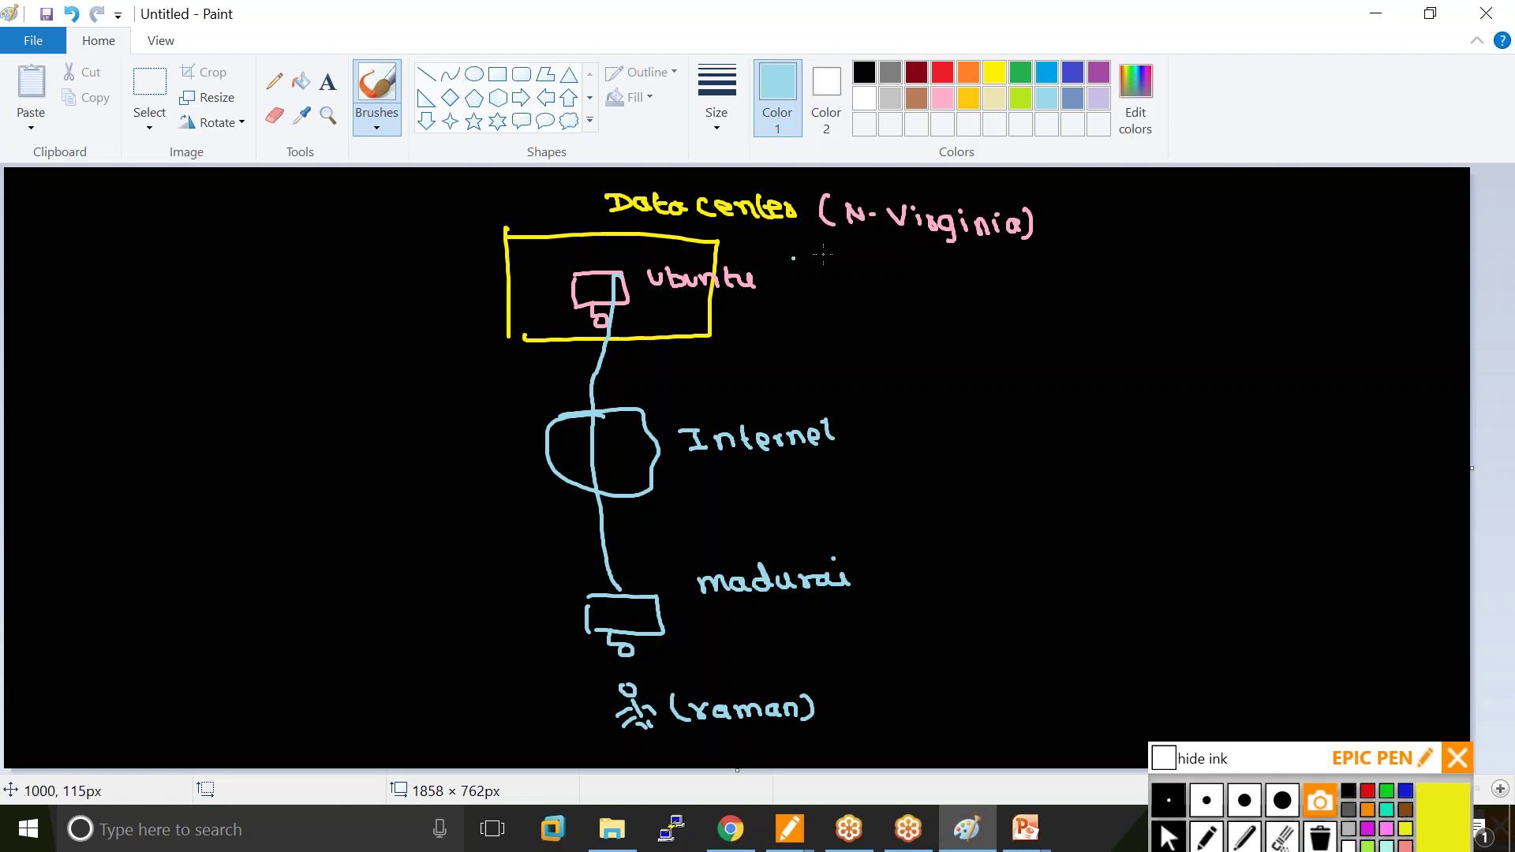
pyautogui.moveTo(830, 680)
pyautogui.mouseDown()
pyautogui.moveTo(984, 679)
pyautogui.moveTo(1074, 644)
pyautogui.moveTo(1105, 649)
pyautogui.mouseUp()
pyautogui.moveTo(1105, 649); pyautogui.dragTo(1072, 663)
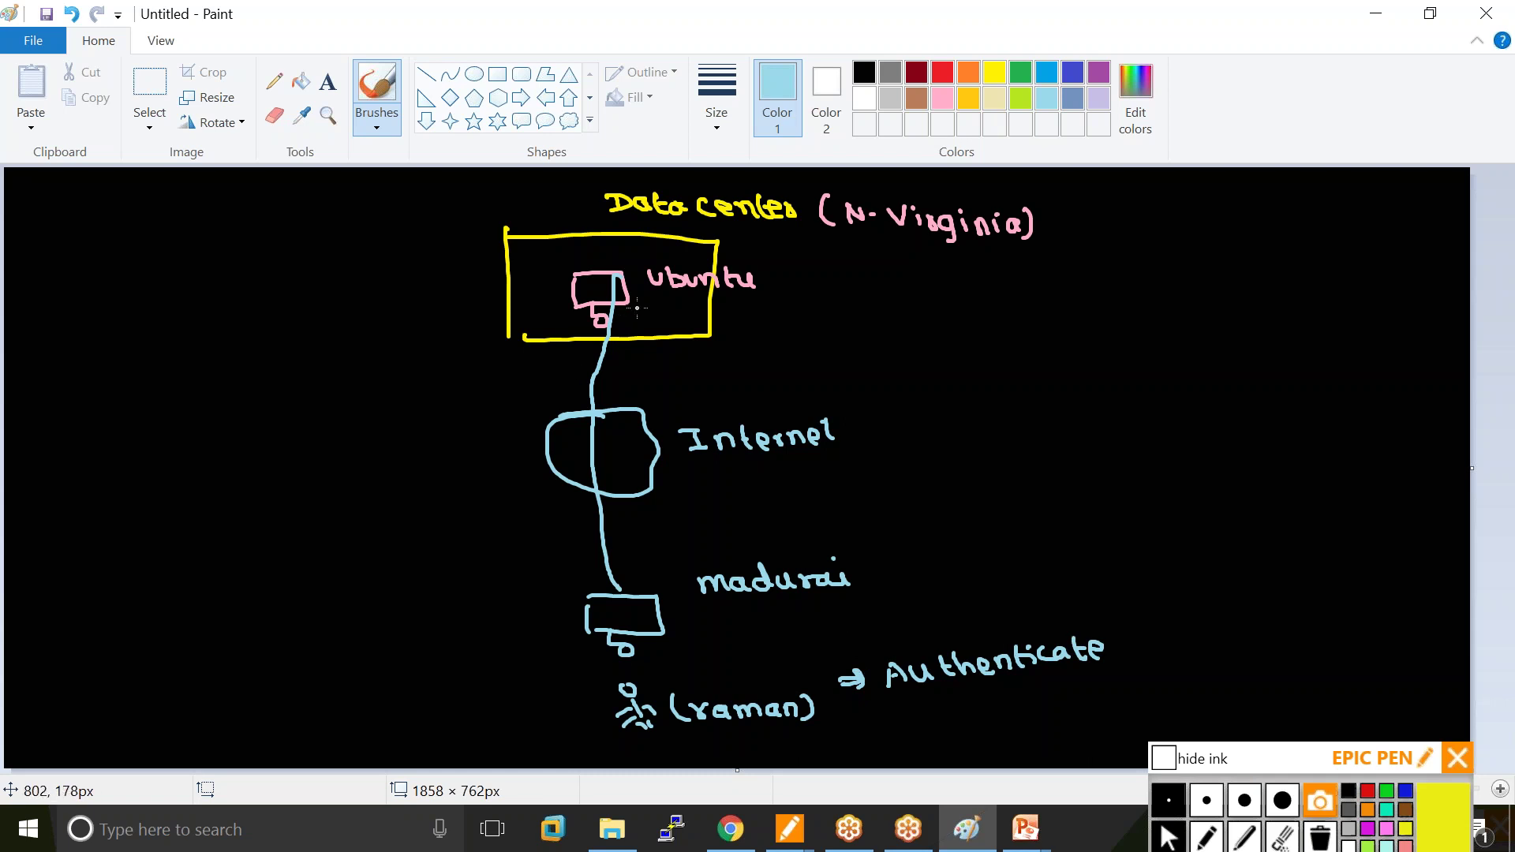
pyautogui.click(1099, 72)
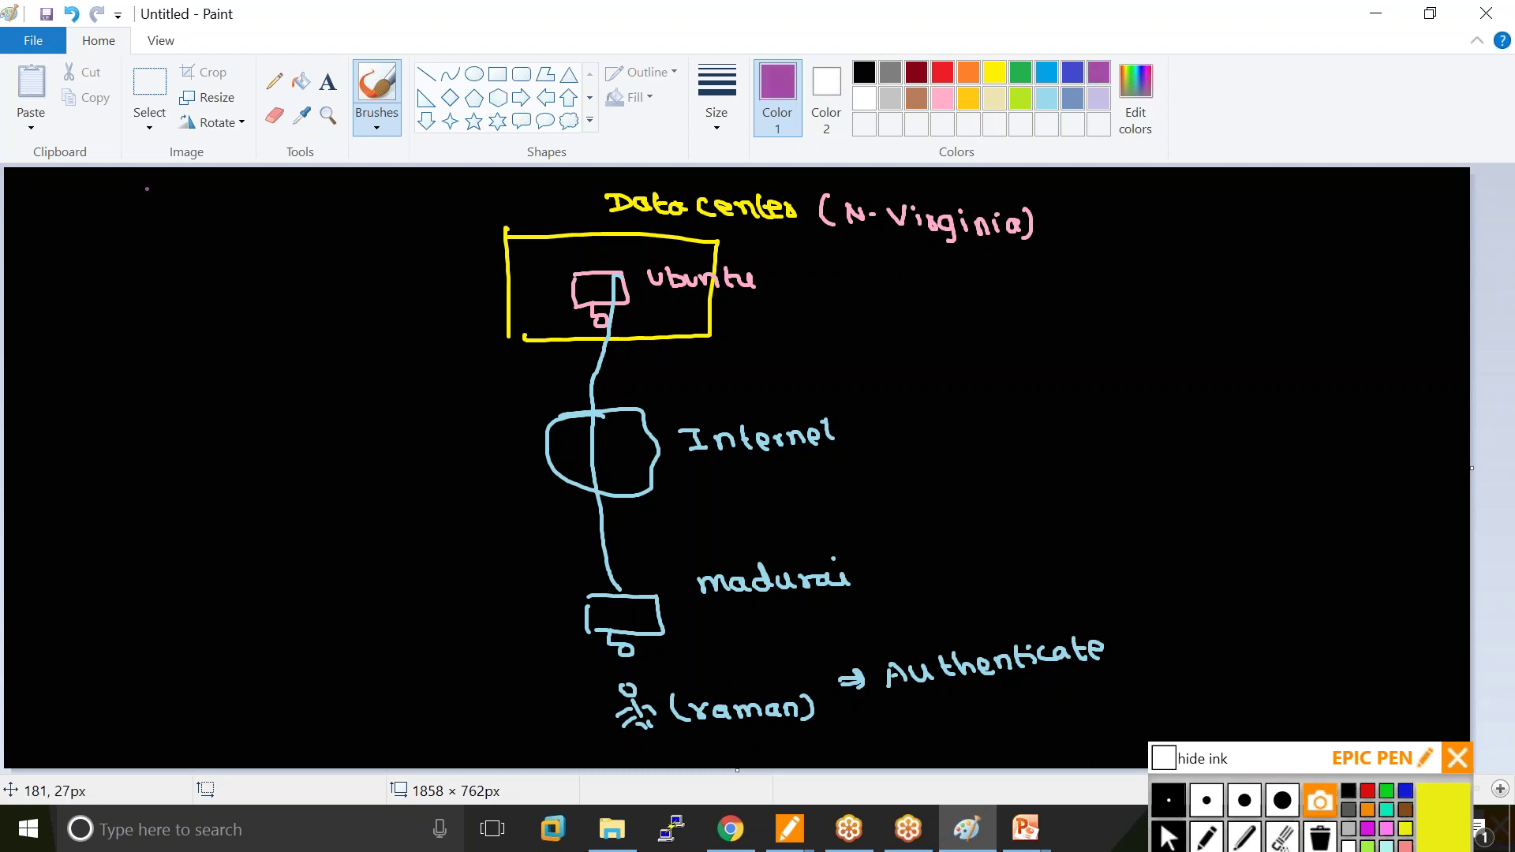
# Write the purple heading 'Public key cryptography' at the upper left.
pyautogui.moveTo(76, 237)
pyautogui.mouseDown()
pyautogui.moveTo(76, 273)
pyautogui.moveTo(88, 254)
pyautogui.moveTo(234, 242)
pyautogui.moveTo(270, 248)
pyautogui.moveTo(278, 268)
pyautogui.mouseUp()
pyautogui.moveTo(100, 273); pyautogui.dragTo(261, 266)
pyautogui.moveTo(172, 302); pyautogui.dragTo(169, 320)
pyautogui.moveTo(177, 309)
pyautogui.mouseDown()
pyautogui.moveTo(211, 334)
pyautogui.moveTo(254, 312)
pyautogui.moveTo(367, 315)
pyautogui.moveTo(383, 335)
pyautogui.mouseUp()
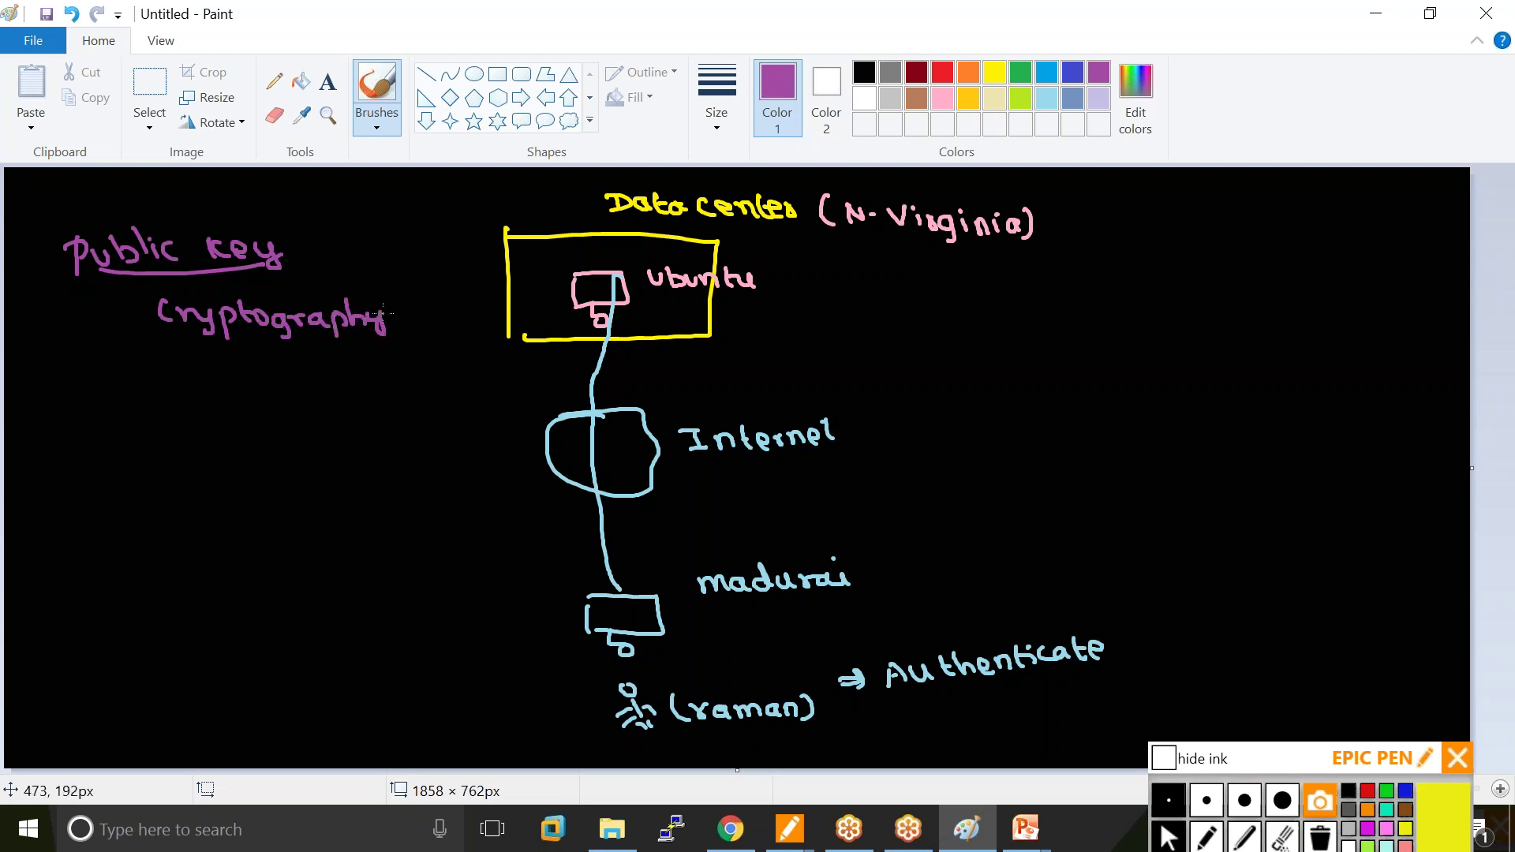
# Draw a light blue locker box with two keyholes.
pyautogui.click(996, 73)
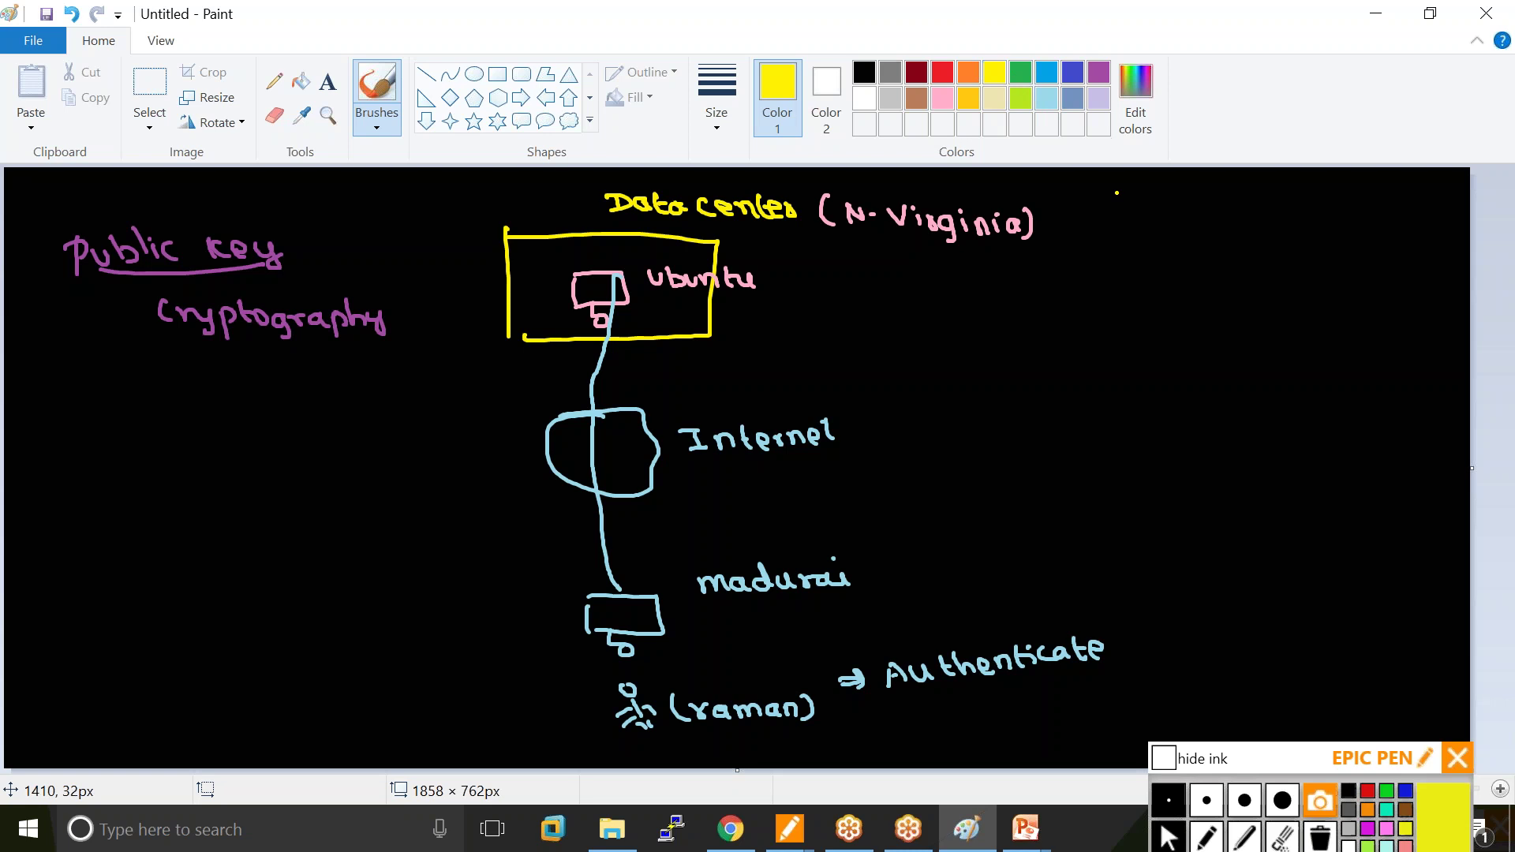
pyautogui.click(1056, 90)
pyautogui.moveTo(1079, 270); pyautogui.dragTo(1082, 345)
pyautogui.moveTo(1087, 269)
pyautogui.mouseDown()
pyautogui.moveTo(1208, 359)
pyautogui.moveTo(1093, 352)
pyautogui.mouseUp()
pyautogui.moveTo(1124, 293)
pyautogui.mouseDown()
pyautogui.moveTo(1127, 337)
pyautogui.moveTo(1123, 293)
pyautogui.mouseUp()
pyautogui.moveTo(1198, 296); pyautogui.dragTo(1199, 298)
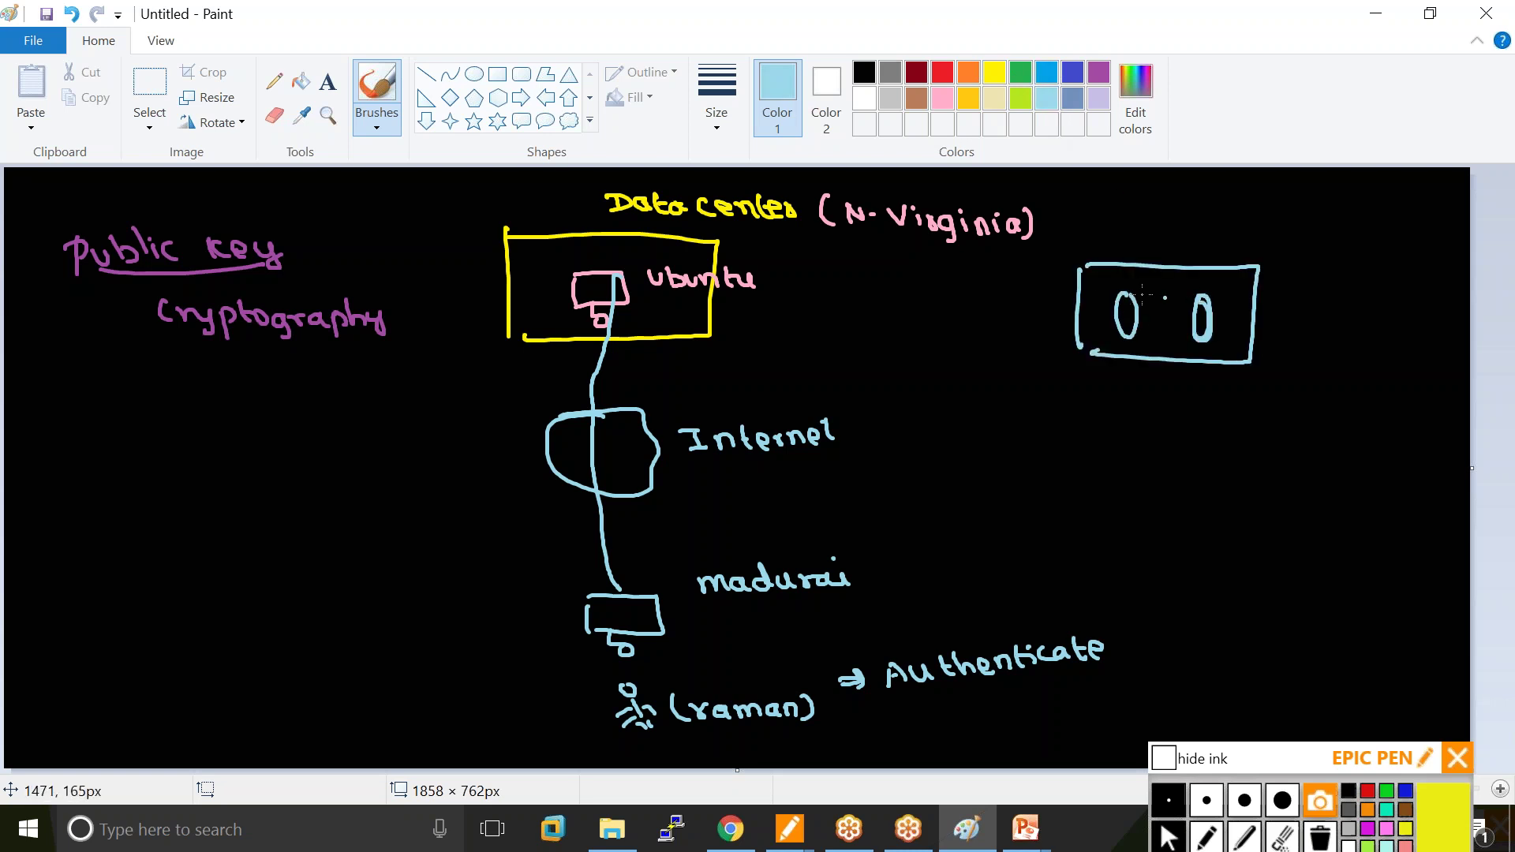
# Draw an orange key labelled (public) and a red key labelled (Private) from the keyholes.
pyautogui.click(969, 72)
pyautogui.moveTo(1113, 309)
pyautogui.mouseDown()
pyautogui.moveTo(1125, 321)
pyautogui.moveTo(1008, 412)
pyautogui.moveTo(1011, 473)
pyautogui.moveTo(1111, 470)
pyautogui.mouseUp()
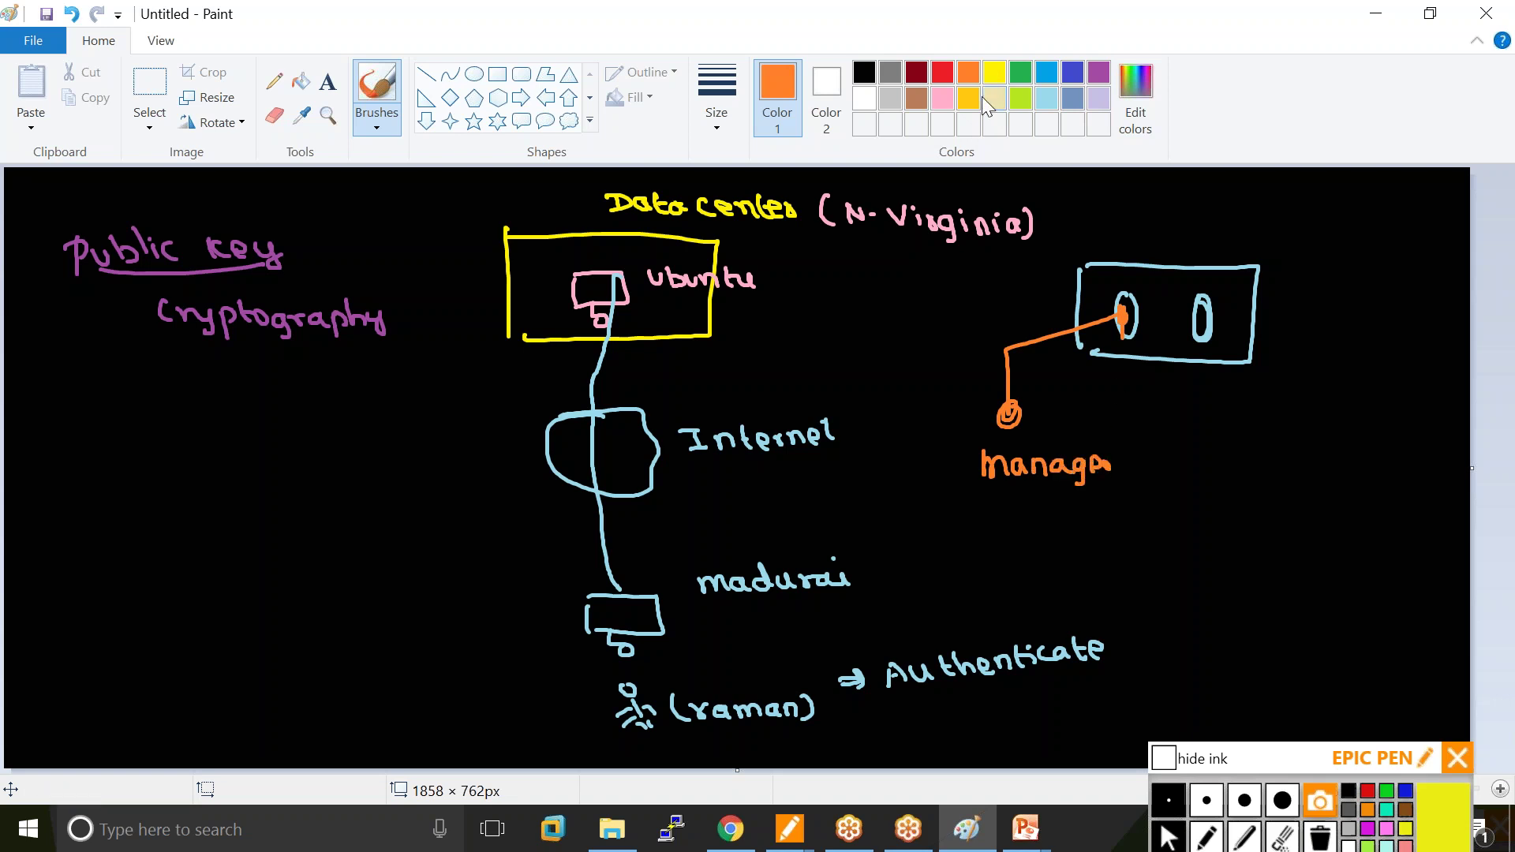
pyautogui.click(942, 72)
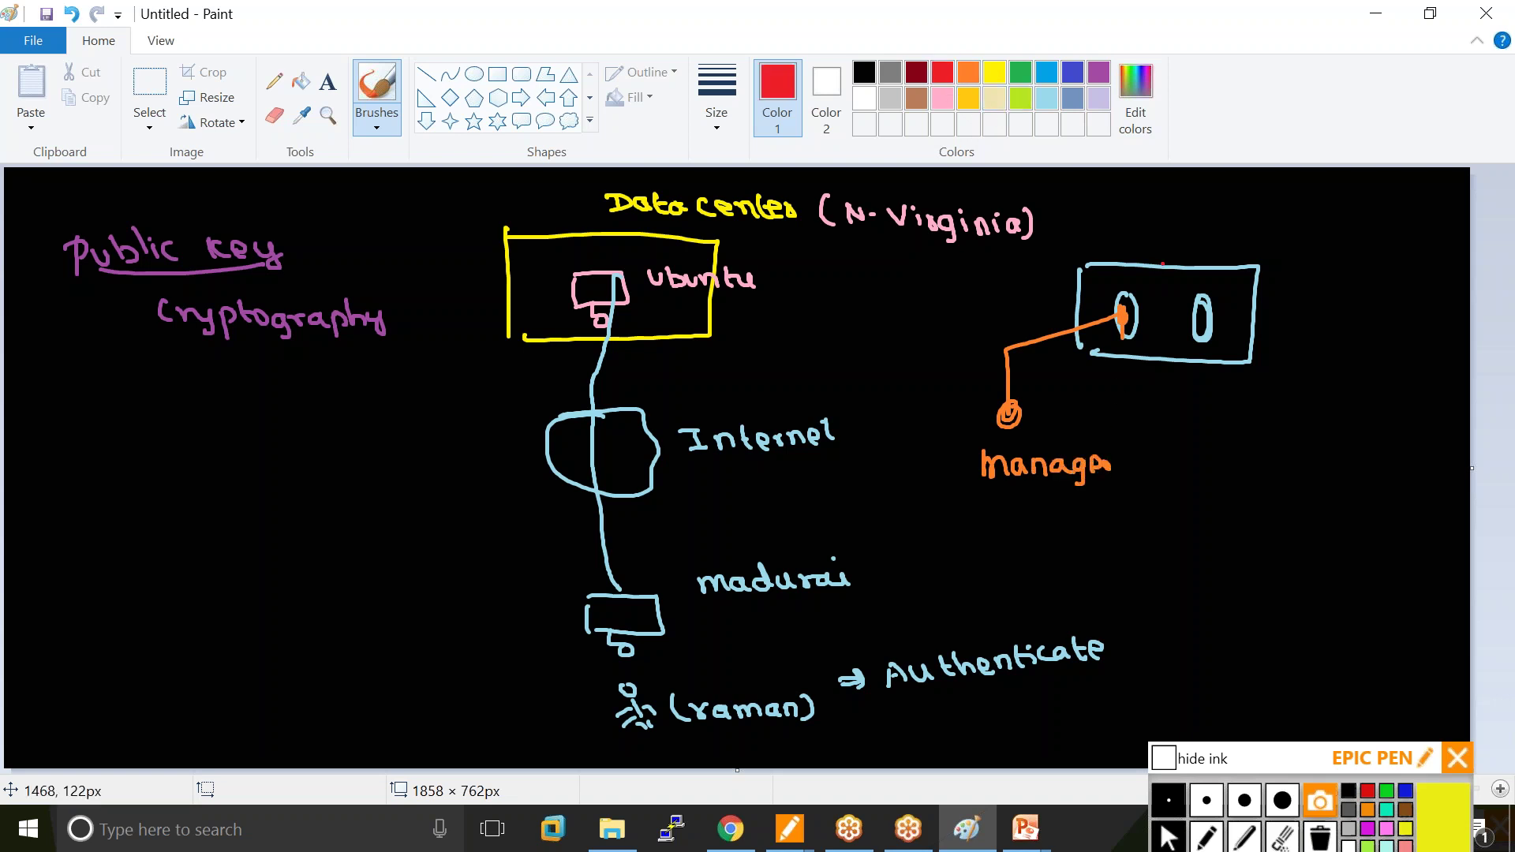
pyautogui.moveTo(1197, 309)
pyautogui.mouseDown()
pyautogui.moveTo(1208, 329)
pyautogui.moveTo(1142, 445)
pyautogui.moveTo(1280, 447)
pyautogui.moveTo(1291, 462)
pyautogui.mouseUp()
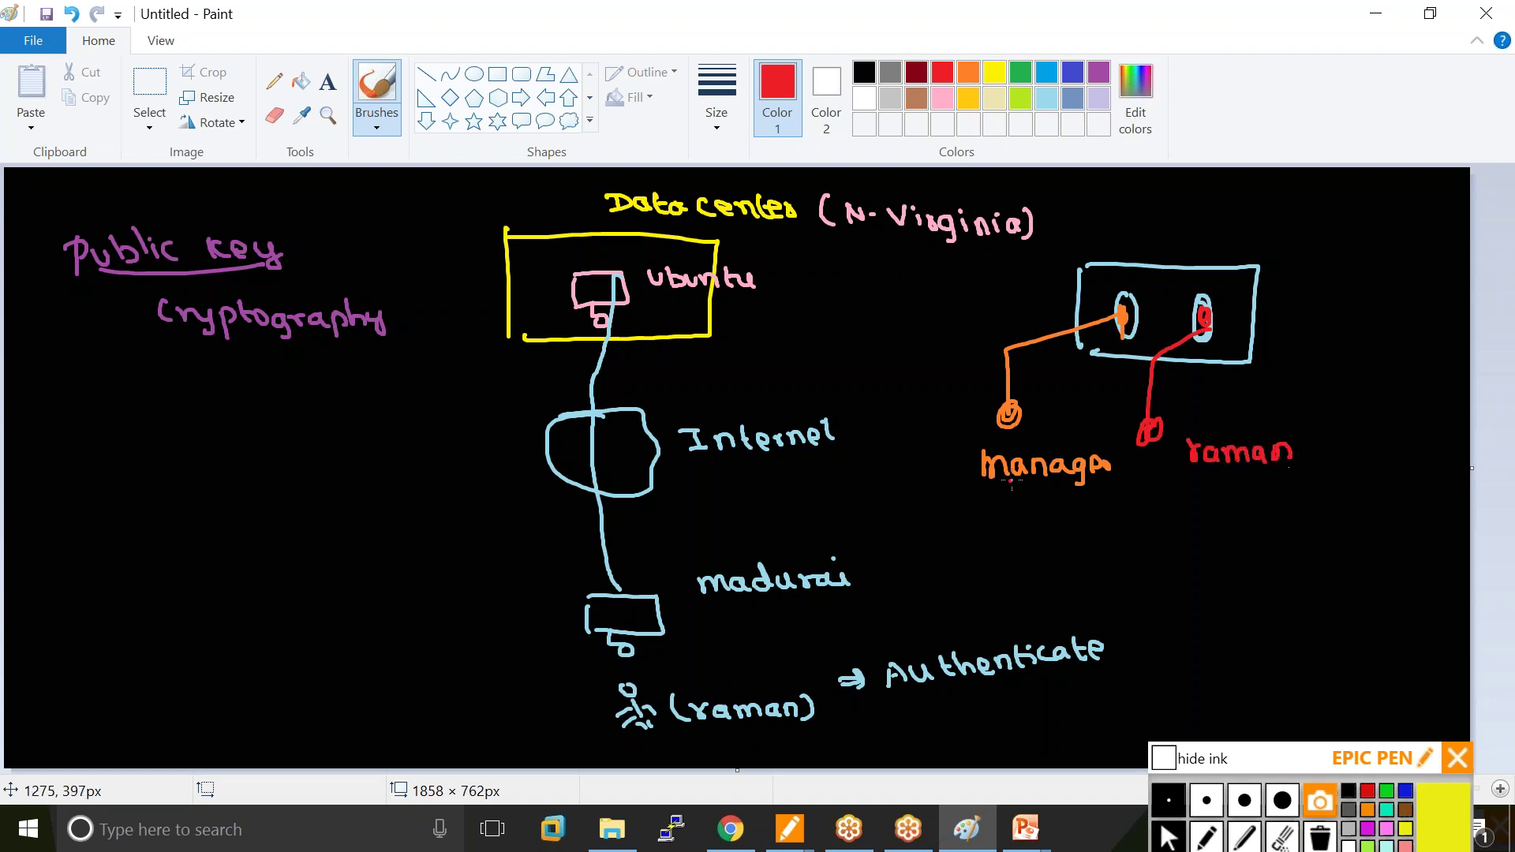
pyautogui.moveTo(1007, 502)
pyautogui.mouseDown()
pyautogui.moveTo(1004, 524)
pyautogui.moveTo(1039, 494)
pyautogui.moveTo(1093, 514)
pyautogui.mouseUp()
pyautogui.moveTo(1105, 488); pyautogui.dragTo(1108, 521)
pyautogui.moveTo(996, 494); pyautogui.dragTo(992, 527)
pyautogui.moveTo(1237, 490)
pyautogui.mouseDown()
pyautogui.moveTo(1229, 517)
pyautogui.moveTo(1367, 498)
pyautogui.mouseUp()
pyautogui.moveTo(1363, 470); pyautogui.dragTo(1373, 507)
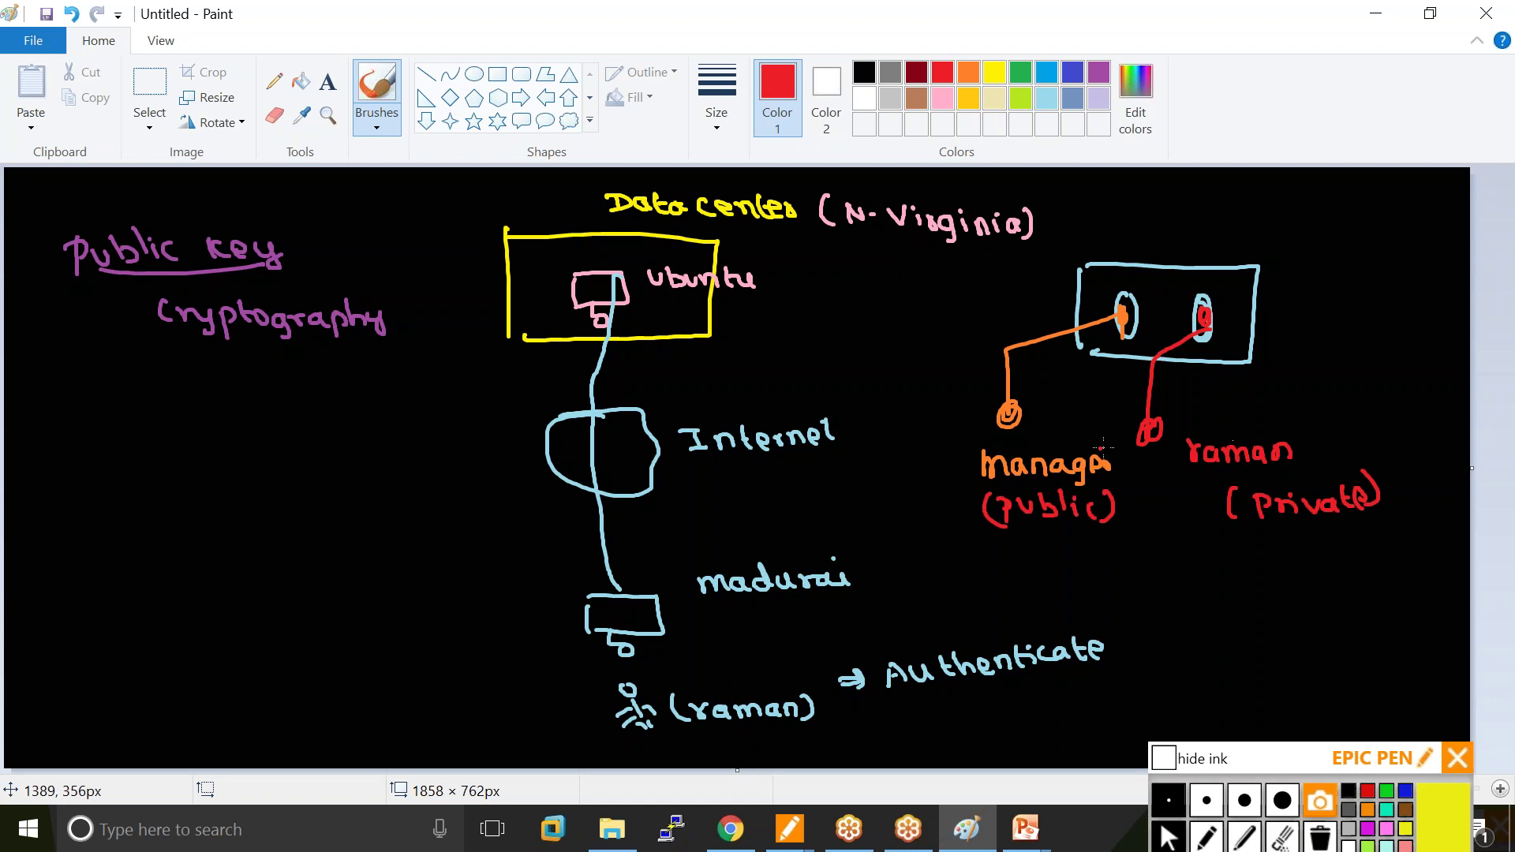
pyautogui.moveTo(1140, 433); pyautogui.dragTo(1144, 439)
# Label the box Locker, add braced Open/close notes, and link public and Private with a double arrow.
pyautogui.moveTo(1131, 212)
pyautogui.mouseDown()
pyautogui.moveTo(1142, 236)
pyautogui.moveTo(1151, 223)
pyautogui.mouseUp()
pyautogui.moveTo(1177, 217); pyautogui.dragTo(1185, 239)
pyautogui.moveTo(1200, 219); pyautogui.dragTo(1223, 238)
pyautogui.moveTo(1231, 211); pyautogui.dragTo(1234, 229)
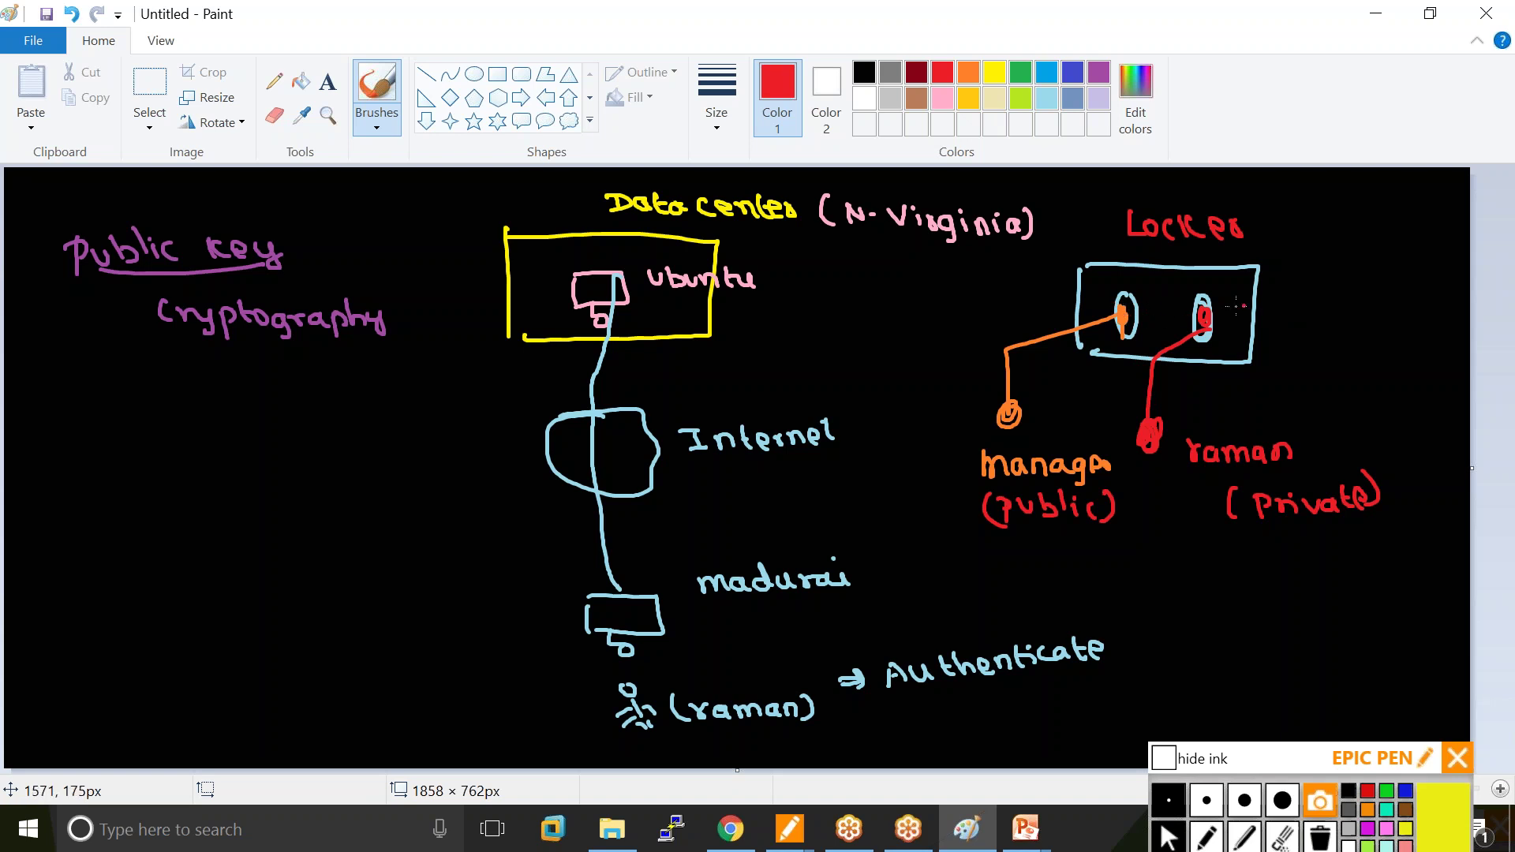
pyautogui.moveTo(1323, 286); pyautogui.dragTo(1395, 296)
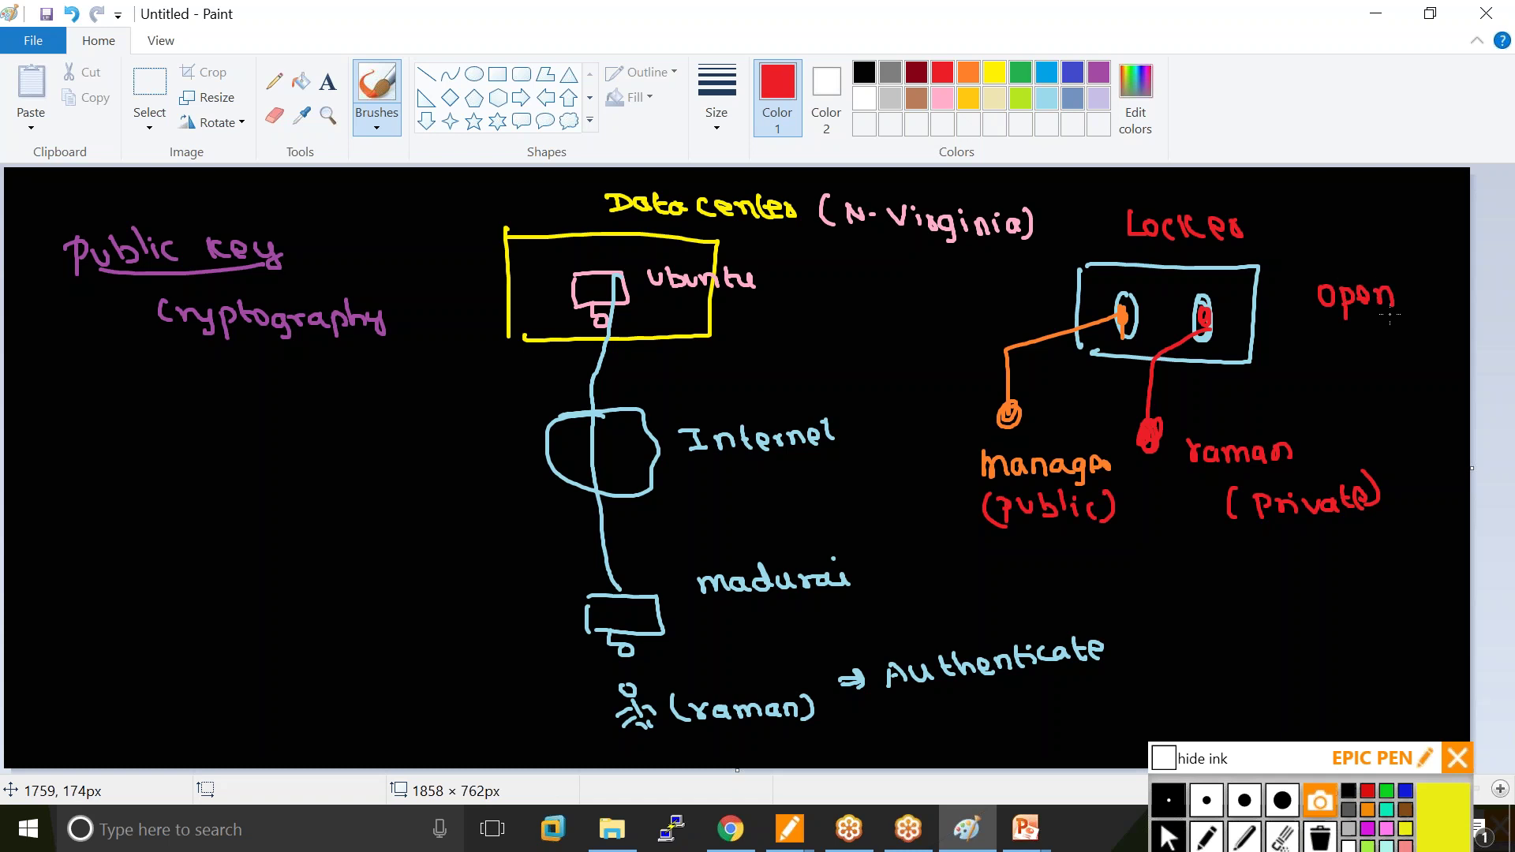
pyautogui.moveTo(1340, 339); pyautogui.dragTo(1336, 360)
pyautogui.moveTo(1347, 335)
pyautogui.mouseDown()
pyautogui.moveTo(1348, 360)
pyautogui.moveTo(1395, 358)
pyautogui.mouseUp()
pyautogui.moveTo(1408, 284); pyautogui.dragTo(1402, 359)
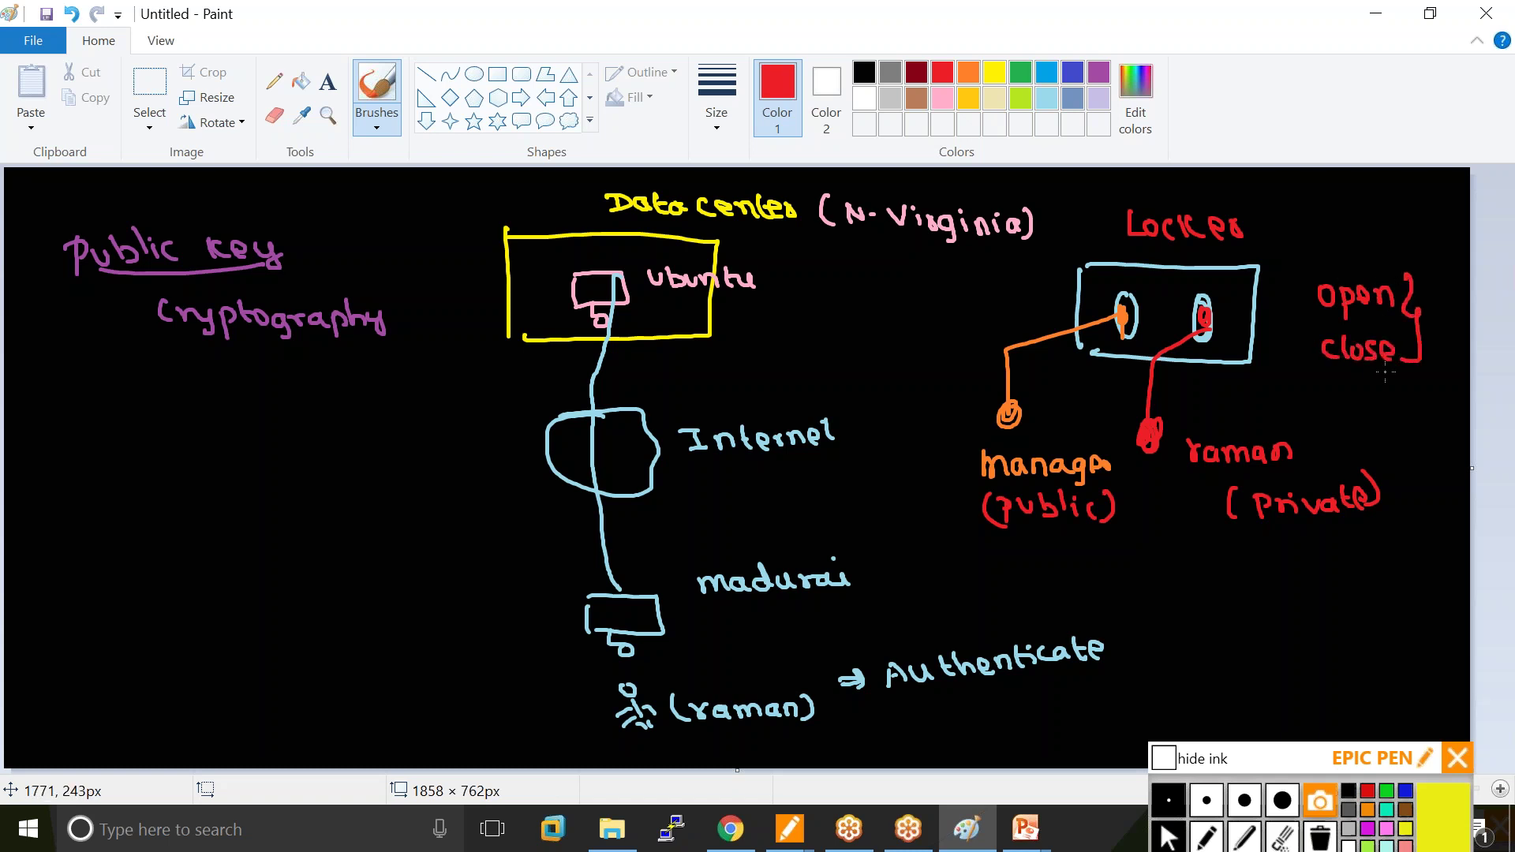
pyautogui.moveTo(1116, 550)
pyautogui.mouseDown()
pyautogui.moveTo(1170, 577)
pyautogui.moveTo(1251, 552)
pyautogui.moveTo(1130, 559)
pyautogui.mouseUp()
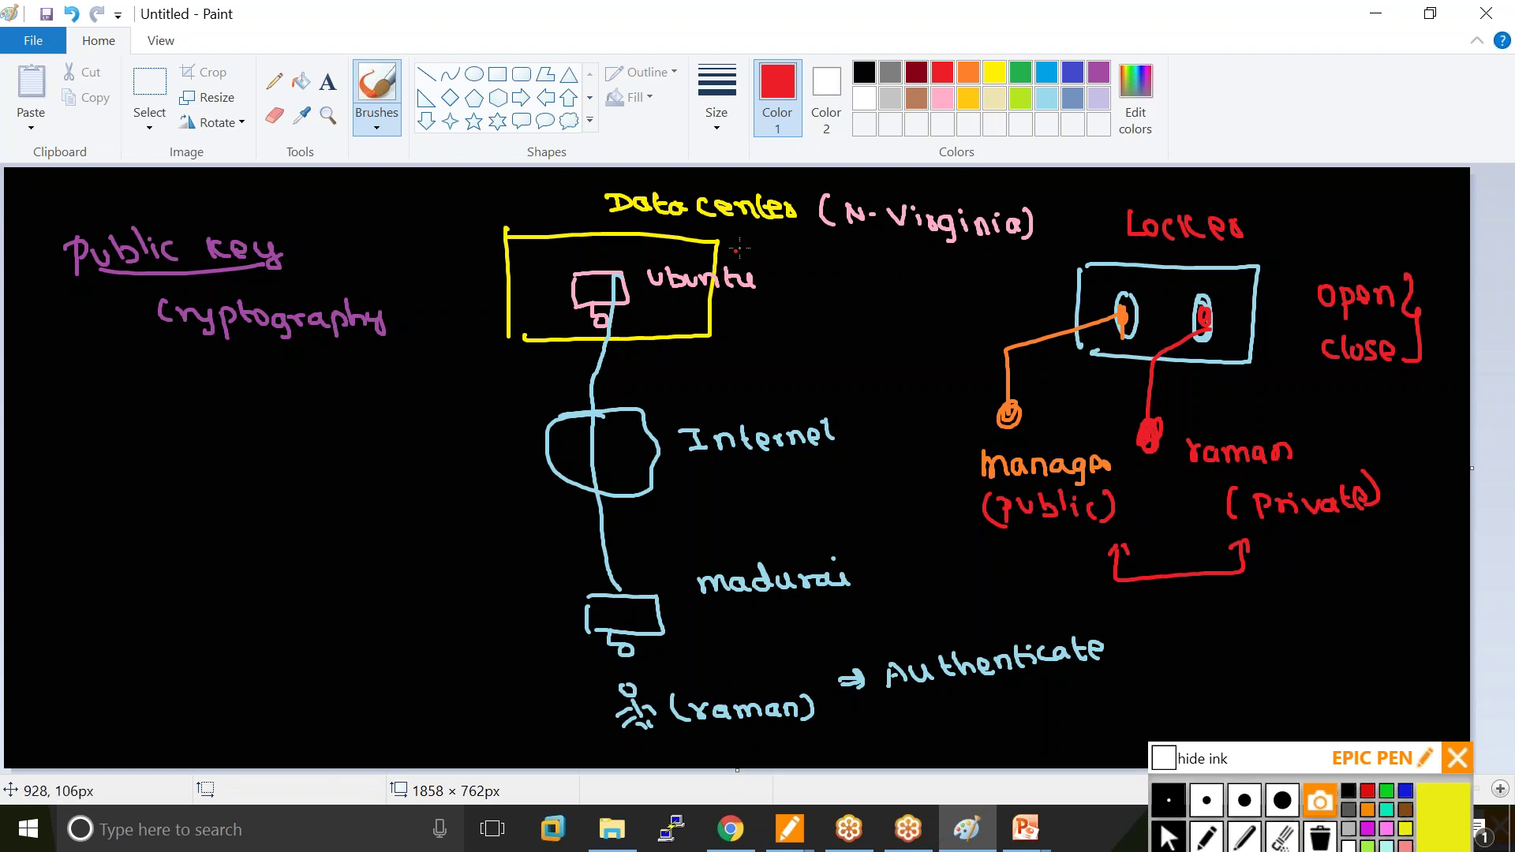
# In brown, write KU and KR by the heading and under the public and private keys.
pyautogui.click(916, 99)
pyautogui.moveTo(336, 202)
pyautogui.mouseDown()
pyautogui.moveTo(368, 225)
pyautogui.moveTo(404, 198)
pyautogui.mouseUp()
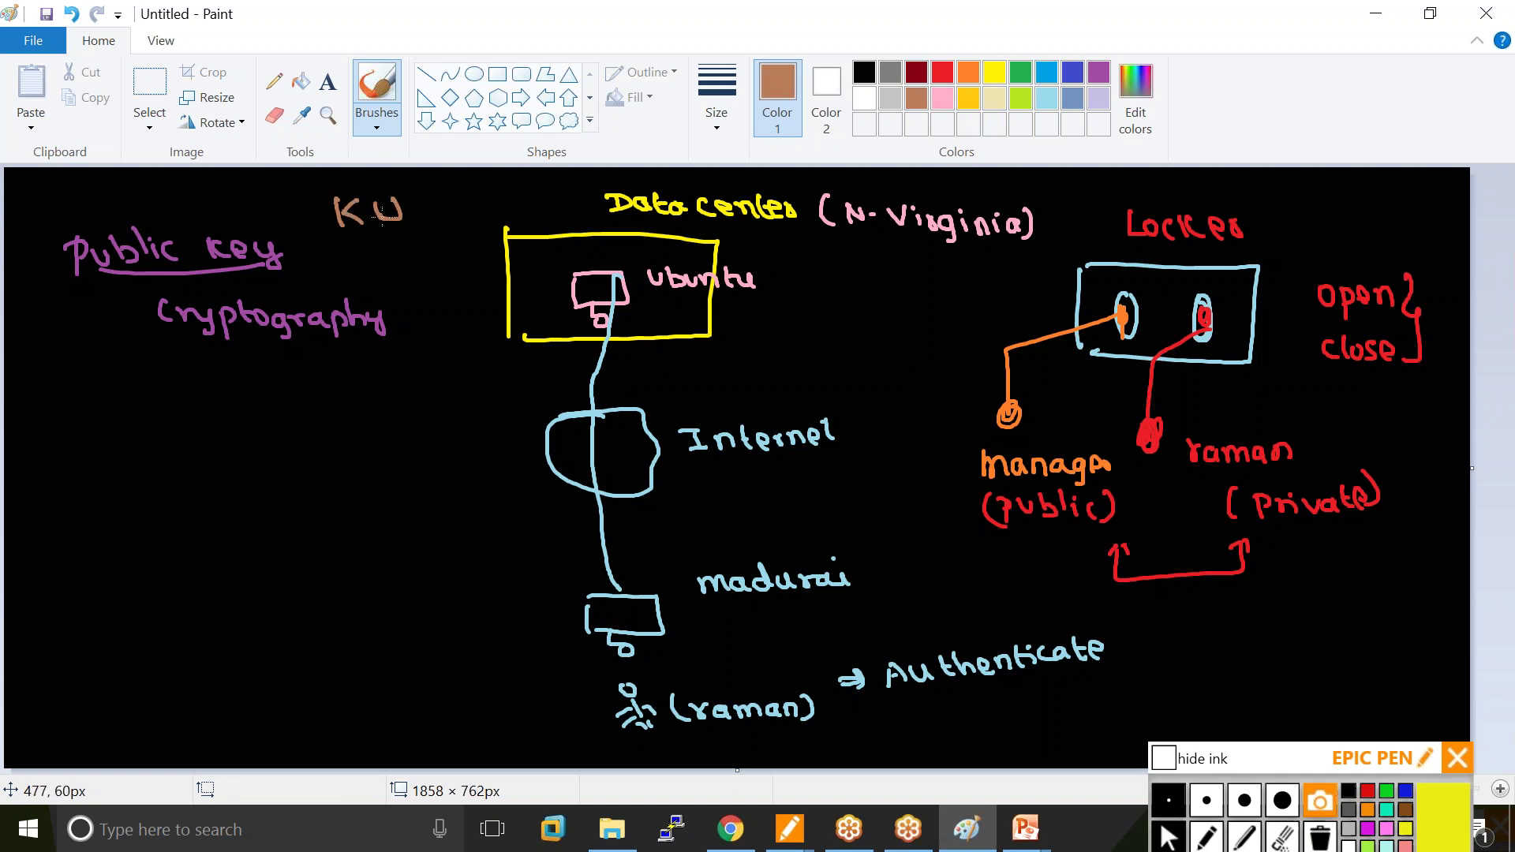
pyautogui.moveTo(351, 253); pyautogui.dragTo(352, 279)
pyautogui.moveTo(367, 256)
pyautogui.mouseDown()
pyautogui.moveTo(386, 280)
pyautogui.moveTo(408, 268)
pyautogui.moveTo(418, 283)
pyautogui.mouseUp()
pyautogui.moveTo(1003, 539); pyautogui.dragTo(1003, 562)
pyautogui.moveTo(1031, 535)
pyautogui.mouseDown()
pyautogui.moveTo(1027, 560)
pyautogui.moveTo(1055, 543)
pyautogui.mouseUp()
pyautogui.moveTo(1310, 536)
pyautogui.mouseDown()
pyautogui.moveTo(1309, 559)
pyautogui.moveTo(1364, 565)
pyautogui.mouseUp()
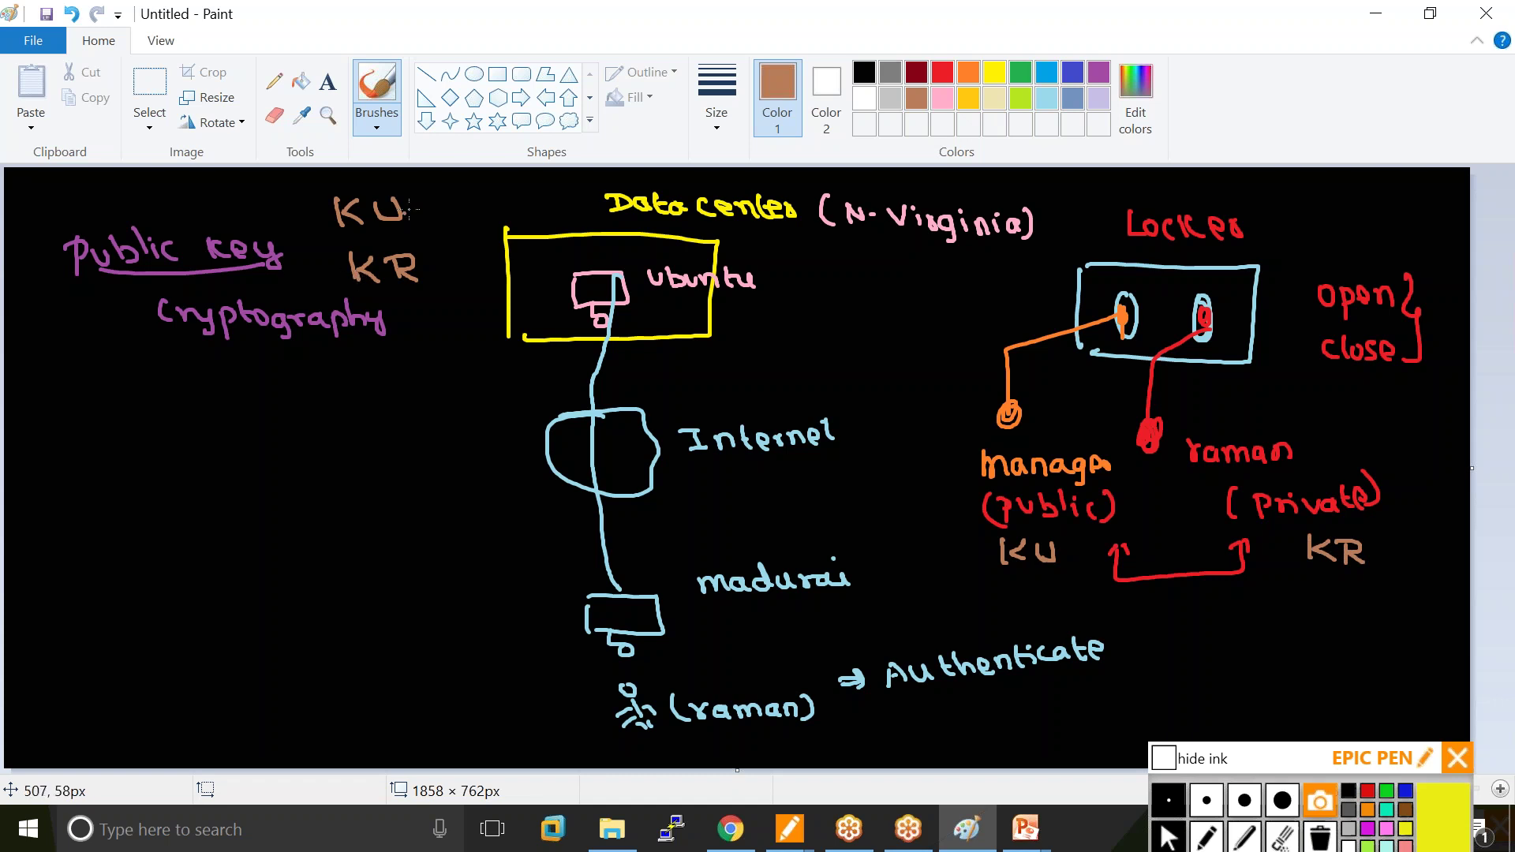
# Draw arrows from KU to the ubuntu server and from the user, and add circled KR labels.
pyautogui.moveTo(416, 206)
pyautogui.mouseDown()
pyautogui.moveTo(467, 208)
pyautogui.moveTo(483, 231)
pyautogui.moveTo(355, 258)
pyautogui.moveTo(445, 277)
pyautogui.moveTo(422, 285)
pyautogui.moveTo(404, 678)
pyautogui.moveTo(502, 689)
pyautogui.mouseUp()
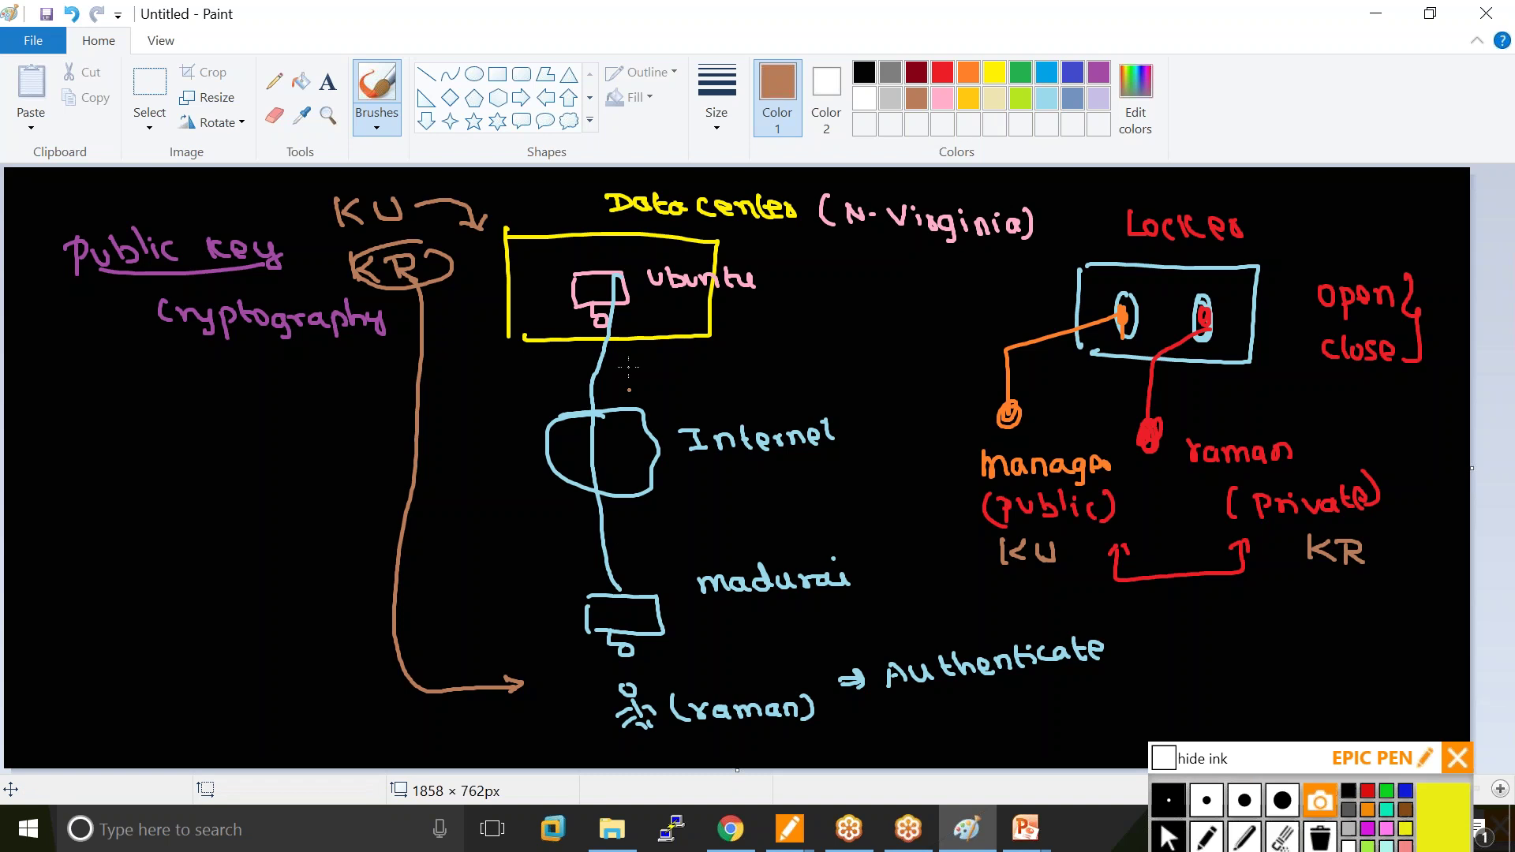
pyautogui.moveTo(629, 312); pyautogui.dragTo(598, 317)
pyautogui.moveTo(614, 679)
pyautogui.mouseDown()
pyautogui.moveTo(581, 671)
pyautogui.moveTo(541, 620)
pyautogui.moveTo(513, 340)
pyautogui.moveTo(541, 305)
pyautogui.moveTo(558, 323)
pyautogui.mouseUp()
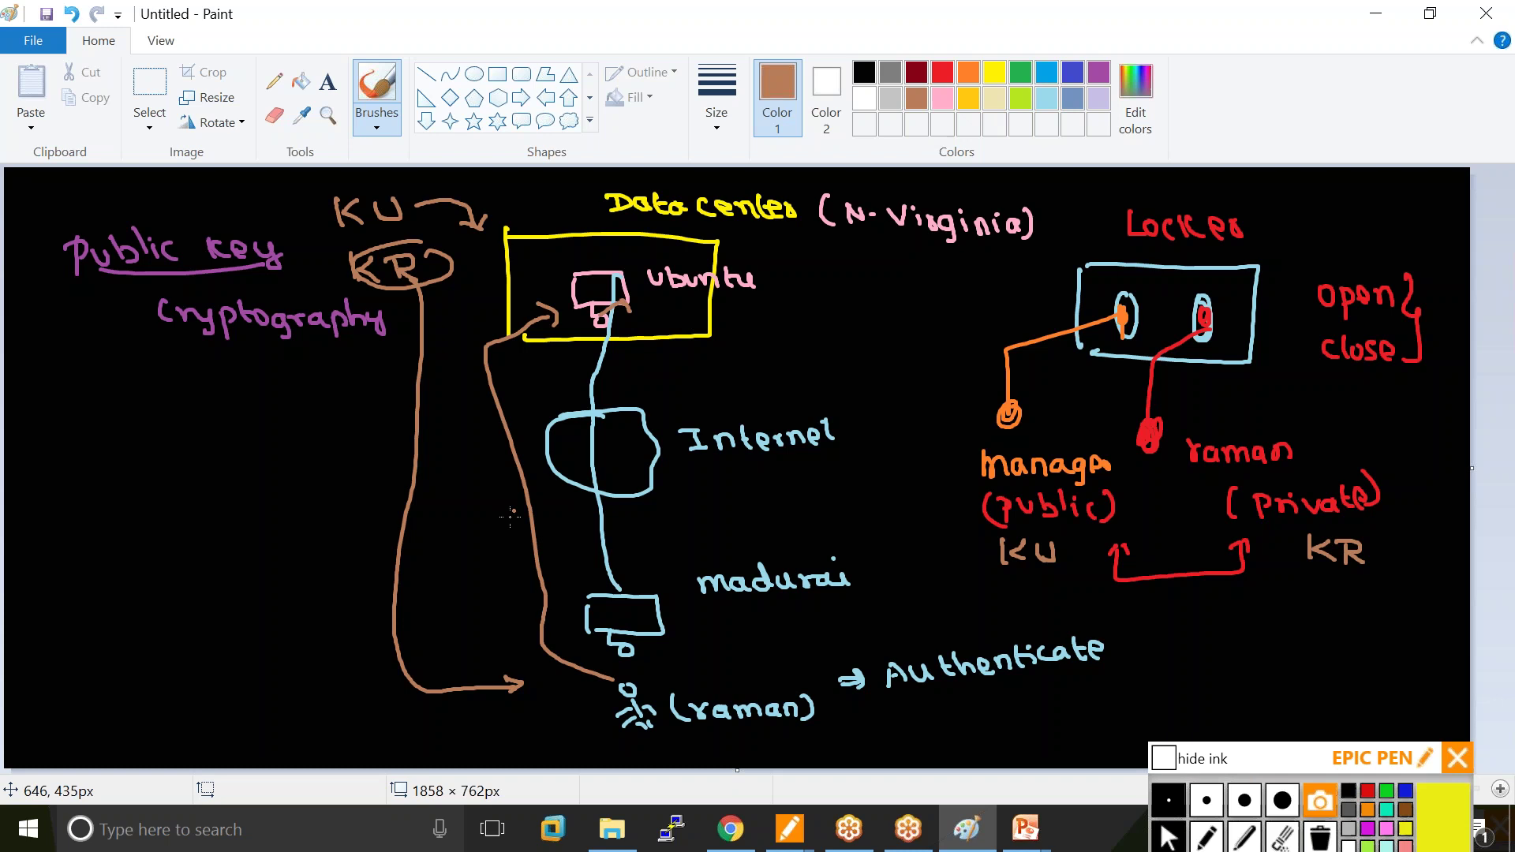
pyautogui.moveTo(483, 565); pyautogui.dragTo(483, 584)
pyautogui.moveTo(502, 563); pyautogui.dragTo(505, 580)
pyautogui.moveTo(512, 566); pyautogui.dragTo(523, 543)
pyautogui.moveTo(524, 268); pyautogui.dragTo(522, 291)
pyautogui.moveTo(539, 270); pyautogui.dragTo(552, 277)
pyautogui.moveTo(555, 262)
pyautogui.mouseDown()
pyautogui.moveTo(562, 284)
pyautogui.moveTo(511, 279)
pyautogui.moveTo(574, 276)
pyautogui.mouseUp()
# Add arrows at the Data center's top, circle KU, and return to the AWS key-pair dialog.
pyautogui.moveTo(481, 202)
pyautogui.mouseDown()
pyautogui.moveTo(506, 197)
pyautogui.moveTo(565, 240)
pyautogui.mouseUp()
pyautogui.moveTo(540, 231); pyautogui.dragTo(557, 238)
pyautogui.moveTo(496, 187)
pyautogui.mouseDown()
pyautogui.moveTo(477, 193)
pyautogui.moveTo(625, 196)
pyautogui.moveTo(508, 199)
pyautogui.mouseUp()
pyautogui.moveTo(386, 196)
pyautogui.mouseDown()
pyautogui.moveTo(379, 227)
pyautogui.moveTo(392, 189)
pyautogui.mouseUp()
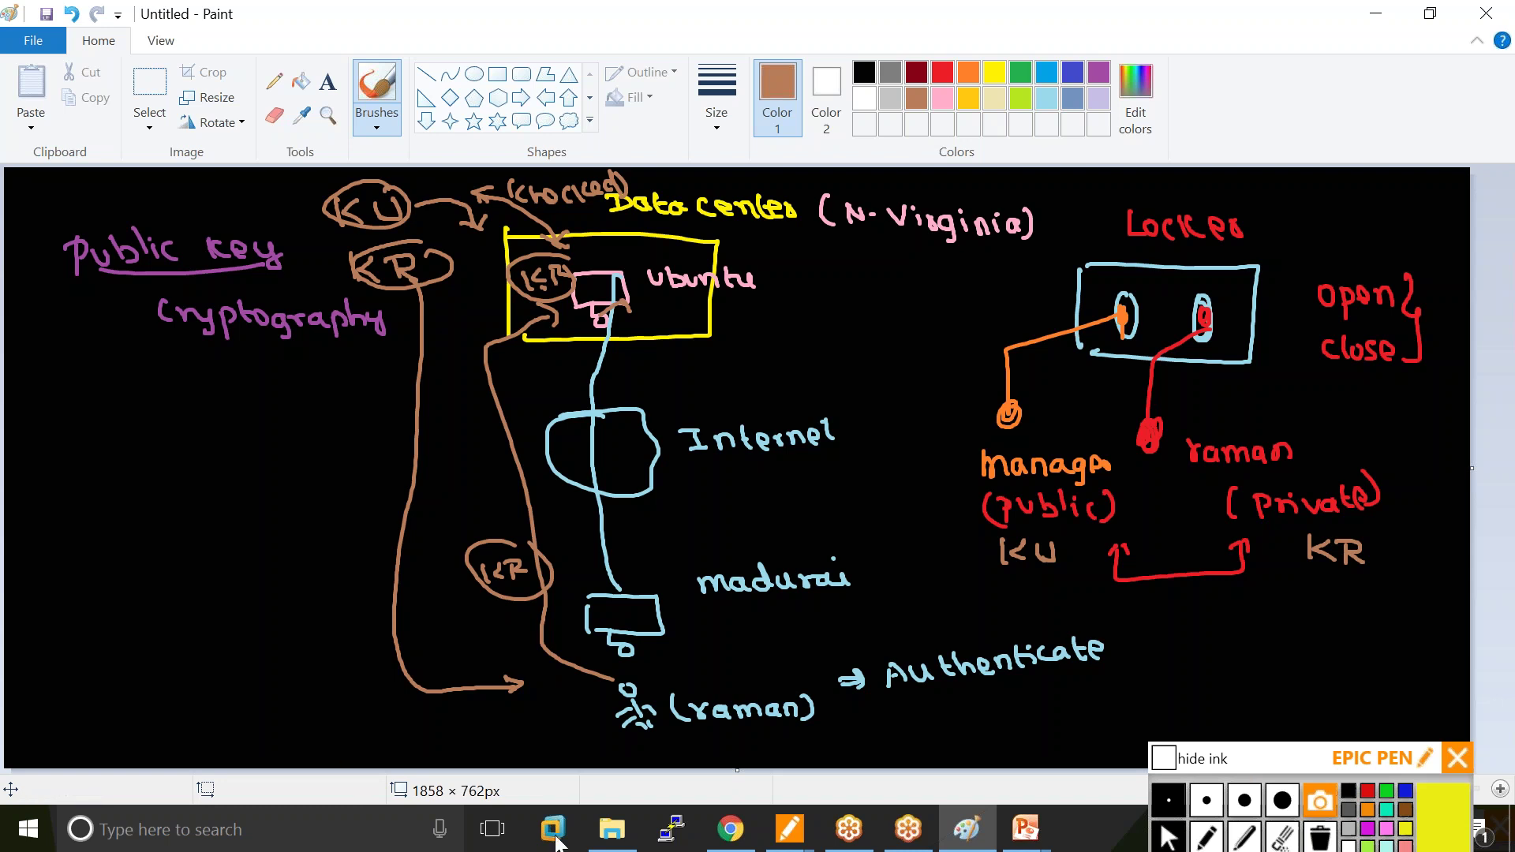
pyautogui.click(728, 831)
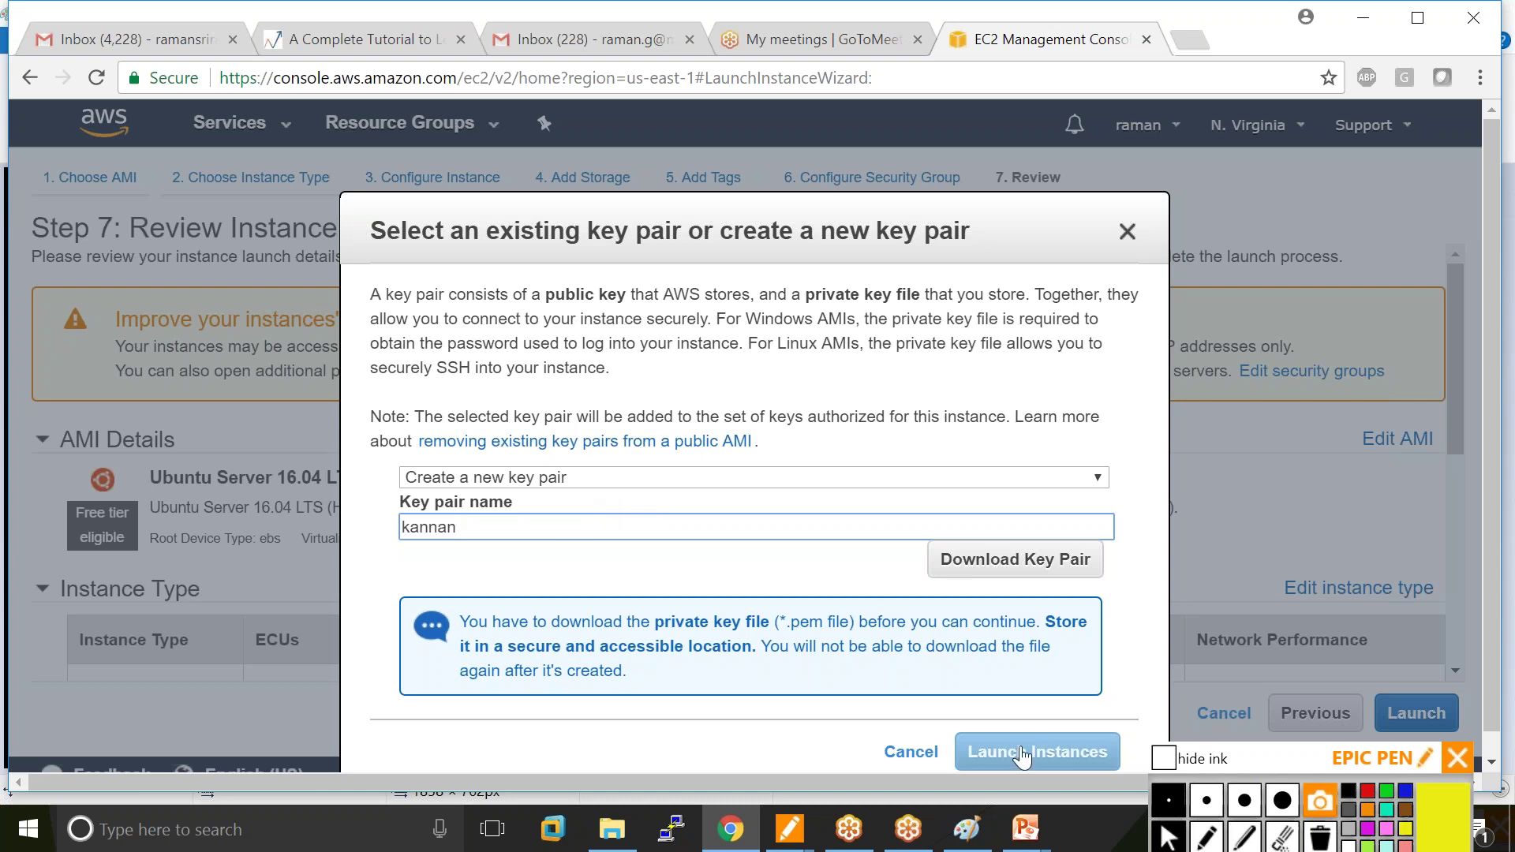
# Download the new key pair's .pem file and save it to the Desktop.
pyautogui.click(1018, 564)
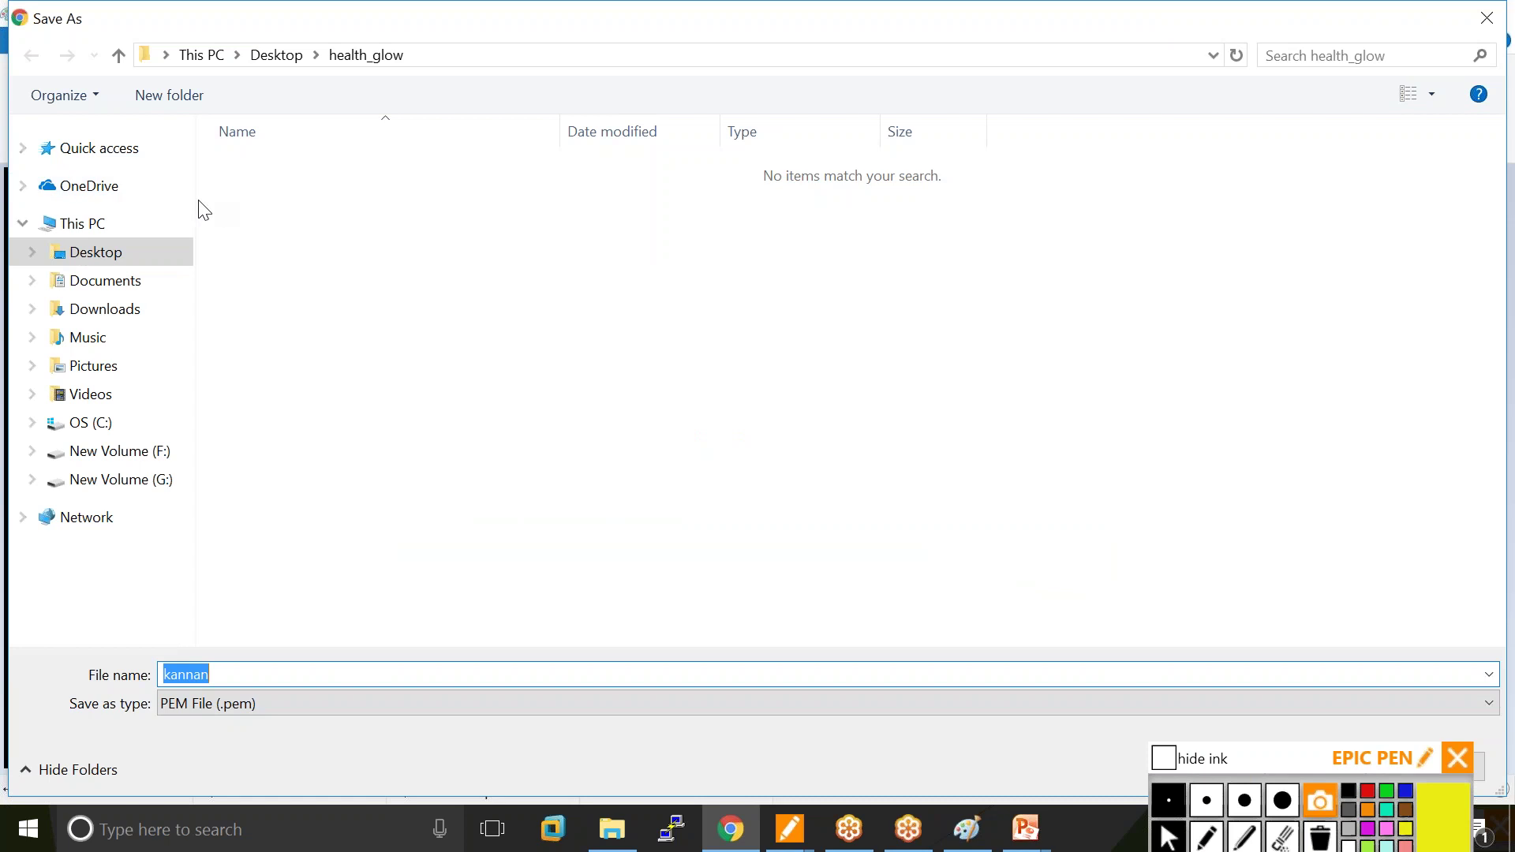
pyautogui.click(110, 253)
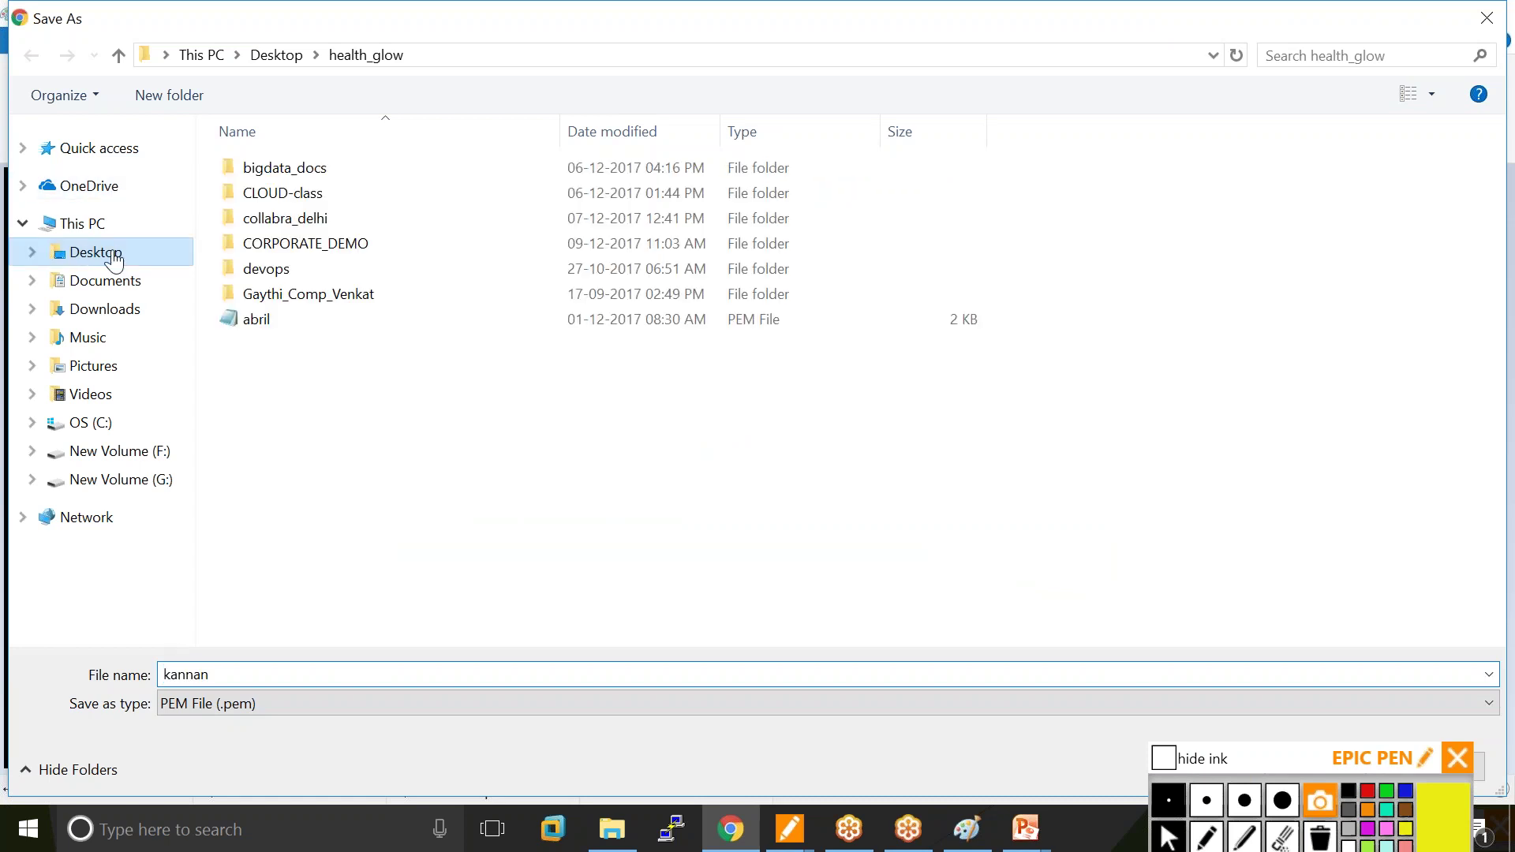
pyautogui.click(1313, 753)
pyautogui.click(1316, 767)
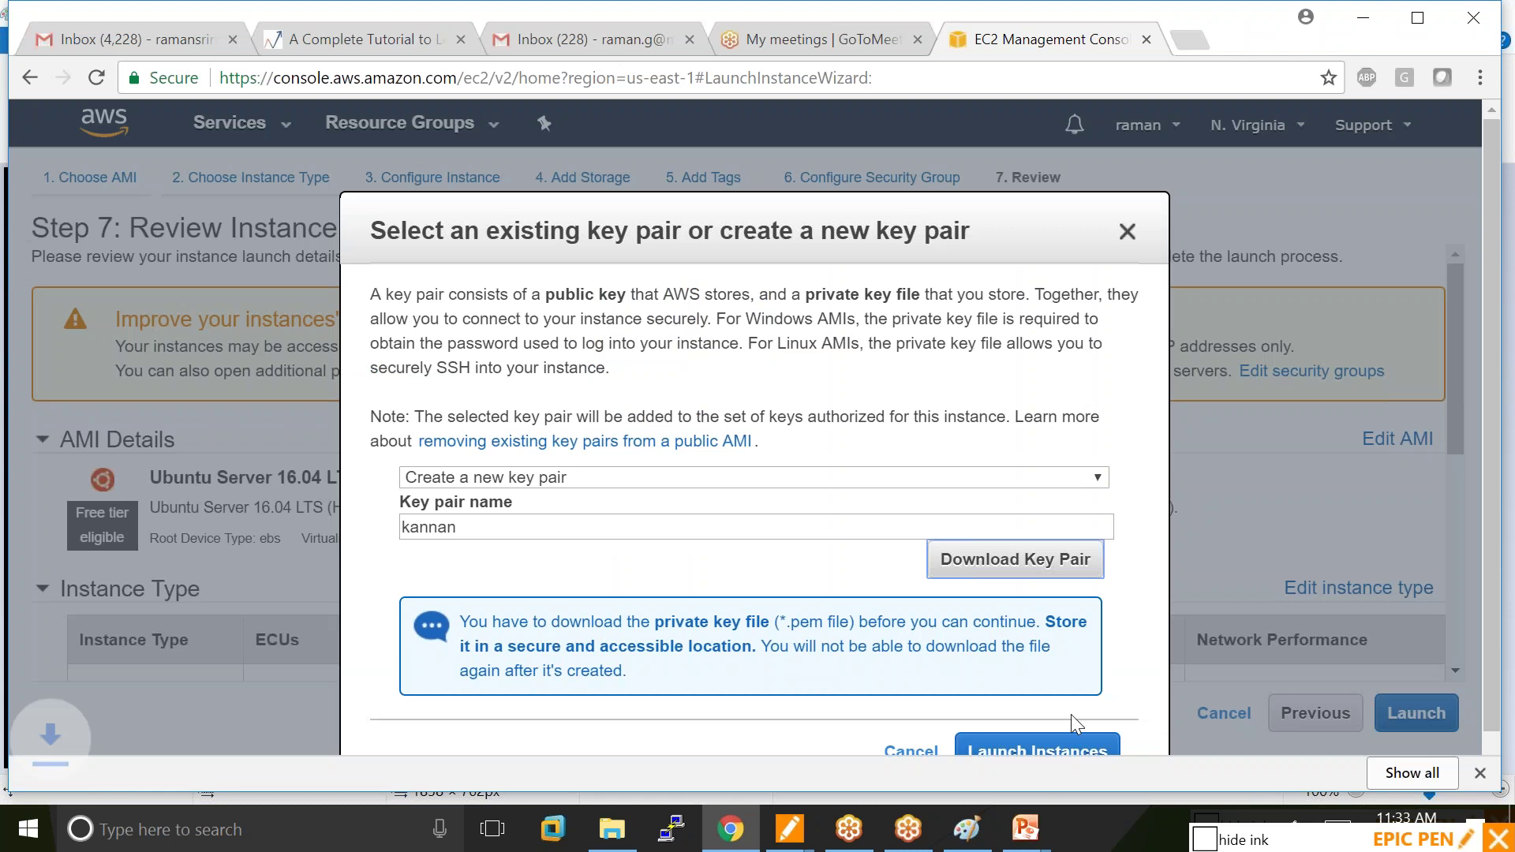
# Launch the instance with the new key pair.
pyautogui.scroll(-1, 1112, 701)
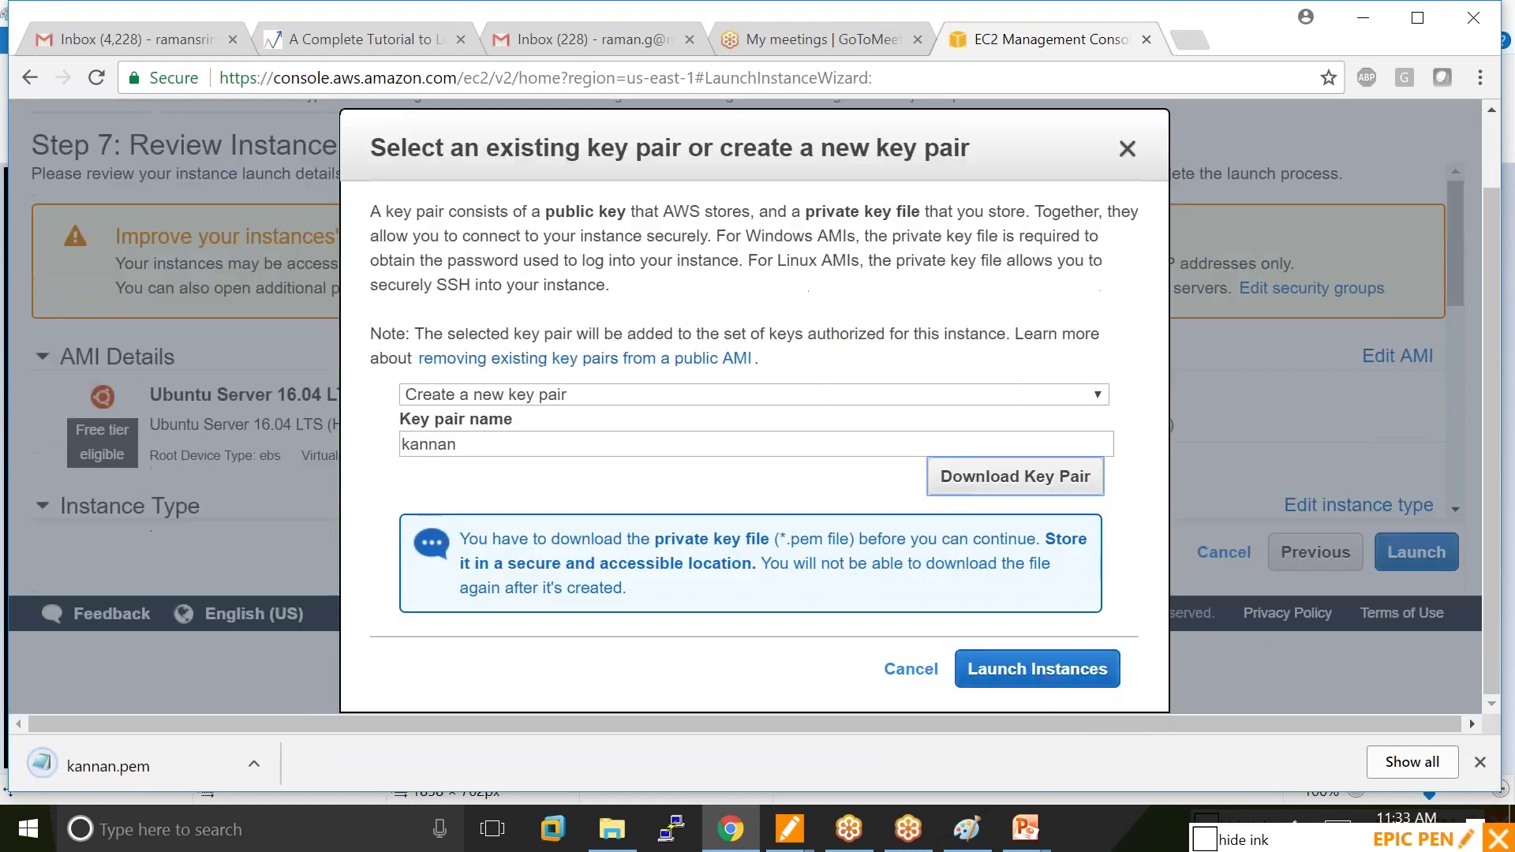
pyautogui.click(1035, 670)
pyautogui.scroll(-1, 1296, 592)
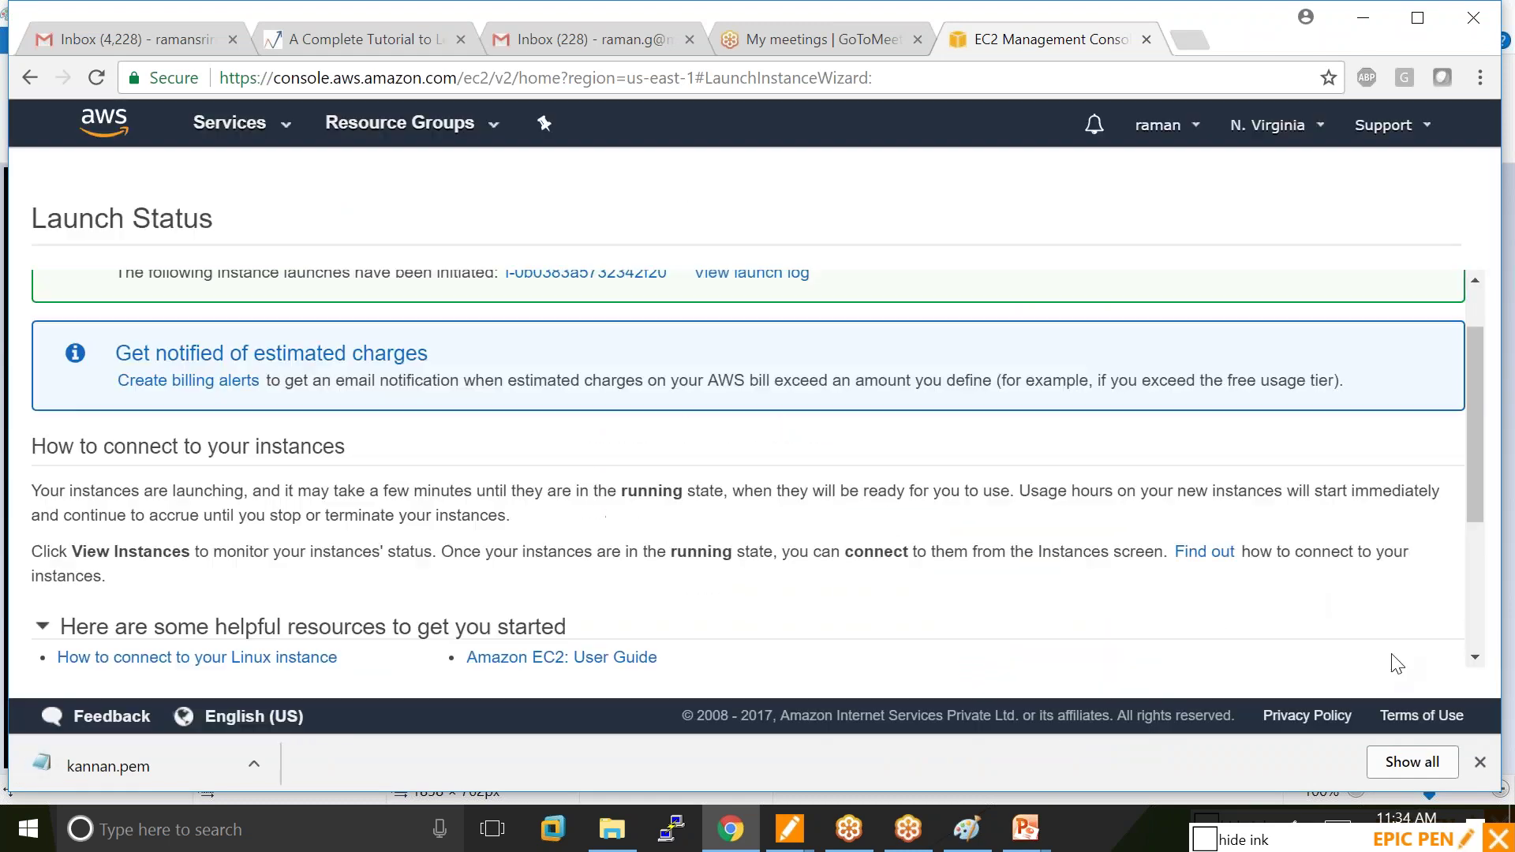
# Open the instances list and scroll across its DNS, IP, key and monitoring columns until running.
pyautogui.scroll(-3, 1390, 671)
pyautogui.click(1387, 650)
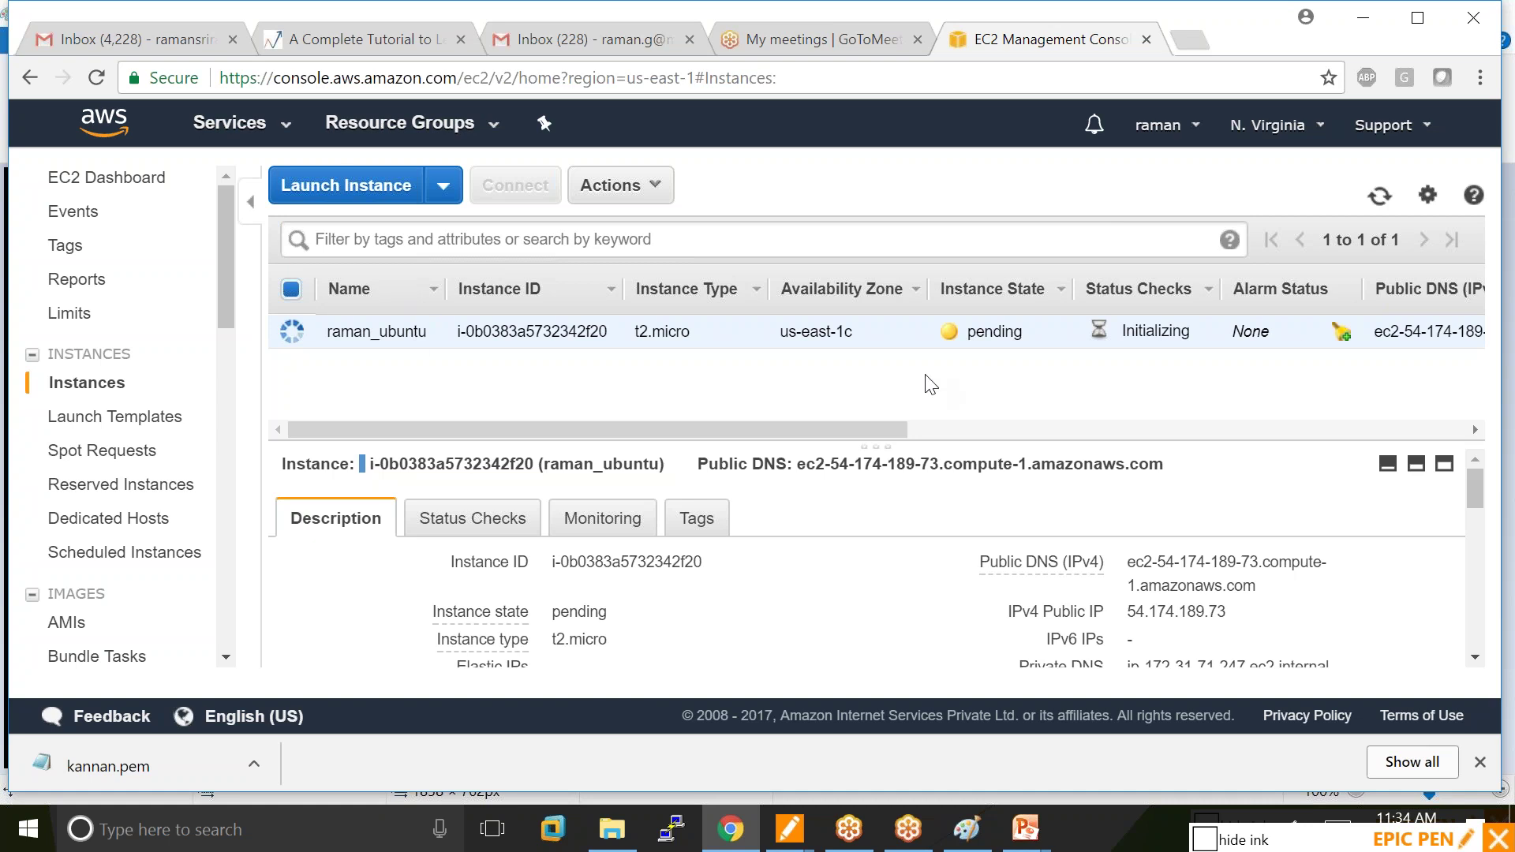
pyautogui.moveTo(517, 640)
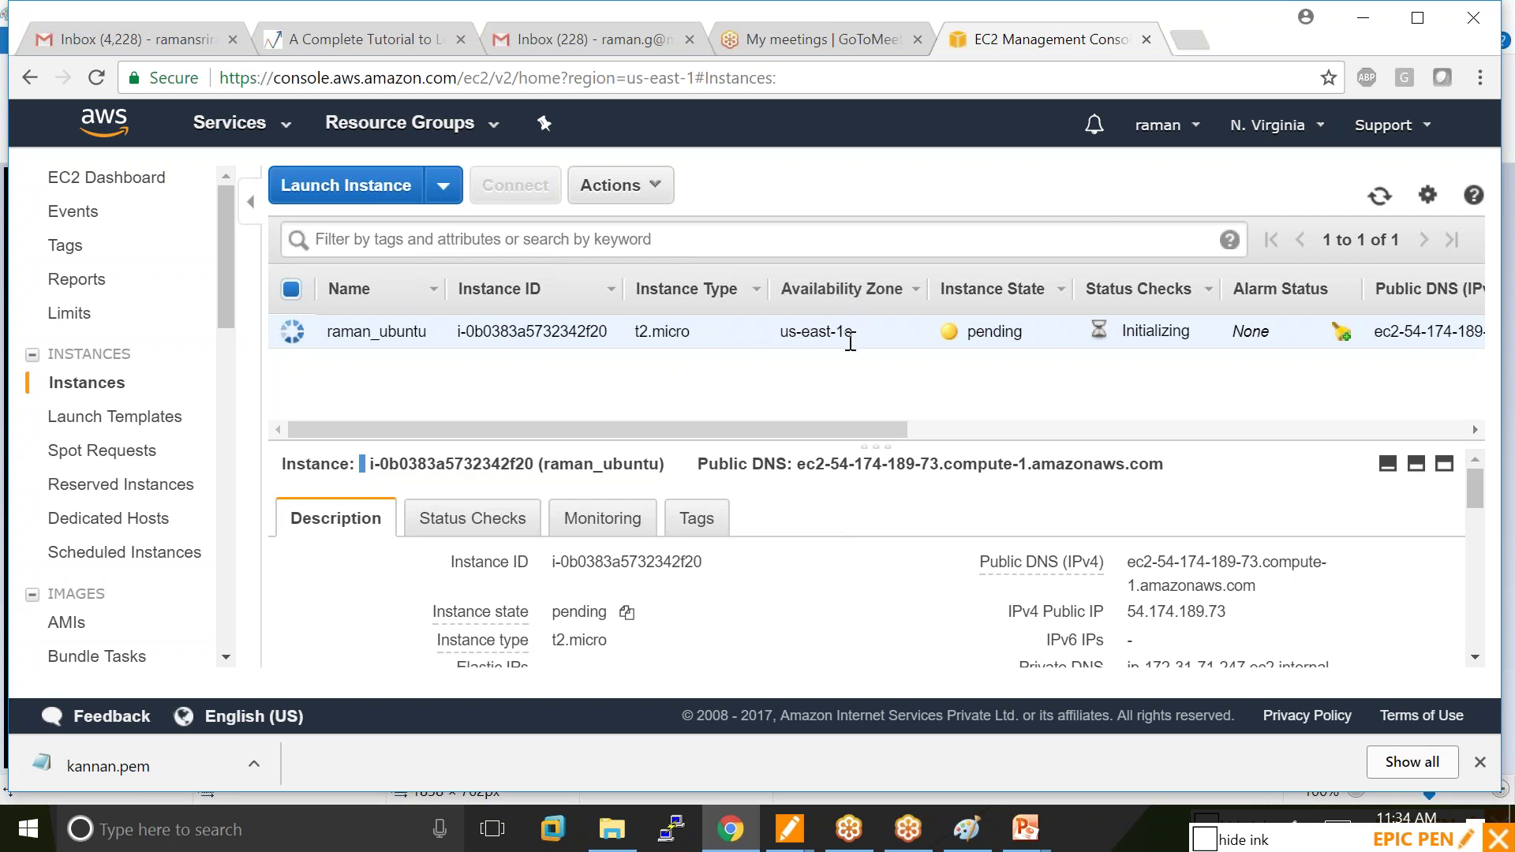
pyautogui.moveTo(868, 428); pyautogui.dragTo(1210, 434)
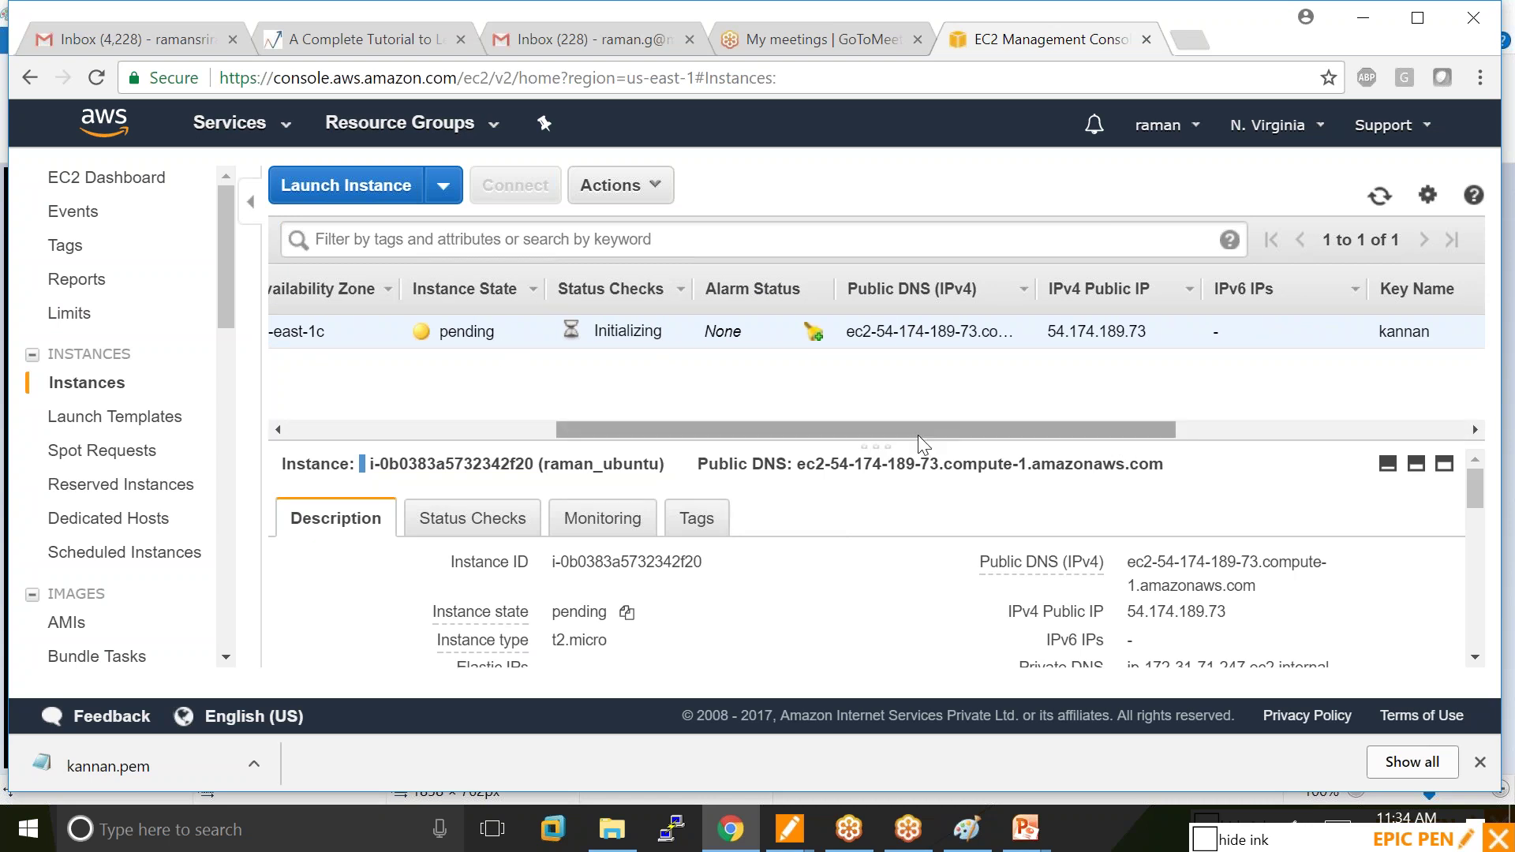
pyautogui.moveTo(917, 434); pyautogui.dragTo(1226, 452)
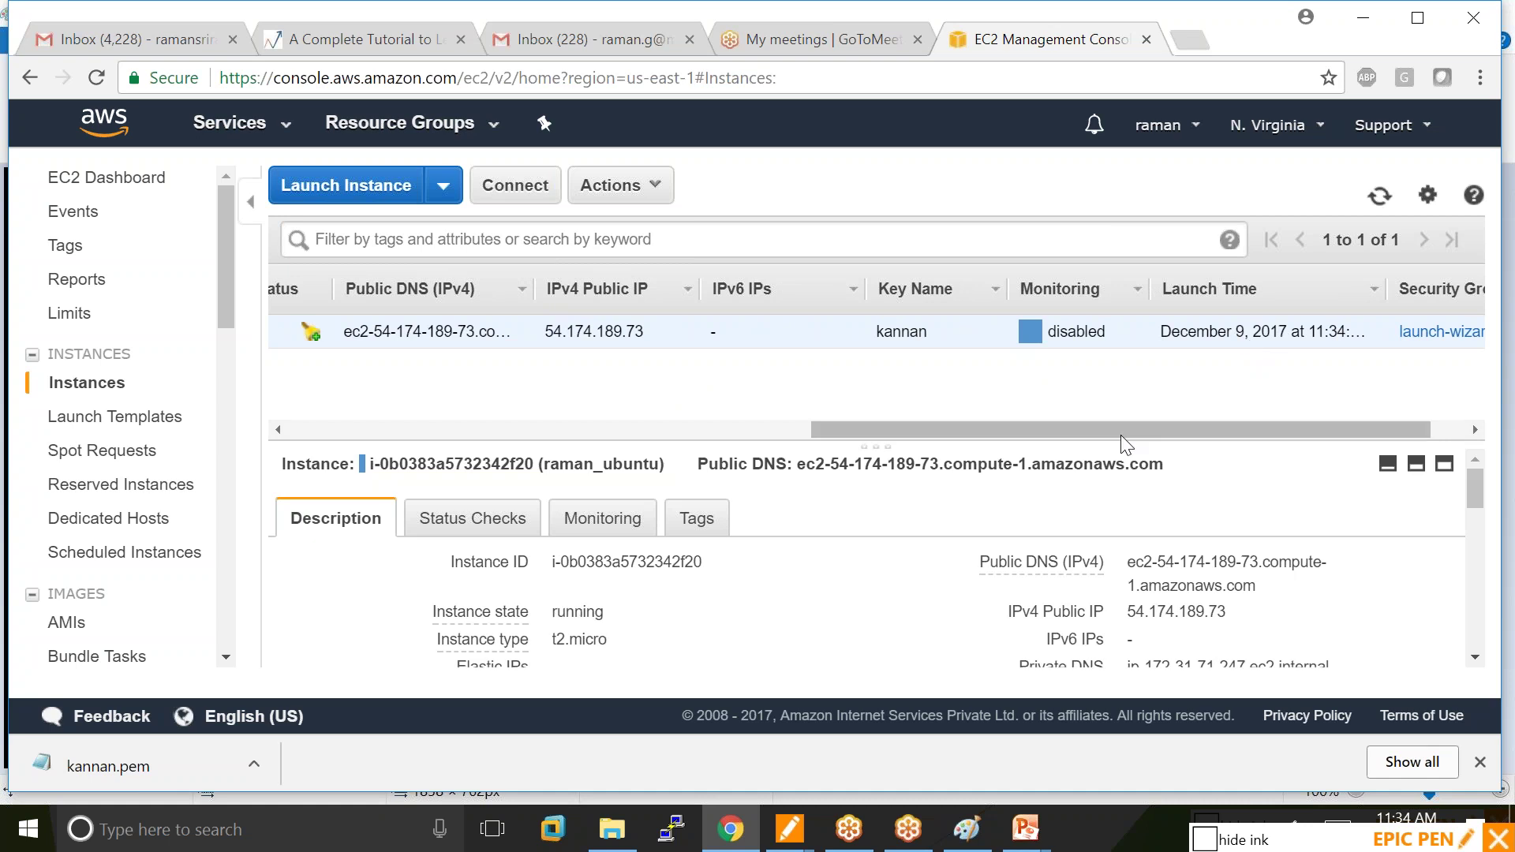
pyautogui.moveTo(1296, 430); pyautogui.dragTo(1028, 432)
pyautogui.moveTo(916, 430); pyautogui.dragTo(371, 513)
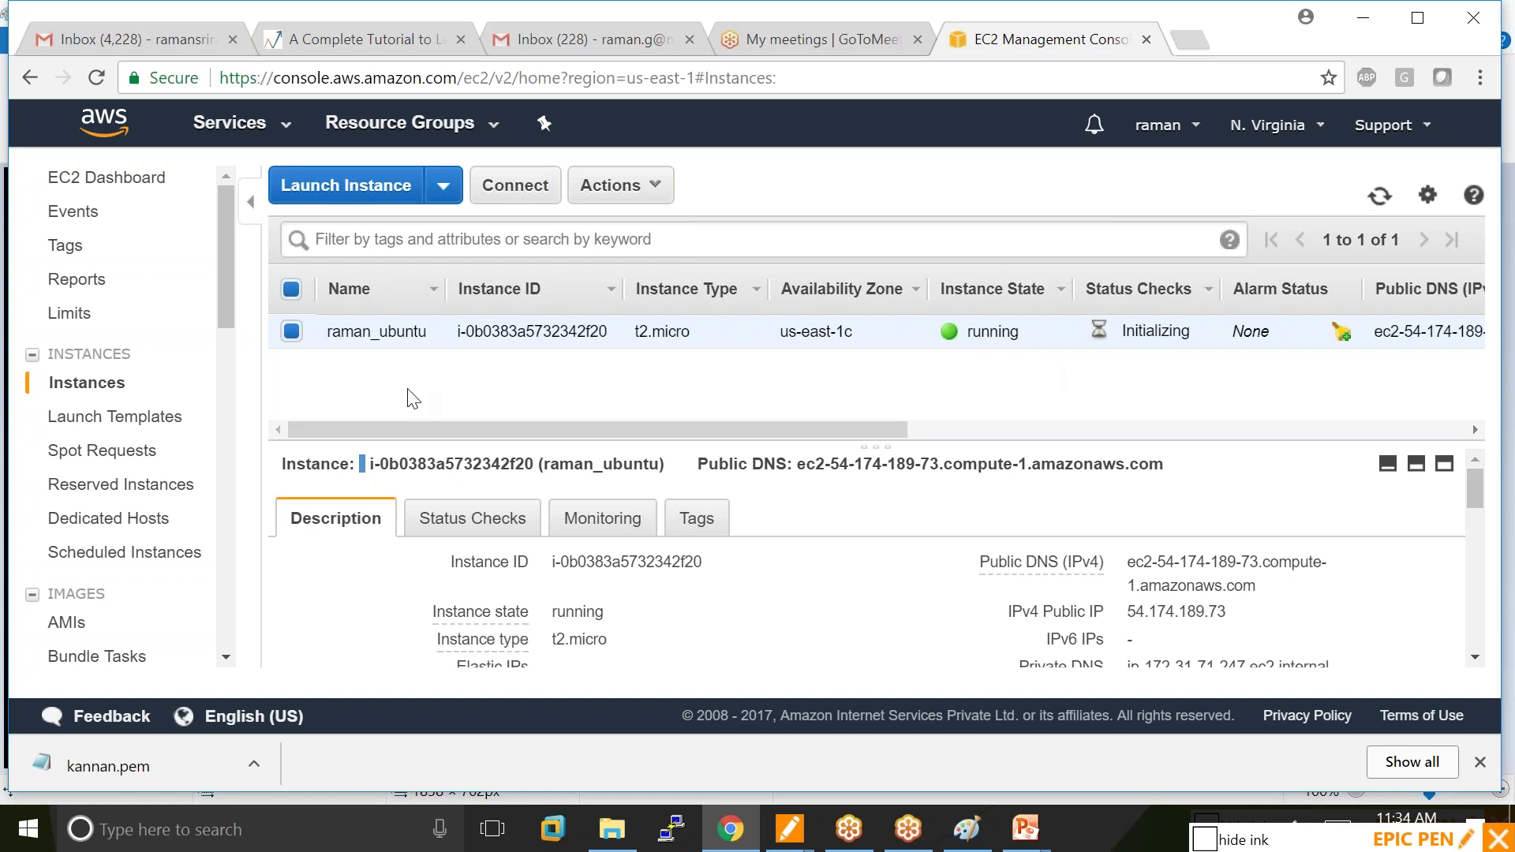
# Check the /dev/sda1 root device details in the instance's Description tab.
pyautogui.scroll(-6, 565, 639)
pyautogui.scroll(-3, 607, 535)
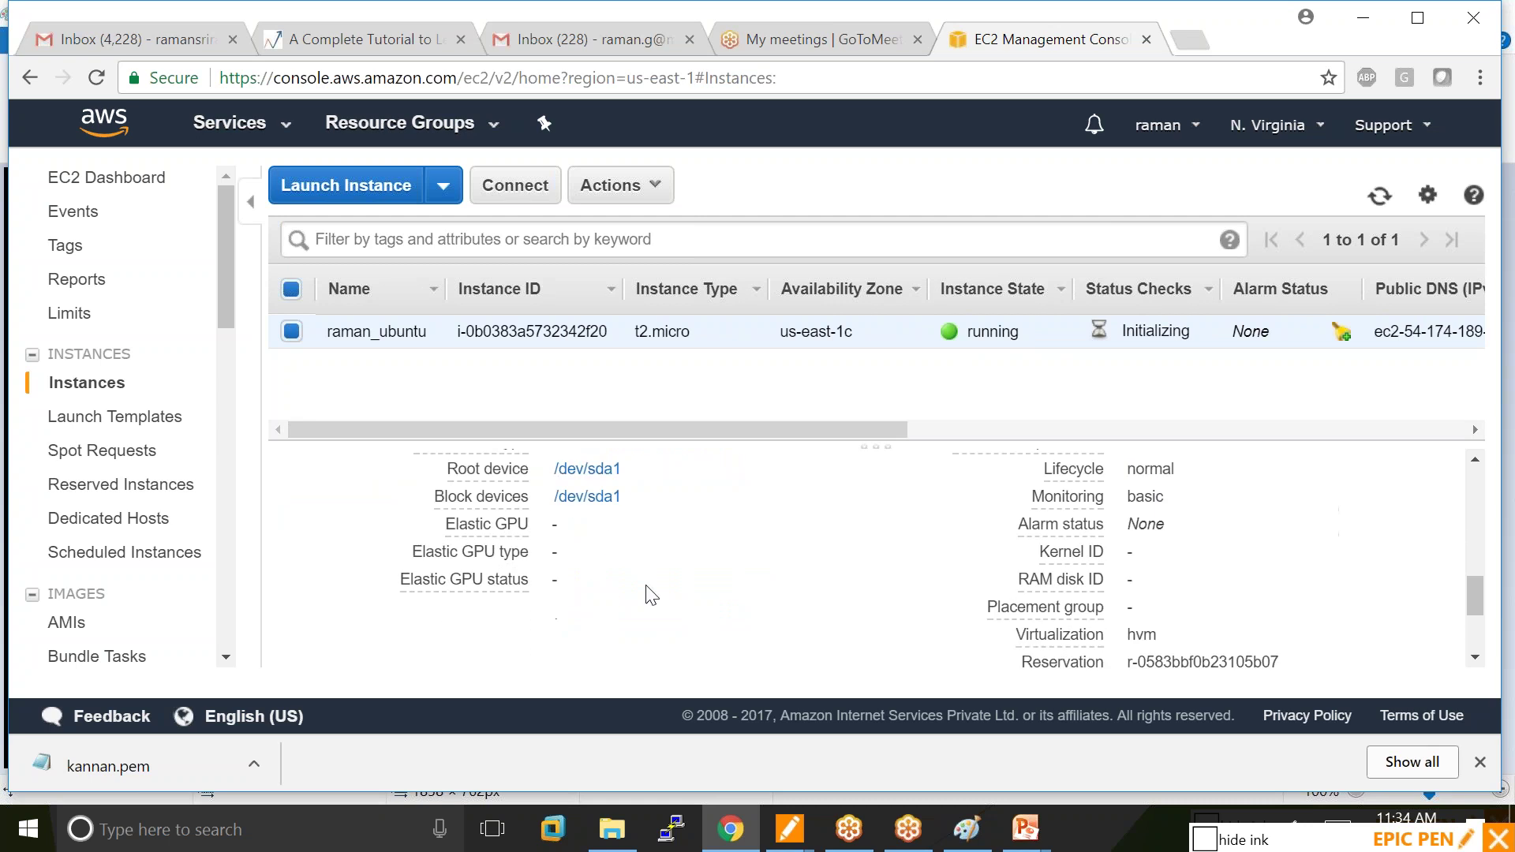
pyautogui.scroll(2, 604, 537)
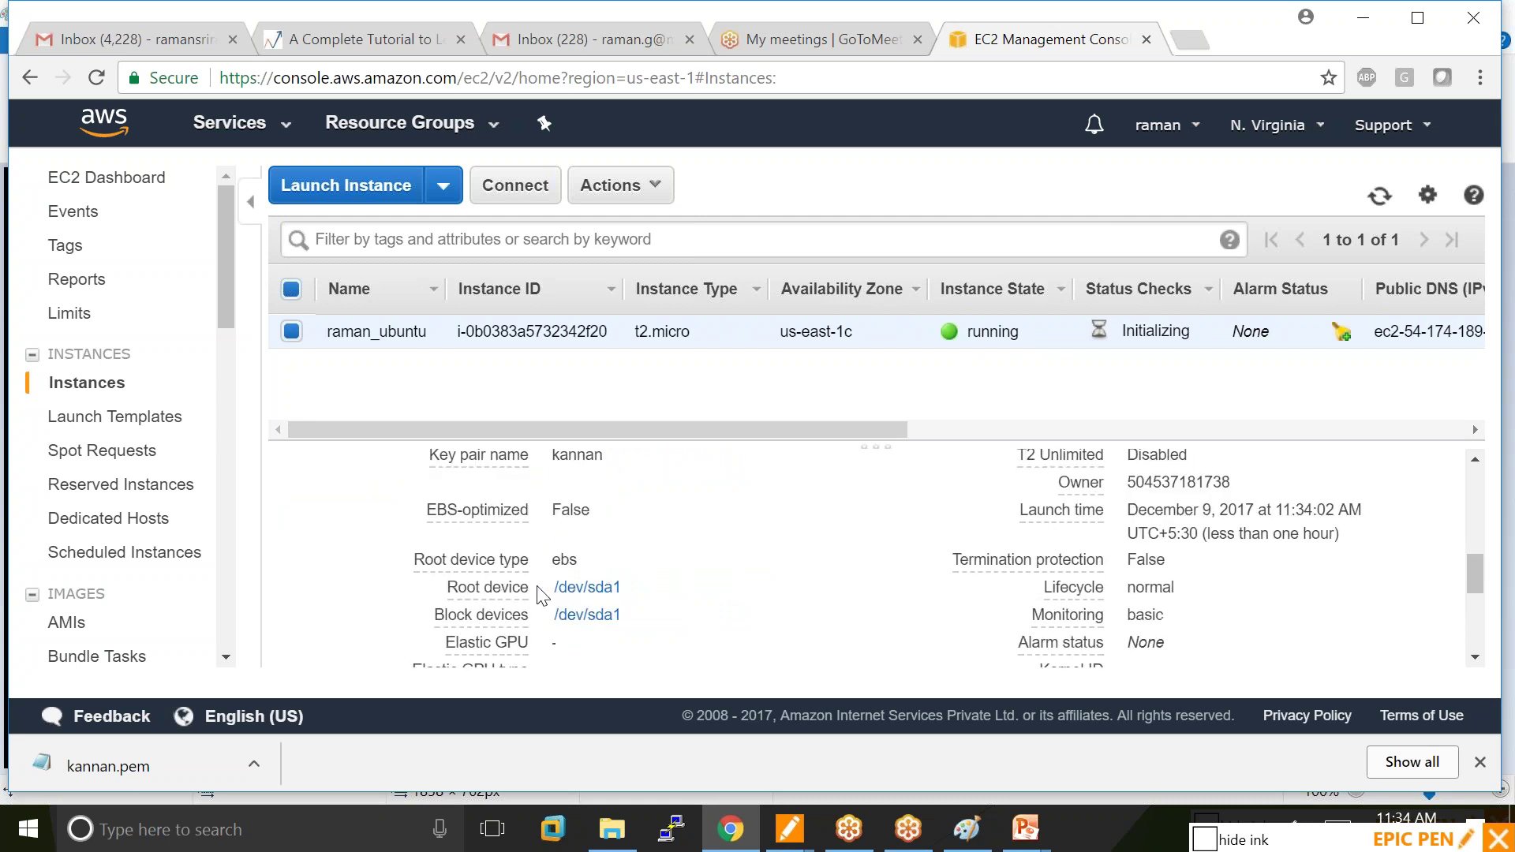
pyautogui.click(608, 600)
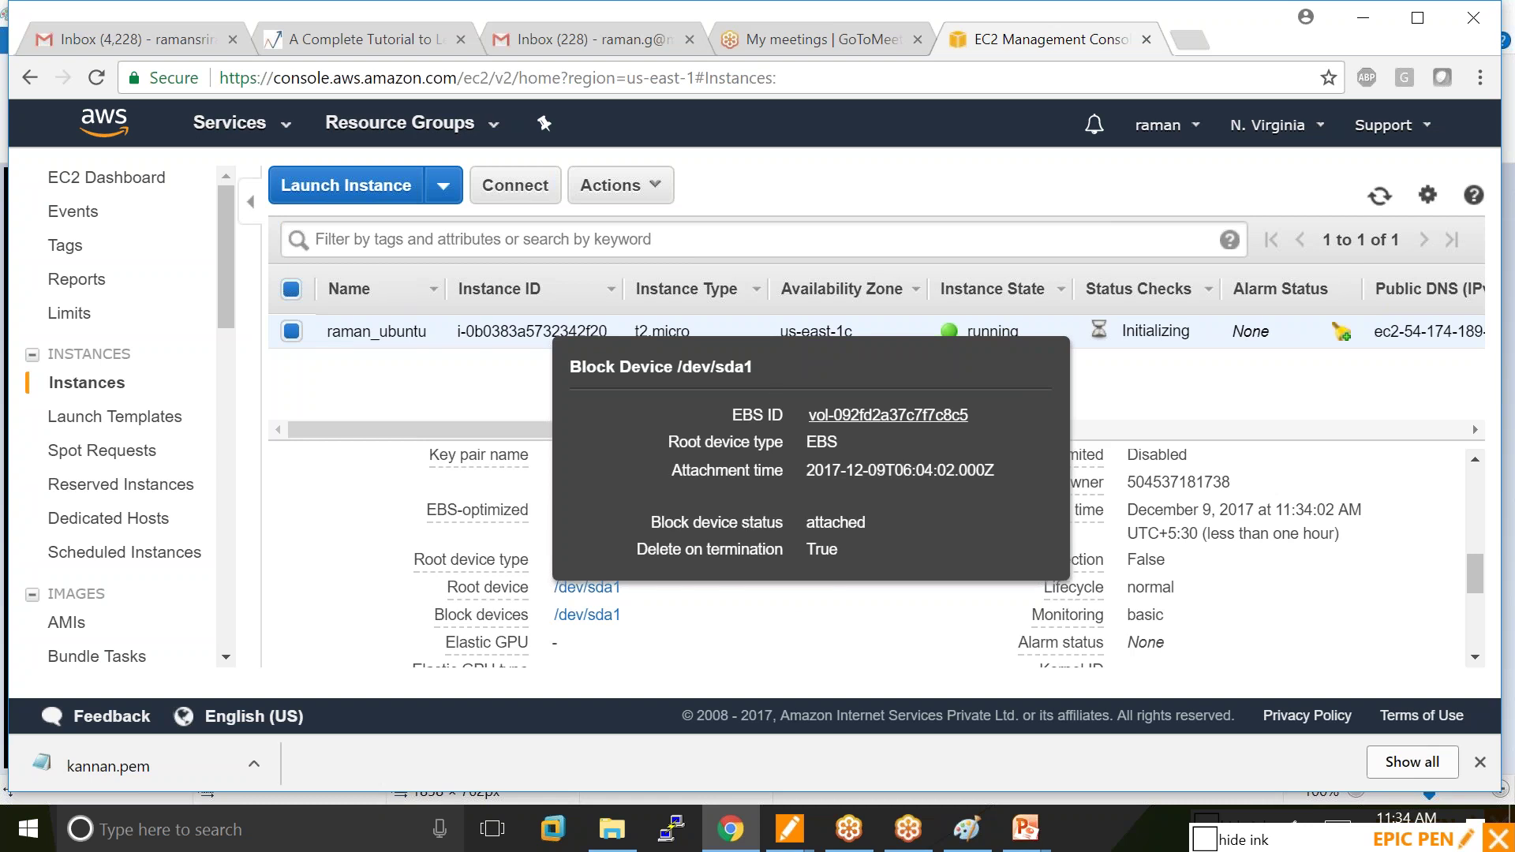
pyautogui.click(1403, 614)
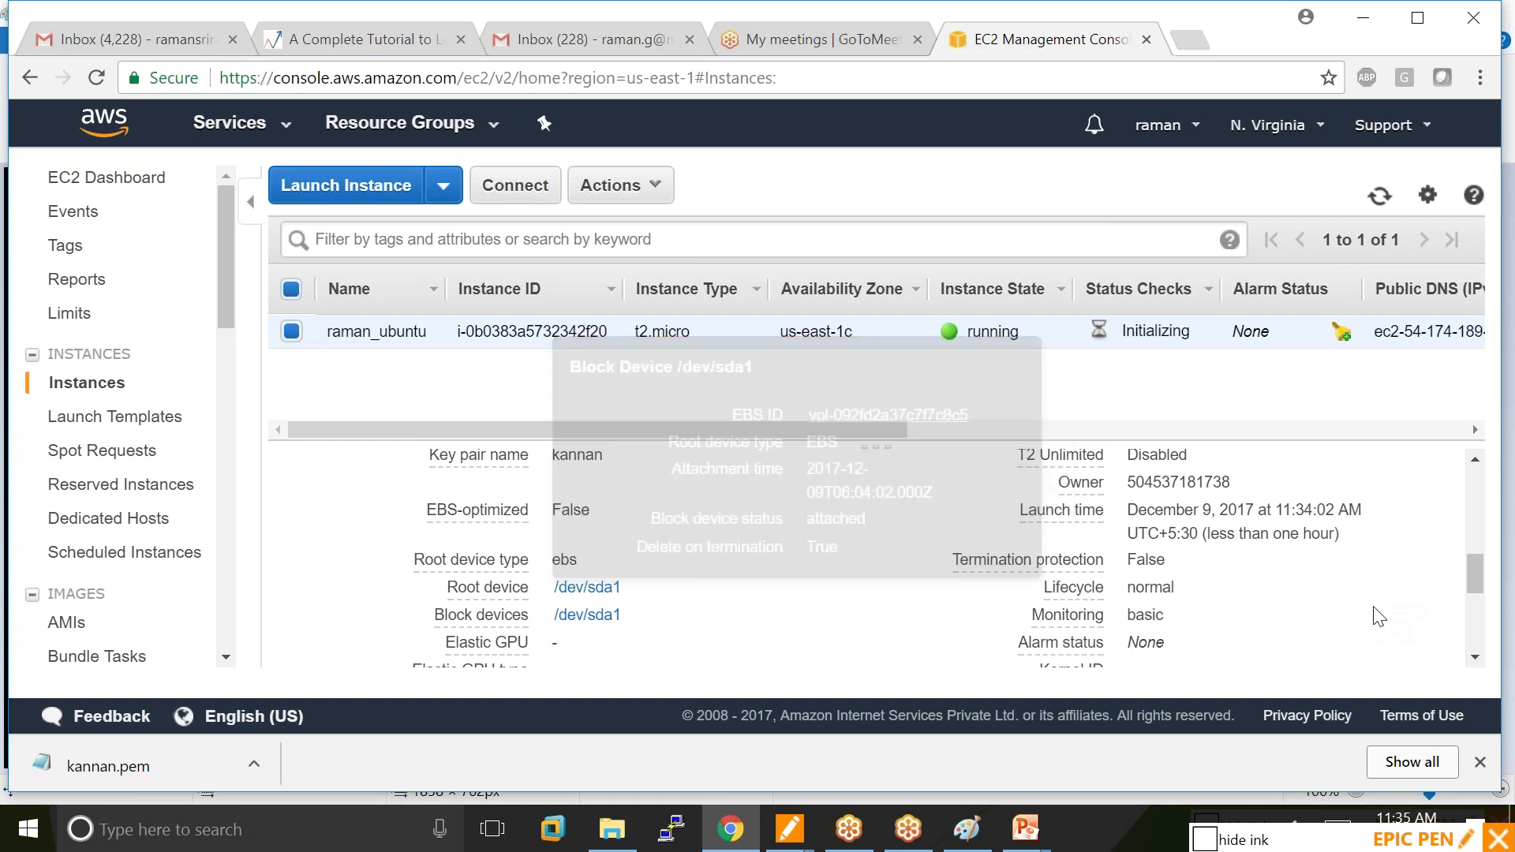
# Reload the Instances list and enlarge the instance table.
pyautogui.scroll(-2, 657, 632)
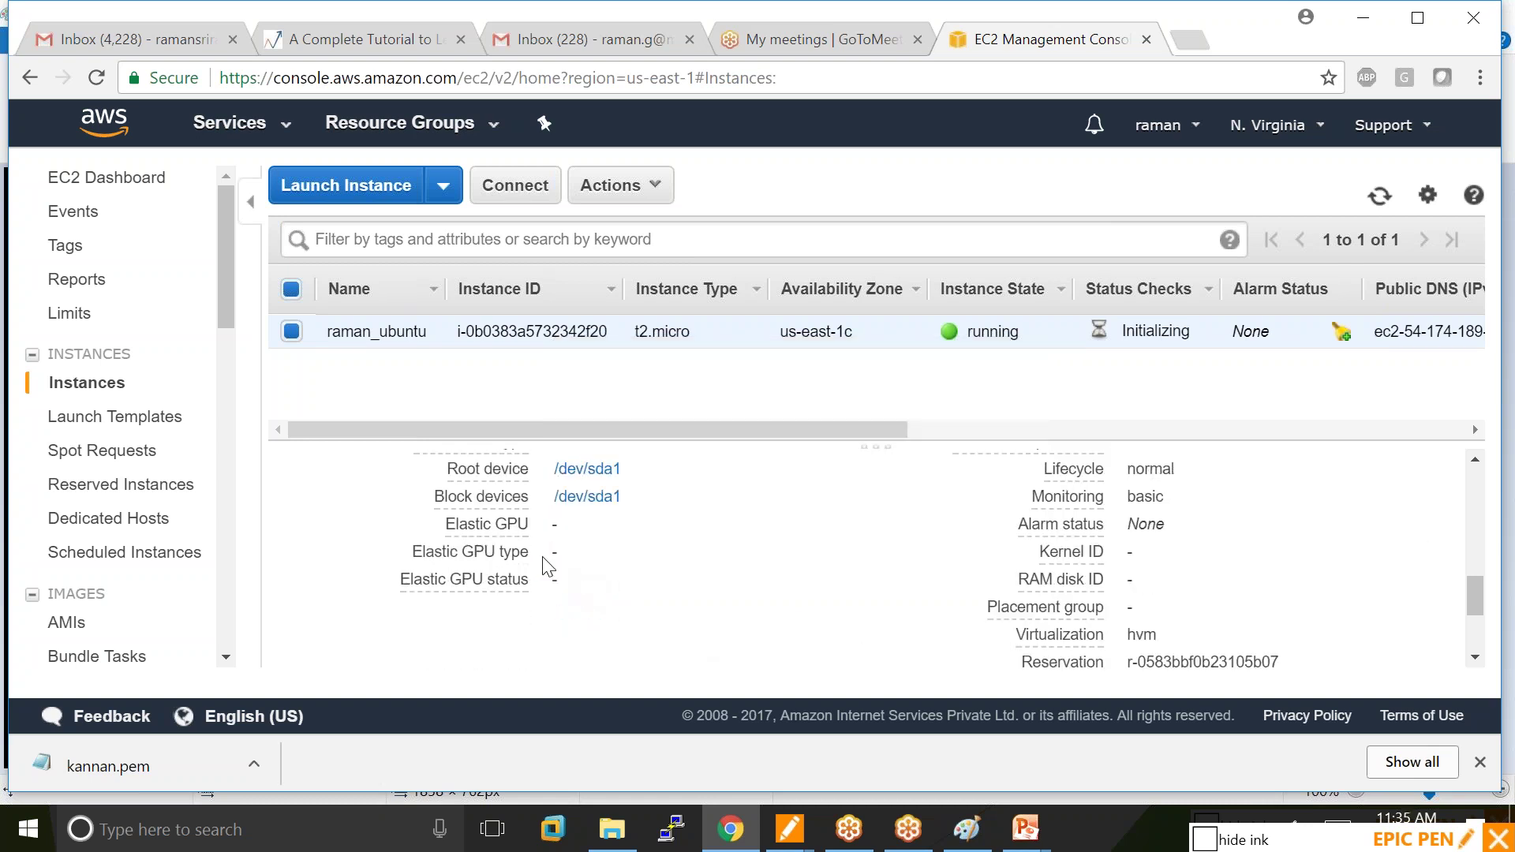
pyautogui.moveTo(486, 474)
pyautogui.click(92, 388)
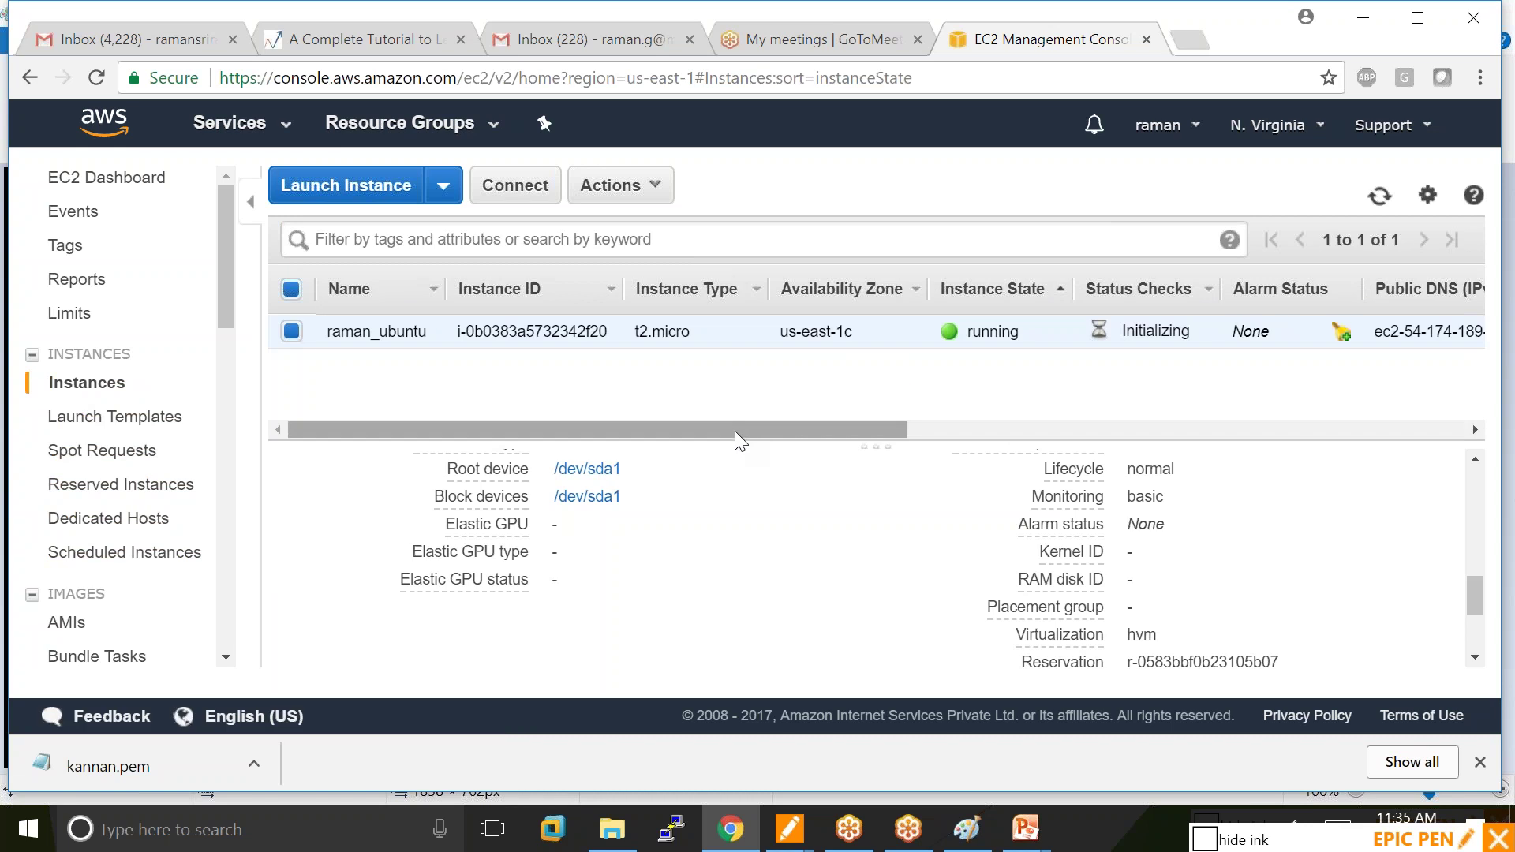
pyautogui.moveTo(721, 446); pyautogui.dragTo(723, 513)
# Reselect the Ubuntu instance, highlight its public DNS name, refresh the list, then return to Paint.
pyautogui.click(291, 331)
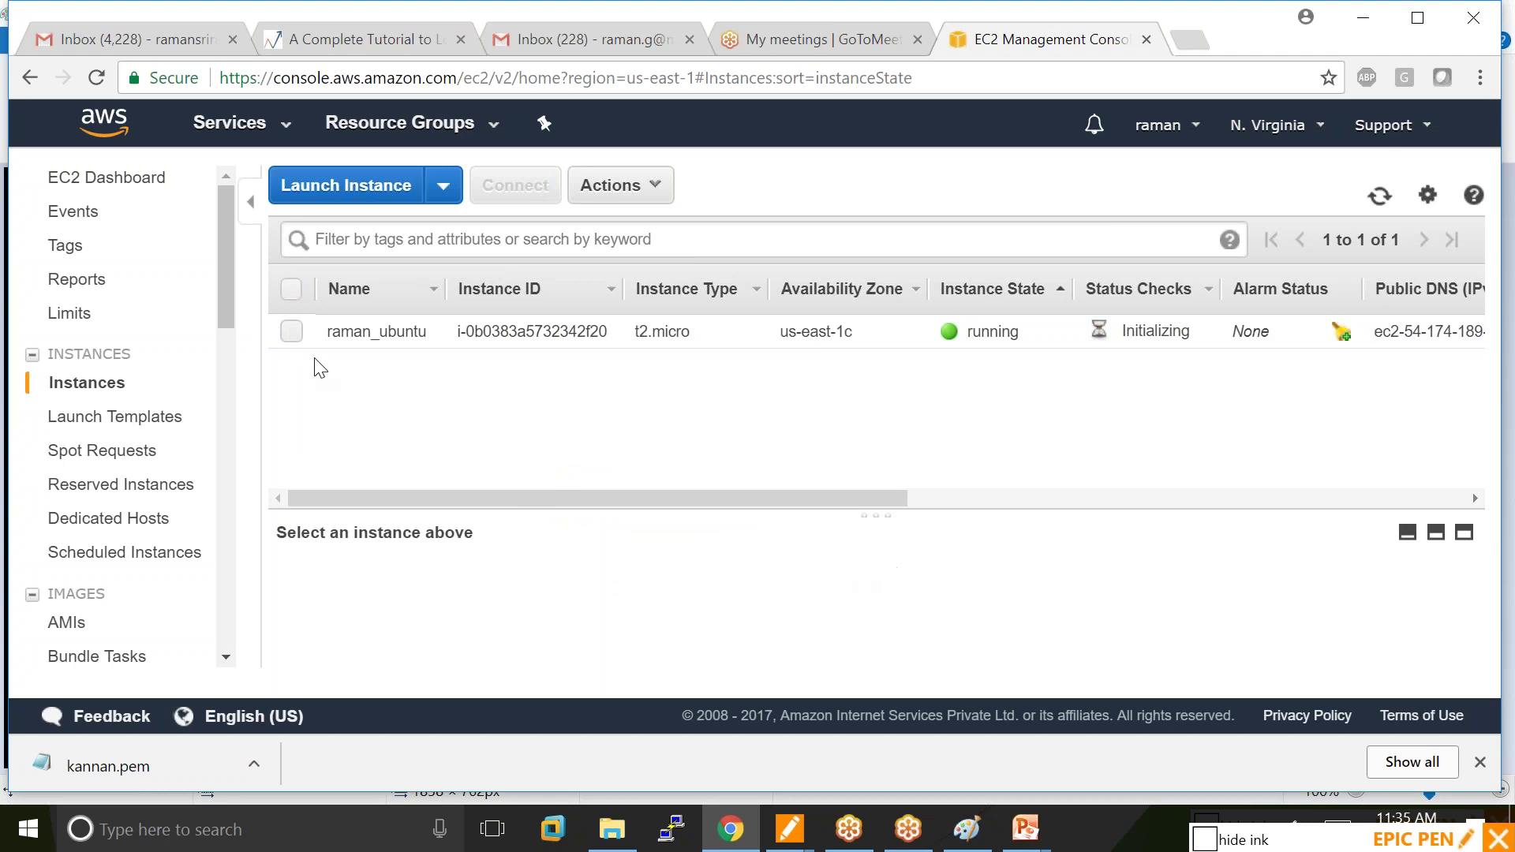
pyautogui.click(291, 332)
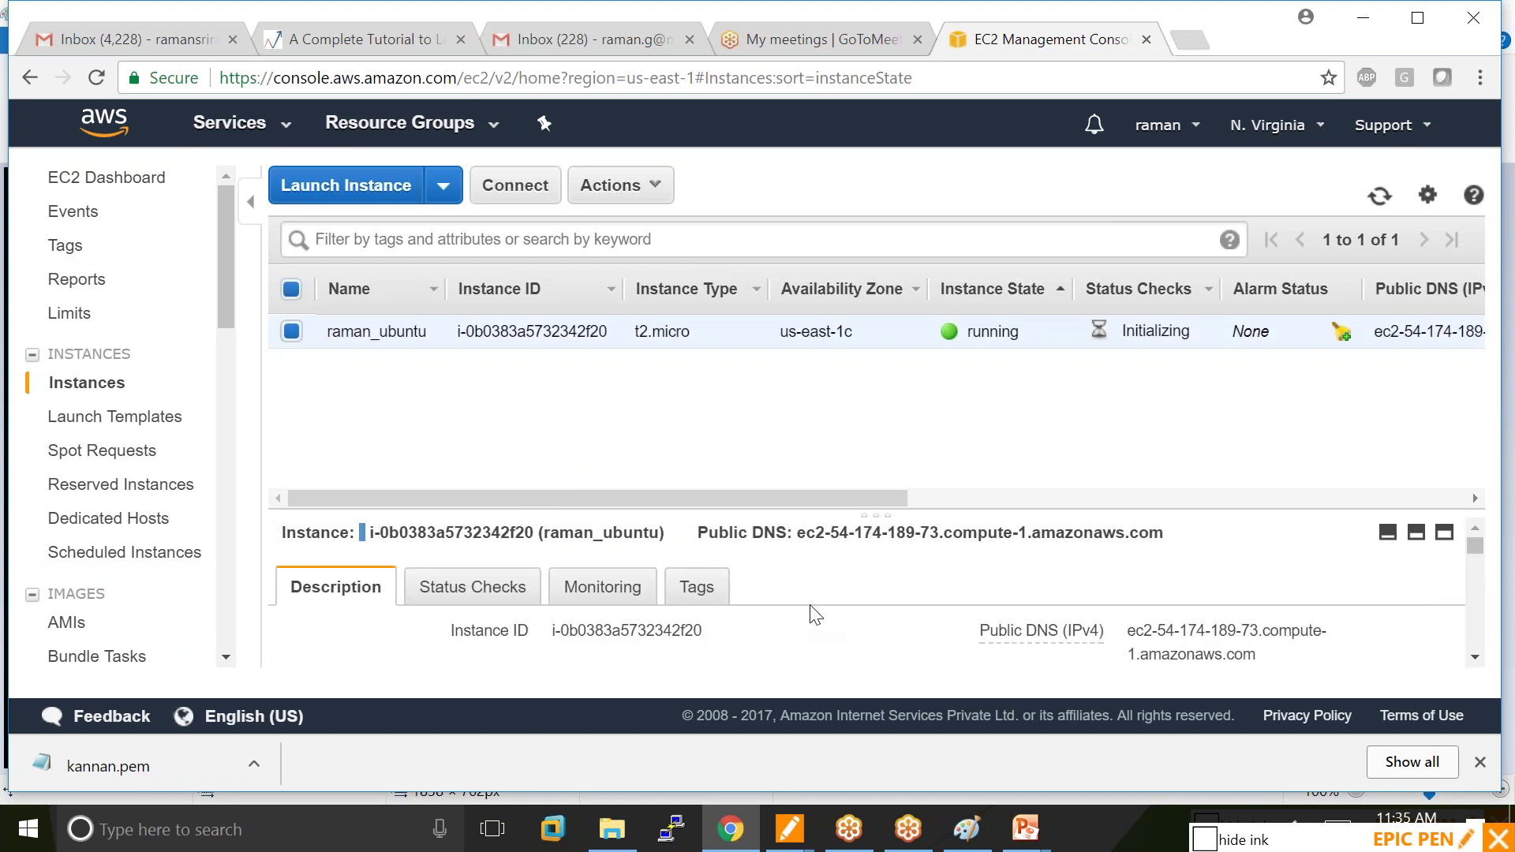
pyautogui.moveTo(800, 536); pyautogui.dragTo(1180, 564)
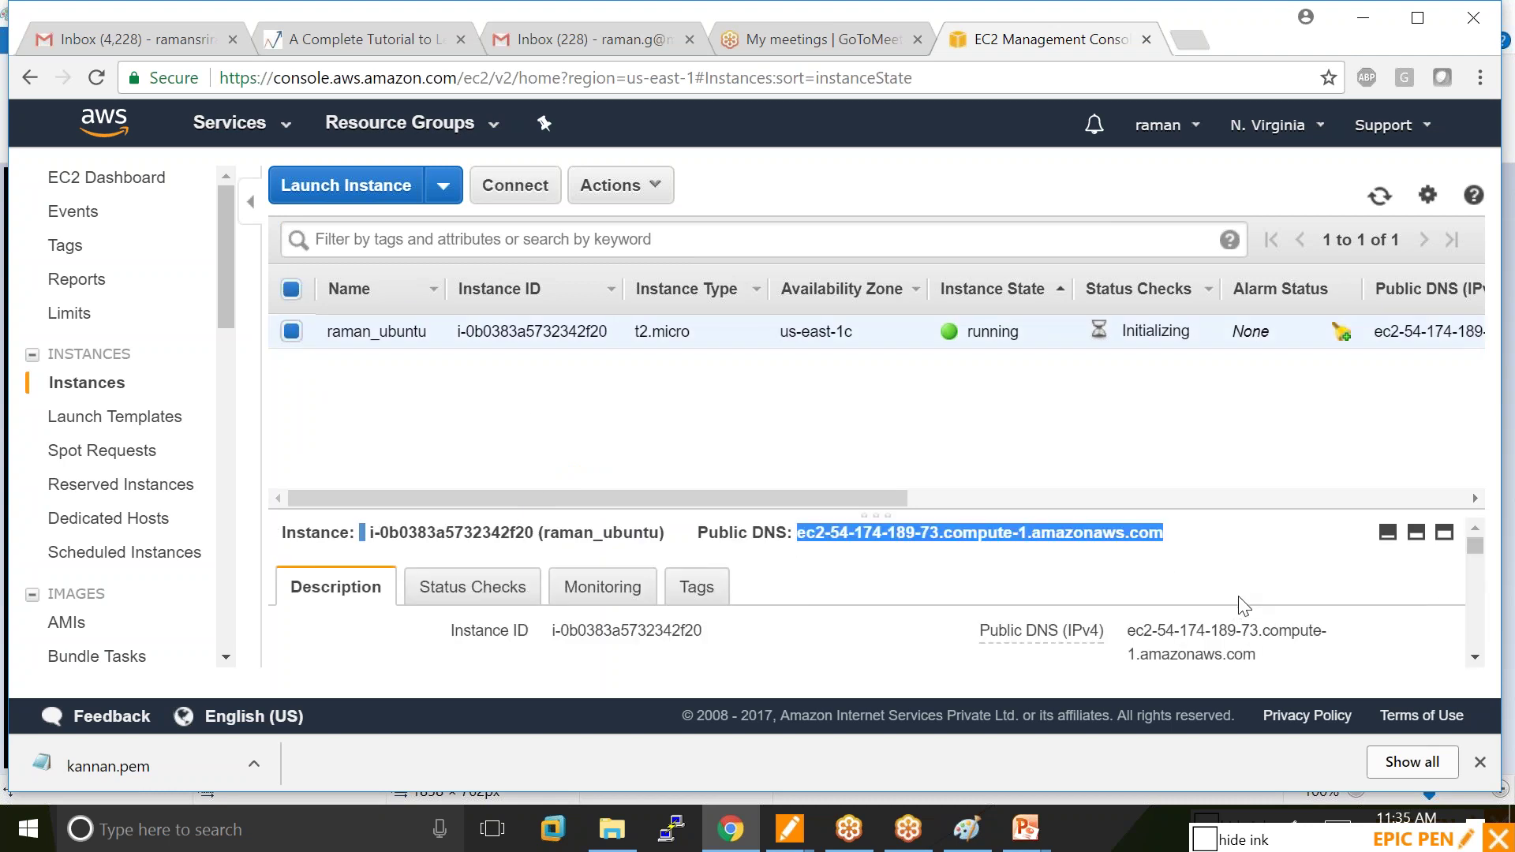
pyautogui.click(1379, 196)
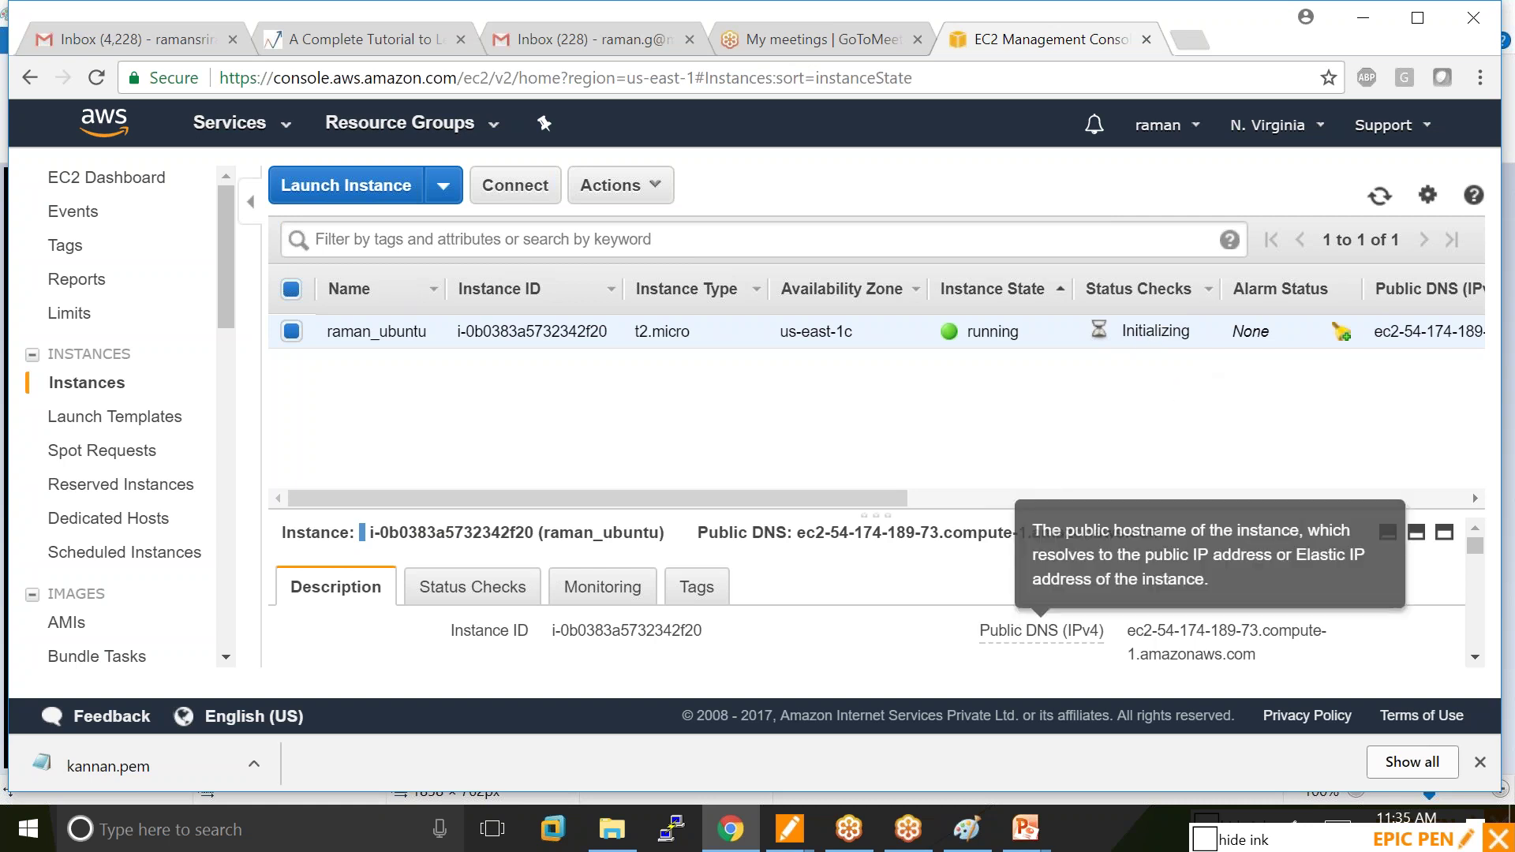
pyautogui.click(969, 835)
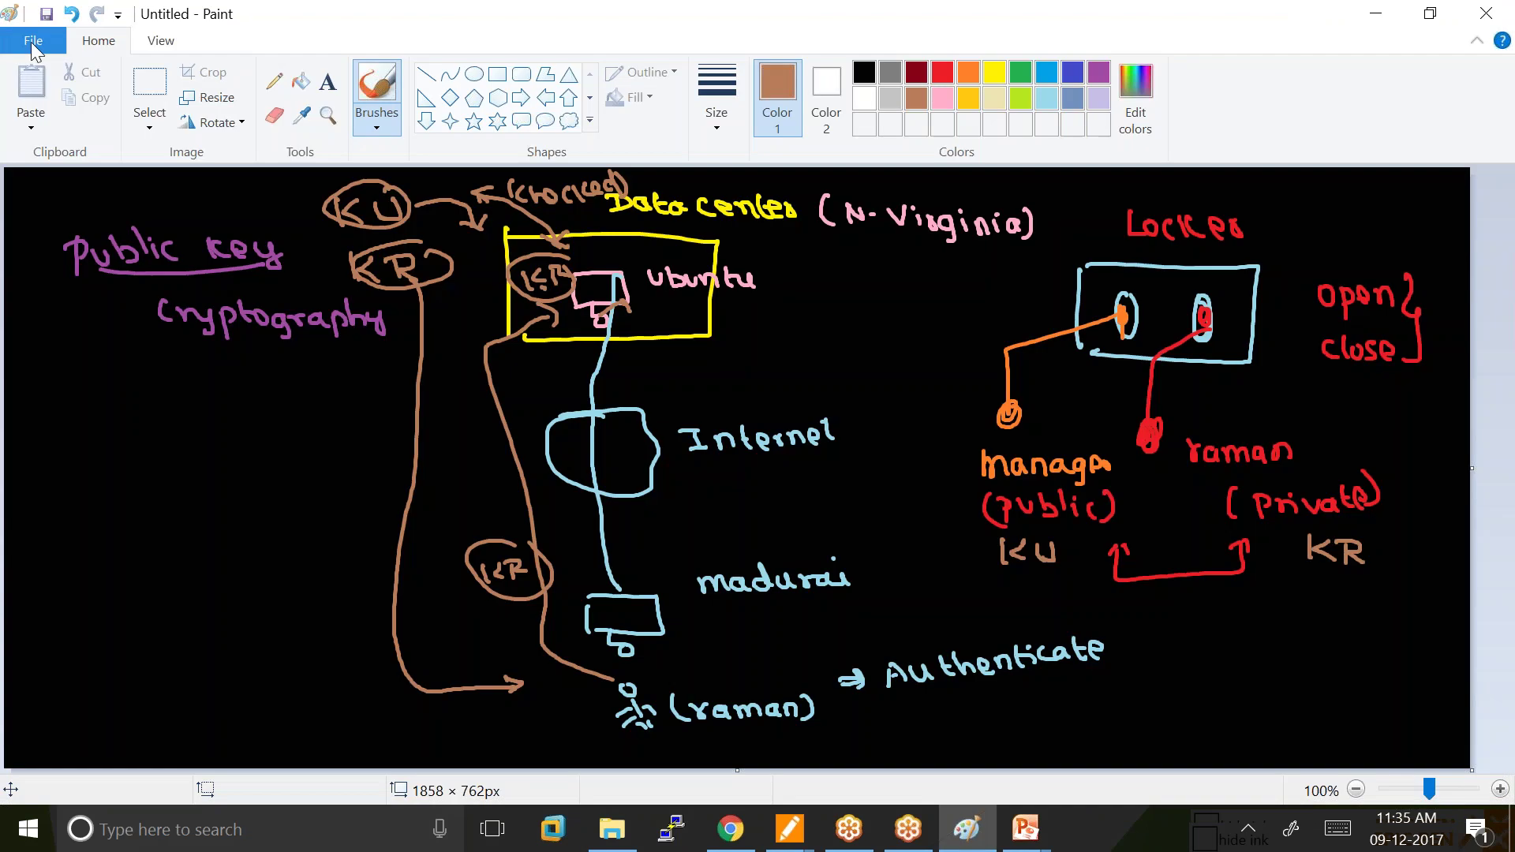
# Dismiss the save prompt and write pink notes: ① putty connect remote computer, ② puttygen.
pyautogui.click(33, 40)
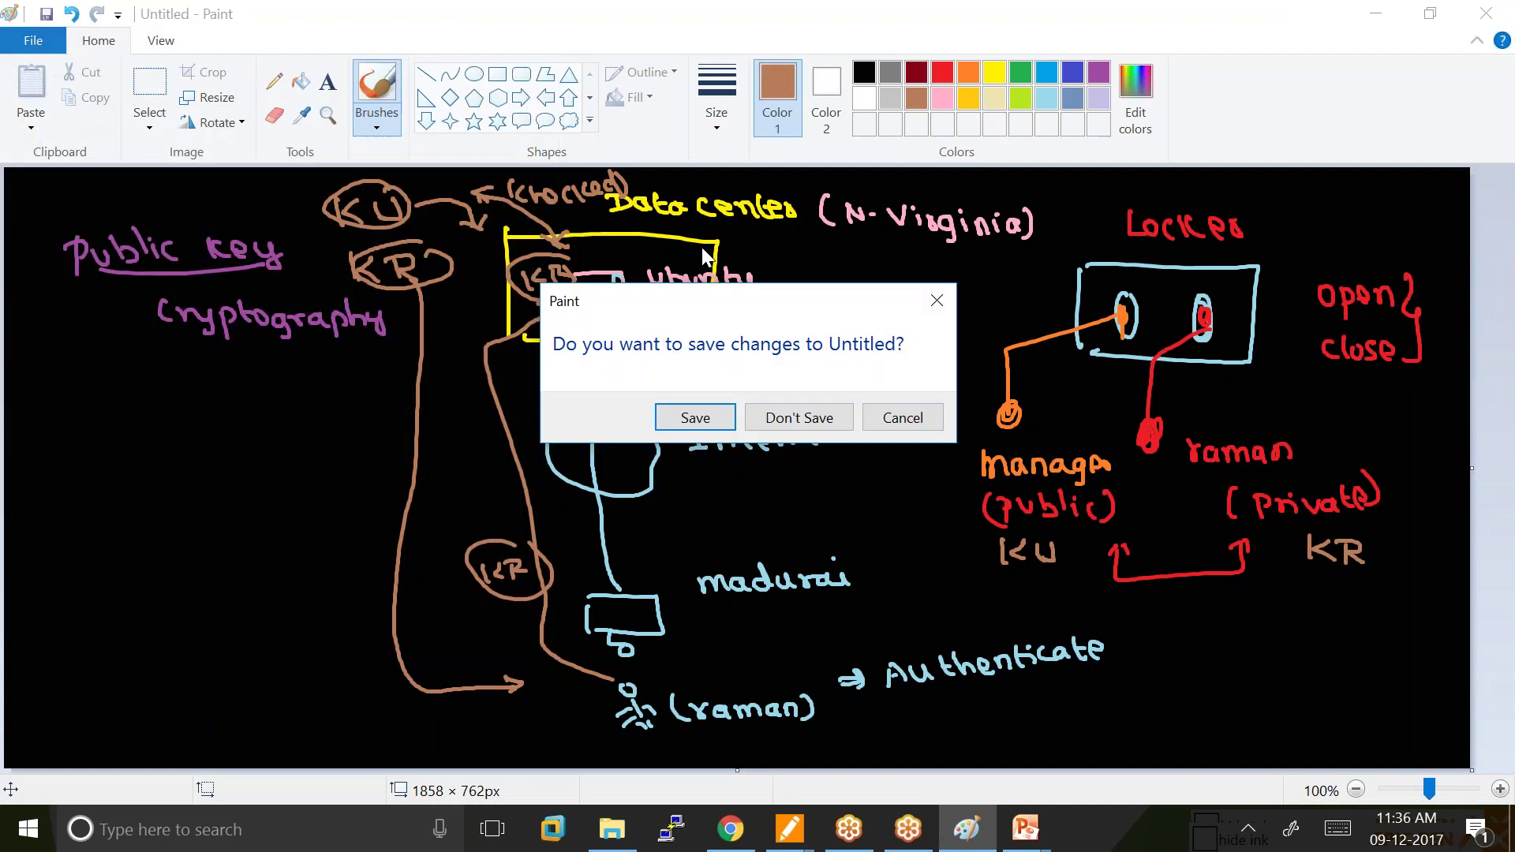
pyautogui.click(925, 419)
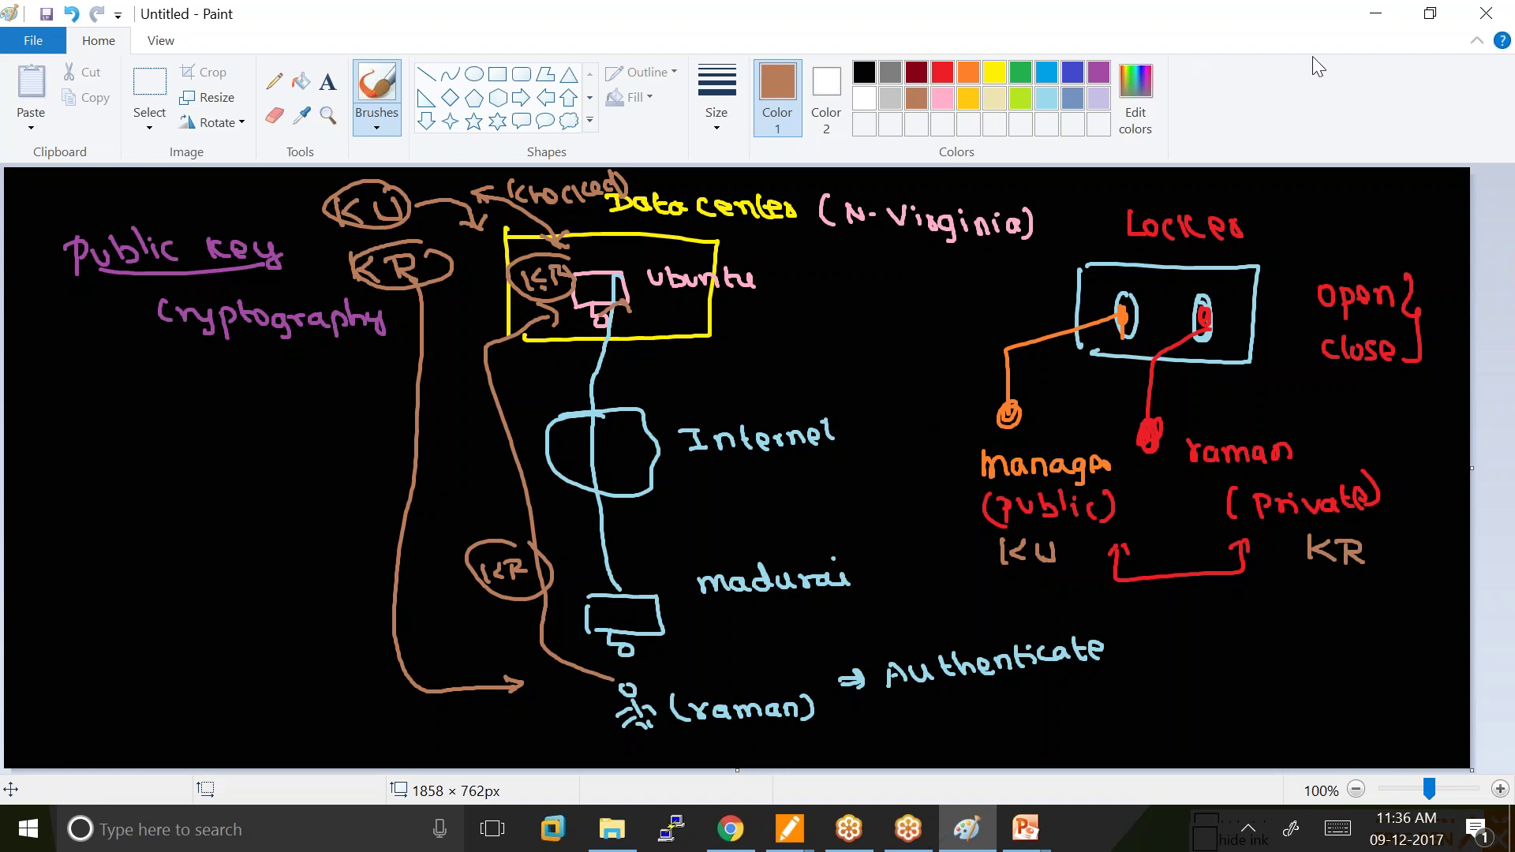
pyautogui.click(946, 108)
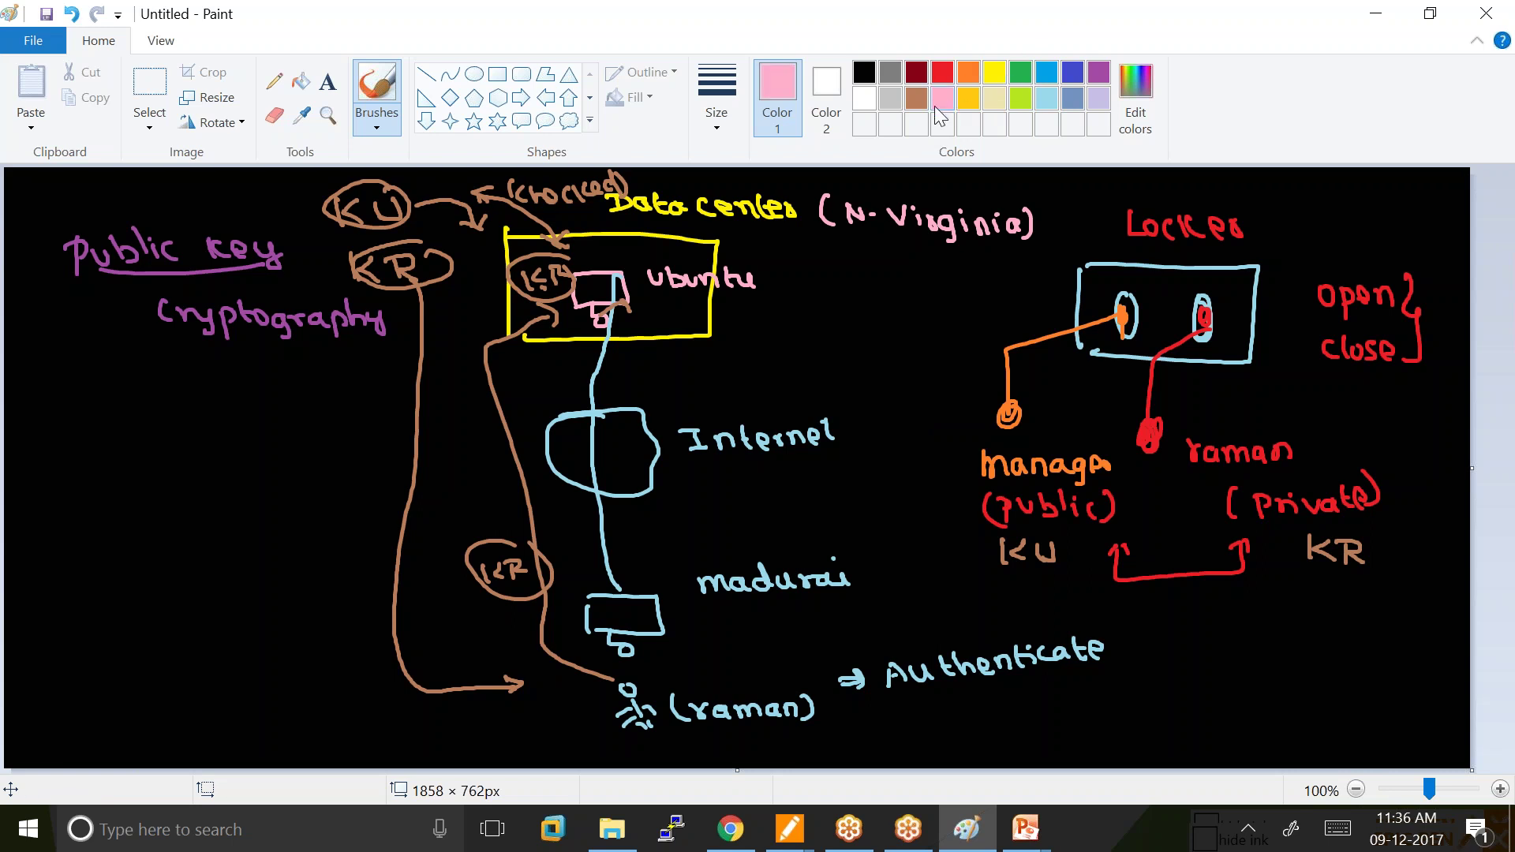
pyautogui.moveTo(81, 439)
pyautogui.mouseDown()
pyautogui.moveTo(160, 428)
pyautogui.moveTo(207, 450)
pyautogui.mouseUp()
pyautogui.click(136, 508)
pyautogui.moveTo(98, 575); pyautogui.dragTo(275, 578)
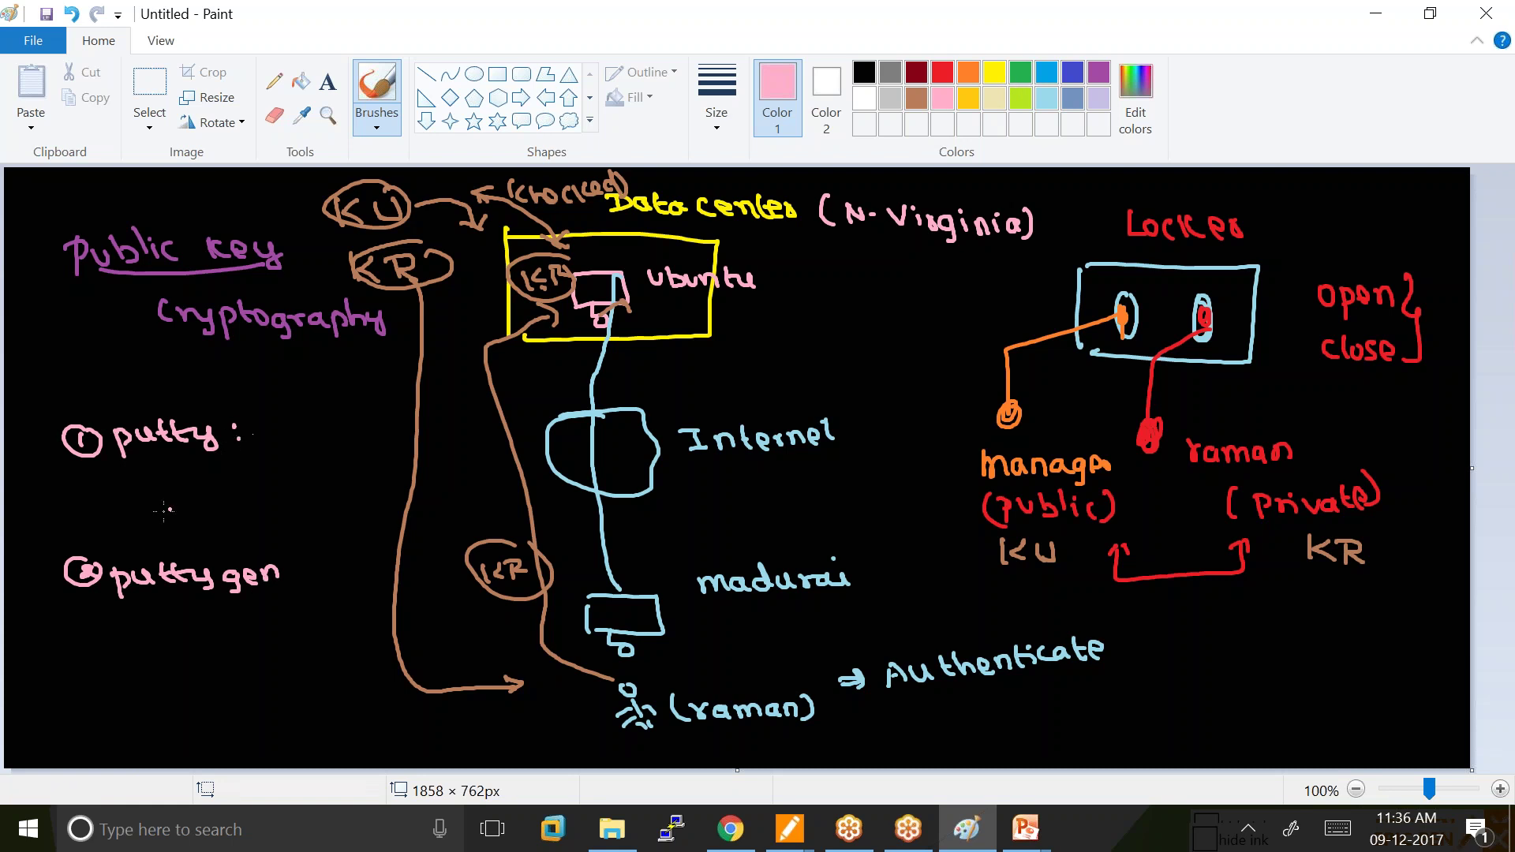
pyautogui.moveTo(148, 495)
pyautogui.mouseDown()
pyautogui.moveTo(411, 452)
pyautogui.moveTo(431, 466)
pyautogui.mouseUp()
pyautogui.moveTo(231, 530); pyautogui.dragTo(511, 483)
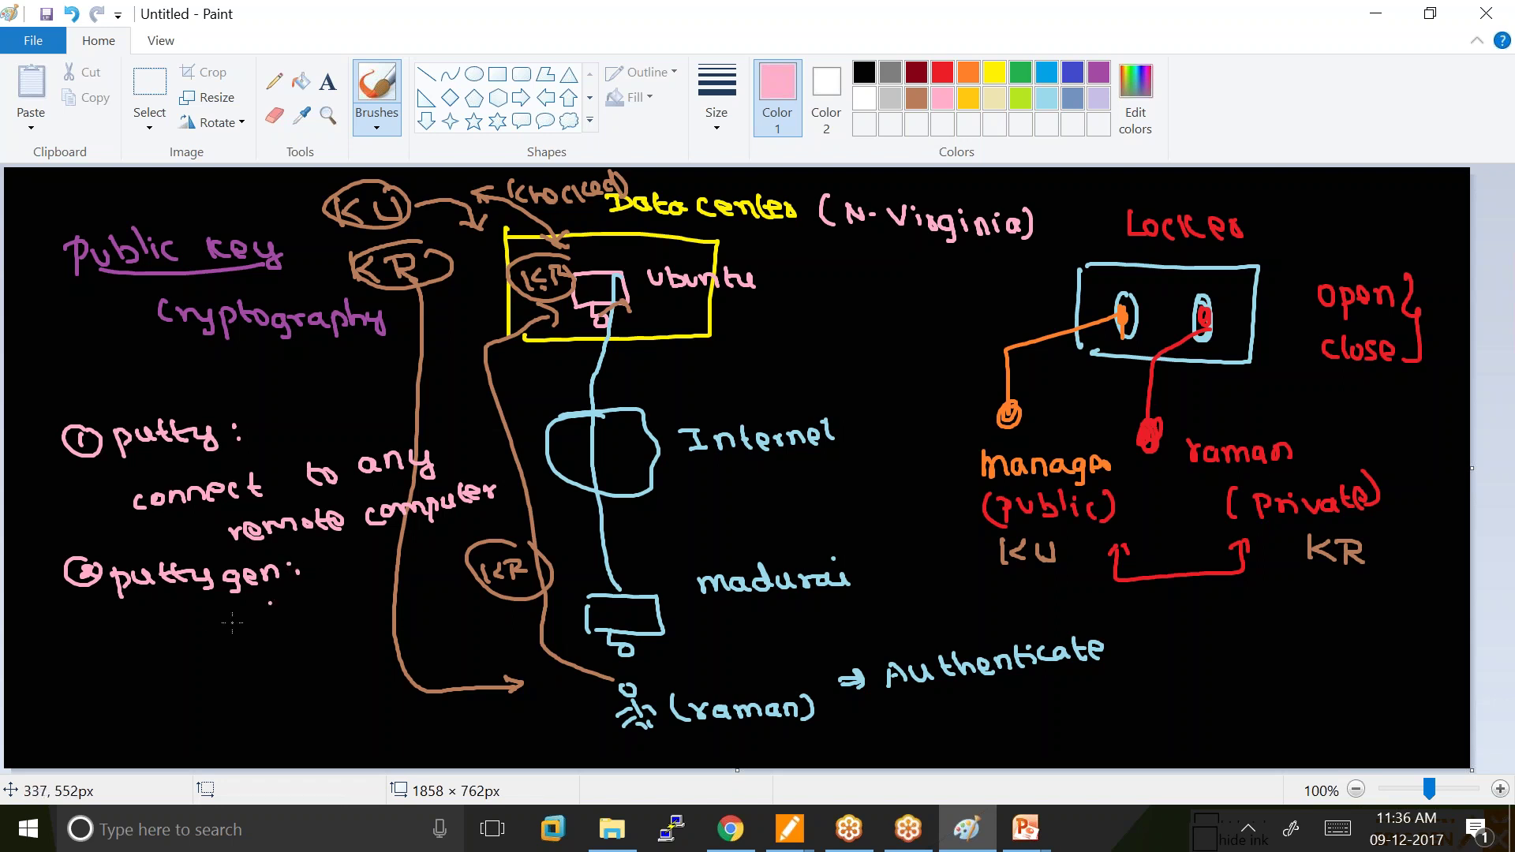
# Add the (Amazon key) conversion to putty key note under puttygen.
pyautogui.moveTo(150, 627)
pyautogui.mouseDown()
pyautogui.moveTo(202, 636)
pyautogui.moveTo(205, 651)
pyautogui.moveTo(404, 591)
pyautogui.mouseUp()
pyautogui.moveTo(44, 650)
pyautogui.mouseDown()
pyautogui.moveTo(130, 641)
pyautogui.moveTo(76, 668)
pyautogui.mouseUp()
pyautogui.moveTo(204, 614); pyautogui.dragTo(218, 638)
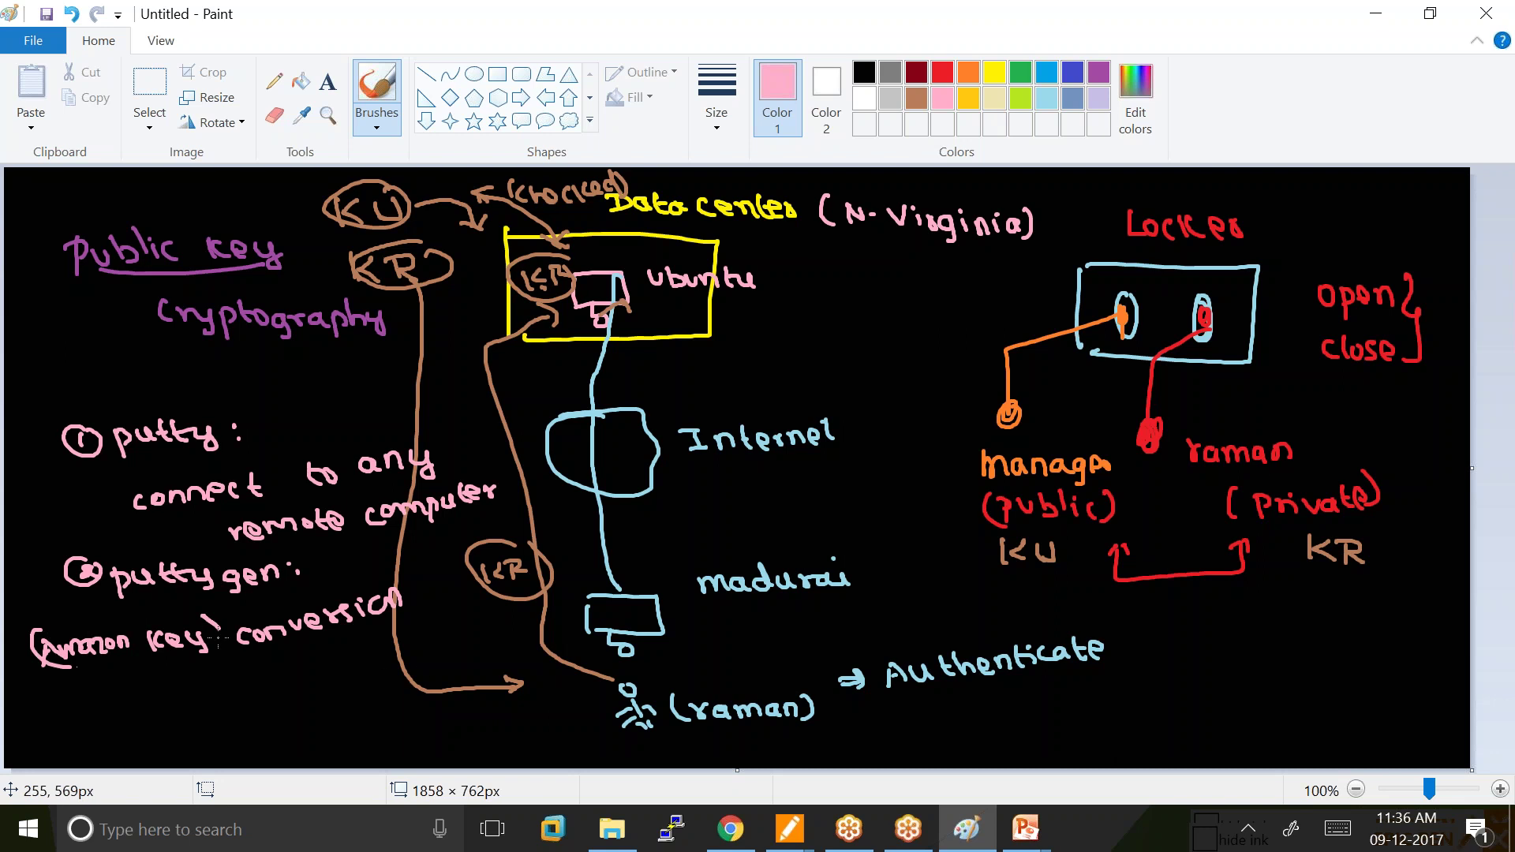
pyautogui.moveTo(398, 604)
pyautogui.mouseDown()
pyautogui.moveTo(204, 706)
pyautogui.moveTo(212, 730)
pyautogui.moveTo(252, 749)
pyautogui.moveTo(300, 713)
pyautogui.moveTo(411, 713)
pyautogui.mouseUp()
pyautogui.click(223, 722)
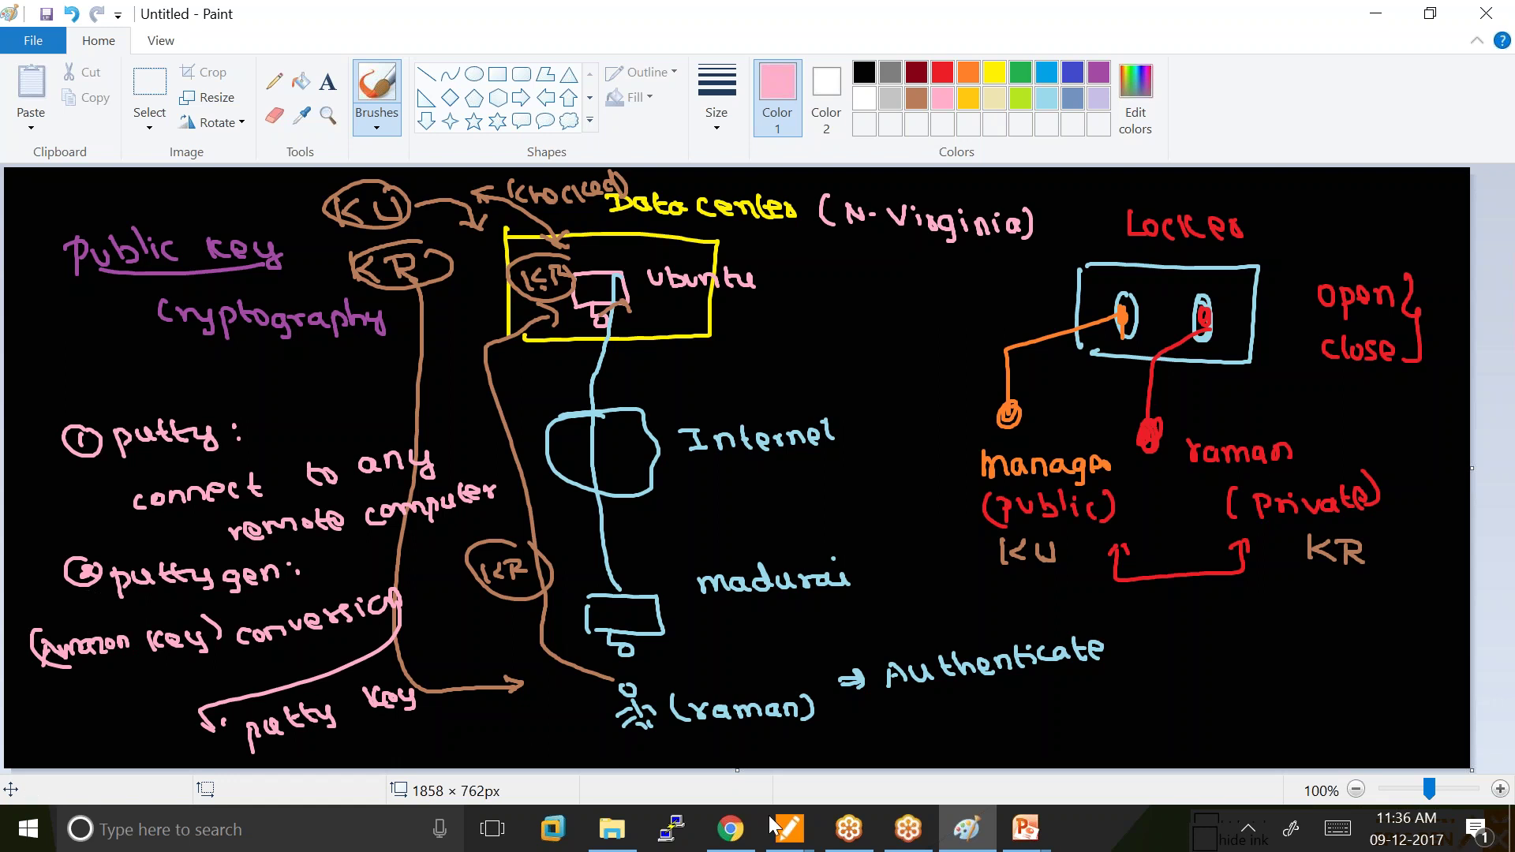
pyautogui.click(742, 831)
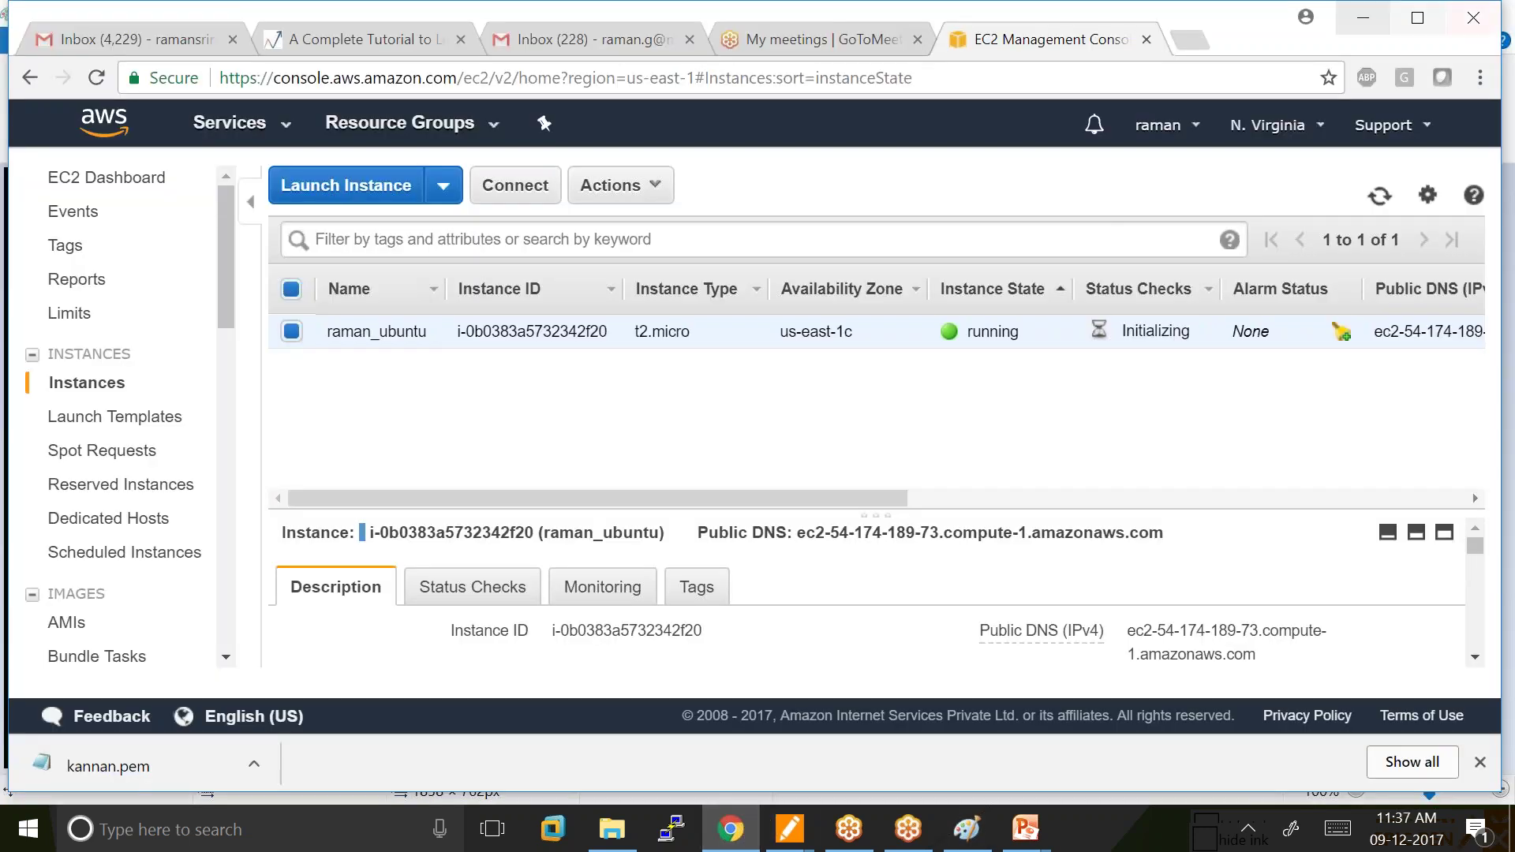
pyautogui.click(1188, 35)
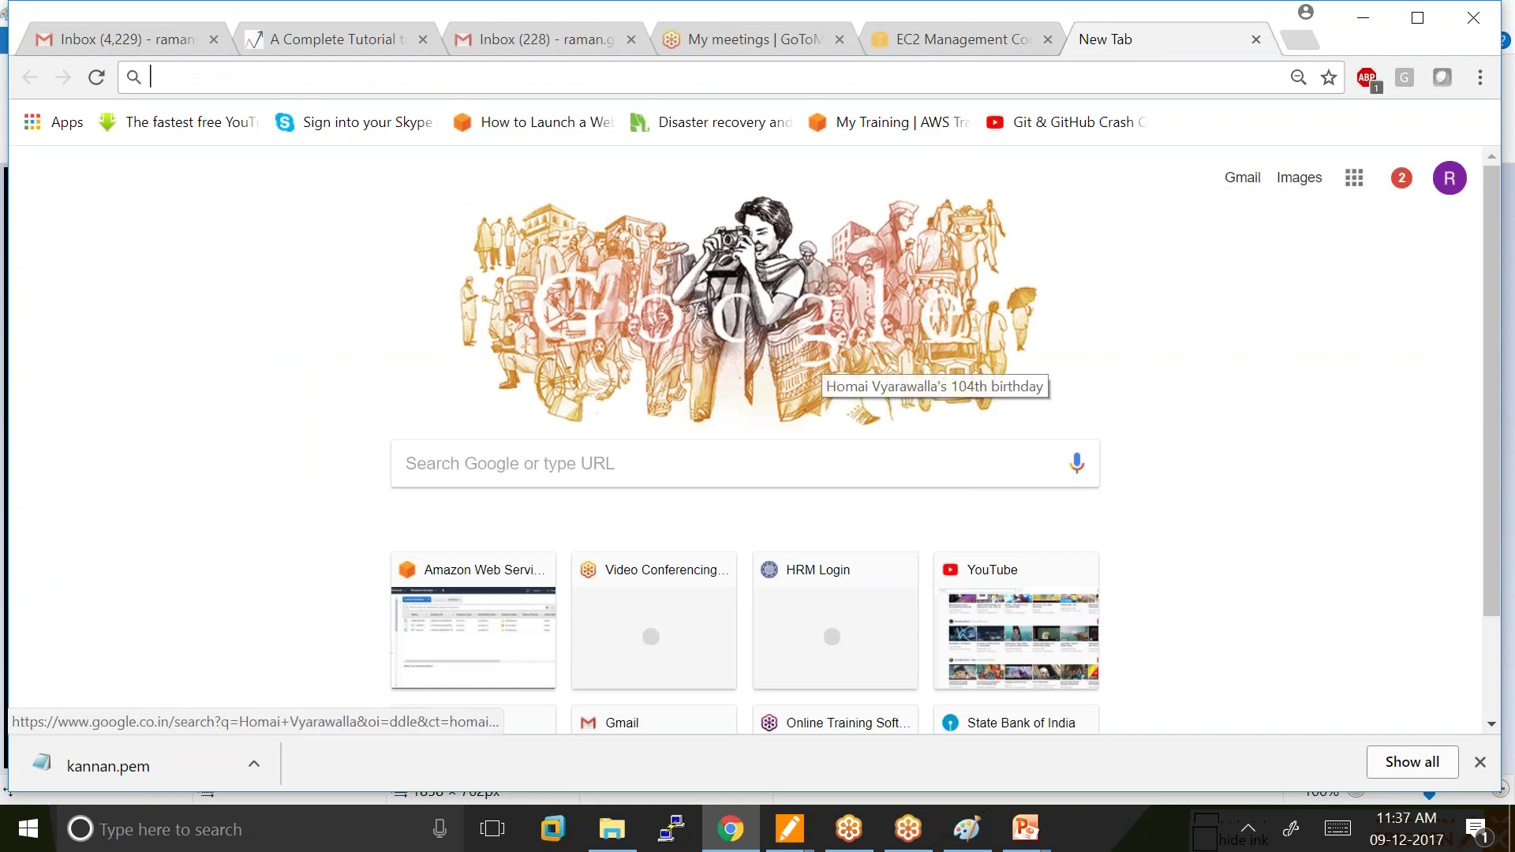
pyautogui.write('www.pu')
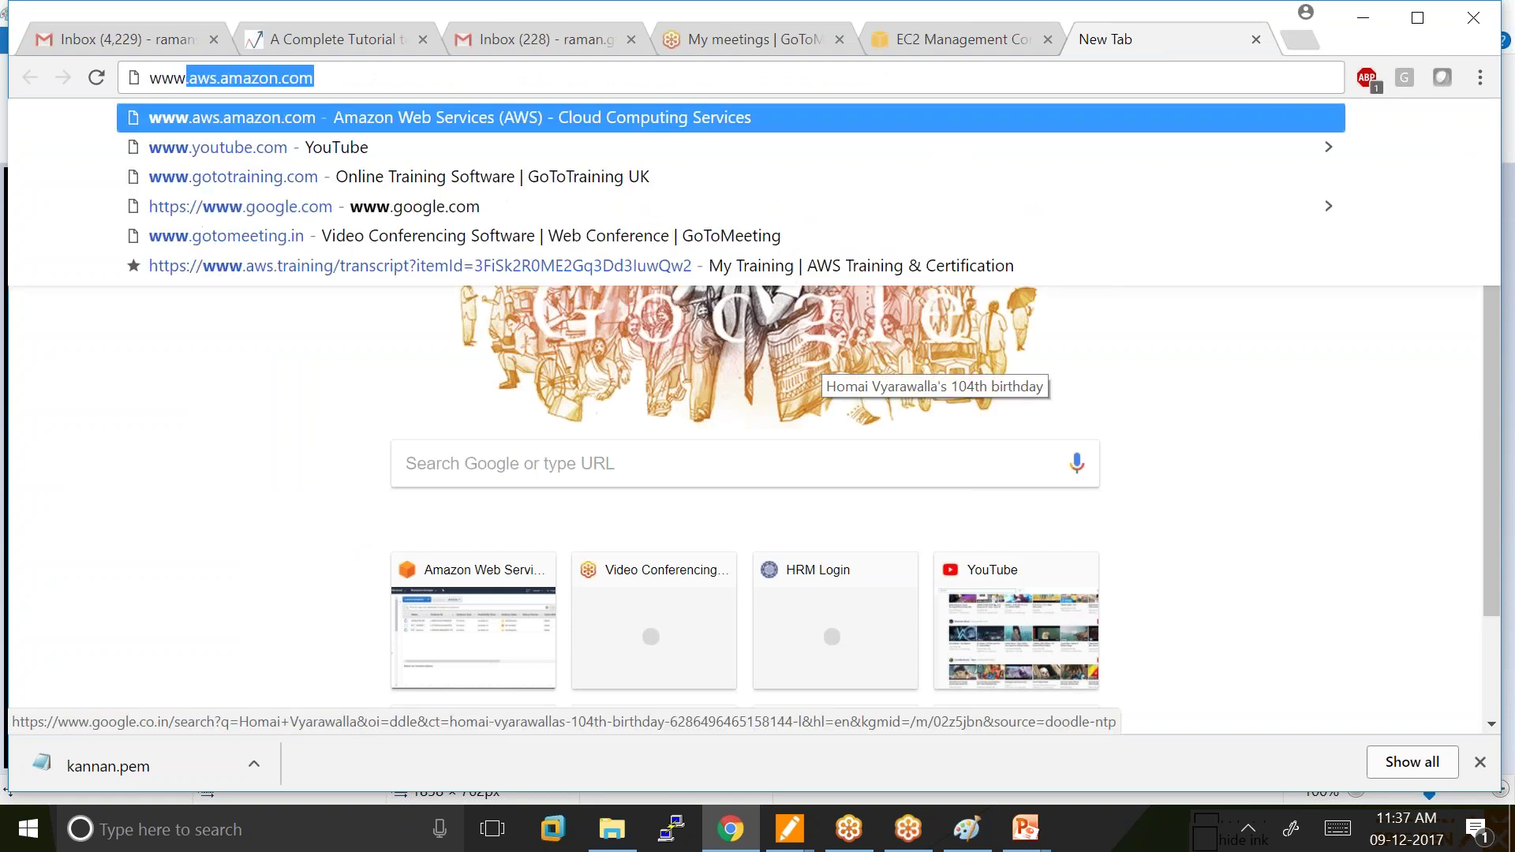
pyautogui.press('Return')
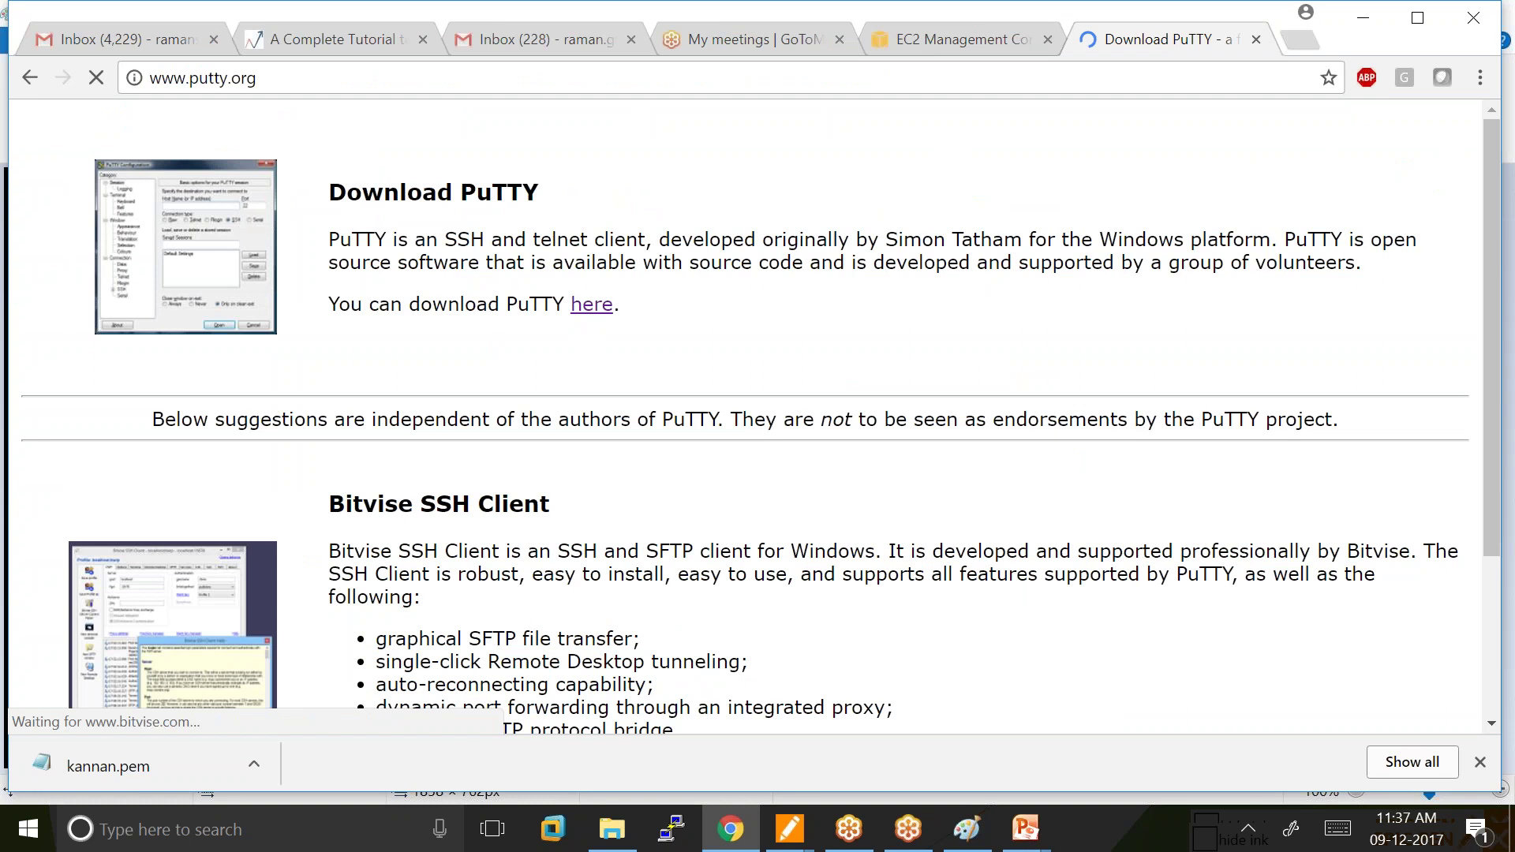
pyautogui.click(602, 303)
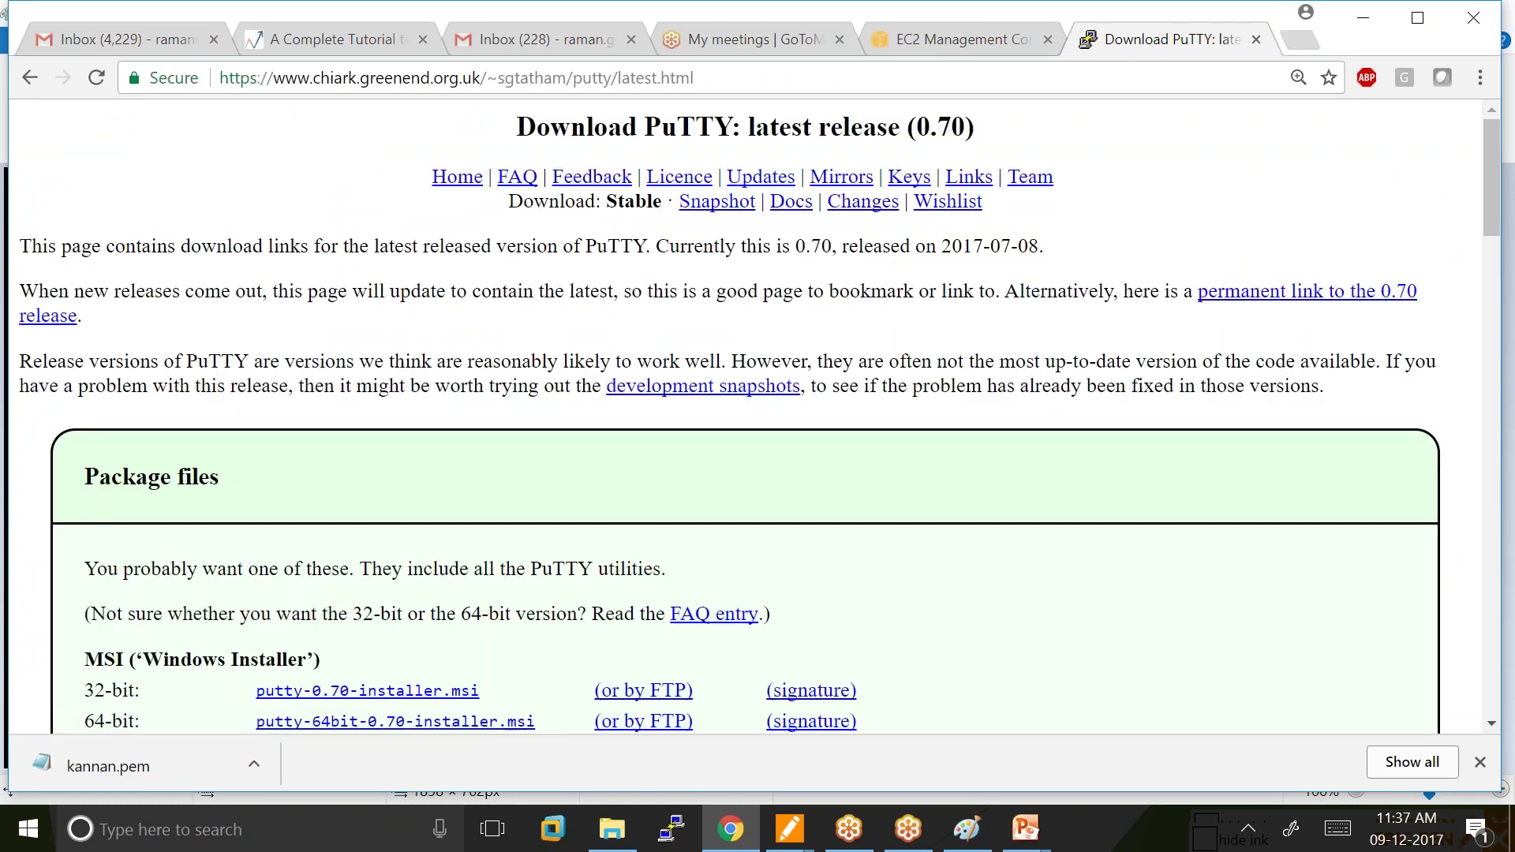
# Locate and highlight the puttygen.exe download rows for release 0.70.
pyautogui.scroll(-11, 524, 413)
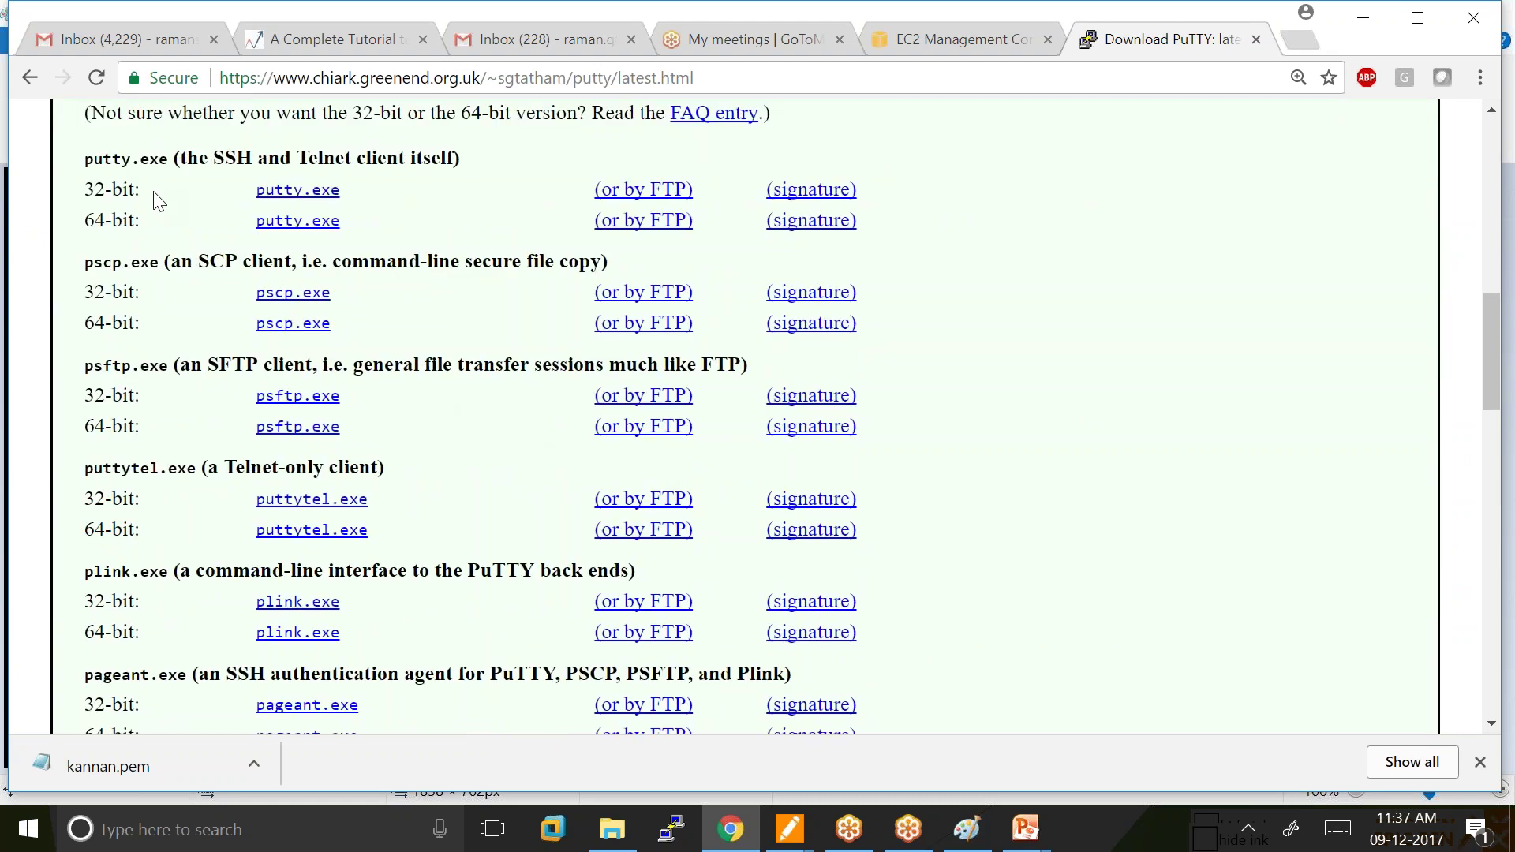
pyautogui.scroll(-3, 327, 223)
pyautogui.scroll(-2, 278, 438)
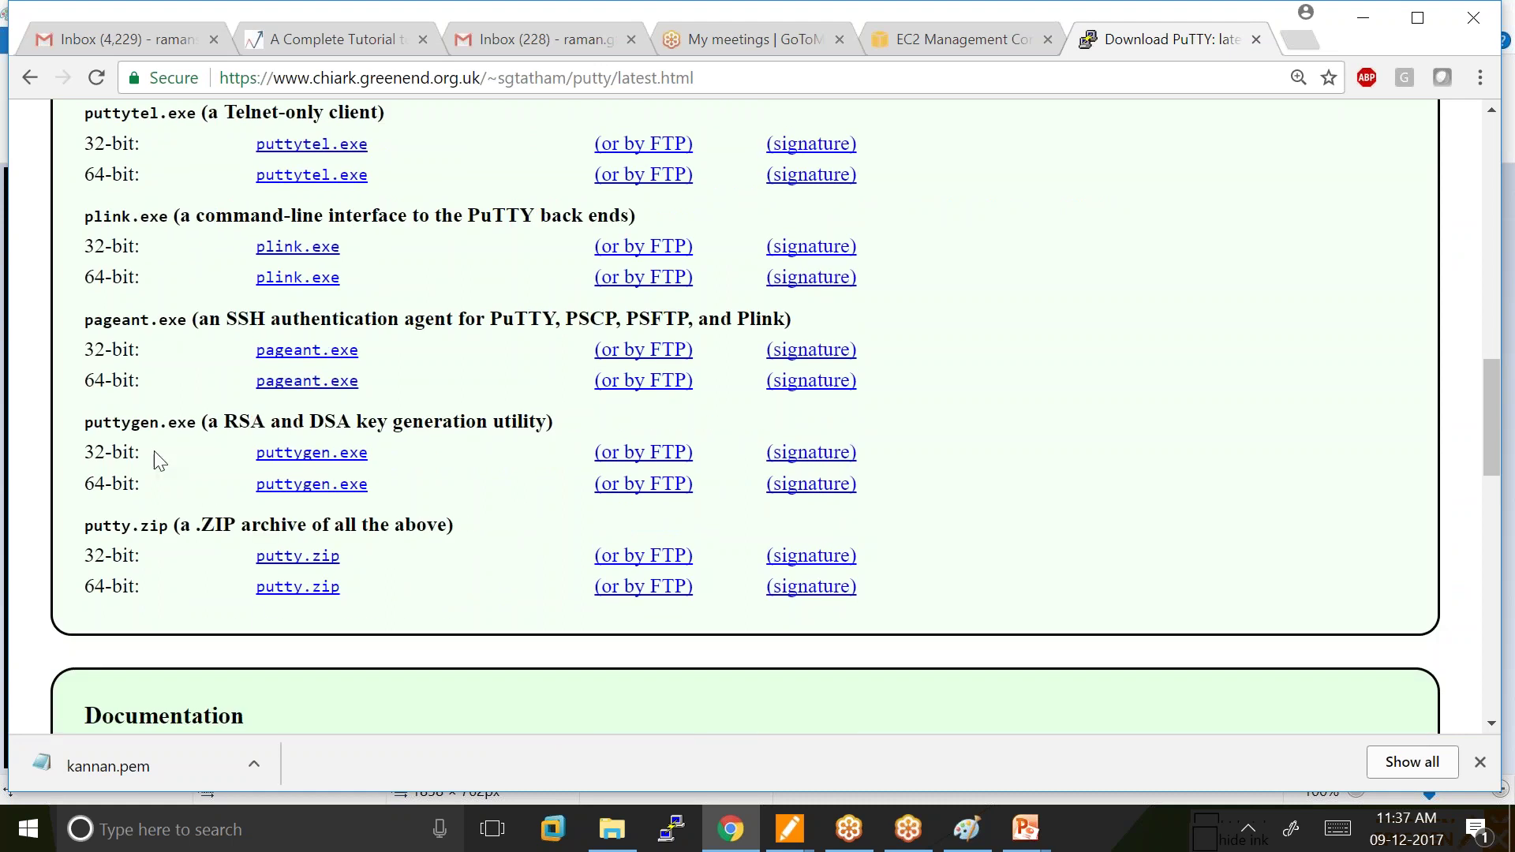
pyautogui.moveTo(92, 446); pyautogui.dragTo(397, 505)
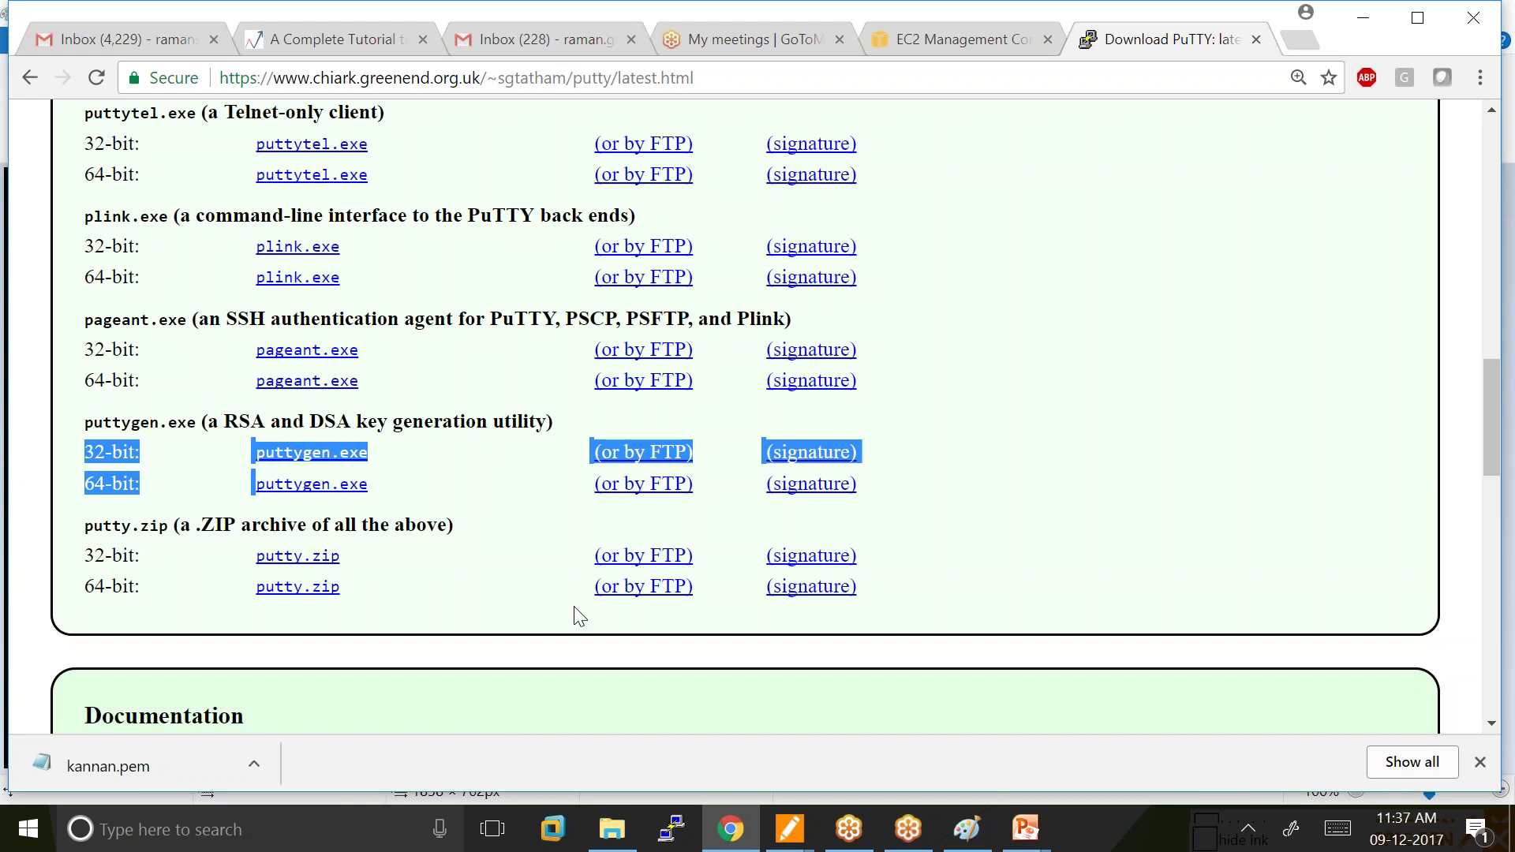
pyautogui.scroll(15, 580, 616)
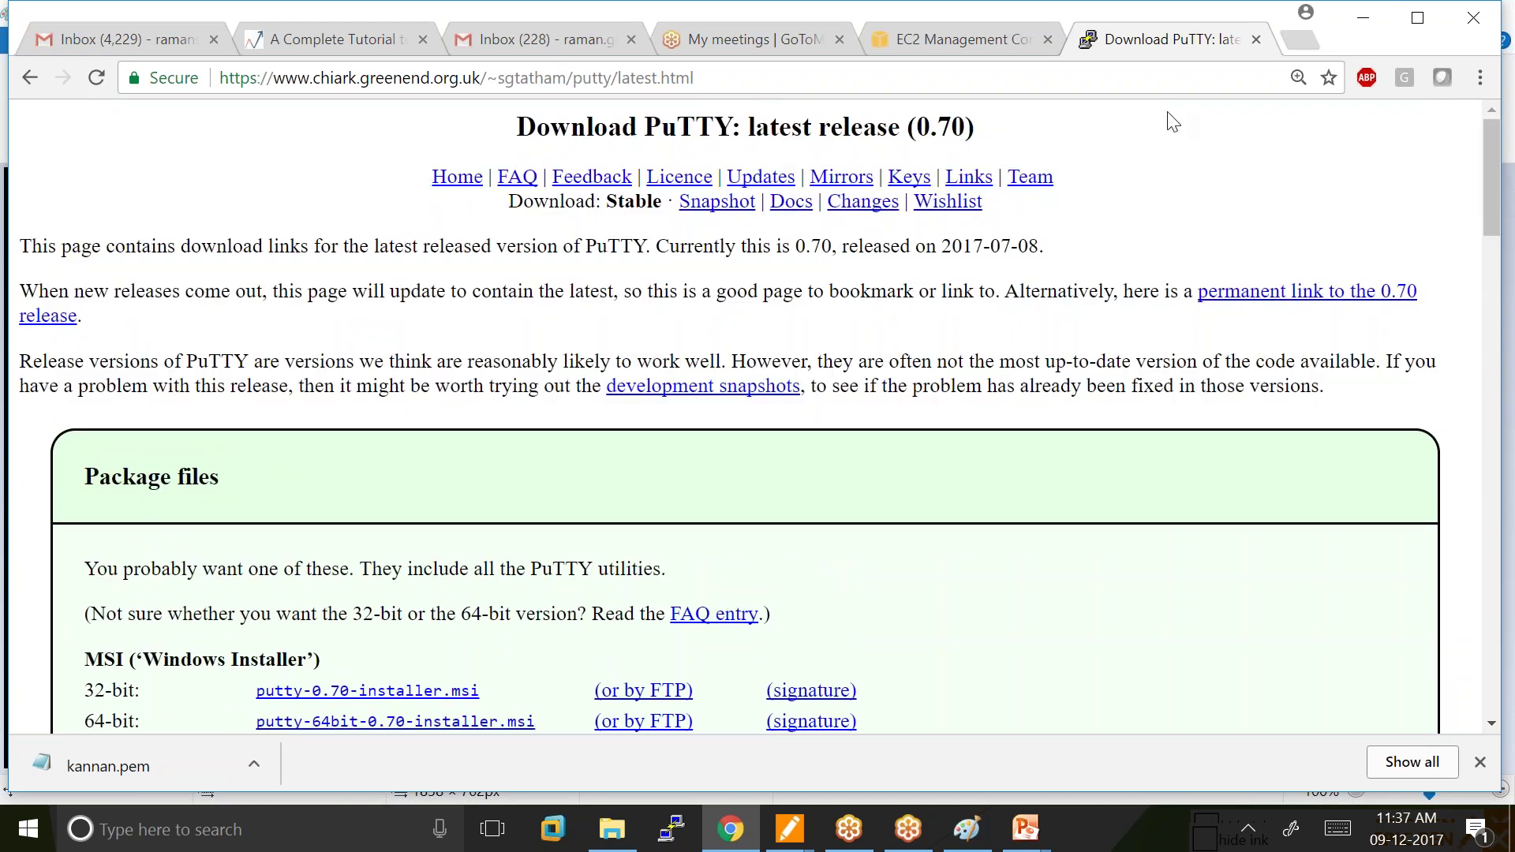
pyautogui.click(960, 28)
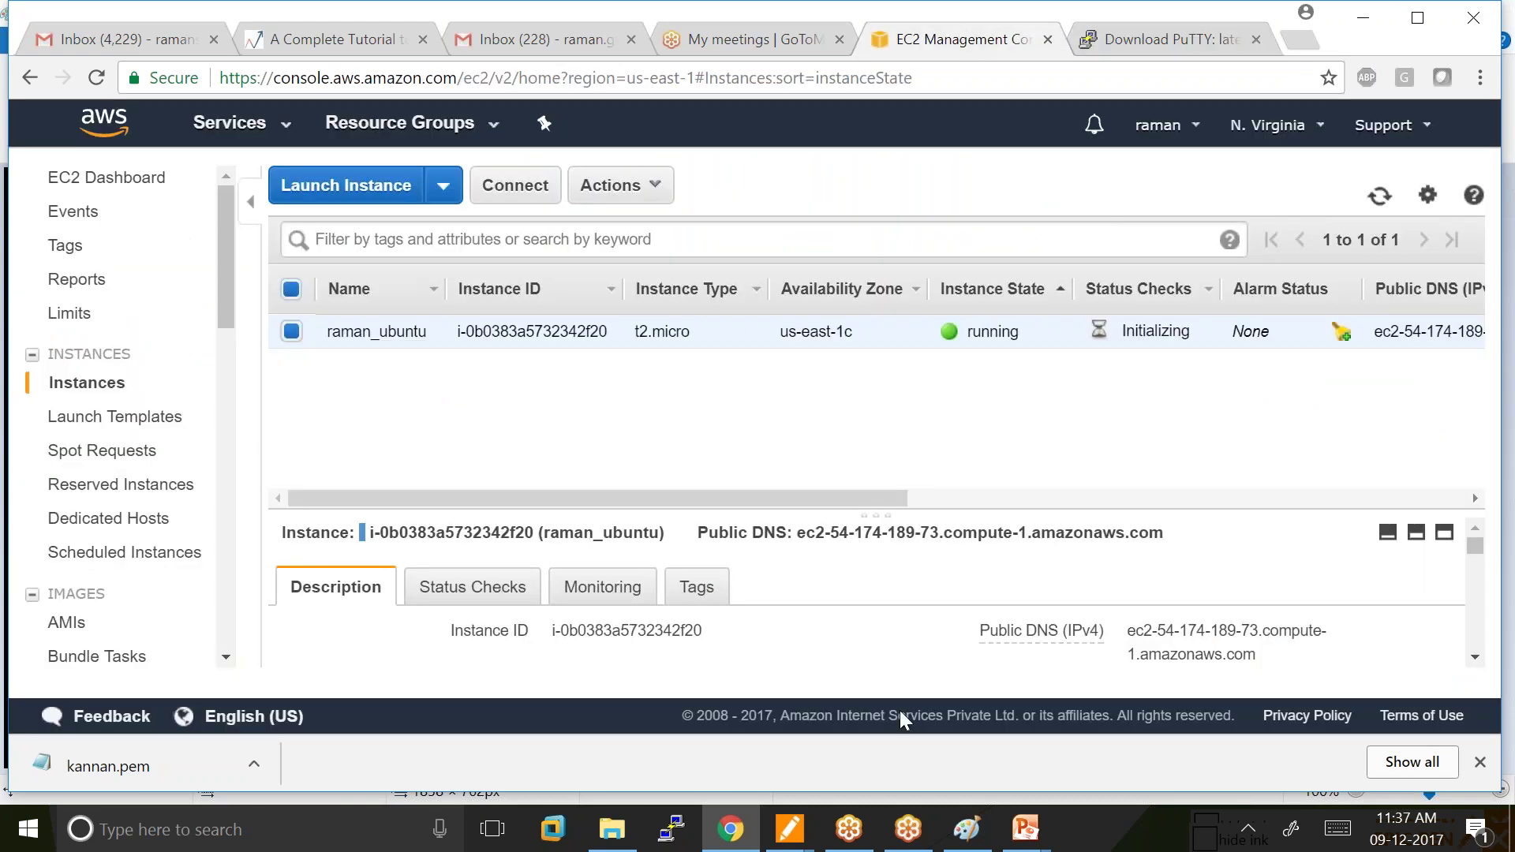
# In Paint, write the key file name with .pem by the ubuntu server and underlined putty: under madurai.
pyautogui.click(967, 829)
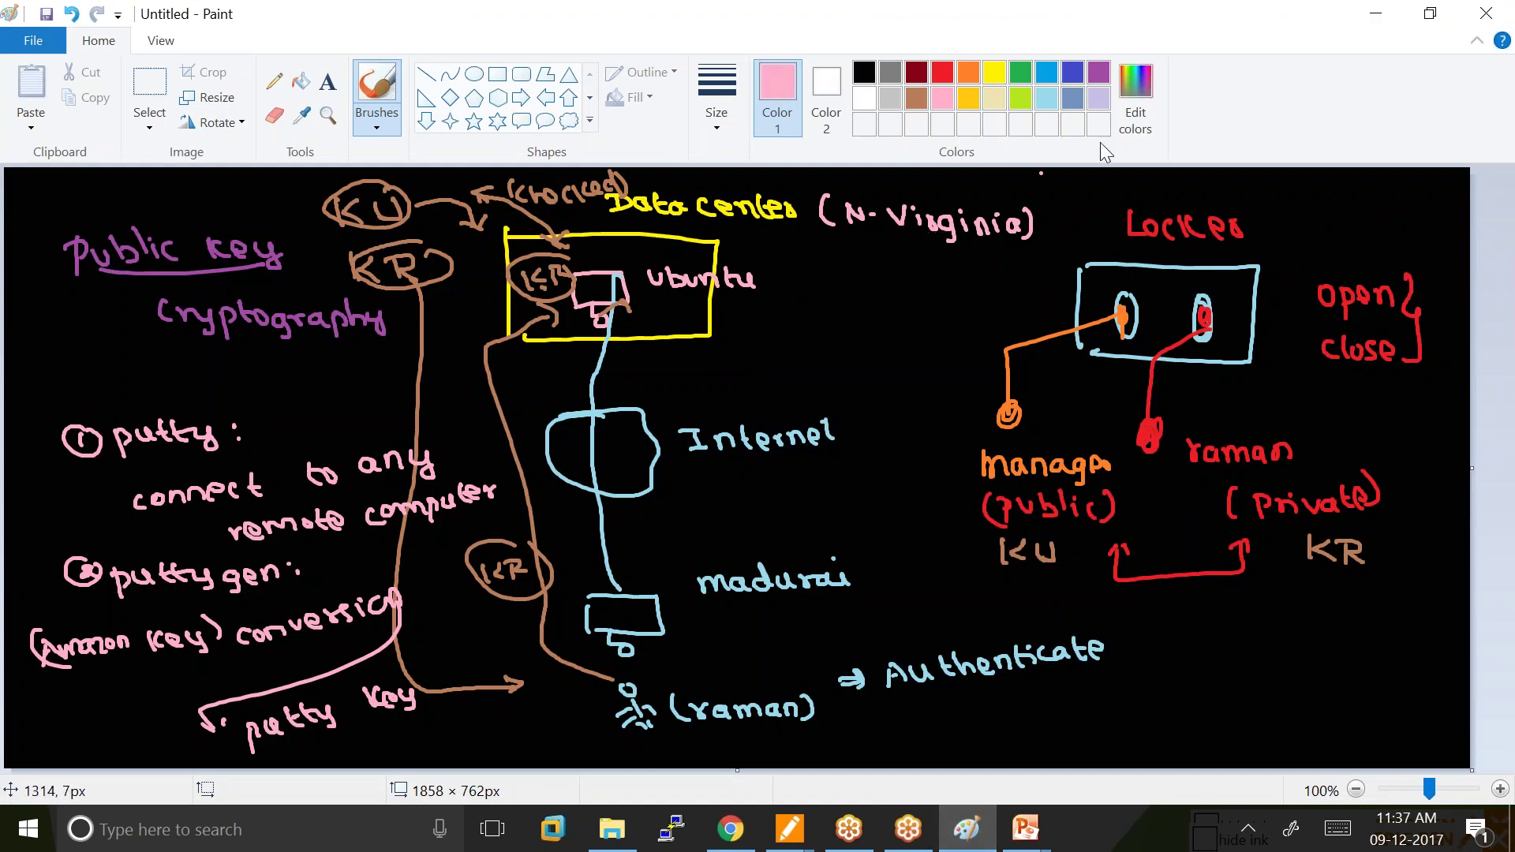
pyautogui.moveTo(829, 283)
pyautogui.mouseDown()
pyautogui.moveTo(839, 300)
pyautogui.moveTo(874, 284)
pyautogui.moveTo(905, 294)
pyautogui.mouseUp()
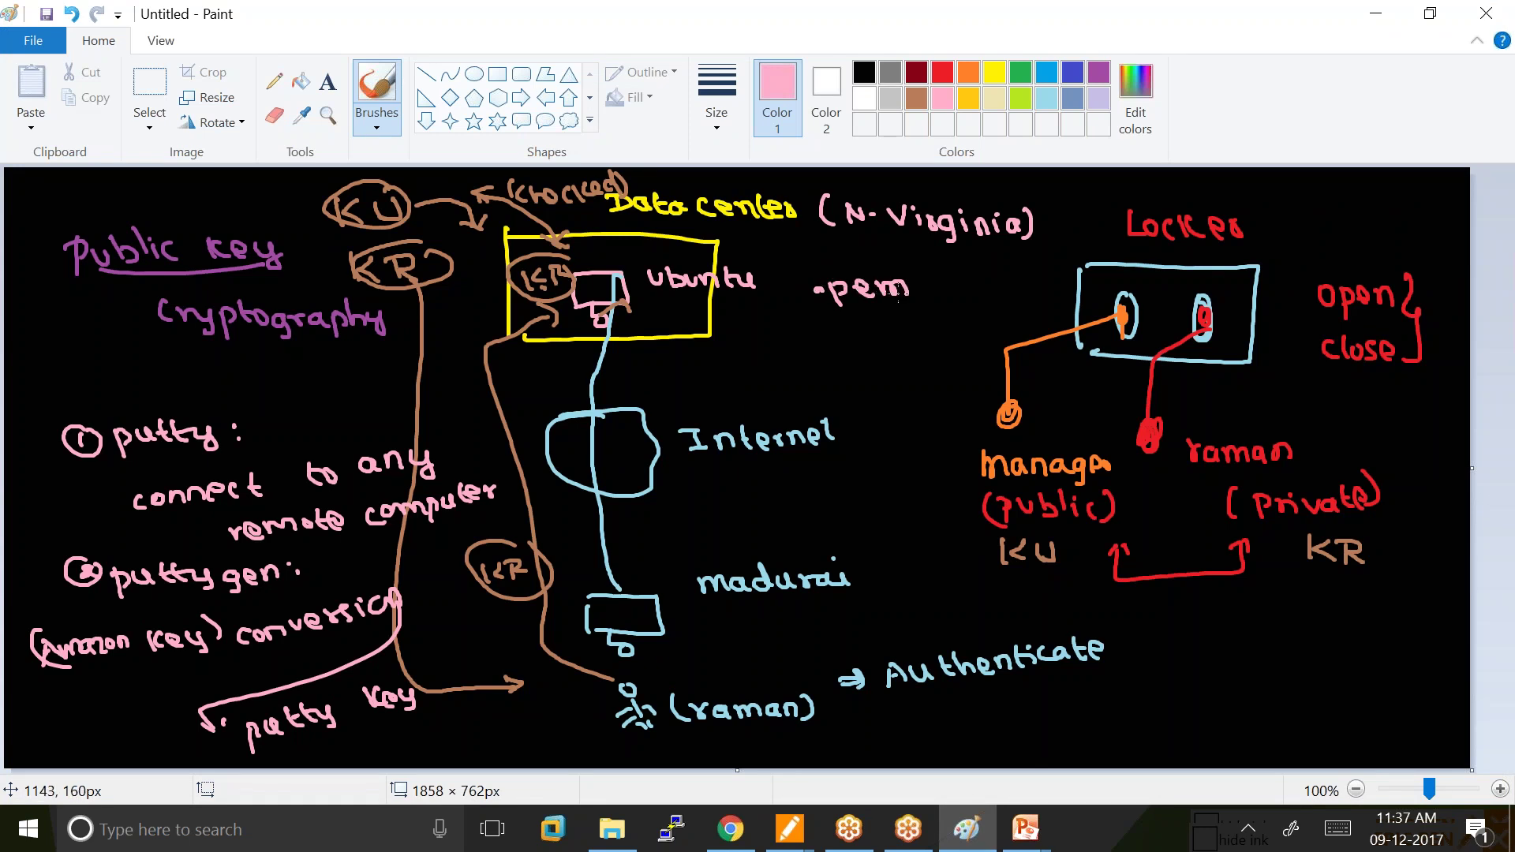
pyautogui.moveTo(784, 251)
pyautogui.mouseDown()
pyautogui.moveTo(895, 267)
pyautogui.moveTo(774, 314)
pyautogui.moveTo(940, 297)
pyautogui.mouseUp()
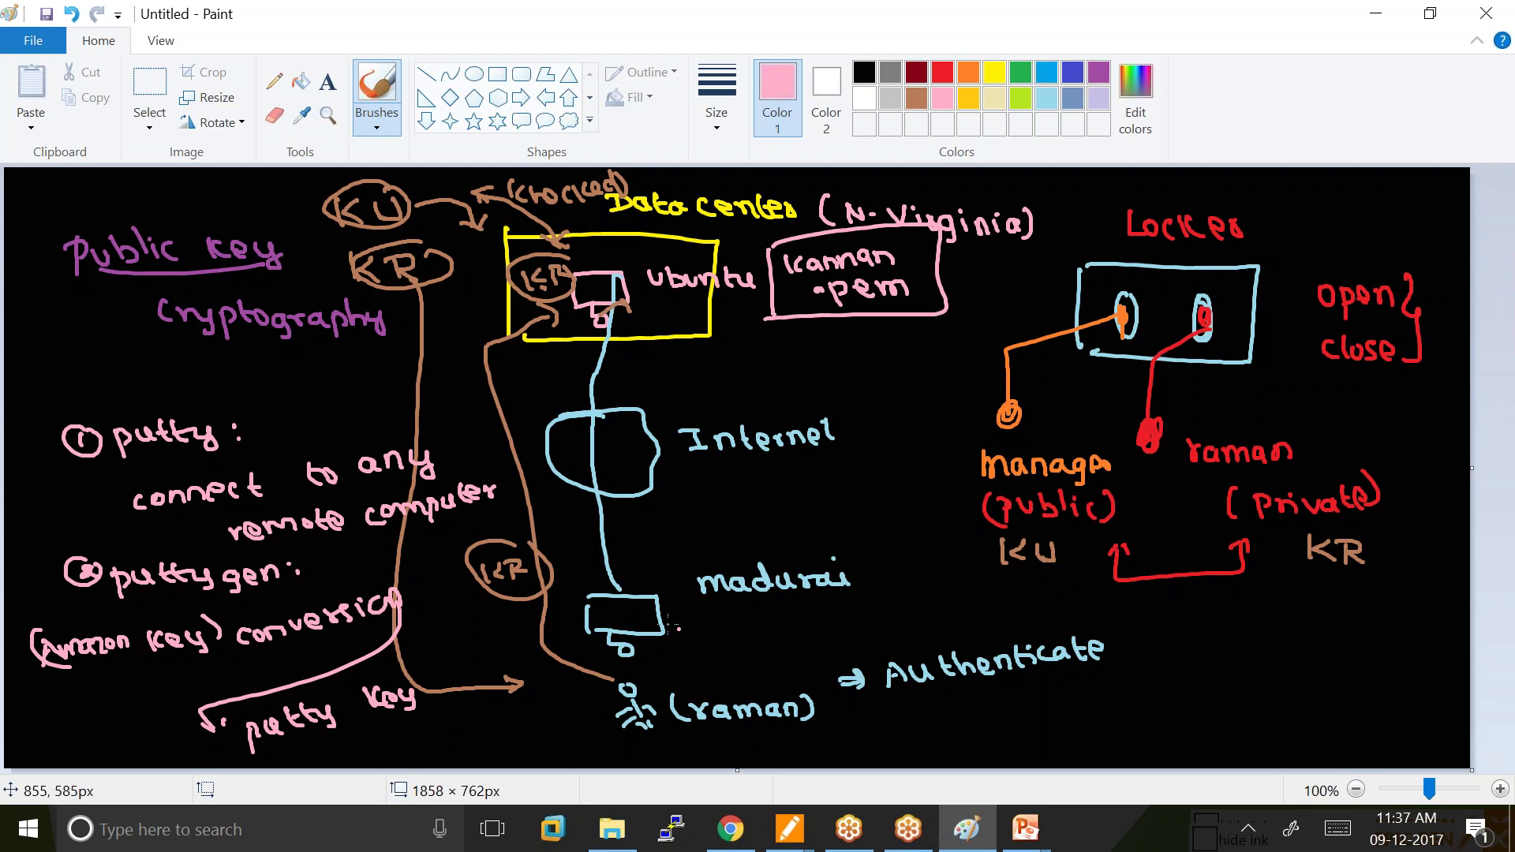
pyautogui.moveTo(713, 632)
pyautogui.mouseDown()
pyautogui.moveTo(747, 621)
pyautogui.moveTo(793, 636)
pyautogui.mouseUp()
pyautogui.click(800, 626)
pyautogui.click(801, 635)
pyautogui.moveTo(695, 659); pyautogui.dragTo(803, 651)
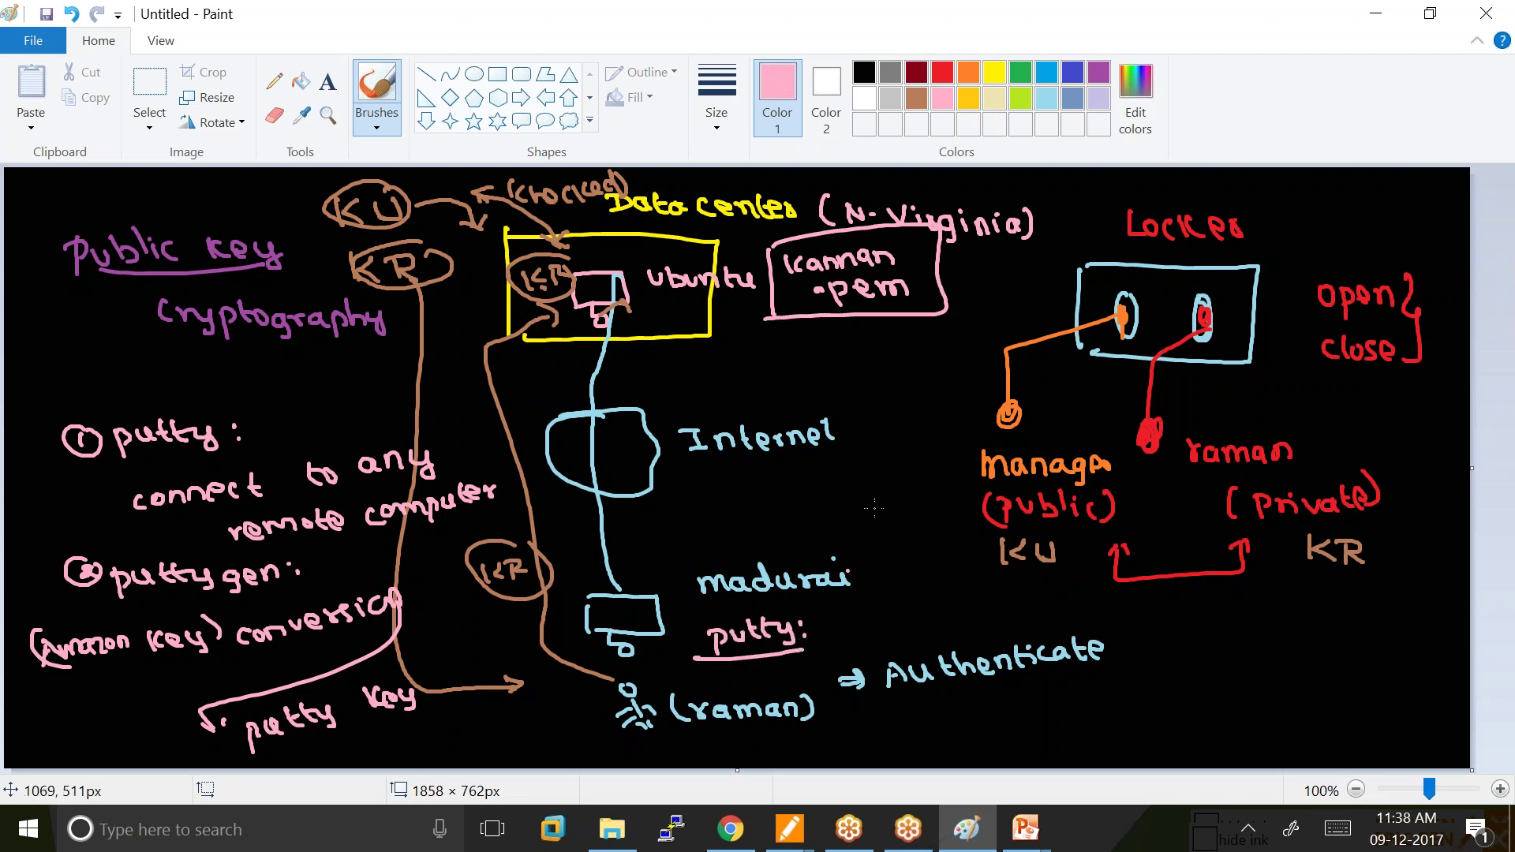
# Write a boxed PPK beside putty: with an arrow to 'putty private Key'.
pyautogui.click(867, 617)
pyautogui.moveTo(887, 639)
pyautogui.mouseDown()
pyautogui.moveTo(922, 609)
pyautogui.moveTo(931, 631)
pyautogui.mouseUp()
pyautogui.moveTo(956, 597)
pyautogui.mouseDown()
pyautogui.moveTo(939, 615)
pyautogui.moveTo(965, 624)
pyautogui.moveTo(952, 574)
pyautogui.moveTo(860, 590)
pyautogui.moveTo(962, 643)
pyautogui.moveTo(975, 590)
pyautogui.moveTo(1128, 628)
pyautogui.mouseUp()
pyautogui.moveTo(1158, 614)
pyautogui.mouseDown()
pyautogui.moveTo(1163, 639)
pyautogui.moveTo(1193, 625)
pyautogui.mouseUp()
pyautogui.moveTo(1207, 604); pyautogui.dragTo(1233, 630)
pyautogui.moveTo(1220, 617); pyautogui.dragTo(1241, 615)
pyautogui.moveTo(1237, 624); pyautogui.dragTo(1255, 638)
pyautogui.moveTo(1294, 615)
pyautogui.mouseDown()
pyautogui.moveTo(1296, 641)
pyautogui.moveTo(1332, 614)
pyautogui.mouseUp()
pyautogui.moveTo(1337, 617); pyautogui.dragTo(1365, 630)
pyautogui.moveTo(1364, 628)
pyautogui.mouseDown()
pyautogui.moveTo(1386, 605)
pyautogui.moveTo(1427, 623)
pyautogui.mouseUp()
pyautogui.moveTo(1274, 657); pyautogui.dragTo(1276, 685)
pyautogui.moveTo(1294, 659); pyautogui.dragTo(1295, 687)
pyautogui.moveTo(1304, 667)
pyautogui.mouseDown()
pyautogui.moveTo(1316, 685)
pyautogui.moveTo(1347, 681)
pyautogui.mouseUp()
pyautogui.moveTo(1335, 670); pyautogui.dragTo(1351, 699)
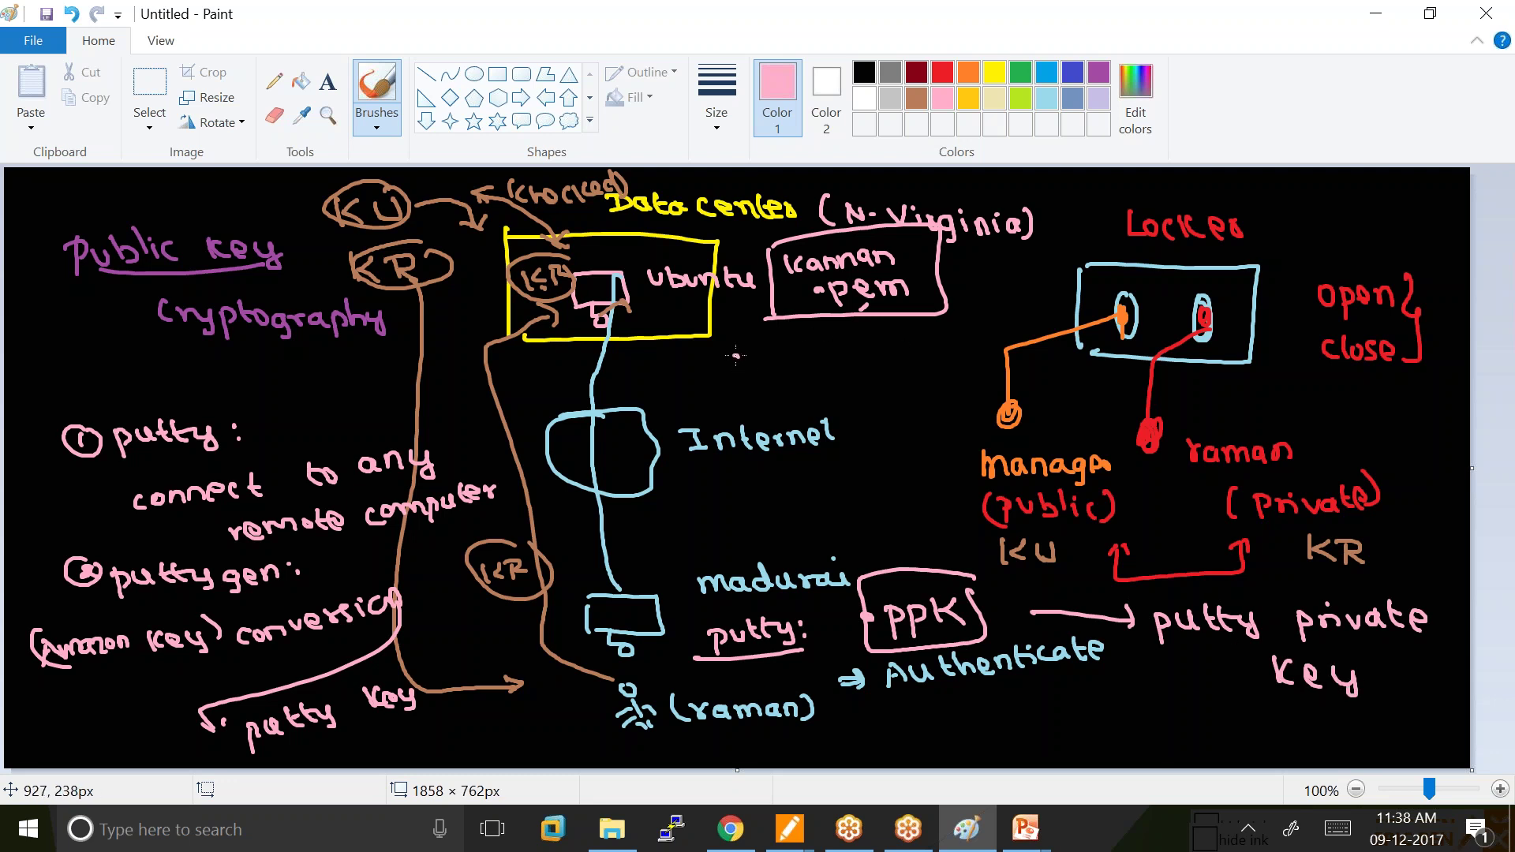
# Write 'privacy enhanced mail' below the ubuntu box.
pyautogui.moveTo(735, 356); pyautogui.dragTo(737, 384)
pyautogui.moveTo(734, 360); pyautogui.dragTo(790, 371)
pyautogui.moveTo(793, 357); pyautogui.dragTo(827, 369)
pyautogui.moveTo(843, 351); pyautogui.dragTo(865, 372)
pyautogui.moveTo(769, 408)
pyautogui.mouseDown()
pyautogui.moveTo(917, 401)
pyautogui.moveTo(922, 379)
pyautogui.mouseUp()
pyautogui.moveTo(850, 450); pyautogui.dragTo(927, 443)
pyautogui.moveTo(787, 480)
pyautogui.mouseDown()
pyautogui.moveTo(789, 492)
pyautogui.moveTo(960, 486)
pyautogui.mouseUp()
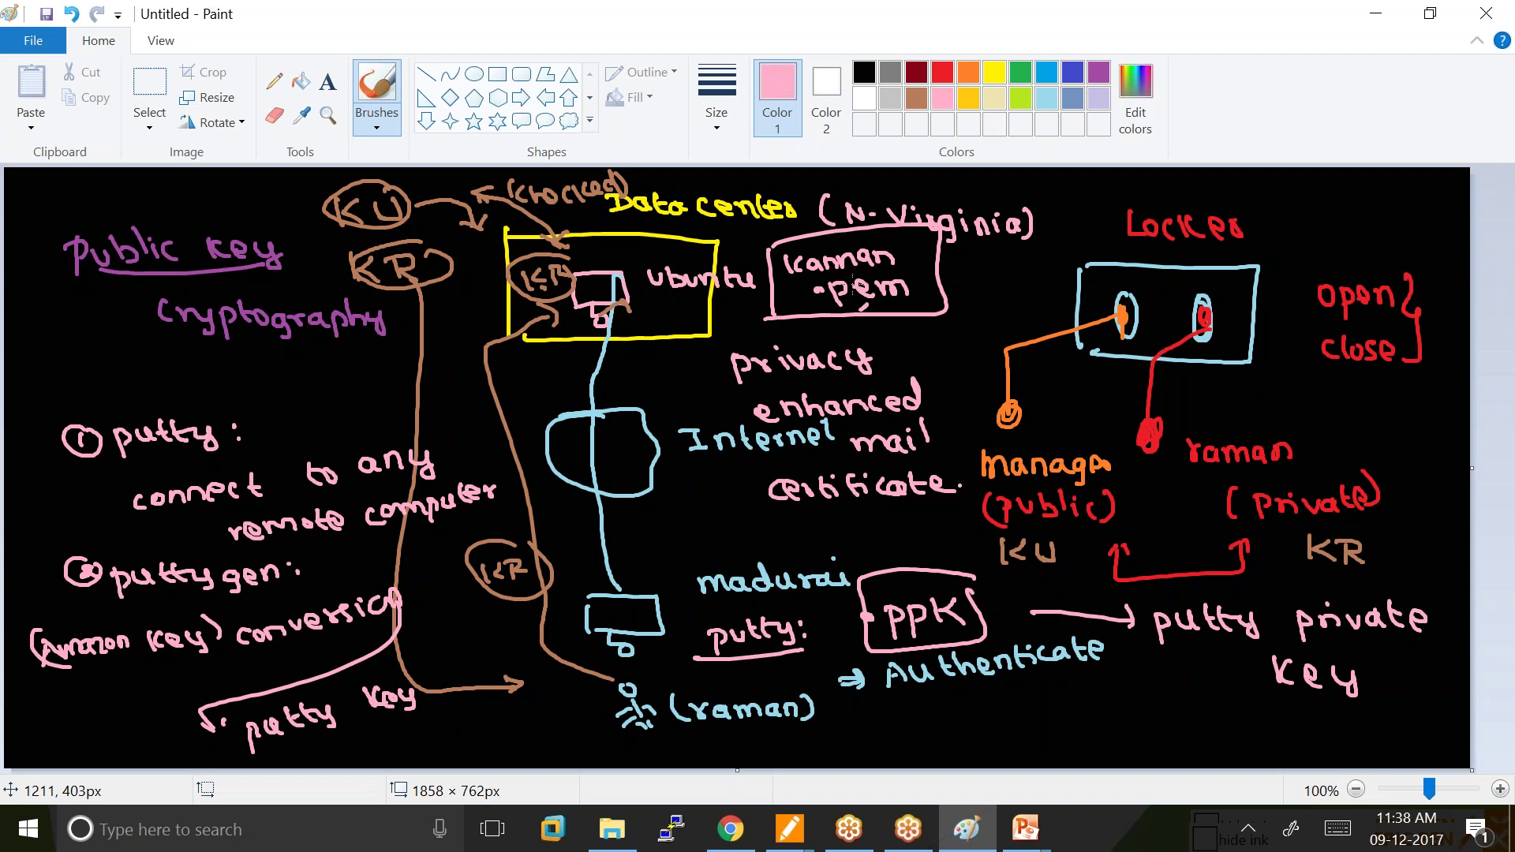
# In orange, circle .pem and putty:, draw an arrow from .pem to PPK, underline puttygen and conversion.
pyautogui.click(969, 79)
pyautogui.moveTo(864, 251)
pyautogui.mouseDown()
pyautogui.moveTo(810, 246)
pyautogui.moveTo(766, 286)
pyautogui.moveTo(810, 320)
pyautogui.moveTo(875, 320)
pyautogui.moveTo(892, 251)
pyautogui.moveTo(857, 246)
pyautogui.mouseUp()
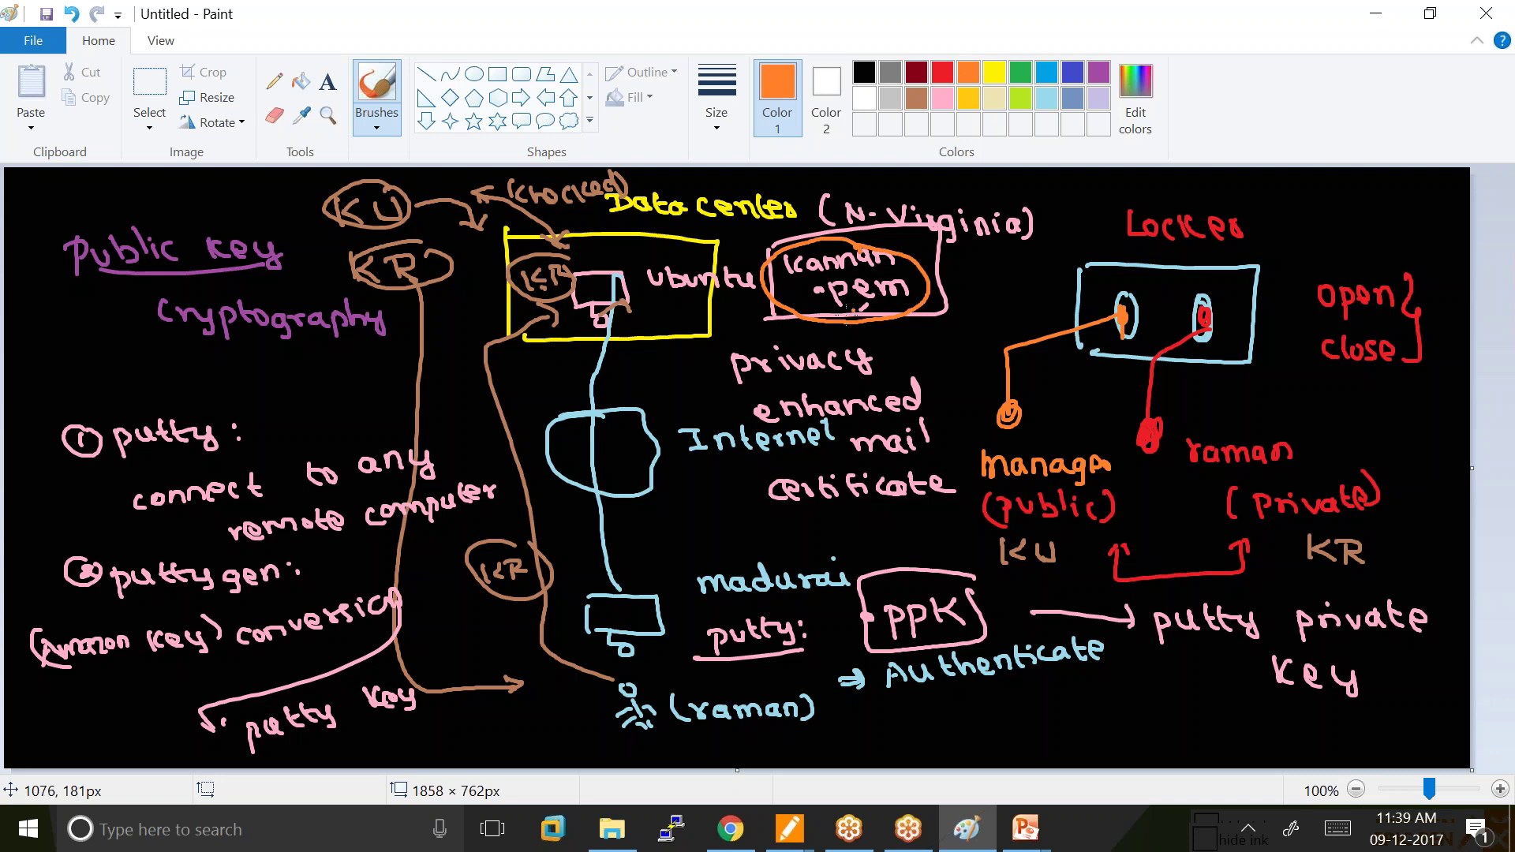
pyautogui.moveTo(748, 598)
pyautogui.mouseDown()
pyautogui.moveTo(682, 629)
pyautogui.moveTo(720, 656)
pyautogui.moveTo(810, 647)
pyautogui.moveTo(806, 614)
pyautogui.mouseUp()
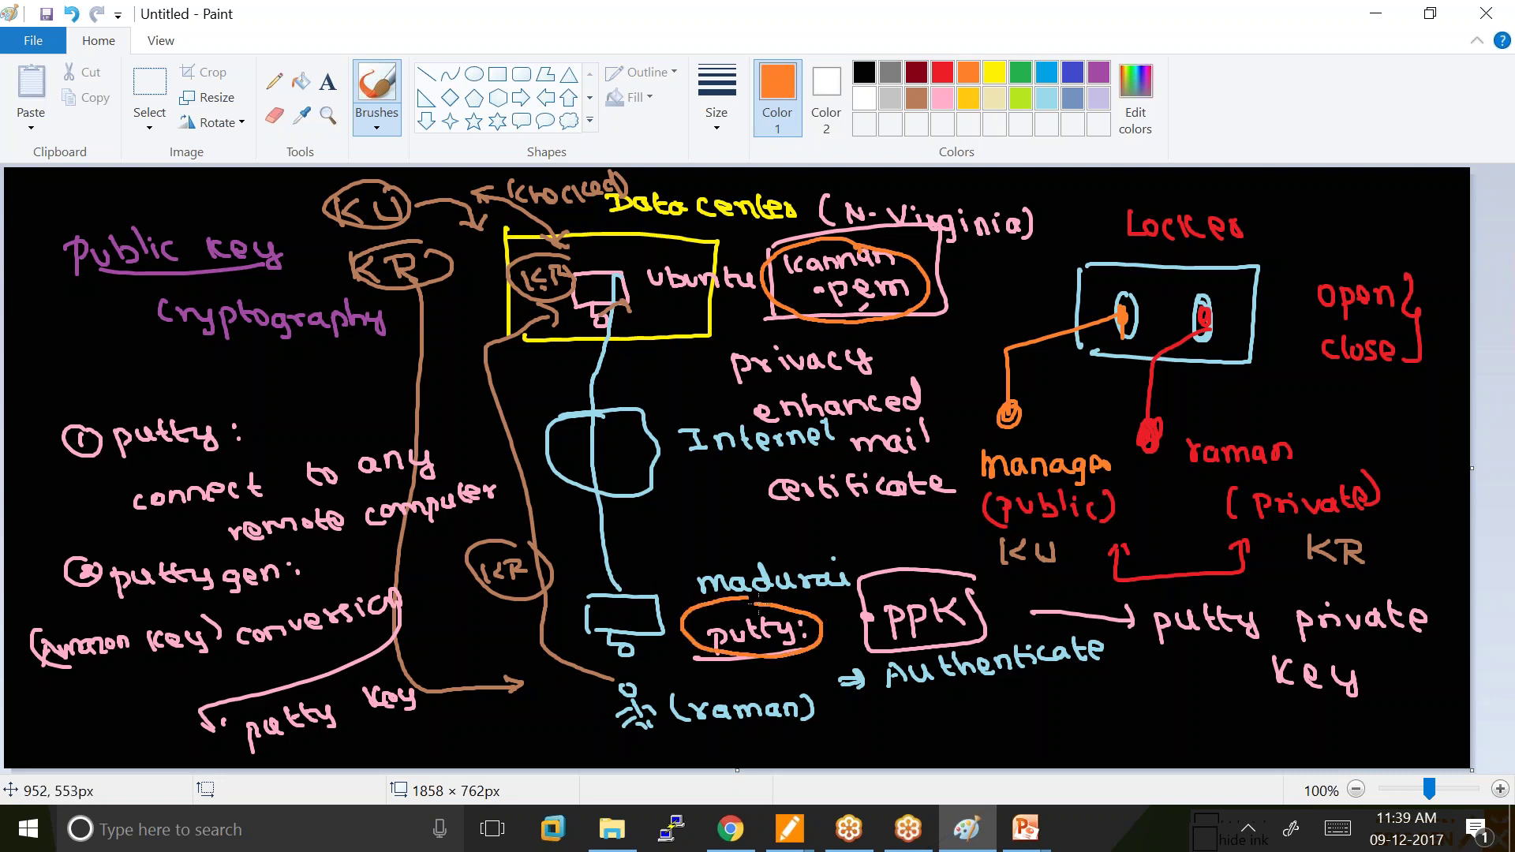
pyautogui.moveTo(918, 296)
pyautogui.mouseDown()
pyautogui.moveTo(955, 390)
pyautogui.moveTo(943, 527)
pyautogui.moveTo(921, 547)
pyautogui.moveTo(934, 557)
pyautogui.mouseUp()
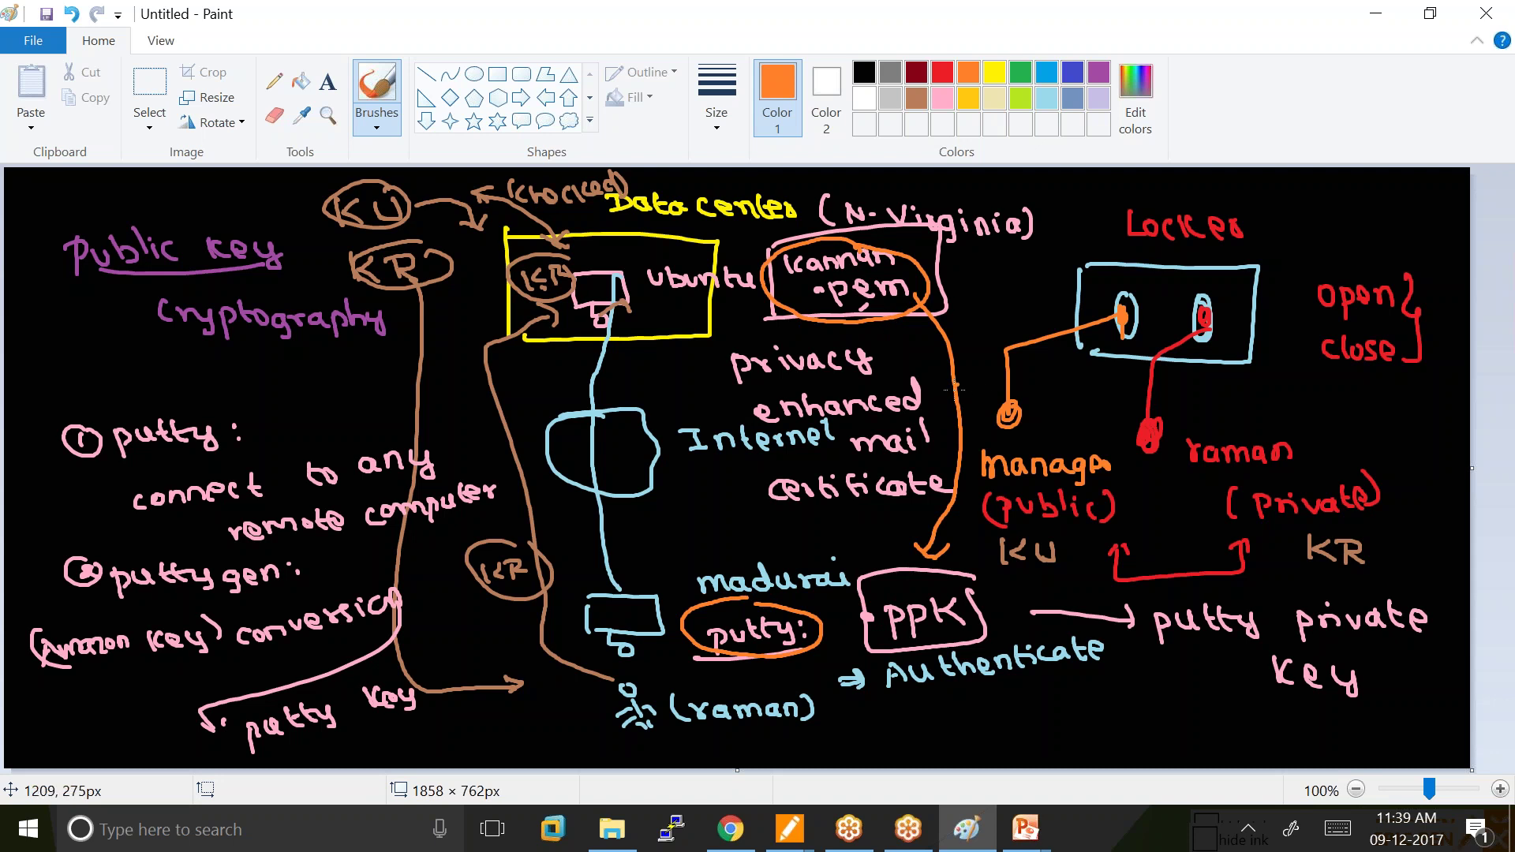
pyautogui.moveTo(105, 610)
pyautogui.mouseDown()
pyautogui.moveTo(251, 612)
pyautogui.moveTo(327, 589)
pyautogui.moveTo(87, 576)
pyautogui.moveTo(150, 600)
pyautogui.mouseUp()
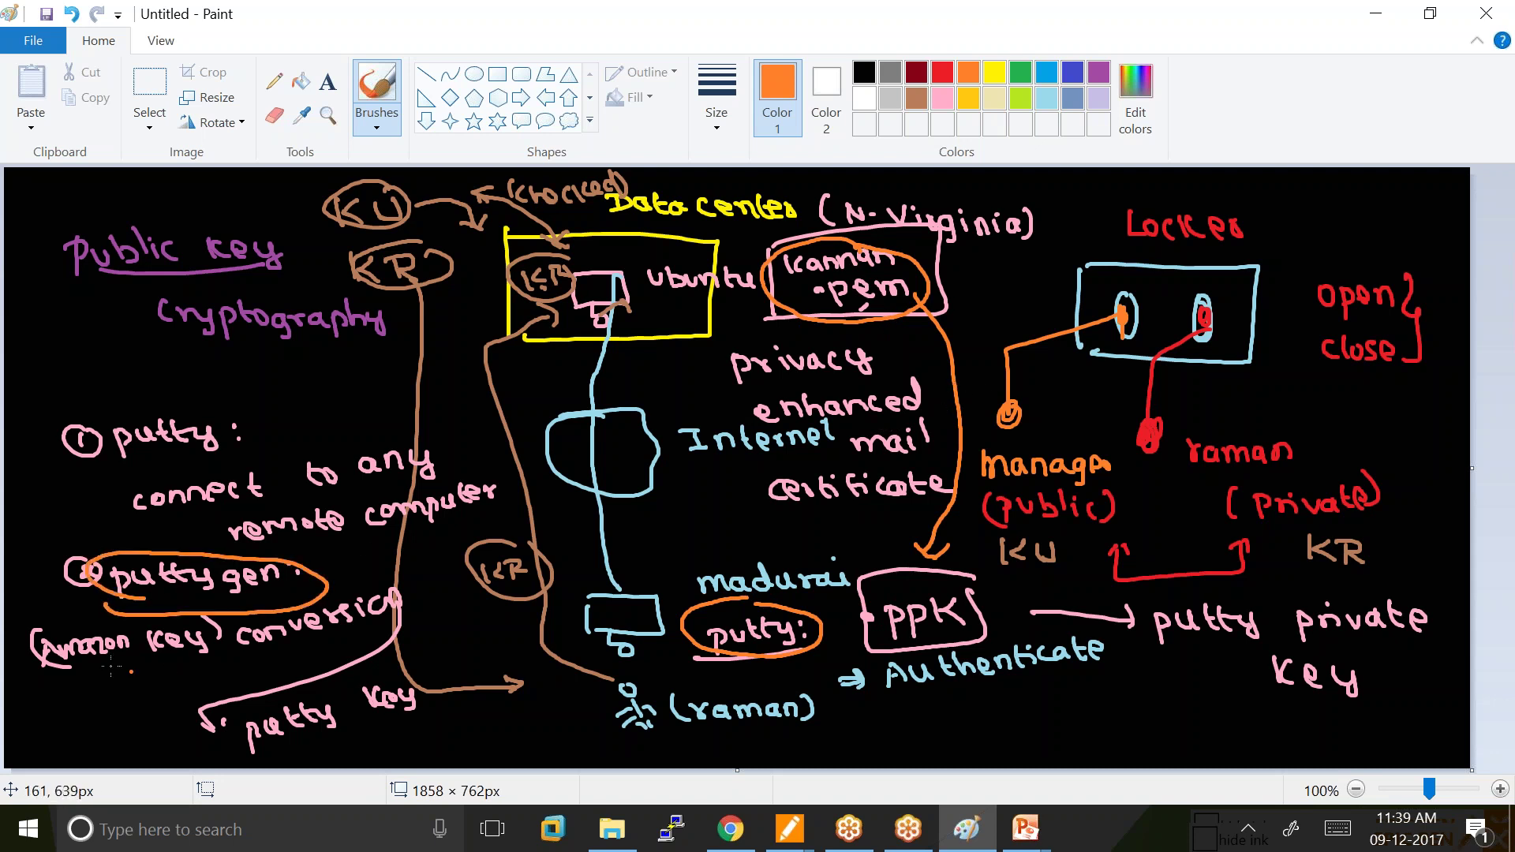
pyautogui.moveTo(82, 654); pyautogui.dragTo(392, 625)
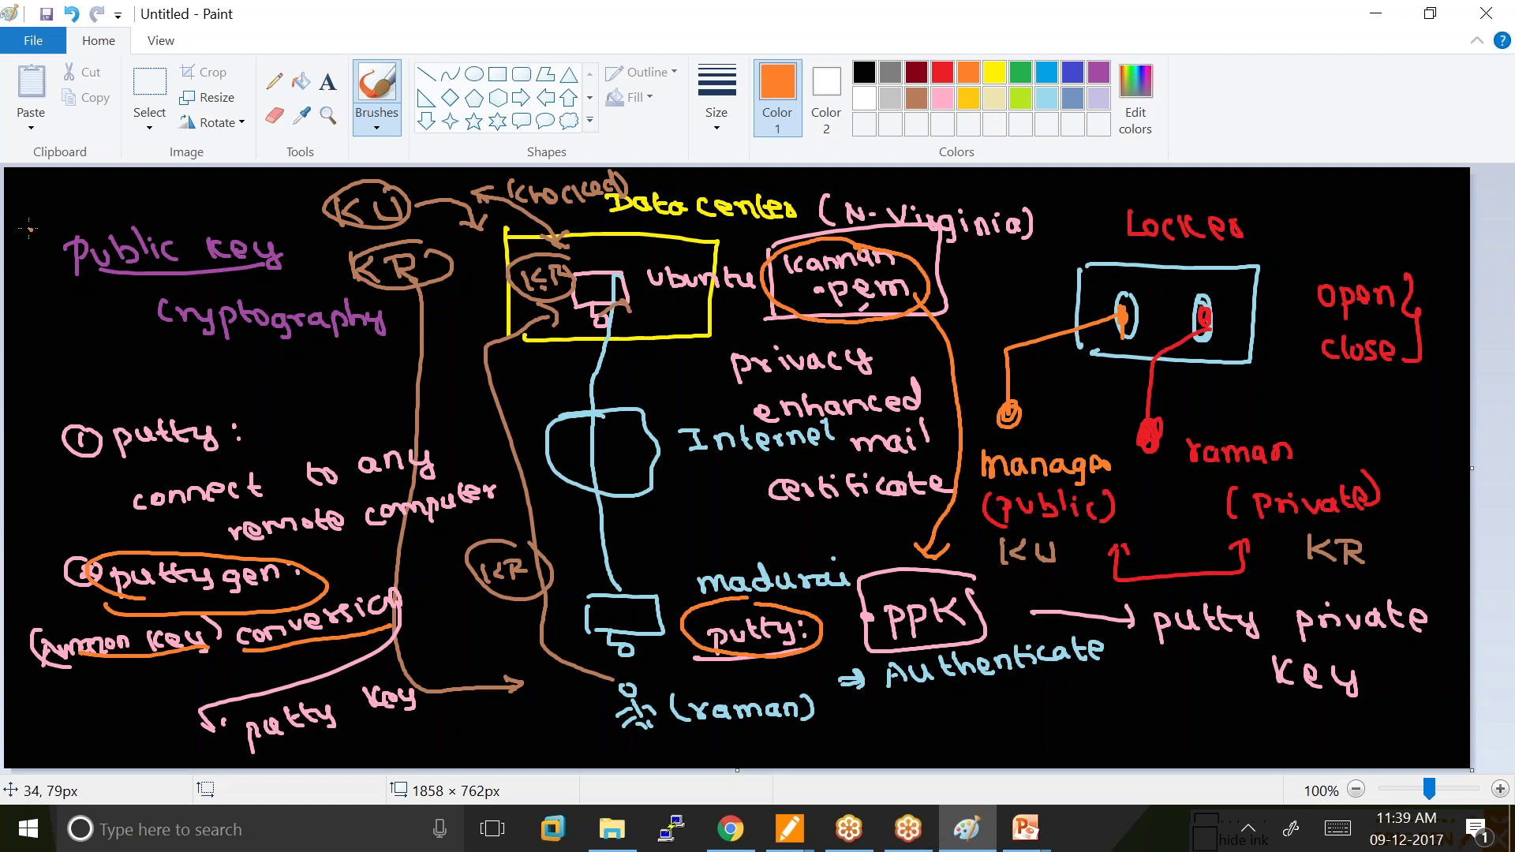
# Minimize Chrome, Paint, PowerPoint and File Explorer, move Recording Manager aside, and select puttygen.
pyautogui.click(758, 838)
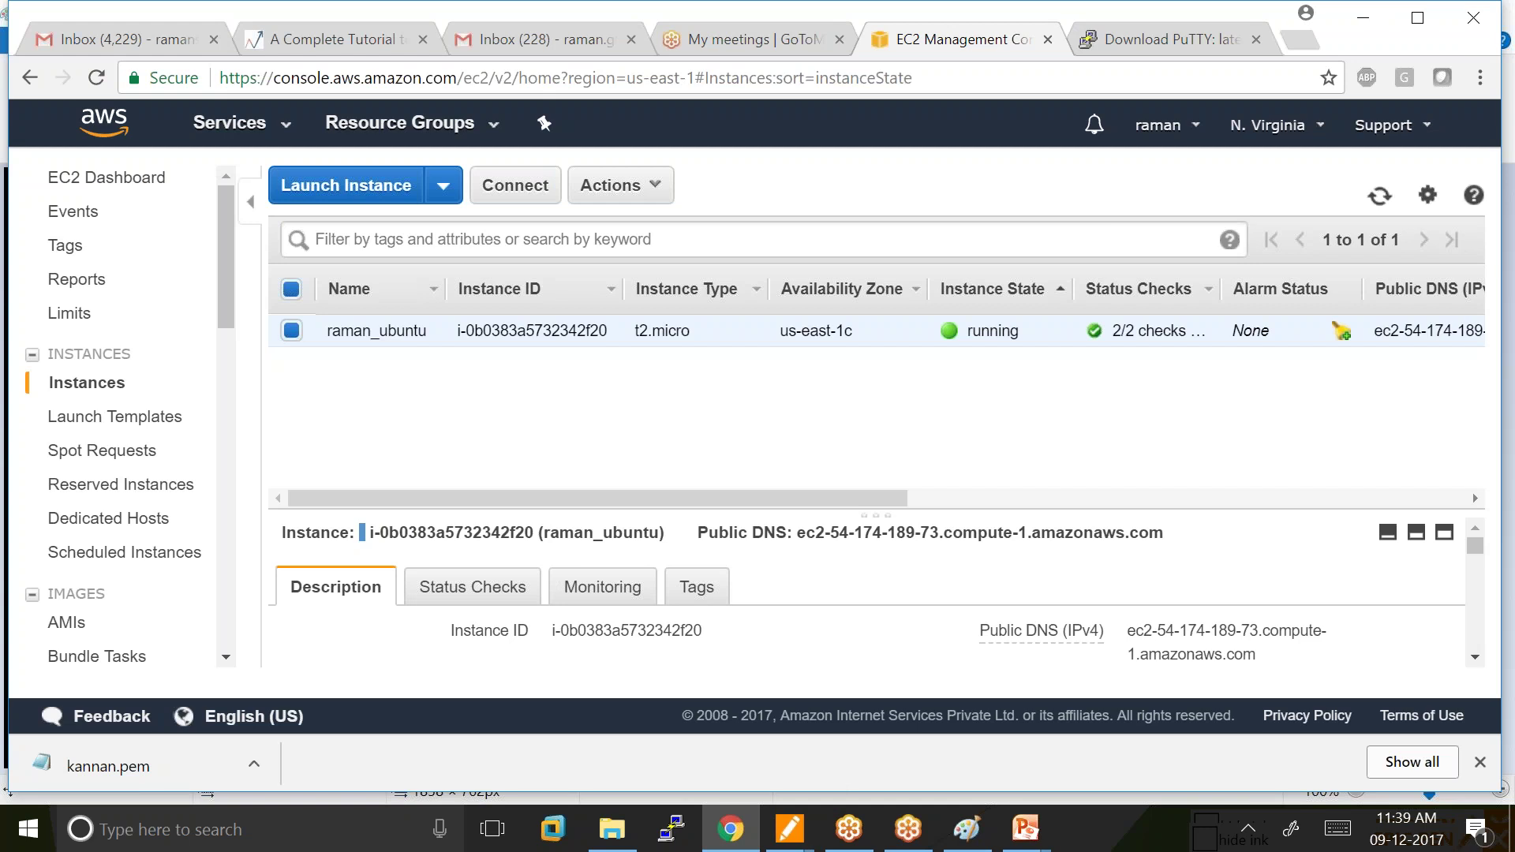
pyautogui.click(1364, 16)
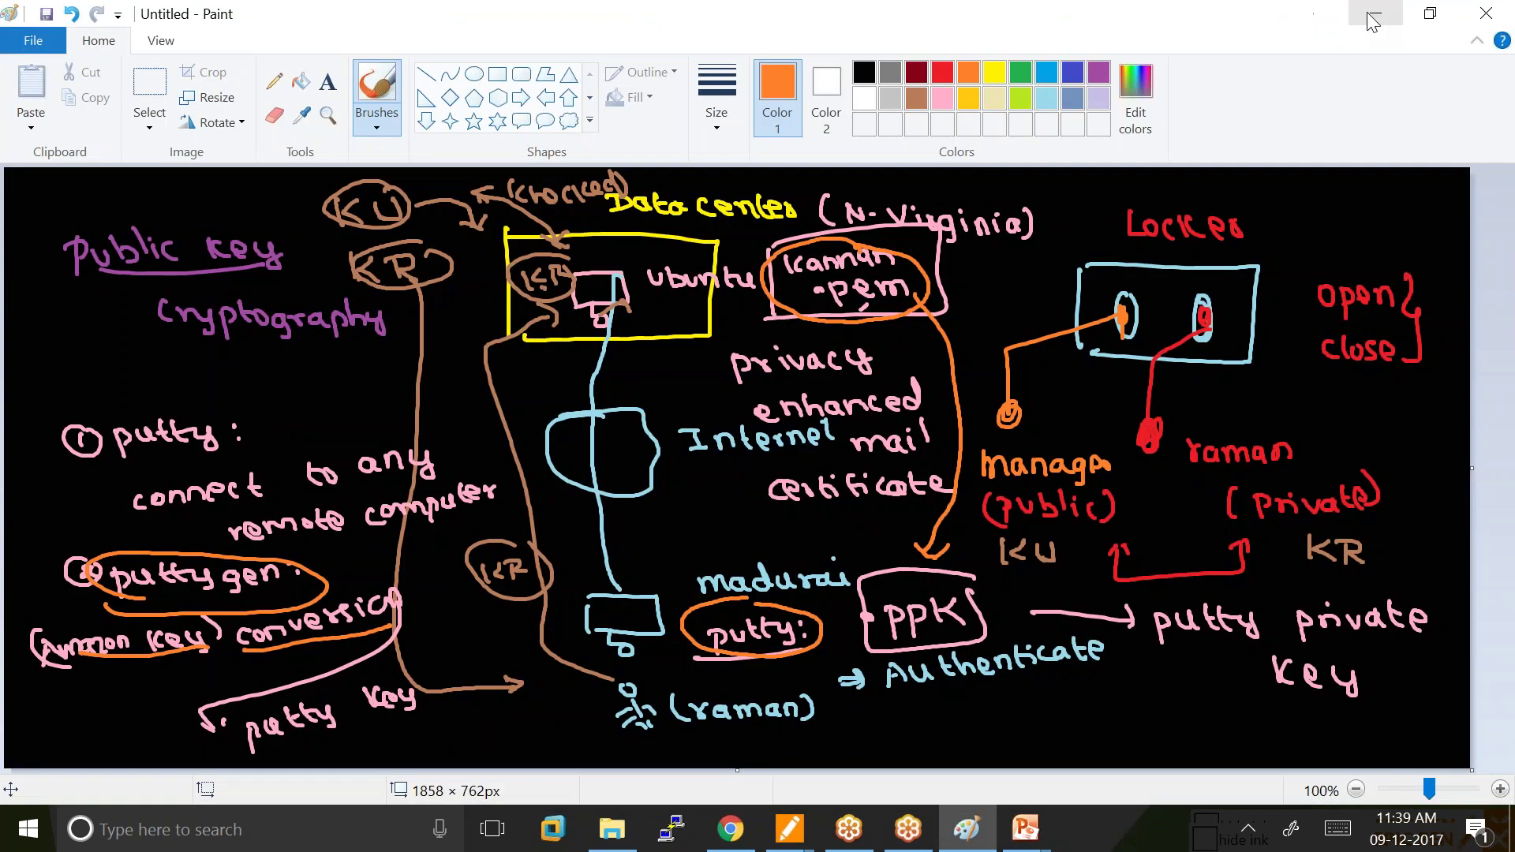
pyautogui.click(1367, 13)
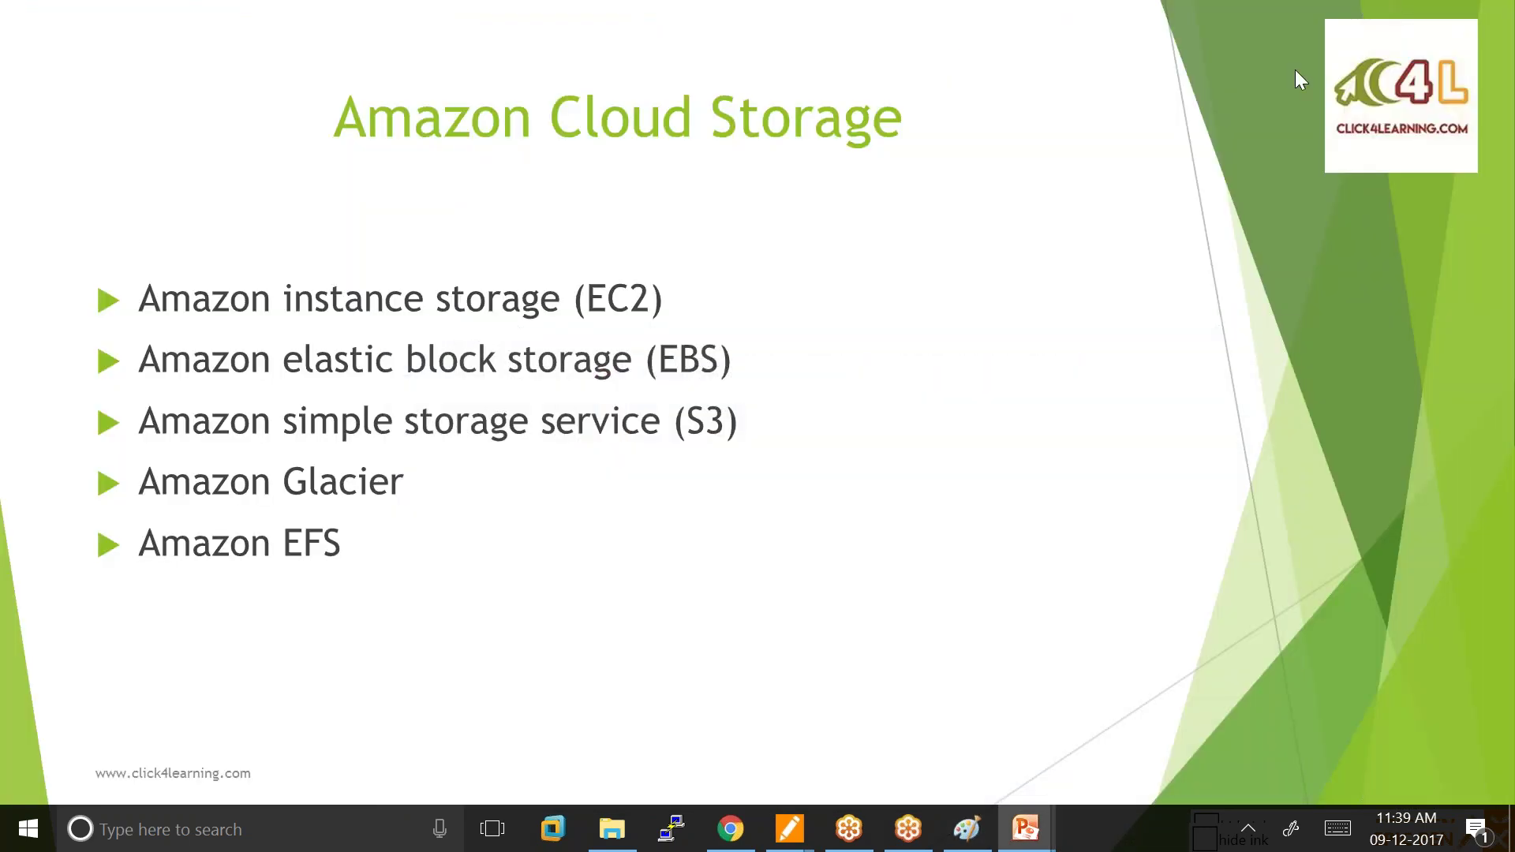
pyautogui.press('Escape')
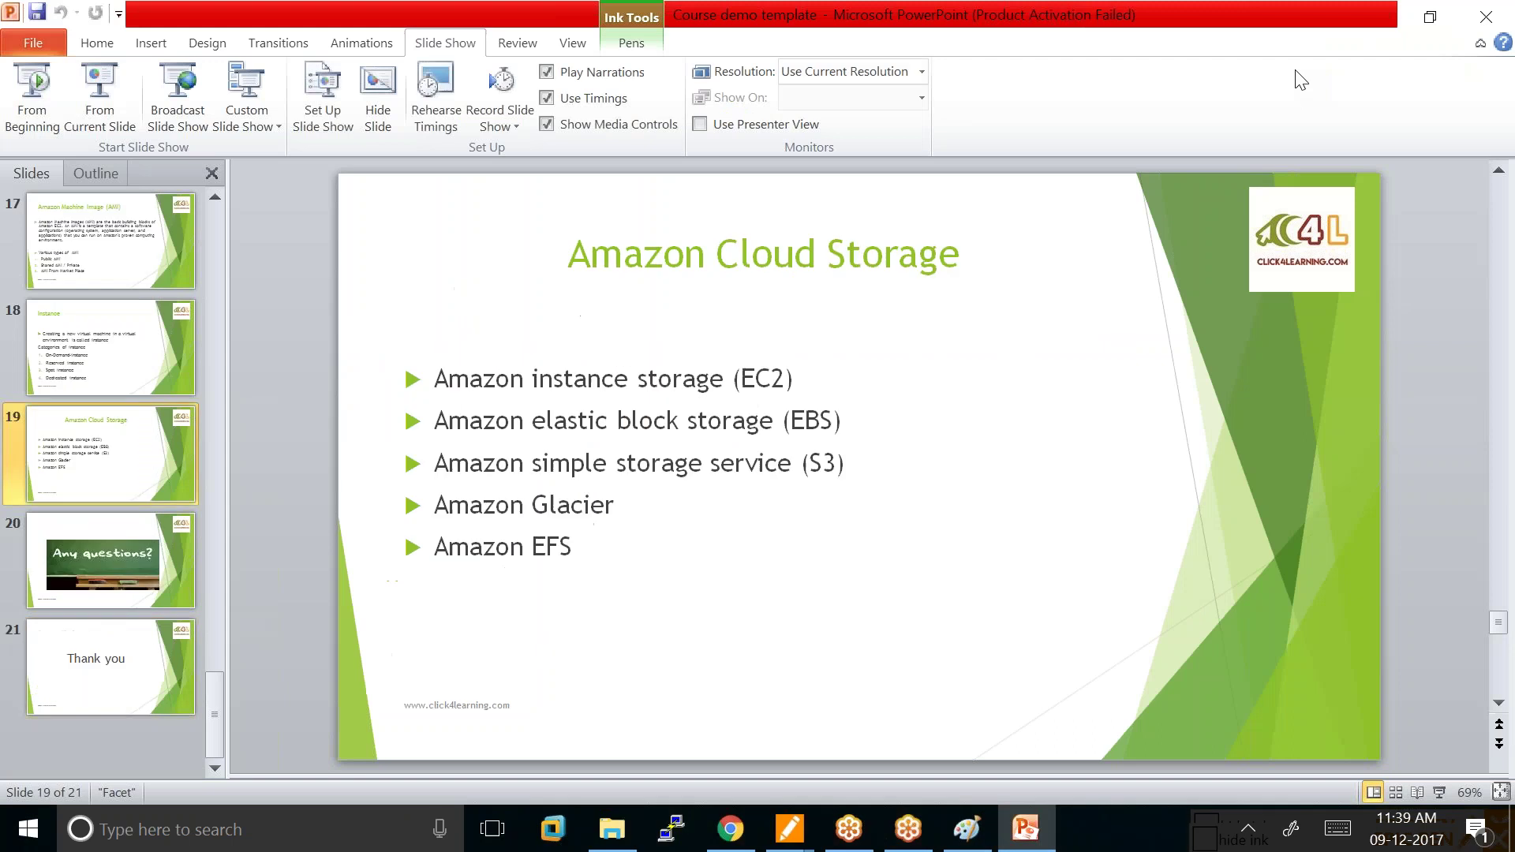
pyautogui.click(1393, 22)
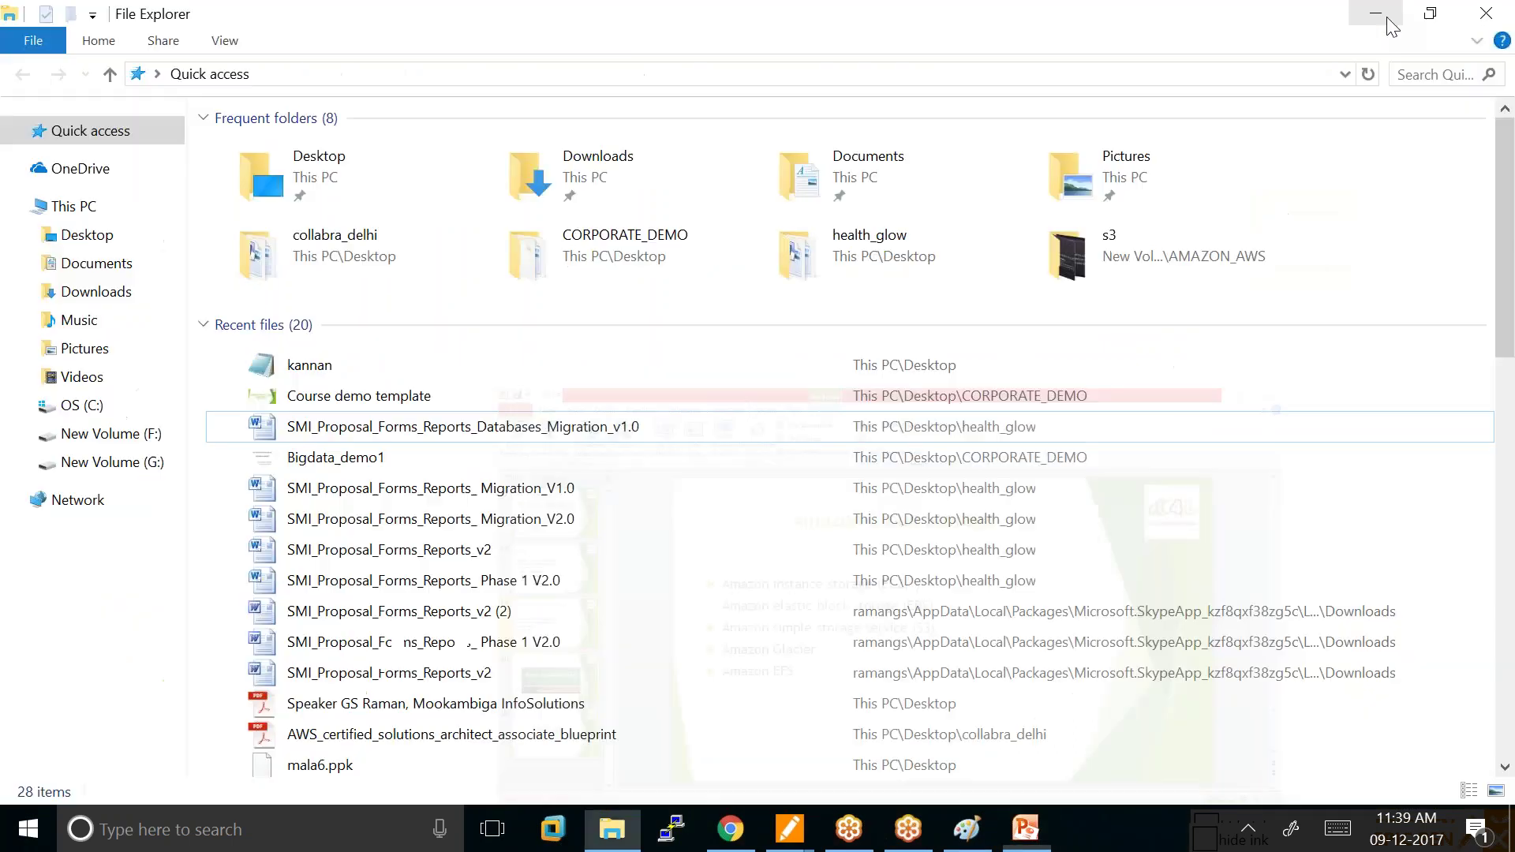
pyautogui.click(1377, 20)
pyautogui.moveTo(793, 110); pyautogui.dragTo(1061, 100)
pyautogui.click(38, 759)
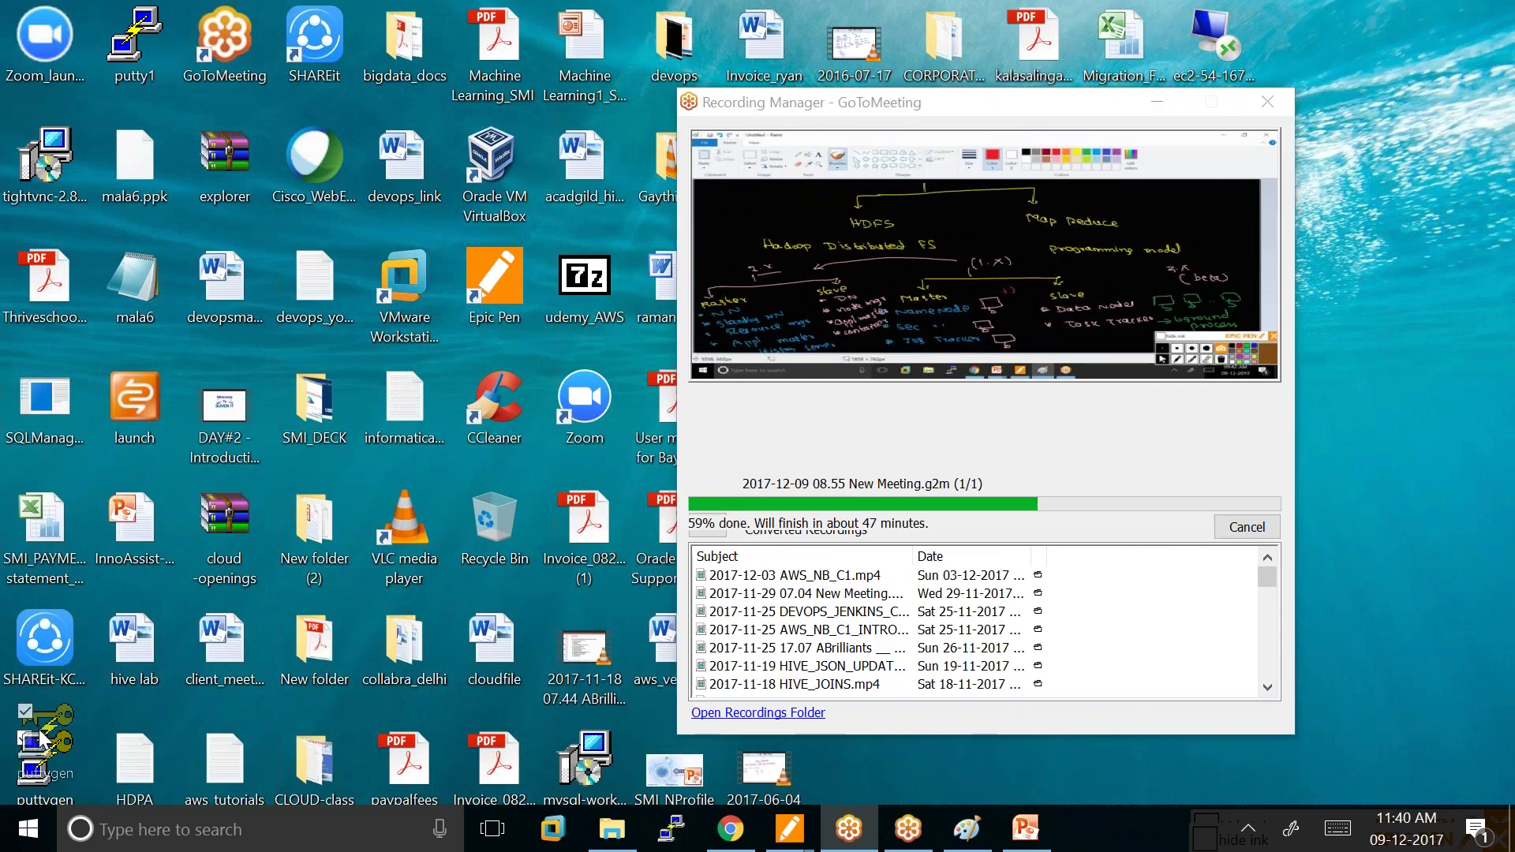
# Launch PuTTYgen from the desktop and bring up the Epic Pen annotation toolbar.
pyautogui.doubleClick(60, 754)
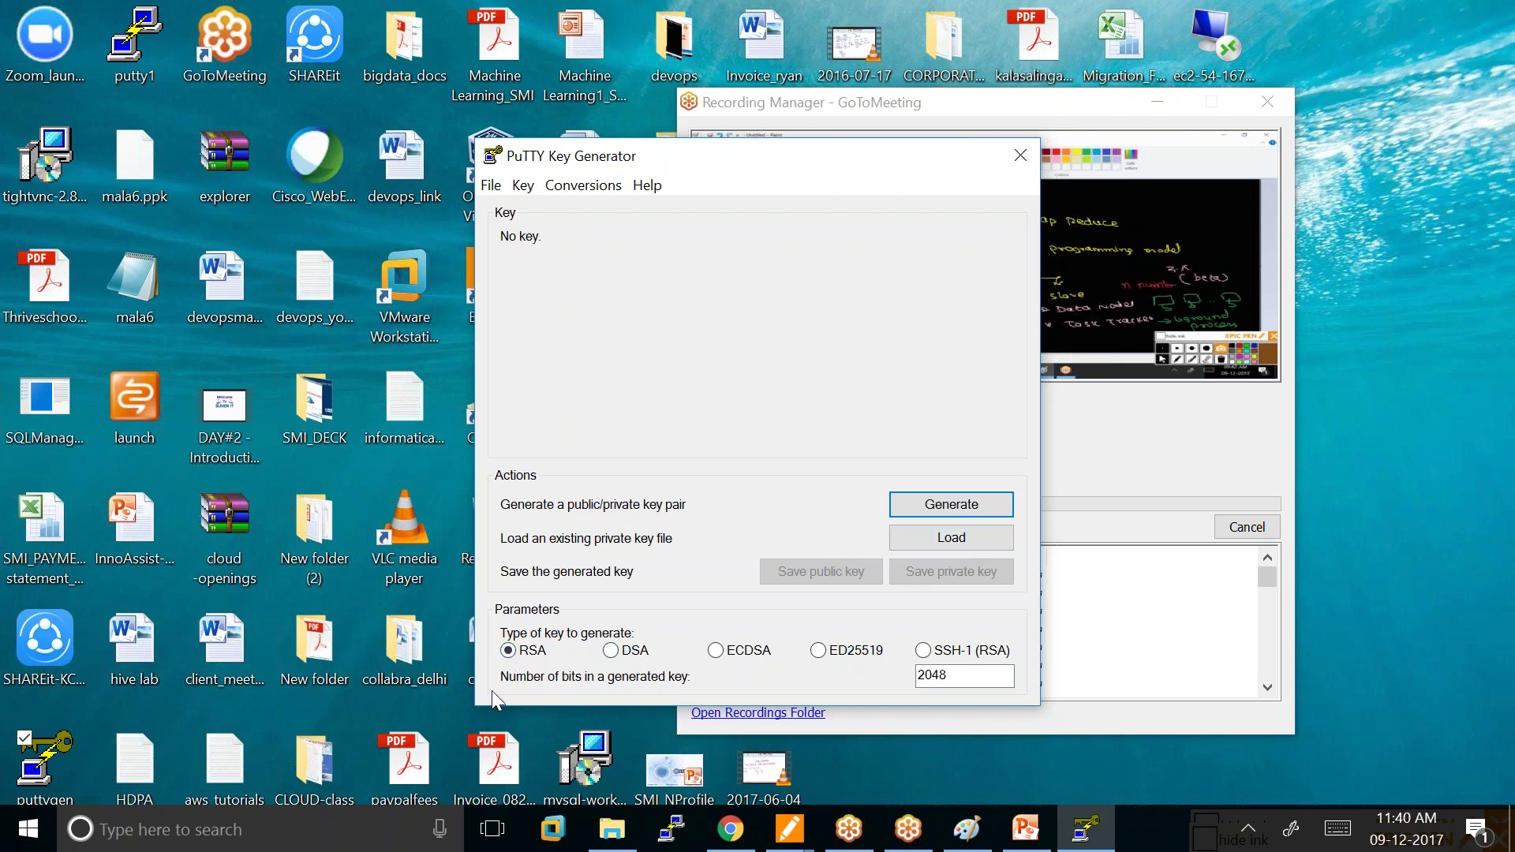
pyautogui.click(802, 808)
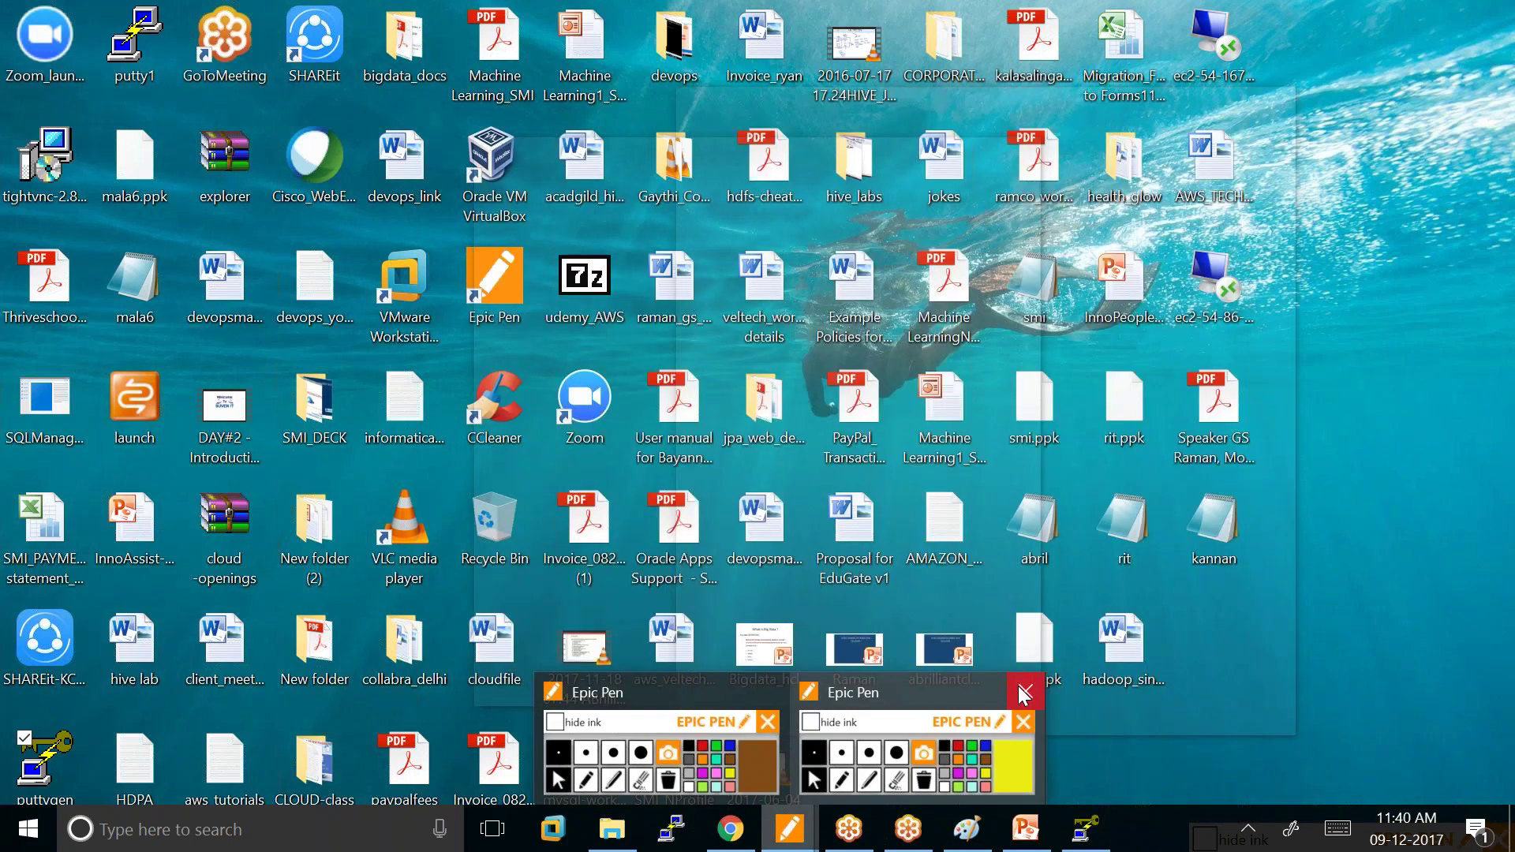
pyautogui.click(1027, 693)
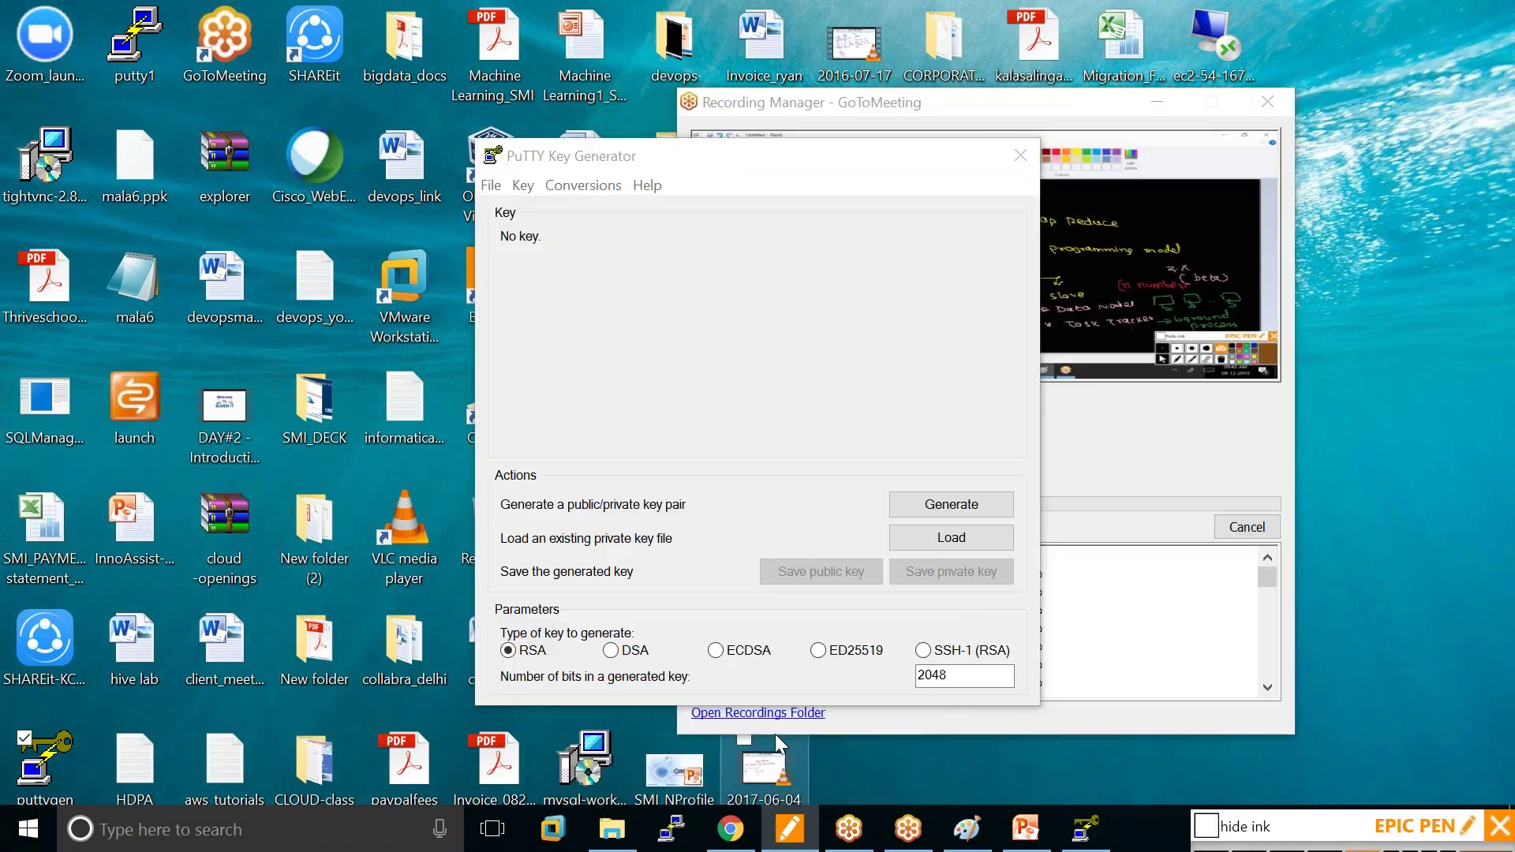
# Ink-mark the Load button and RSA key type, clear the ink, and open the Load dialog.
pyautogui.moveTo(1323, 769)
pyautogui.click(1260, 838)
pyautogui.moveTo(987, 537); pyautogui.dragTo(1042, 527)
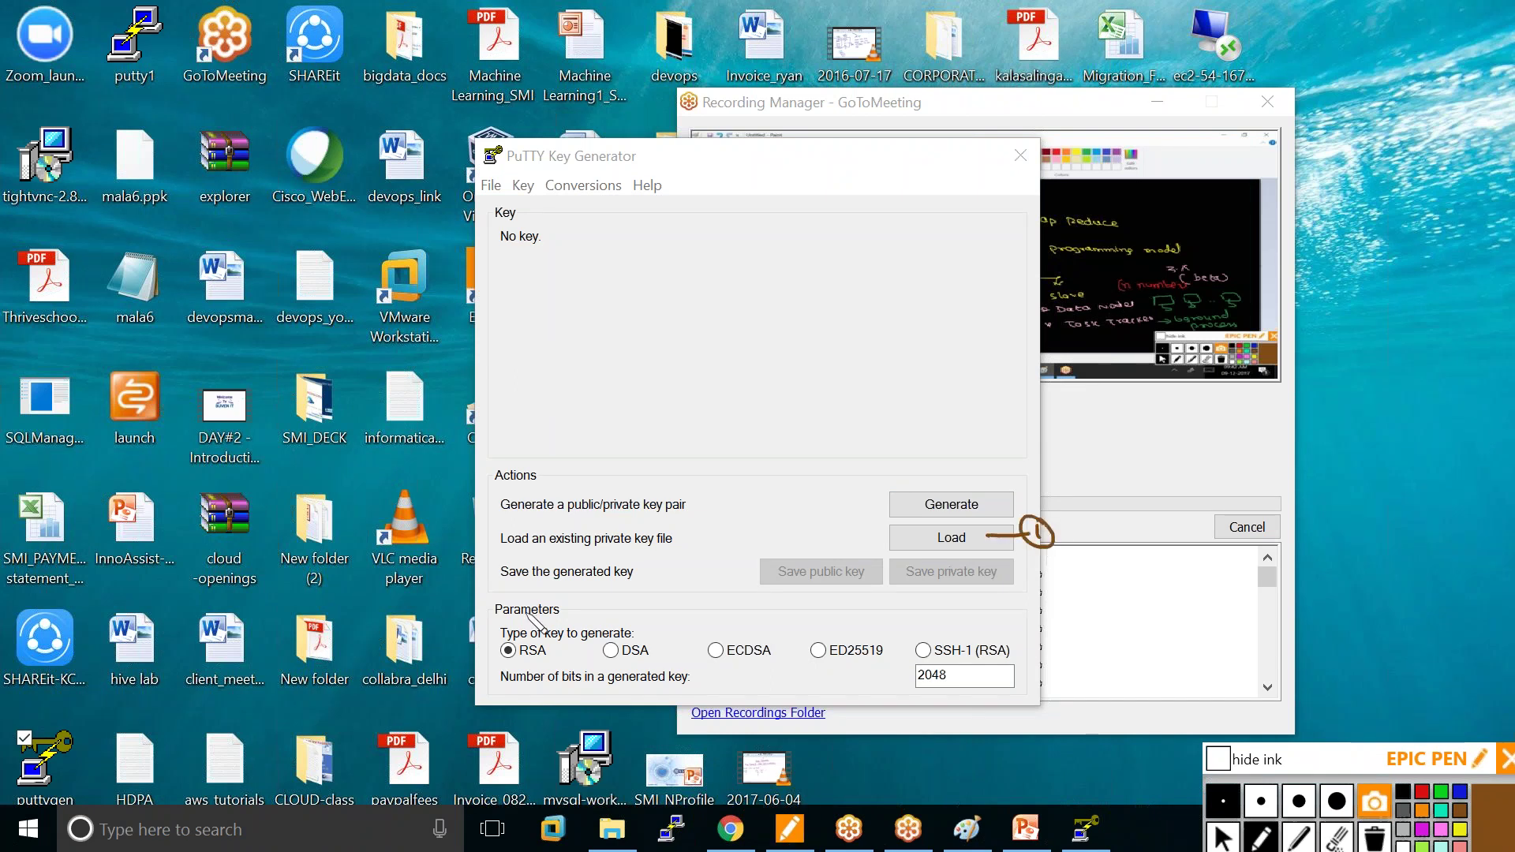
pyautogui.moveTo(540, 634)
pyautogui.mouseDown()
pyautogui.moveTo(490, 649)
pyautogui.moveTo(569, 672)
pyautogui.moveTo(572, 631)
pyautogui.mouseUp()
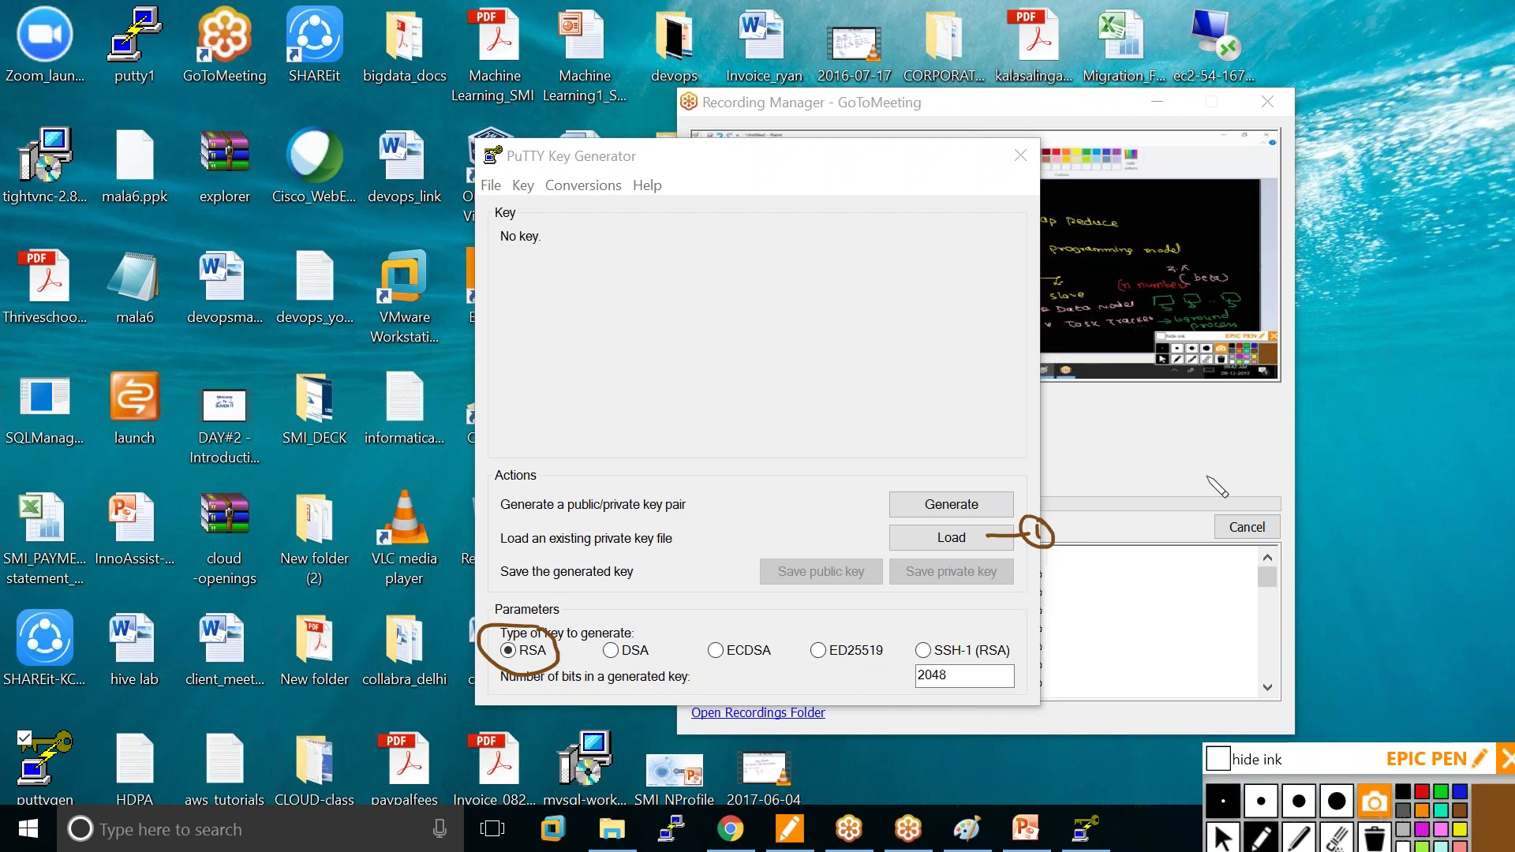
pyautogui.click(1374, 838)
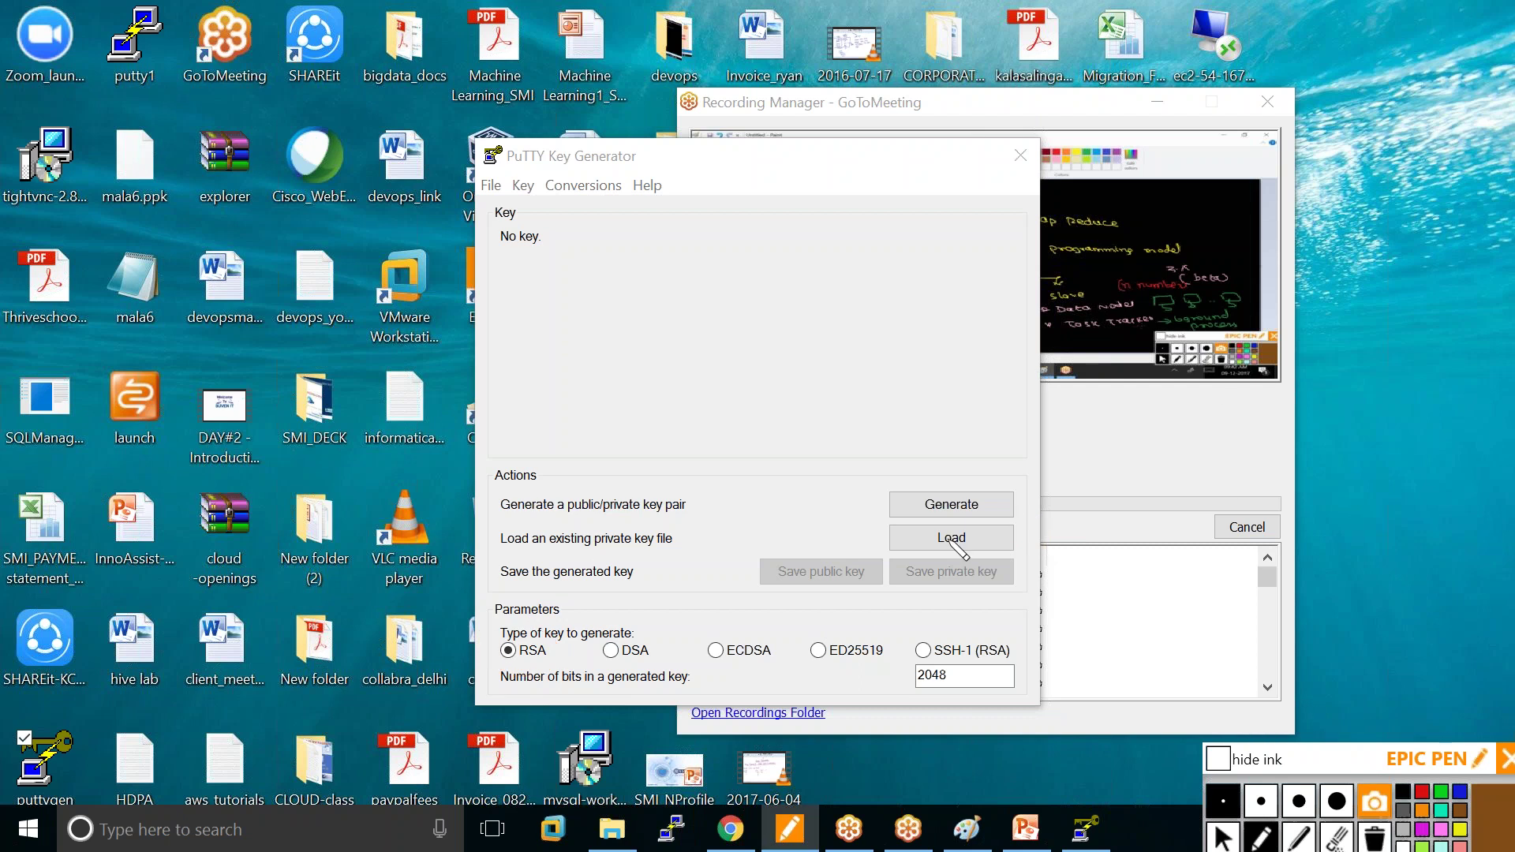
pyautogui.click(1224, 838)
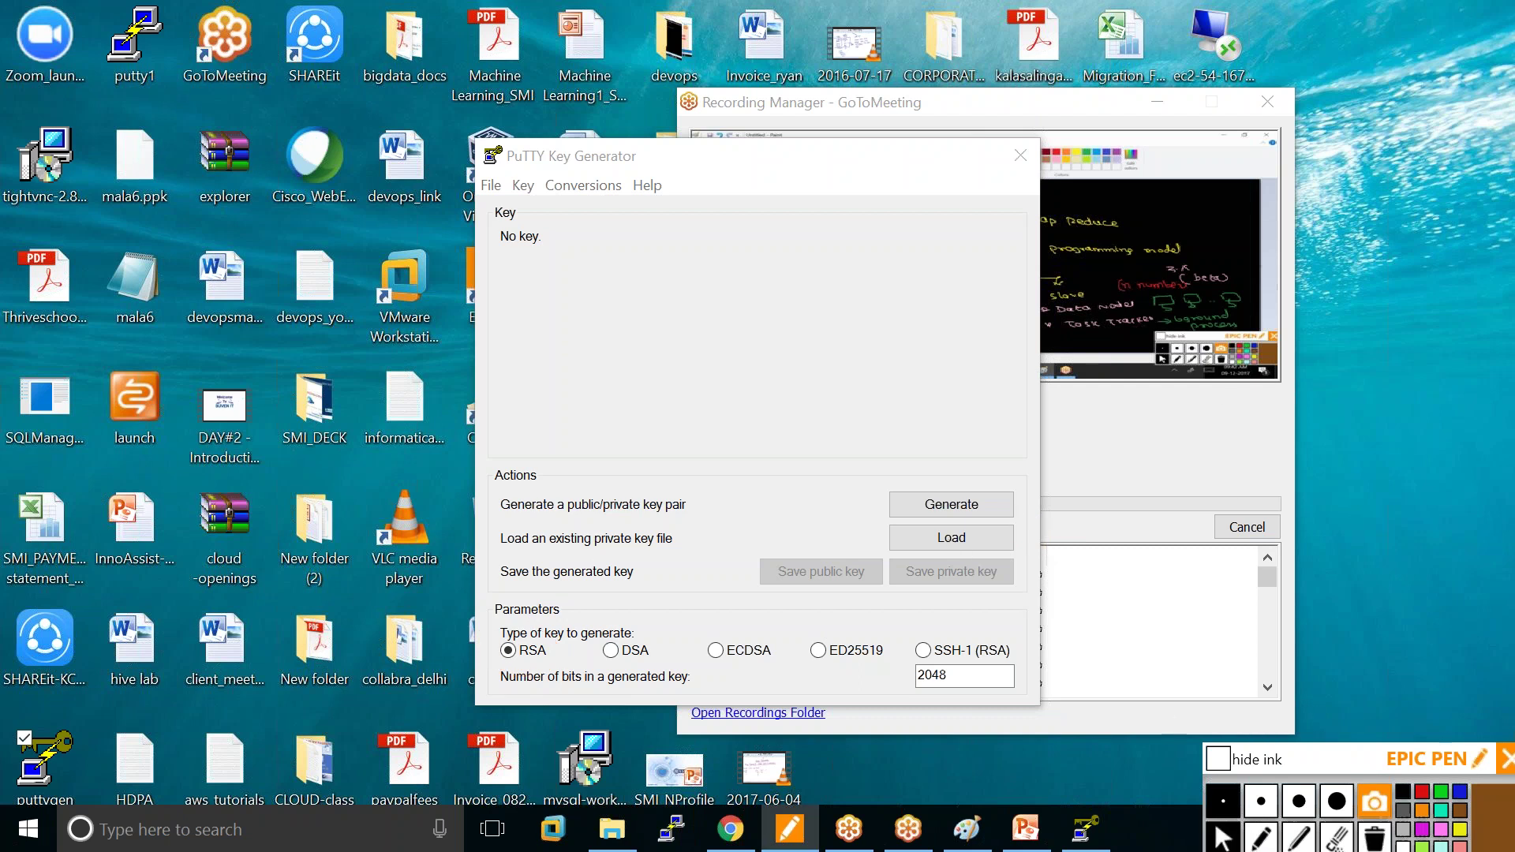
pyautogui.click(955, 544)
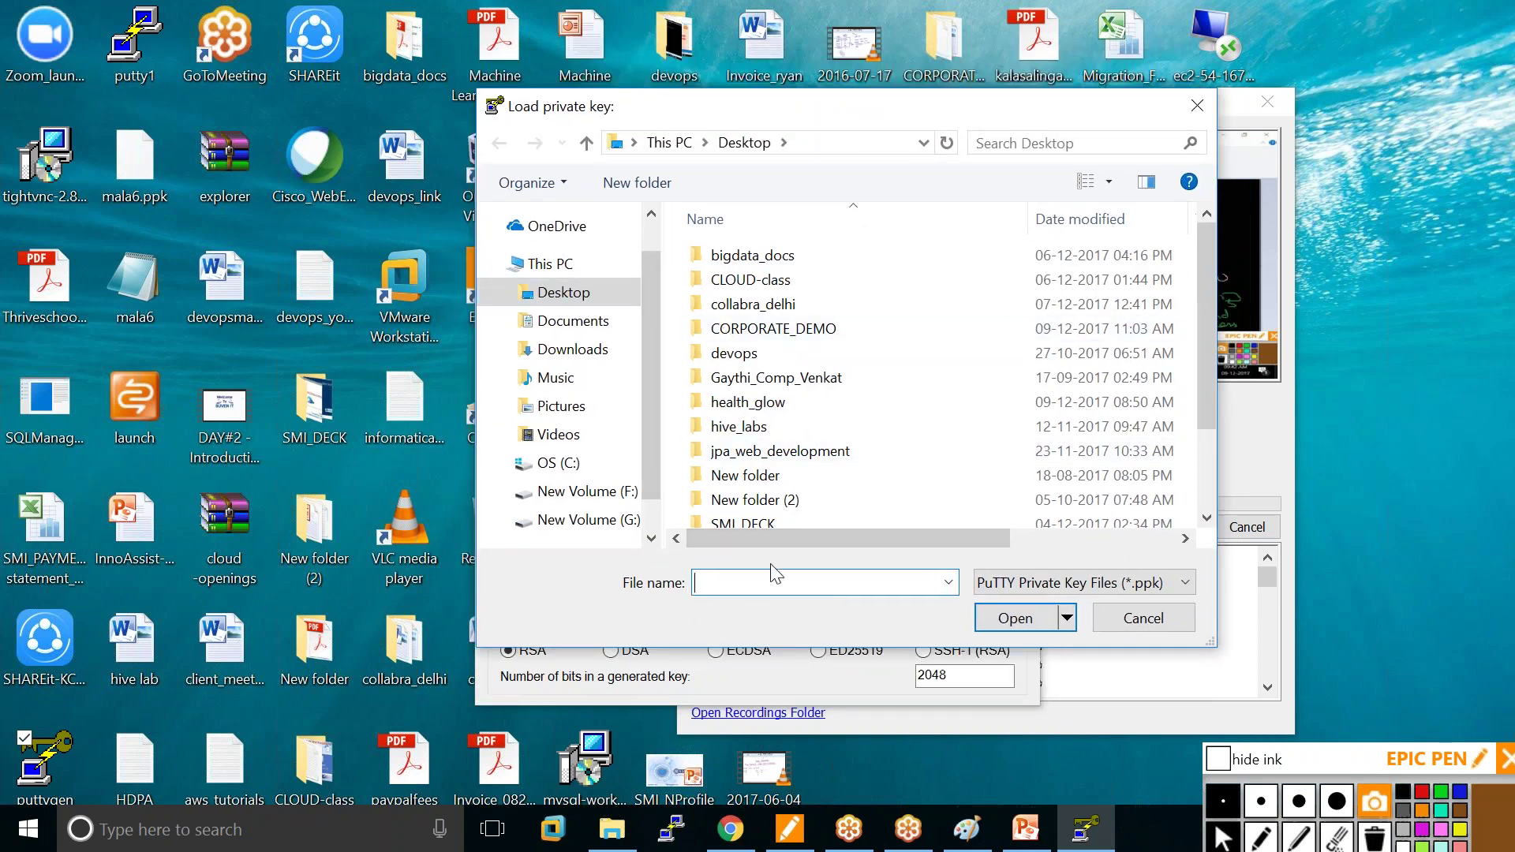
# Circle the file type filter with ink and switch it to All Files (*.*).
pyautogui.click(1255, 838)
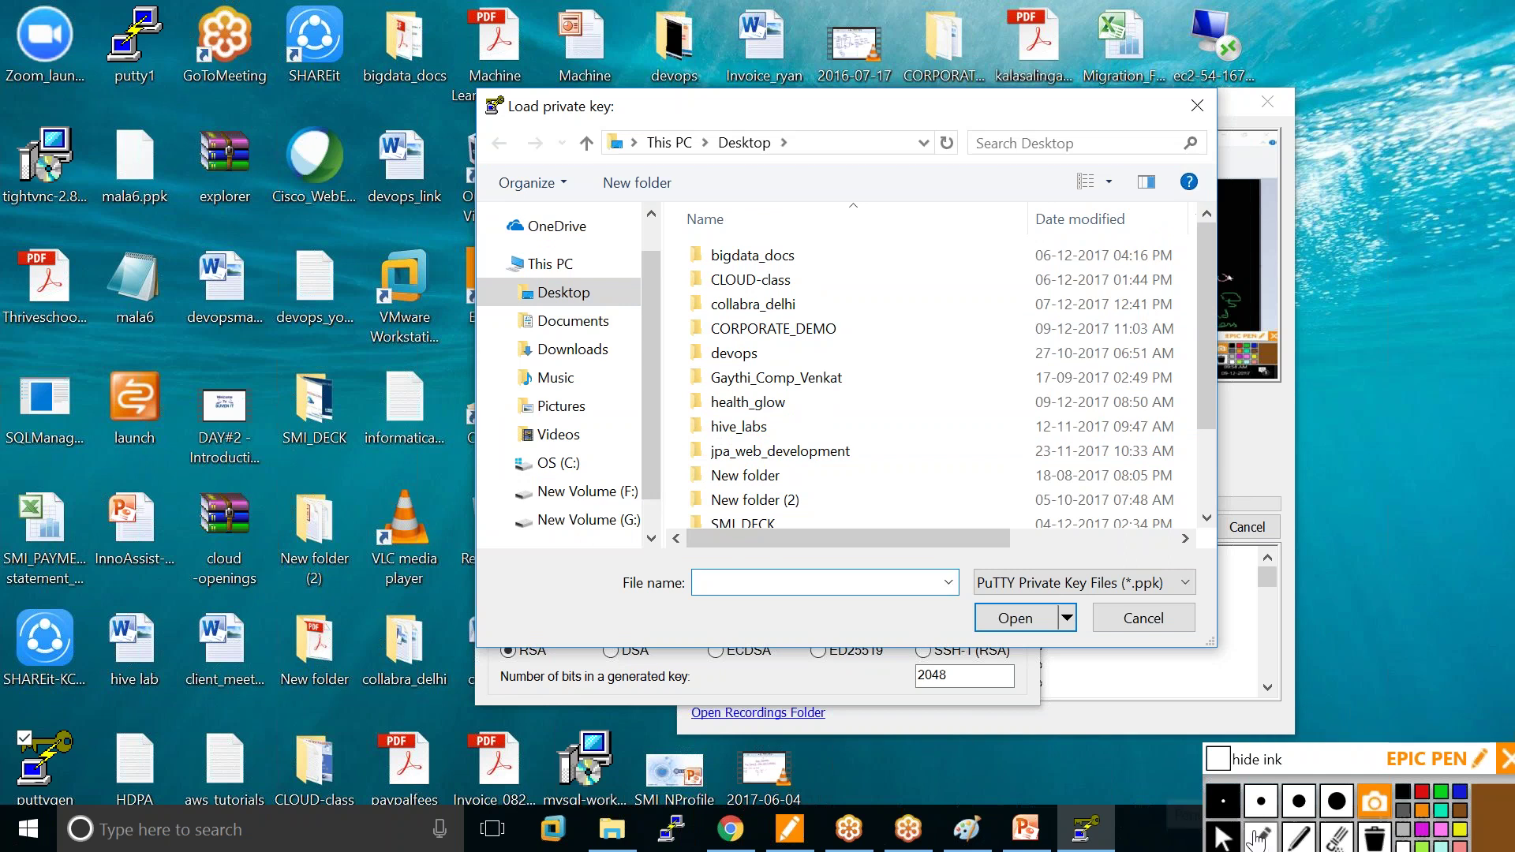
pyautogui.moveTo(996, 562)
pyautogui.mouseDown()
pyautogui.moveTo(1174, 547)
pyautogui.moveTo(1097, 605)
pyautogui.moveTo(982, 606)
pyautogui.moveTo(985, 565)
pyautogui.moveTo(1034, 558)
pyautogui.mouseUp()
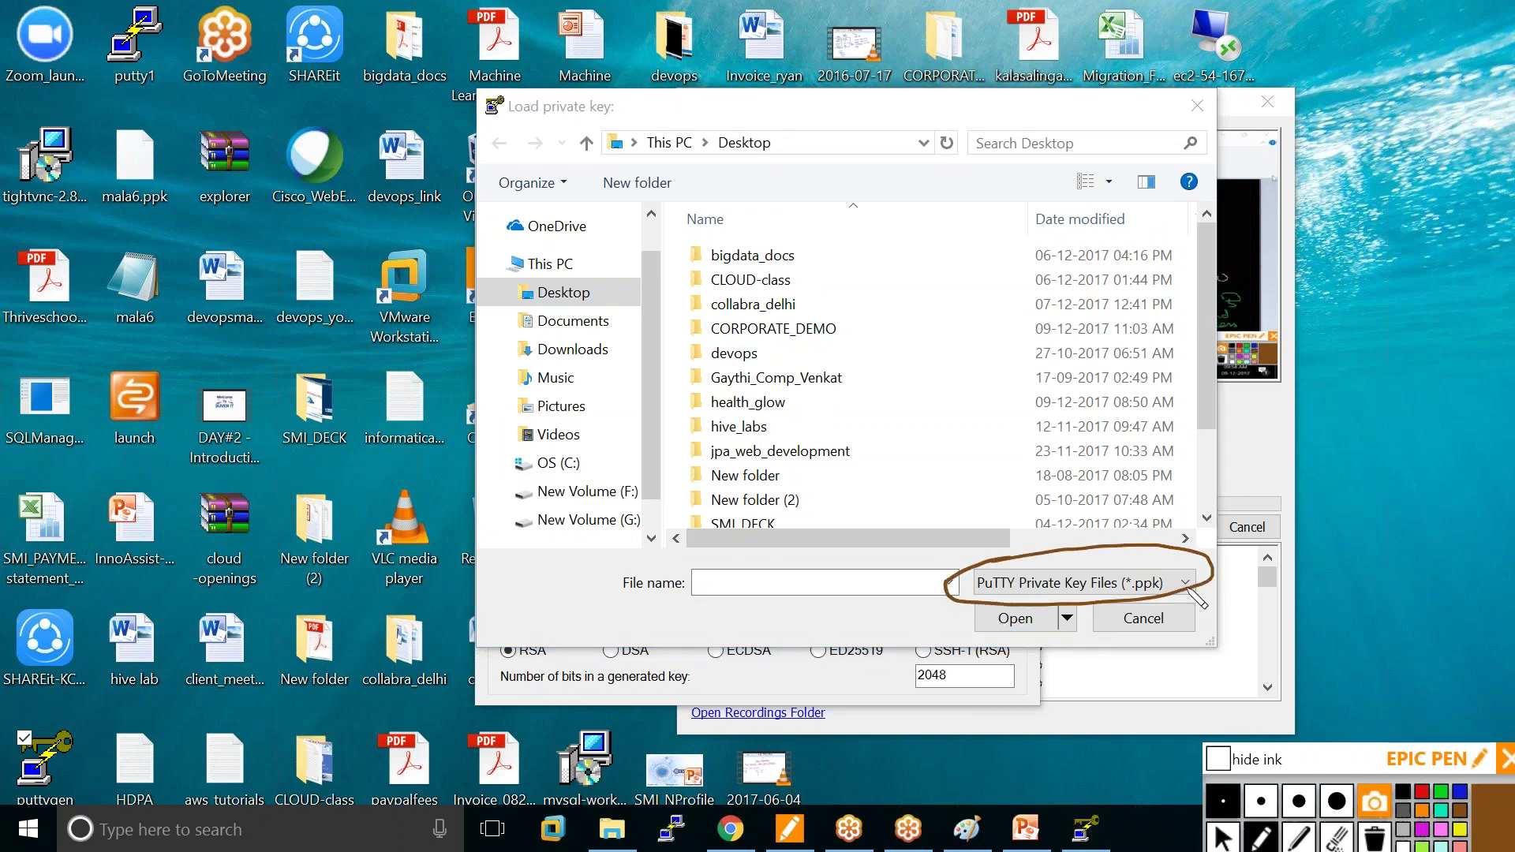
pyautogui.click(1223, 838)
pyautogui.click(1065, 582)
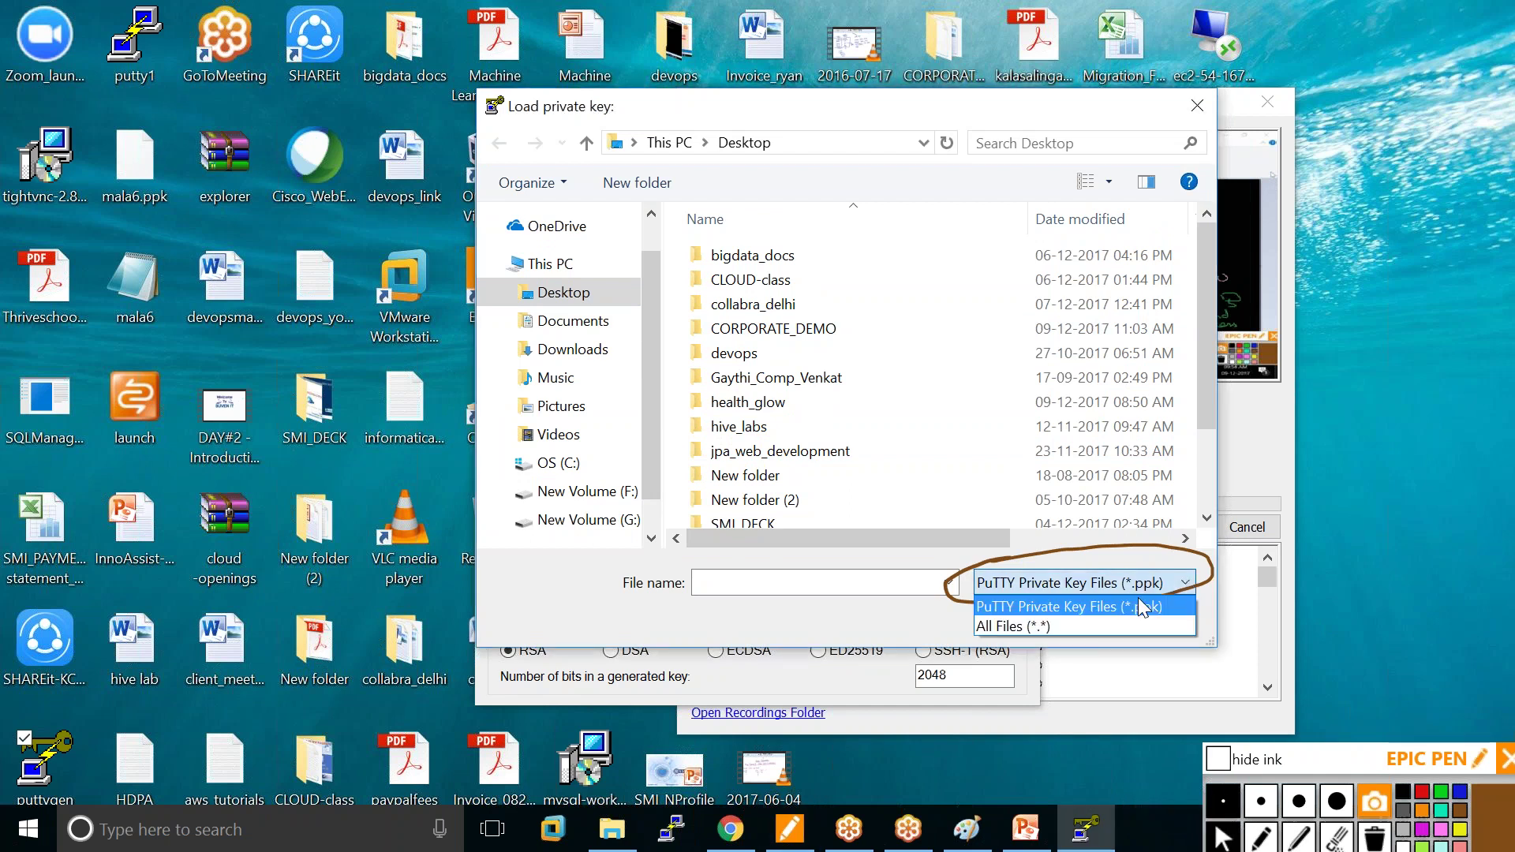
pyautogui.click(1066, 627)
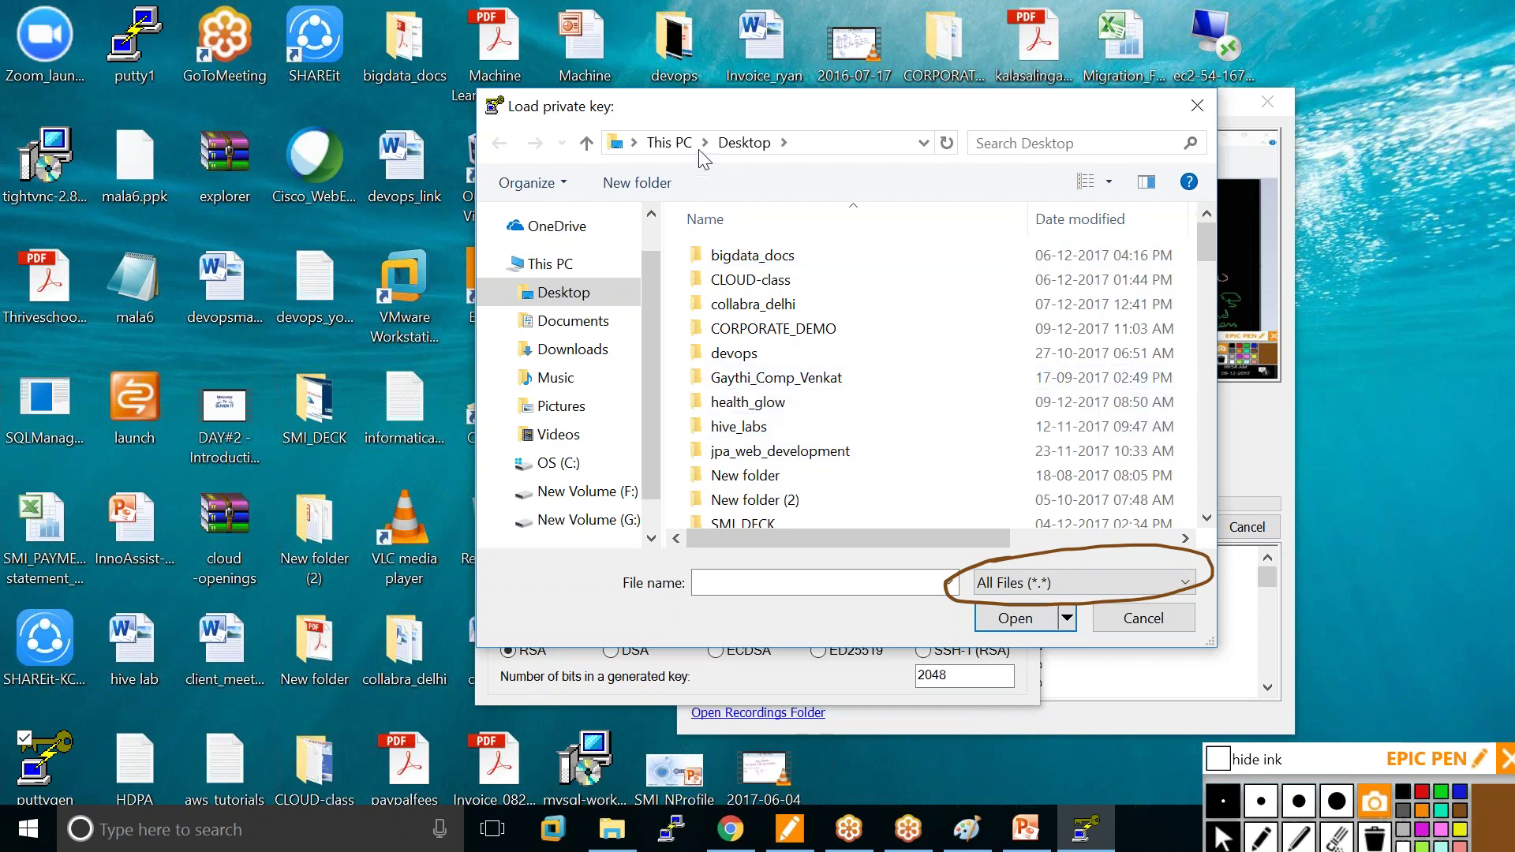
# Load the kannan PEM key file from the Desktop into PuTTYgen.
pyautogui.click(555, 293)
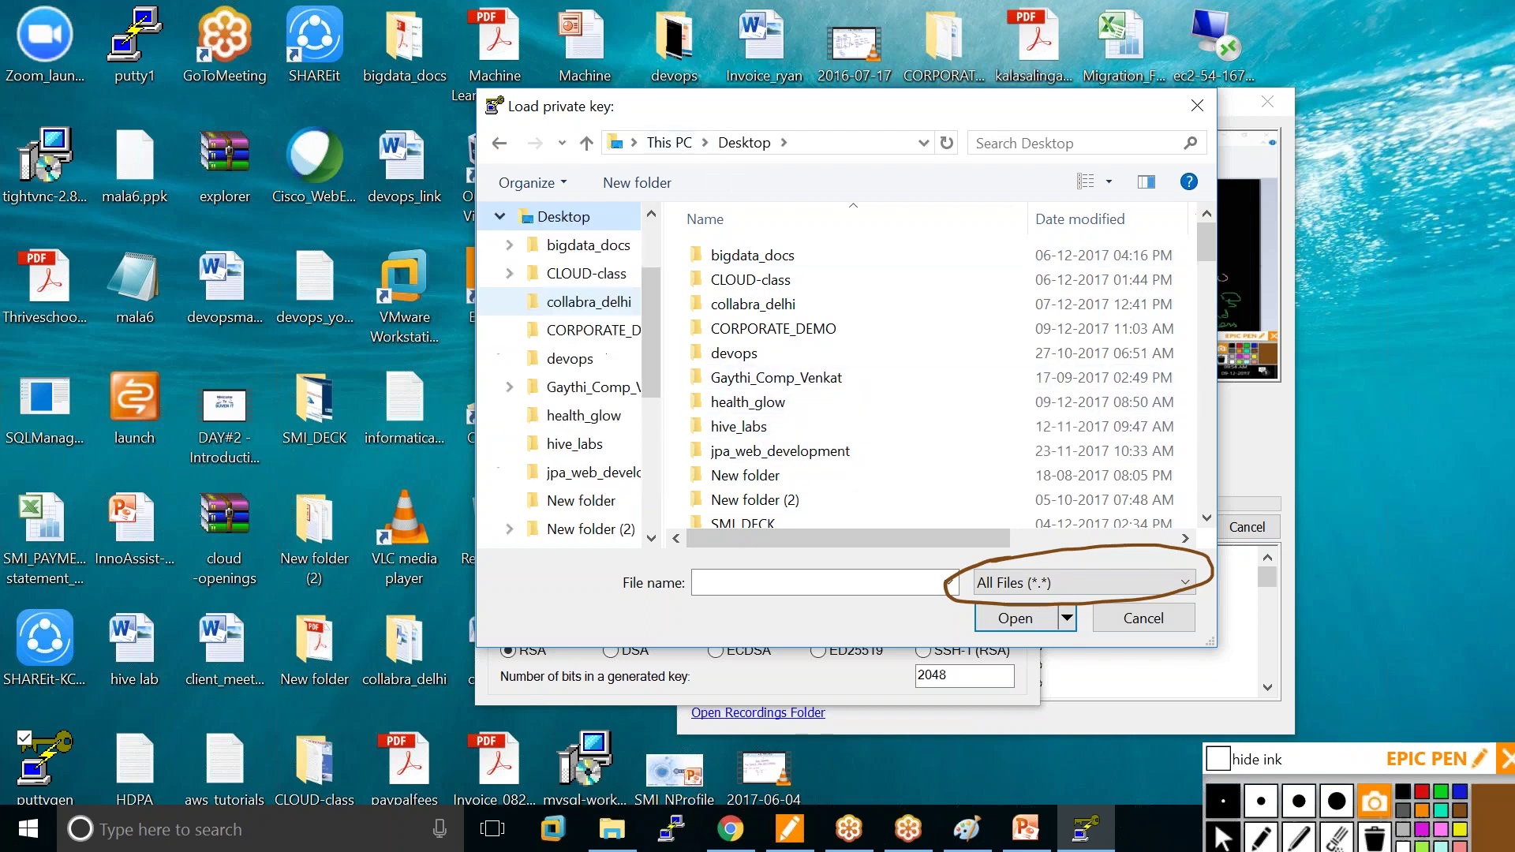
pyautogui.moveTo(1206, 235); pyautogui.dragTo(1188, 366)
pyautogui.moveTo(1194, 377); pyautogui.dragTo(1194, 382)
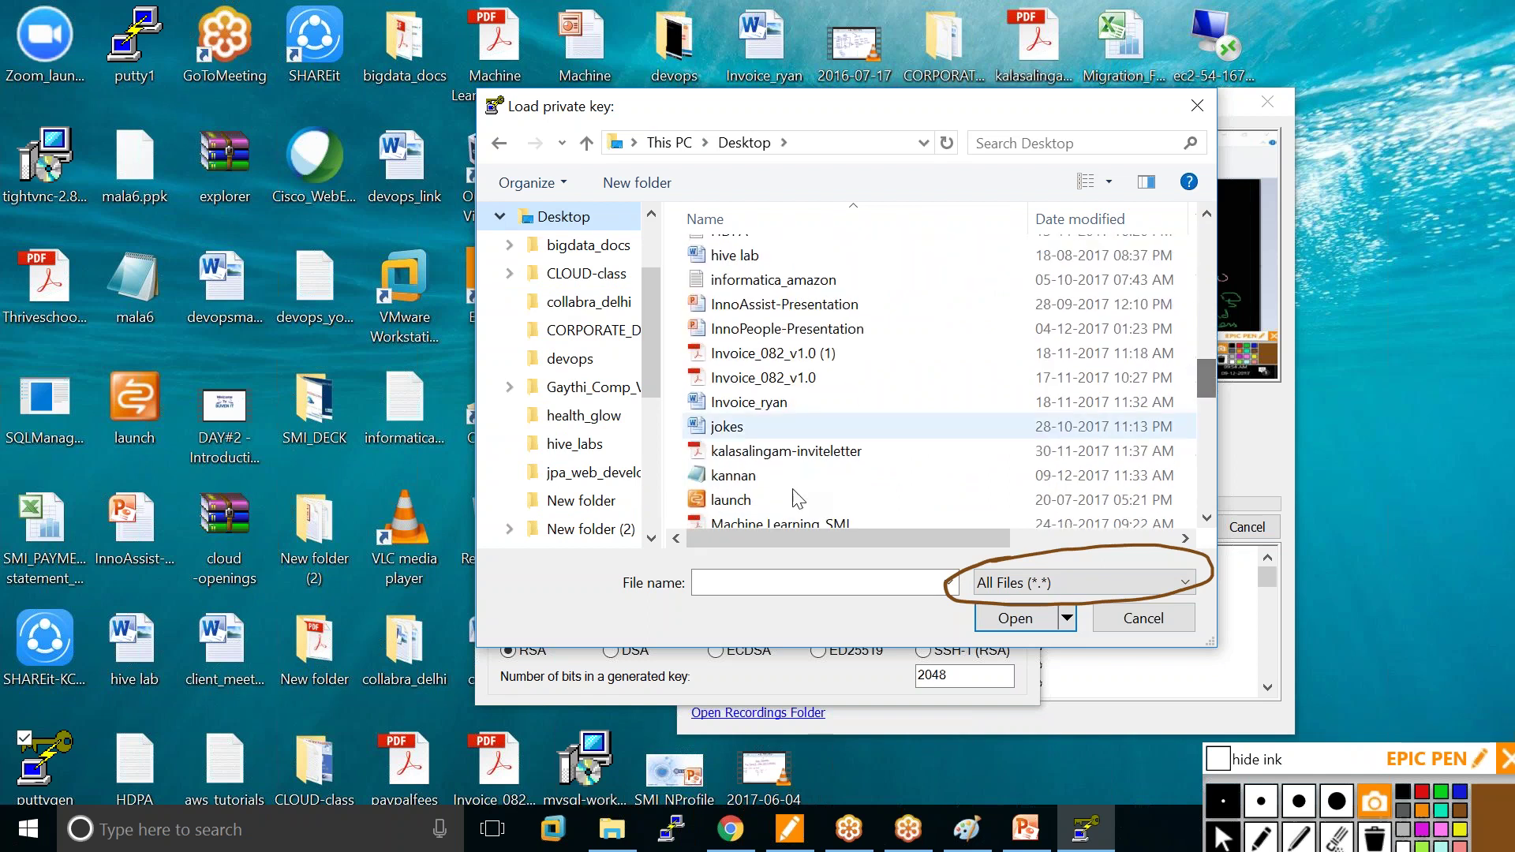
pyautogui.click(735, 479)
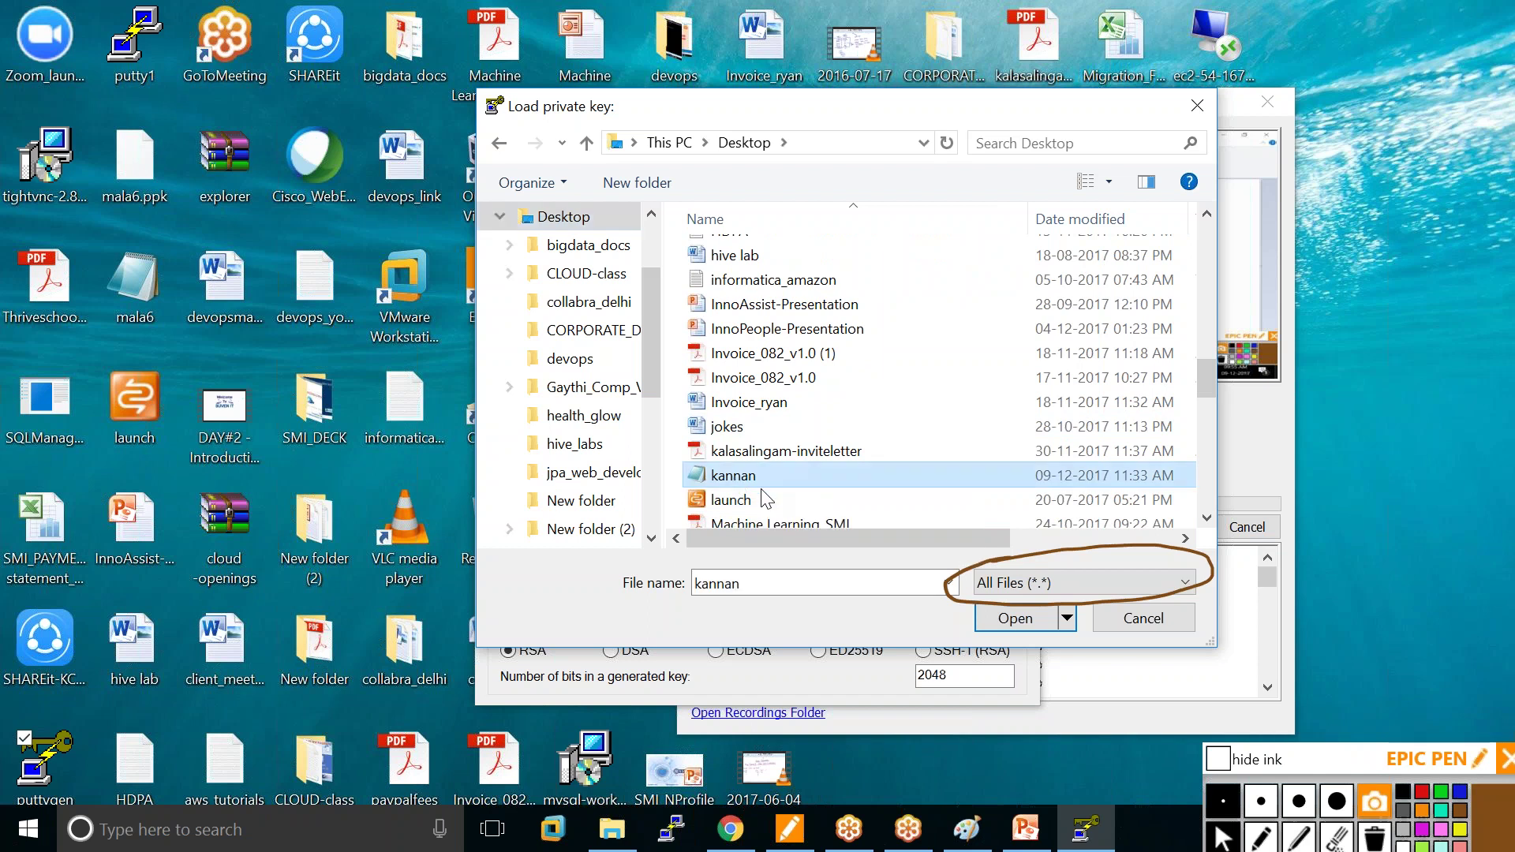
pyautogui.click(1014, 619)
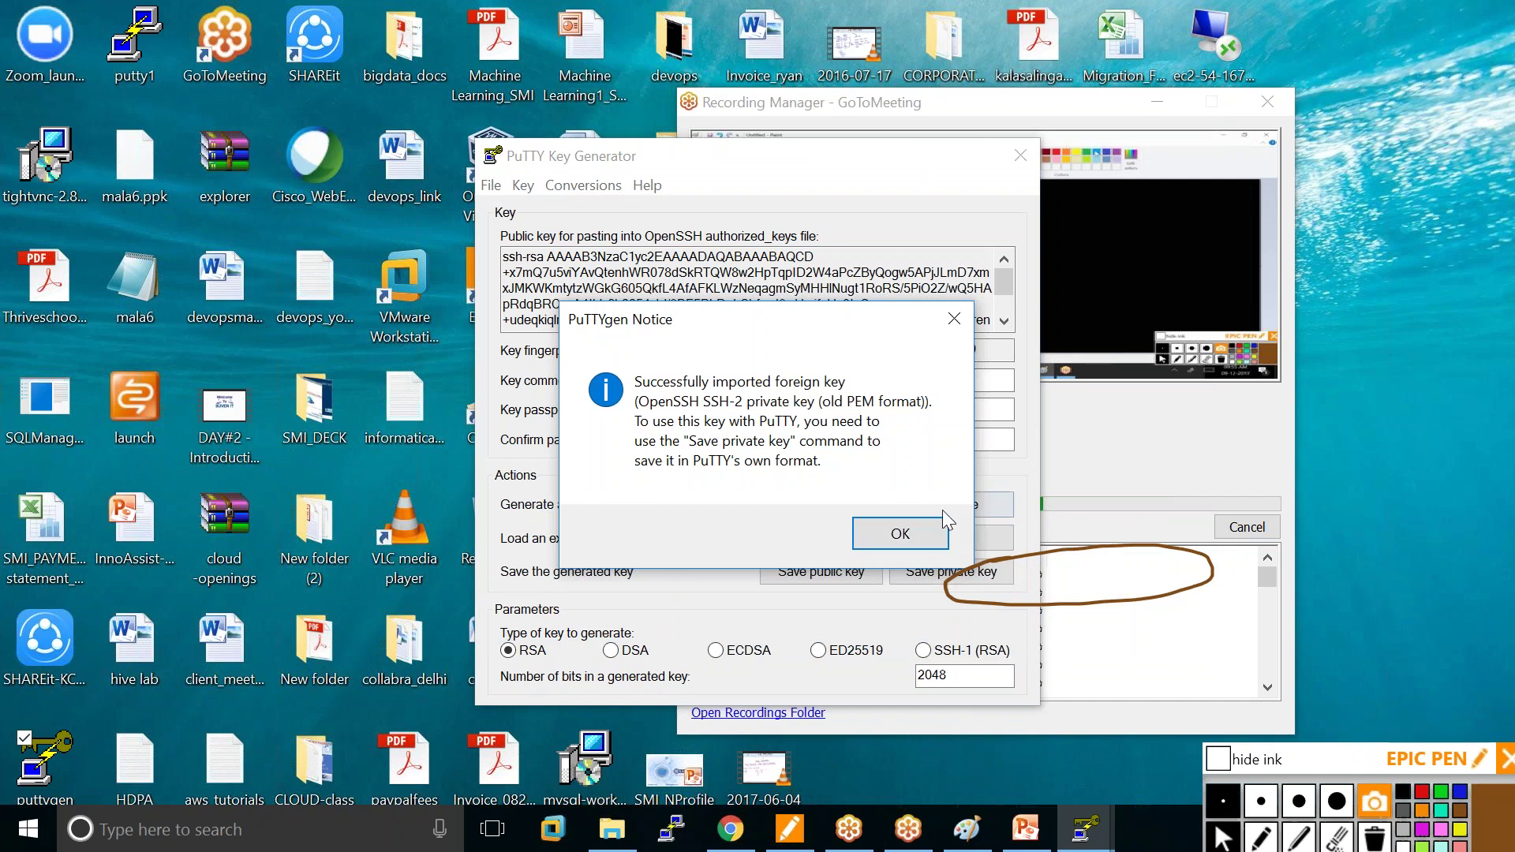
# Dismiss the import notice and save the private key without a passphrase as kannan.ppk.
pyautogui.click(901, 536)
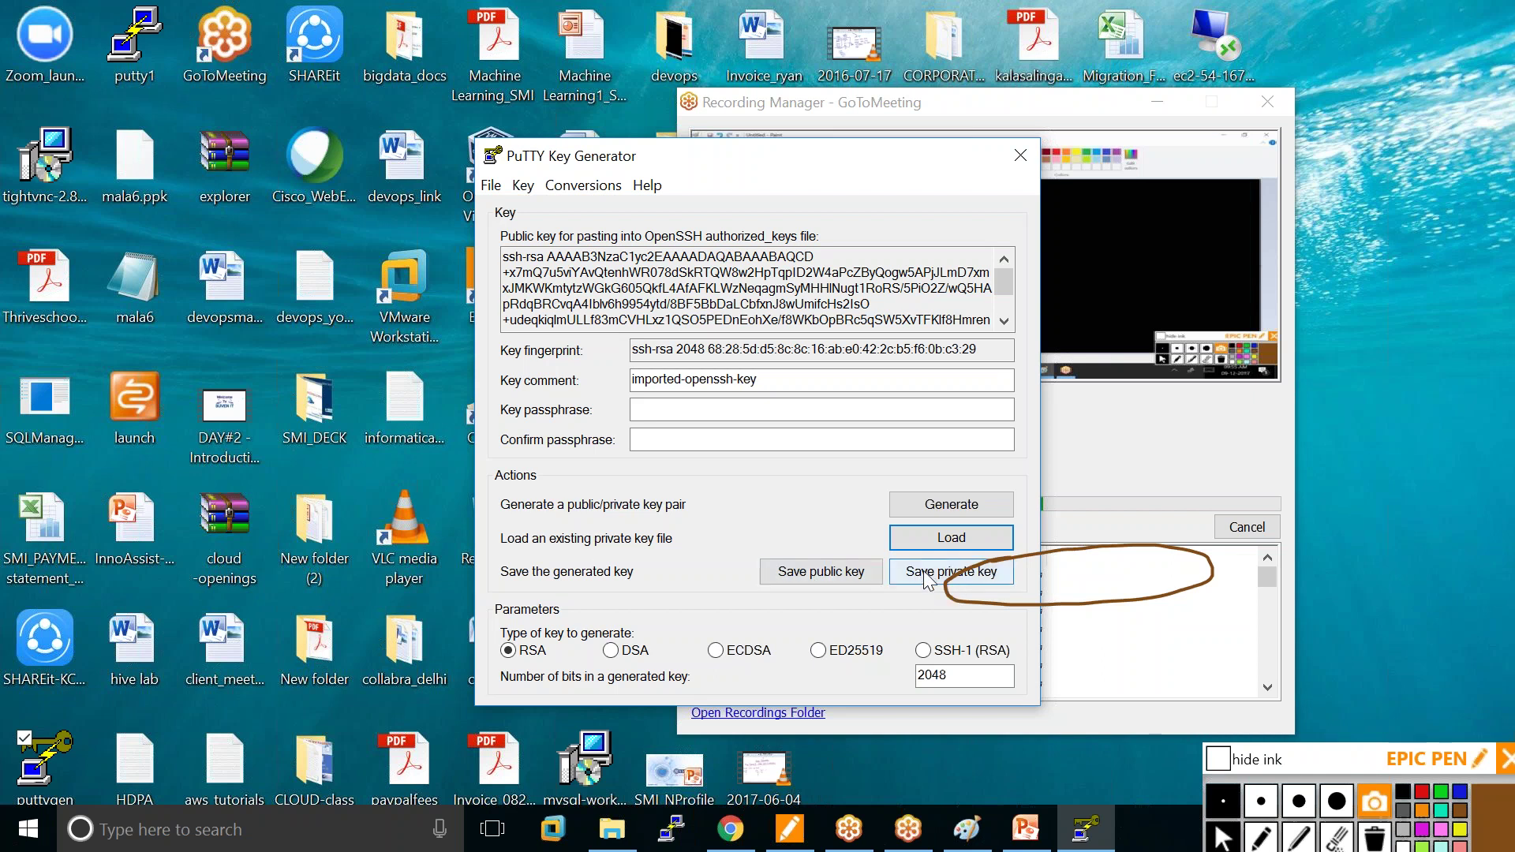
pyautogui.click(928, 581)
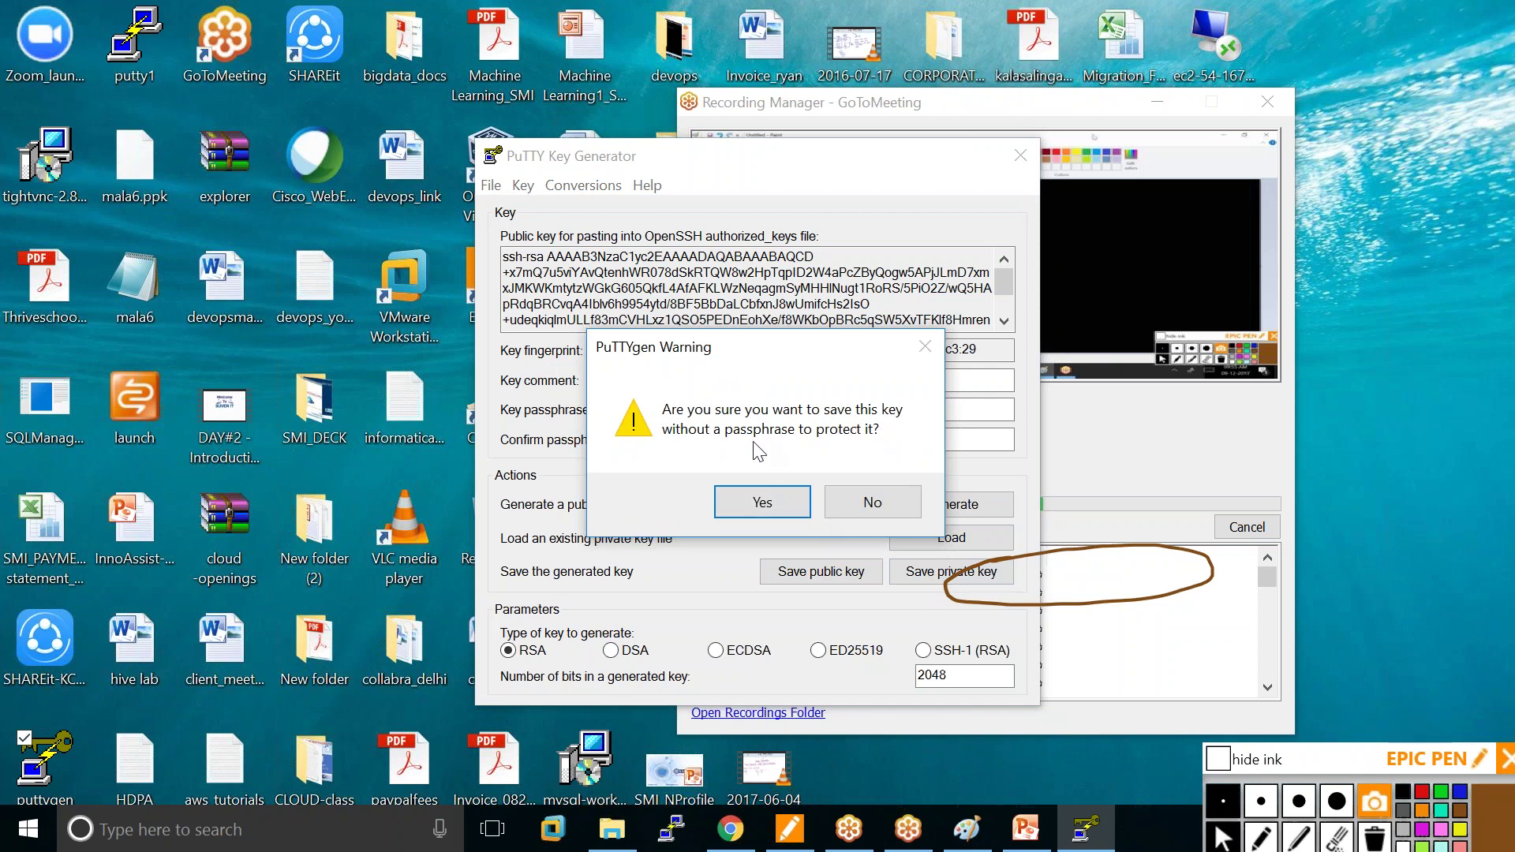
pyautogui.click(760, 503)
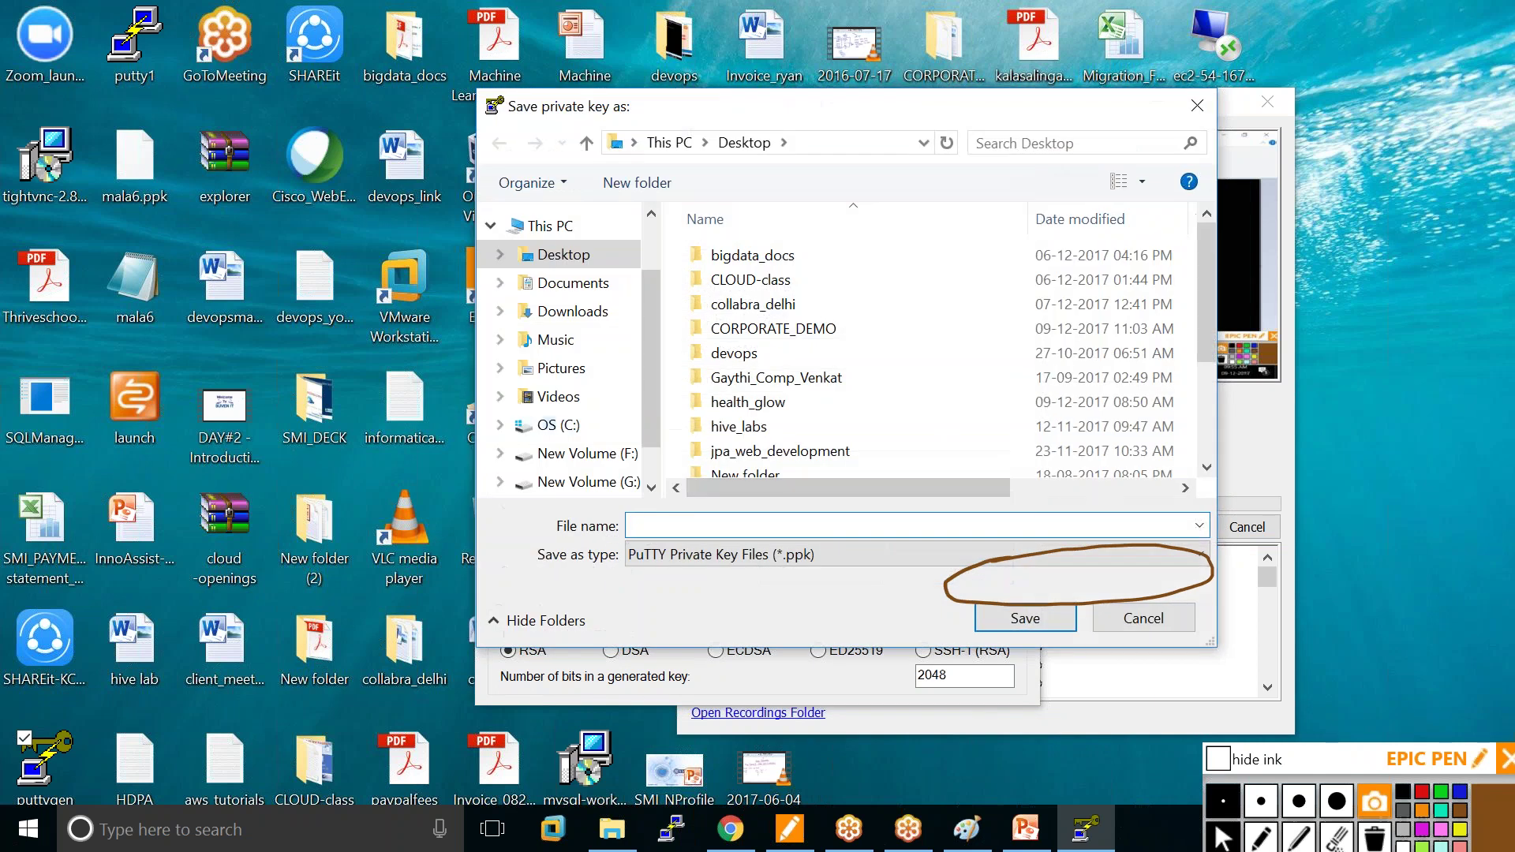
pyautogui.write('kannan')
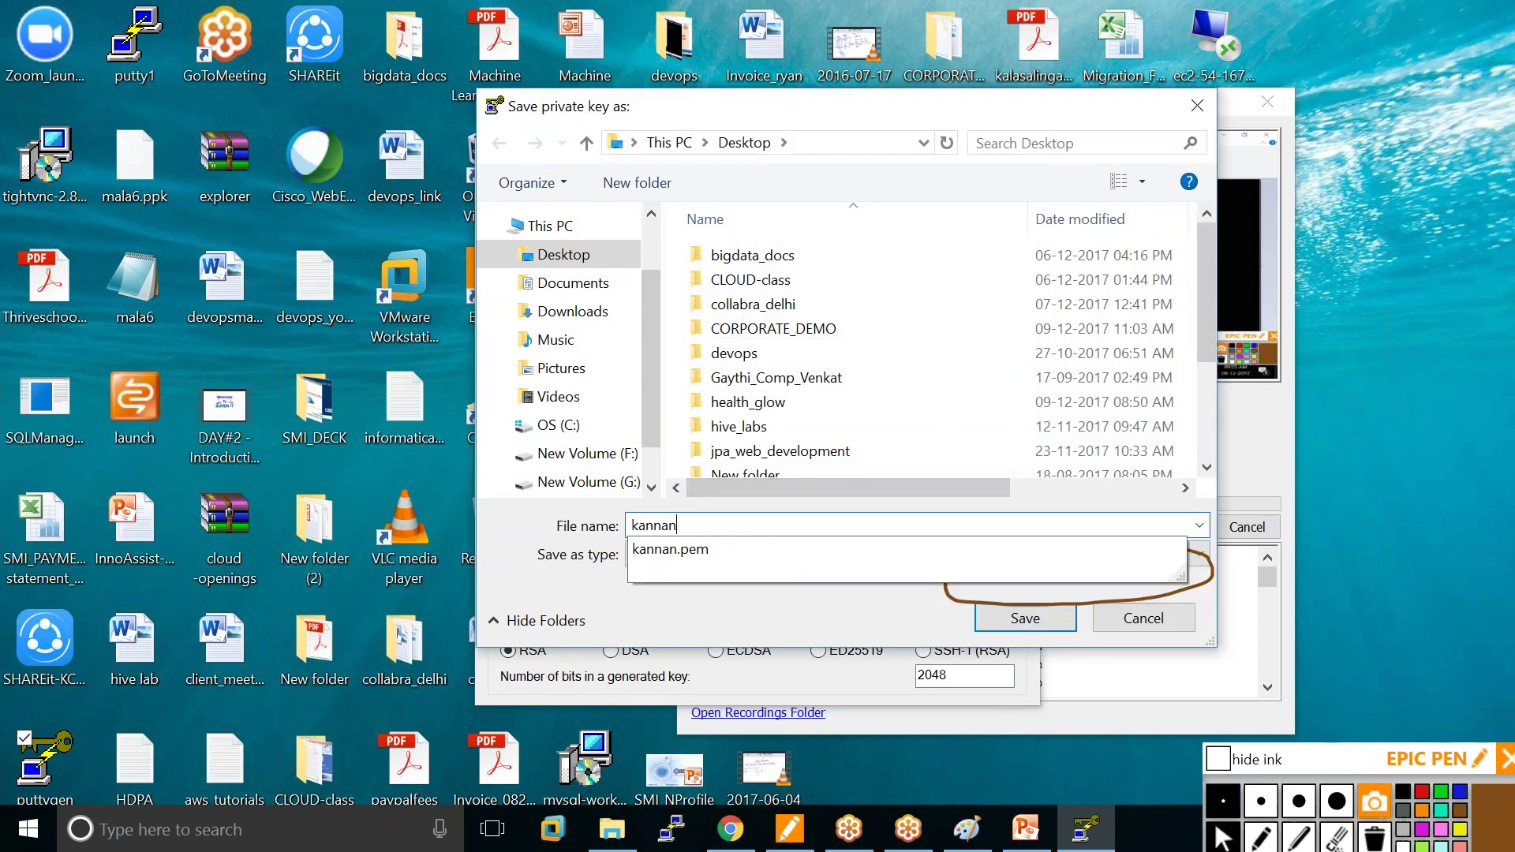
pyautogui.write('.ppk')
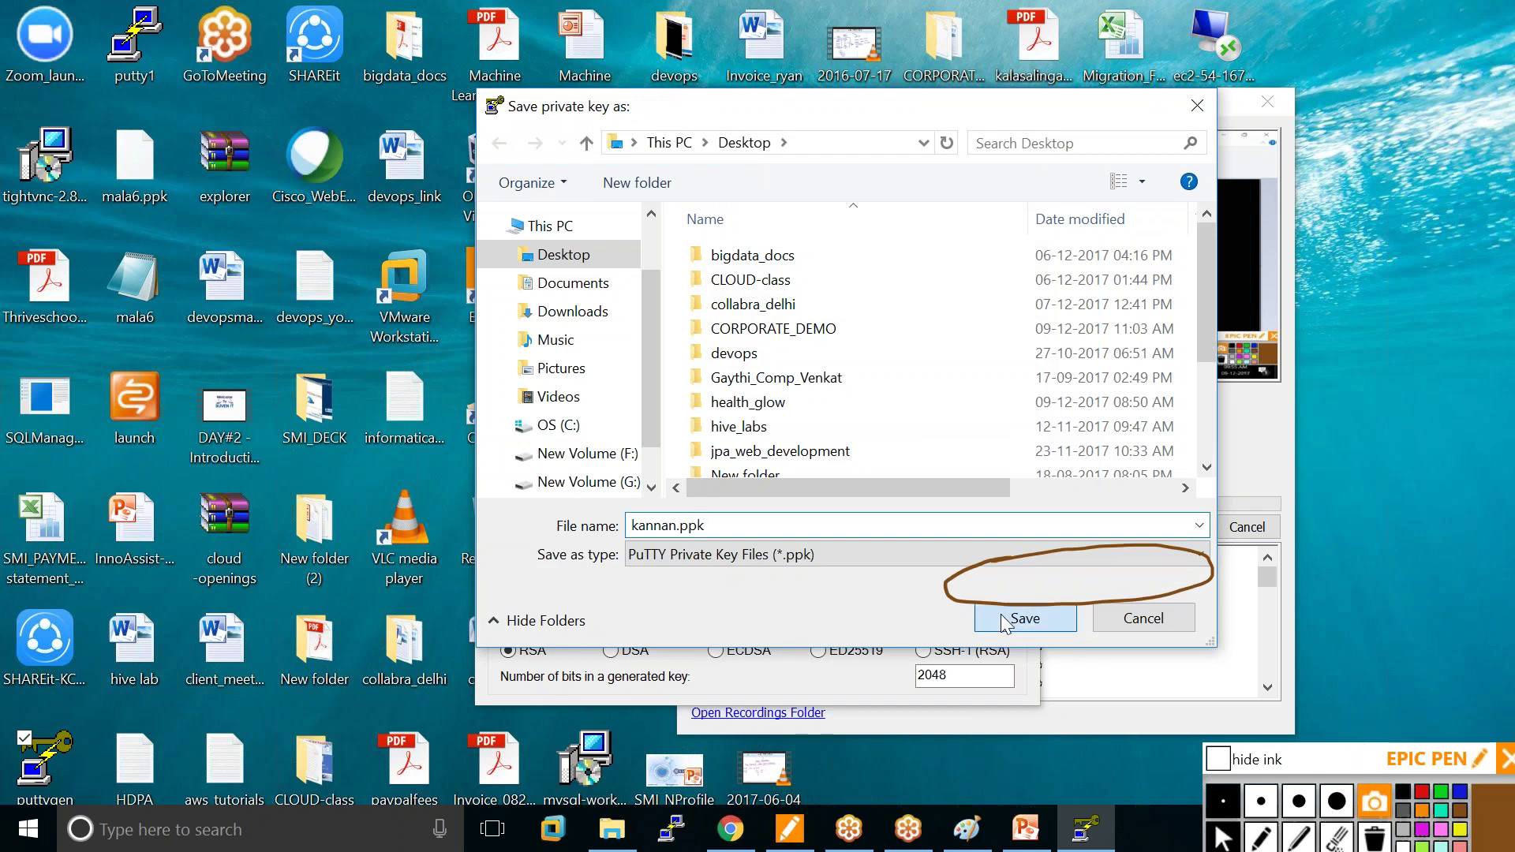
pyautogui.click(1025, 618)
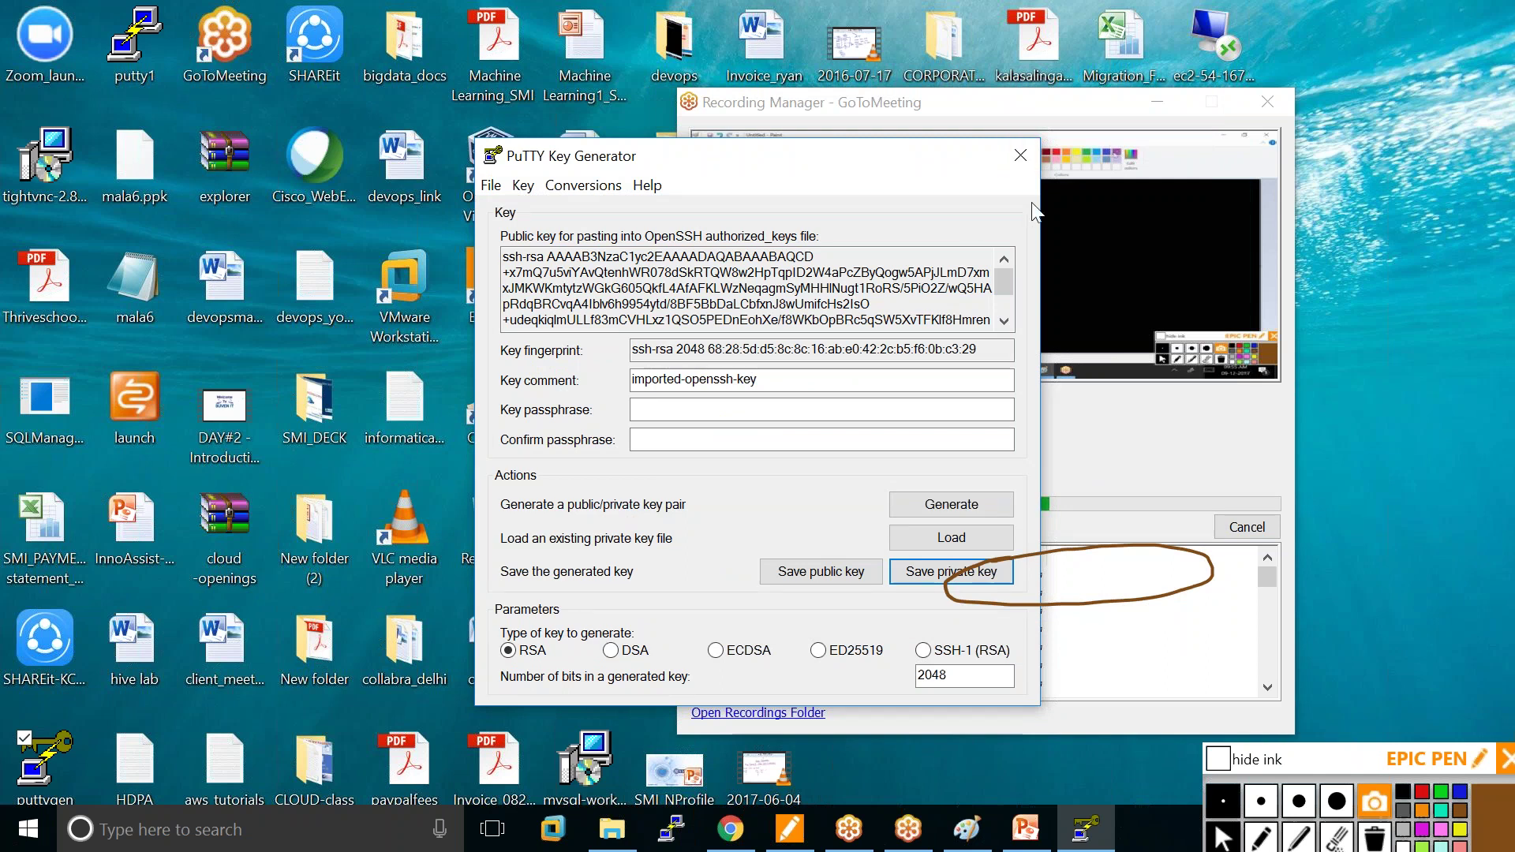
# Close PuTTYgen, move the recording window aside, and point out the kannan and kannan.ppk files.
pyautogui.click(1035, 153)
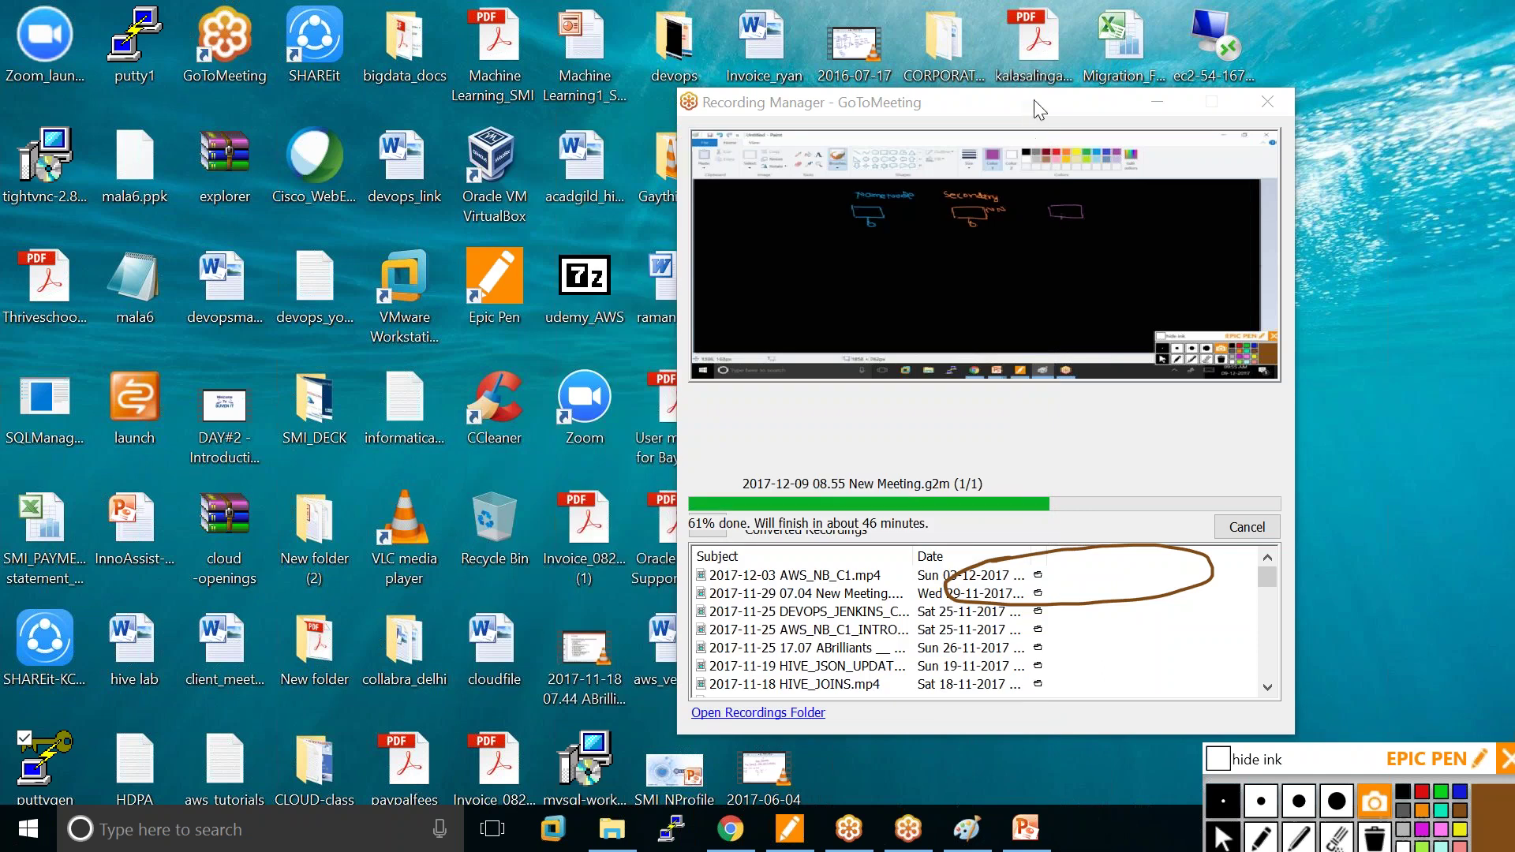
pyautogui.moveTo(1030, 112); pyautogui.dragTo(388, 27)
pyautogui.click(1218, 619)
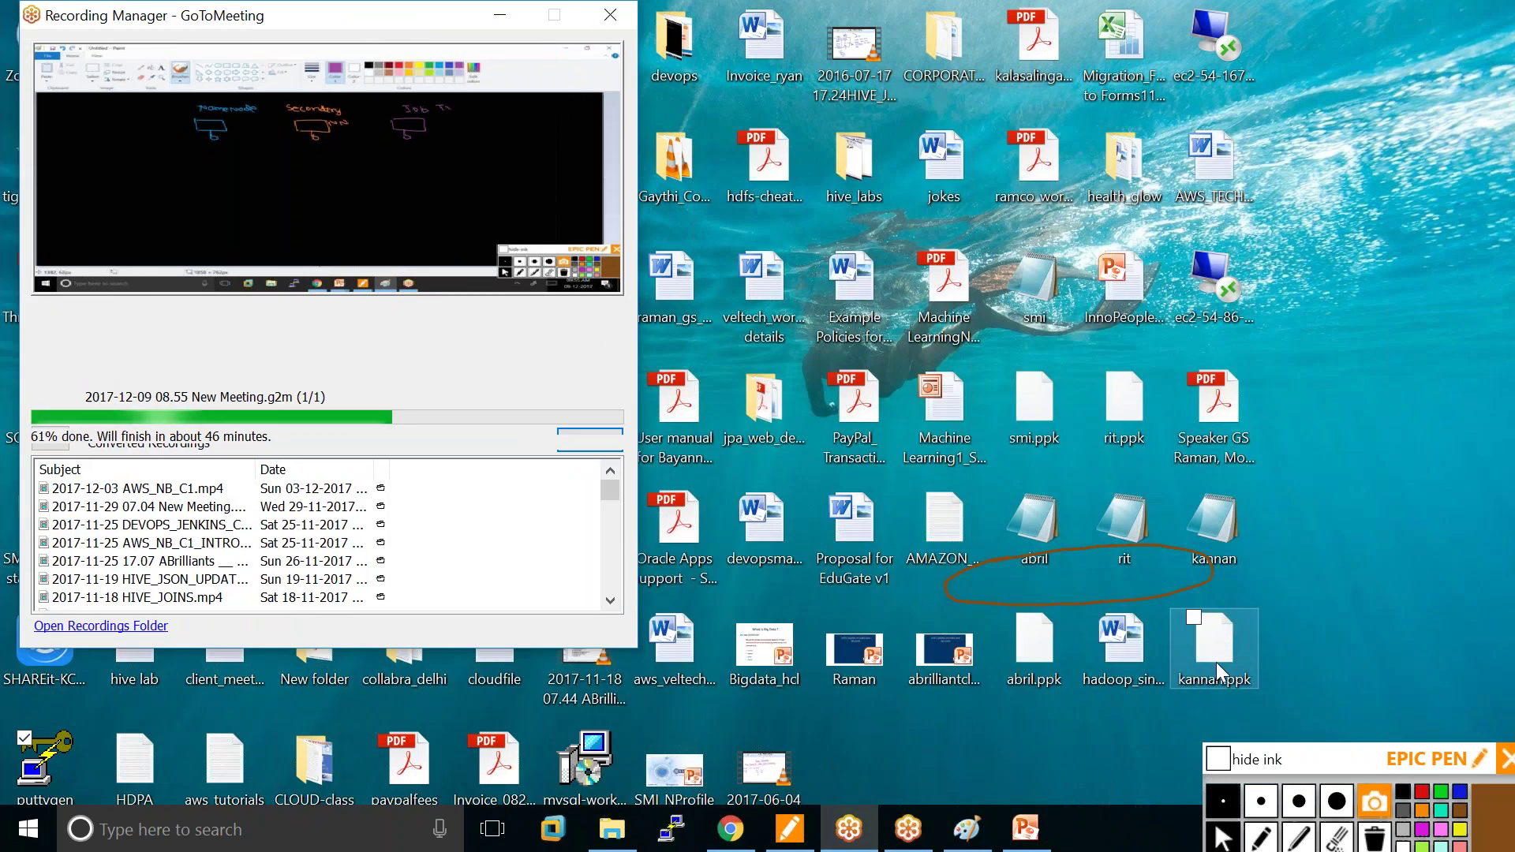
pyautogui.click(1204, 515)
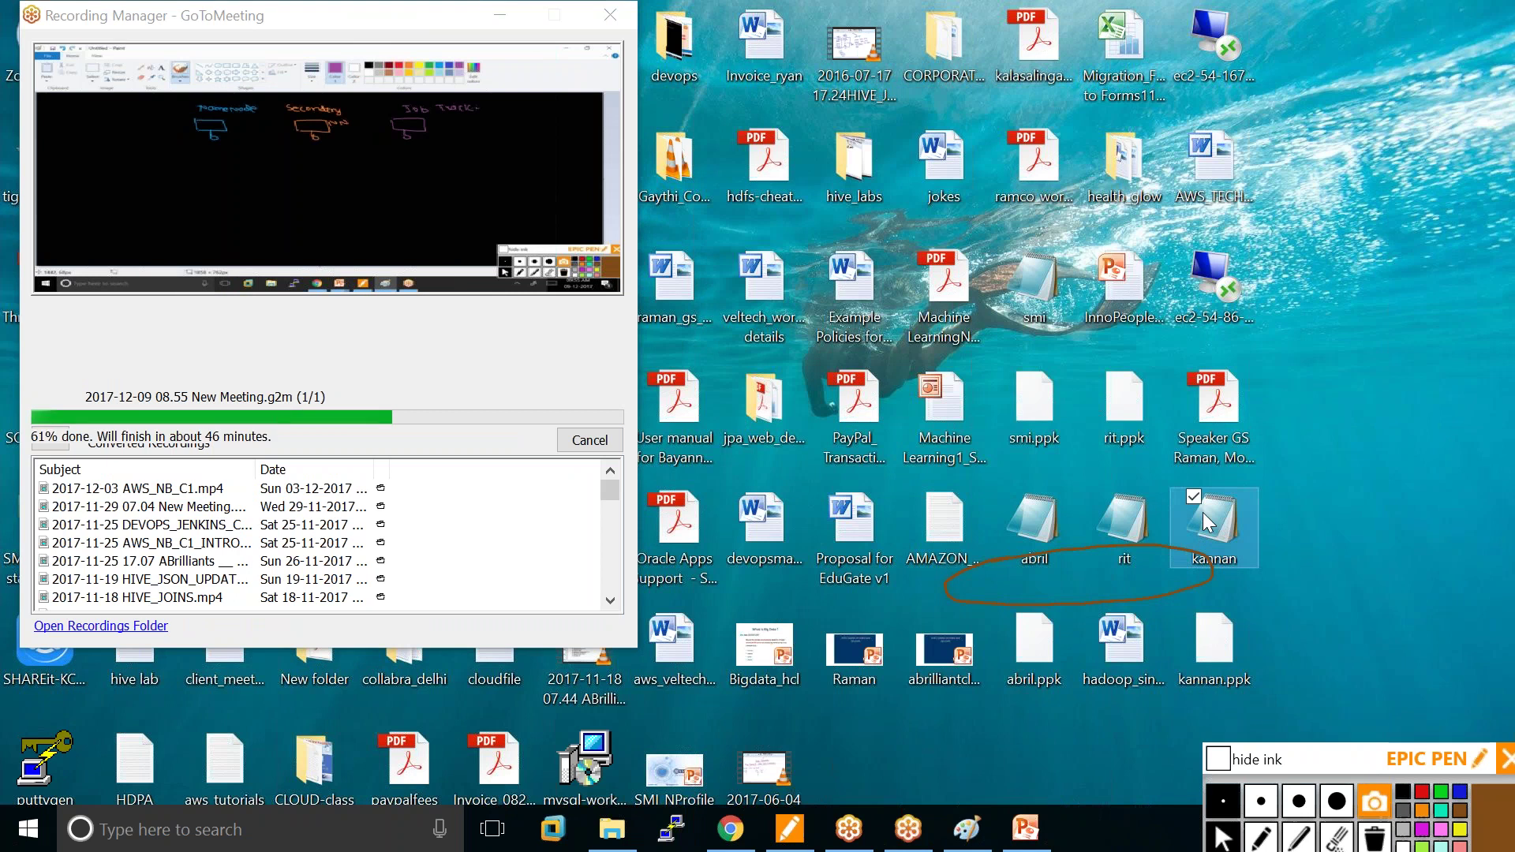
# Circle and label the kannan and kannan.ppk files in yellow Epic Pen ink, then erase it.
pyautogui.click(1422, 791)
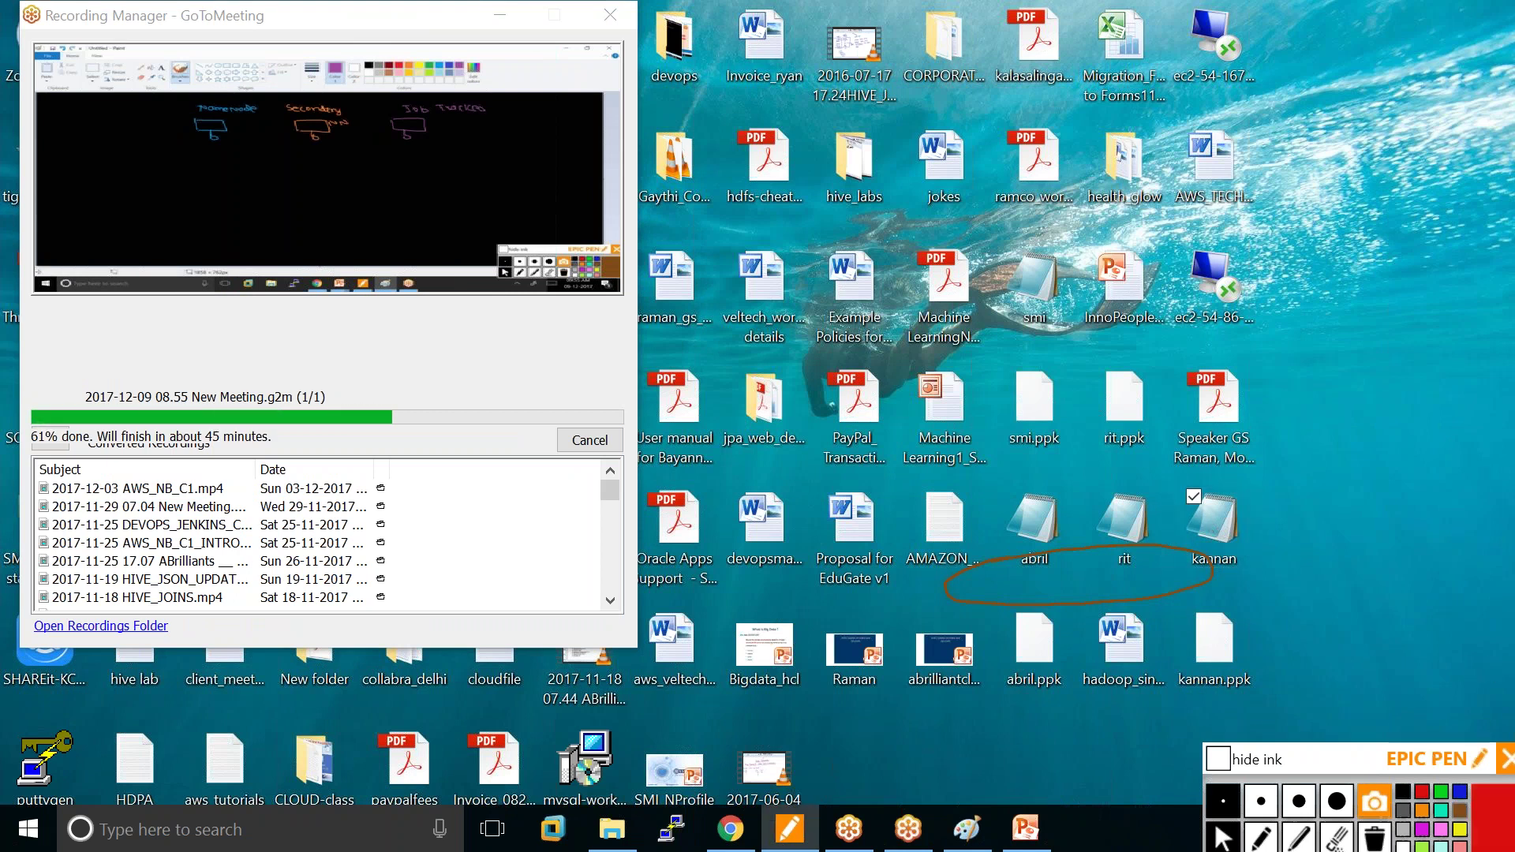
pyautogui.click(1460, 828)
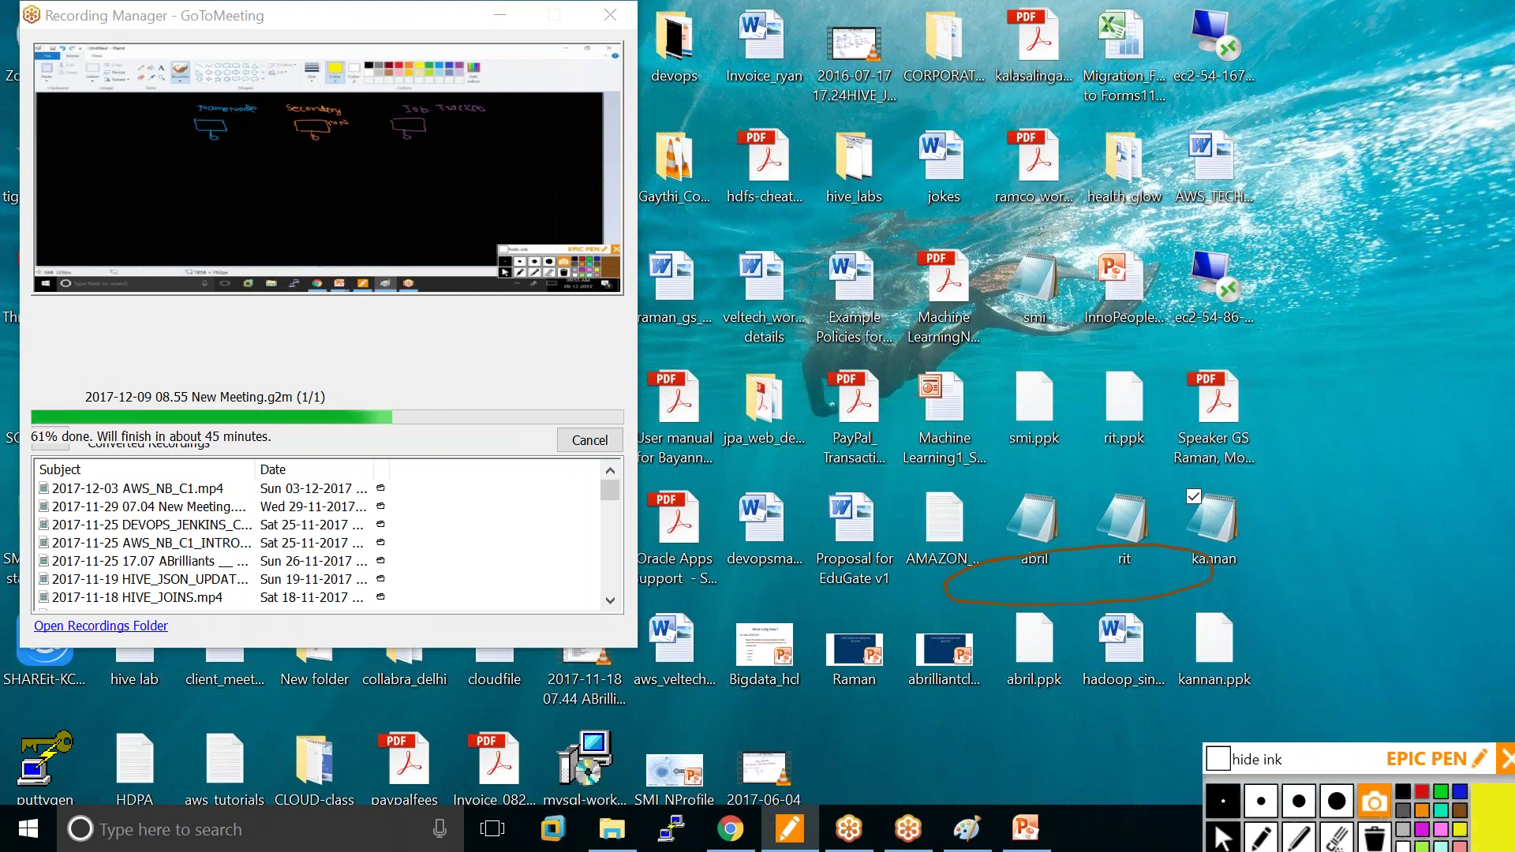
pyautogui.click(1263, 838)
pyautogui.moveTo(1224, 470)
pyautogui.mouseDown()
pyautogui.moveTo(1176, 497)
pyautogui.moveTo(1156, 603)
pyautogui.moveTo(1252, 692)
pyautogui.moveTo(1228, 465)
pyautogui.moveTo(1263, 524)
pyautogui.moveTo(1370, 505)
pyautogui.moveTo(1396, 520)
pyautogui.moveTo(1440, 501)
pyautogui.mouseUp()
pyautogui.moveTo(1263, 629); pyautogui.dragTo(1324, 625)
pyautogui.moveTo(1314, 614)
pyautogui.mouseDown()
pyautogui.moveTo(1317, 633)
pyautogui.moveTo(1374, 606)
pyautogui.moveTo(1395, 622)
pyautogui.moveTo(1413, 588)
pyautogui.moveTo(1430, 606)
pyautogui.mouseUp()
pyautogui.click(1351, 611)
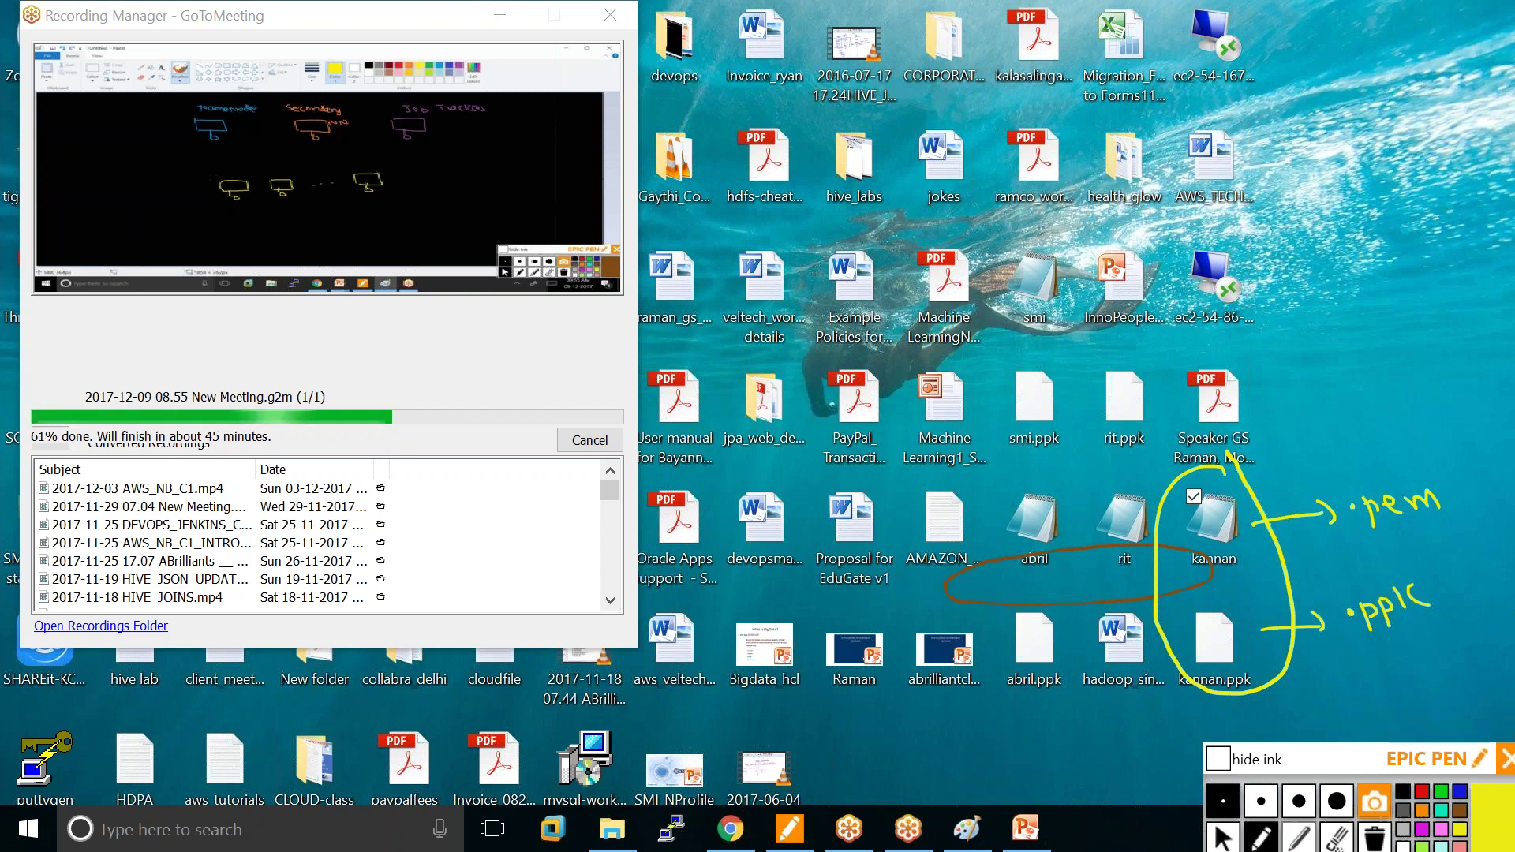
pyautogui.click(1374, 838)
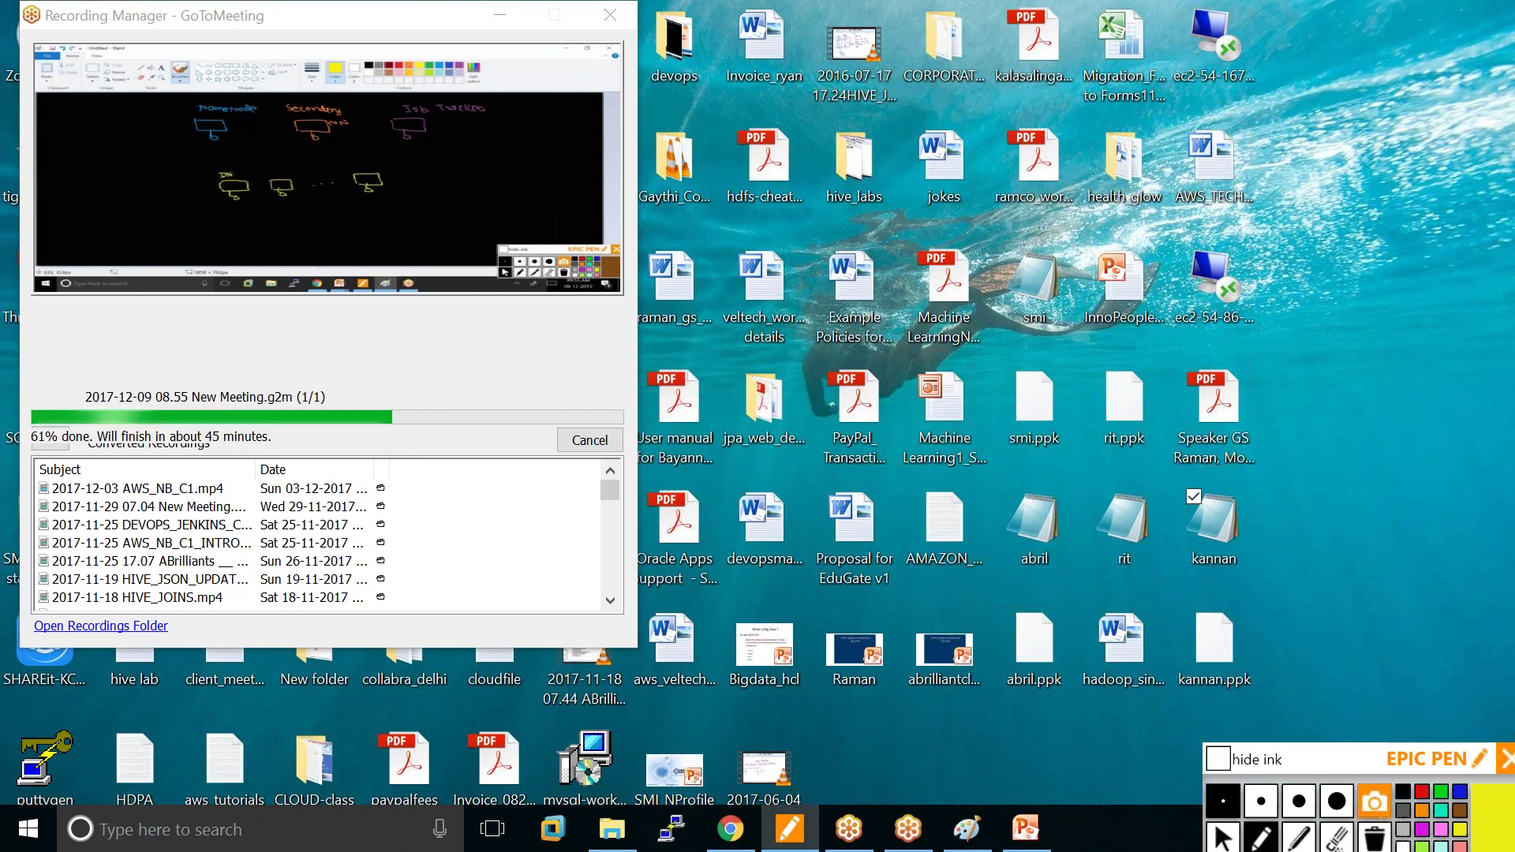
pyautogui.moveTo(1302, 760); pyautogui.dragTo(1297, 761)
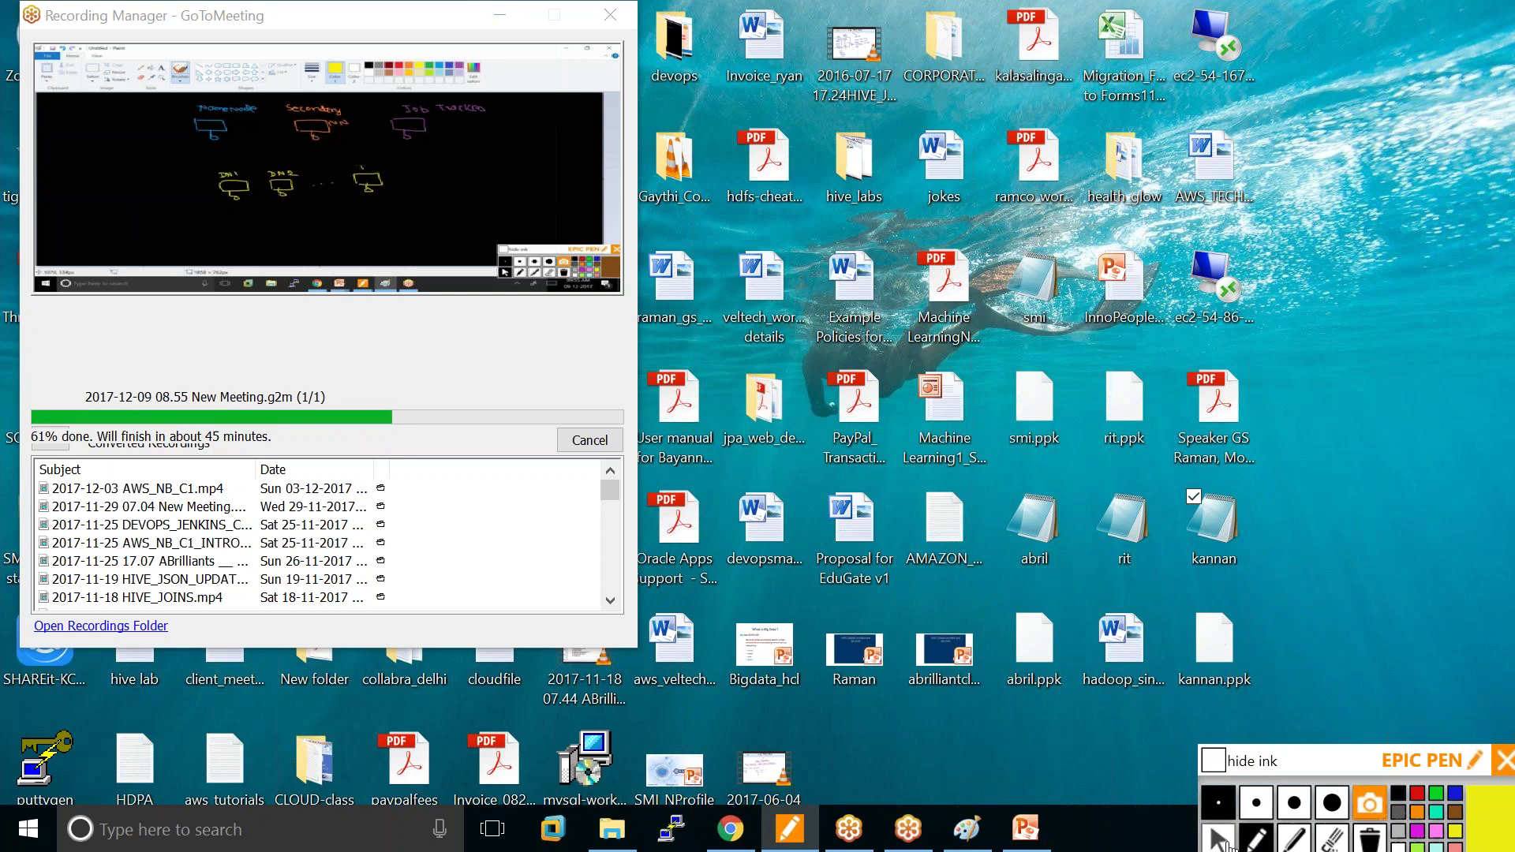
# Copy the instance's Public DNS ec2-54-174-189-73.compute-1.amazonaws.com from the EC2 console.
pyautogui.click(730, 829)
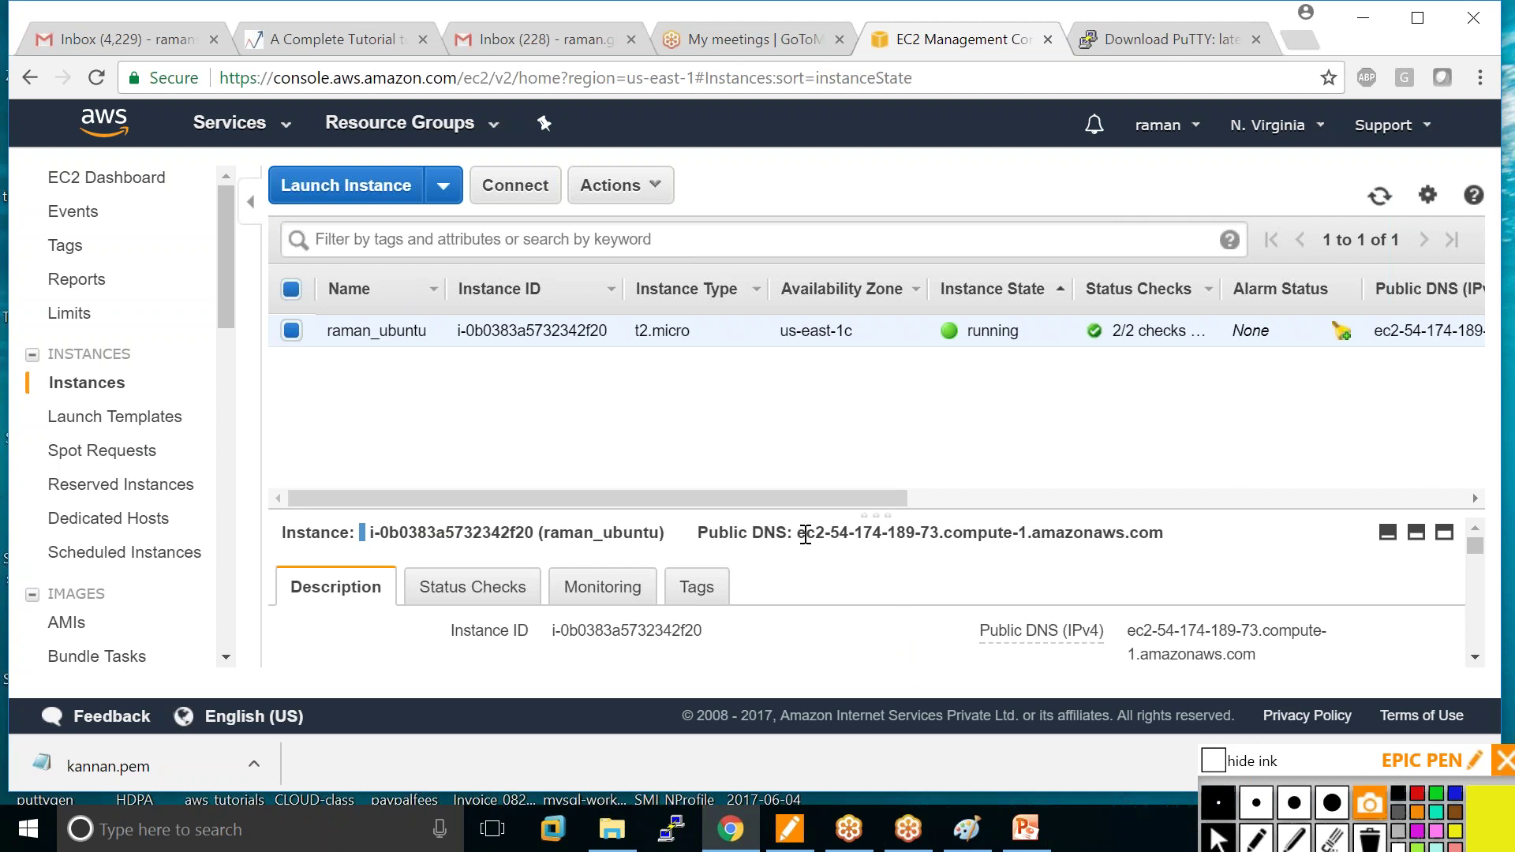
pyautogui.moveTo(797, 538); pyautogui.dragTo(1123, 543)
pyautogui.rightClick(1123, 542)
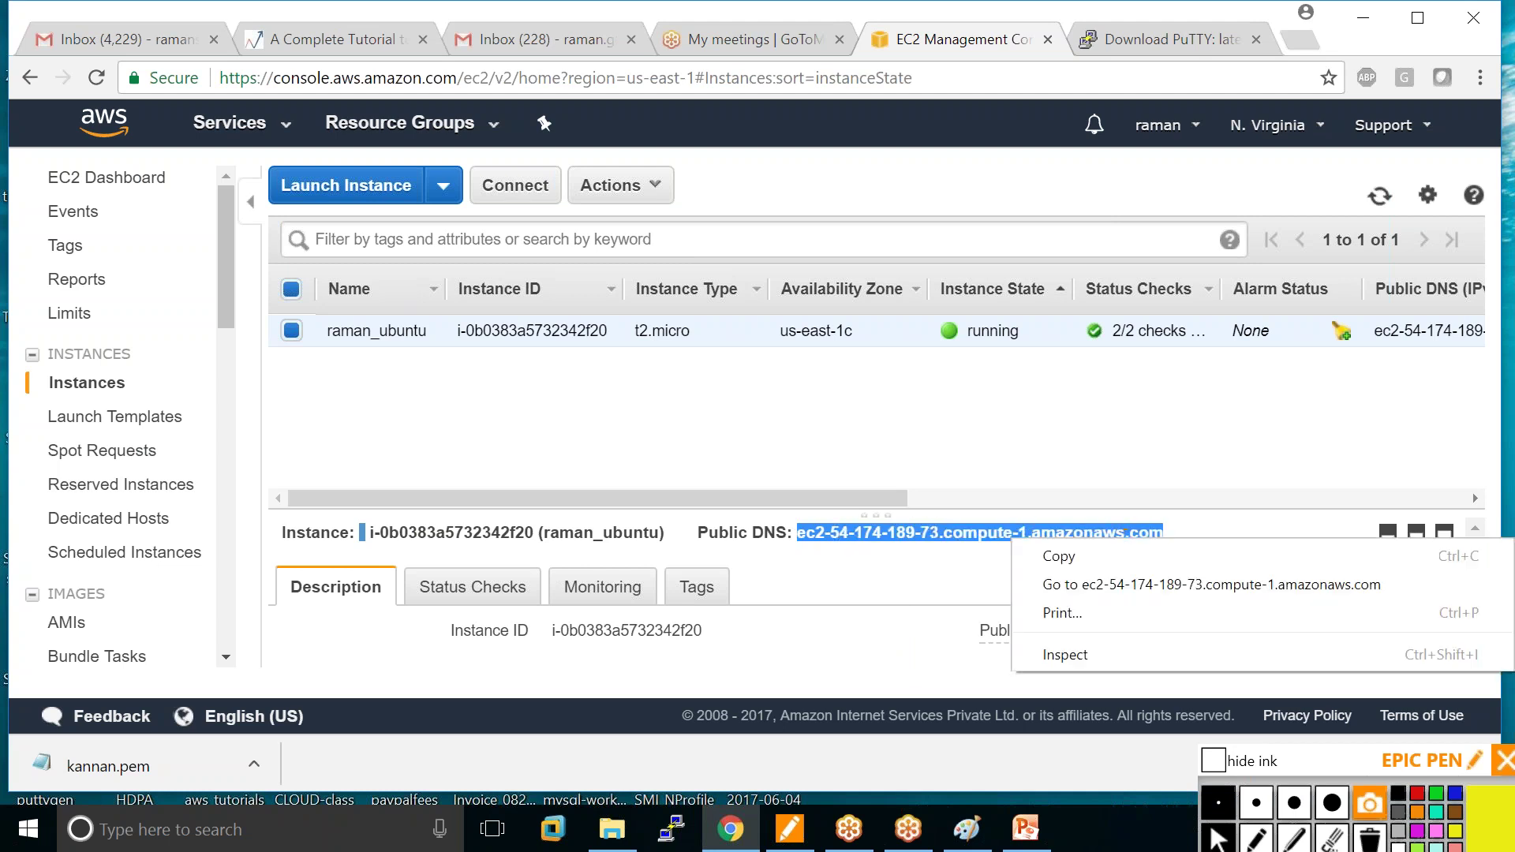
pyautogui.click(1080, 558)
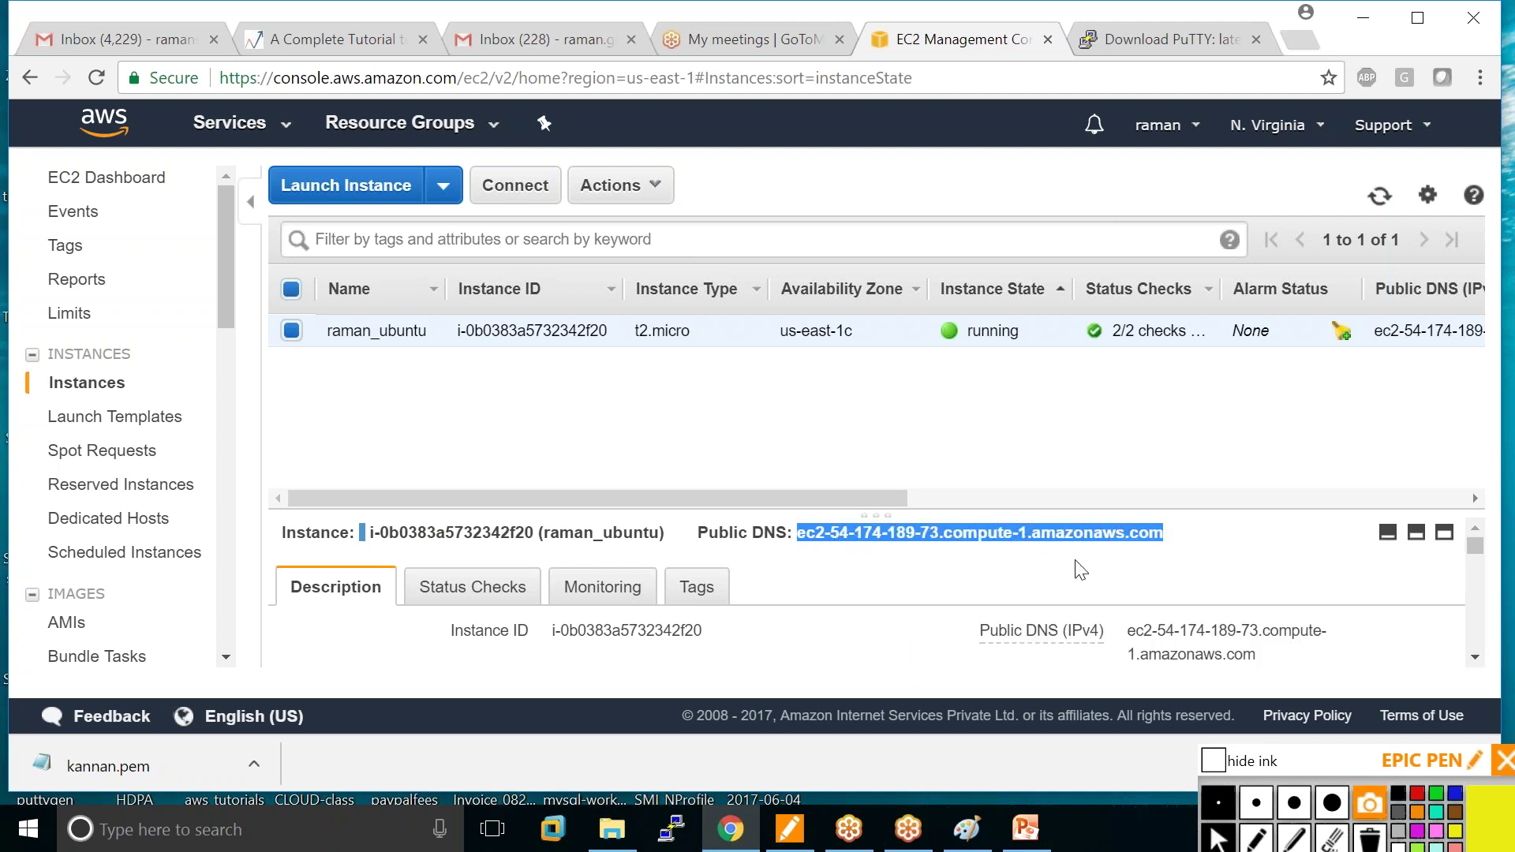
# Paste the instance's public DNS into PuTTY's Host Name field for an SSH session on port 22.
pyautogui.click(672, 830)
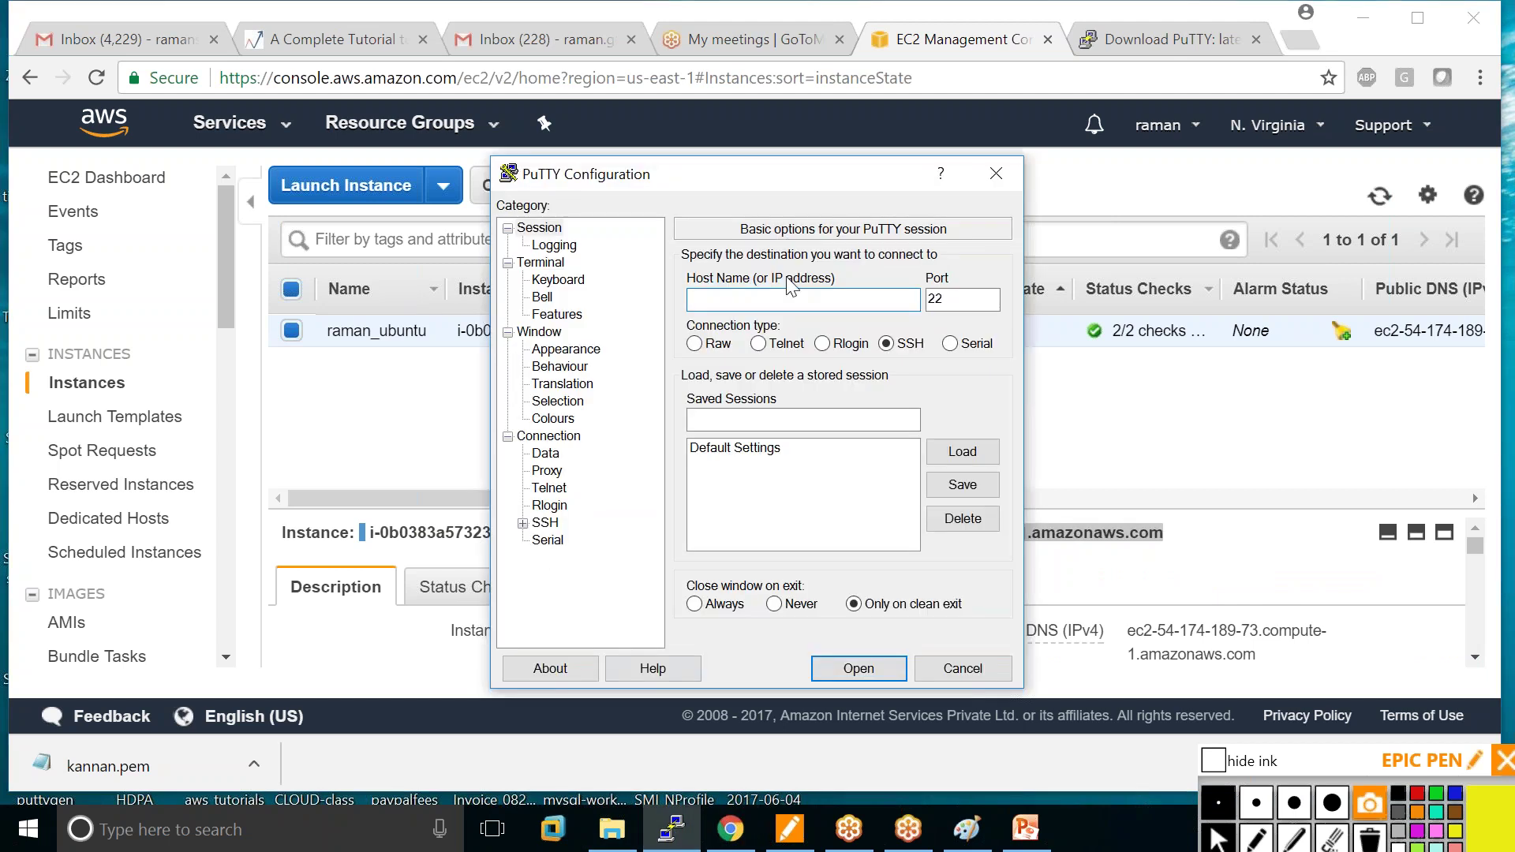
pyautogui.rightClick(704, 302)
pyautogui.click(519, 394)
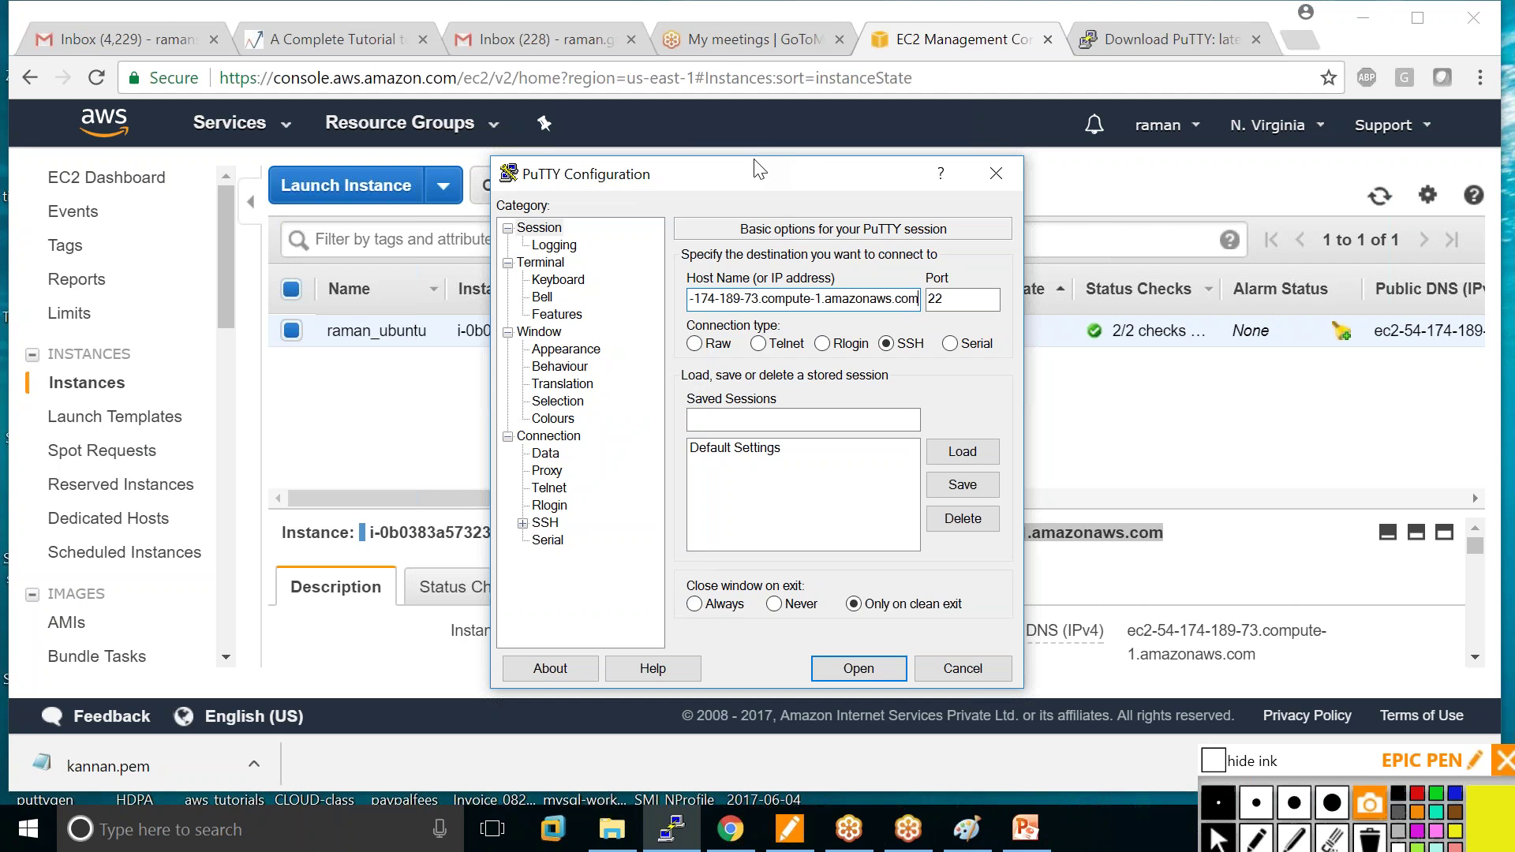
pyautogui.moveTo(756, 172); pyautogui.dragTo(745, 110)
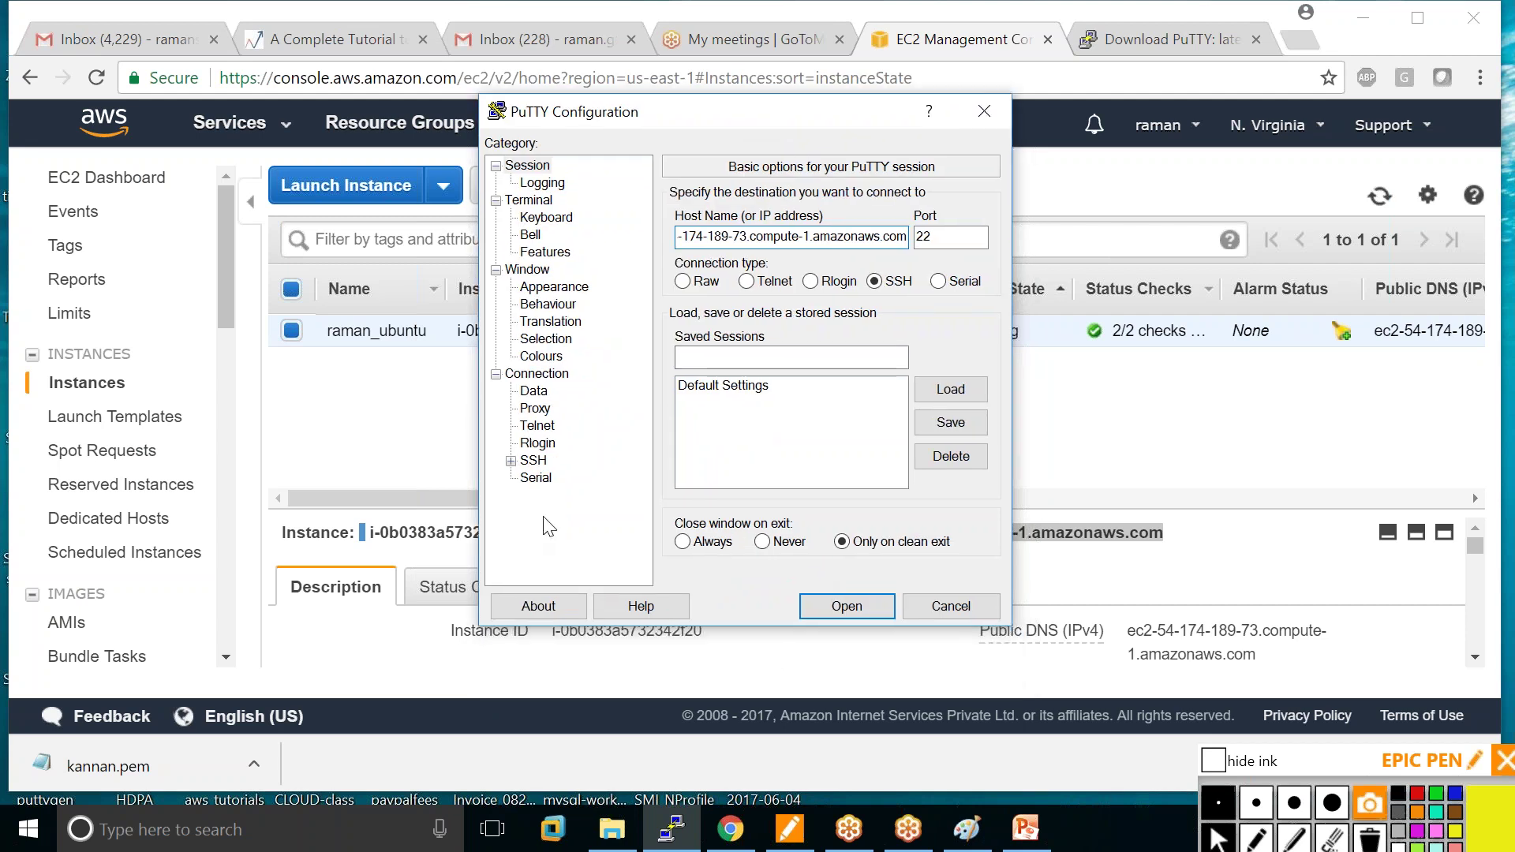
# Set kannan.ppk as the private key under Connection > SSH > Auth and open the connection.
pyautogui.click(512, 463)
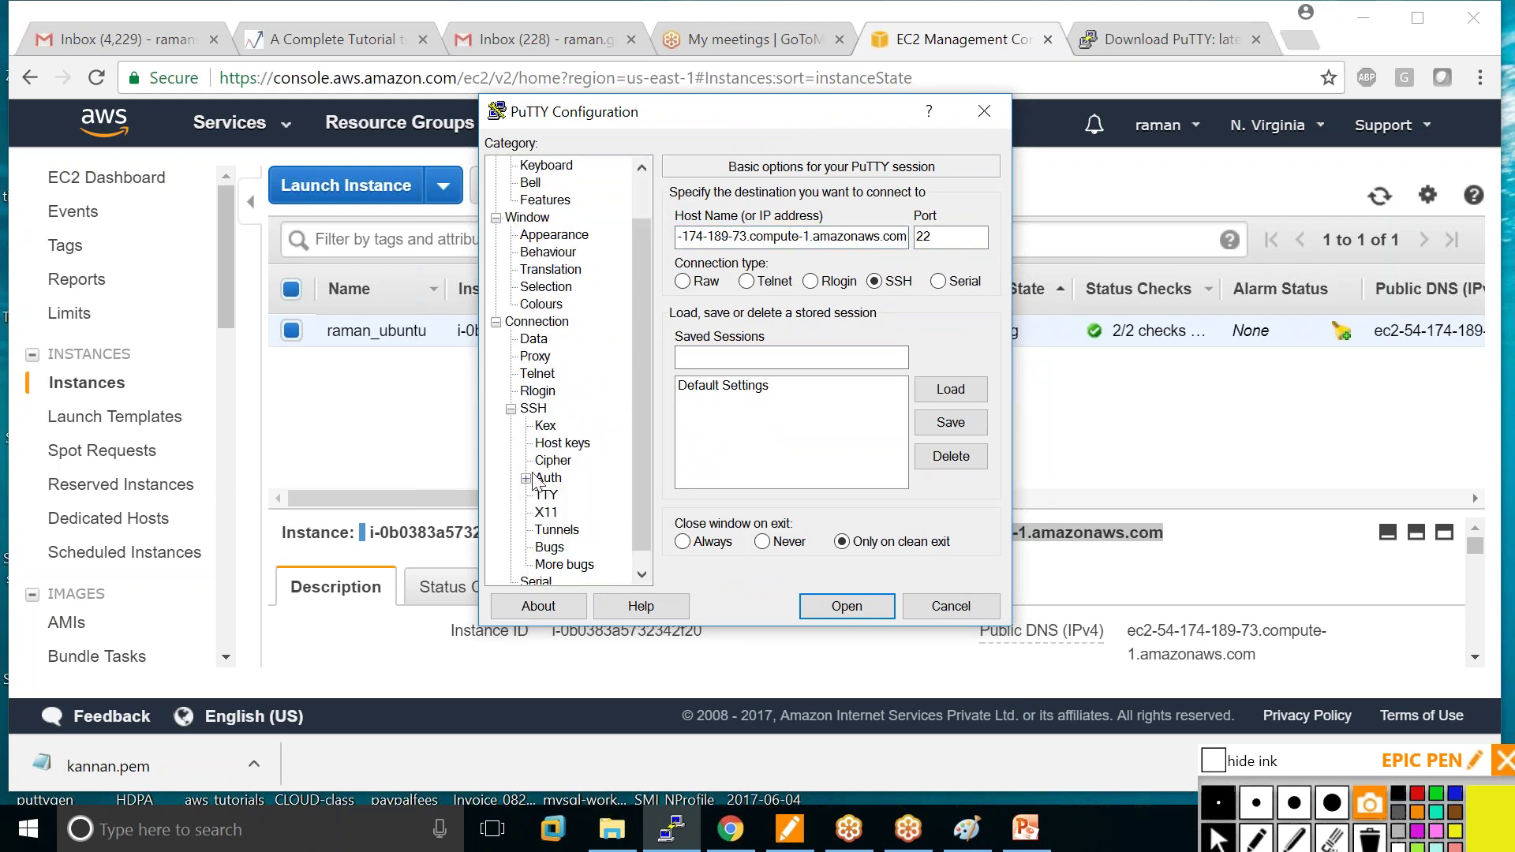
pyautogui.click(551, 478)
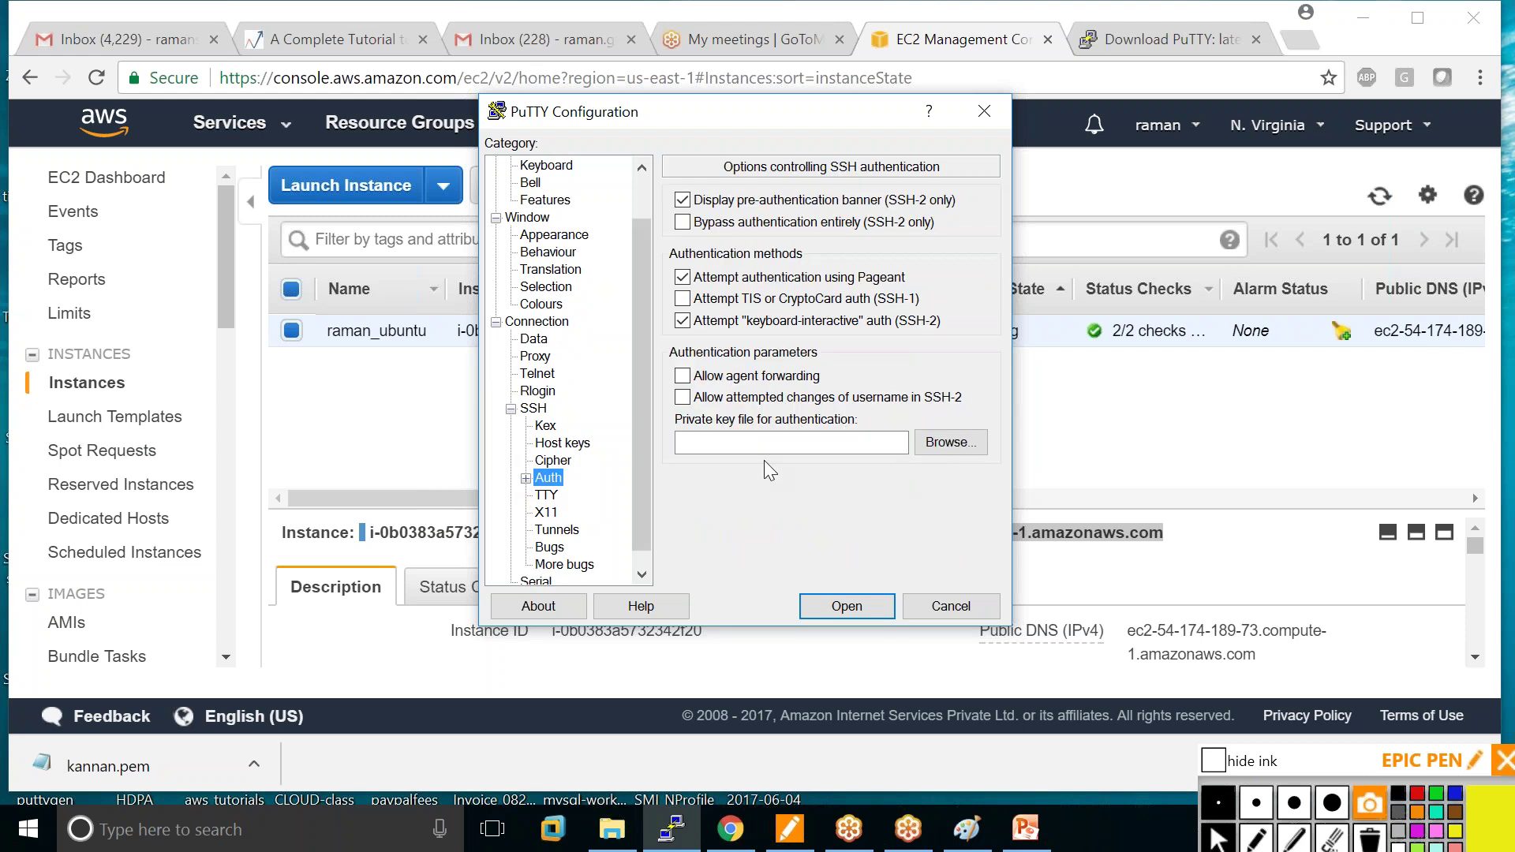
pyautogui.click(945, 444)
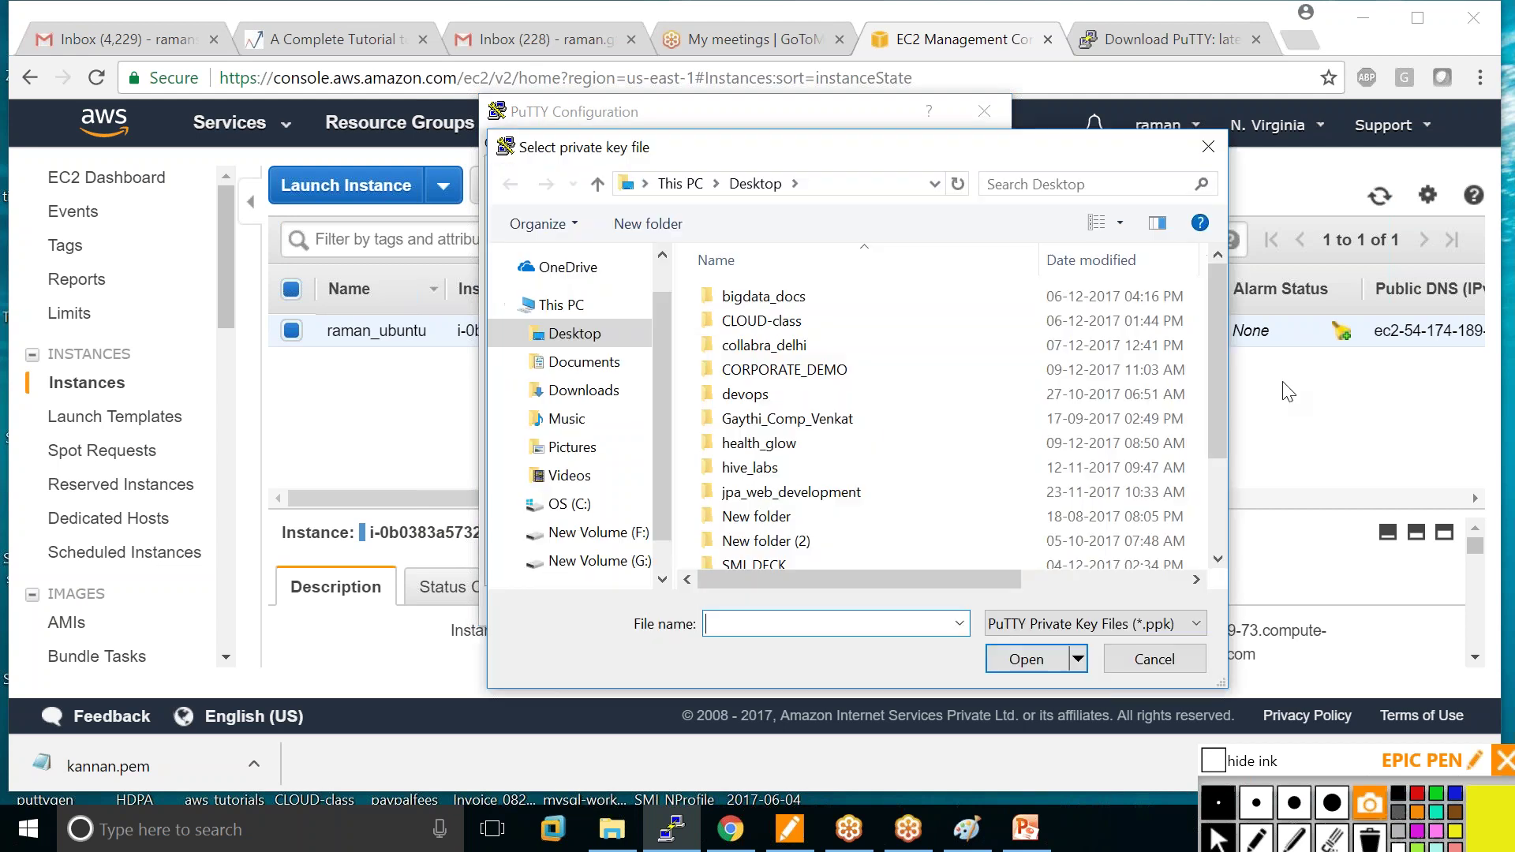
pyautogui.moveTo(1224, 365); pyautogui.dragTo(1224, 483)
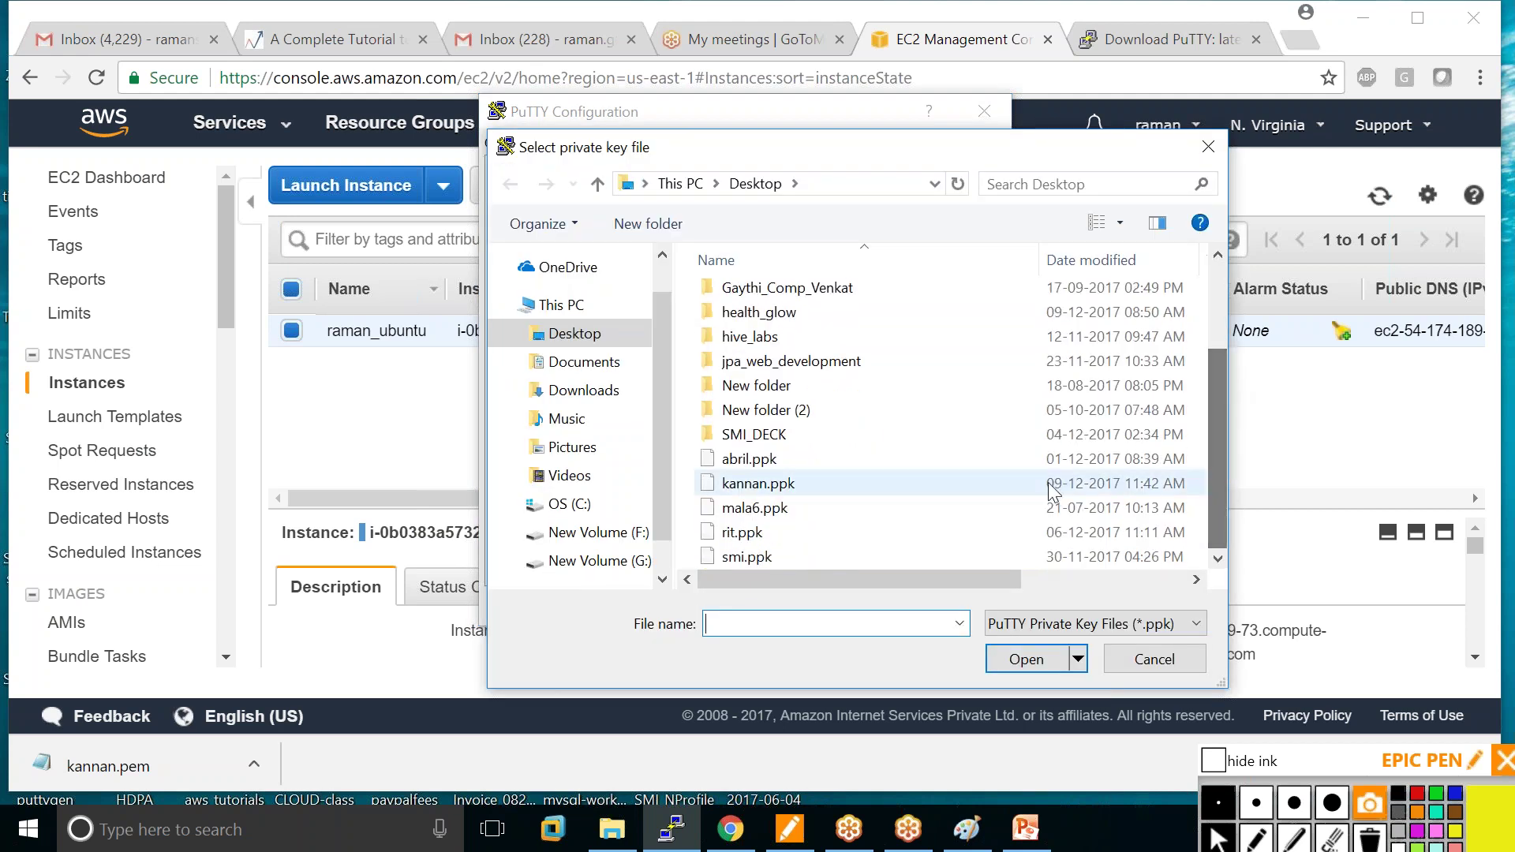
pyautogui.click(805, 484)
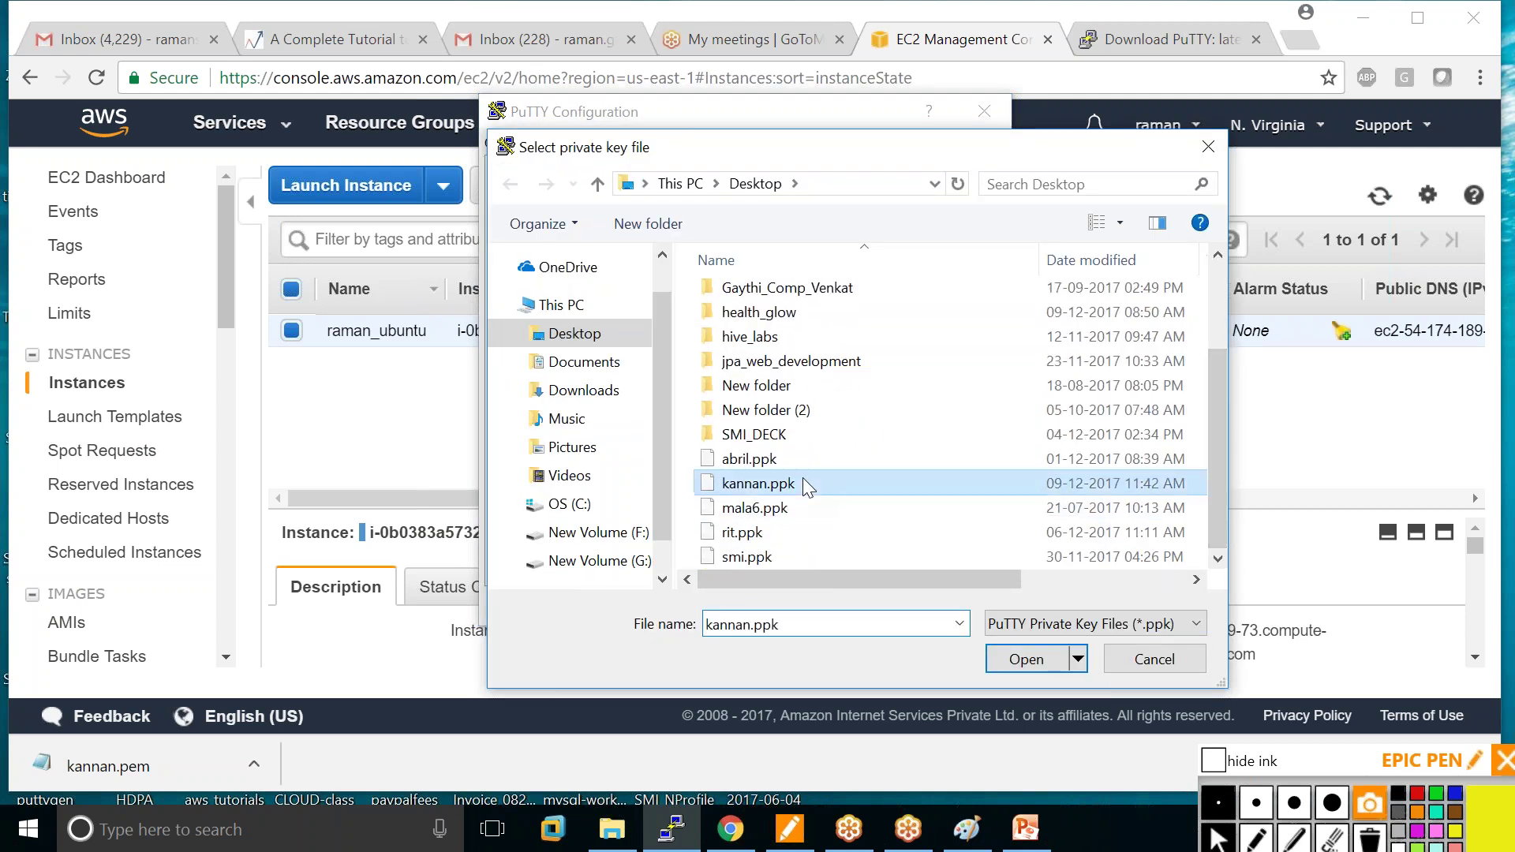
pyautogui.click(1016, 666)
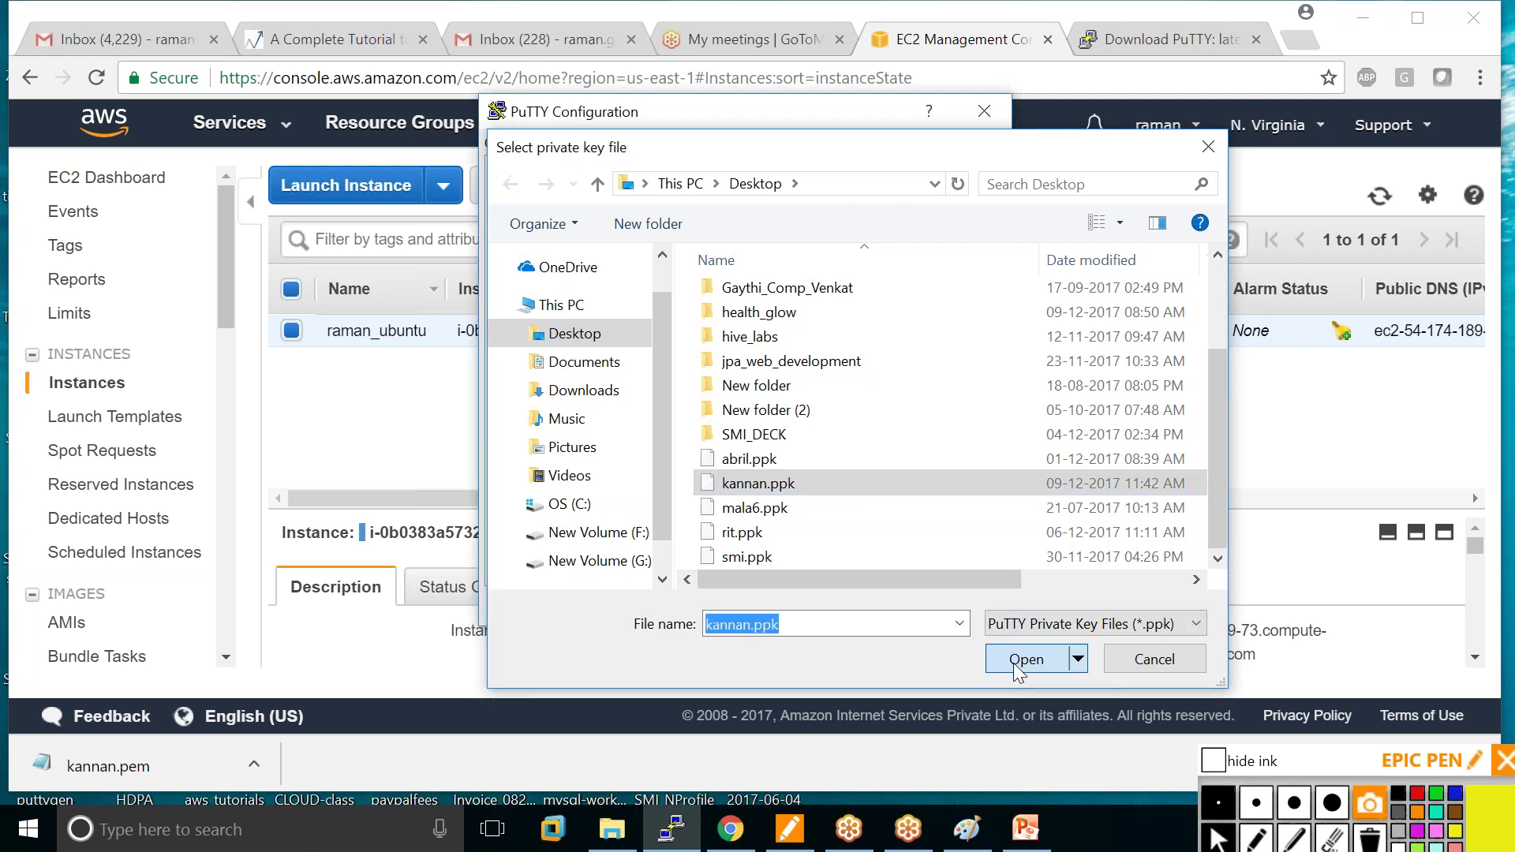
pyautogui.click(845, 606)
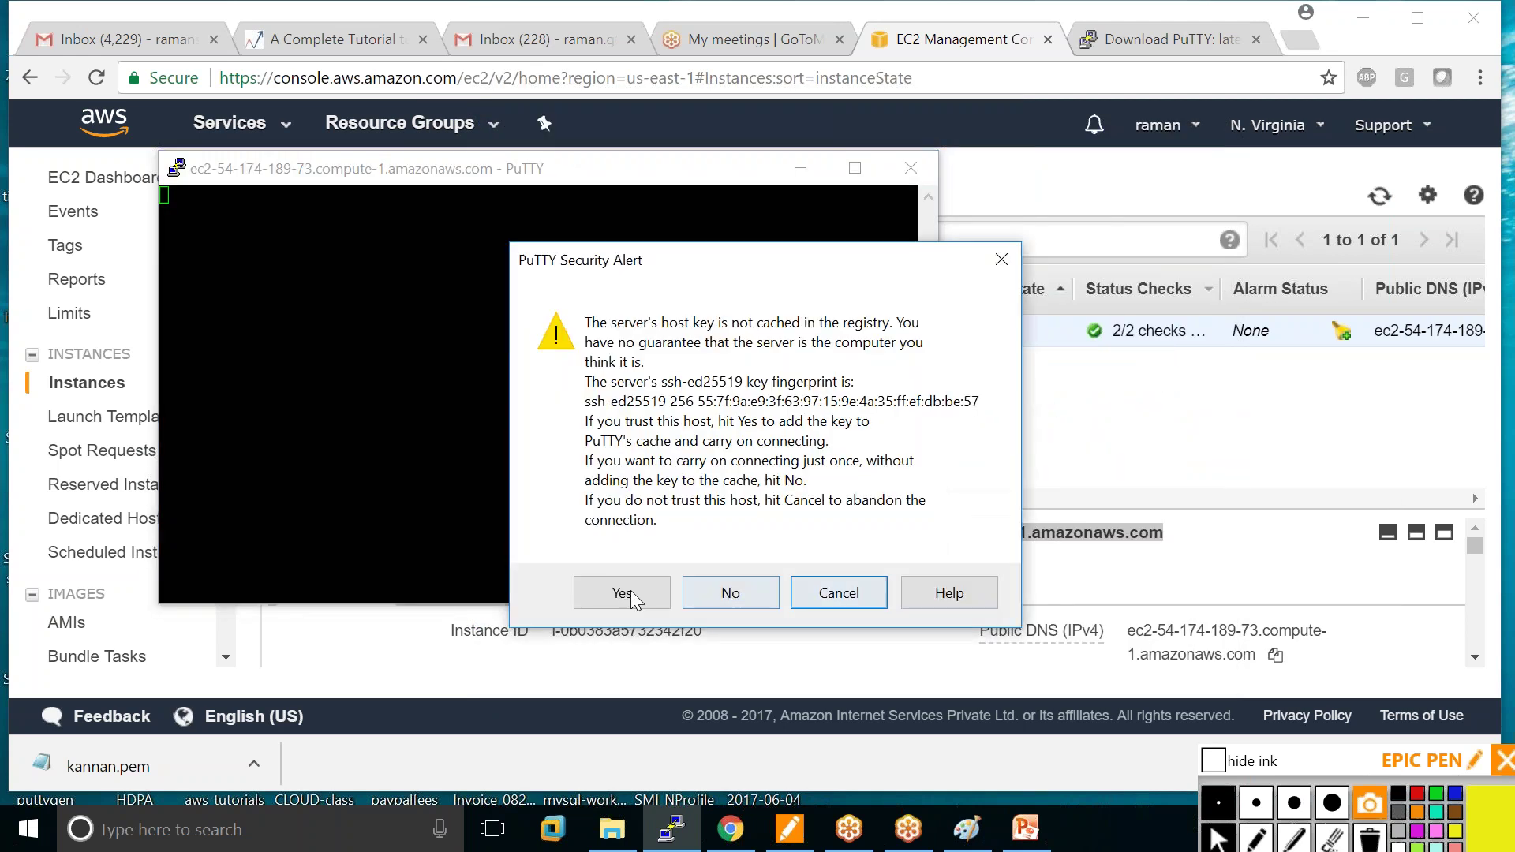
# Accept the server's host key, log in as ubuntu, and maximize the terminal window.
pyautogui.click(617, 599)
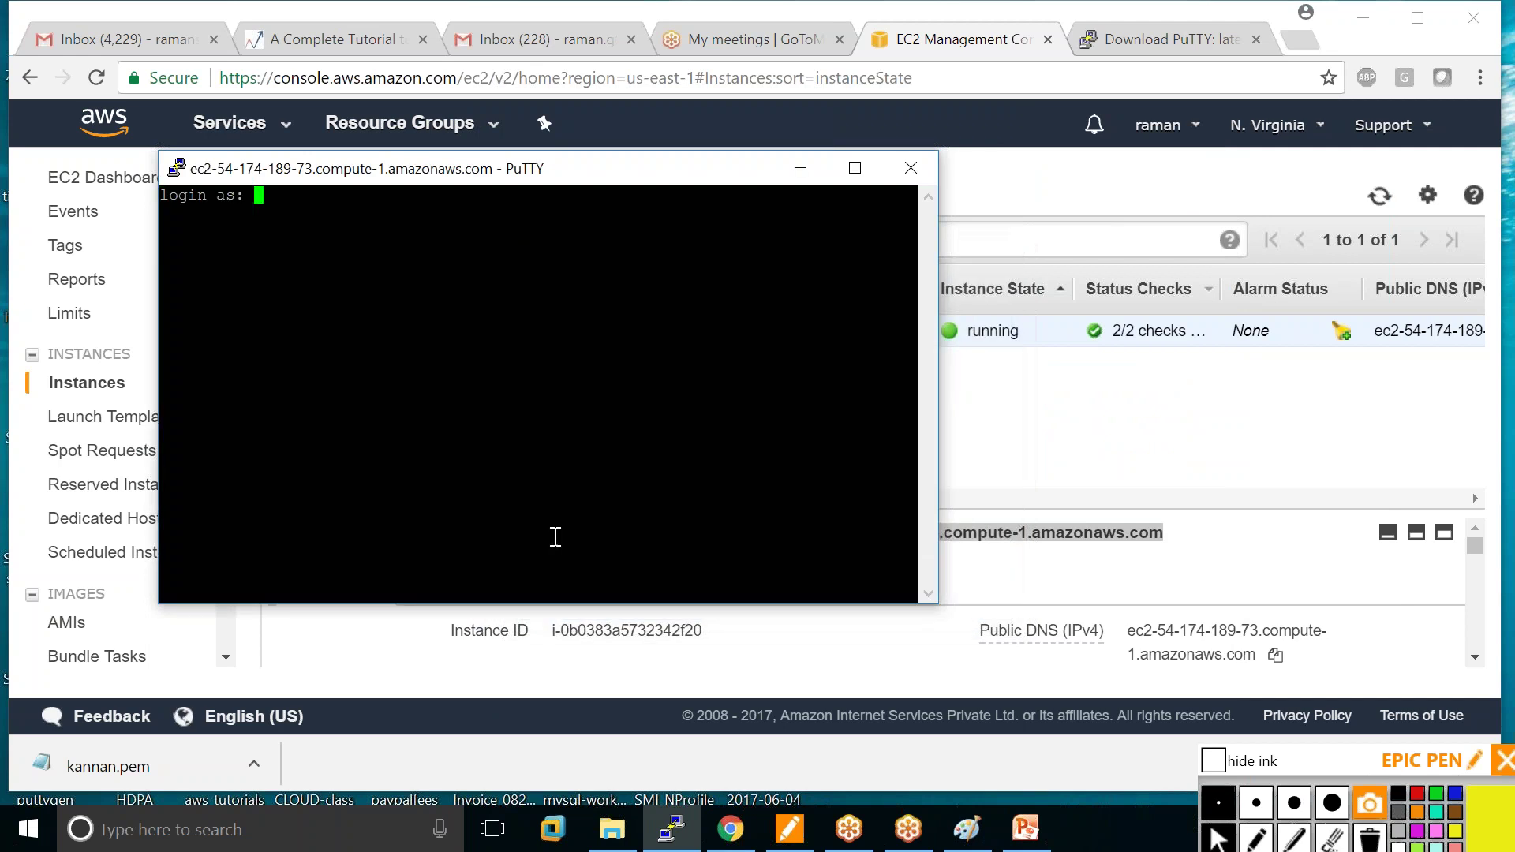
pyautogui.write('ubuntu')
pyautogui.press('Return')
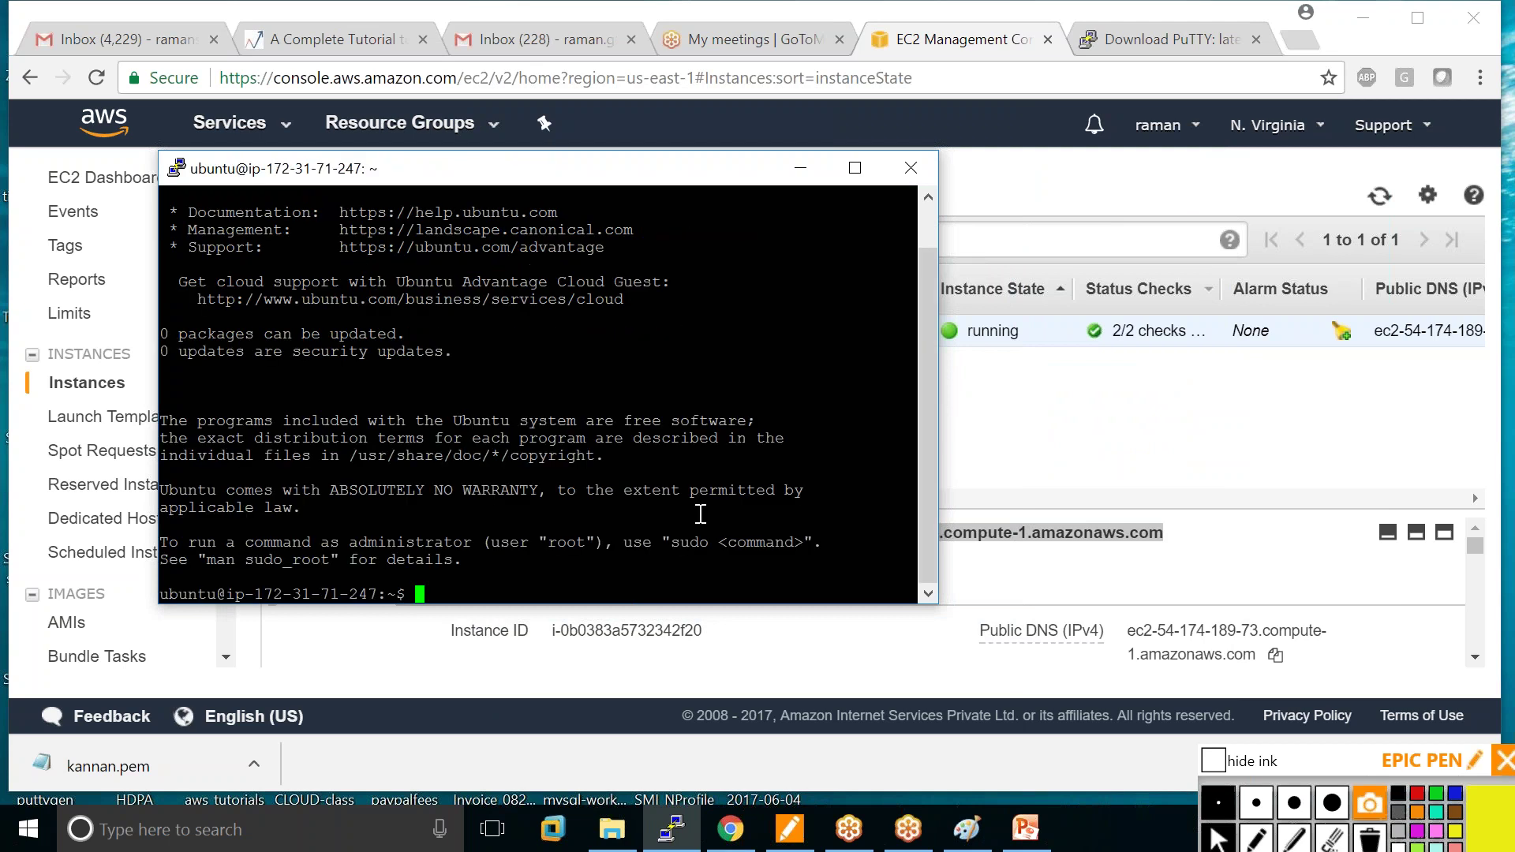
pyautogui.click(855, 170)
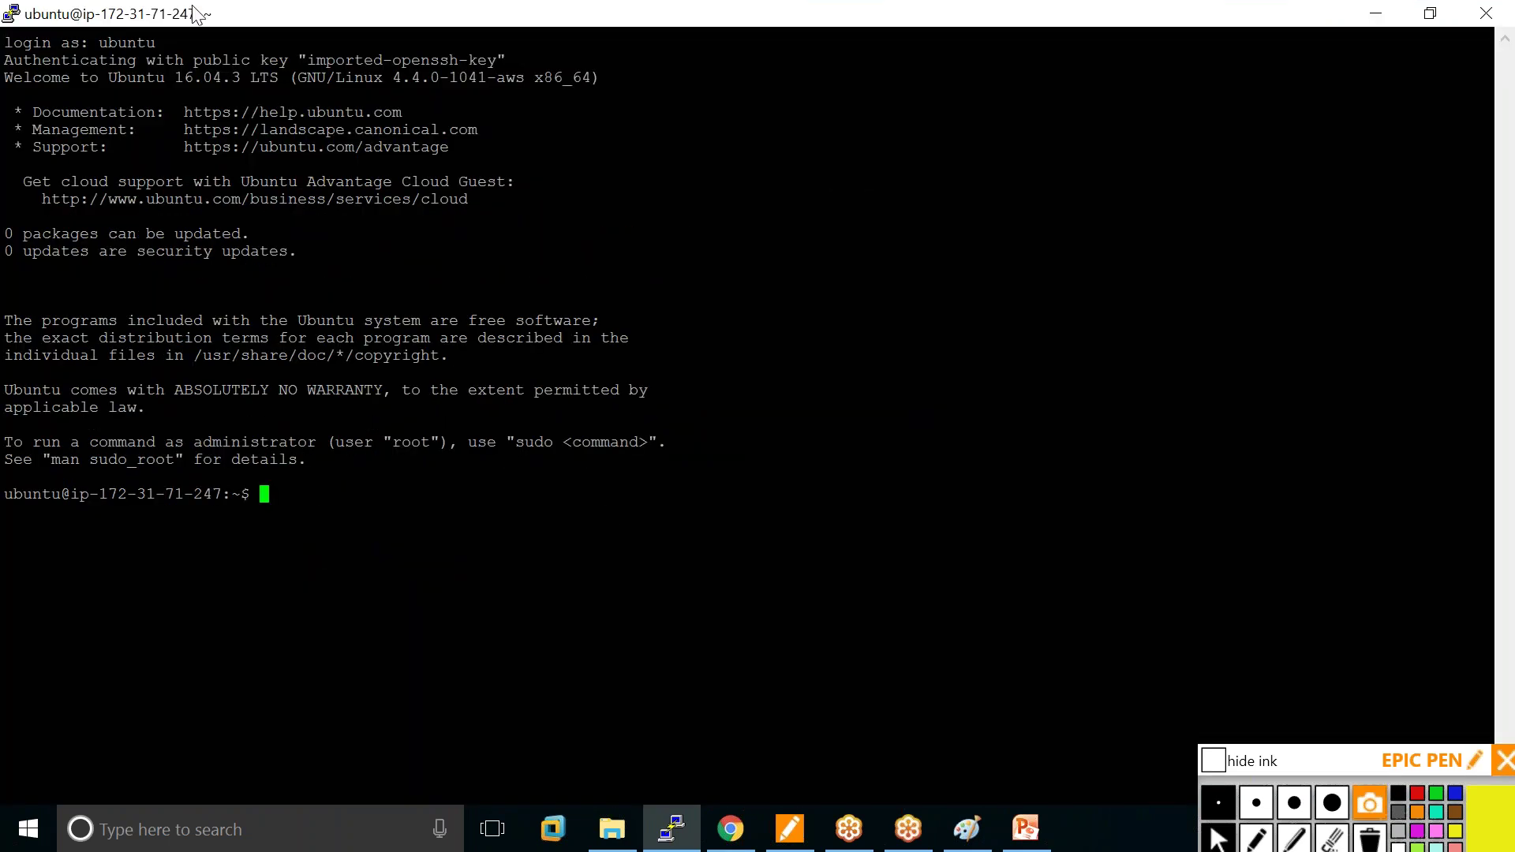
# Change the session's terminal font to Courier New Bold, size 16.
pyautogui.rightClick(241, 13)
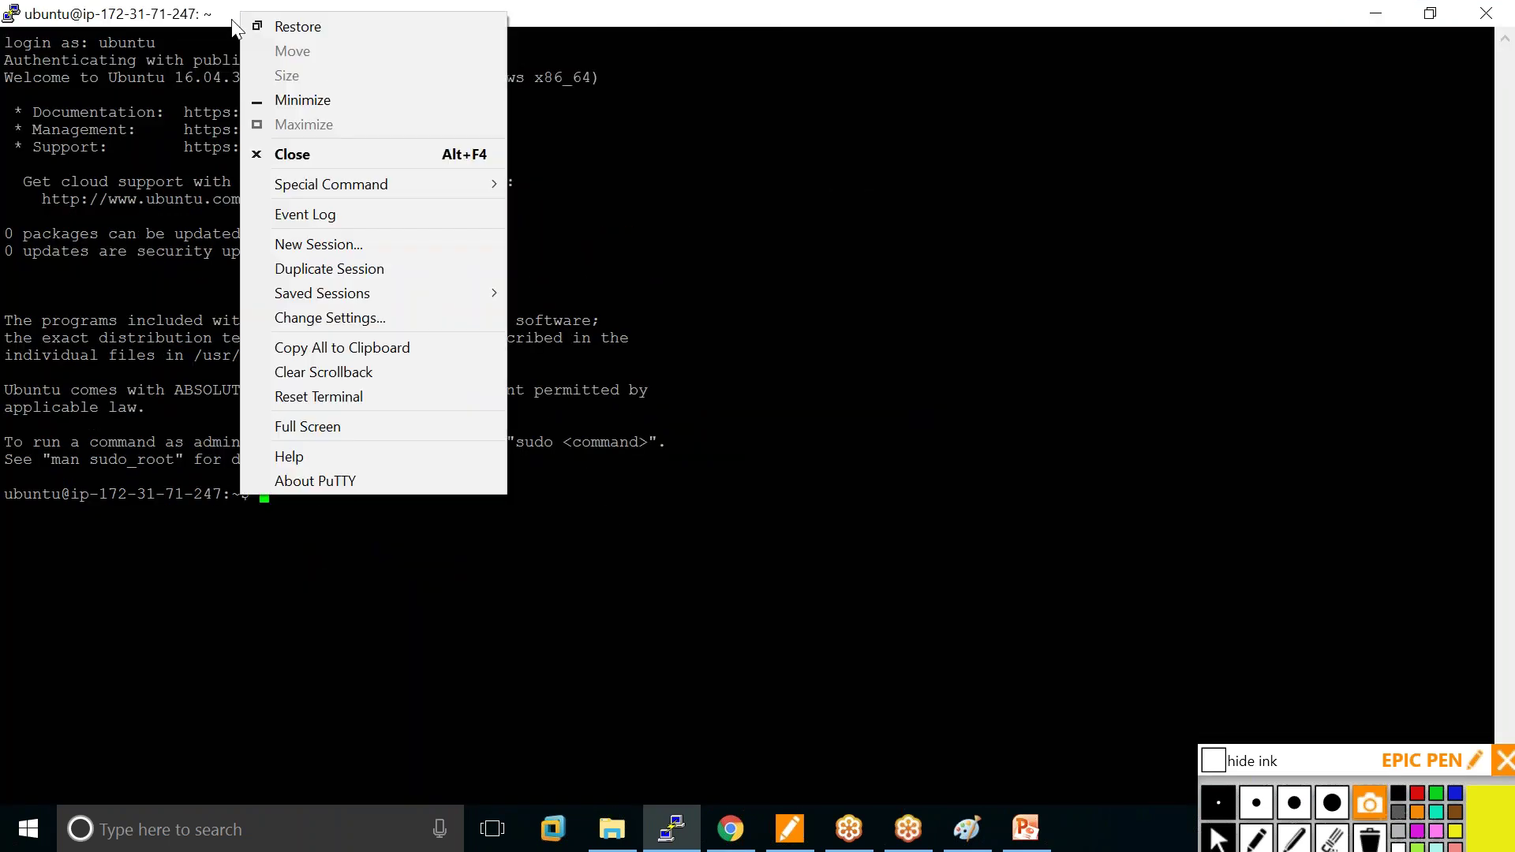
pyautogui.click(330, 317)
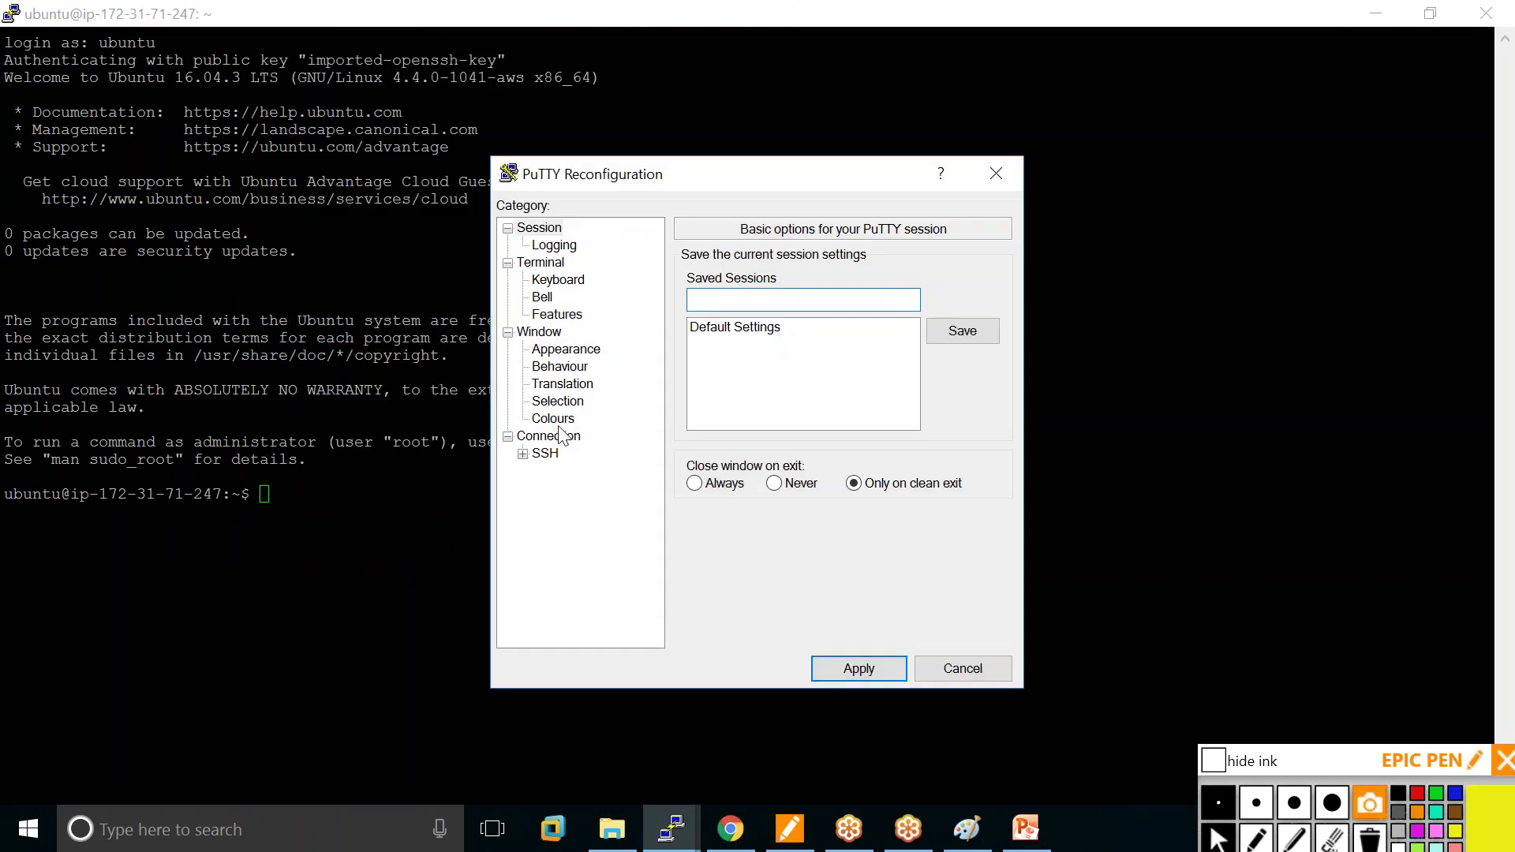
pyautogui.click(567, 349)
pyautogui.click(952, 402)
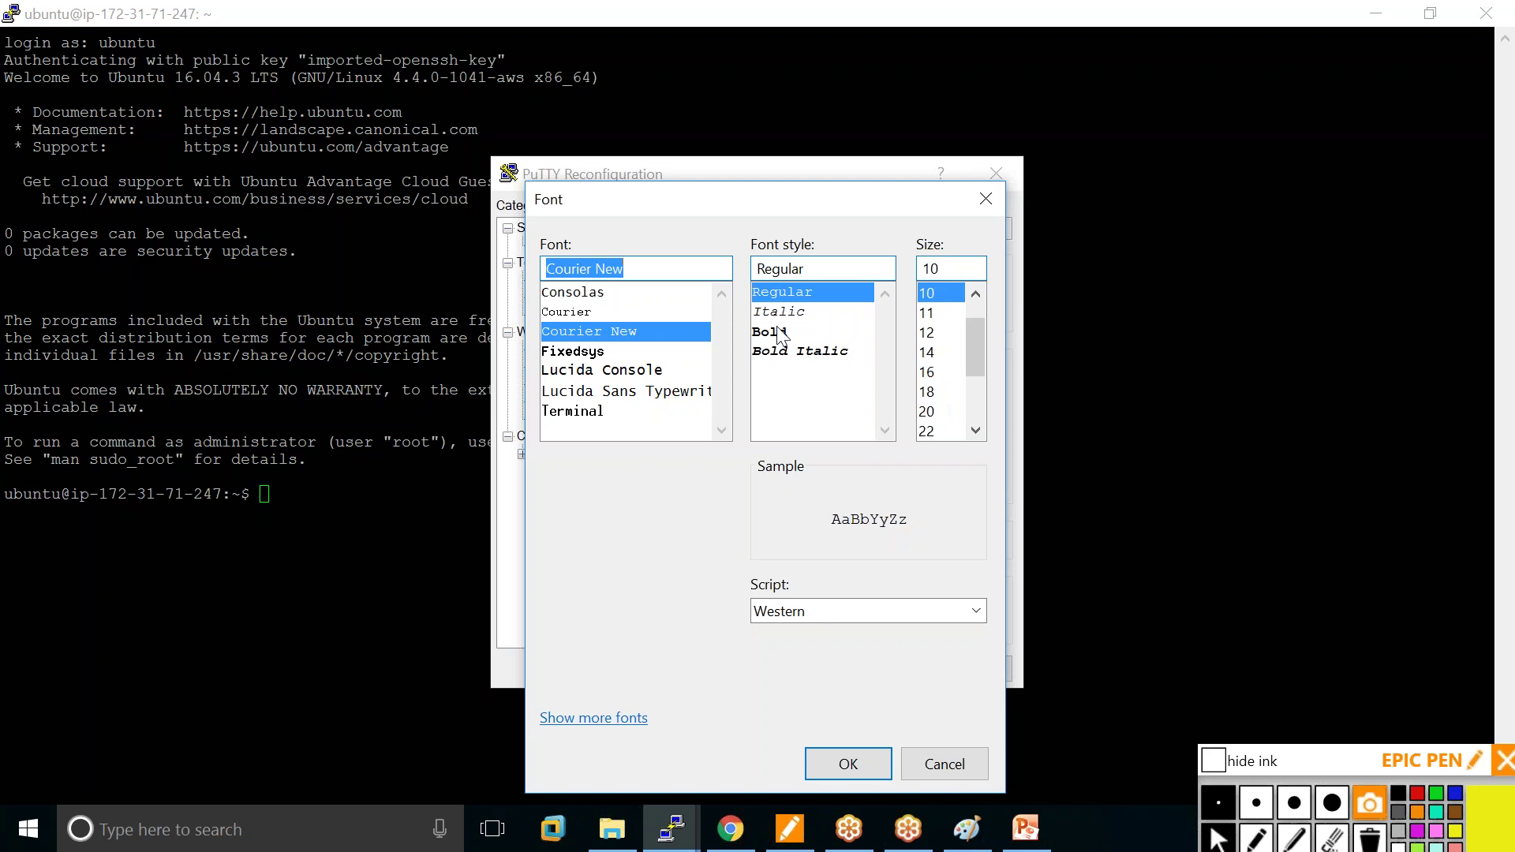
pyautogui.click(779, 332)
pyautogui.click(929, 371)
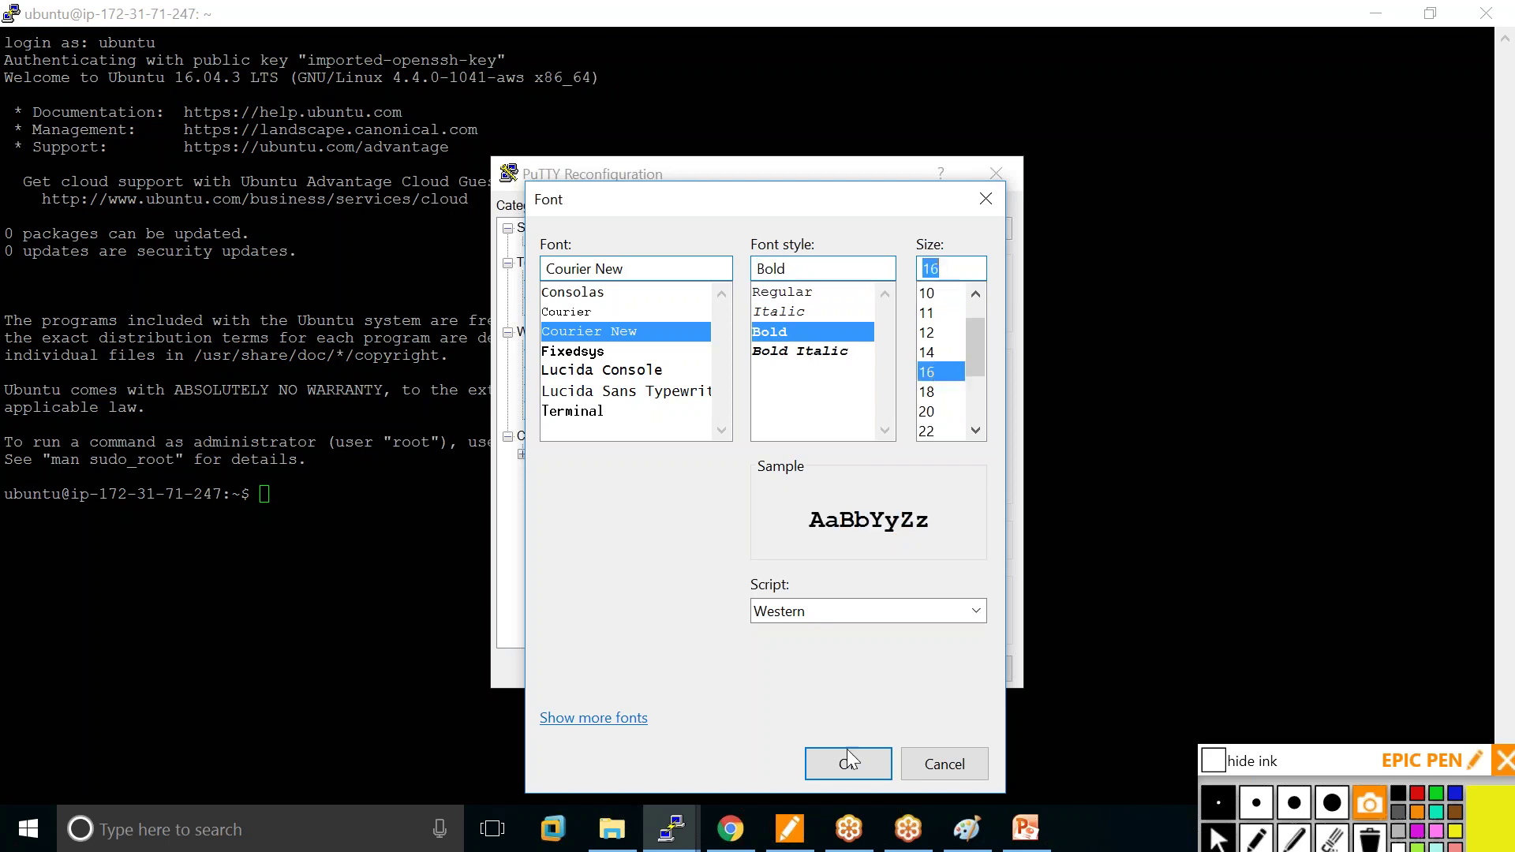
pyautogui.click(849, 775)
# Set the Default Background colour's green value to 50 and apply the settings.
pyautogui.click(555, 421)
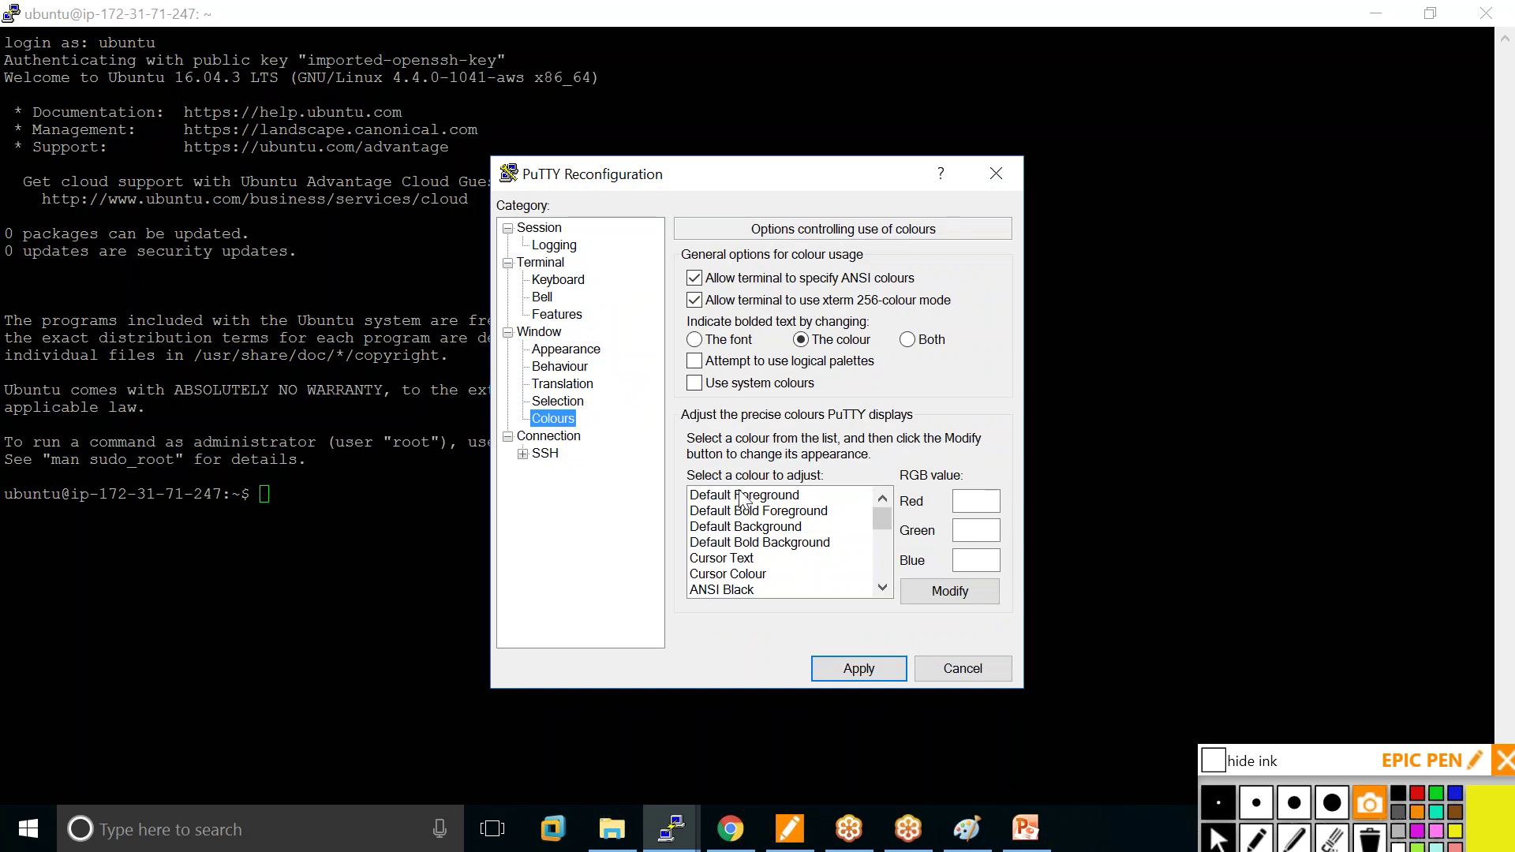
pyautogui.click(802, 526)
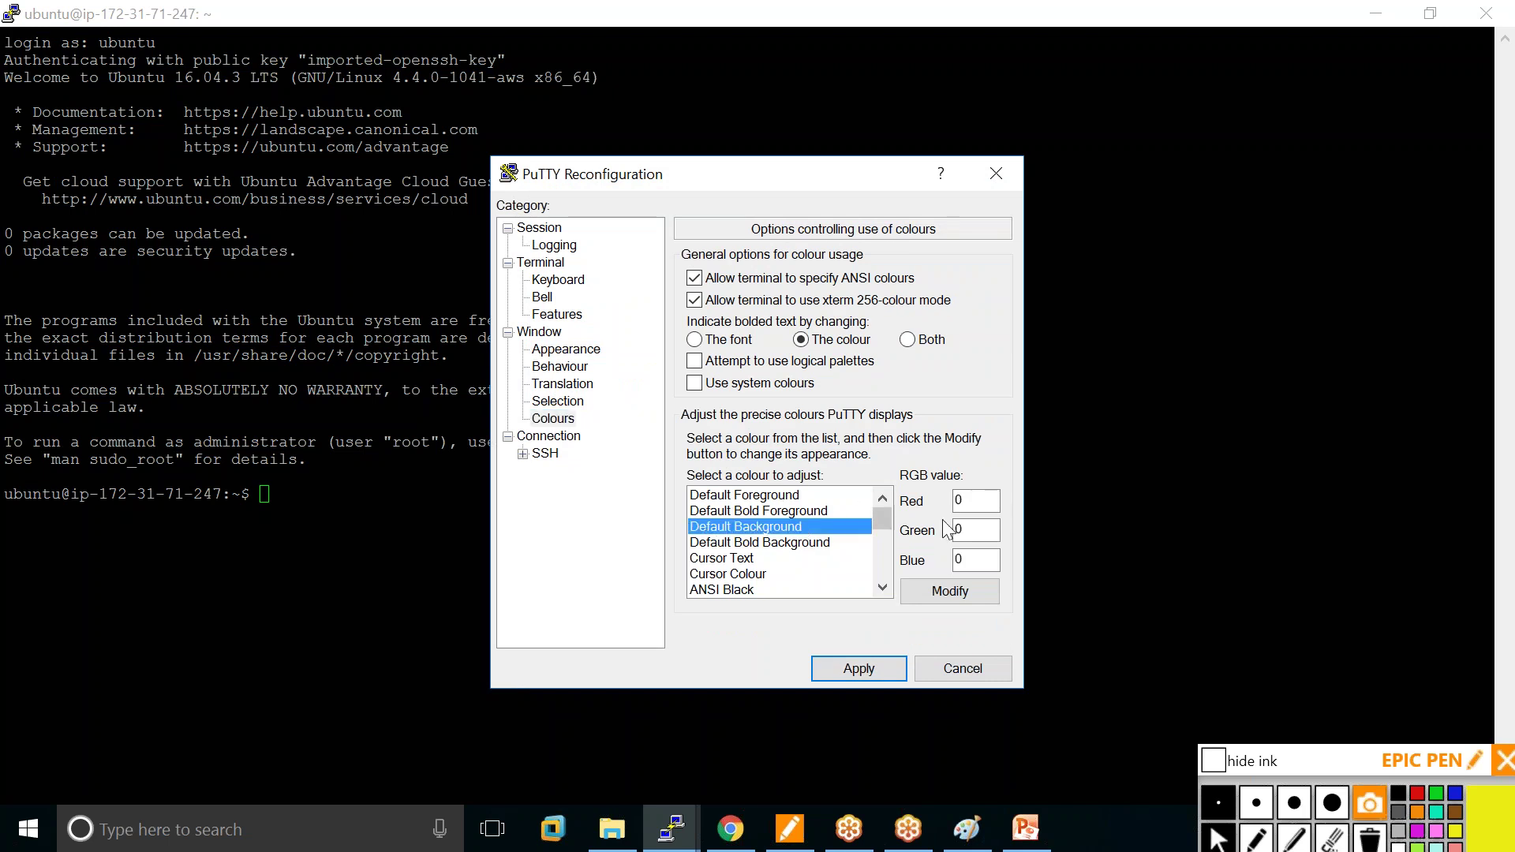
pyautogui.click(971, 530)
pyautogui.press('BackSpace')
pyautogui.write('50')
pyautogui.click(859, 669)
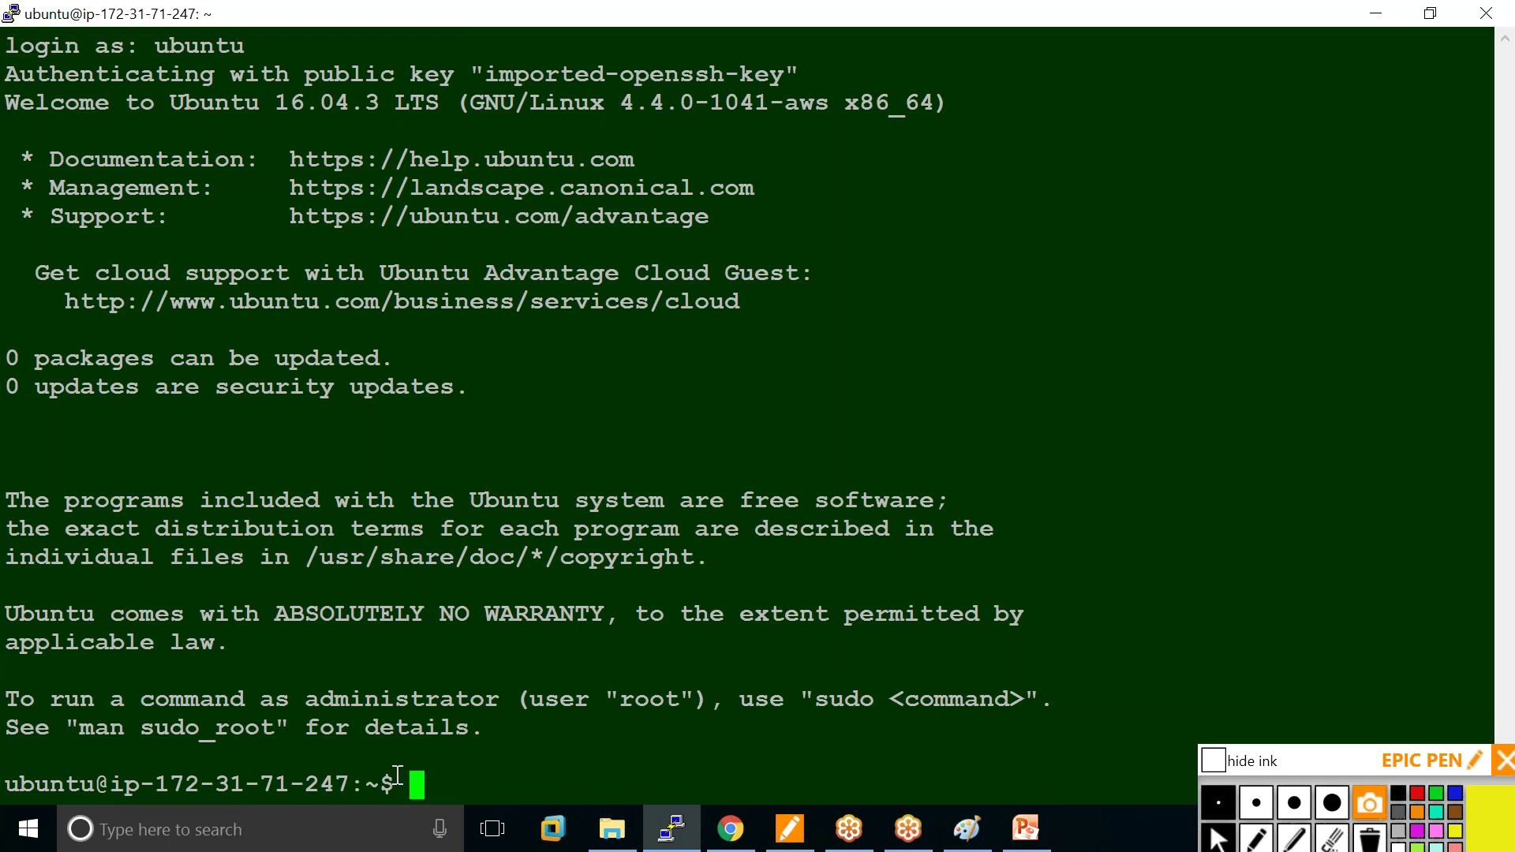
# Clear the screen and run hostname, abandoning a mistyped ping command.
pyautogui.write('clear')
pyautogui.press('Return')
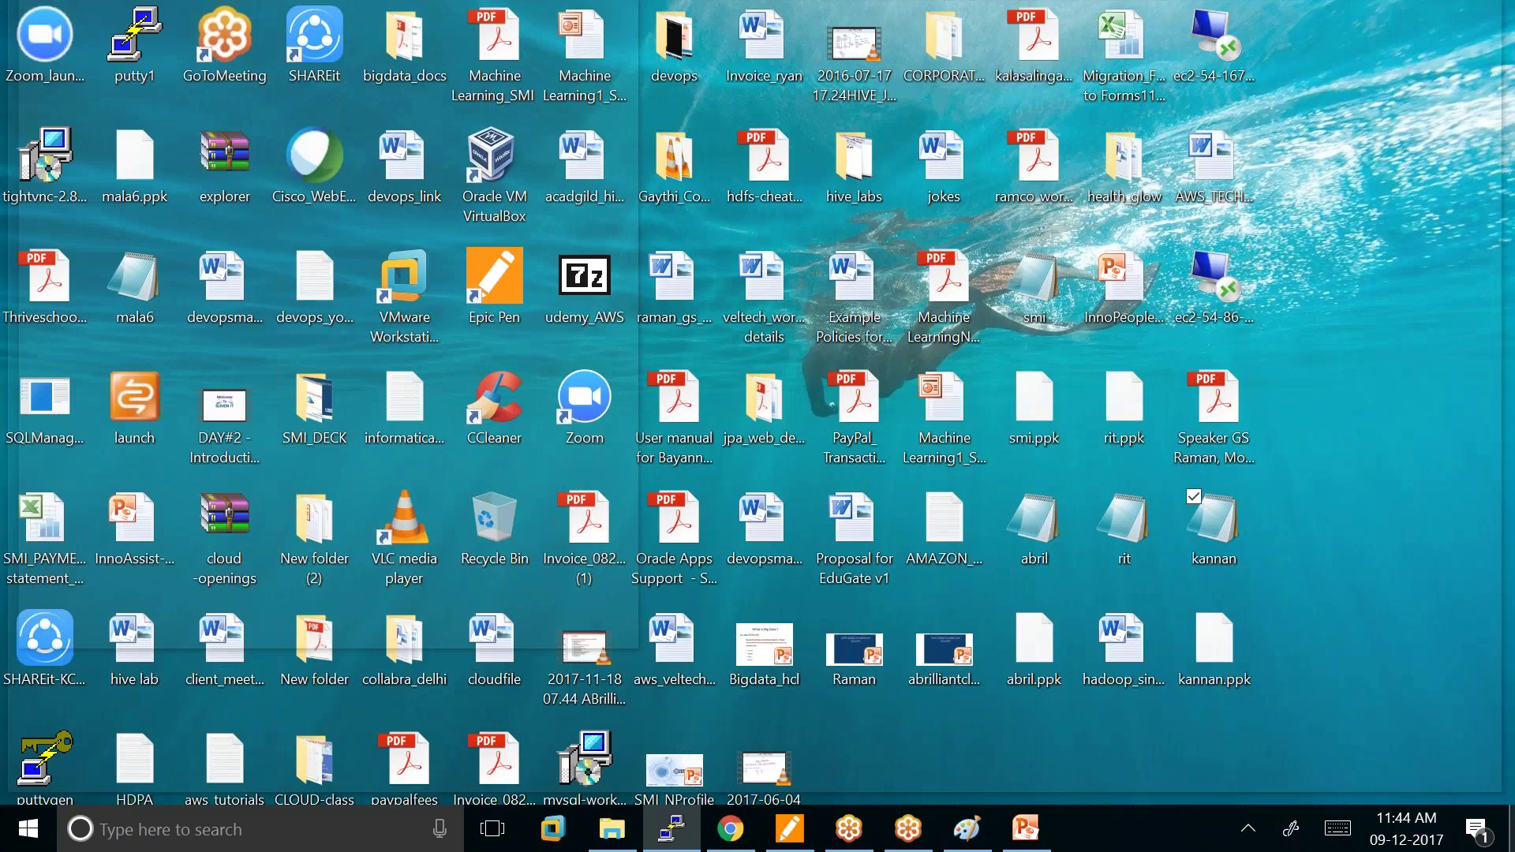
pyautogui.write('hostname')
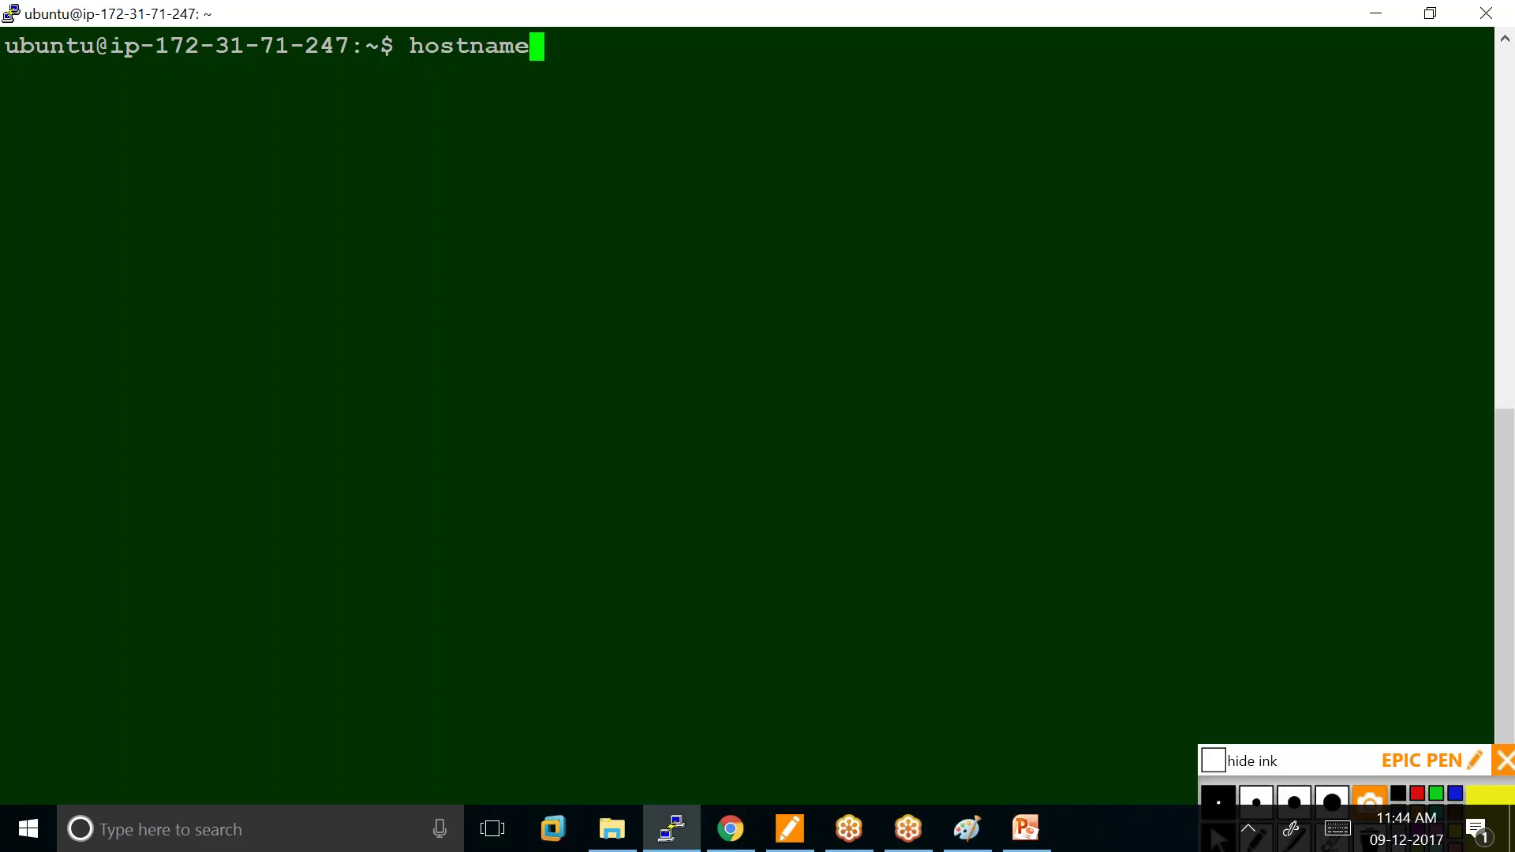
pyautogui.press('Return')
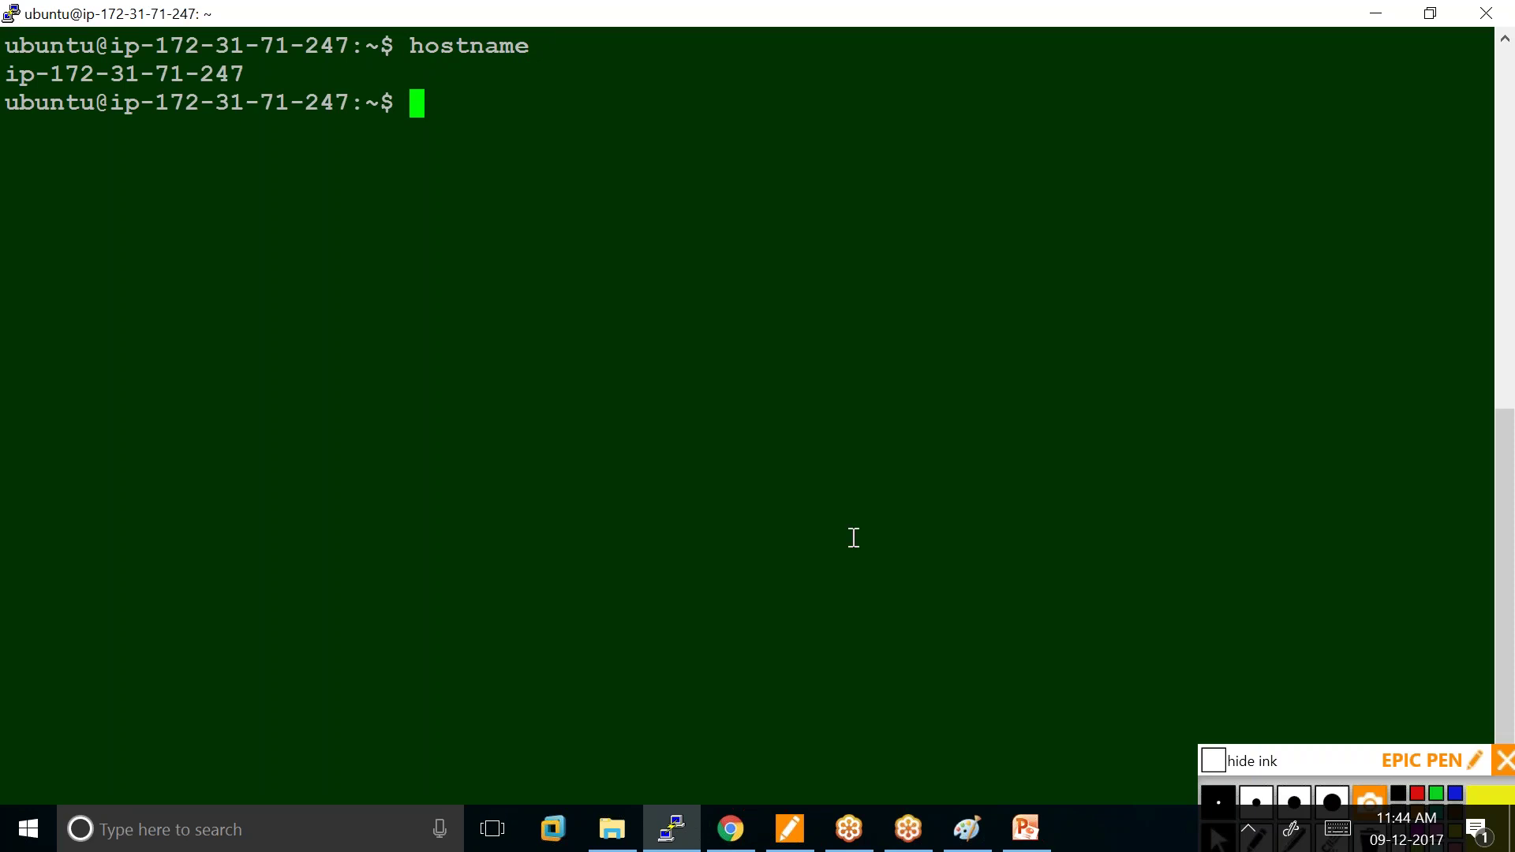
pyautogui.write('pind')
pyautogui.press('BackSpace')
pyautogui.press('BackSpace')
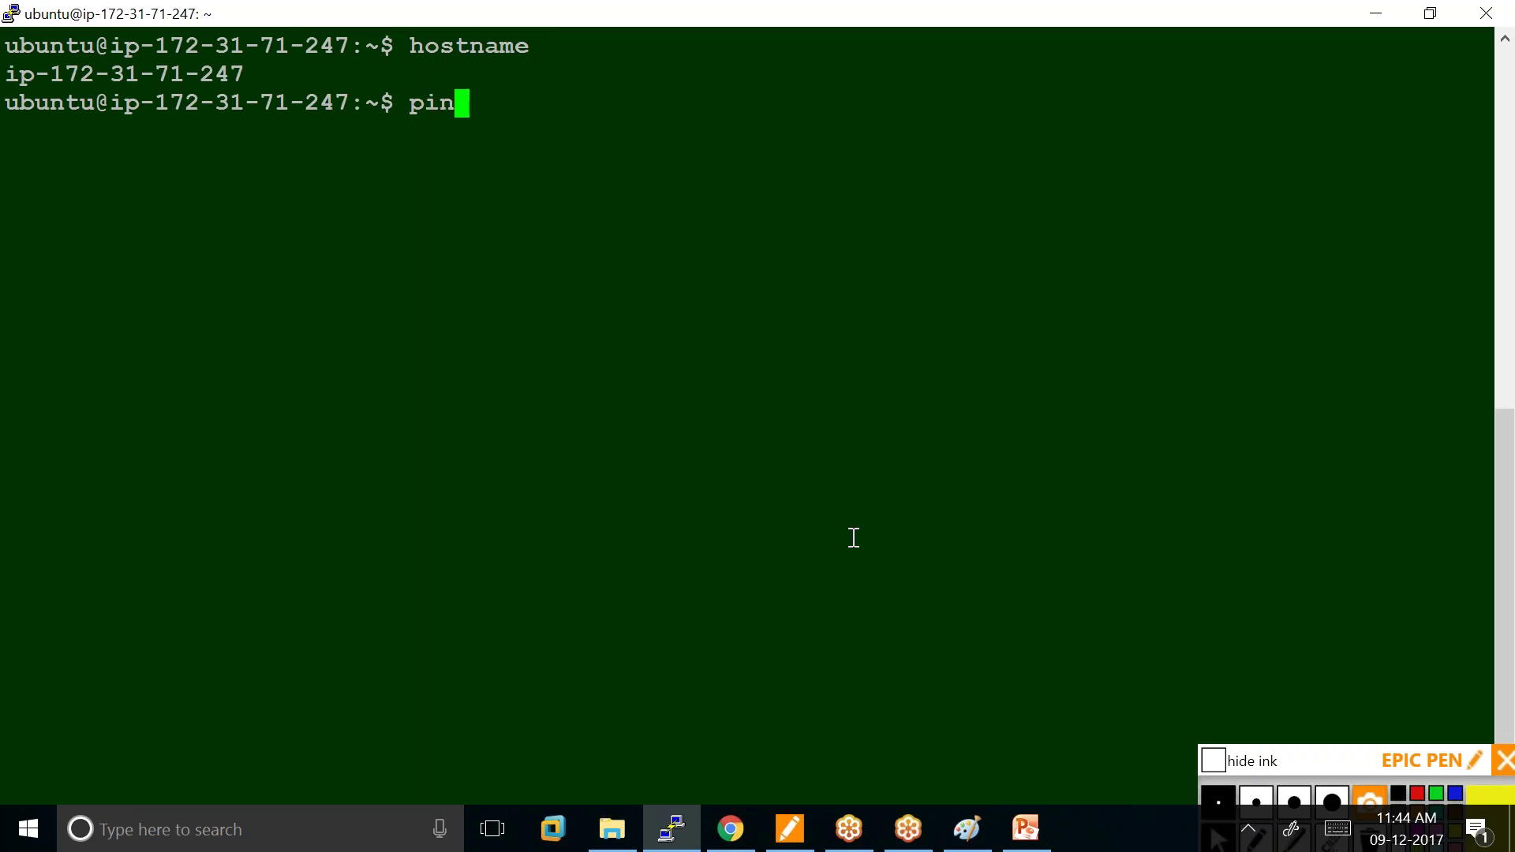
pyautogui.write('g')
pyautogui.press('BackSpace')
pyautogui.press('BackSpace')
pyautogui.press('BackSpace')
pyautogui.press('BackSpace')
pyautogui.press('BackSpace')
# List the home directory with ls, ls -l and ls -al, then clear the screen.
pyautogui.write('ls')
pyautogui.press('Return')
pyautogui.write('ls -l')
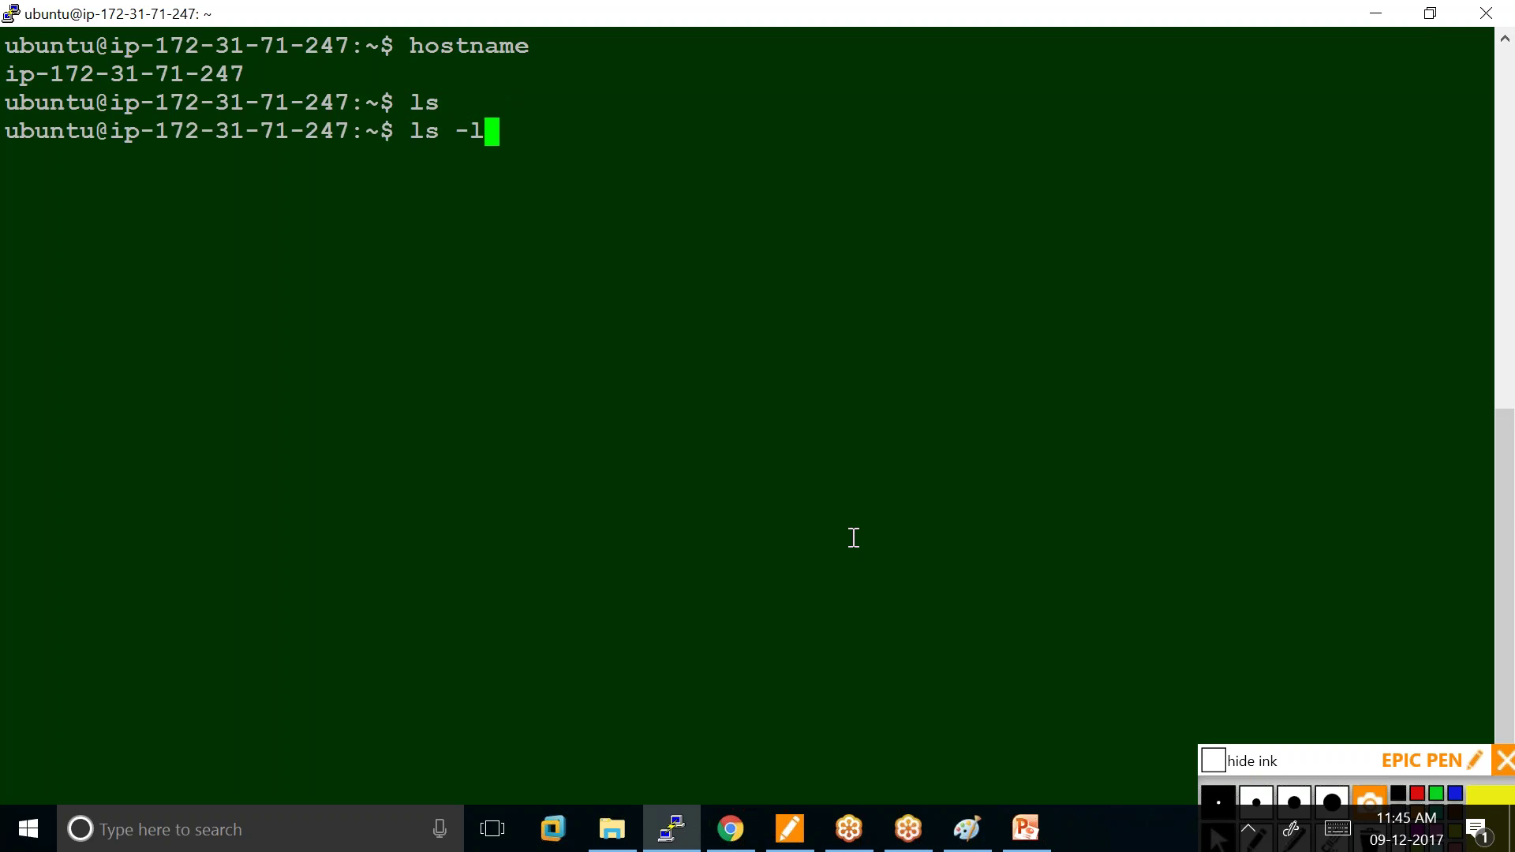
pyautogui.press('Return')
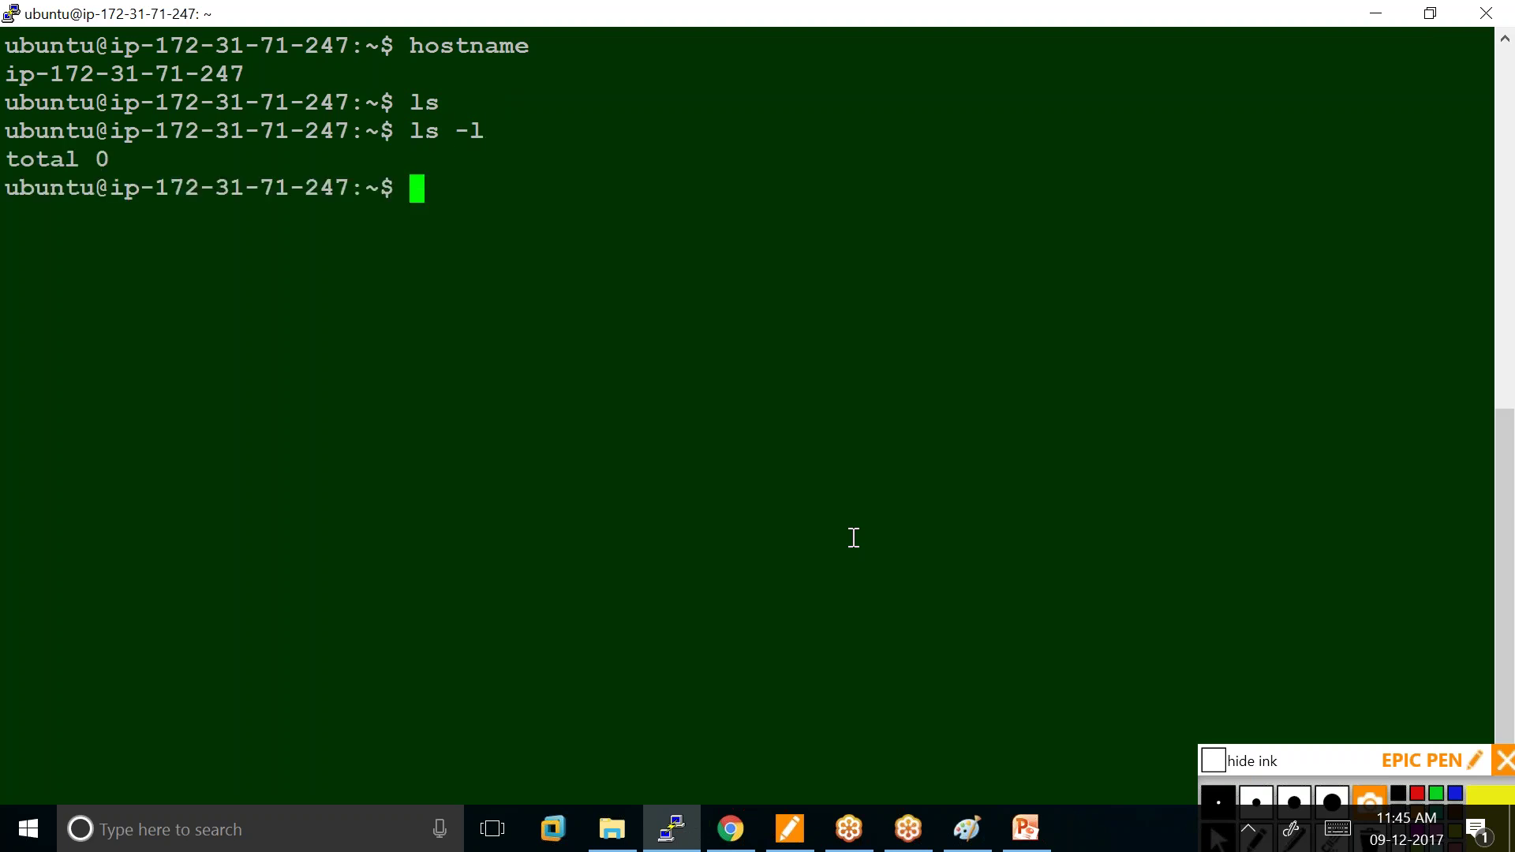
pyautogui.write('ls -al')
pyautogui.press('Return')
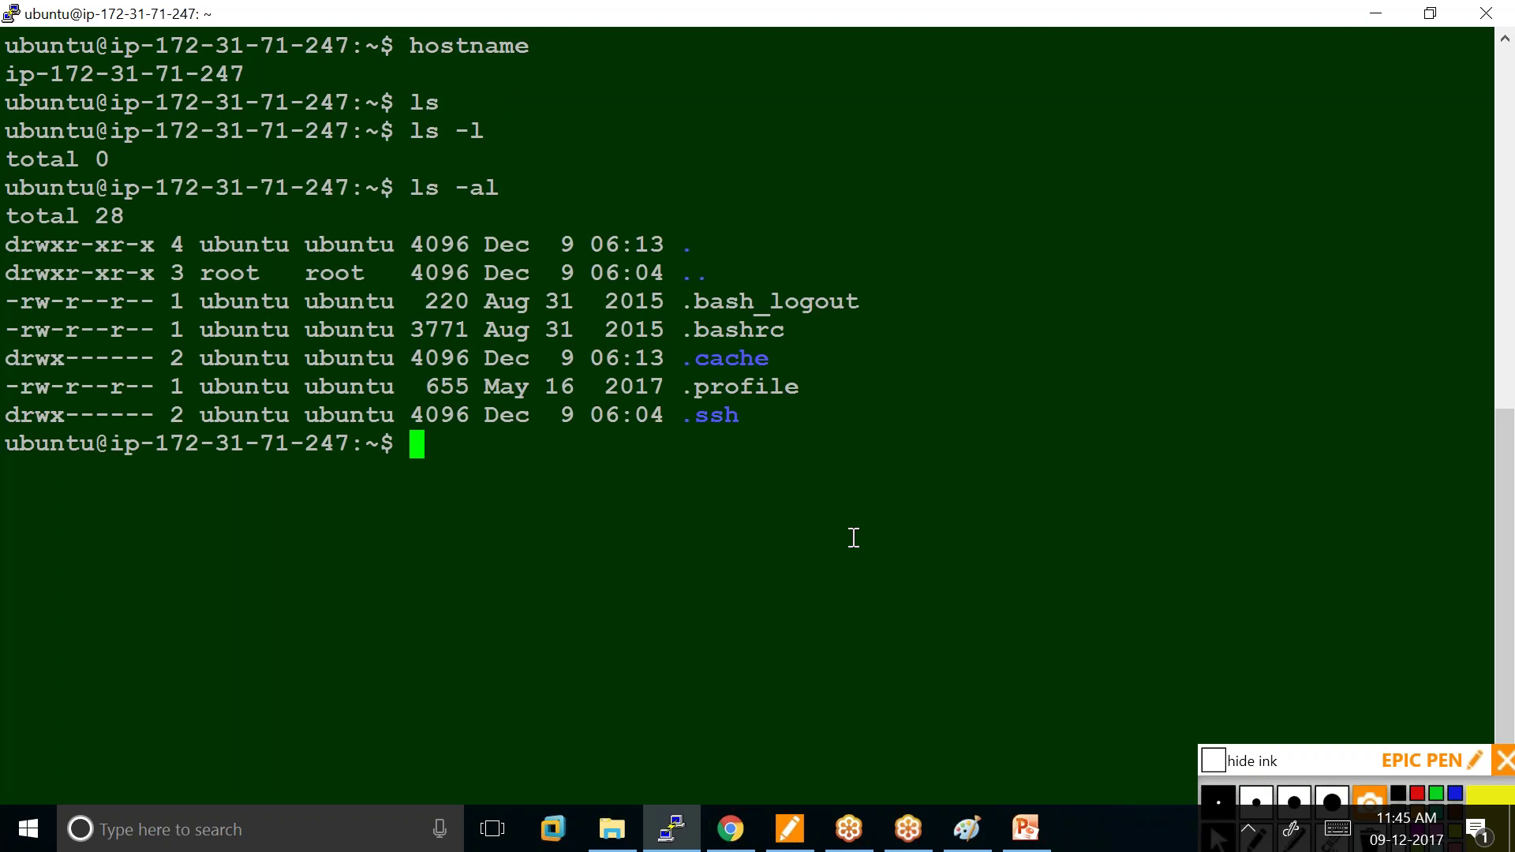
pyautogui.write('clear')
pyautogui.press('Return')
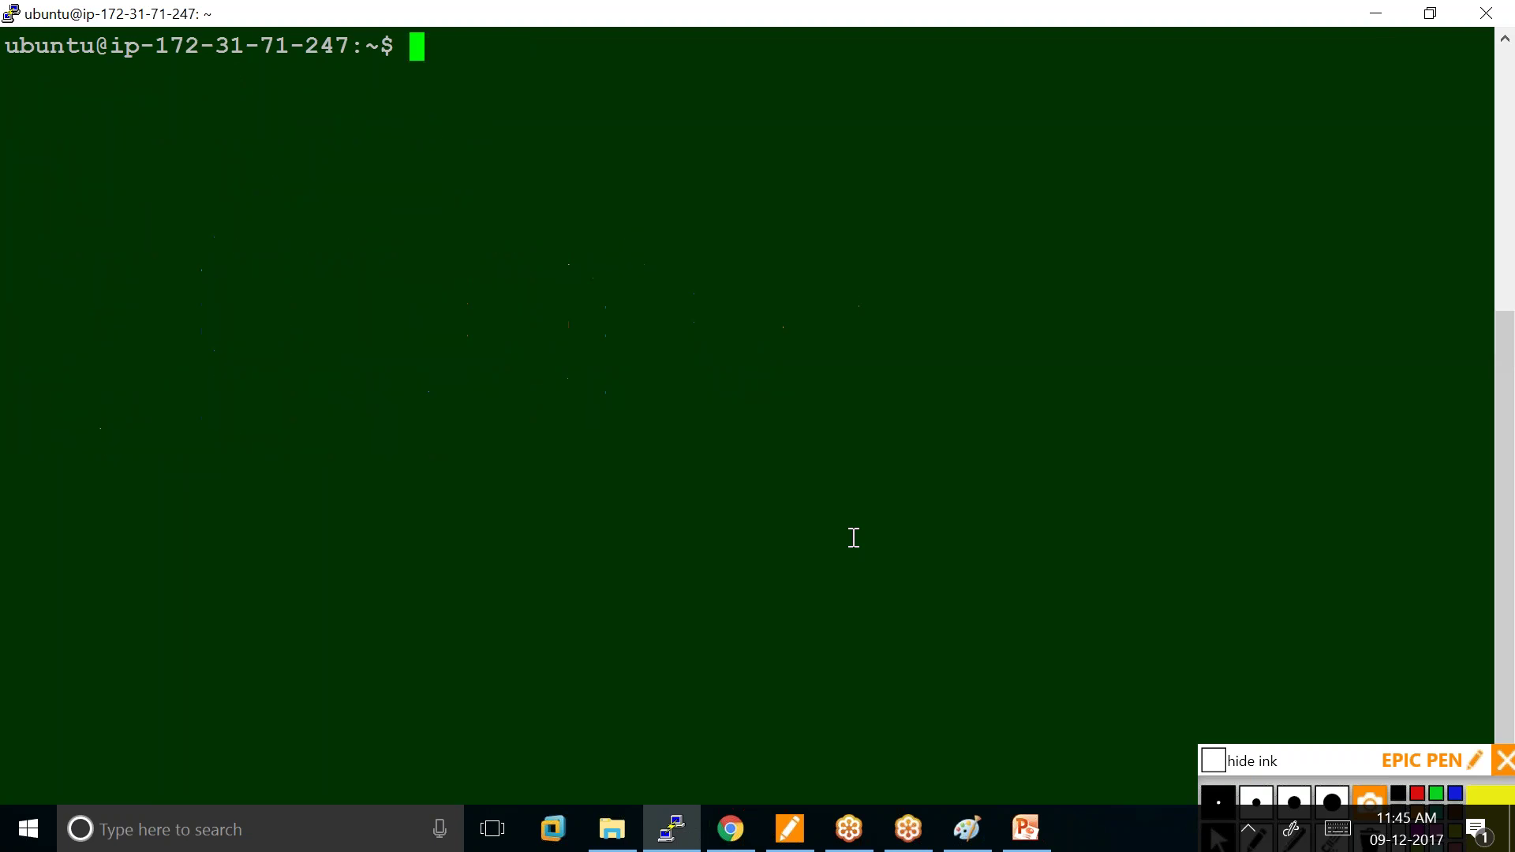
# Run sudo fdisk -l, highlight the /dev/xvda1 partition row, then clear the terminal.
pyautogui.write('sudo')
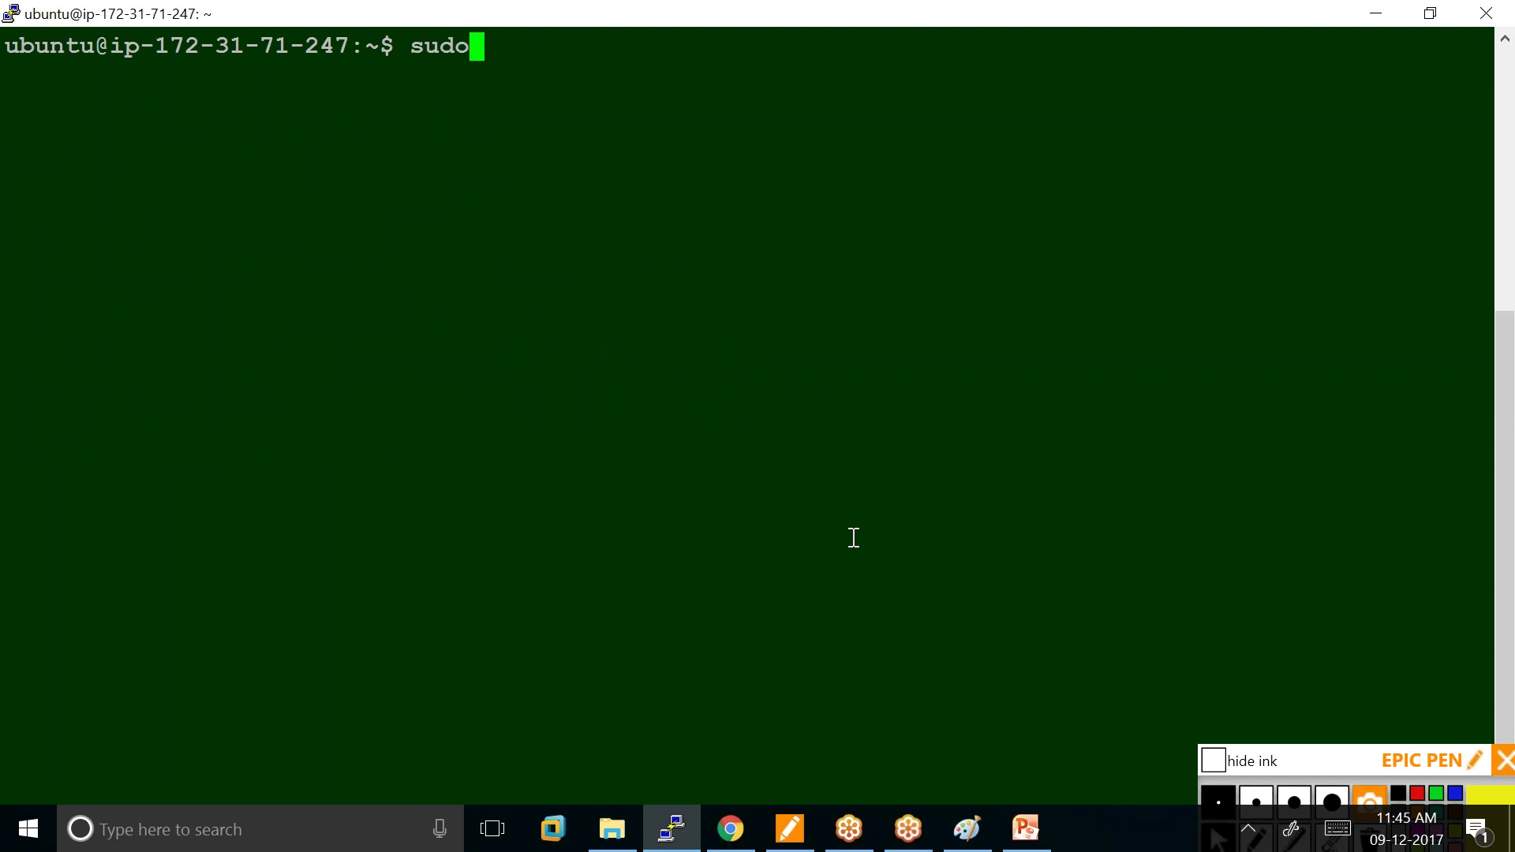
pyautogui.write(' fdisk ')
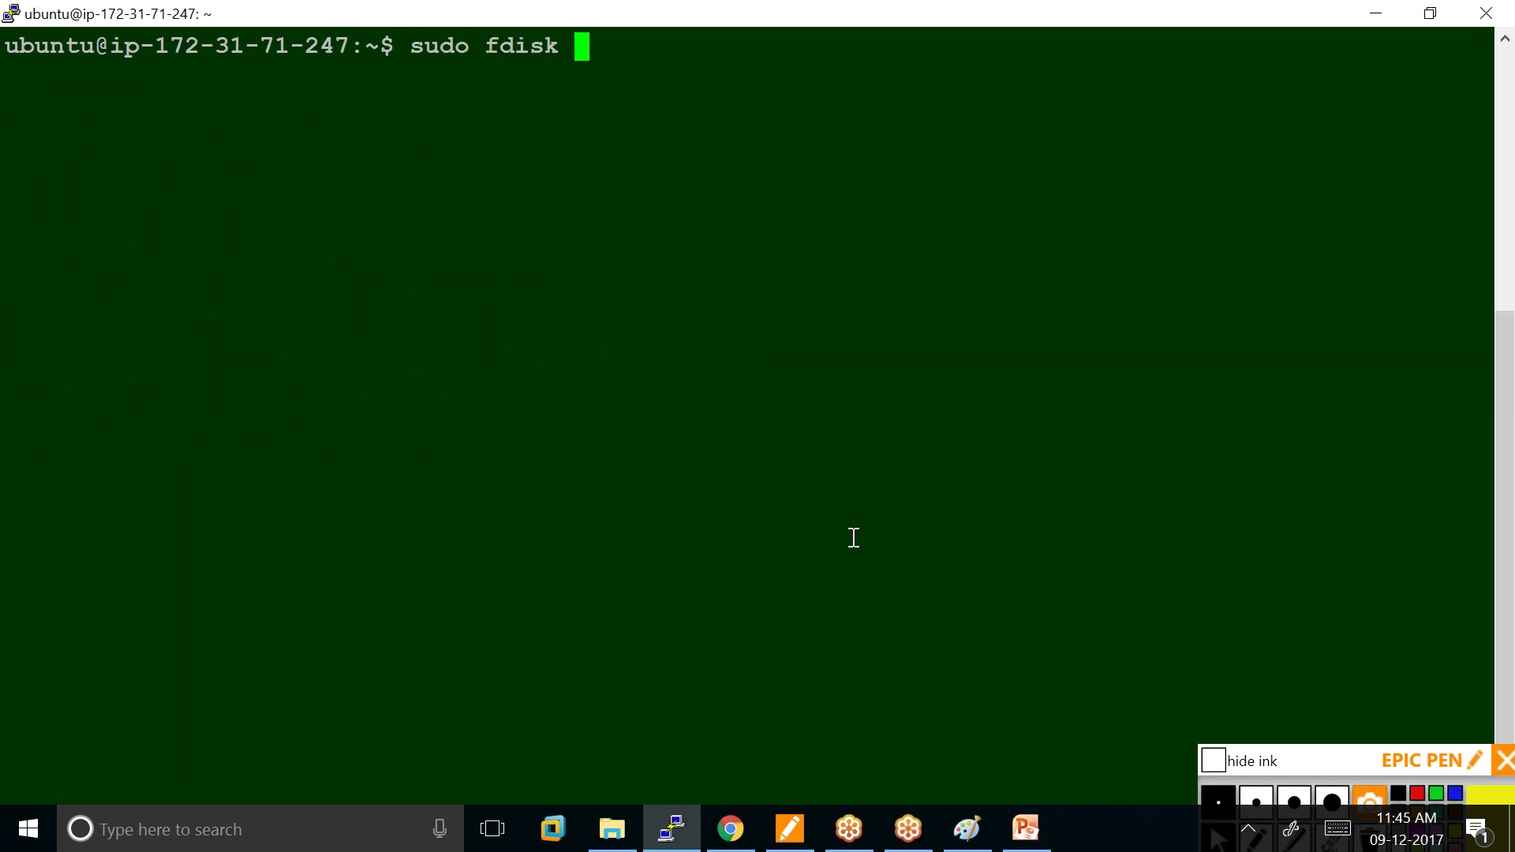
pyautogui.write('-l')
pyautogui.press('Return')
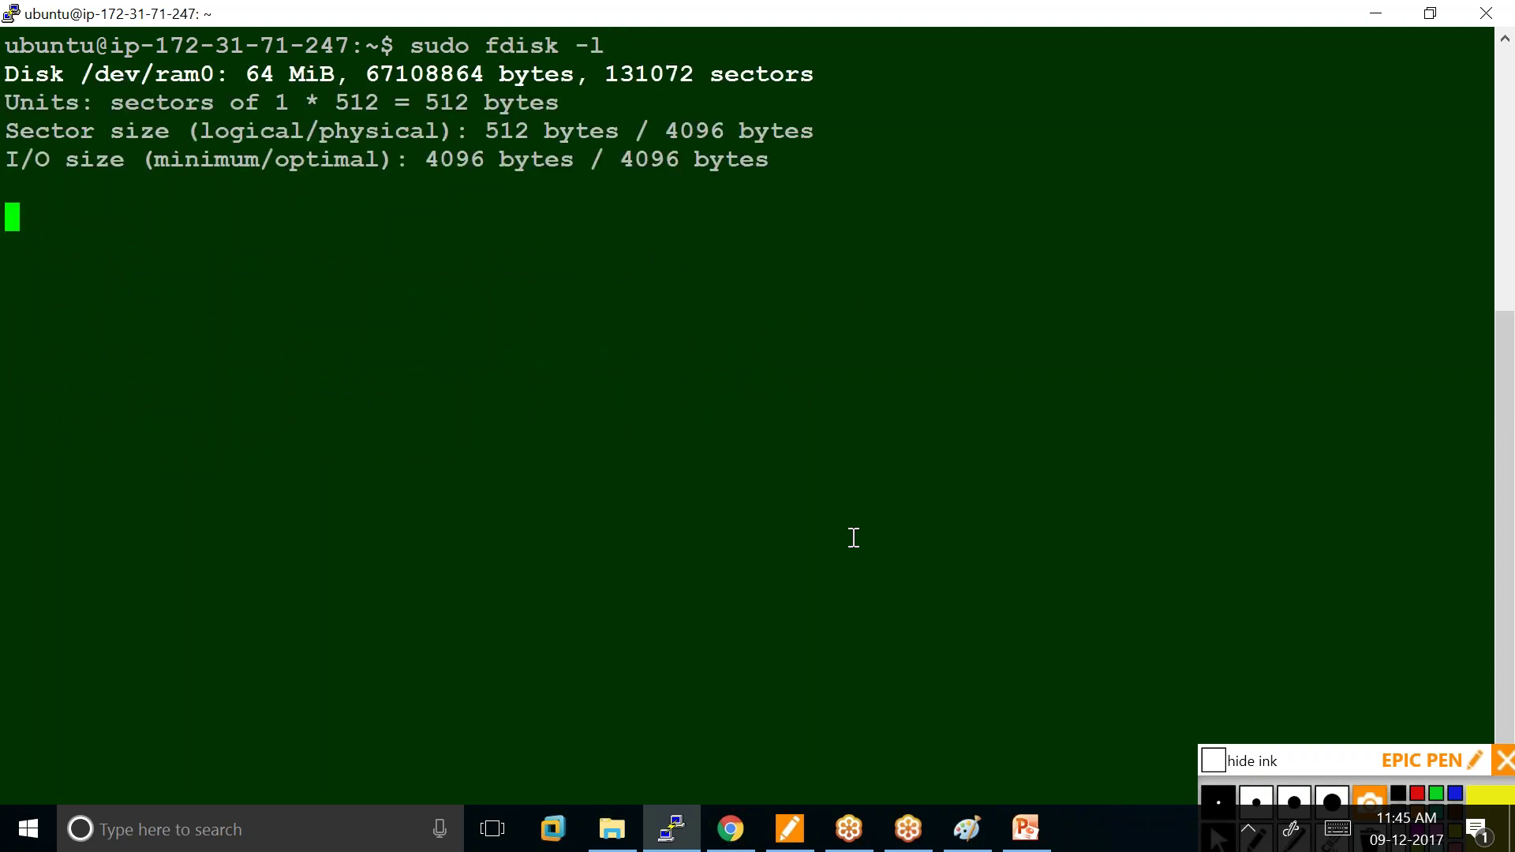
pyautogui.moveTo(848, 756); pyautogui.dragTo(13, 698)
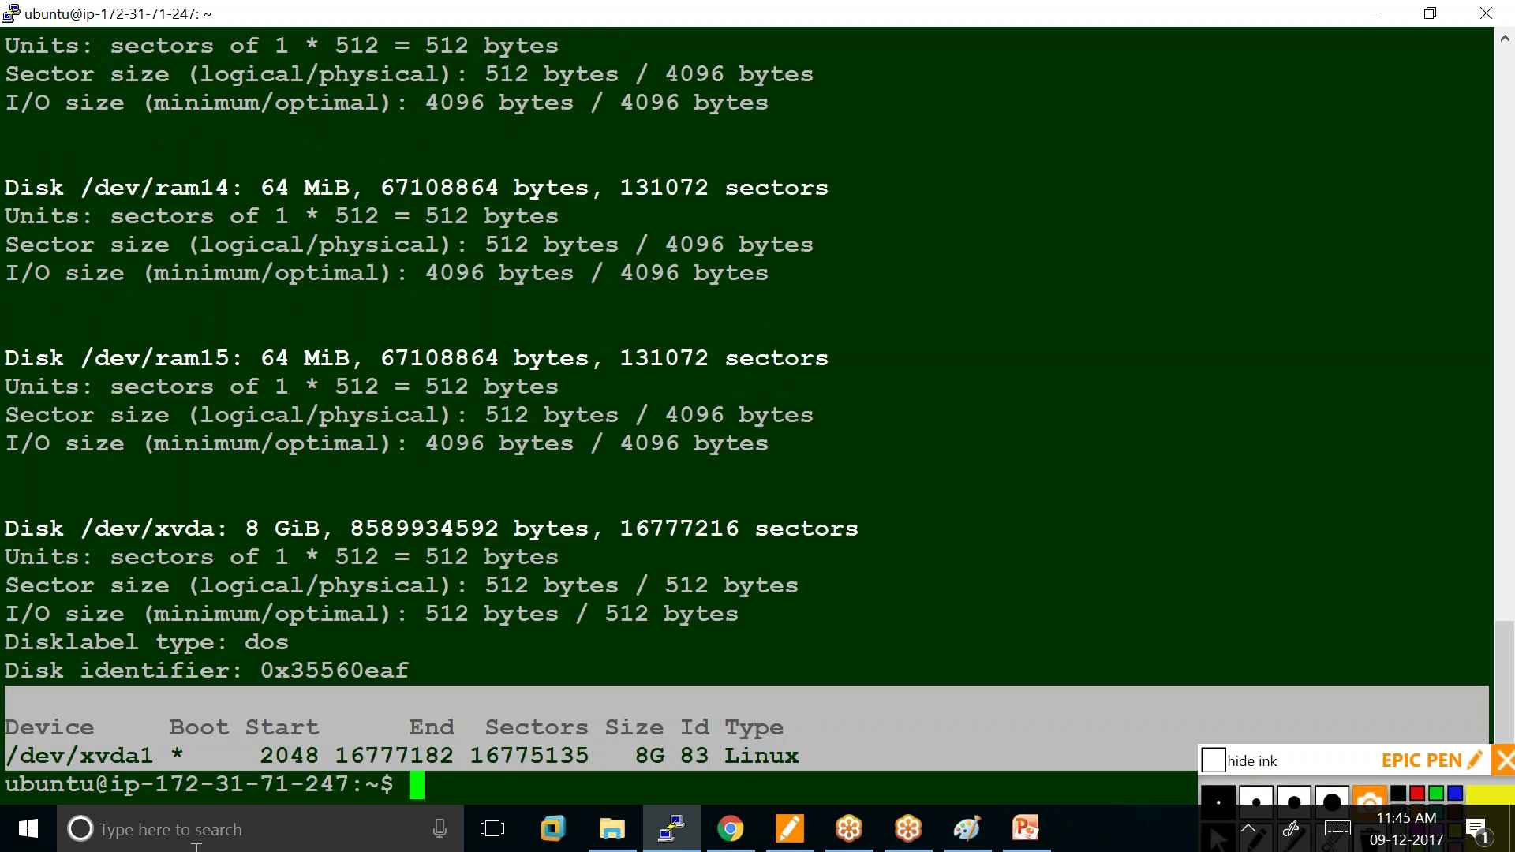
pyautogui.click(446, 780)
pyautogui.write('clear')
pyautogui.press('Return')
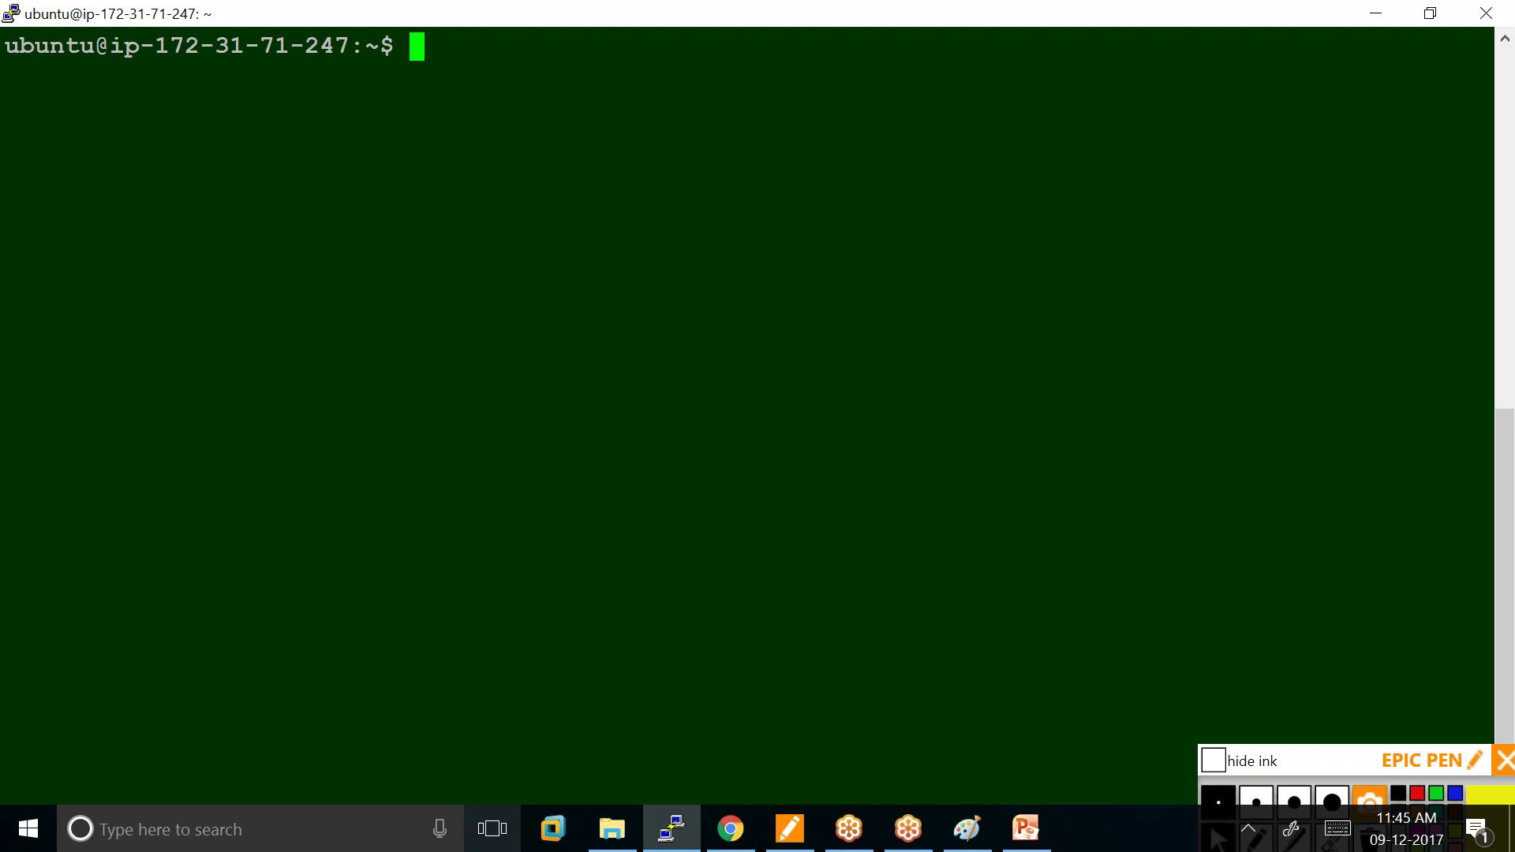
# Run java -version to check whether Java is installed, then clear the screen.
pyautogui.write('java ')
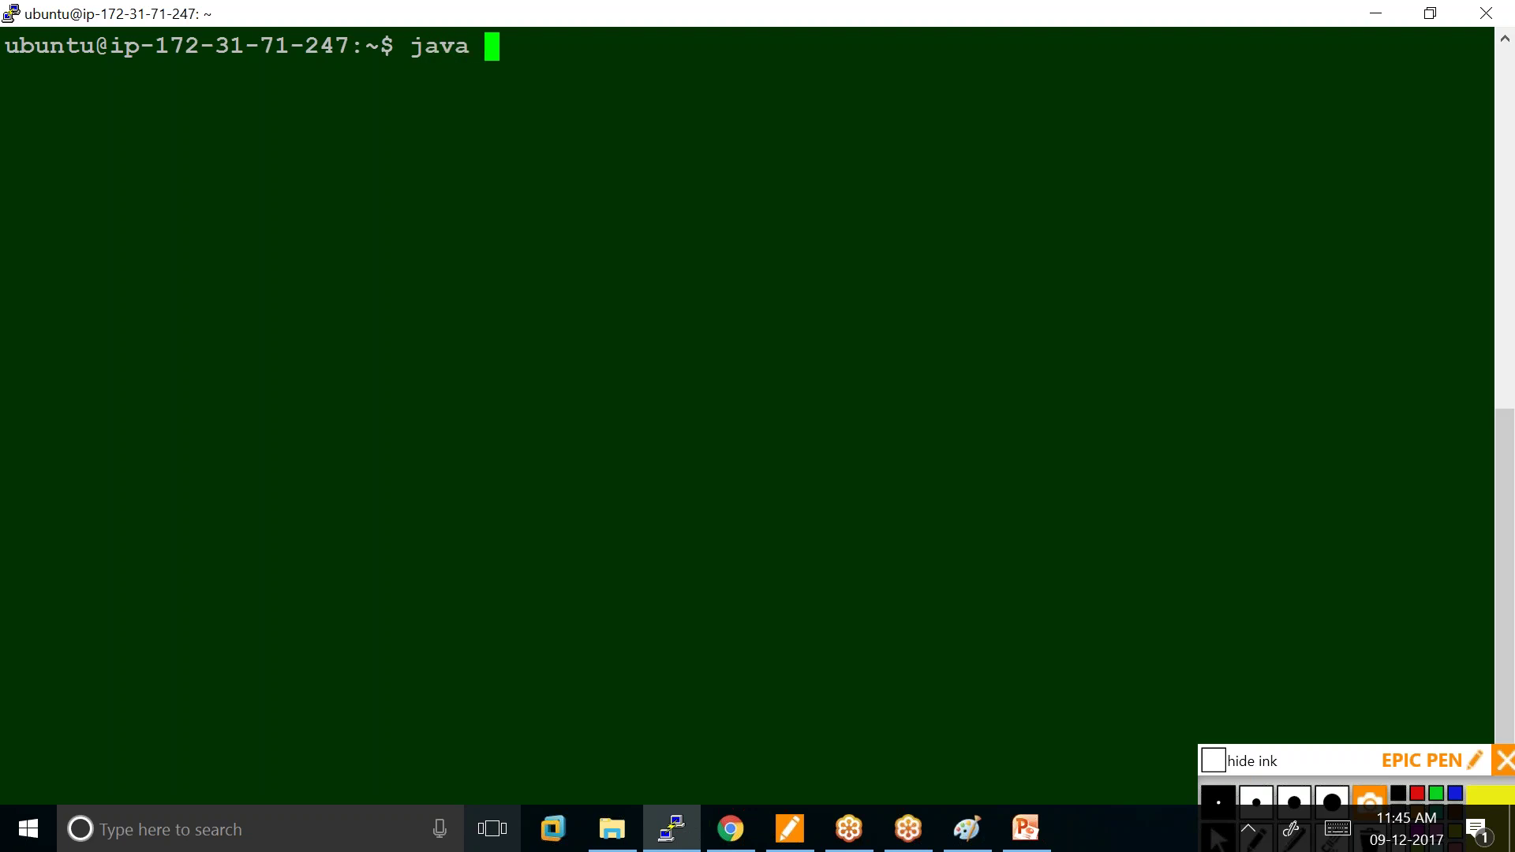
pyautogui.write('-version')
pyautogui.press('Return')
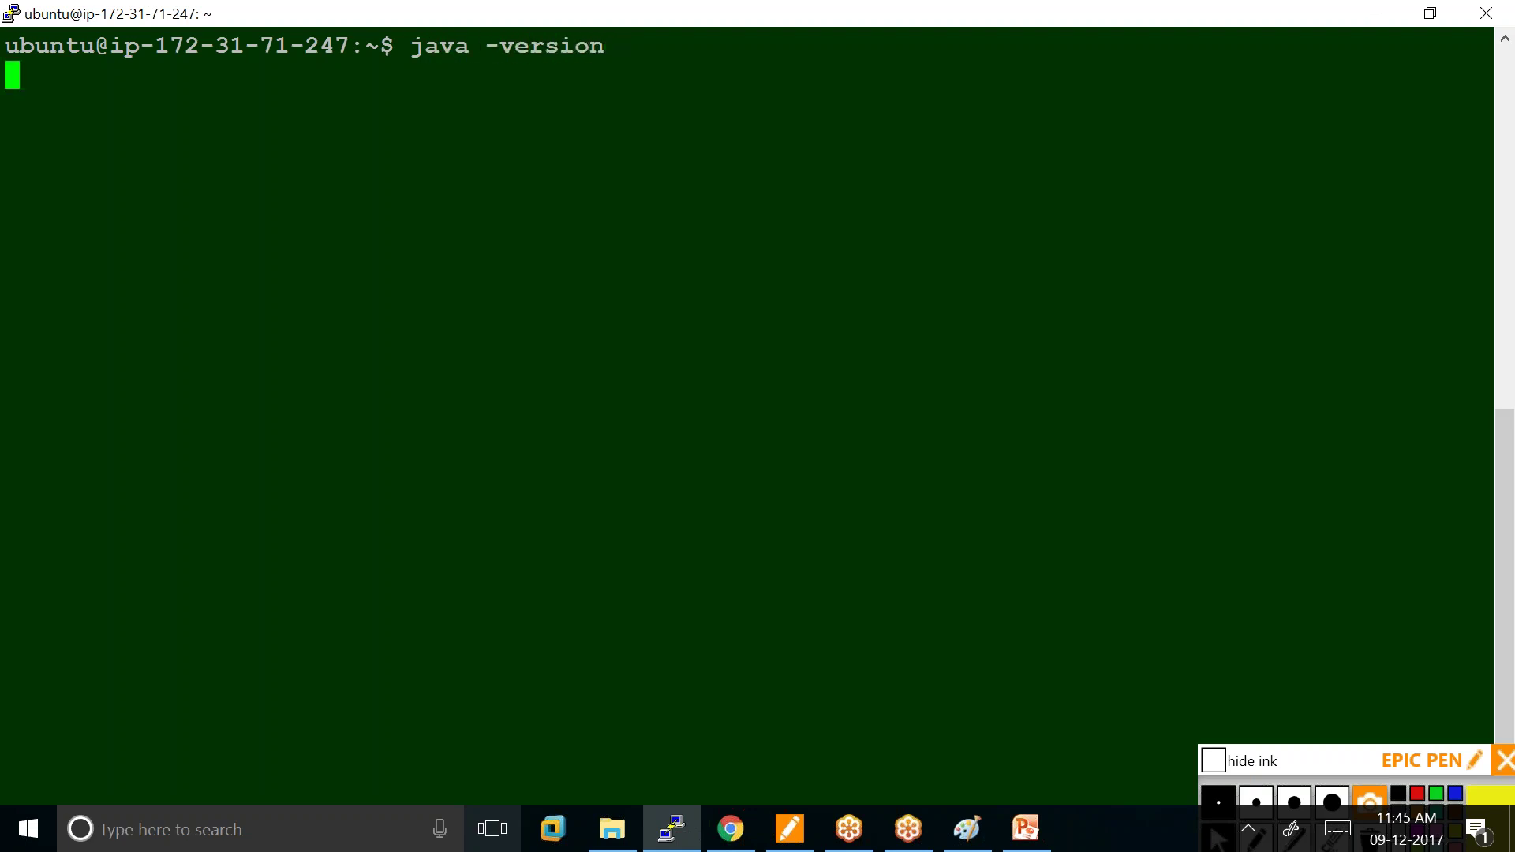
pyautogui.write('clear')
pyautogui.press('Return')
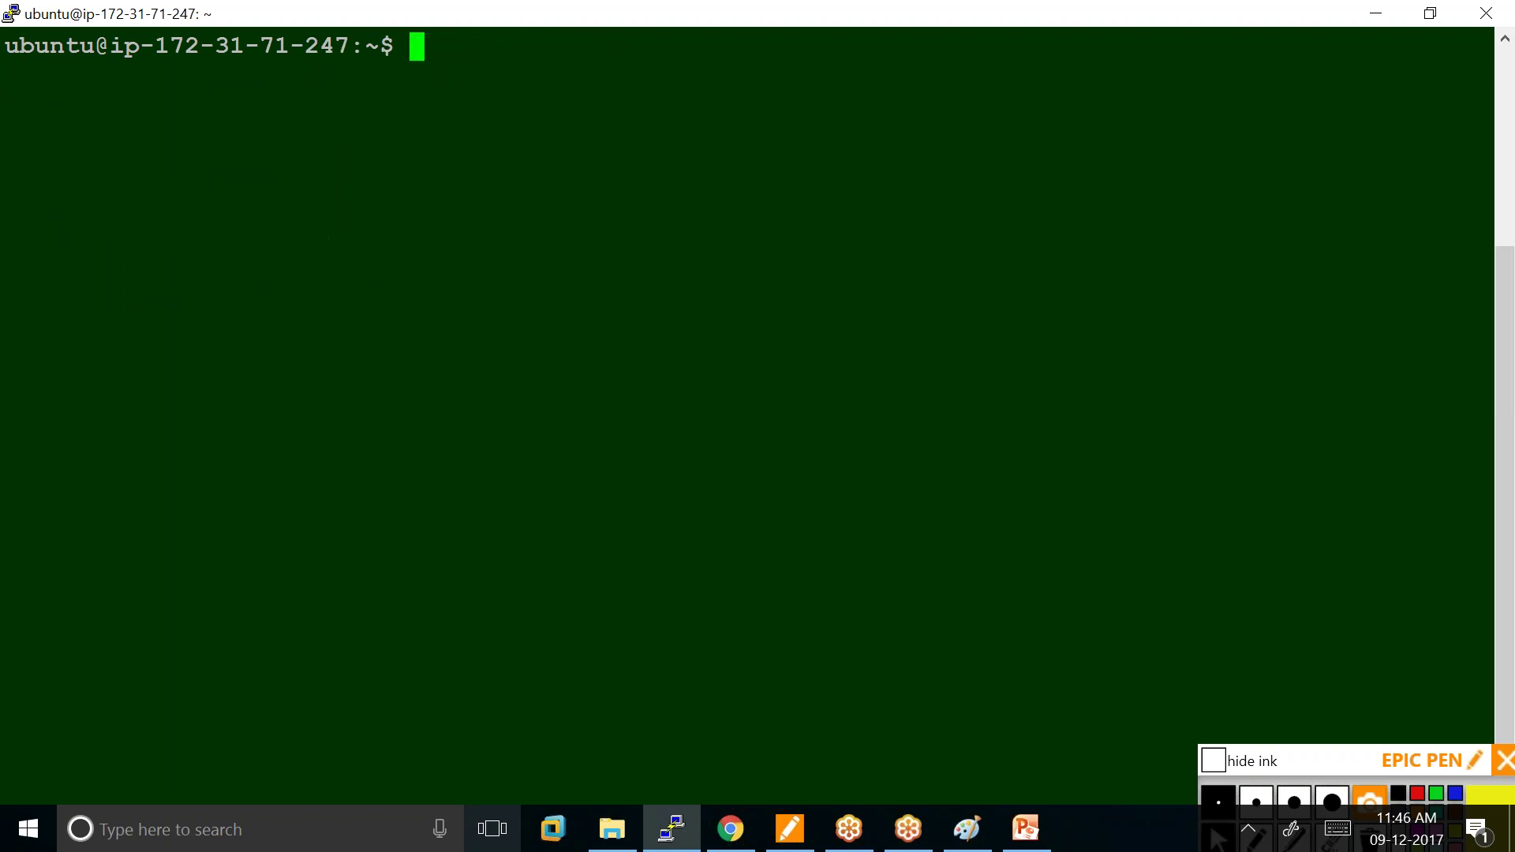
# Type sudo apt-get update at the prompt without running it, fixing a sudp typo.
pyautogui.write('sudp')
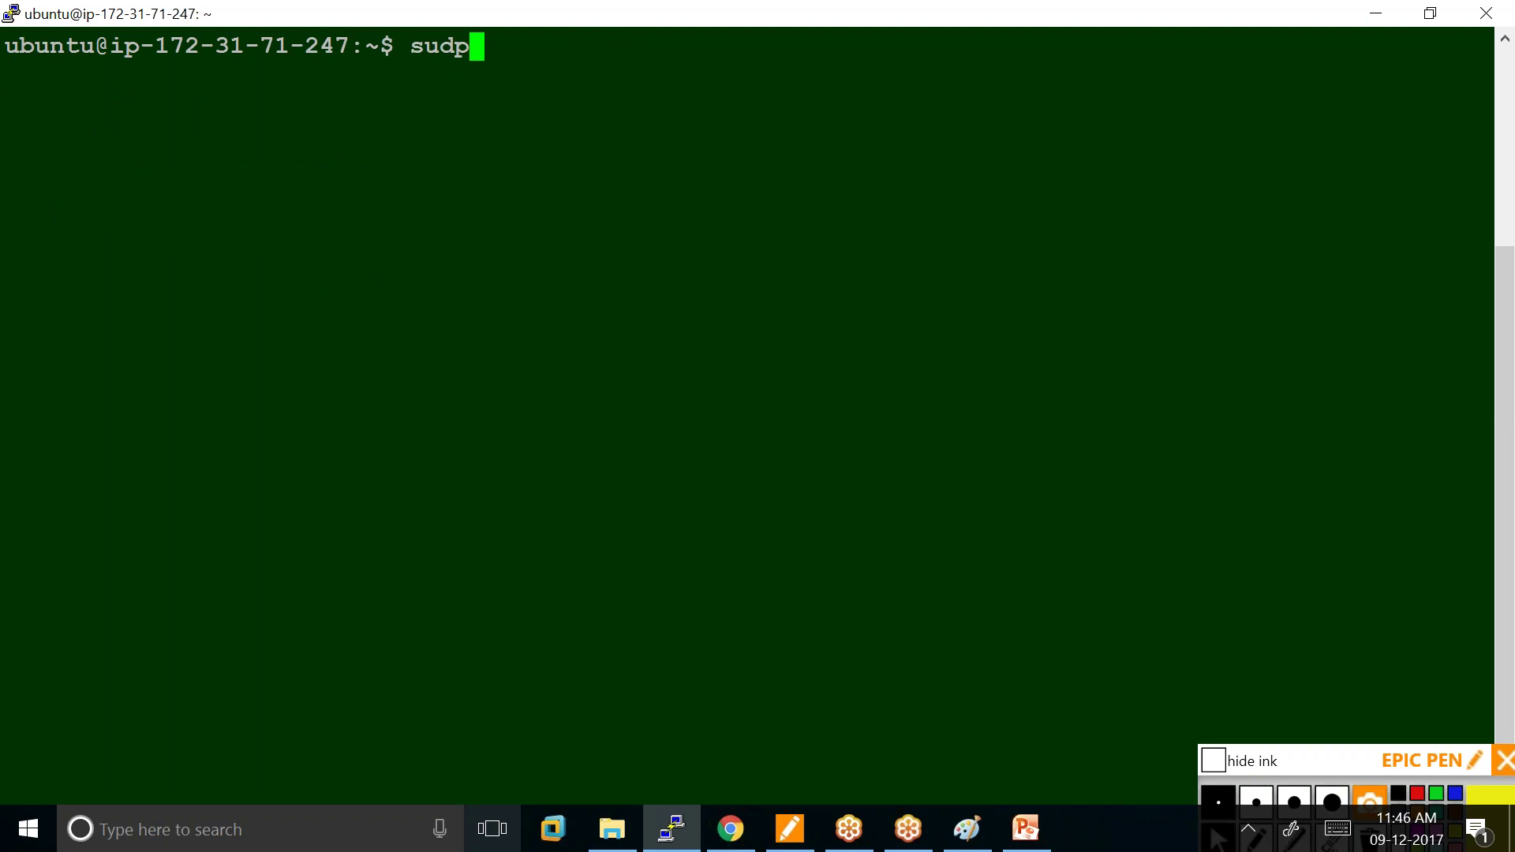
pyautogui.press('BackSpace')
pyautogui.write('o apt-')
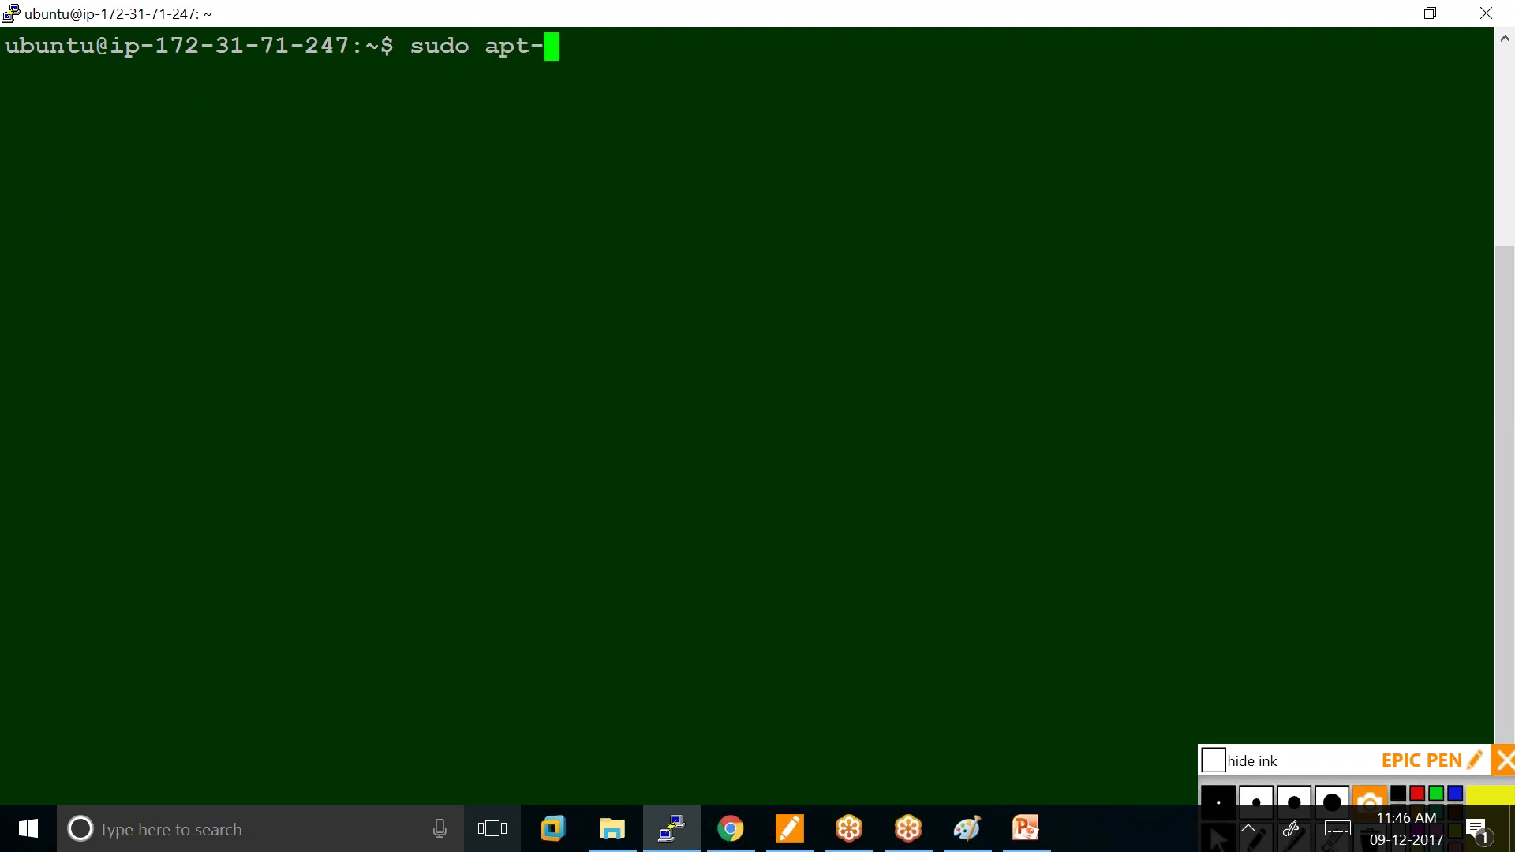
pyautogui.write('get update')
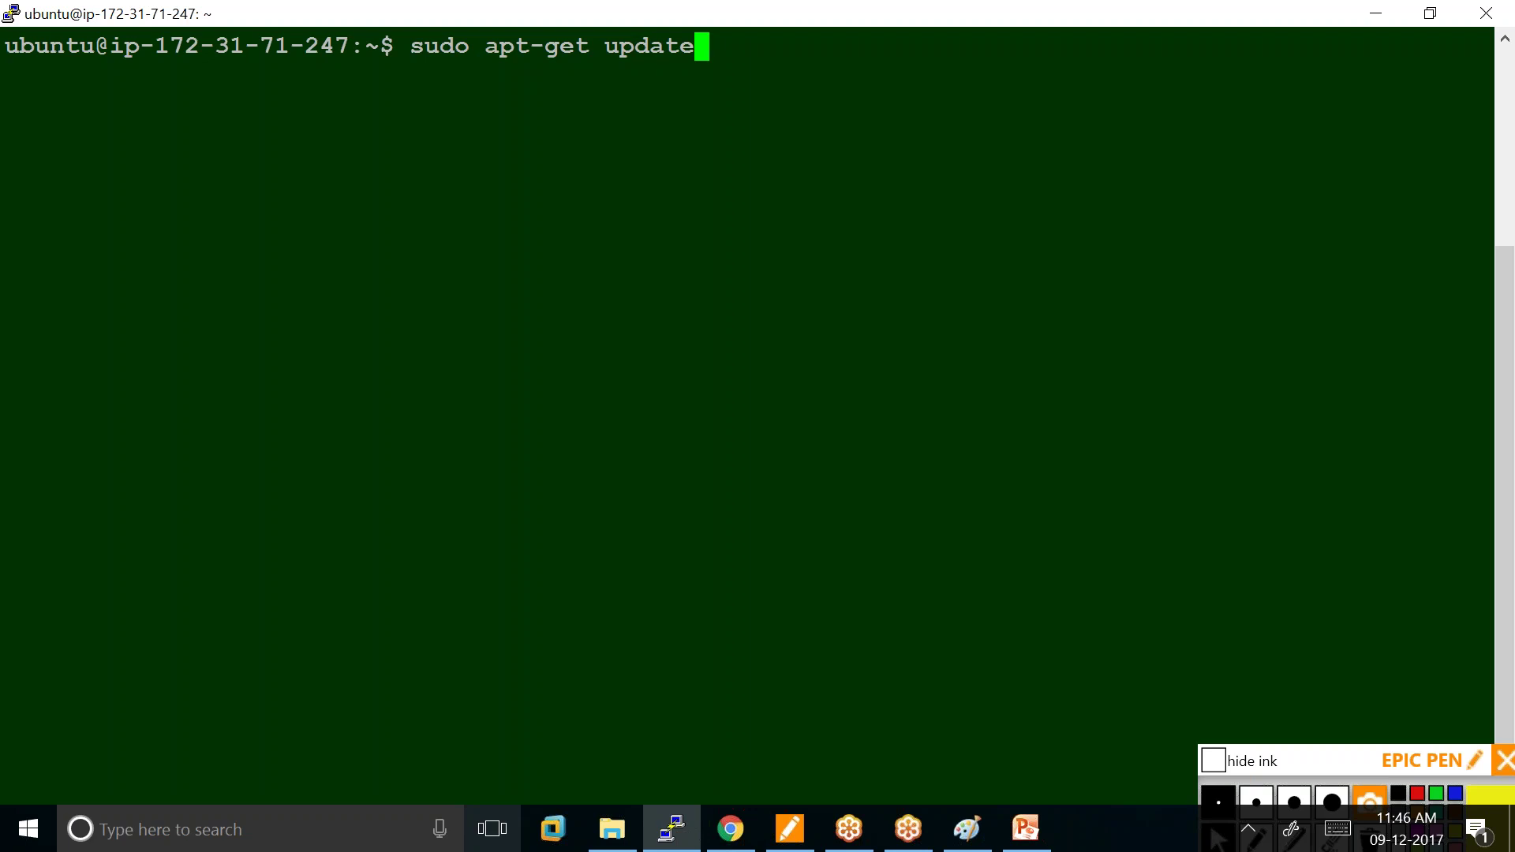
# Update the package lists with sudo apt-get update and clear the screen.
pyautogui.press('Return')
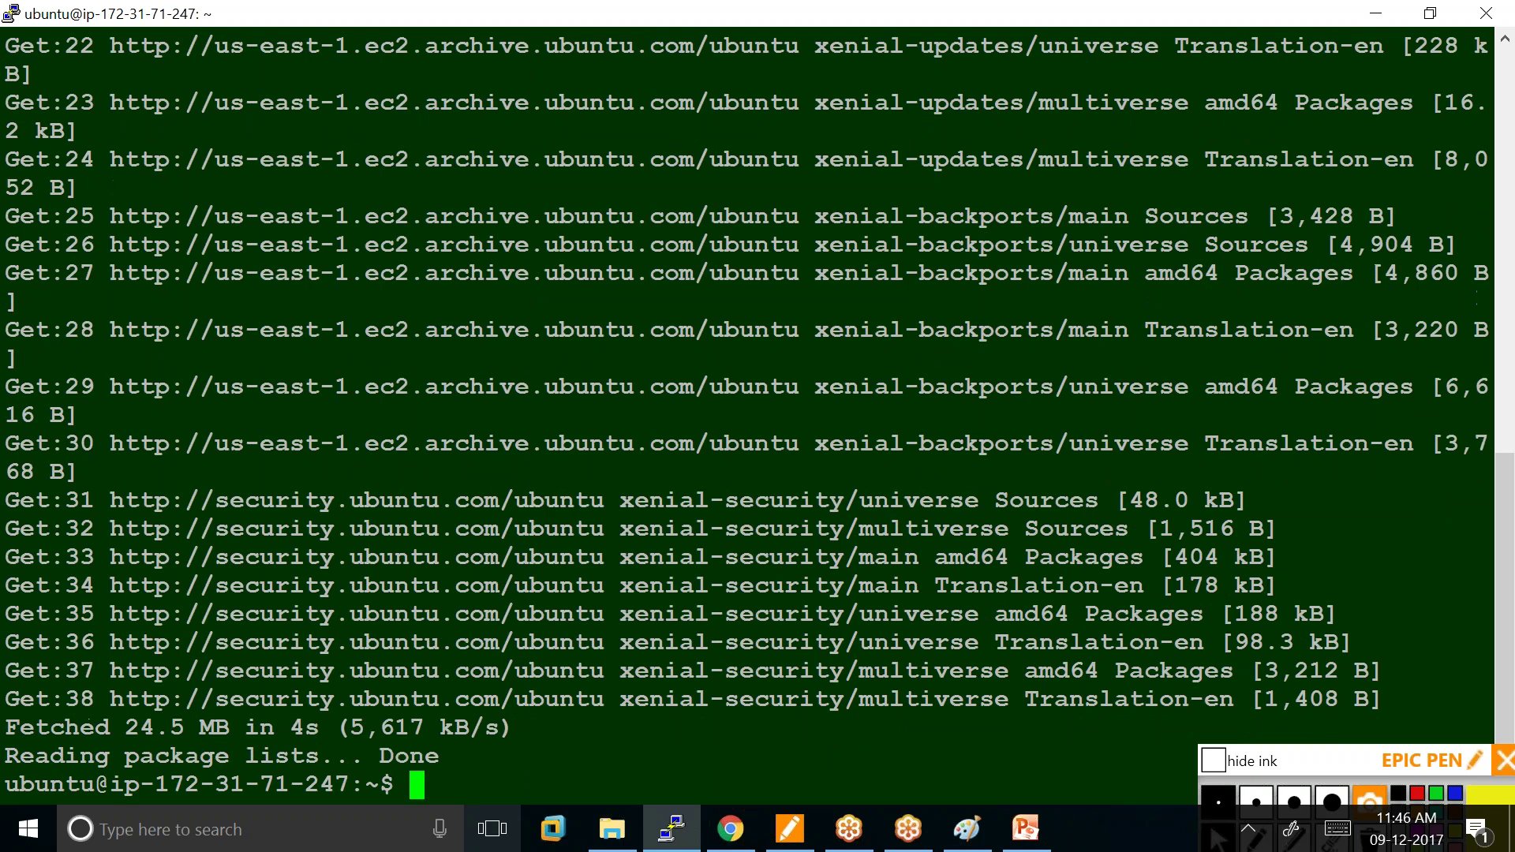
pyautogui.write('clear')
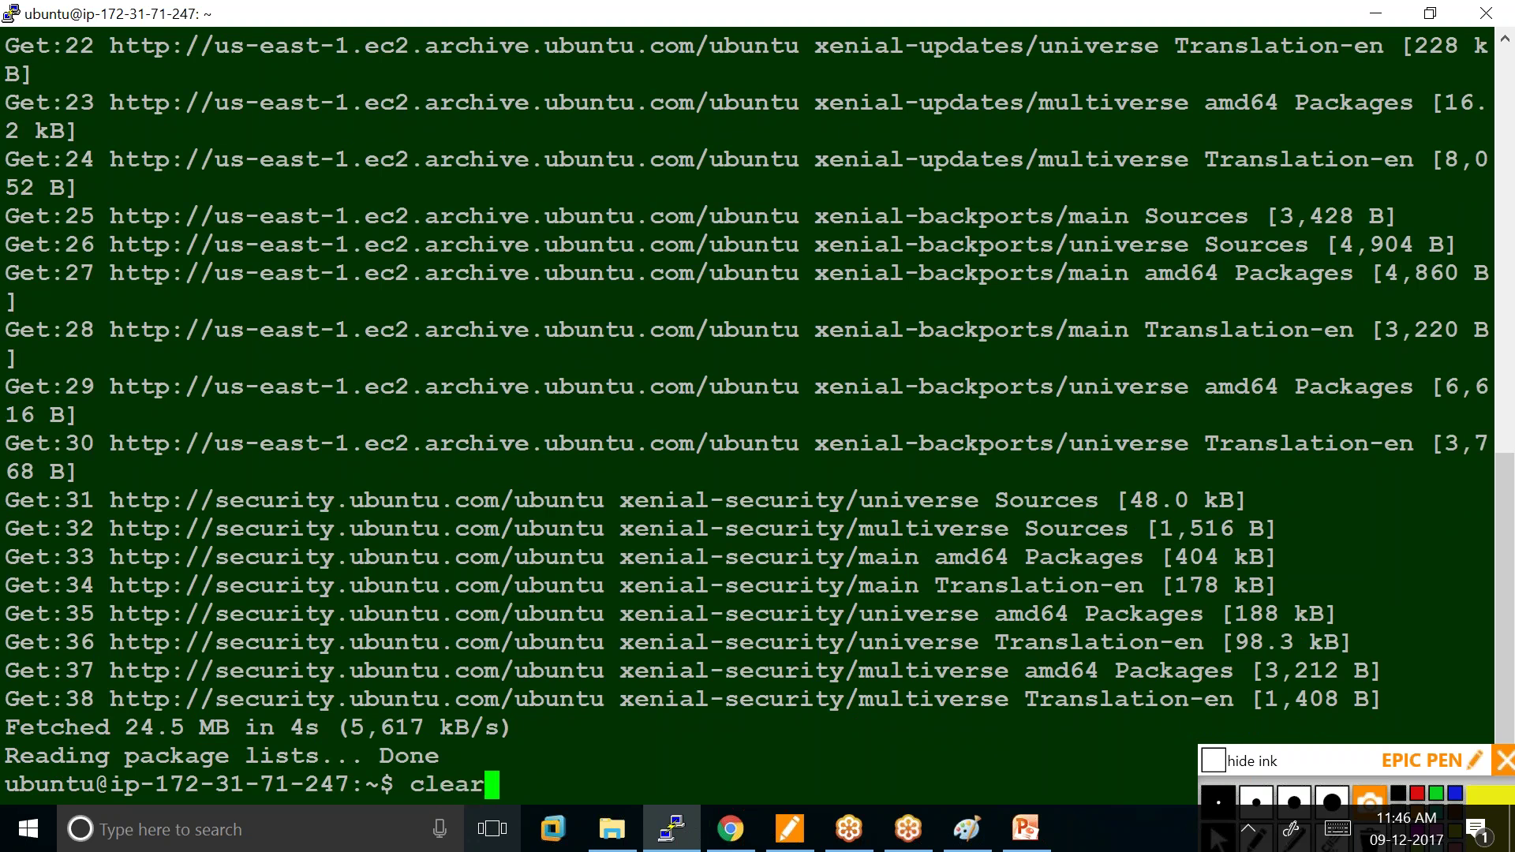
pyautogui.press('Return')
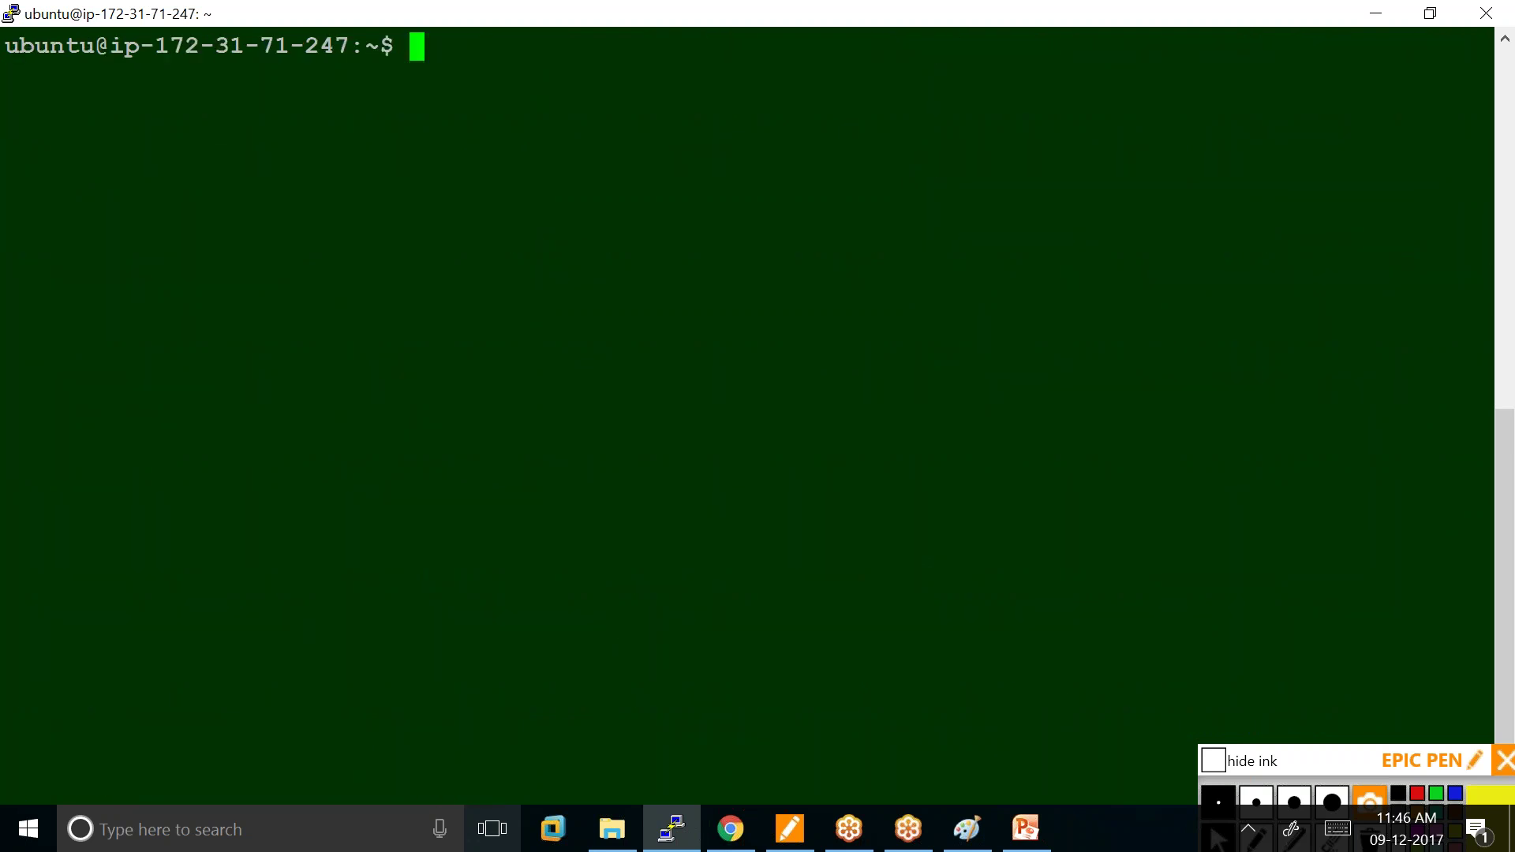
# Install openjdk-8-jdk with apt-get, confirming the installation with y.
pyautogui.write('sudo ')
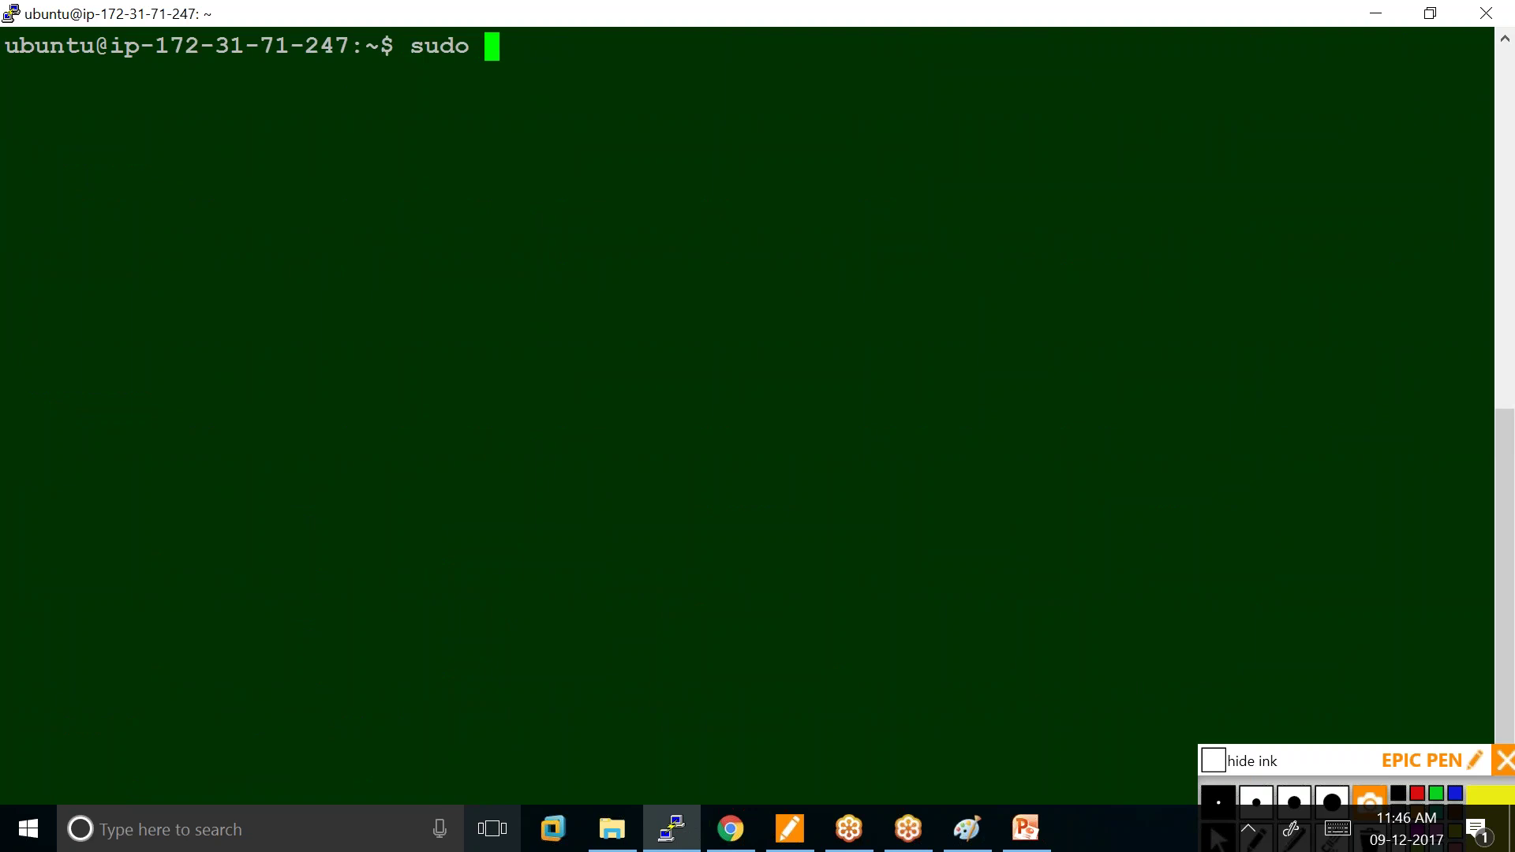
pyautogui.write('apt-ge')
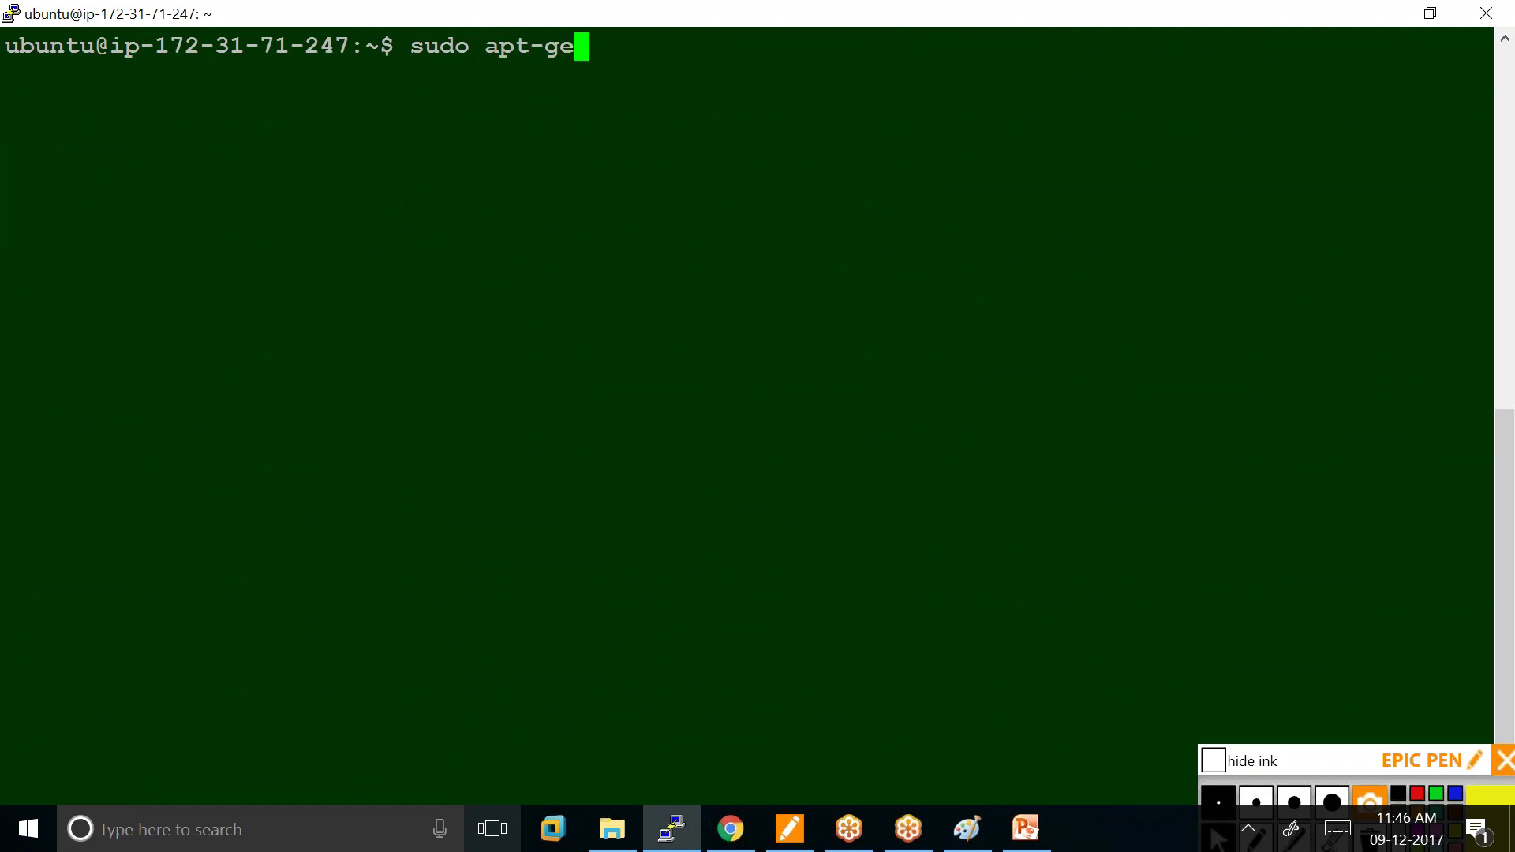
pyautogui.write('t inst')
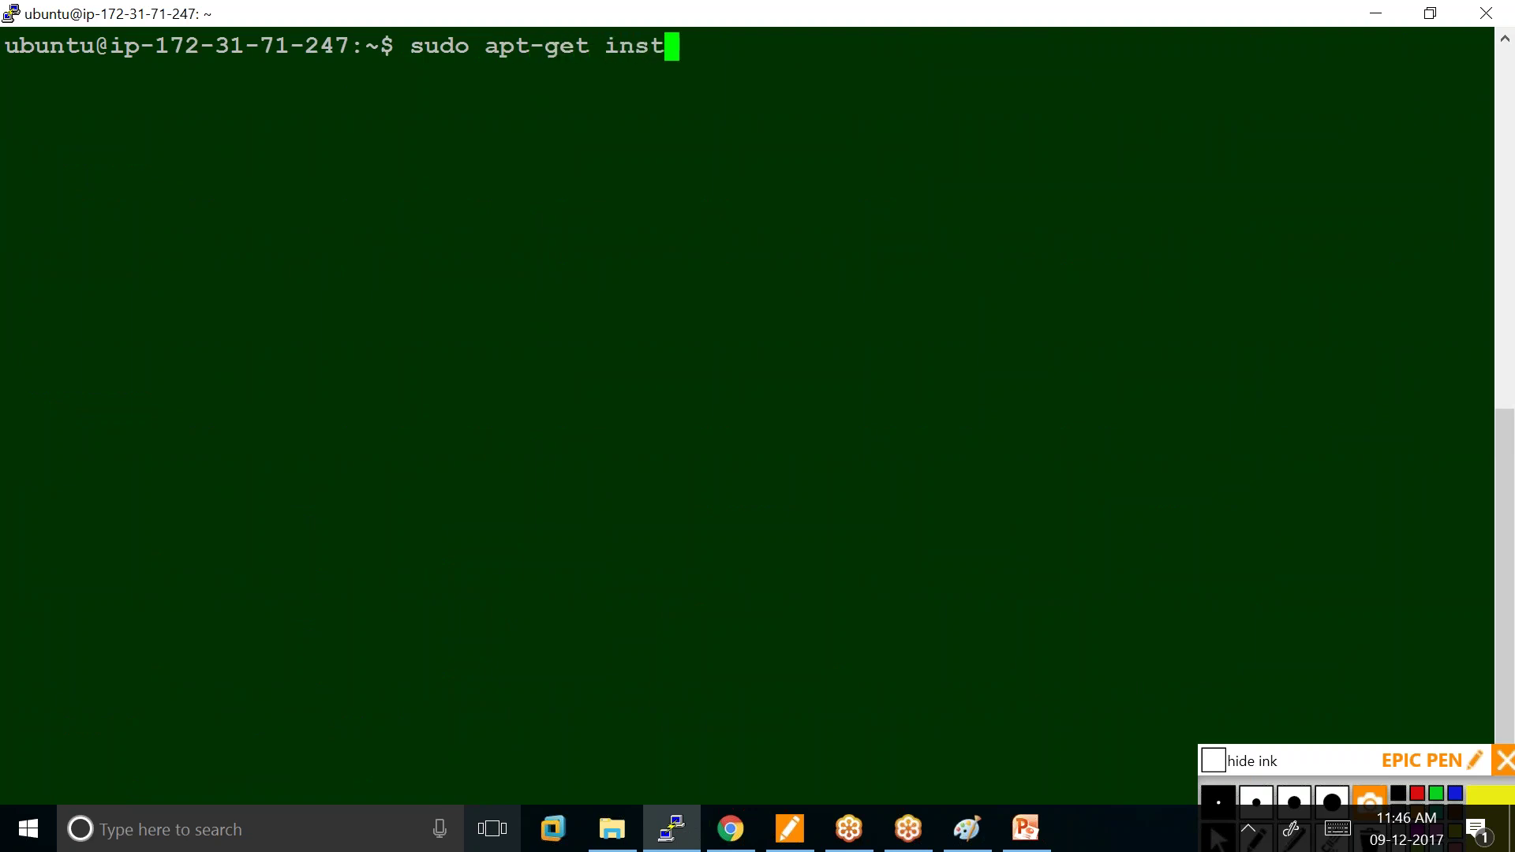
pyautogui.write('all ope')
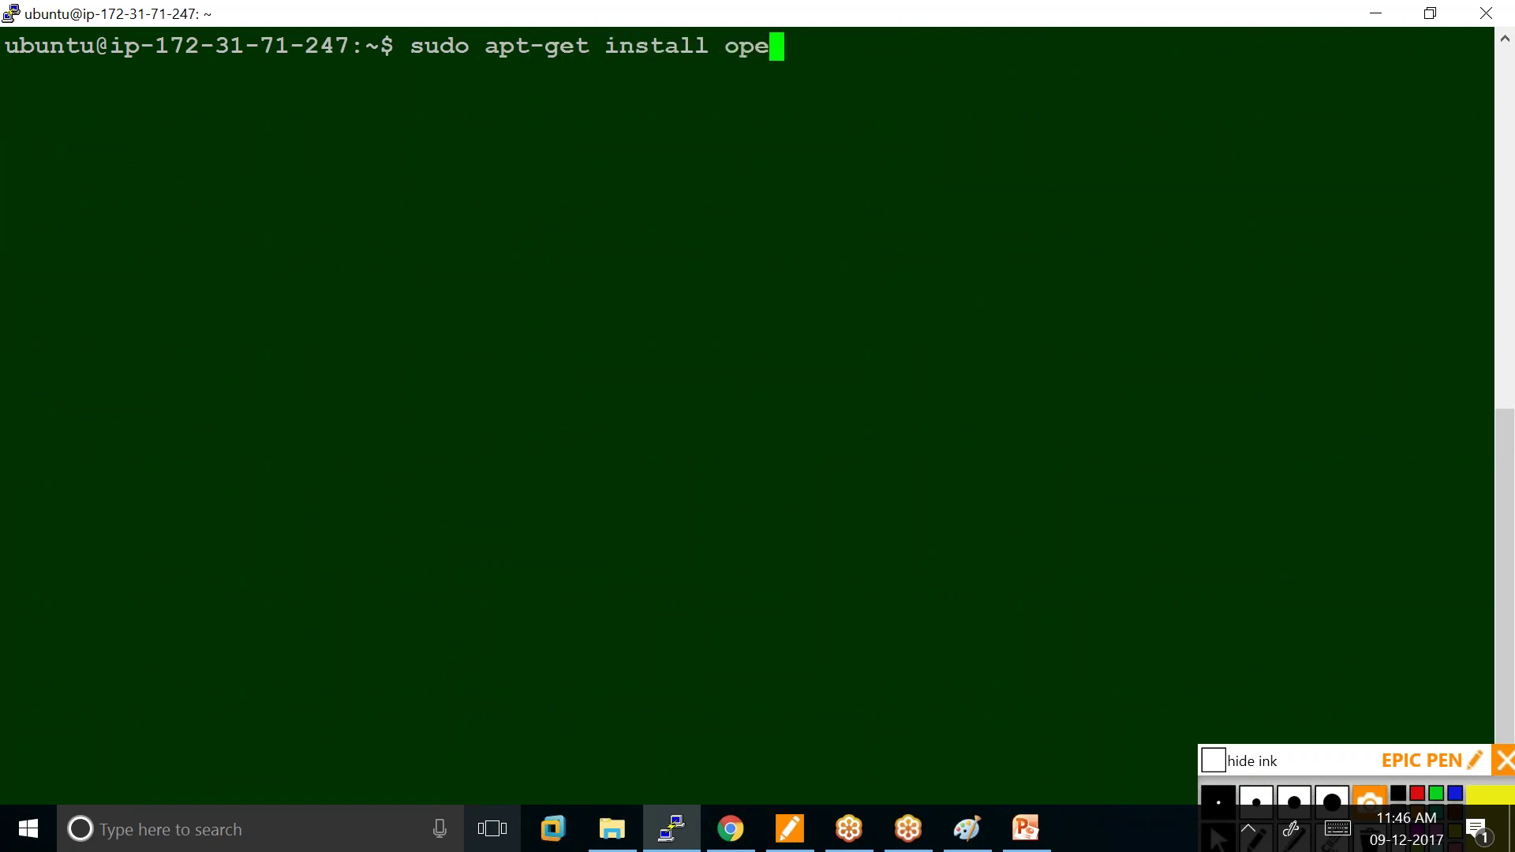
pyautogui.write('njdk')
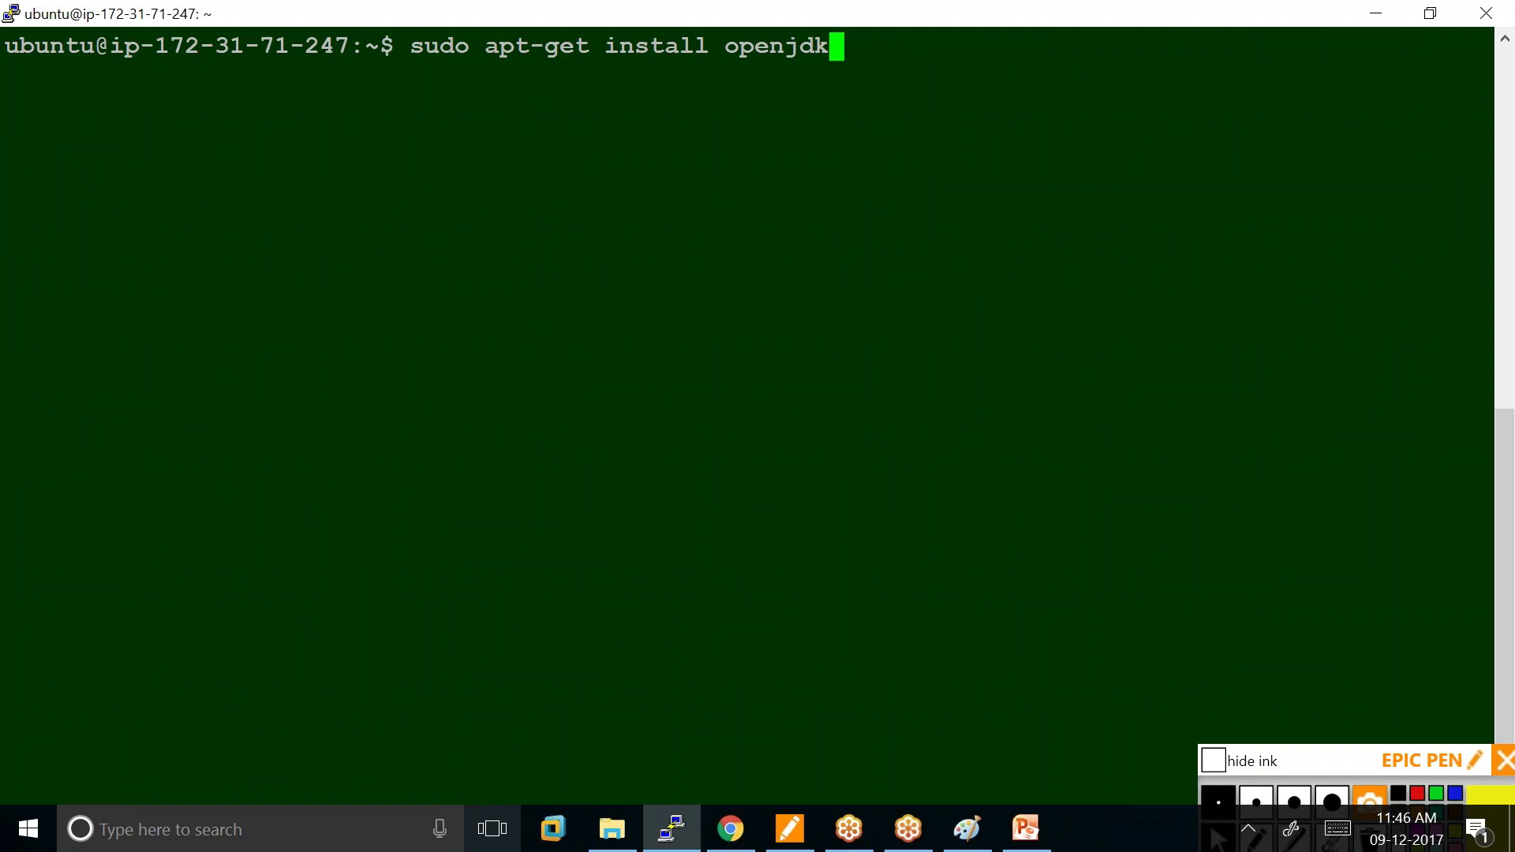
pyautogui.write('-8-jdk')
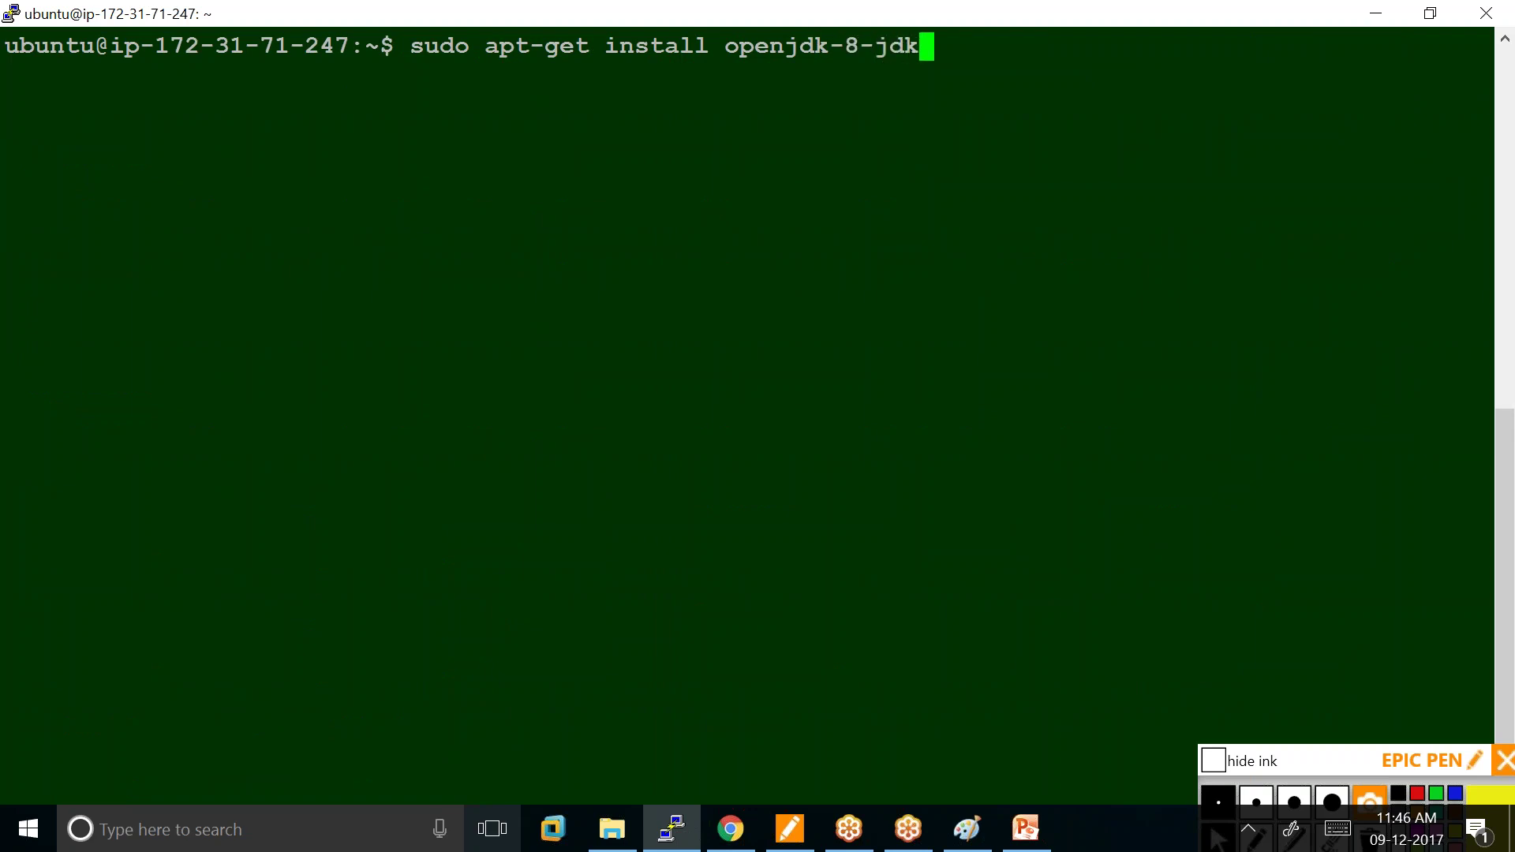
pyautogui.press('Return')
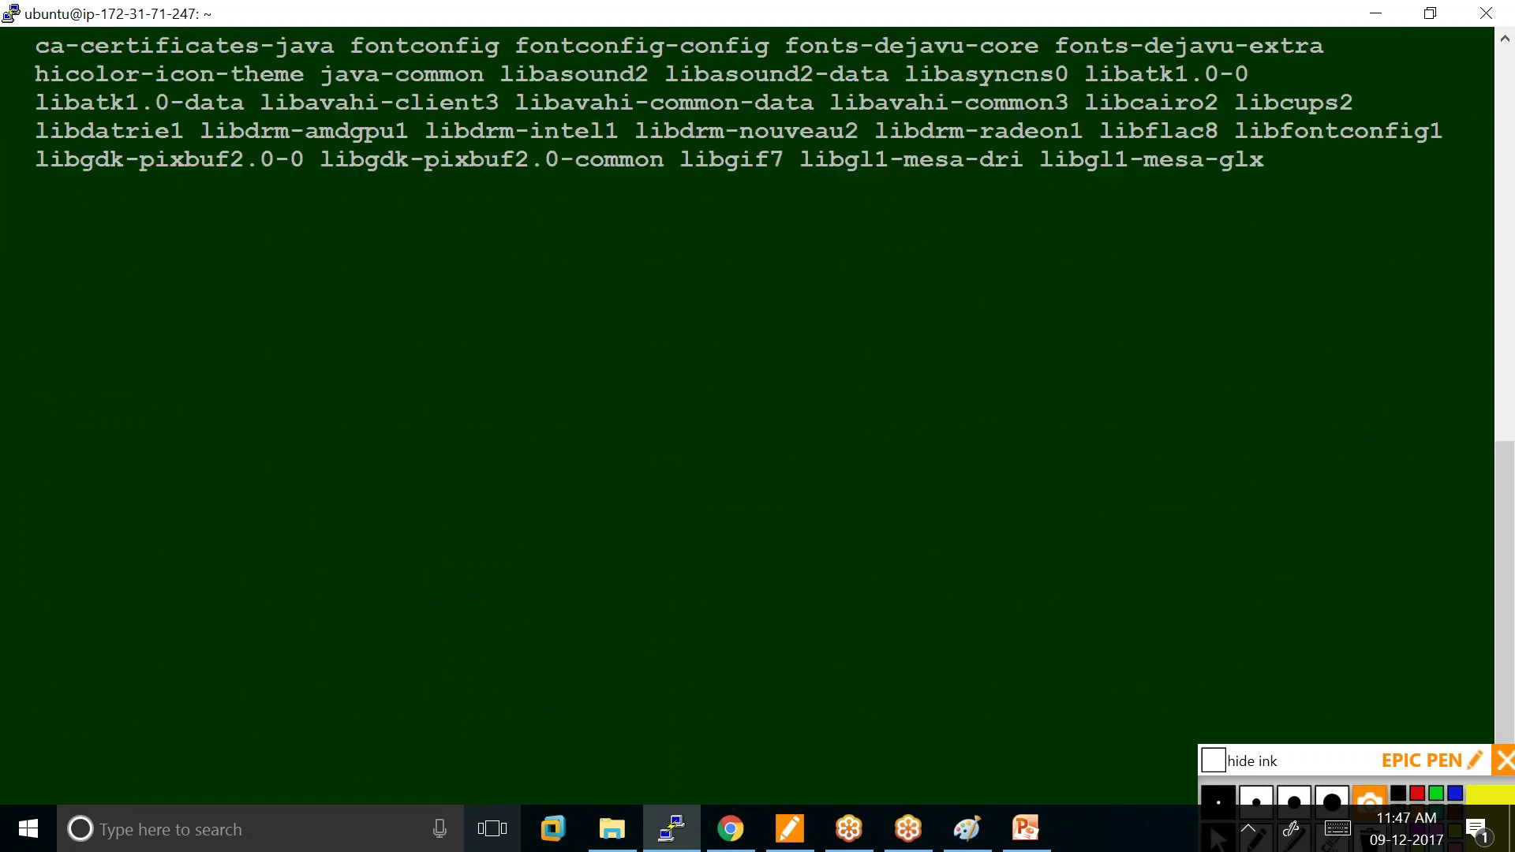
pyautogui.write('y')
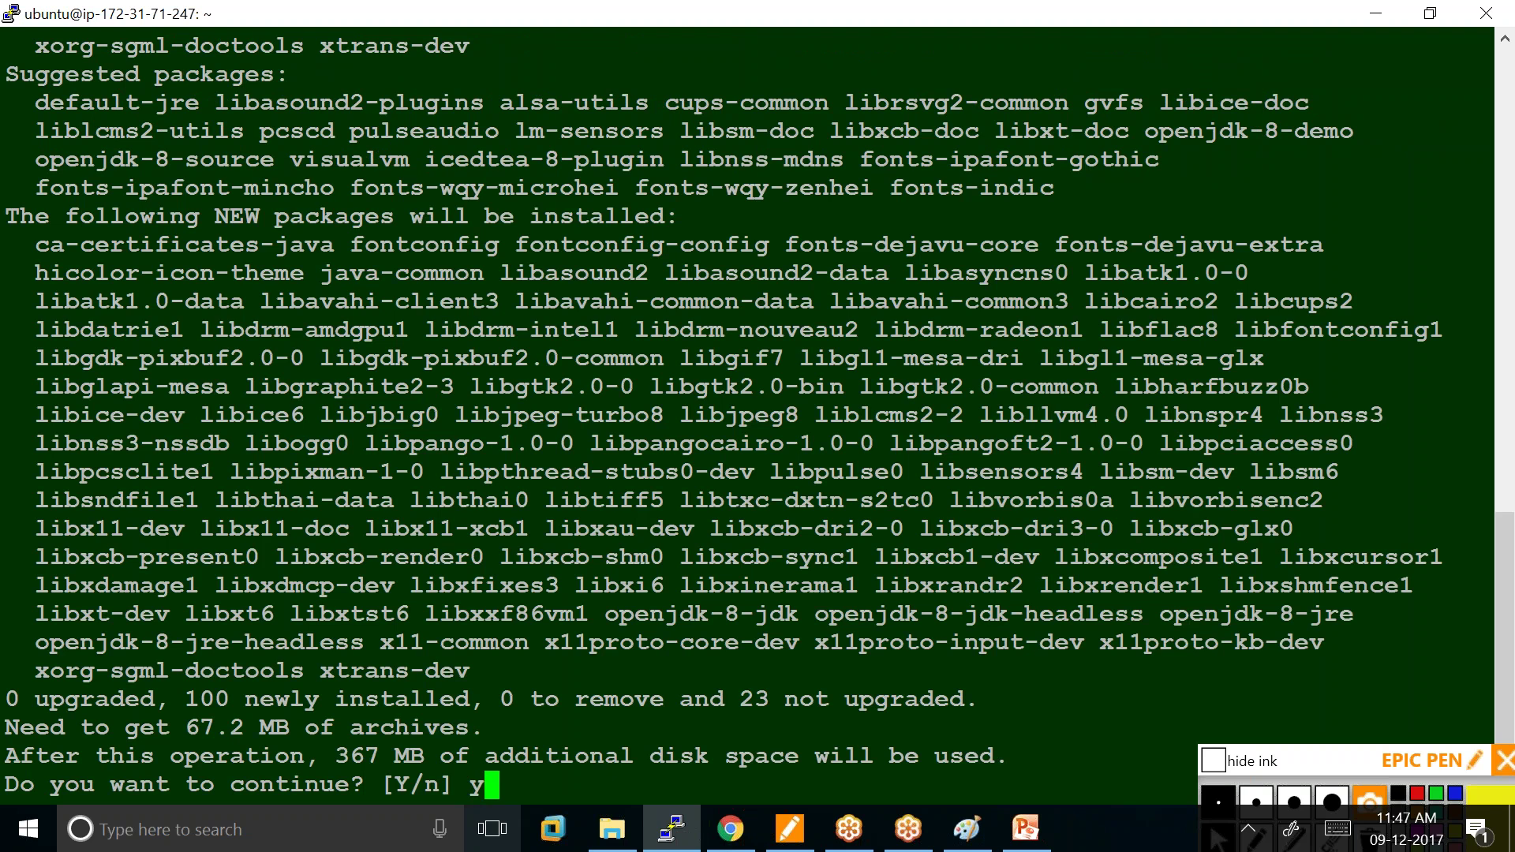
pyautogui.press('Return')
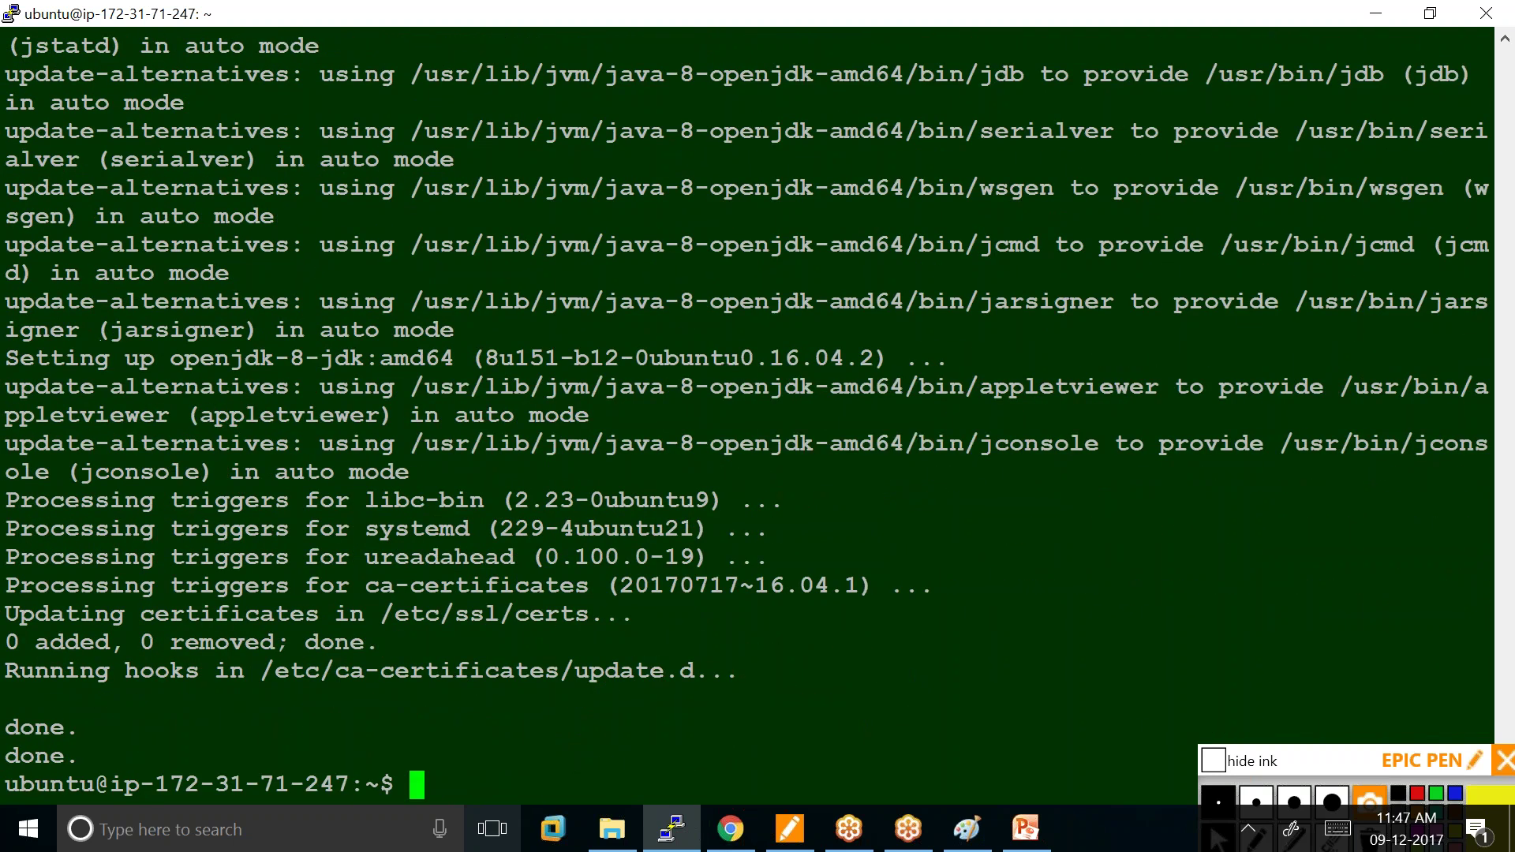
# Clear the screen and run java -version to check the installed Java.
pyautogui.write('clear')
pyautogui.press('Return')
pyautogui.press('Up')
pyautogui.press('Up')
pyautogui.press('Down')
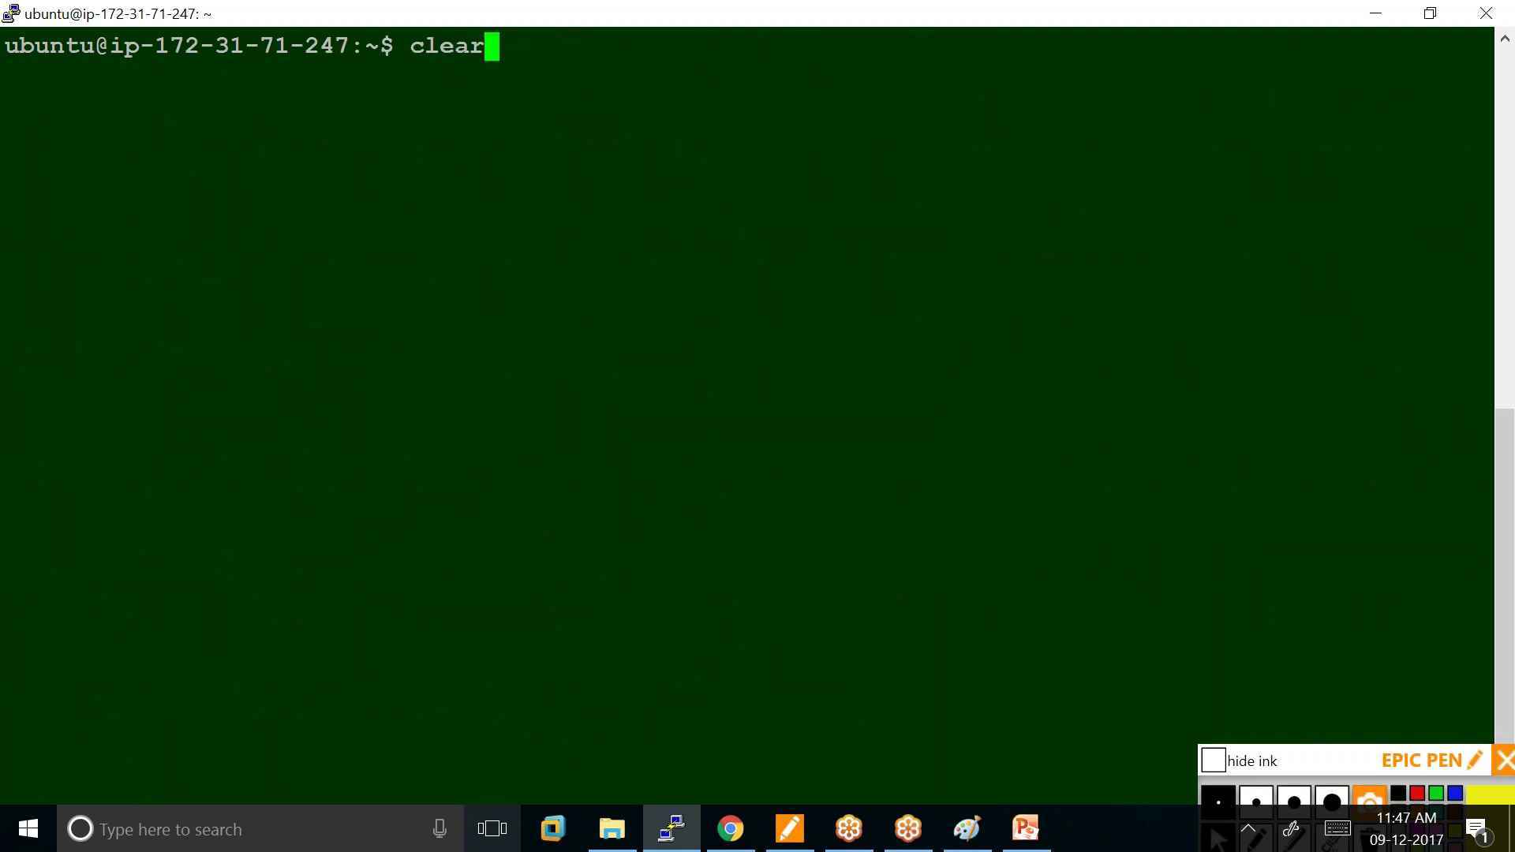
pyautogui.press('Up')
pyautogui.press('Up')
pyautogui.press('Down')
pyautogui.press('Down')
pyautogui.press('Up')
pyautogui.press('Return')
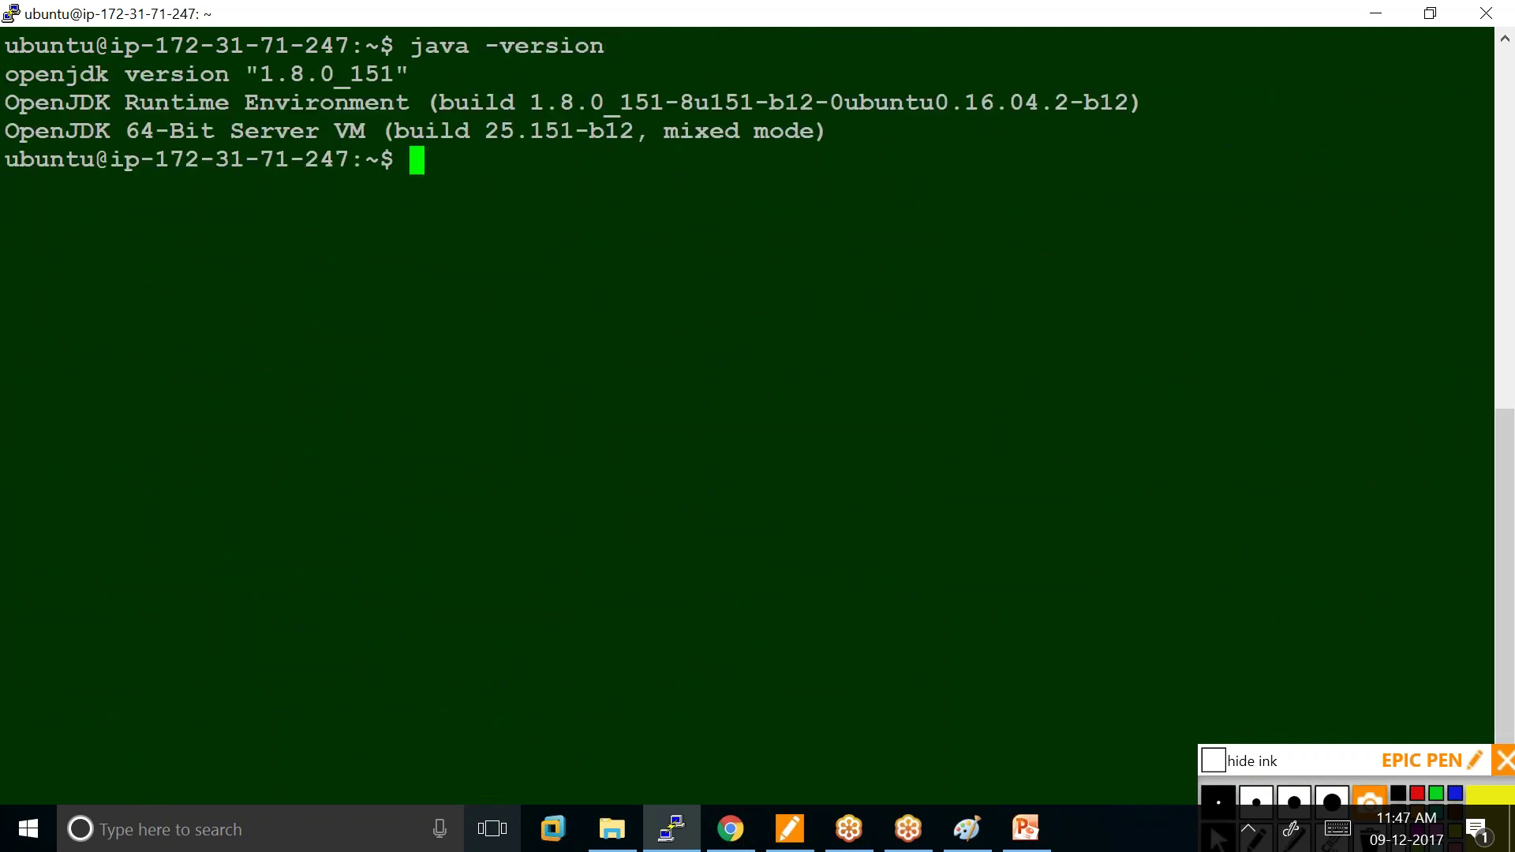
# Highlight the openjdk 1.8.0_151 version line, then bring up Windows search.
pyautogui.moveTo(434, 79); pyautogui.dragTo(13, 75)
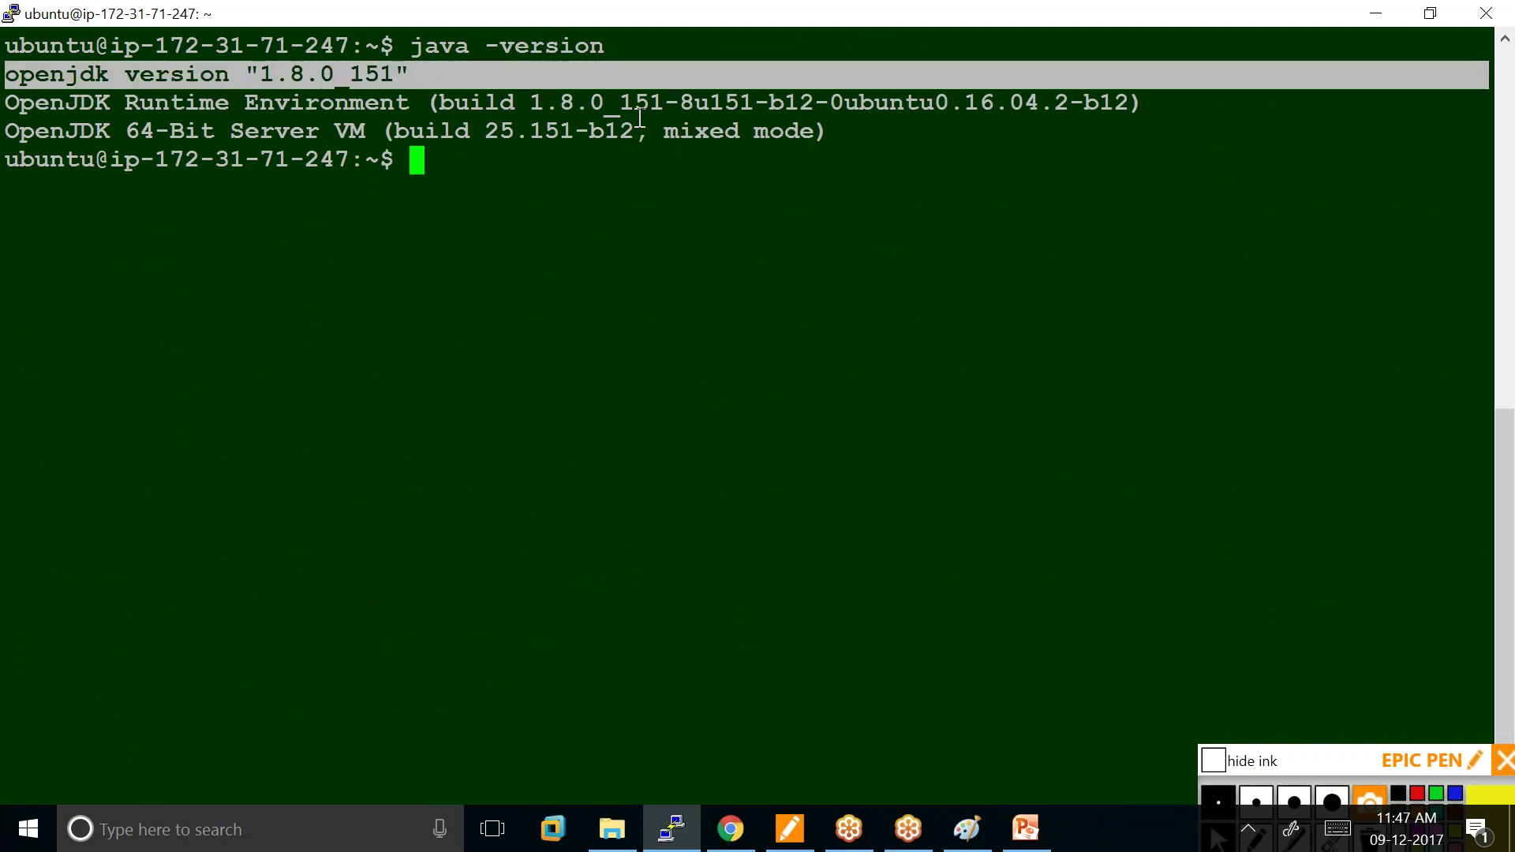
pyautogui.click(559, 662)
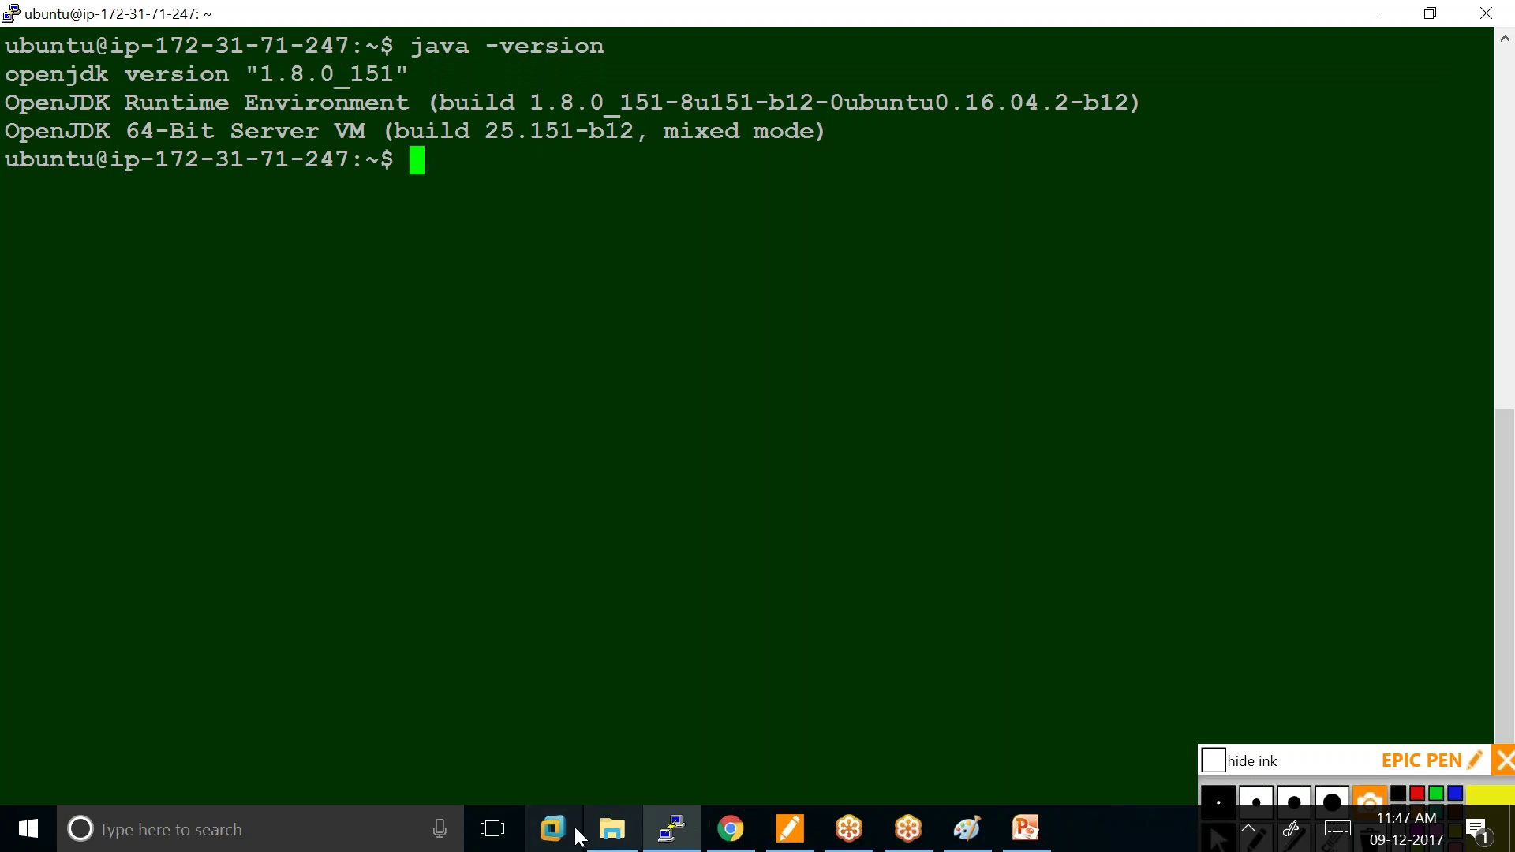
pyautogui.click(348, 830)
# Launch Notepad from search and maximize its window.
pyautogui.write('n')
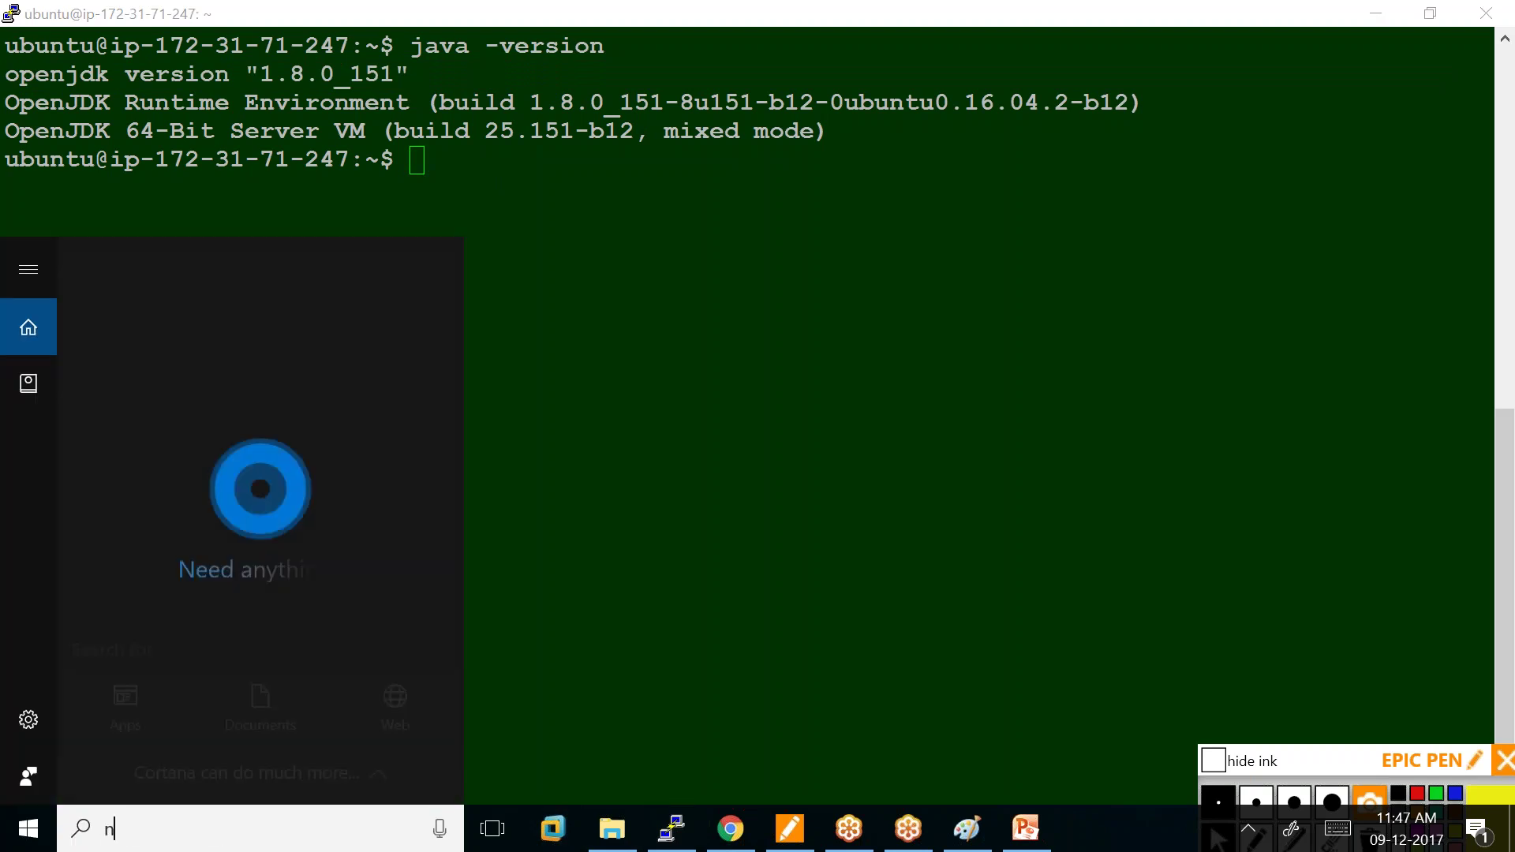
pyautogui.write('ote')
pyautogui.press('Return')
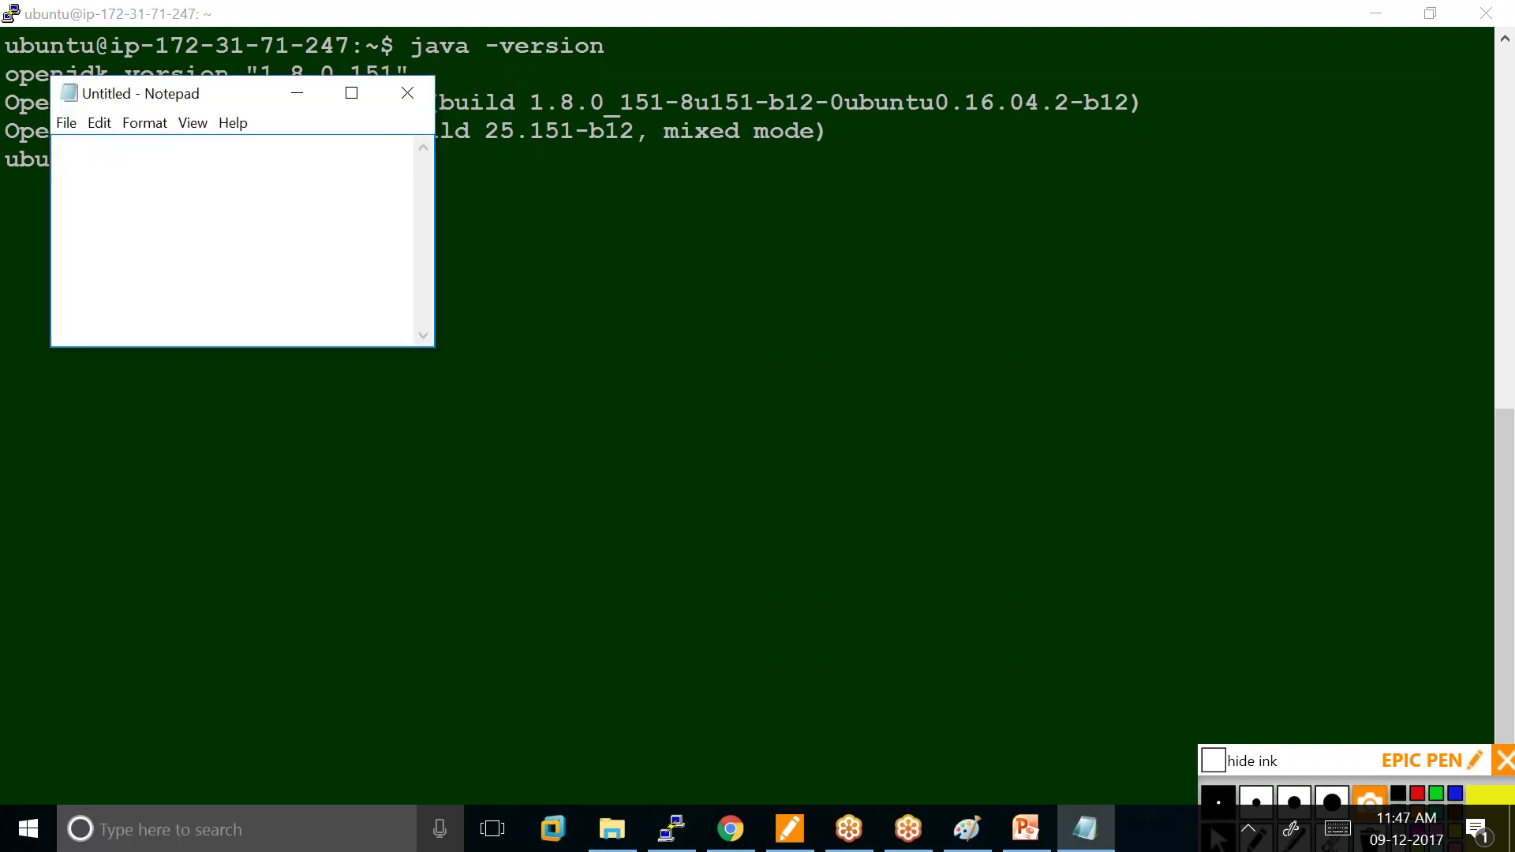
pyautogui.click(356, 95)
# Write the class Sample header and public static void main(String args []) signature with braces.
pyautogui.write('cla')
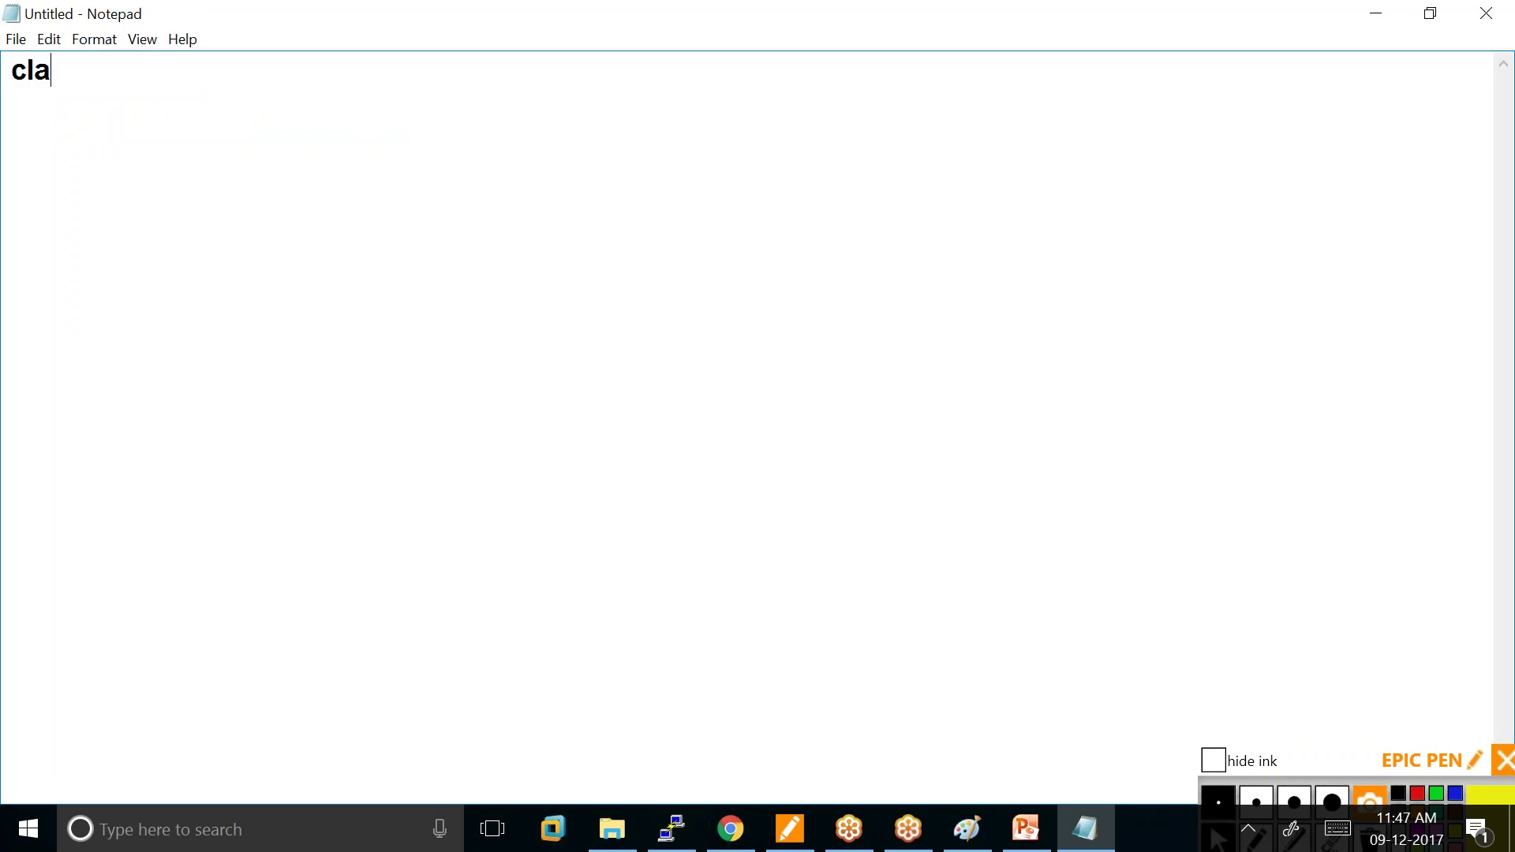
pyautogui.write('ss Sample')
pyautogui.press('Return')
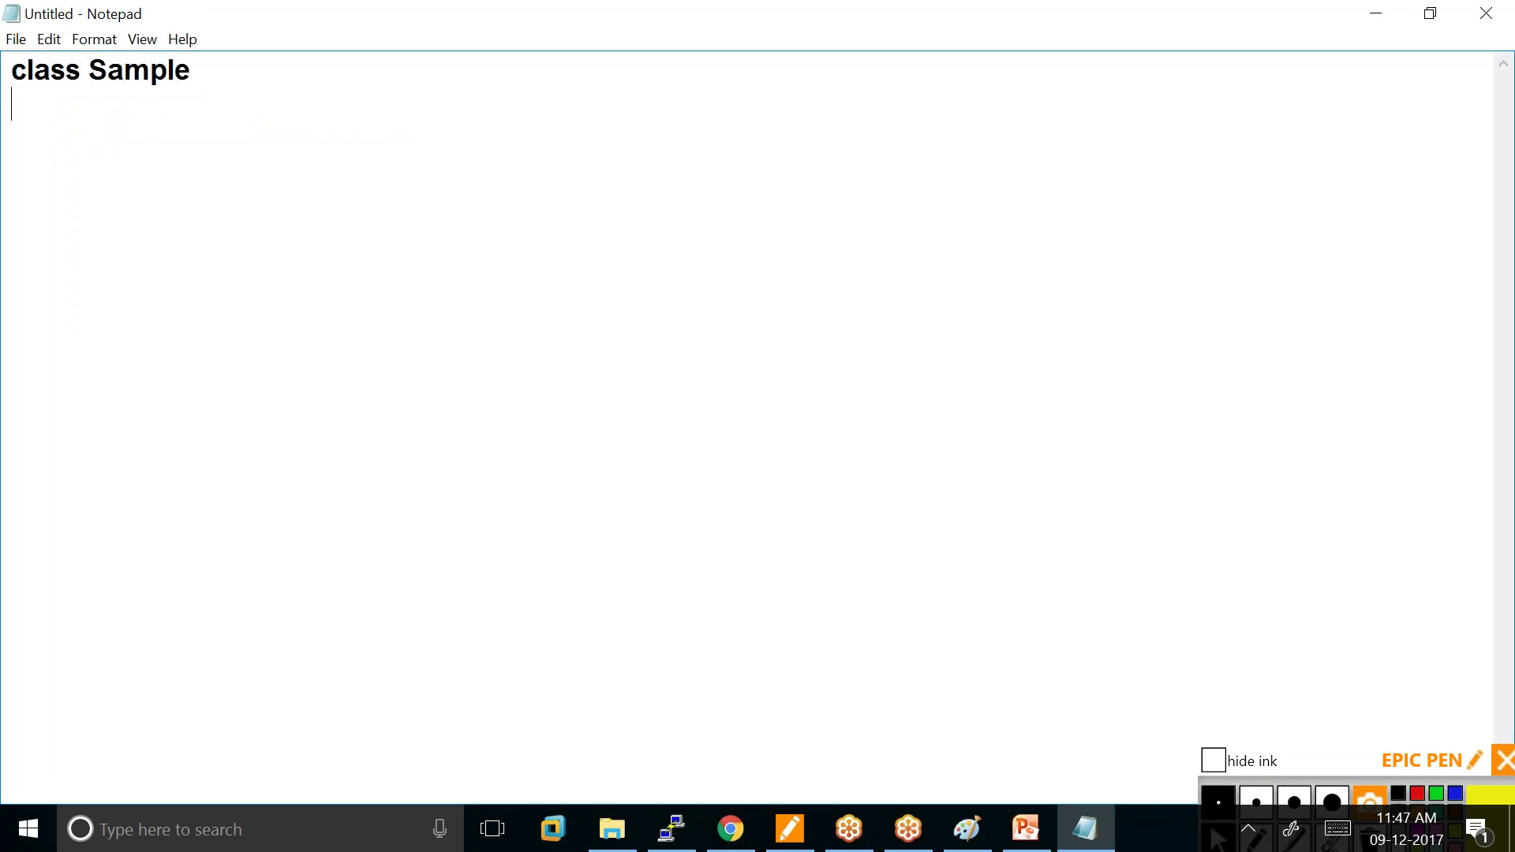
pyautogui.write('{')
pyautogui.press('Return')
pyautogui.write('pub')
pyautogui.write('l')
pyautogui.write('sta')
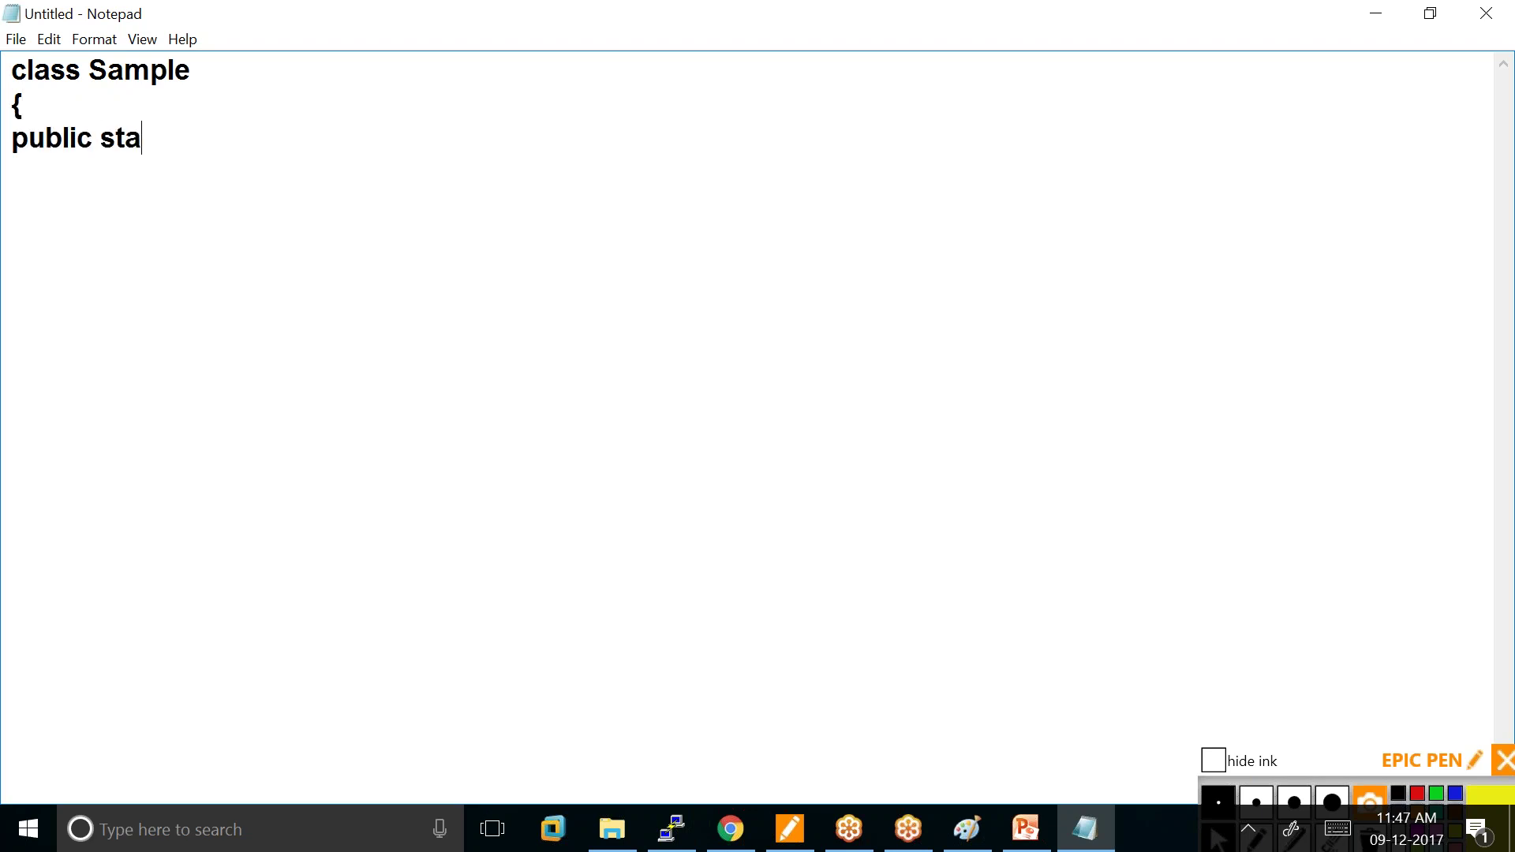
pyautogui.write('tic void')
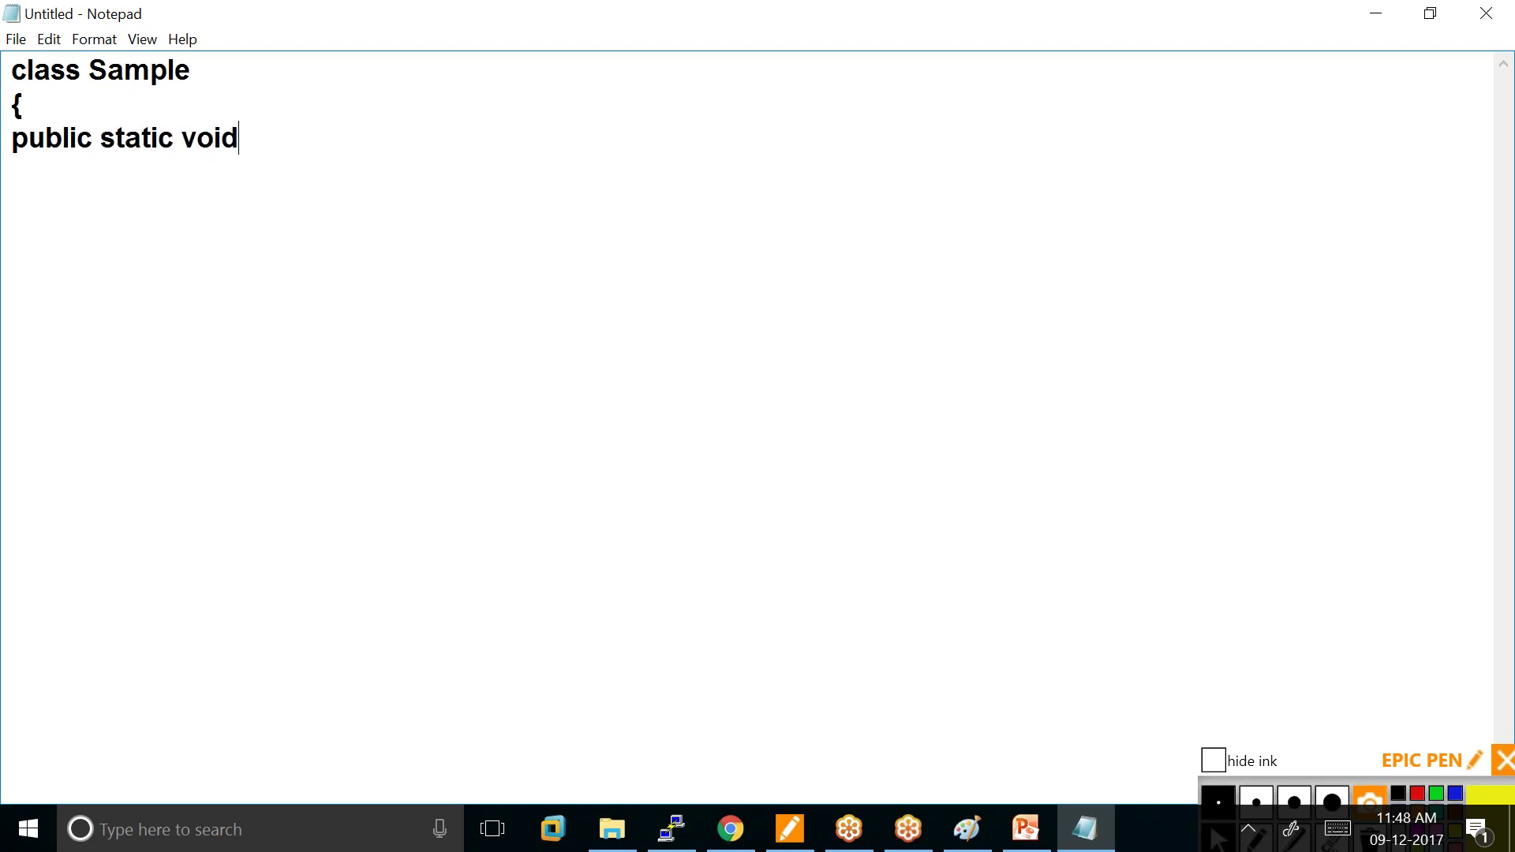
pyautogui.write(' main9String args')
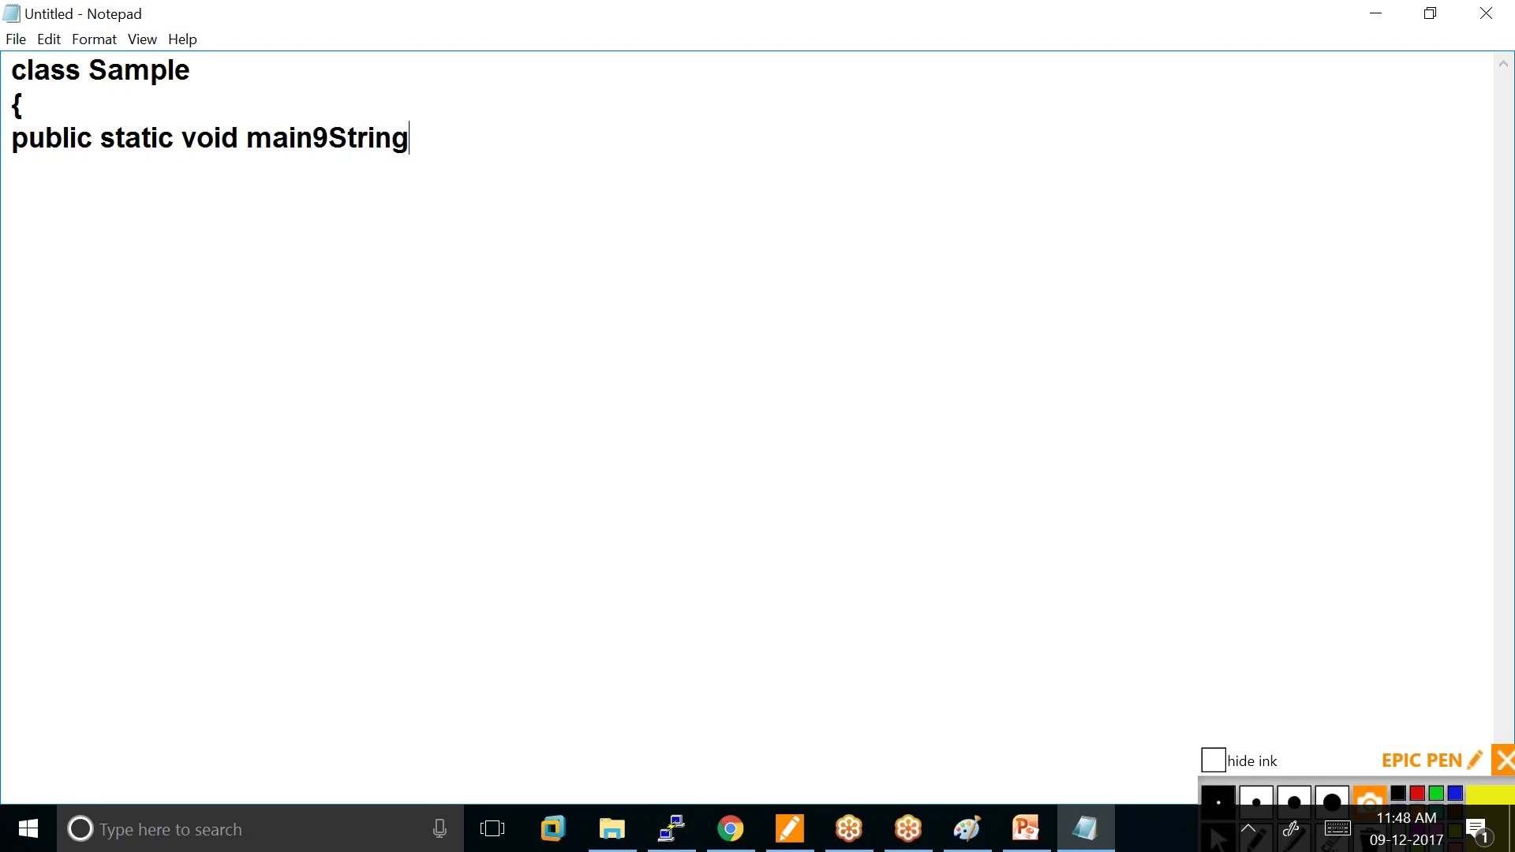
pyautogui.press('BackSpace')
pyautogui.press('BackSpace')
pyautogui.press('BackSpace')
pyautogui.press('BackSpace')
pyautogui.press('BackSpace')
pyautogui.press('BackSpace')
pyautogui.press('BackSpace')
pyautogui.press('BackSpace')
pyautogui.press('BackSpace')
pyautogui.press('BackSpace')
pyautogui.press('BackSpace')
pyautogui.press('BackSpace')
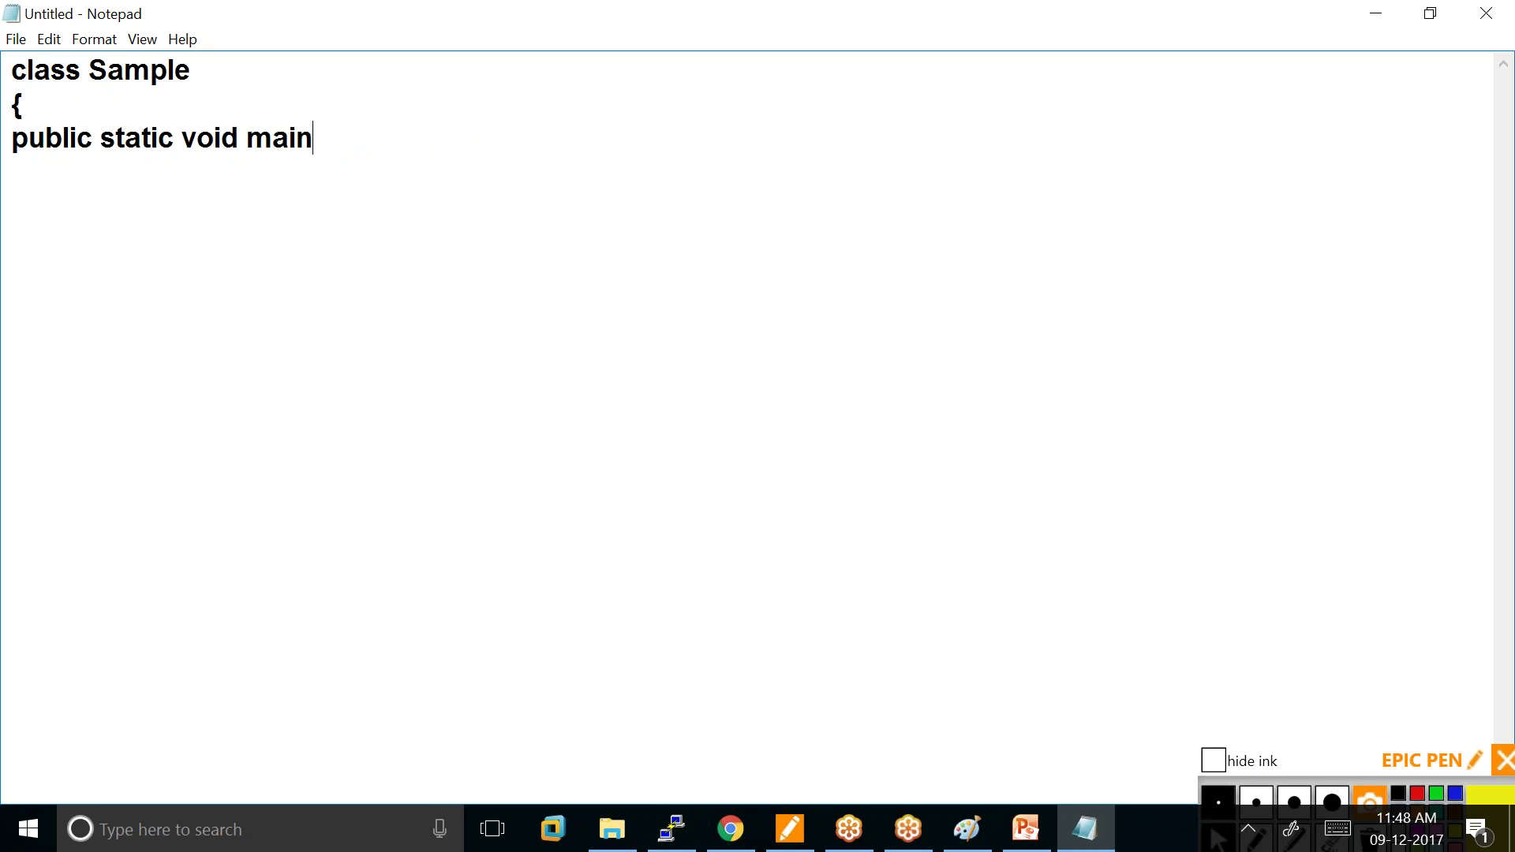
pyautogui.write('(String args ')
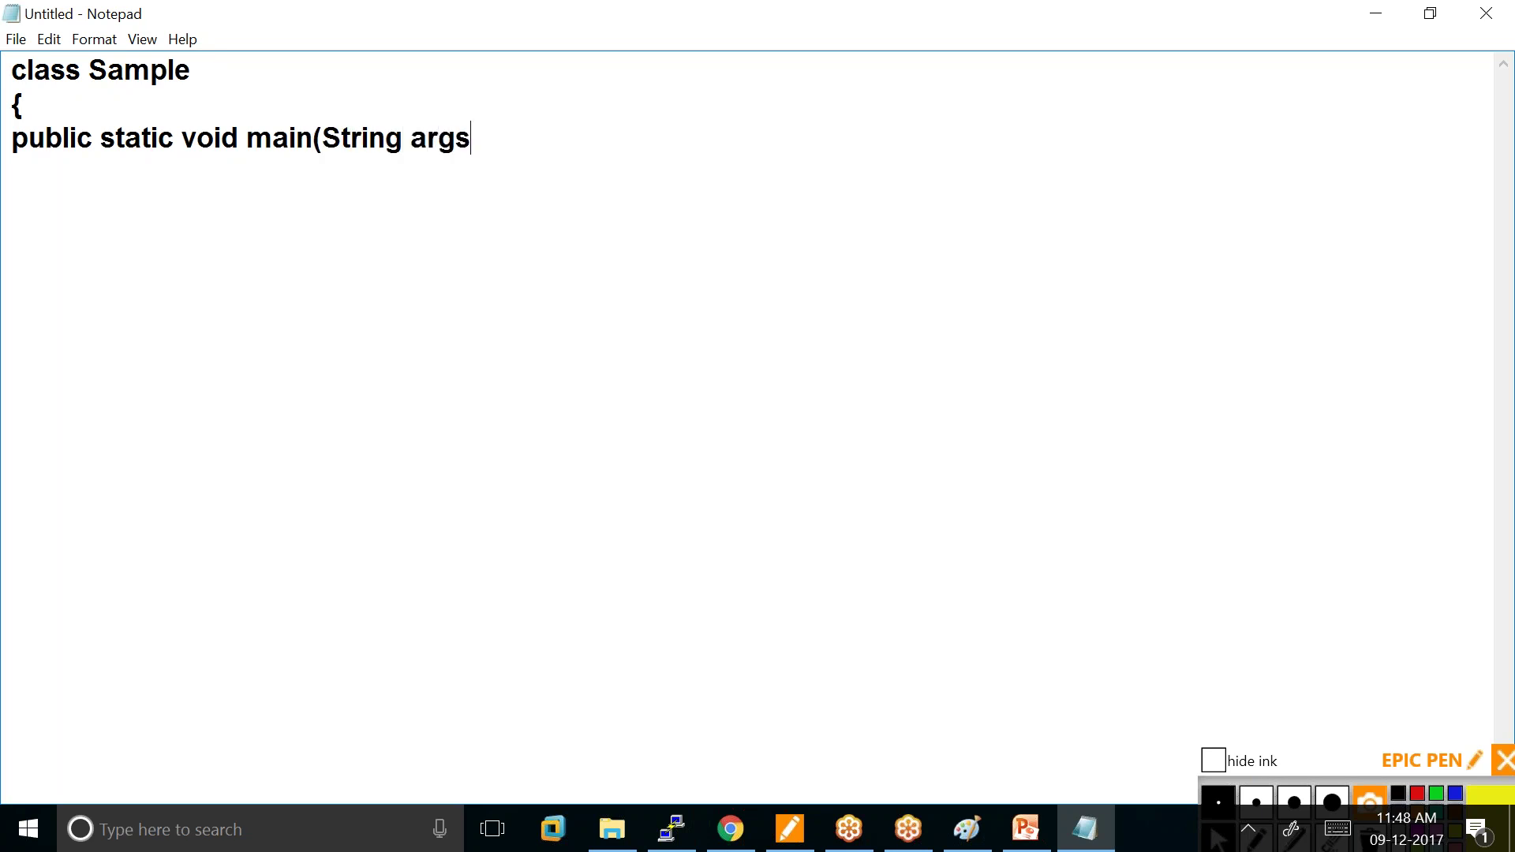
pyautogui.write('[])')
pyautogui.press('Return')
pyautogui.write('{')
pyautogui.press('Return')
# Add System.out.println("welcome to amazon cloud java server"); and the two closing braces.
pyautogui.write('Ss')
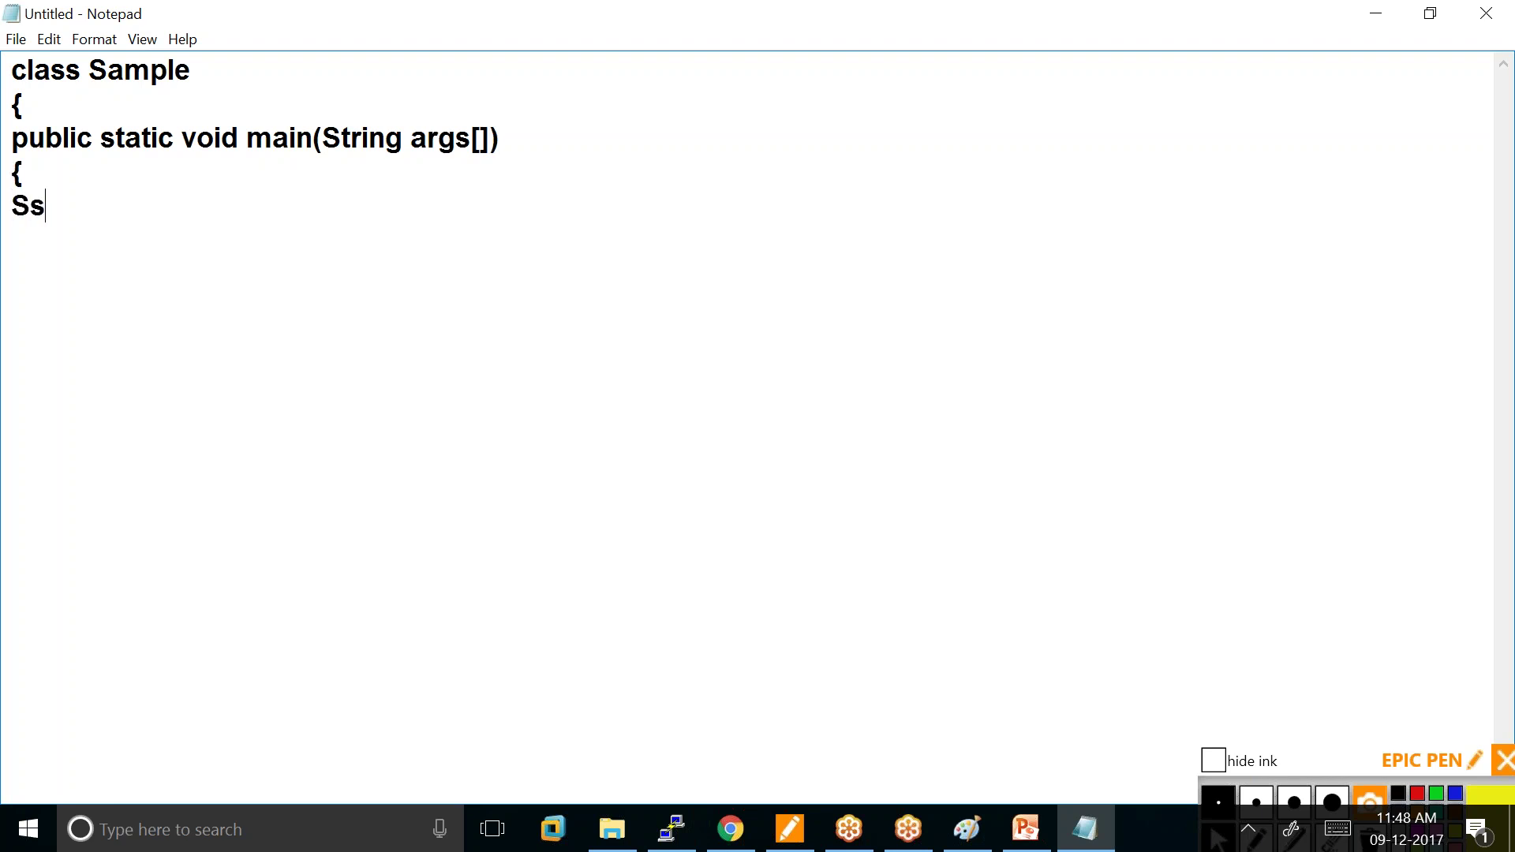
pyautogui.write('yste')
pyautogui.click(85, 206)
pyautogui.press('Left')
pyautogui.press('Left')
pyautogui.press('Left')
pyautogui.press('Left')
pyautogui.press('Right')
pyautogui.press('BackSpace')
pyautogui.press('Right')
pyautogui.press('Right')
pyautogui.press('Right')
pyautogui.press('Right')
pyautogui.write('m')
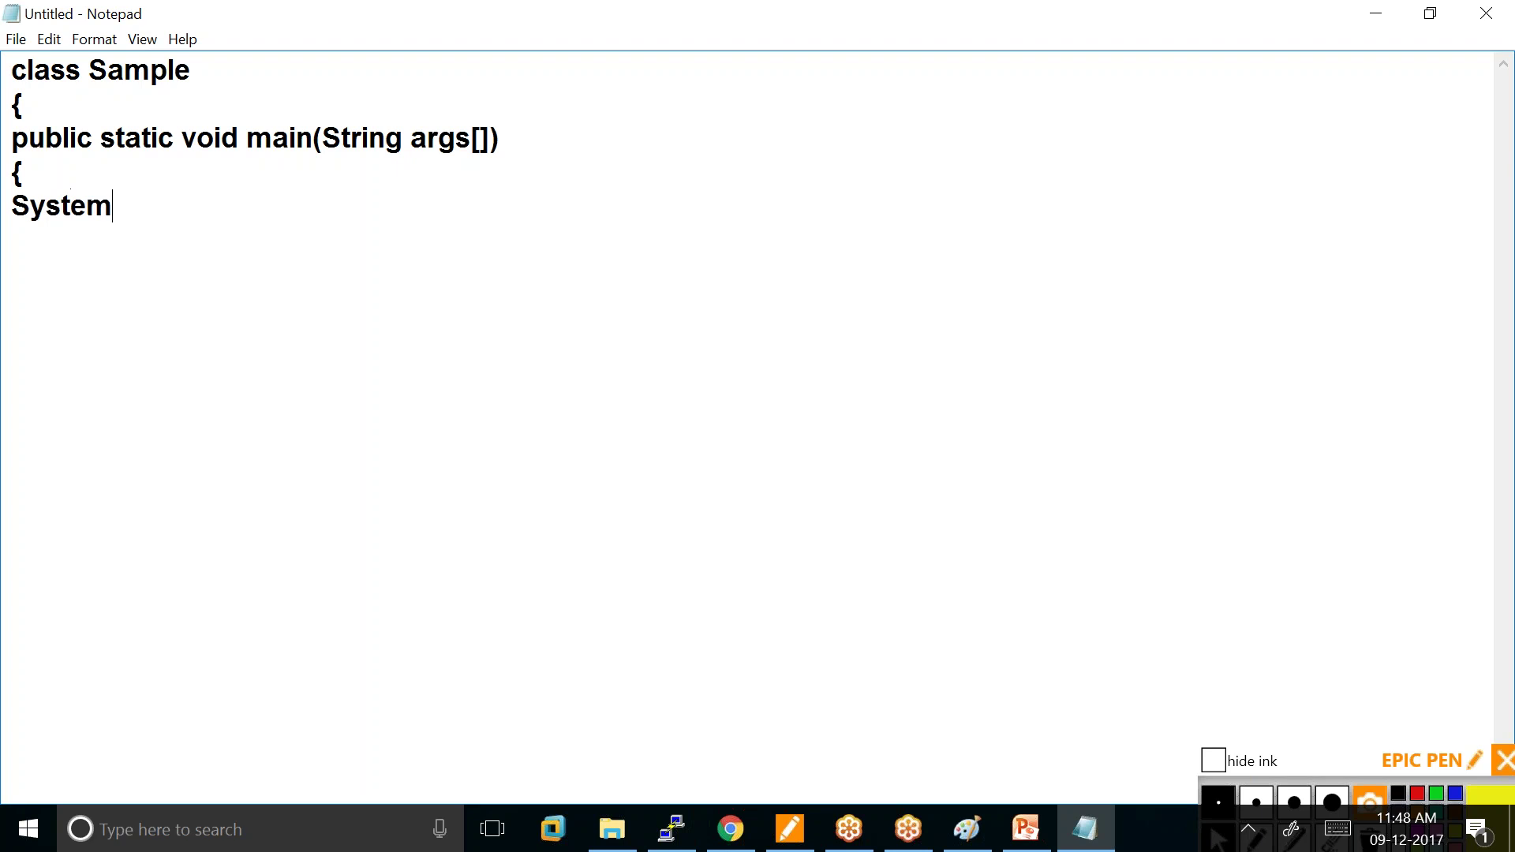
pyautogui.write('.out.prin')
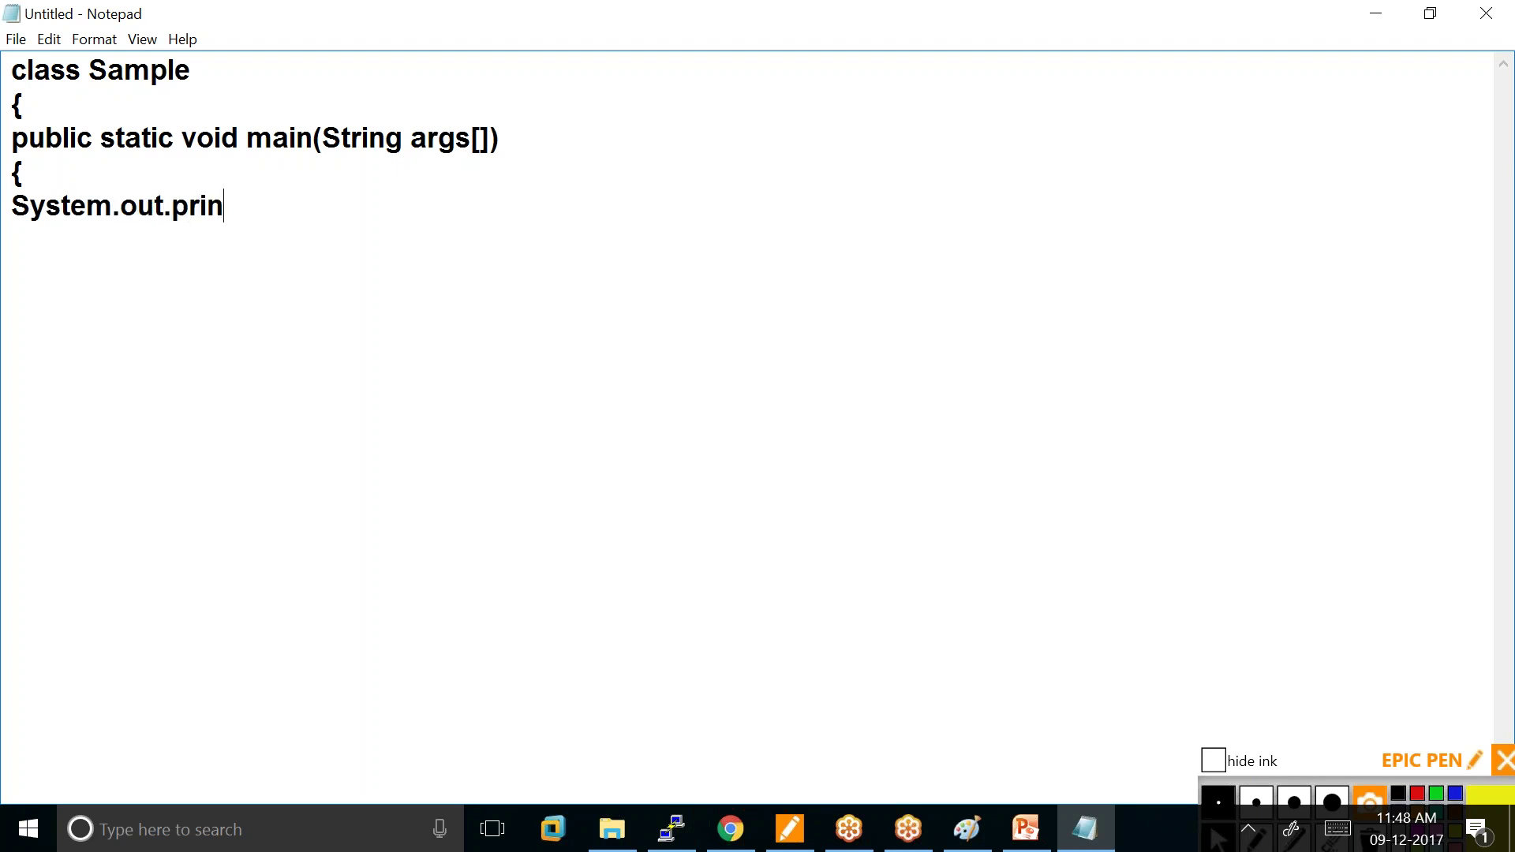
pyautogui.write('tln("welcome to')
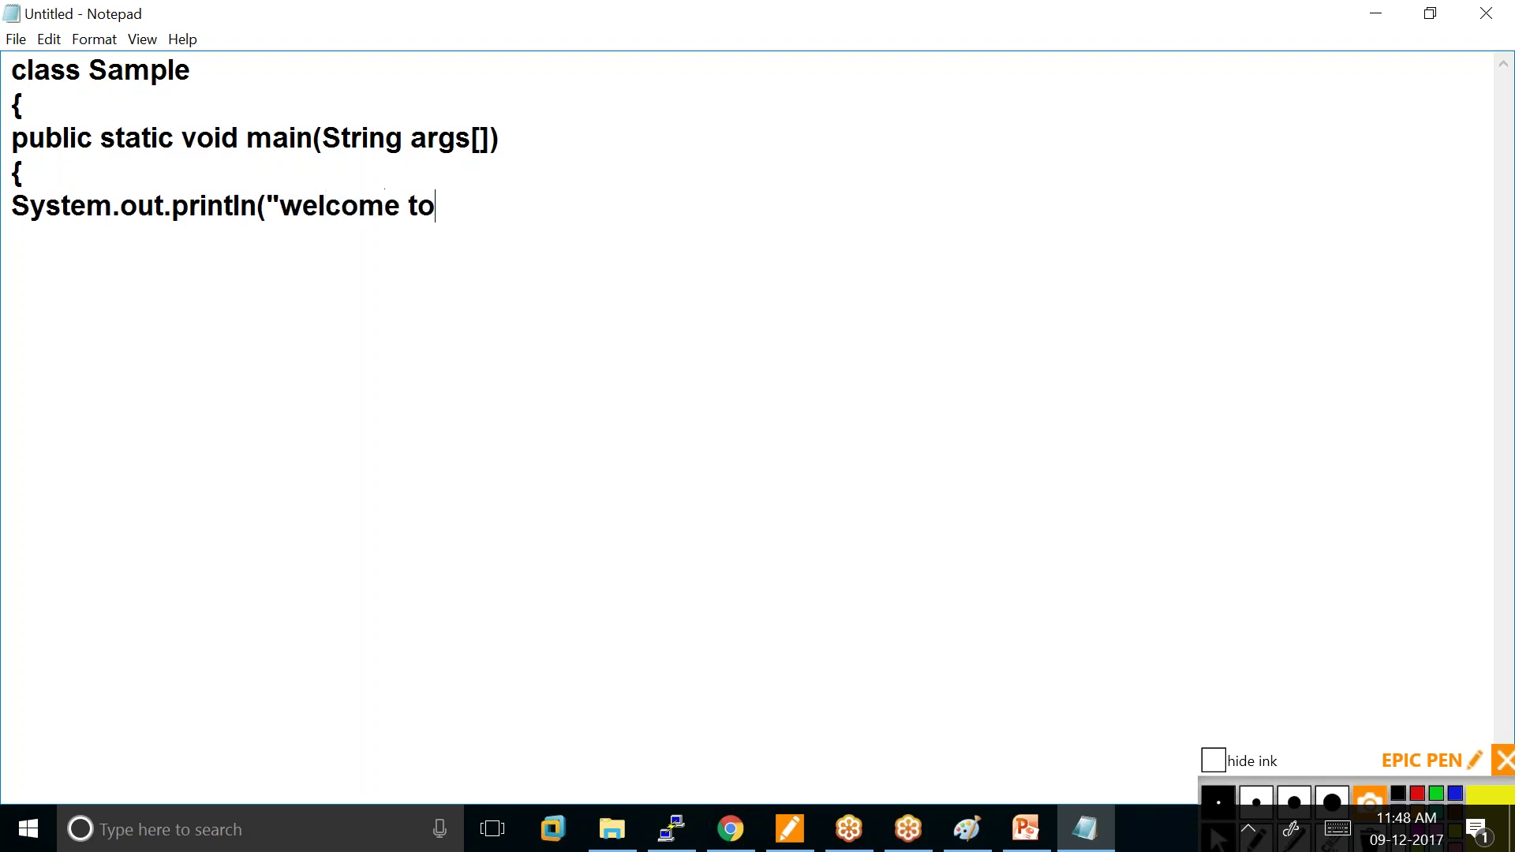
pyautogui.write(' amazon ')
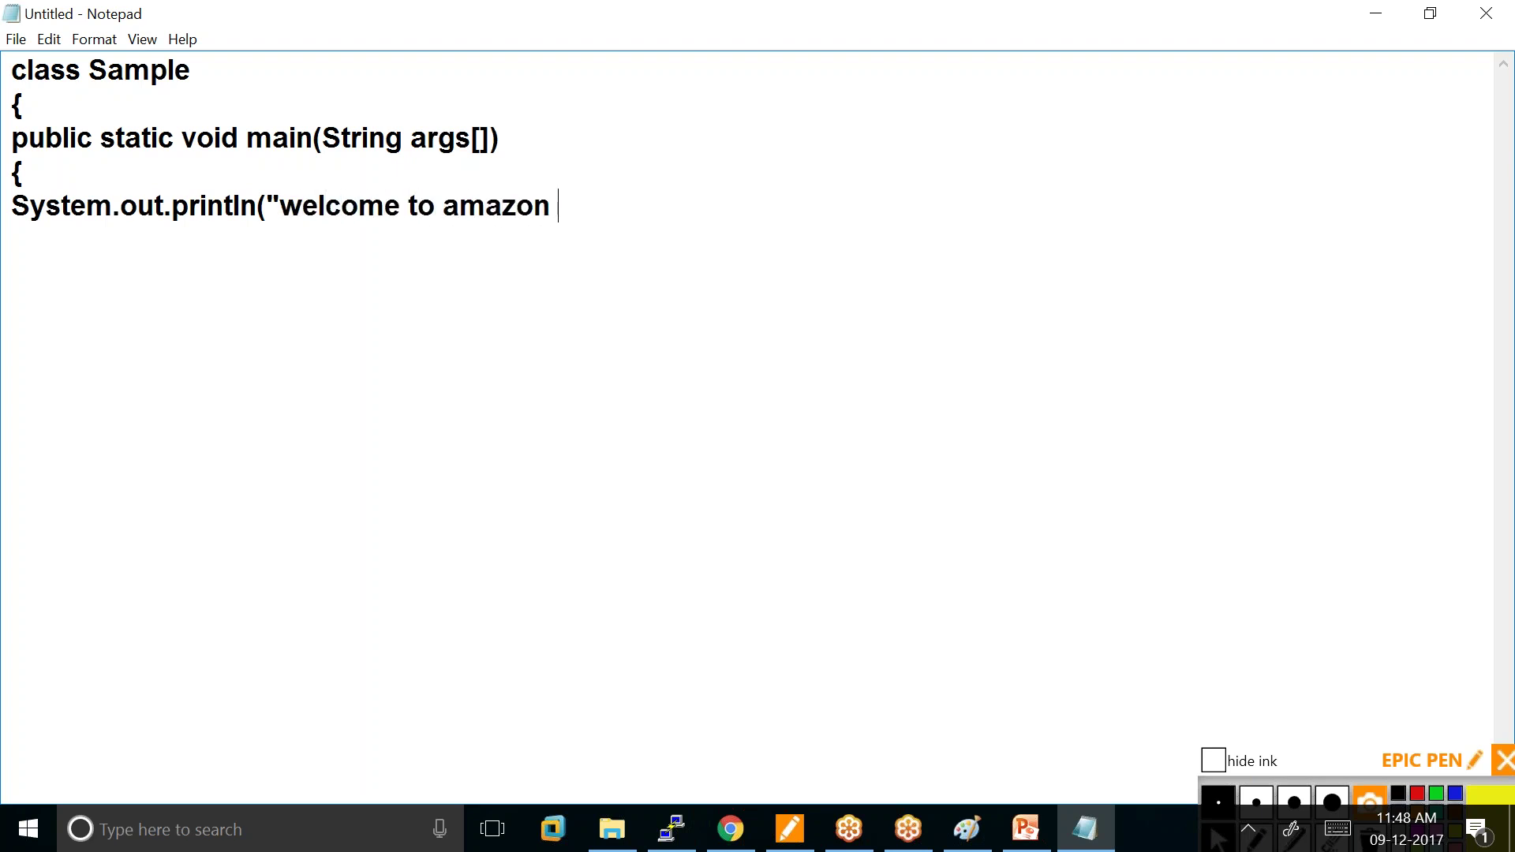
pyautogui.write('cloud ja')
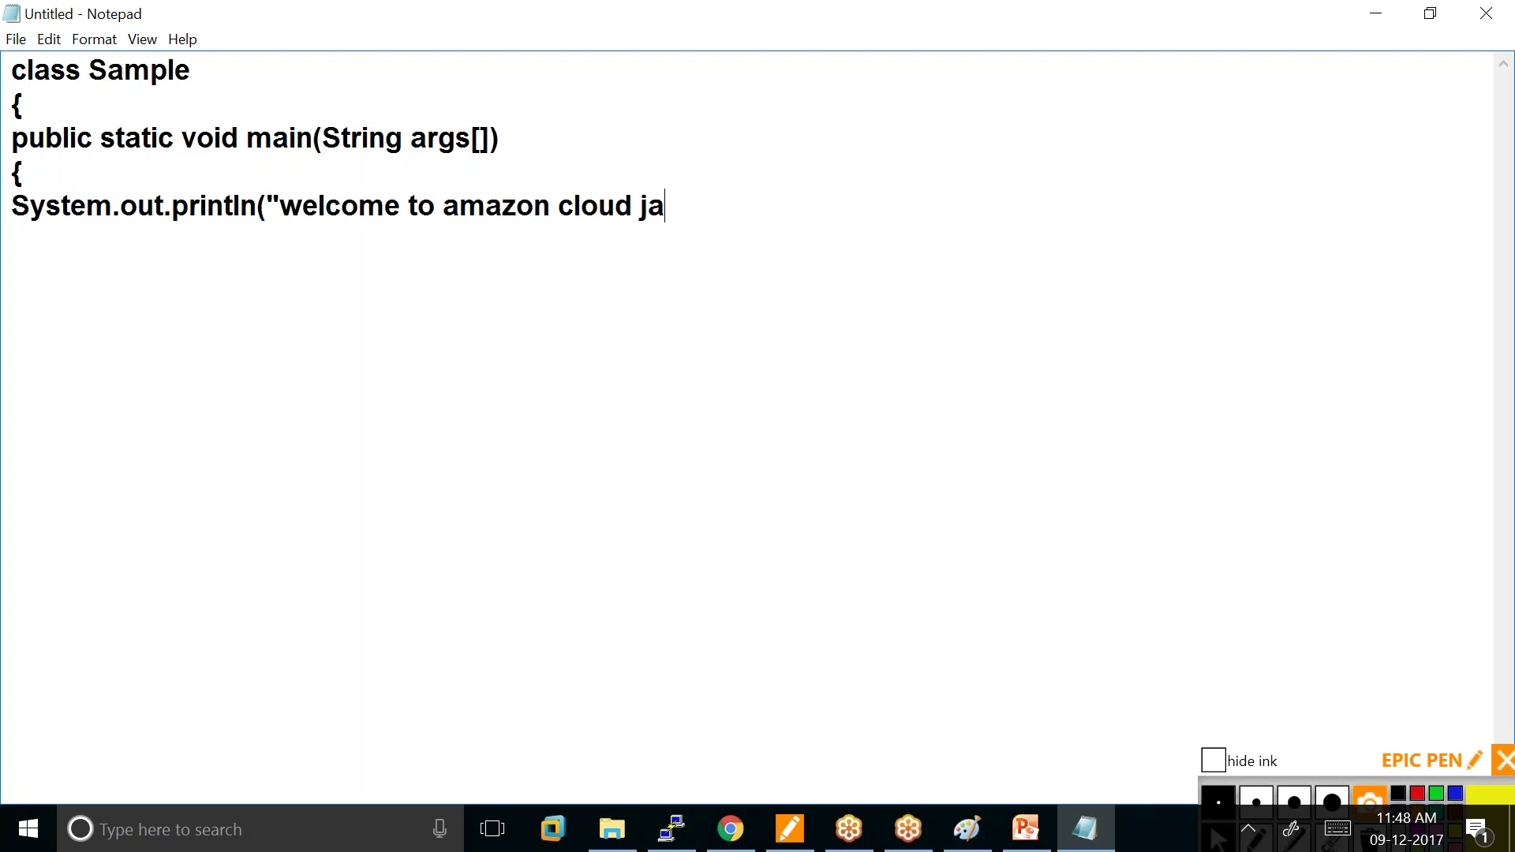
pyautogui.write('va serve')
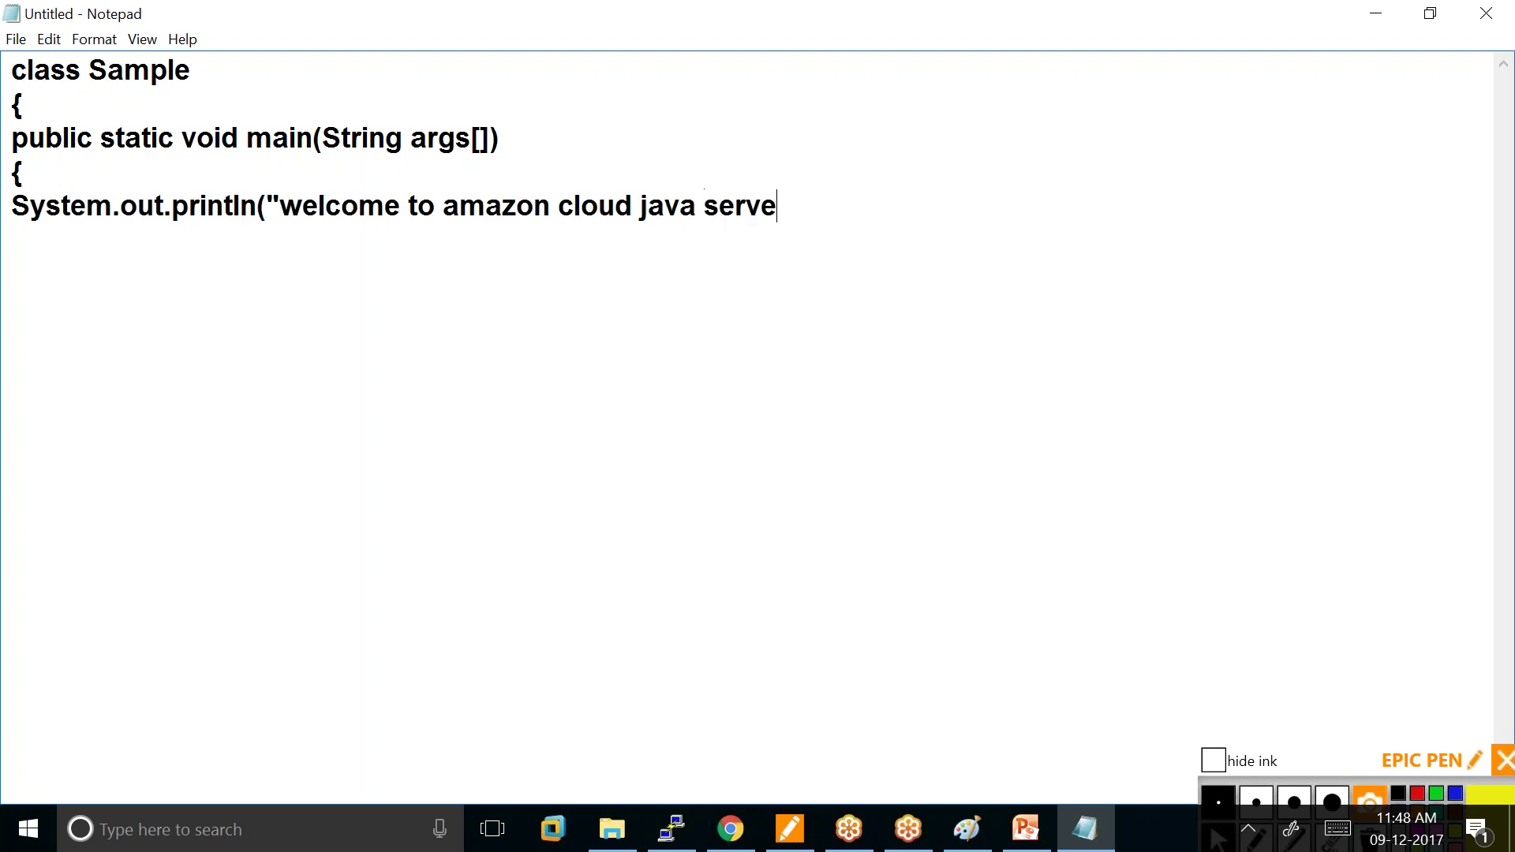
pyautogui.write('r");')
pyautogui.press('Return')
pyautogui.write('}')
pyautogui.press('Return')
pyautogui.write('}')
# Copy the whole Java program and return to the PuTTY terminal.
pyautogui.moveTo(14, 73); pyautogui.dragTo(33, 273)
pyautogui.rightClick(24, 72)
pyautogui.click(65, 142)
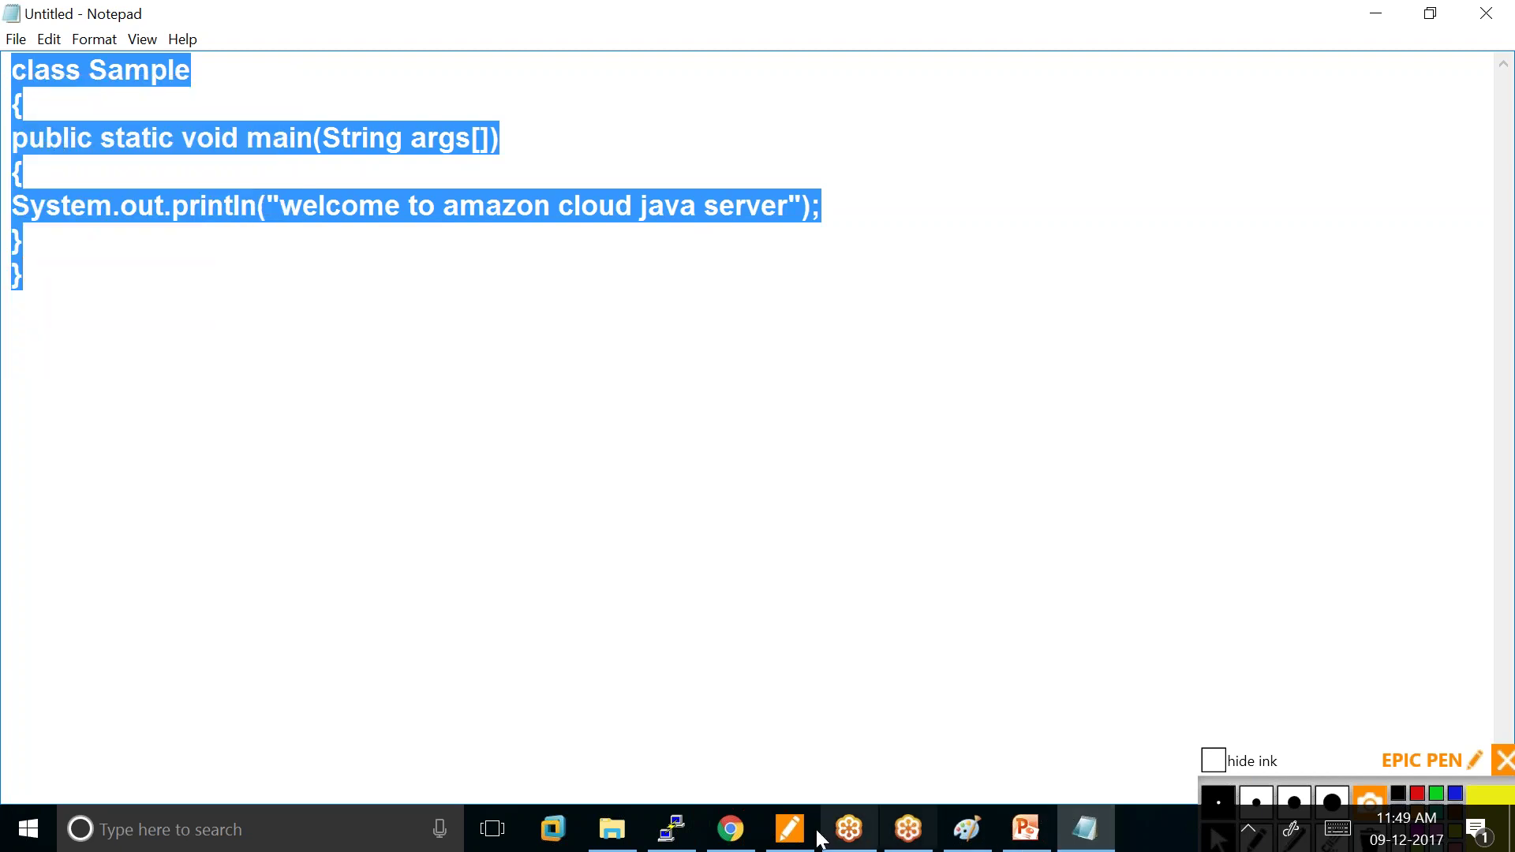
pyautogui.click(730, 837)
pyautogui.click(672, 828)
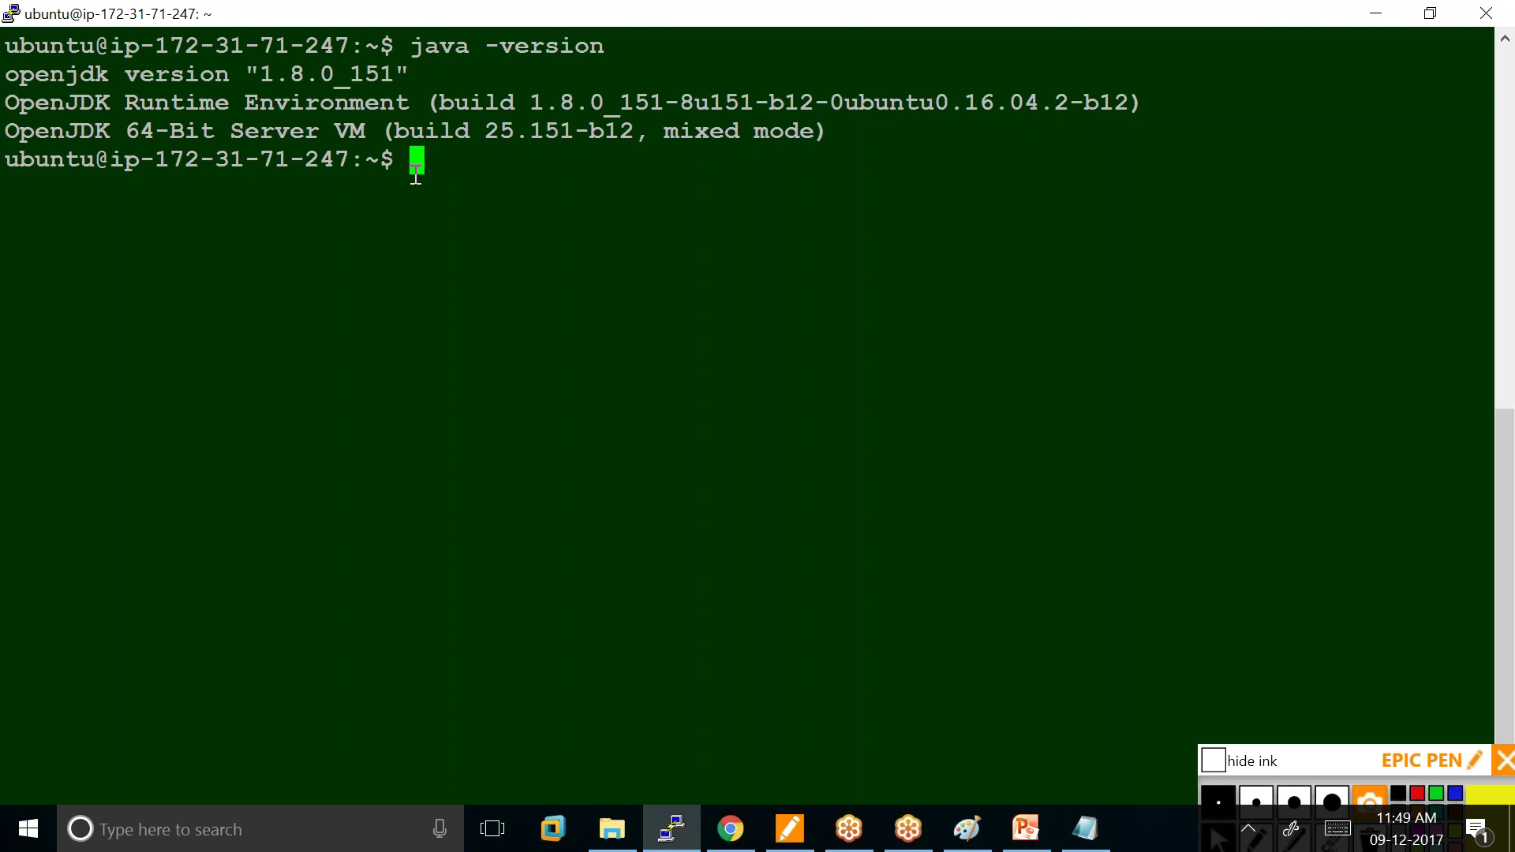
# Run pwd to show the current working directory.
pyautogui.write('pwd')
pyautogui.press('Return')
pyautogui.click(855, 849)
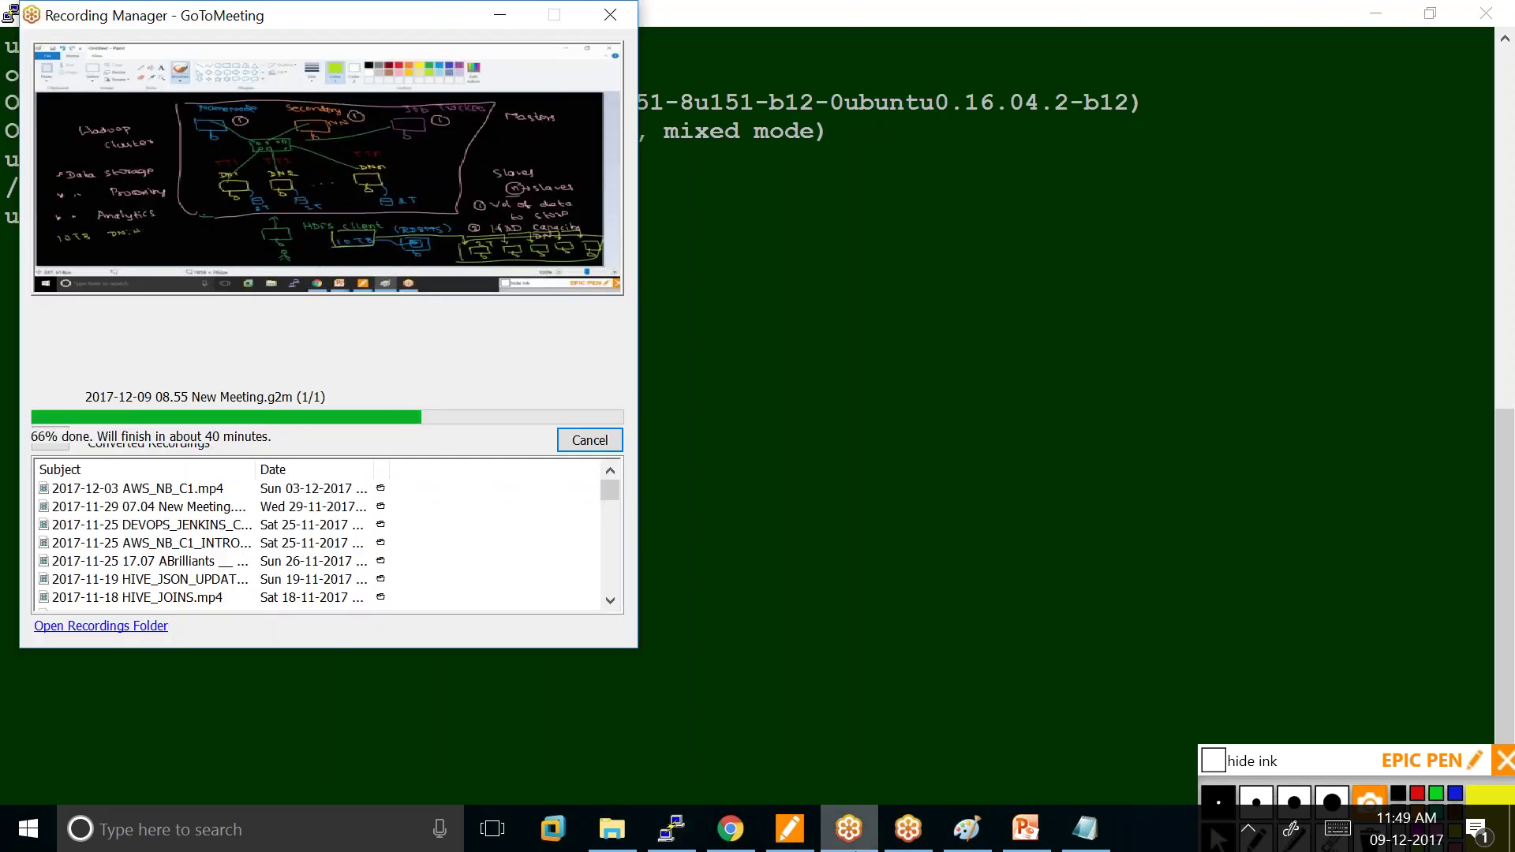
pyautogui.click(856, 849)
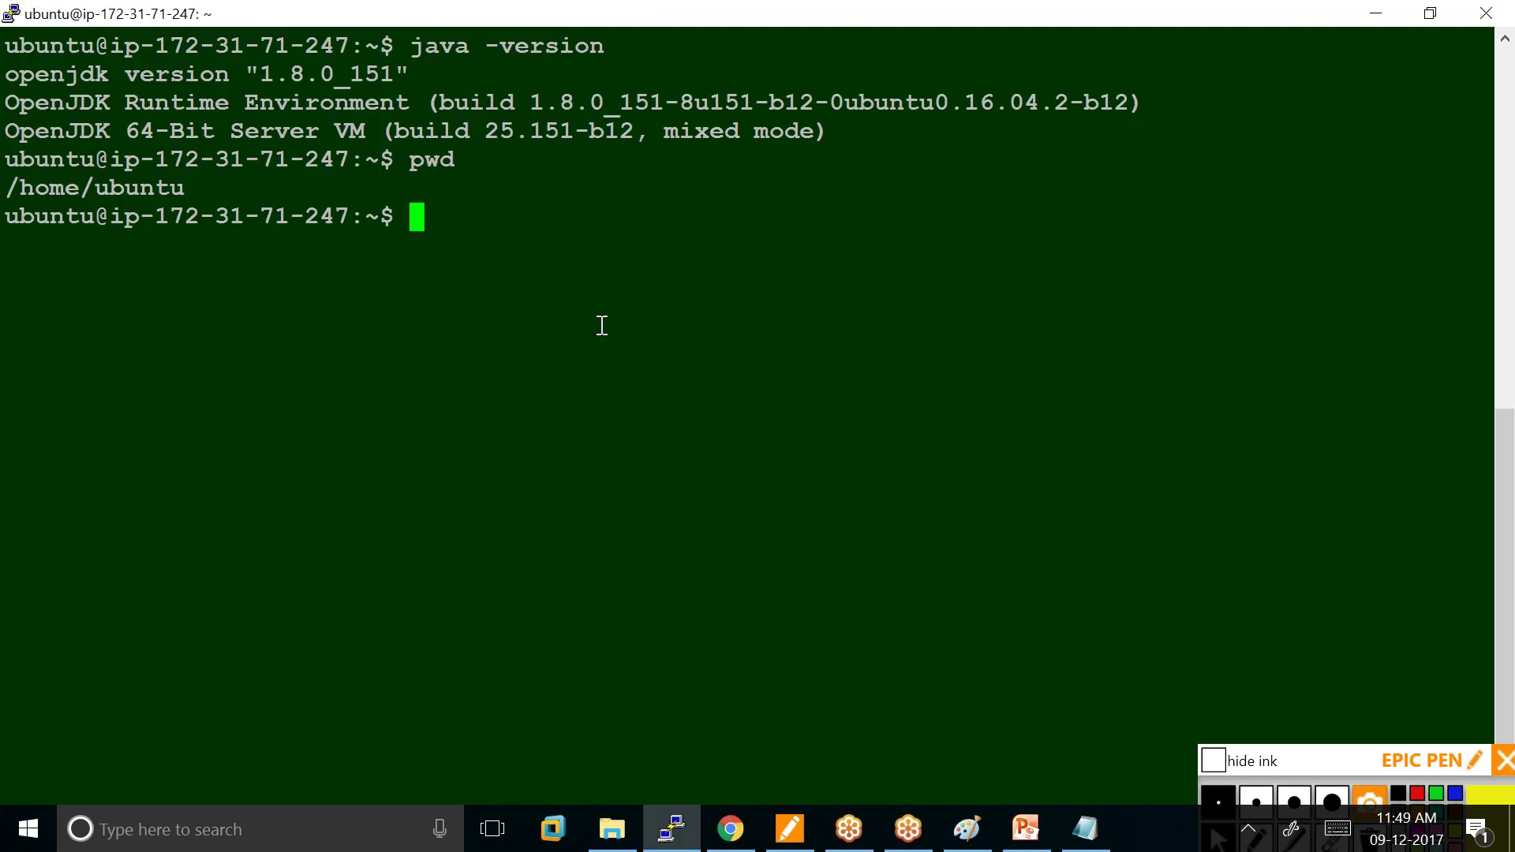
# Change into /usr/lib/jvm/java-8-openjdk-amd64, listing each directory's contents.
pyautogui.write('cd /usr/')
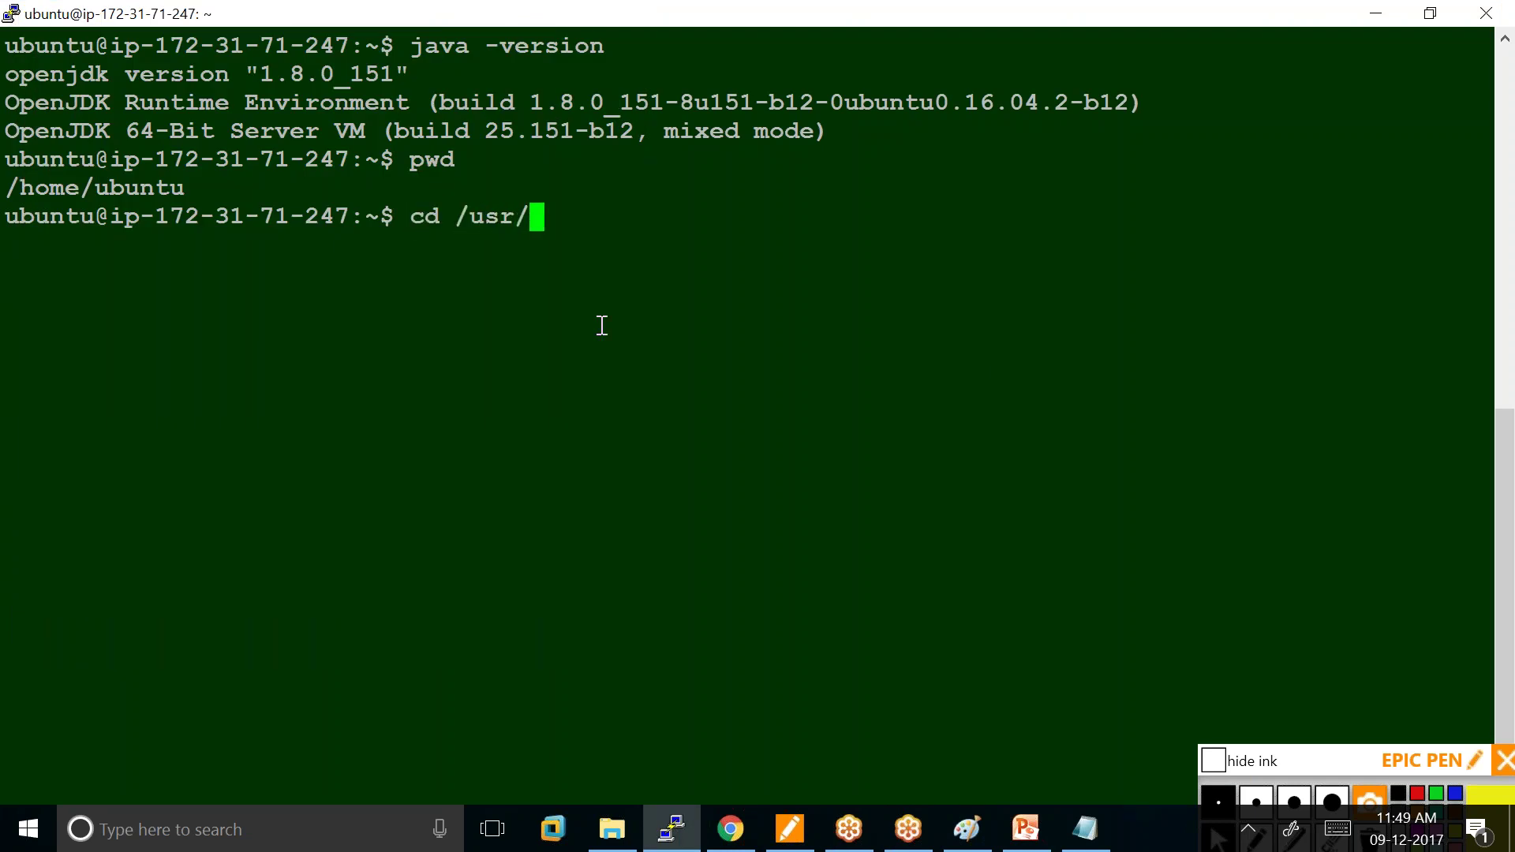
pyautogui.write('lib/')
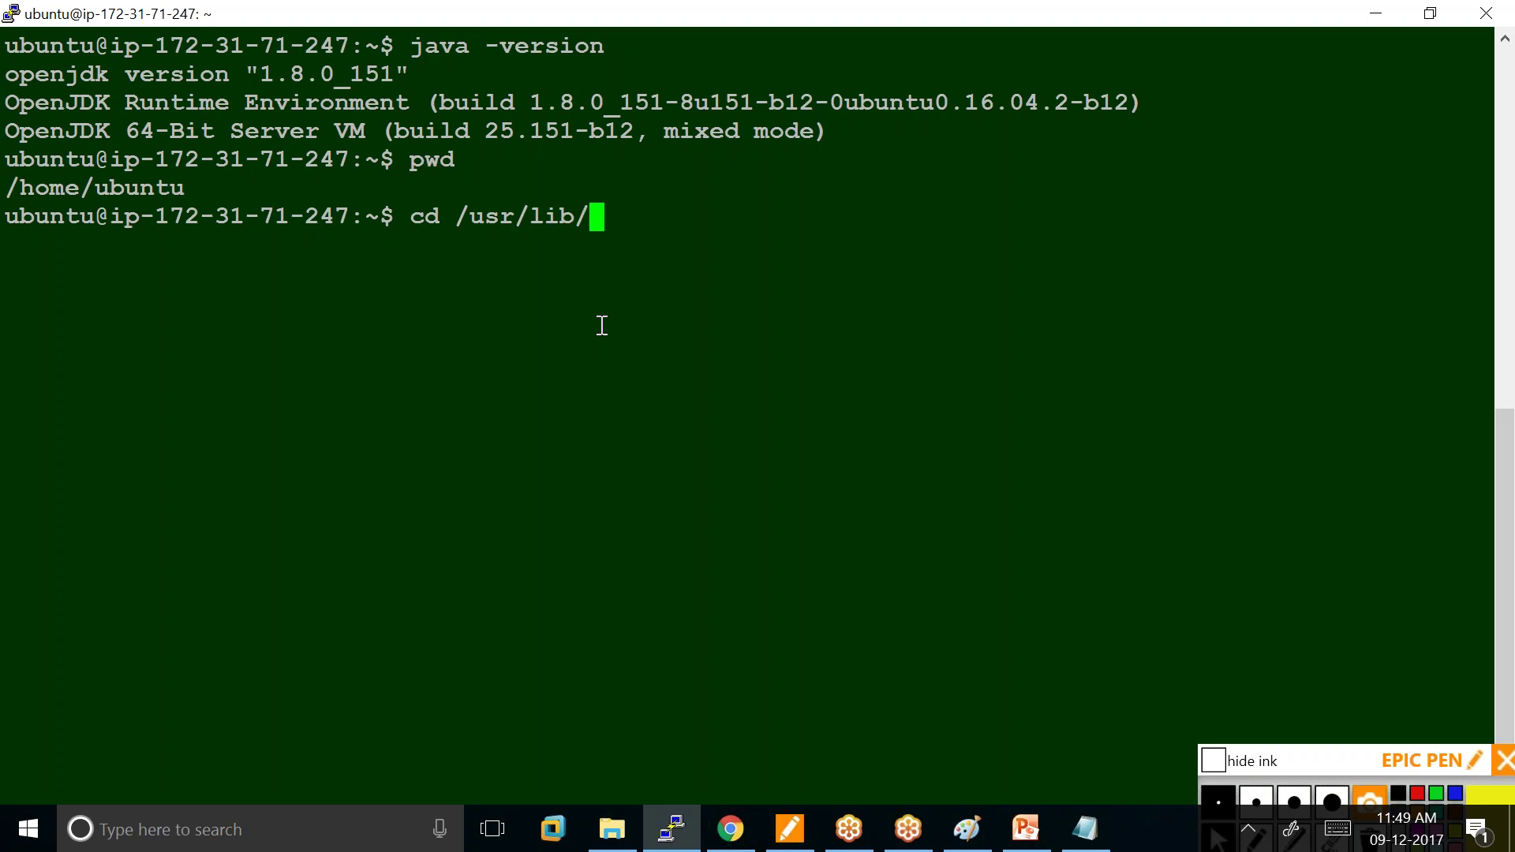
pyautogui.write('jvm')
pyautogui.press('Return')
pyautogui.write('ls')
pyautogui.press('Return')
pyautogui.write('cd j')
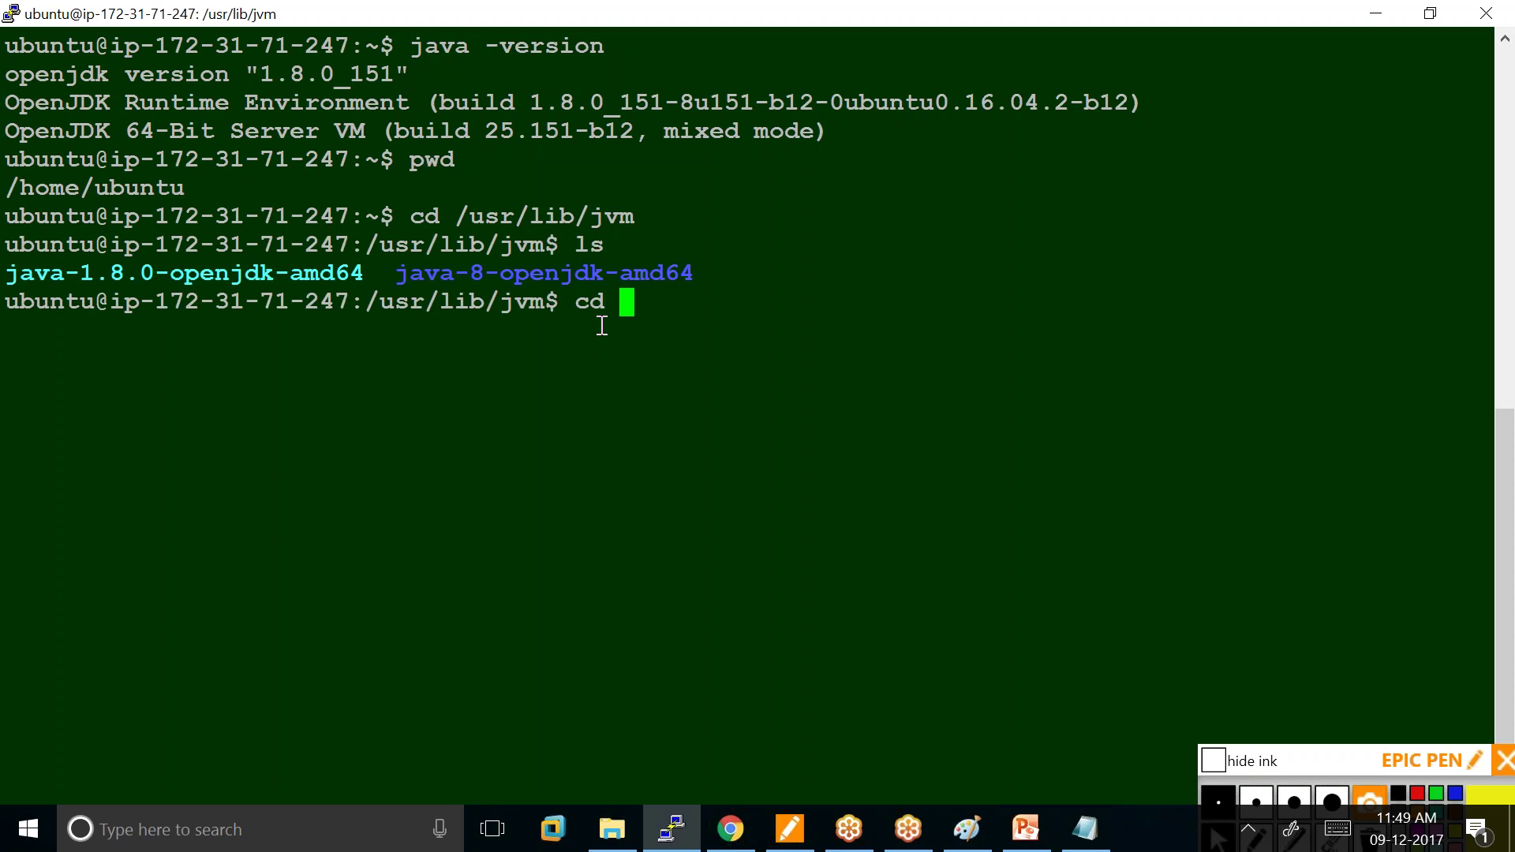
pyautogui.press('Tab')
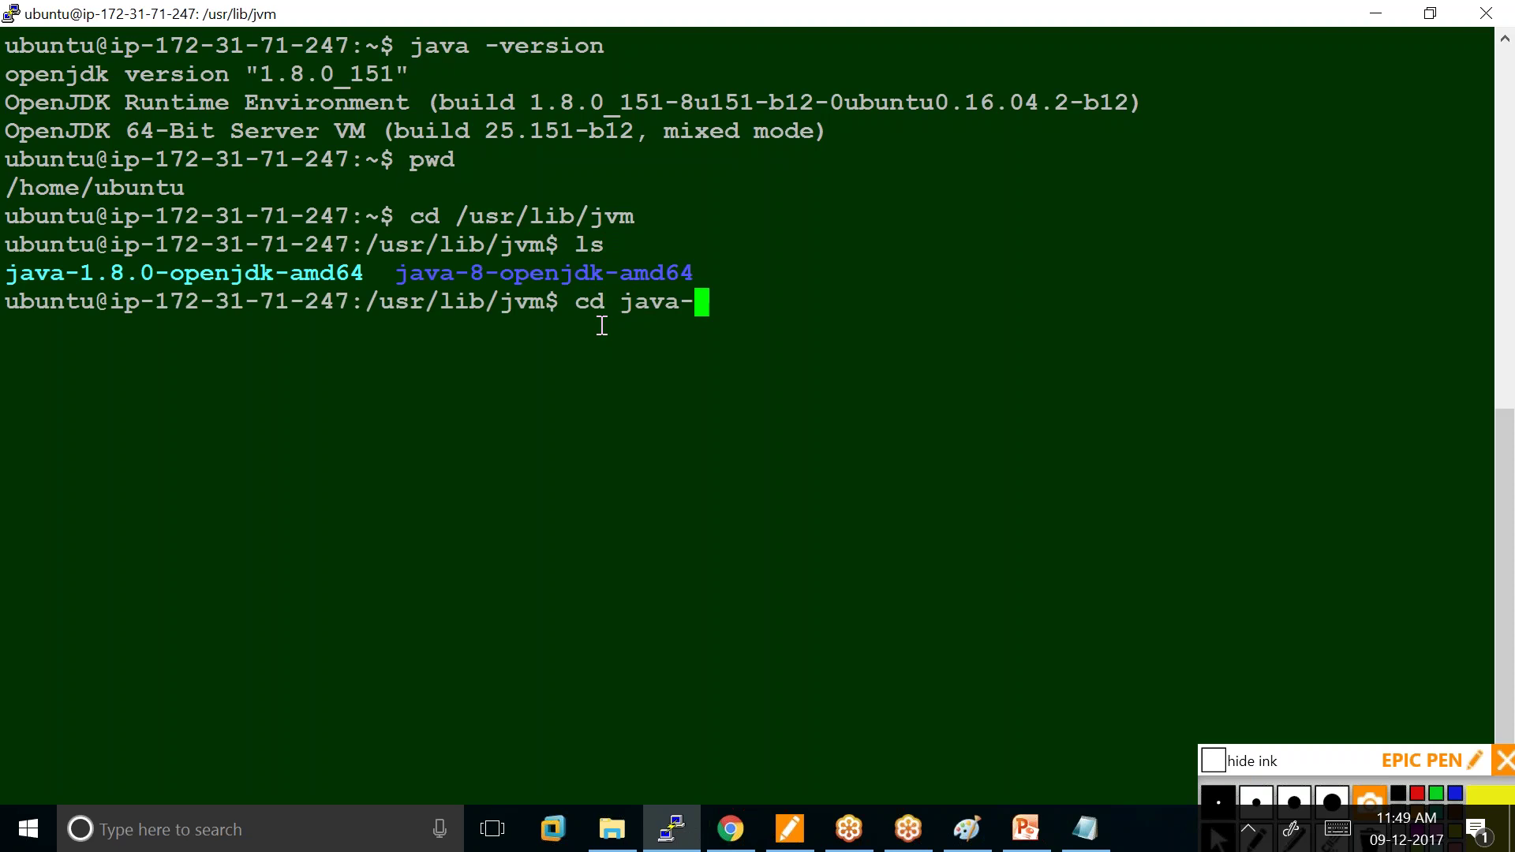
pyautogui.write('8')
pyautogui.press('Tab')
pyautogui.press('Return')
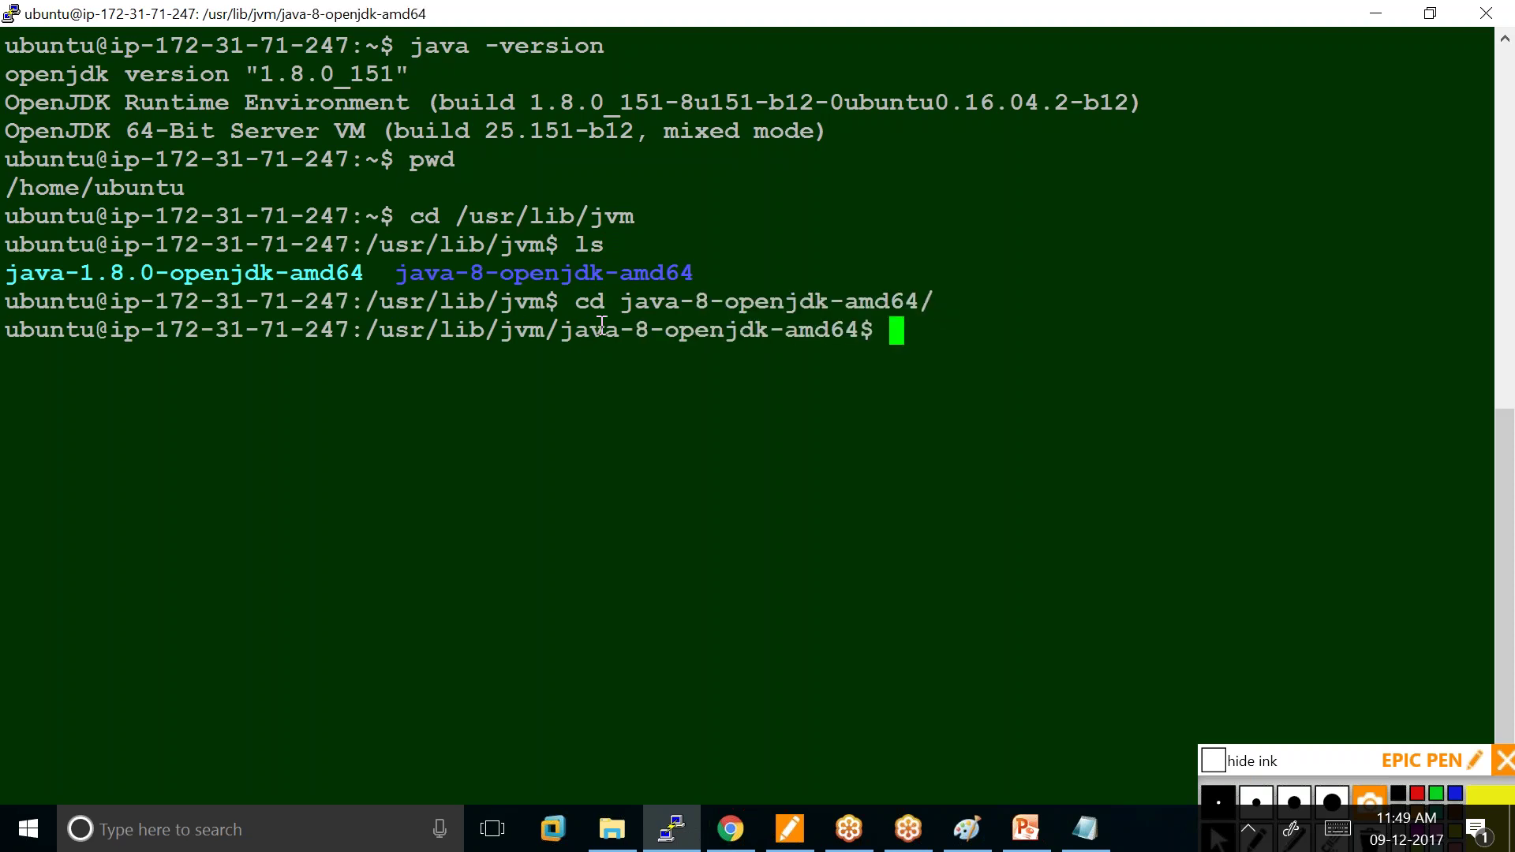
pyautogui.write('ls')
pyautogui.press('Return')
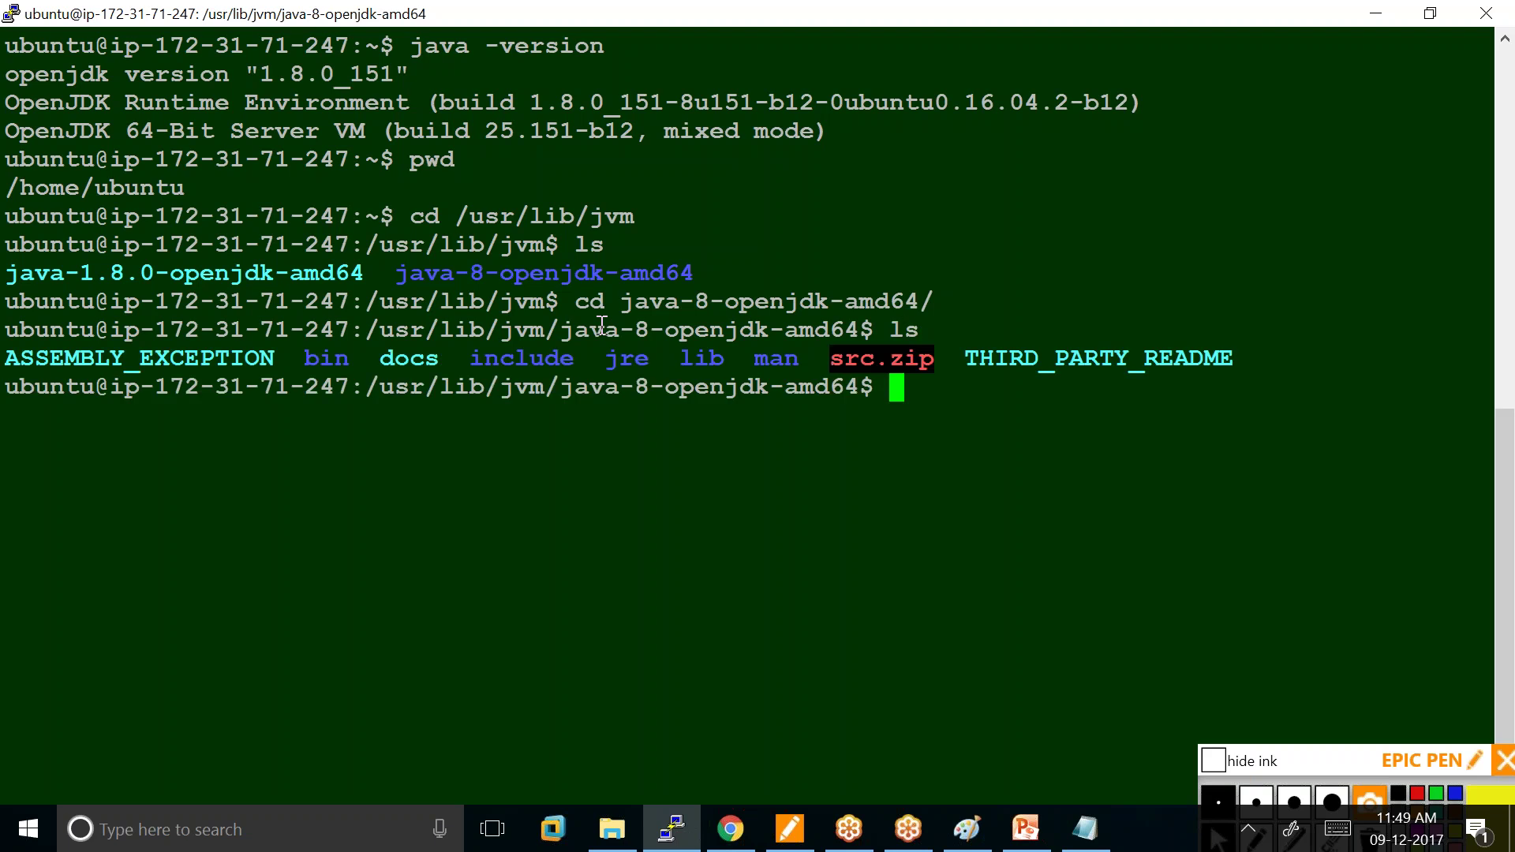
# Enter the bin directory, list its JDK tools, clear the screen and copy the prompt path.
pyautogui.write('cd b')
pyautogui.press('Tab')
pyautogui.press('Return')
pyautogui.write('ls')
pyautogui.press('Return')
pyautogui.write('clear')
pyautogui.press('Return')
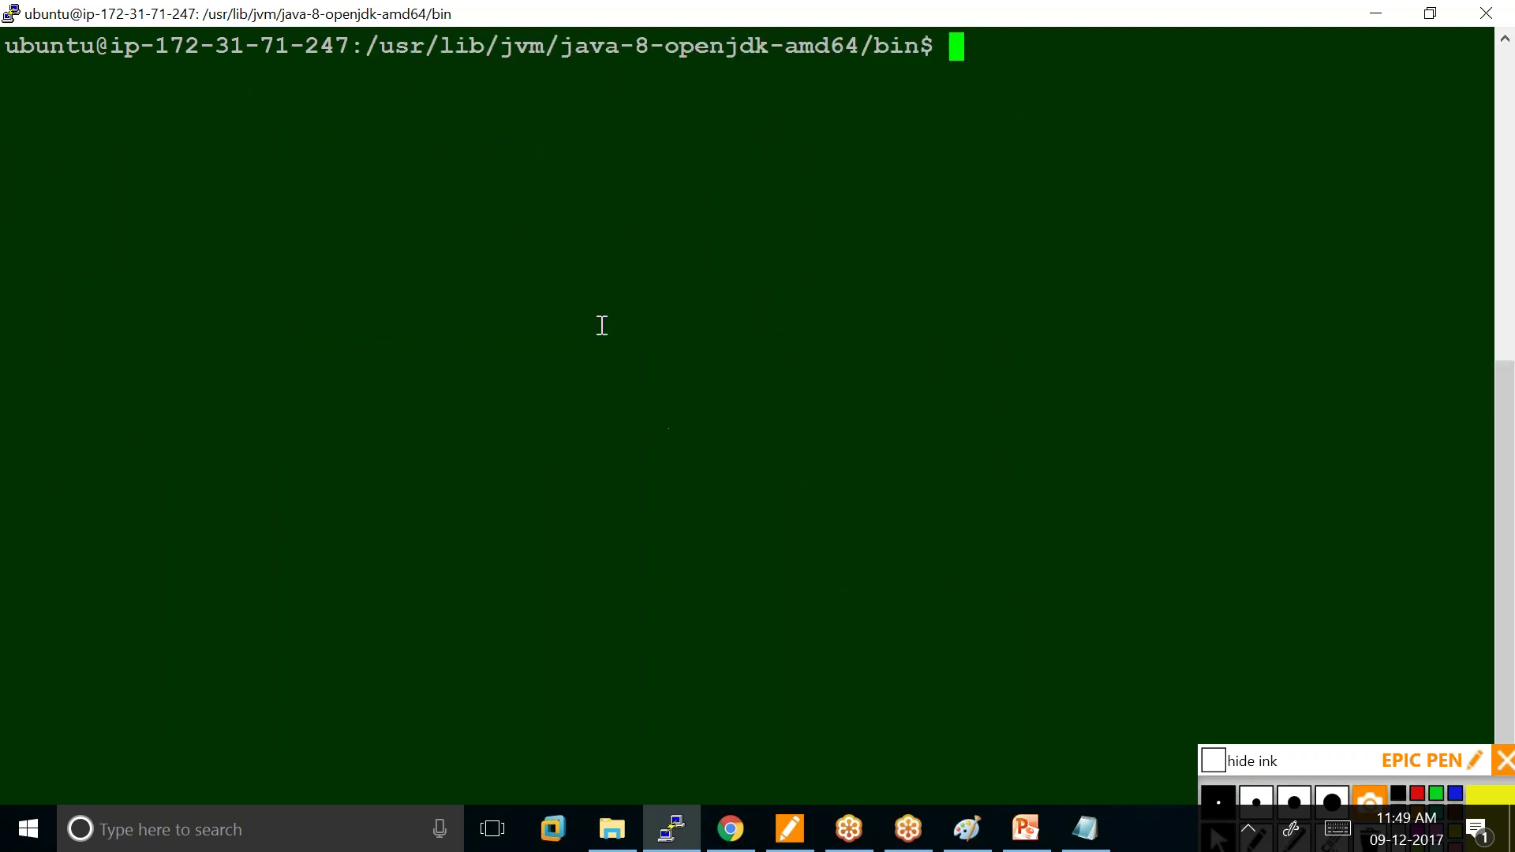
pyautogui.moveTo(368, 49); pyautogui.dragTo(910, 52)
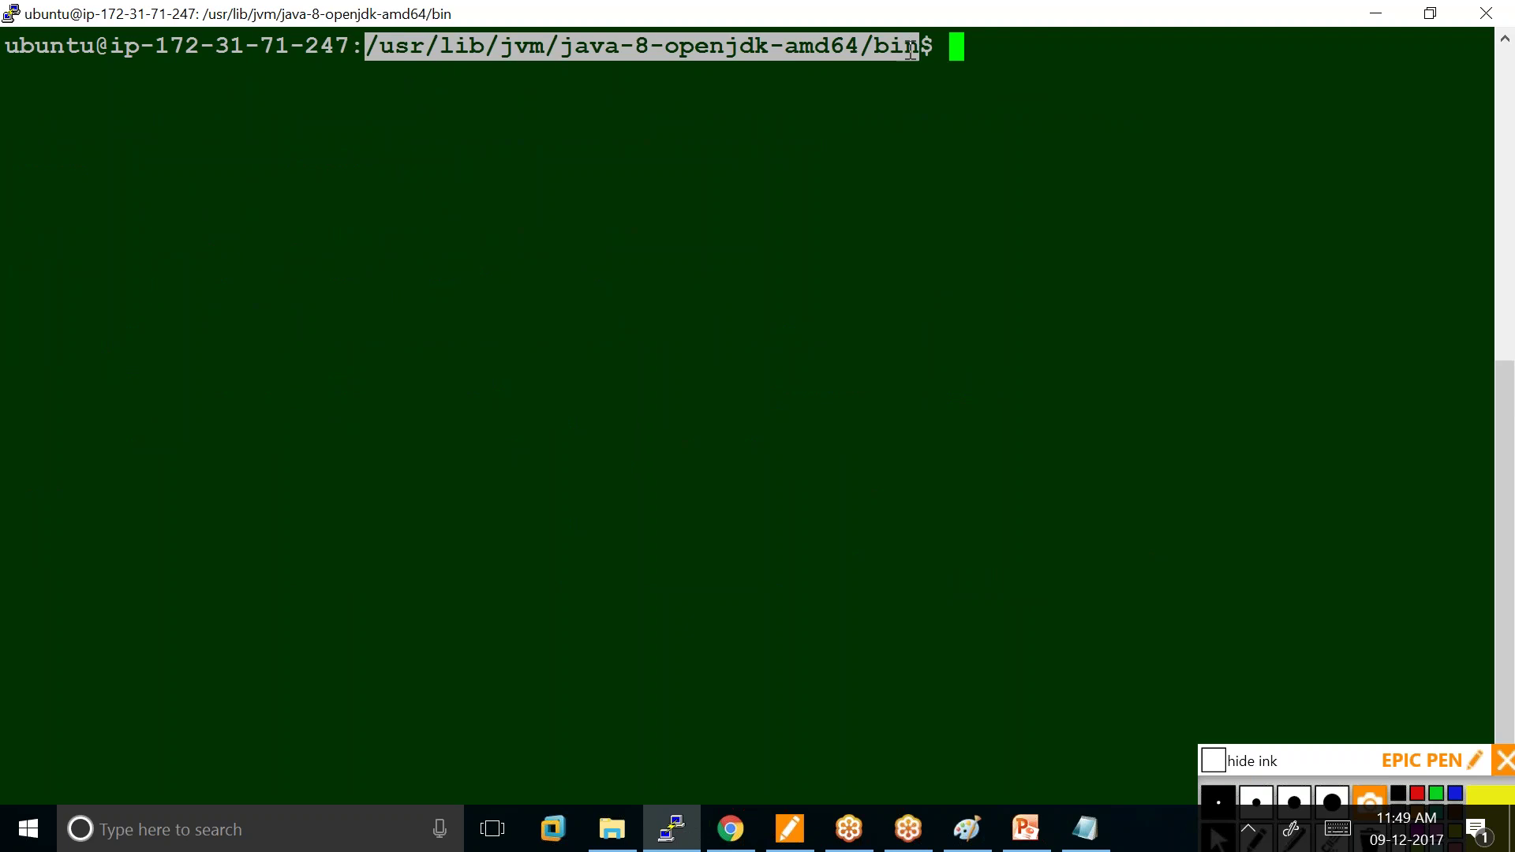
pyautogui.click(910, 52)
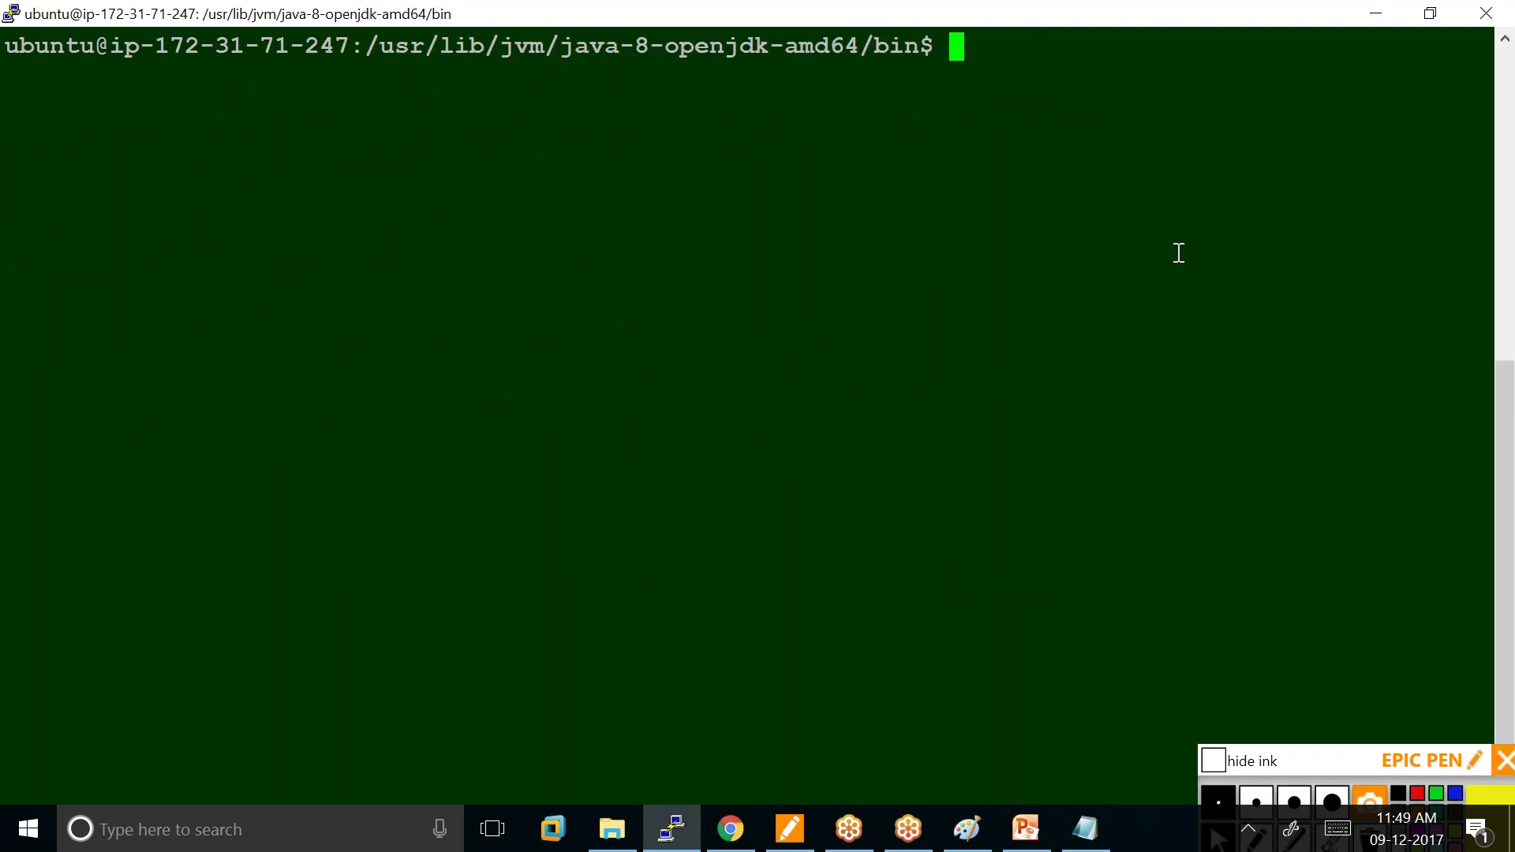
# Open Sample.java in vi with sudo, paste the clipboard, then quit with :q! discarding the wrong paste.
pyautogui.write('sudo vi Sample.java')
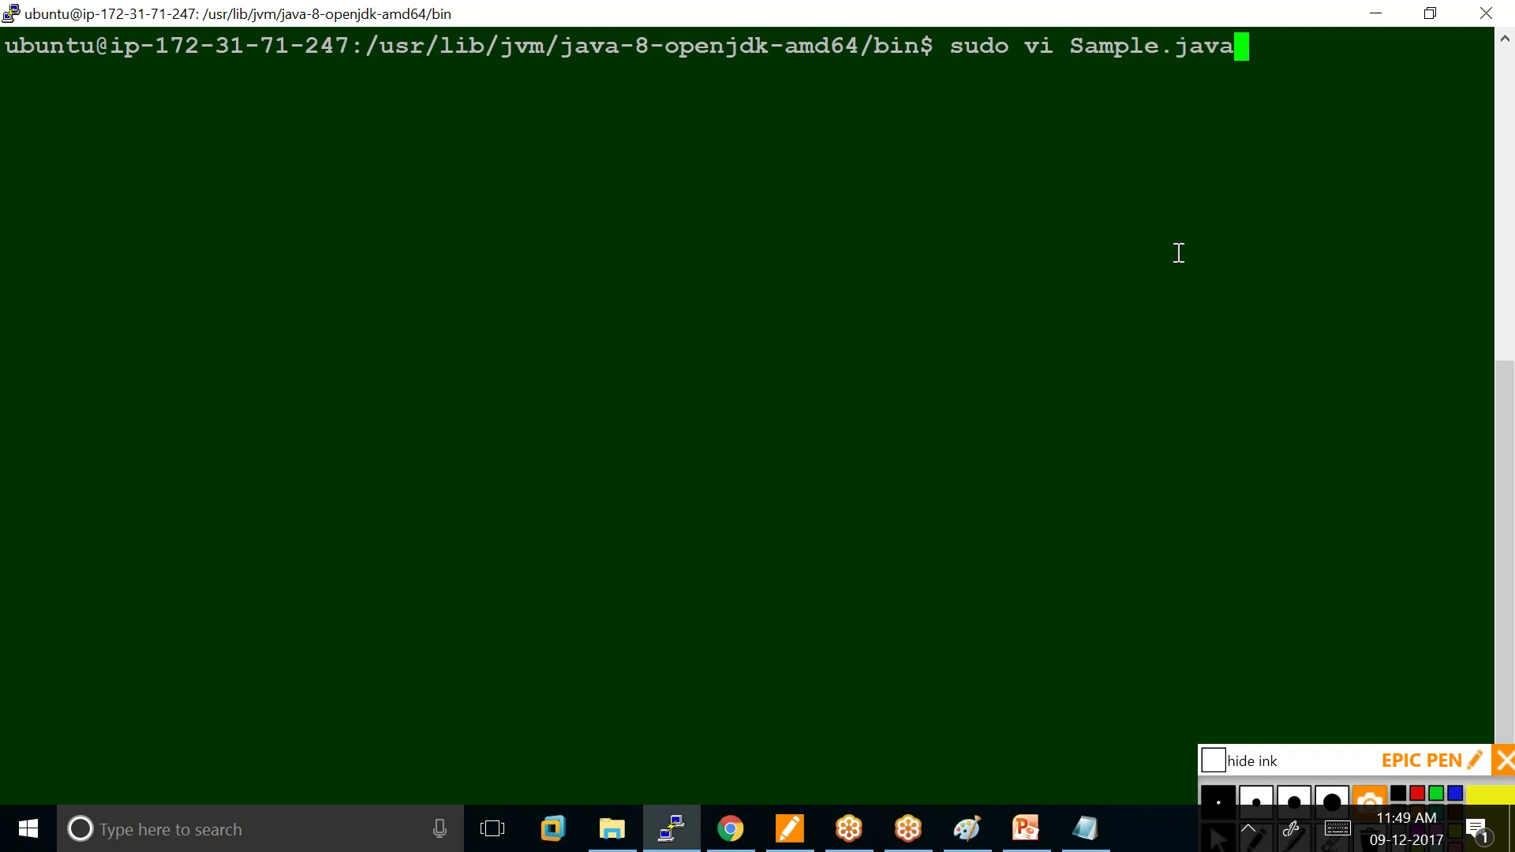
pyautogui.press('Return')
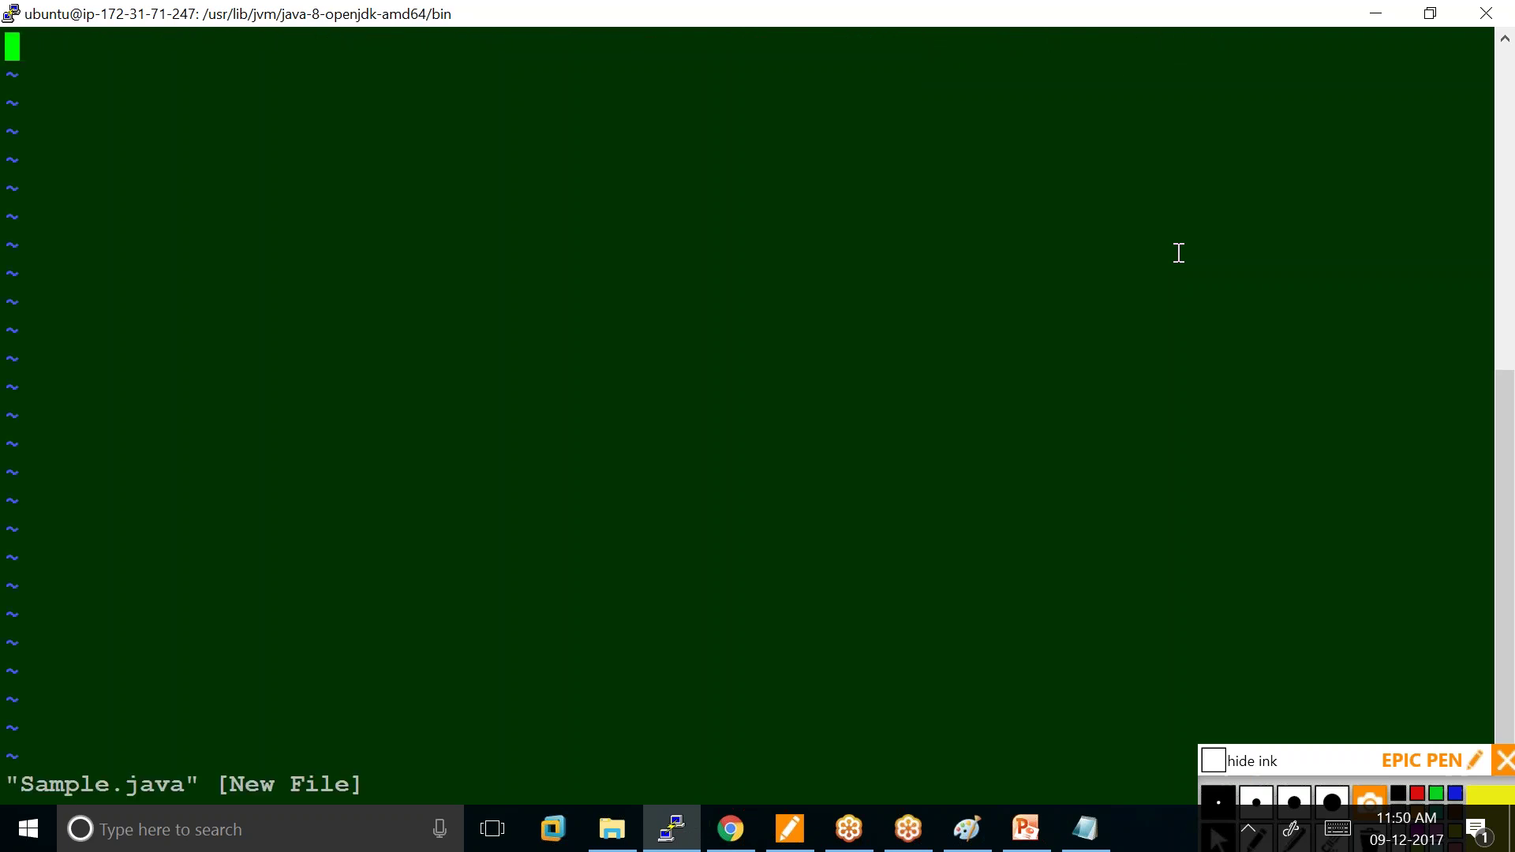
pyautogui.press('i')
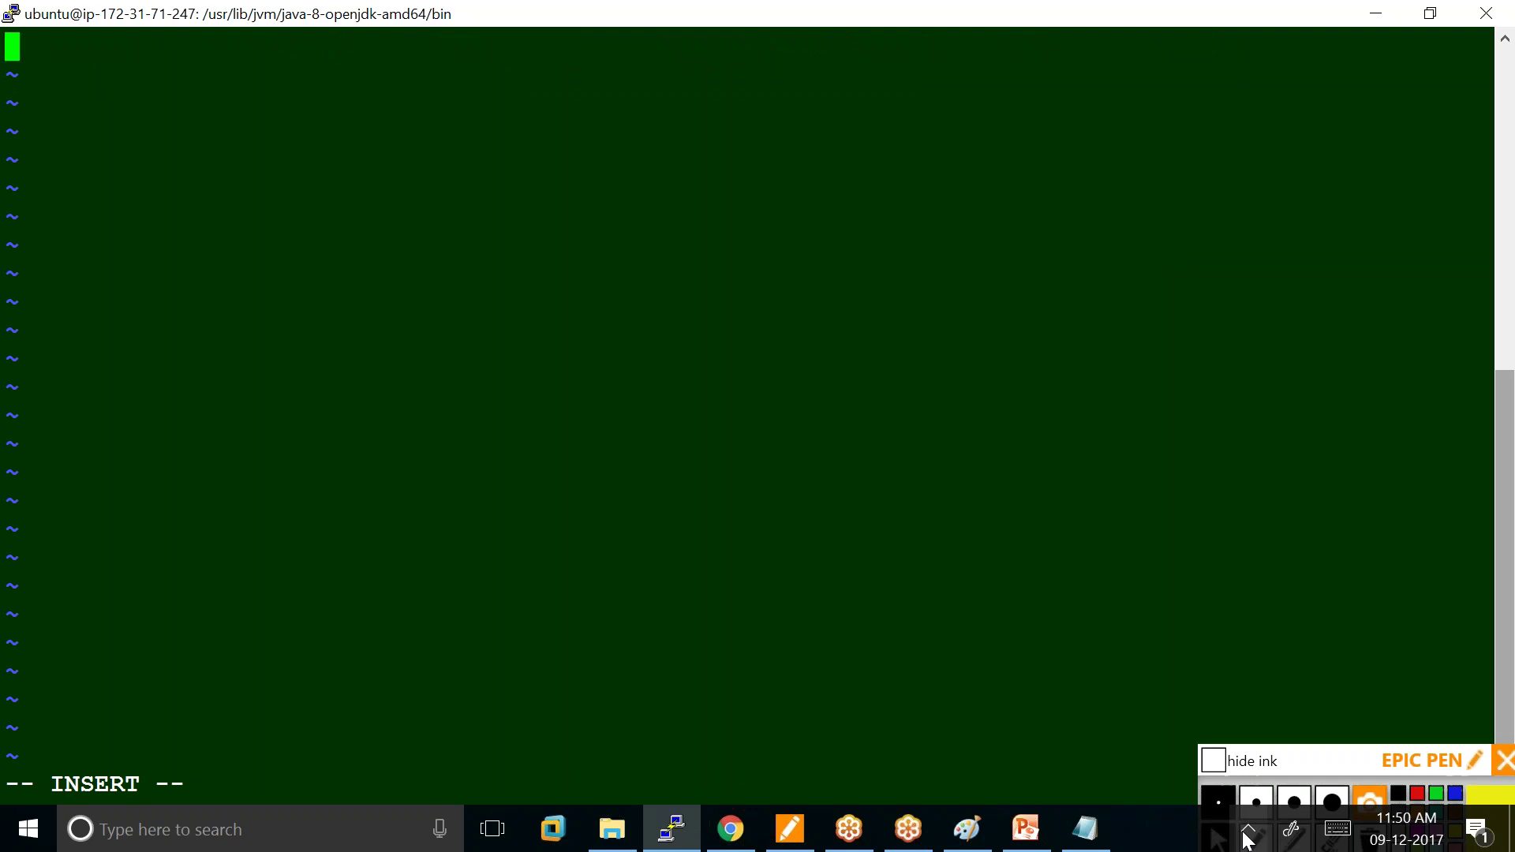
pyautogui.click(1086, 828)
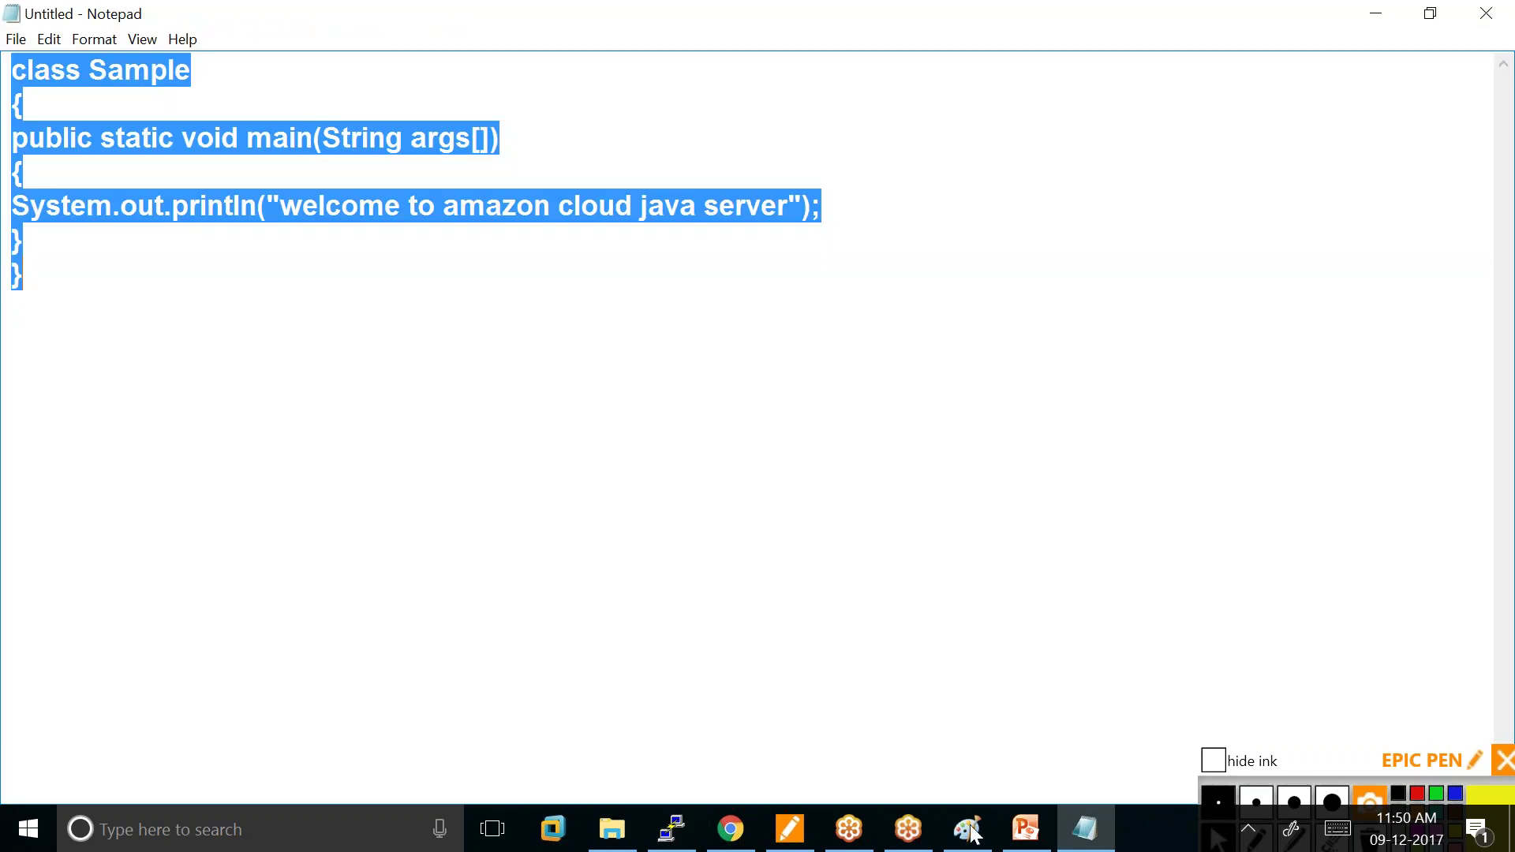
pyautogui.click(667, 835)
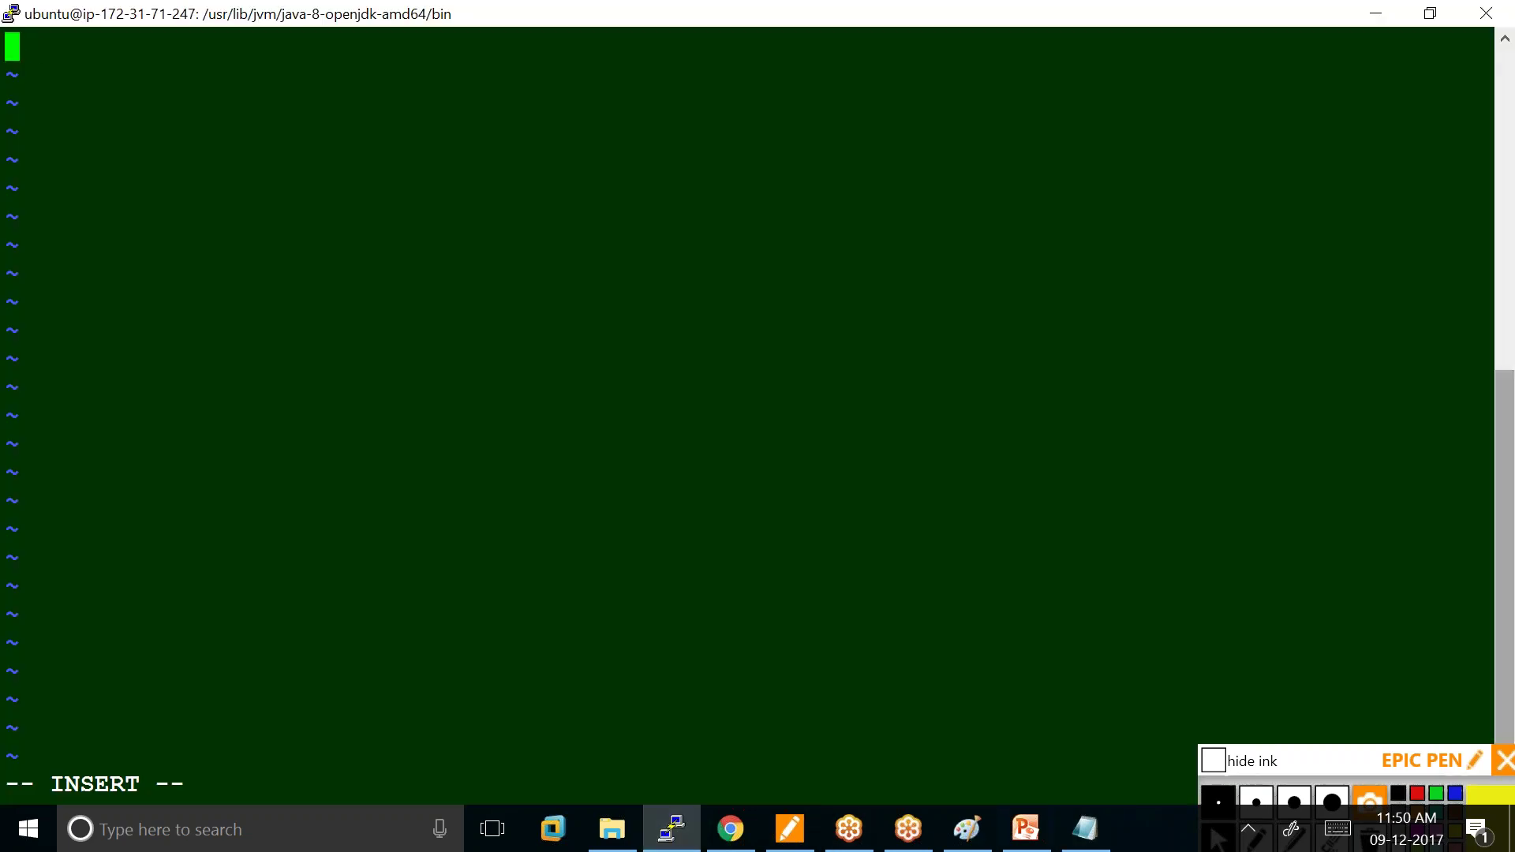
pyautogui.rightClick(14, 113)
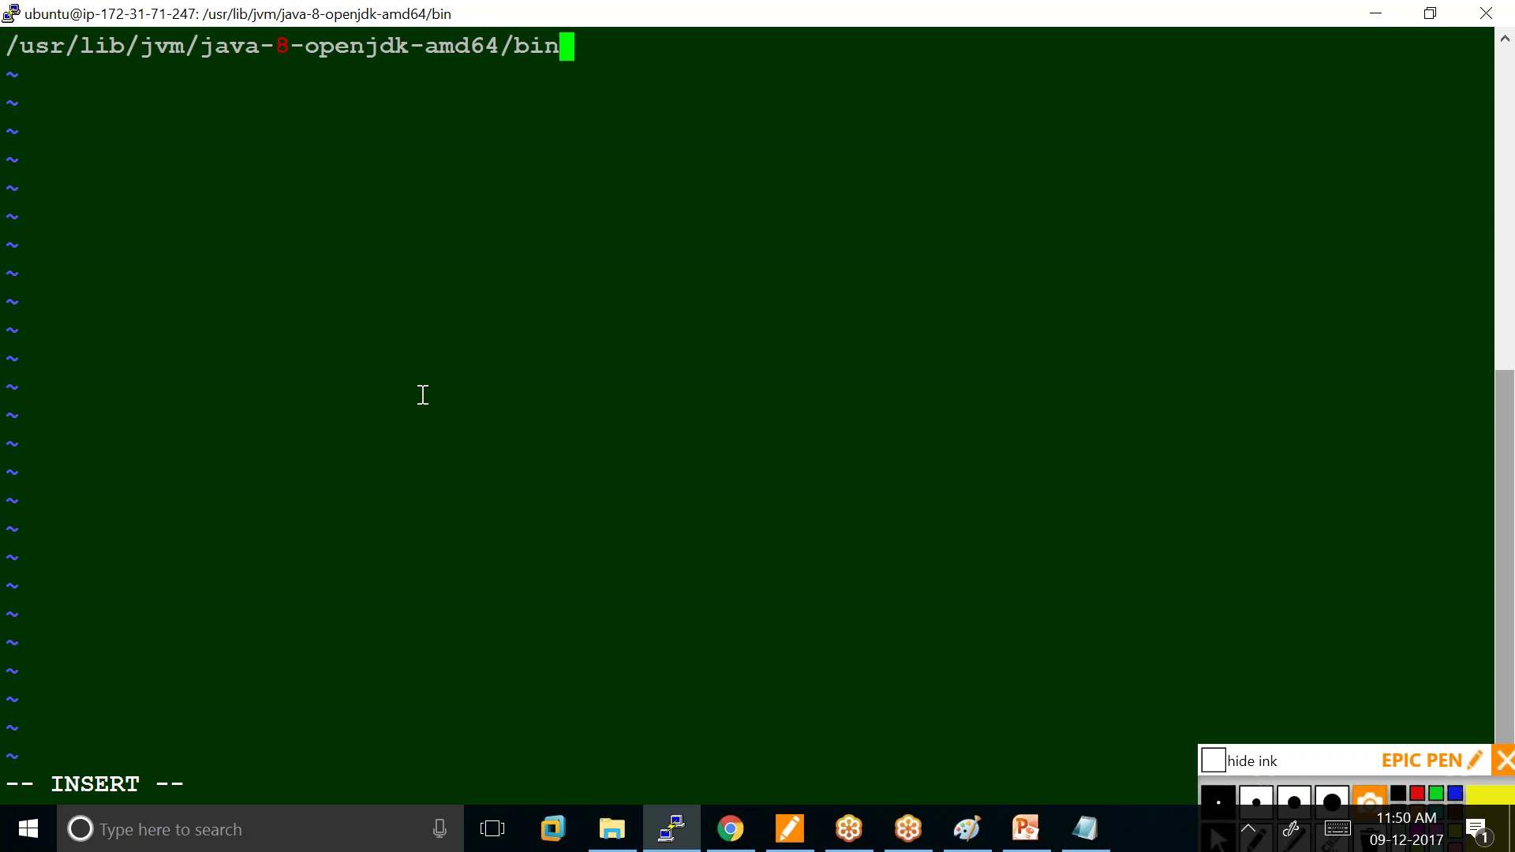
pyautogui.moveTo(567, 47); pyautogui.dragTo(98, 32)
pyautogui.moveTo(99, 192); pyautogui.dragTo(467, 643)
pyautogui.click(458, 651)
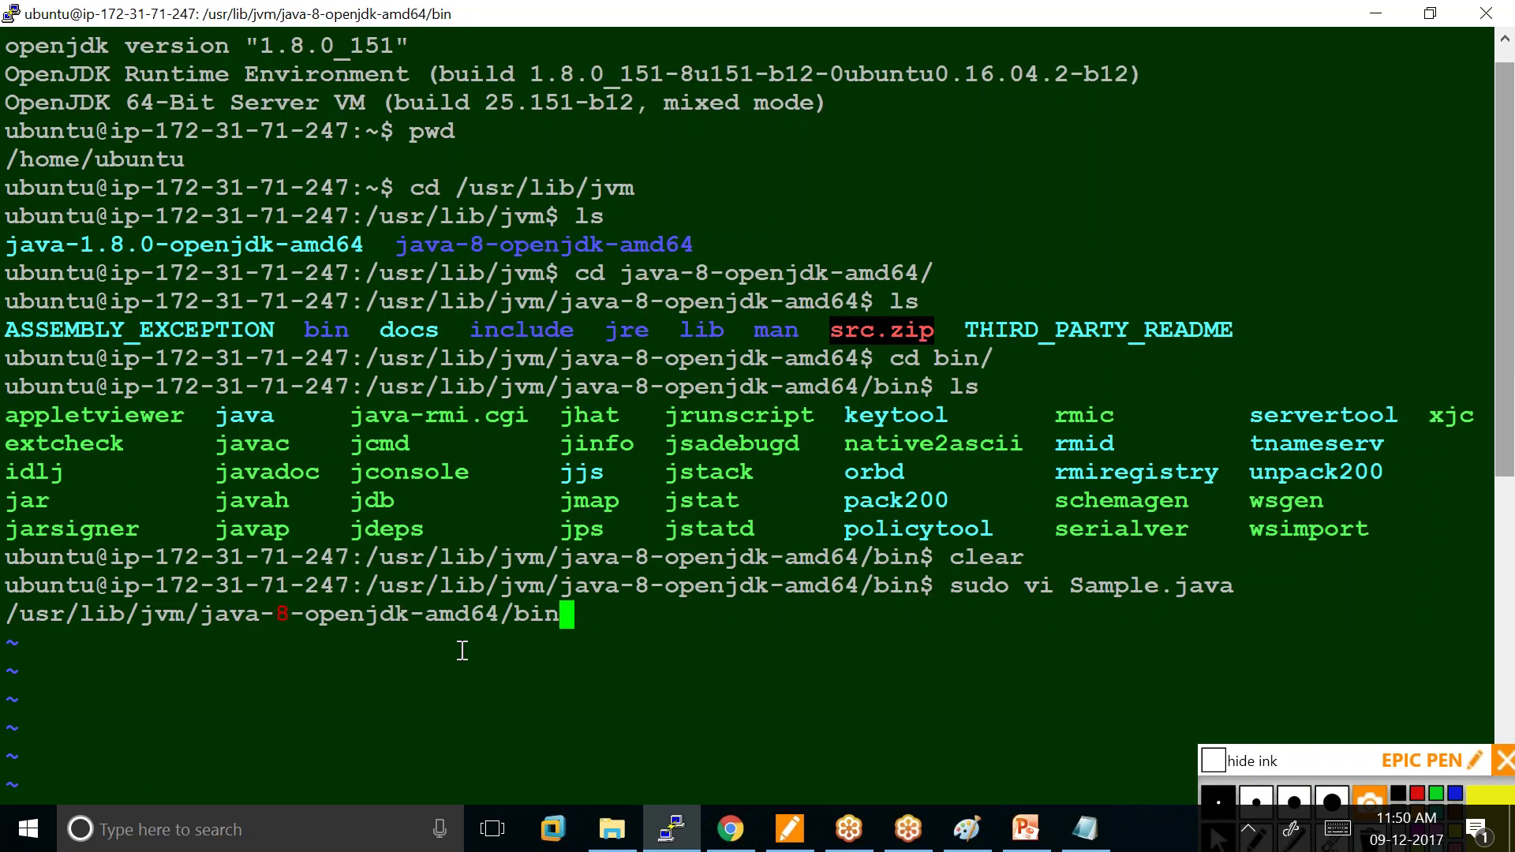
pyautogui.press('Escape')
pyautogui.write(':q!')
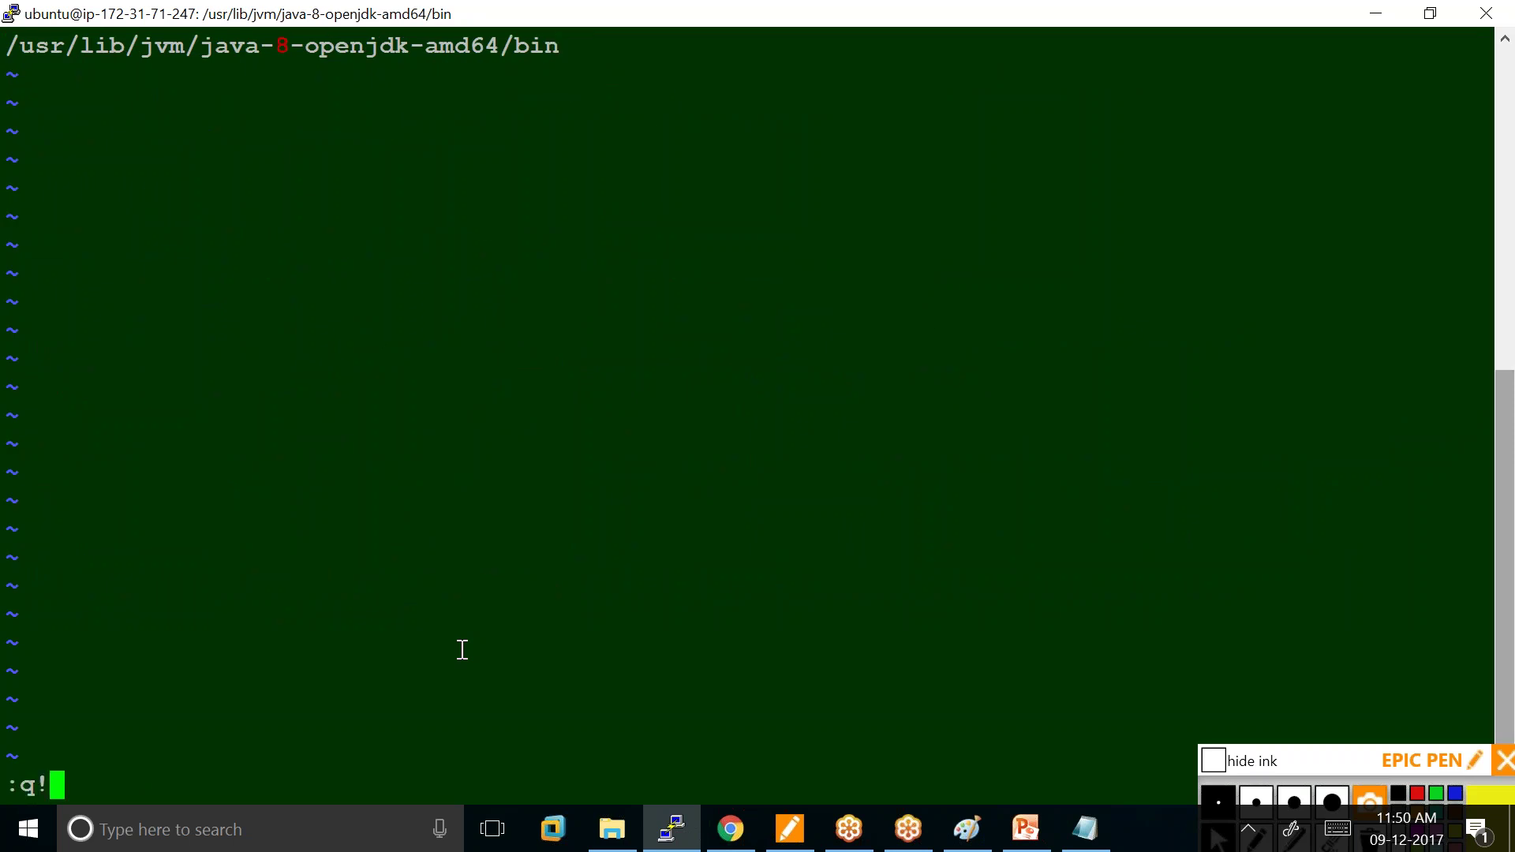
pyautogui.press('Return')
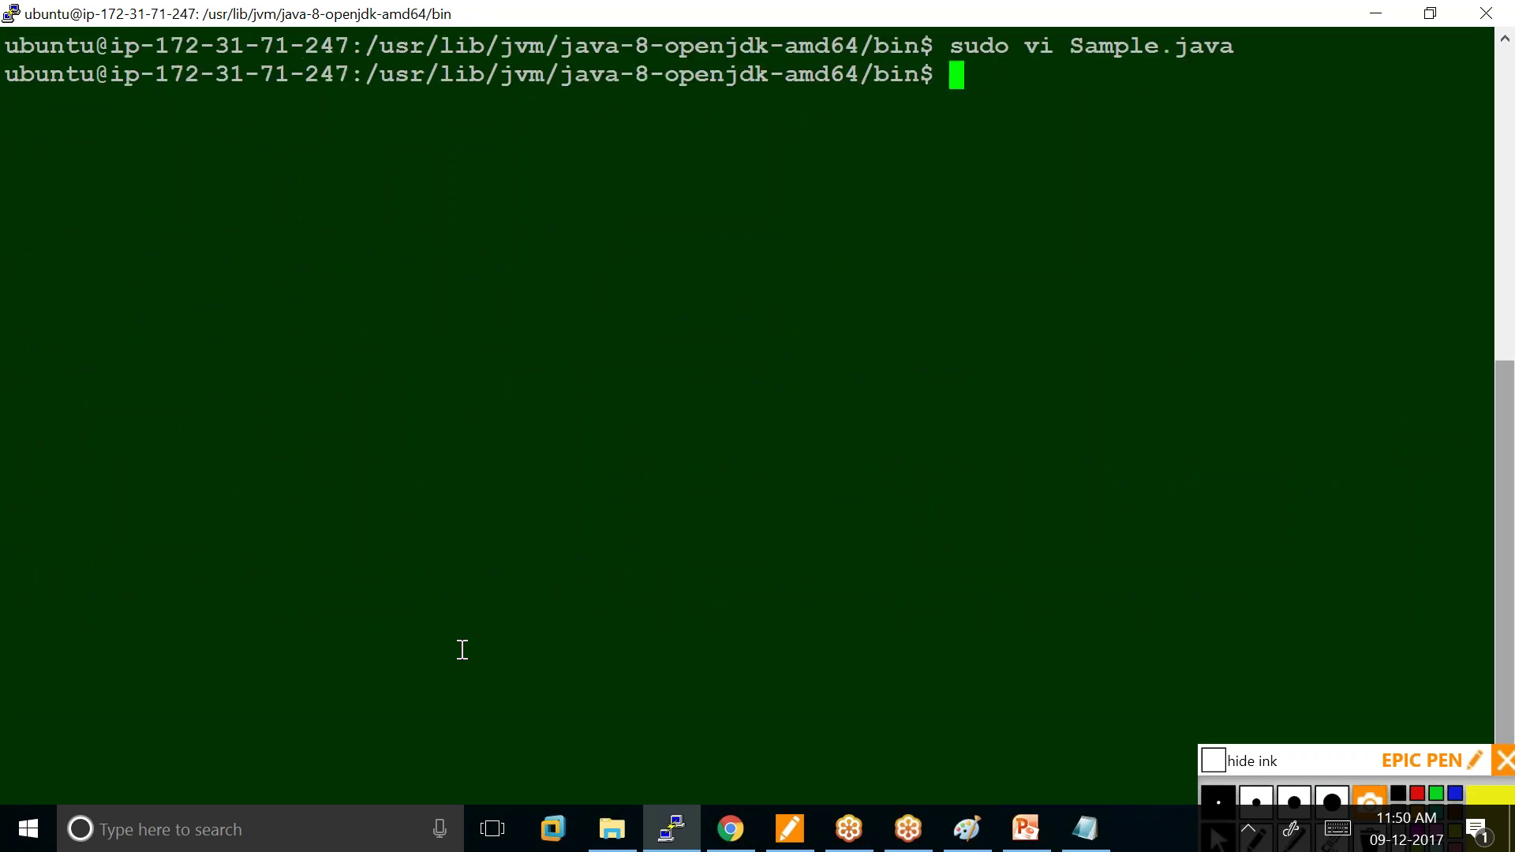
# Reopen Sample.java, paste the Java program recopied from Notepad, and save with :wq.
pyautogui.press('Up')
pyautogui.press('Return')
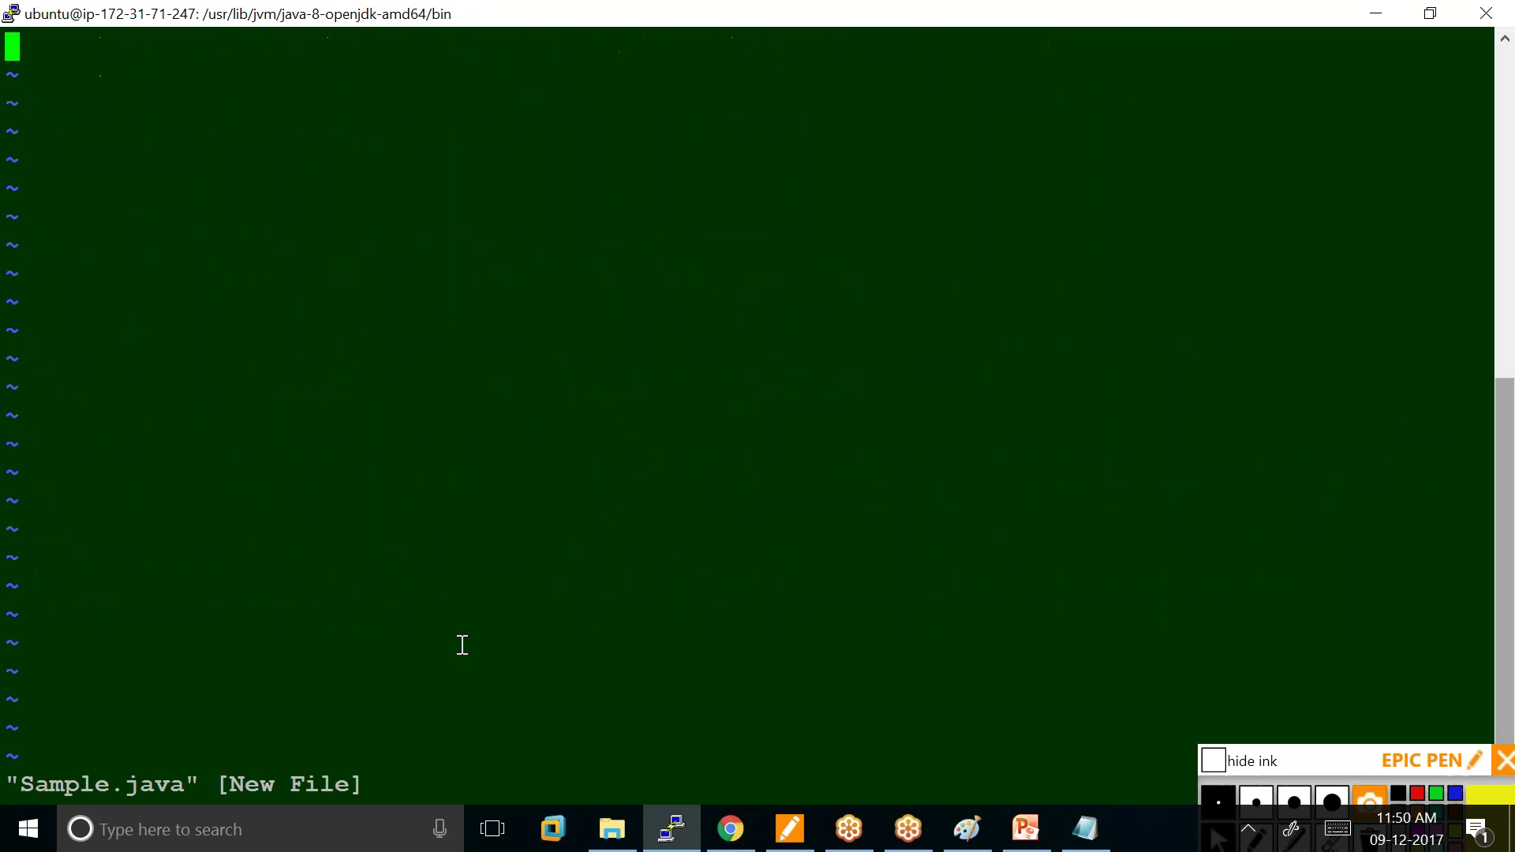
pyautogui.moveTo(789, 829)
pyautogui.press('i')
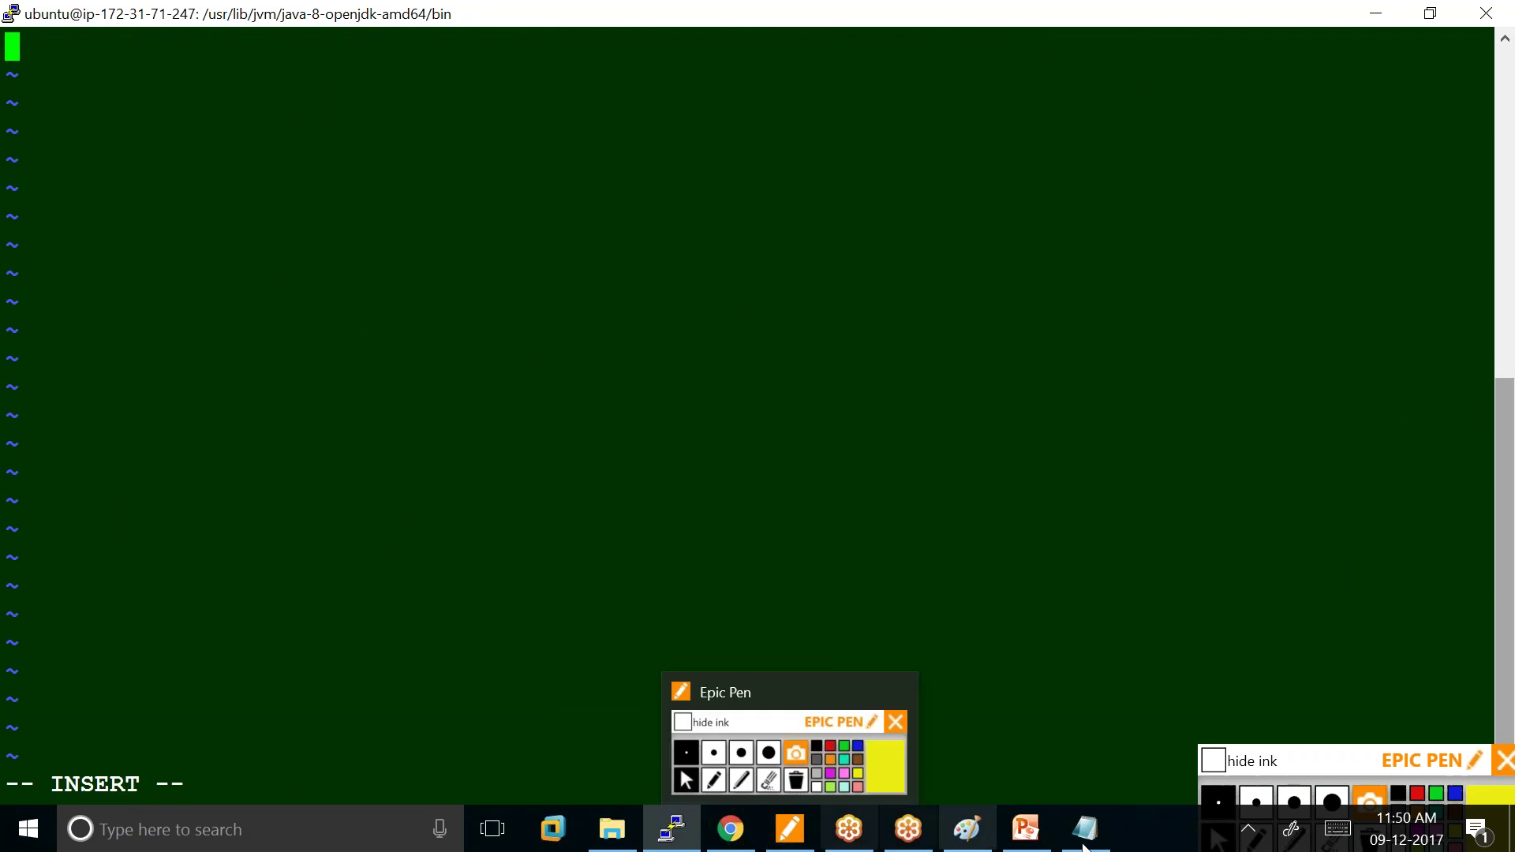
pyautogui.click(1085, 829)
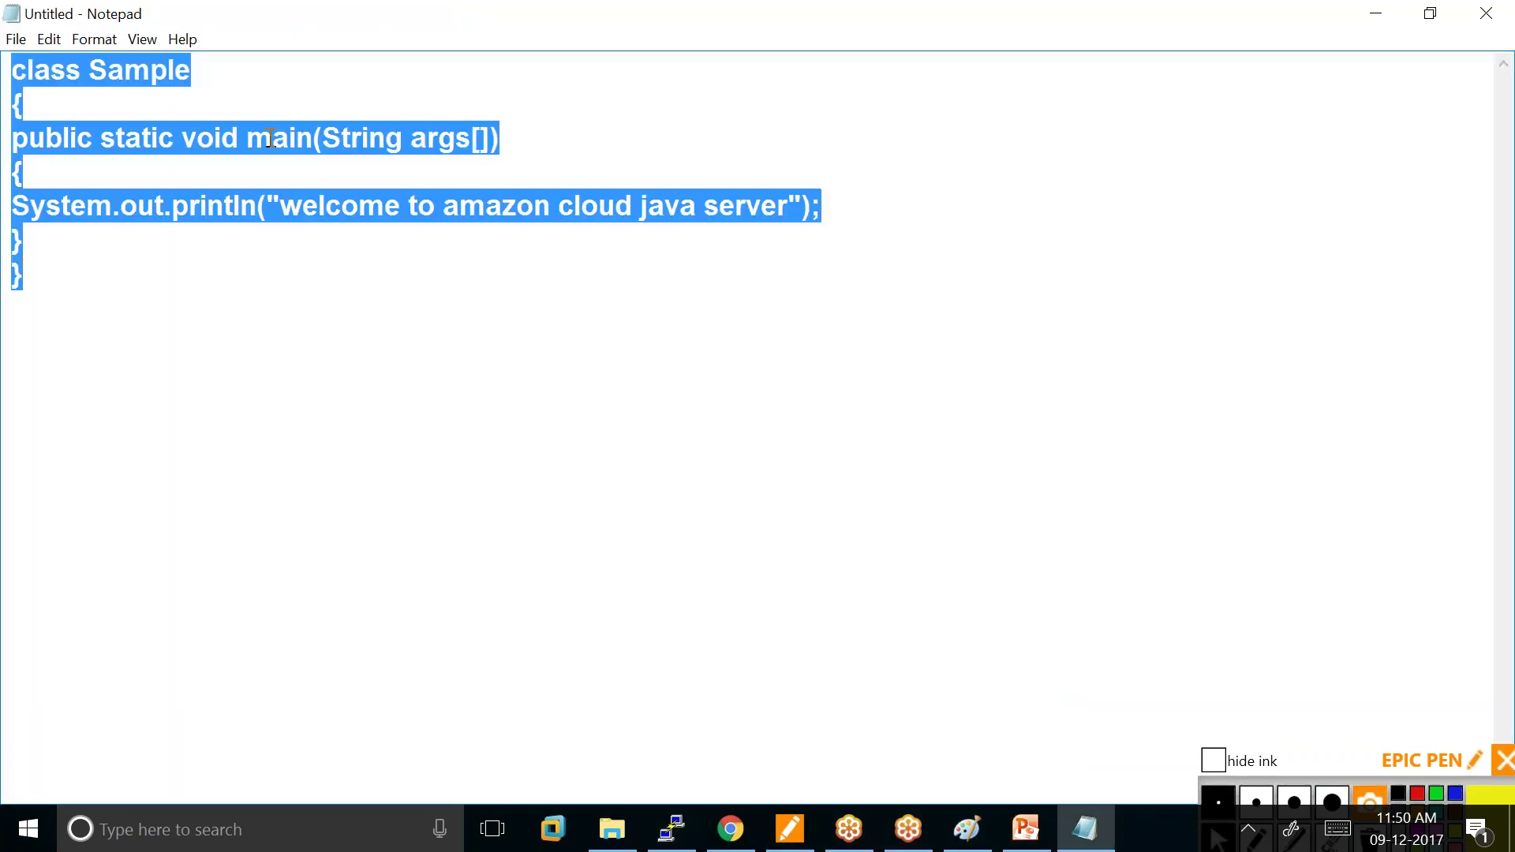
pyautogui.rightClick(10, 135)
pyautogui.click(169, 202)
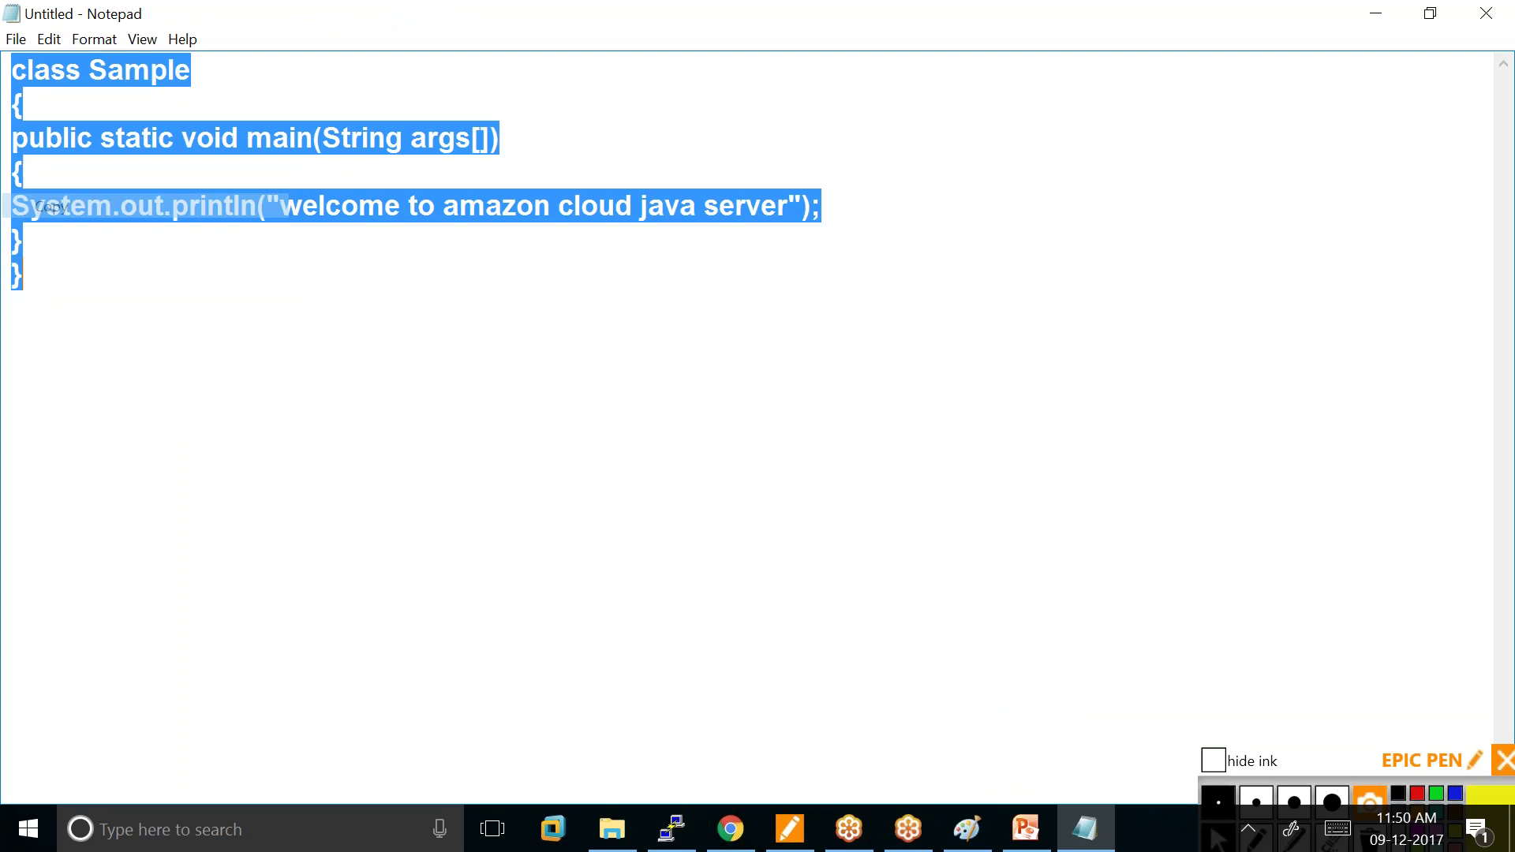
pyautogui.click(672, 828)
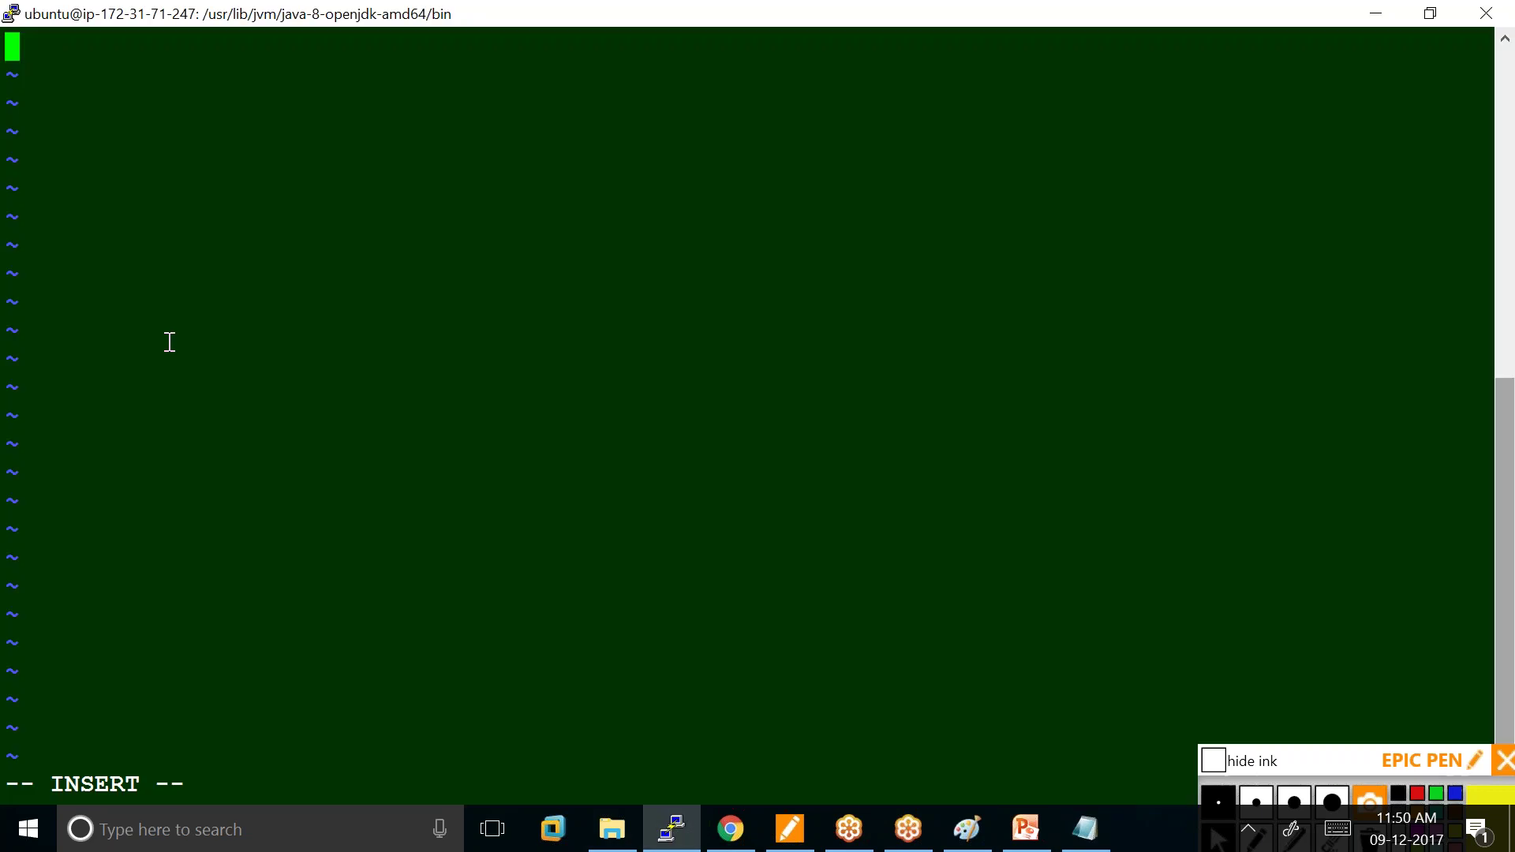
pyautogui.rightClick(12, 47)
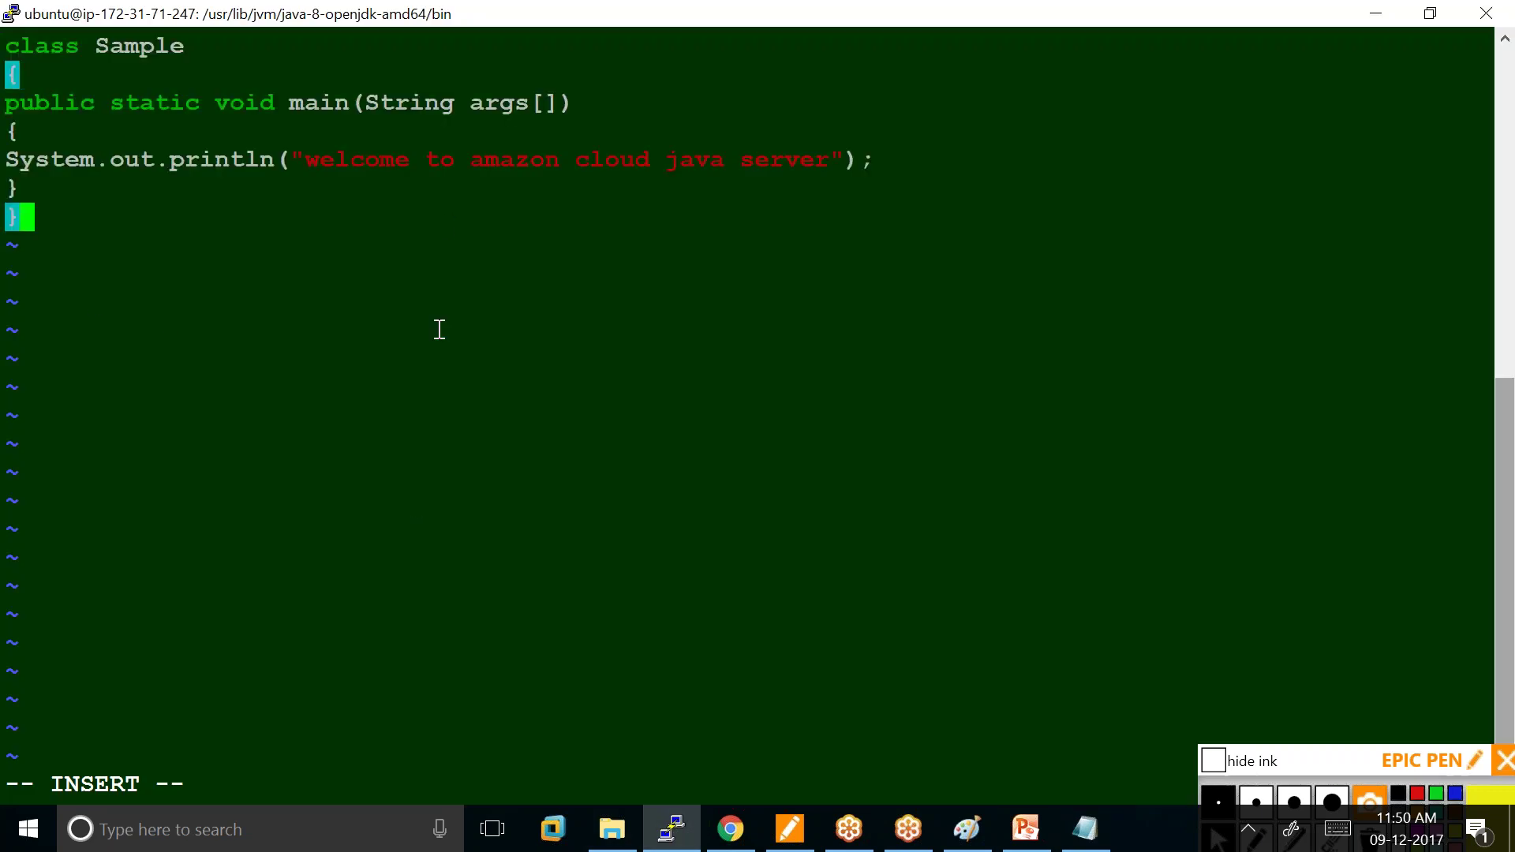
pyautogui.press('Escape')
pyautogui.write(':wq')
pyautogui.press('Return')
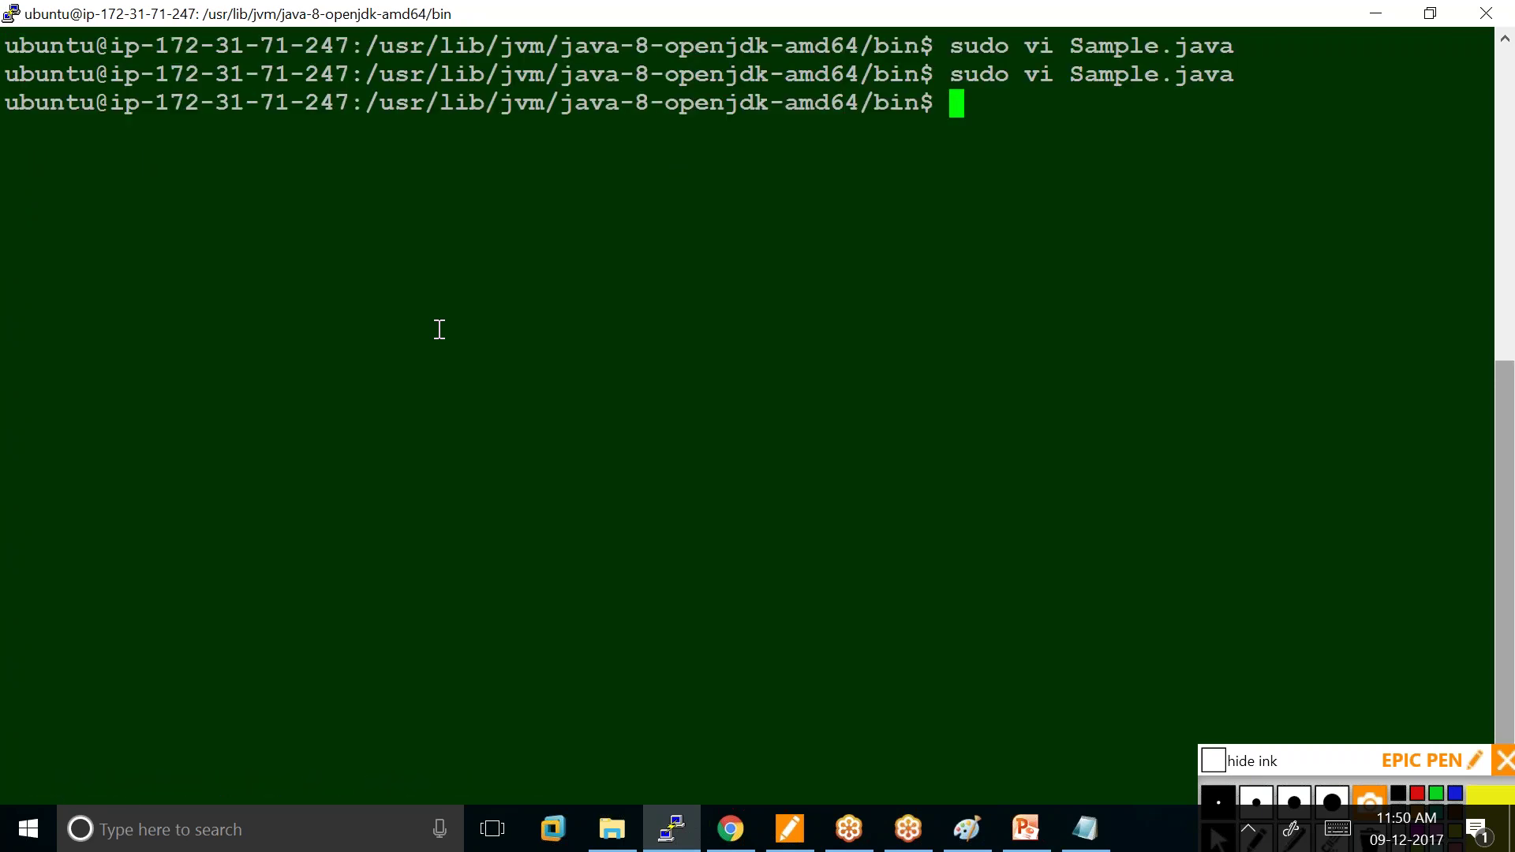
# List the bin folder to confirm Sample.java and copy its file name.
pyautogui.write('ls')
pyautogui.press('Return')
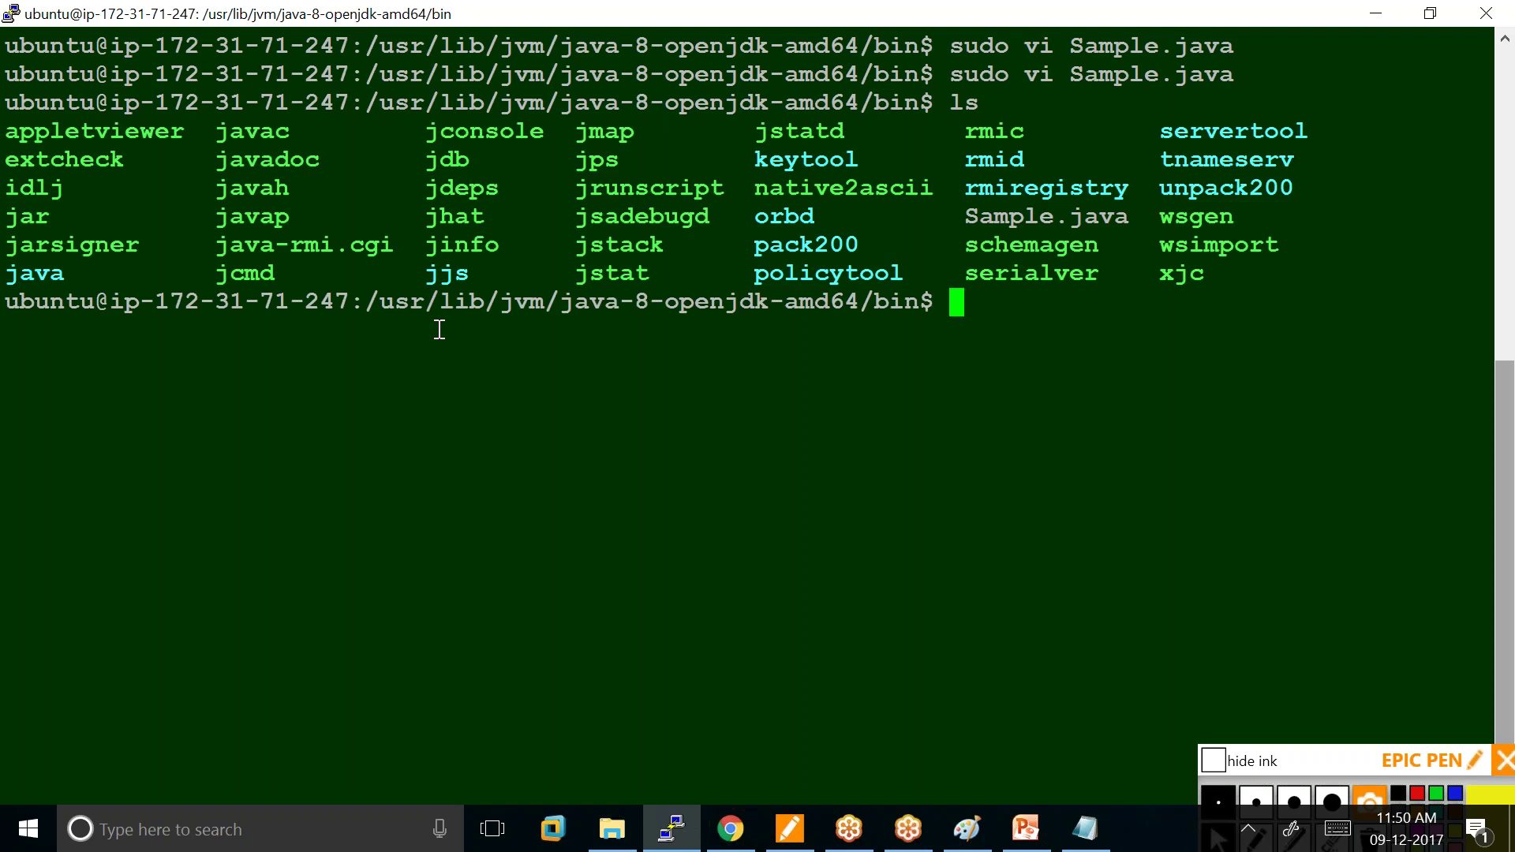
pyautogui.moveTo(963, 217); pyautogui.dragTo(1128, 217)
pyautogui.click(956, 301)
# Start a sudo javac command, then abort the garbled line with Ctrl+C.
pyautogui.write('sud')
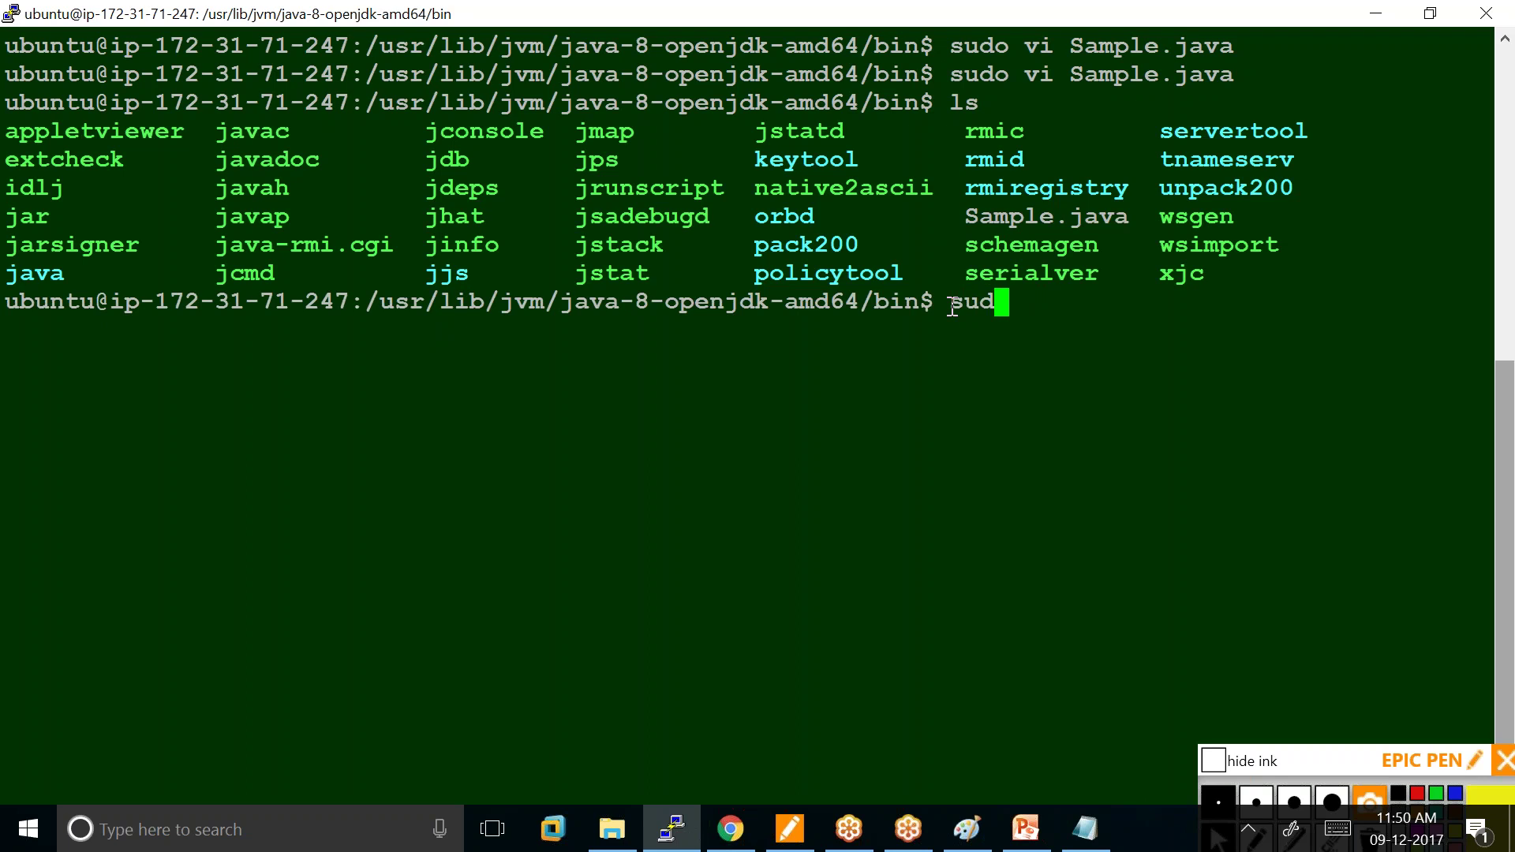
pyautogui.write('o javac')
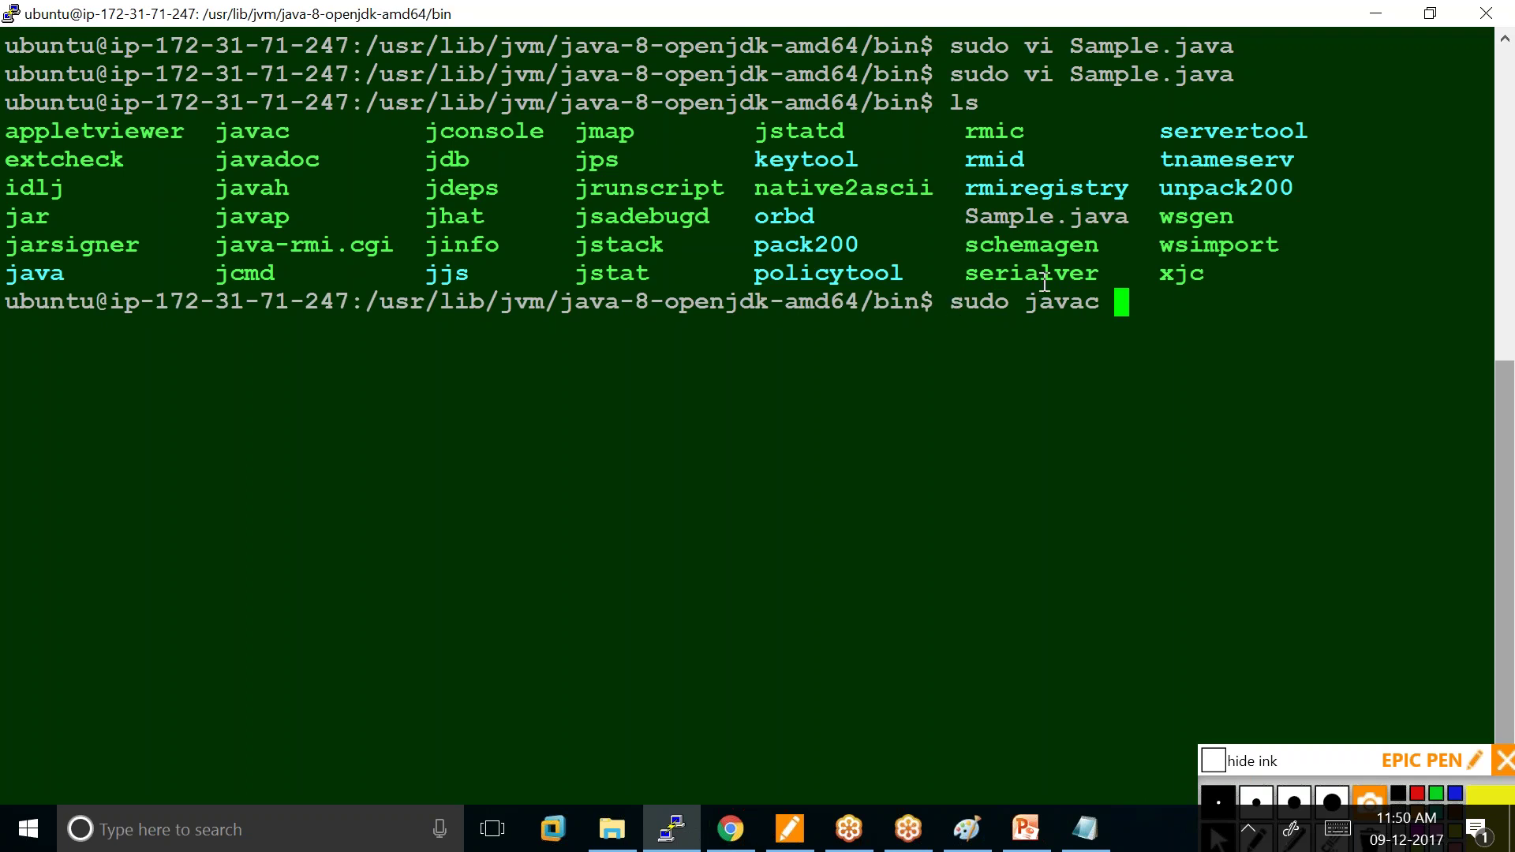
pyautogui.moveTo(1128, 297); pyautogui.dragTo(1313, 361)
pyautogui.click(1312, 361)
pyautogui.doubleClick(1116, 300)
pyautogui.click(1115, 300)
pyautogui.hotkey('ctrl', 'c')
pyautogui.press('Return')
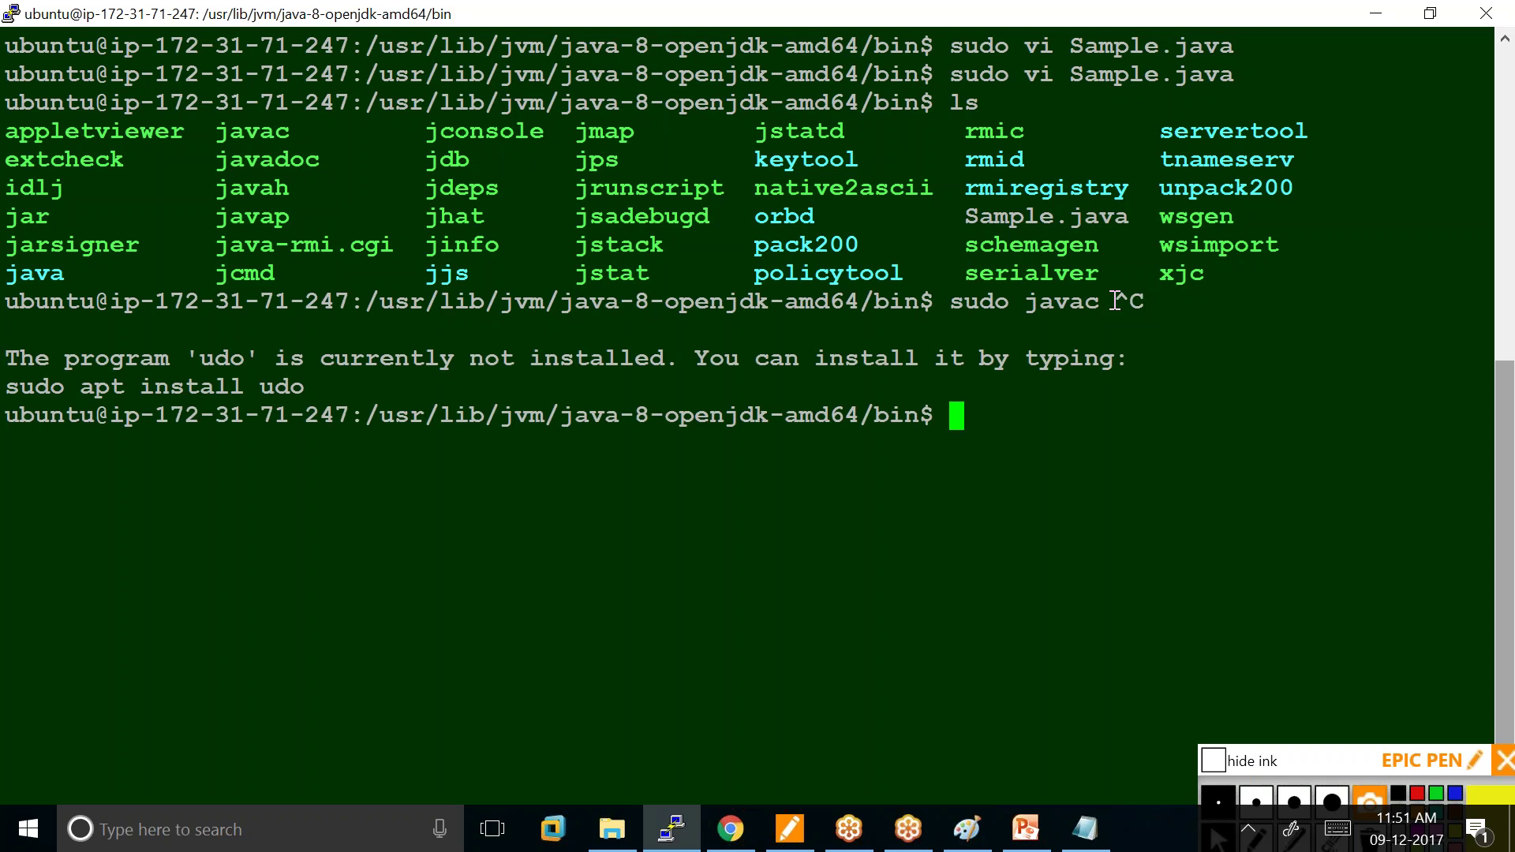
# Clear the screen and compile with sudo javac Sample.java.
pyautogui.write('clear')
pyautogui.press('Return')
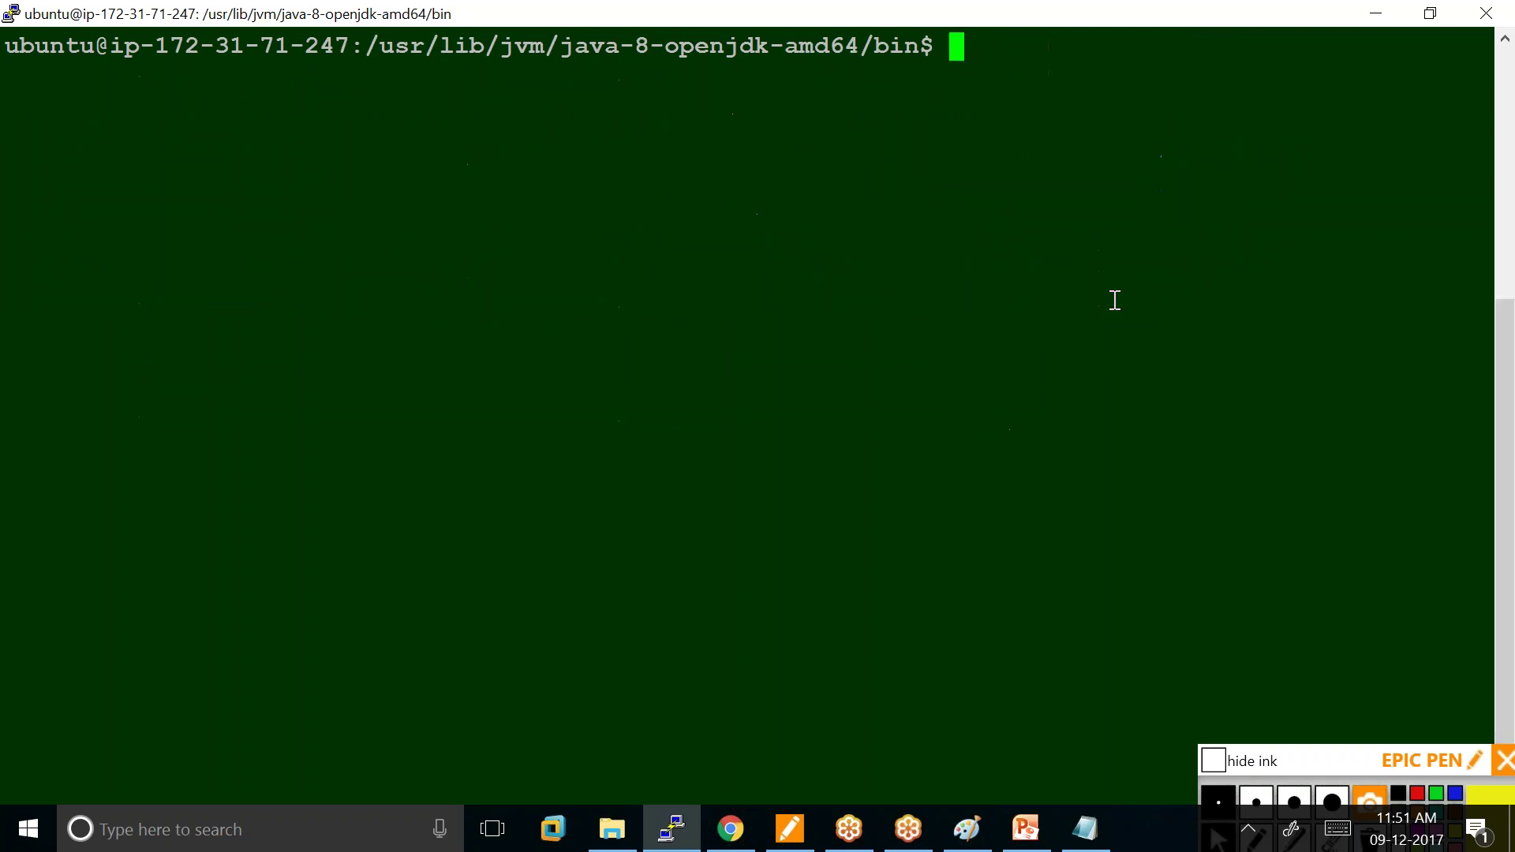
pyautogui.press('Up')
pyautogui.press('Up')
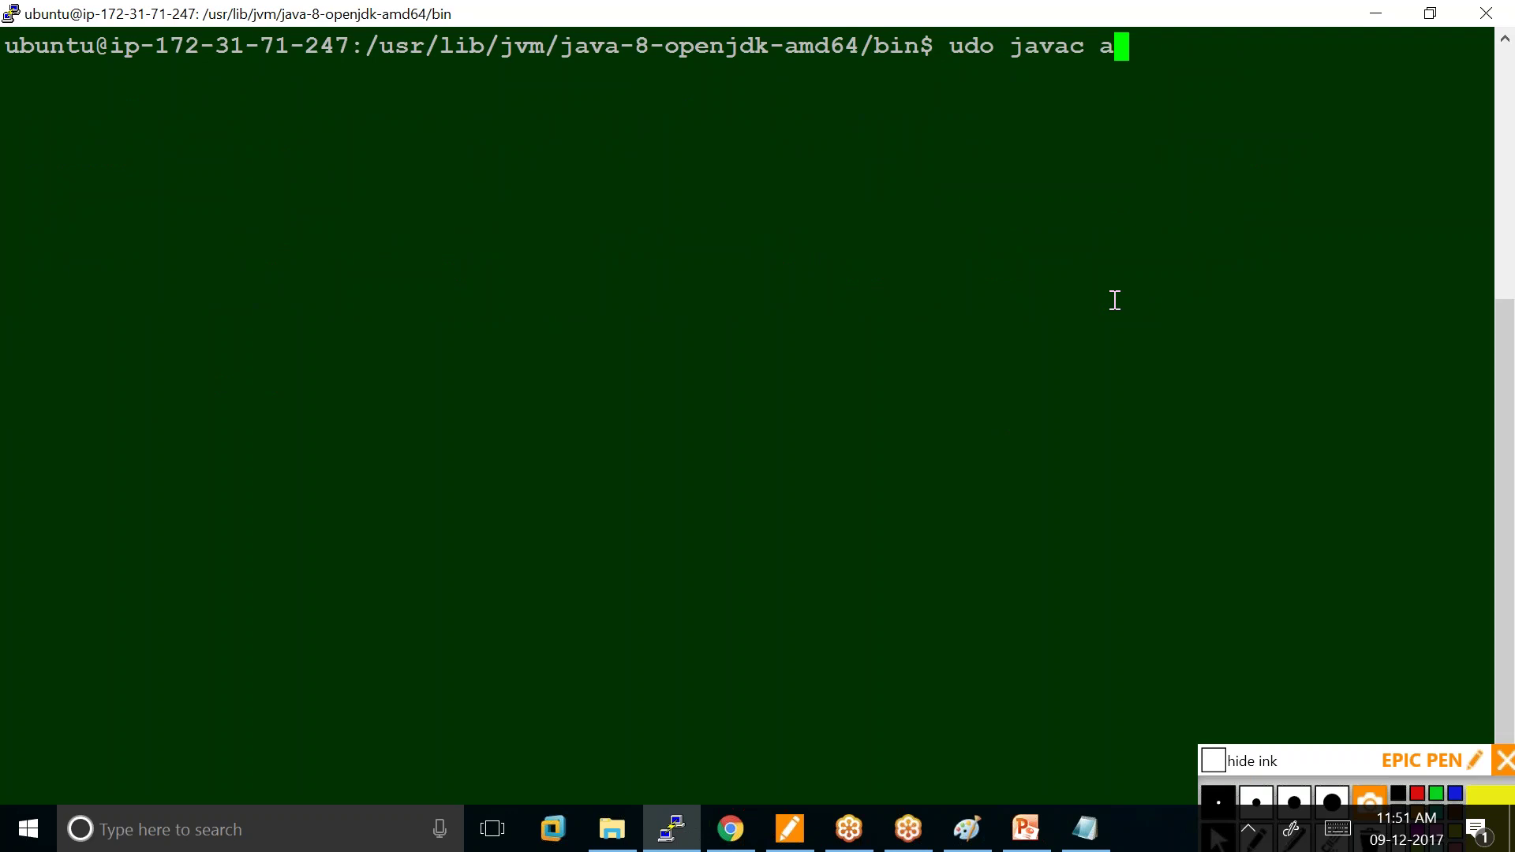
pyautogui.press('BackSpace')
pyautogui.press('BackSpace')
pyautogui.press('BackSpace')
pyautogui.press('BackSpace')
pyautogui.press('BackSpace')
pyautogui.press('BackSpace')
pyautogui.press('BackSpace')
pyautogui.press('BackSpace')
pyautogui.press('BackSpace')
pyautogui.press('BackSpace')
pyautogui.press('BackSpace')
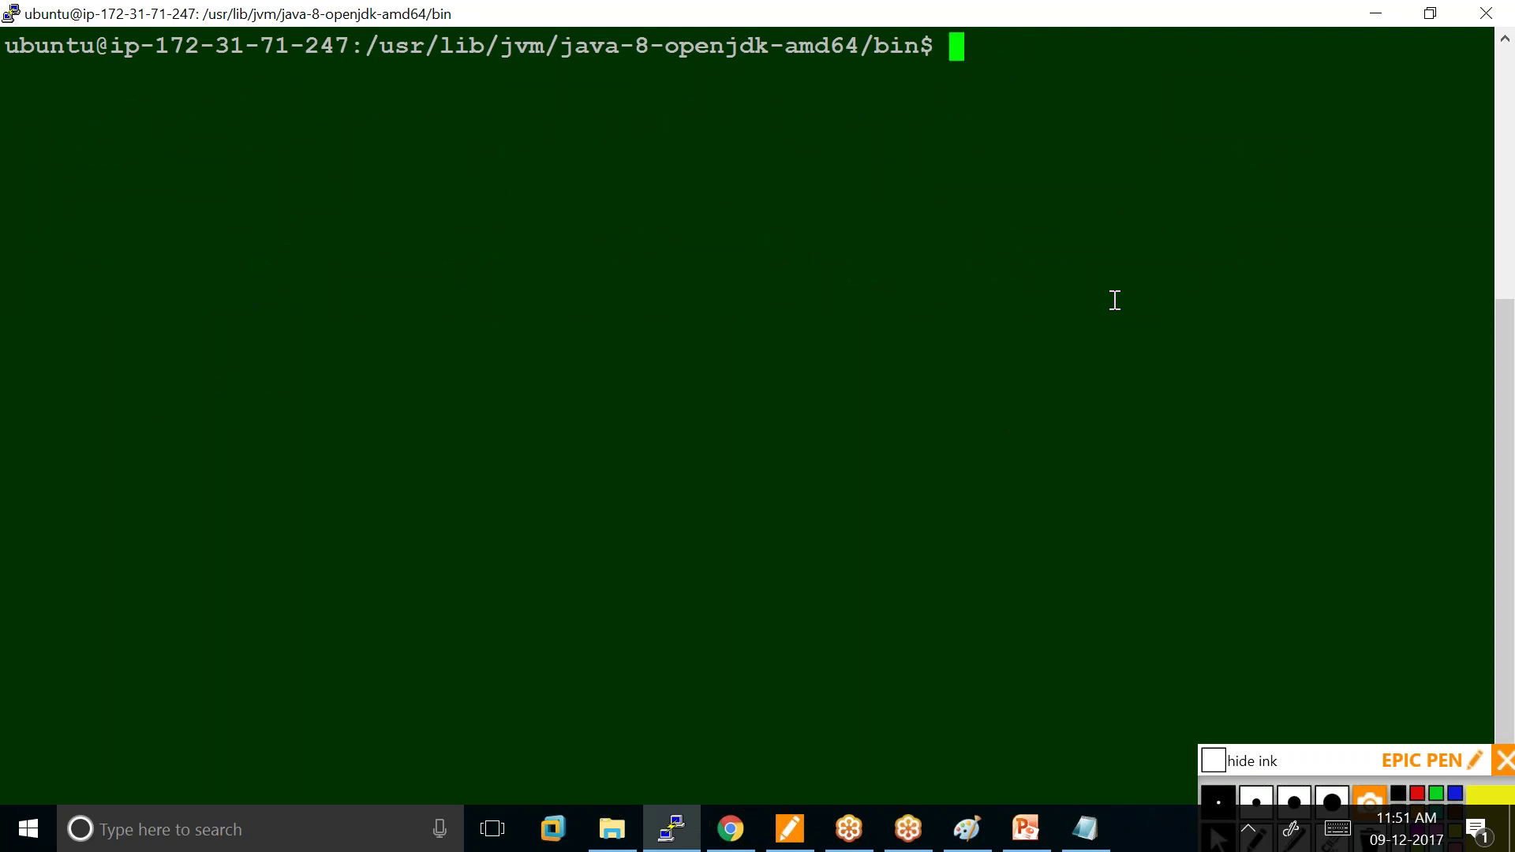
pyautogui.write('sudo')
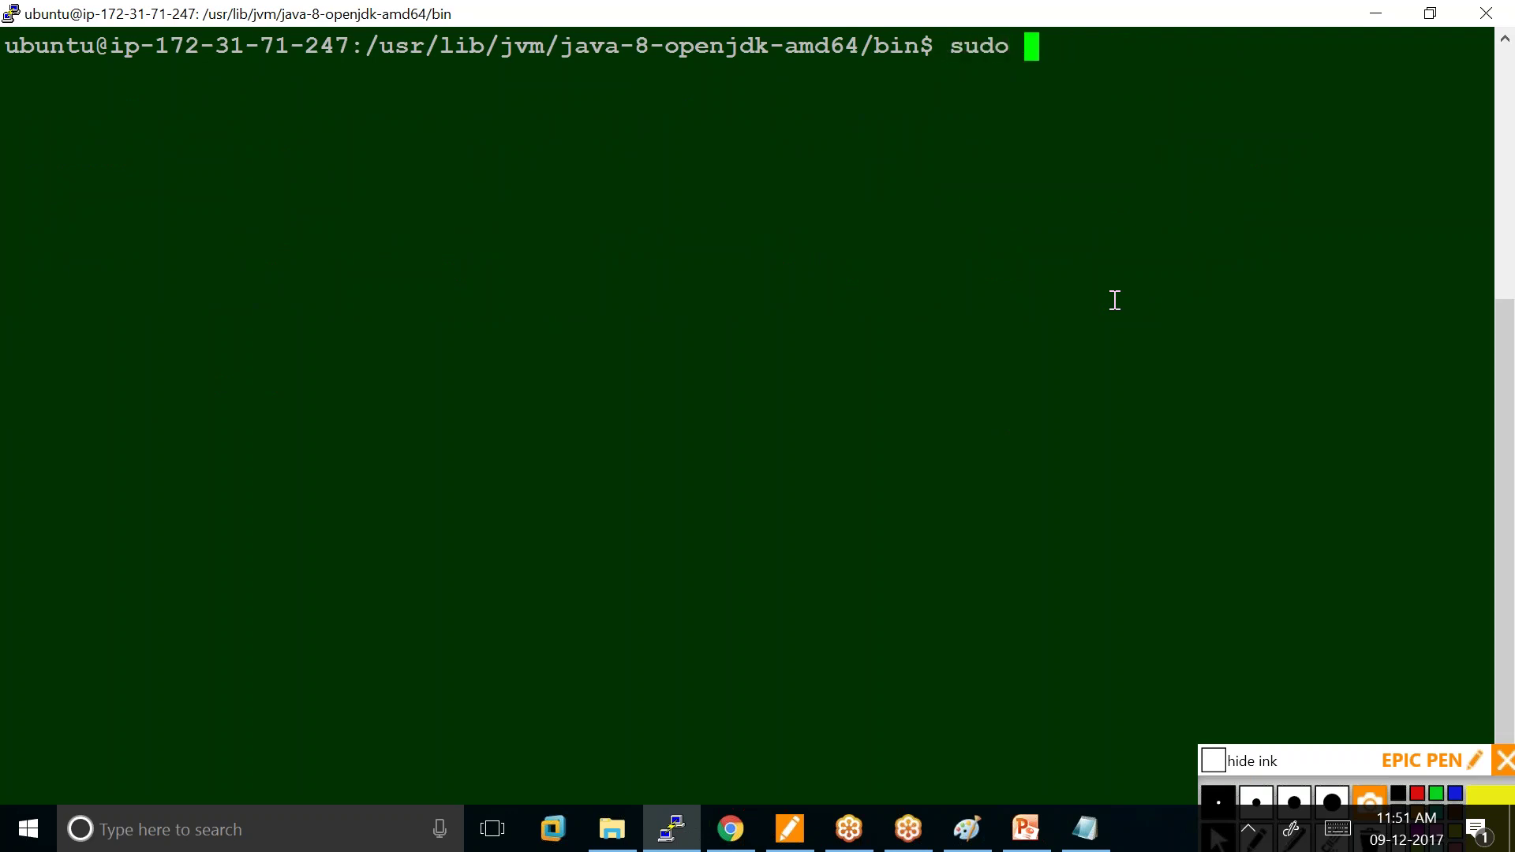
pyautogui.write(' javac ')
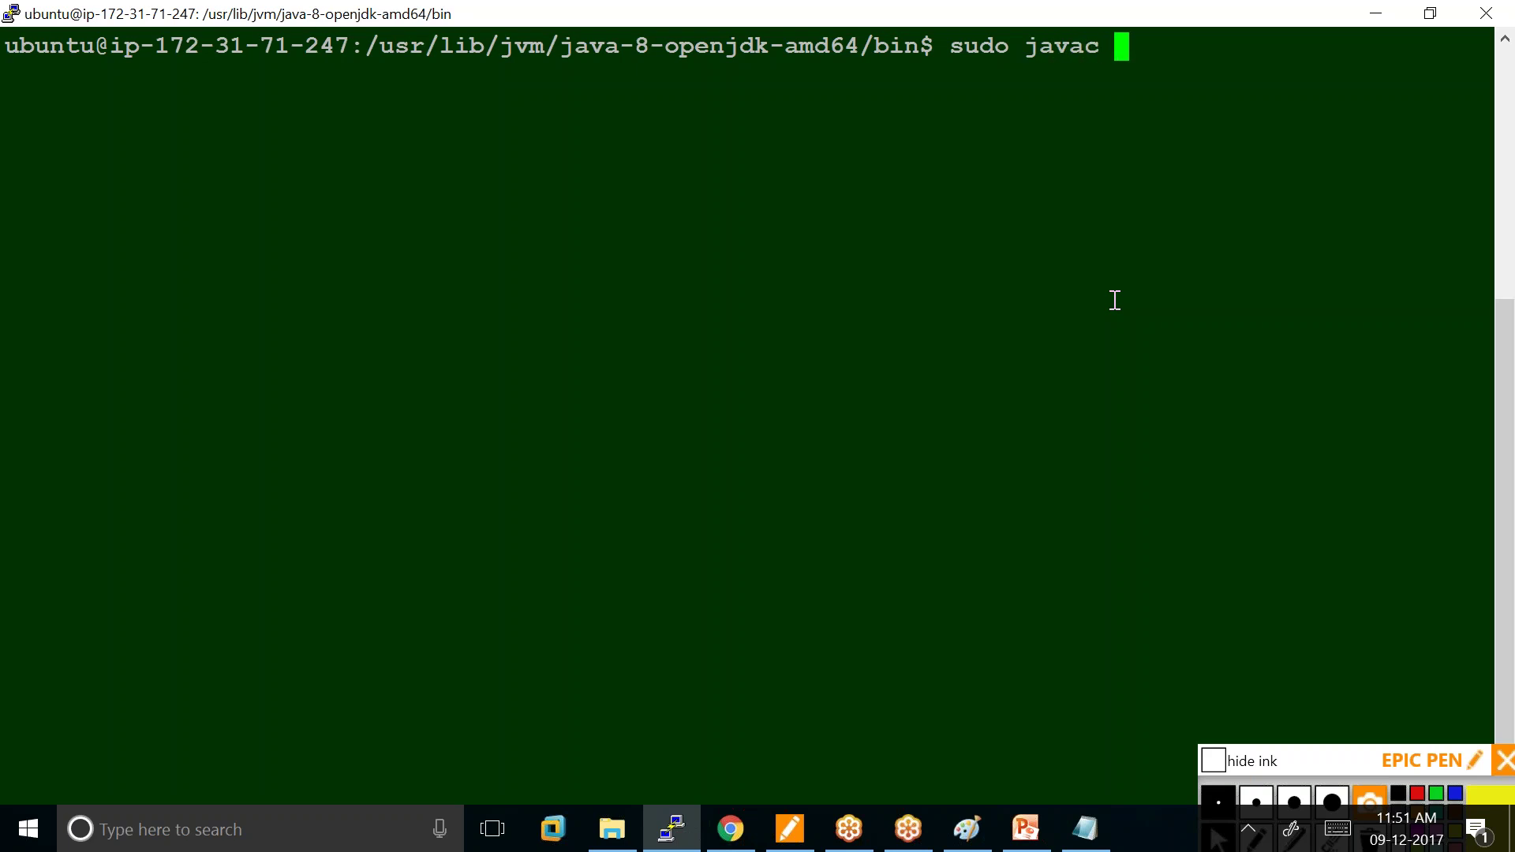
pyautogui.write('Samp')
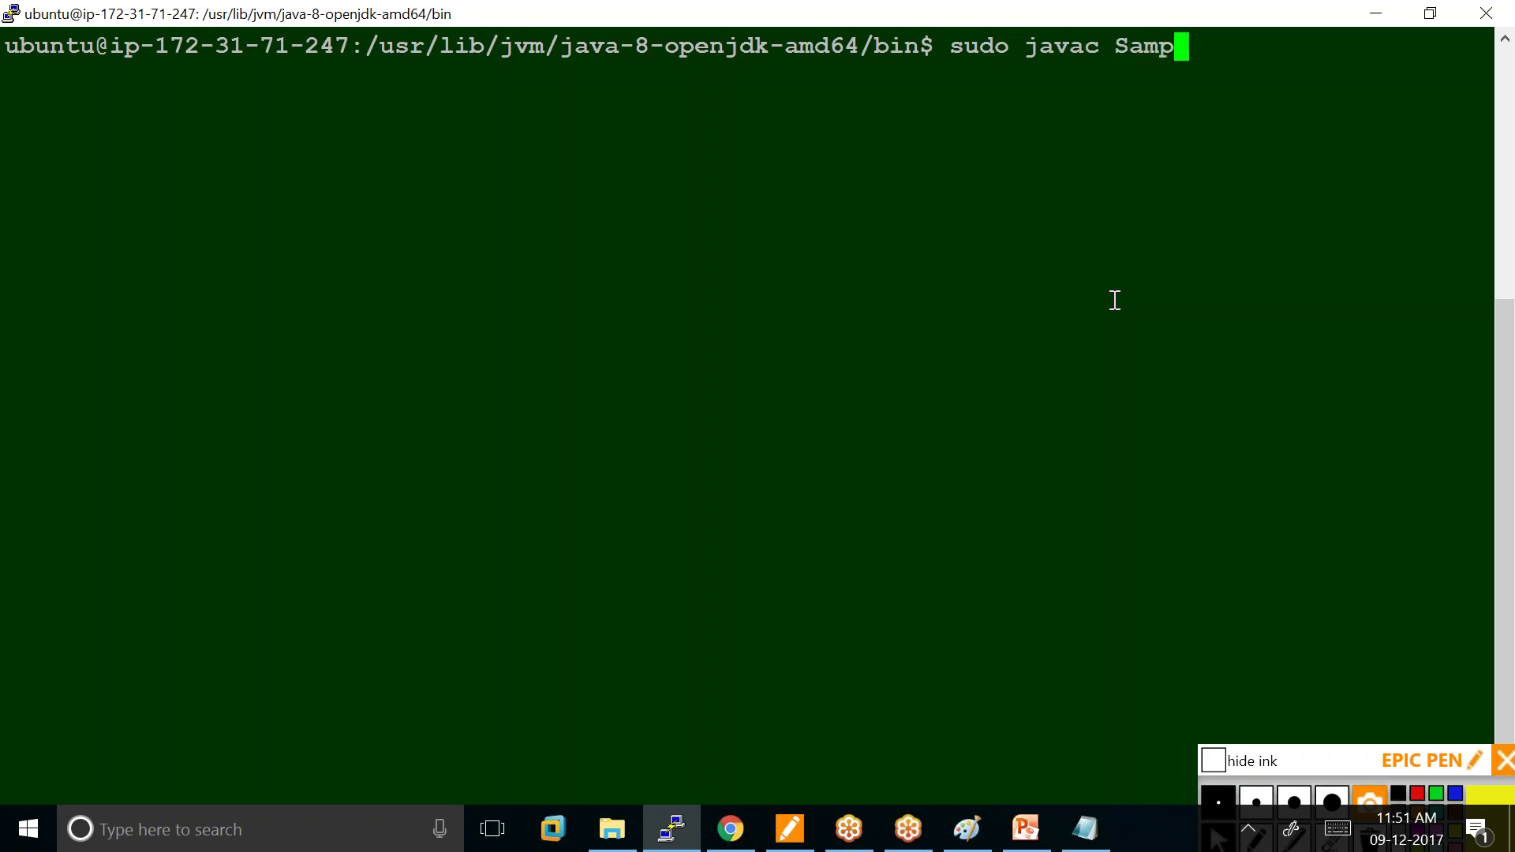
pyautogui.write('le.java')
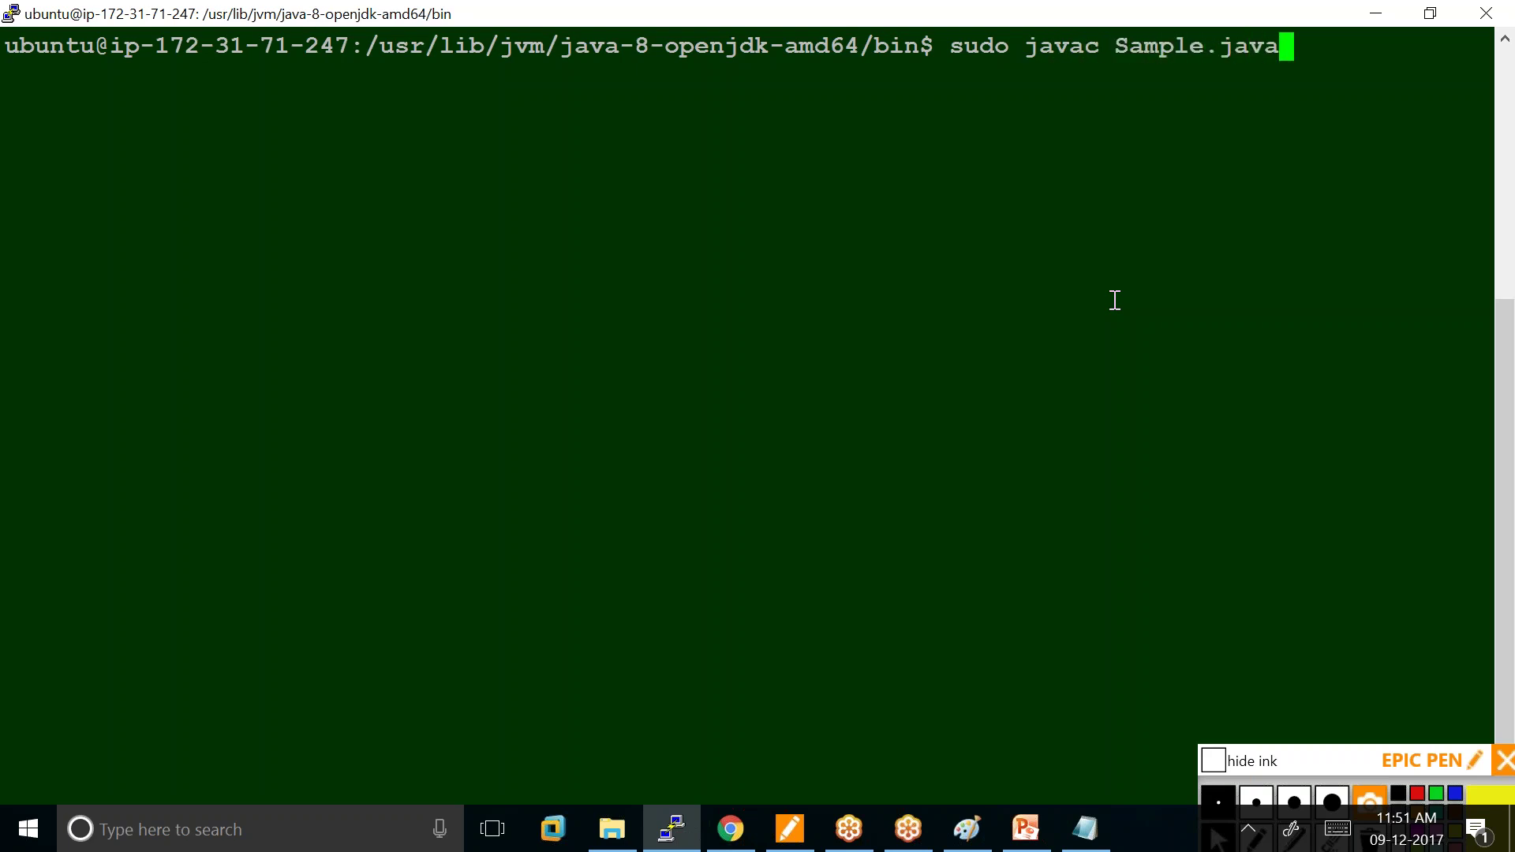
pyautogui.press('Return')
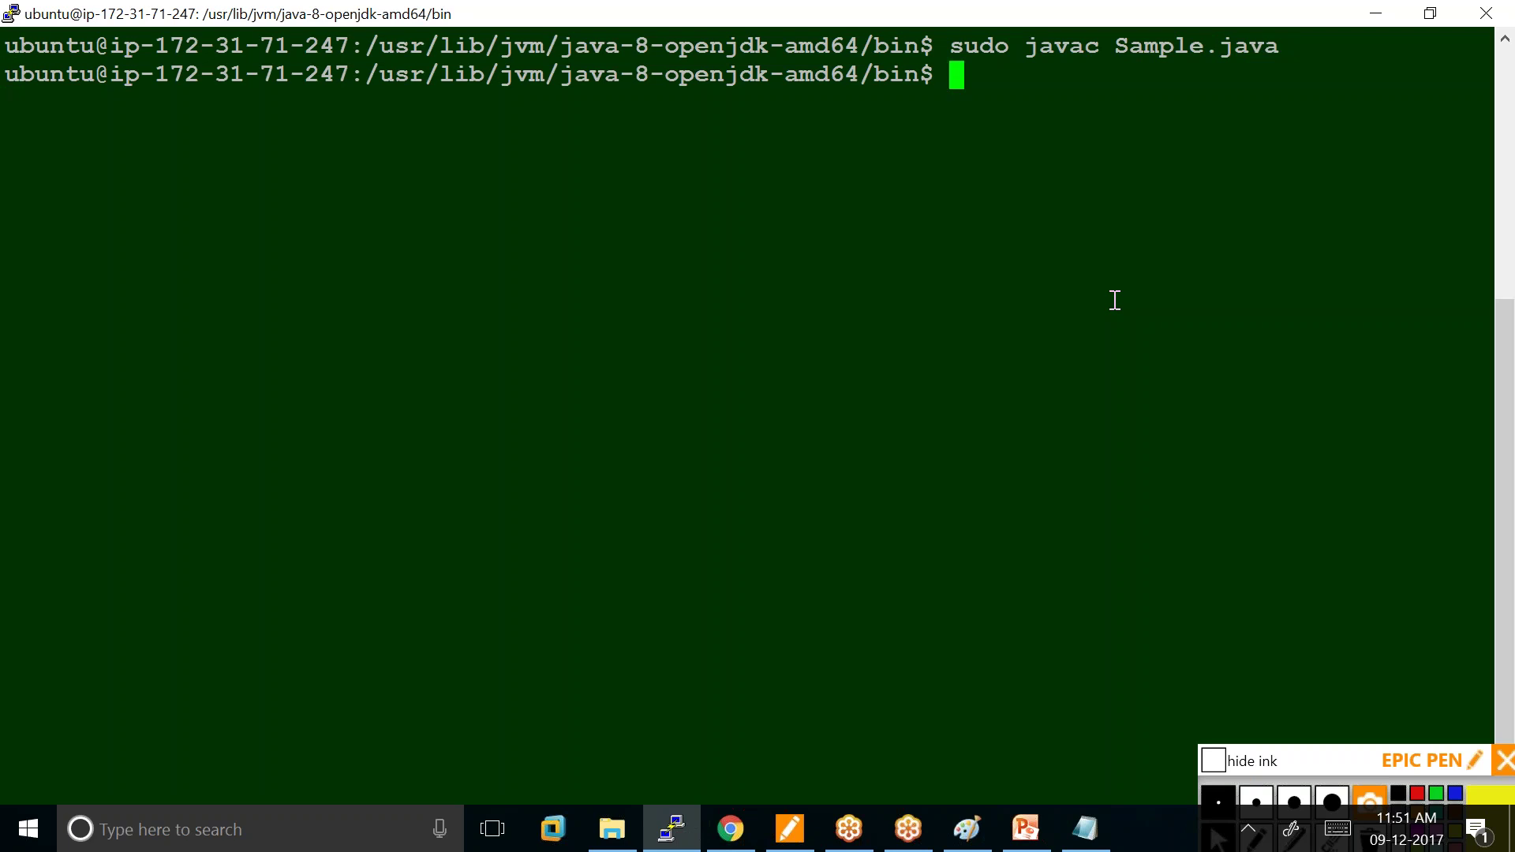
# List the bin directory to confirm Sample.class was created alongside Sample.java.
pyautogui.write('ls')
pyautogui.press('Return')
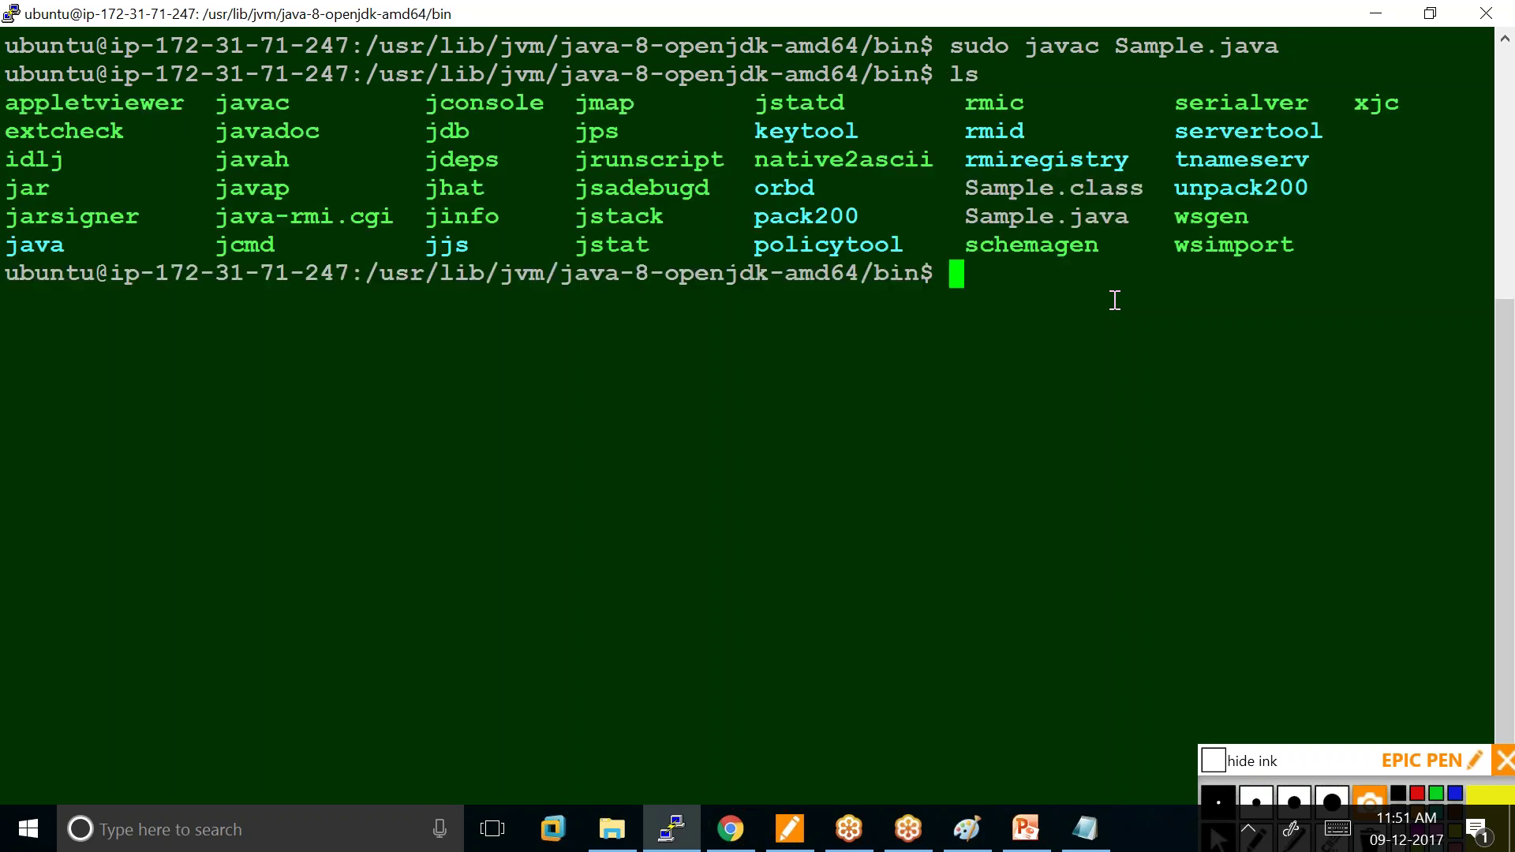
pyautogui.moveTo(967, 217); pyautogui.dragTo(1134, 189)
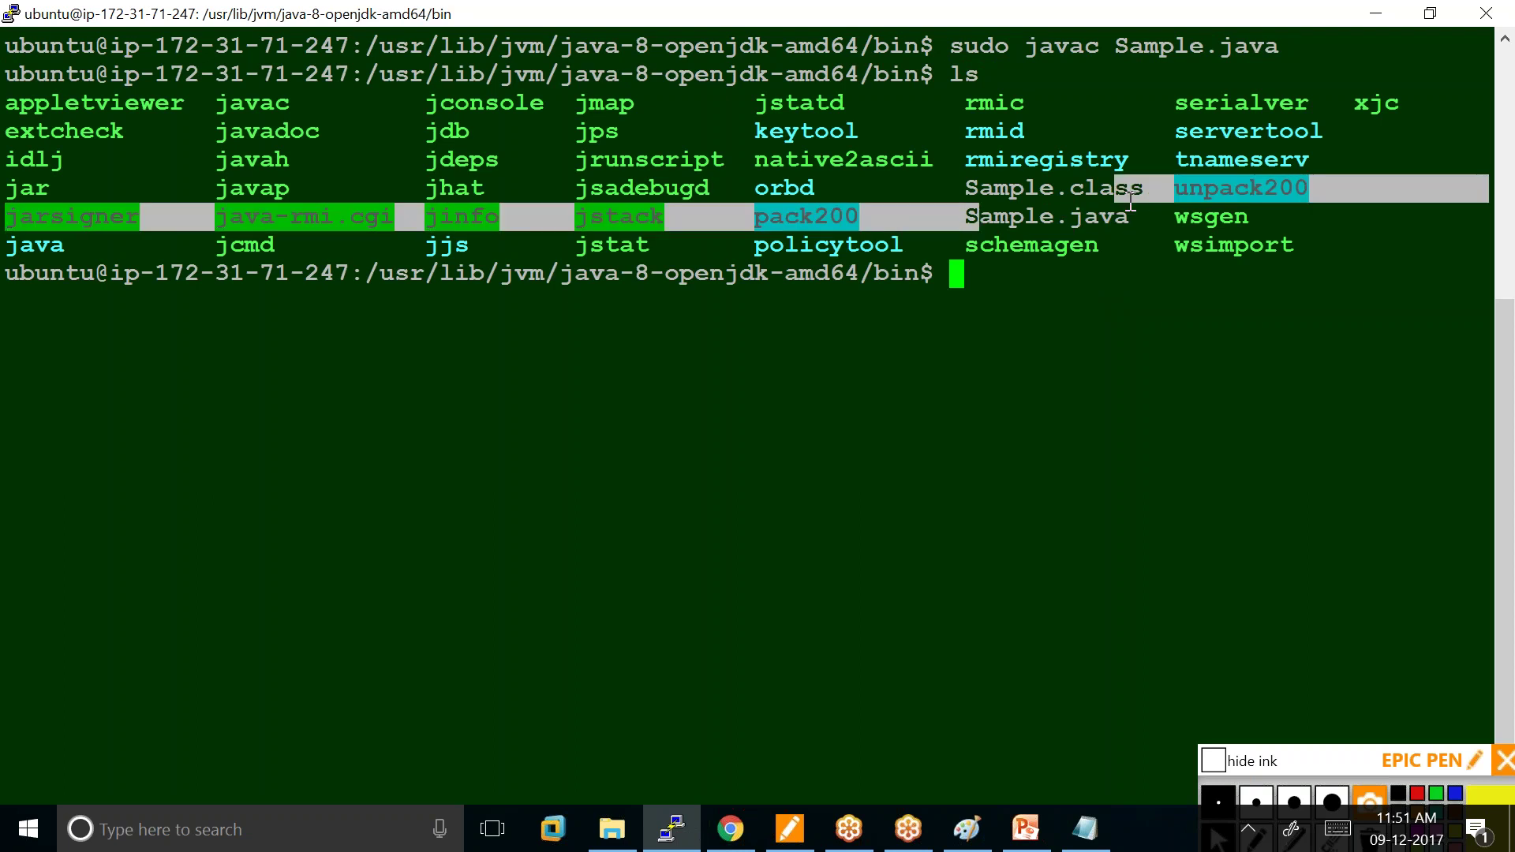
pyautogui.click(969, 190)
pyautogui.doubleClick(969, 189)
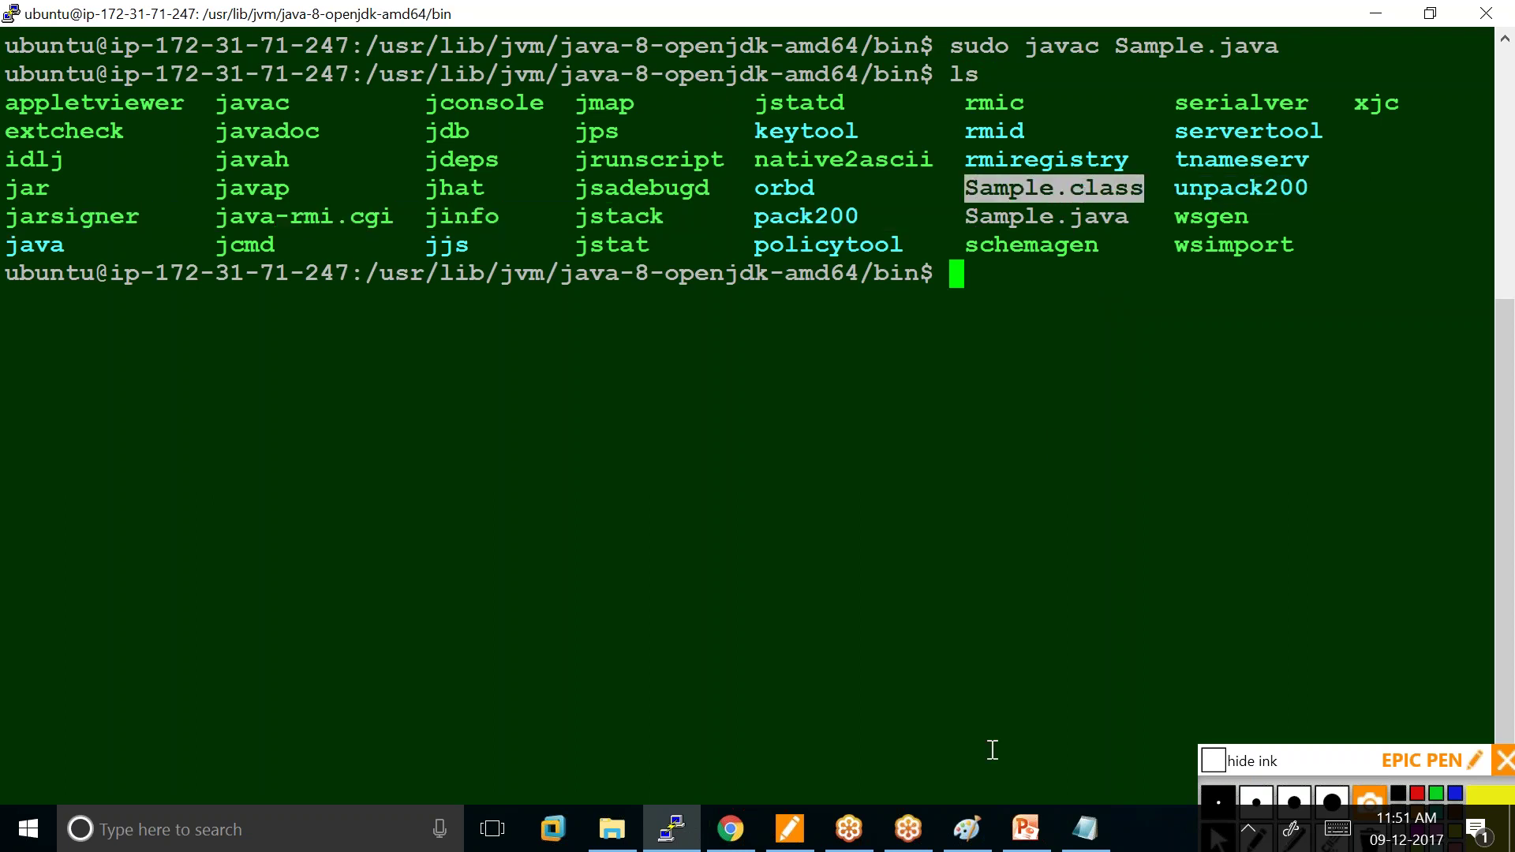
pyautogui.click(1129, 627)
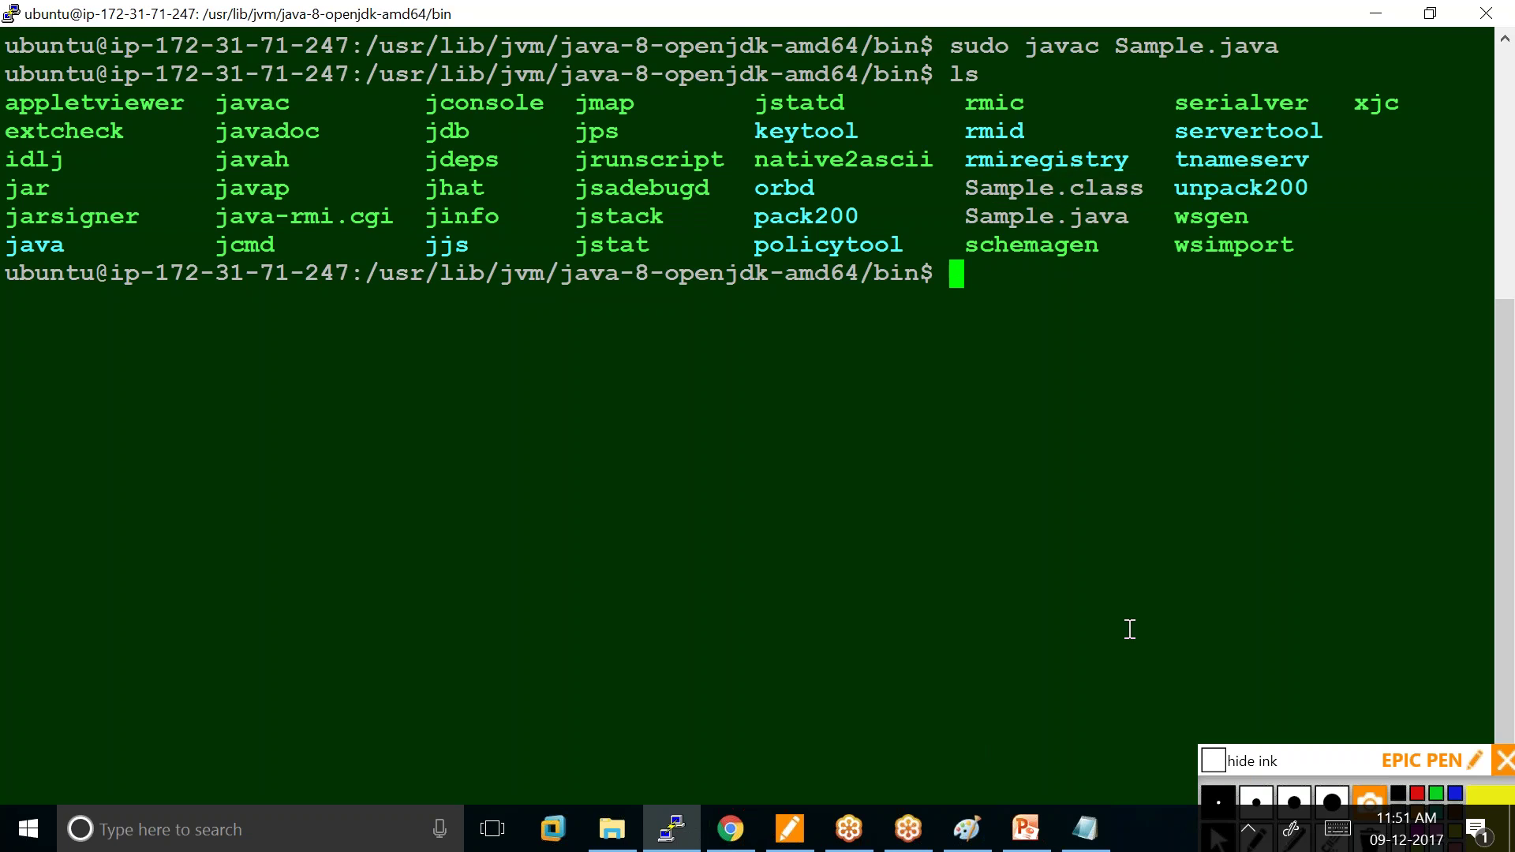
# Run sudo java Sample, showing "welcome to amazon cloud java server", and compare against the Notepad source.
pyautogui.write('sudo ')
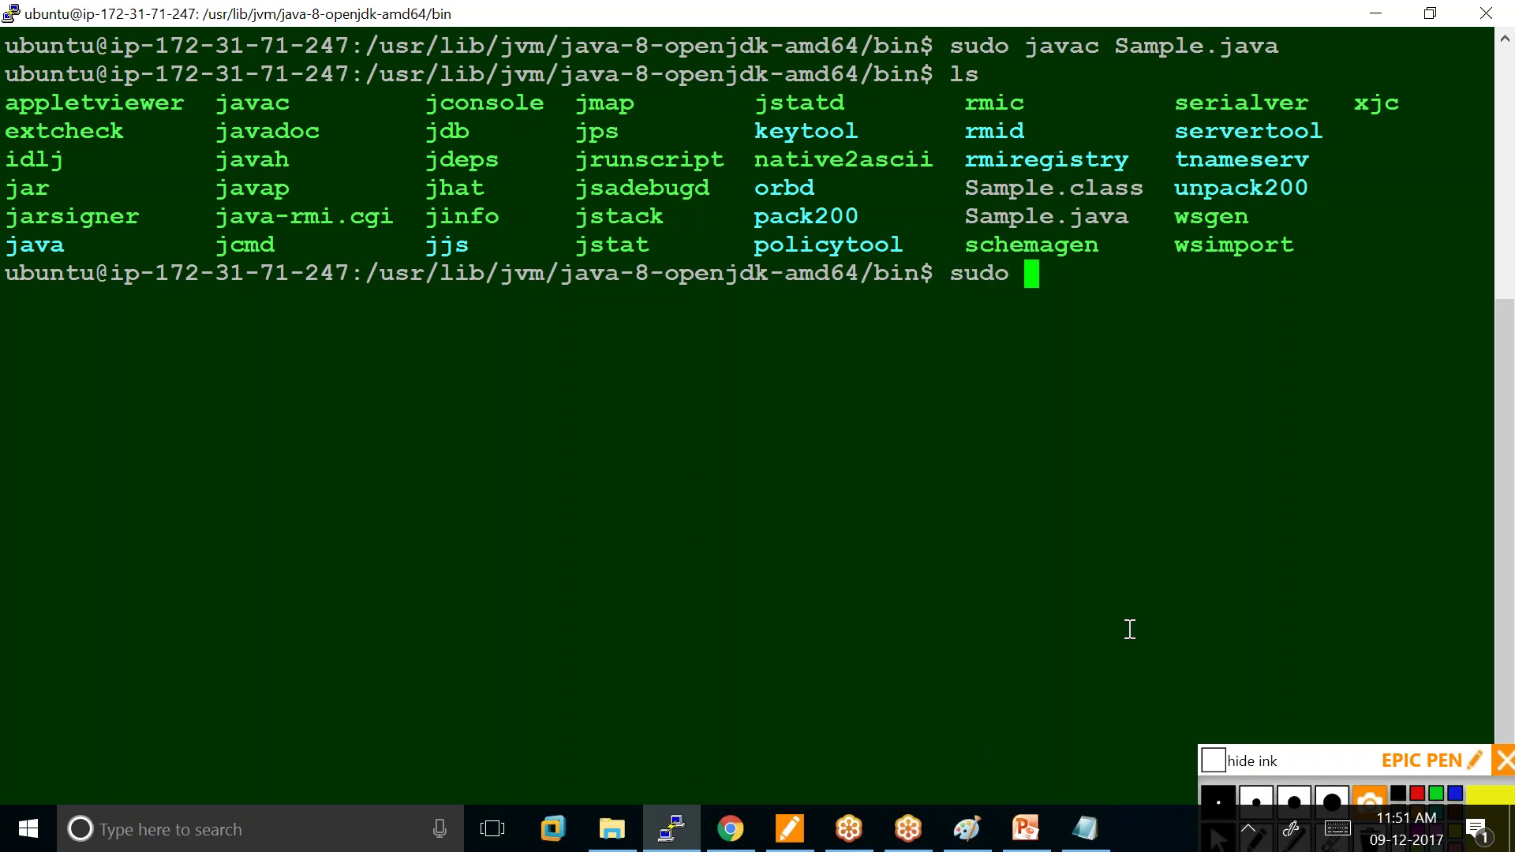
pyautogui.write('java ')
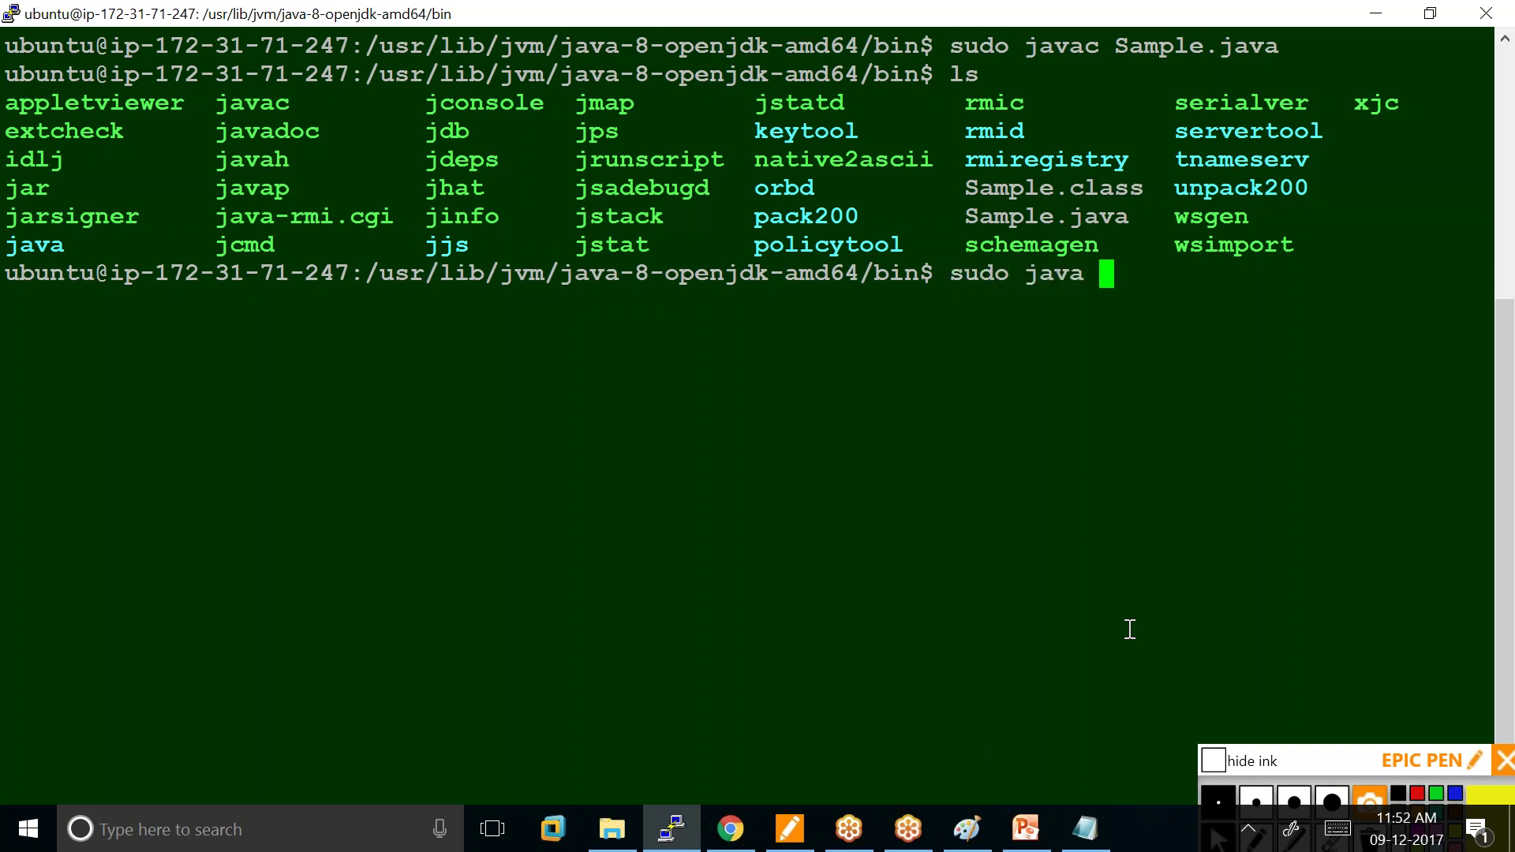
pyautogui.write('Sample')
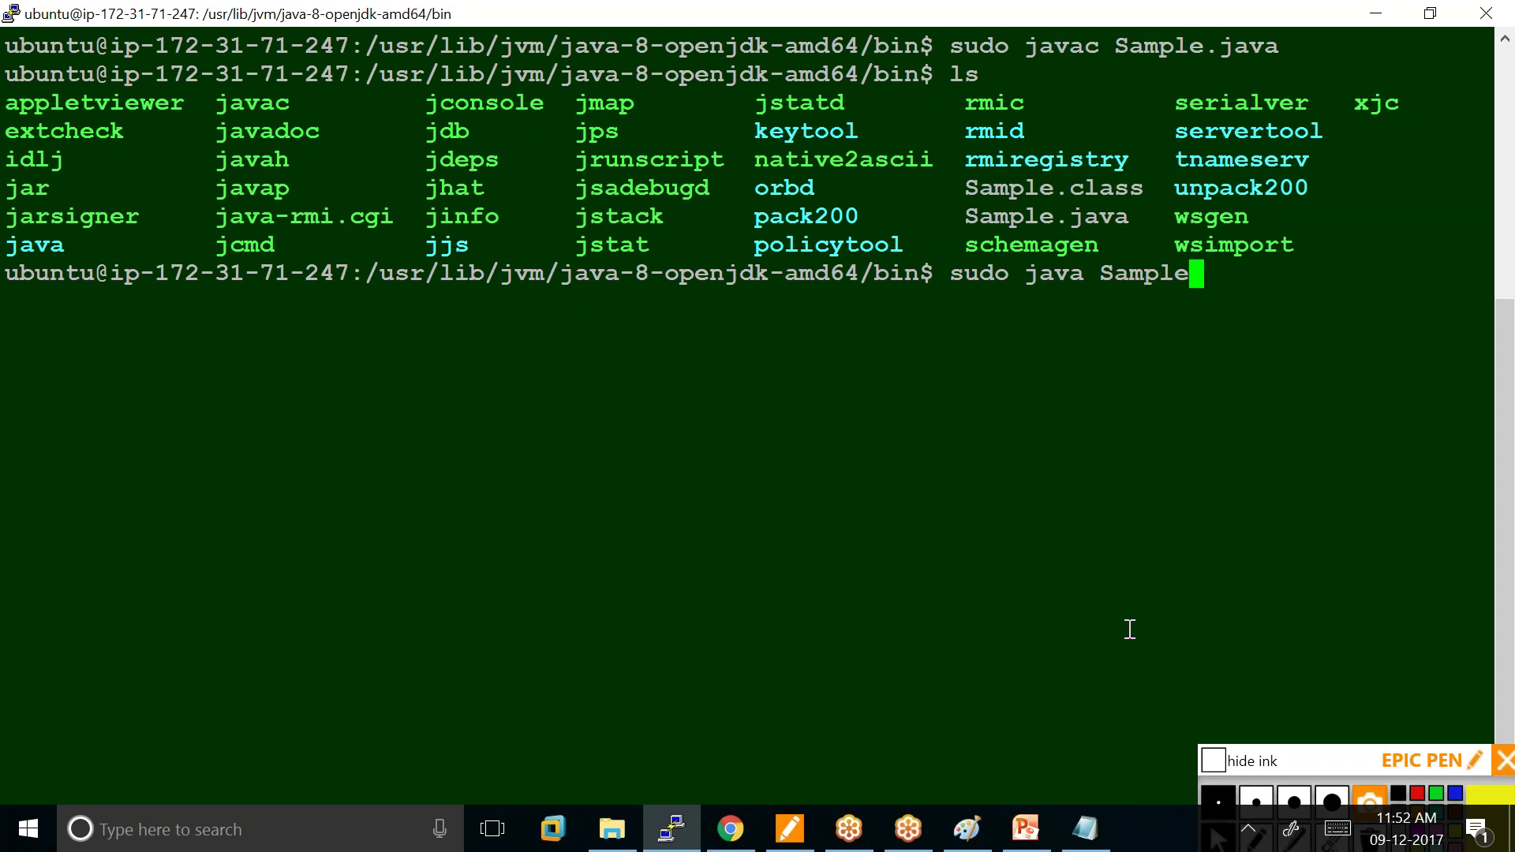
pyautogui.press('Return')
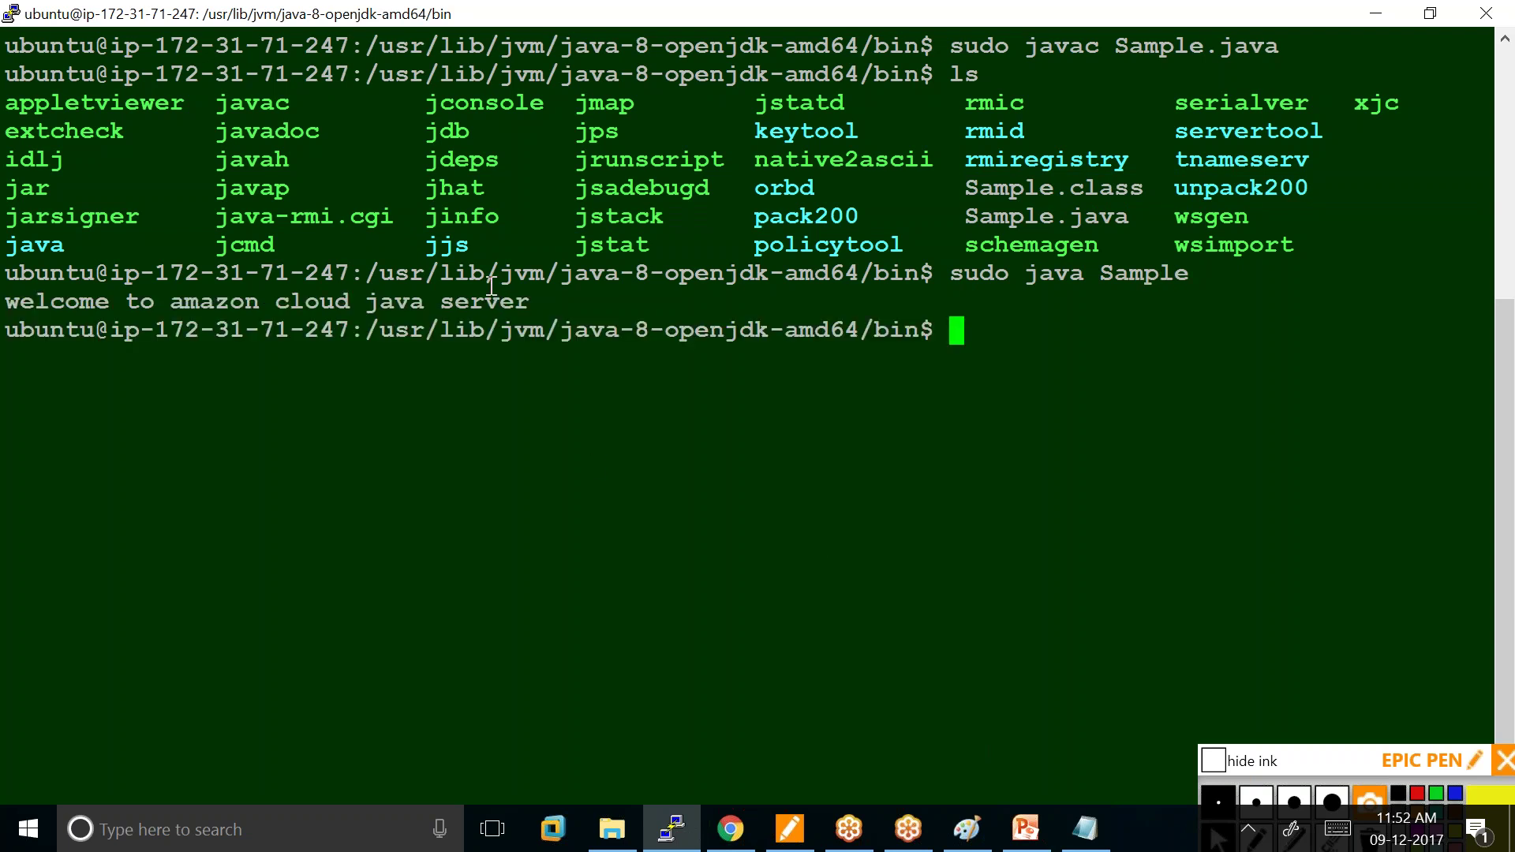
pyautogui.moveTo(540, 301); pyautogui.dragTo(6, 303)
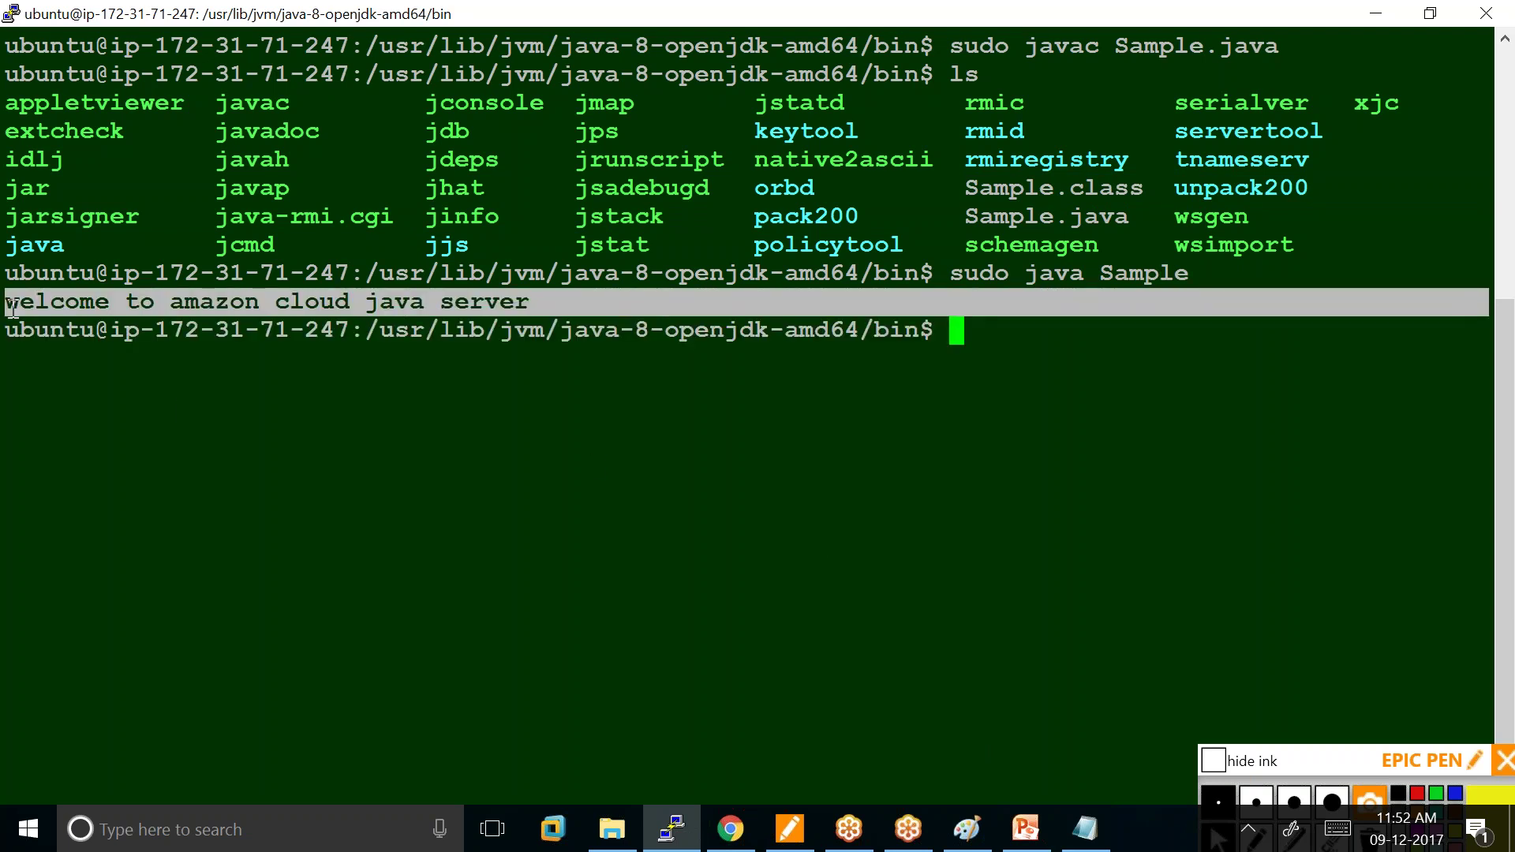
pyautogui.click(1085, 828)
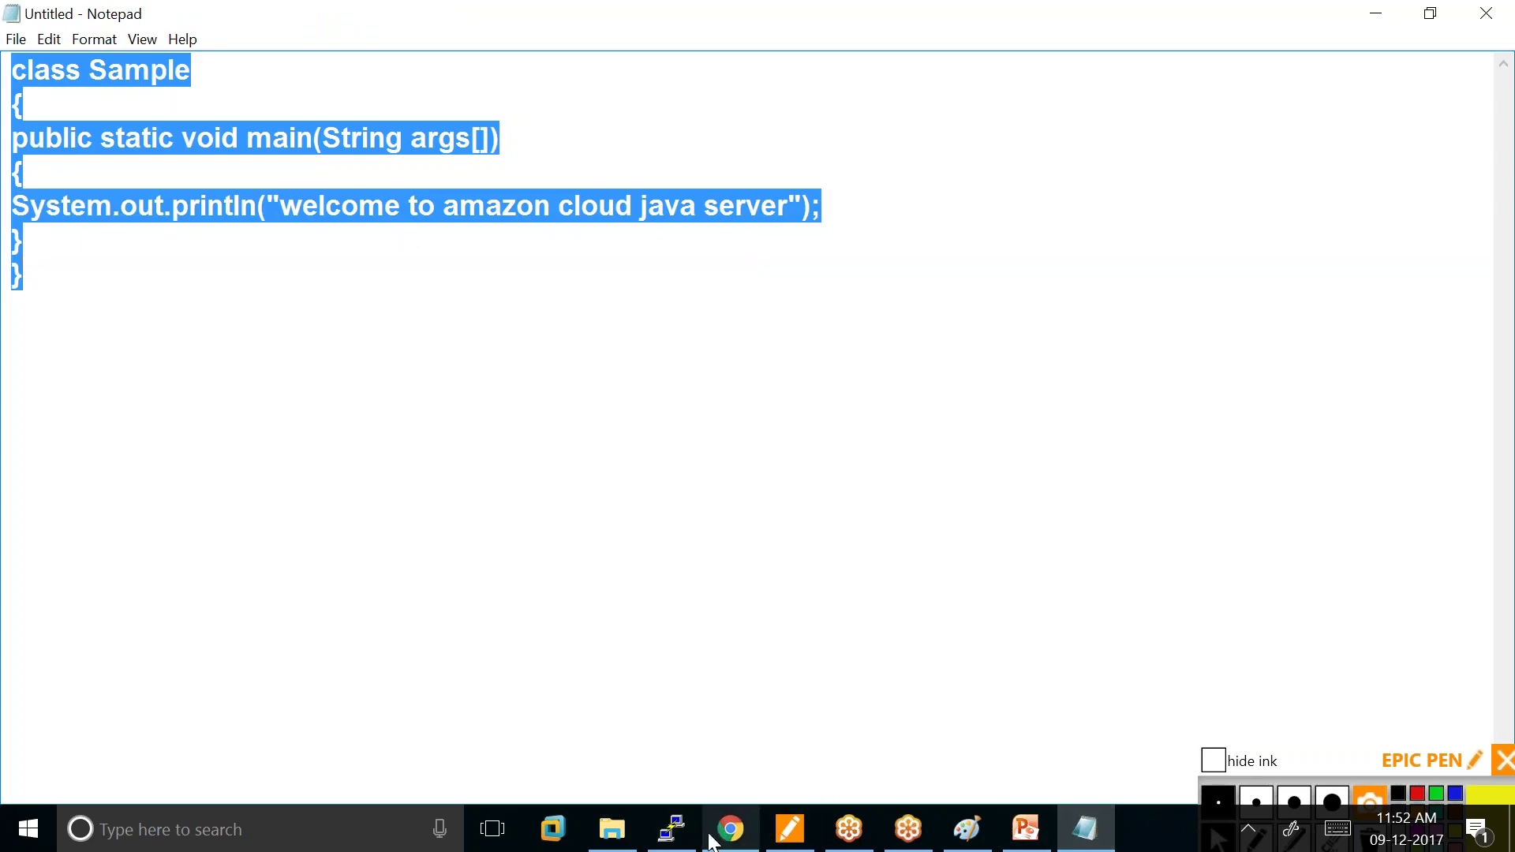
pyautogui.click(669, 828)
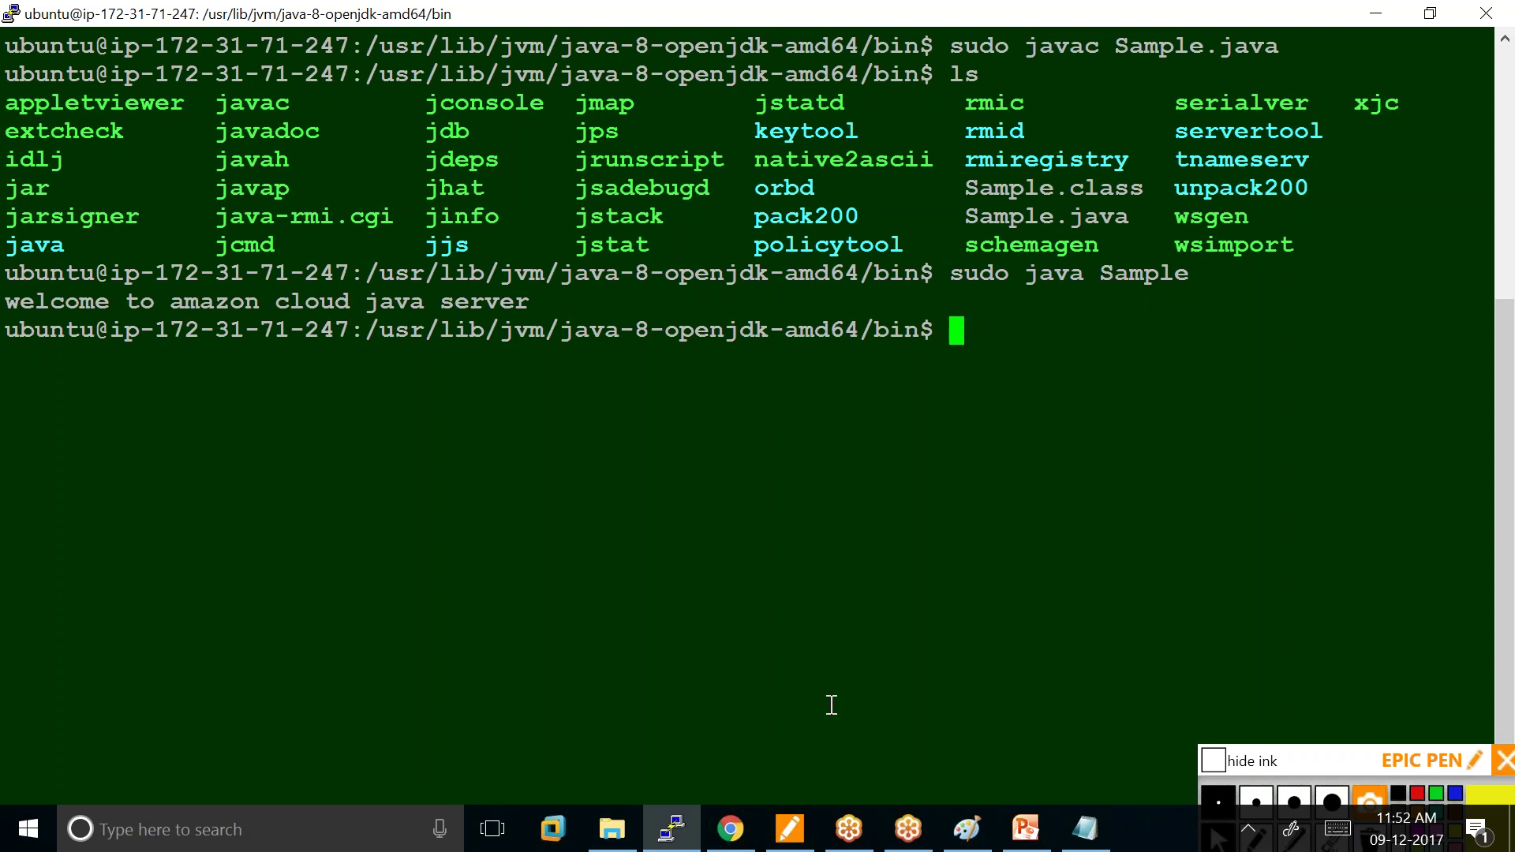
# Leave the JDK bin directory via cd .. and cd /home, clear, then enter the ubuntu folder.
pyautogui.write('cd ..')
pyautogui.press('Return')
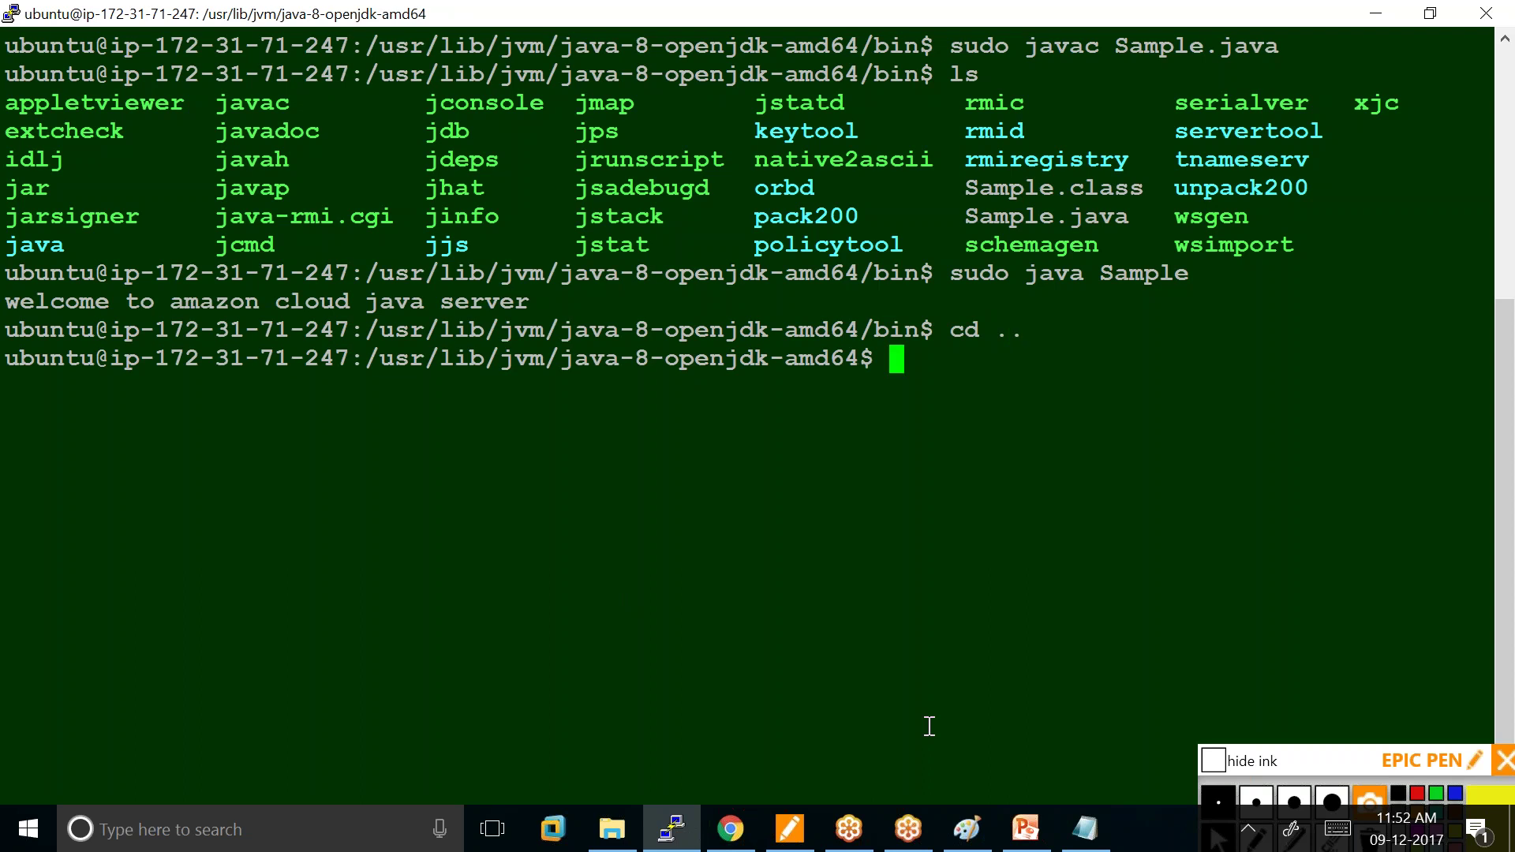
pyautogui.write('cd /home')
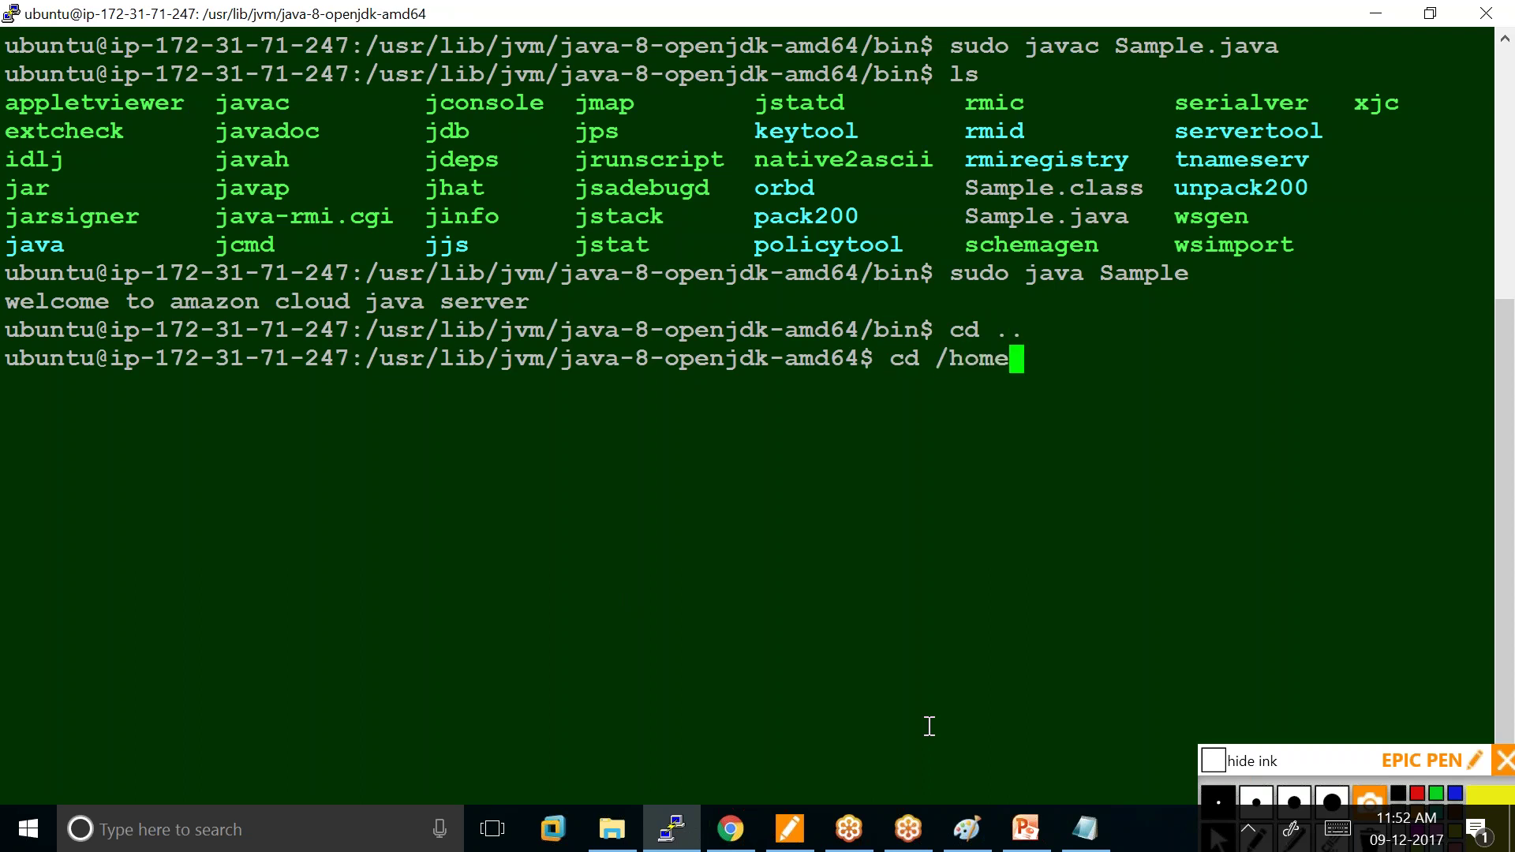
pyautogui.press('Return')
pyautogui.write('clear')
pyautogui.press('Return')
pyautogui.write('cd ubuntu')
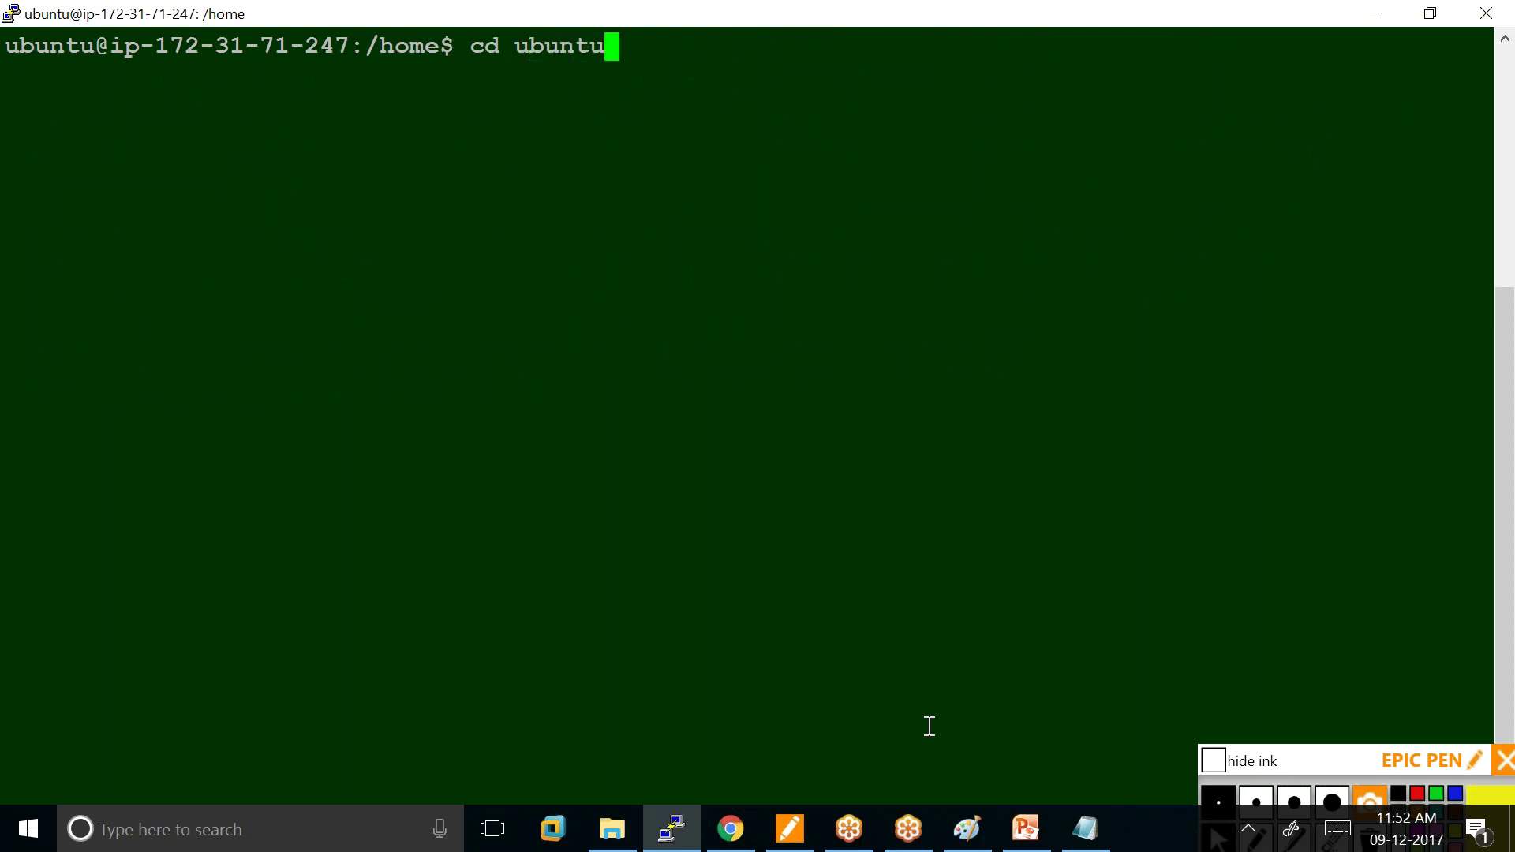
pyautogui.press('Tab')
pyautogui.press('Return')
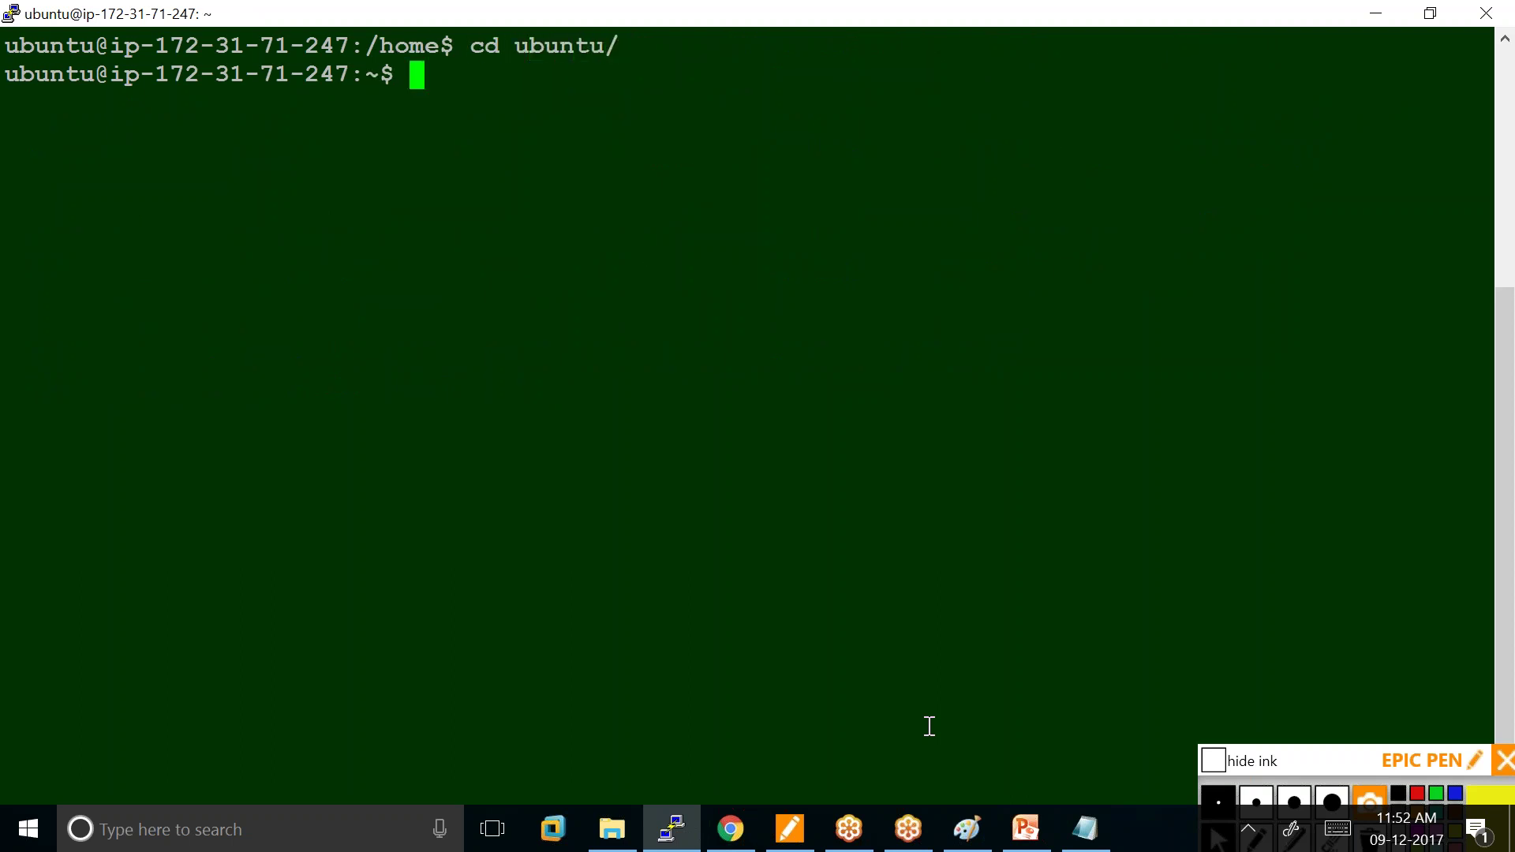
# Print the current working directory, then clear the terminal.
pyautogui.write('pwd')
pyautogui.press('Return')
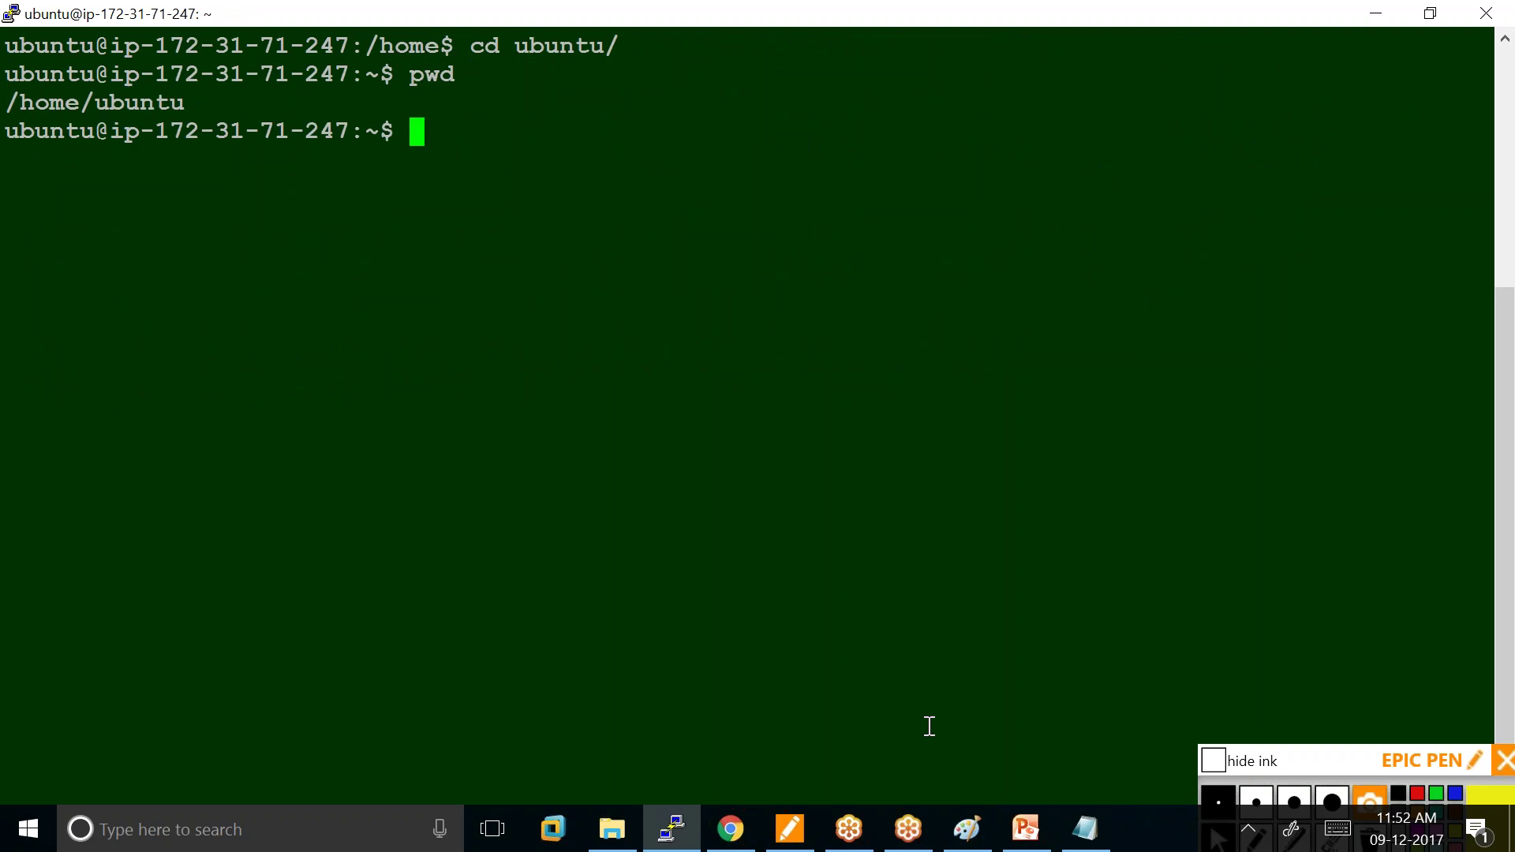
pyautogui.write('clear')
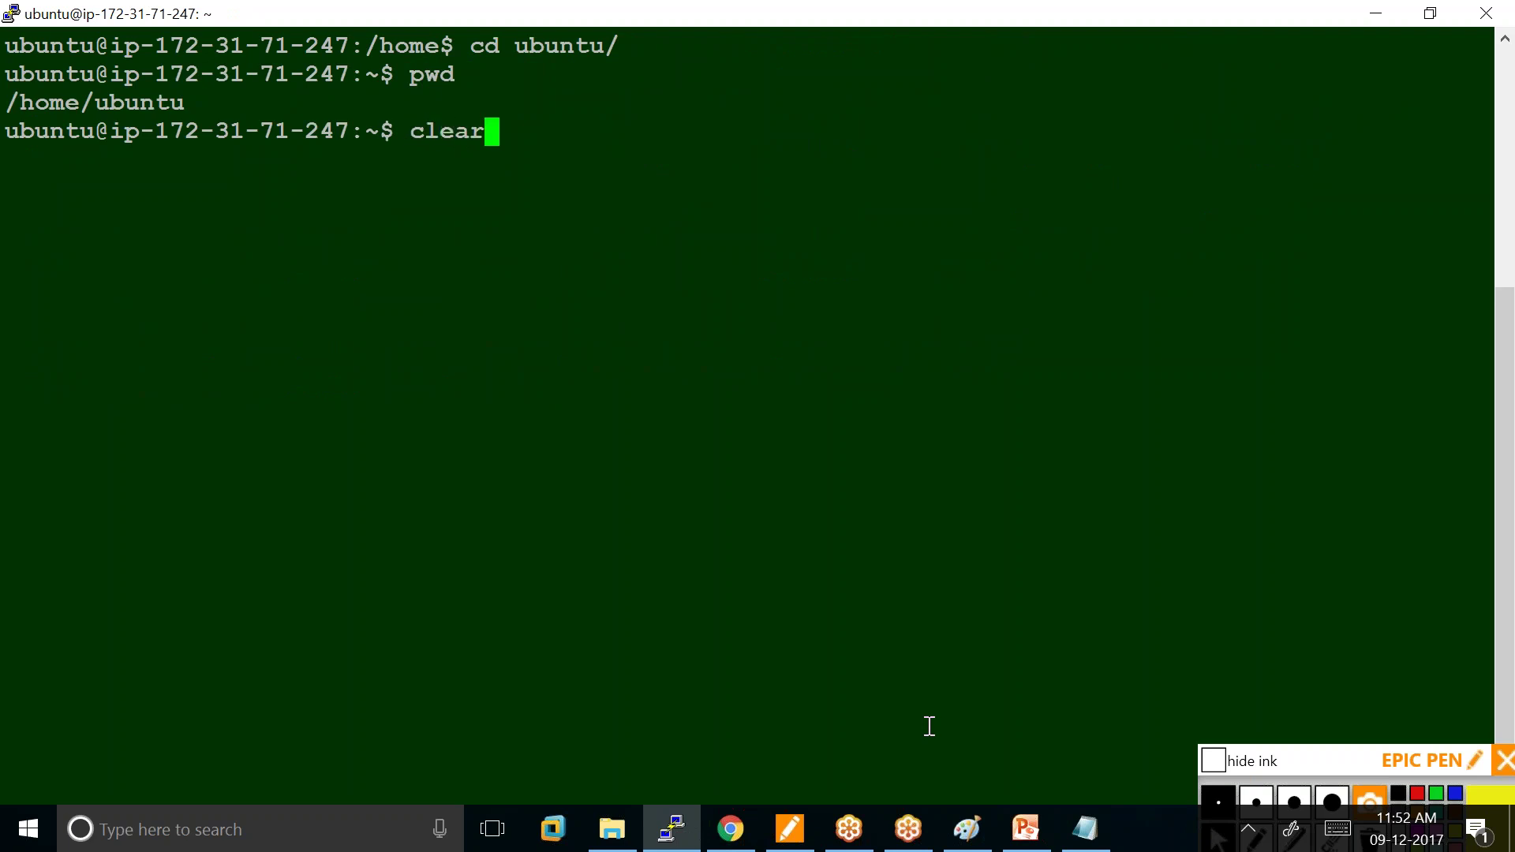
pyautogui.press('Return')
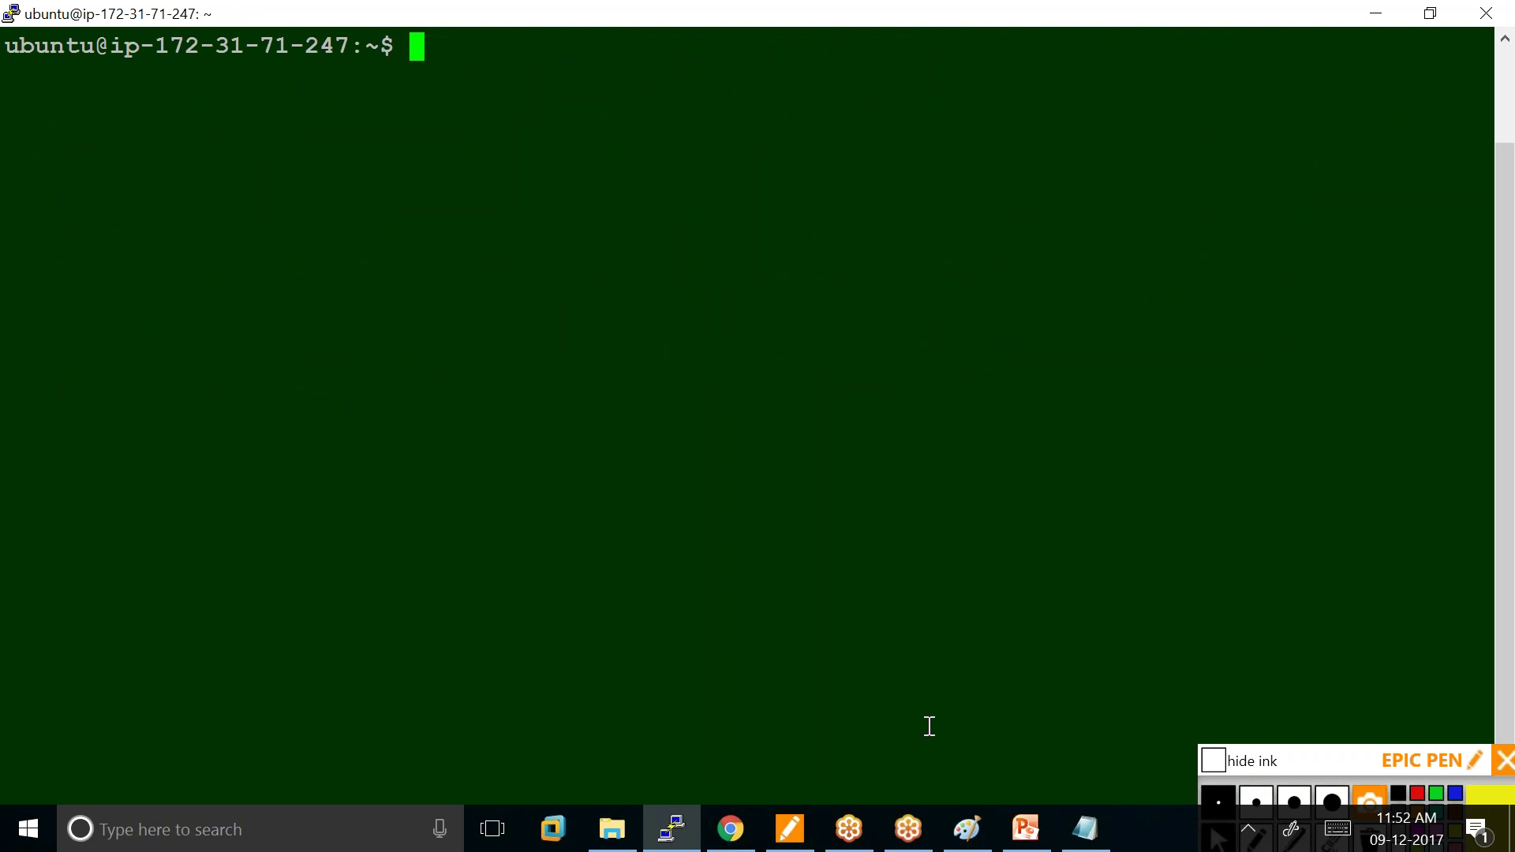
# Check 'sudo service mysqld status' (not found, inactive), clear the screen, and enter the MySQL install command.
pyautogui.write('sudo se')
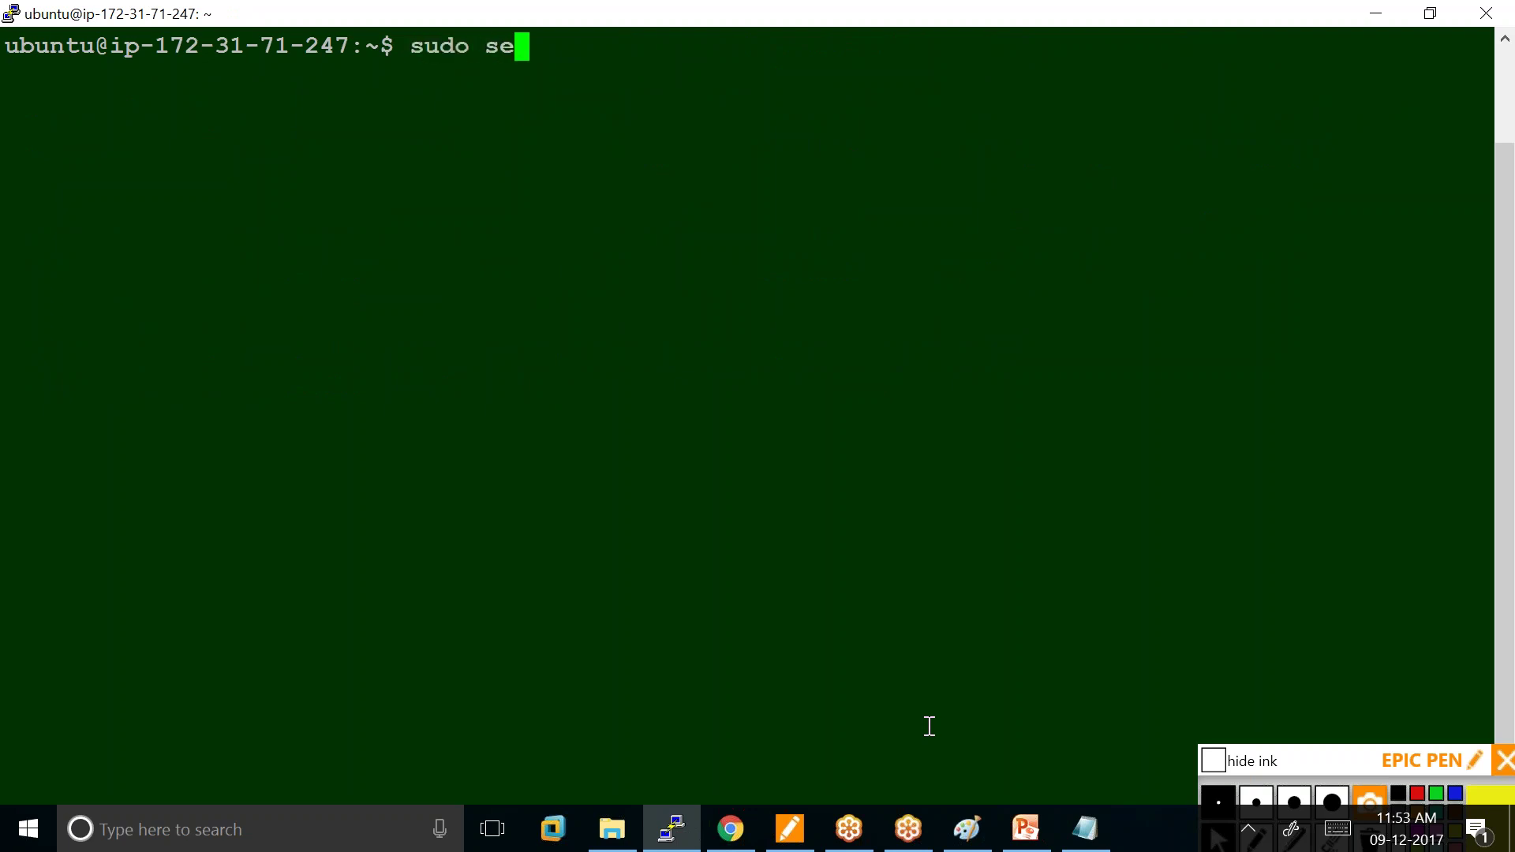
pyautogui.write('rvice mysql')
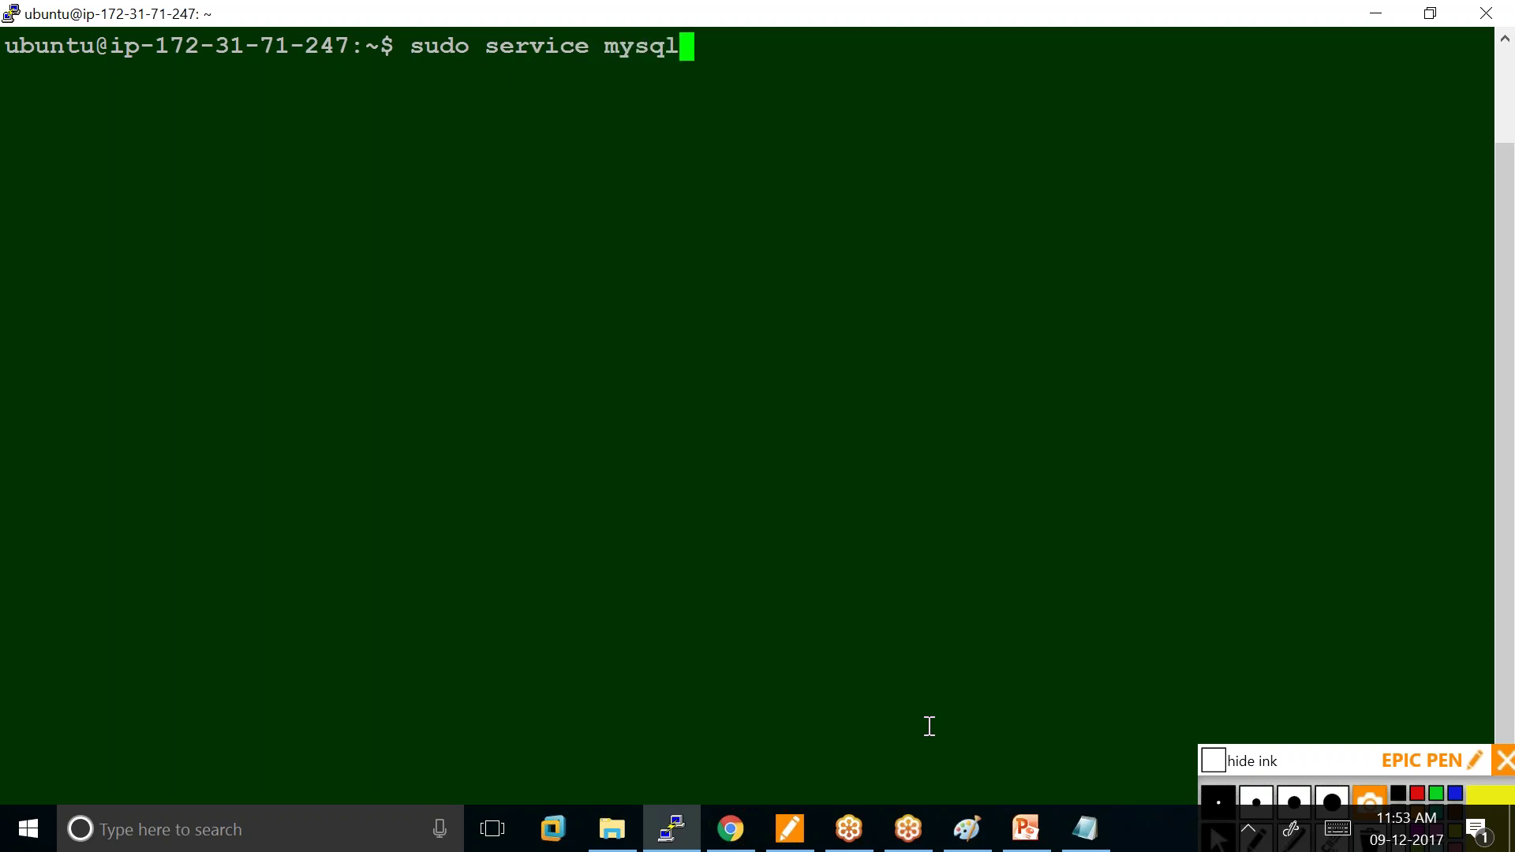
pyautogui.write('d status')
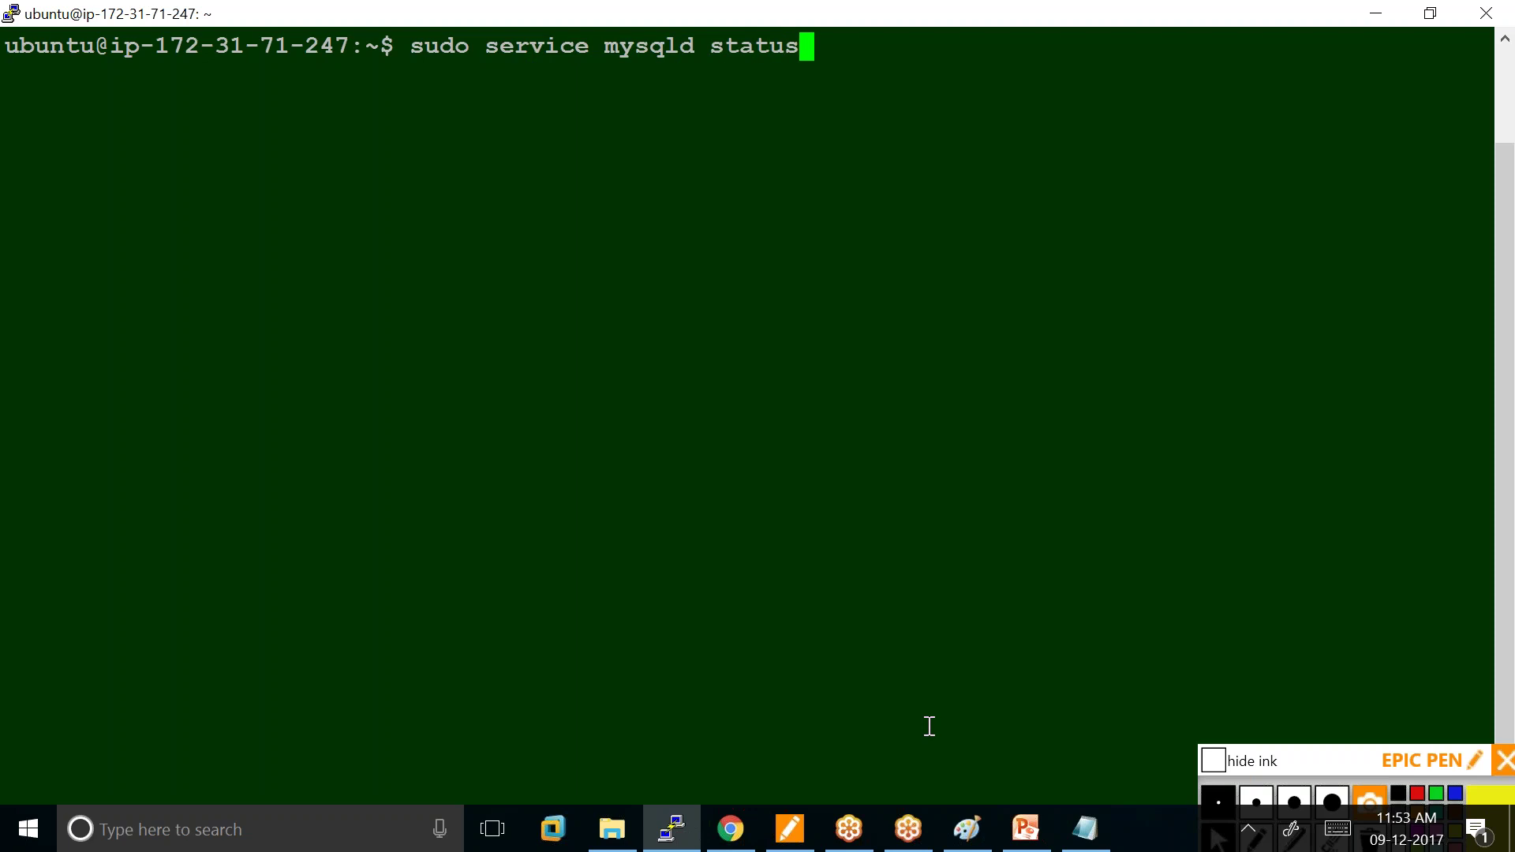
pyautogui.press('Return')
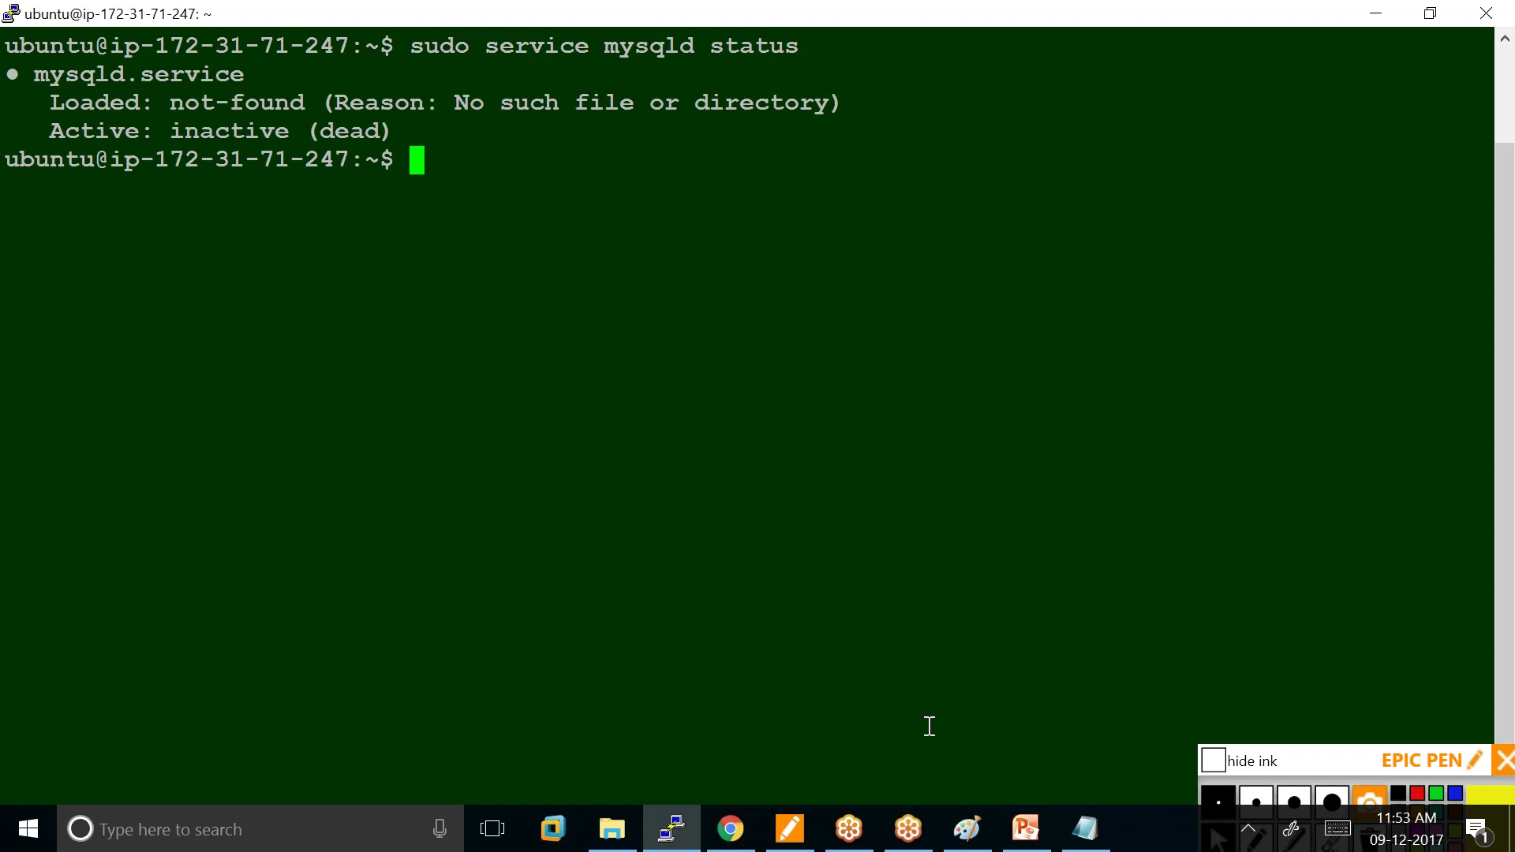
pyautogui.write('clear')
pyautogui.press('Return')
pyautogui.write('sudo ')
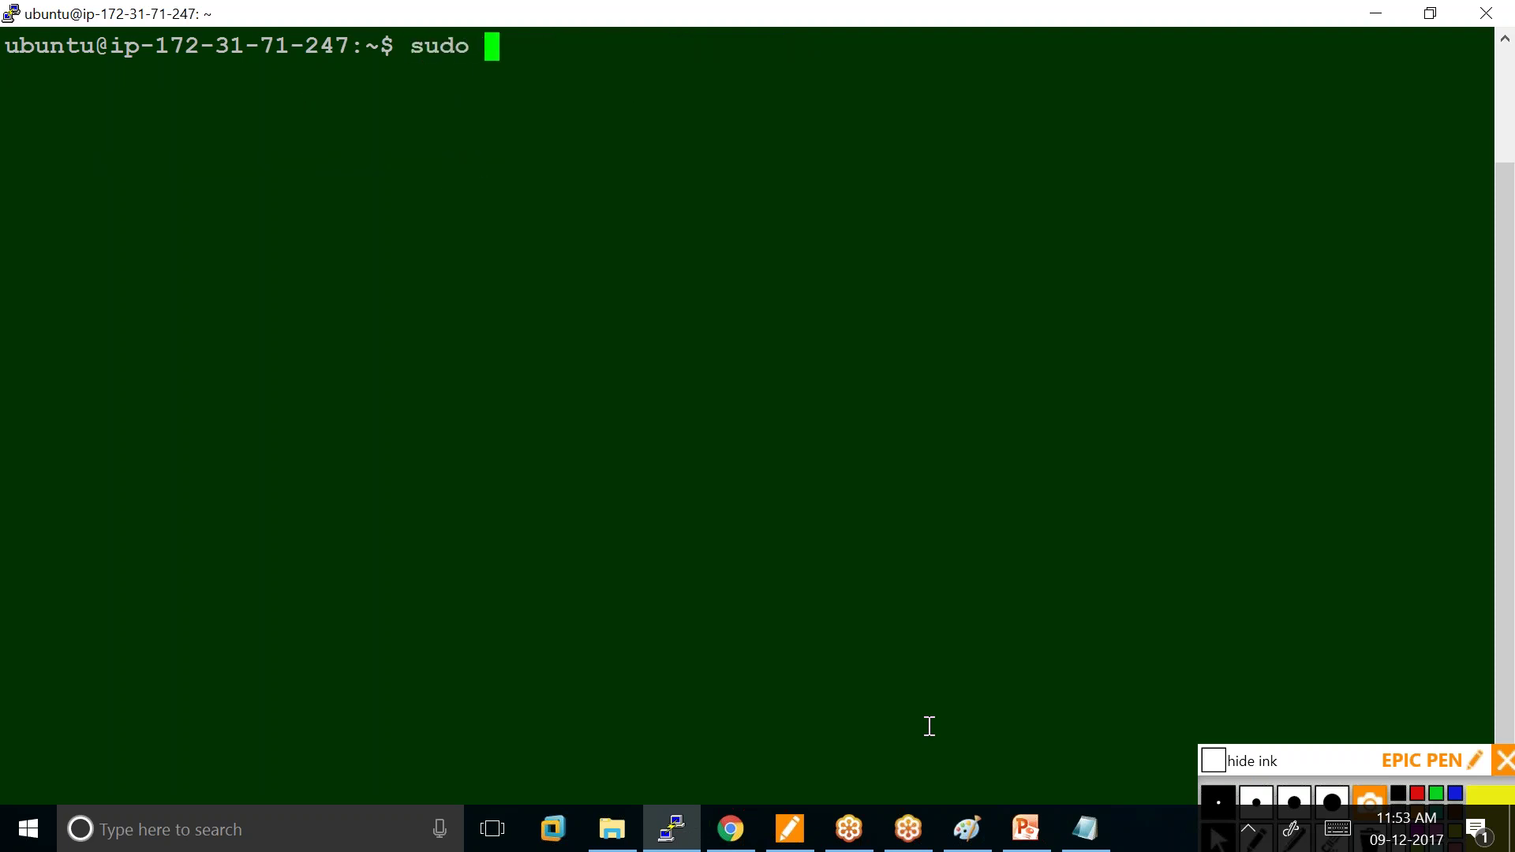
pyautogui.write('apt-g')
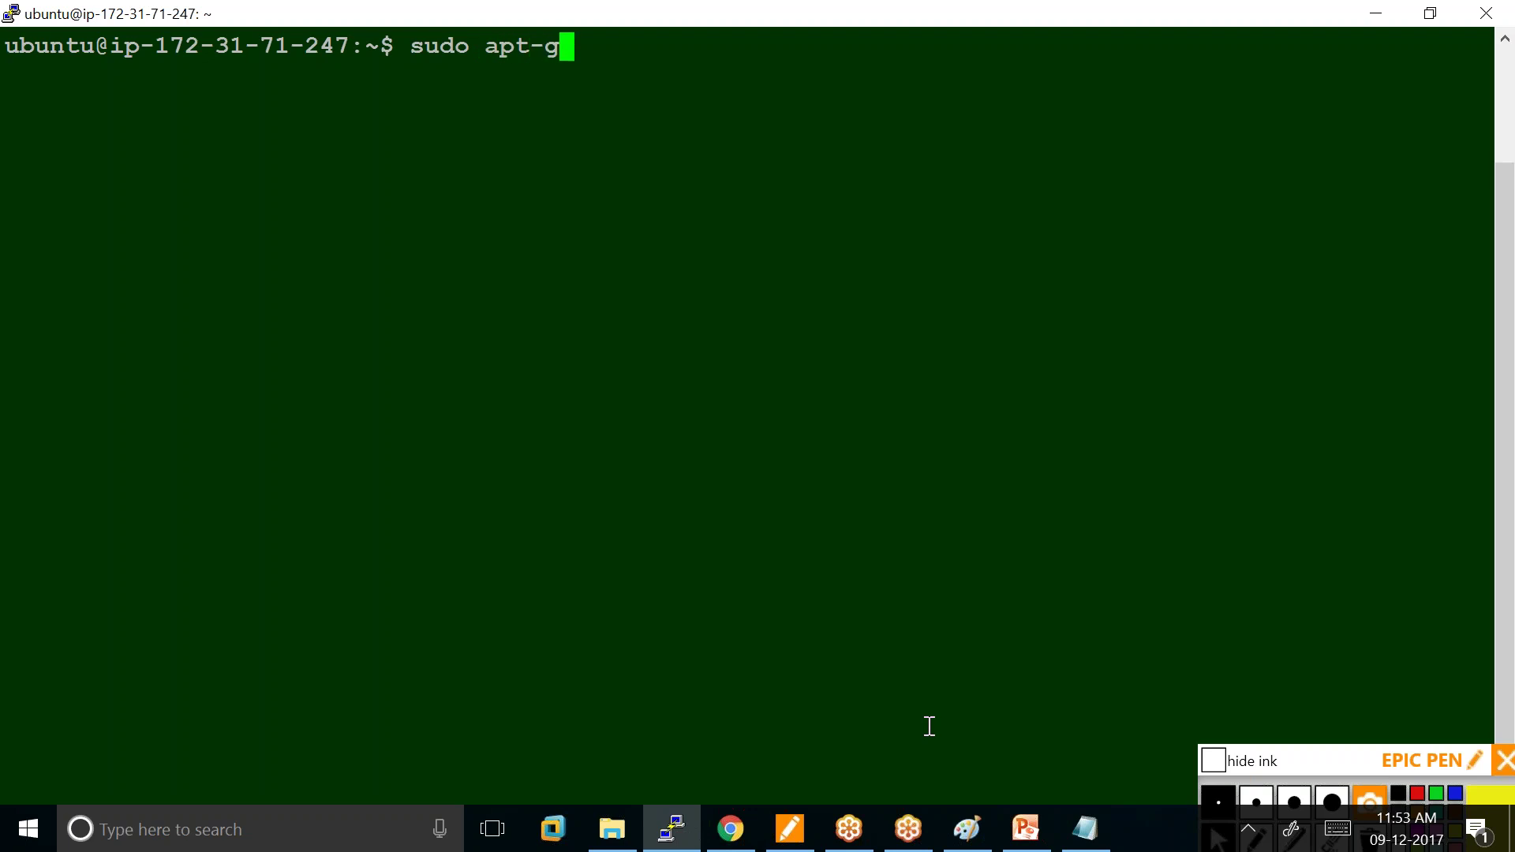
pyautogui.write('et in')
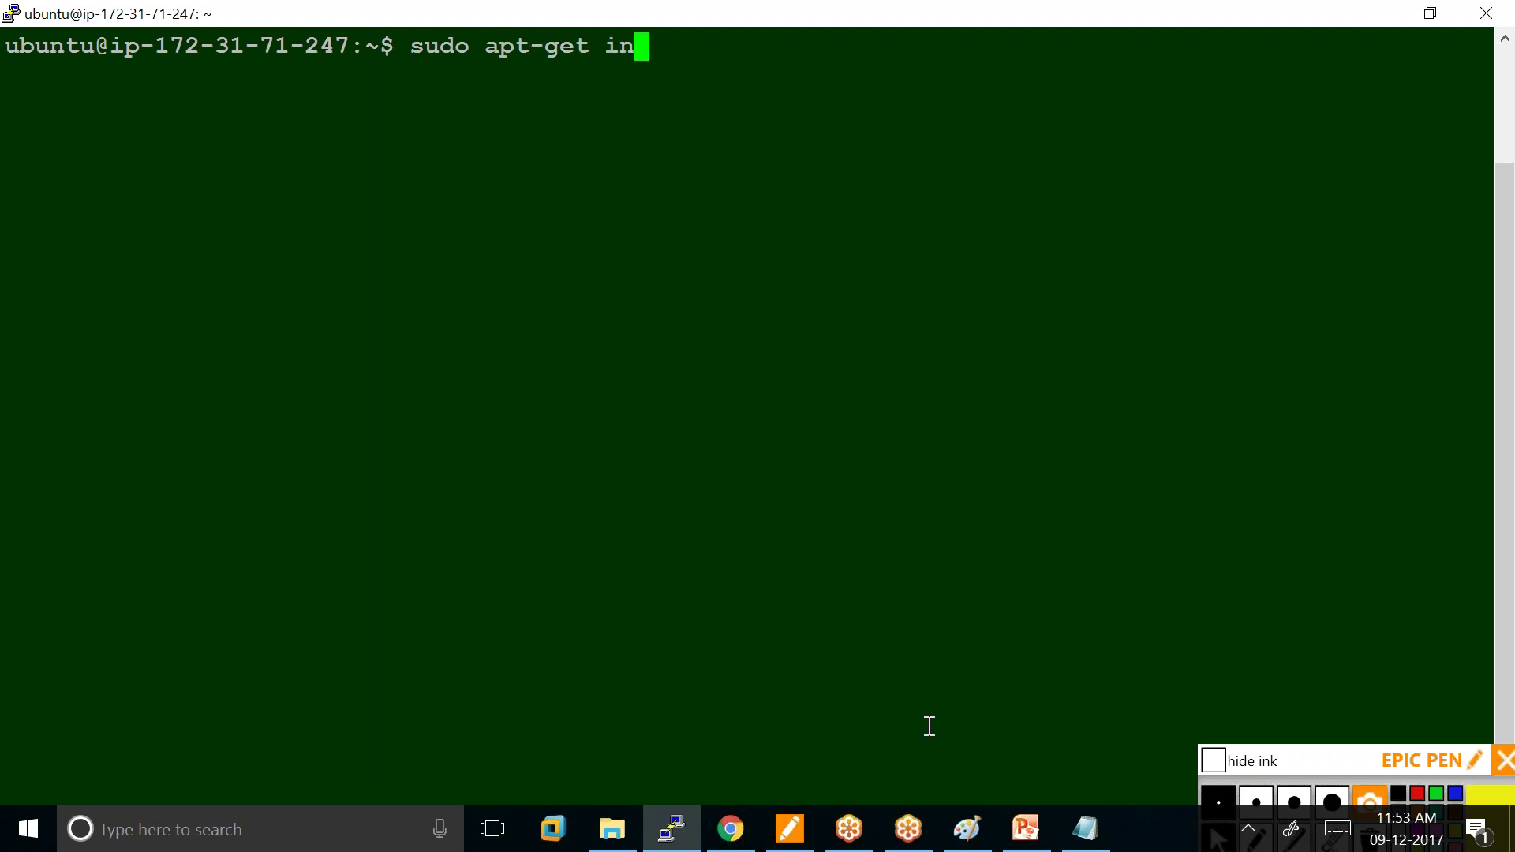
pyautogui.write('stall mysql-server mysql-client')
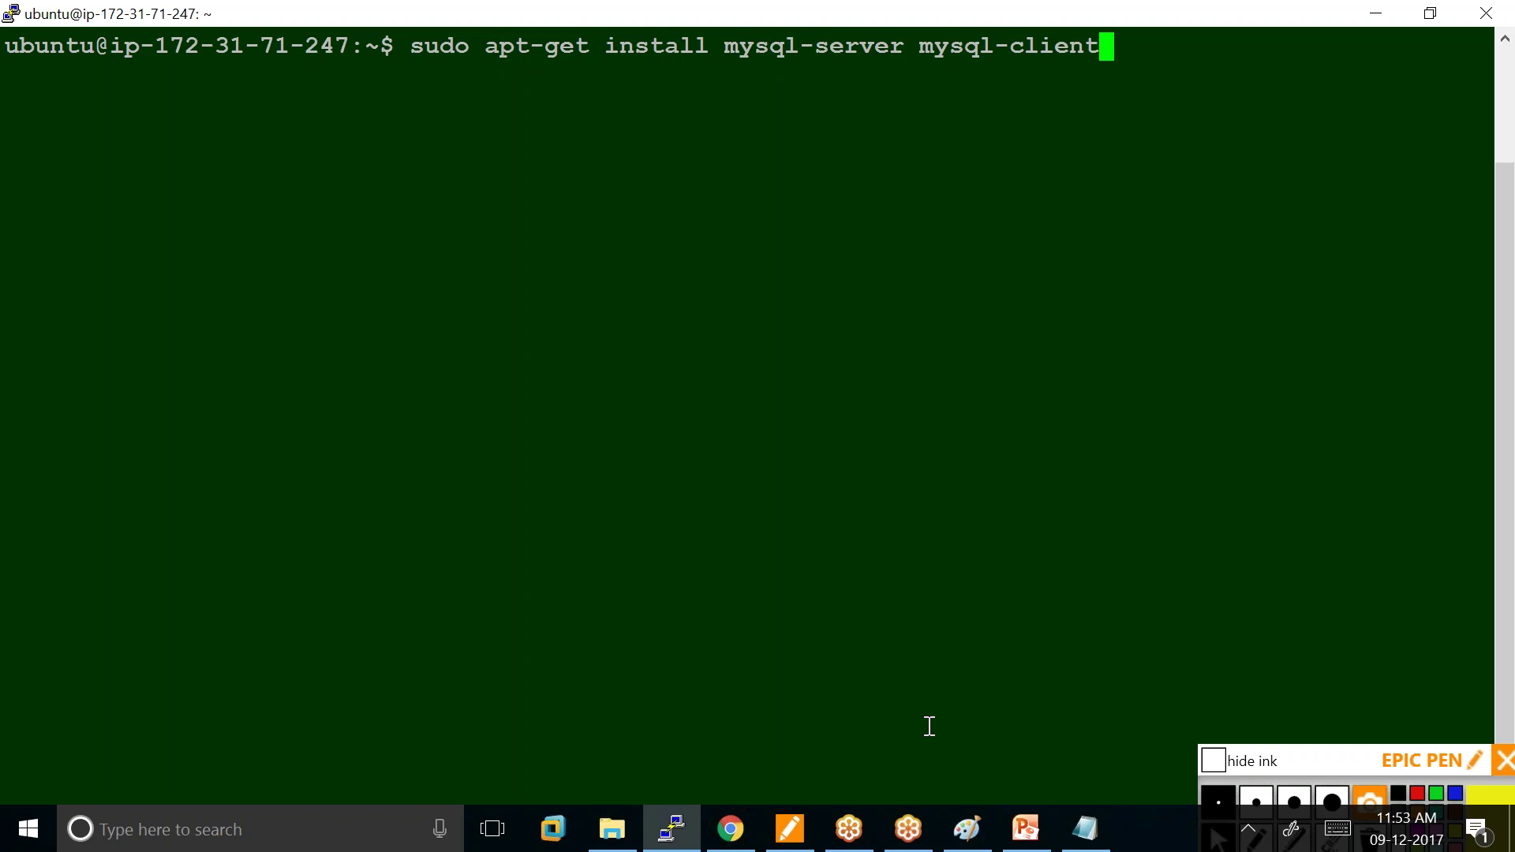
# Install mysql-server and mysql-client, confirm with y, and set then repeat the MySQL root password.
pyautogui.press('Return')
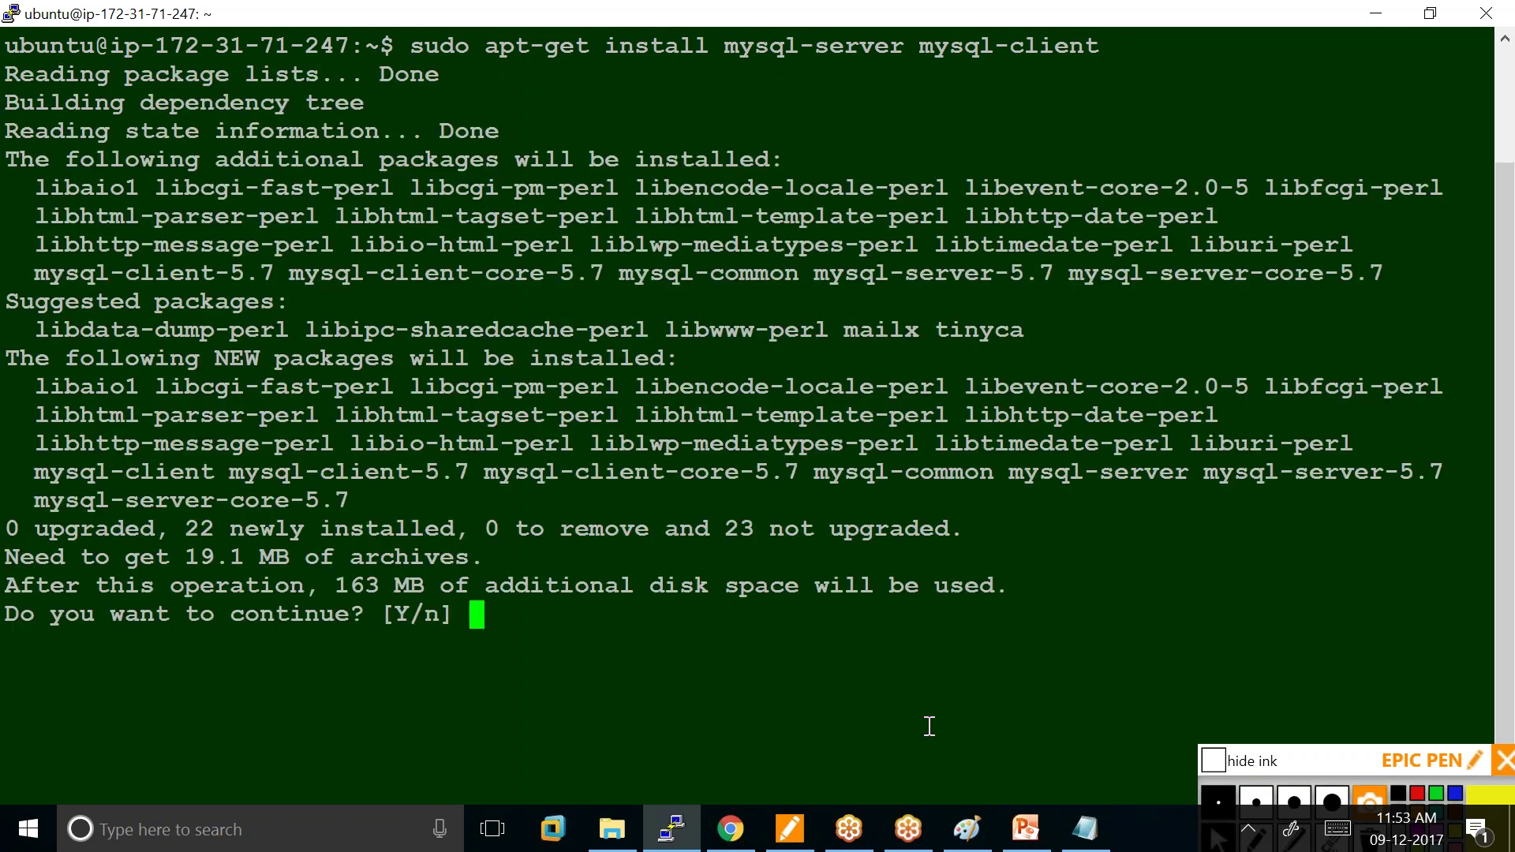
pyautogui.write('y')
pyautogui.press('Return')
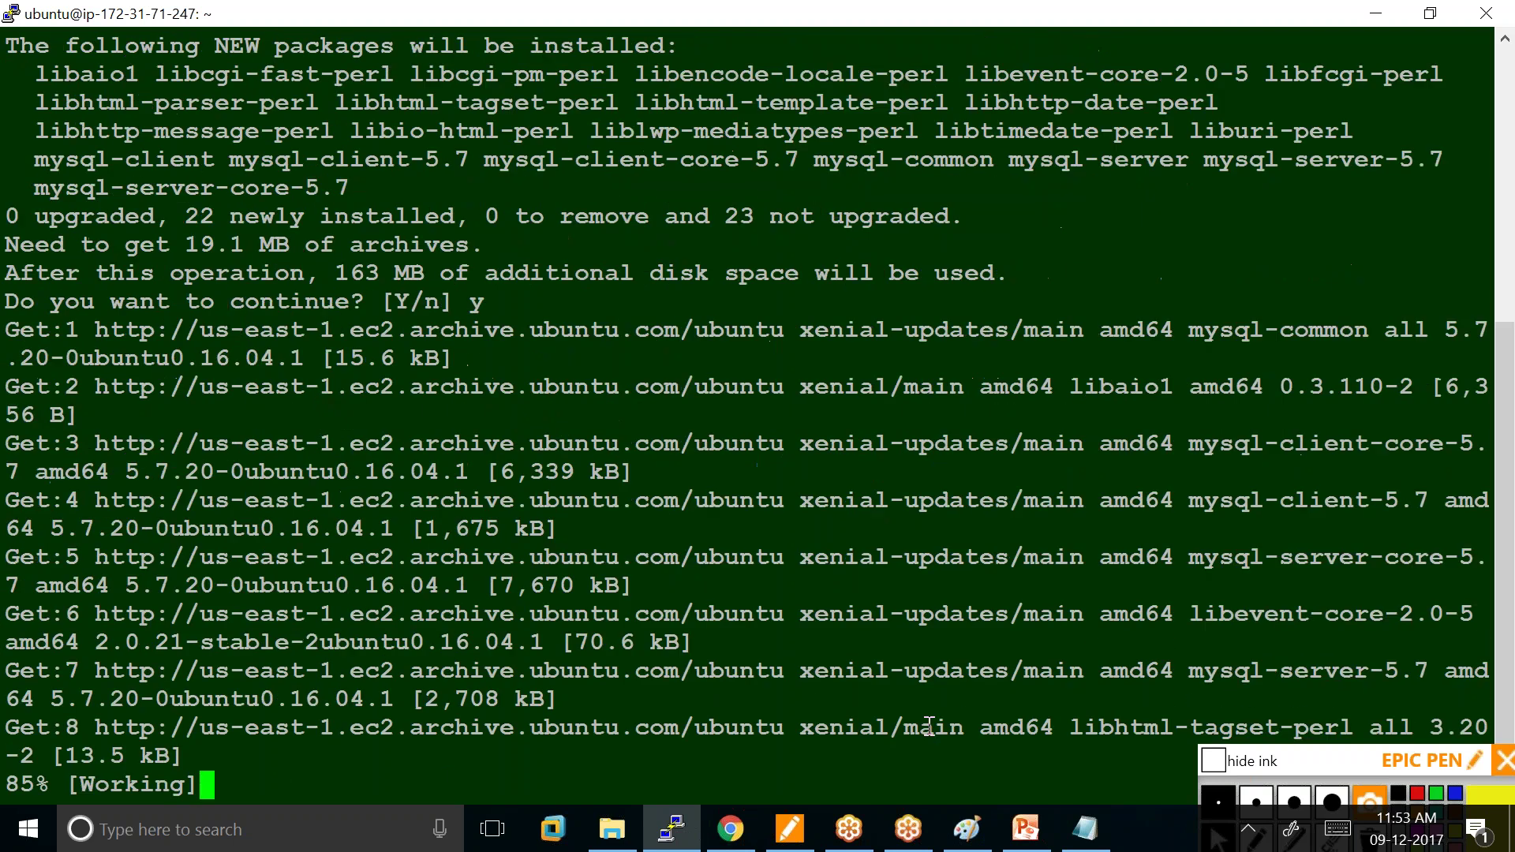
pyautogui.write('root')
pyautogui.press('Tab')
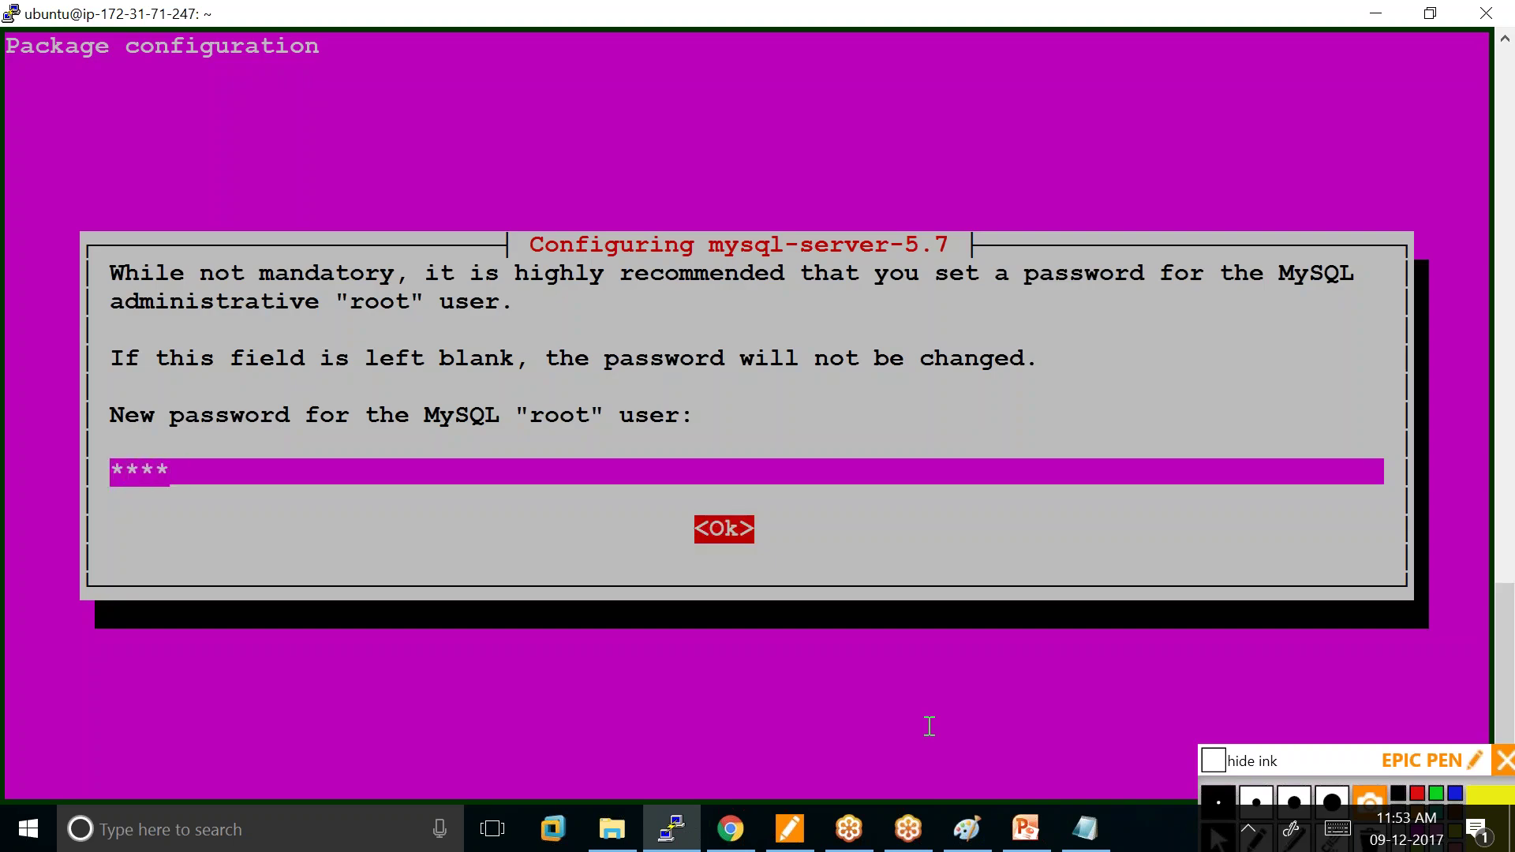
pyautogui.press('Return')
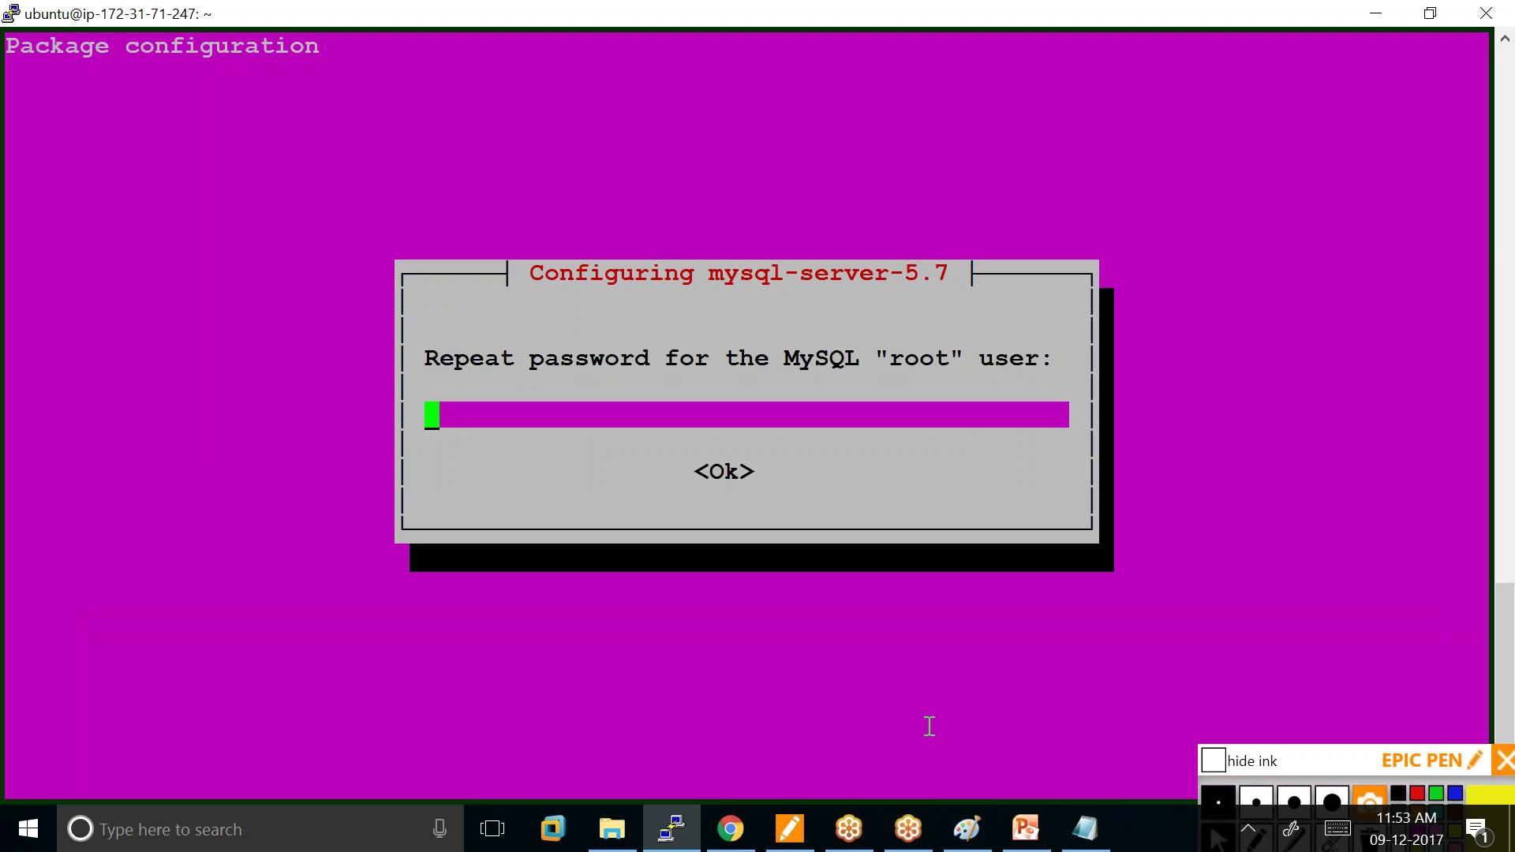
pyautogui.write('root')
pyautogui.press('Tab')
pyautogui.press('Return')
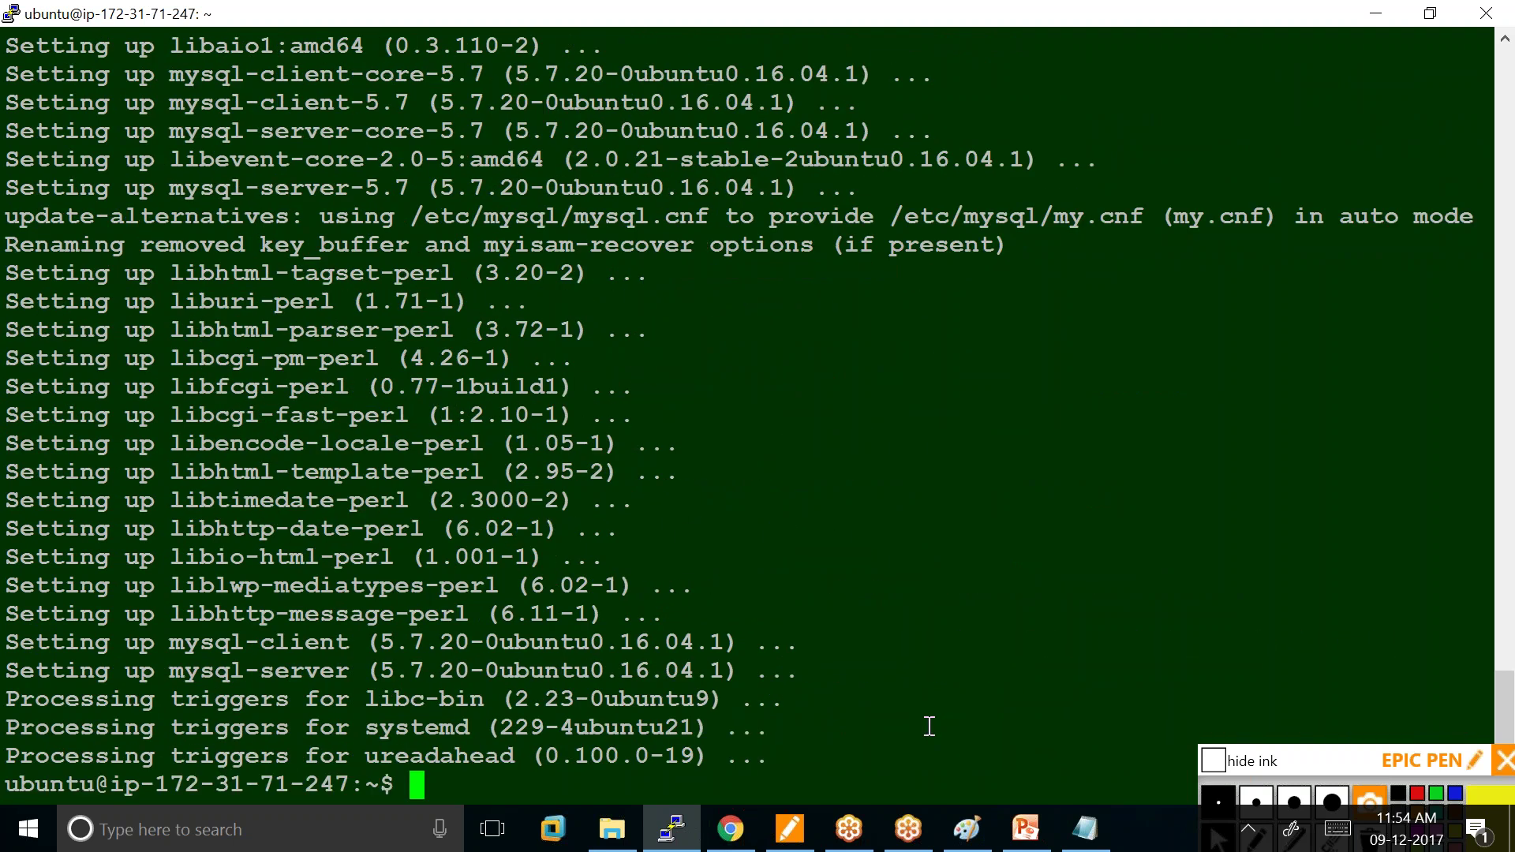
# Clear the screen and log into MySQL as root with 'sudo mysql -u root -p'.
pyautogui.write('clear')
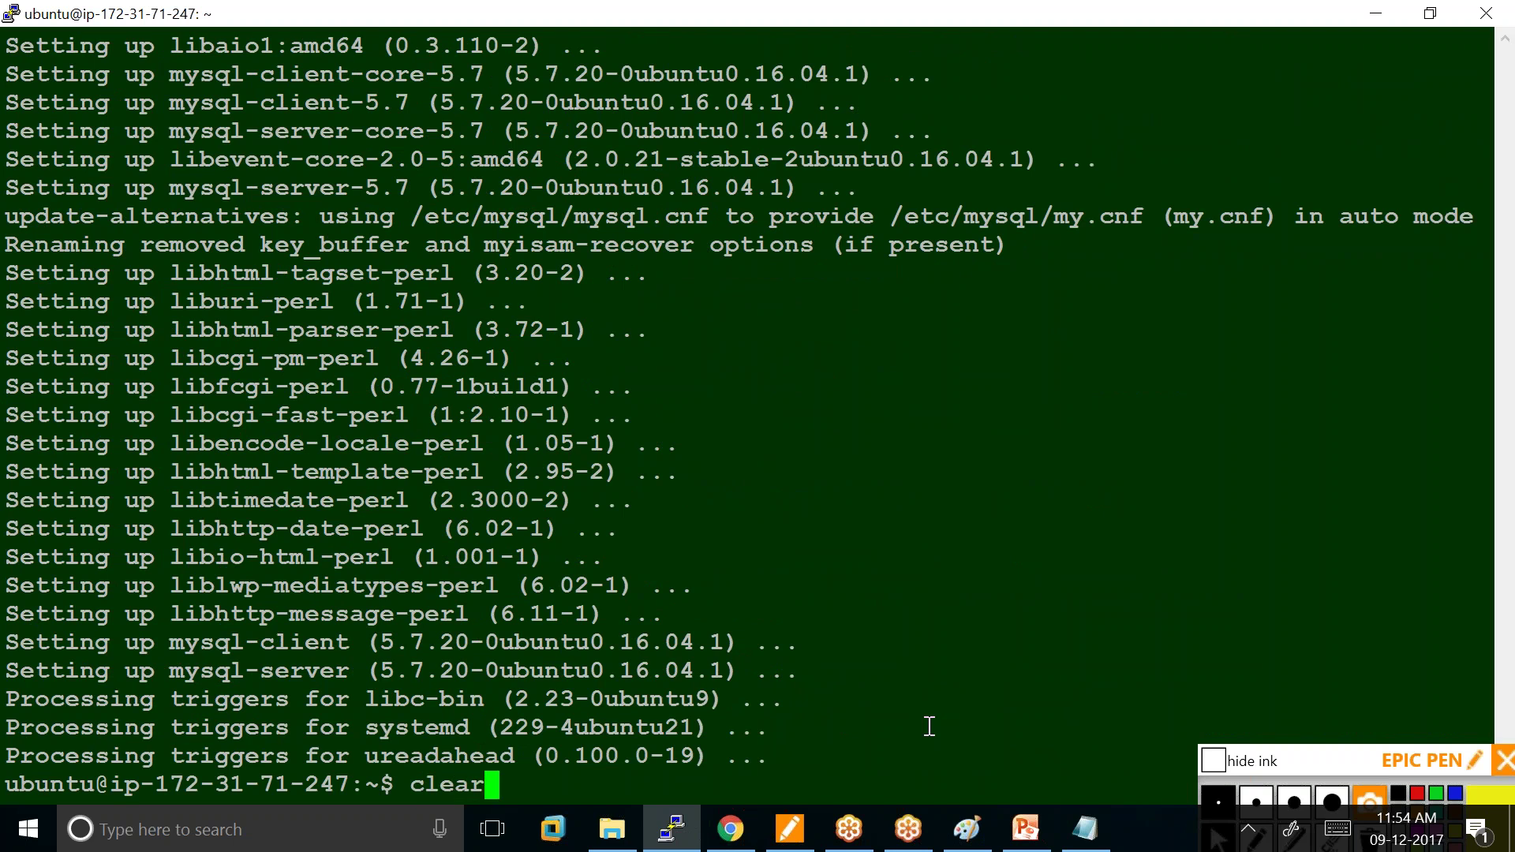
pyautogui.press('Return')
pyautogui.write('sud')
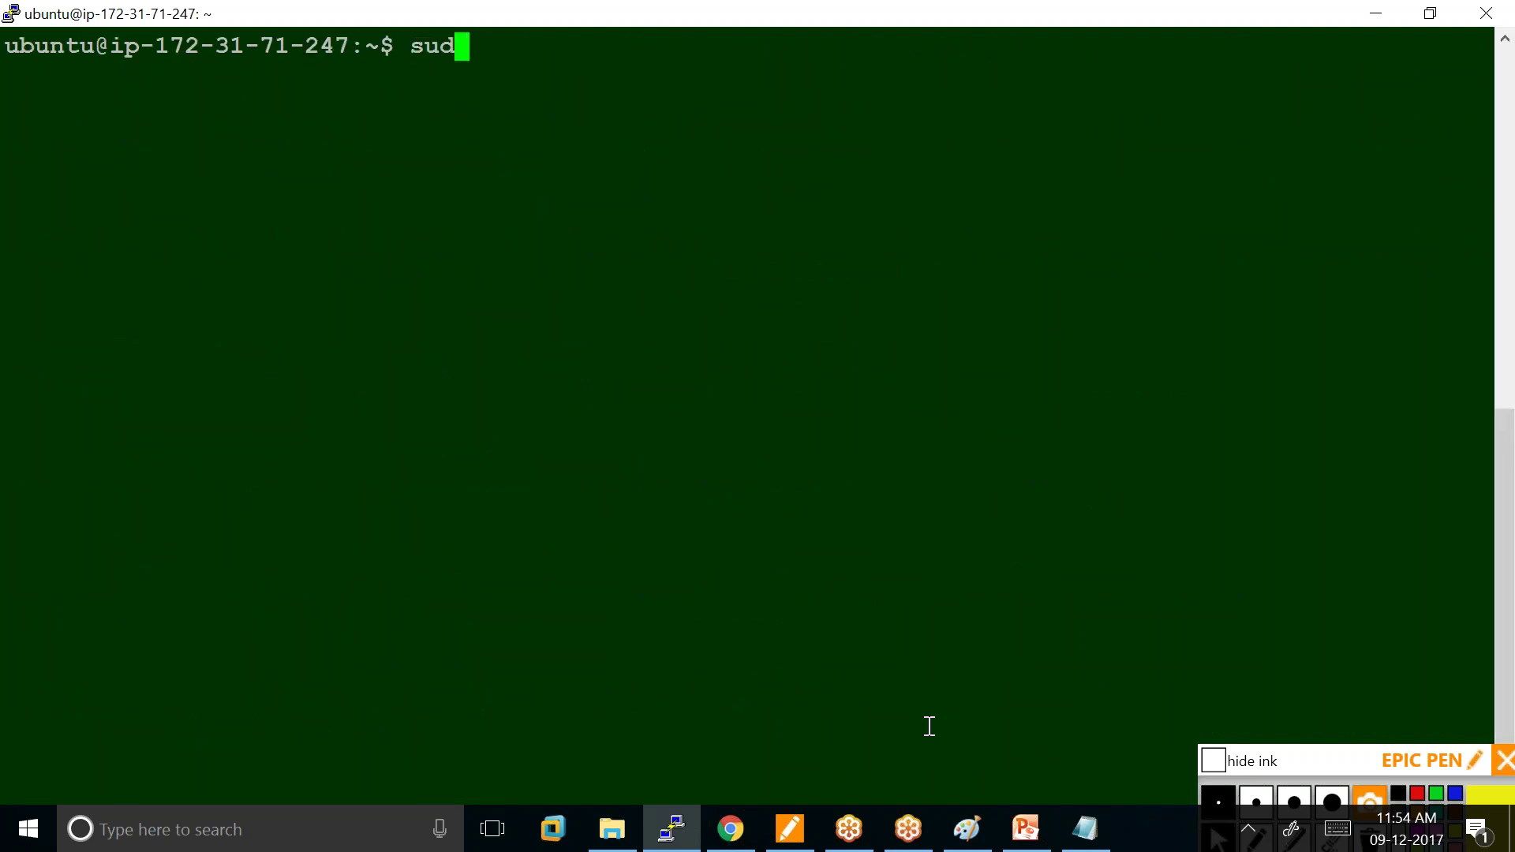
pyautogui.write('o mysql ')
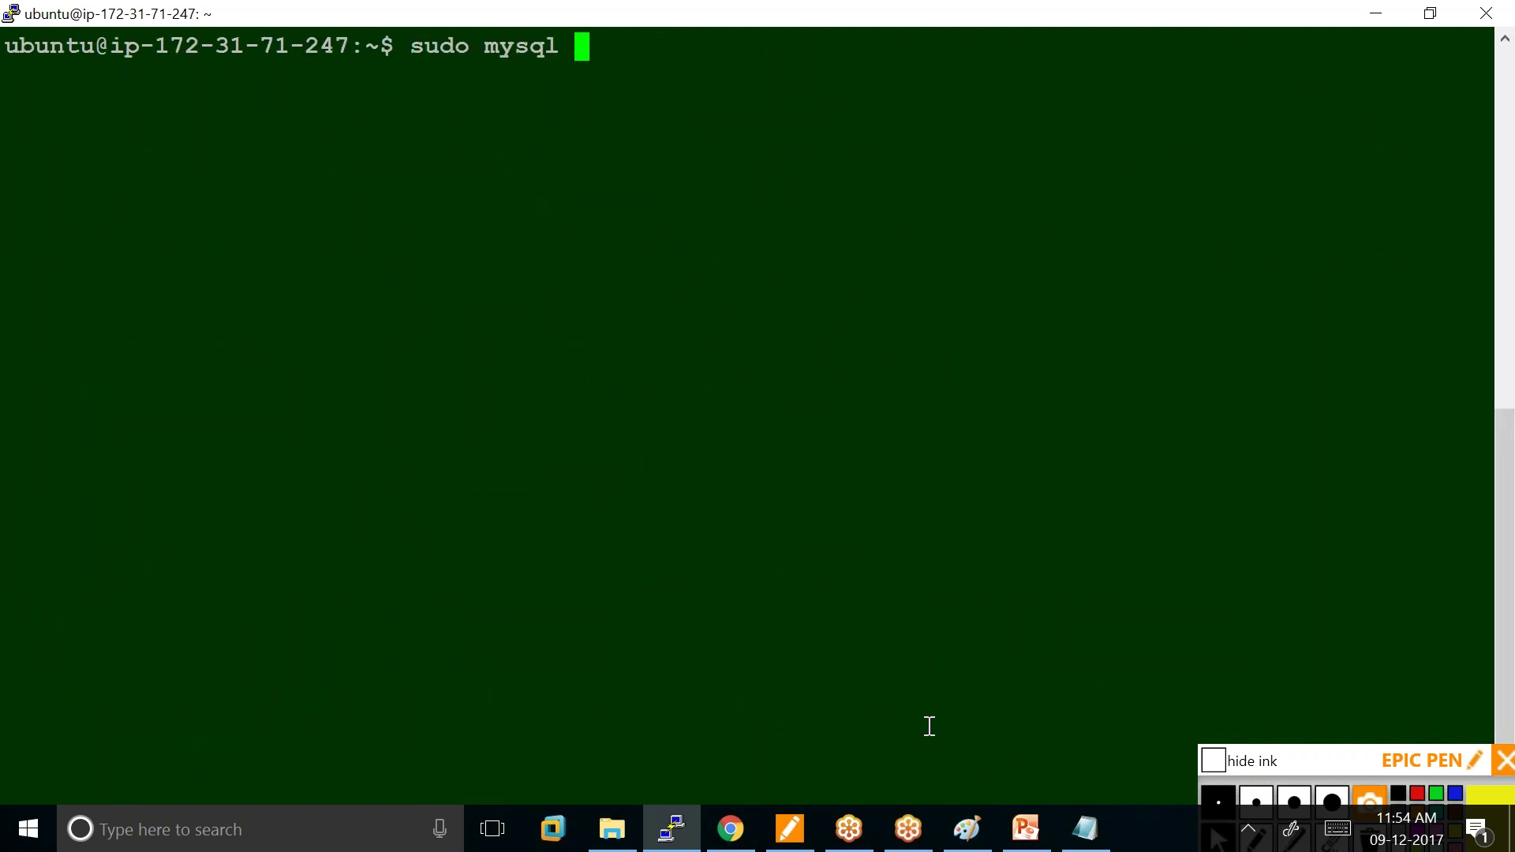
pyautogui.write('-u root -p')
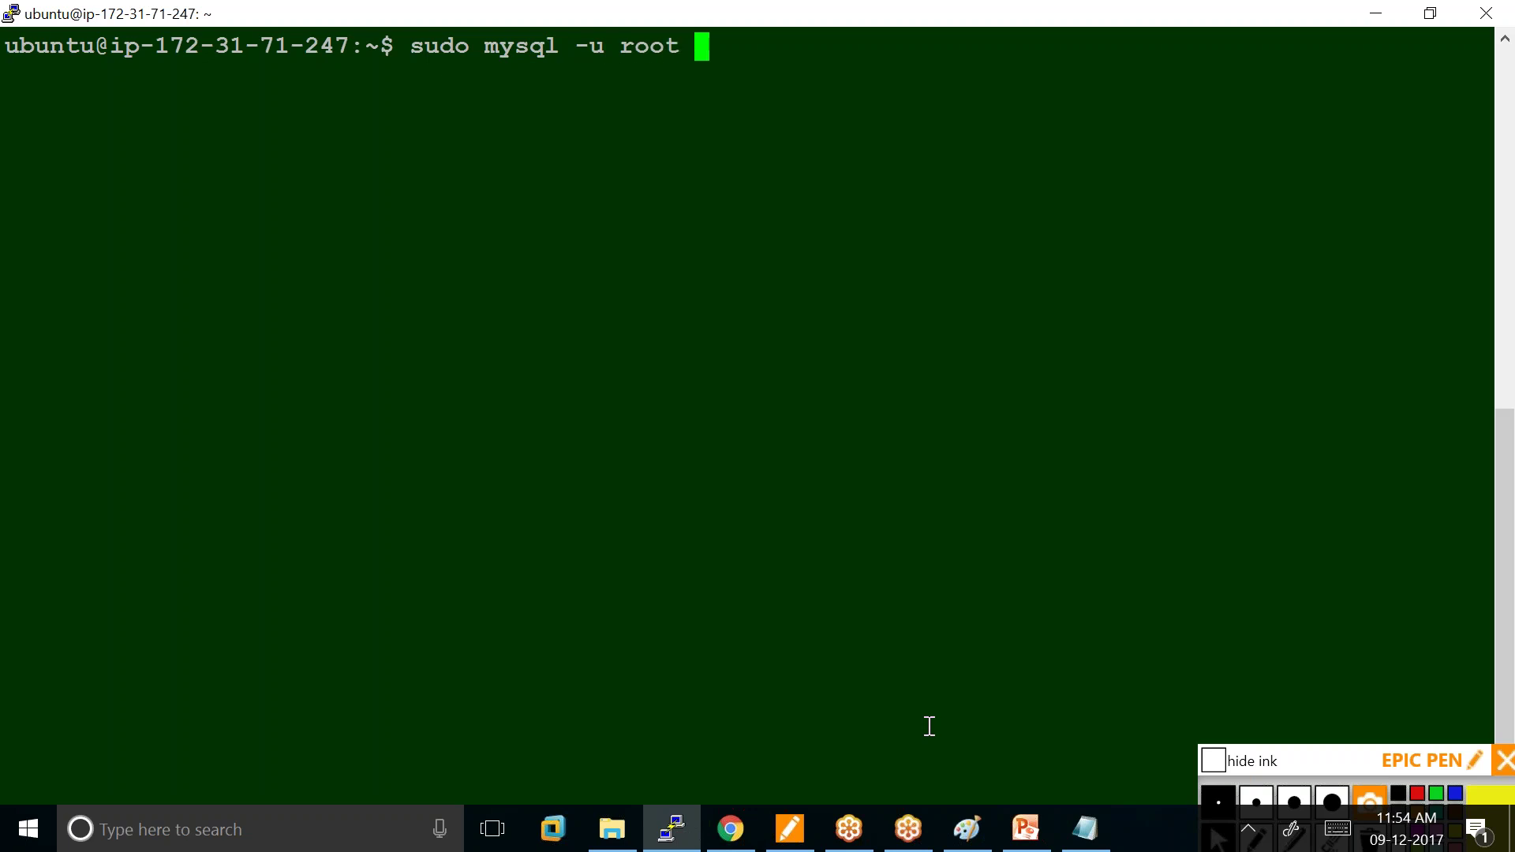
pyautogui.press('Return')
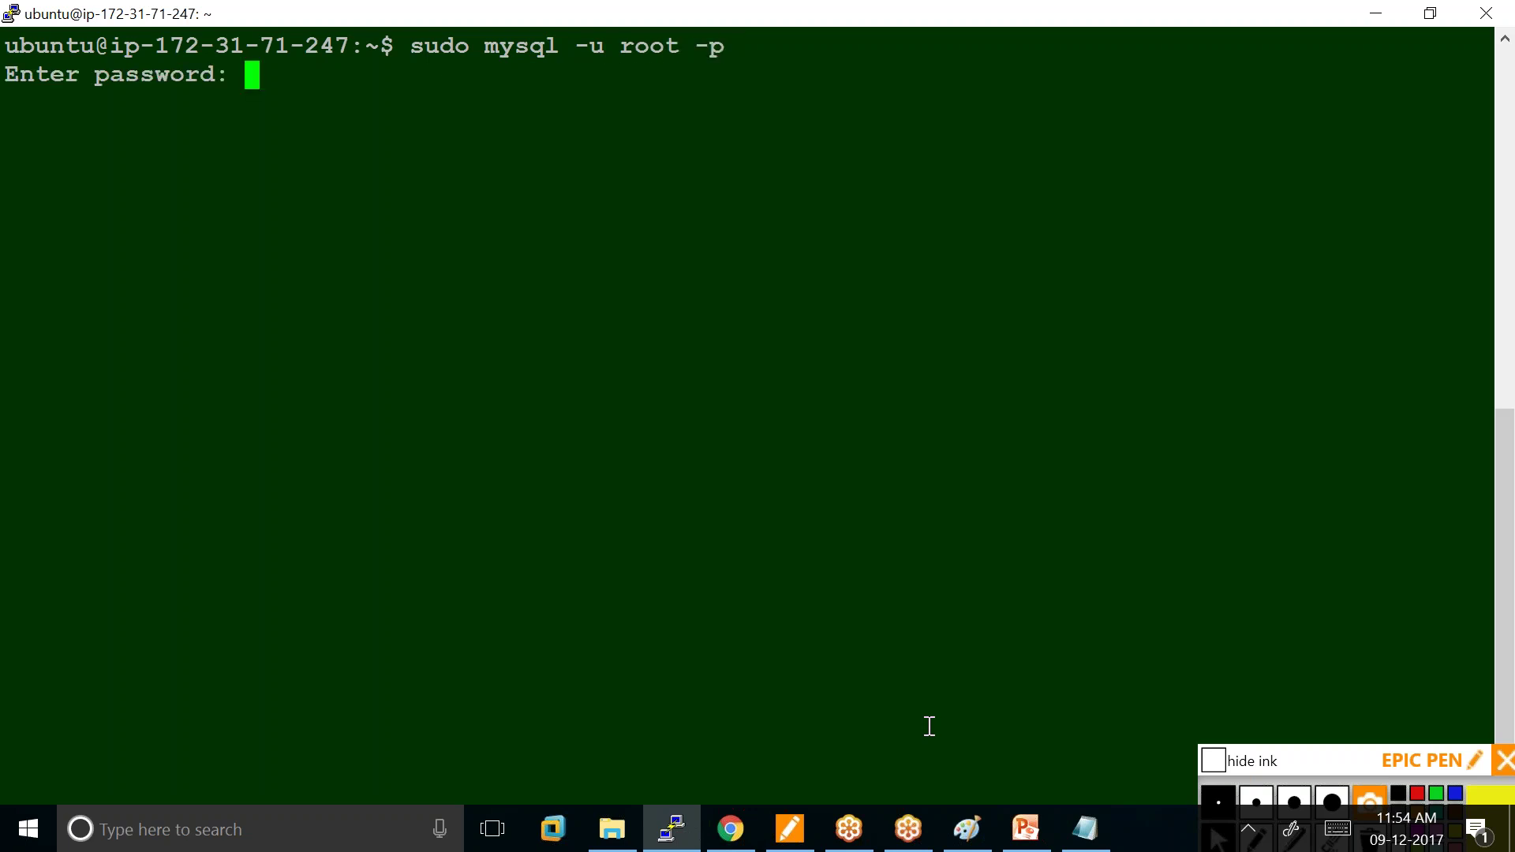
pyautogui.press('Return')
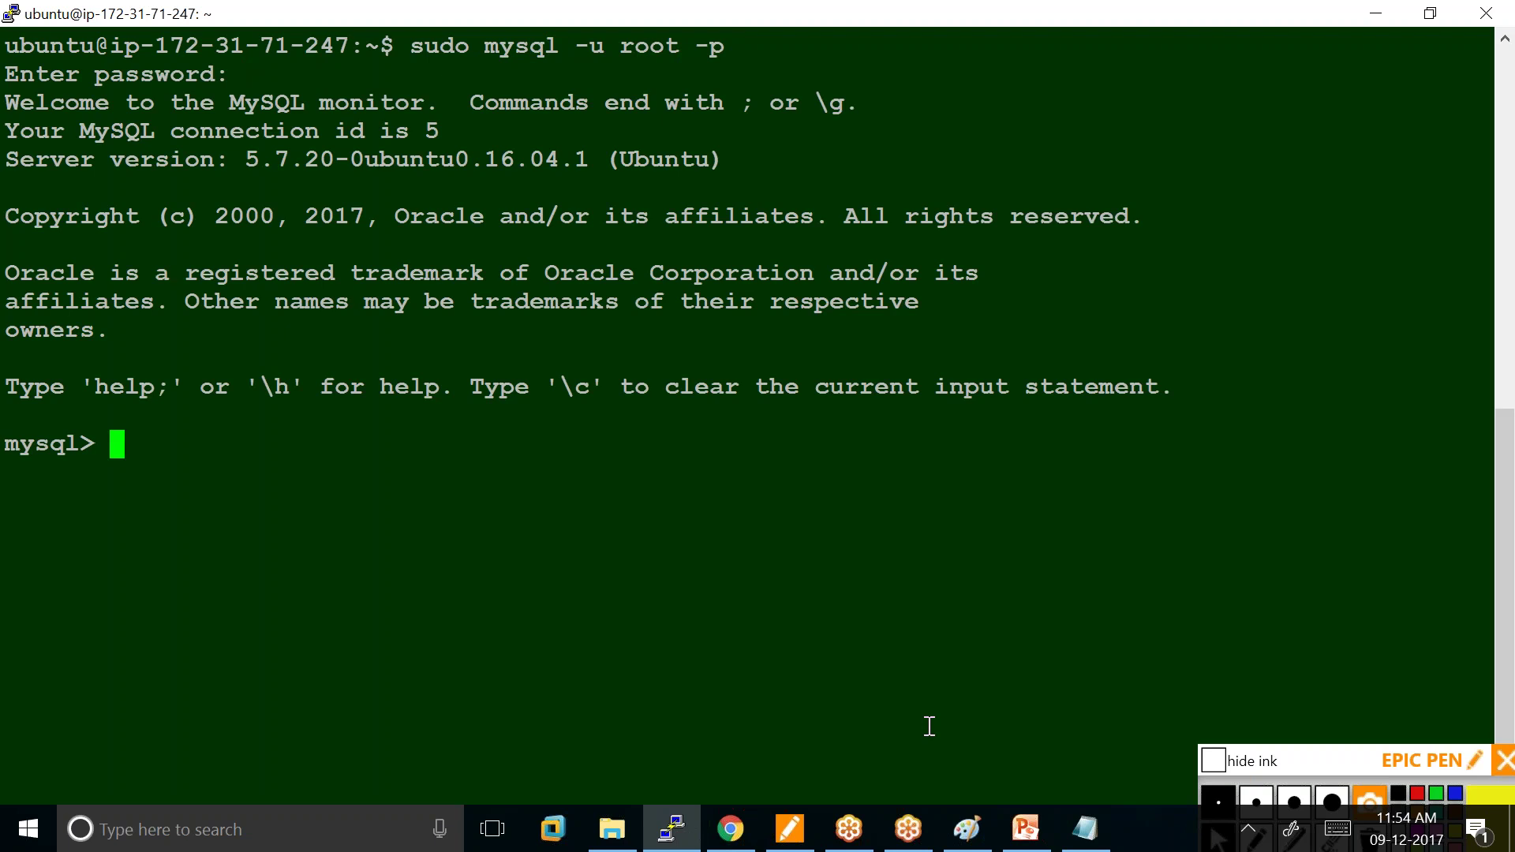
# List the databases with 'show databases;' and create a database named kannan.
pyautogui.write('show da')
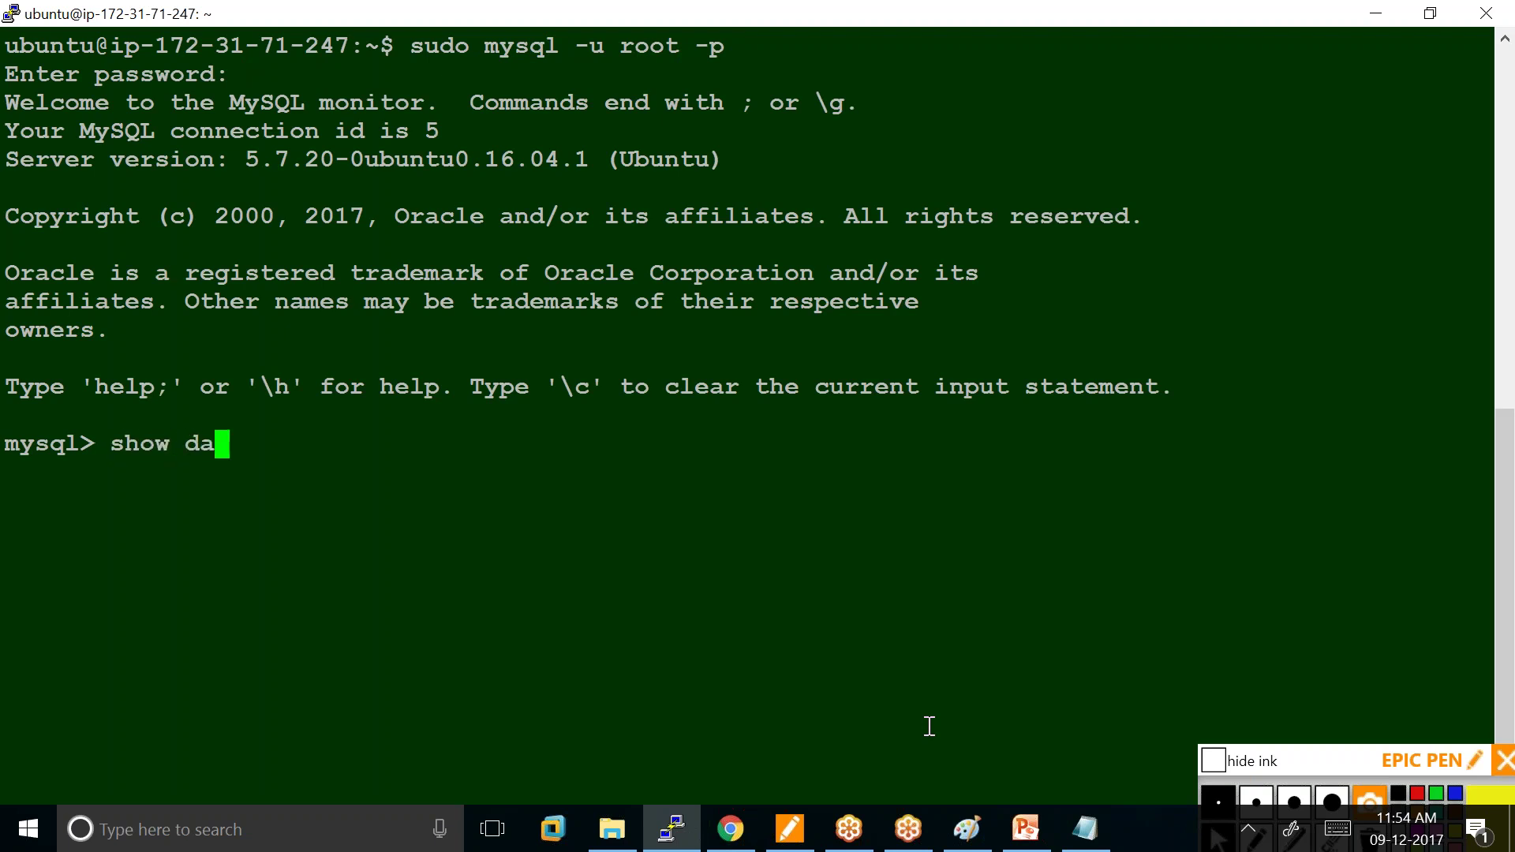
pyautogui.write('tabses')
pyautogui.press('BackSpace')
pyautogui.press('BackSpace')
pyautogui.press('BackSpace')
pyautogui.press('BackSpace')
pyautogui.write('bases;')
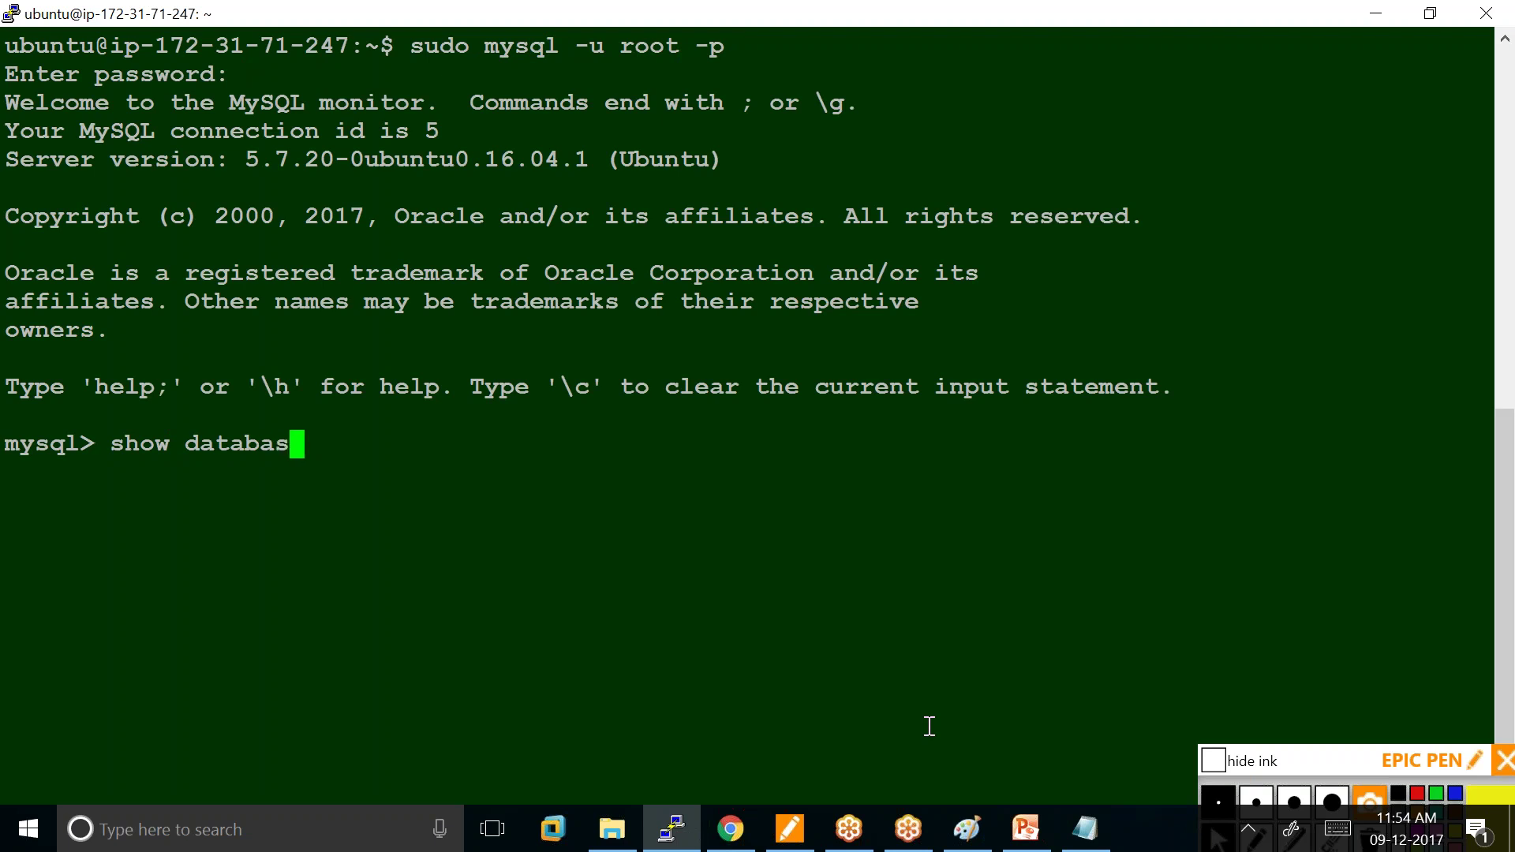
pyautogui.press('Return')
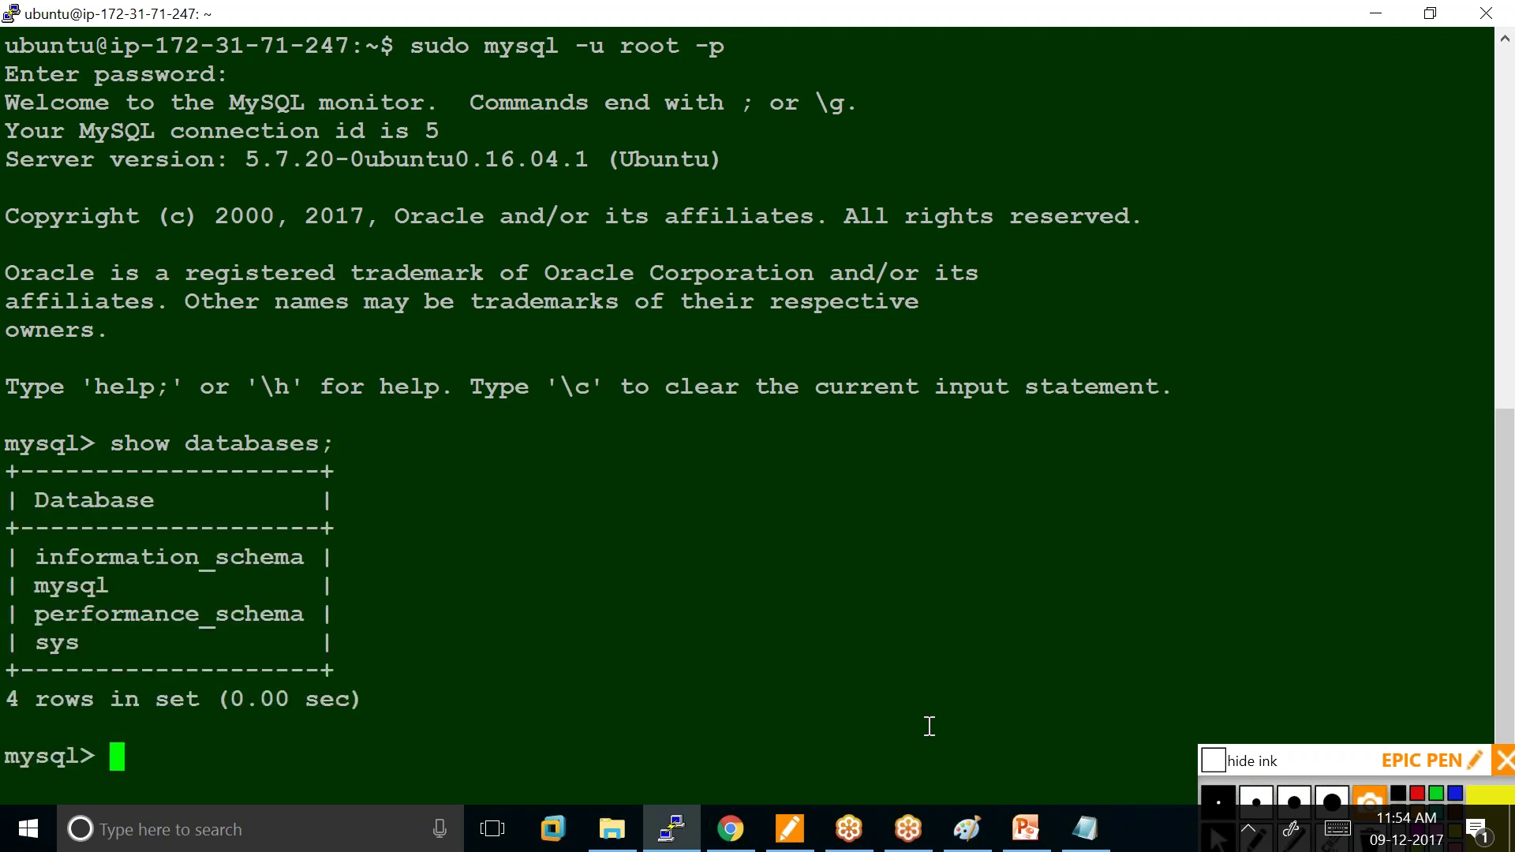
pyautogui.write('create database')
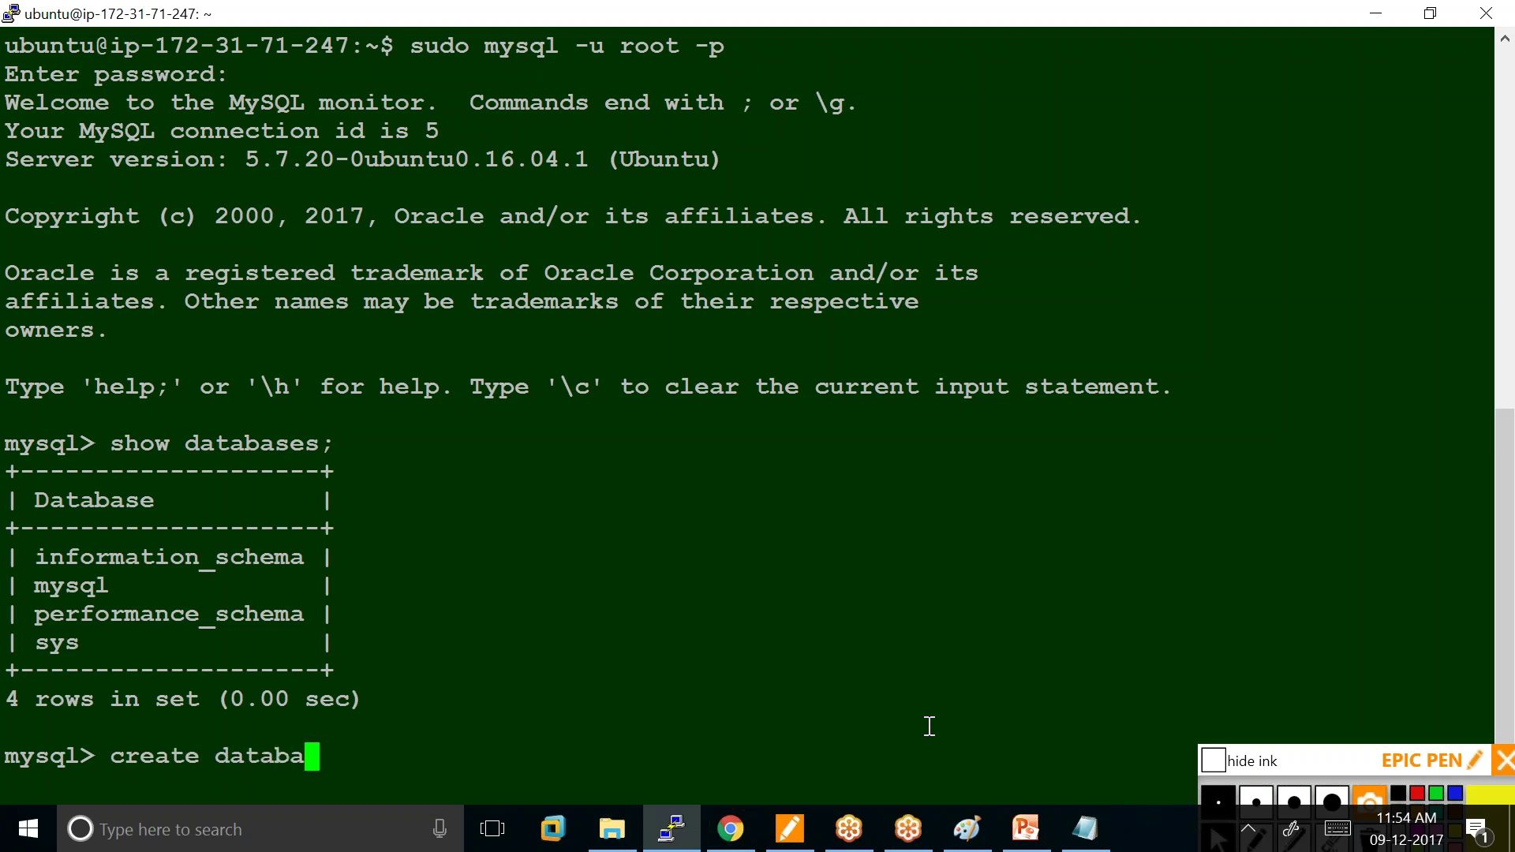
pyautogui.write('kan')
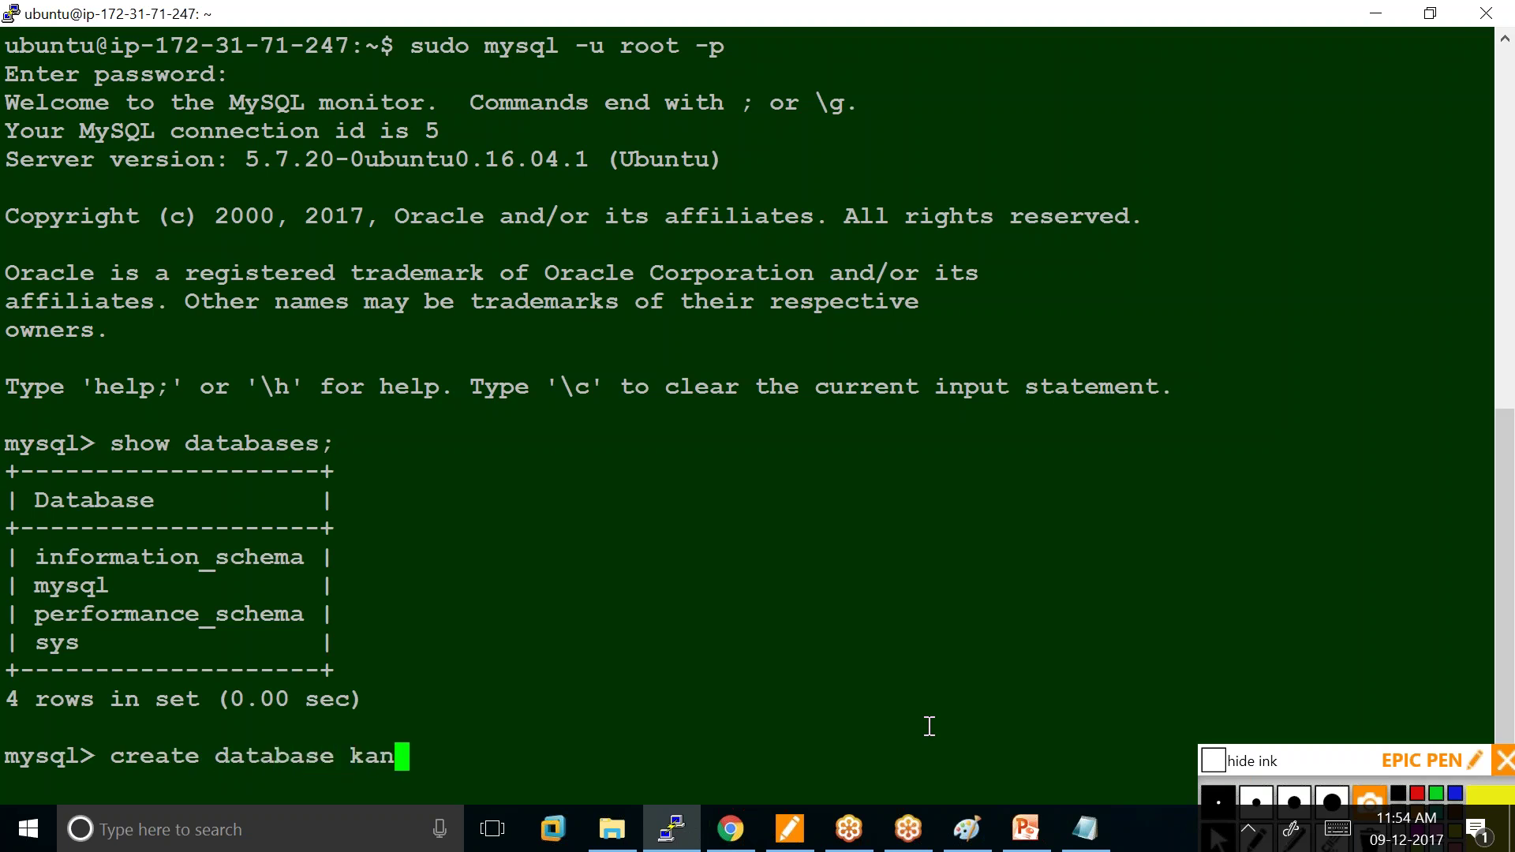
pyautogui.write('nan')
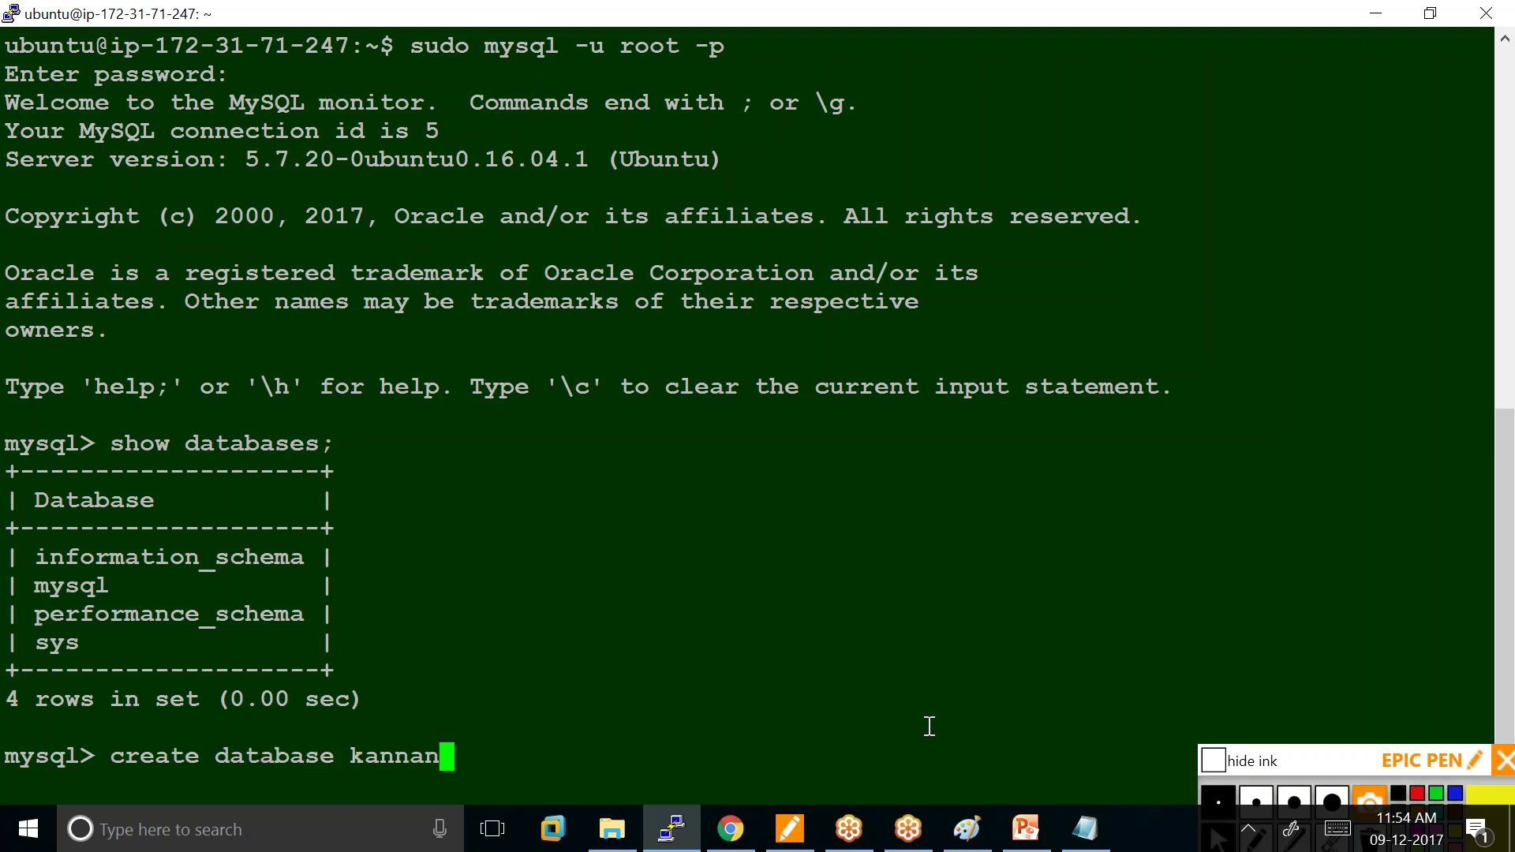
pyautogui.write(';')
pyautogui.press('Return')
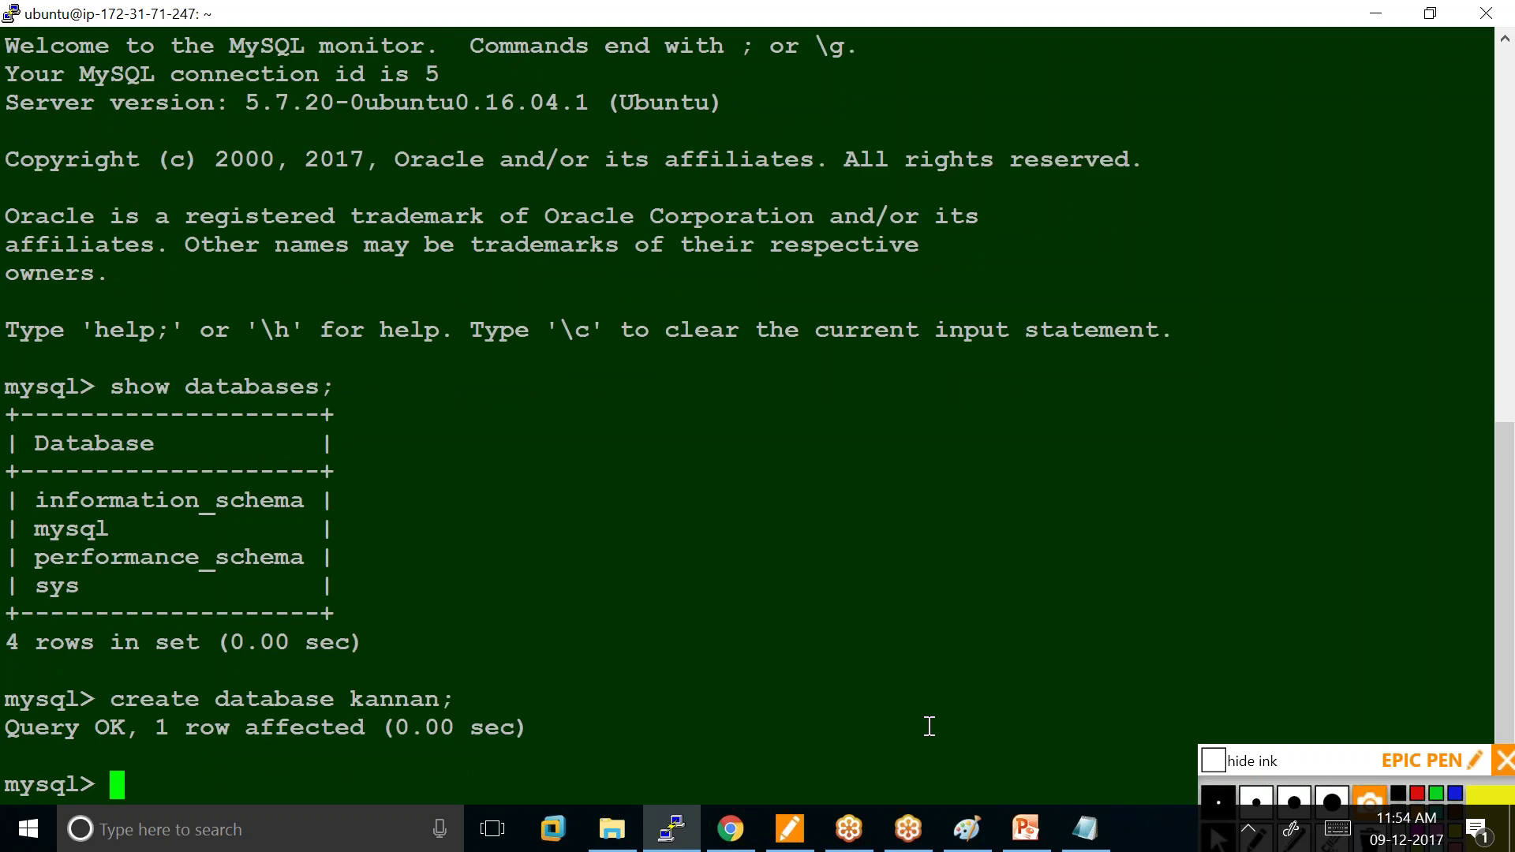
# List the databases again to confirm kannan exists, then switch to it with 'use kannan;'.
pyautogui.press('Up')
pyautogui.press('Up')
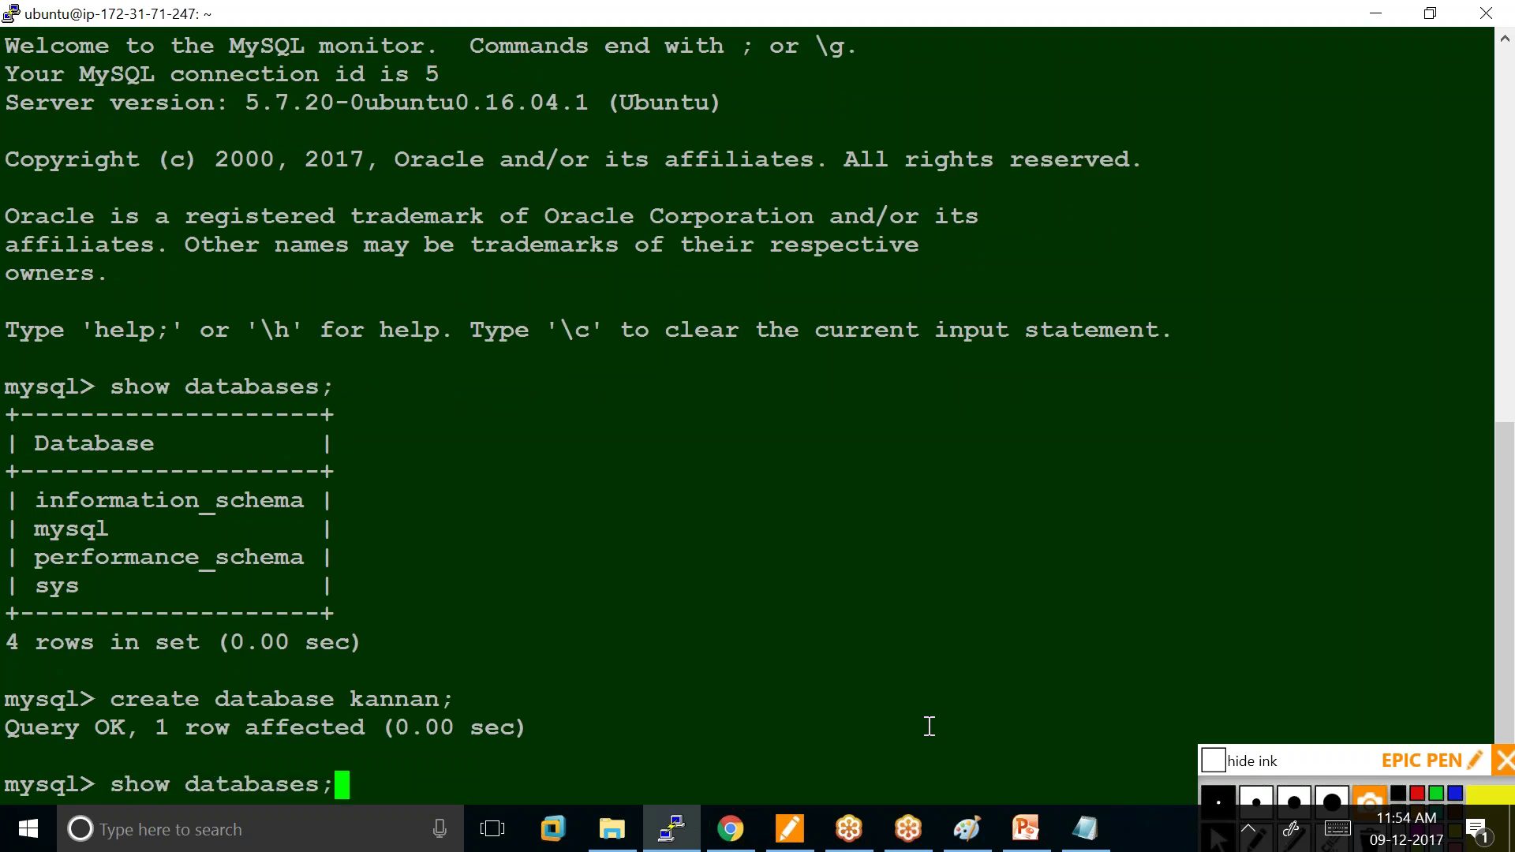
pyautogui.press('Return')
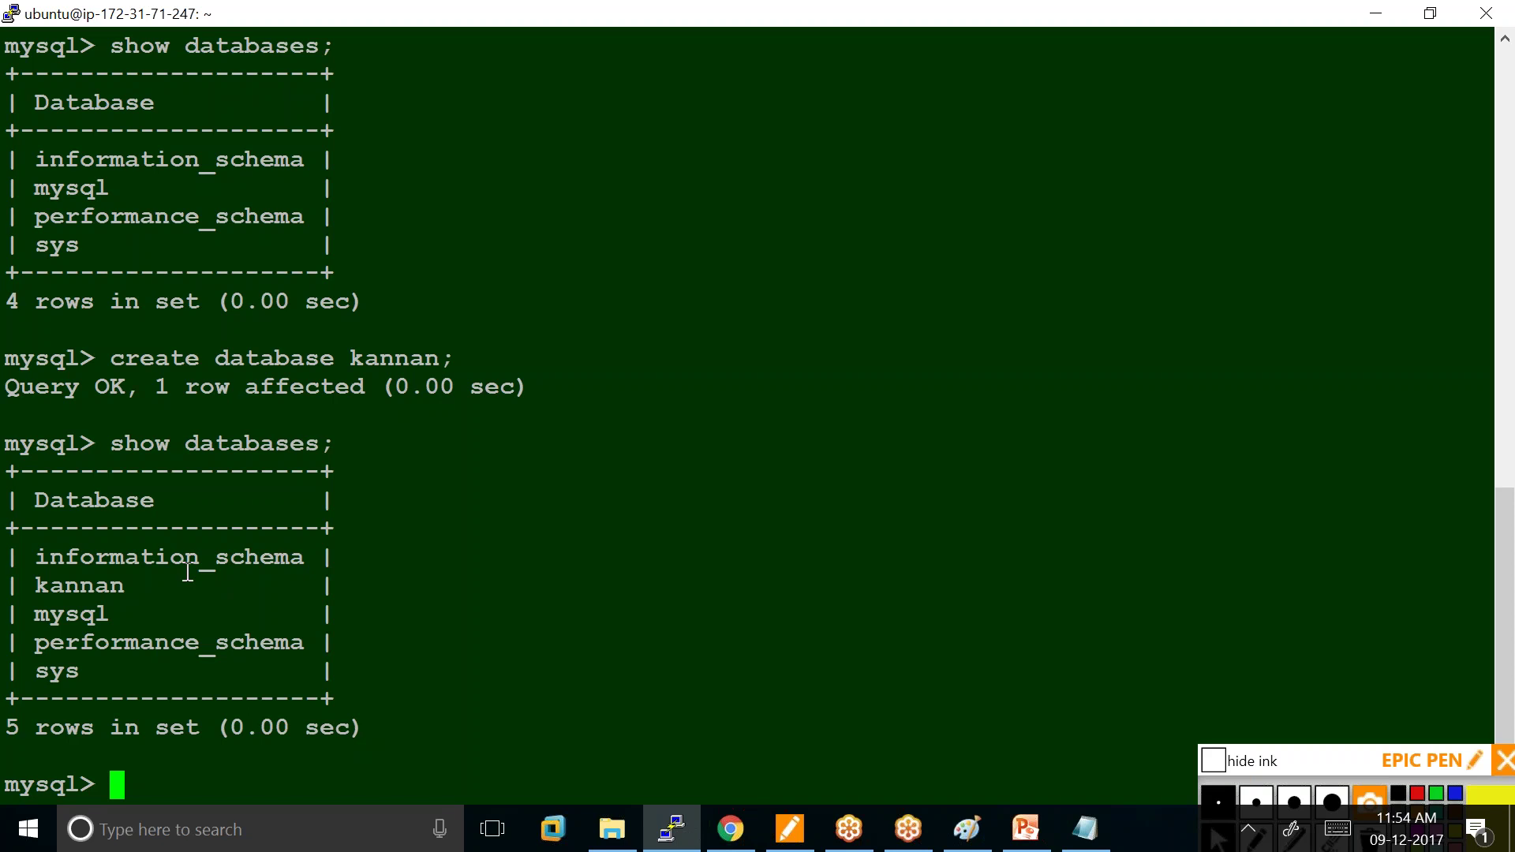
pyautogui.moveTo(142, 585); pyautogui.dragTo(22, 586)
pyautogui.click(114, 784)
pyautogui.write('use kanan')
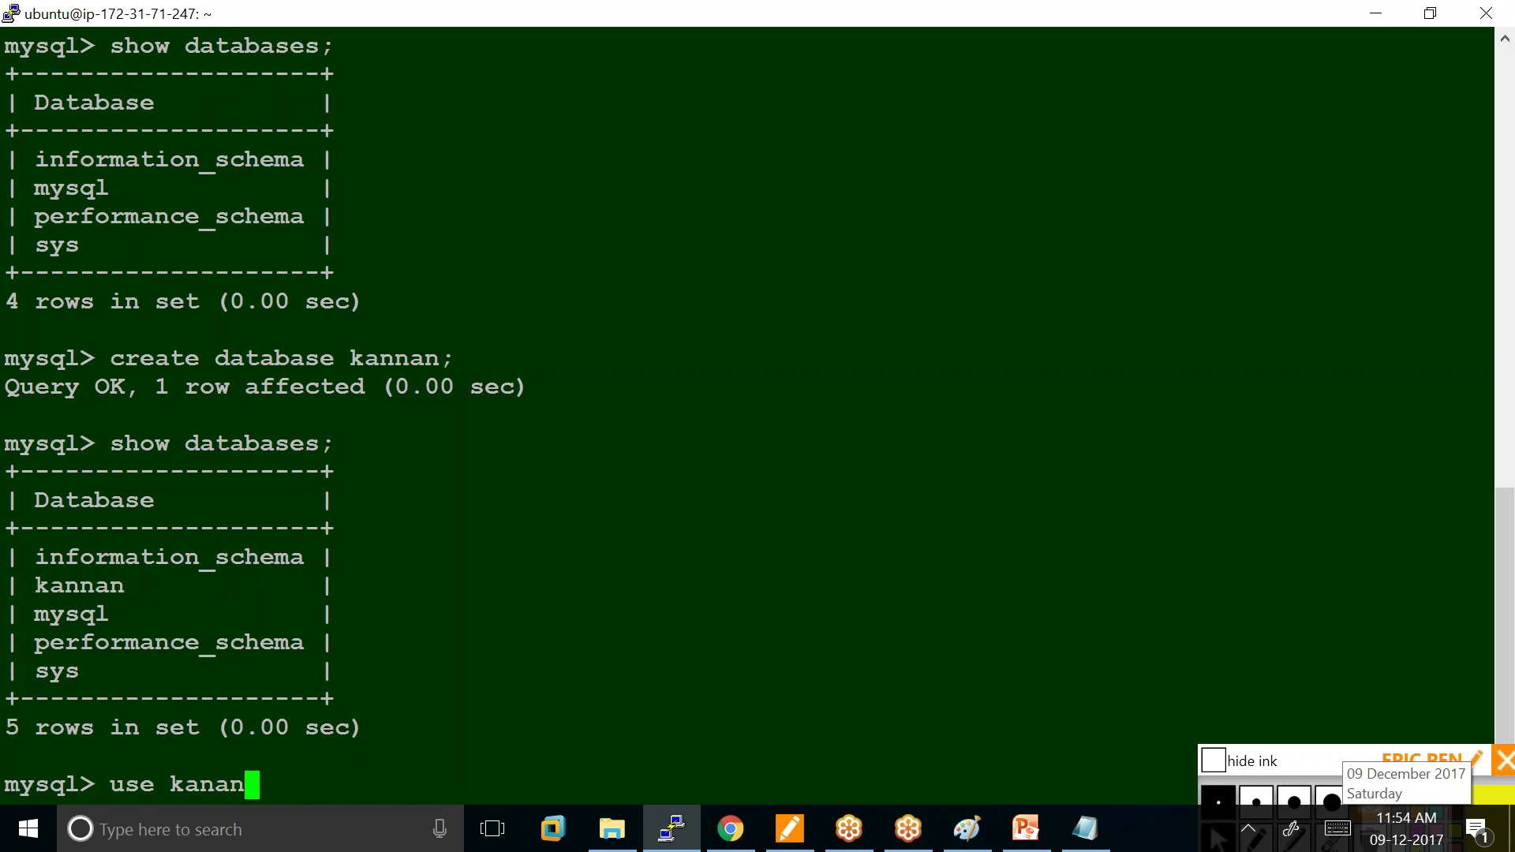
pyautogui.press('BackSpace')
pyautogui.press('BackSpace')
pyautogui.write('nan;')
pyautogui.press('Return')
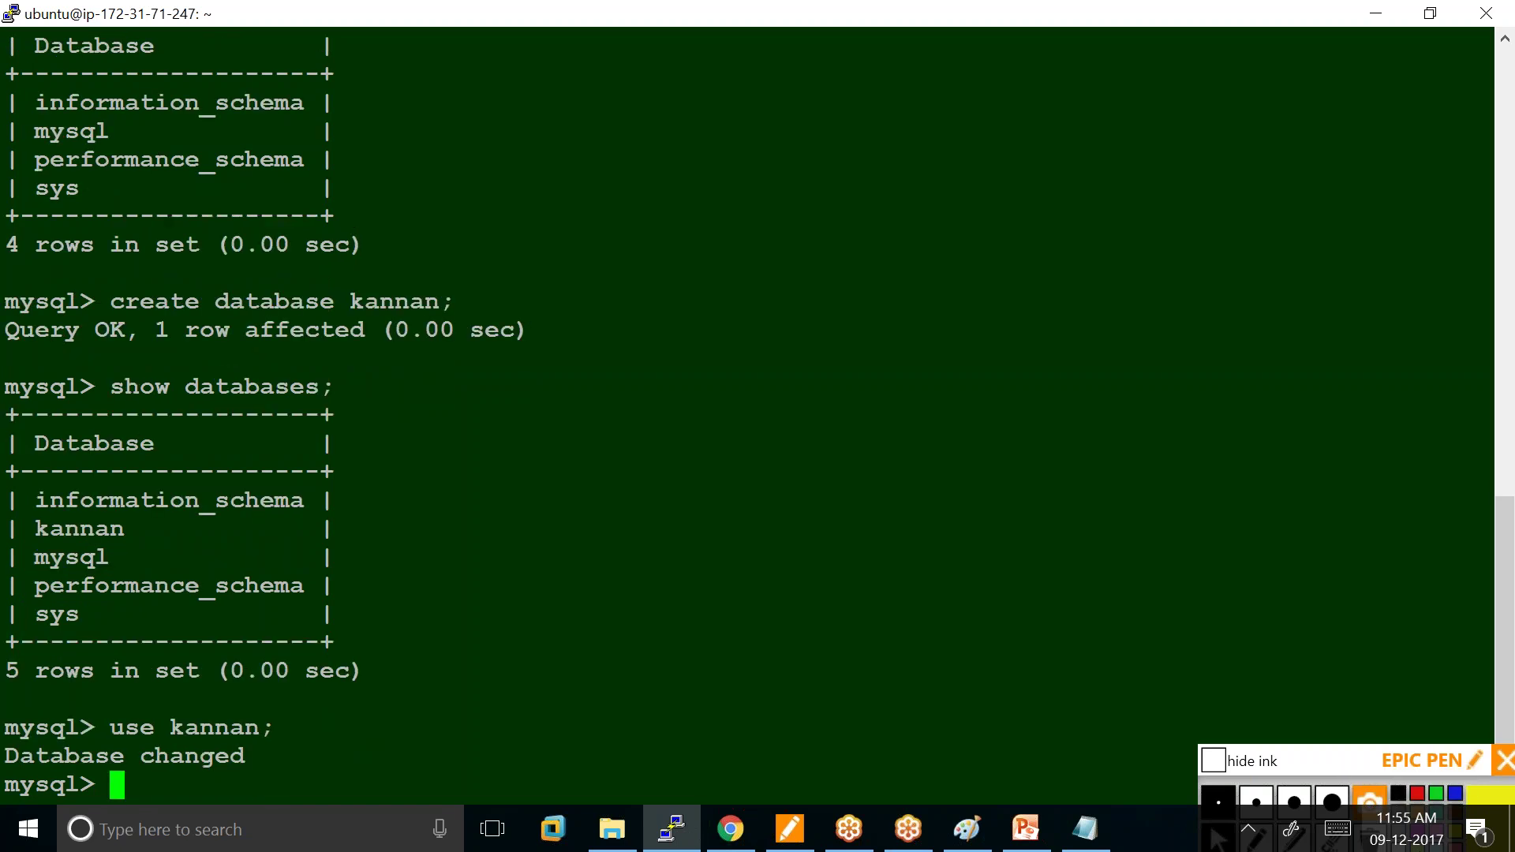
# Create table emp(eno int, ename varchar(10)) in kannan and list the tables to confirm.
pyautogui.write('sho')
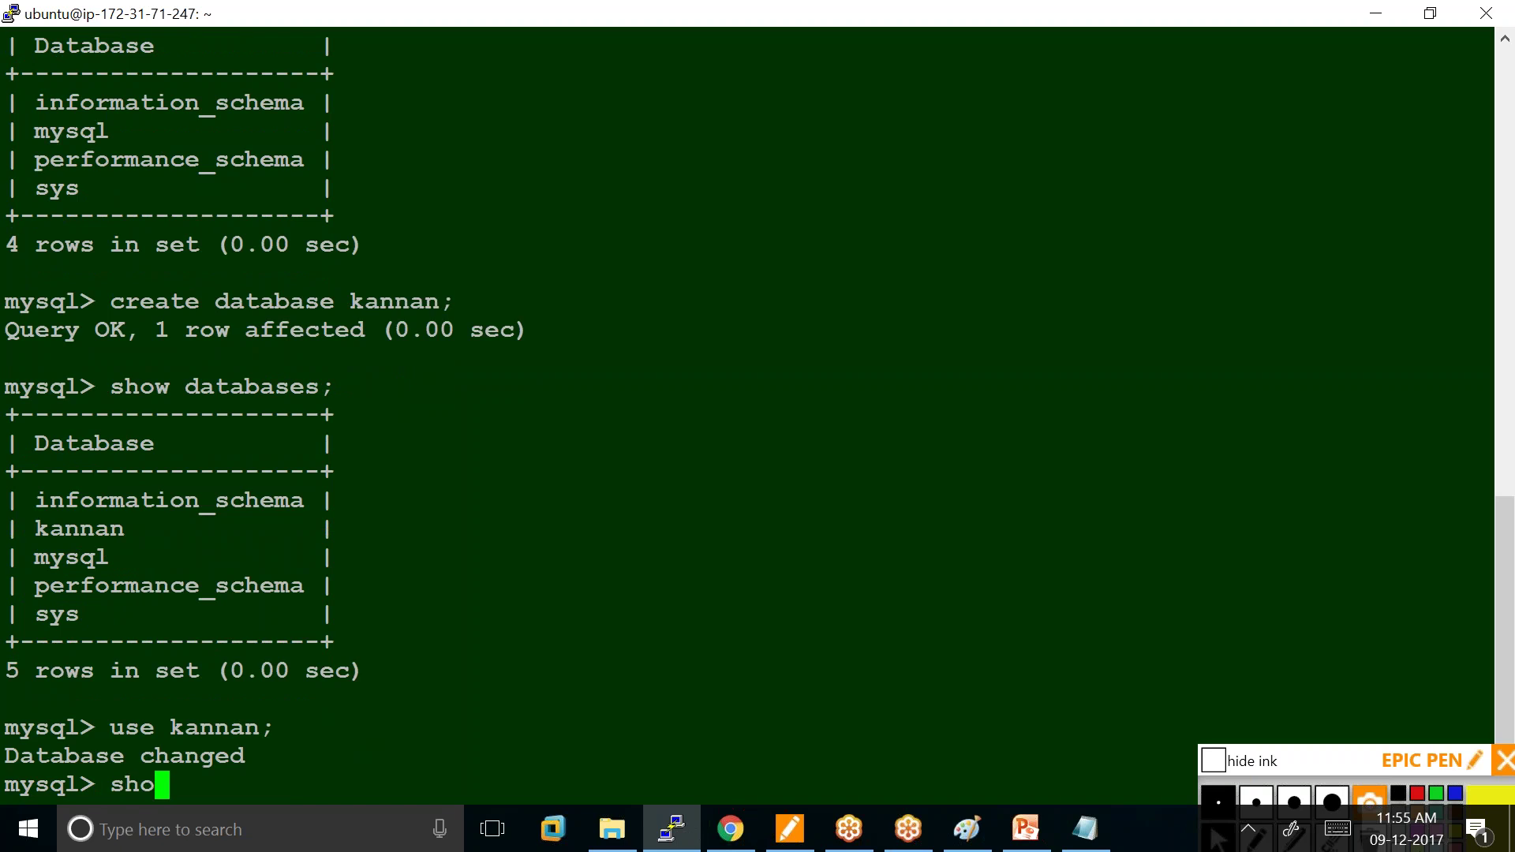
pyautogui.write('w tables;')
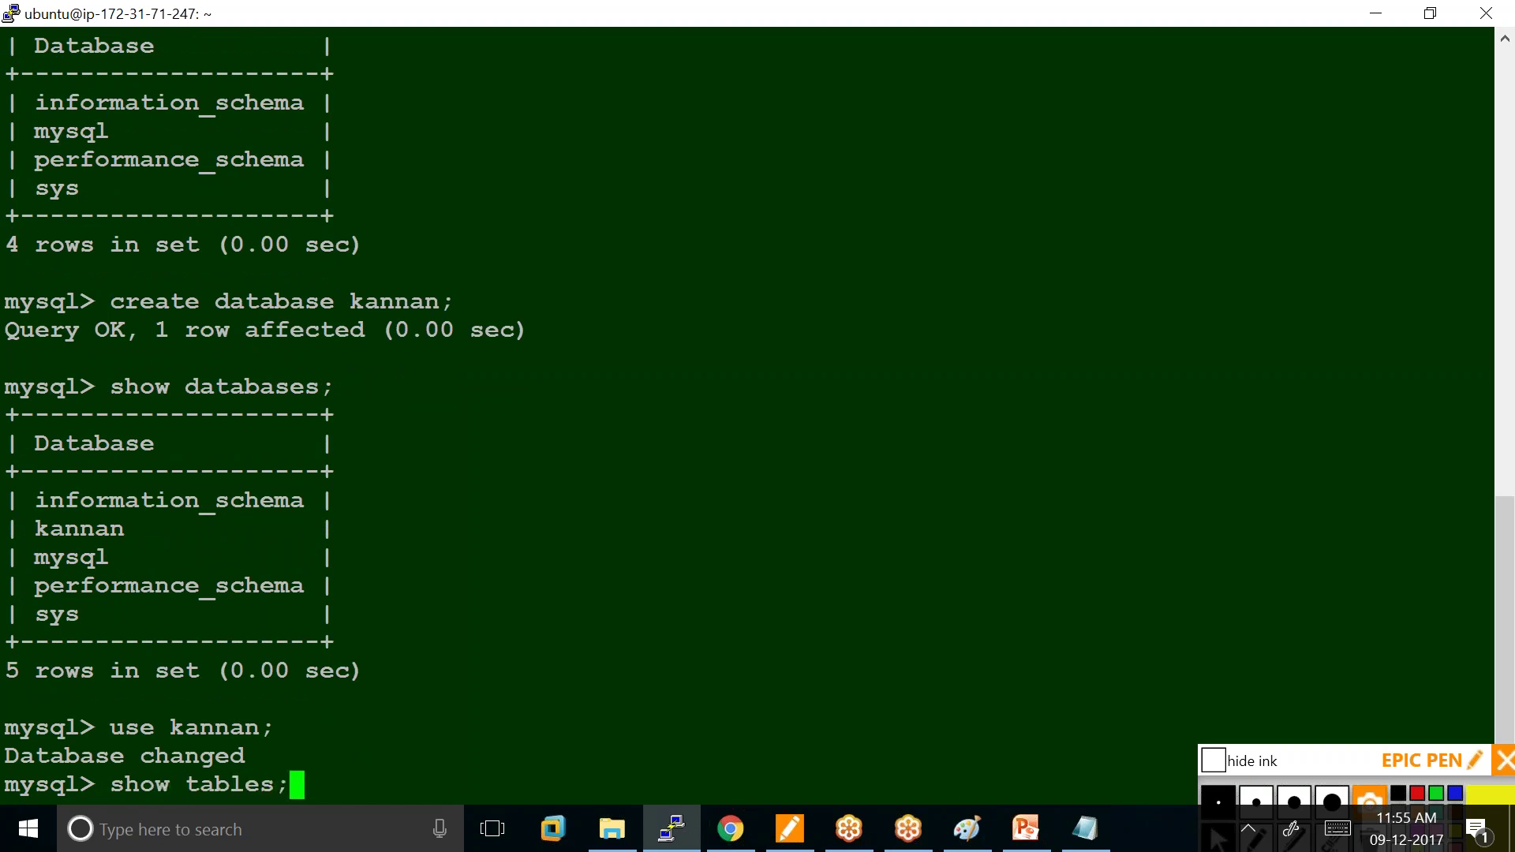
pyautogui.press('Return')
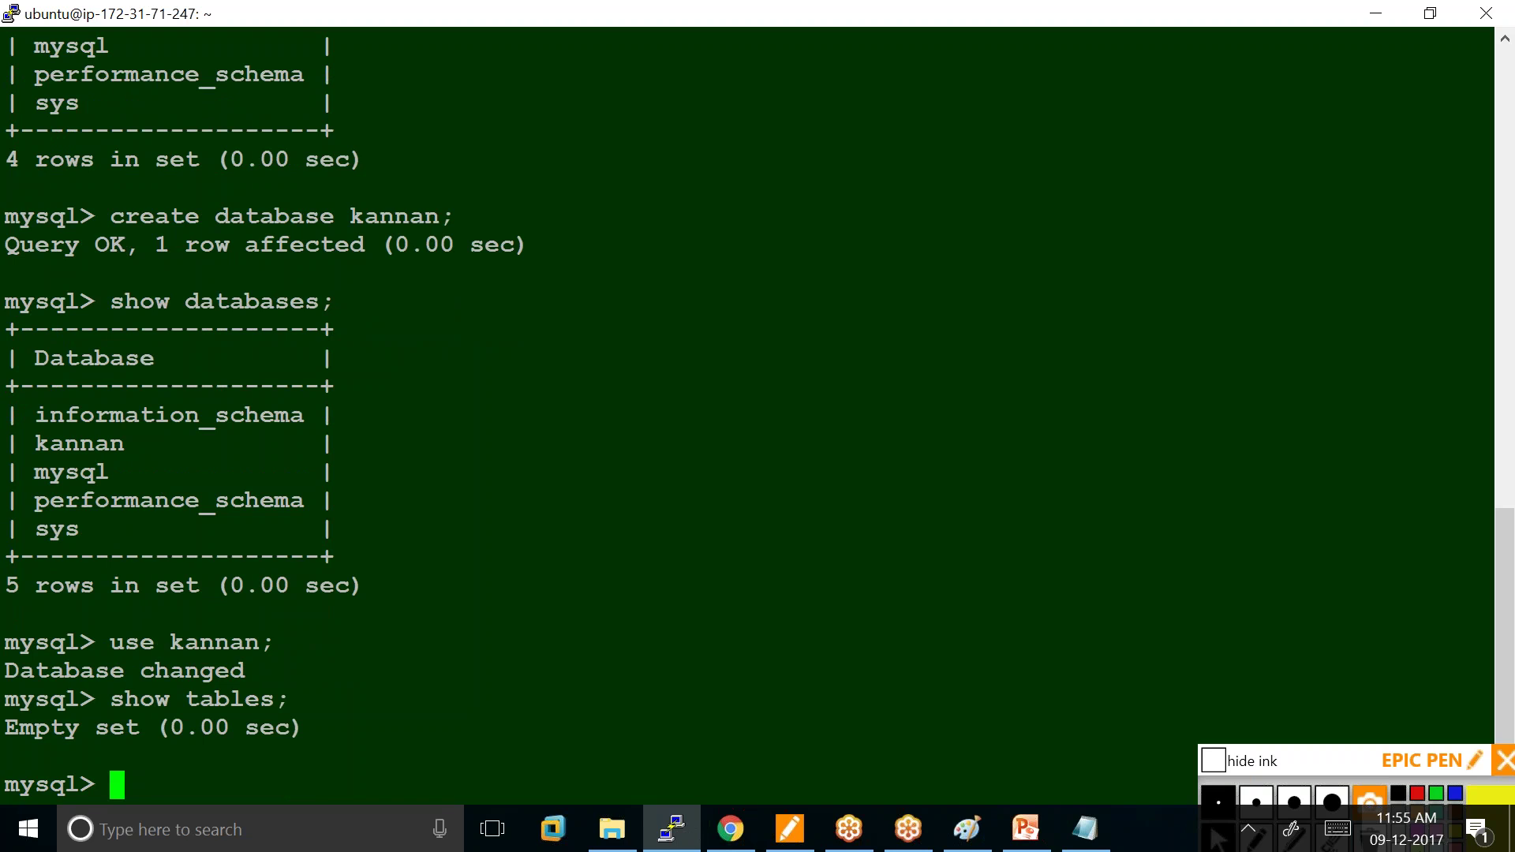
pyautogui.write('cre')
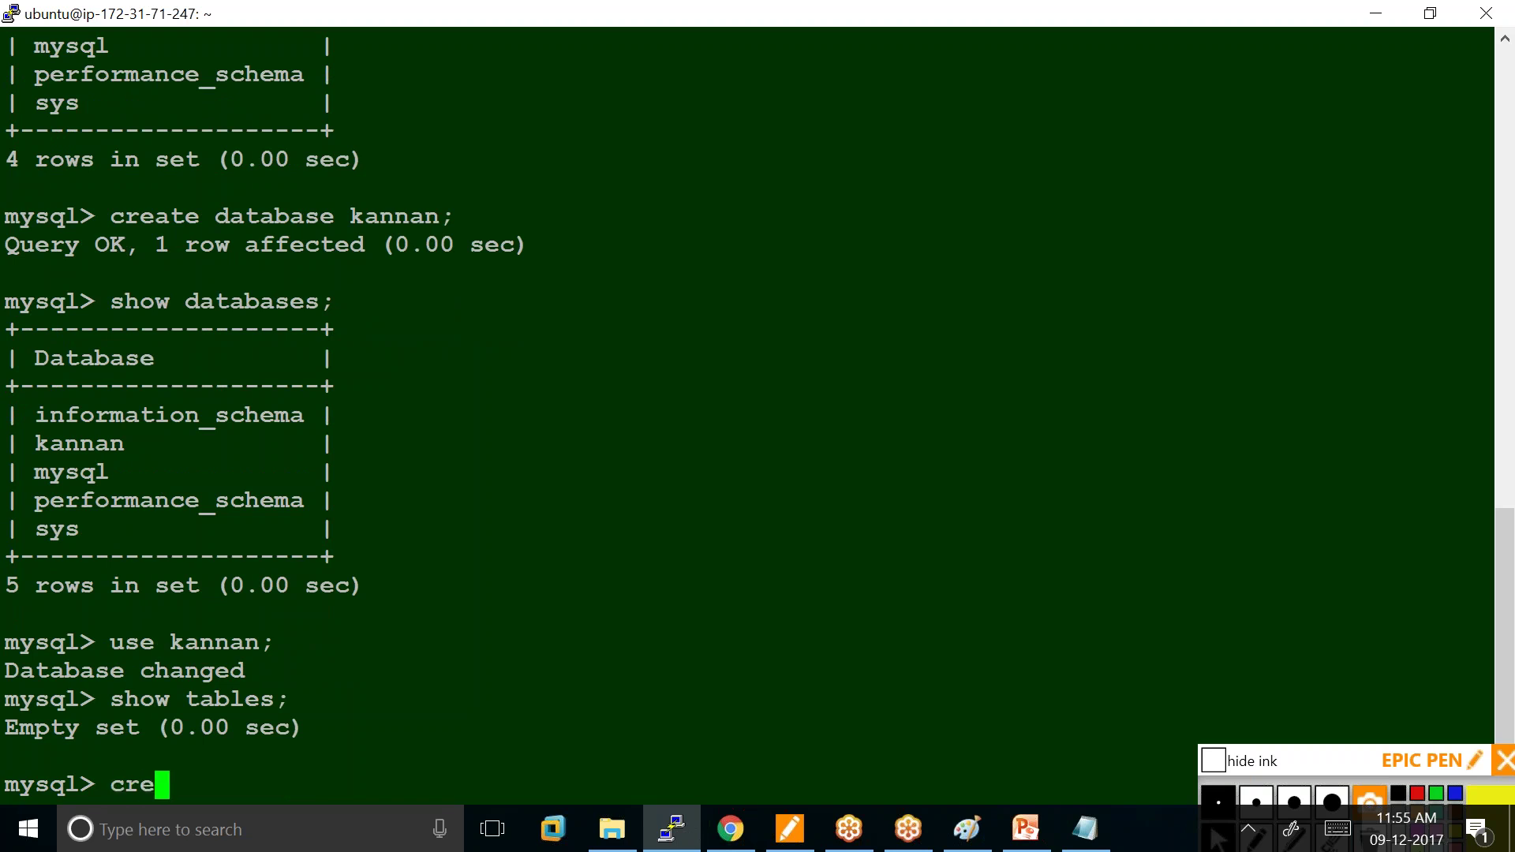
pyautogui.write('ate tab')
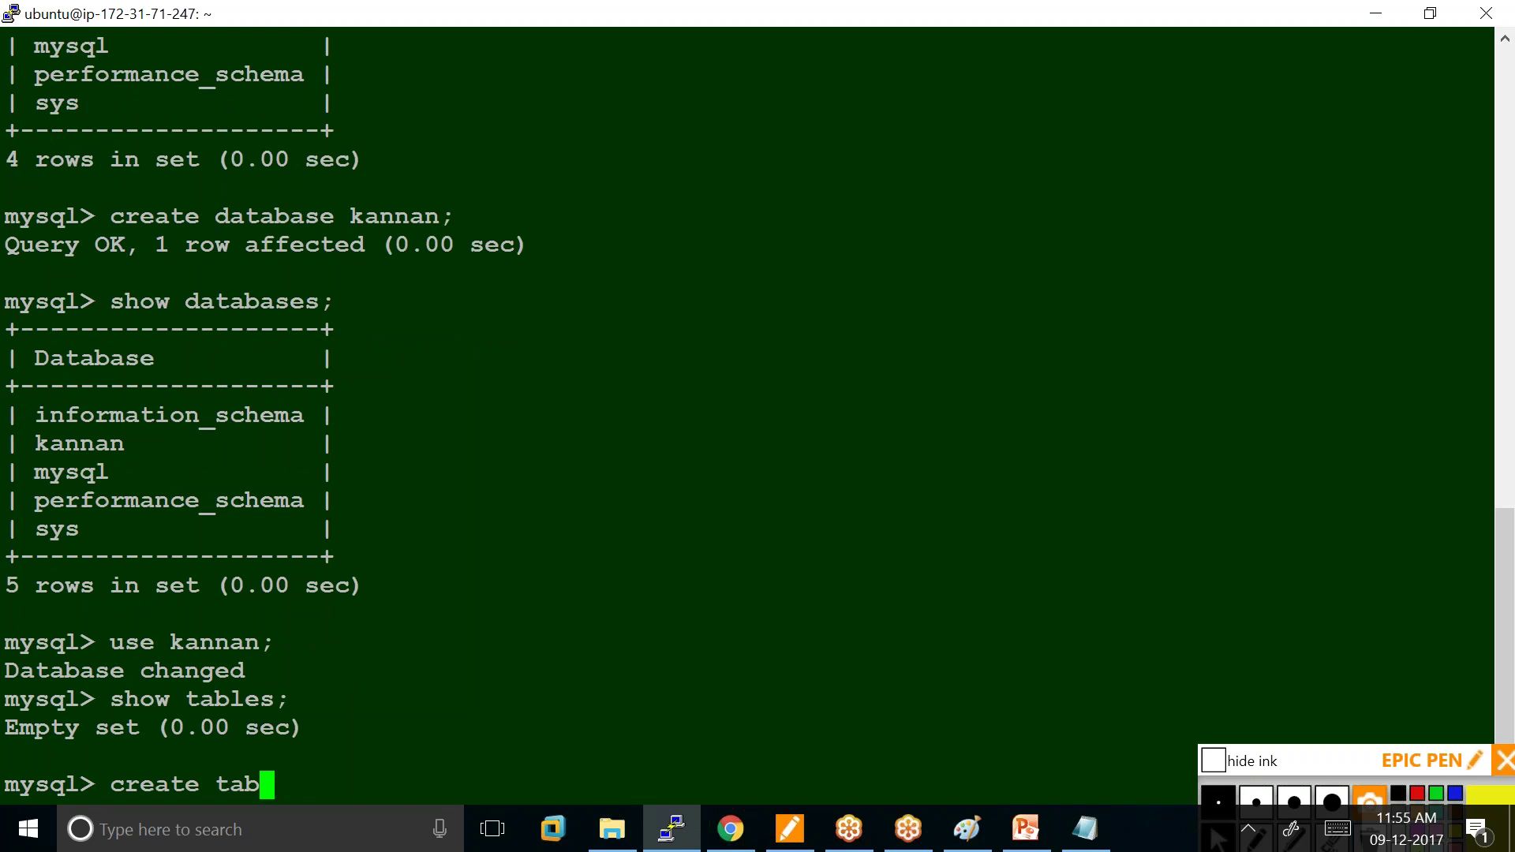
pyautogui.write('le emp')
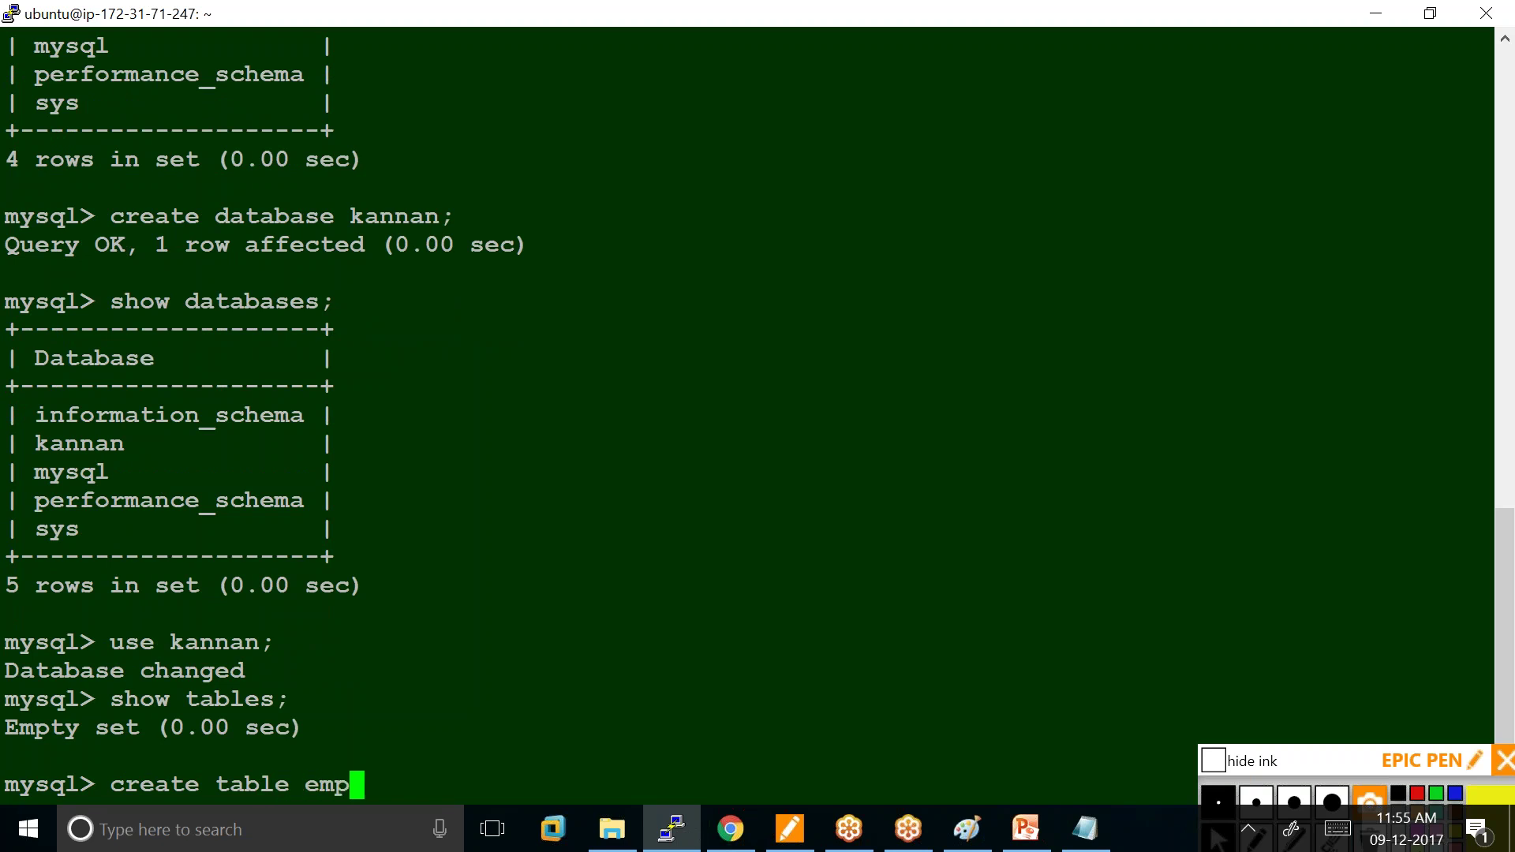
pyautogui.write('(en')
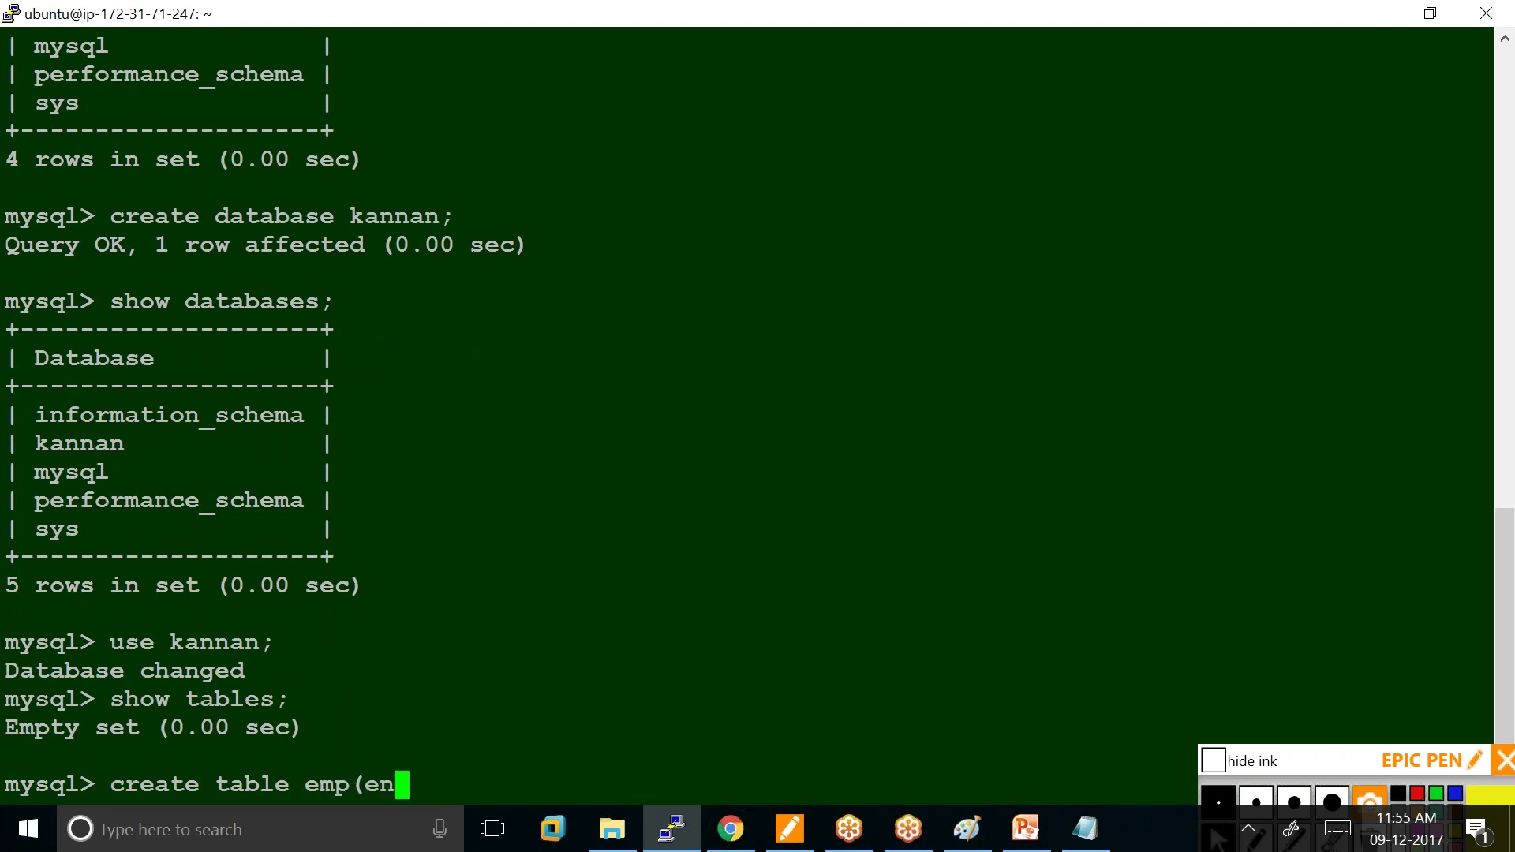
pyautogui.write('o int')
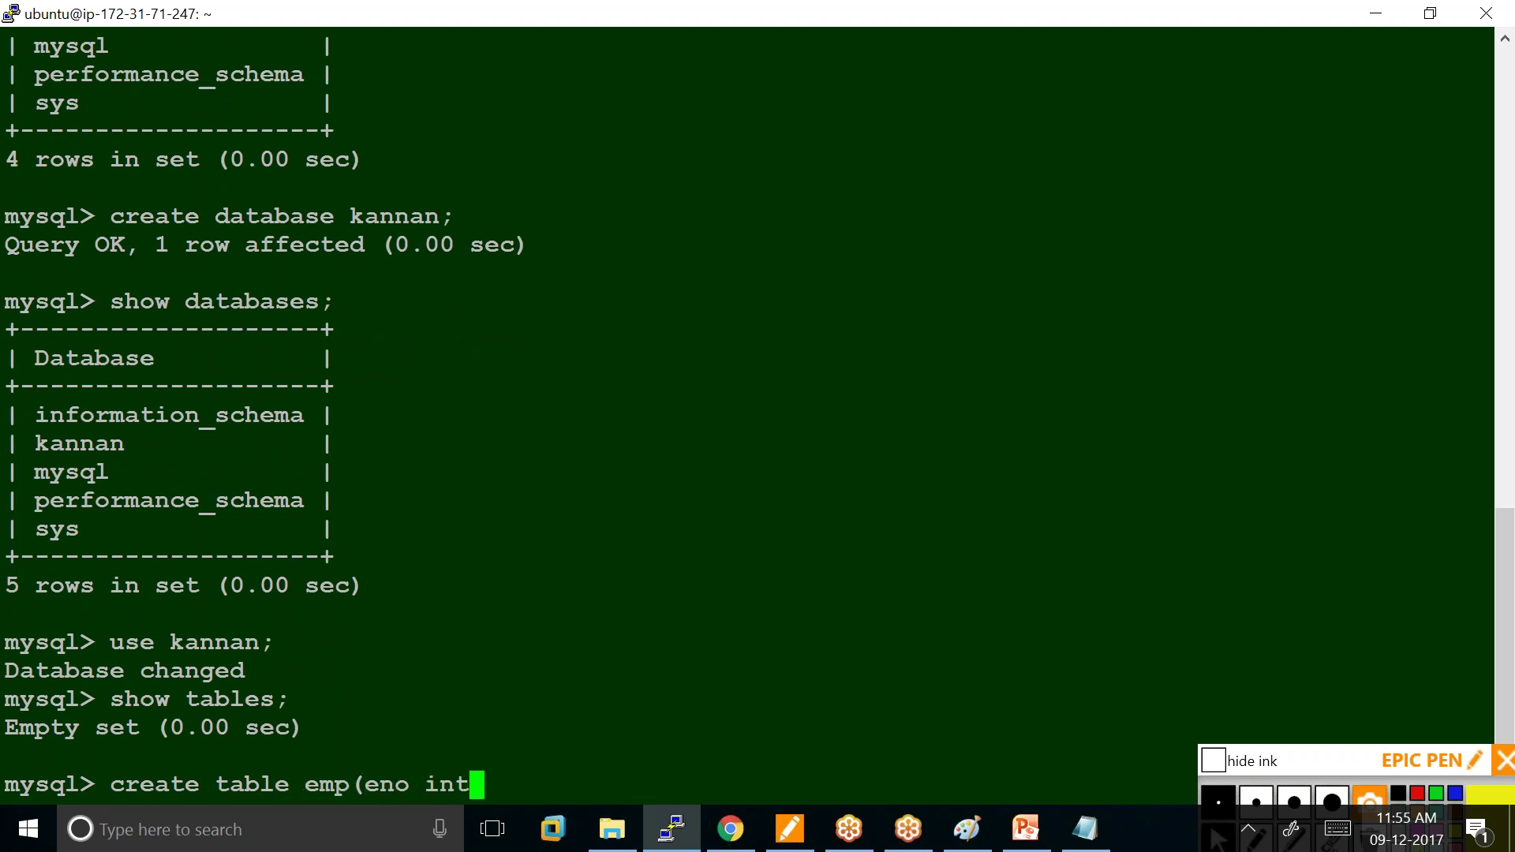
pyautogui.write(',ename ')
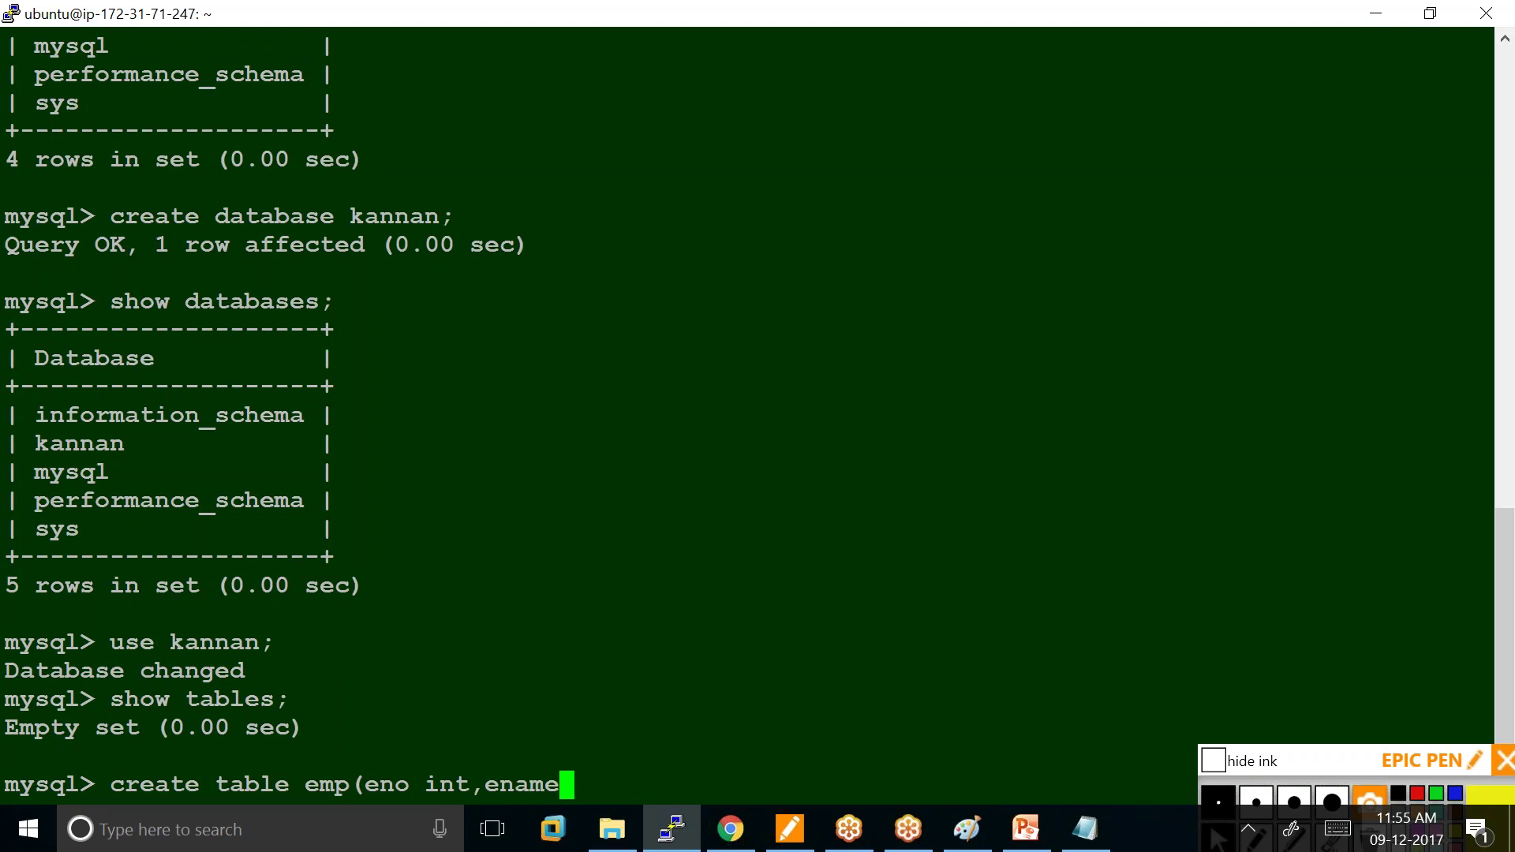
pyautogui.write('varchar')
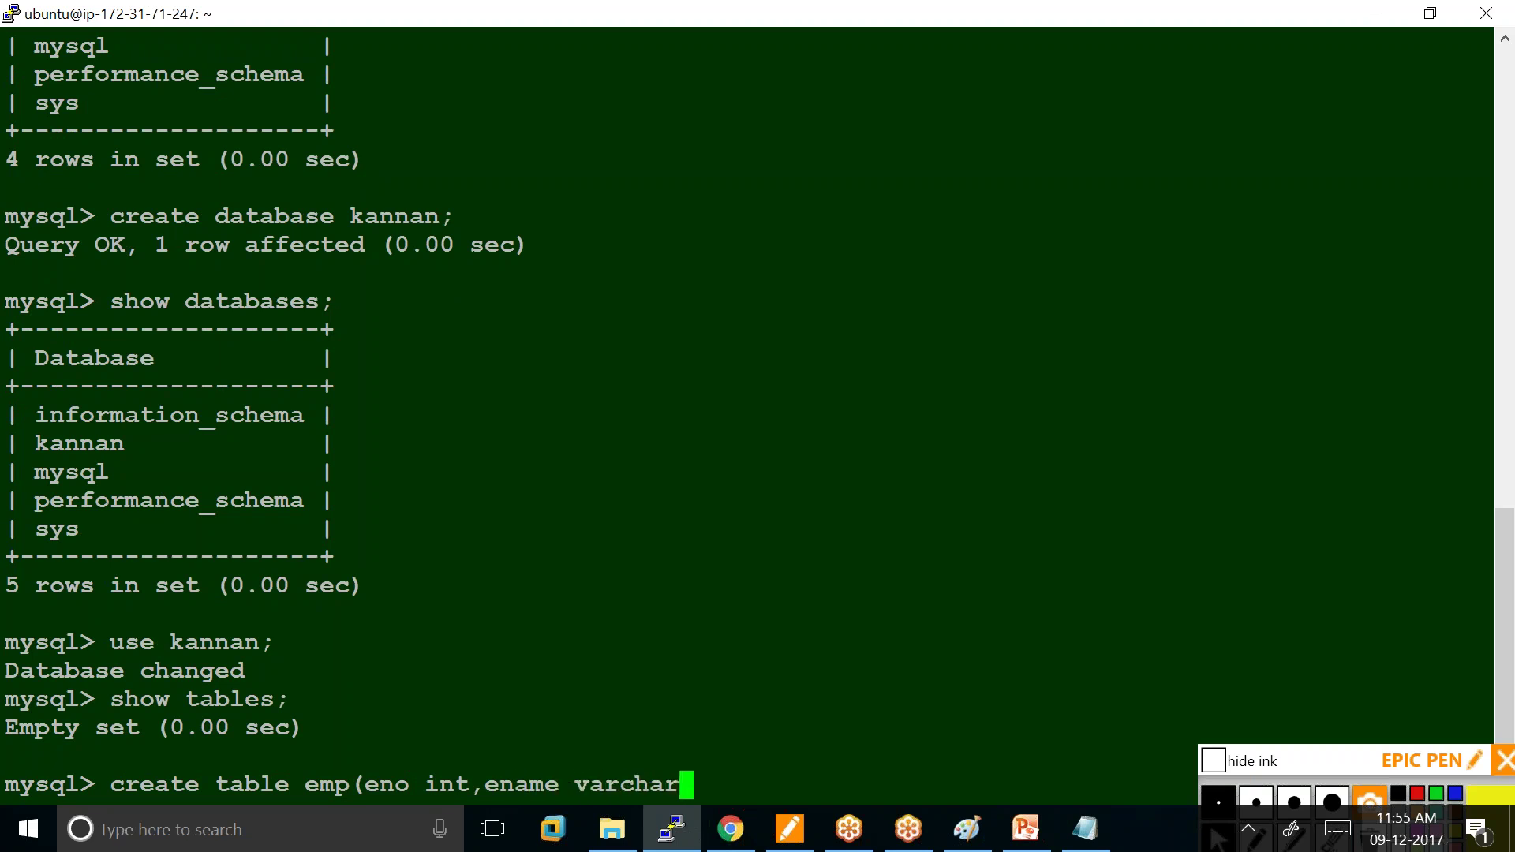
pyautogui.write('(10)')
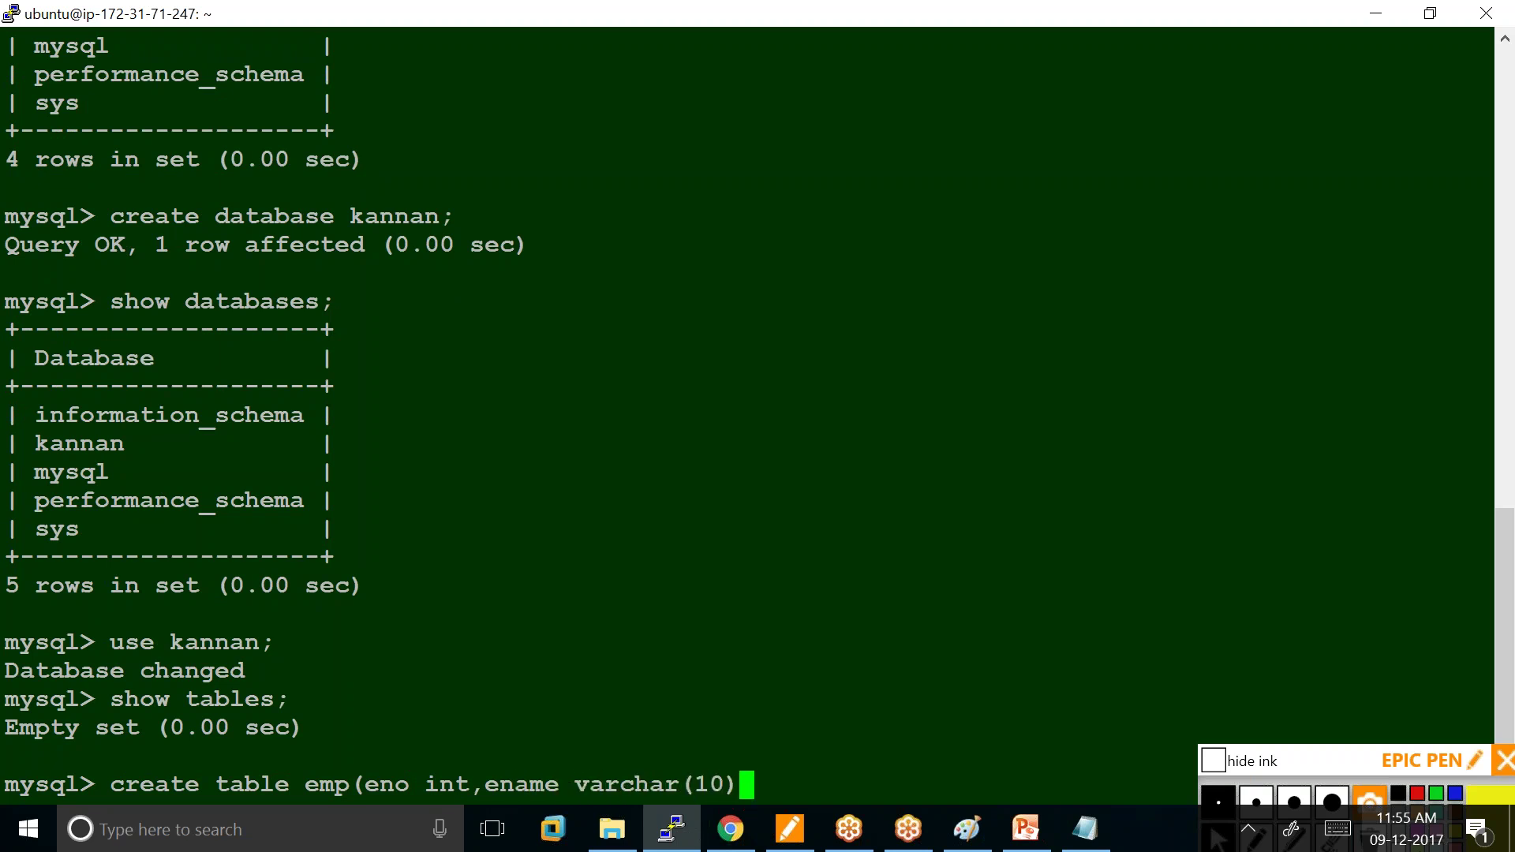
pyautogui.write(')')
pyautogui.write(';')
pyautogui.press('Return')
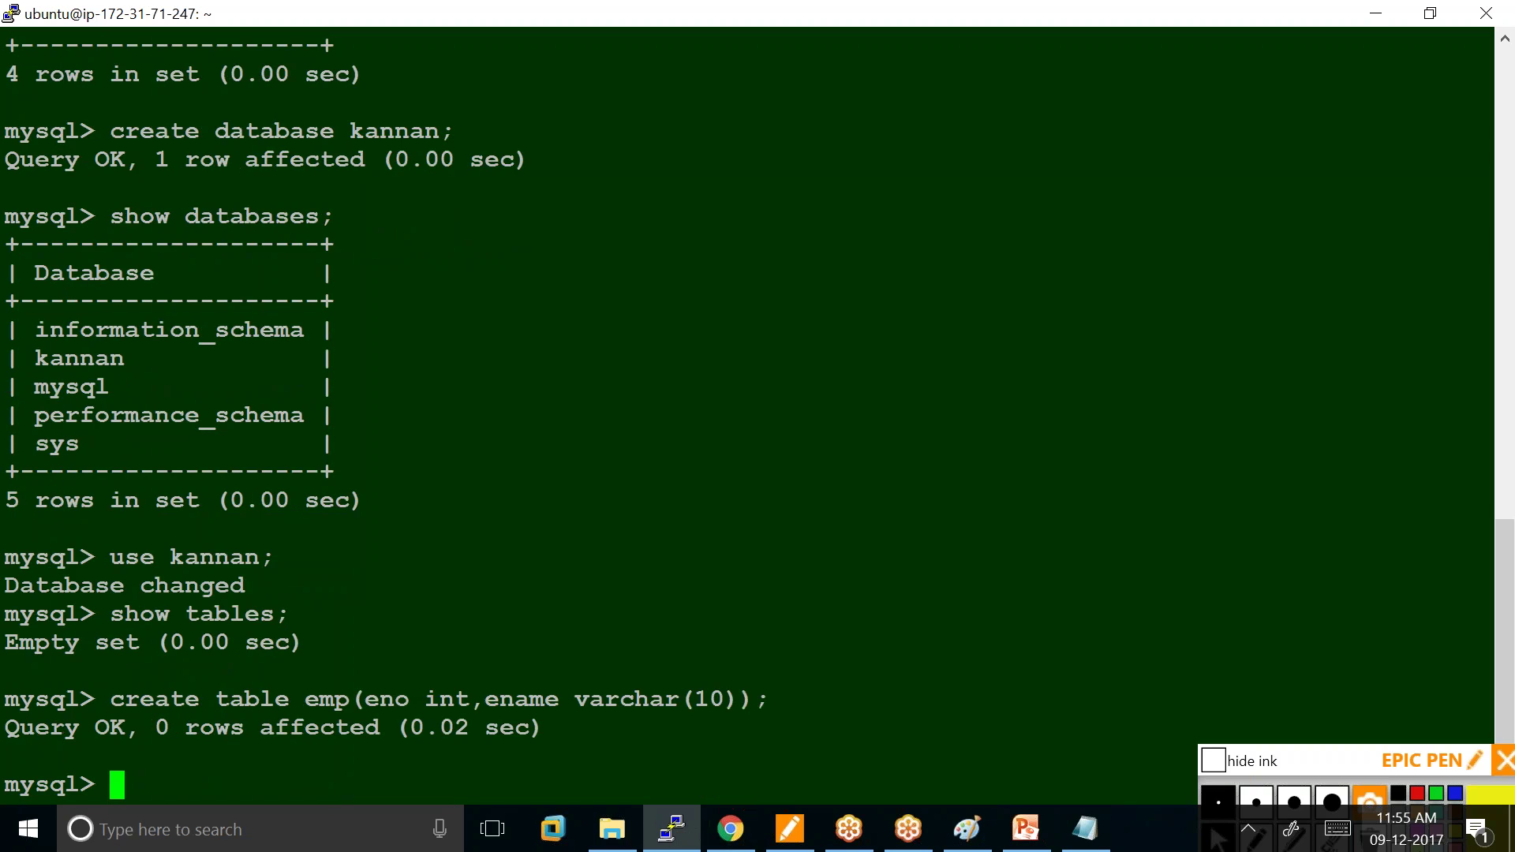
pyautogui.press('Up')
pyautogui.press('Up')
pyautogui.press('Return')
# Show the empty emp table, then insert the row (1,'ram').
pyautogui.write('select ')
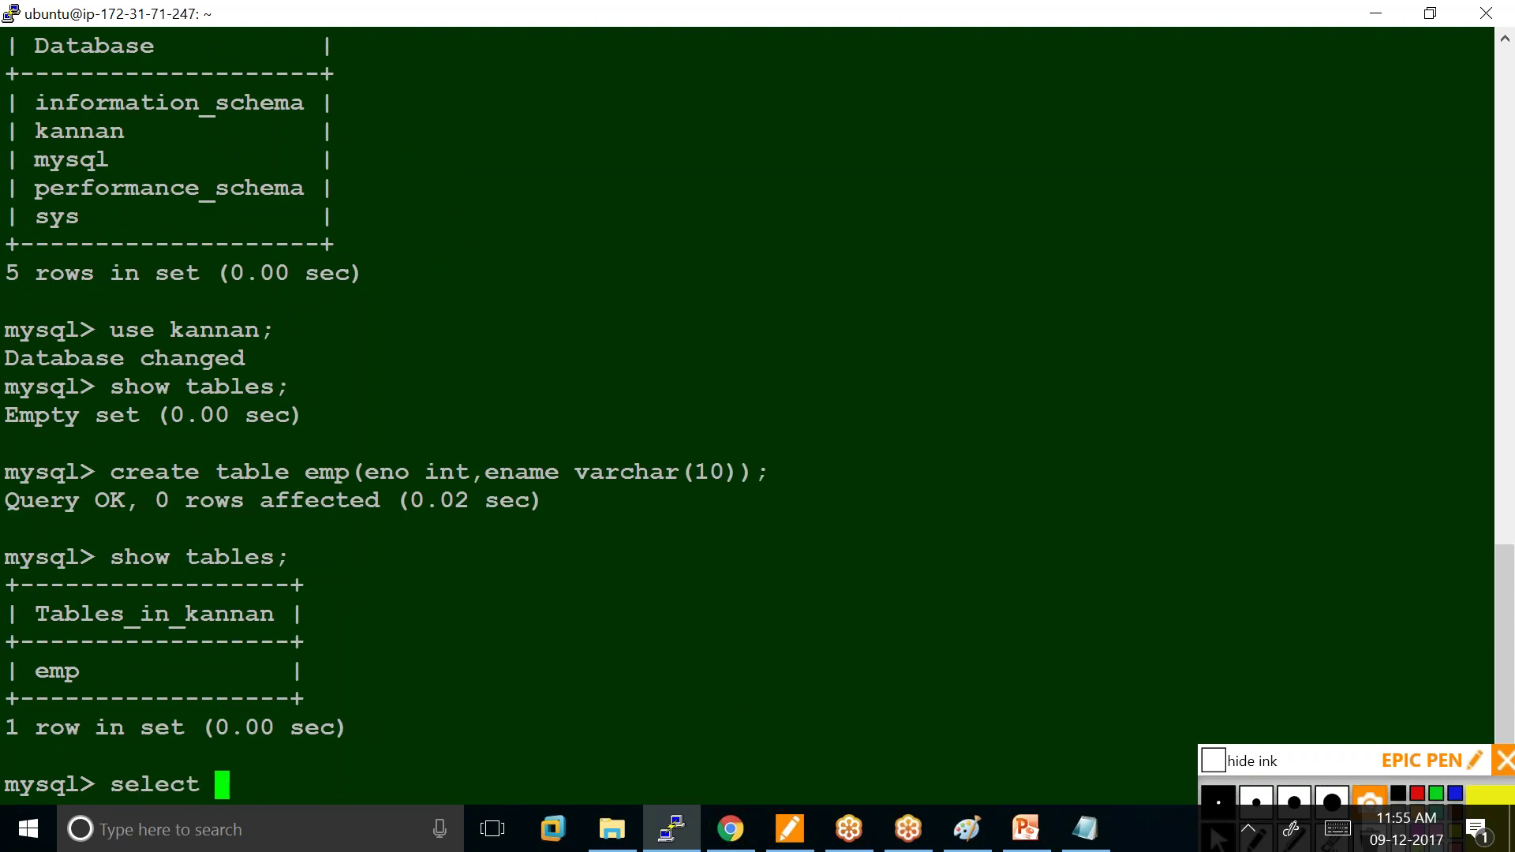
pyautogui.write('* from')
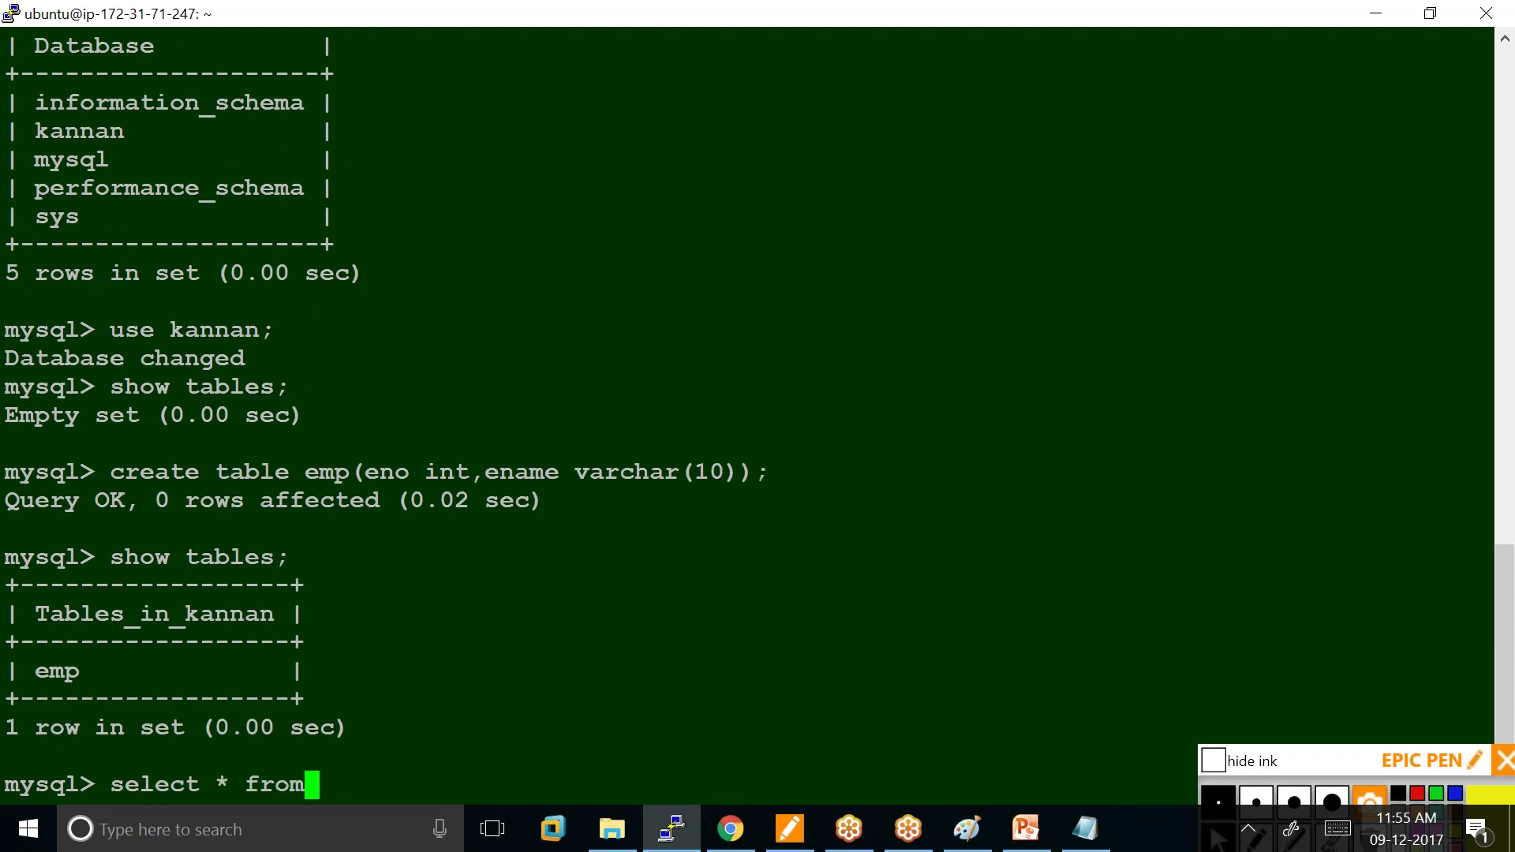
pyautogui.write(' emp;')
pyautogui.press('Return')
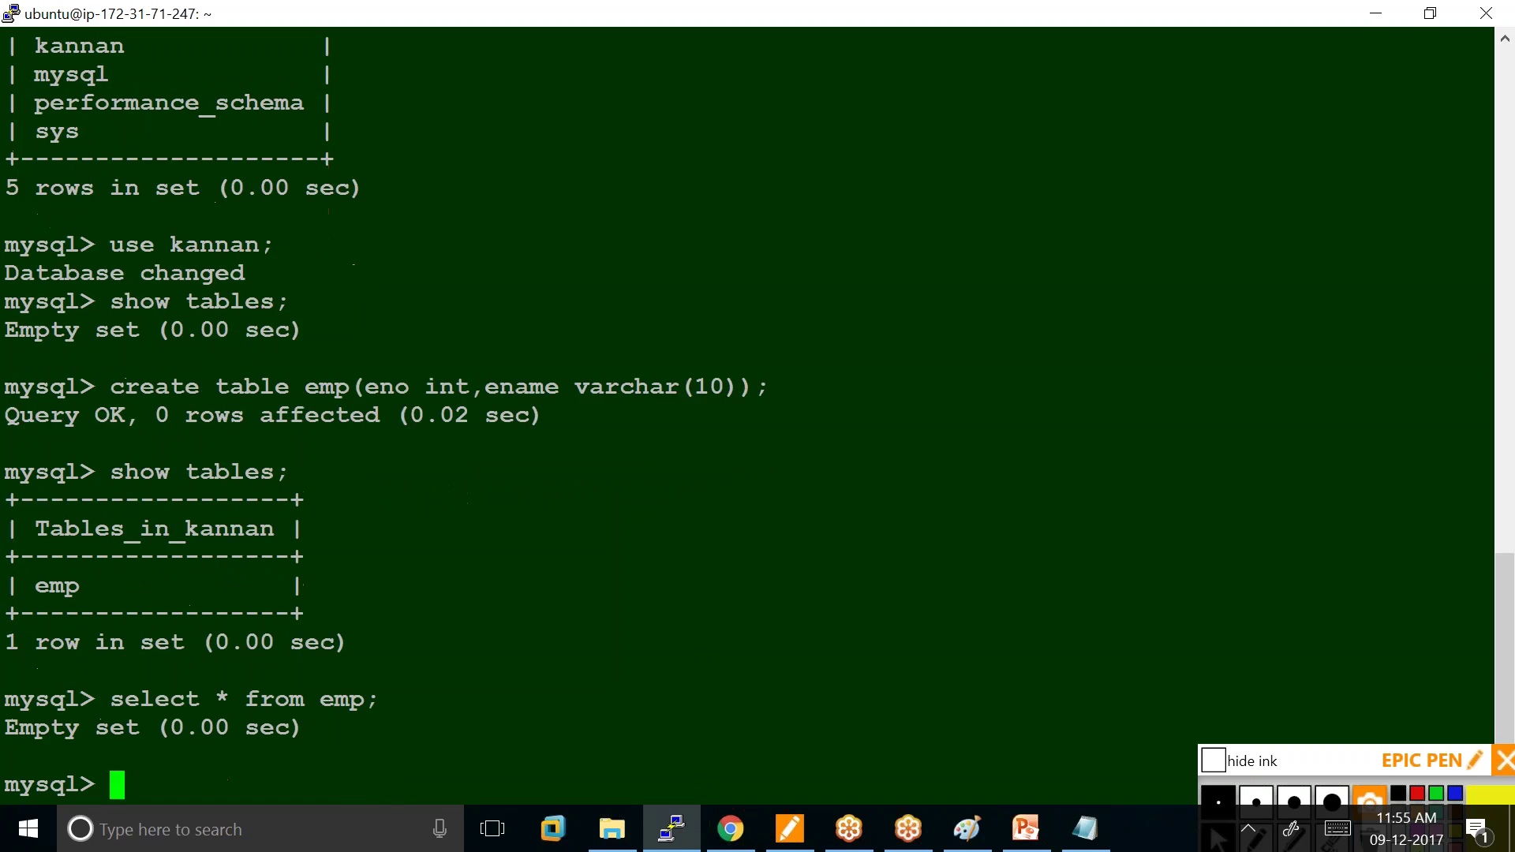
pyautogui.write('insert into emp values')
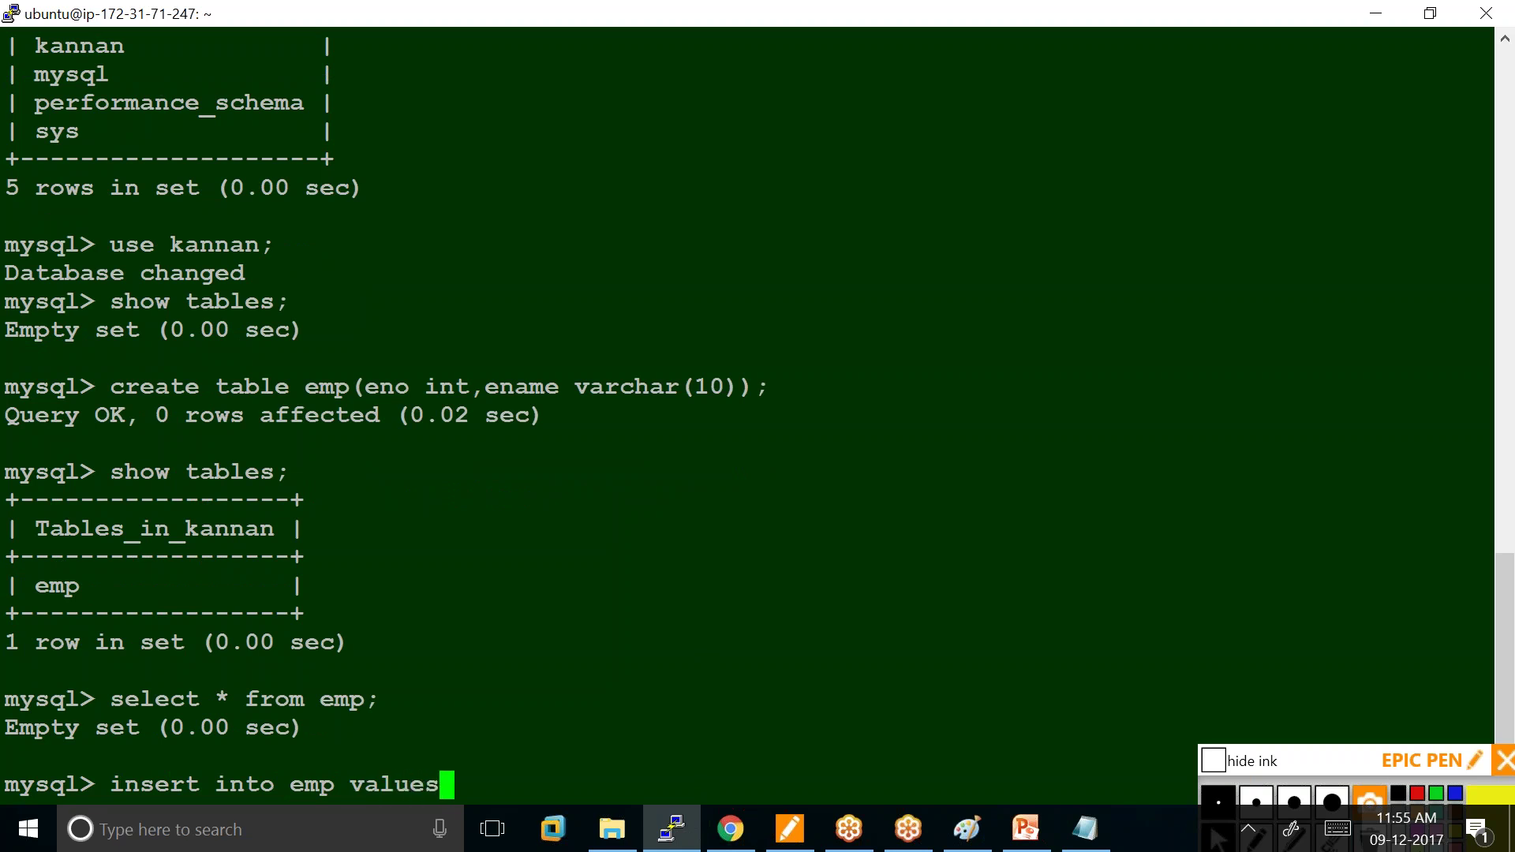
pyautogui.write("(1,'ram');")
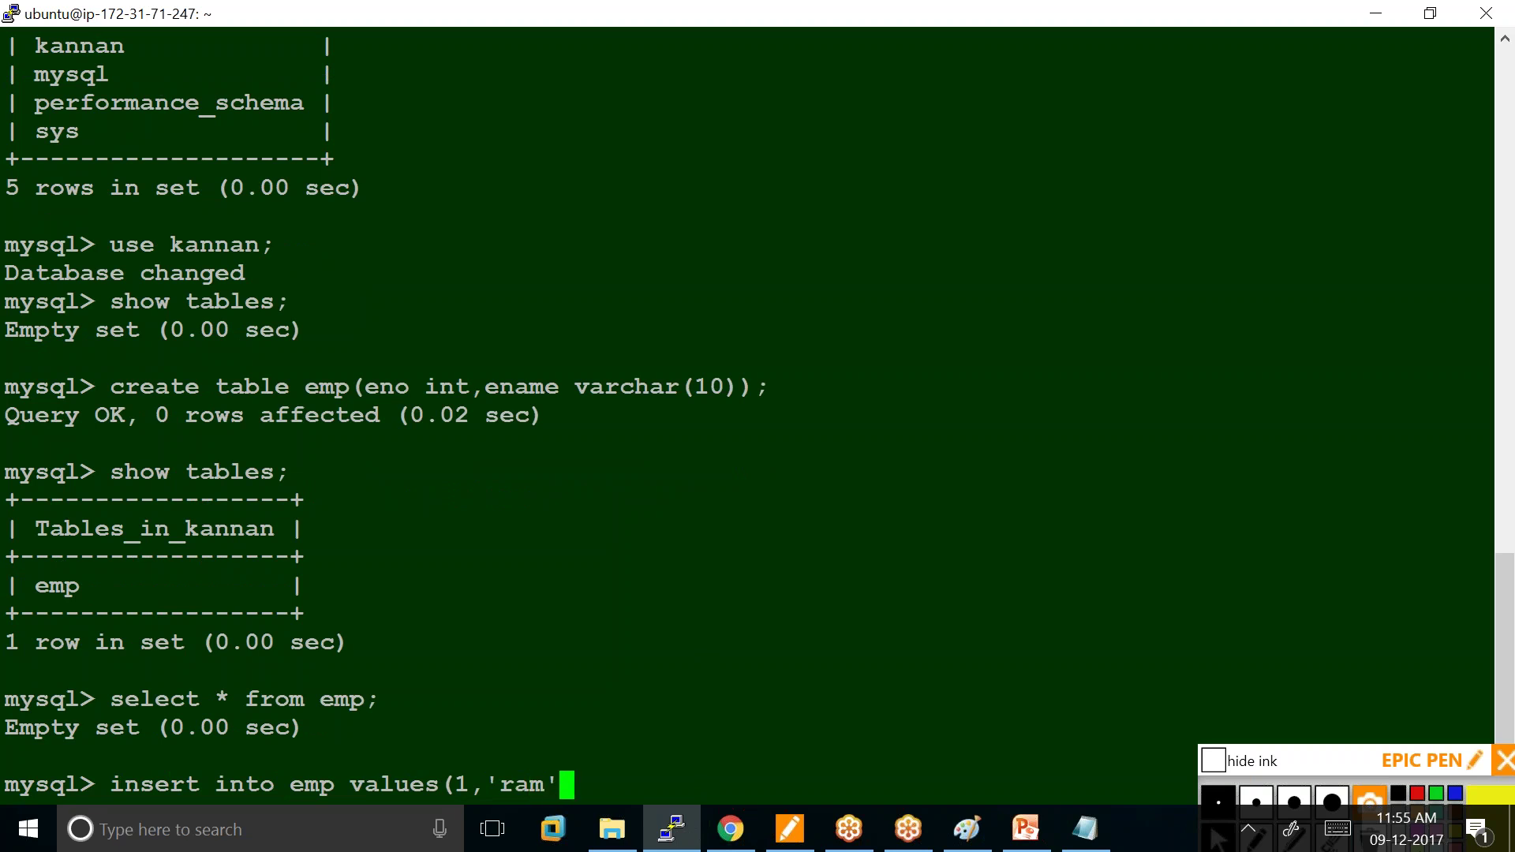
pyautogui.press('Return')
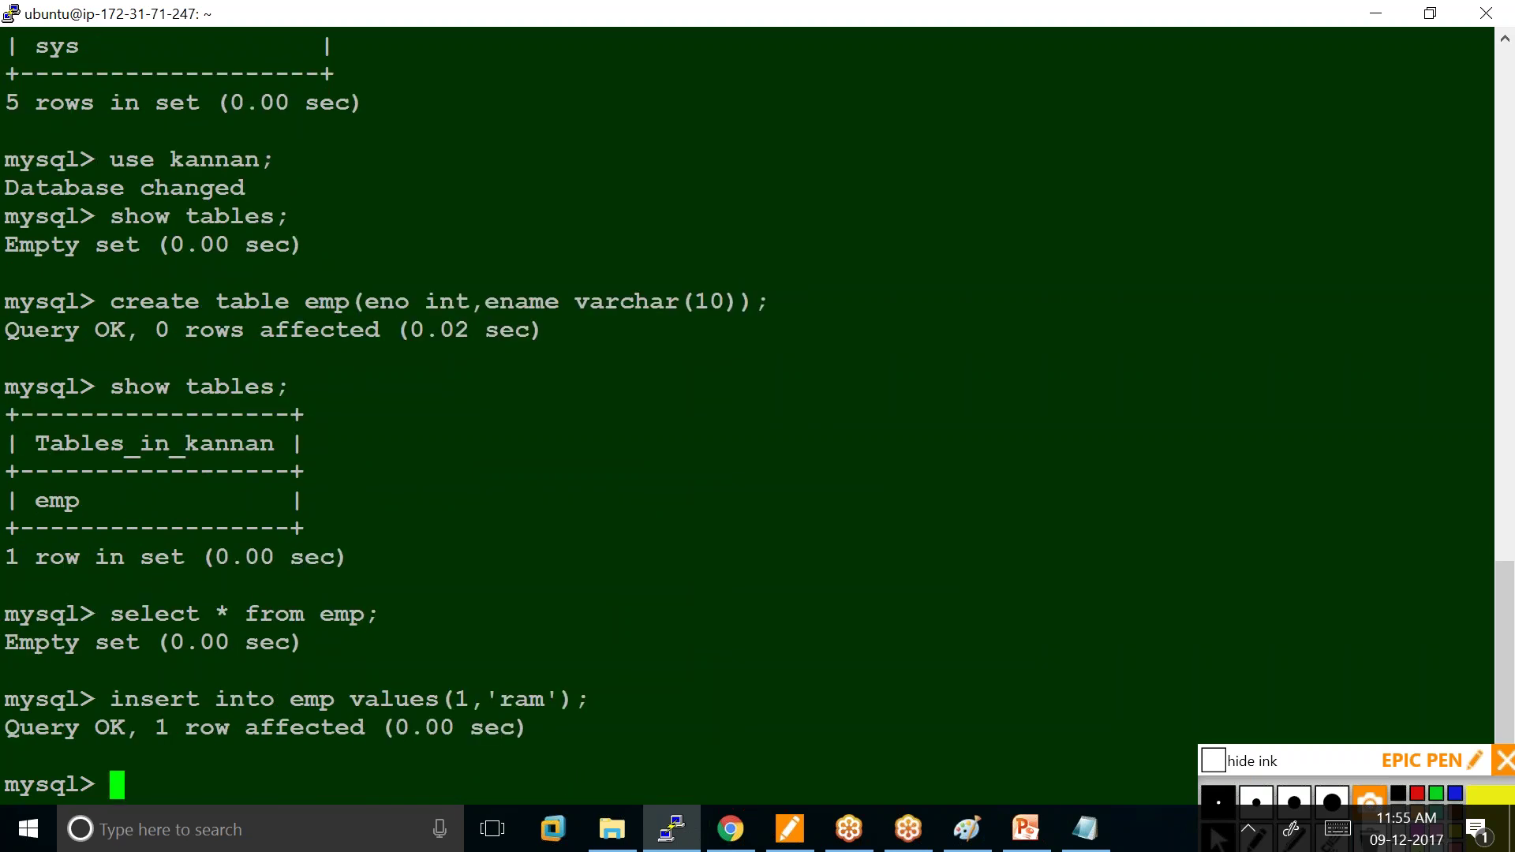
# Insert the row (2,'arun') into emp and list all its rows.
pyautogui.press('Up')
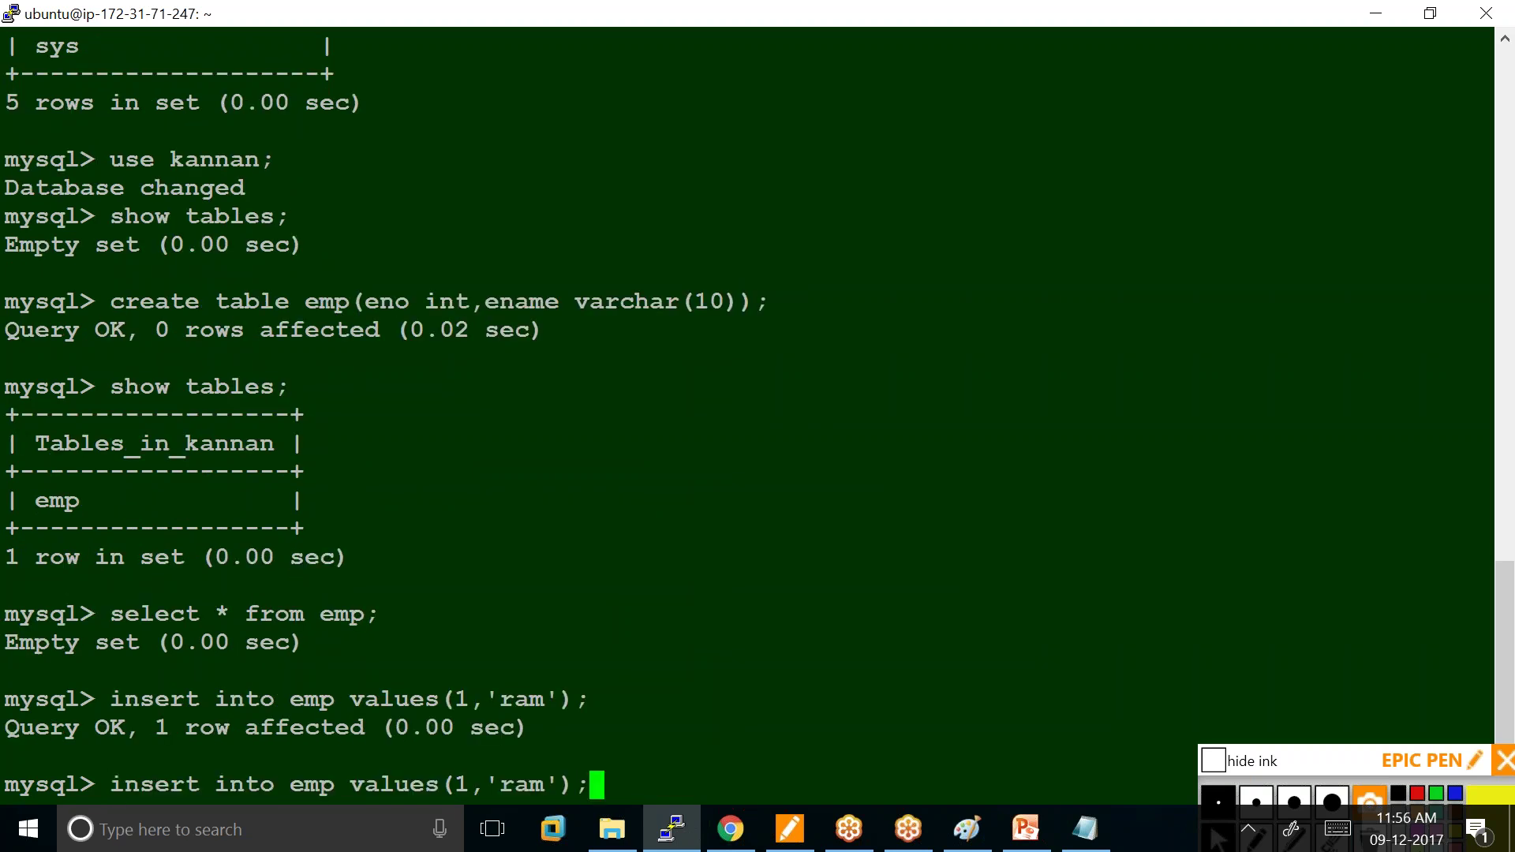
pyautogui.press('BackSpace')
pyautogui.press('BackSpace')
pyautogui.press('BackSpace')
pyautogui.press('BackSpace')
pyautogui.press('BackSpace')
pyautogui.press('BackSpace')
pyautogui.press('BackSpace')
pyautogui.press('BackSpace')
pyautogui.press('BackSpace')
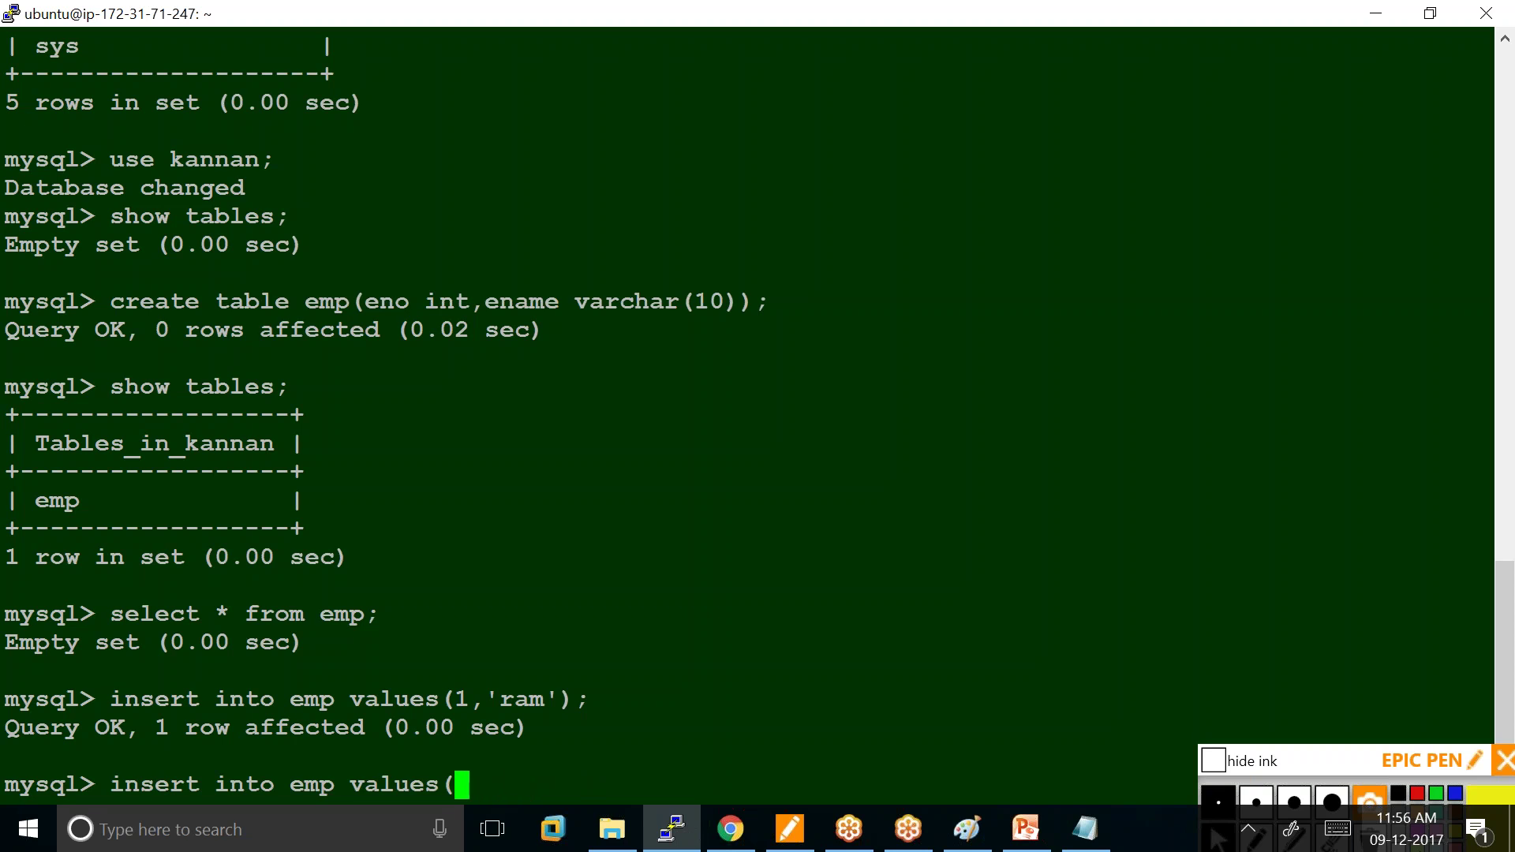
pyautogui.write("2,'arun')")
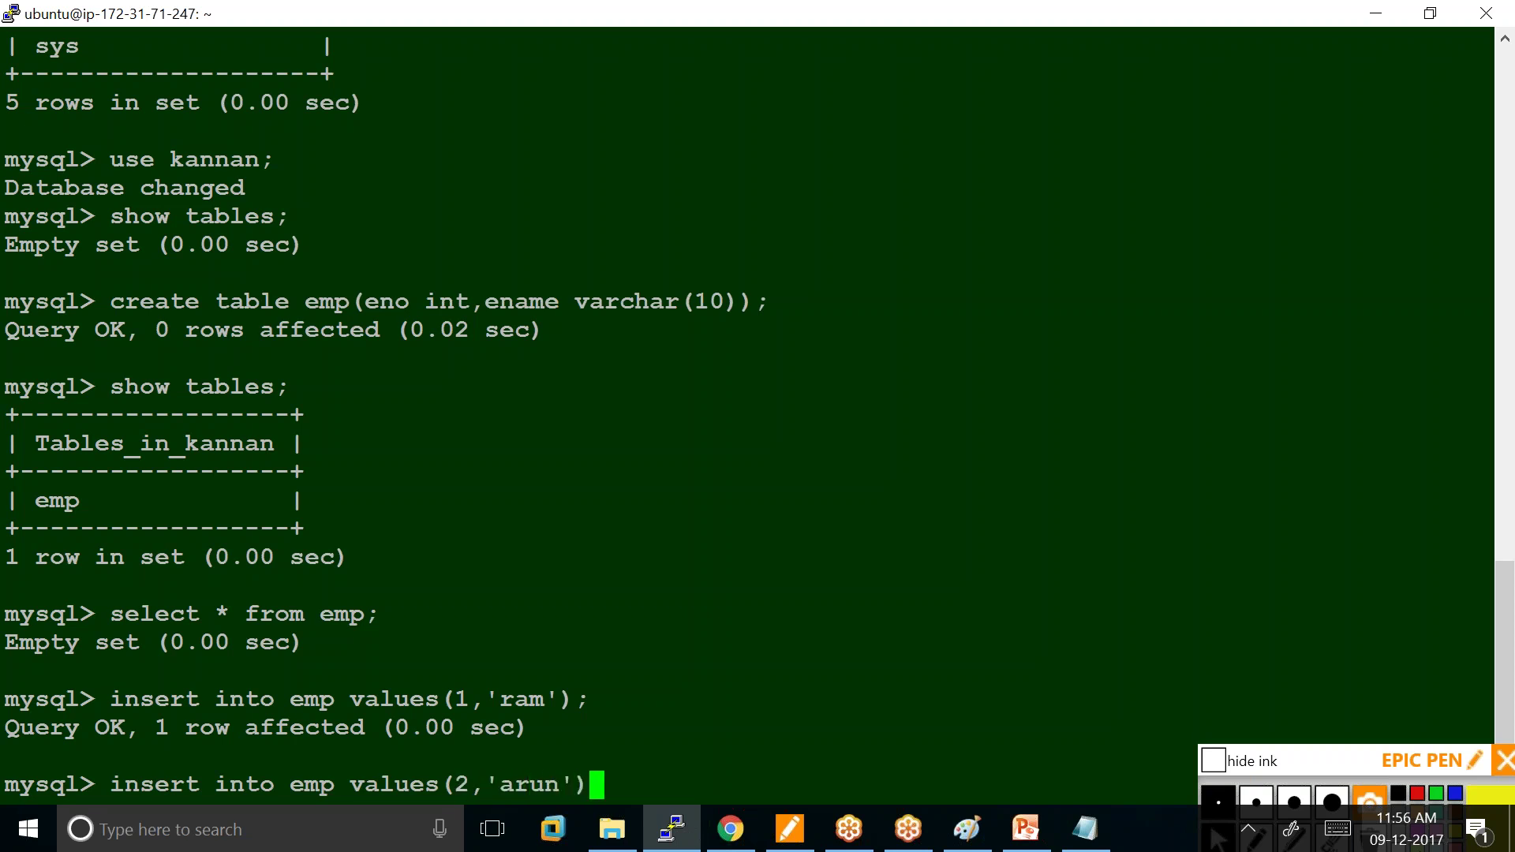
pyautogui.write(';')
pyautogui.press('Return')
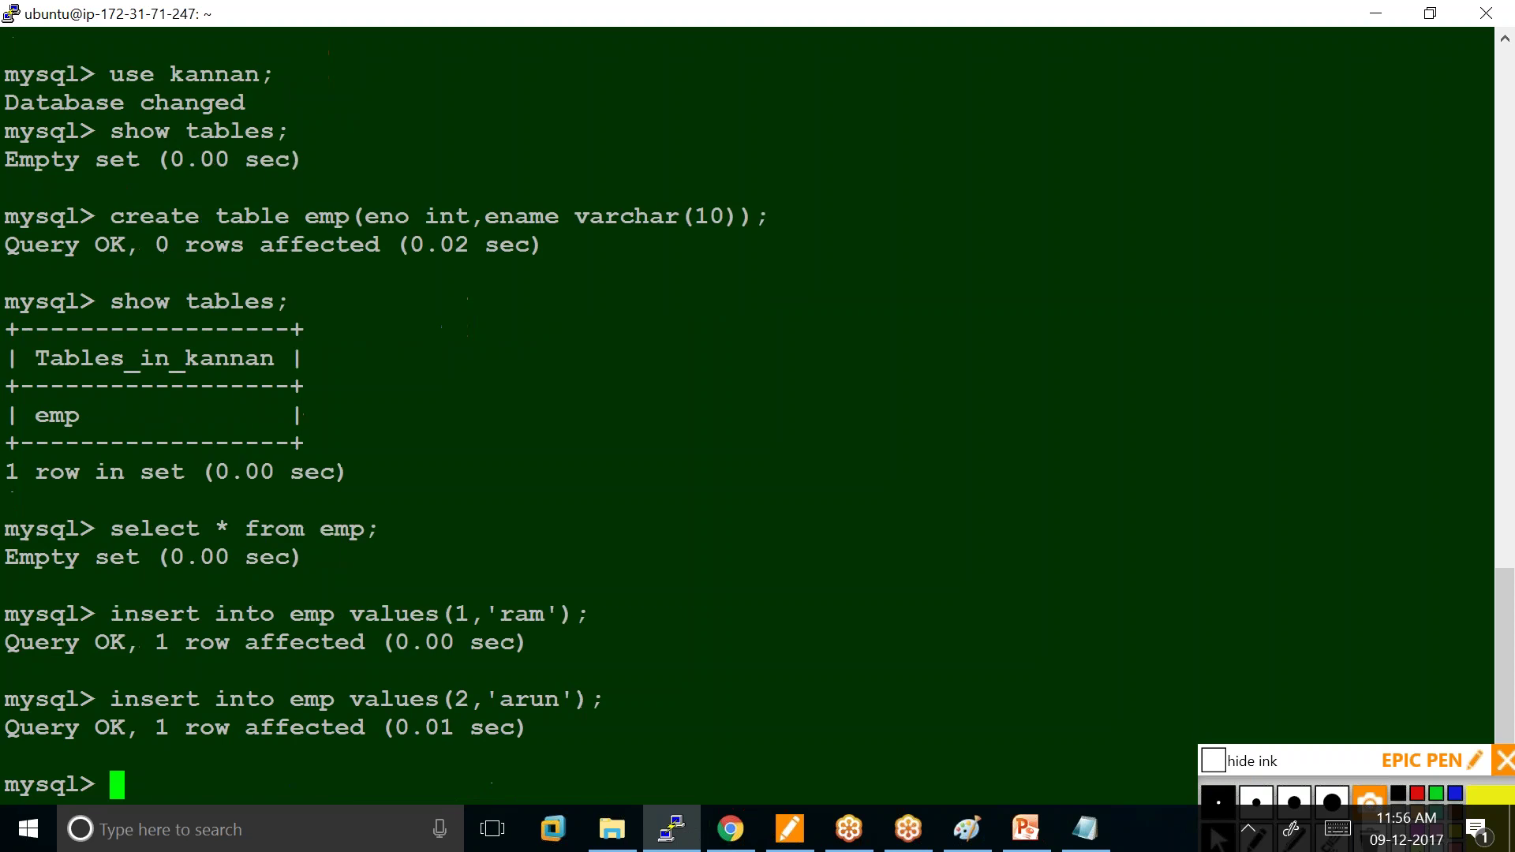
pyautogui.write('select * from')
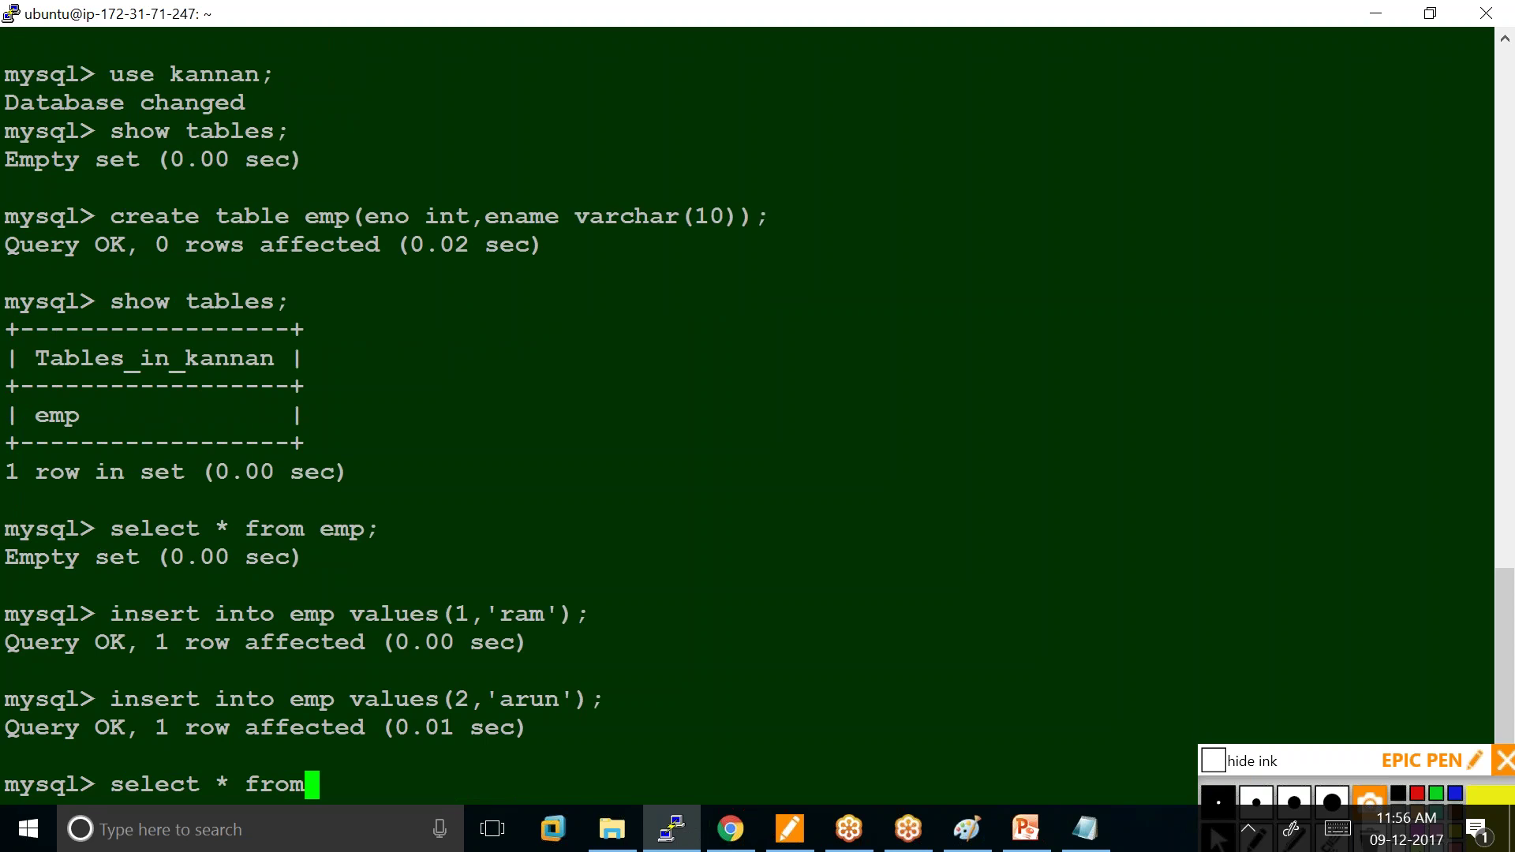
pyautogui.write(' emp;')
pyautogui.press('Return')
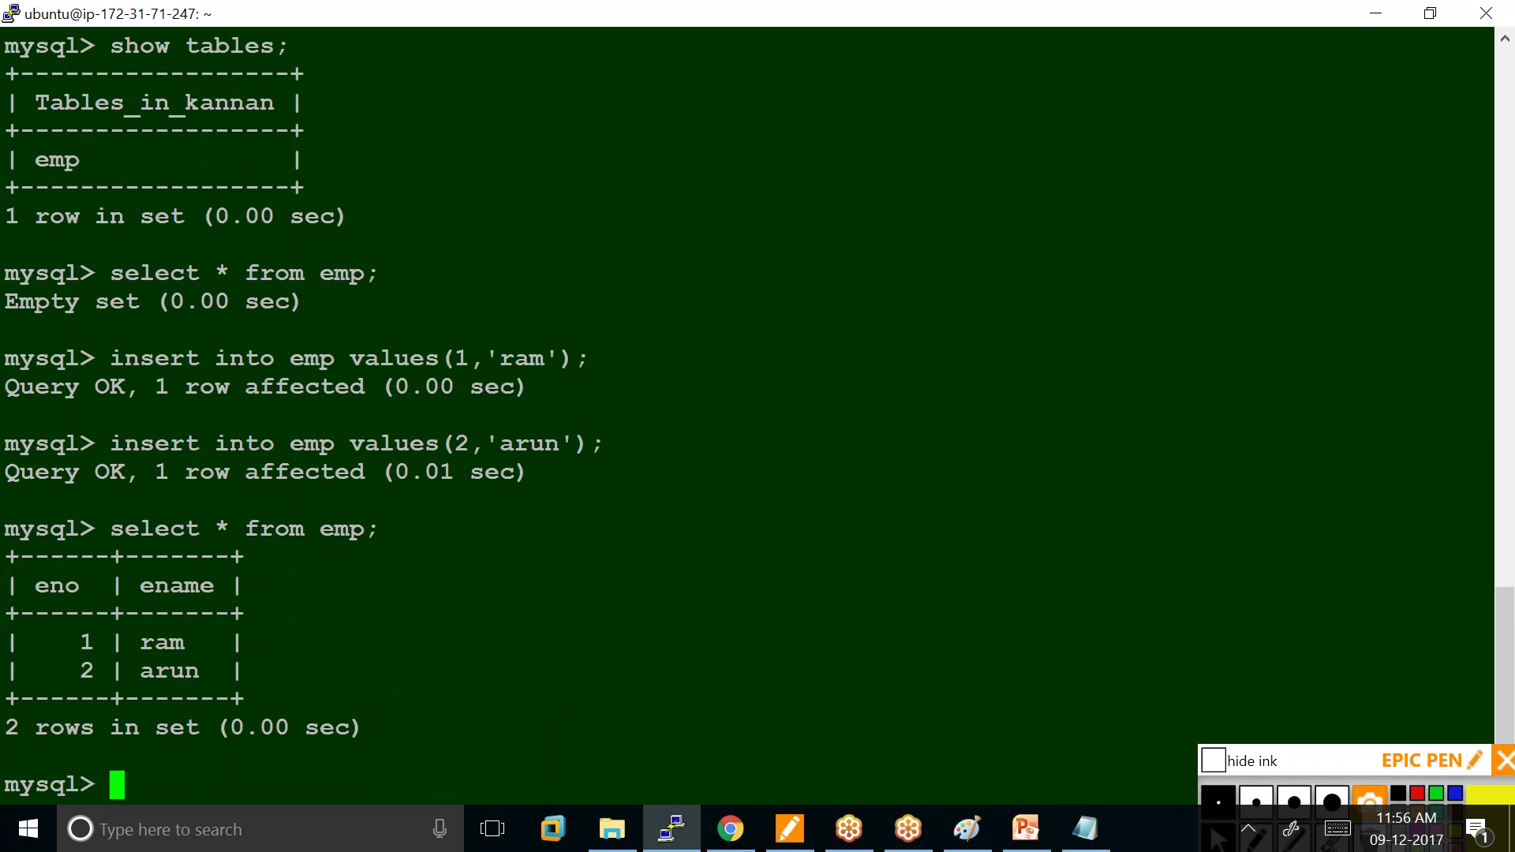
# Update emp so ename 'ram' becomes 'raman', then list emp to compare old and new names.
pyautogui.write('upd')
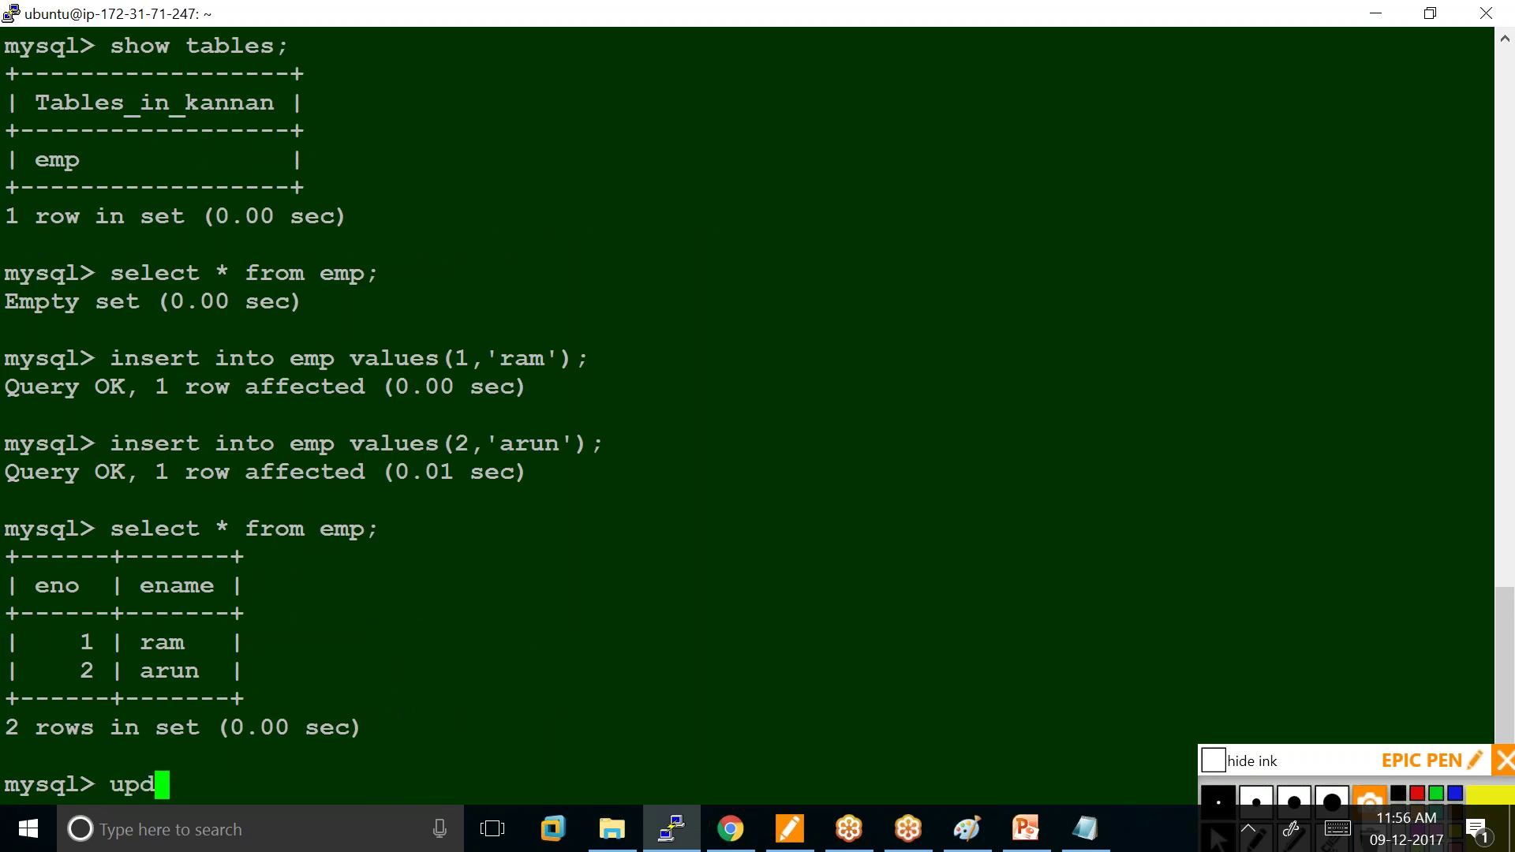
pyautogui.write('ate emp s')
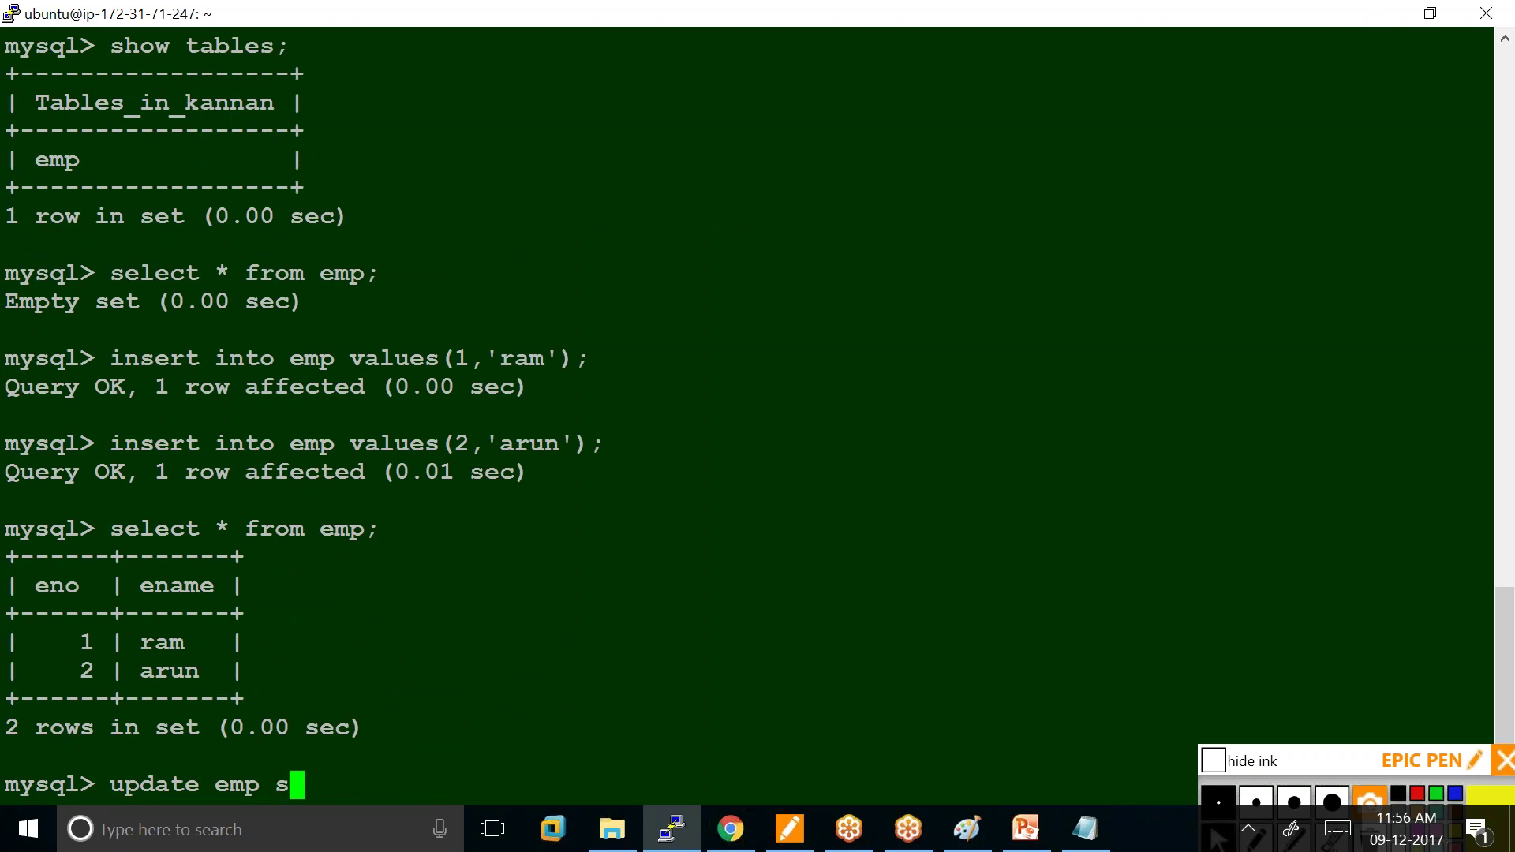
pyautogui.write('et ename')
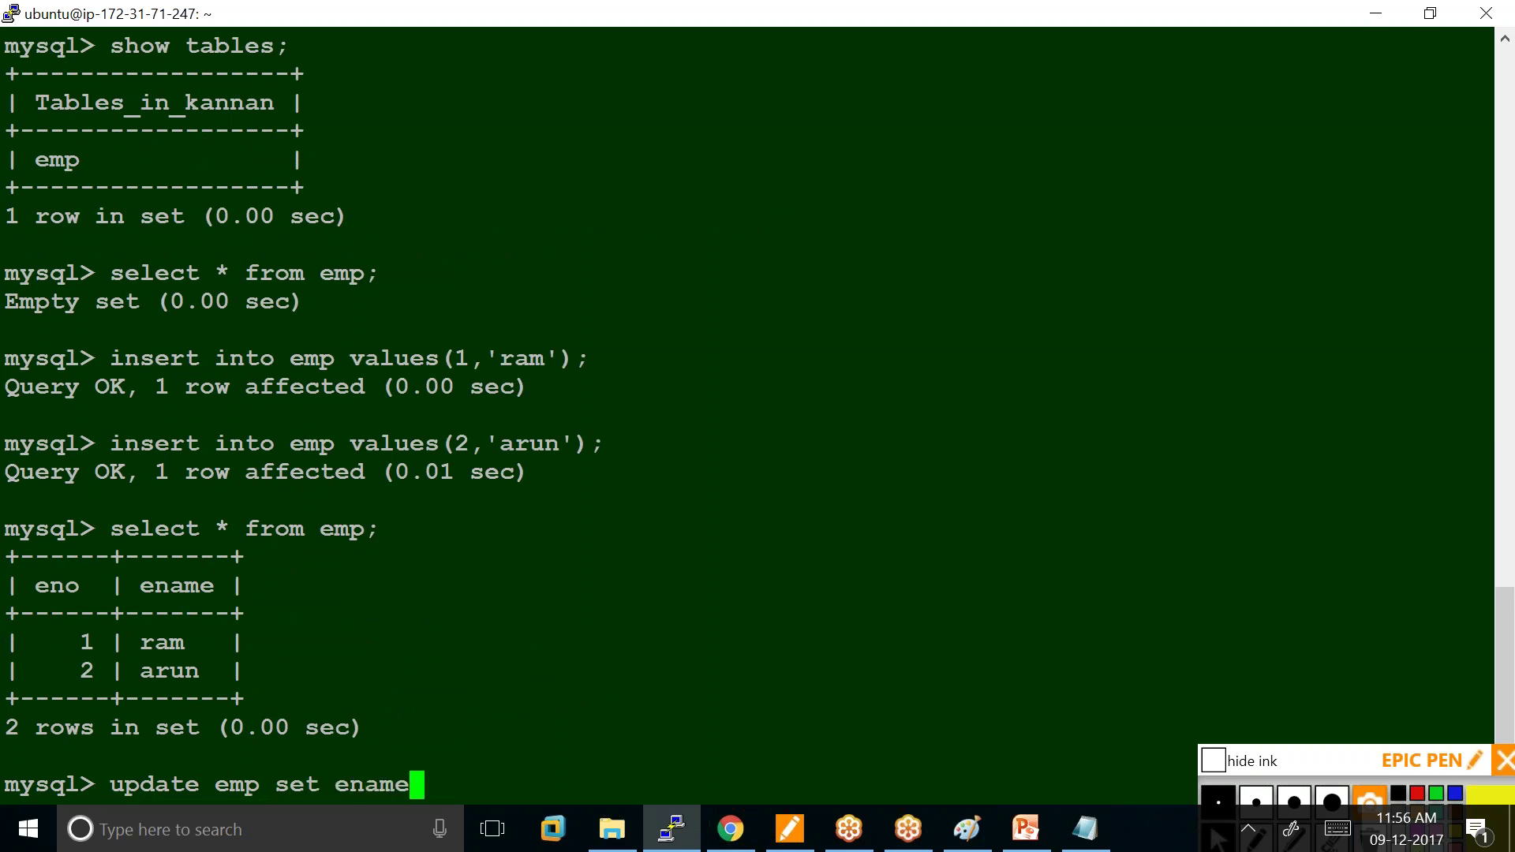
pyautogui.write("='raman' where")
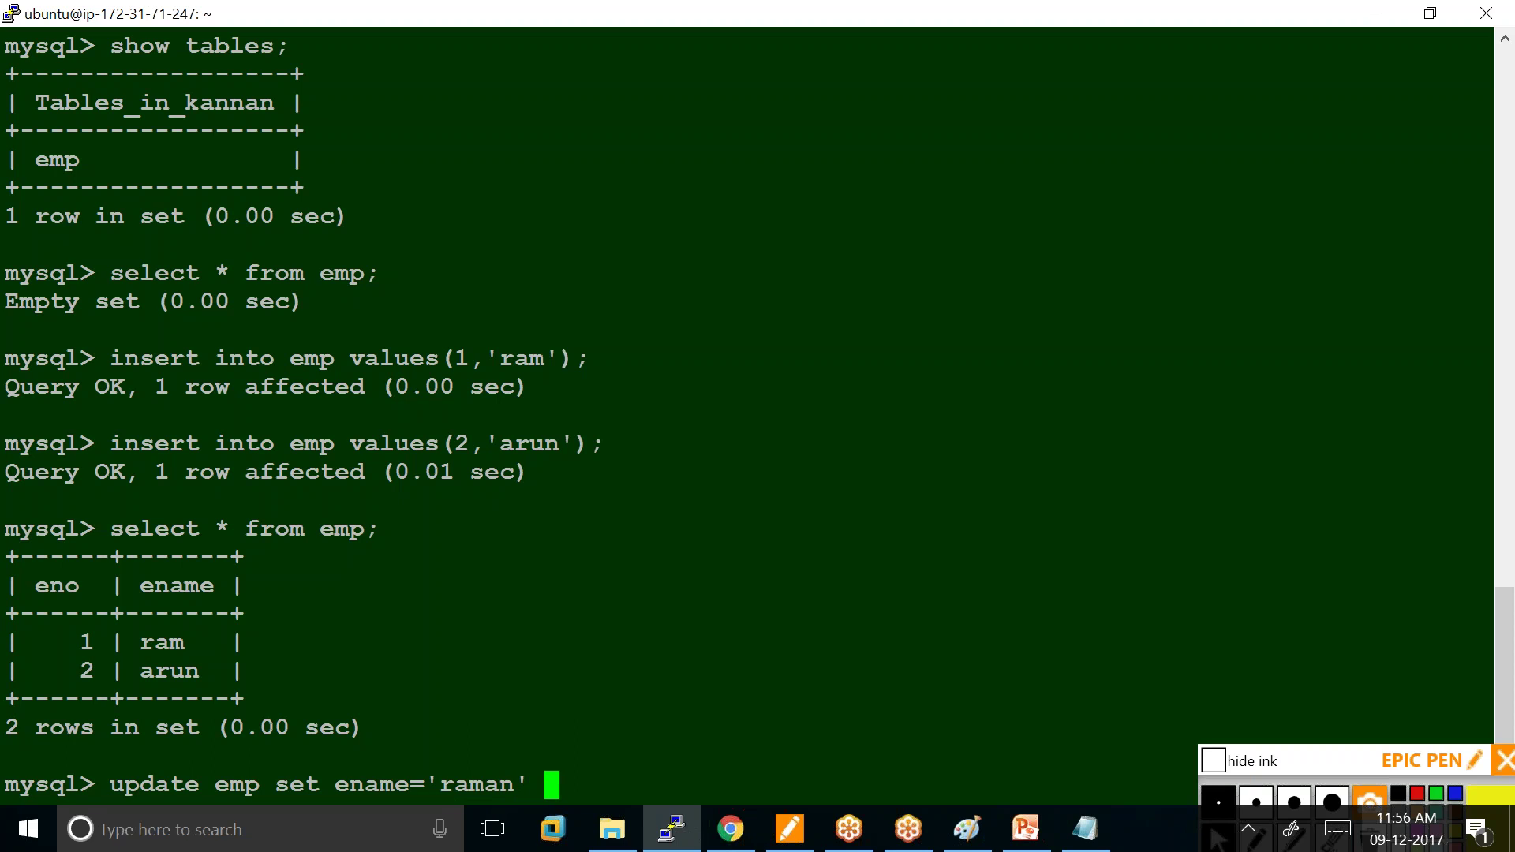
pyautogui.write(' ename')
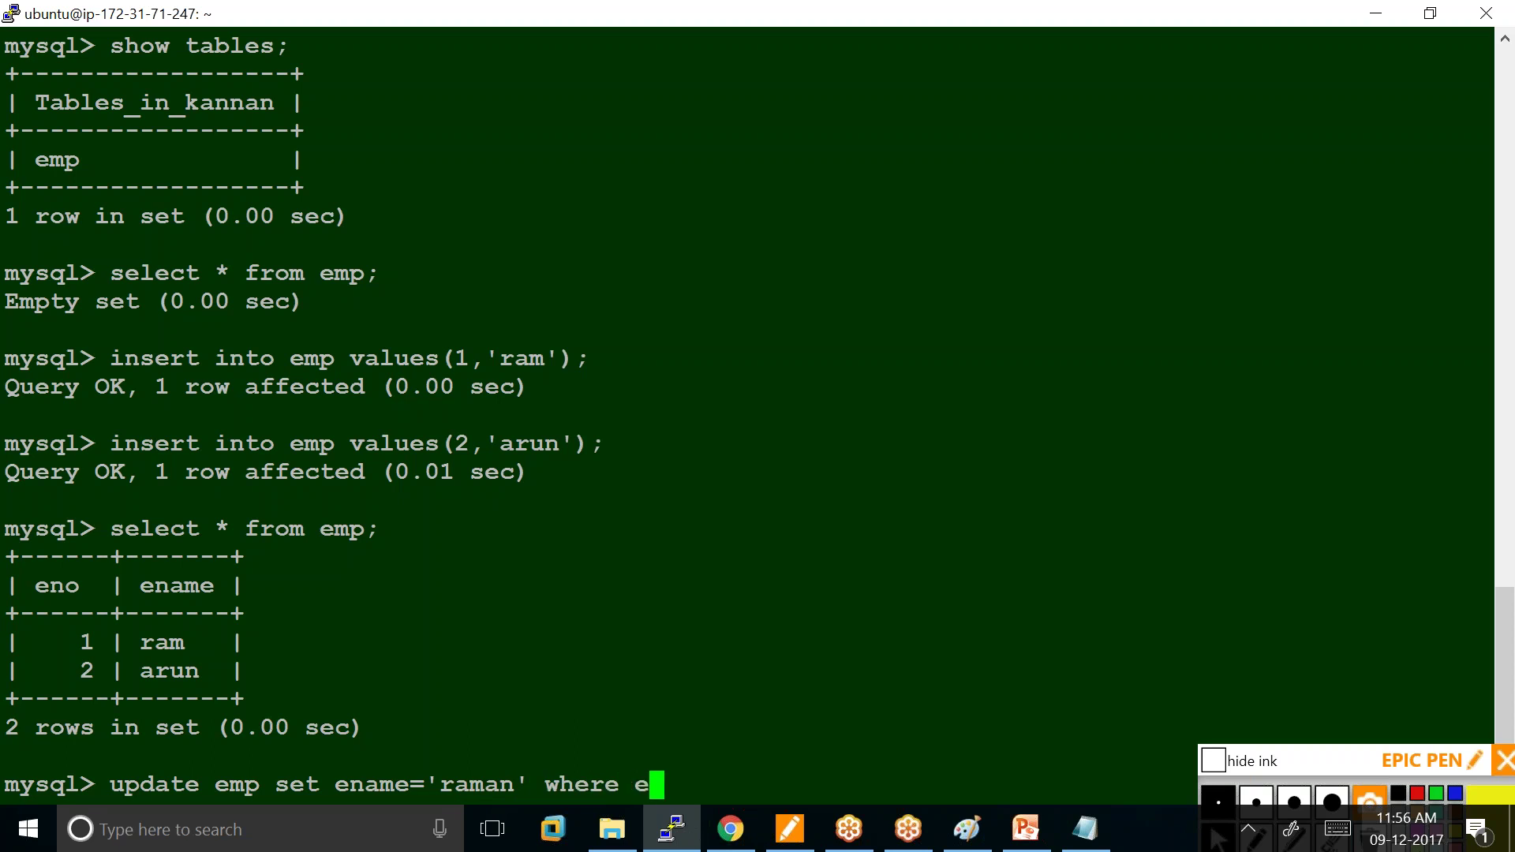
pyautogui.write("='ram")
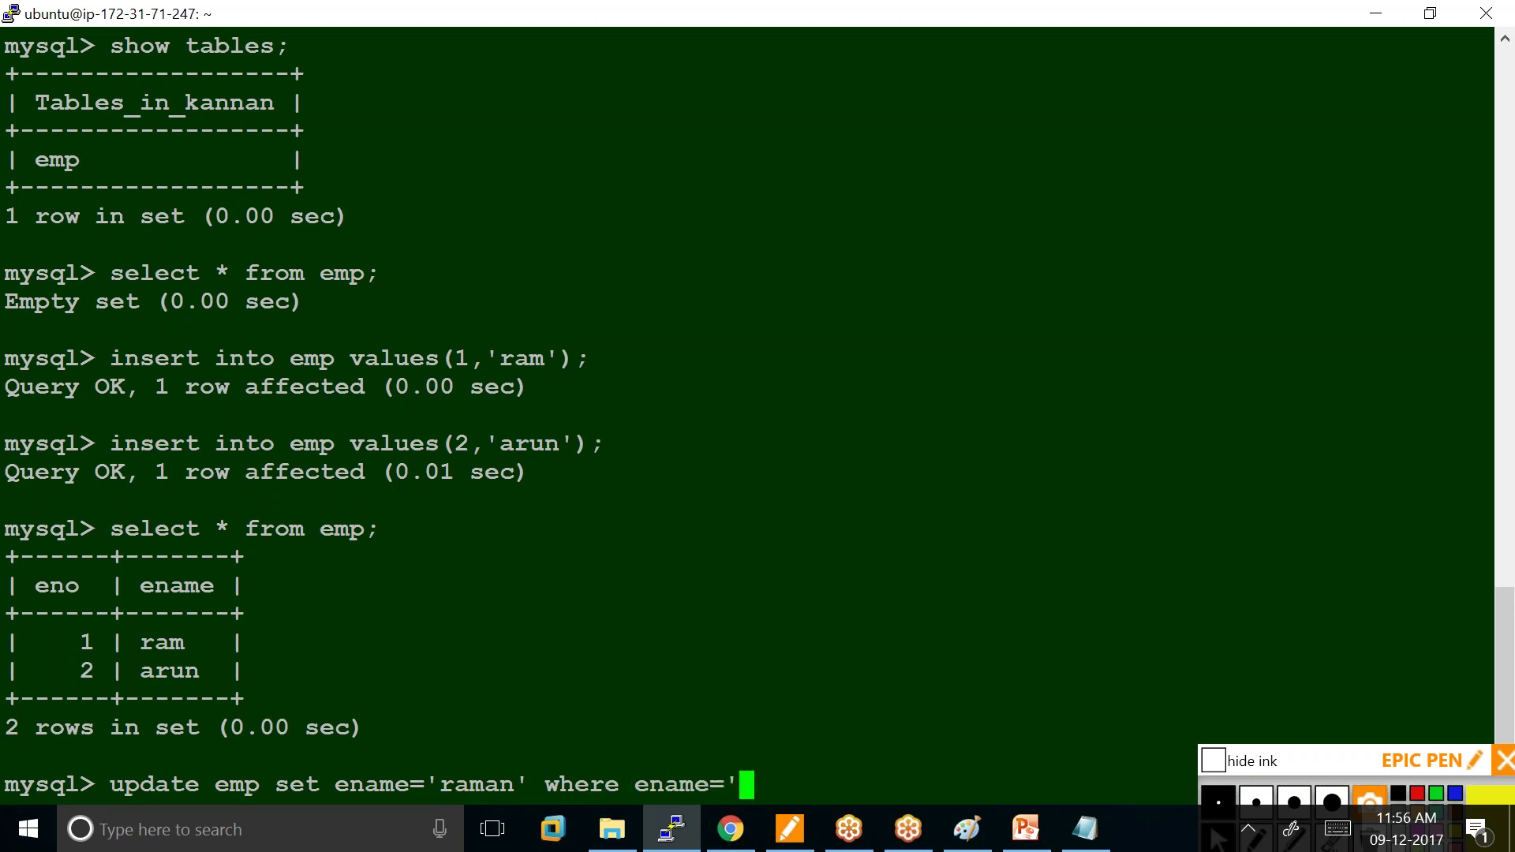
pyautogui.write("';")
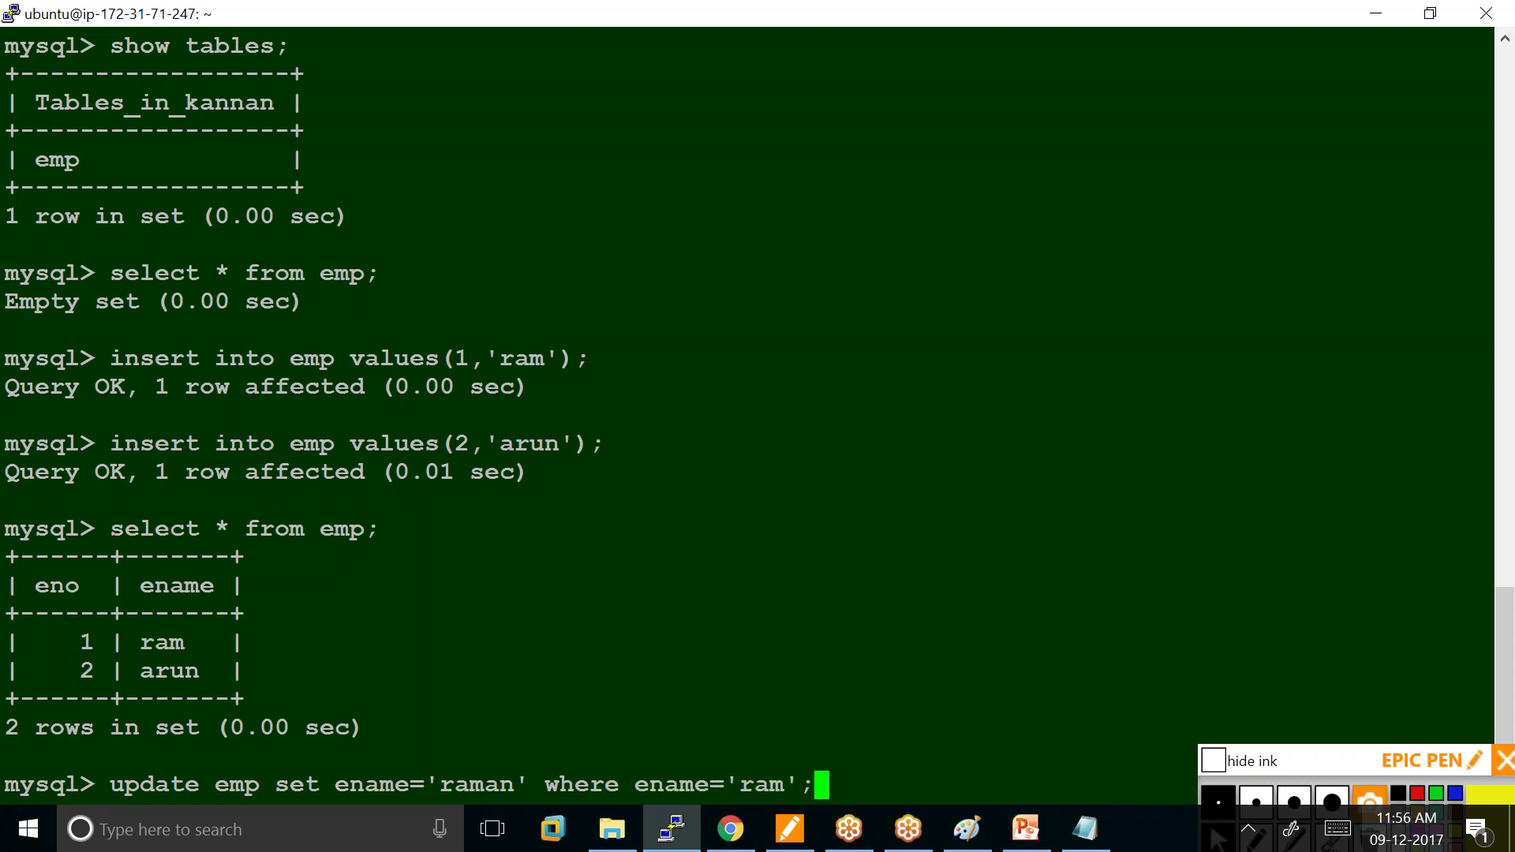
pyautogui.press('Return')
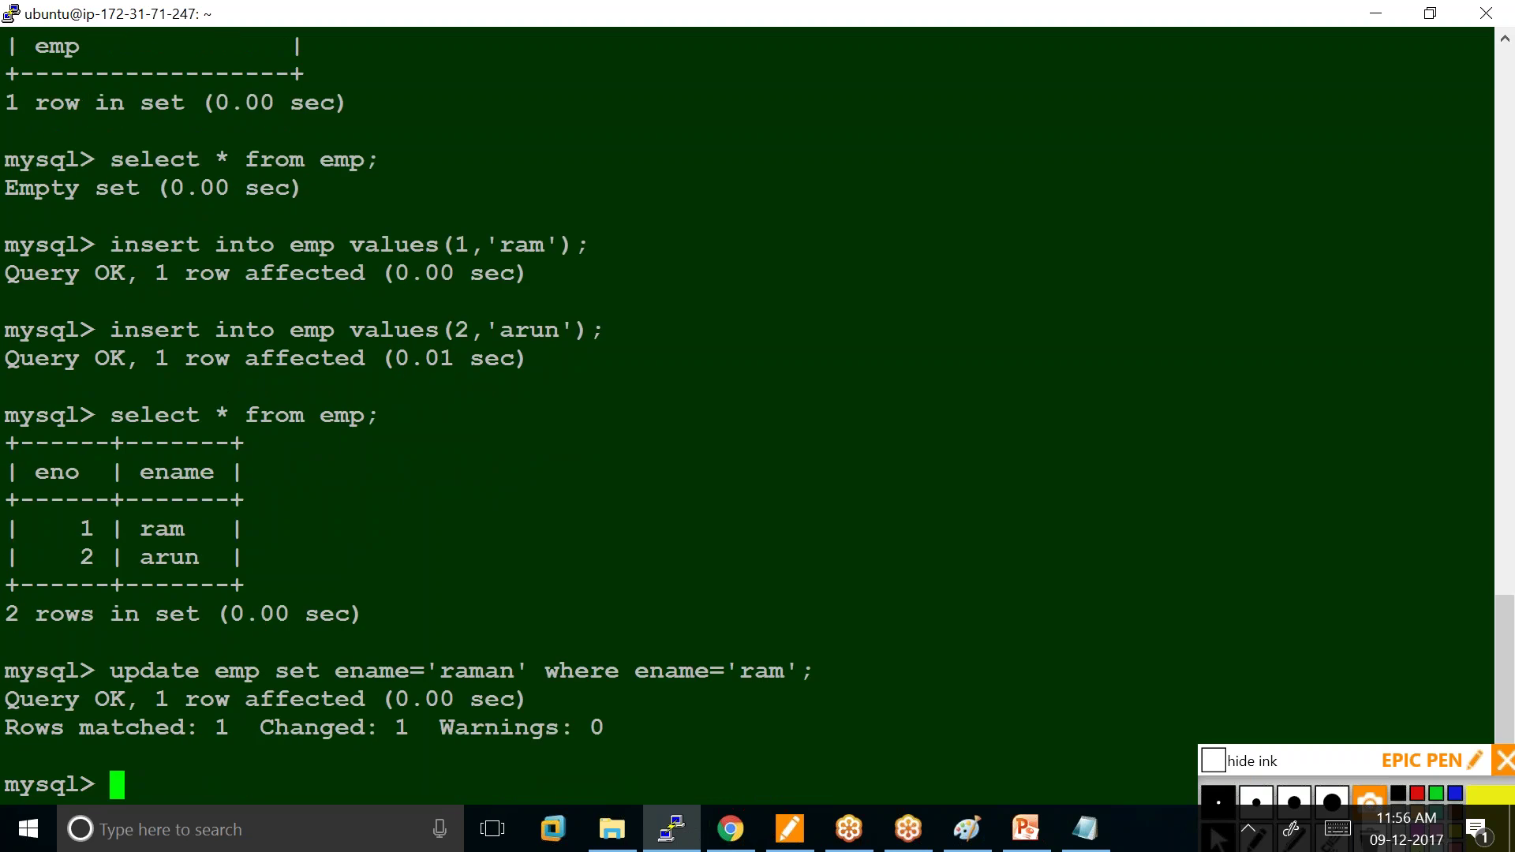
pyautogui.press('Up')
pyautogui.press('Up')
pyautogui.press('Return')
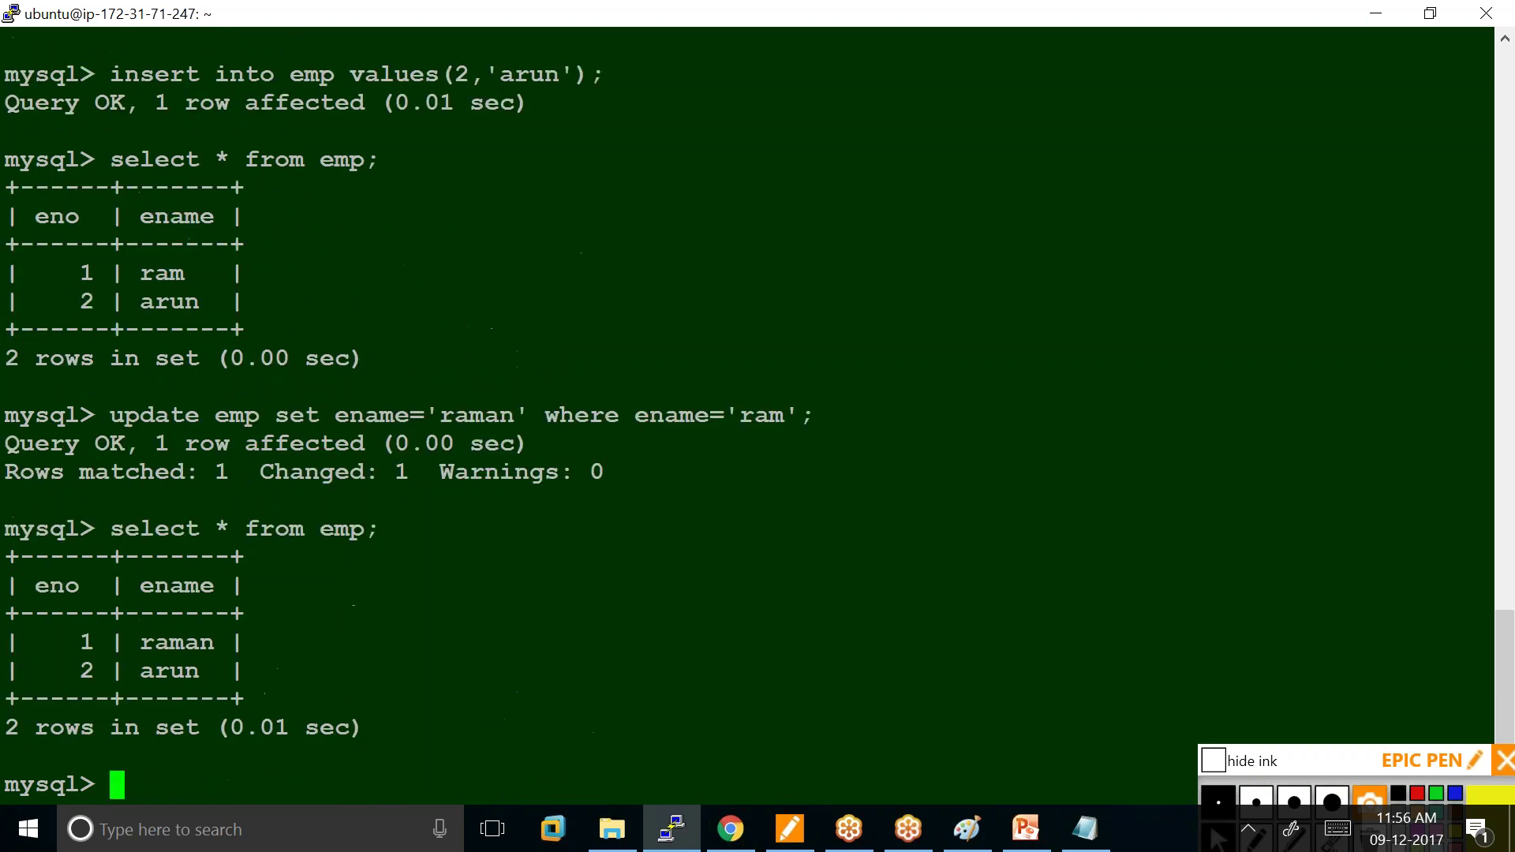
pyautogui.moveTo(149, 288); pyautogui.dragTo(170, 274)
pyautogui.doubleClick(146, 642)
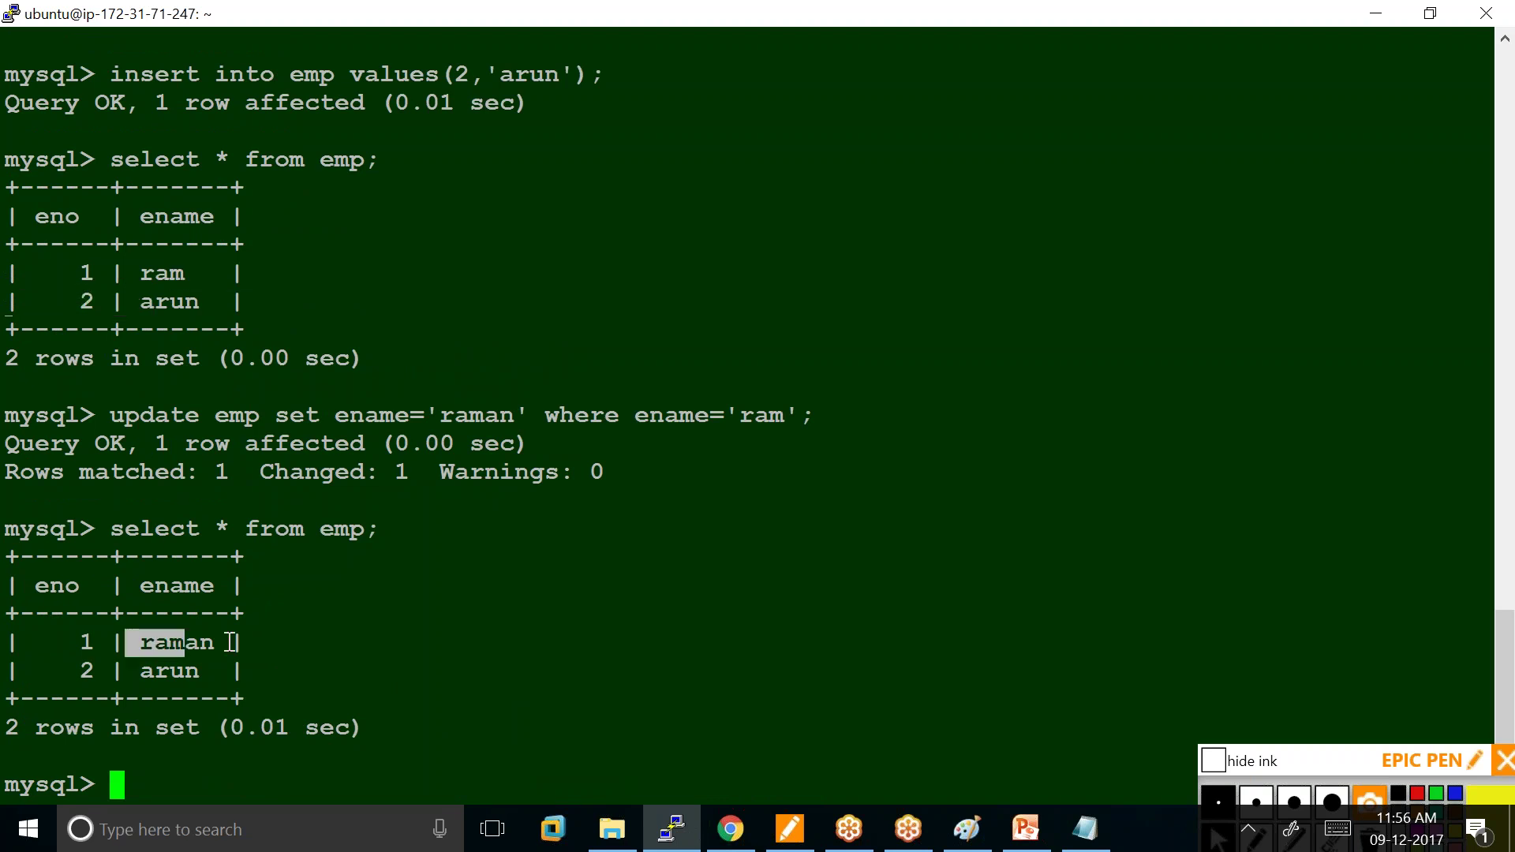
pyautogui.click(151, 773)
# Drop the emp table and confirm with 'show tables;' that none remain.
pyautogui.moveTo(692, 825)
pyautogui.write('drop table e')
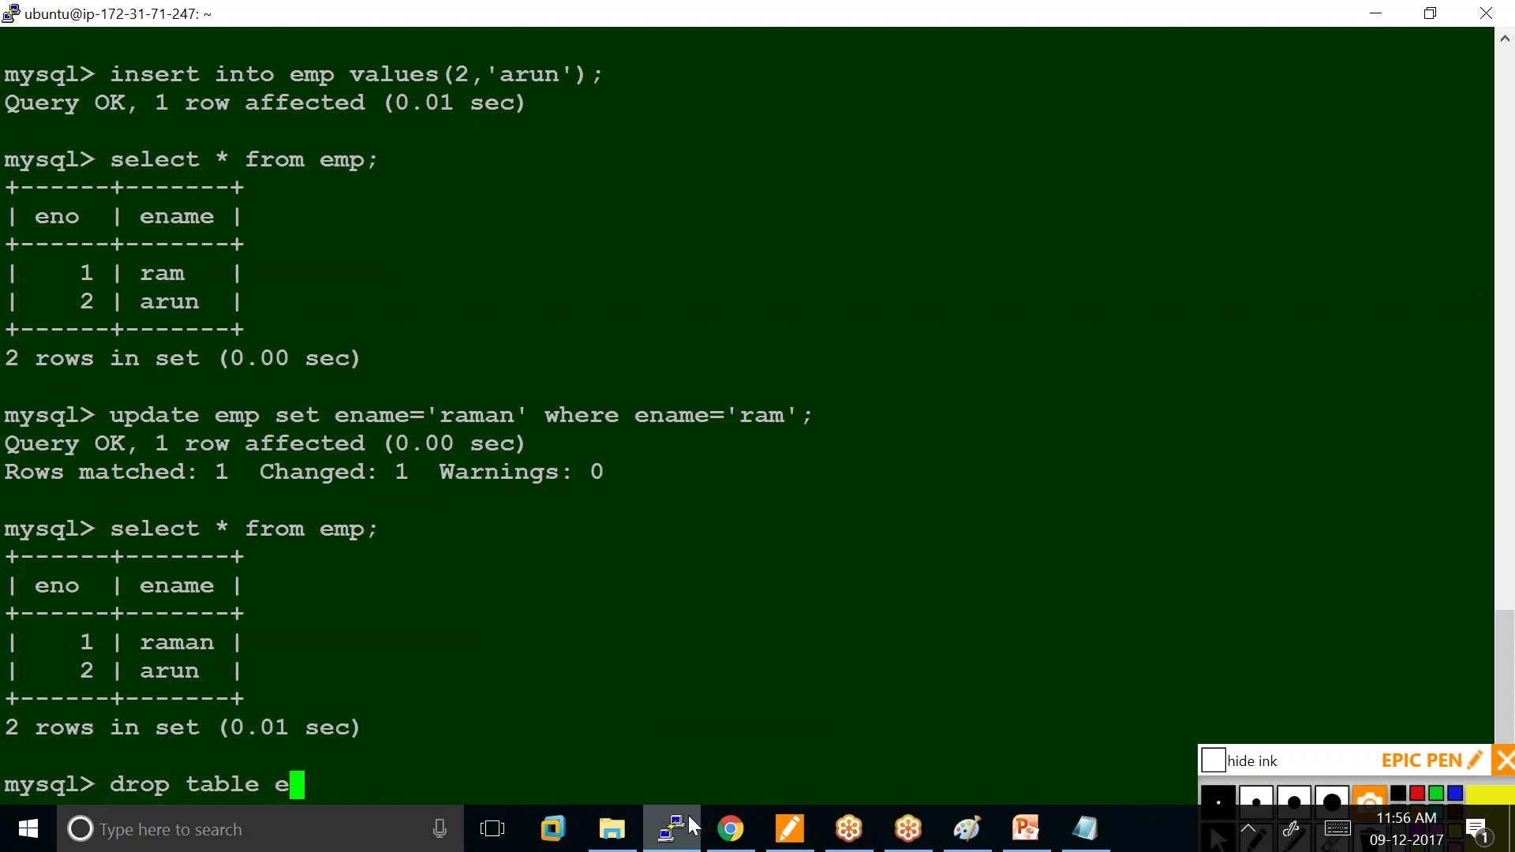
pyautogui.write('mp;')
pyautogui.press('Return')
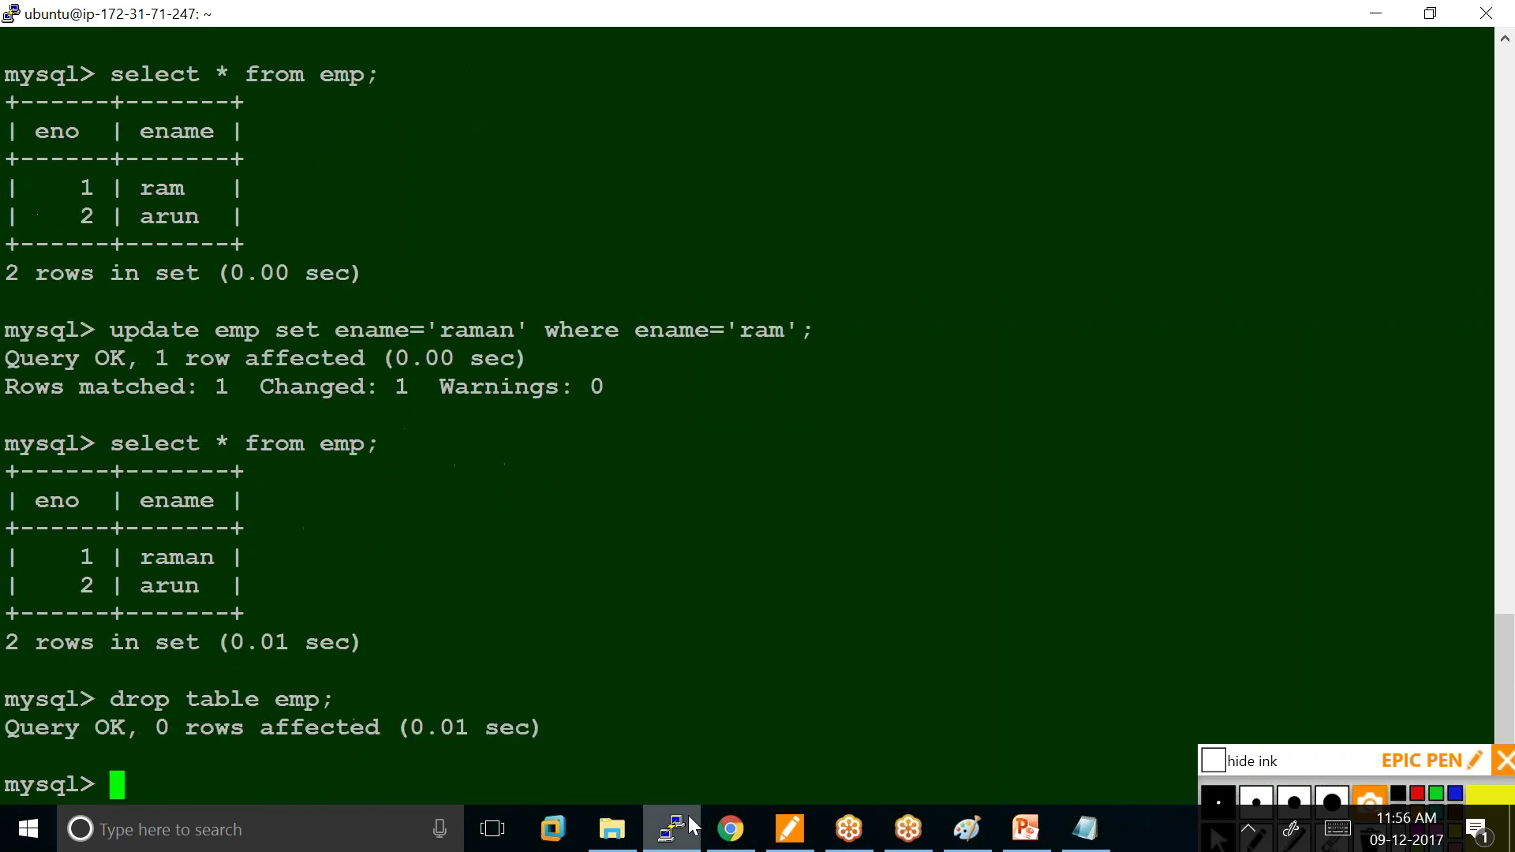
pyautogui.write('sho')
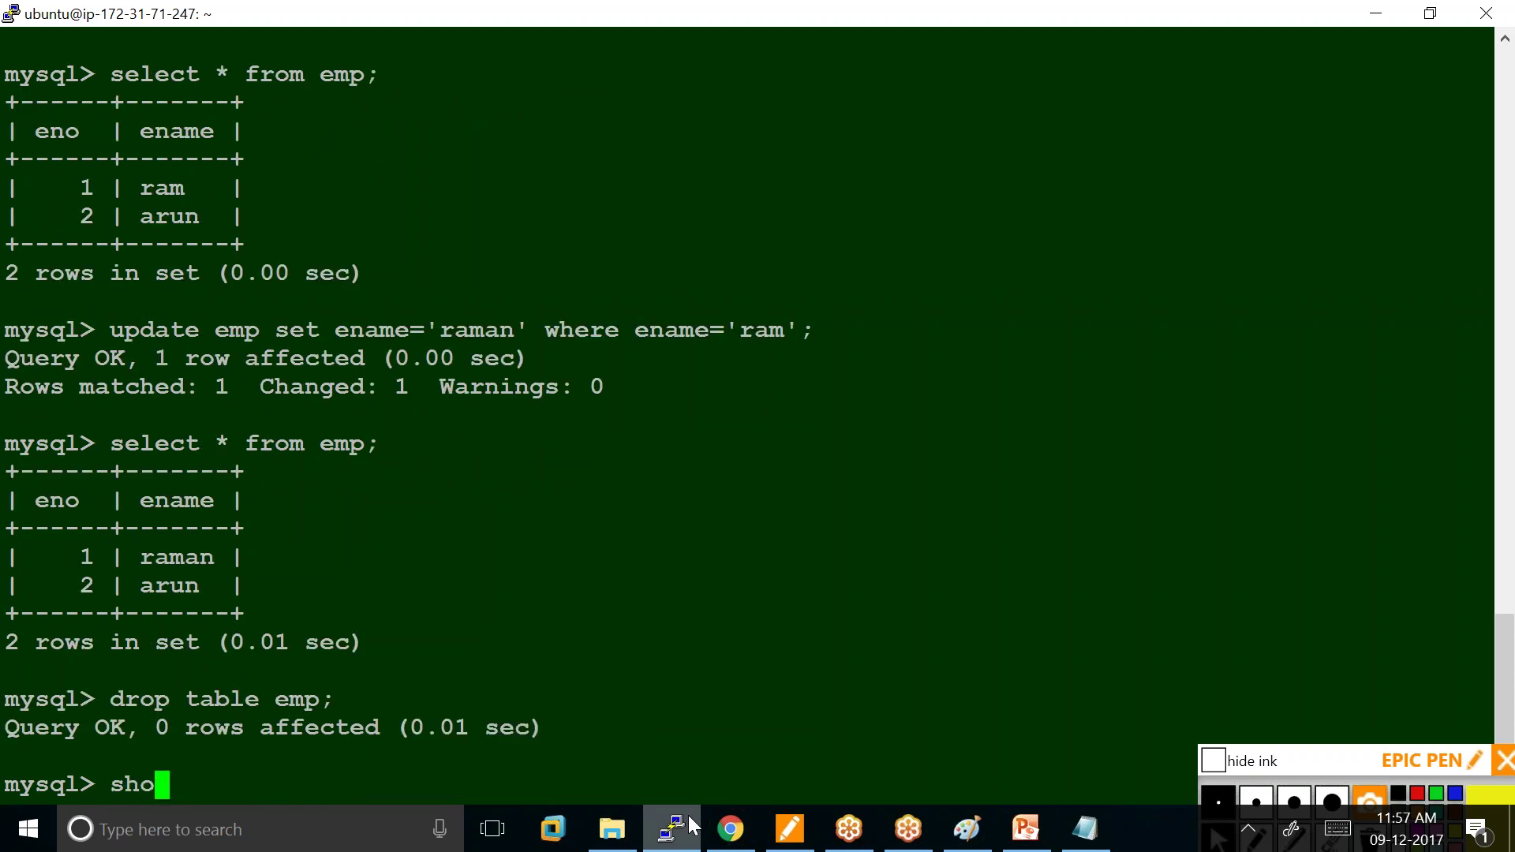
pyautogui.write('w tables;')
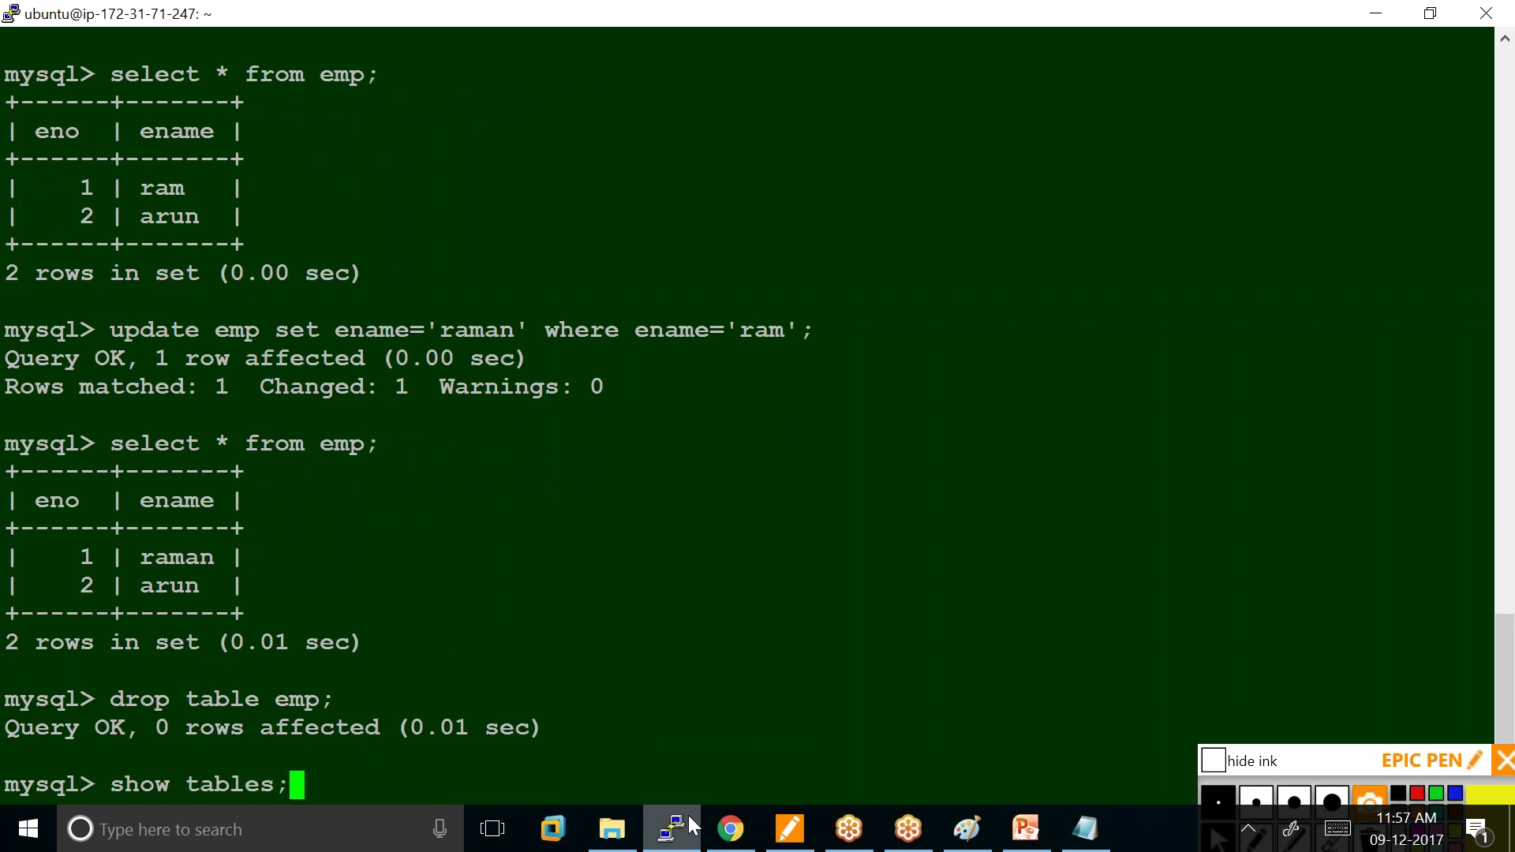
pyautogui.press('Return')
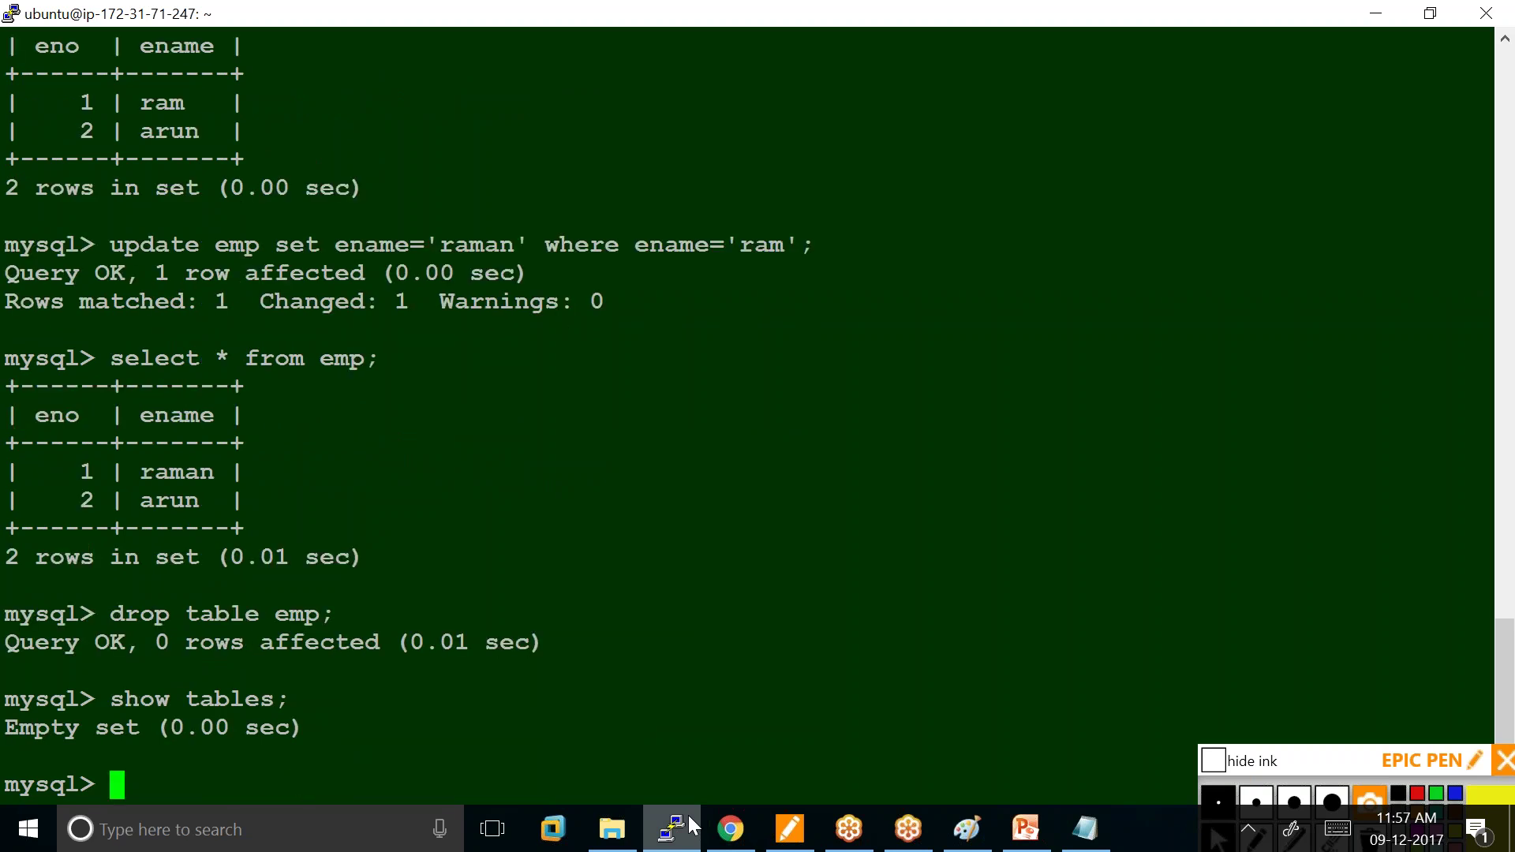
# Exit the MySQL client and run pwd, showing /home/ubuntu.
pyautogui.write('exit')
pyautogui.press('Return')
pyautogui.write('pwd')
pyautogui.press('Return')
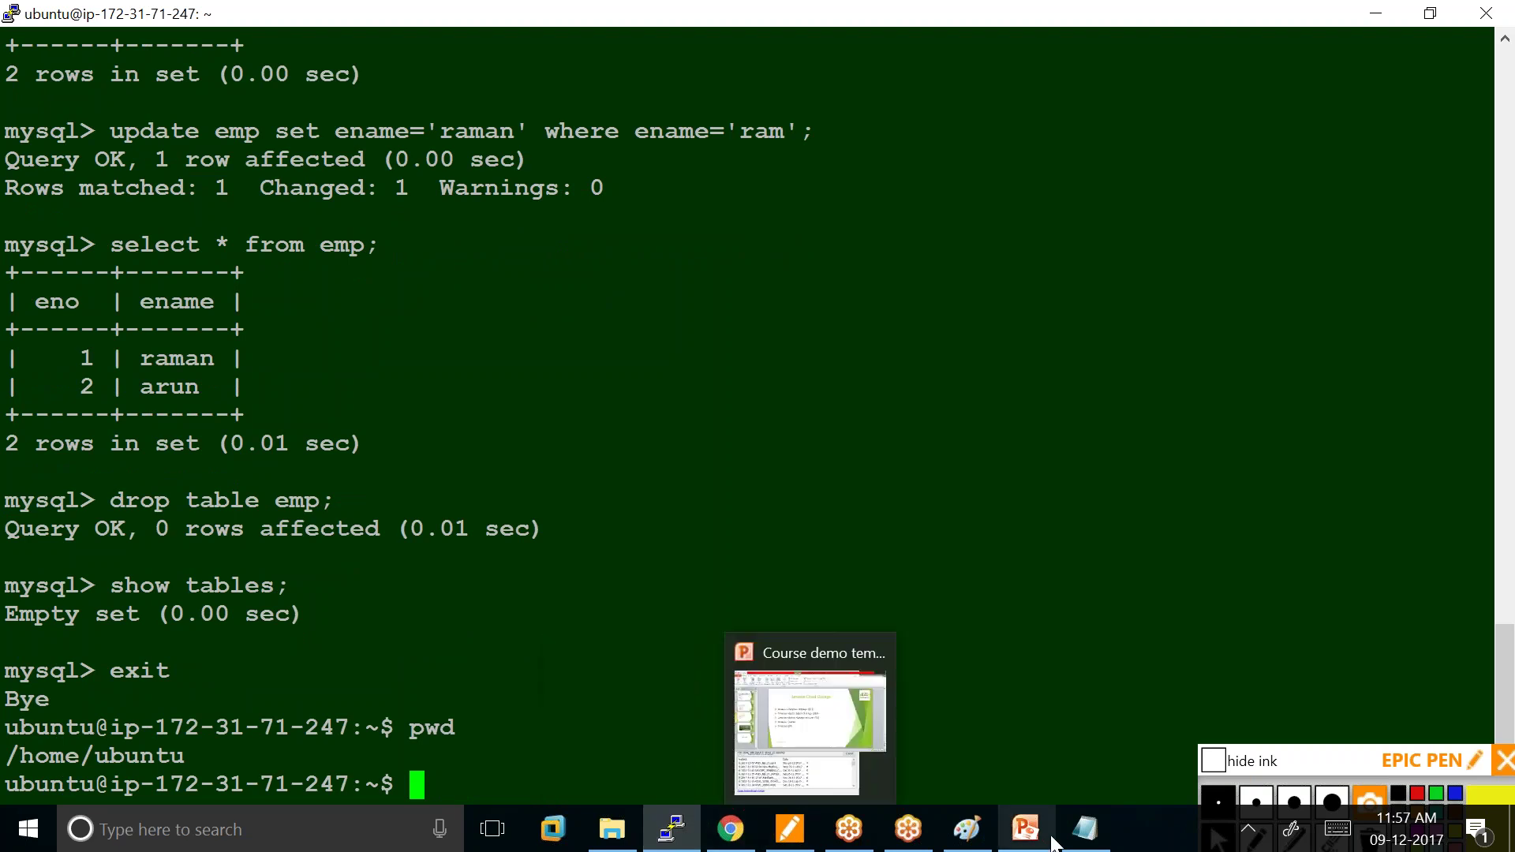
# Minimize the Recording Manager and make the black Paint canvas active.
pyautogui.click(971, 830)
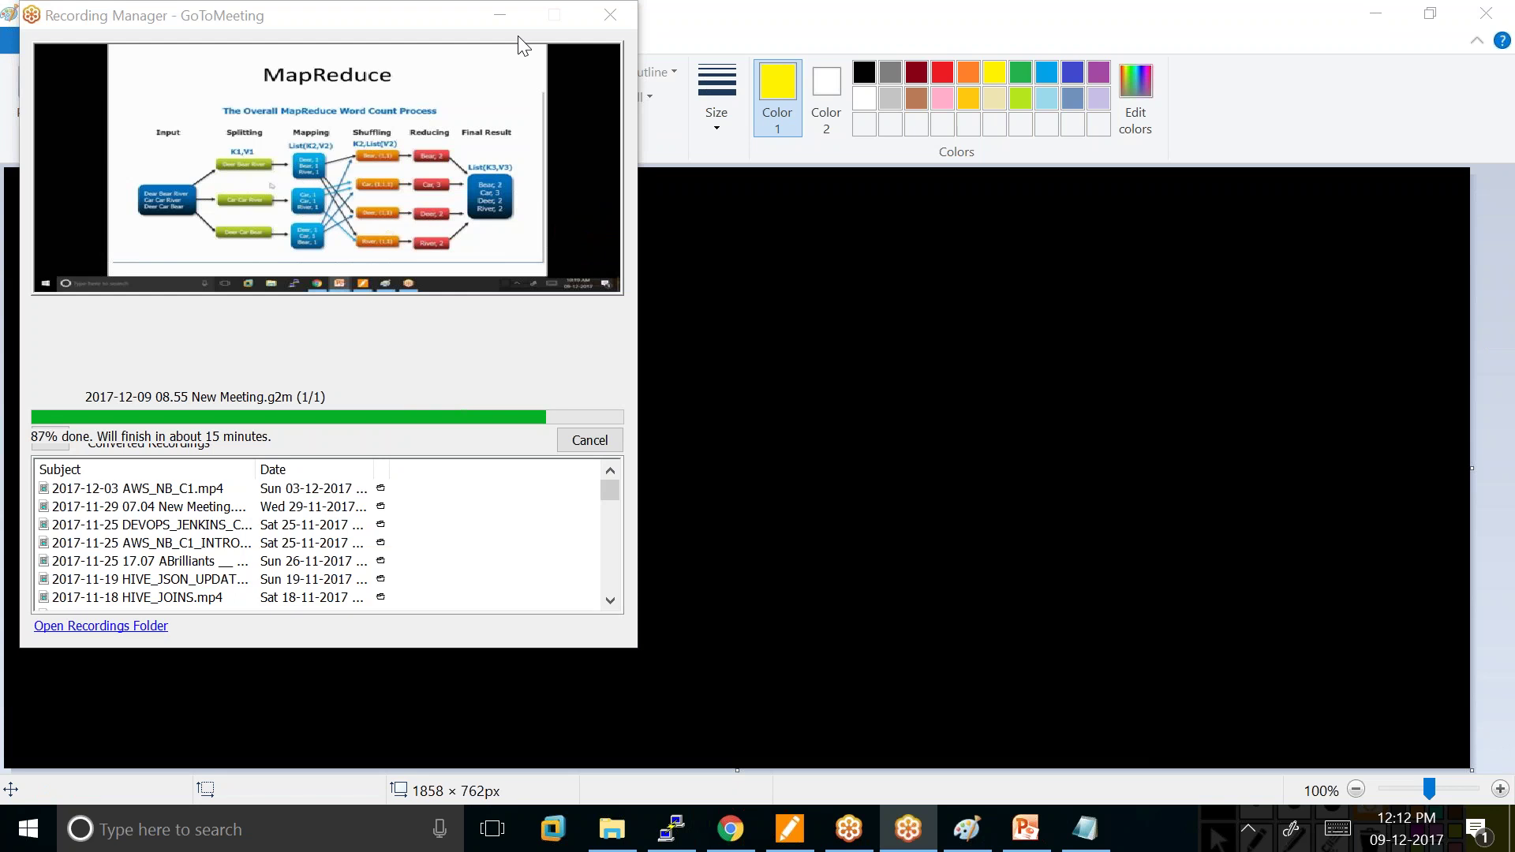
pyautogui.click(500, 17)
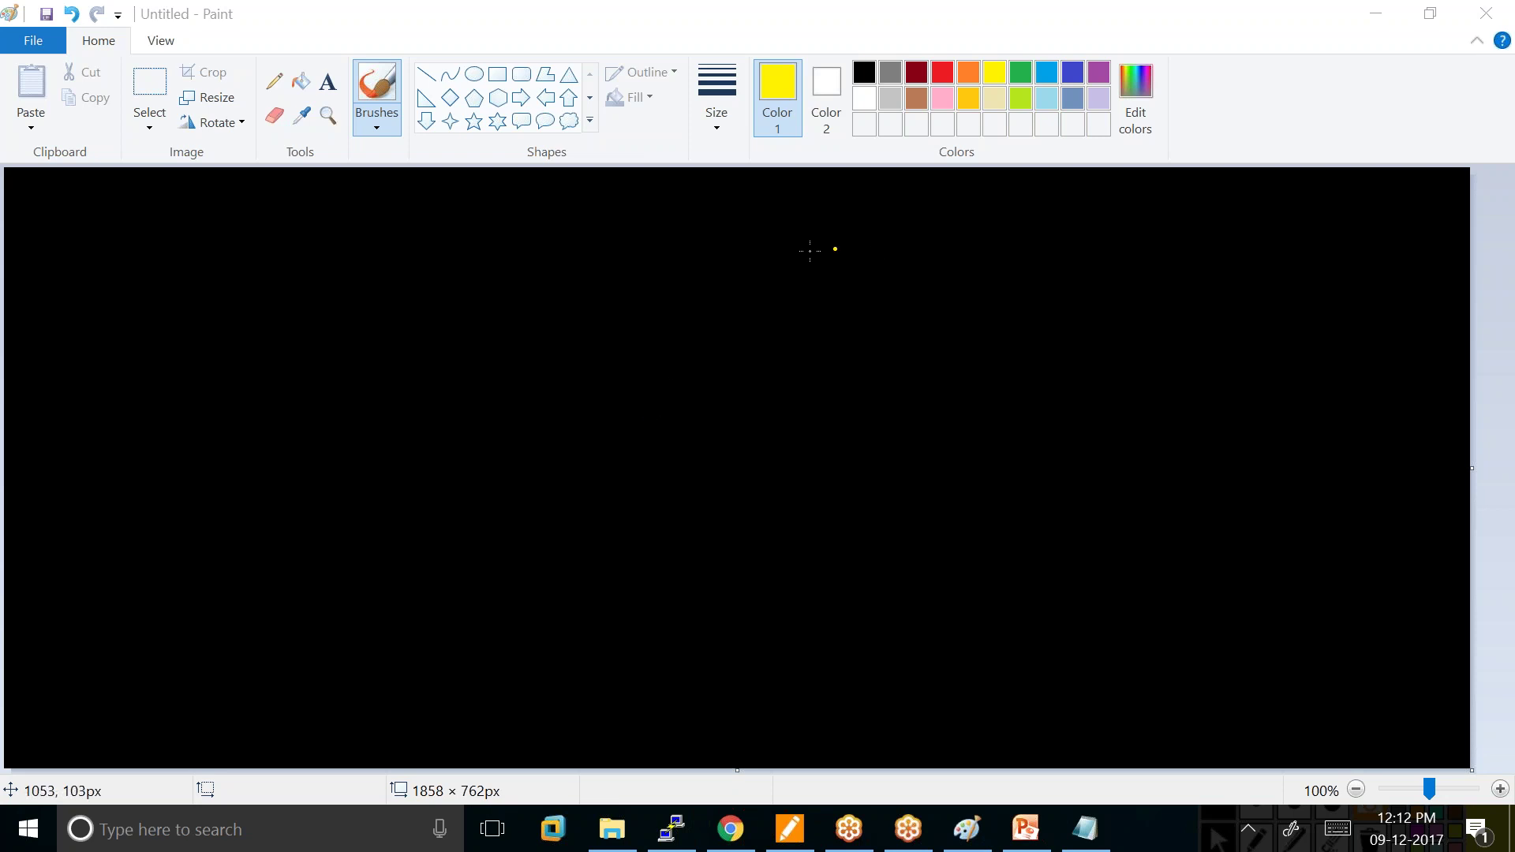
pyautogui.click(596, 257)
# Sketch a yellow Ubuntu server inside a lime green box with a small ssh port.
pyautogui.moveTo(632, 261); pyautogui.dragTo(629, 289)
pyautogui.moveTo(629, 238)
pyautogui.mouseDown()
pyautogui.moveTo(664, 239)
pyautogui.moveTo(629, 288)
pyautogui.moveTo(662, 317)
pyautogui.moveTo(648, 312)
pyautogui.mouseUp()
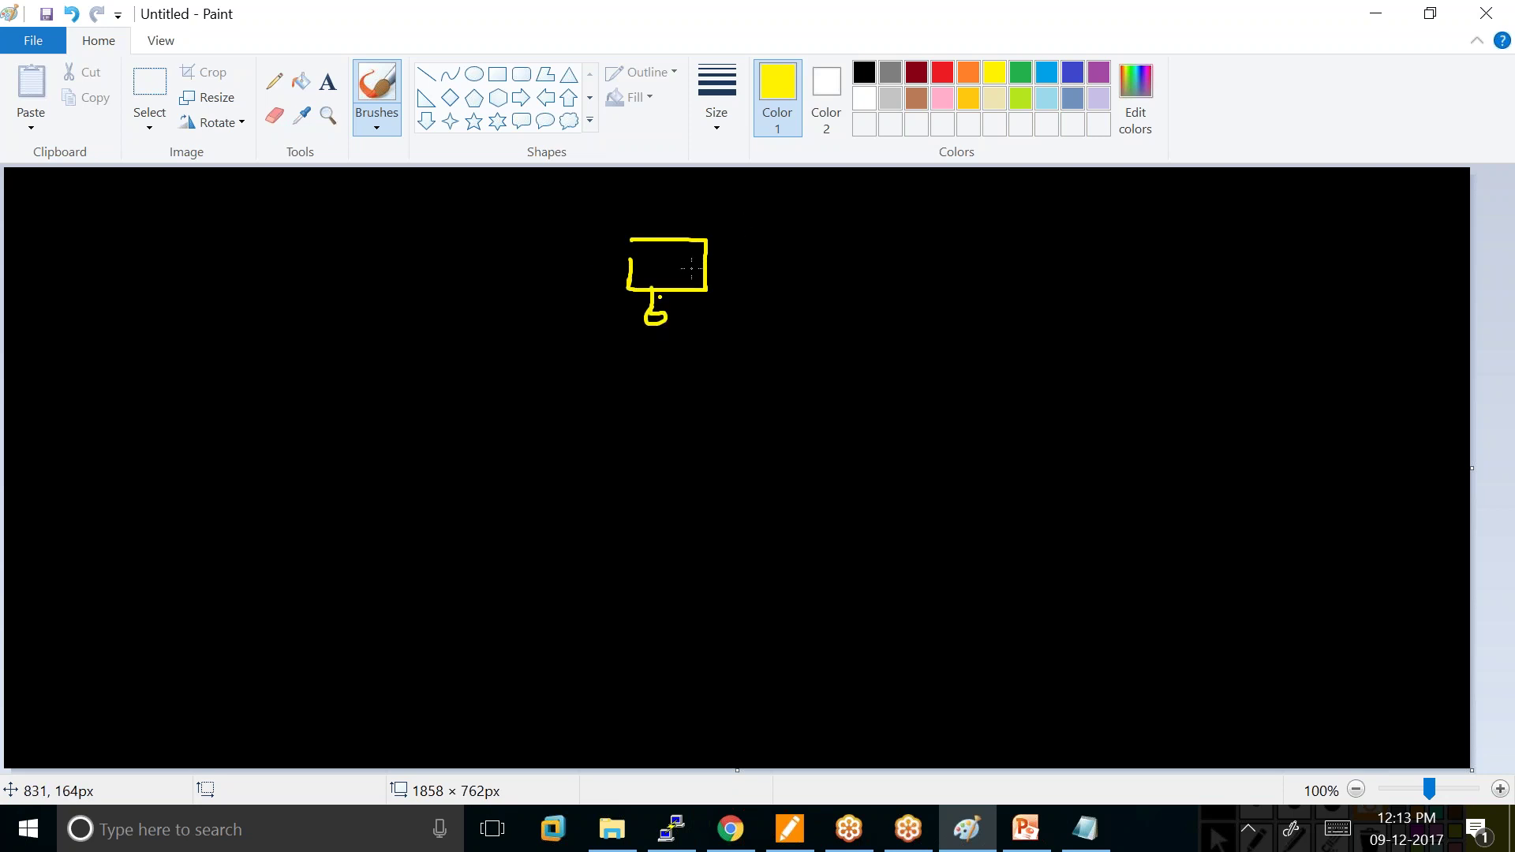
pyautogui.moveTo(745, 221); pyautogui.dragTo(763, 241)
pyautogui.moveTo(770, 222); pyautogui.dragTo(859, 244)
pyautogui.click(942, 72)
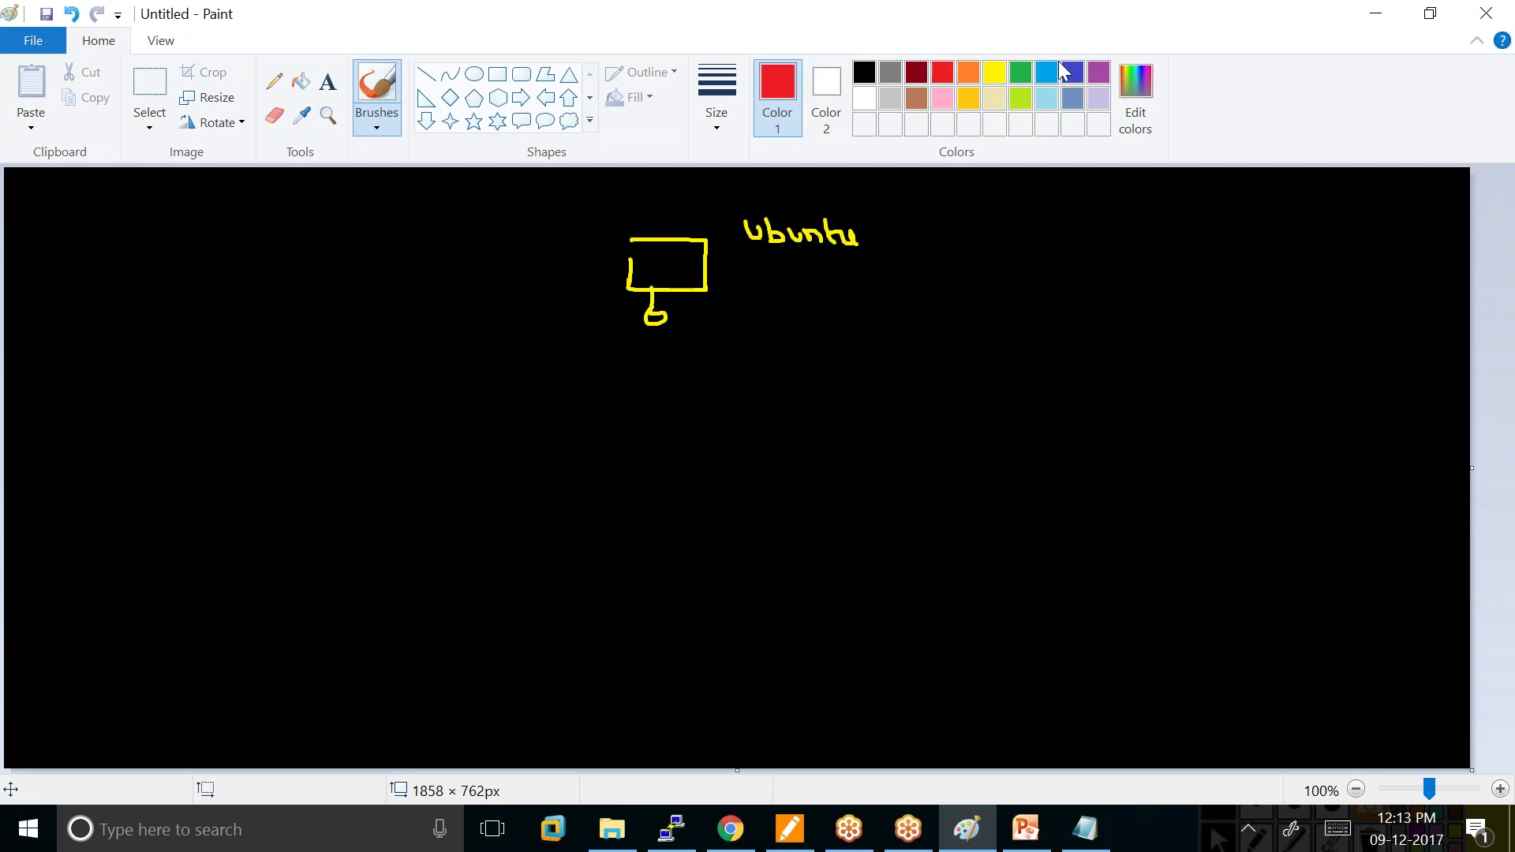
pyautogui.click(1020, 98)
pyautogui.moveTo(561, 209)
pyautogui.mouseDown()
pyautogui.moveTo(557, 357)
pyautogui.moveTo(760, 203)
pyautogui.moveTo(805, 385)
pyautogui.moveTo(559, 380)
pyautogui.moveTo(566, 351)
pyautogui.moveTo(588, 393)
pyautogui.mouseUp()
pyautogui.moveTo(588, 358)
pyautogui.mouseDown()
pyautogui.moveTo(617, 391)
pyautogui.moveTo(588, 393)
pyautogui.mouseUp()
pyautogui.moveTo(639, 345)
pyautogui.mouseDown()
pyautogui.moveTo(632, 360)
pyautogui.moveTo(682, 361)
pyautogui.mouseUp()
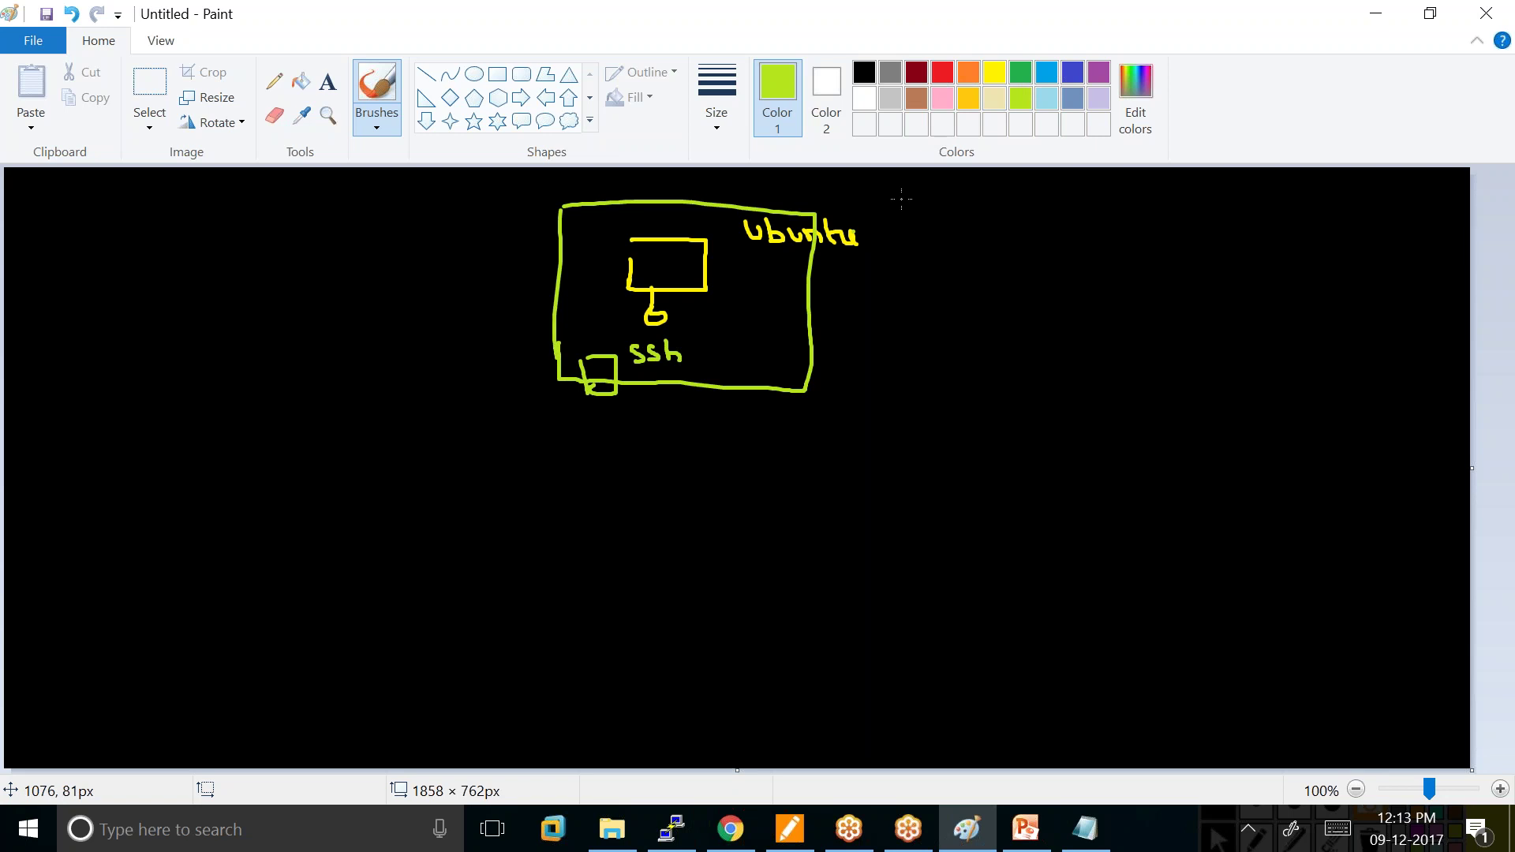
# Draw a turquoise client linked to the ssh port and an arrow labelled 'inbound Rule (Security Group)'.
pyautogui.click(1046, 98)
pyautogui.moveTo(552, 675)
pyautogui.mouseDown()
pyautogui.moveTo(593, 668)
pyautogui.moveTo(552, 695)
pyautogui.mouseUp()
pyautogui.moveTo(566, 685); pyautogui.dragTo(580, 709)
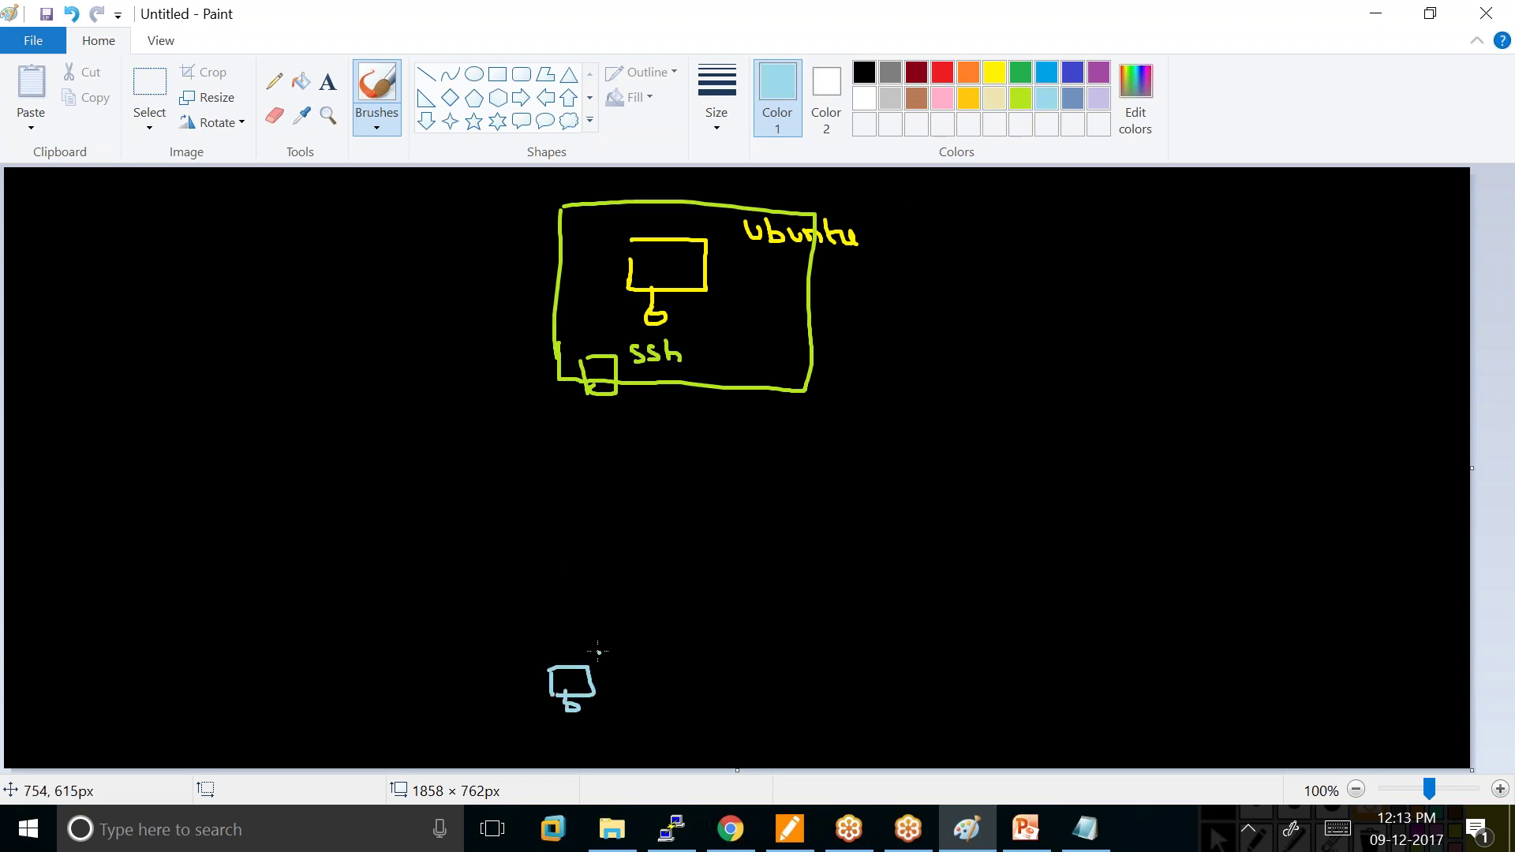
pyautogui.moveTo(566, 654)
pyautogui.mouseDown()
pyautogui.moveTo(615, 504)
pyautogui.moveTo(606, 387)
pyautogui.moveTo(671, 416)
pyautogui.moveTo(681, 398)
pyautogui.moveTo(686, 417)
pyautogui.moveTo(639, 419)
pyautogui.mouseUp()
pyautogui.moveTo(599, 365); pyautogui.dragTo(610, 282)
pyautogui.moveTo(697, 355)
pyautogui.mouseDown()
pyautogui.moveTo(1062, 347)
pyautogui.moveTo(1071, 330)
pyautogui.moveTo(1070, 351)
pyautogui.moveTo(1168, 356)
pyautogui.mouseUp()
pyautogui.moveTo(1056, 247)
pyautogui.mouseDown()
pyautogui.moveTo(1042, 263)
pyautogui.moveTo(1227, 252)
pyautogui.moveTo(1295, 273)
pyautogui.moveTo(1307, 259)
pyautogui.moveTo(1327, 285)
pyautogui.moveTo(1016, 274)
pyautogui.mouseUp()
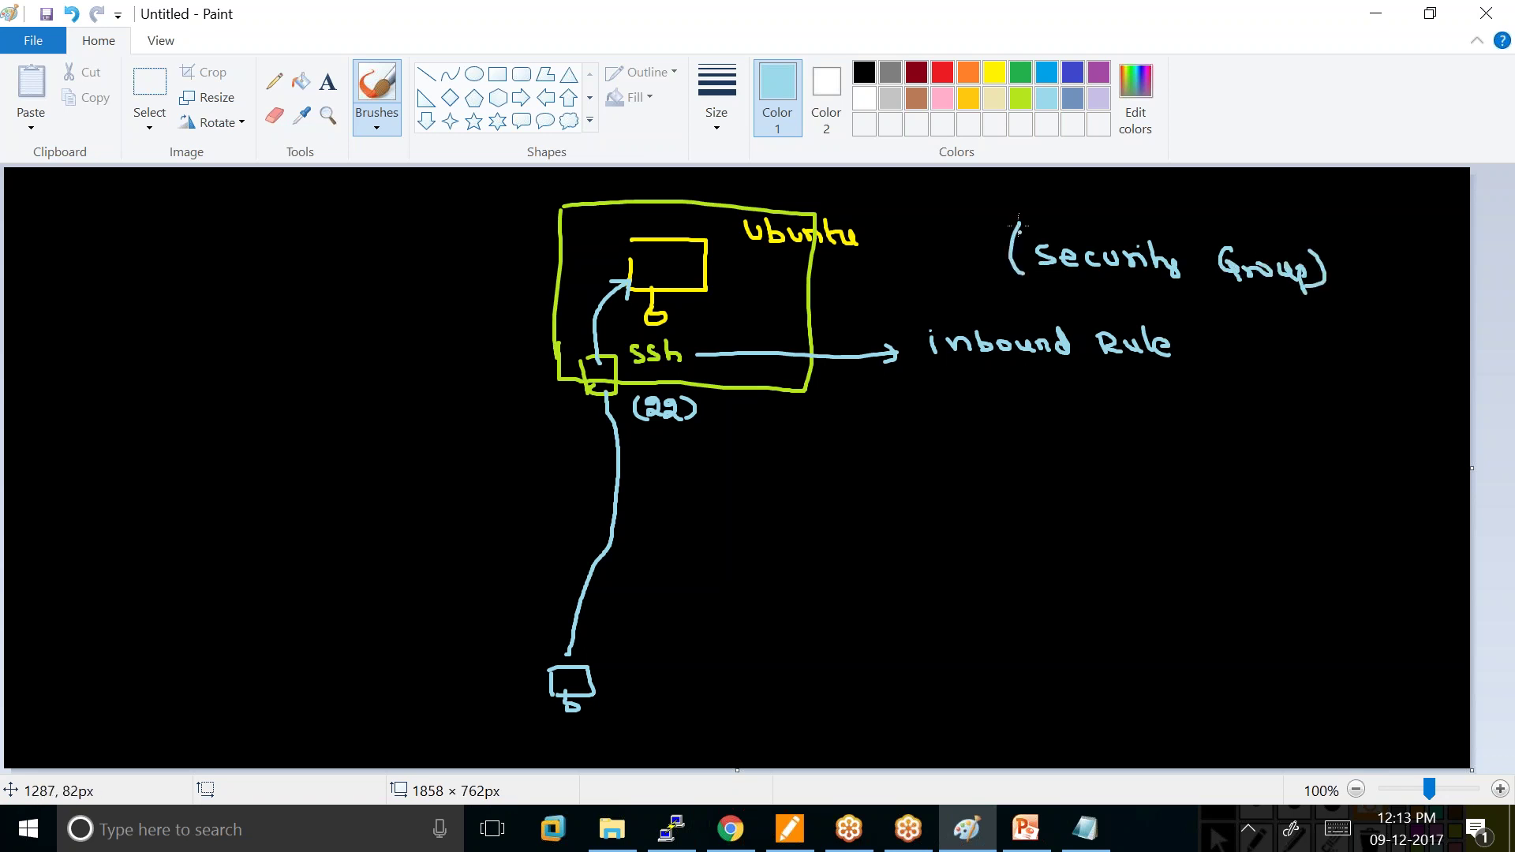
# In red, cross out the ssh port and draw an arrow labelled 'connect /'.
pyautogui.click(943, 72)
pyautogui.moveTo(613, 350)
pyautogui.mouseDown()
pyautogui.moveTo(577, 398)
pyautogui.moveTo(685, 341)
pyautogui.moveTo(653, 437)
pyautogui.moveTo(631, 437)
pyautogui.moveTo(624, 339)
pyautogui.mouseUp()
pyautogui.moveTo(700, 447)
pyautogui.mouseDown()
pyautogui.moveTo(762, 455)
pyautogui.moveTo(750, 465)
pyautogui.mouseUp()
pyautogui.moveTo(843, 462)
pyautogui.mouseDown()
pyautogui.moveTo(845, 477)
pyautogui.moveTo(854, 464)
pyautogui.moveTo(909, 477)
pyautogui.moveTo(963, 474)
pyautogui.moveTo(959, 460)
pyautogui.mouseUp()
pyautogui.moveTo(981, 488); pyautogui.dragTo(987, 433)
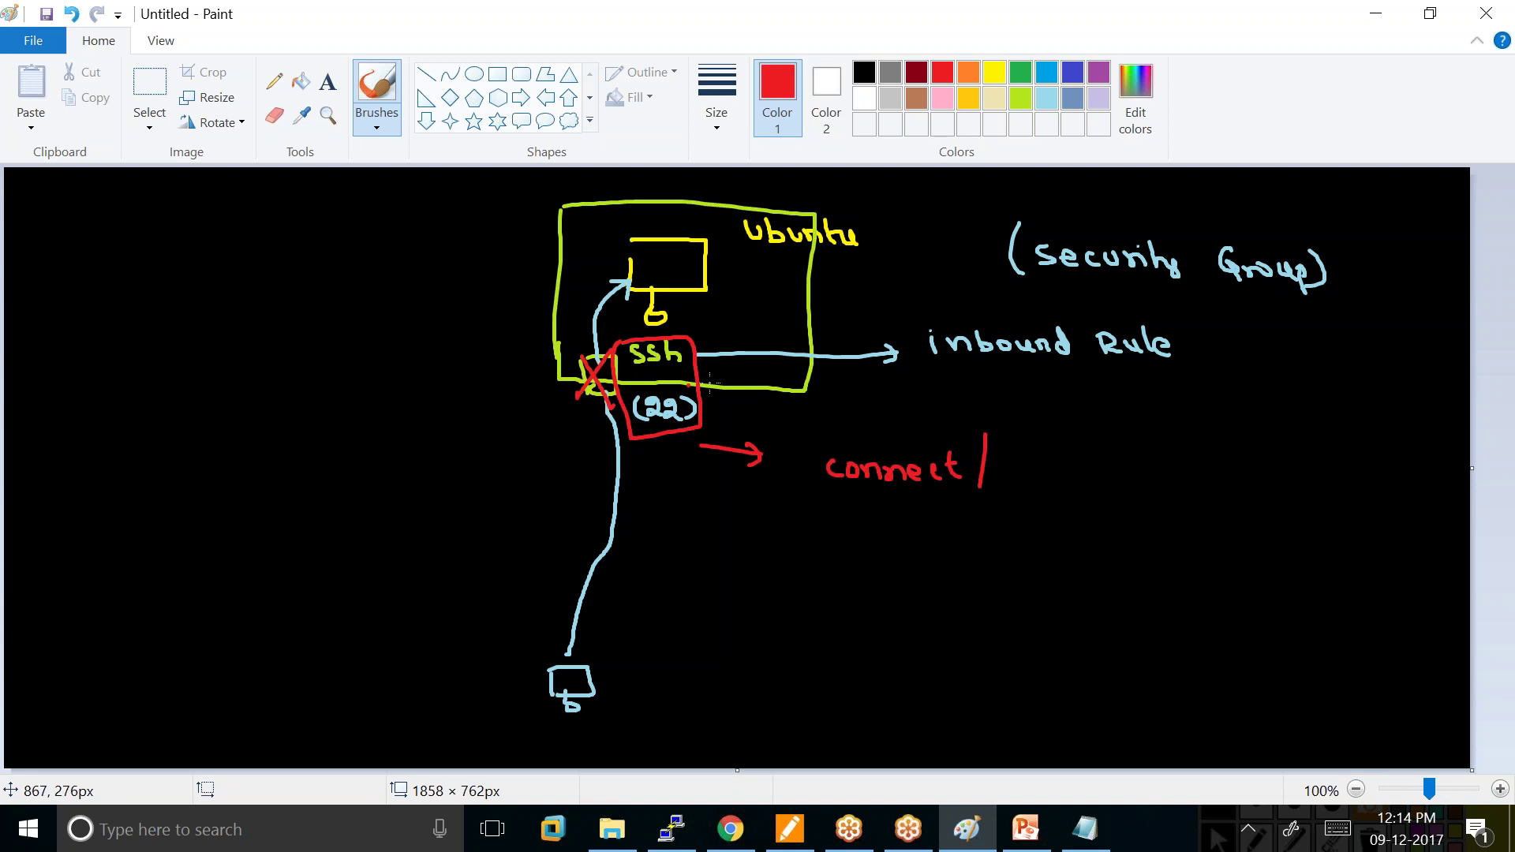
# Add red notes 'Should not allow' under Security Group and 'not' after 'connect /', then bring up the EC2 console.
pyautogui.moveTo(1278, 287); pyautogui.dragTo(1295, 312)
pyautogui.moveTo(1213, 410); pyautogui.dragTo(1378, 409)
pyautogui.moveTo(1268, 458)
pyautogui.mouseDown()
pyautogui.moveTo(1286, 453)
pyautogui.moveTo(1294, 472)
pyautogui.moveTo(1353, 462)
pyautogui.mouseUp()
pyautogui.click(994, 489)
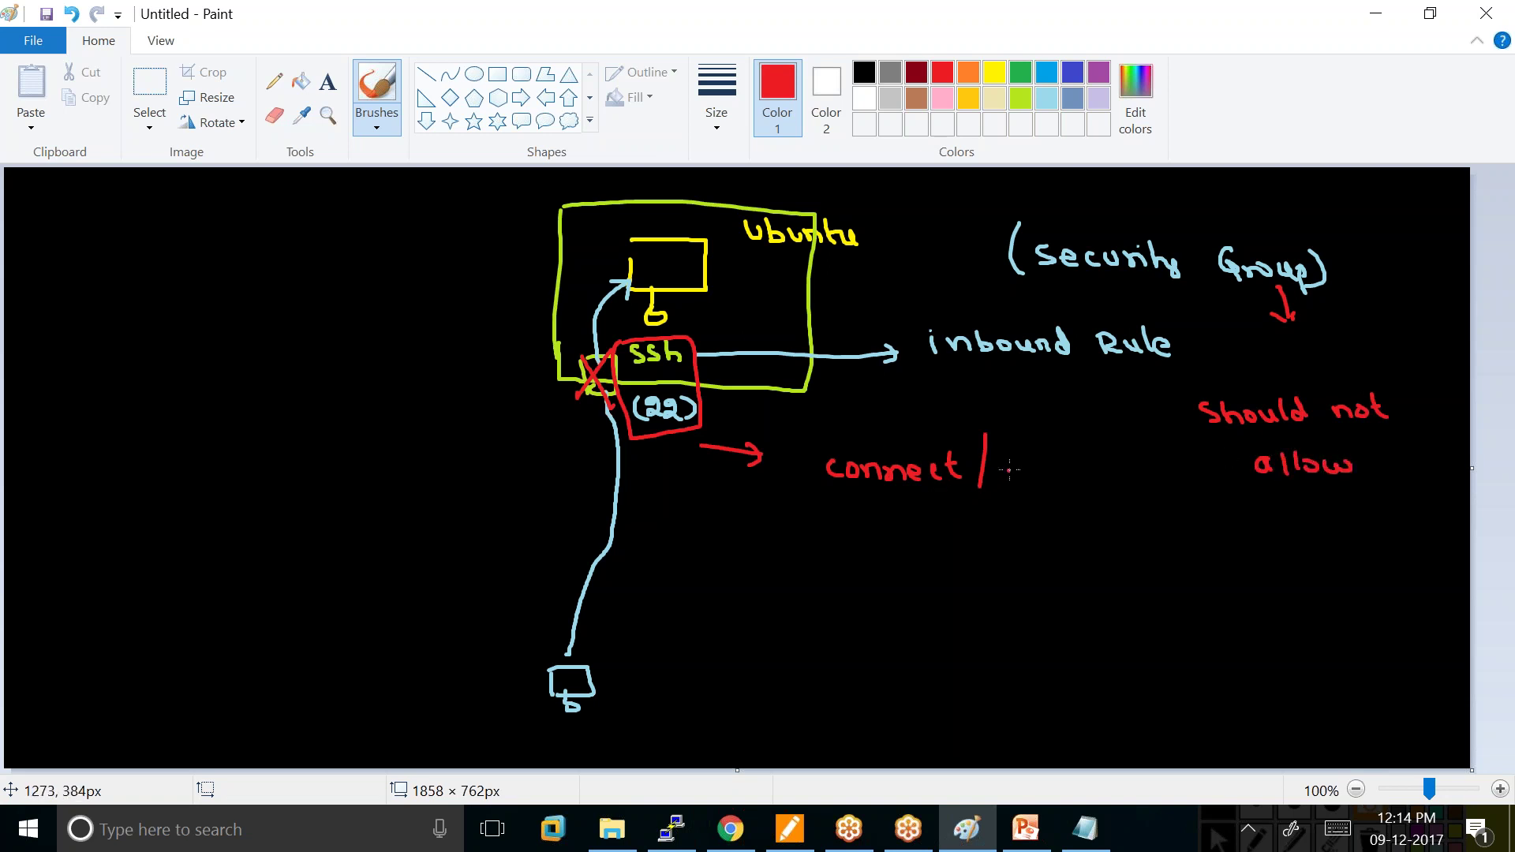
pyautogui.moveTo(1011, 474); pyautogui.dragTo(1070, 472)
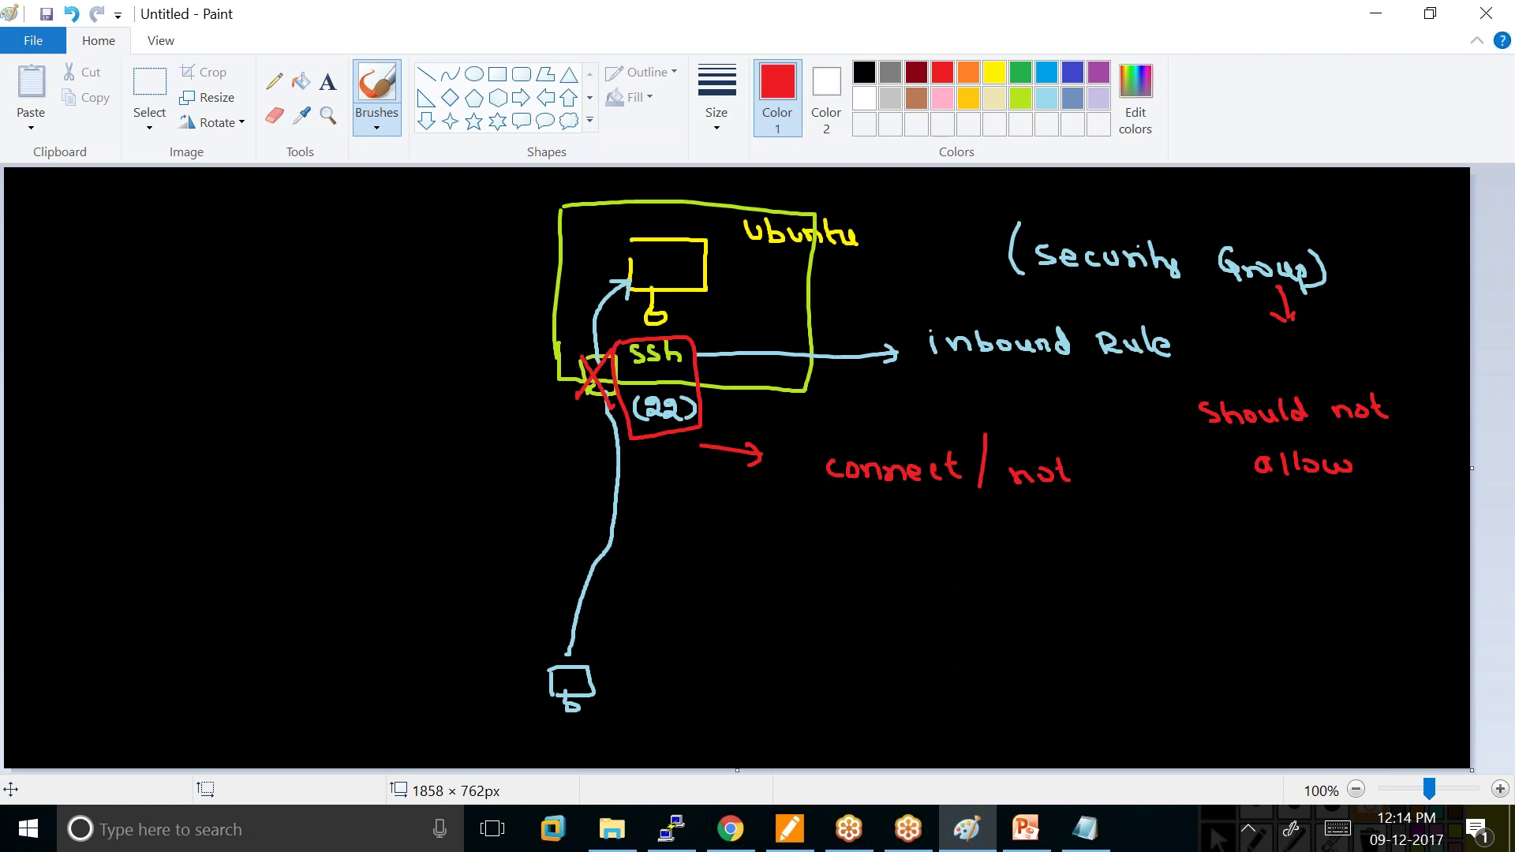
pyautogui.click(730, 828)
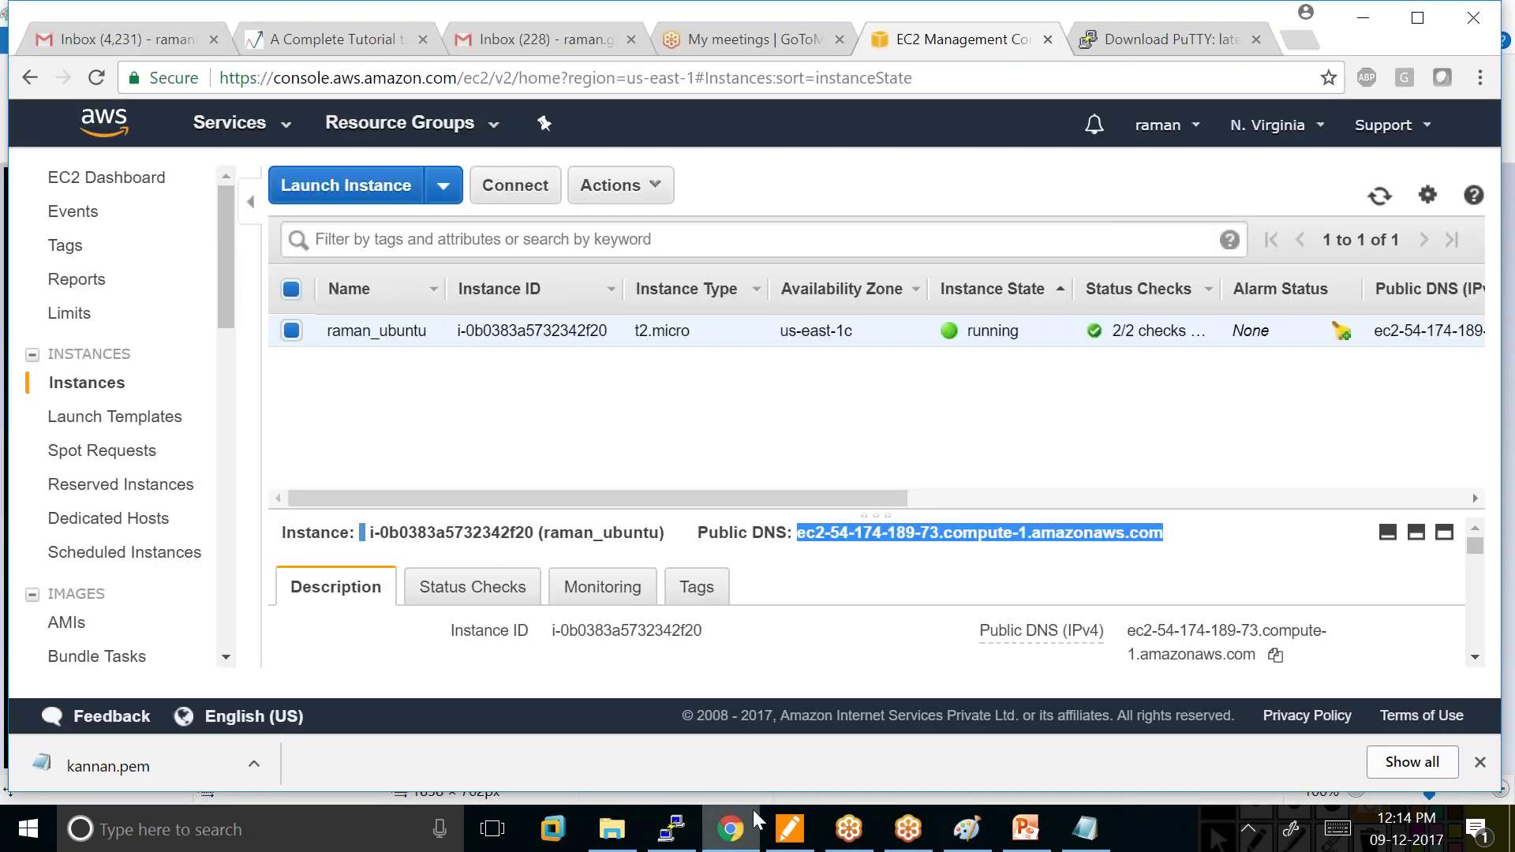
# Log out of the Ubuntu SSH session in PuTTY with the exit command.
pyautogui.click(892, 487)
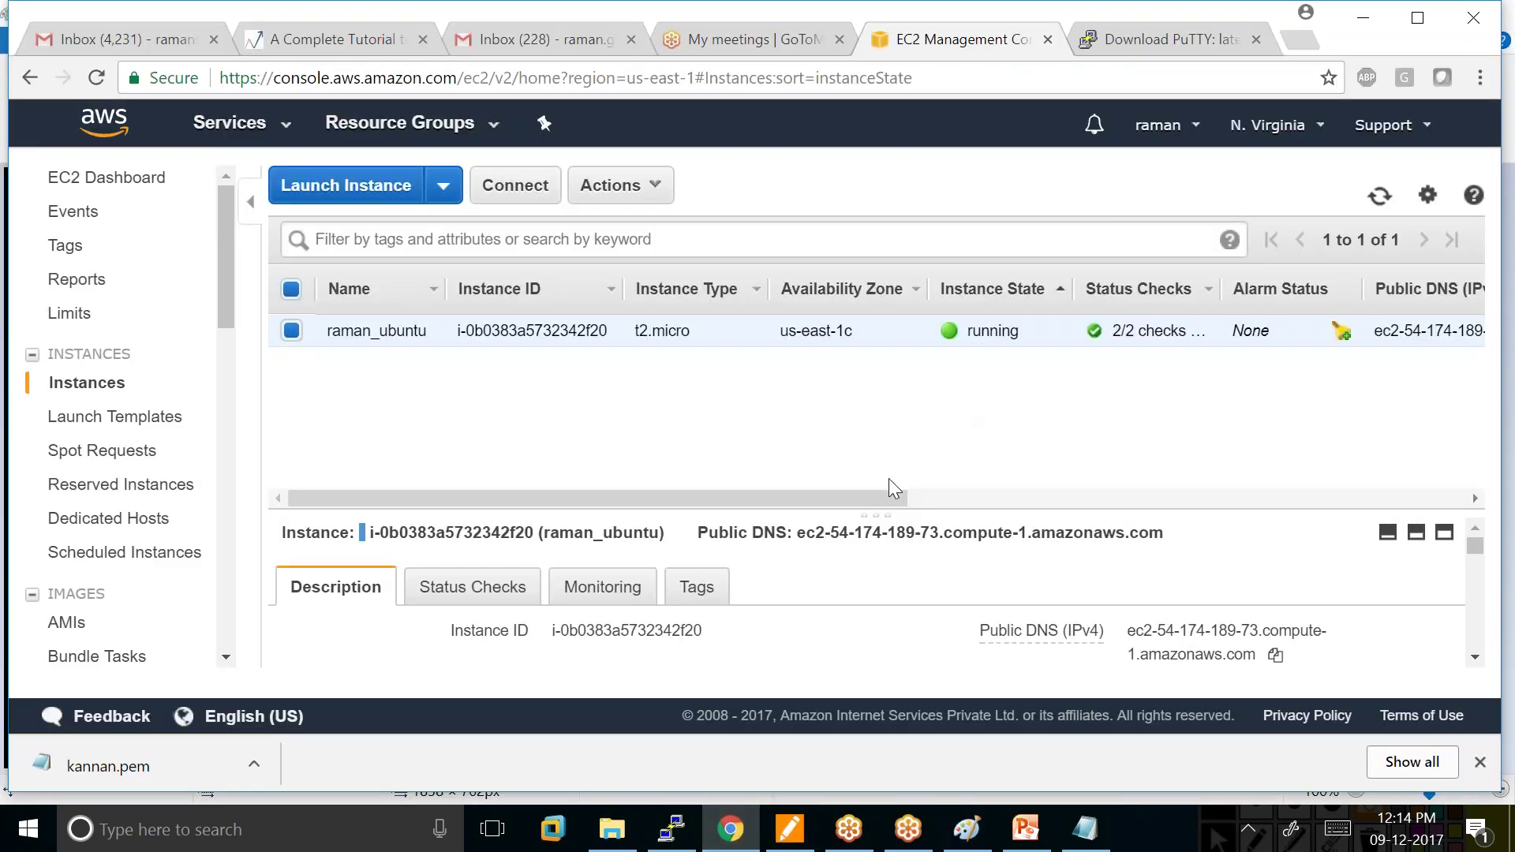
pyautogui.click(672, 829)
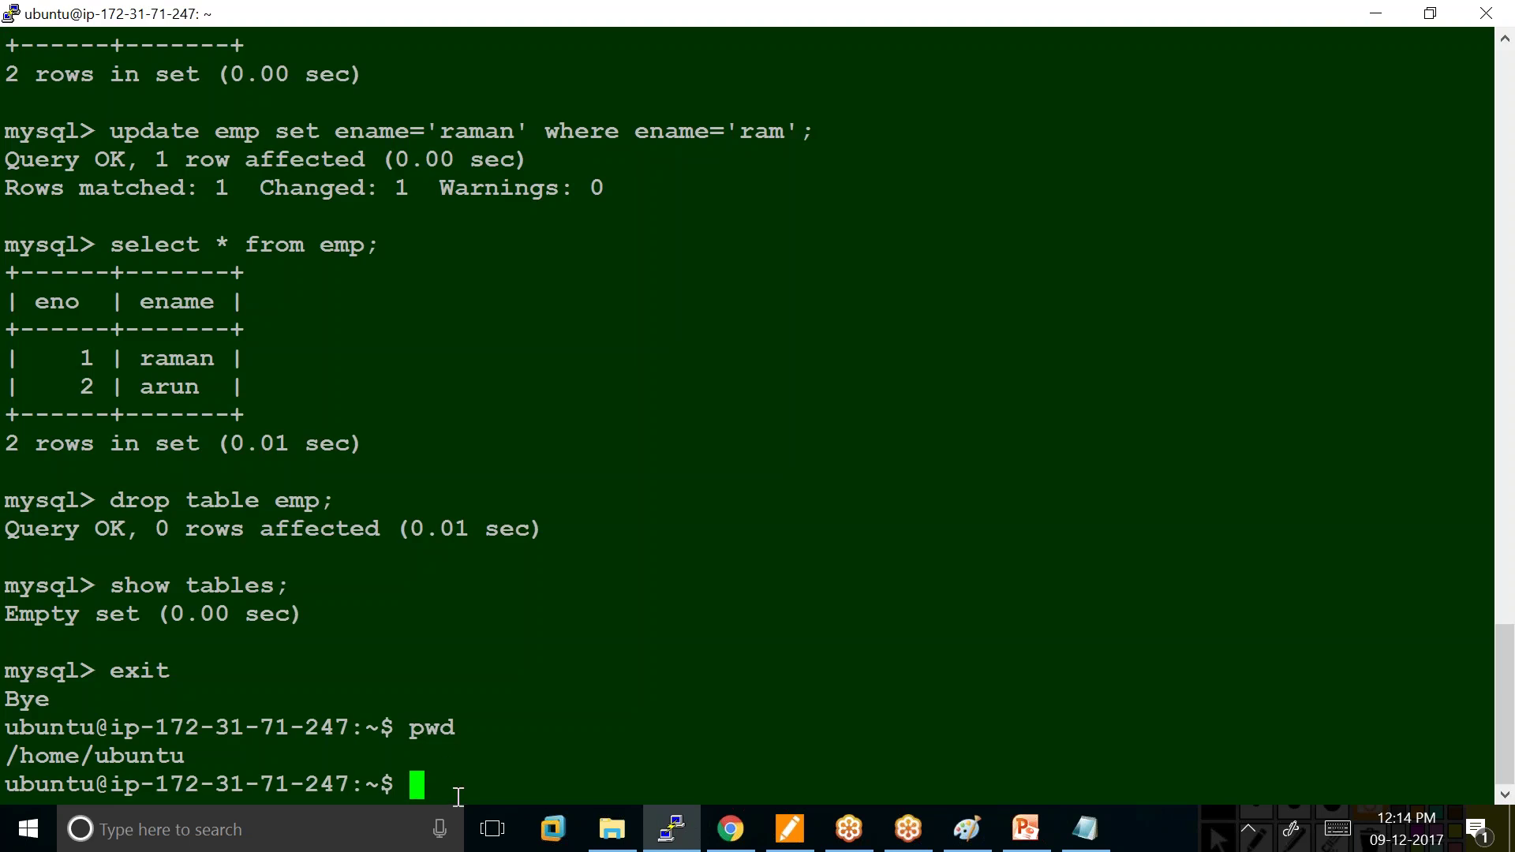
pyautogui.write('exit')
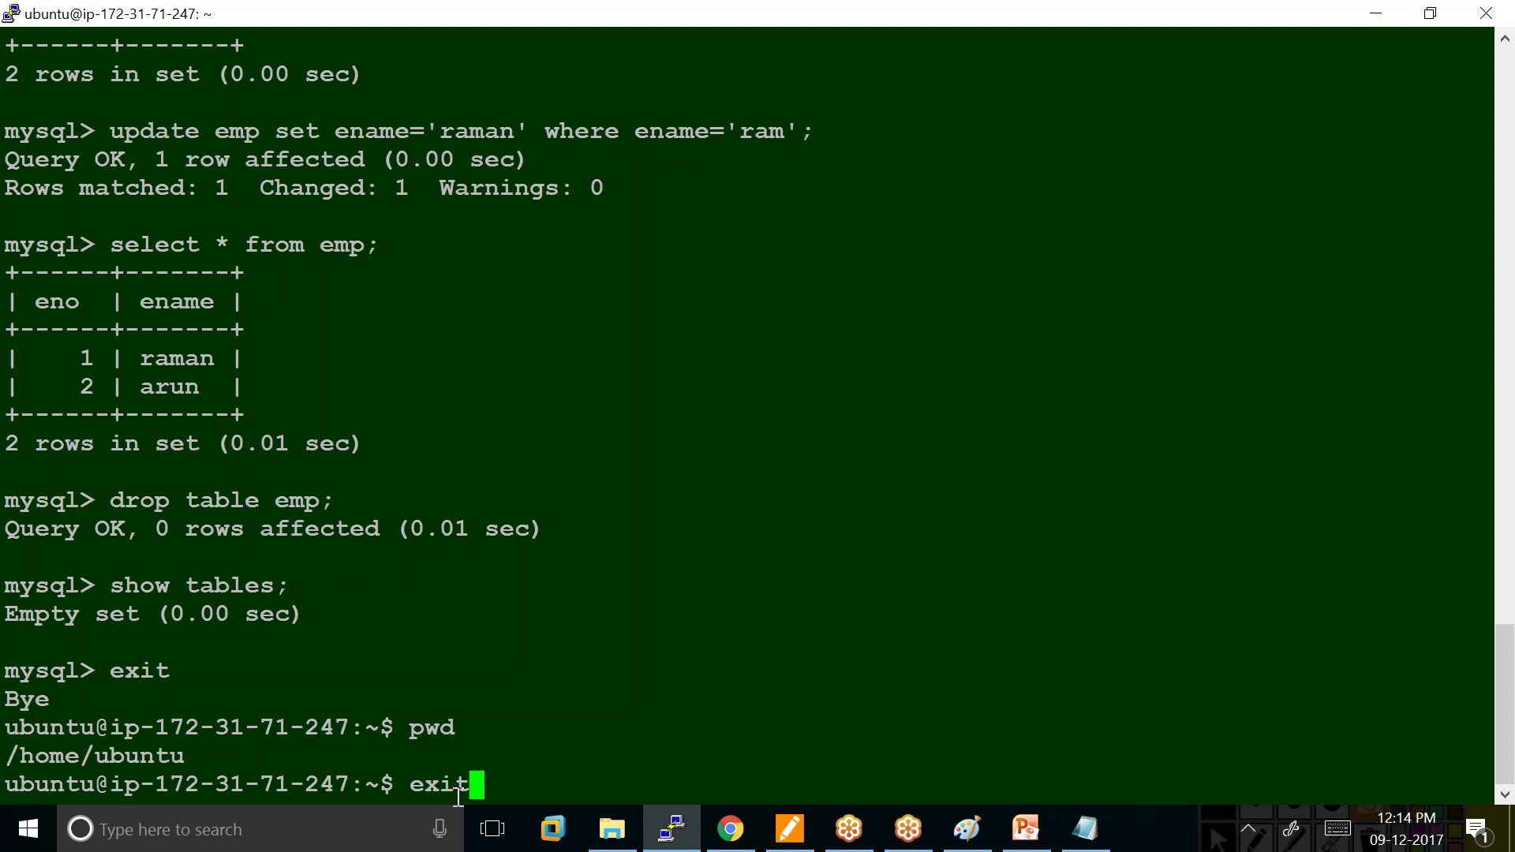
pyautogui.press('Return')
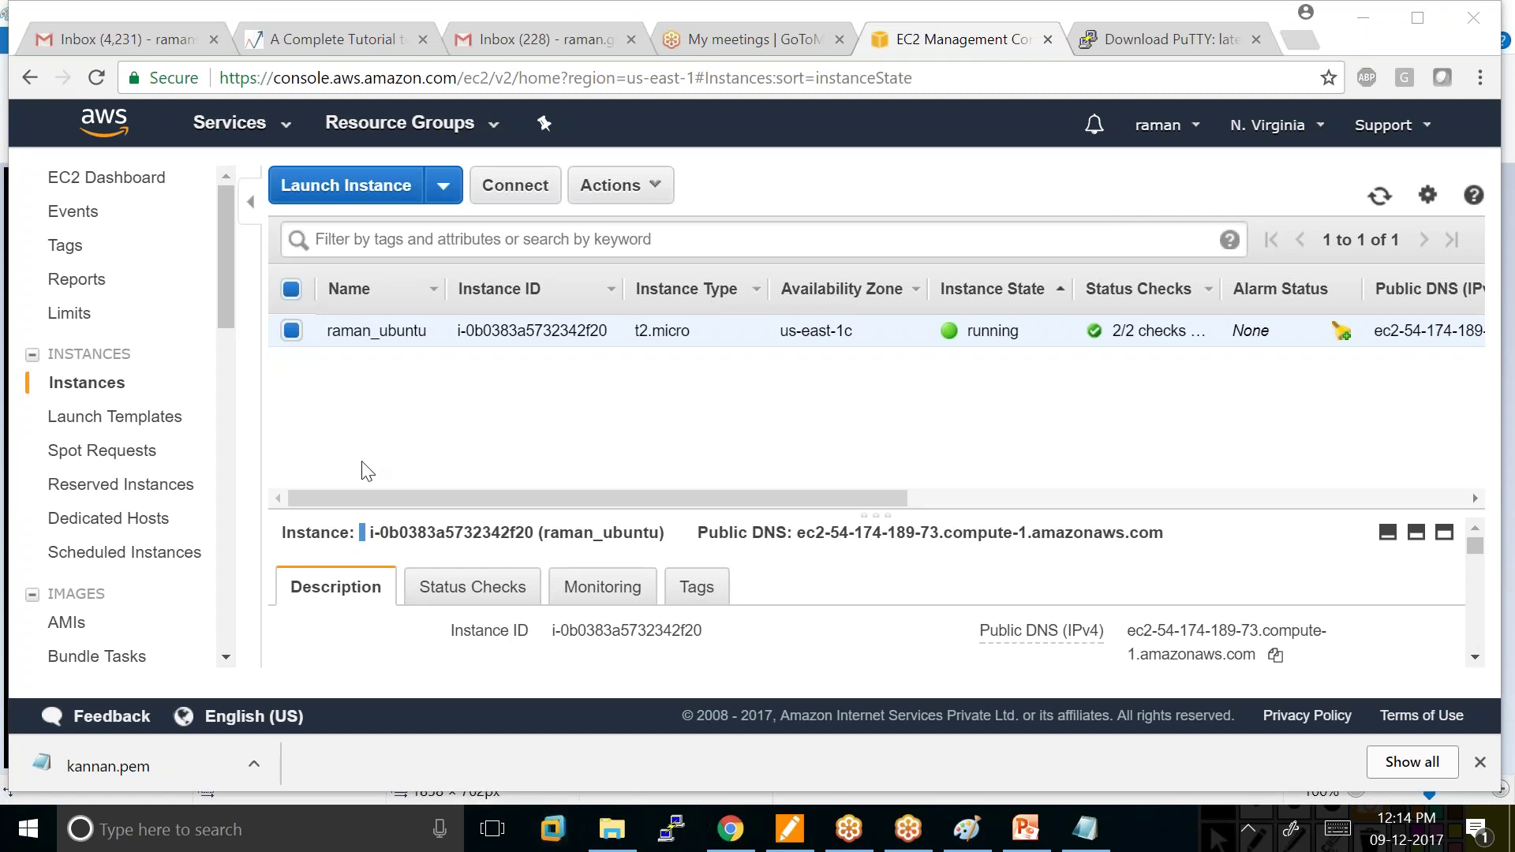
# Open the Security Groups list and select launch-wizard-15 to see its details.
pyautogui.scroll(-5, 718, 632)
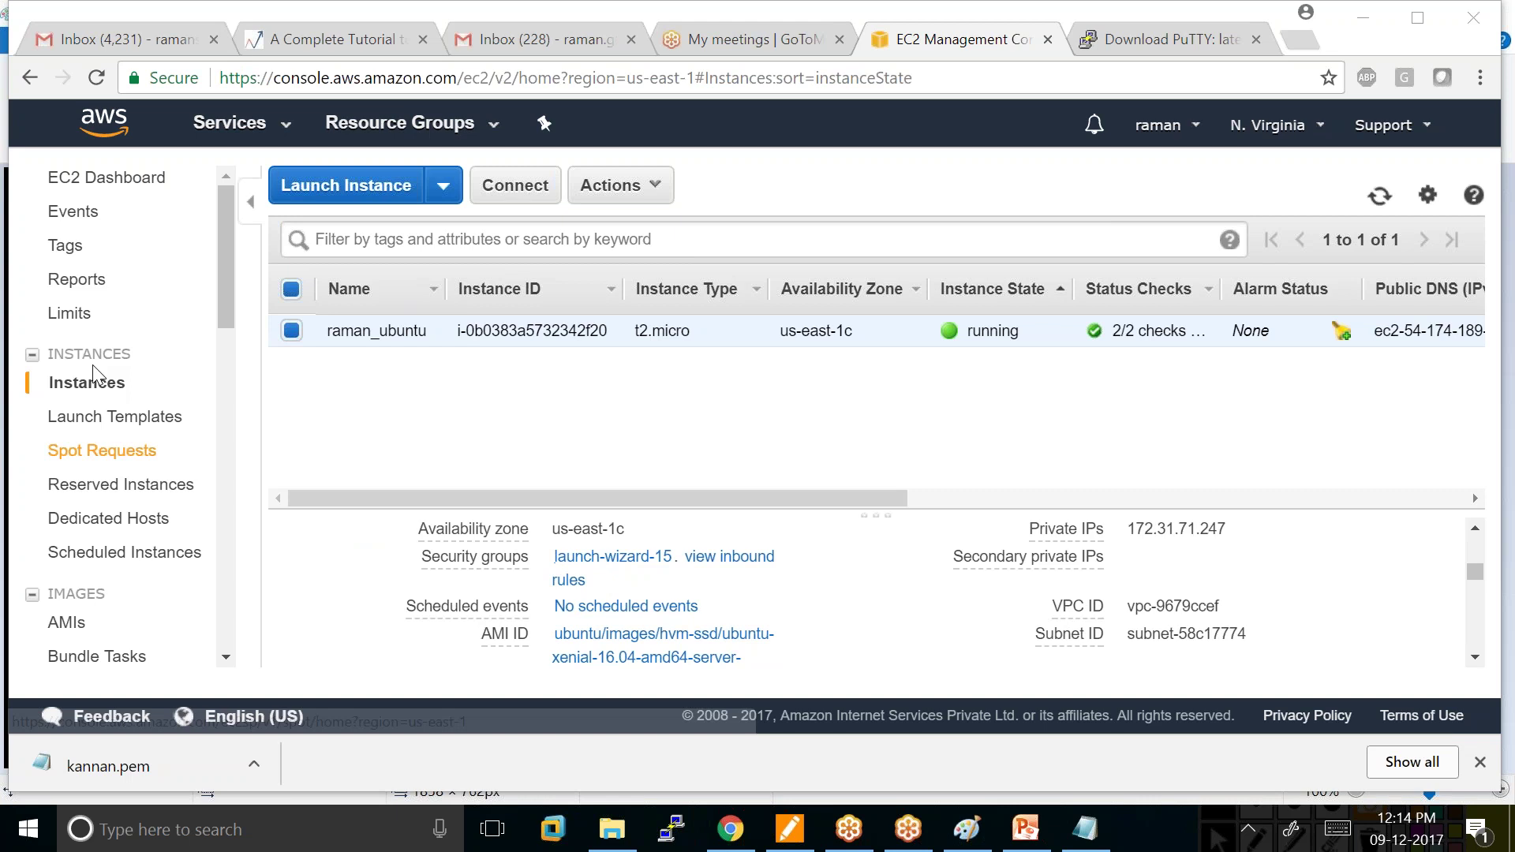
pyautogui.moveTo(229, 268); pyautogui.dragTo(226, 371)
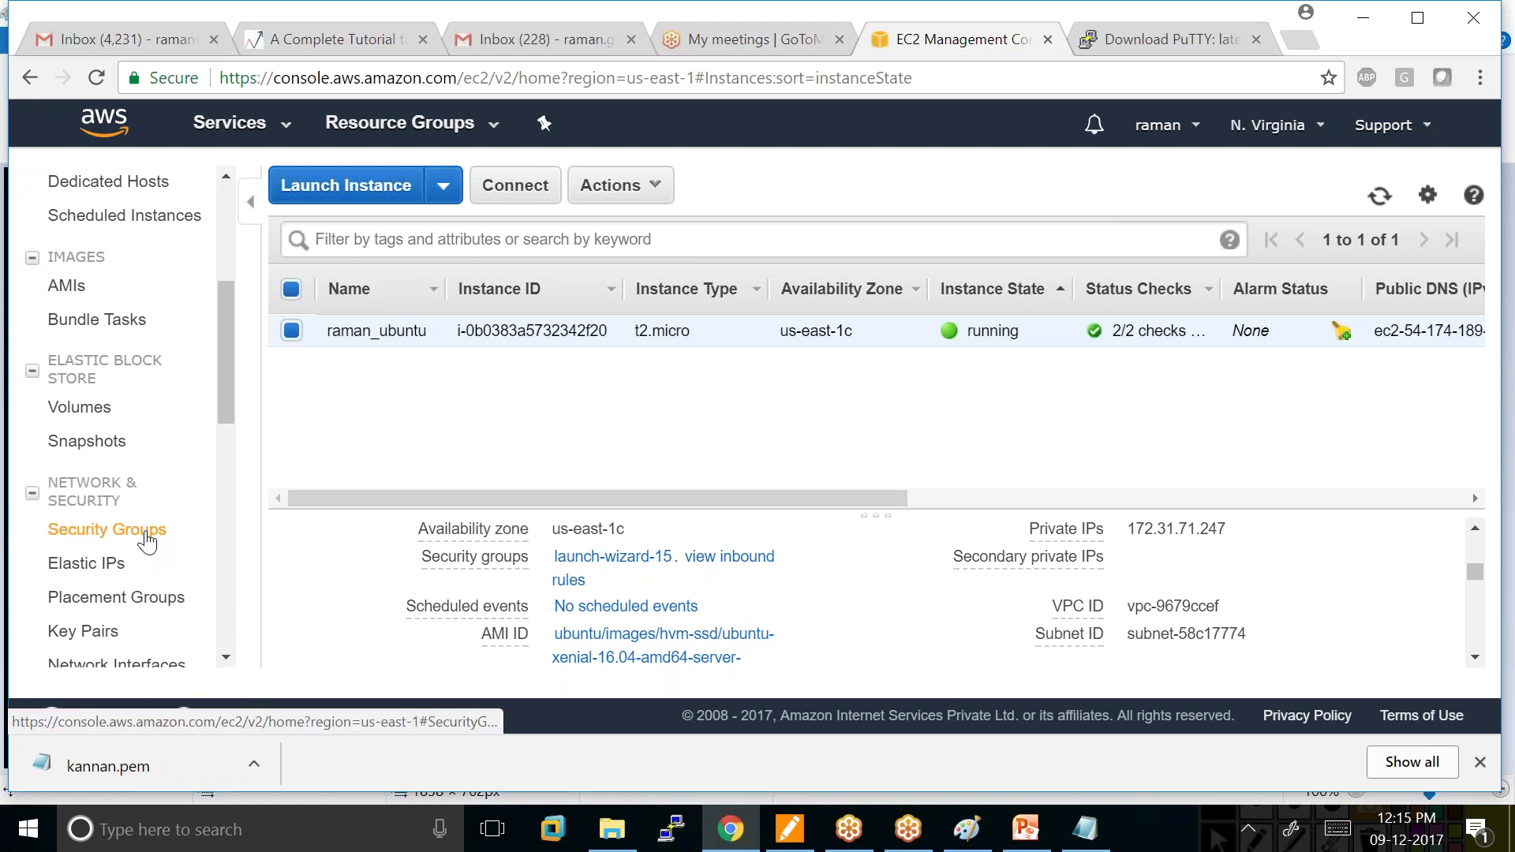
pyautogui.click(127, 543)
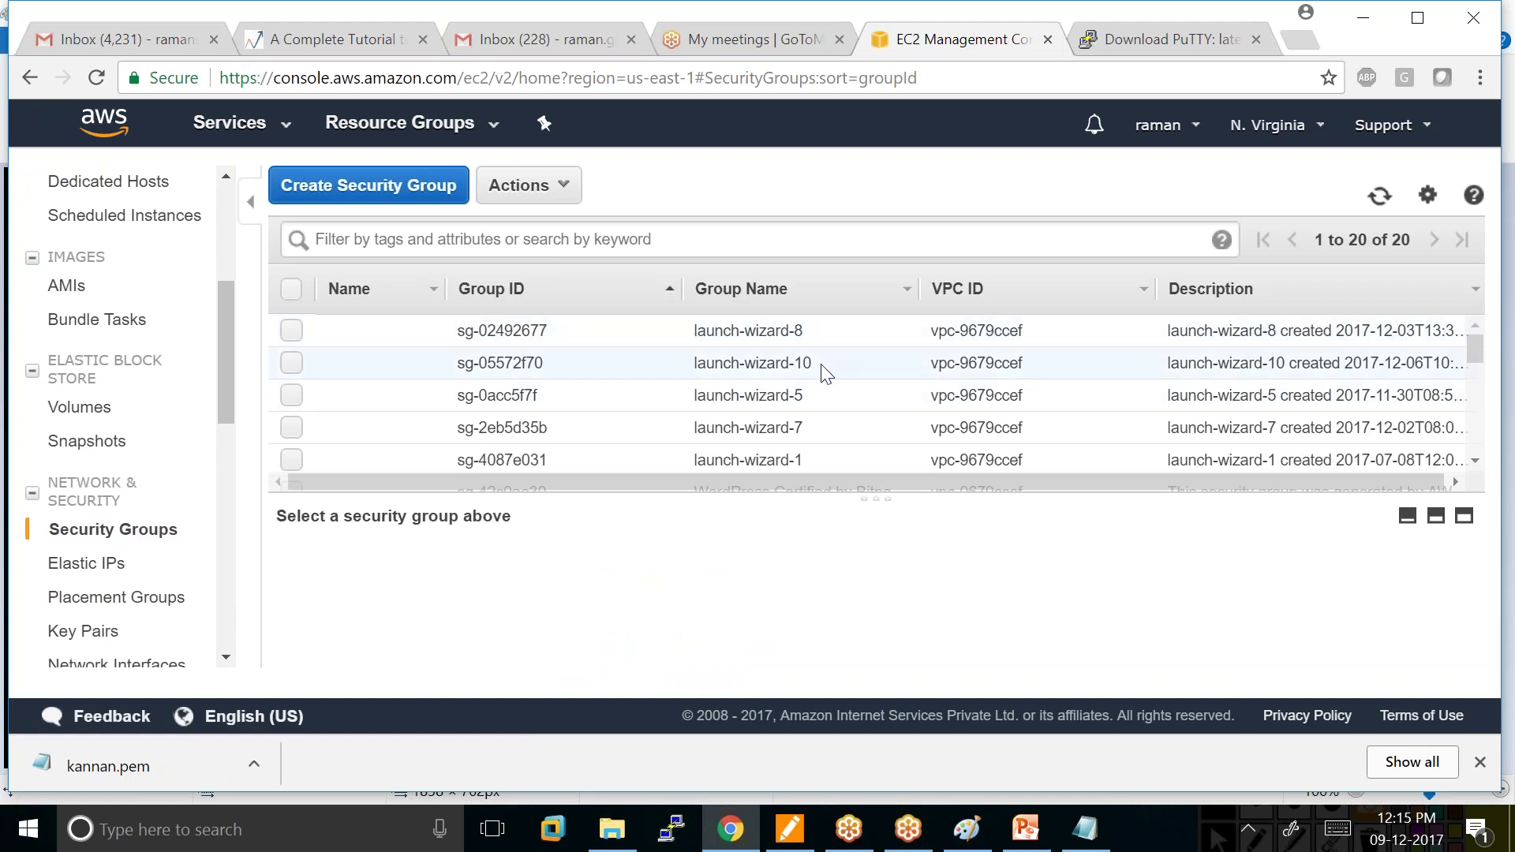
pyautogui.scroll(-4, 853, 401)
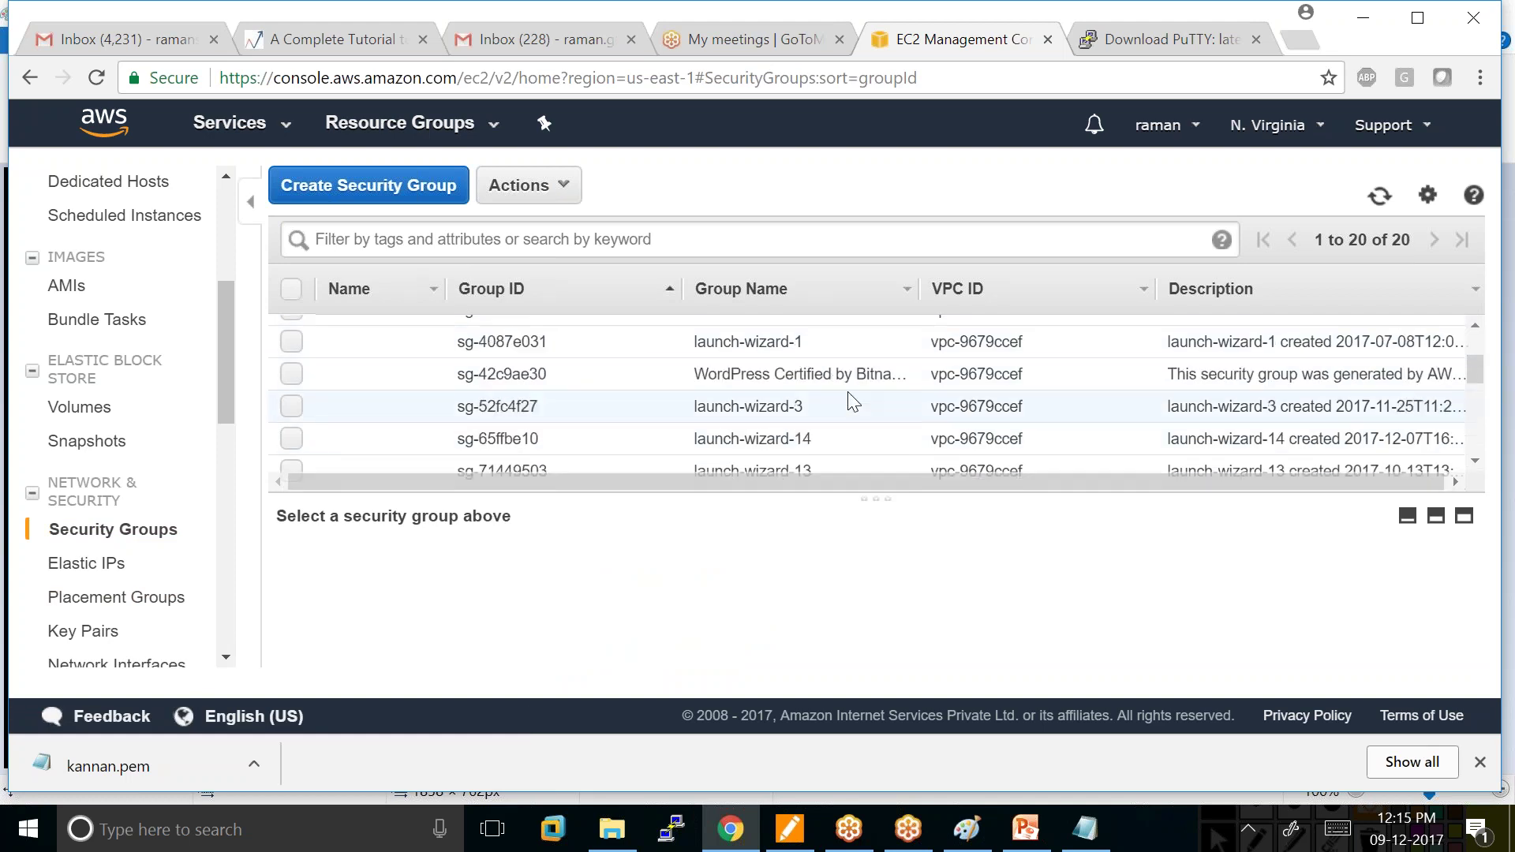
pyautogui.scroll(-2, 853, 394)
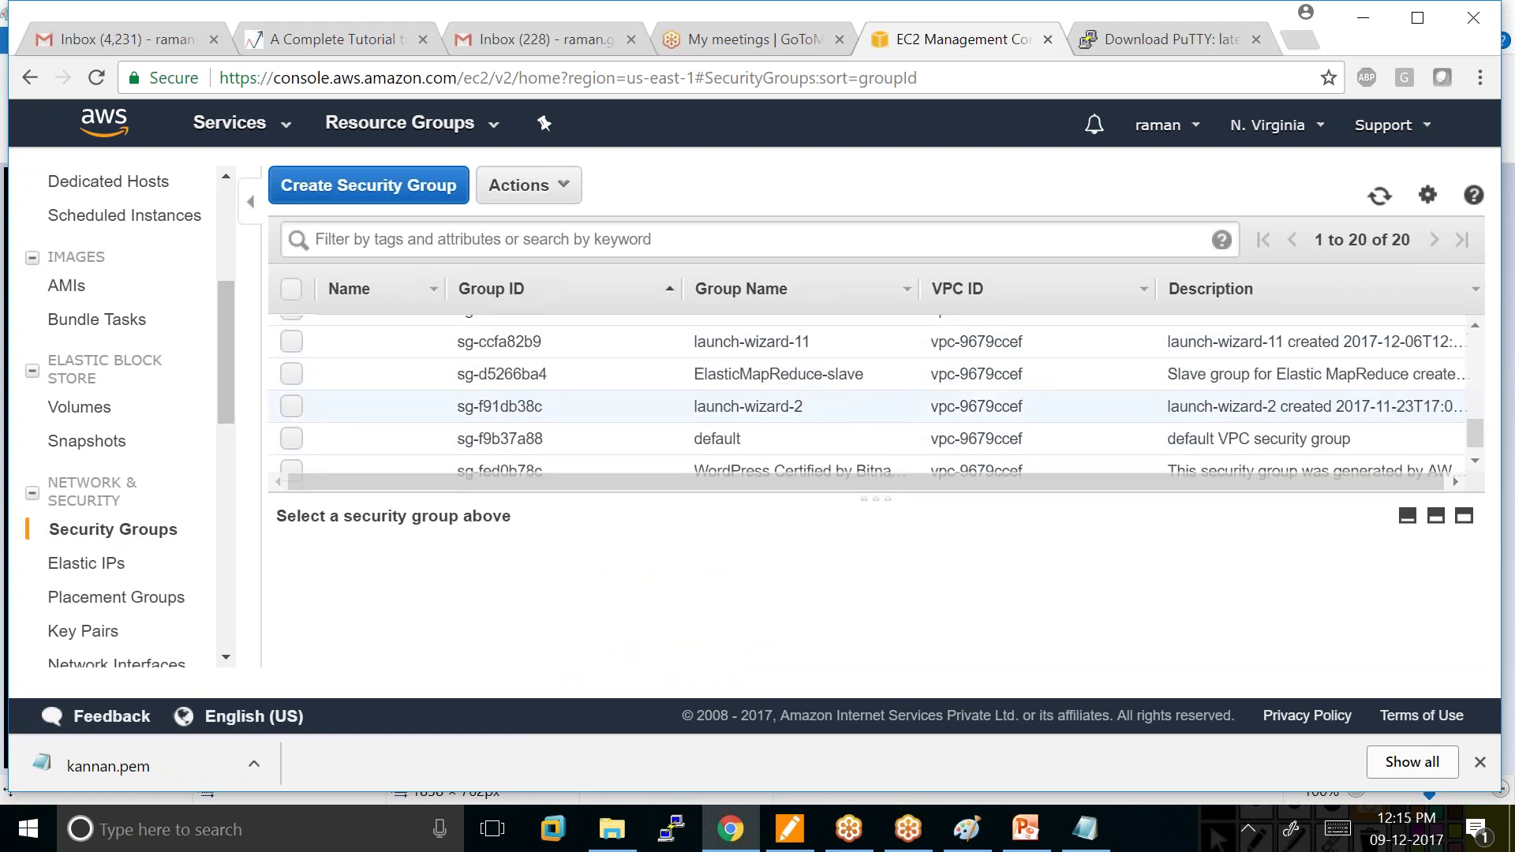
pyautogui.scroll(3, 802, 388)
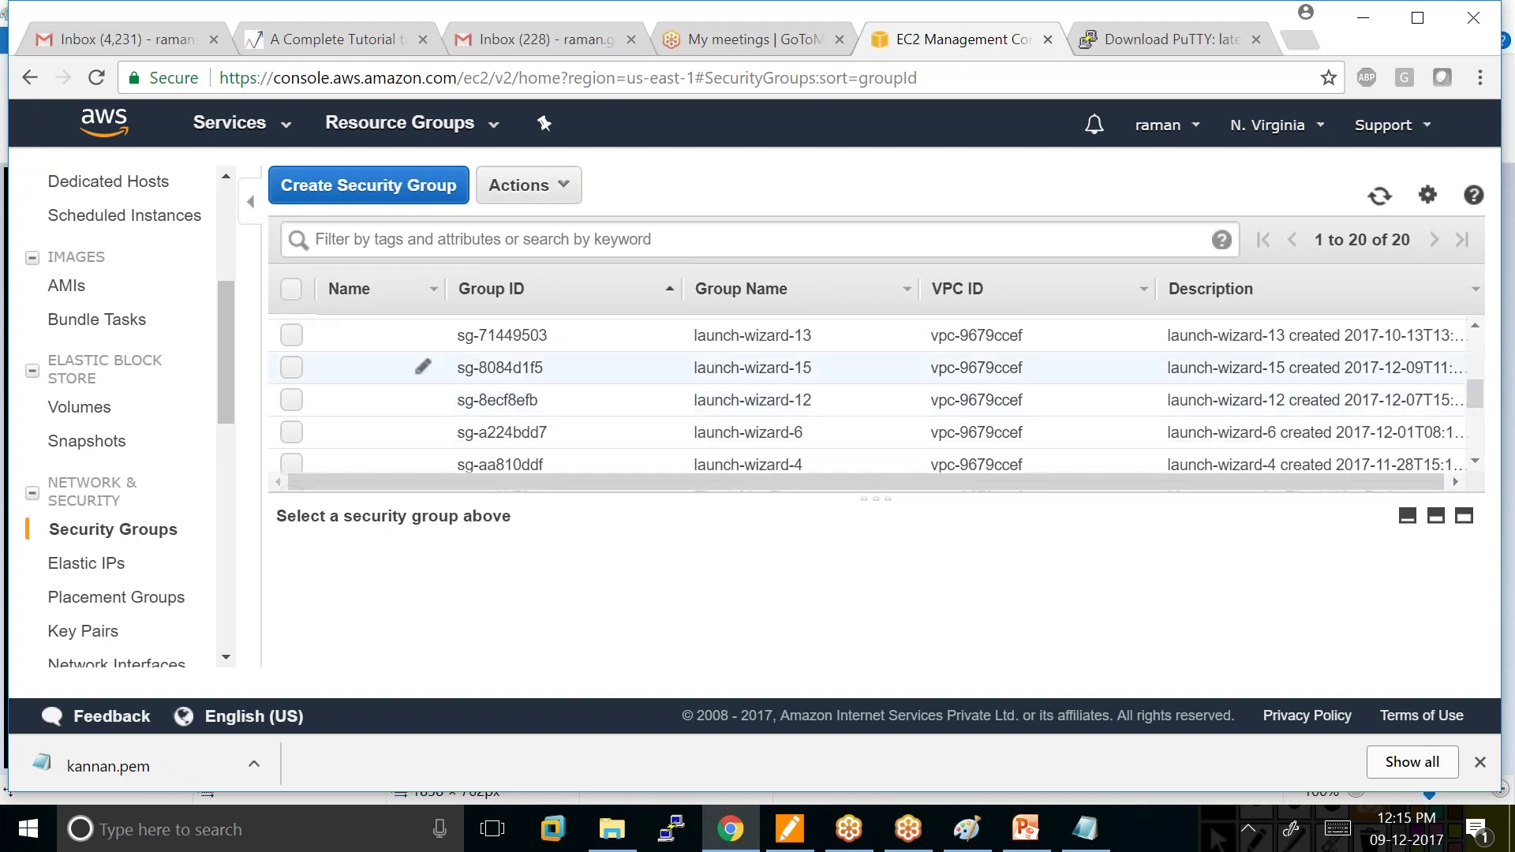
pyautogui.click(292, 368)
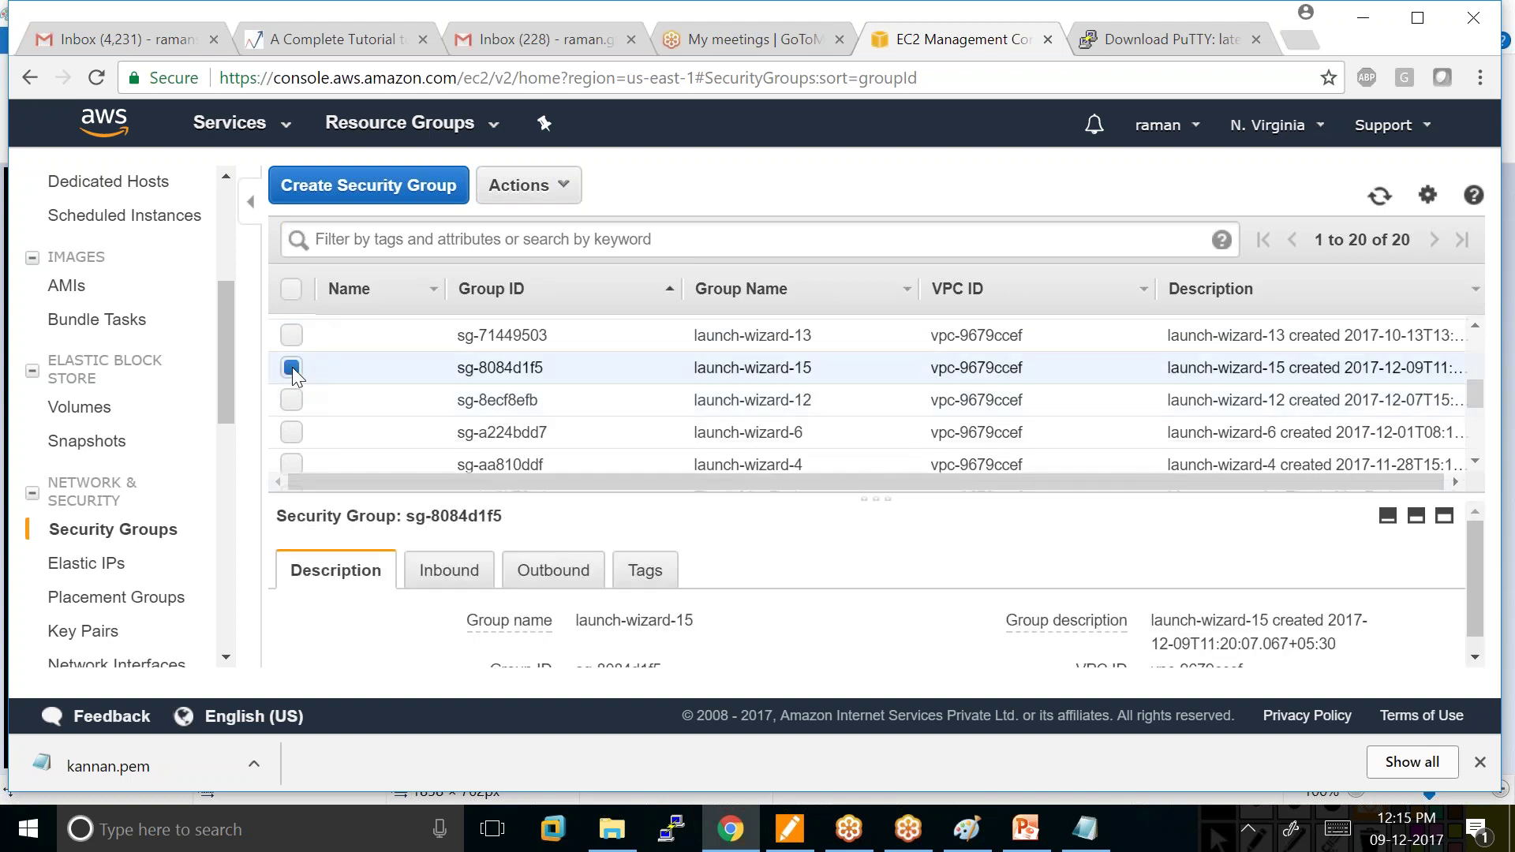
pyautogui.scroll(-1, 568, 624)
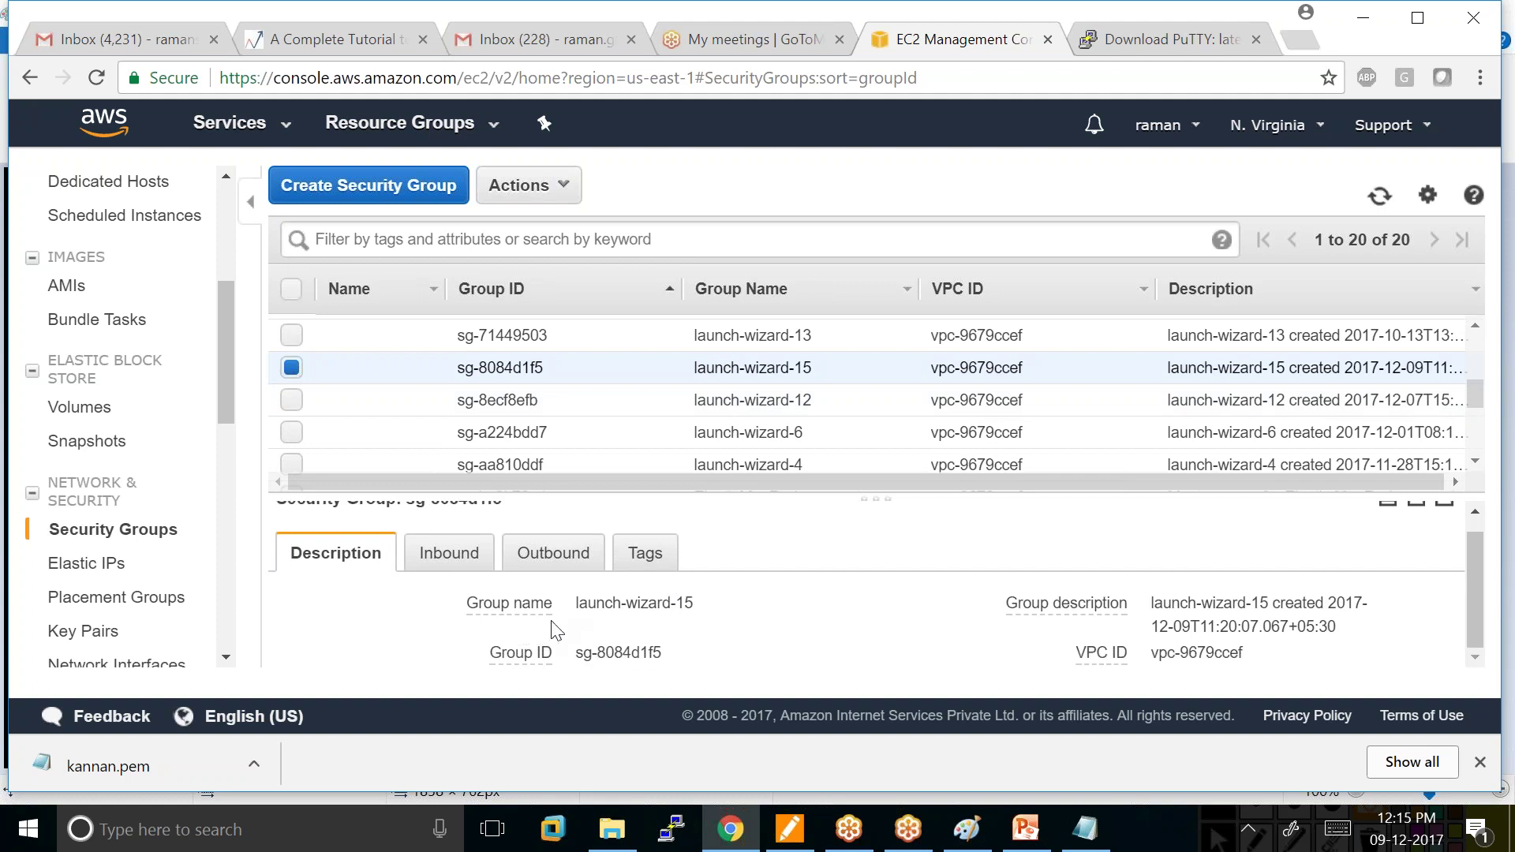
pyautogui.moveTo(684, 624)
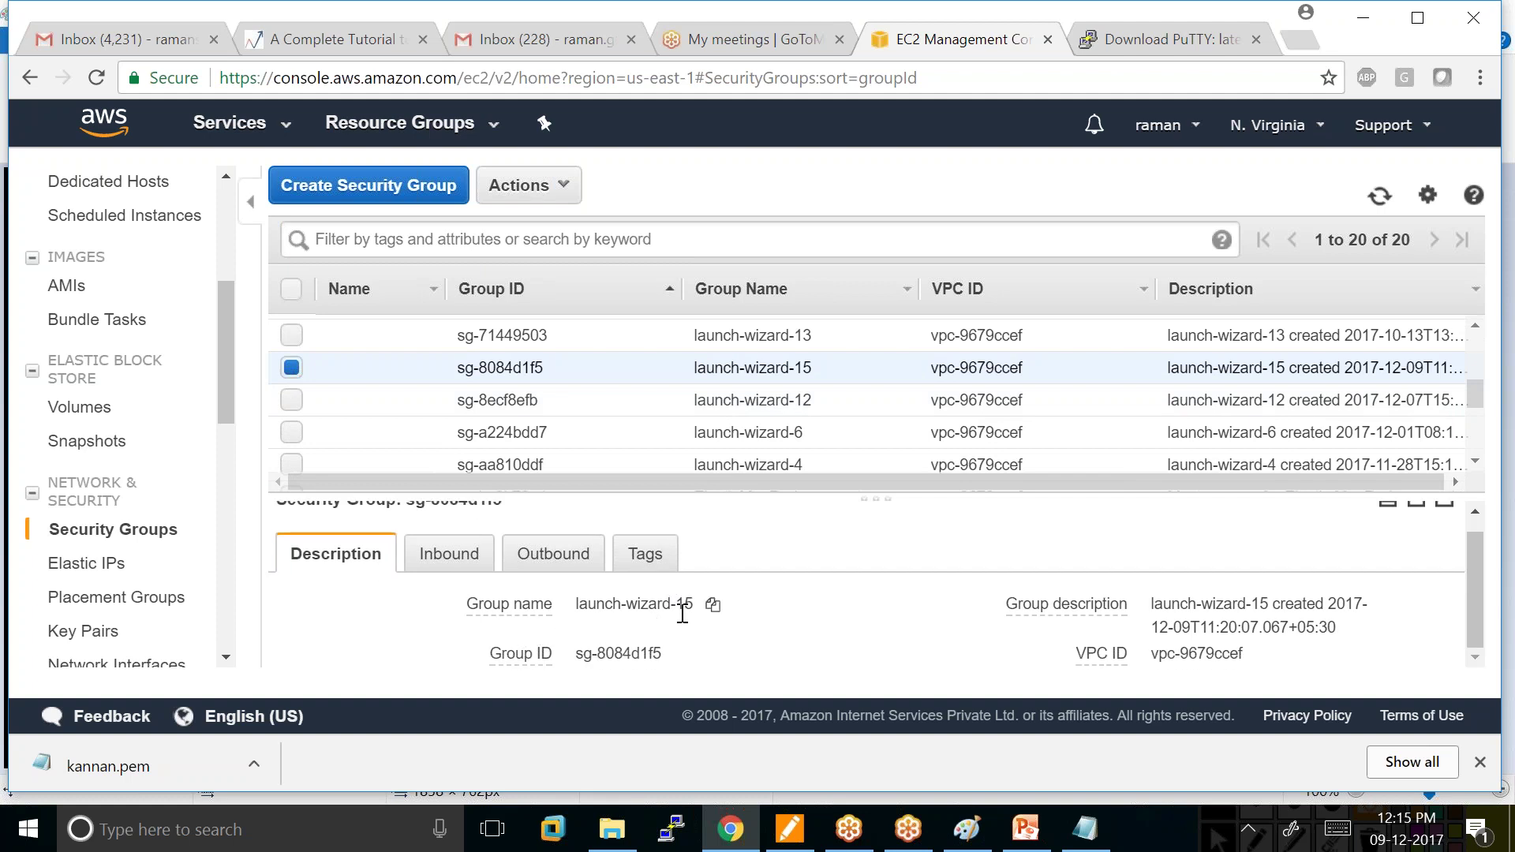
pyautogui.moveTo(1375, 647)
pyautogui.scroll(-1, 1375, 648)
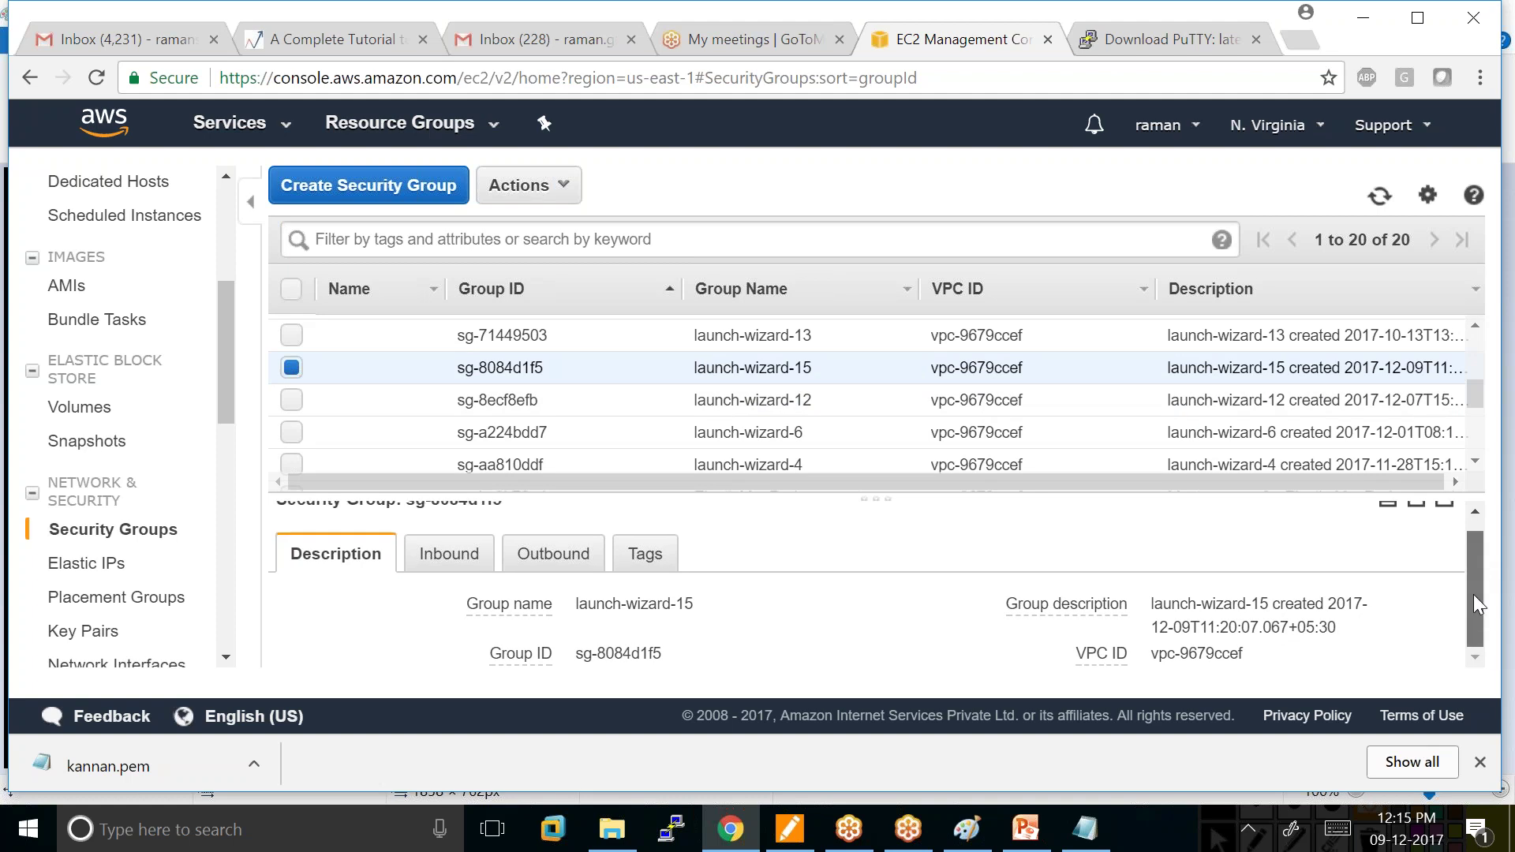
# Mark where inbound and outbound rules are viewed with ink, then show the Inbound rules.
pyautogui.click(790, 829)
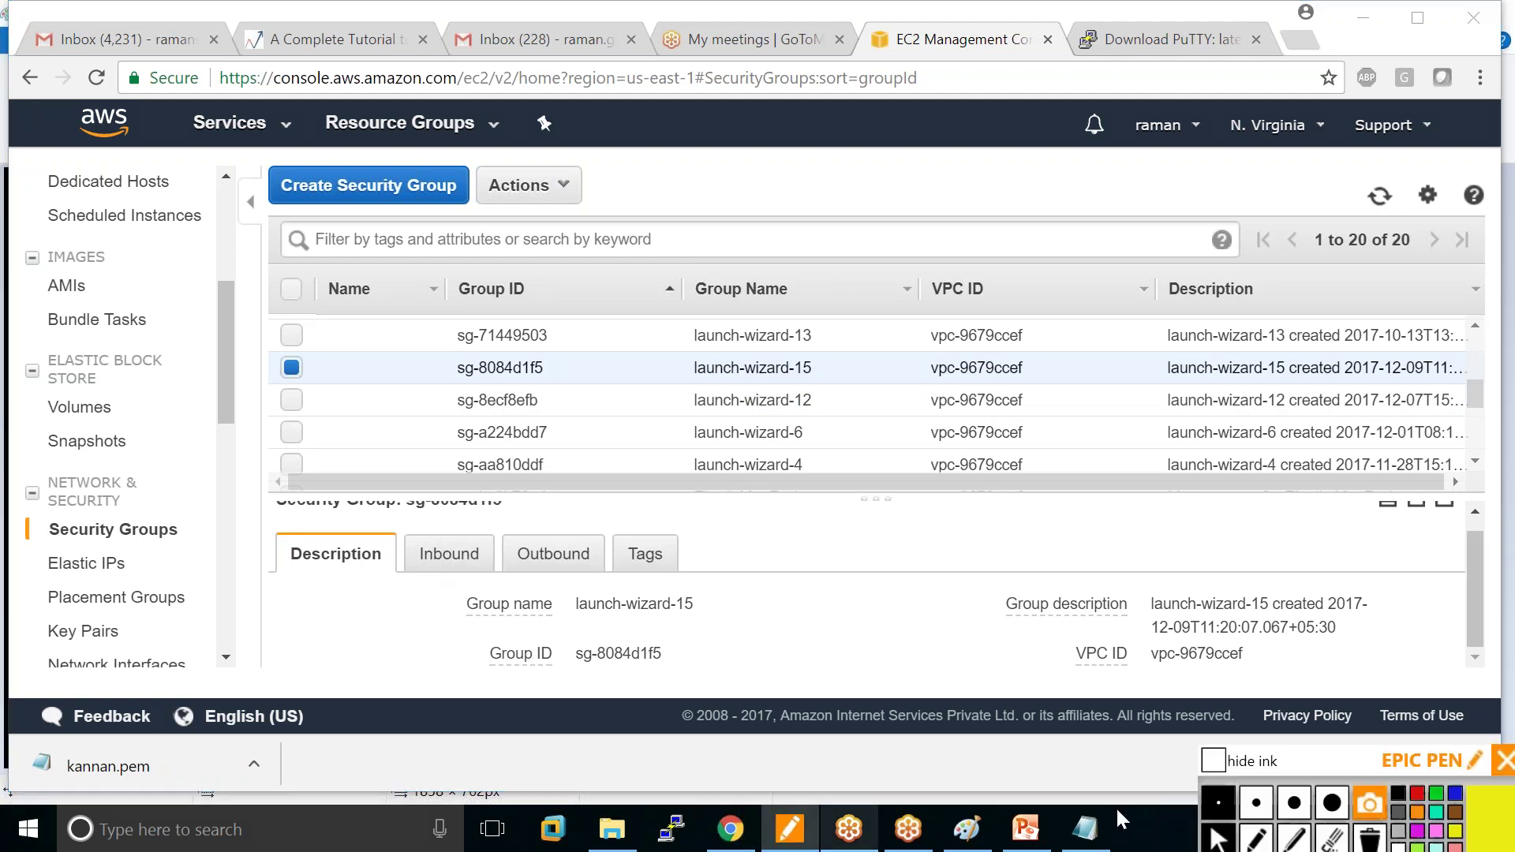
pyautogui.click(1255, 838)
pyautogui.moveTo(423, 581); pyautogui.dragTo(585, 582)
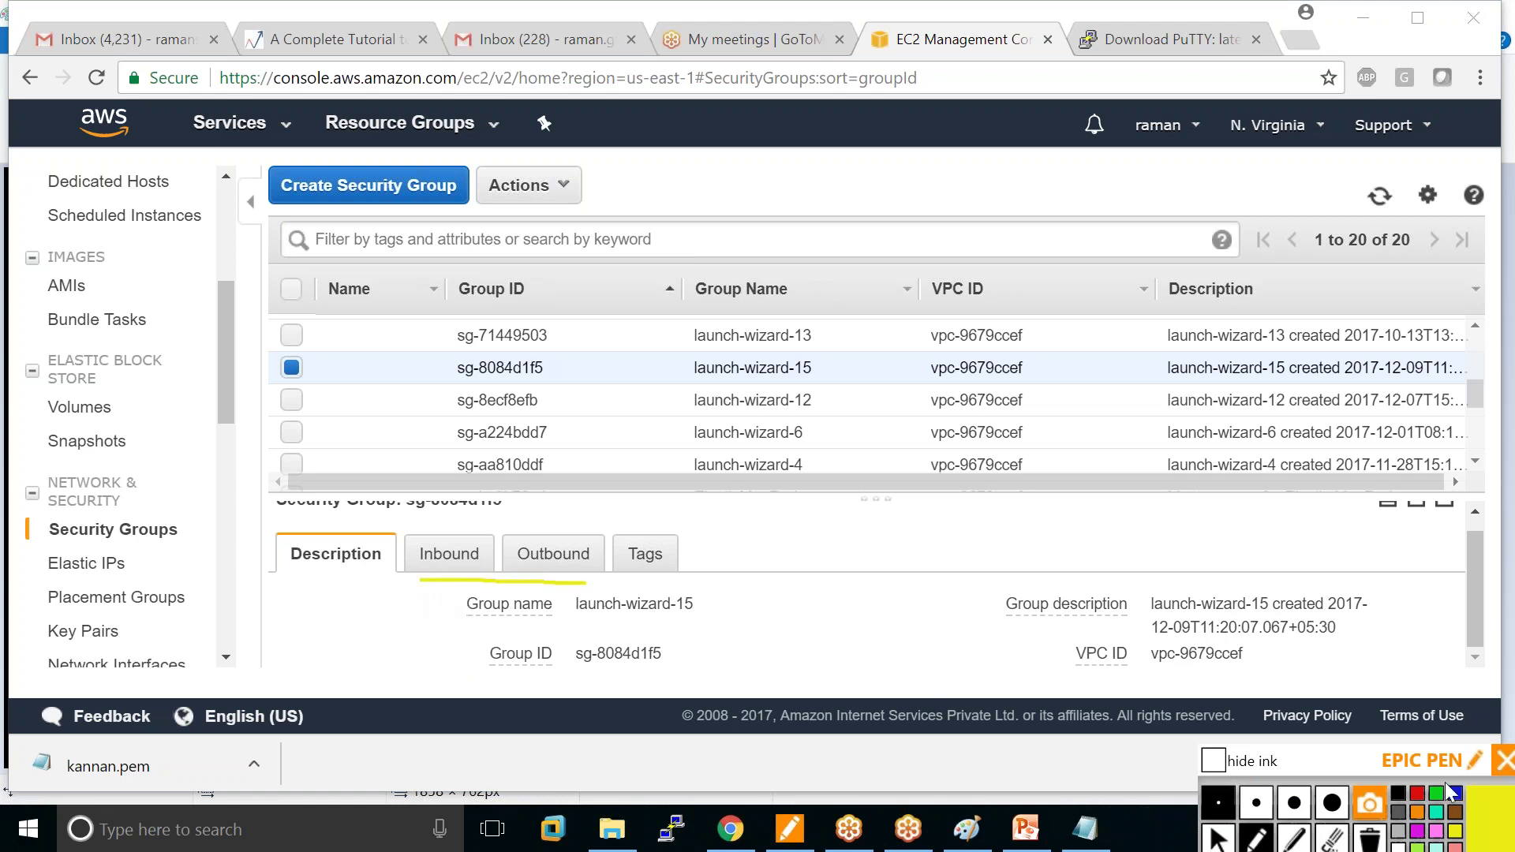
pyautogui.click(1399, 794)
pyautogui.moveTo(412, 581)
pyautogui.mouseDown()
pyautogui.moveTo(564, 584)
pyautogui.moveTo(611, 567)
pyautogui.moveTo(598, 523)
pyautogui.moveTo(394, 534)
pyautogui.moveTo(386, 557)
pyautogui.moveTo(430, 580)
pyautogui.mouseUp()
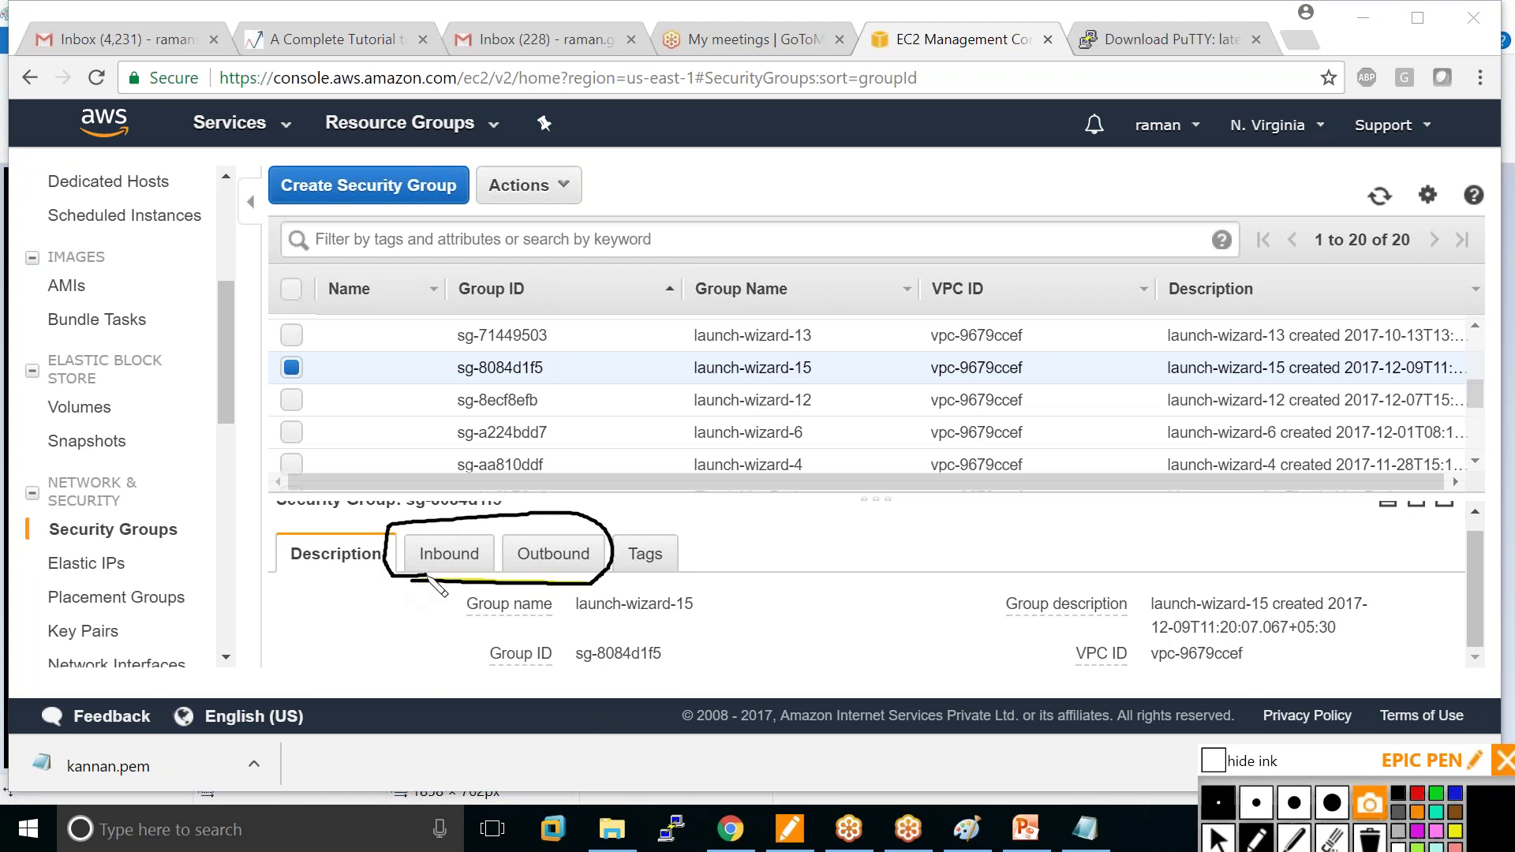
pyautogui.click(1216, 838)
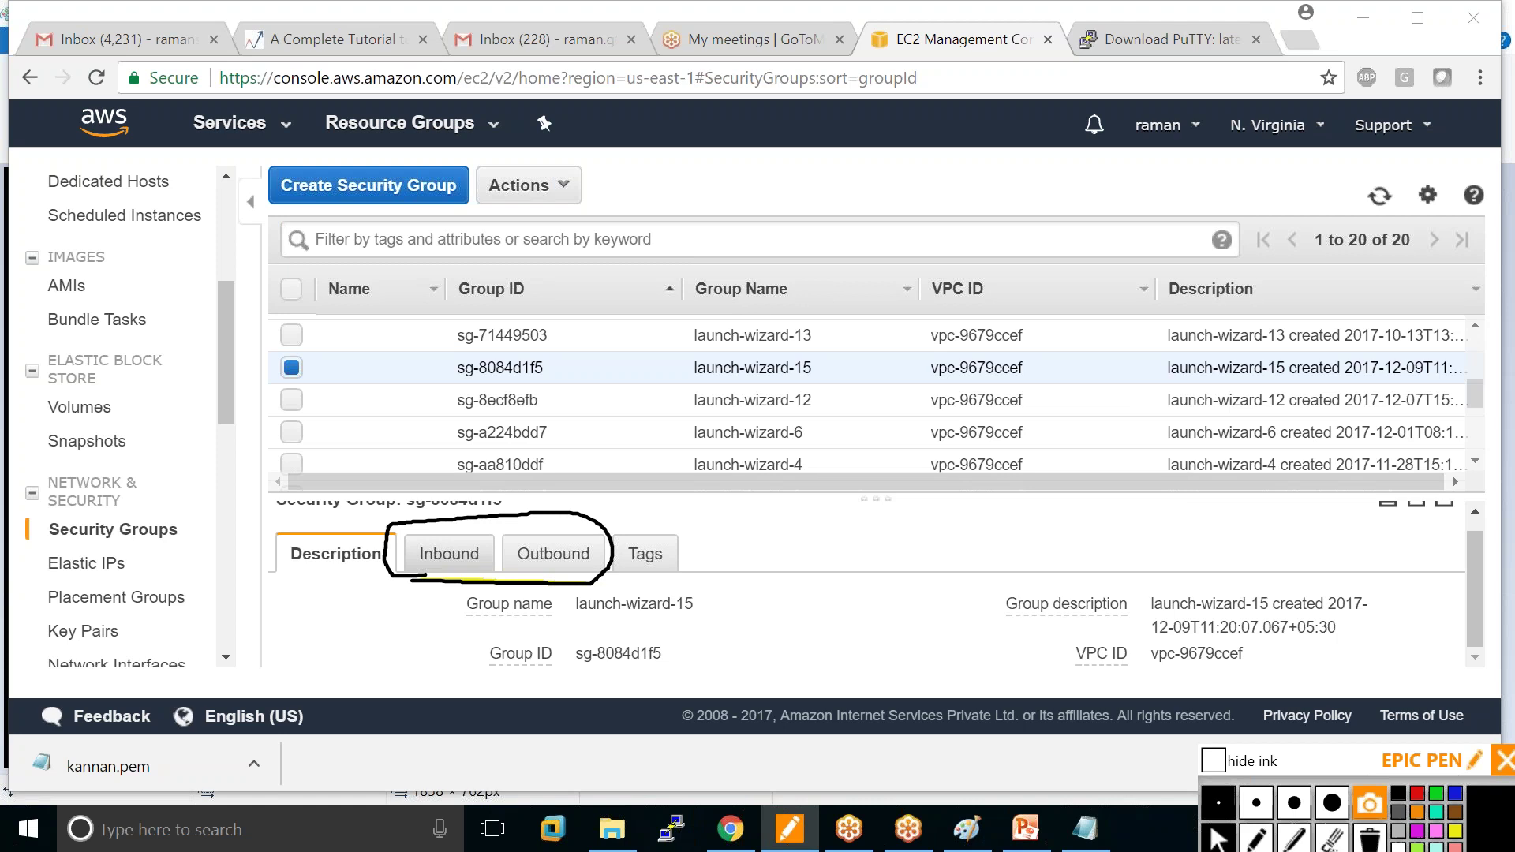
pyautogui.click(449, 553)
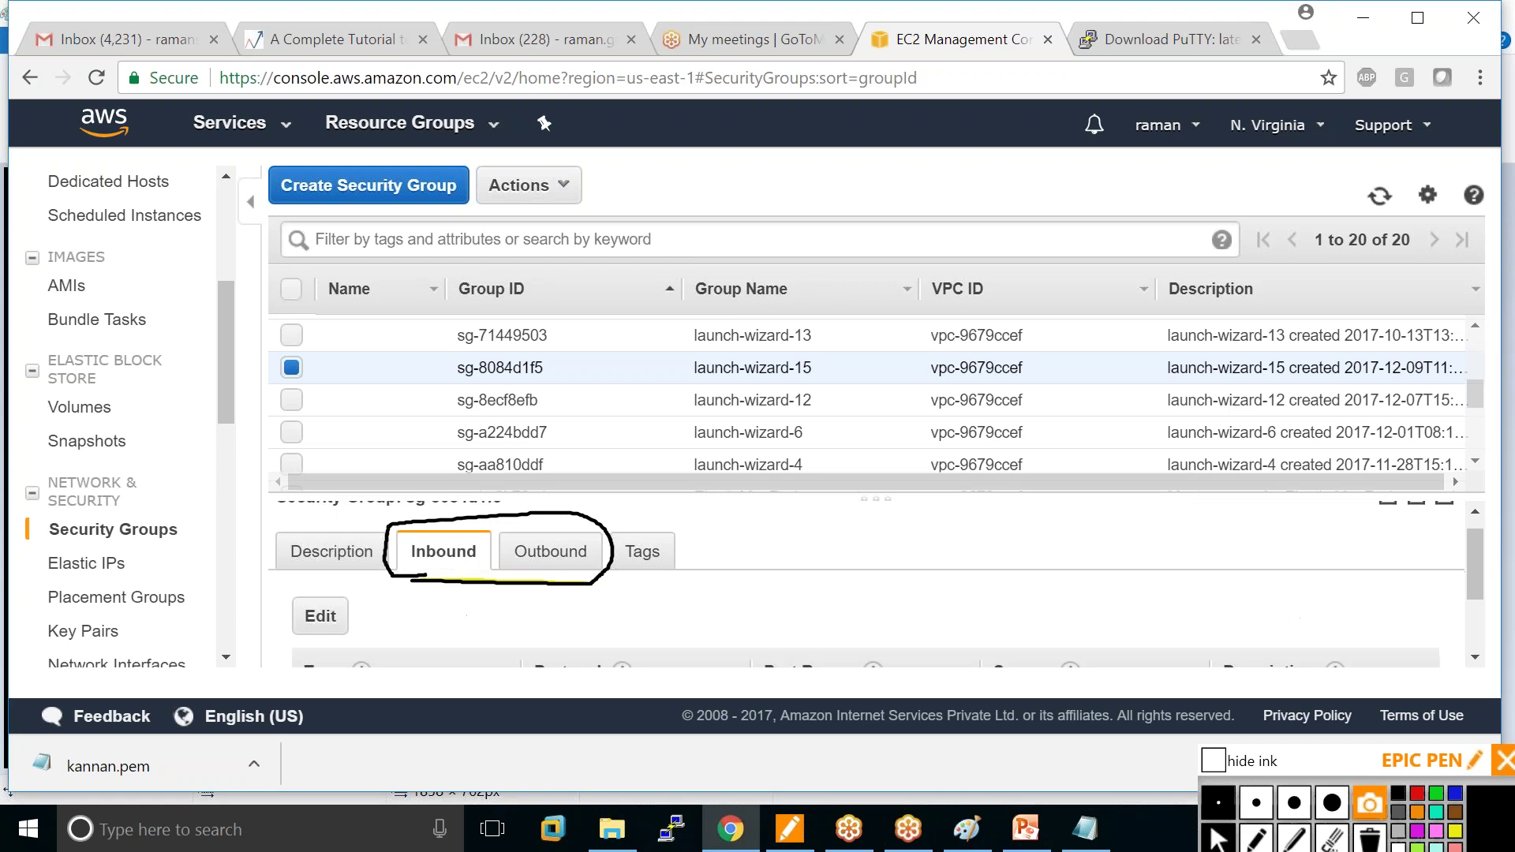
# Clear the ink, collapse the sidebar, and open Edit for launch-wizard-15's two SSH inbound rules.
pyautogui.click(1373, 842)
pyautogui.click(1373, 841)
pyautogui.scroll(-2, 757, 613)
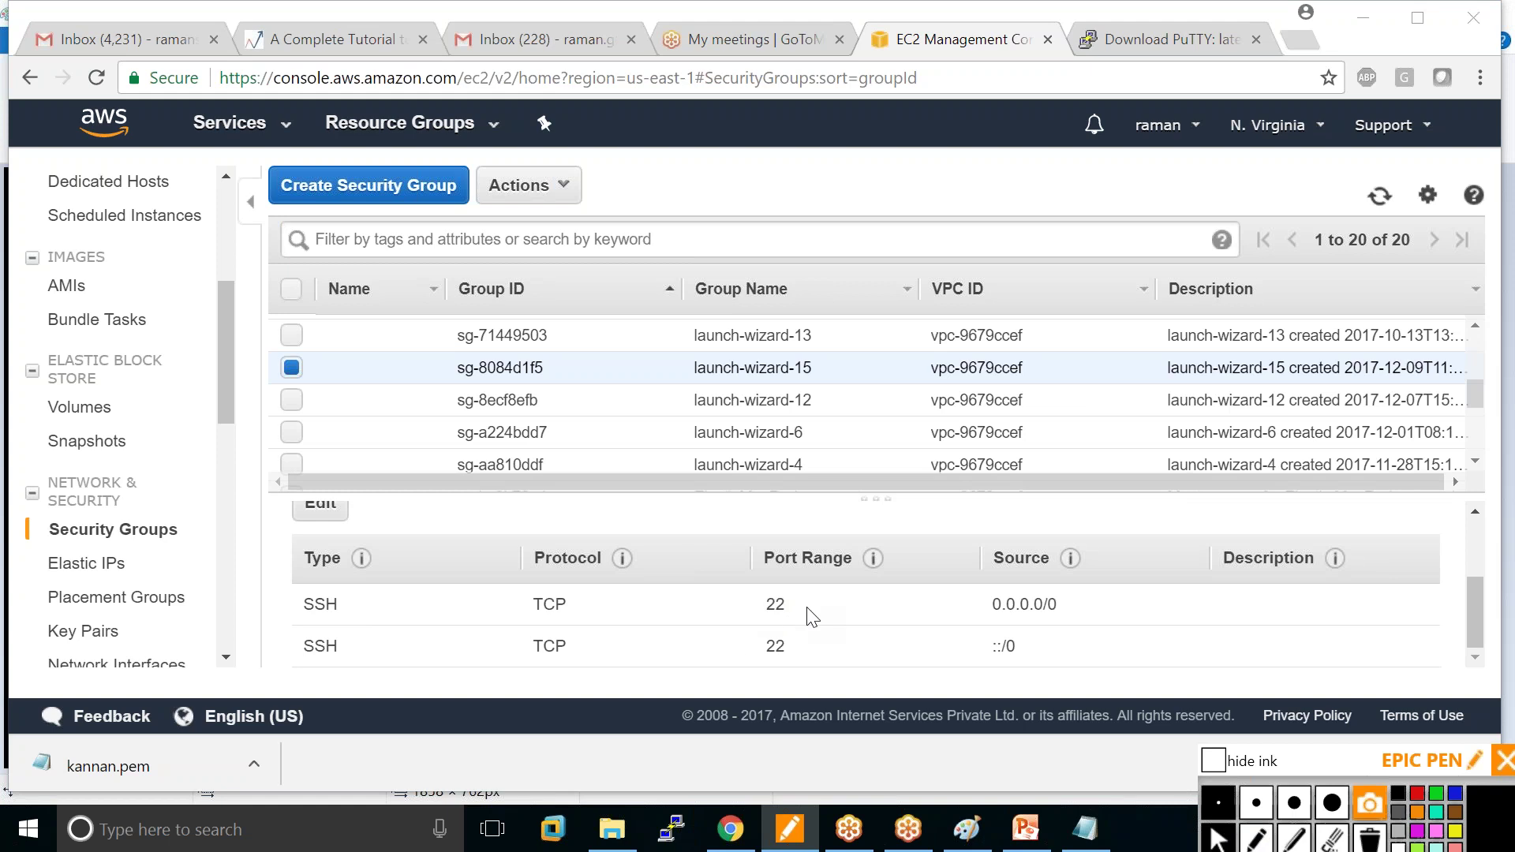
pyautogui.scroll(3, 809, 609)
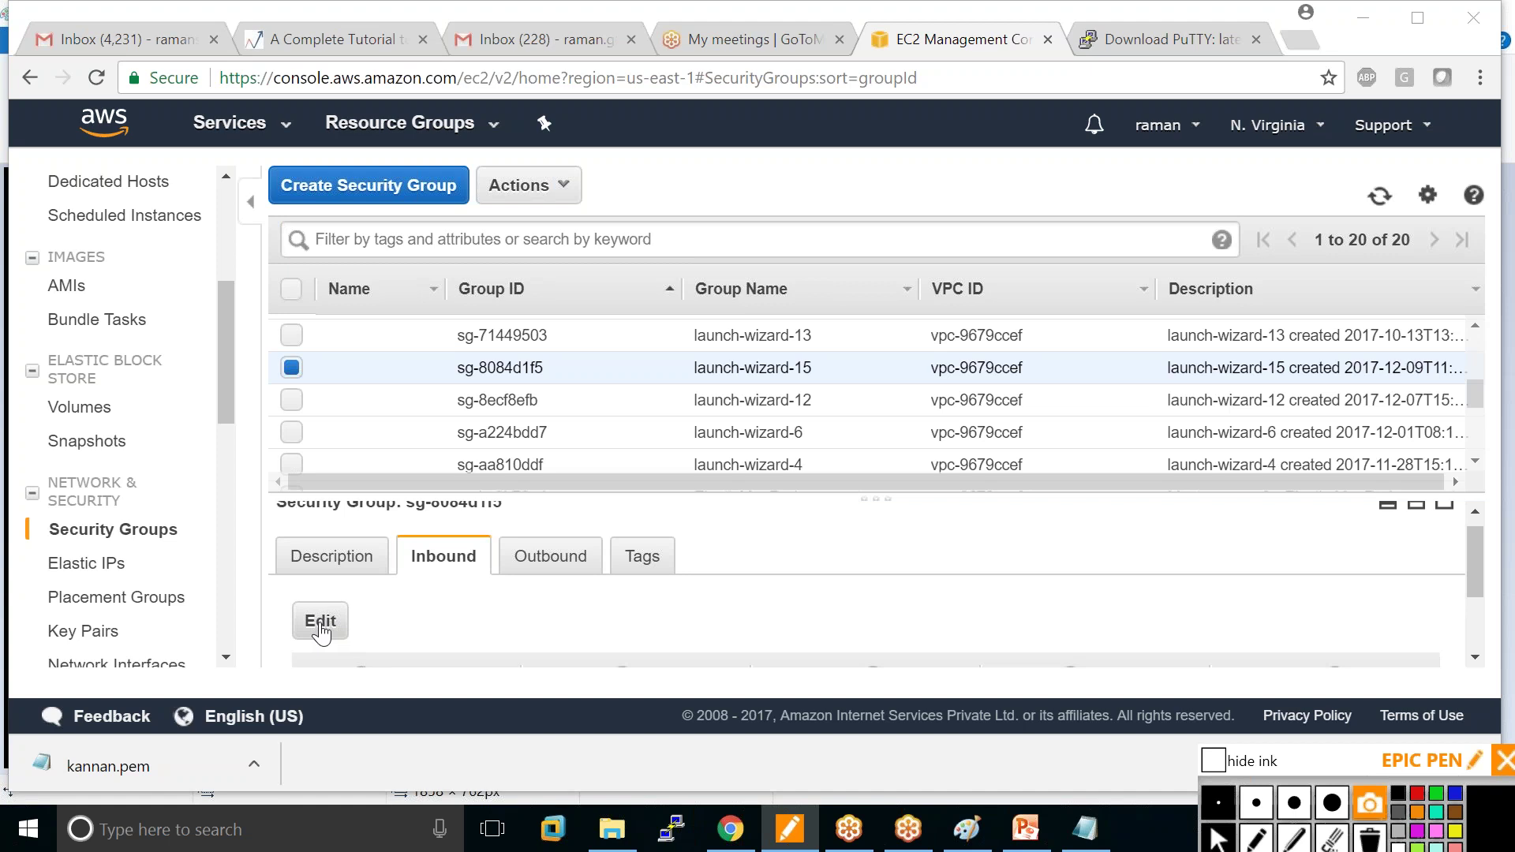
pyautogui.click(250, 201)
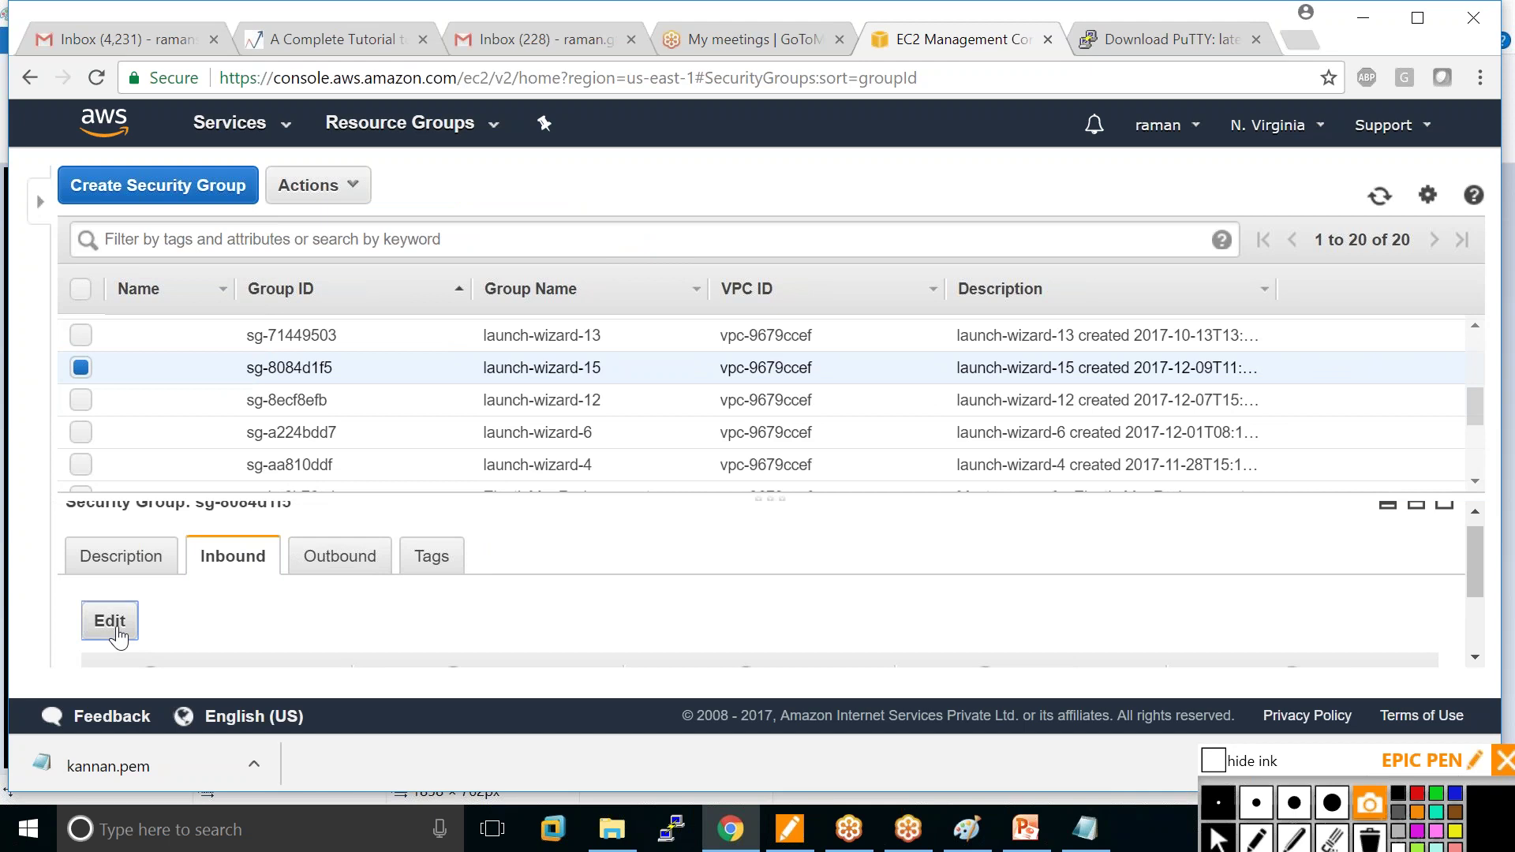
pyautogui.click(112, 622)
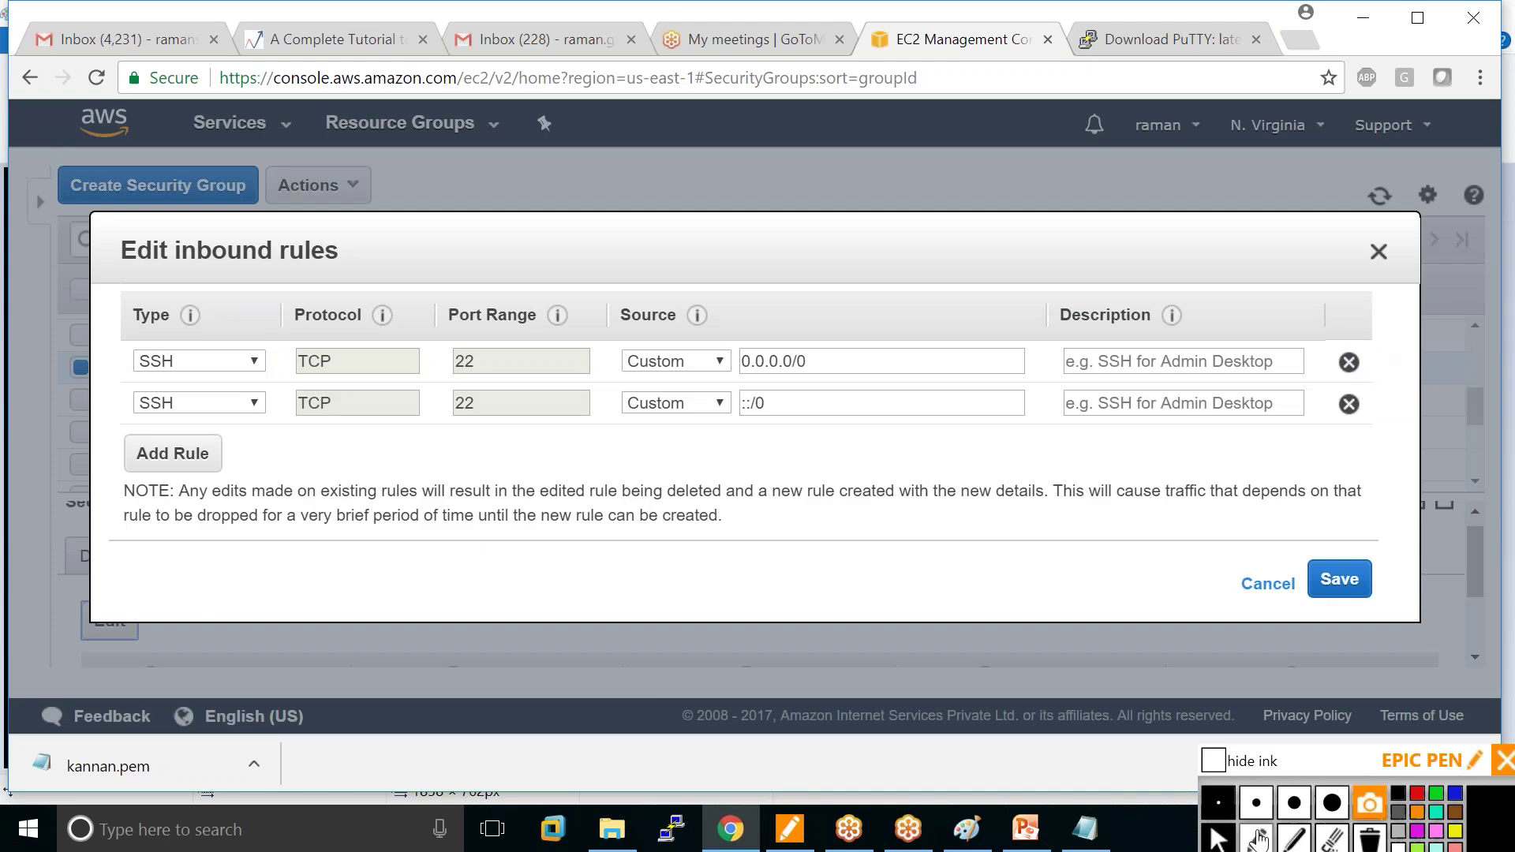
# Remove both SSH port 22 rules, circling them in red ink, and save the empty inbound rules.
pyautogui.click(1256, 803)
pyautogui.click(1418, 794)
pyautogui.moveTo(1359, 338)
pyautogui.mouseDown()
pyautogui.moveTo(1358, 432)
pyautogui.moveTo(1381, 351)
pyautogui.moveTo(1359, 335)
pyautogui.mouseUp()
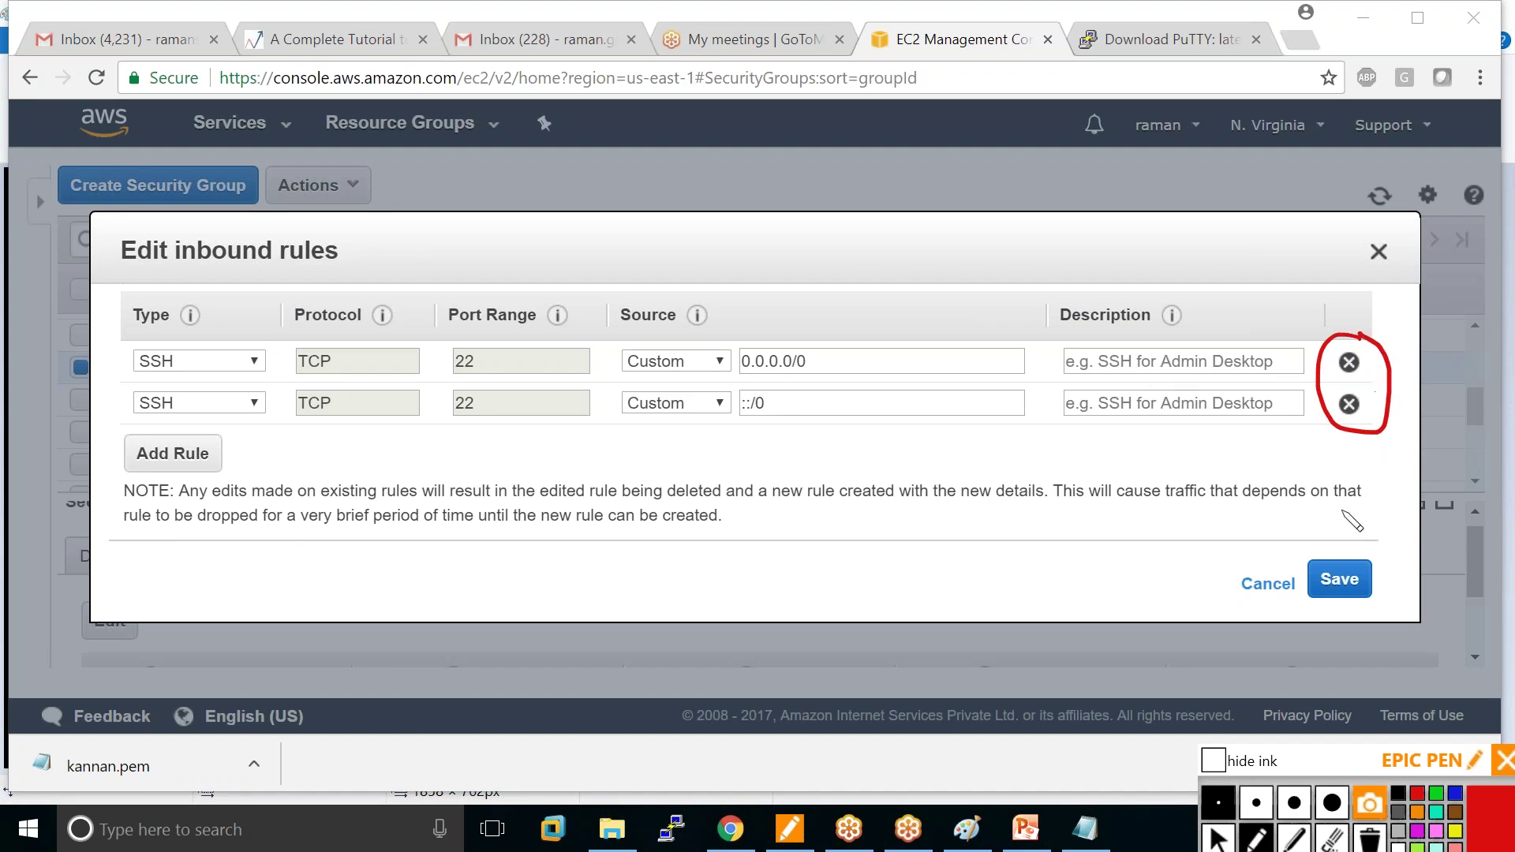
pyautogui.click(1247, 763)
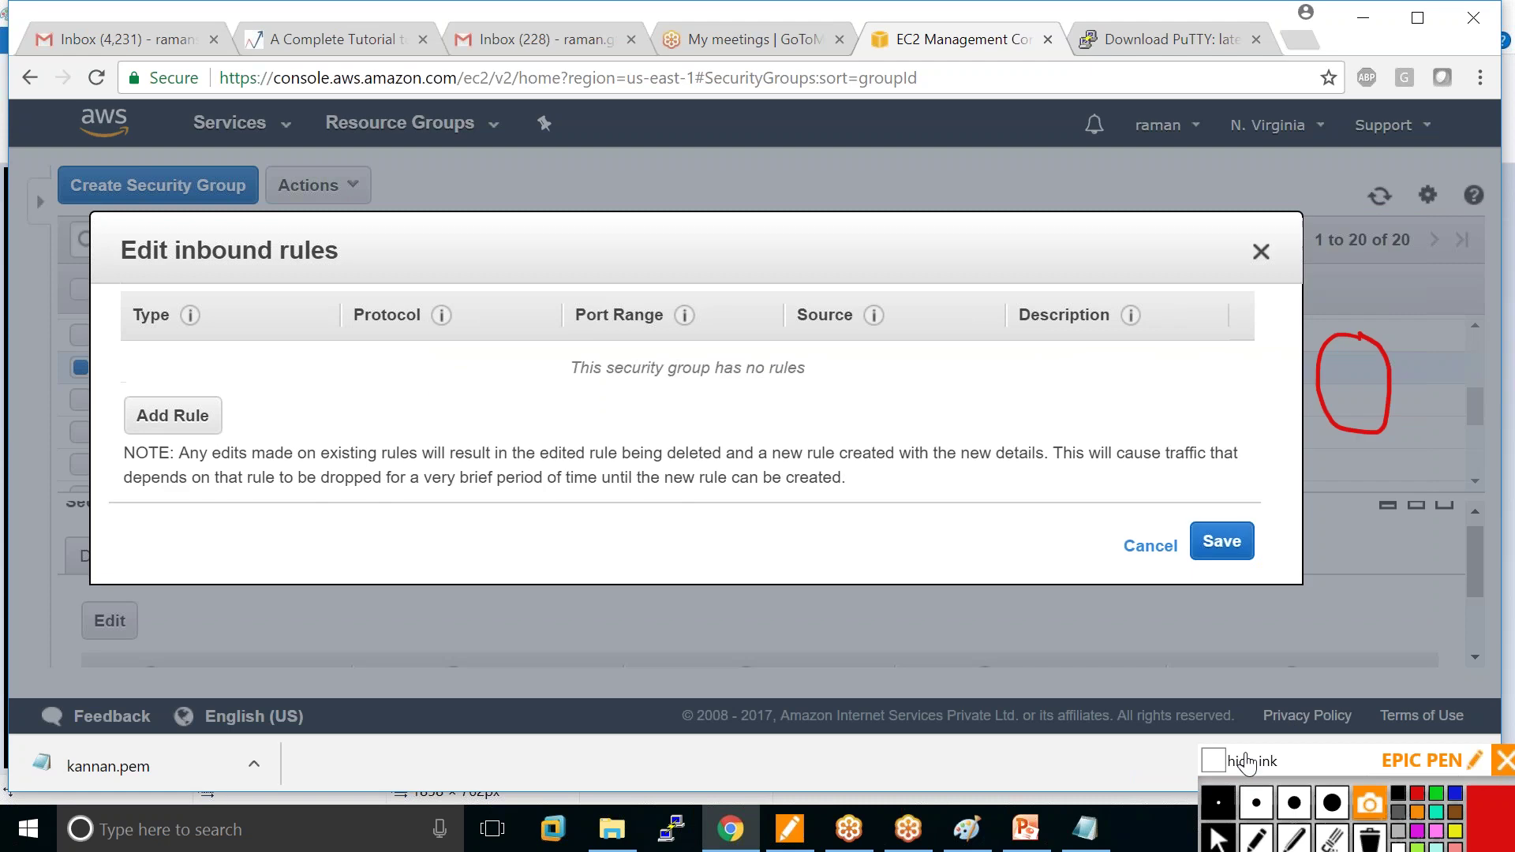
pyautogui.click(1256, 838)
pyautogui.moveTo(1295, 495)
pyautogui.mouseDown()
pyautogui.moveTo(1230, 593)
pyautogui.moveTo(1288, 509)
pyautogui.mouseUp()
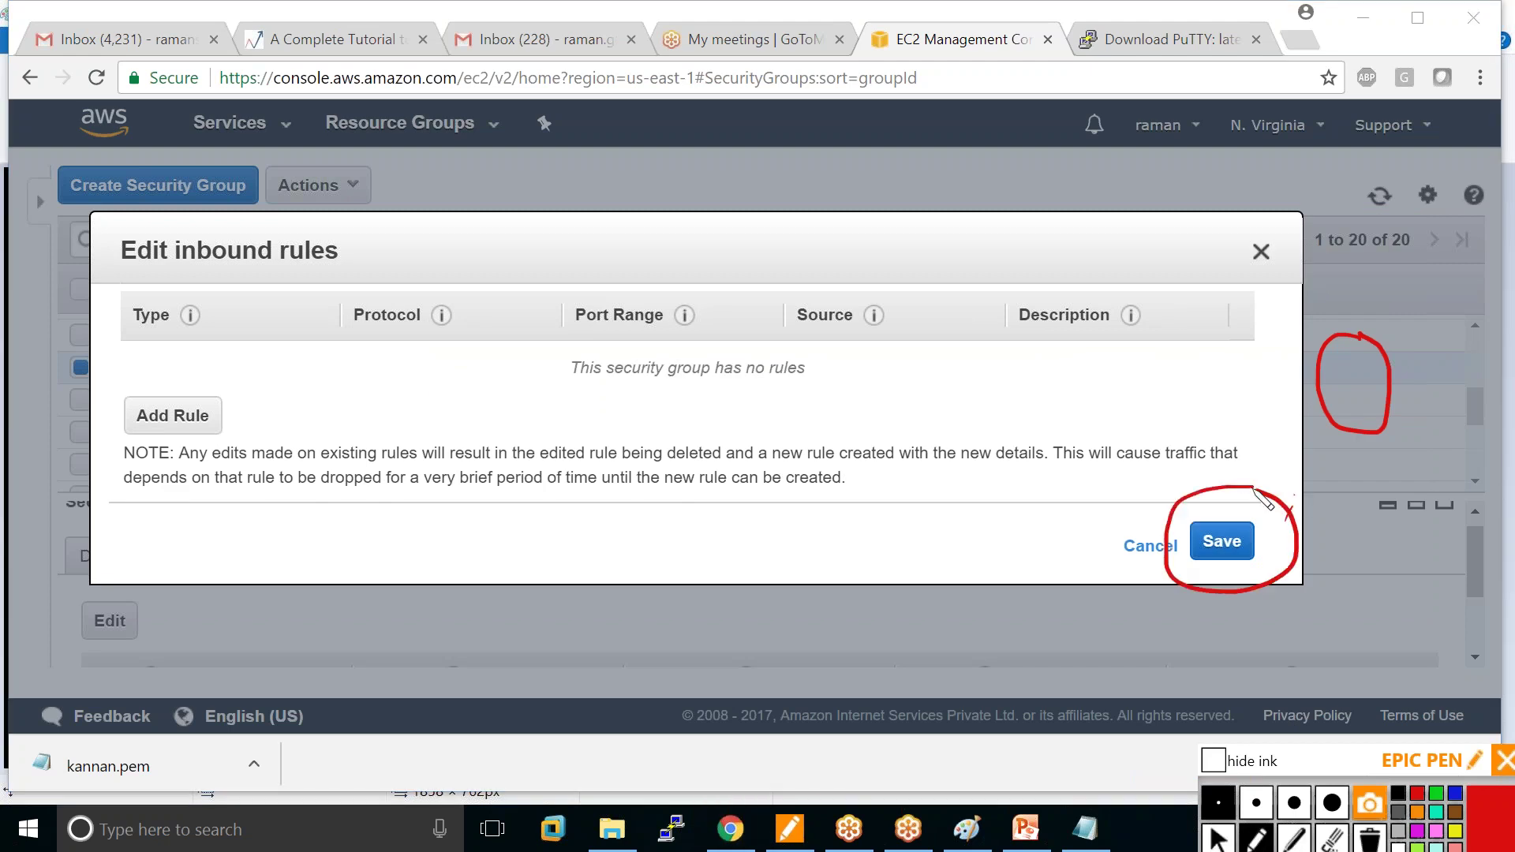
pyautogui.click(1218, 838)
pyautogui.click(1221, 542)
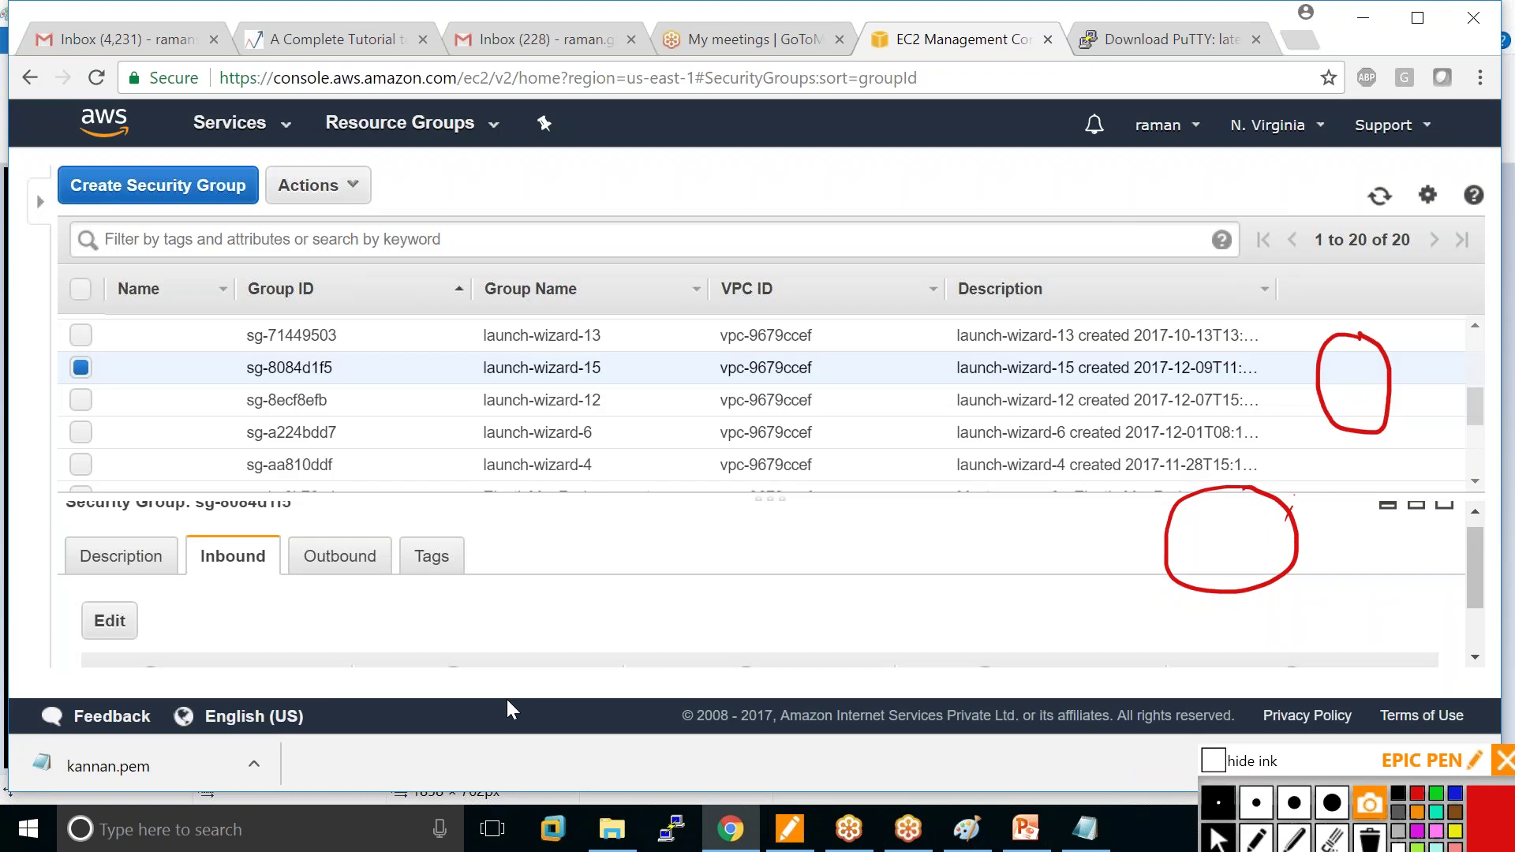
# Circle the resulting no-rules message in red, then clear all ink annotations.
pyautogui.scroll(-2, 202, 636)
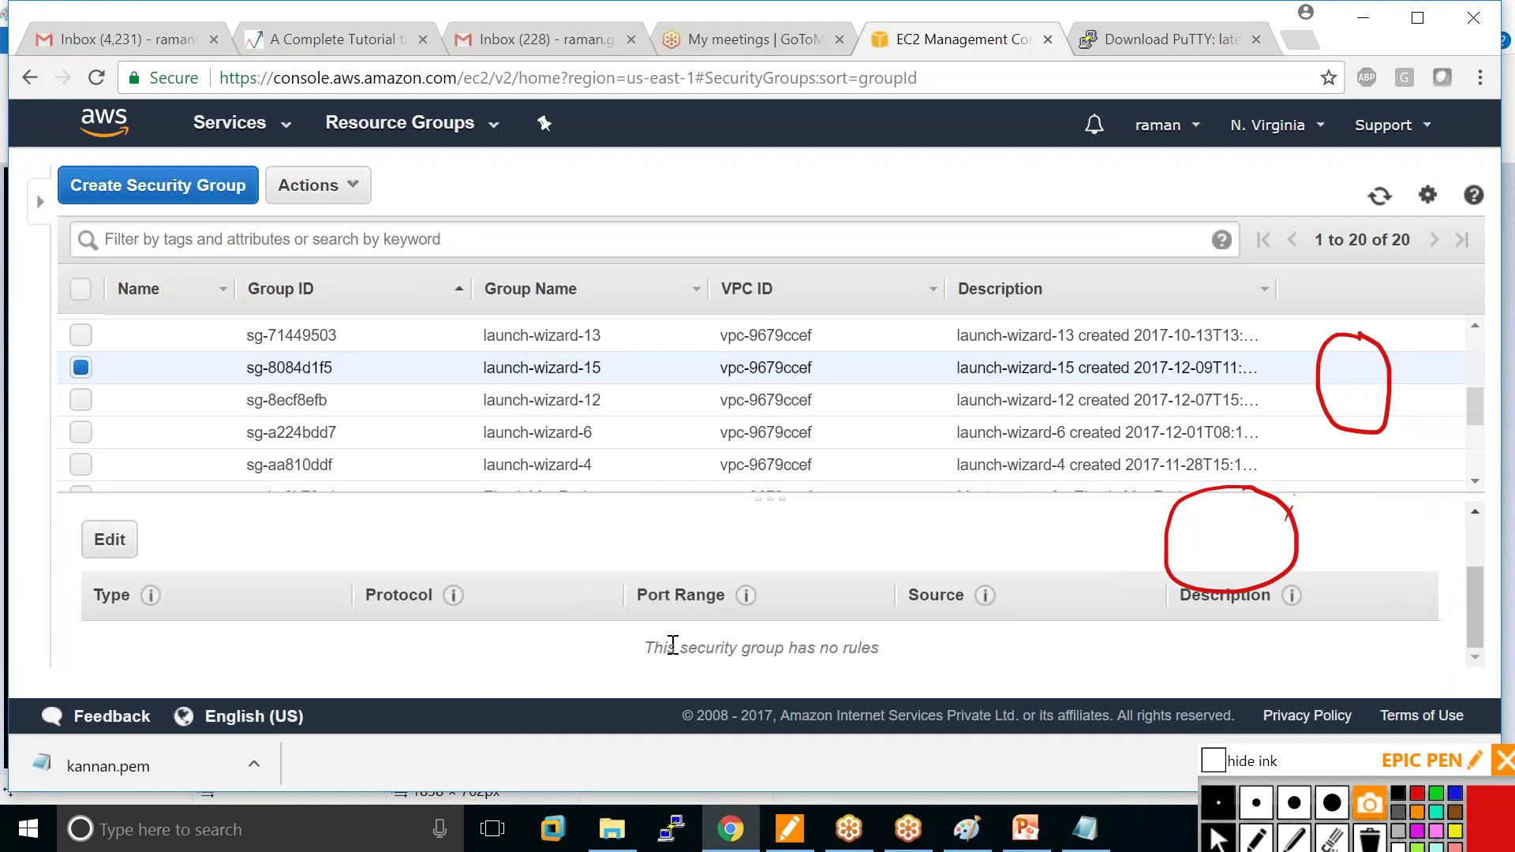
pyautogui.click(1256, 838)
pyautogui.moveTo(675, 671)
pyautogui.mouseDown()
pyautogui.moveTo(919, 667)
pyautogui.moveTo(852, 624)
pyautogui.moveTo(702, 685)
pyautogui.moveTo(725, 679)
pyautogui.mouseUp()
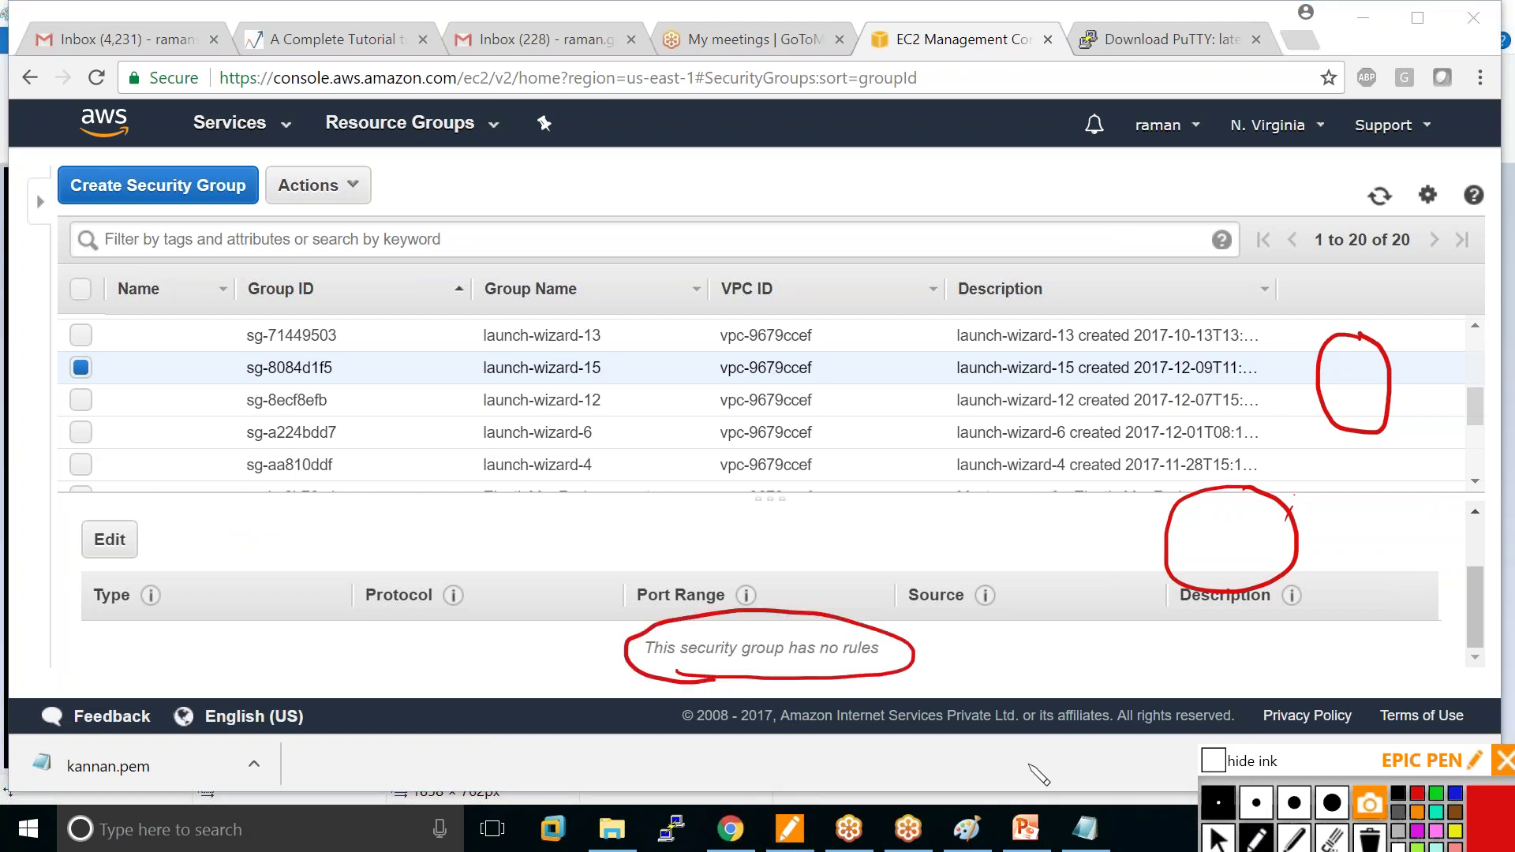
pyautogui.click(1370, 838)
pyautogui.click(1218, 838)
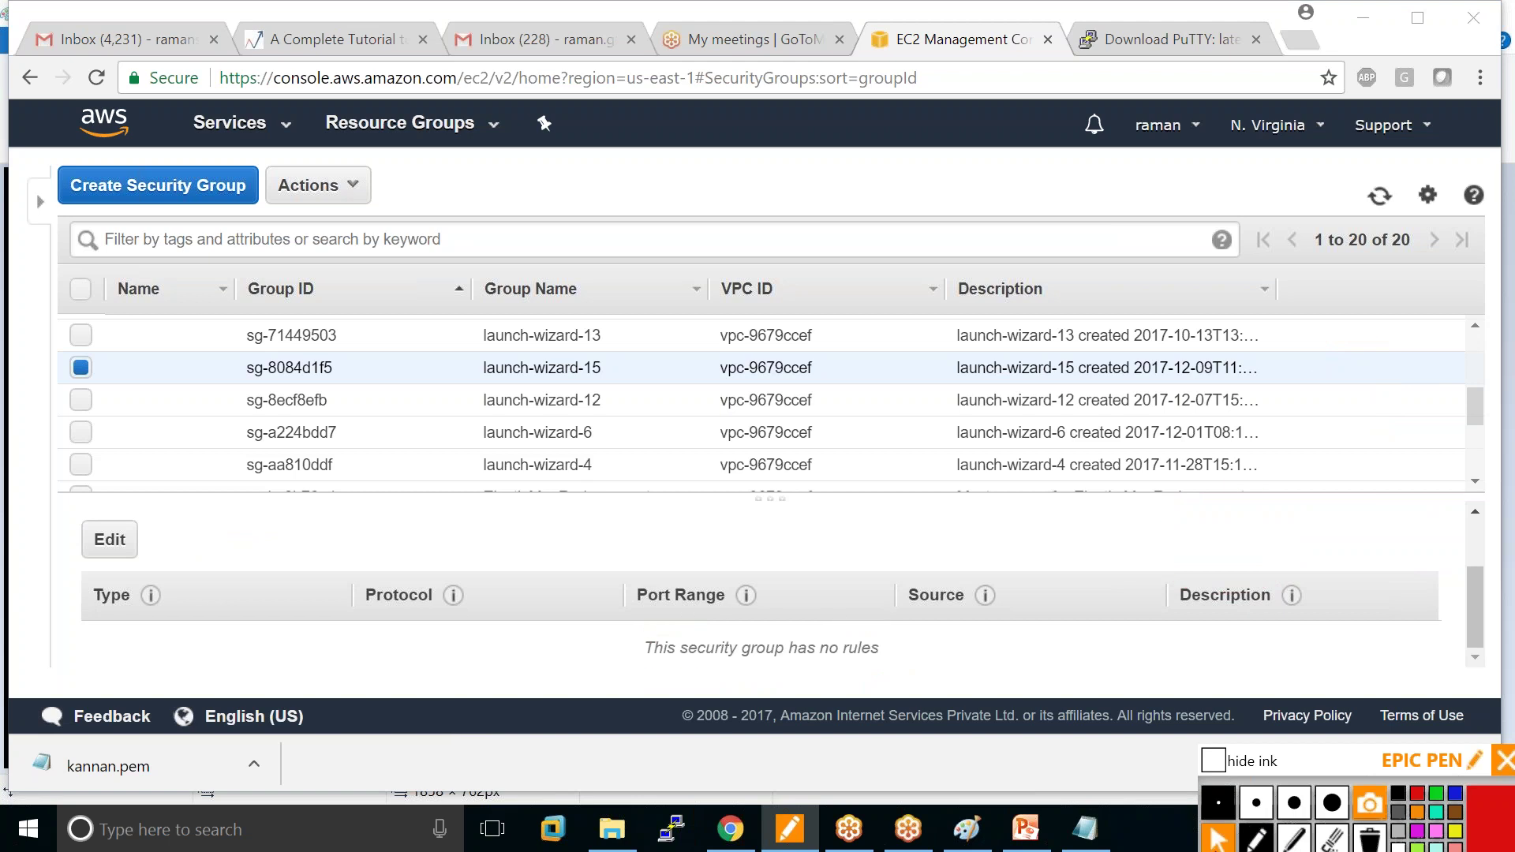
pyautogui.click(671, 828)
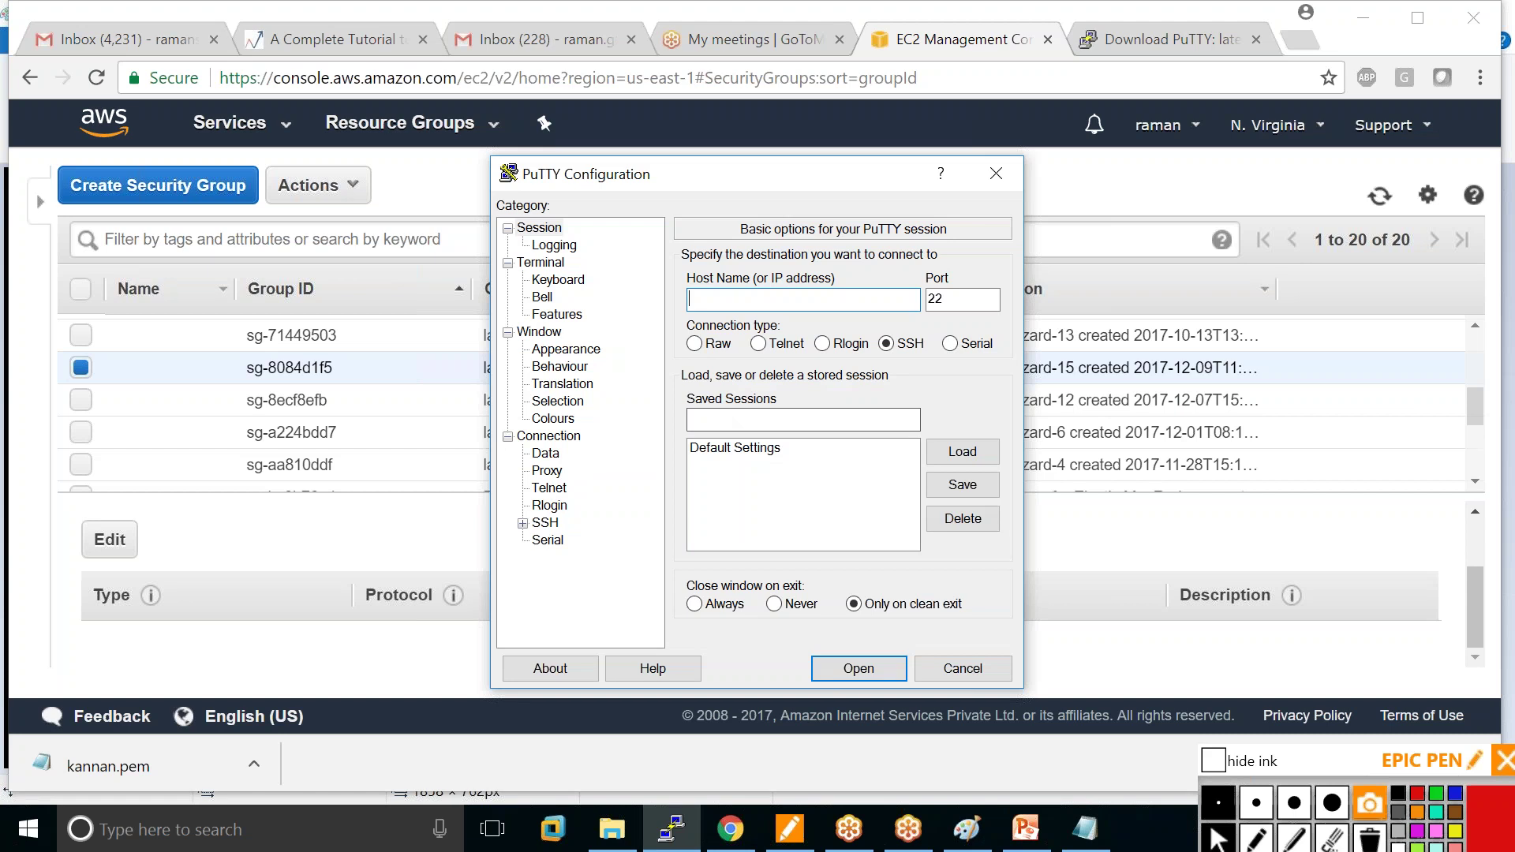
# Copy the instance's public DNS from the EC2 Instances list into PuTTY's Host Name field.
pyautogui.rightClick(721, 297)
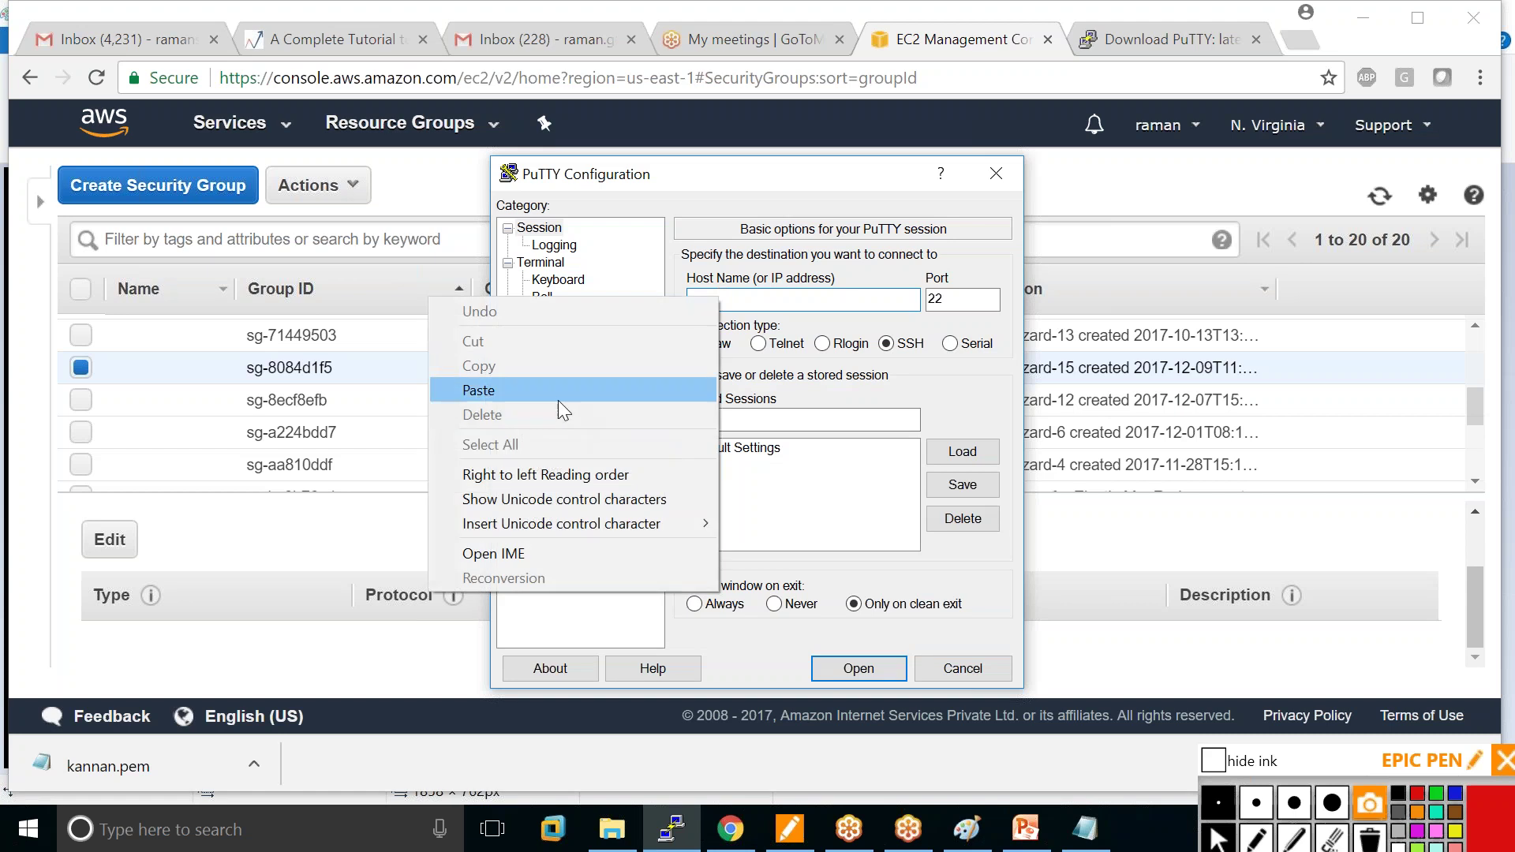
pyautogui.click(574, 390)
pyautogui.moveTo(741, 298); pyautogui.dragTo(681, 300)
pyautogui.press('BackSpace')
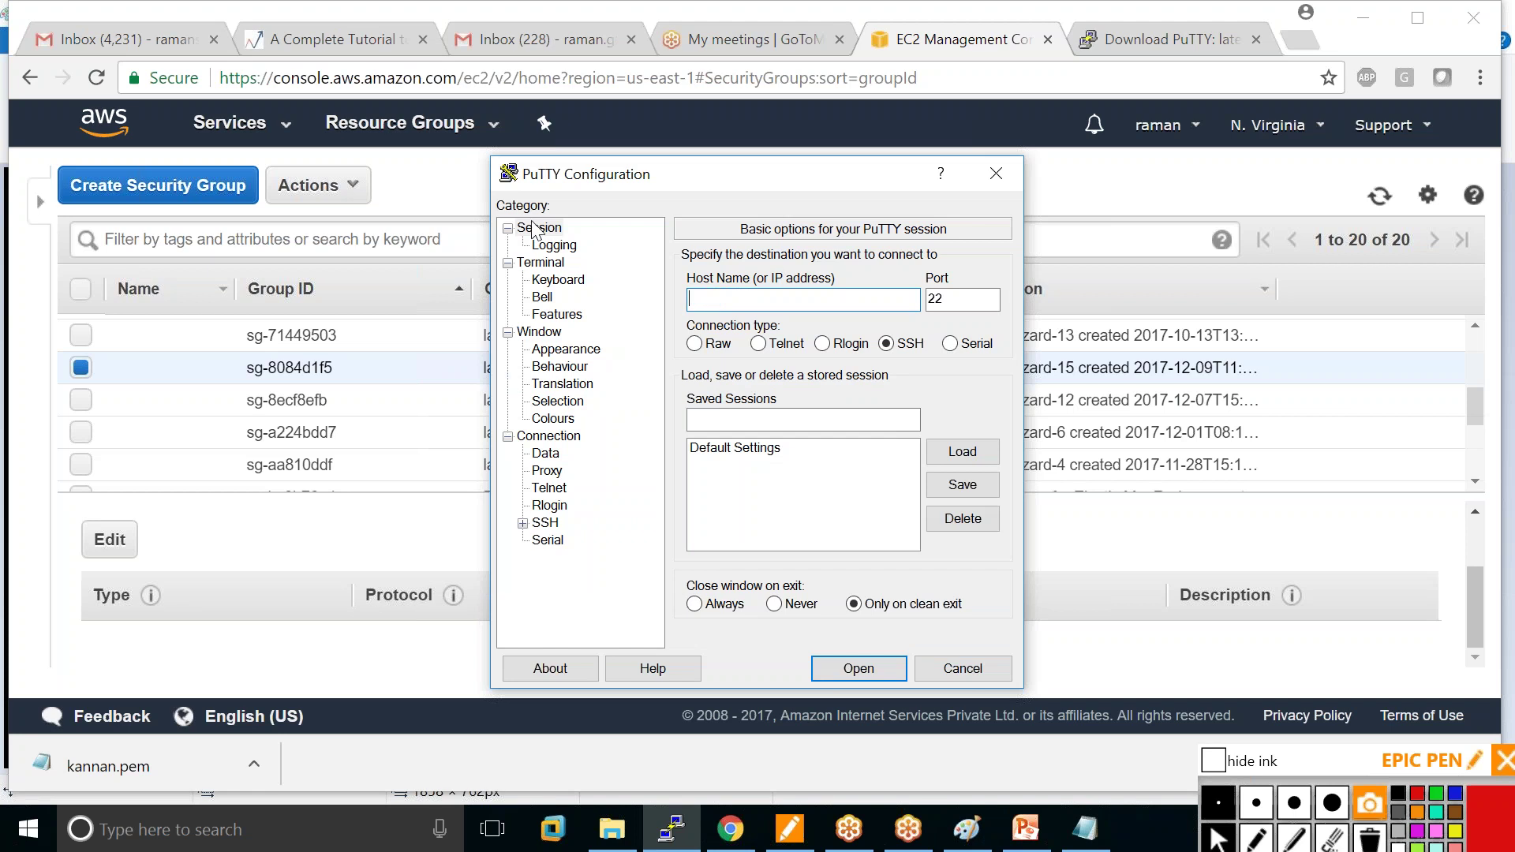
pyautogui.click(41, 207)
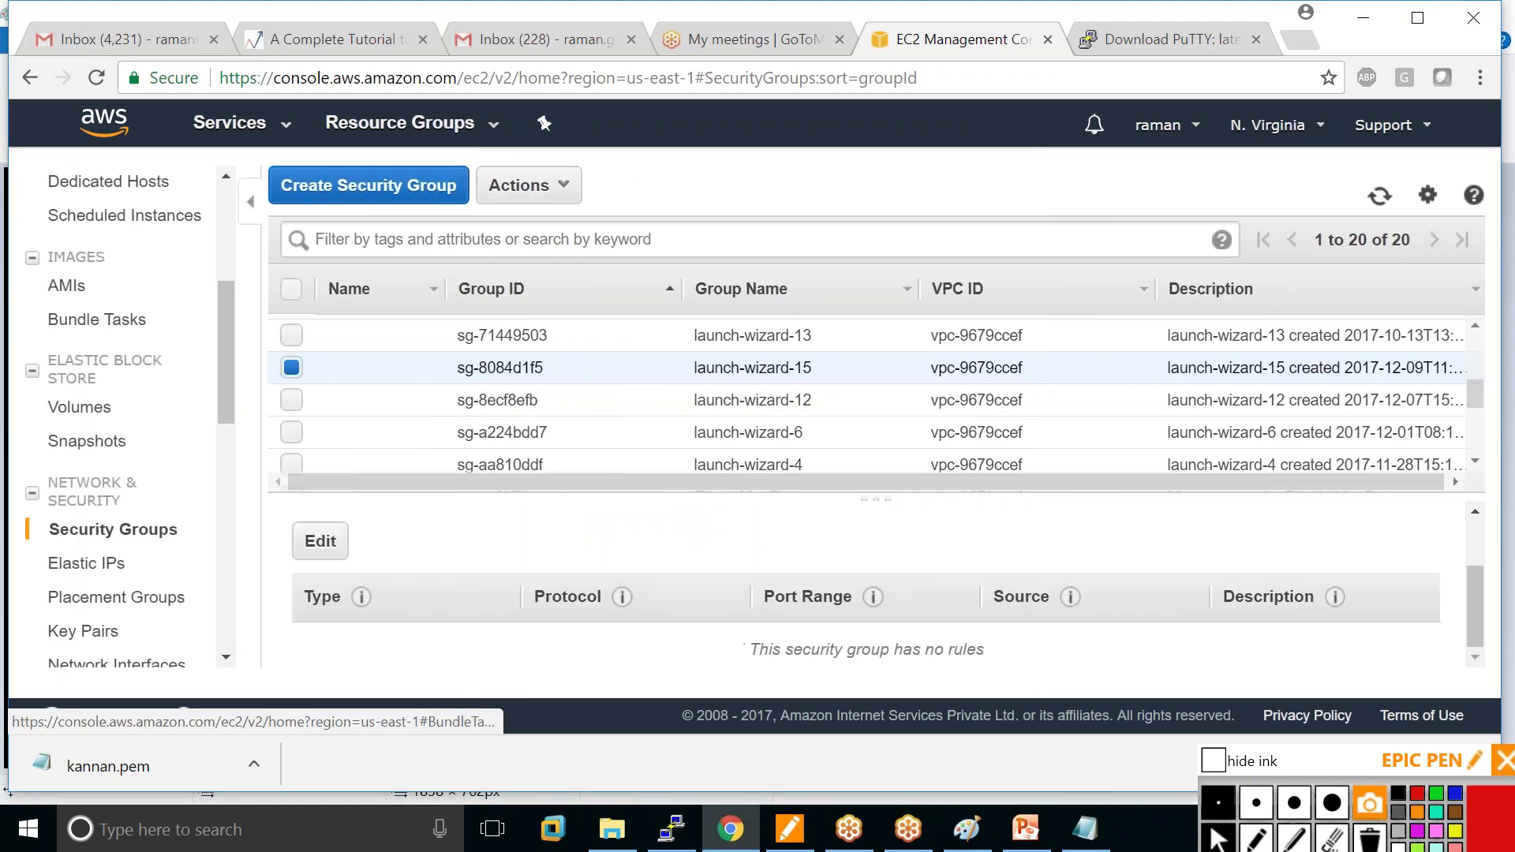
pyautogui.click(79, 378)
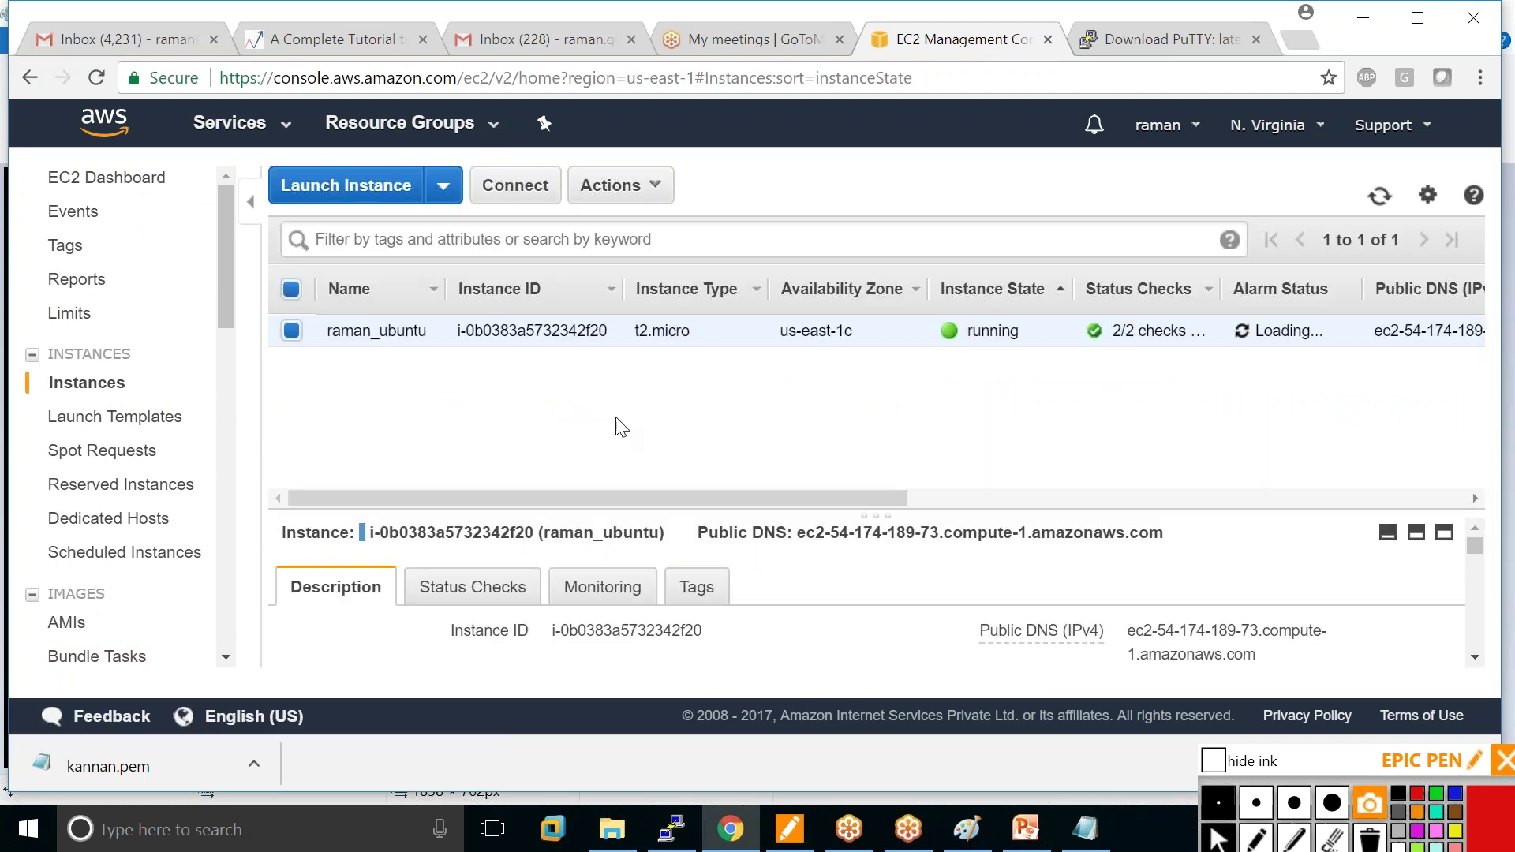
pyautogui.moveTo(797, 533); pyautogui.dragTo(1165, 536)
pyautogui.rightClick(1014, 533)
pyautogui.click(1073, 550)
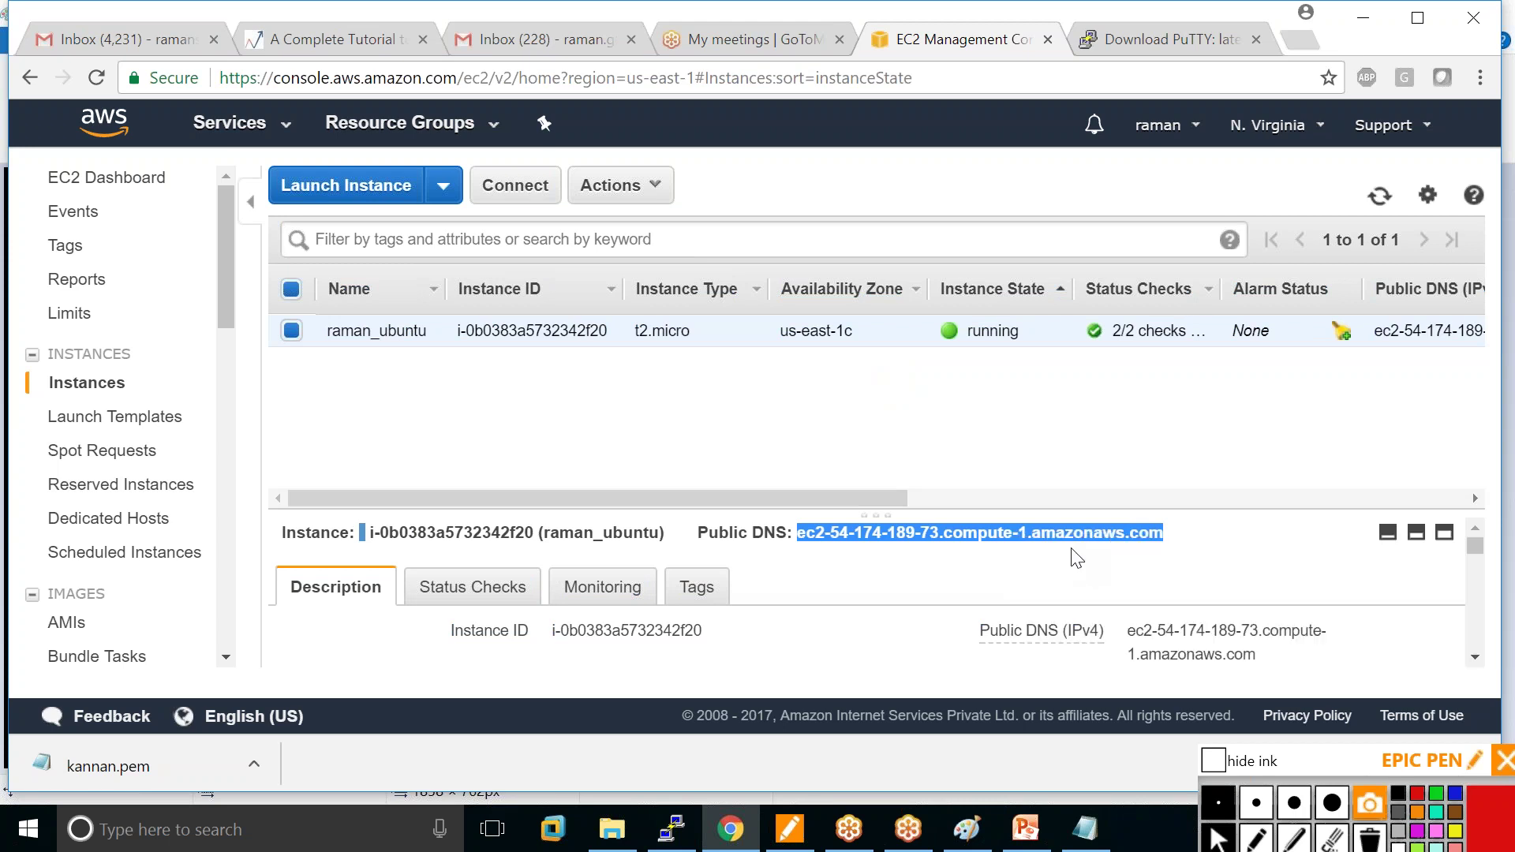
pyautogui.click(670, 829)
pyautogui.rightClick(710, 299)
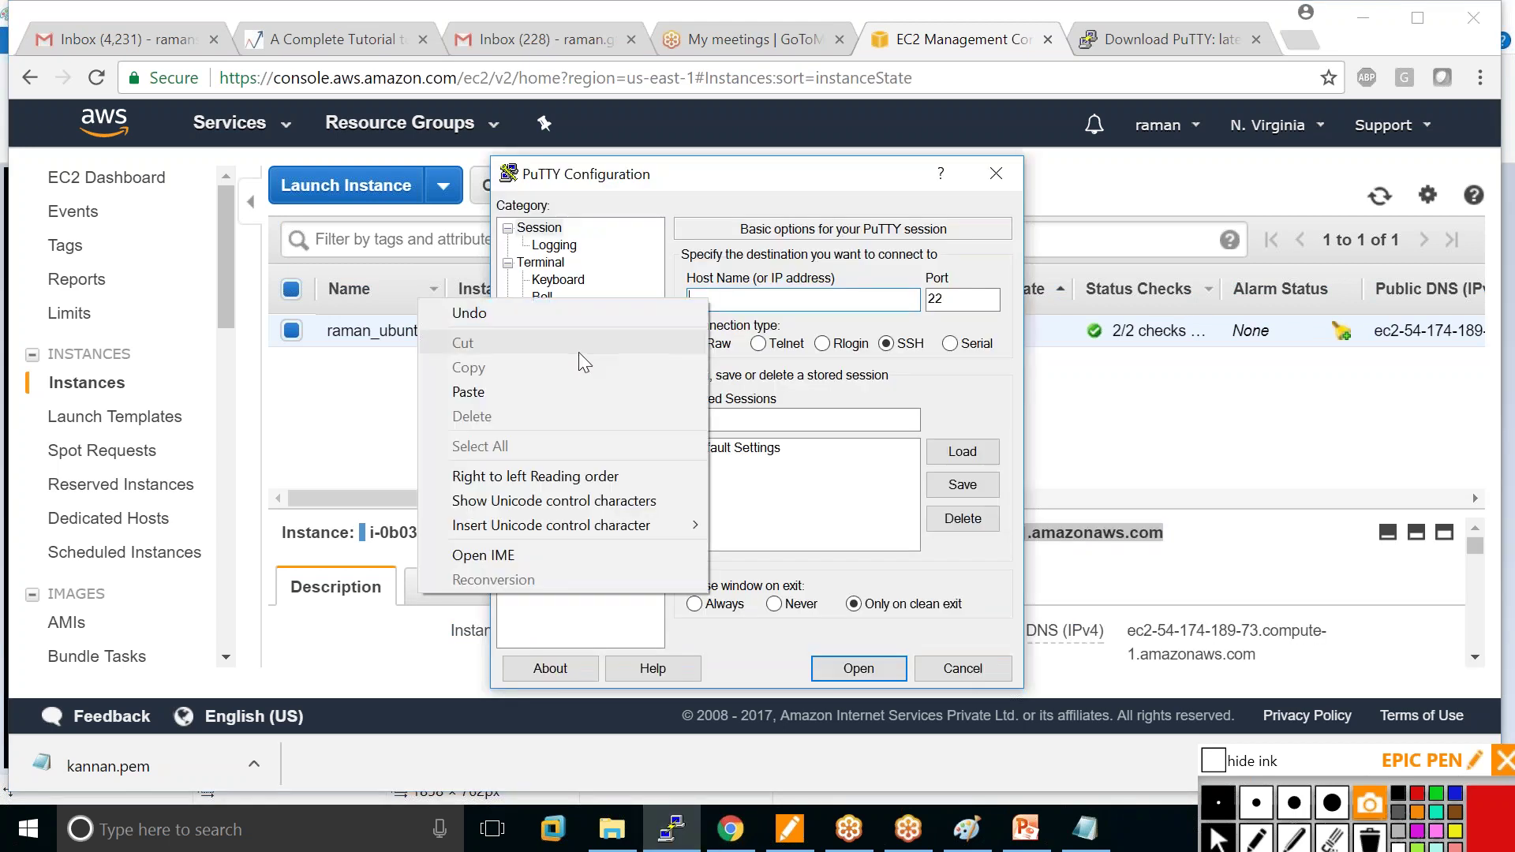
pyautogui.click(552, 392)
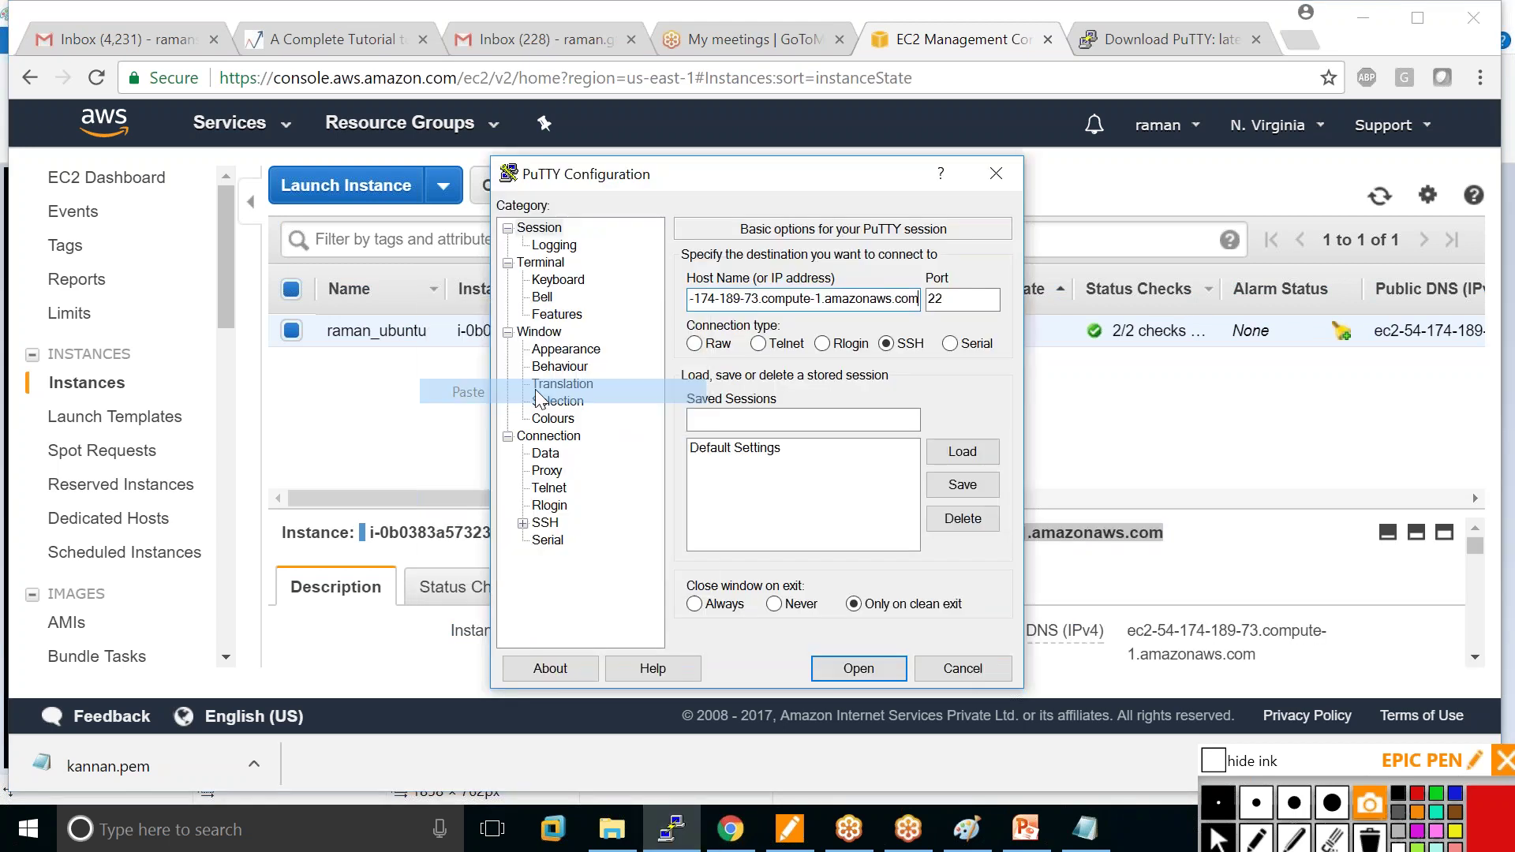
# Load kannan.ppk as the SSH private key and open the connection to the instance.
pyautogui.click(522, 523)
pyautogui.click(559, 541)
pyautogui.click(959, 509)
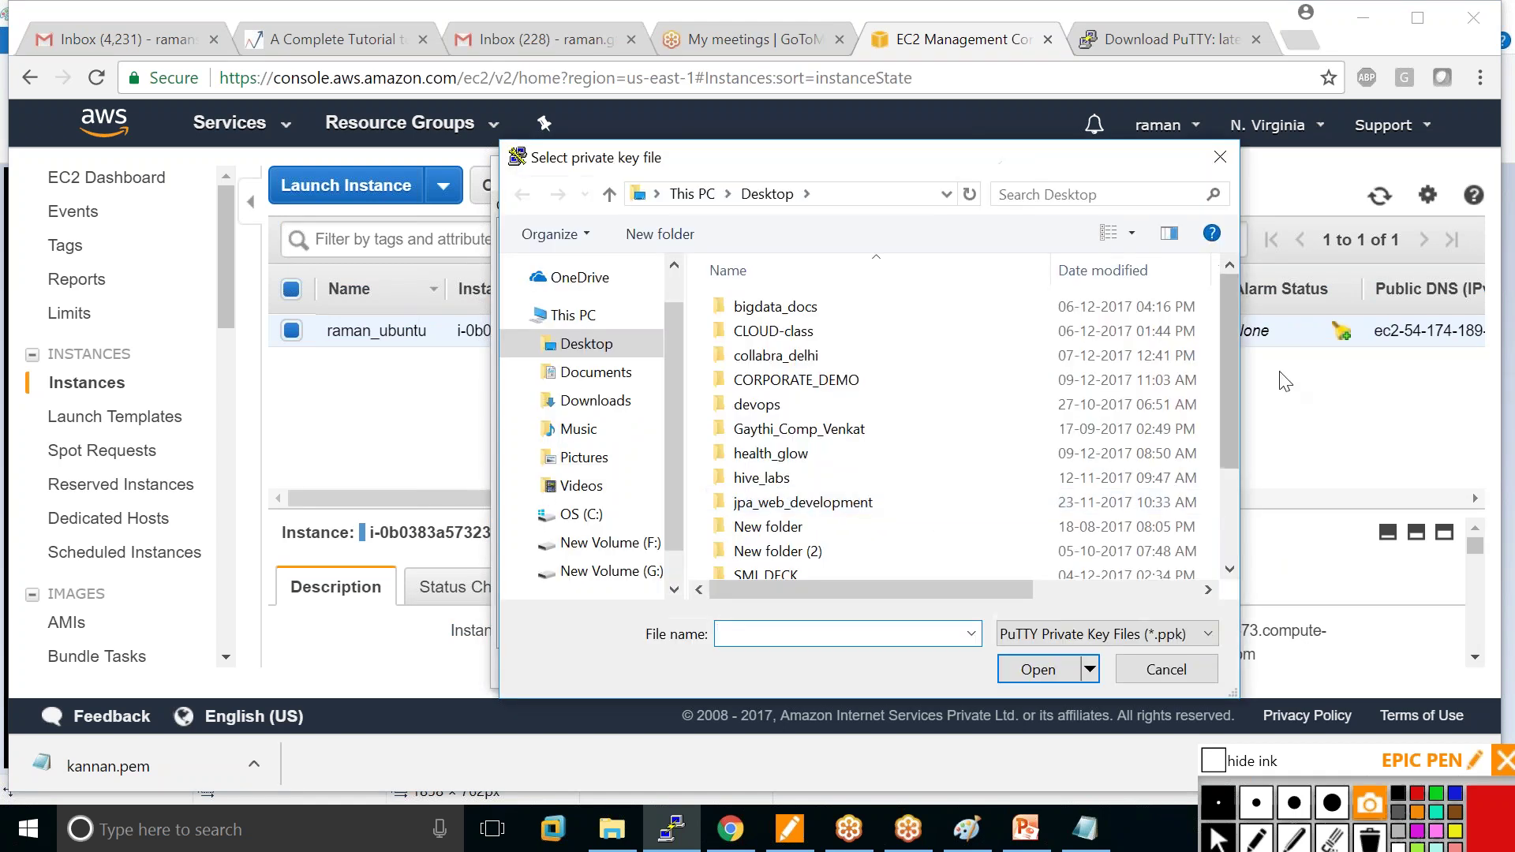
pyautogui.moveTo(1228, 429); pyautogui.dragTo(1225, 523)
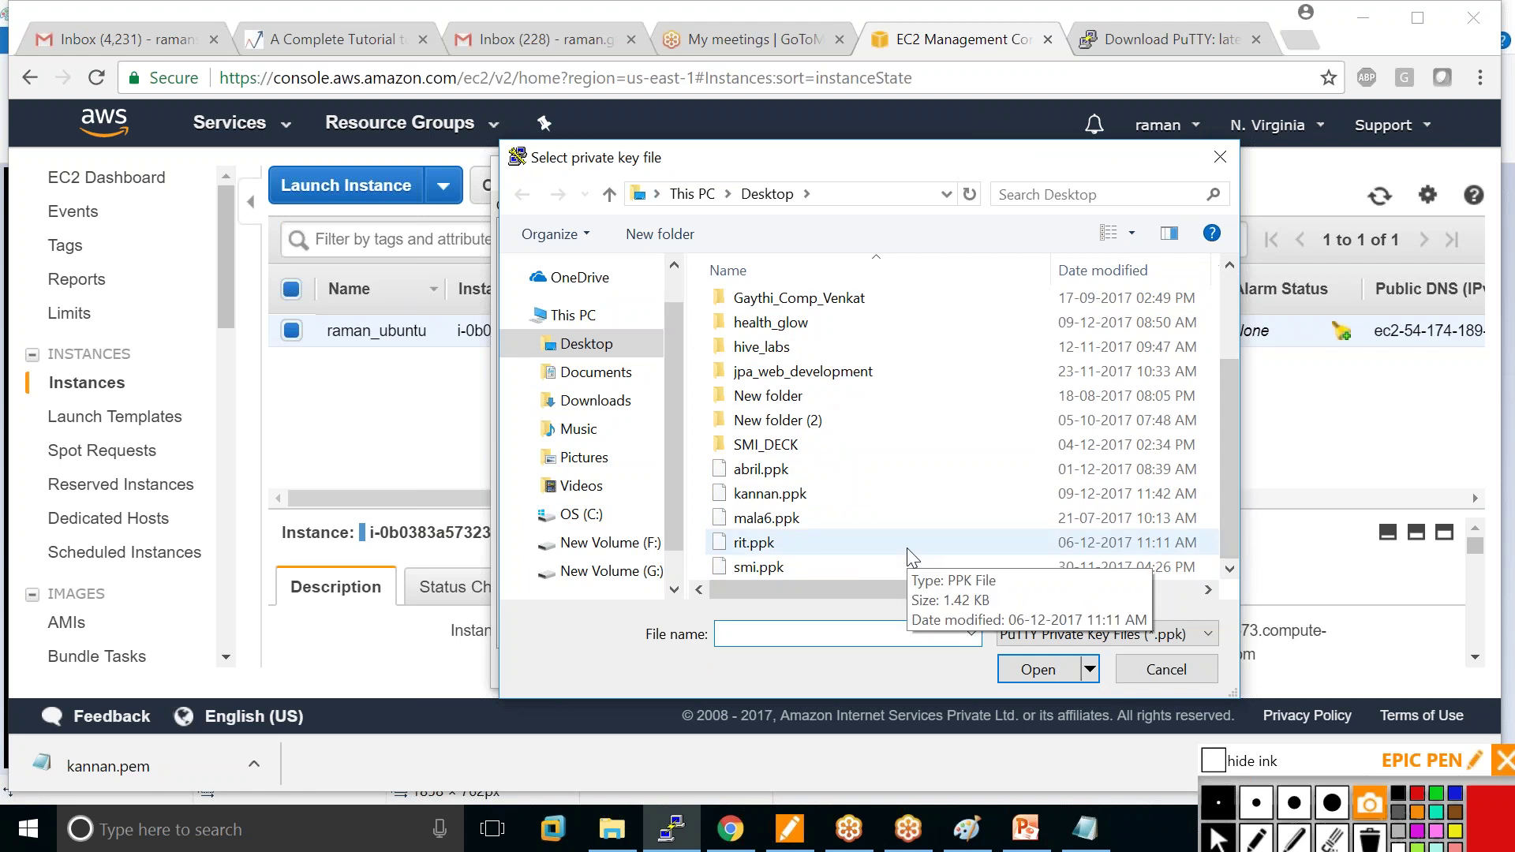
pyautogui.click(833, 496)
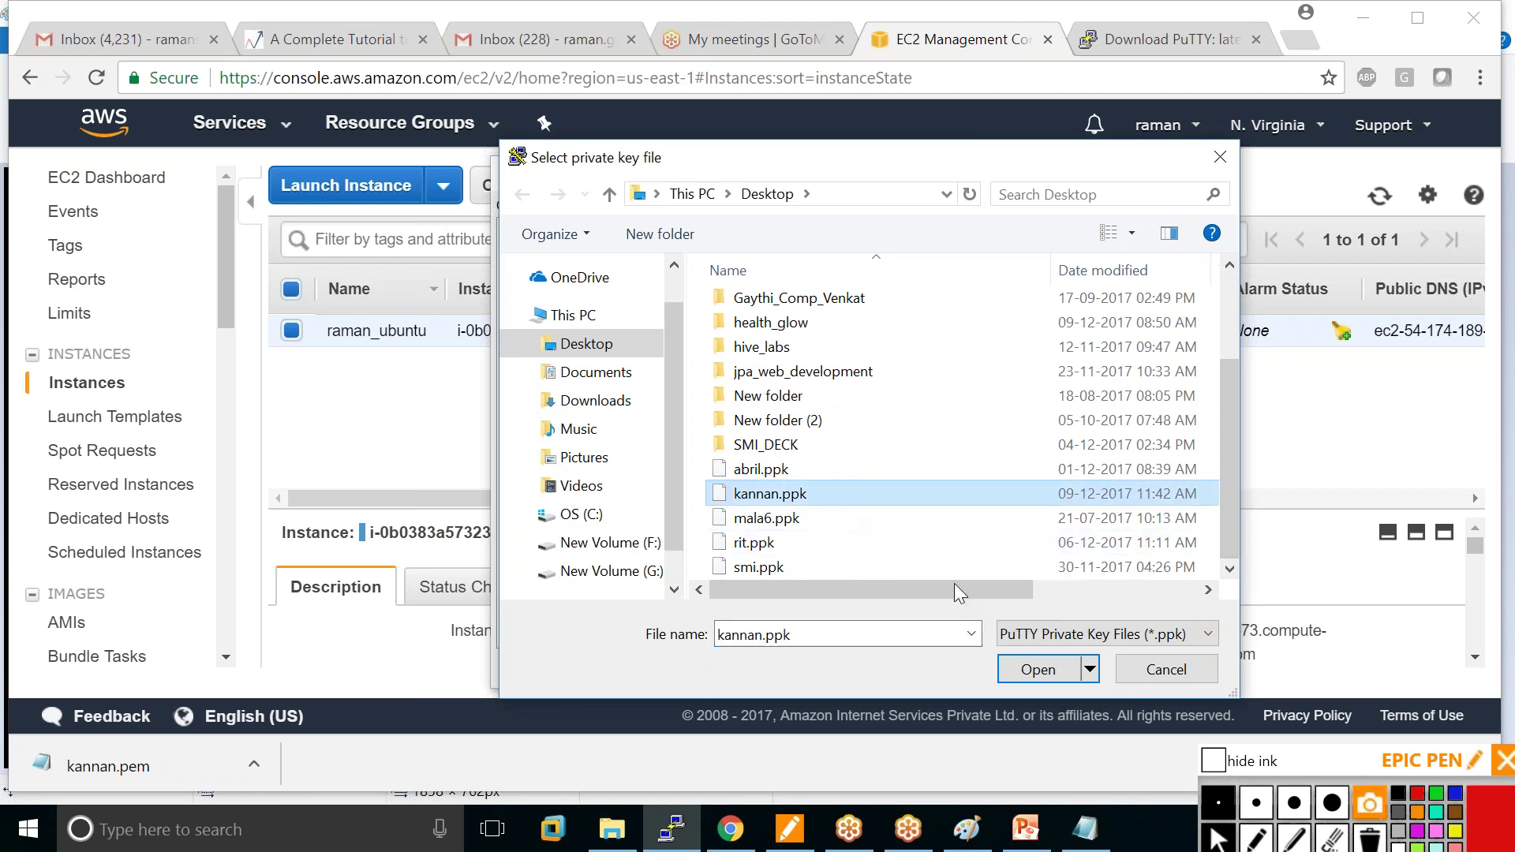
pyautogui.click(1036, 671)
pyautogui.click(860, 675)
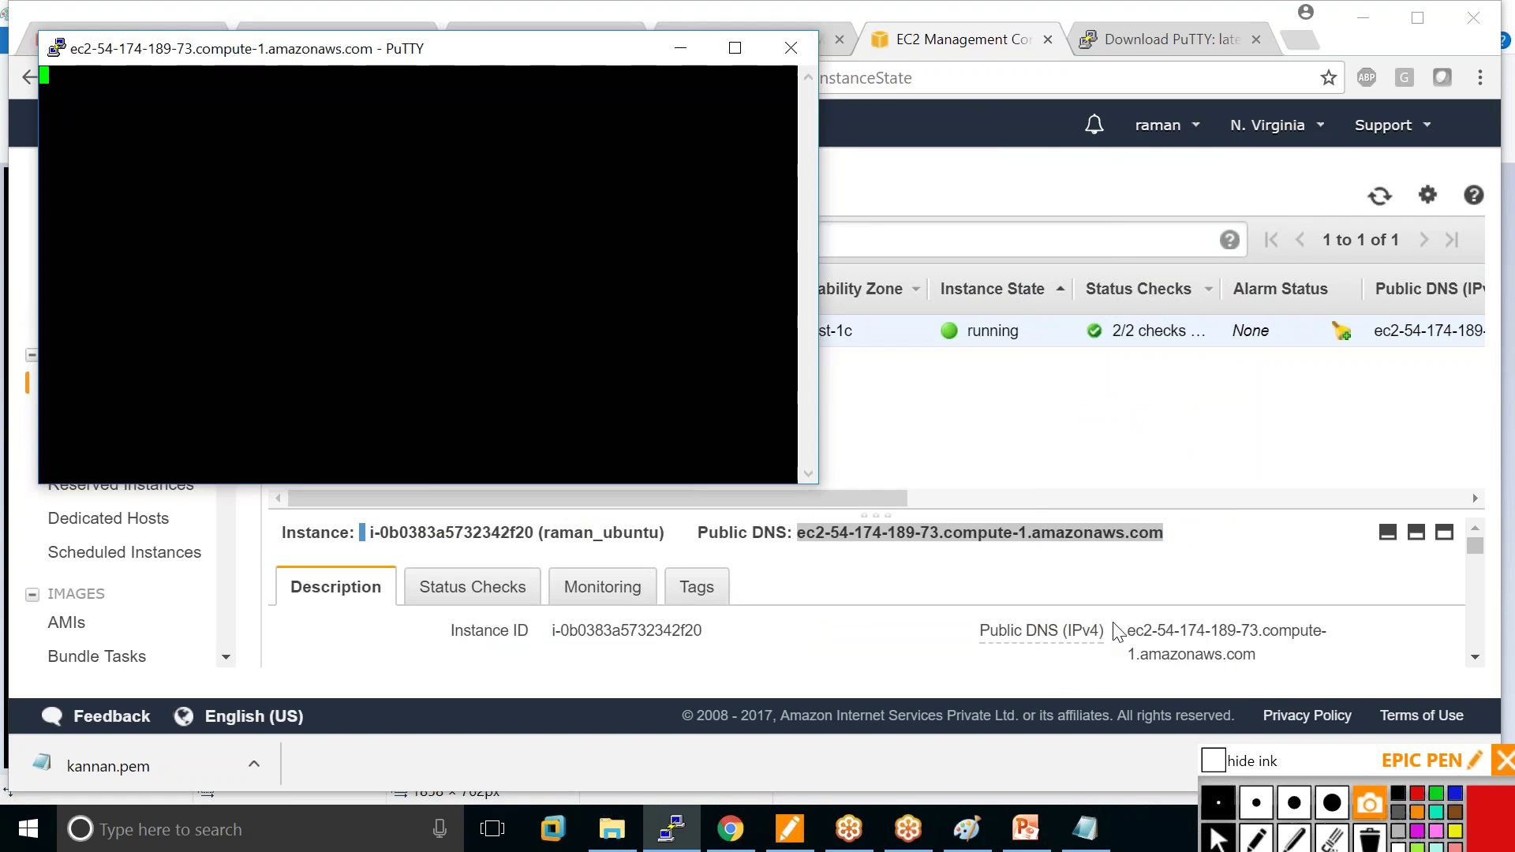
# In Paint, draw the red SSH path blocked at port 22 and turned back with an arrow.
pyautogui.click(967, 829)
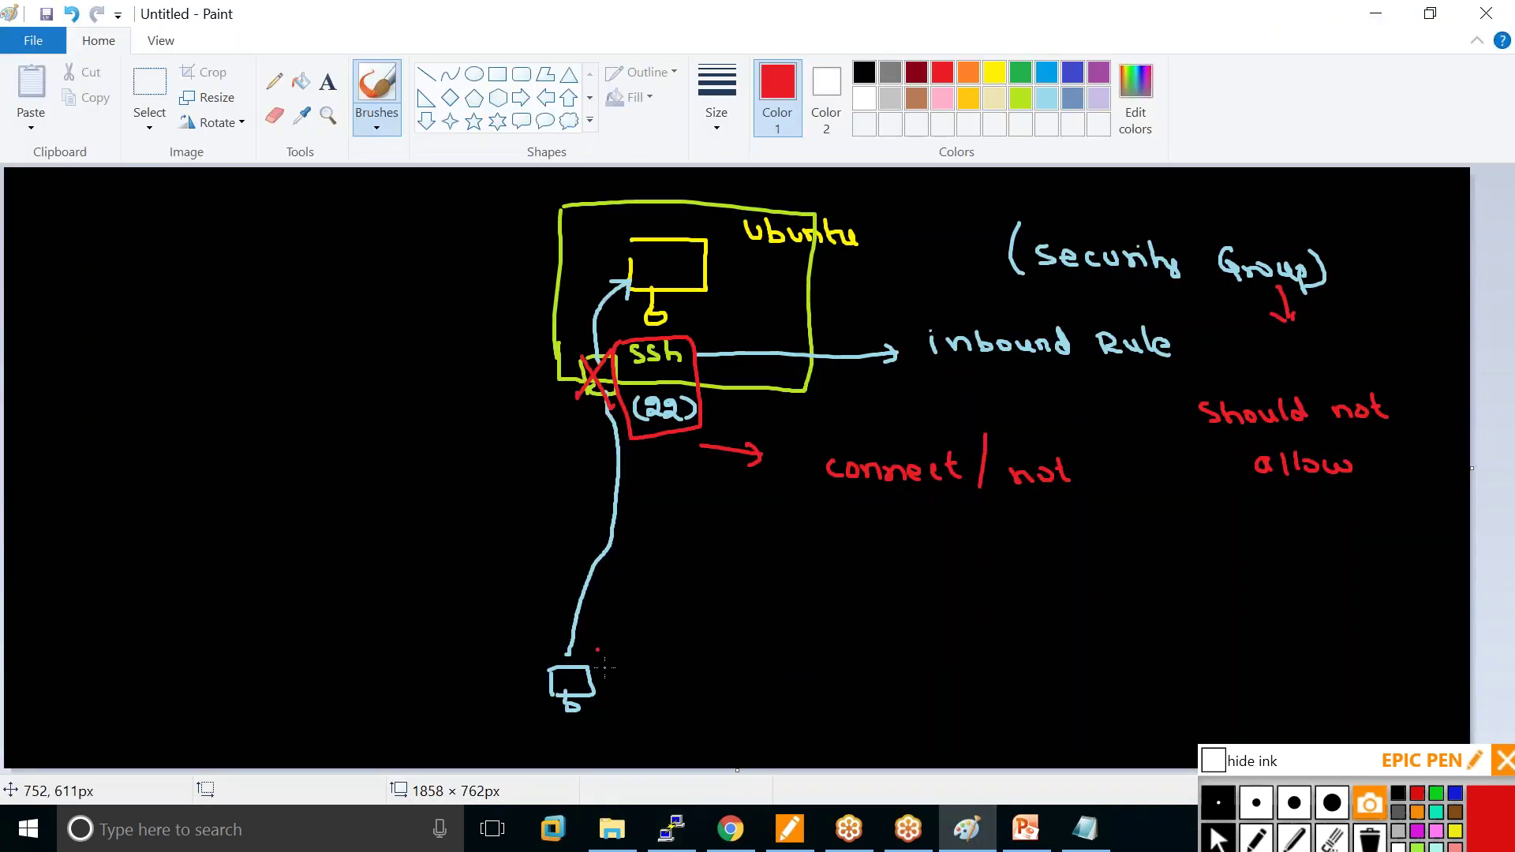
pyautogui.moveTo(564, 657)
pyautogui.mouseDown()
pyautogui.moveTo(617, 473)
pyautogui.moveTo(604, 391)
pyautogui.mouseUp()
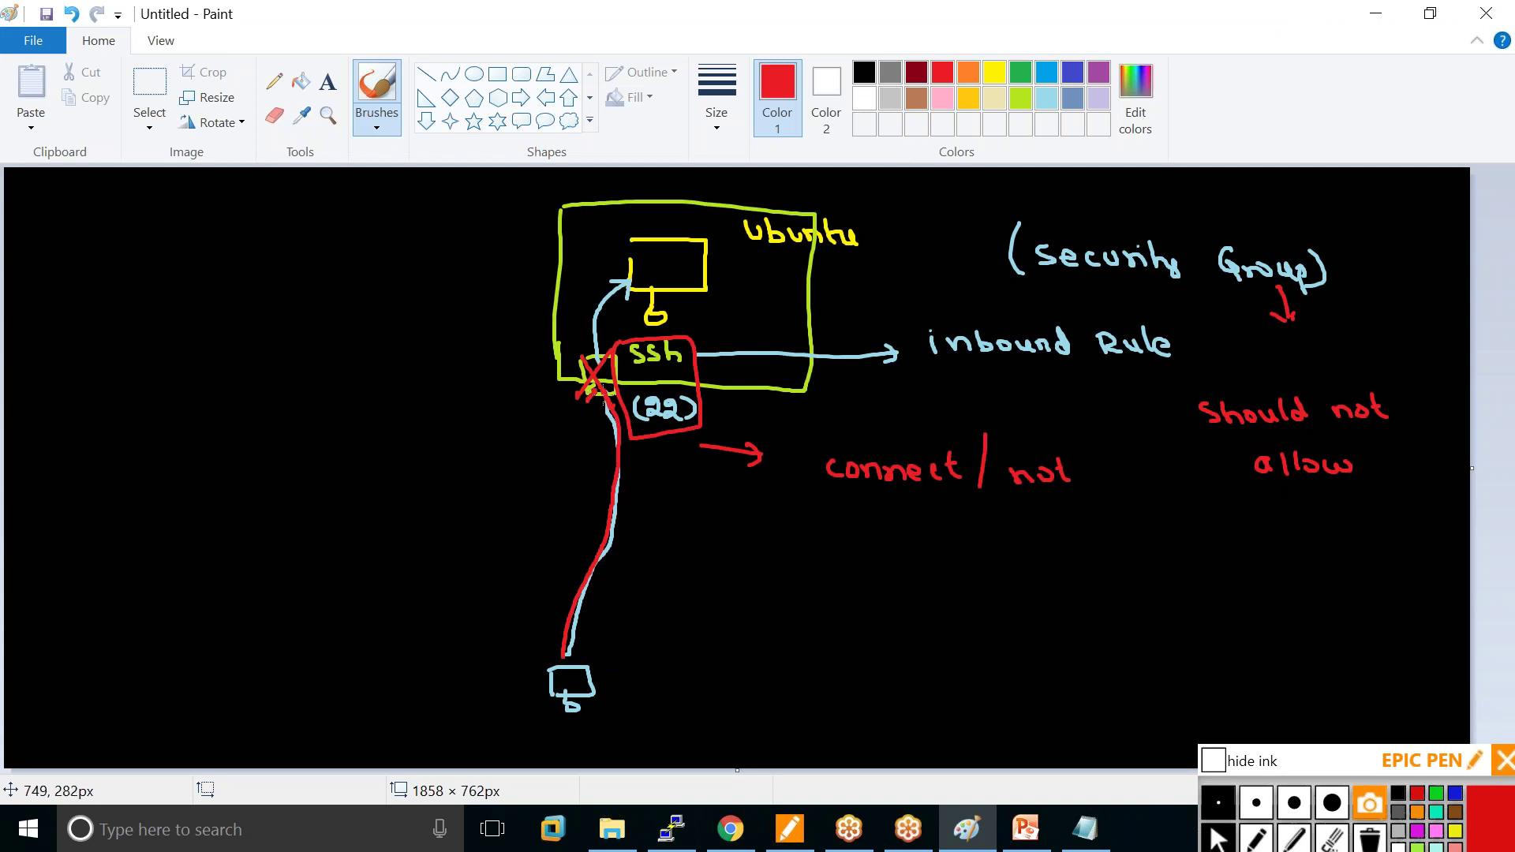
pyautogui.moveTo(507, 399); pyautogui.dragTo(772, 407)
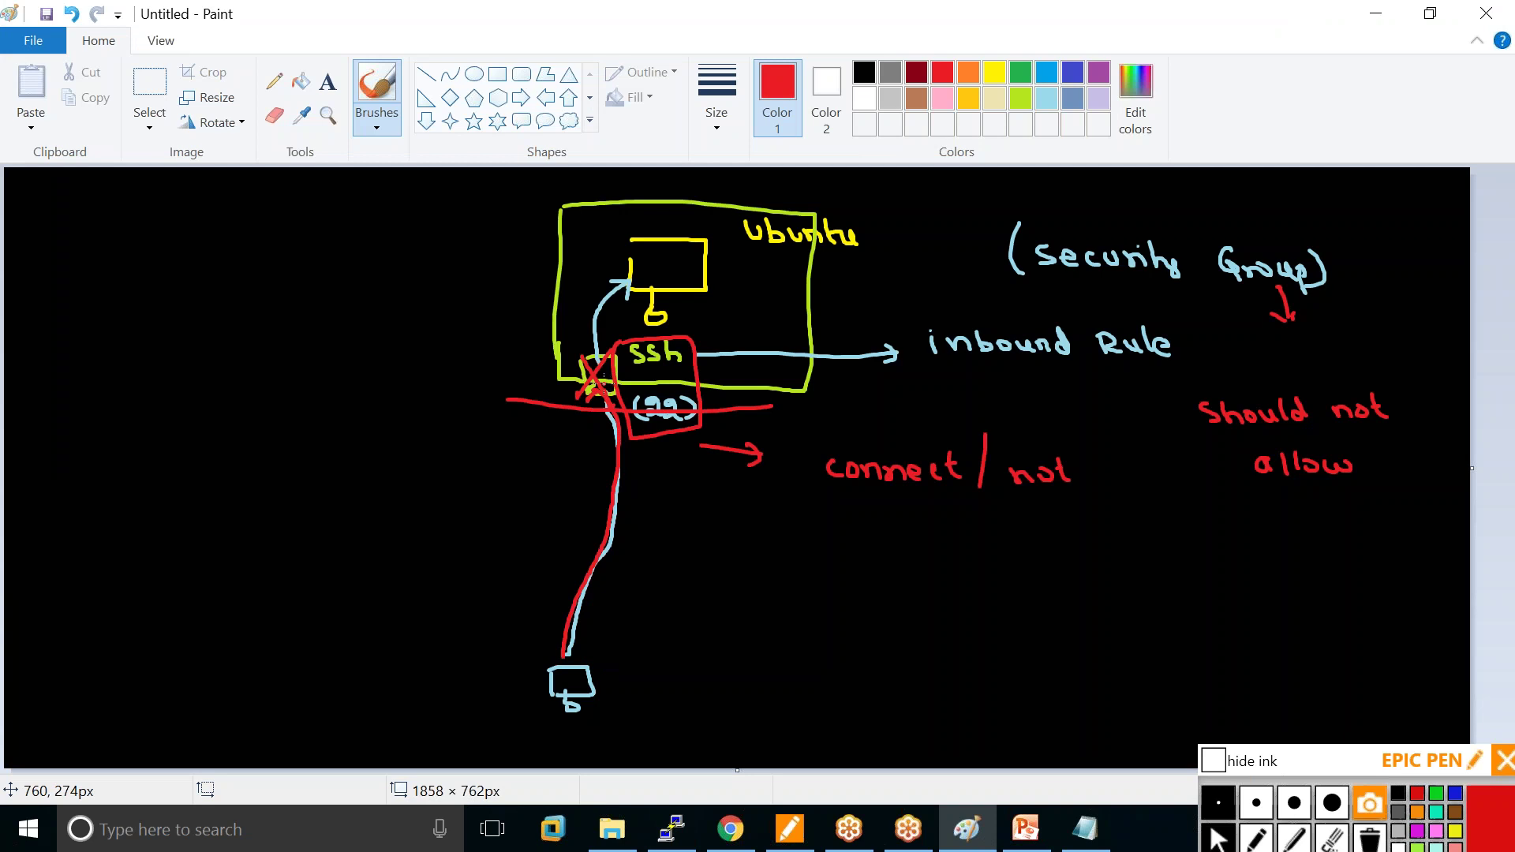
pyautogui.moveTo(592, 409)
pyautogui.mouseDown()
pyautogui.moveTo(514, 498)
pyautogui.moveTo(524, 643)
pyautogui.moveTo(536, 638)
pyautogui.mouseUp()
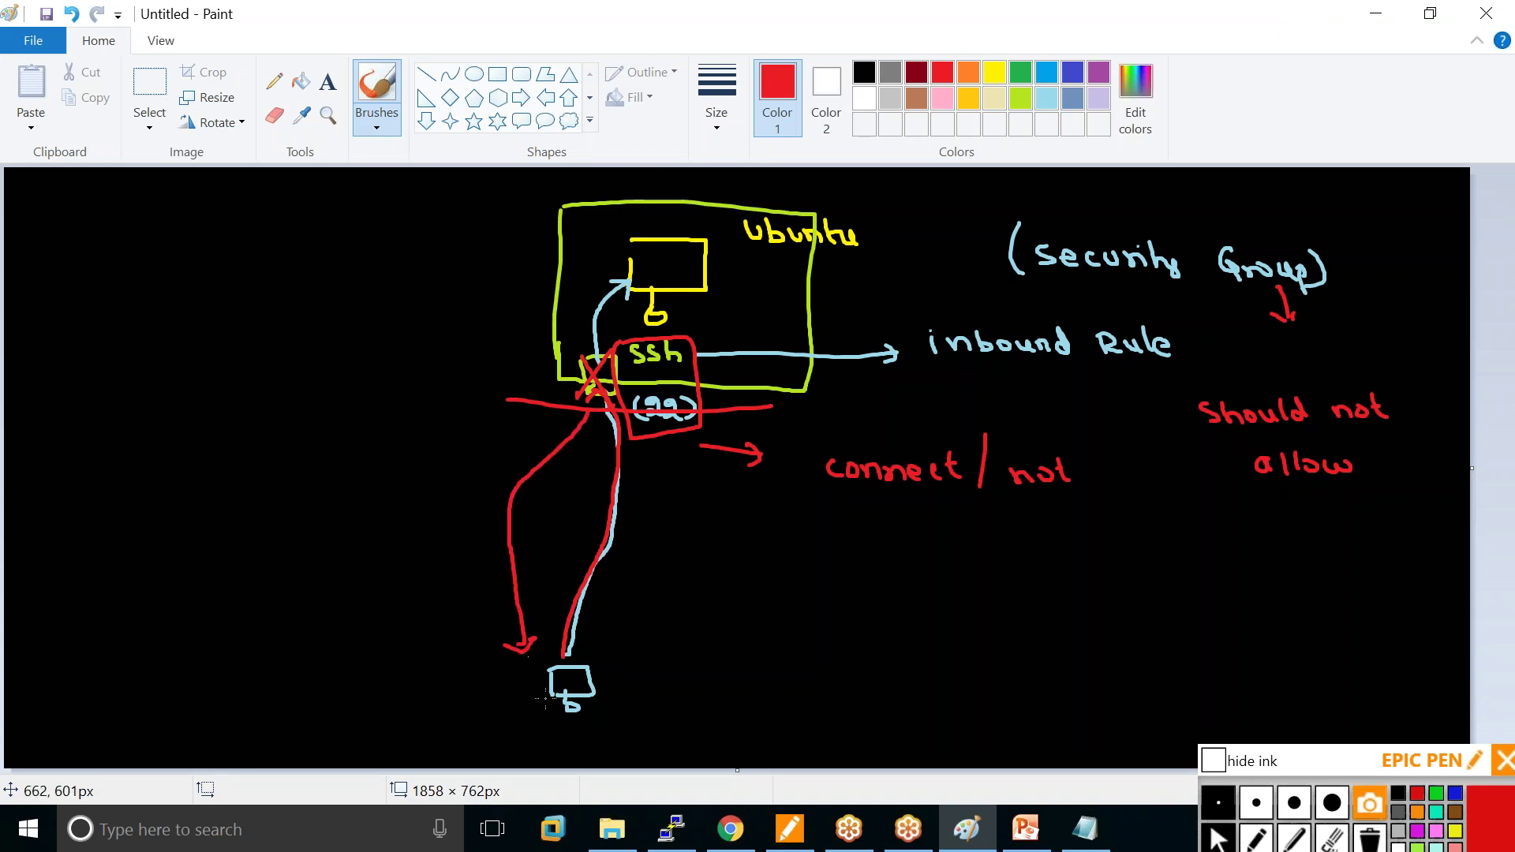
pyautogui.click(681, 837)
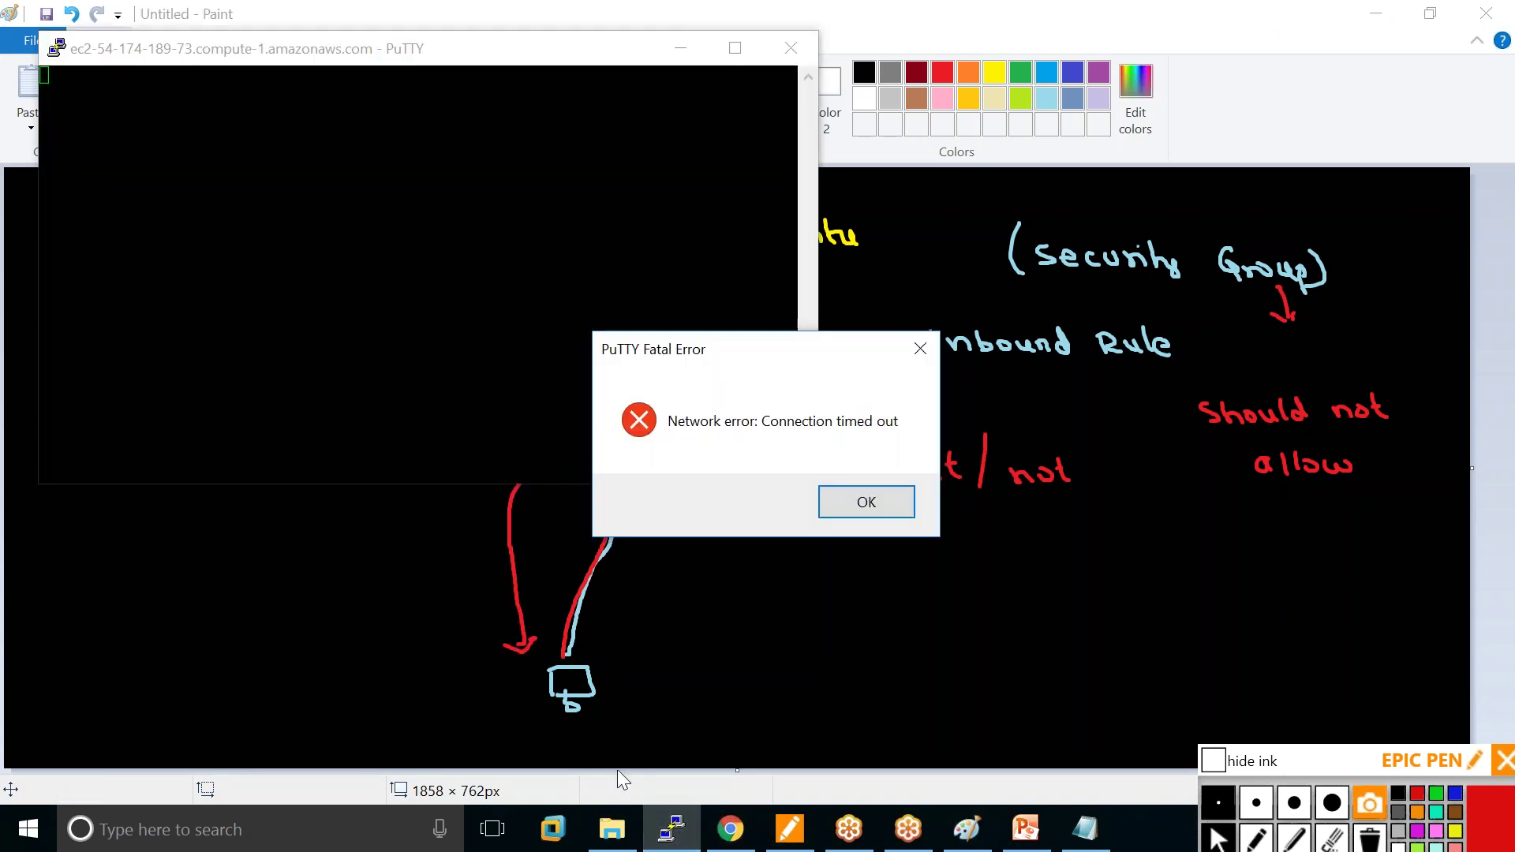
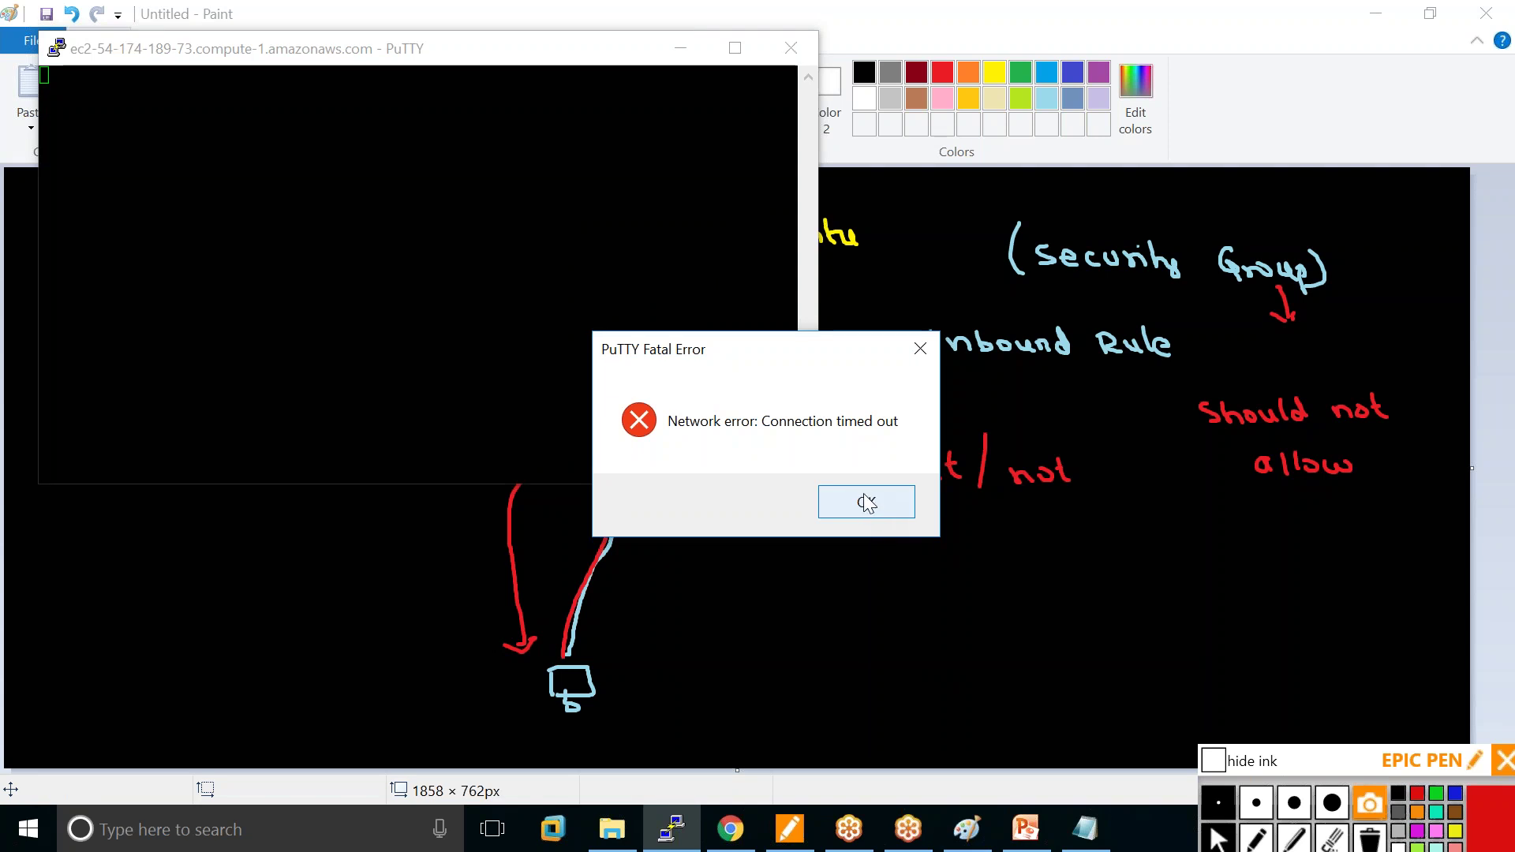
# Dismiss the PuTTY connection-timeout error, close the dead session, and return to the EC2 console.
pyautogui.click(866, 499)
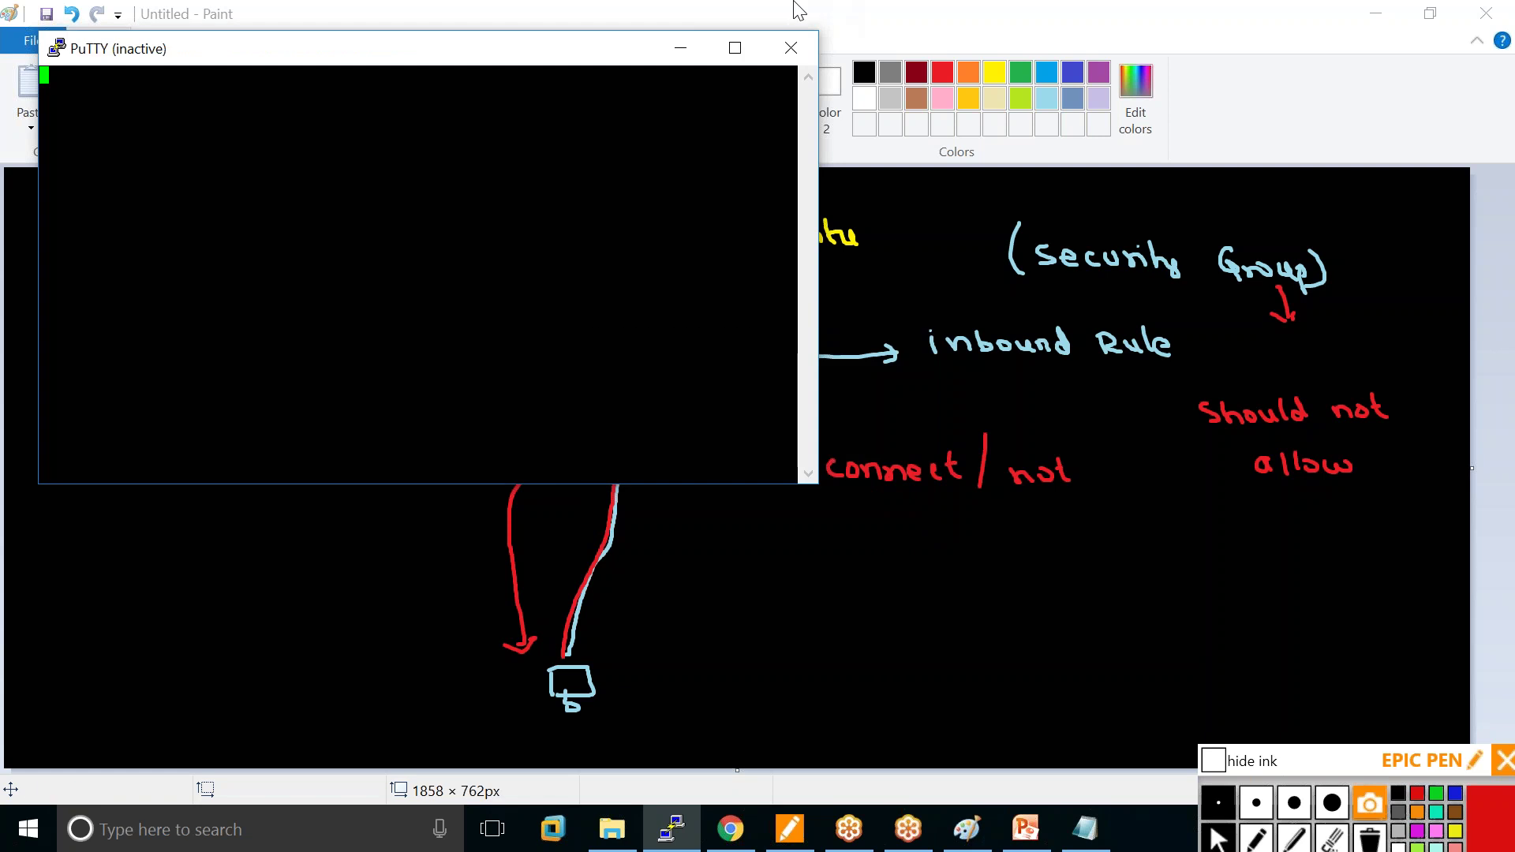
pyautogui.click(799, 59)
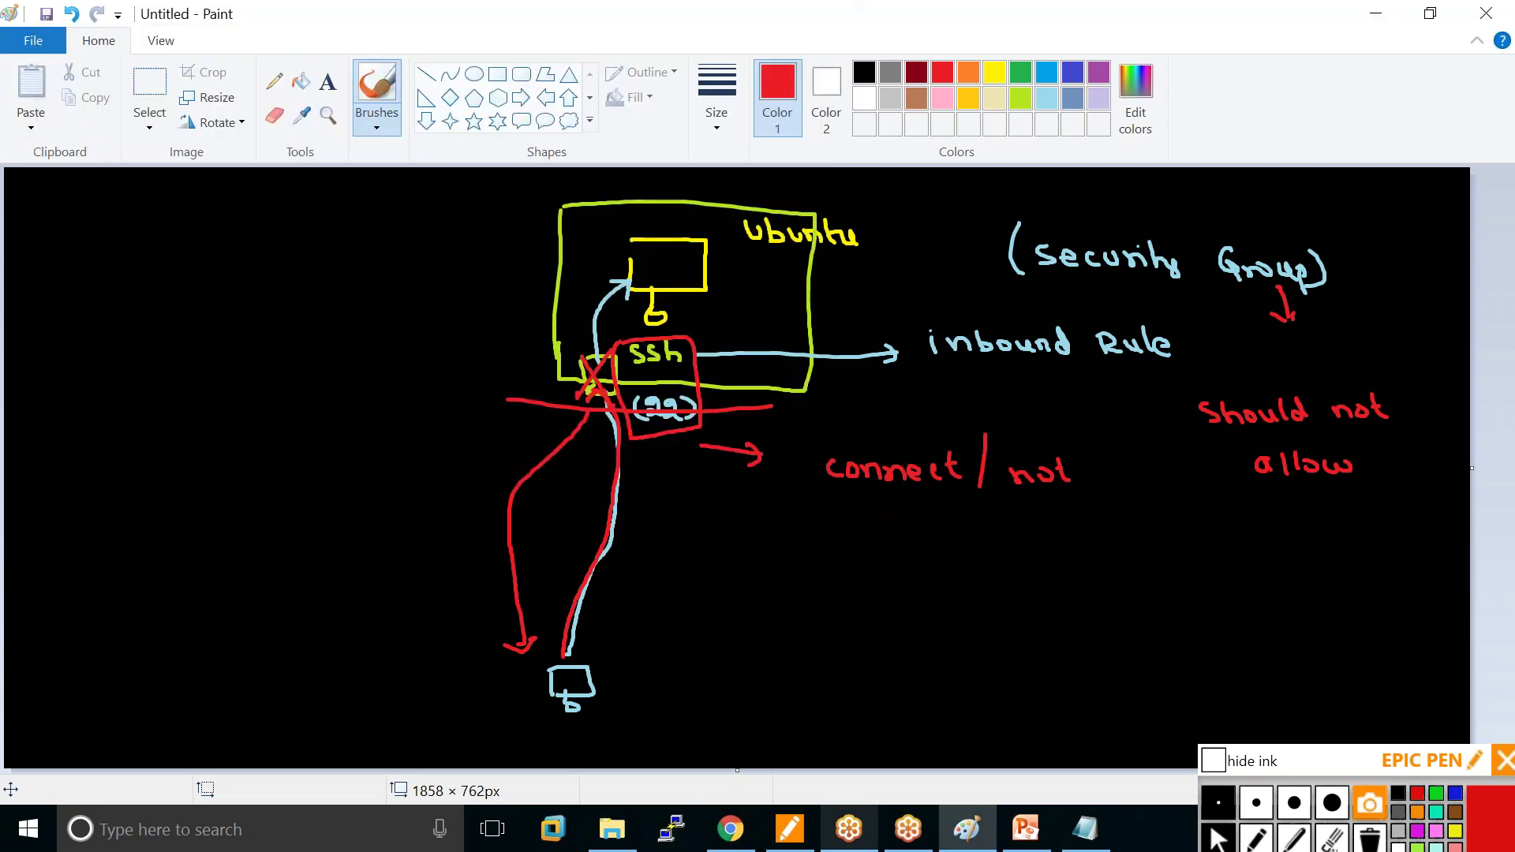
pyautogui.click(730, 829)
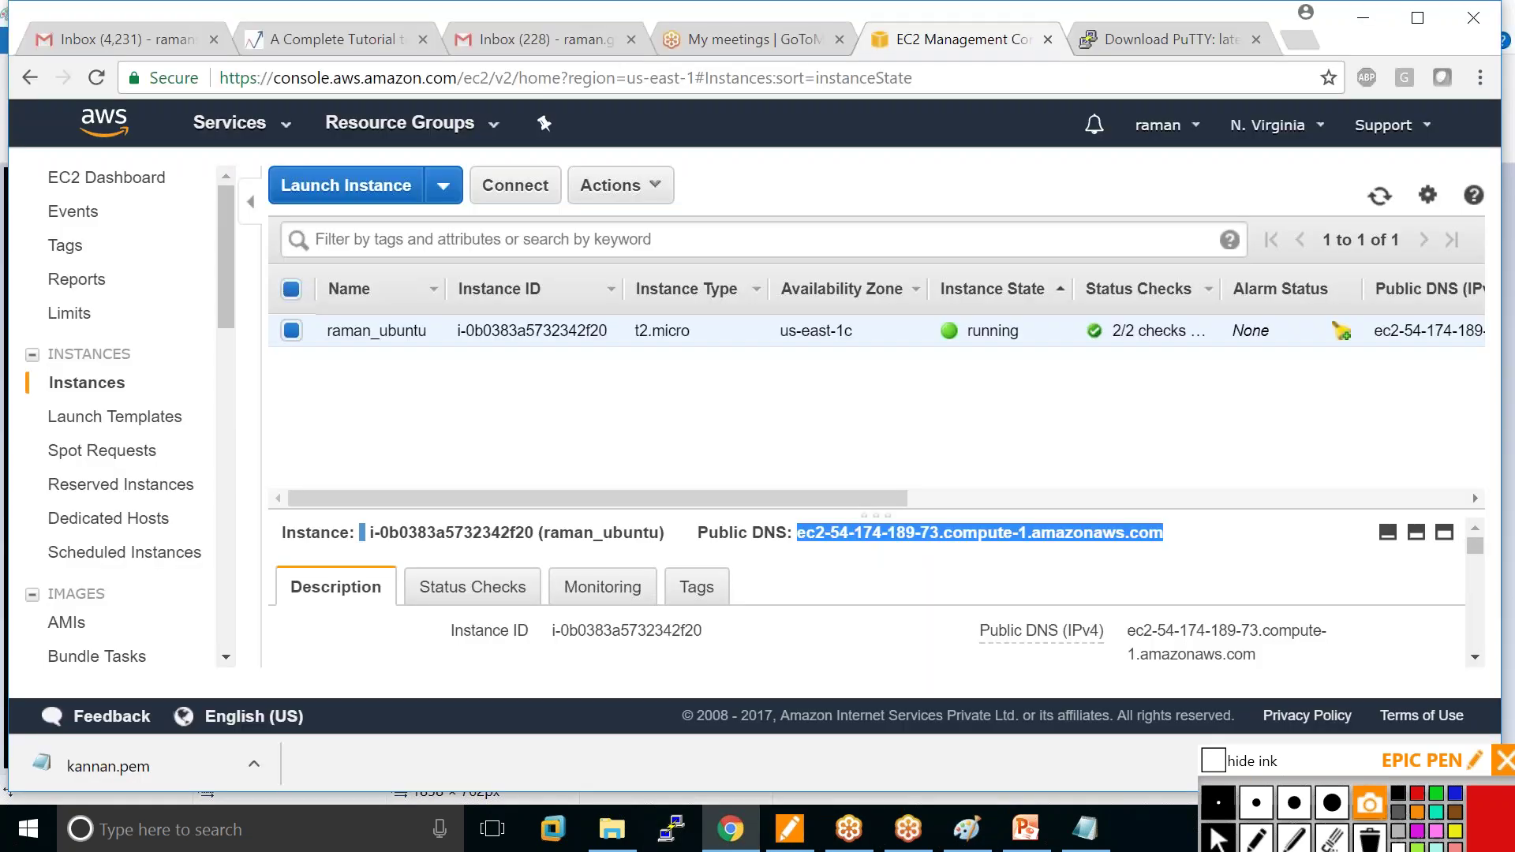
# Select security group launch-wizard-15 (sg-8084d1f5), confirm it has no inbound rules, and edit them.
pyautogui.scroll(-3, 118, 474)
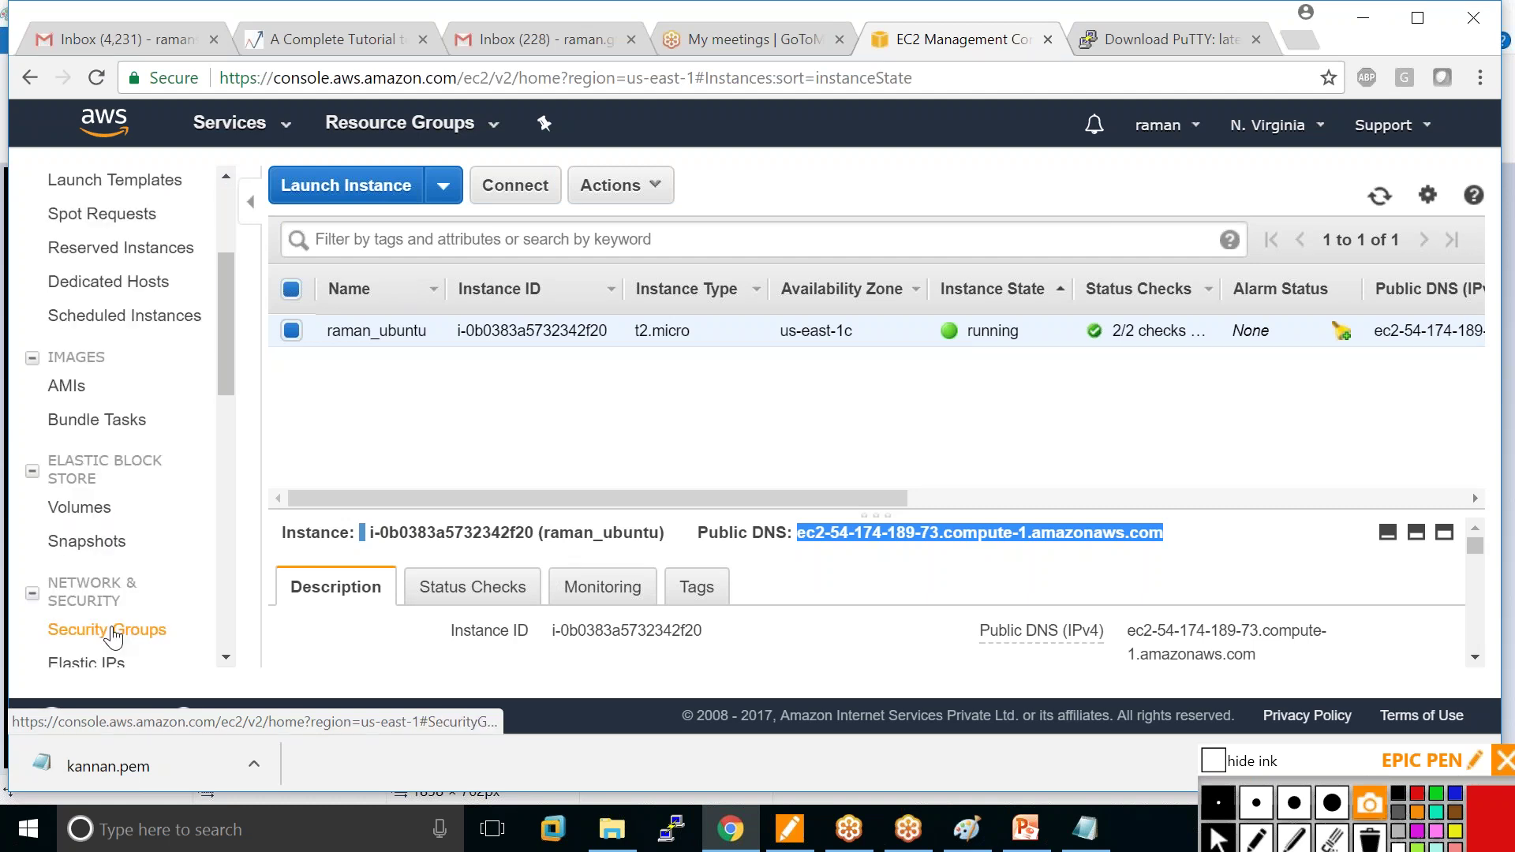
pyautogui.click(113, 630)
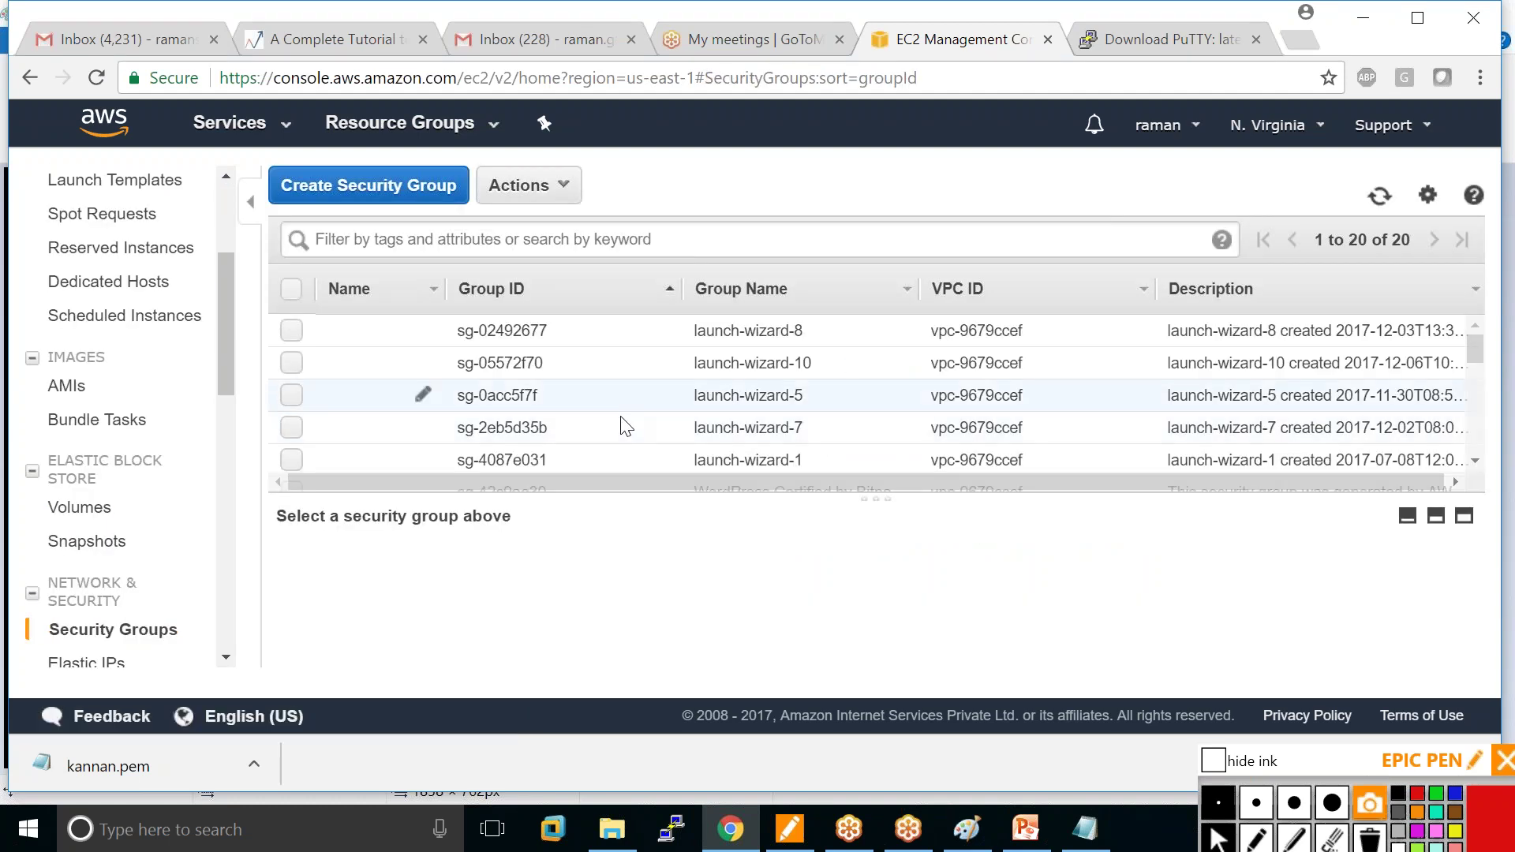
pyautogui.scroll(-1, 730, 430)
pyautogui.scroll(-3, 371, 382)
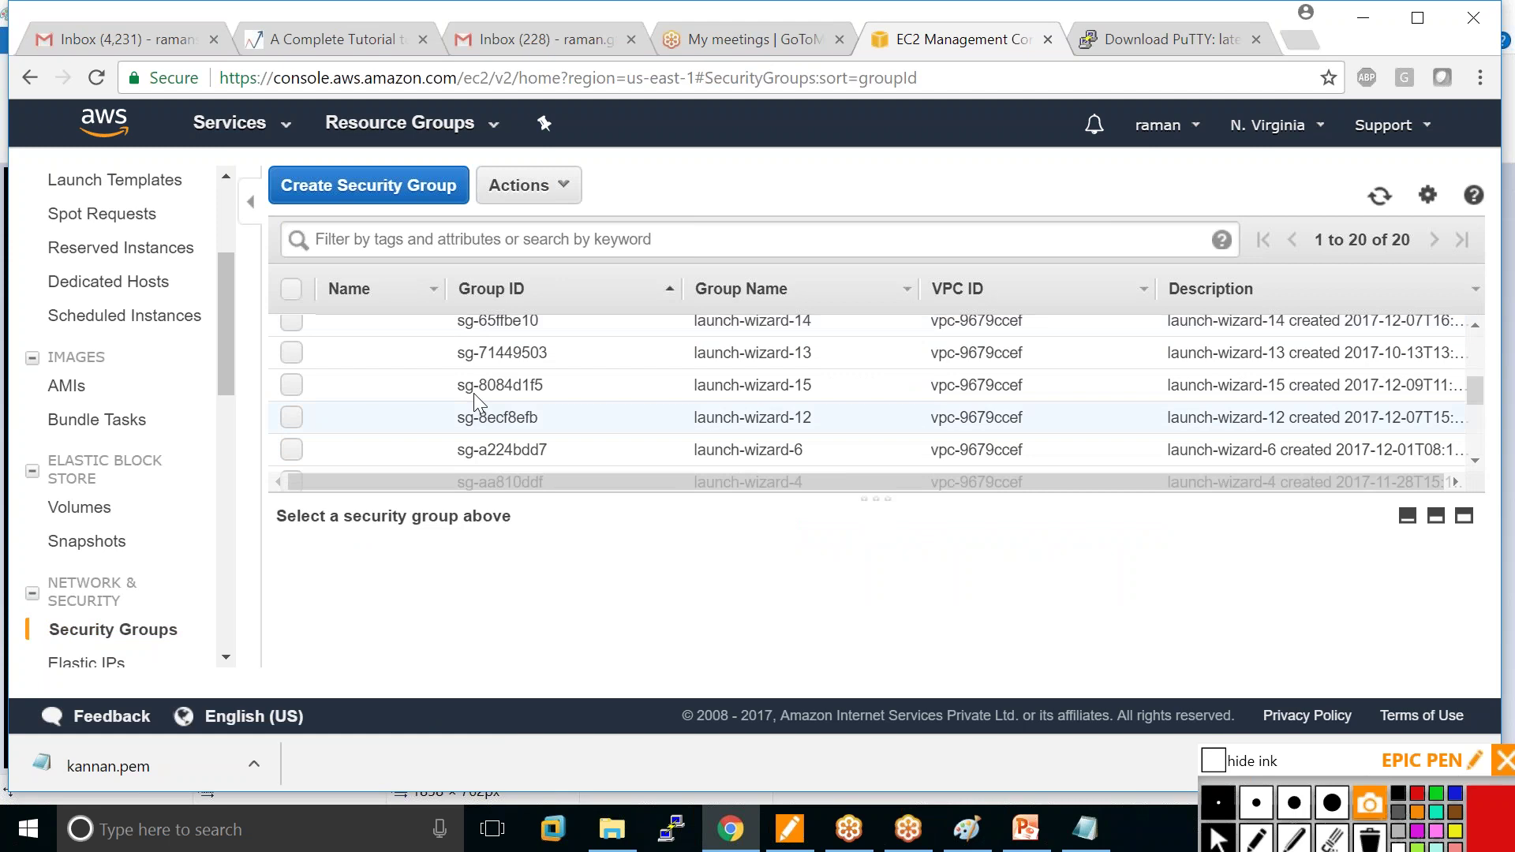
pyautogui.click(292, 386)
pyautogui.scroll(-1, 371, 576)
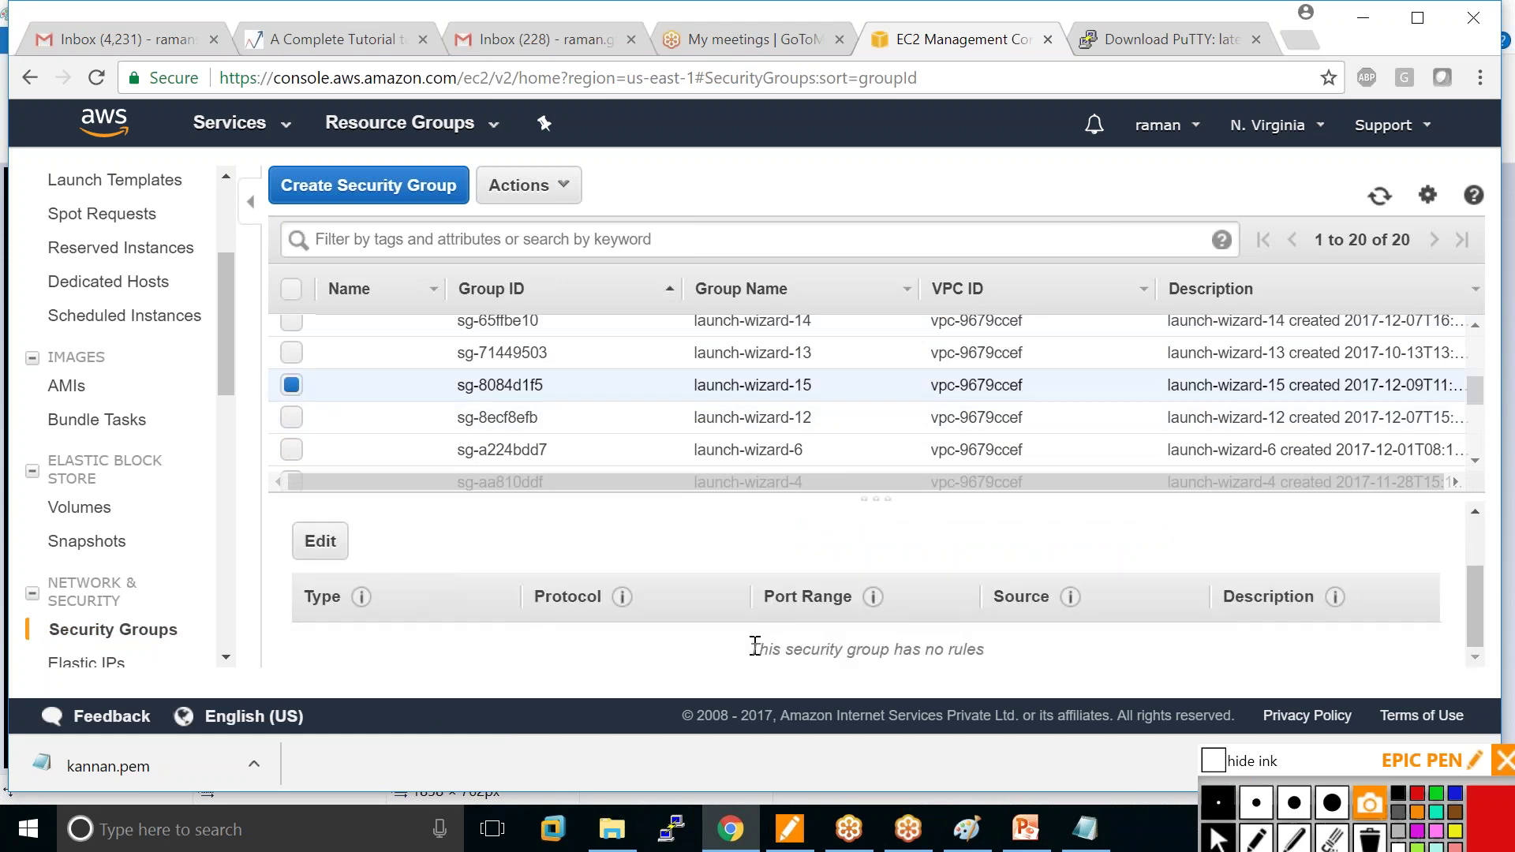
pyautogui.moveTo(754, 649); pyautogui.dragTo(985, 649)
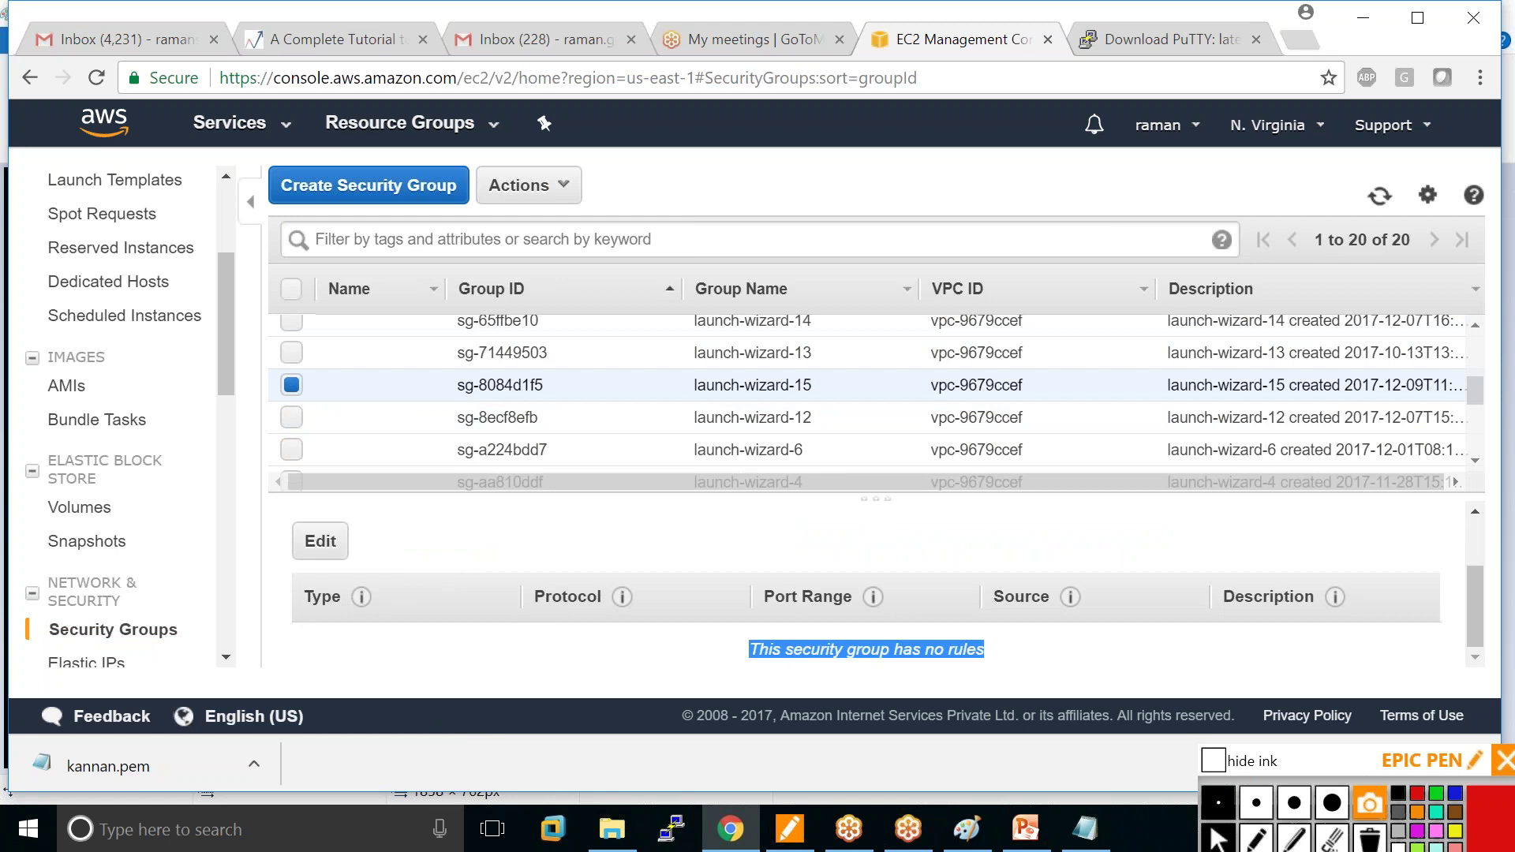
pyautogui.click(313, 544)
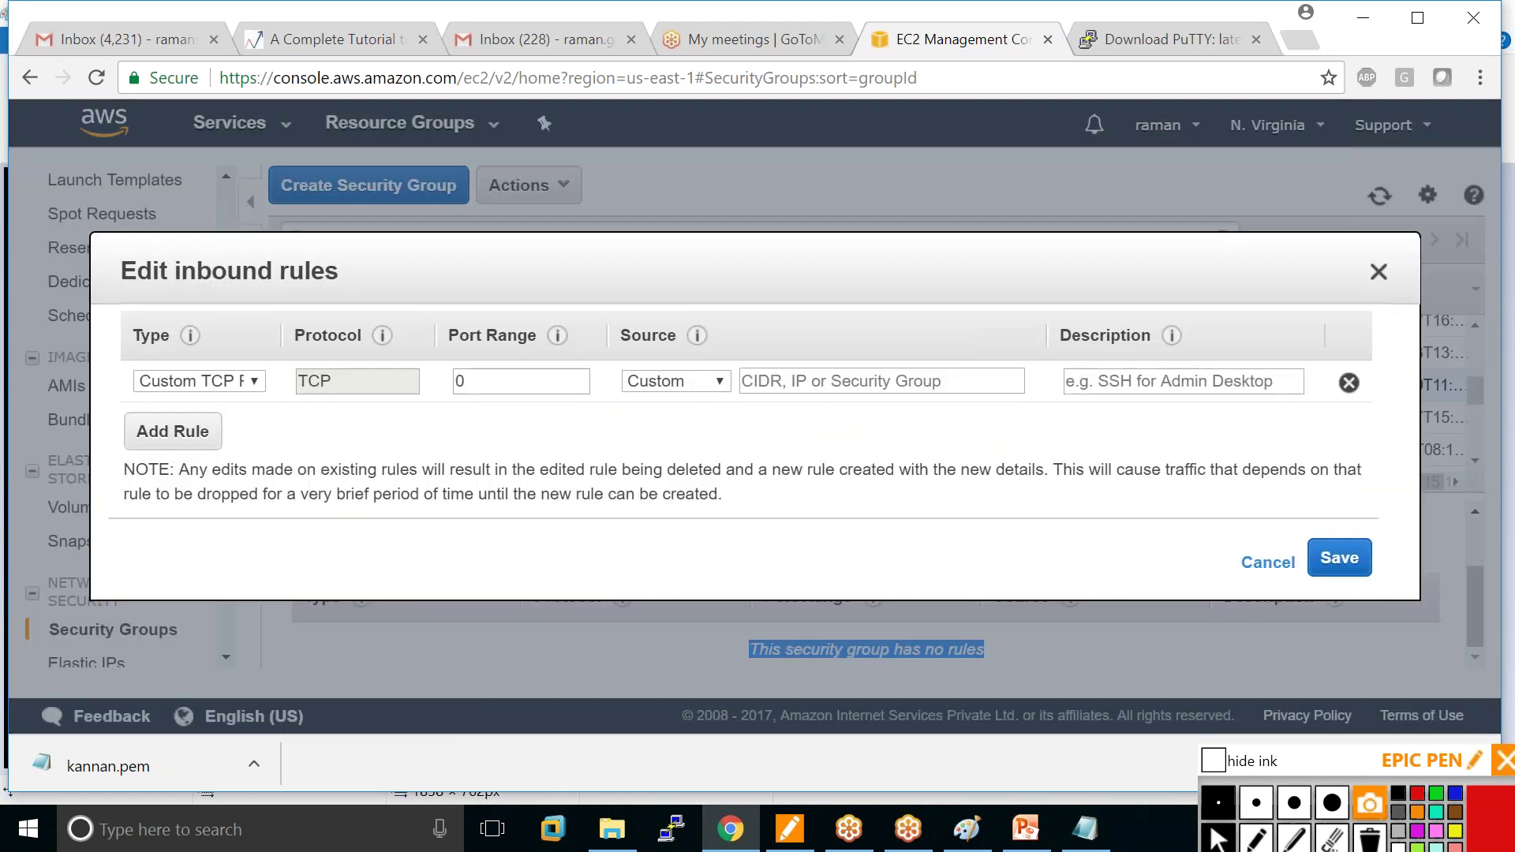
# Add and save an inbound SSH rule (TCP 22) with source Anywhere, 0.0.0.0/0.
pyautogui.click(255, 382)
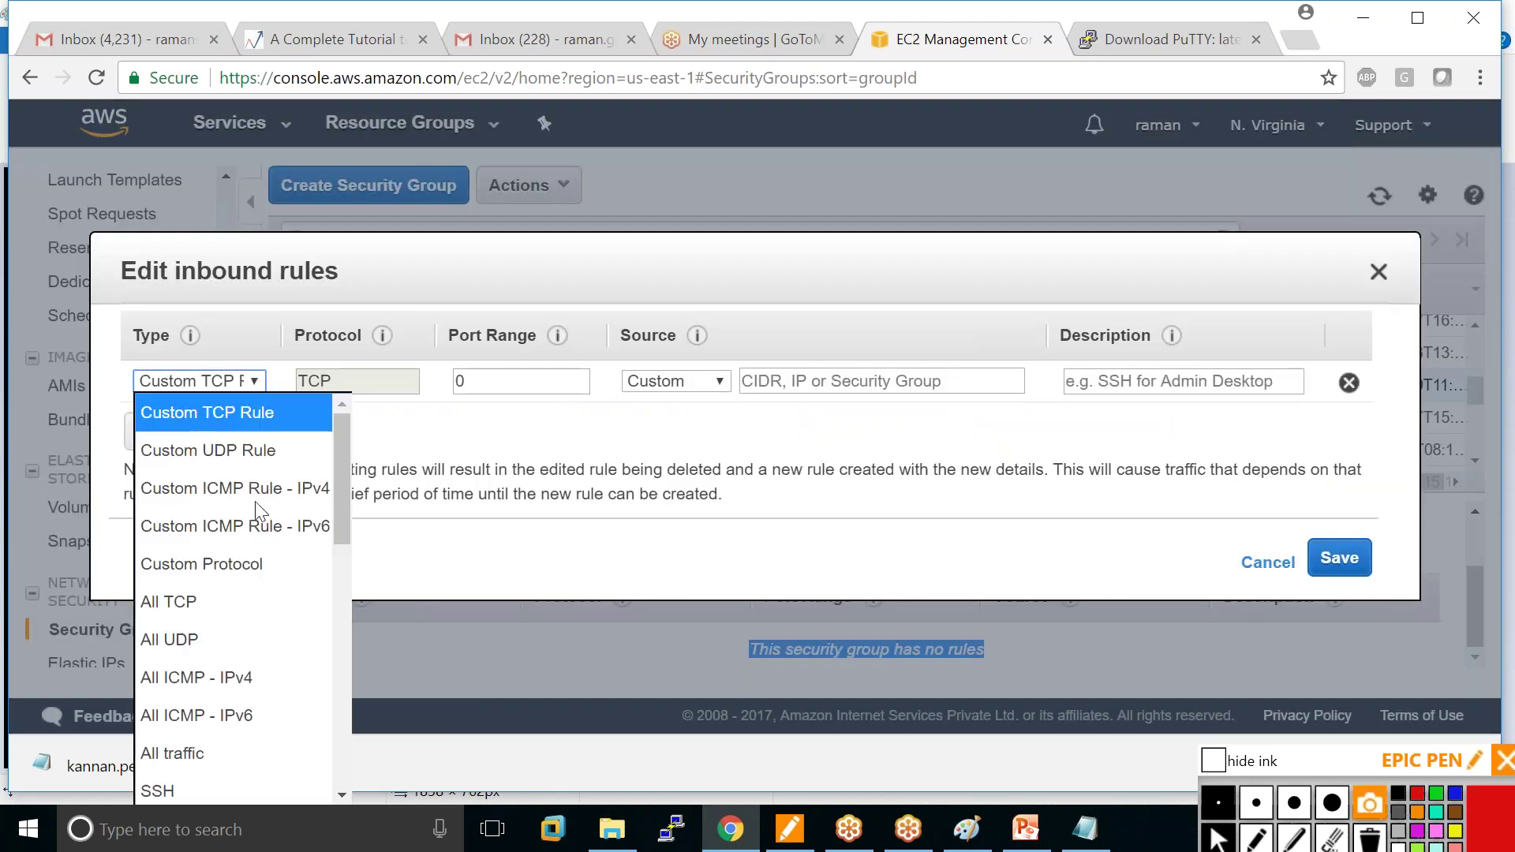
pyautogui.click(165, 788)
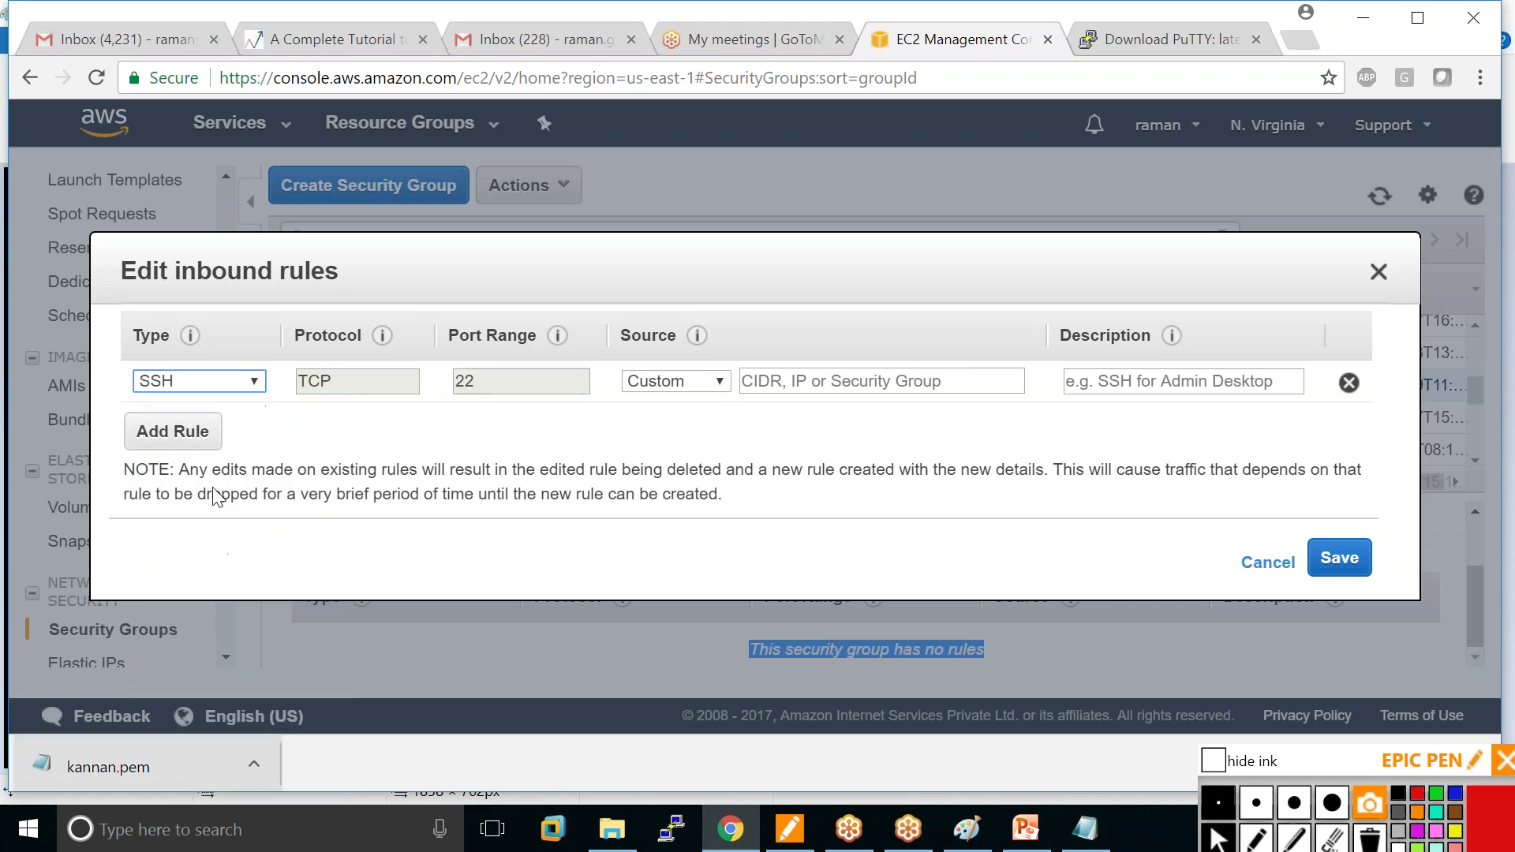
pyautogui.click(718, 382)
pyautogui.click(683, 448)
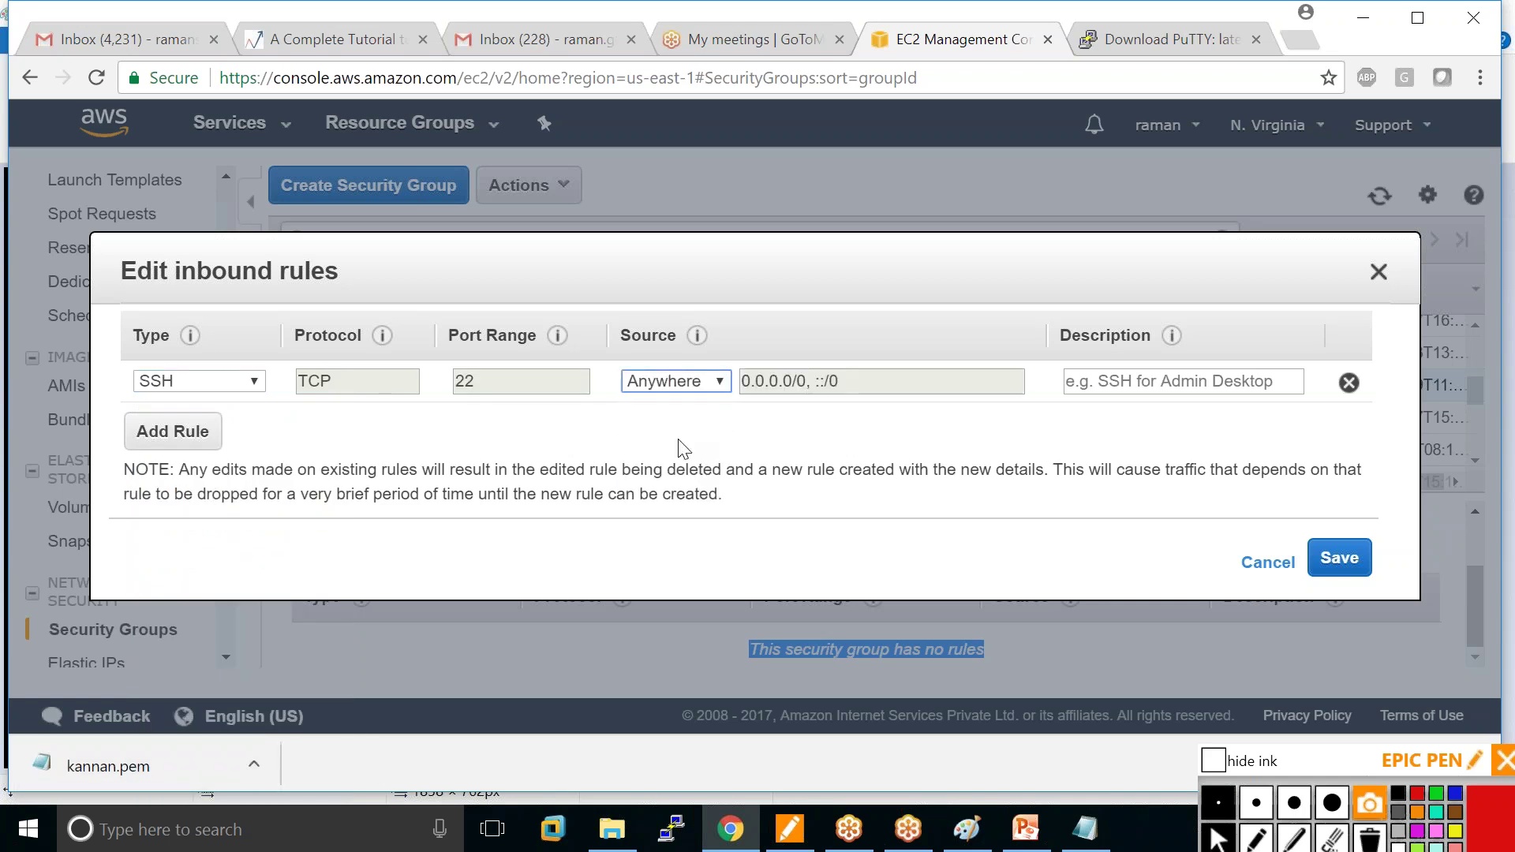
pyautogui.click(1329, 560)
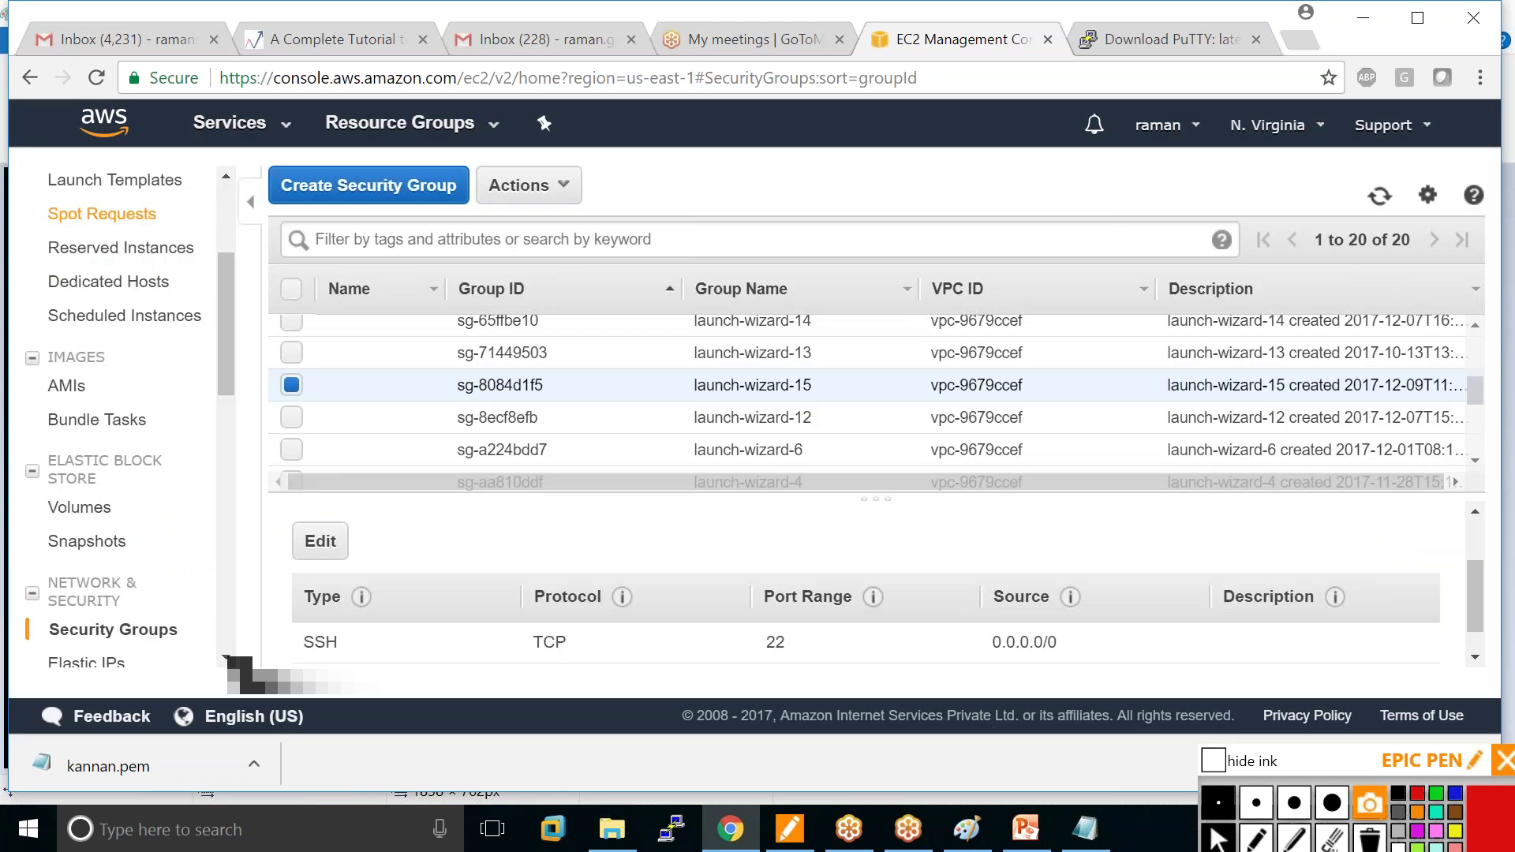
# Copy the instance's public DNS name from the Instances page for a new PuTTY session.
pyautogui.moveTo(228, 329); pyautogui.dragTo(252, 261)
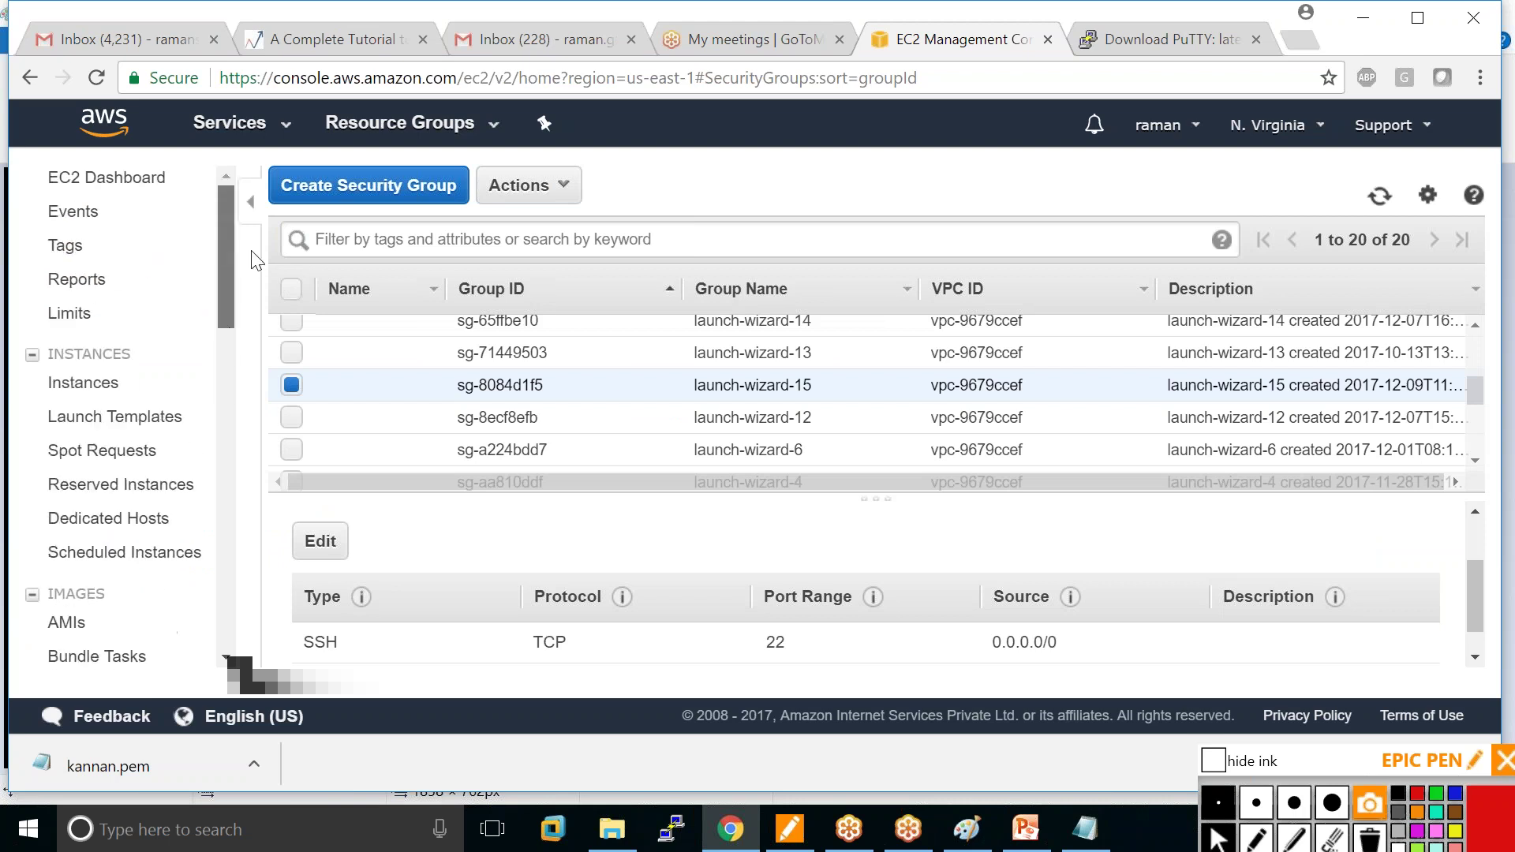
pyautogui.click(79, 383)
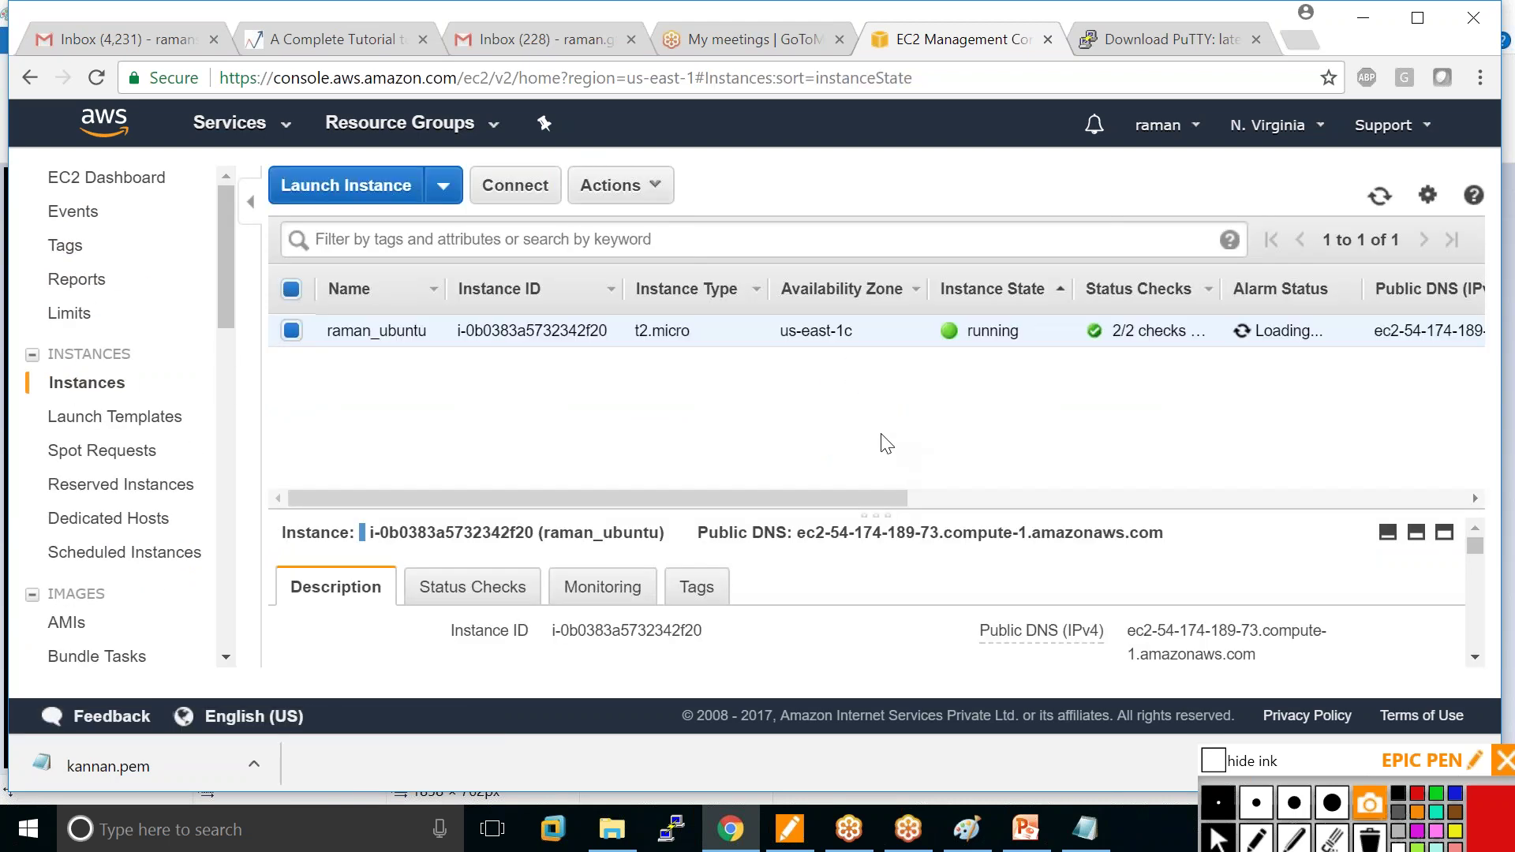
pyautogui.moveTo(798, 534); pyautogui.dragTo(1164, 534)
pyautogui.rightClick(1145, 536)
pyautogui.click(1057, 549)
pyautogui.click(672, 827)
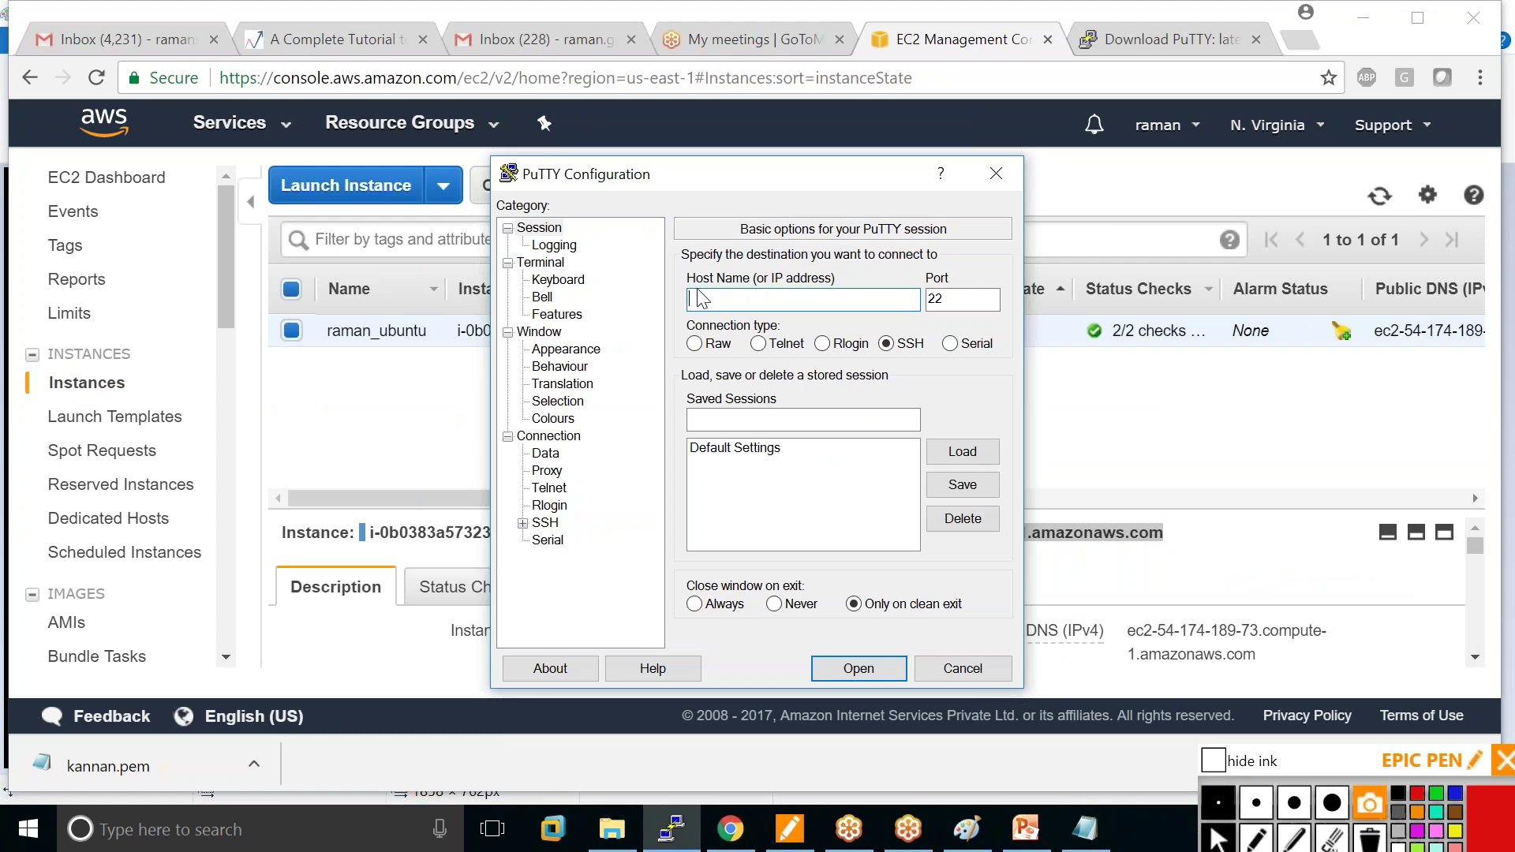
# Connect PuTTY to the pasted public DNS host using the kannan.ppk private key.
pyautogui.rightClick(701, 301)
pyautogui.click(500, 394)
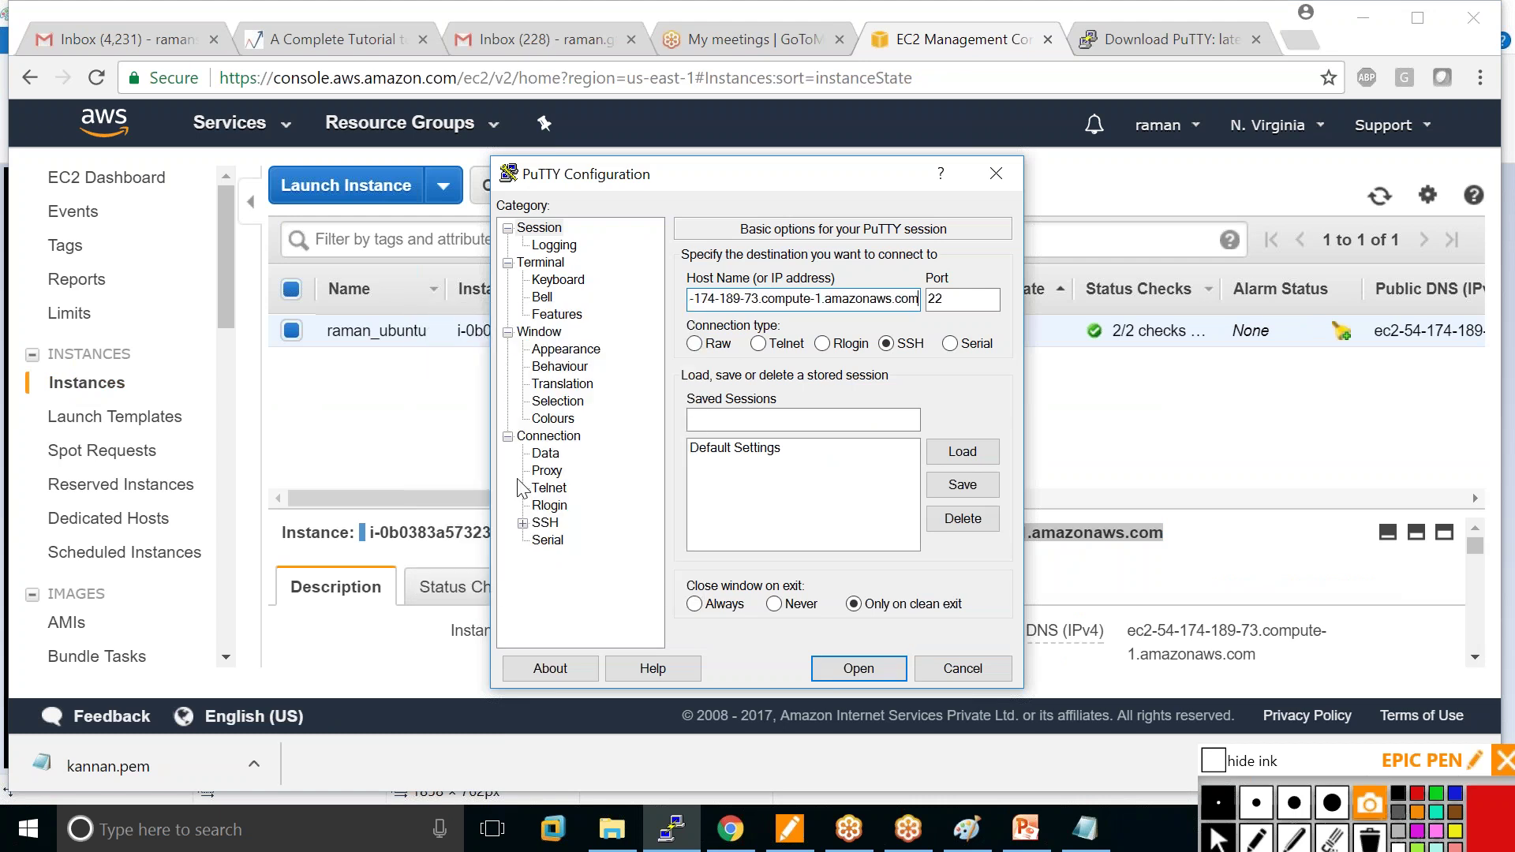
pyautogui.click(523, 522)
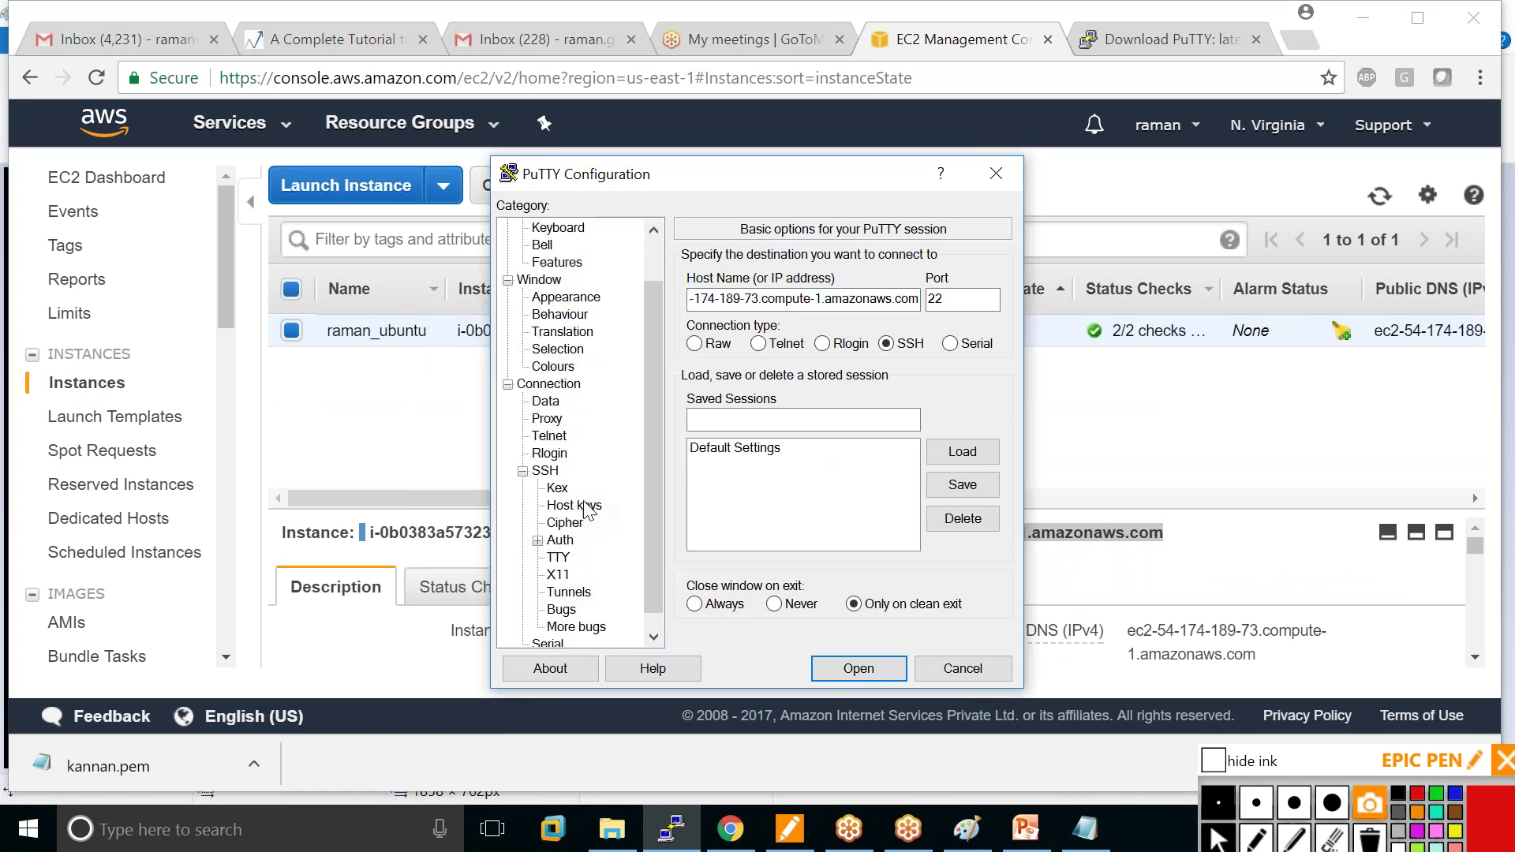
pyautogui.click(562, 539)
pyautogui.click(958, 505)
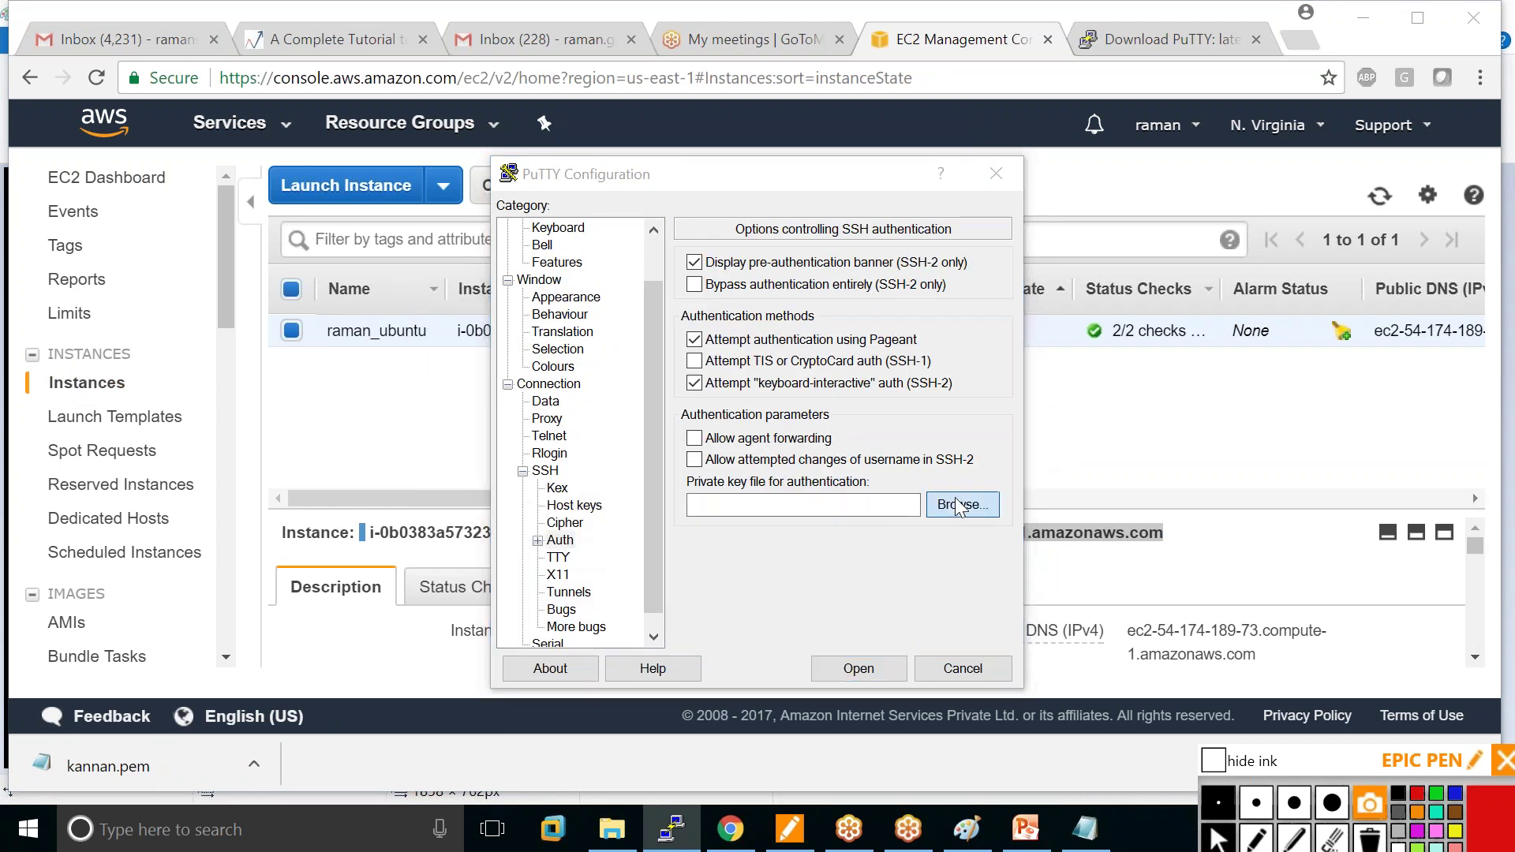
pyautogui.moveTo(1238, 419); pyautogui.dragTo(1231, 525)
pyautogui.click(782, 494)
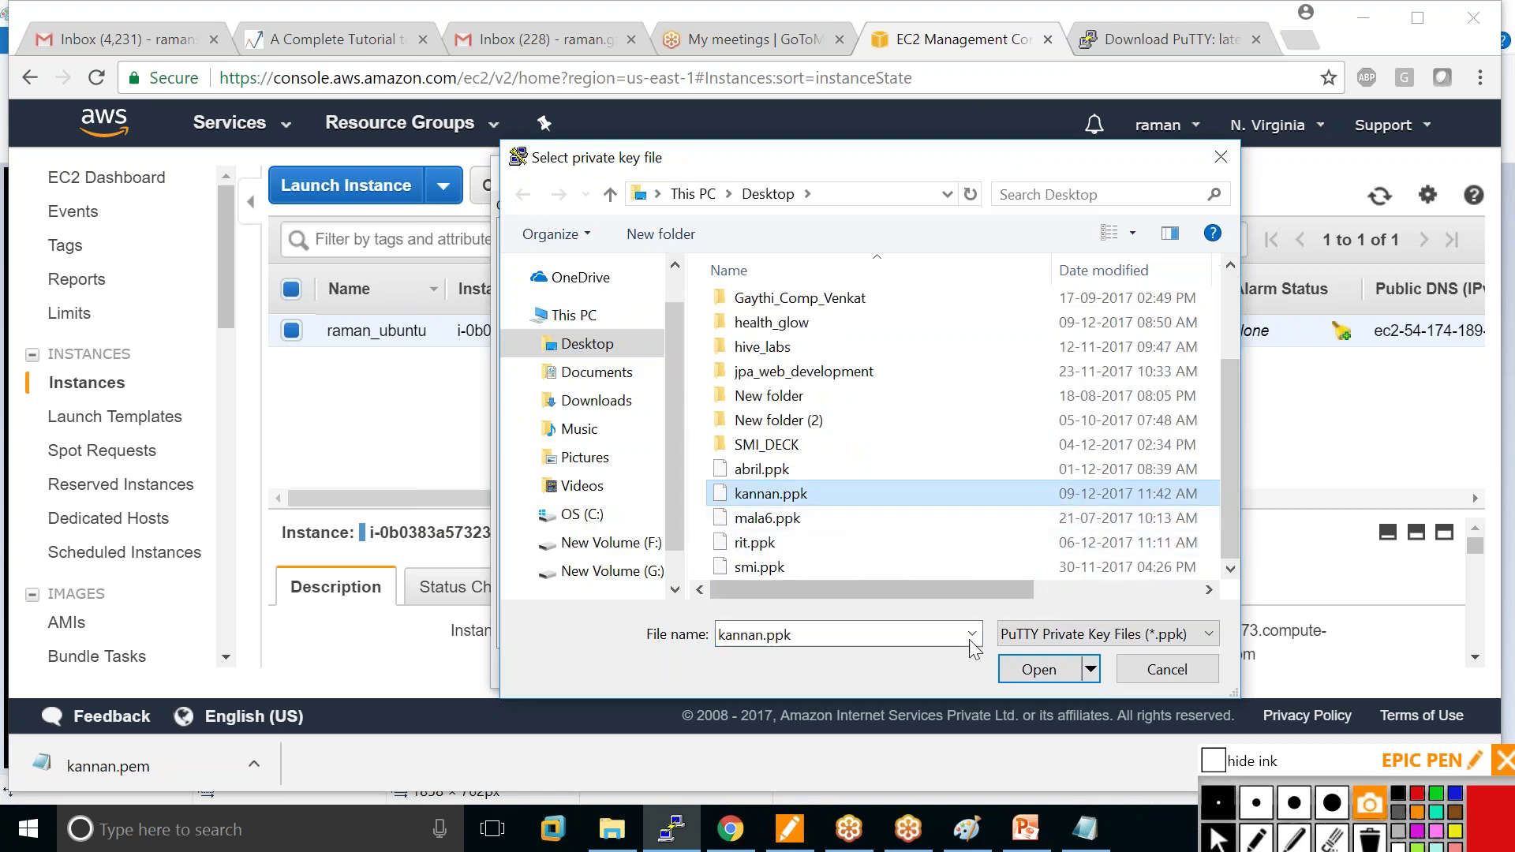
pyautogui.click(1039, 671)
pyautogui.click(859, 666)
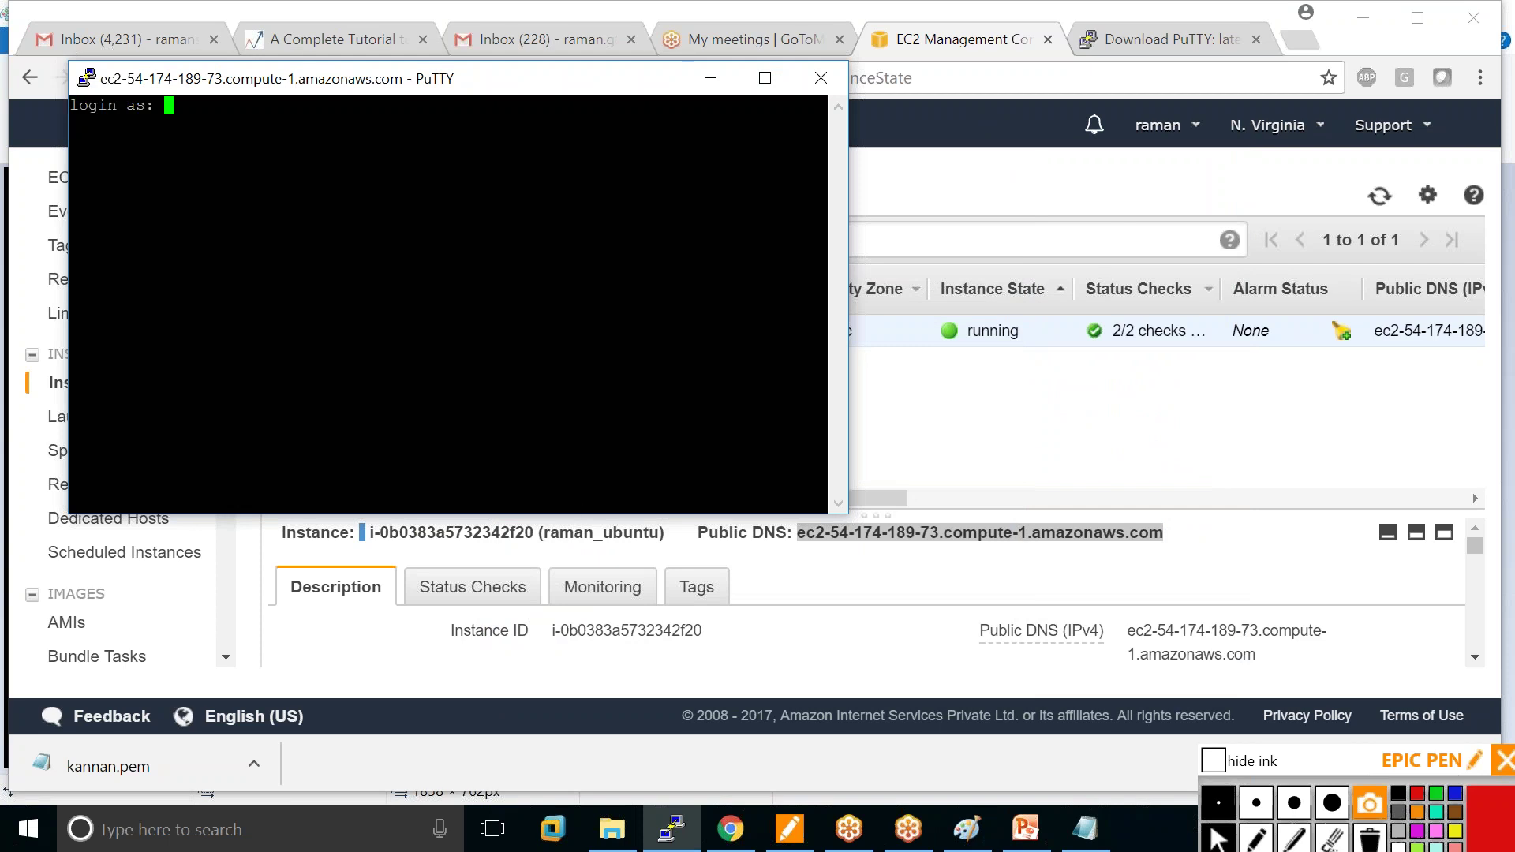
# Log in as ubuntu, maximize the terminal, and bring up its window menu.
pyautogui.write('ubu')
pyautogui.write('ntu')
pyautogui.press('Return')
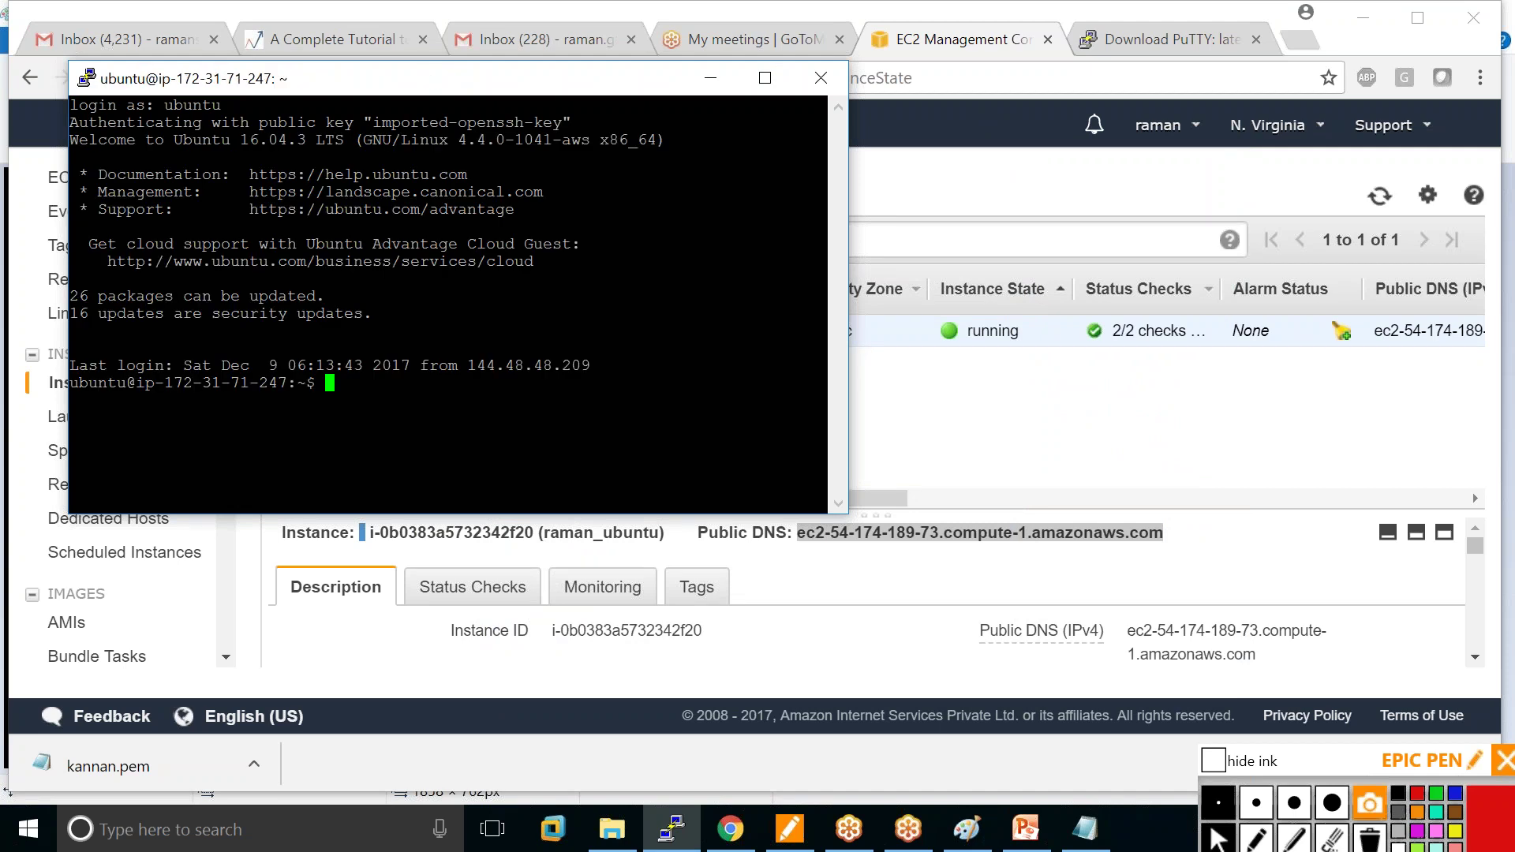
pyautogui.click(765, 77)
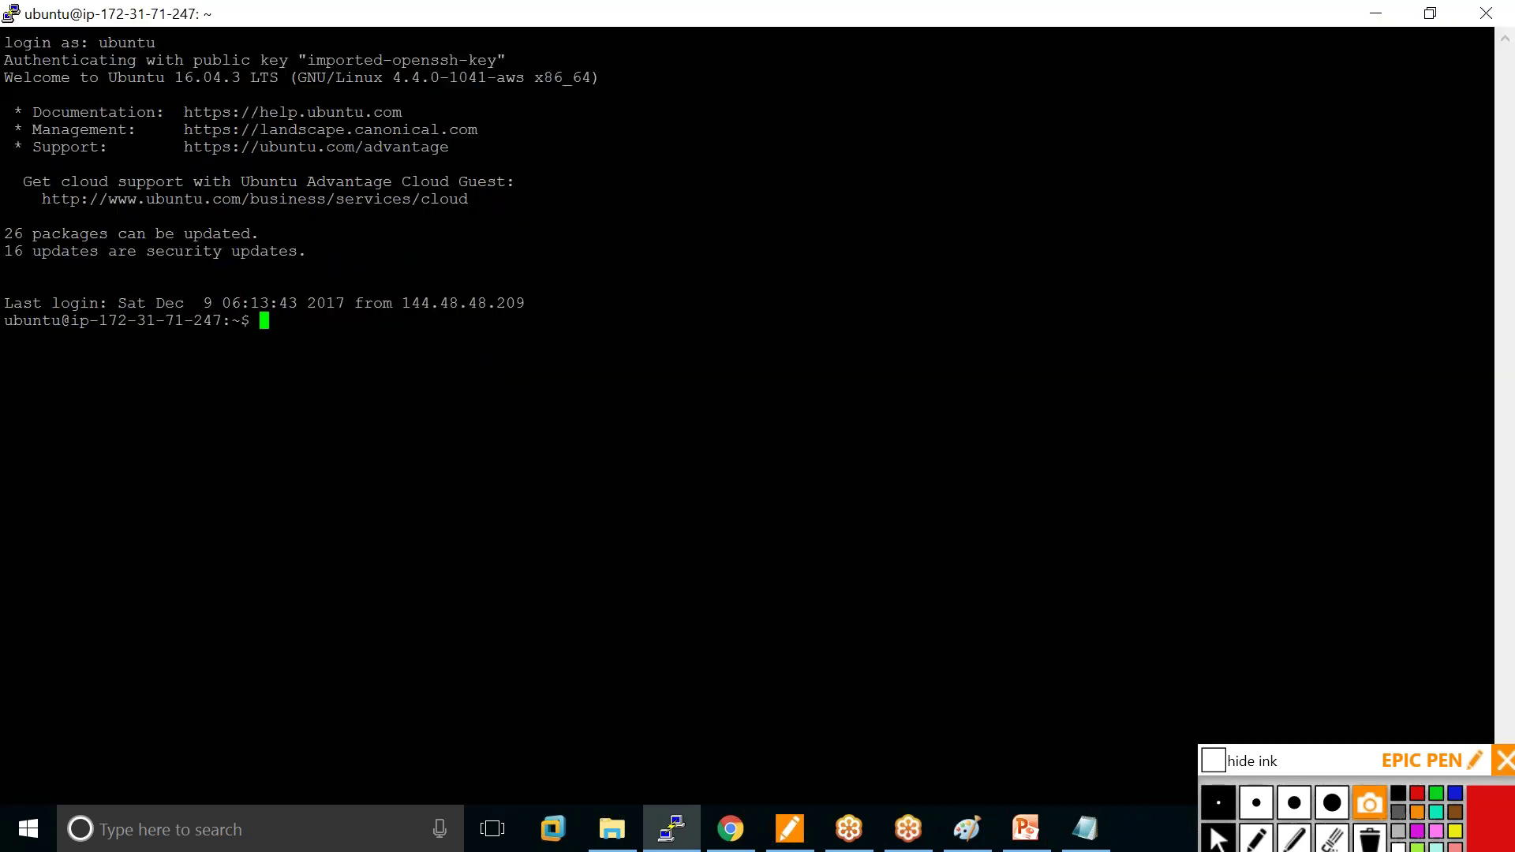
pyautogui.rightClick(537, 13)
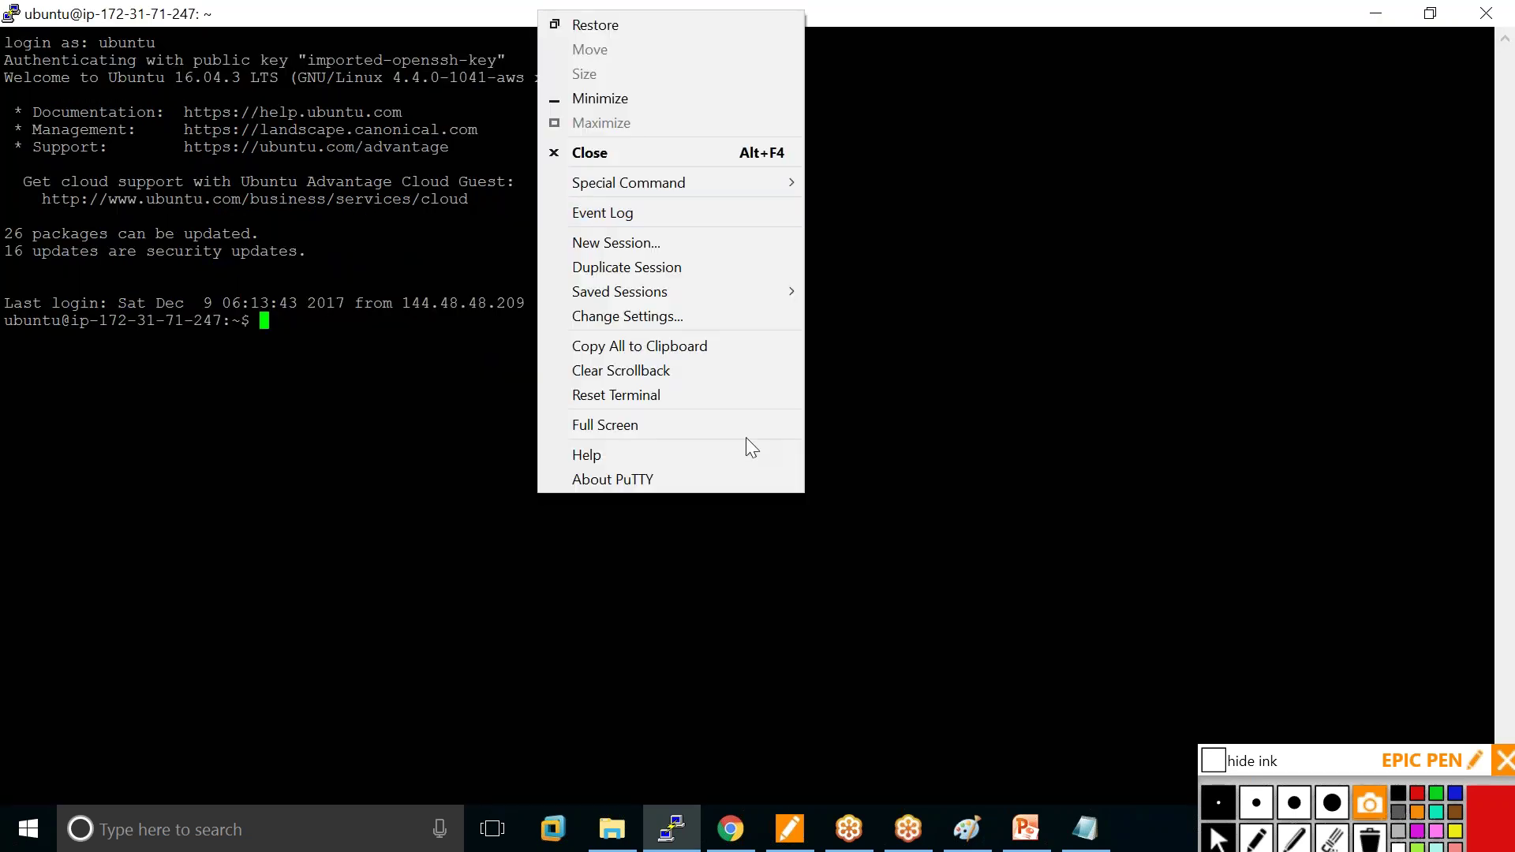
# Change the terminal font to Courier New bold, 16 point.
pyautogui.click(668, 315)
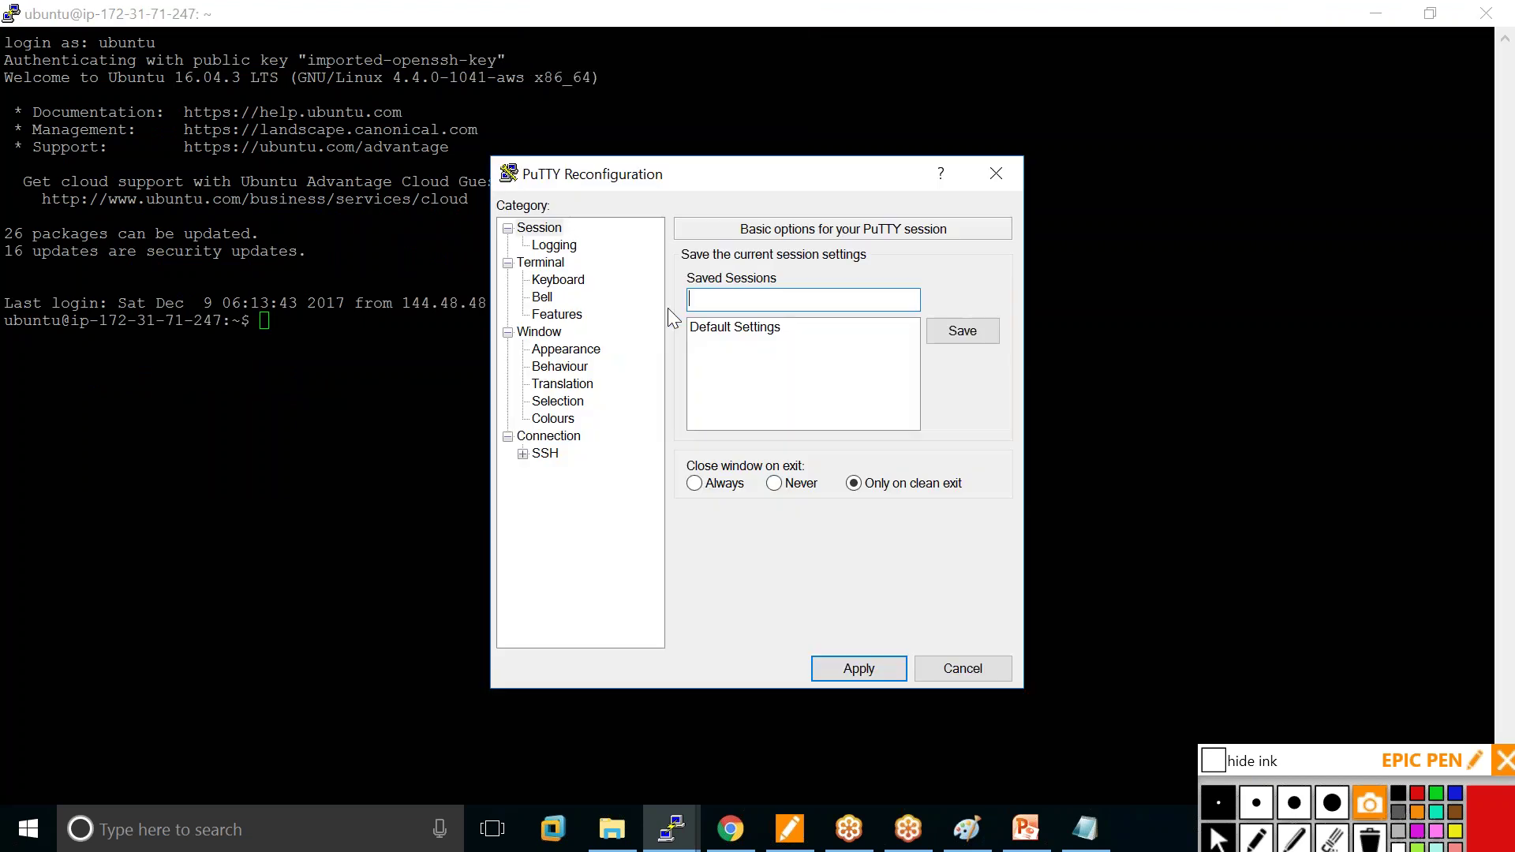
pyautogui.click(569, 349)
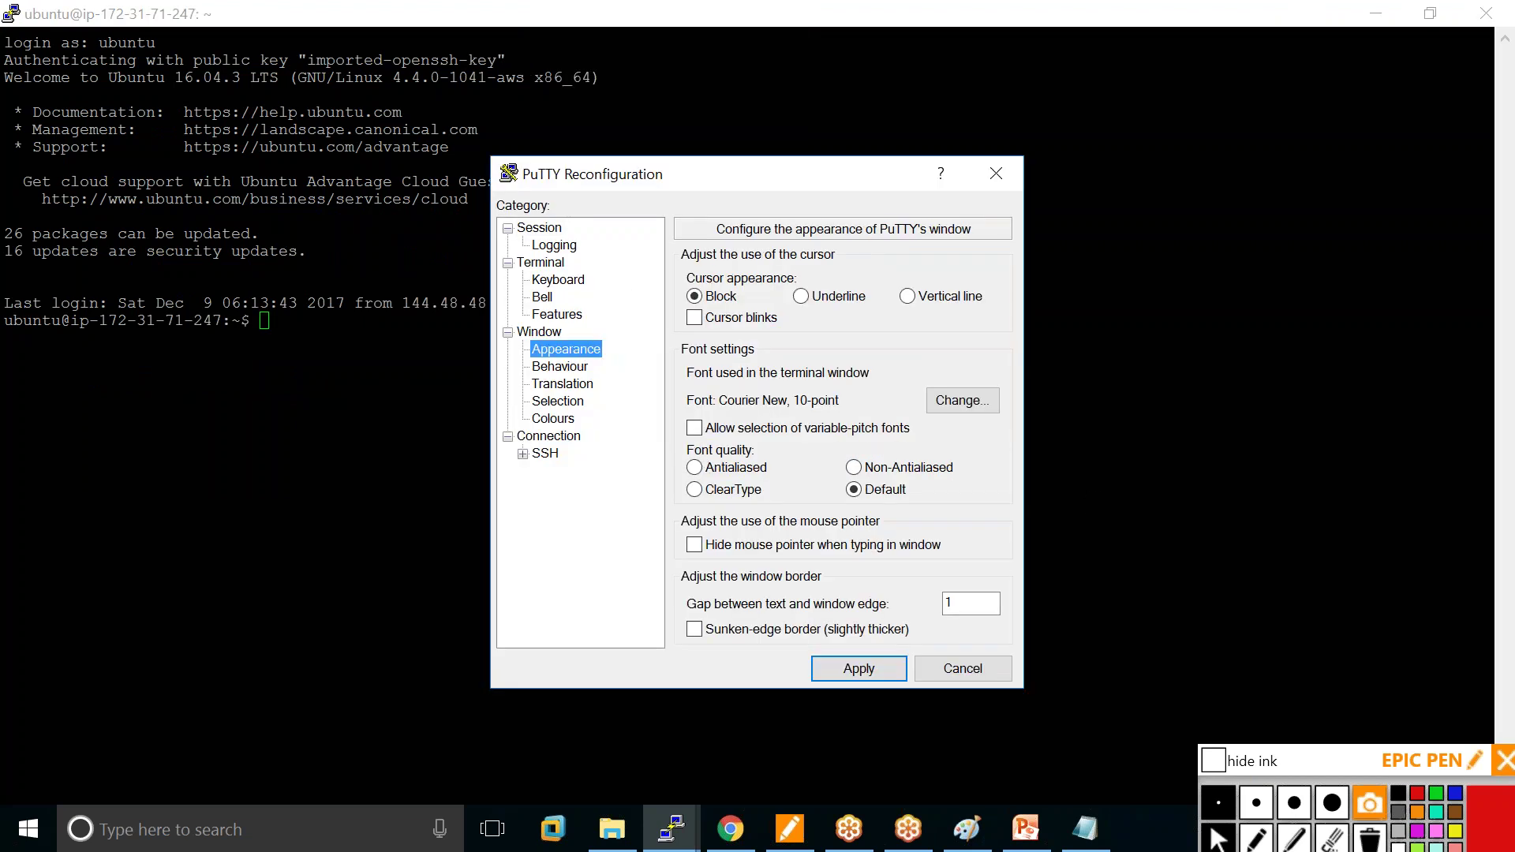
pyautogui.click(945, 404)
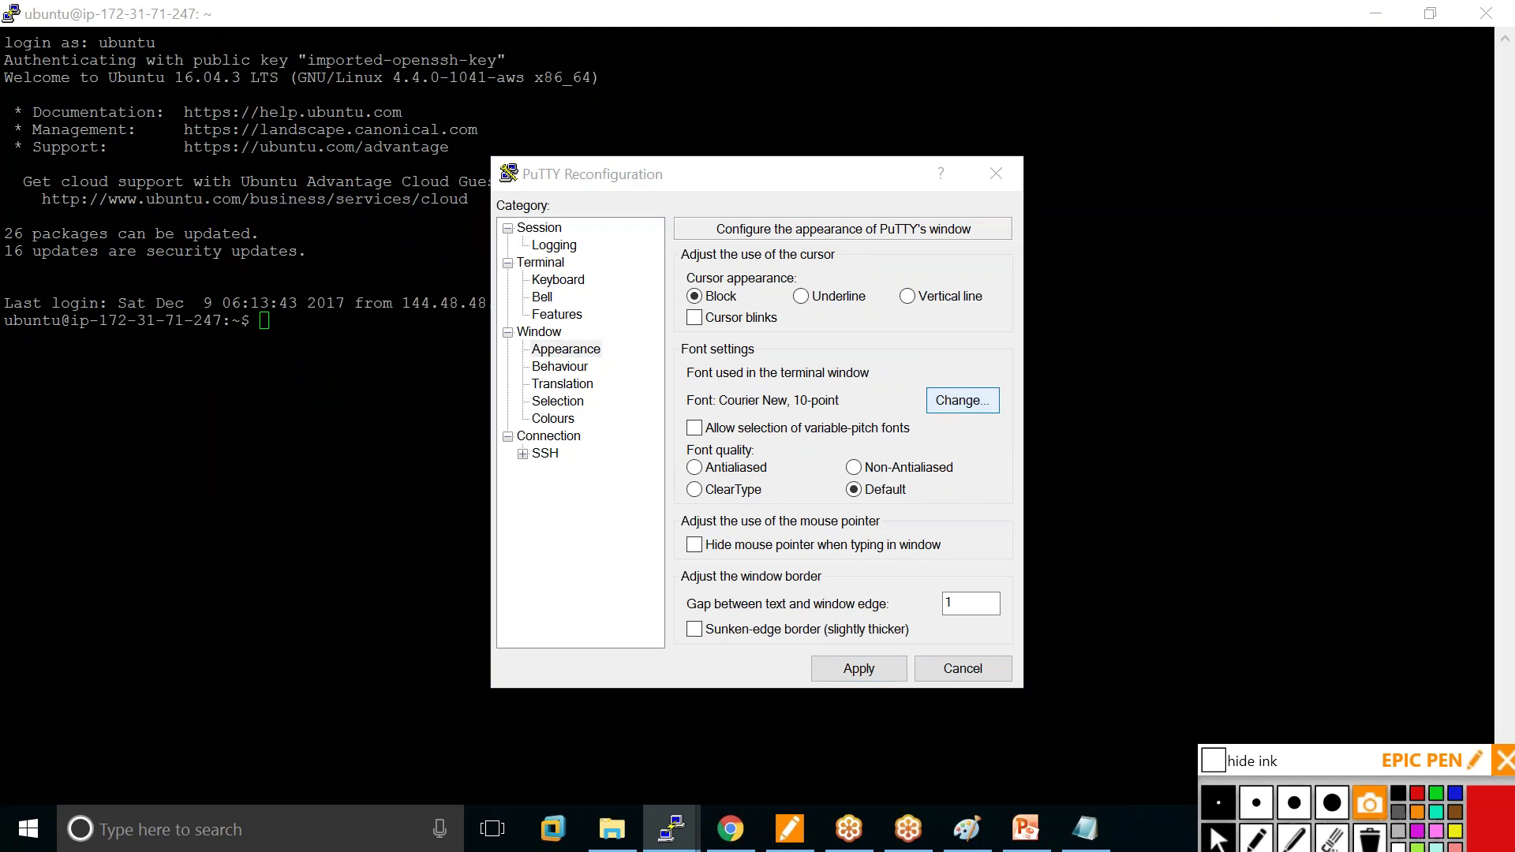
pyautogui.click(790, 332)
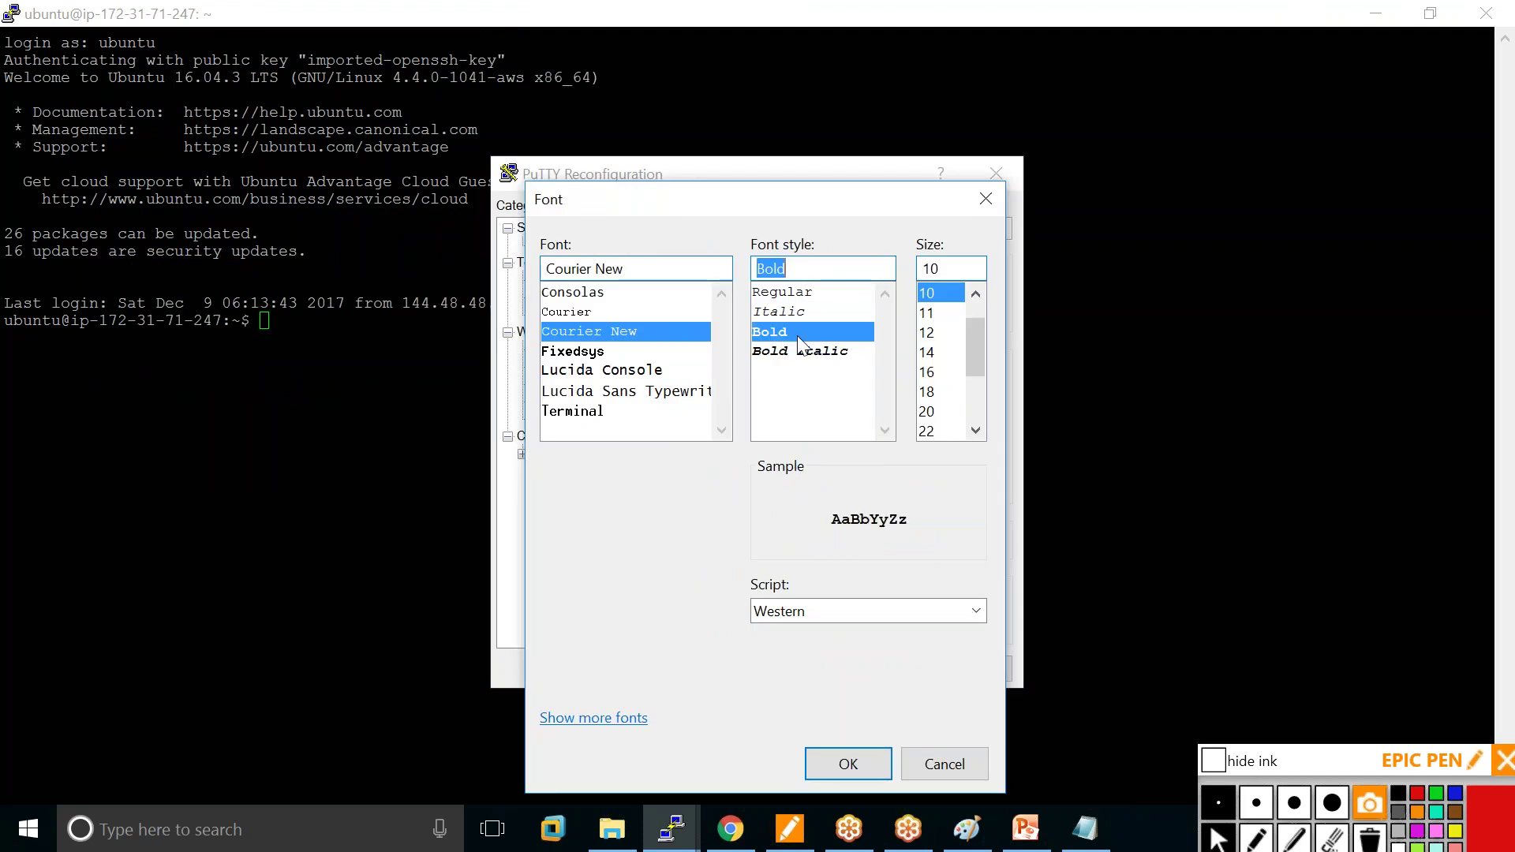
pyautogui.click(937, 373)
pyautogui.click(848, 764)
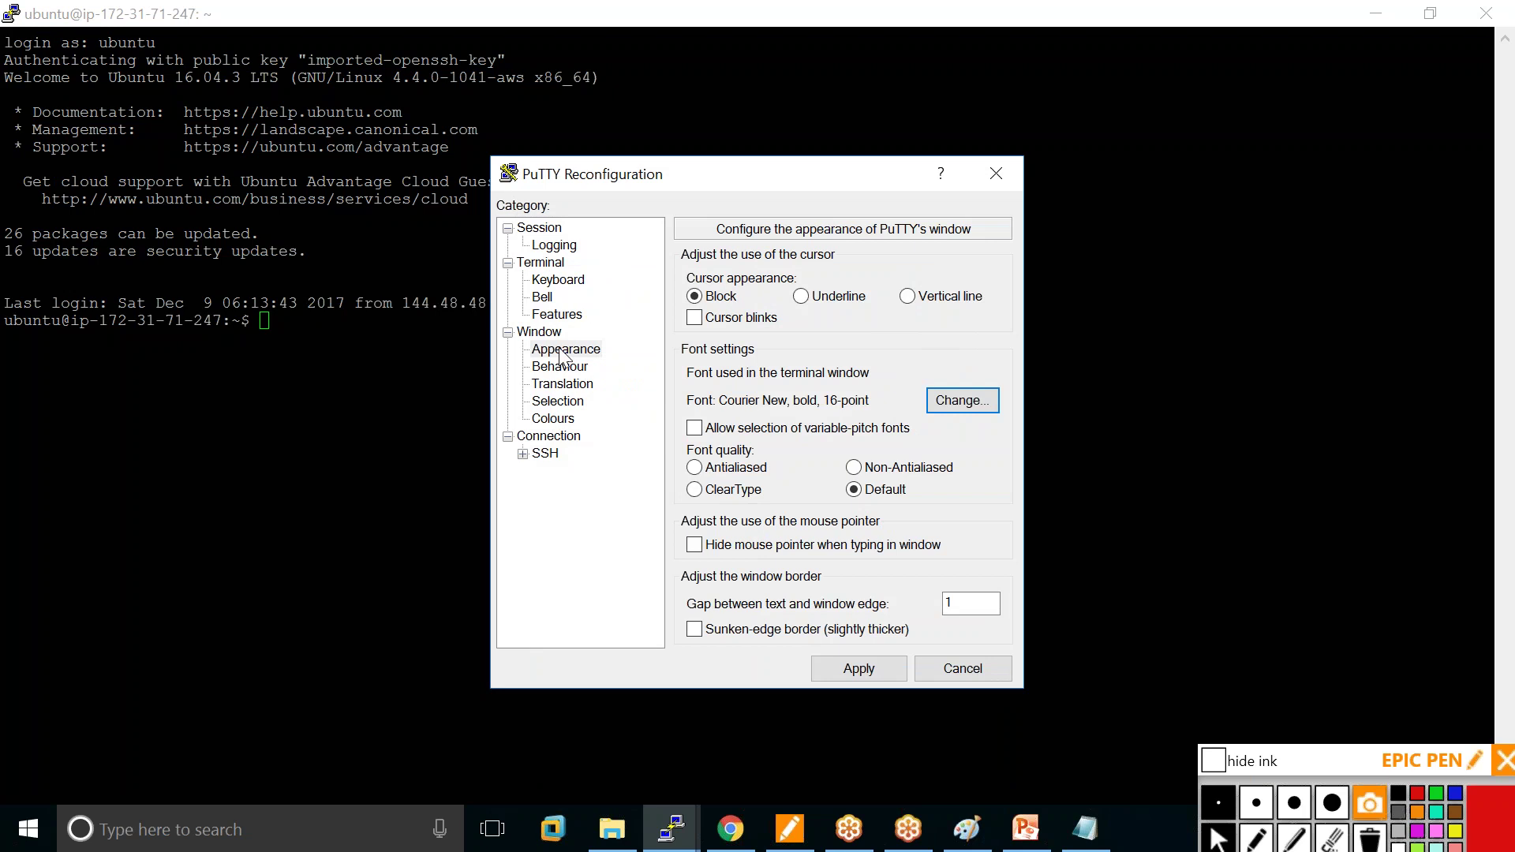
# Set the Default Background colour to RGB 0, 40, 0 and apply.
pyautogui.click(569, 419)
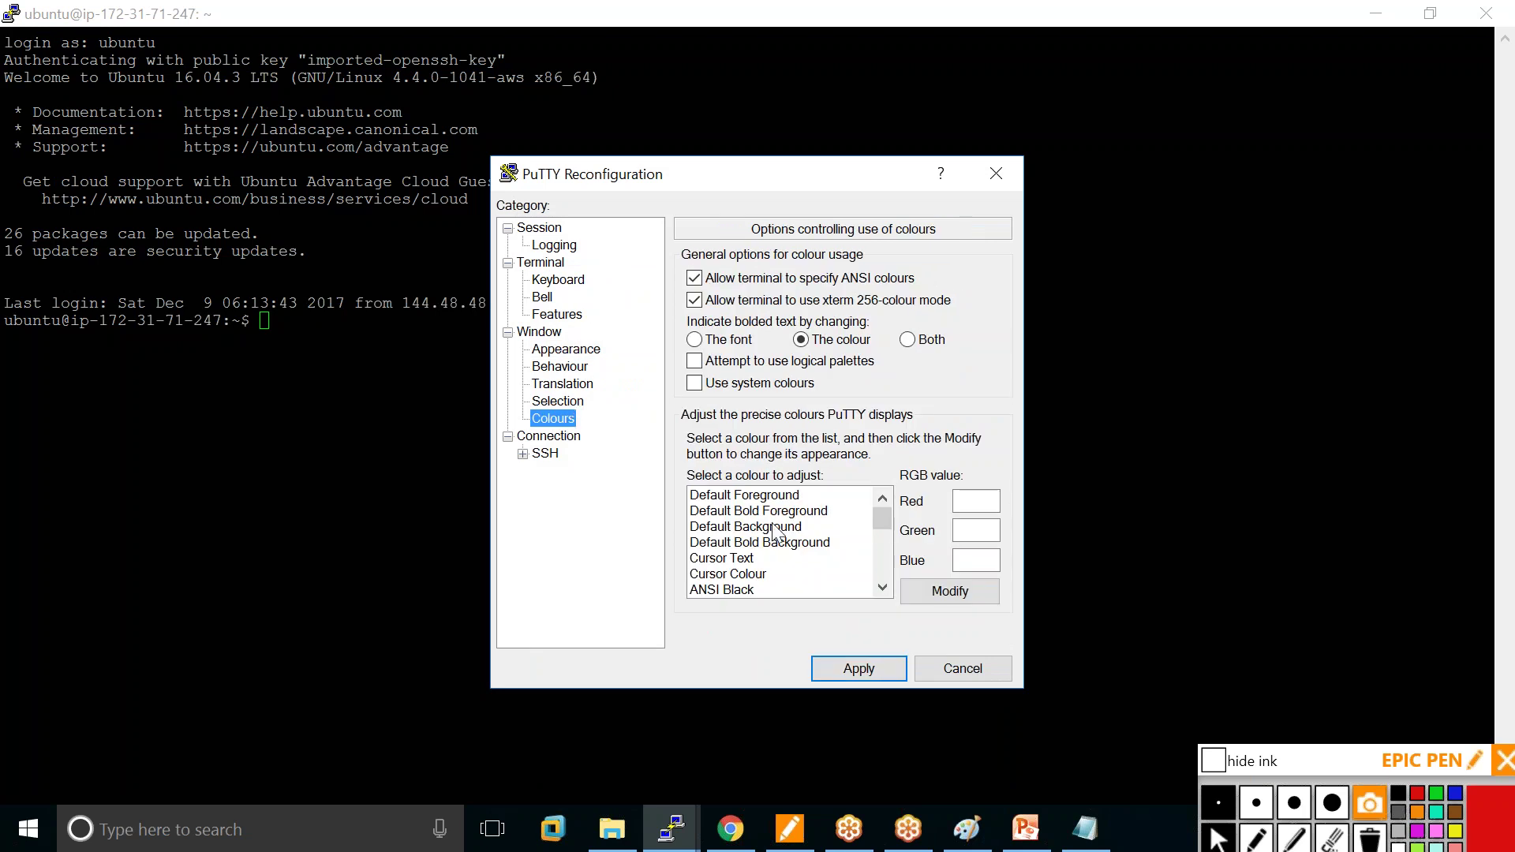
pyautogui.click(783, 527)
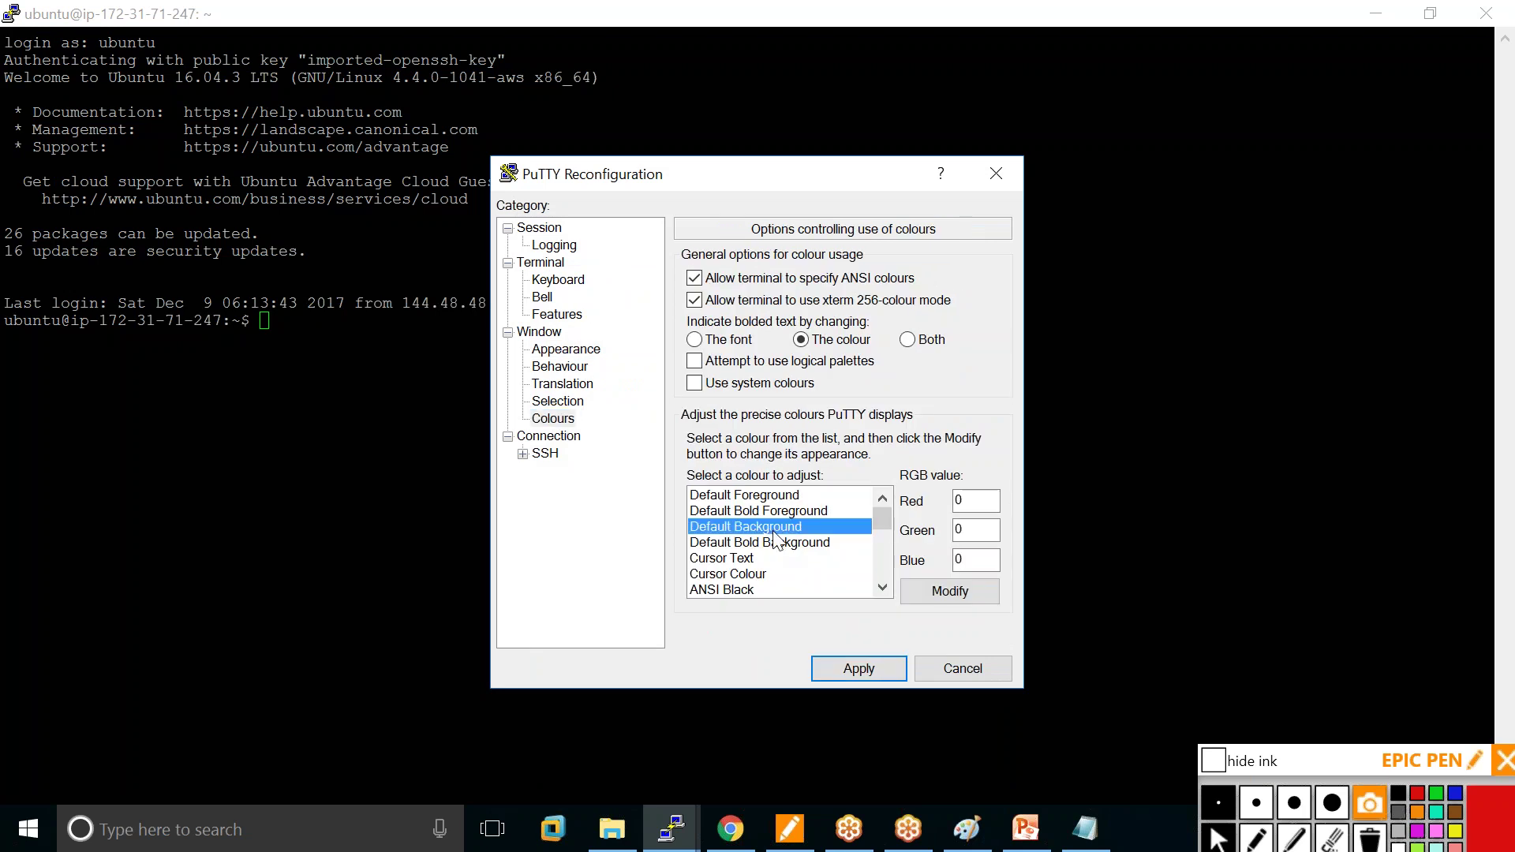
pyautogui.click(971, 530)
pyautogui.write('40')
pyautogui.click(859, 668)
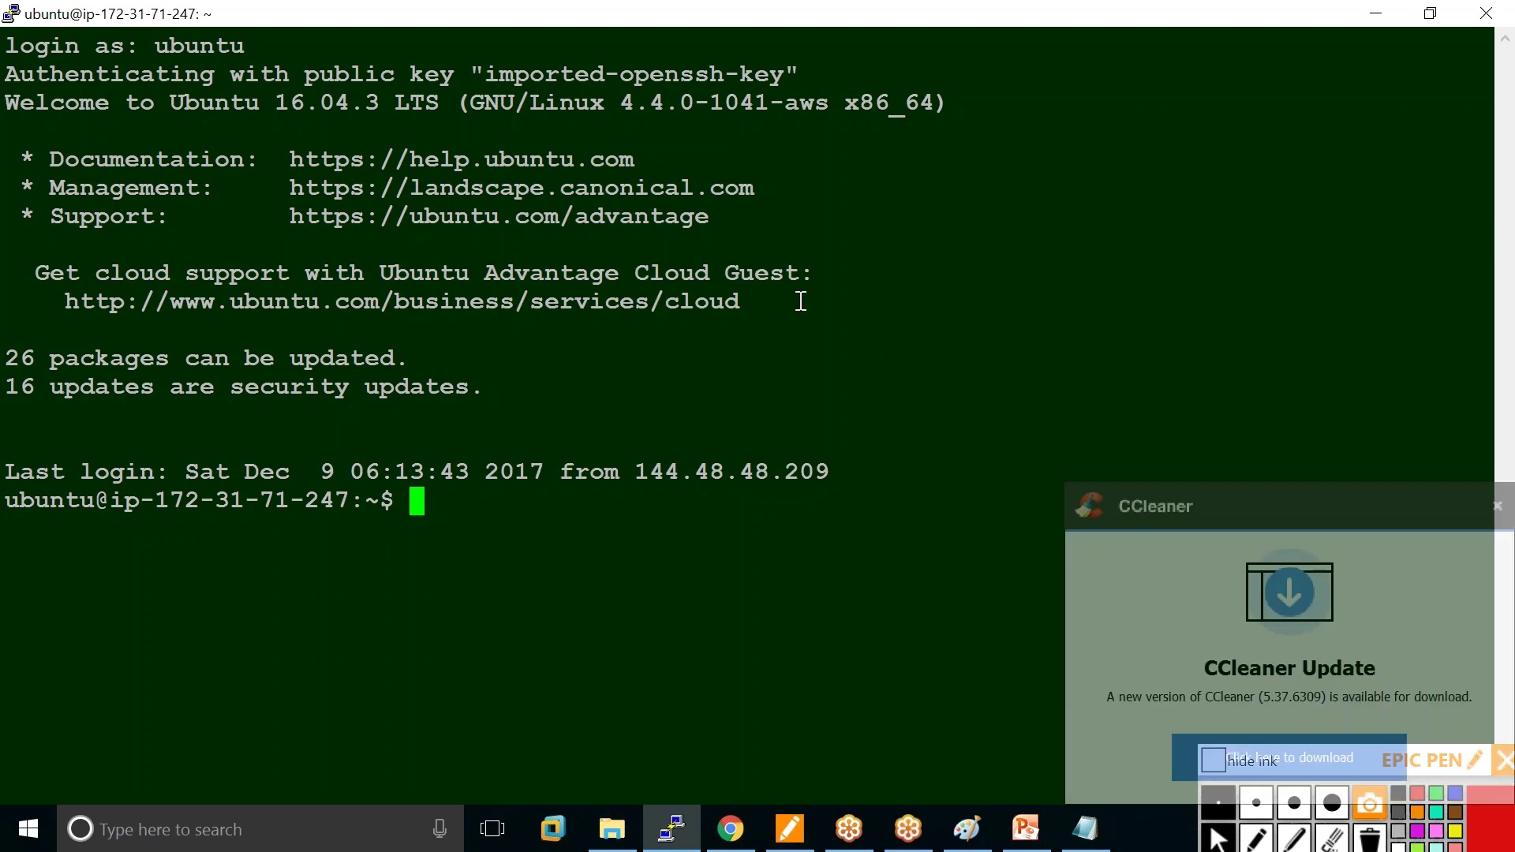
# Change the Default Background green value to 200 and apply the bright green.
pyautogui.rightClick(565, 10)
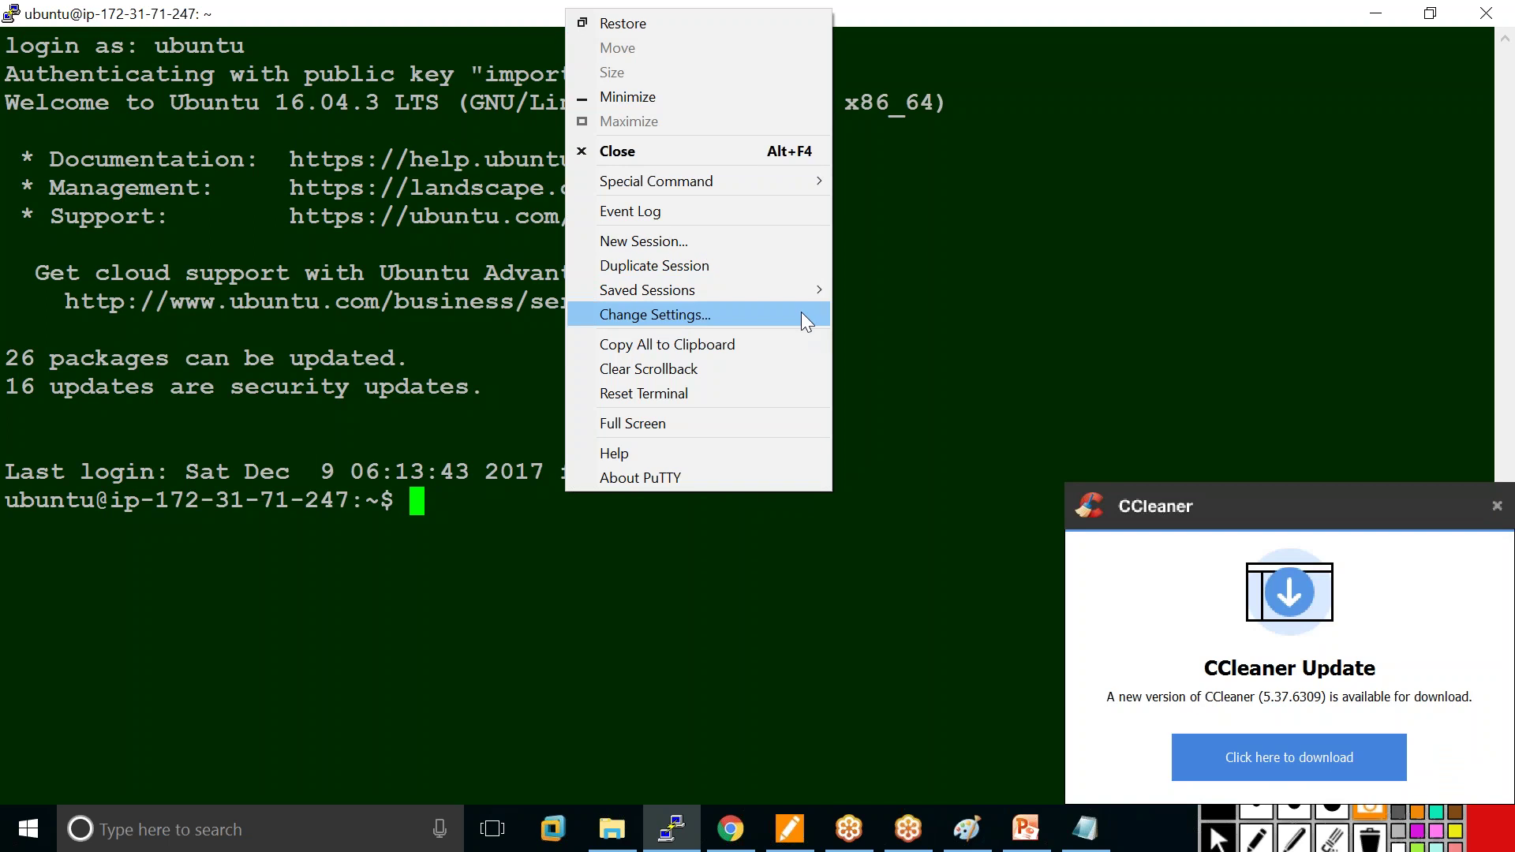
pyautogui.click(743, 313)
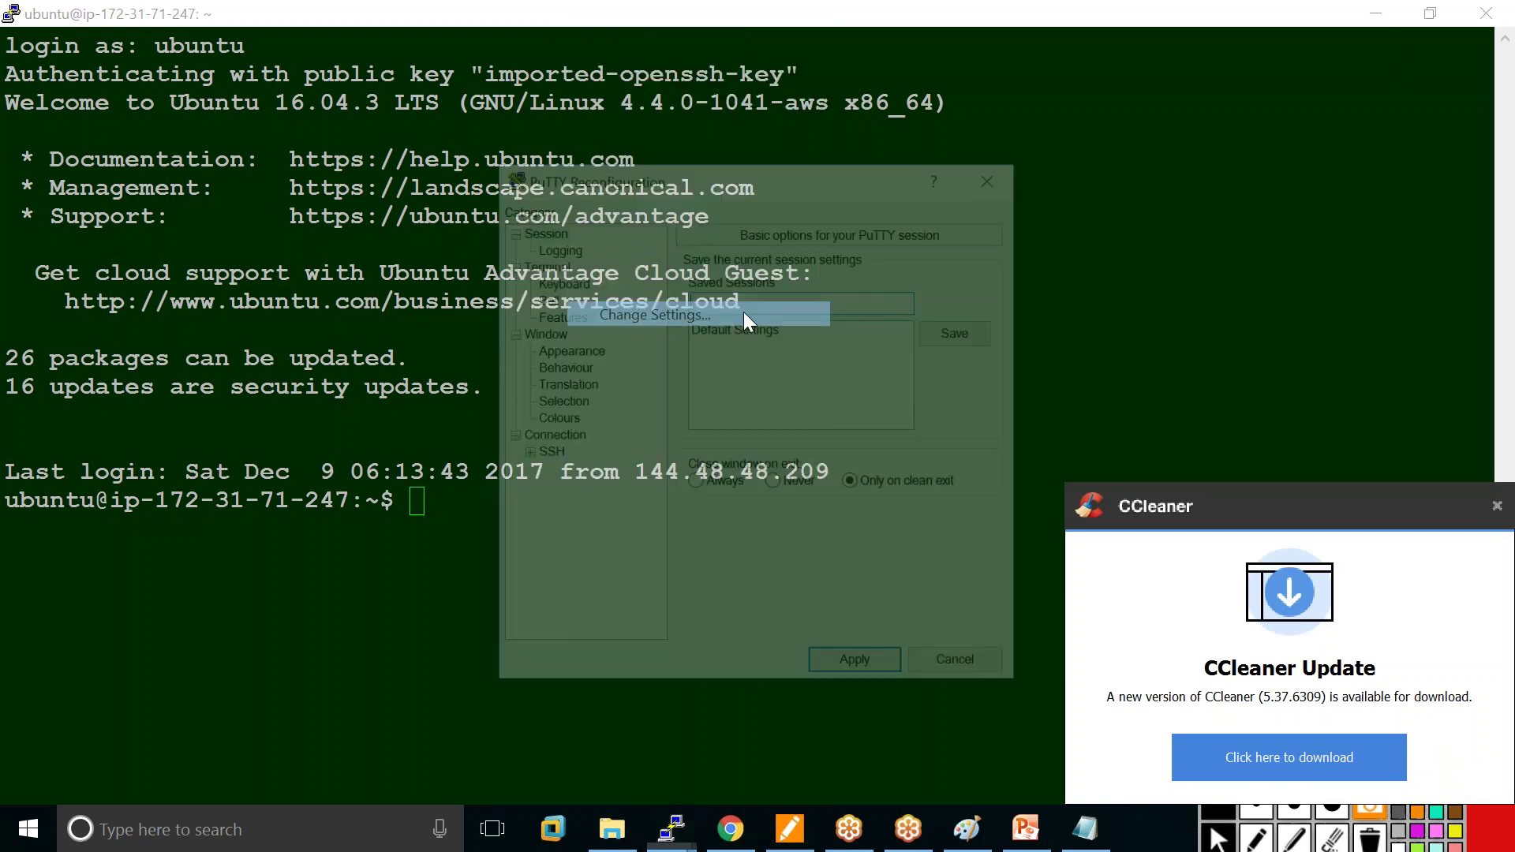
pyautogui.click(565, 416)
pyautogui.click(797, 511)
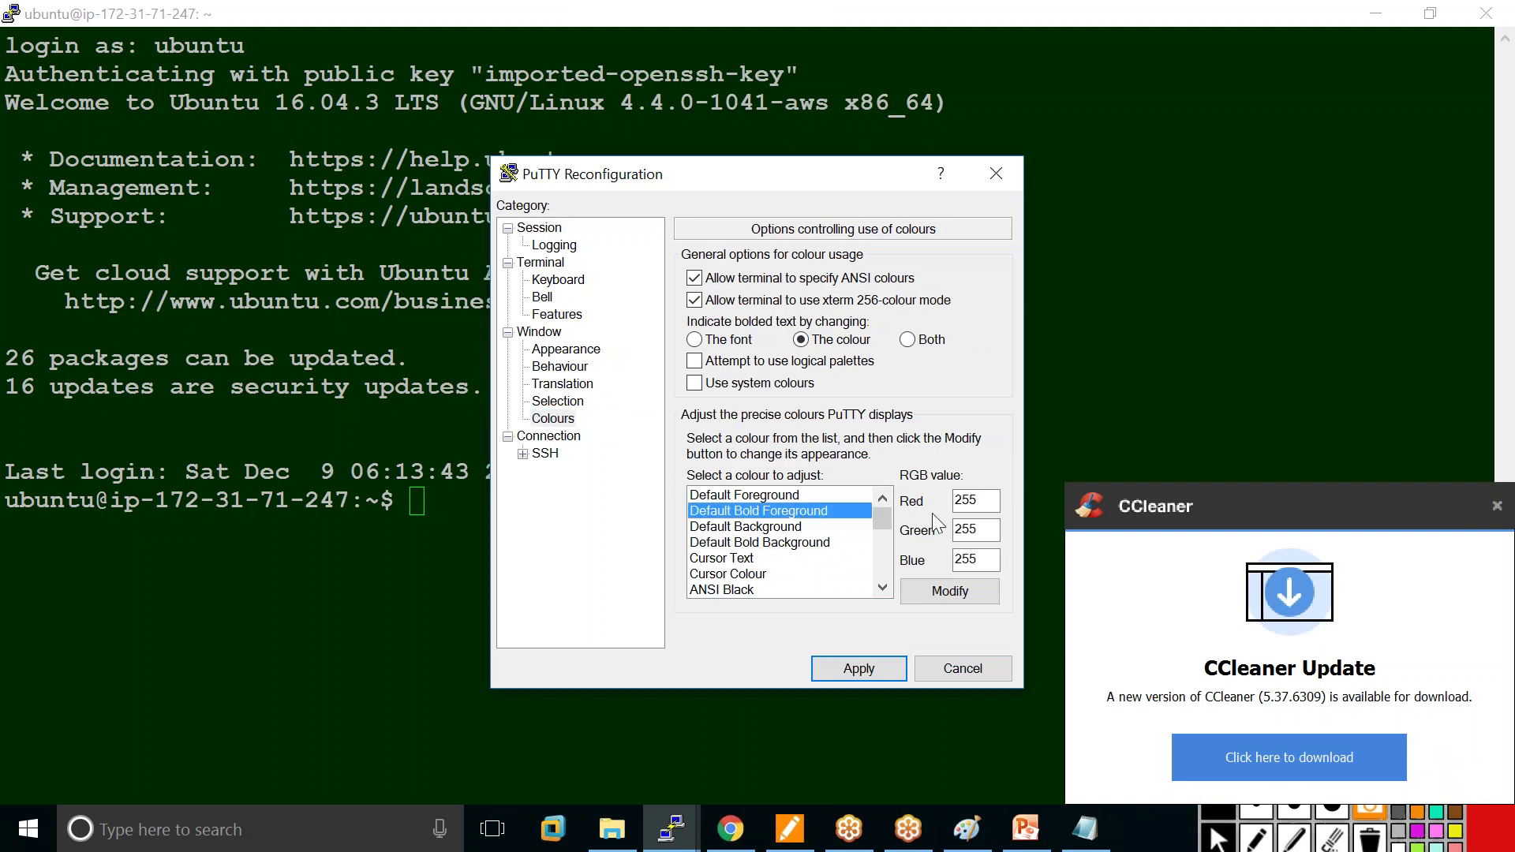
pyautogui.click(772, 527)
pyautogui.doubleClick(976, 529)
pyautogui.write('2')
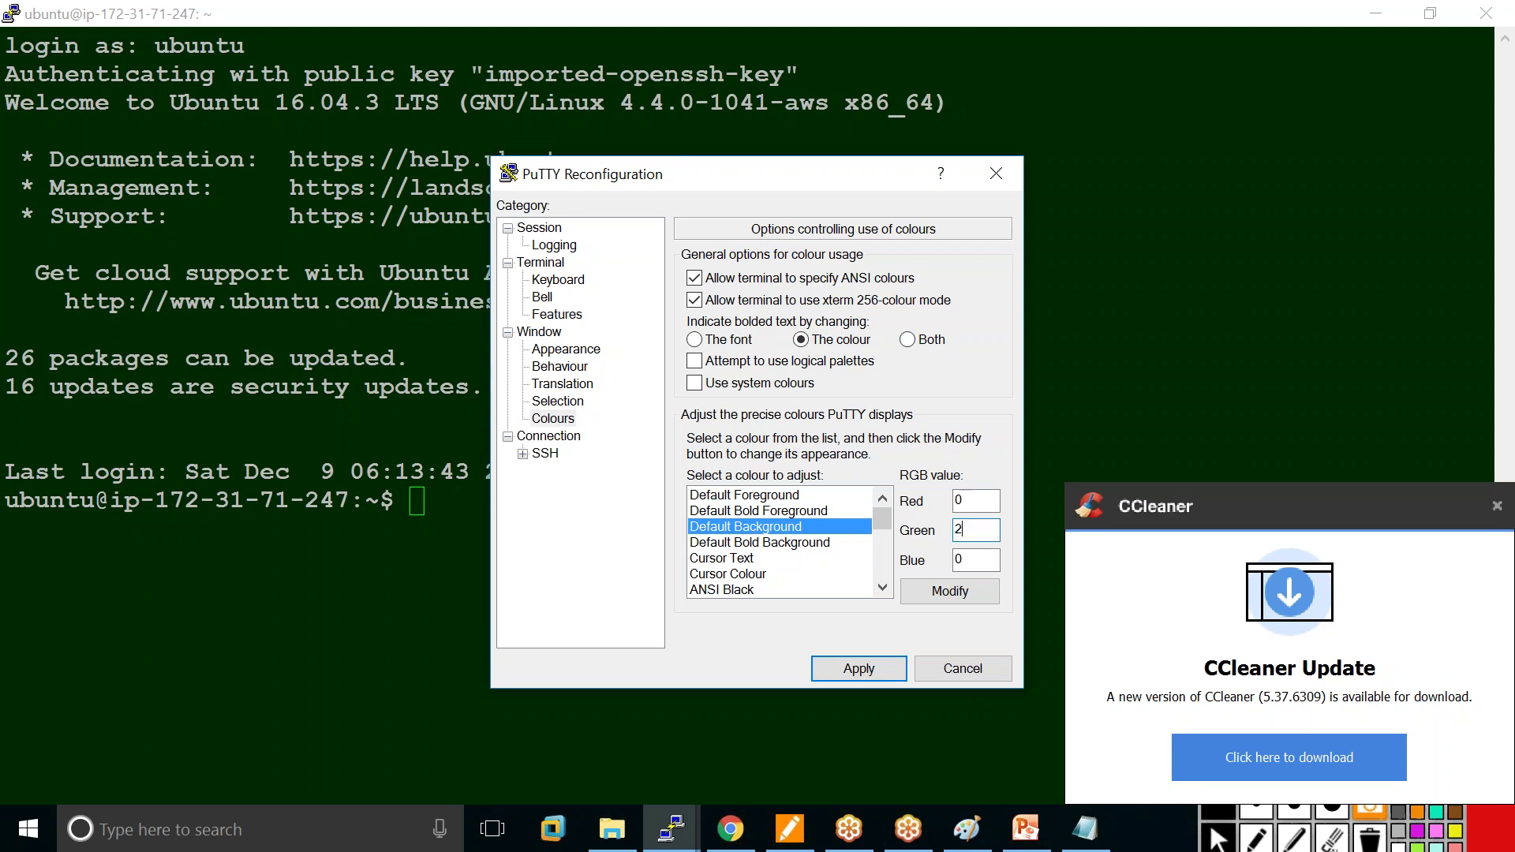
pyautogui.write('00')
pyautogui.click(851, 669)
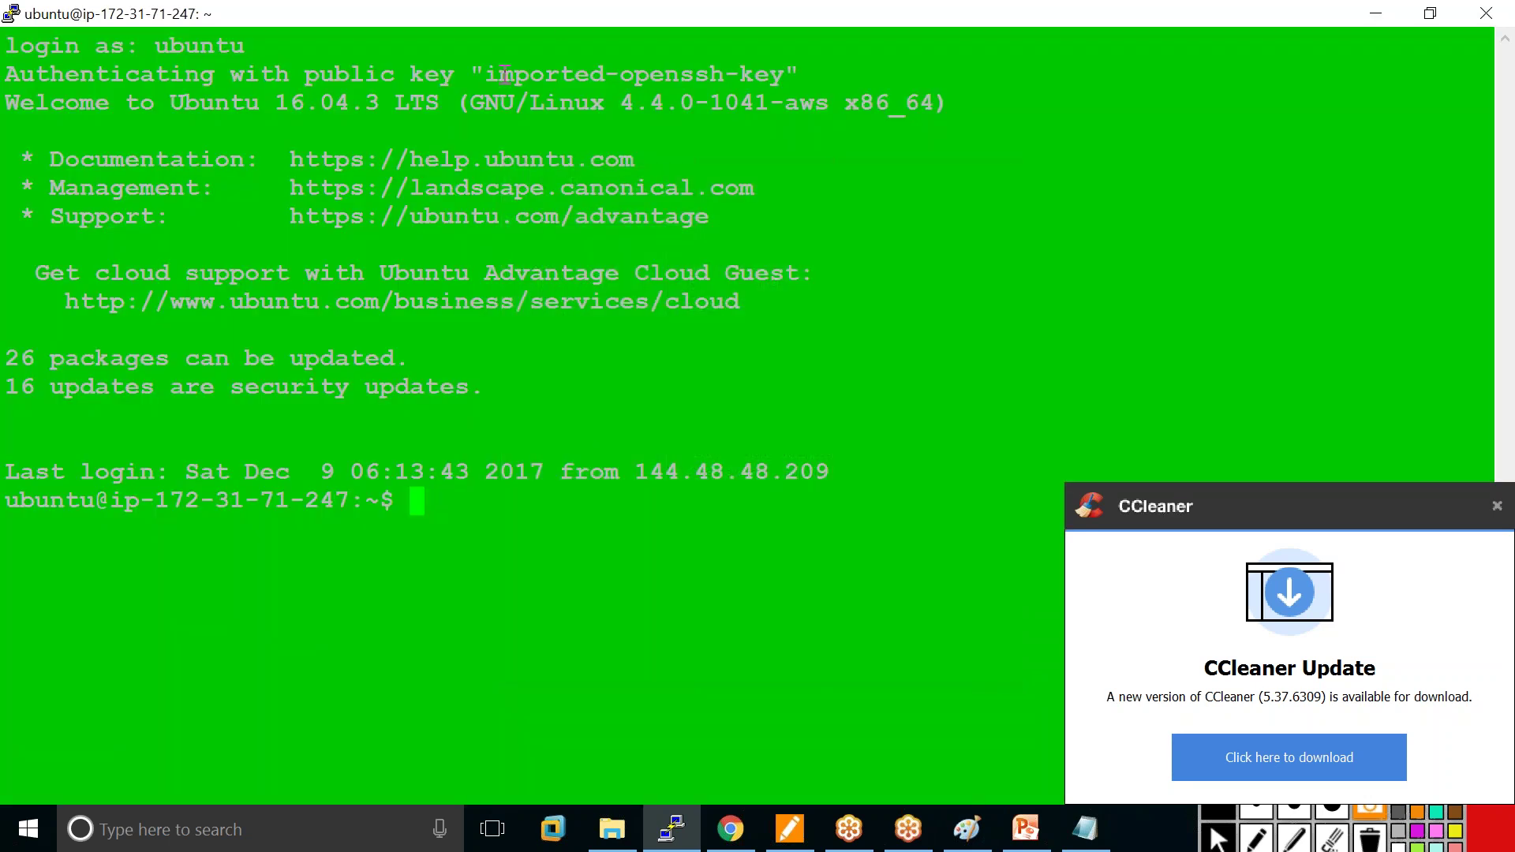
# Lower the background green to 100 (RGB 0, 100, 0), apply, and close the CCleaner notice.
pyautogui.rightClick(560, 13)
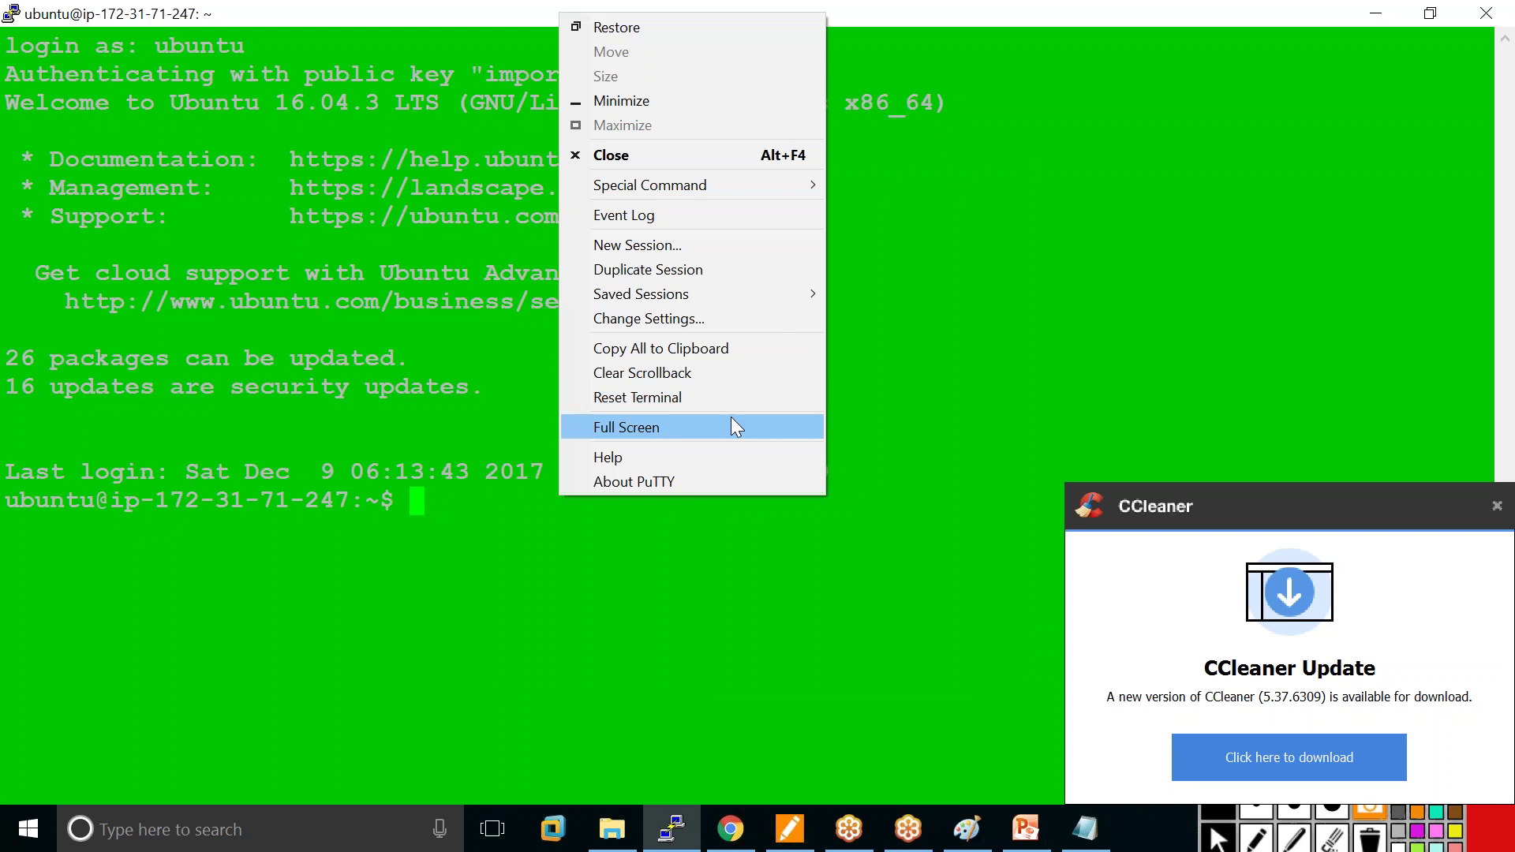
pyautogui.click(664, 325)
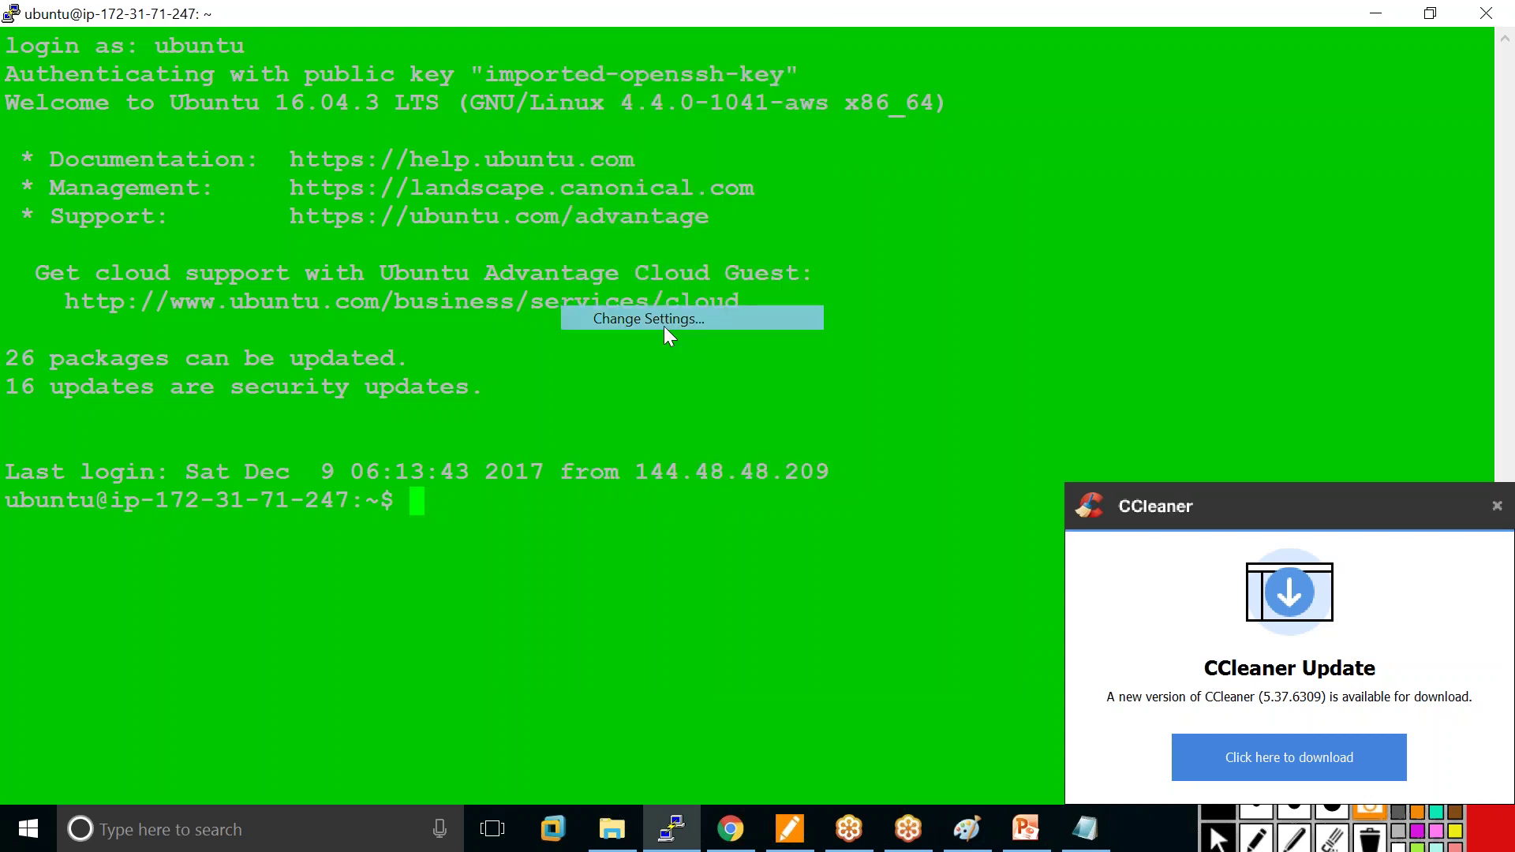
pyautogui.click(566, 418)
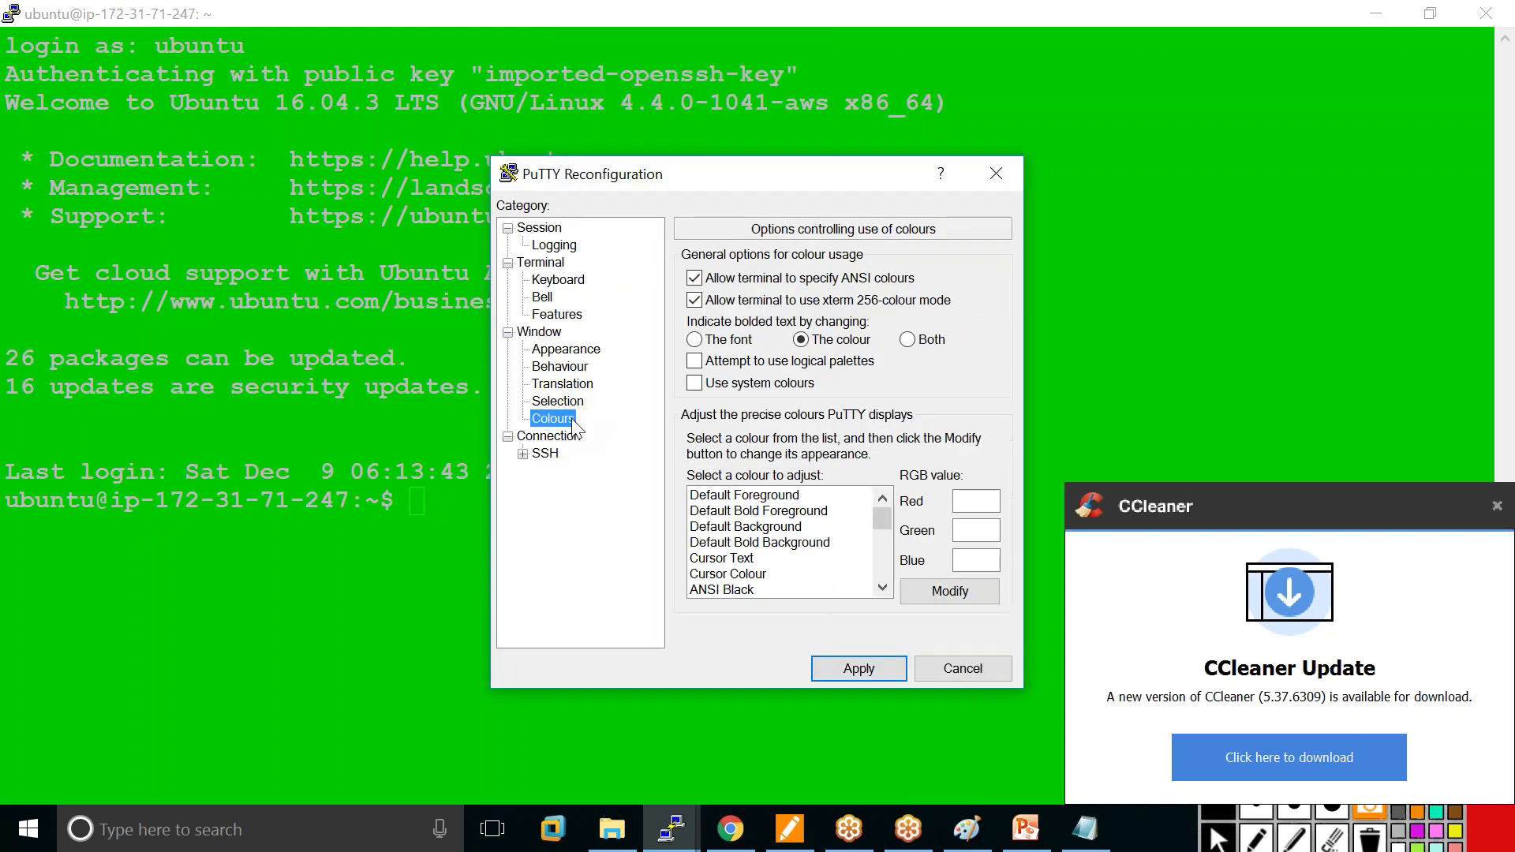
pyautogui.click(781, 527)
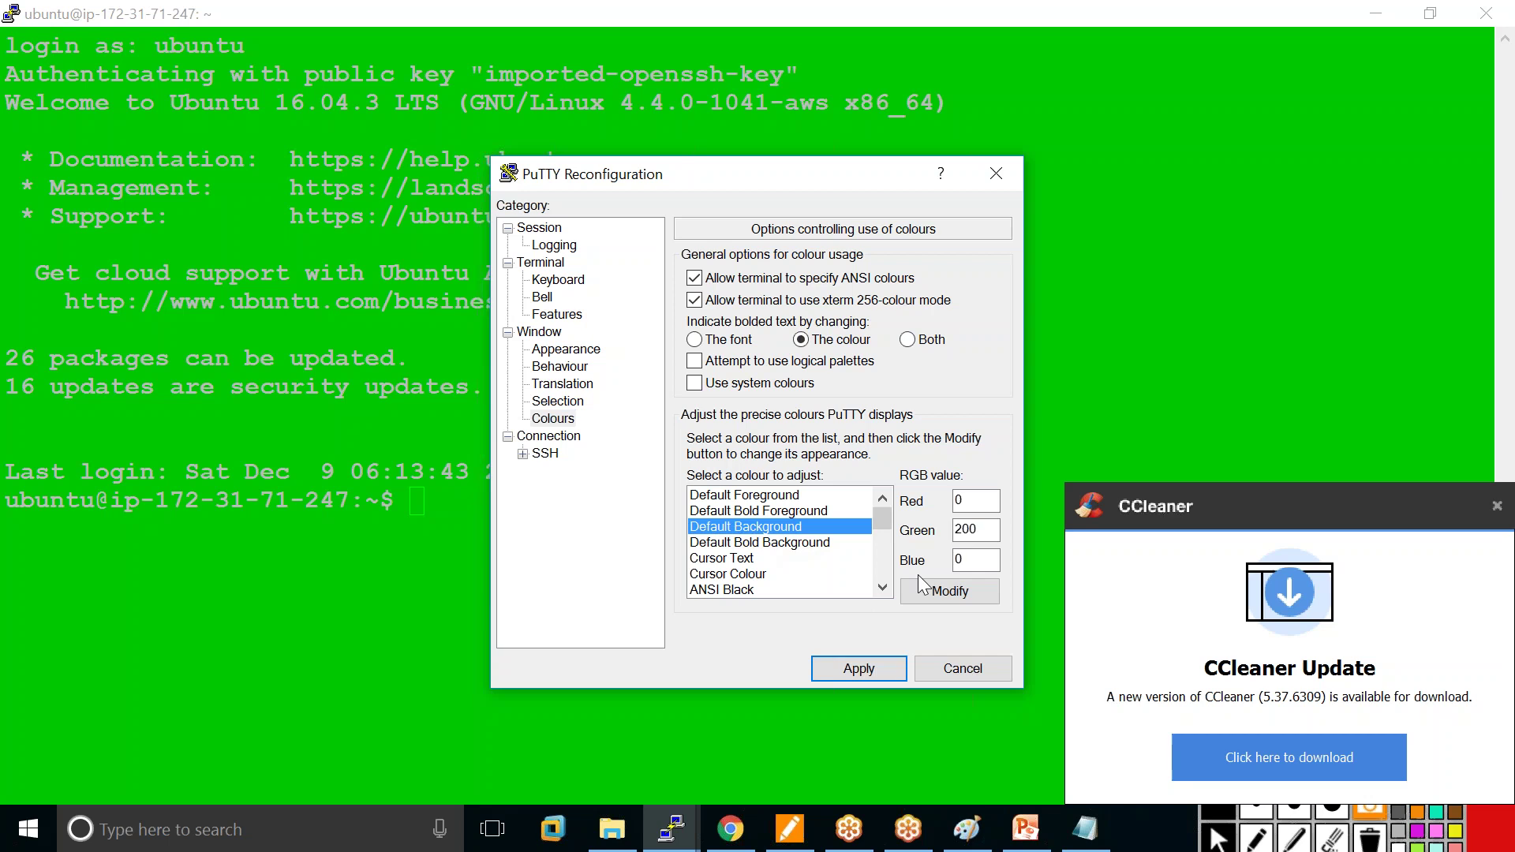
pyautogui.doubleClick(967, 529)
pyautogui.write('100')
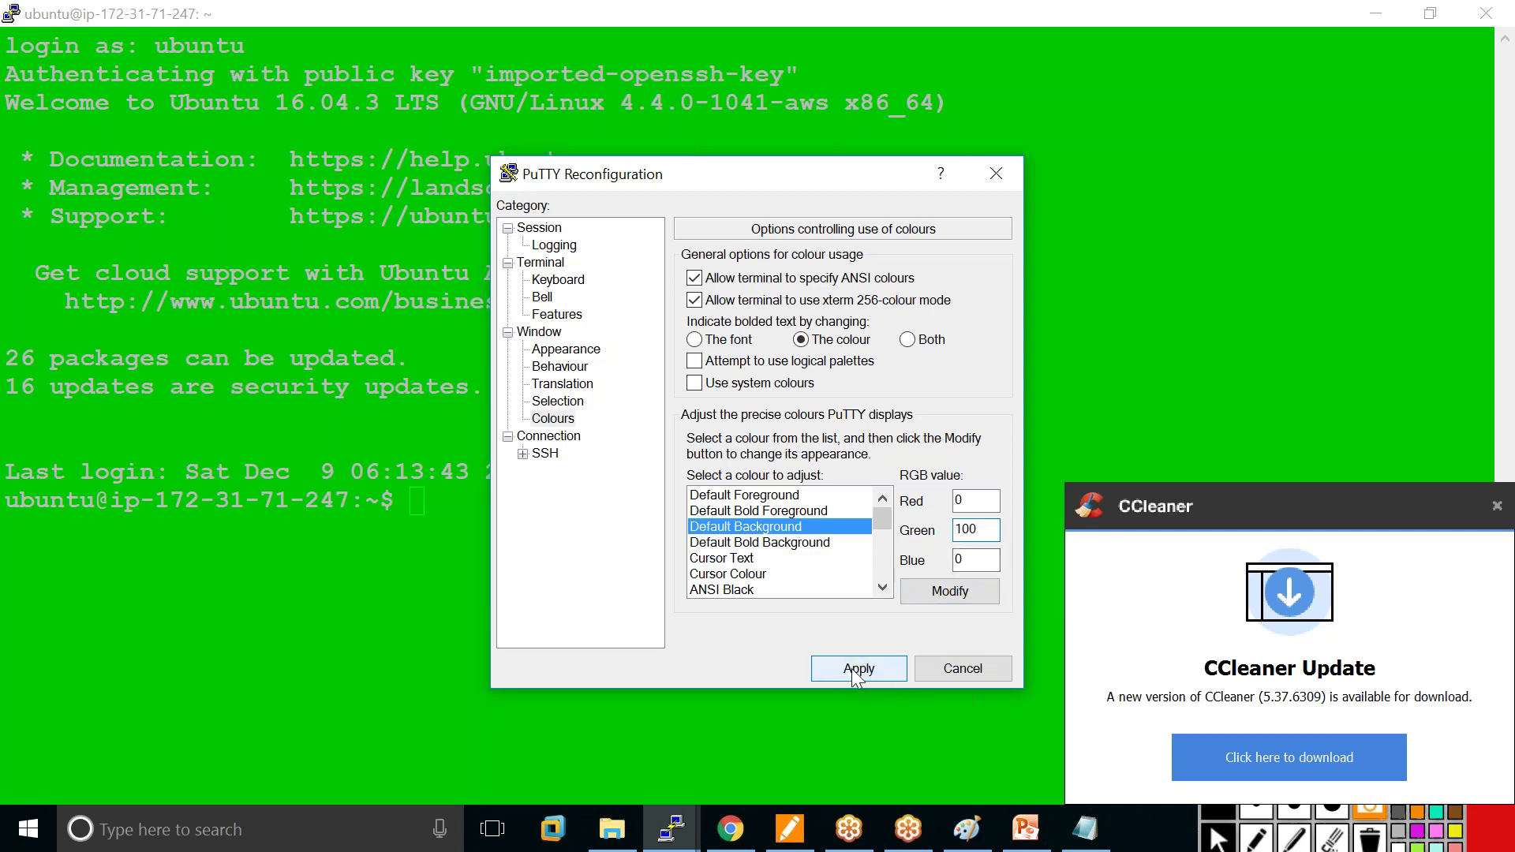
pyautogui.click(851, 669)
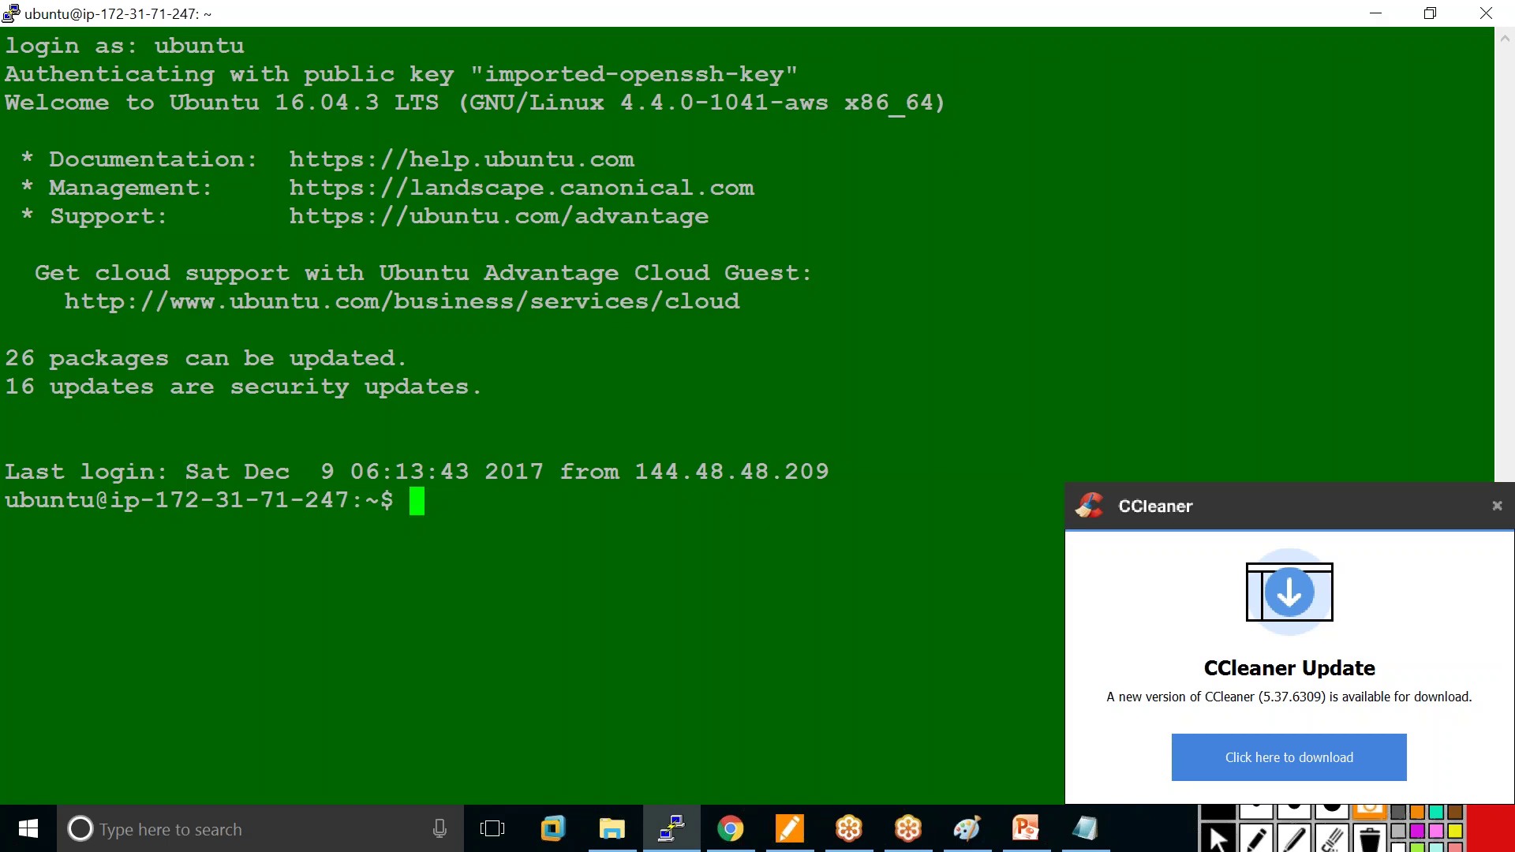
pyautogui.click(1497, 505)
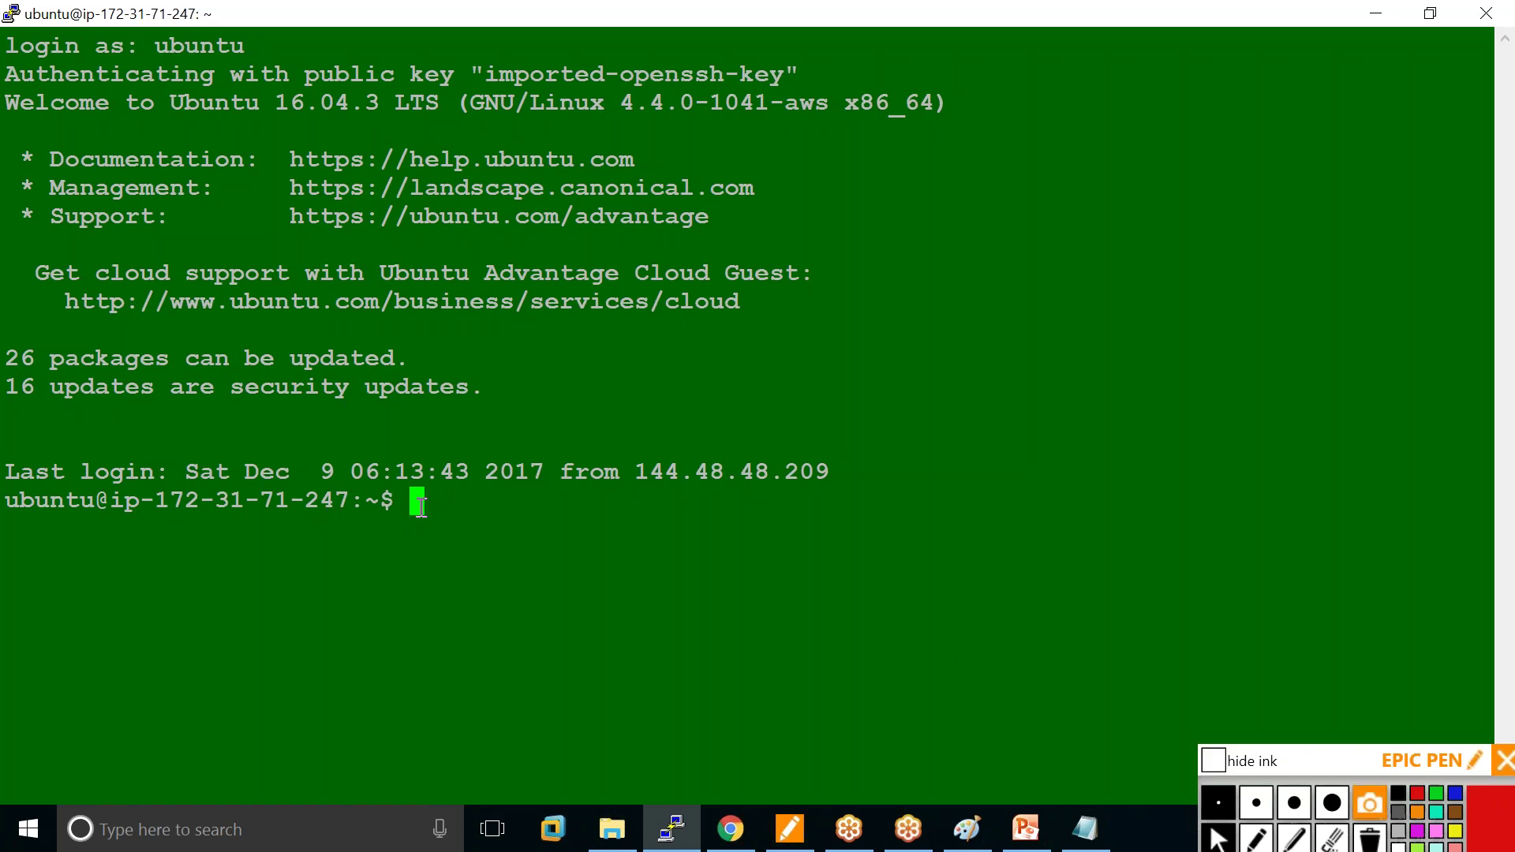
# Ping ec2-54-174-189-73.compute-1.amazonaws.com from the Ubuntu session, select a reply line, then go to Paint.
pyautogui.write('ping')
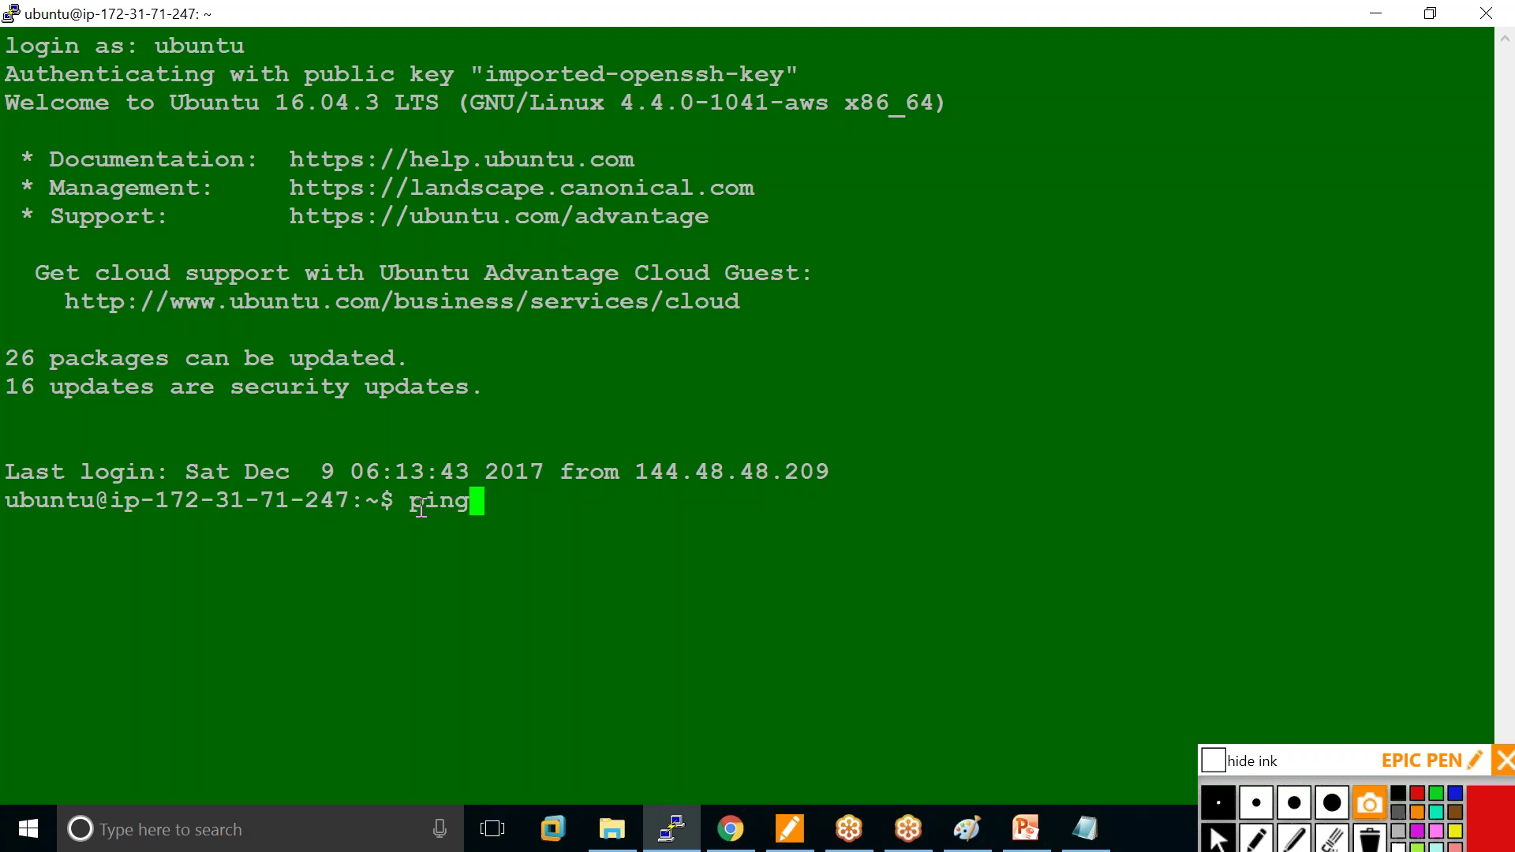
pyautogui.rightClick(495, 501)
pyautogui.press('Return')
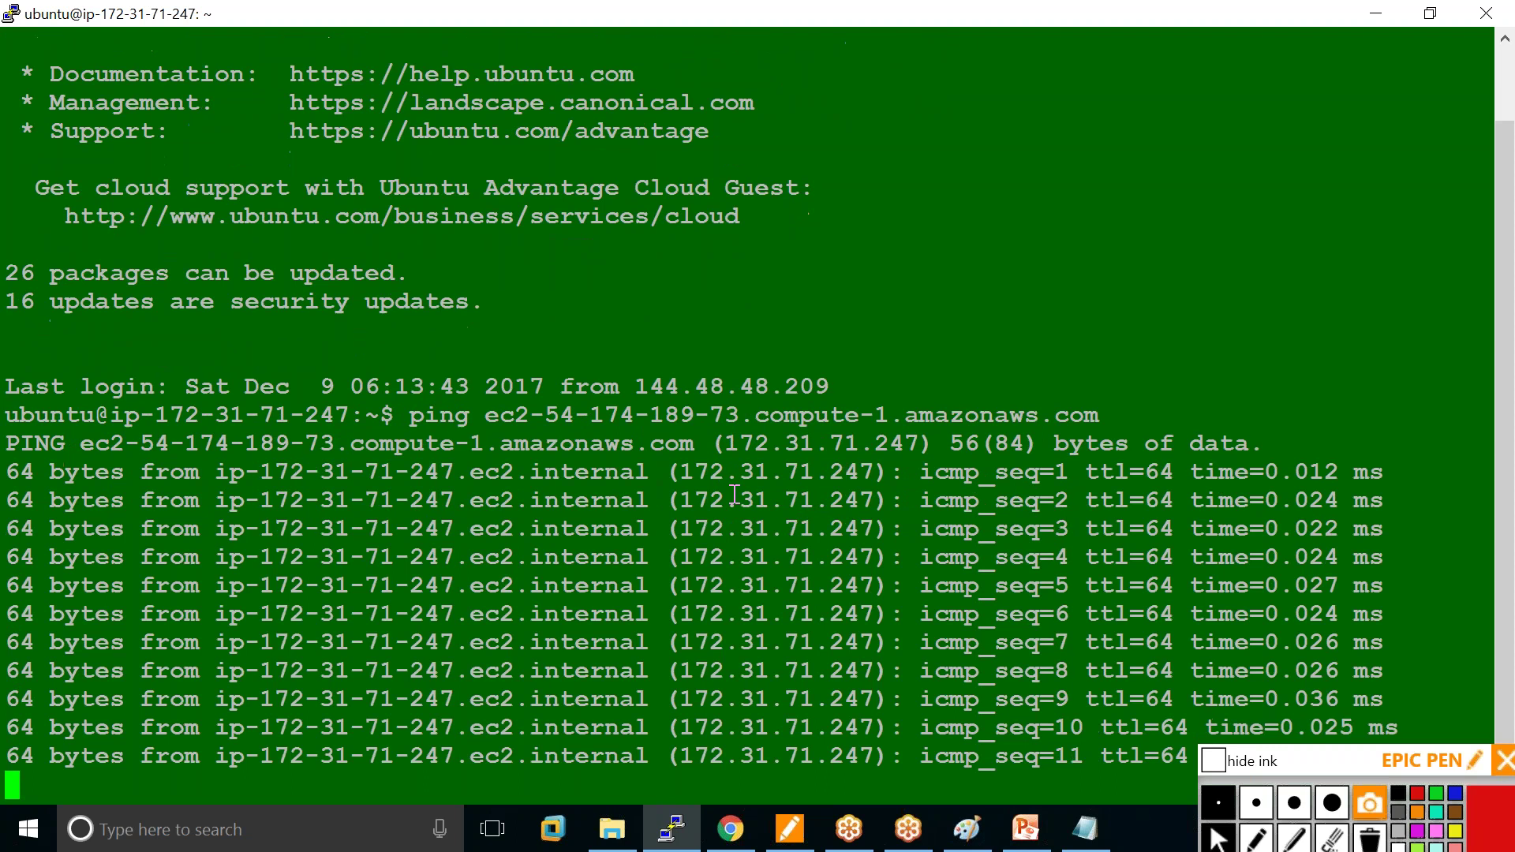
pyautogui.moveTo(915, 475); pyautogui.dragTo(1082, 478)
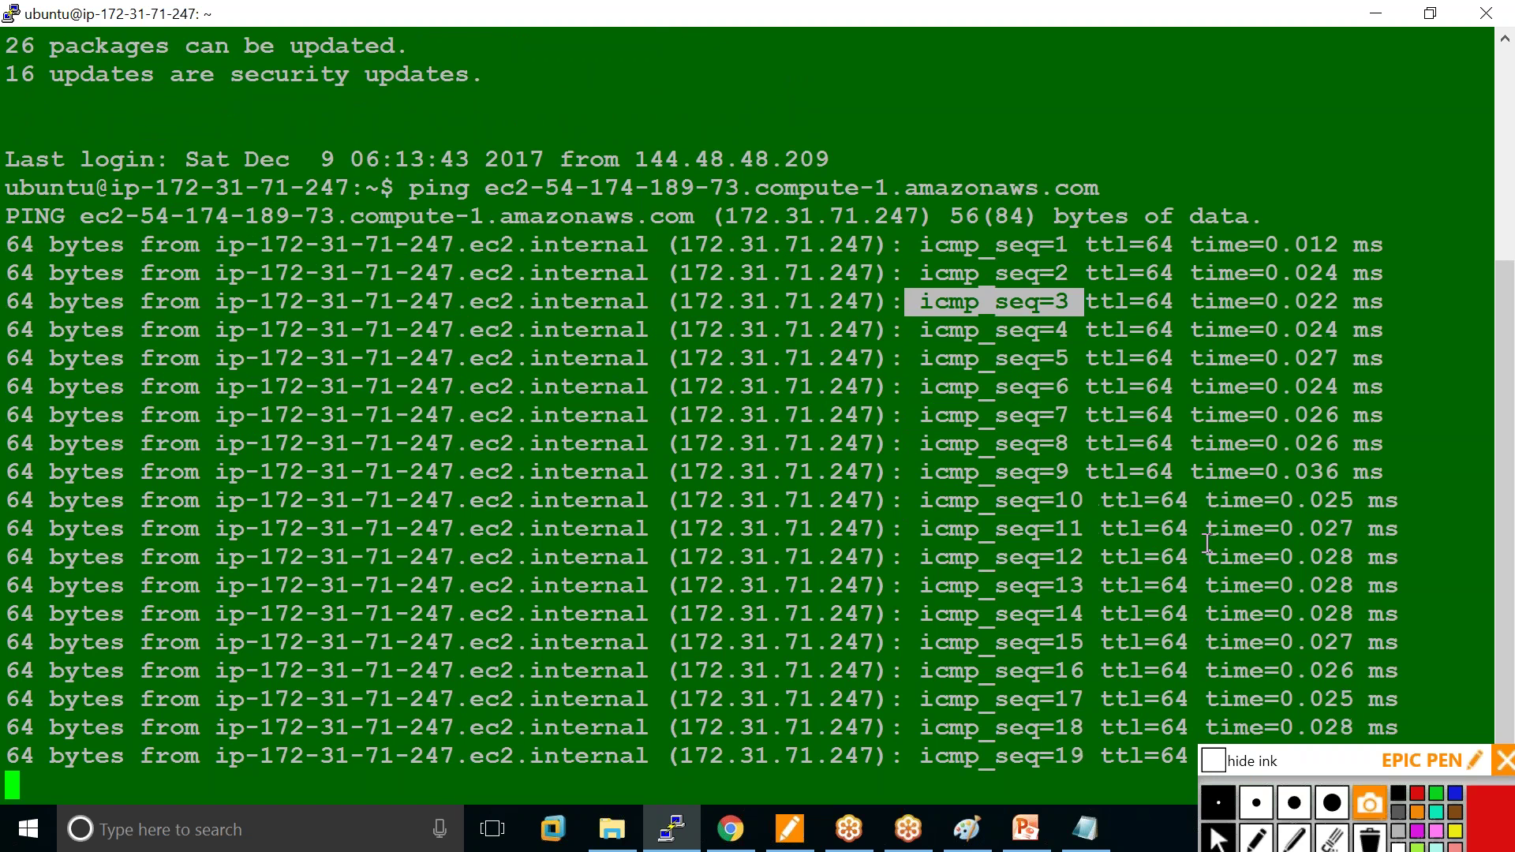
pyautogui.hotkey('alt', 'Tab')
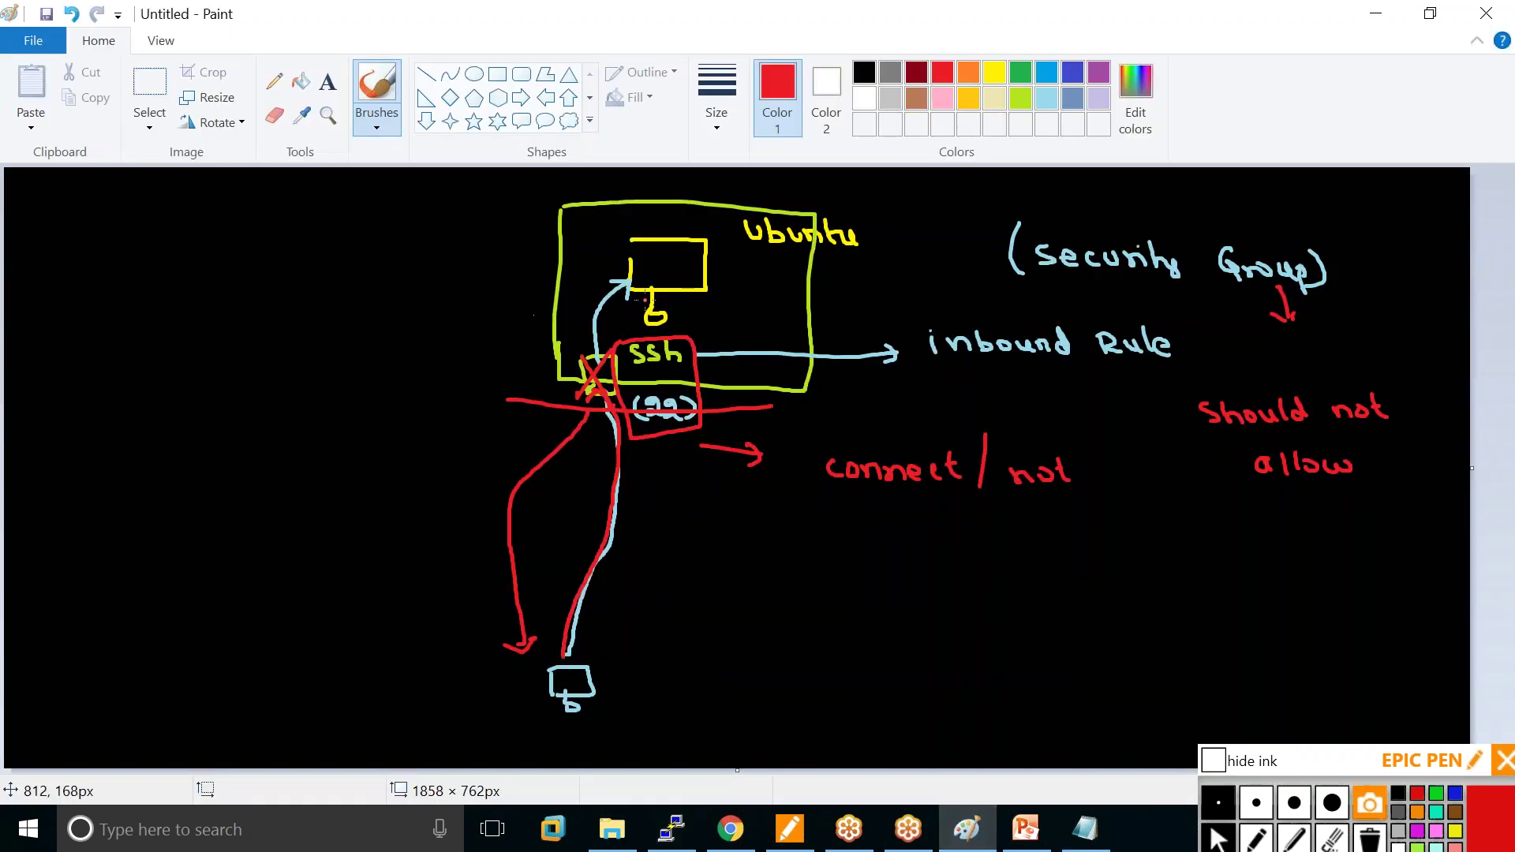
# Draw a red arrow left from the Ubuntu box and handwrite the ping address note.
pyautogui.moveTo(647, 298)
pyautogui.mouseDown()
pyautogui.moveTo(294, 263)
pyautogui.moveTo(319, 287)
pyautogui.moveTo(327, 338)
pyautogui.mouseUp()
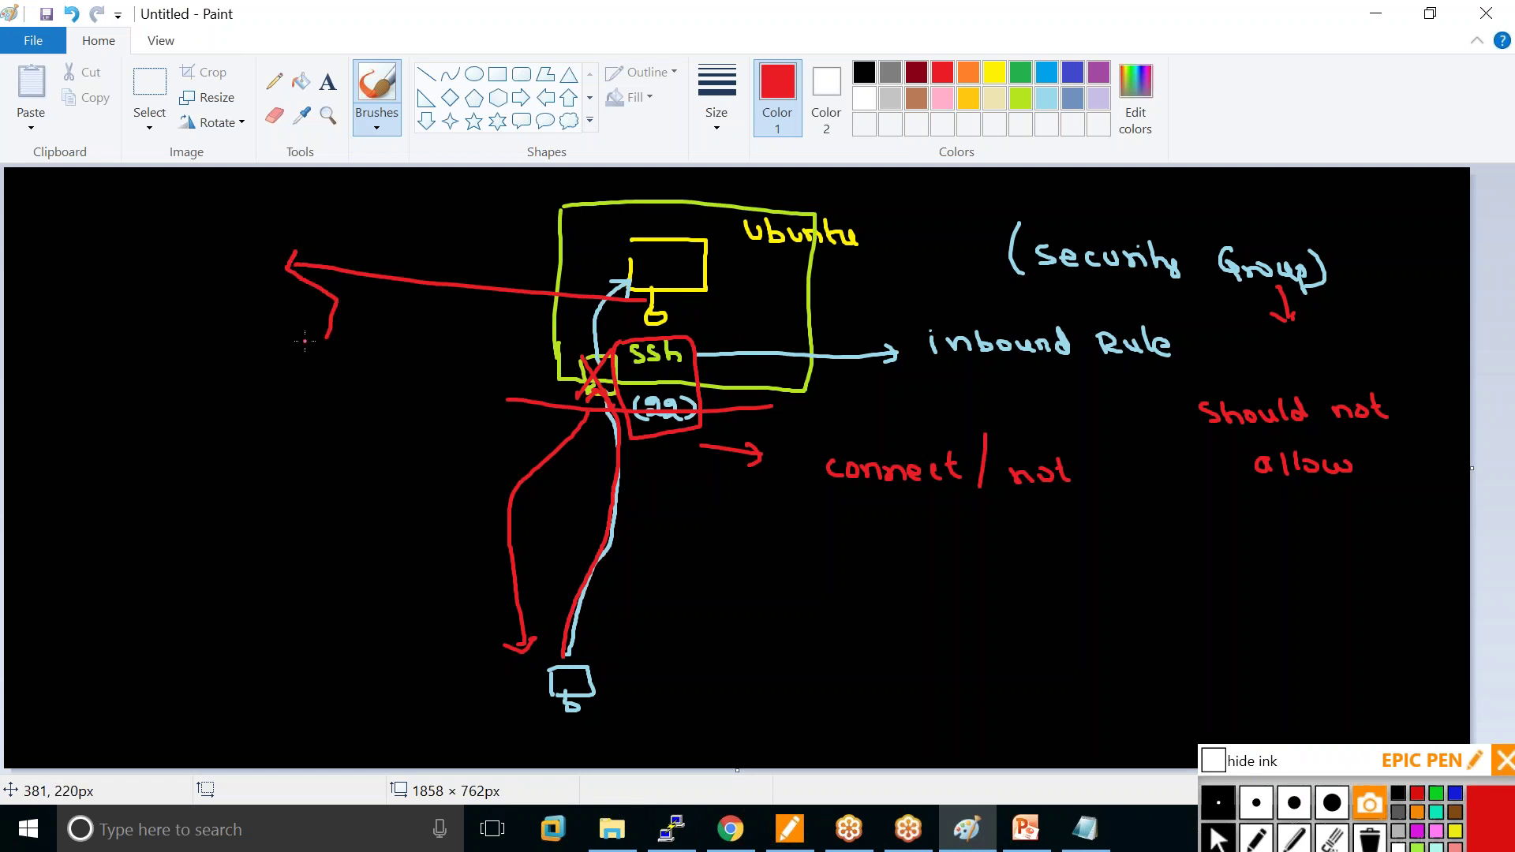
pyautogui.moveTo(78, 326)
pyautogui.mouseDown()
pyautogui.moveTo(94, 343)
pyautogui.moveTo(96, 326)
pyautogui.mouseUp()
pyautogui.moveTo(103, 328)
pyautogui.mouseDown()
pyautogui.moveTo(103, 348)
pyautogui.moveTo(121, 330)
pyautogui.moveTo(178, 345)
pyautogui.moveTo(314, 326)
pyautogui.mouseUp()
pyautogui.moveTo(155, 379); pyautogui.dragTo(172, 395)
pyautogui.moveTo(164, 407); pyautogui.dragTo(173, 406)
pyautogui.click(168, 421)
# Draw a red arrow from the laptop and handwrite "c:\> ping add" beside it.
pyautogui.moveTo(545, 694)
pyautogui.mouseDown()
pyautogui.moveTo(471, 700)
pyautogui.moveTo(491, 712)
pyautogui.mouseUp()
pyautogui.moveTo(615, 654)
pyautogui.mouseDown()
pyautogui.moveTo(660, 680)
pyautogui.moveTo(666, 656)
pyautogui.moveTo(720, 659)
pyautogui.mouseUp()
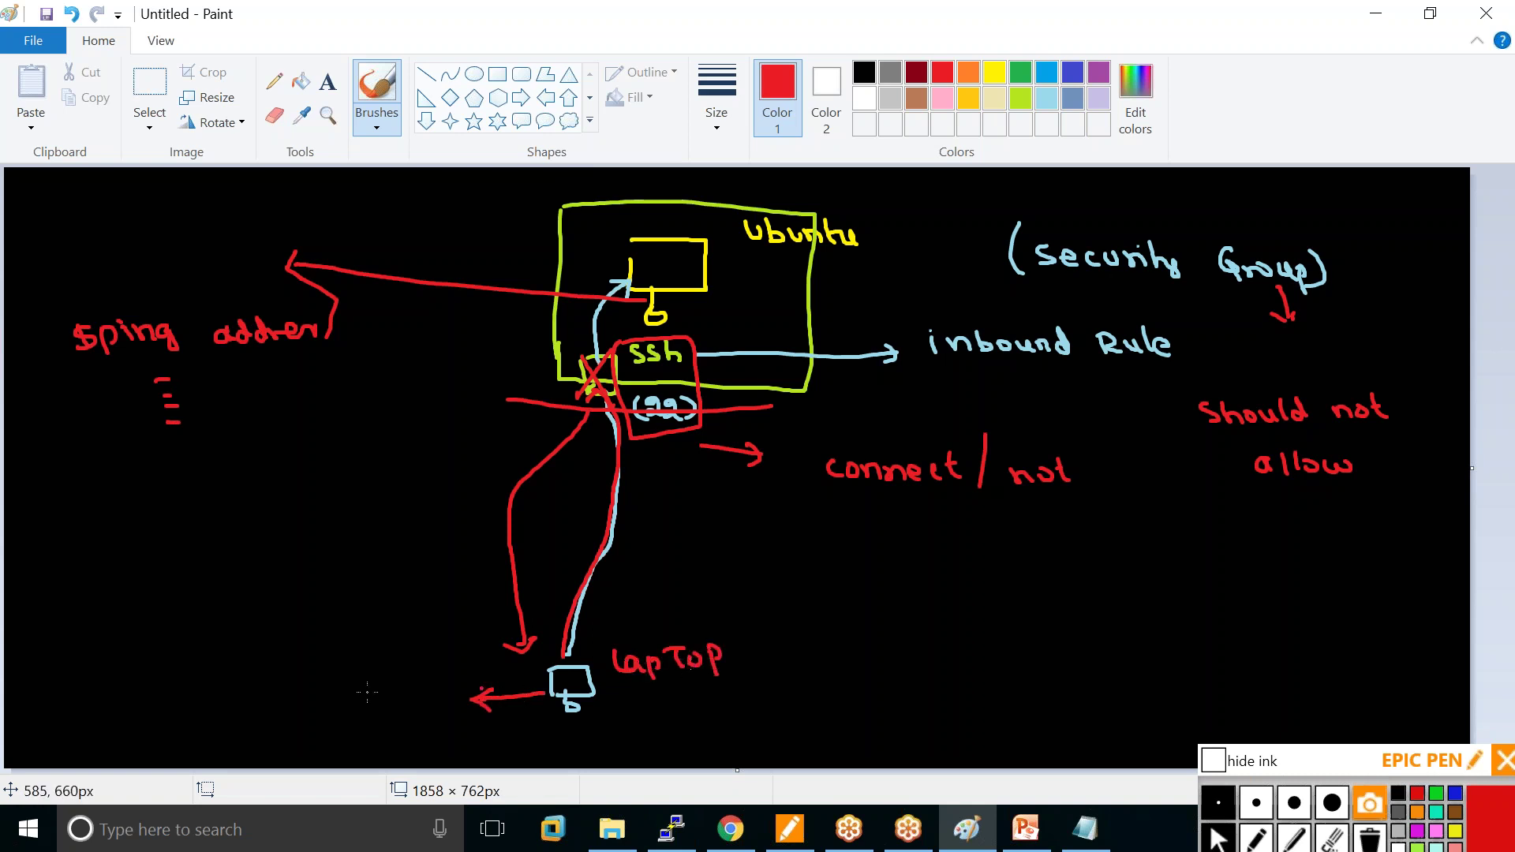
pyautogui.click(236, 686)
pyautogui.click(237, 699)
pyautogui.moveTo(219, 688)
pyautogui.mouseDown()
pyautogui.moveTo(221, 705)
pyautogui.moveTo(260, 699)
pyautogui.mouseUp()
pyautogui.moveTo(261, 684)
pyautogui.mouseDown()
pyautogui.moveTo(268, 702)
pyautogui.moveTo(310, 704)
pyautogui.mouseUp()
pyautogui.moveTo(309, 680)
pyautogui.mouseDown()
pyautogui.moveTo(322, 673)
pyautogui.moveTo(331, 695)
pyautogui.moveTo(352, 684)
pyautogui.mouseUp()
pyautogui.moveTo(356, 680)
pyautogui.mouseDown()
pyautogui.moveTo(455, 673)
pyautogui.moveTo(460, 657)
pyautogui.mouseUp()
pyautogui.moveTo(399, 556); pyautogui.dragTo(422, 619)
# Link the laptop command to Ubuntu, circle the ping address, and underline lapTop.
pyautogui.moveTo(410, 489); pyautogui.dragTo(604, 297)
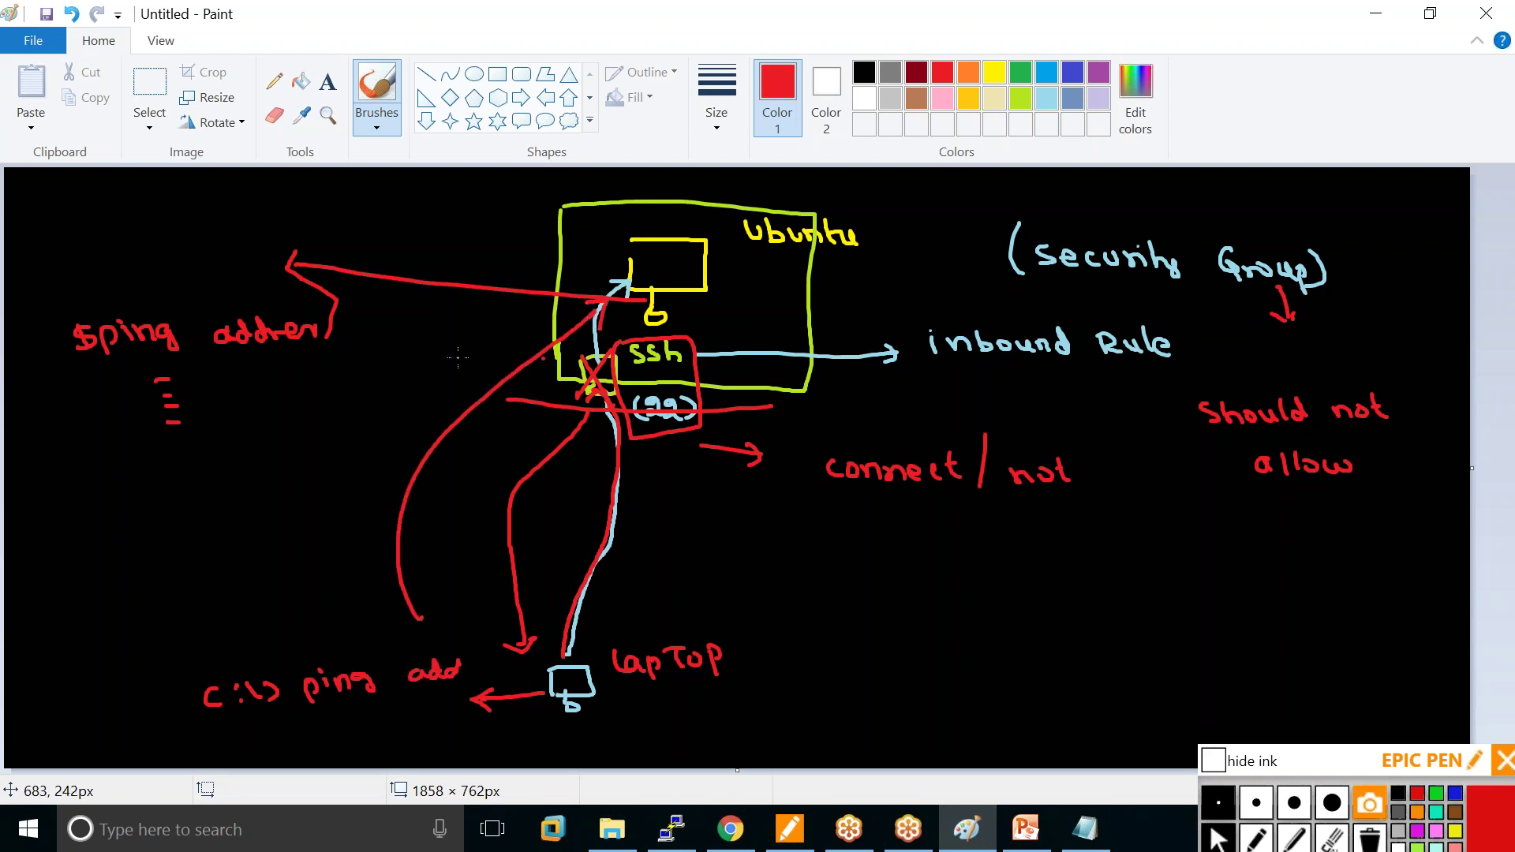
pyautogui.moveTo(138, 360)
pyautogui.mouseDown()
pyautogui.moveTo(347, 325)
pyautogui.moveTo(110, 360)
pyautogui.mouseUp()
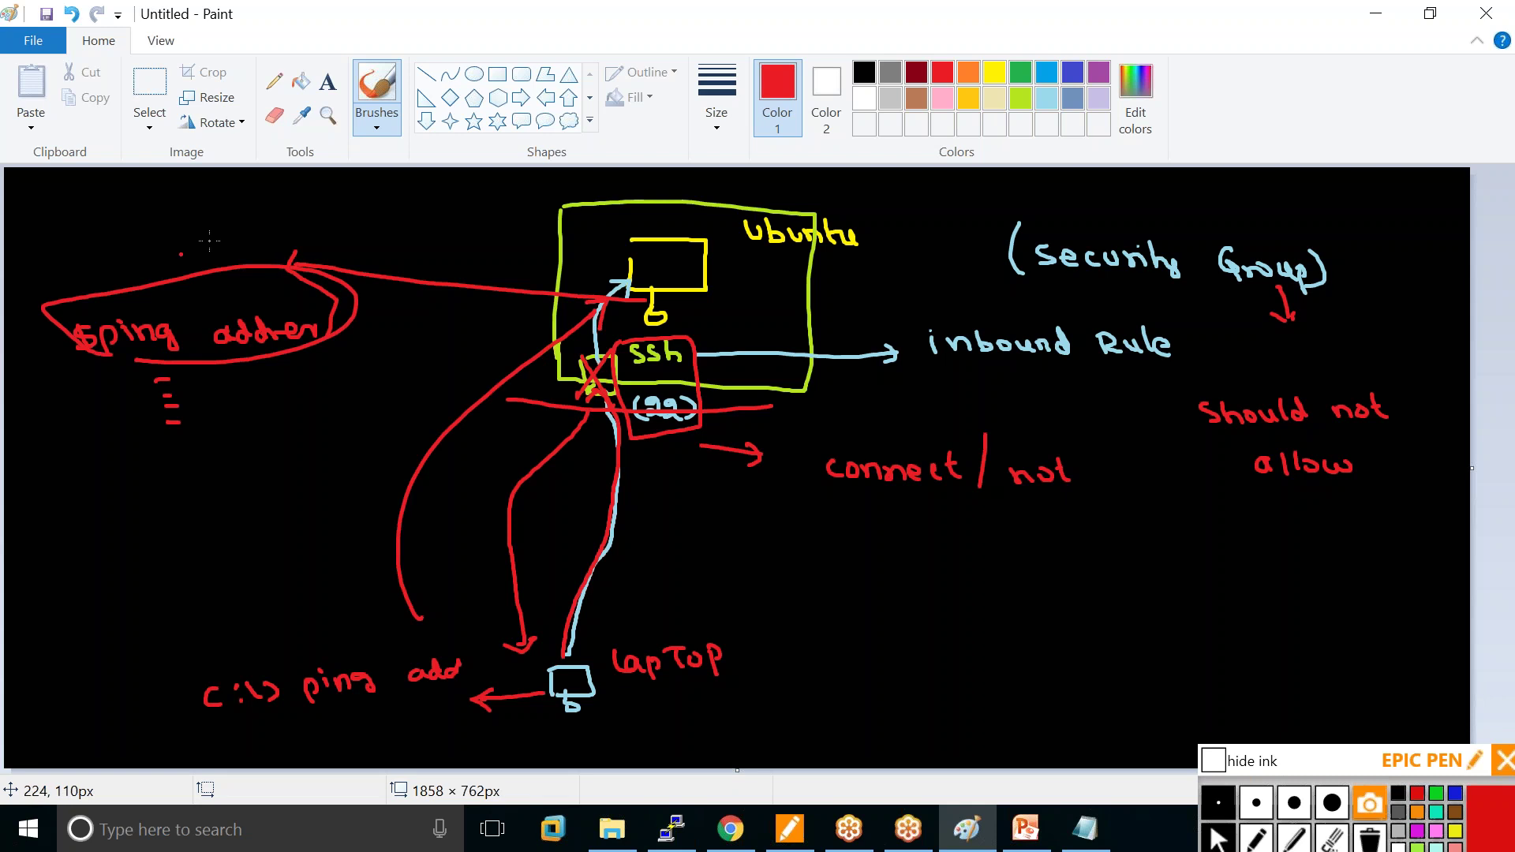
pyautogui.moveTo(701, 193)
pyautogui.mouseDown()
pyautogui.moveTo(291, 225)
pyautogui.moveTo(294, 253)
pyautogui.mouseUp()
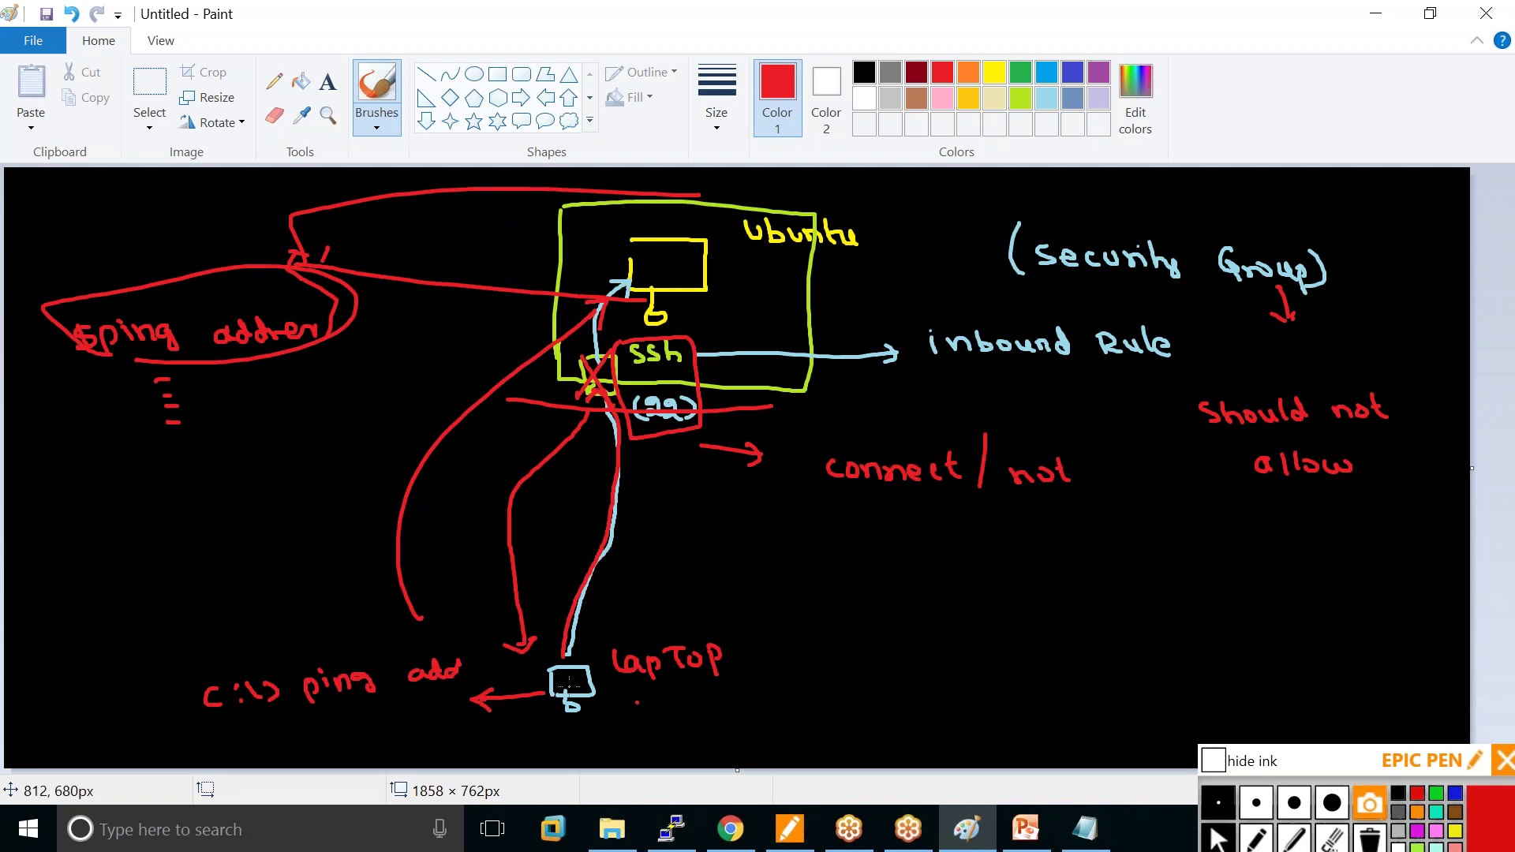
pyautogui.moveTo(611, 685); pyautogui.dragTo(708, 683)
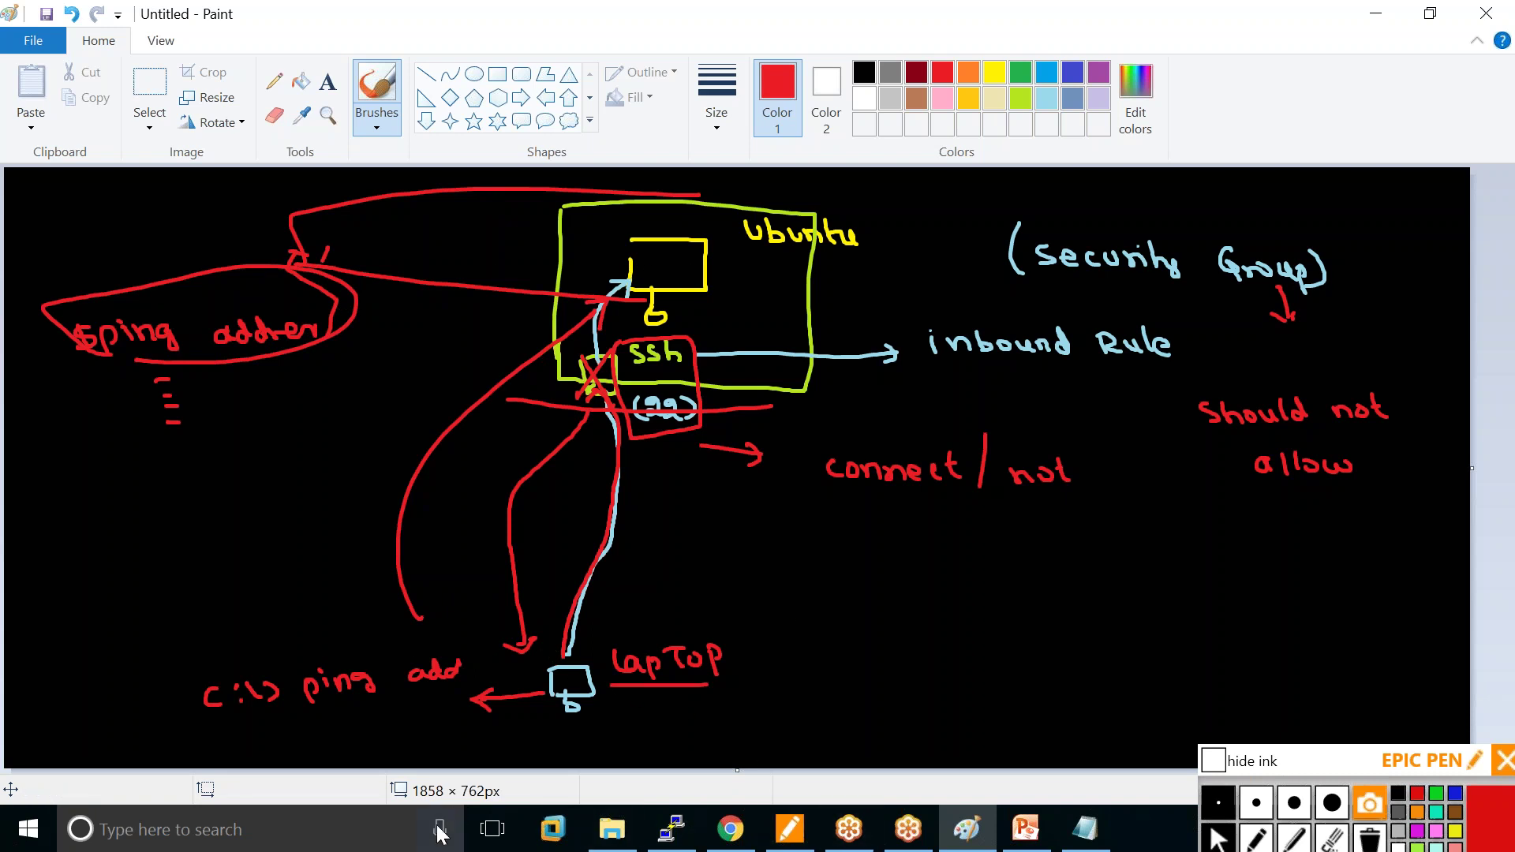
# Open Command Prompt, type ping, and erase the wrongly pasted icmp_seq text.
pyautogui.click(170, 829)
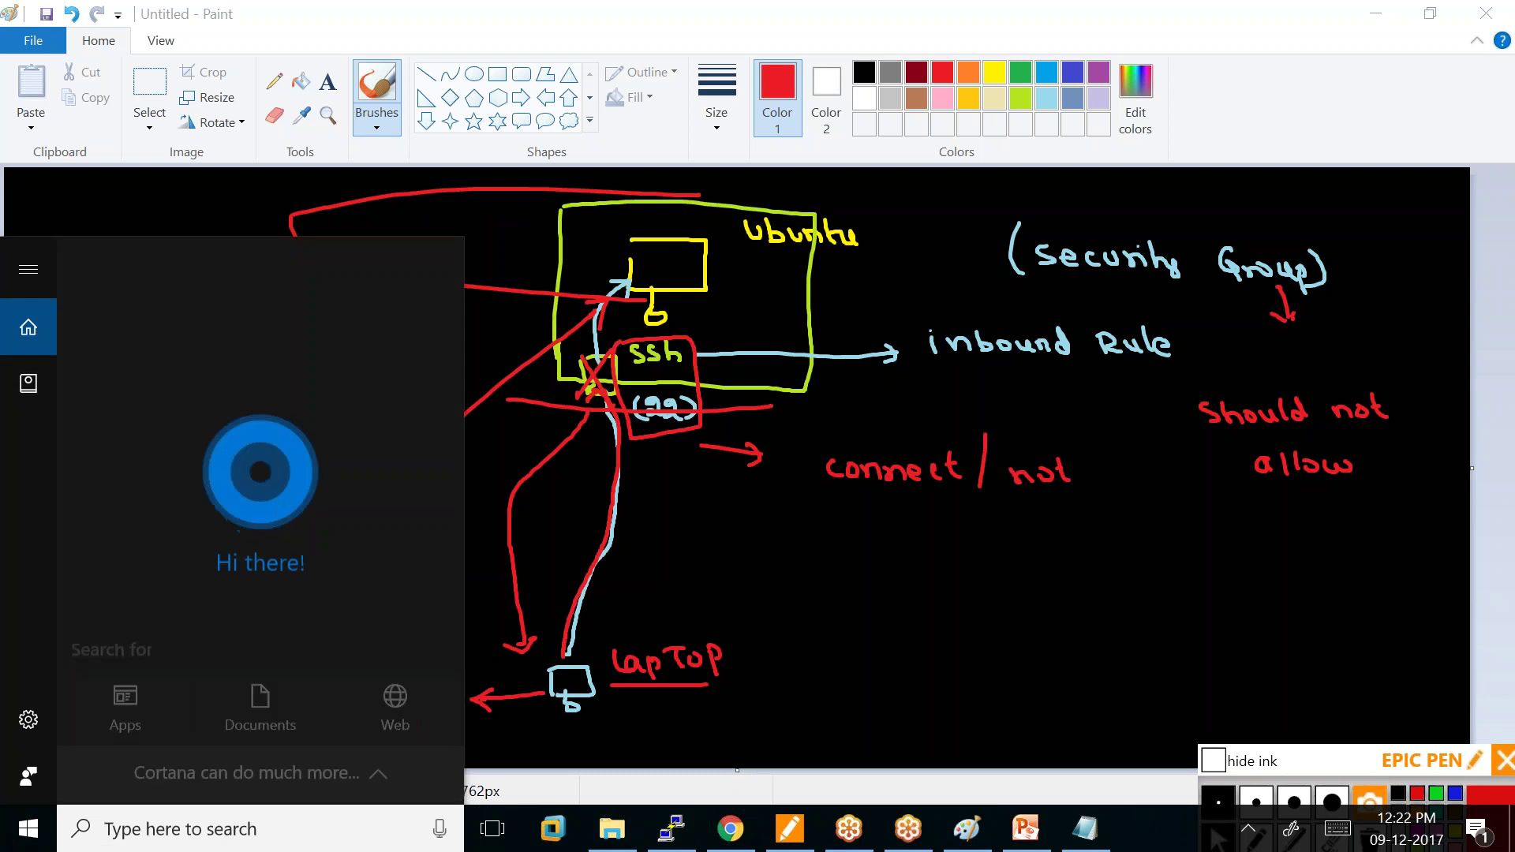
pyautogui.write('cmd')
pyautogui.press('Return')
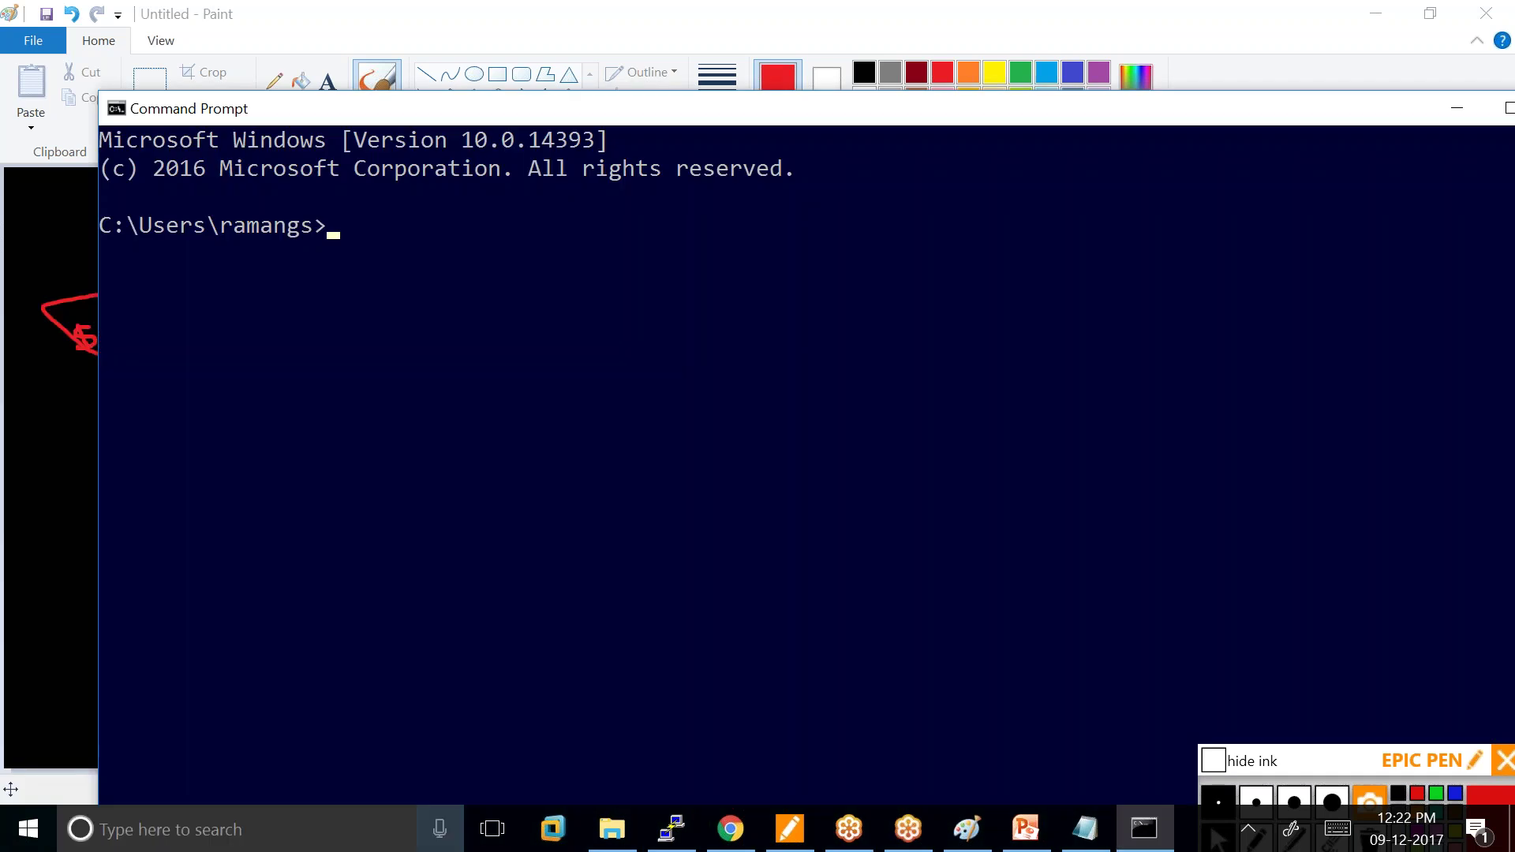
pyautogui.write('ping')
pyautogui.rightClick(399, 235)
pyautogui.click(303, 296)
pyautogui.press('BackSpace')
pyautogui.press('BackSpace')
pyautogui.press('BackSpace')
pyautogui.press('BackSpace')
pyautogui.press('BackSpace')
pyautogui.press('BackSpace')
pyautogui.press('BackSpace')
pyautogui.press('BackSpace')
pyautogui.press('BackSpace')
pyautogui.press('BackSpace')
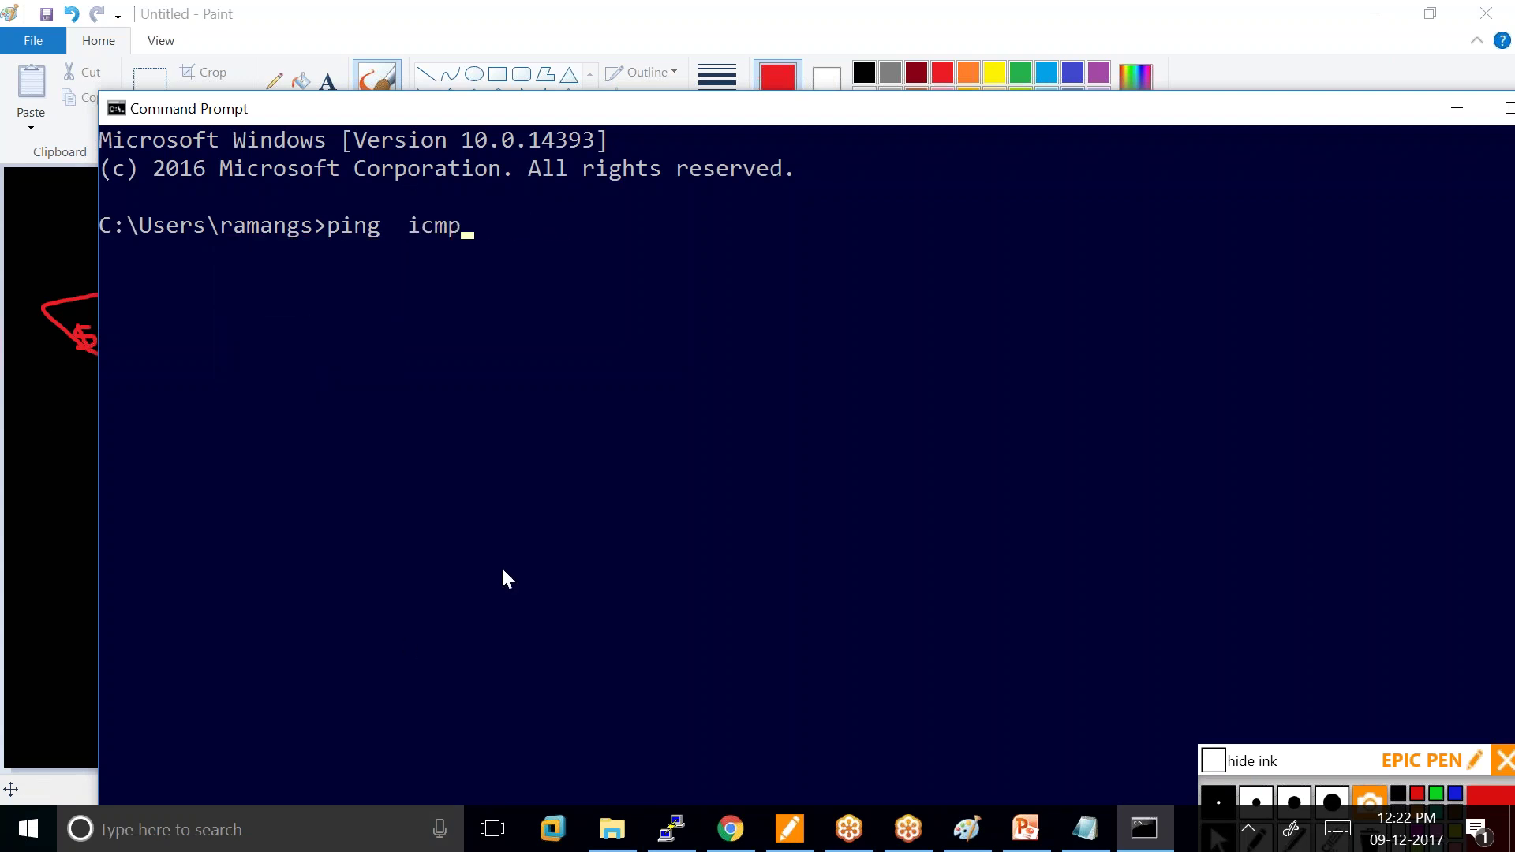
pyautogui.press('BackSpace')
# Copy the instance's public DNS from EC2 and ping it from Command Prompt.
pyautogui.click(730, 829)
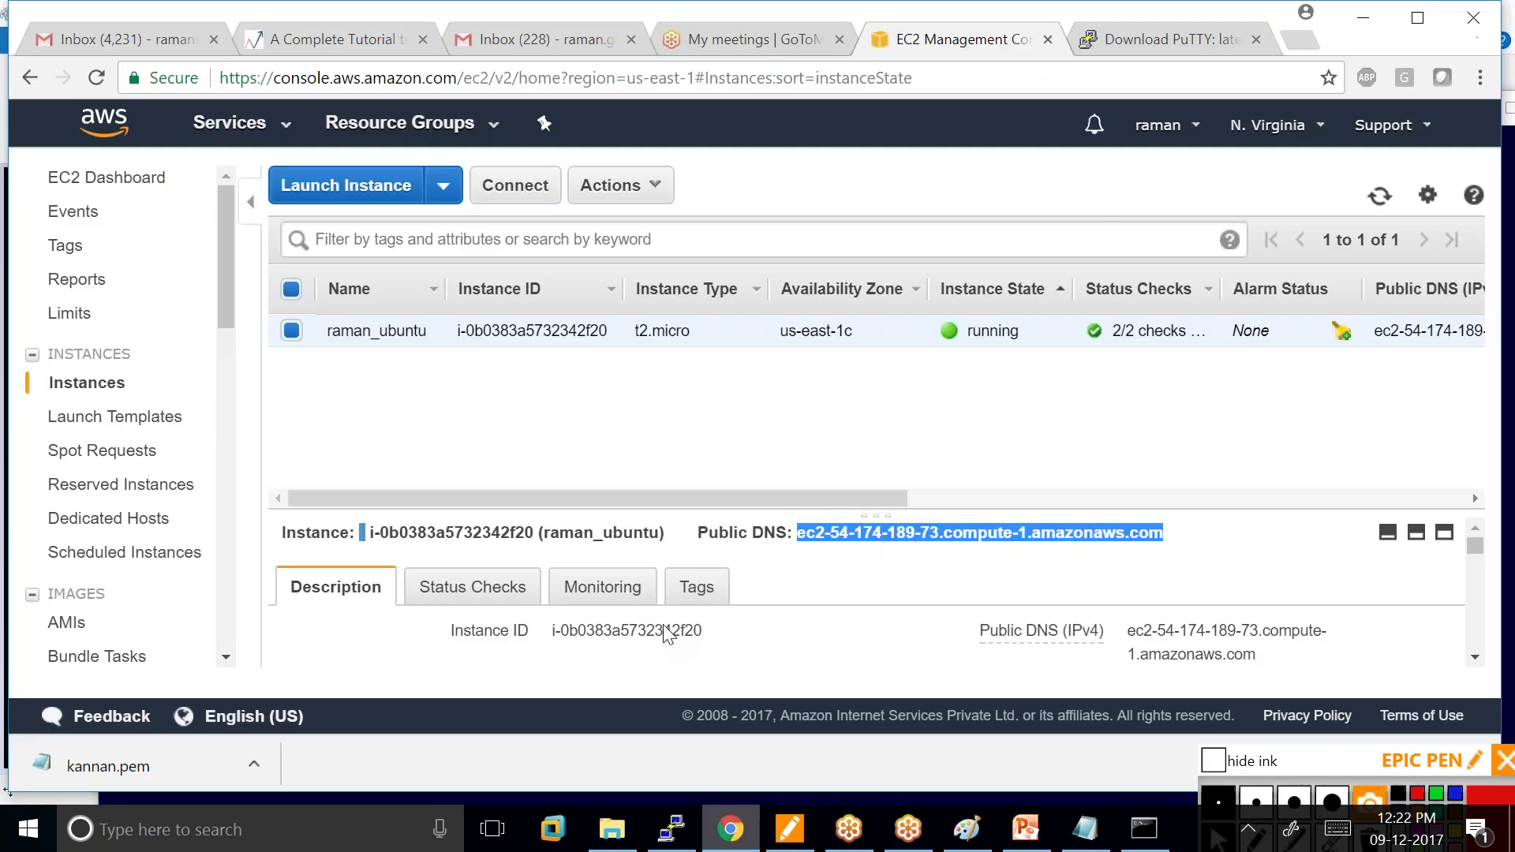
pyautogui.rightClick(936, 529)
pyautogui.click(985, 548)
pyautogui.click(1144, 829)
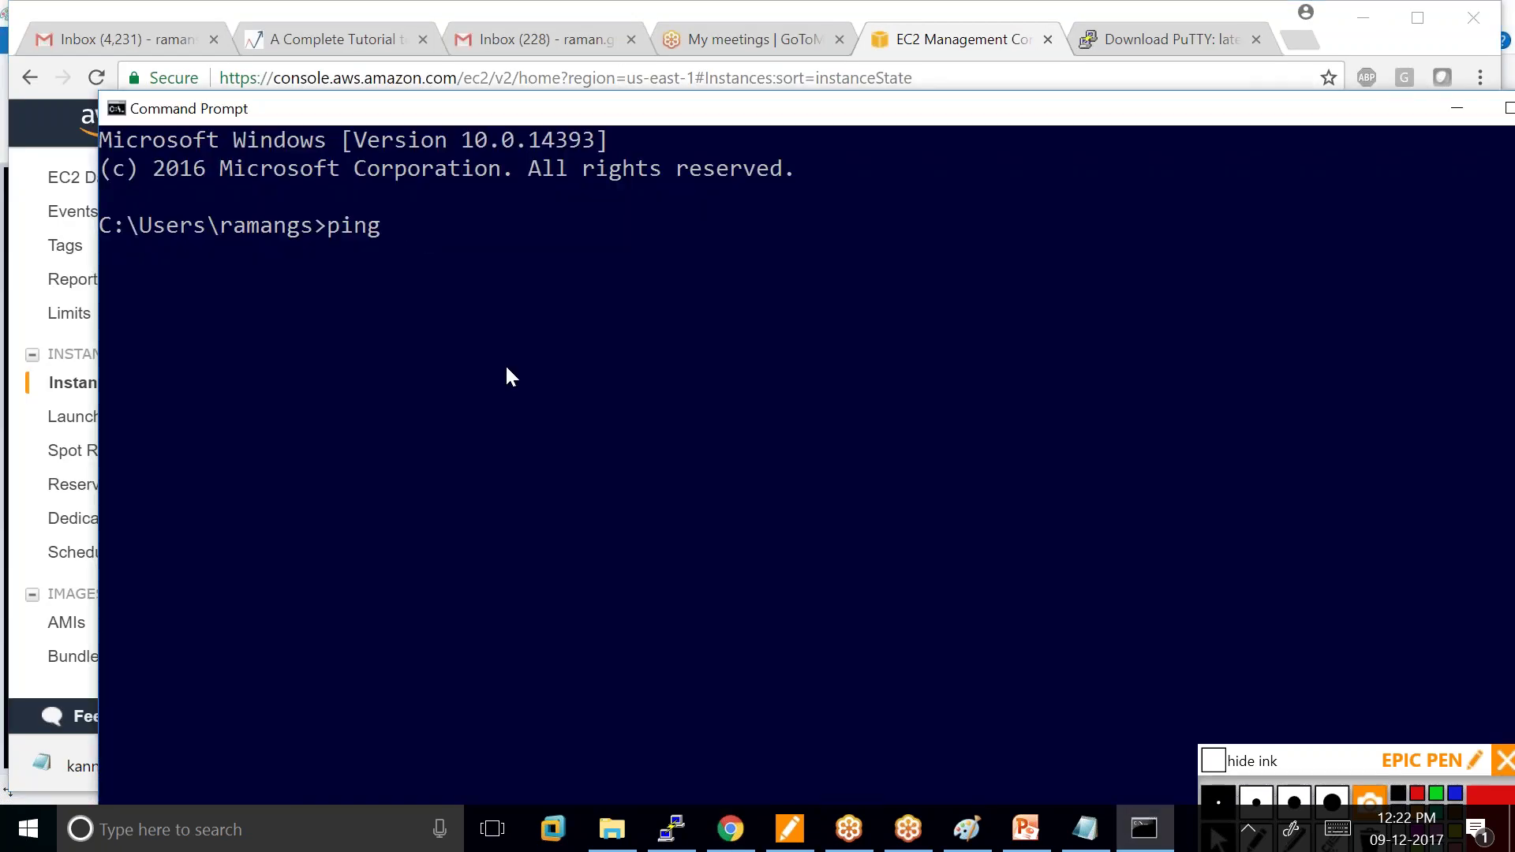
pyautogui.rightClick(414, 234)
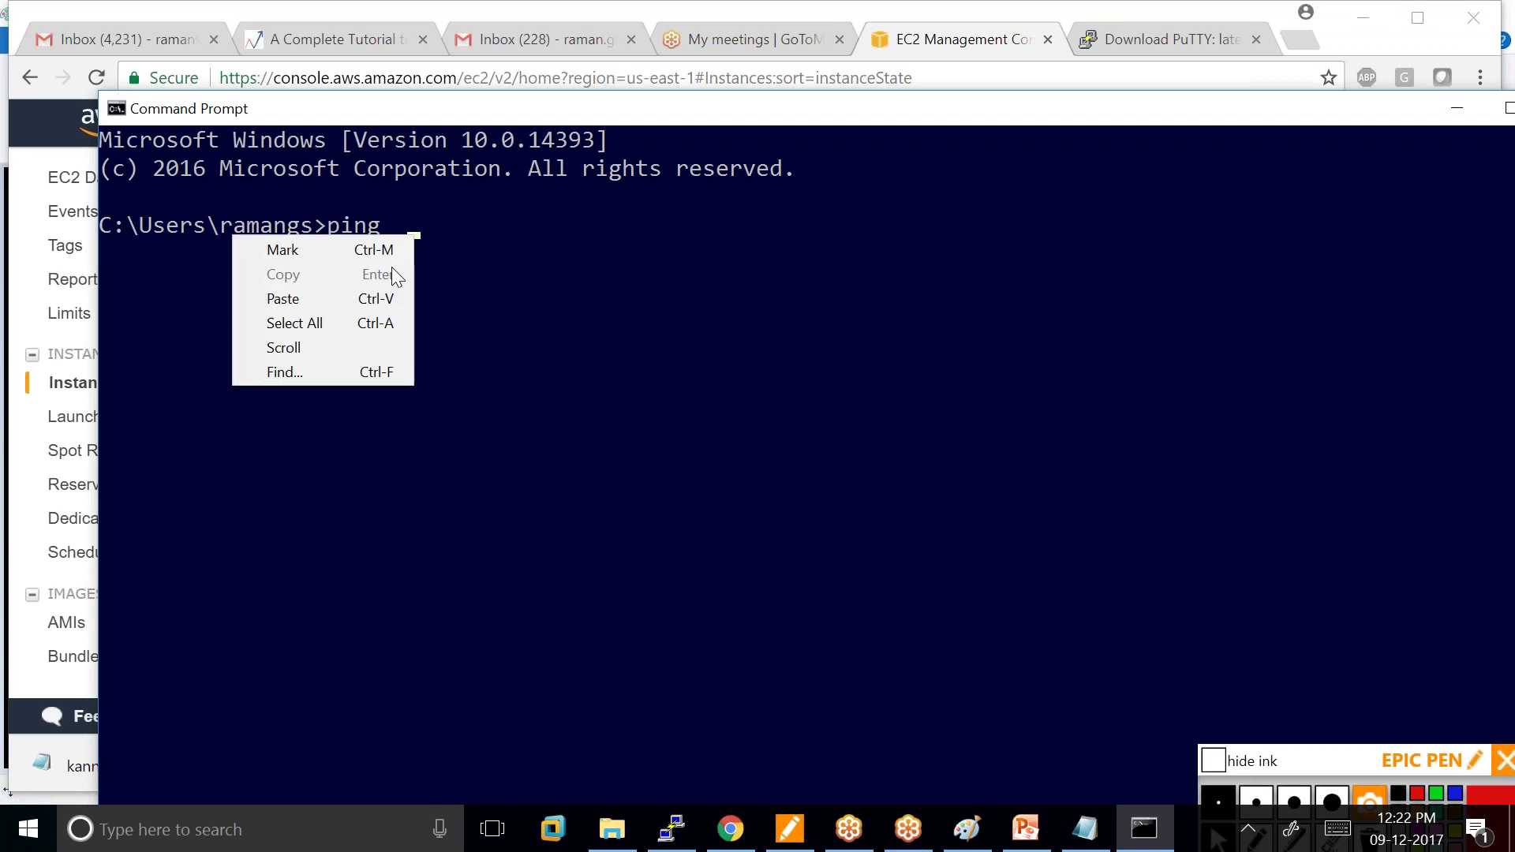
pyautogui.click(285, 298)
pyautogui.press('Return')
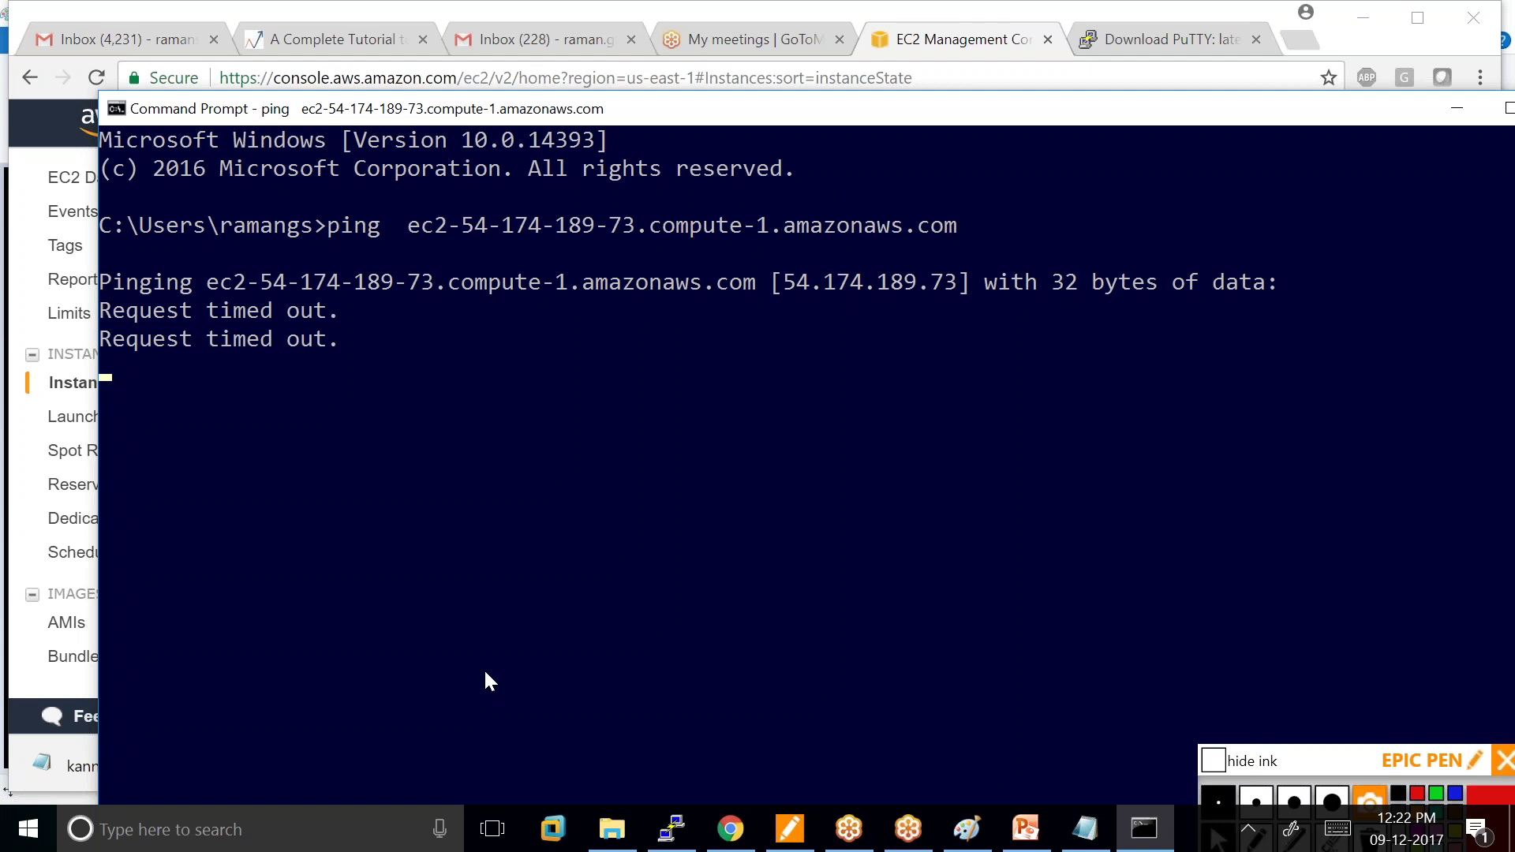
pyautogui.click(672, 828)
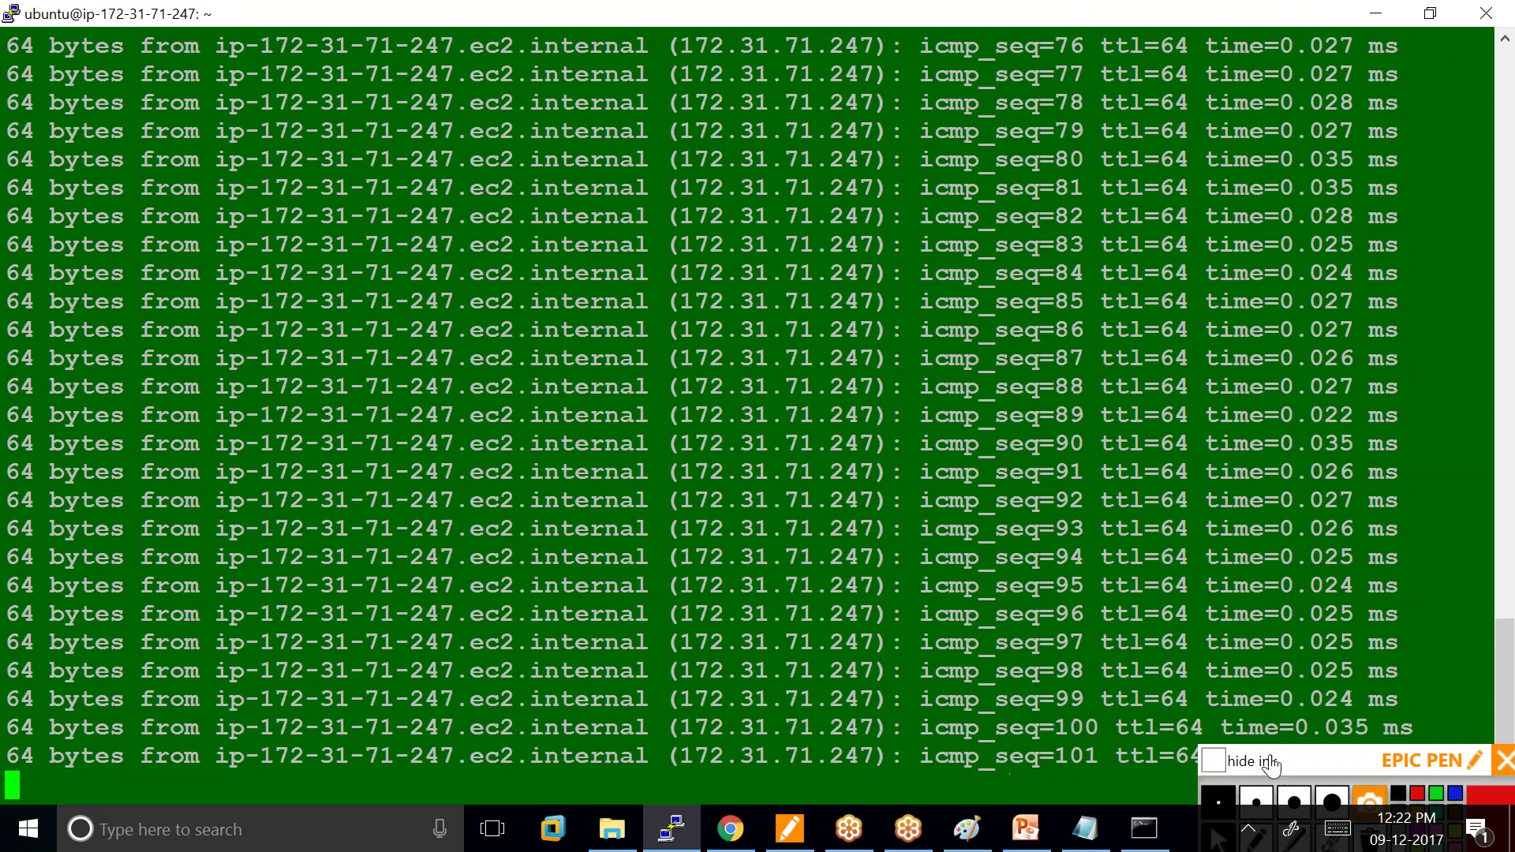
# Leave the running ping in PuTTY and bring the Untitled - Paint network diagram forward.
pyautogui.moveTo(1307, 769); pyautogui.dragTo(1326, 823)
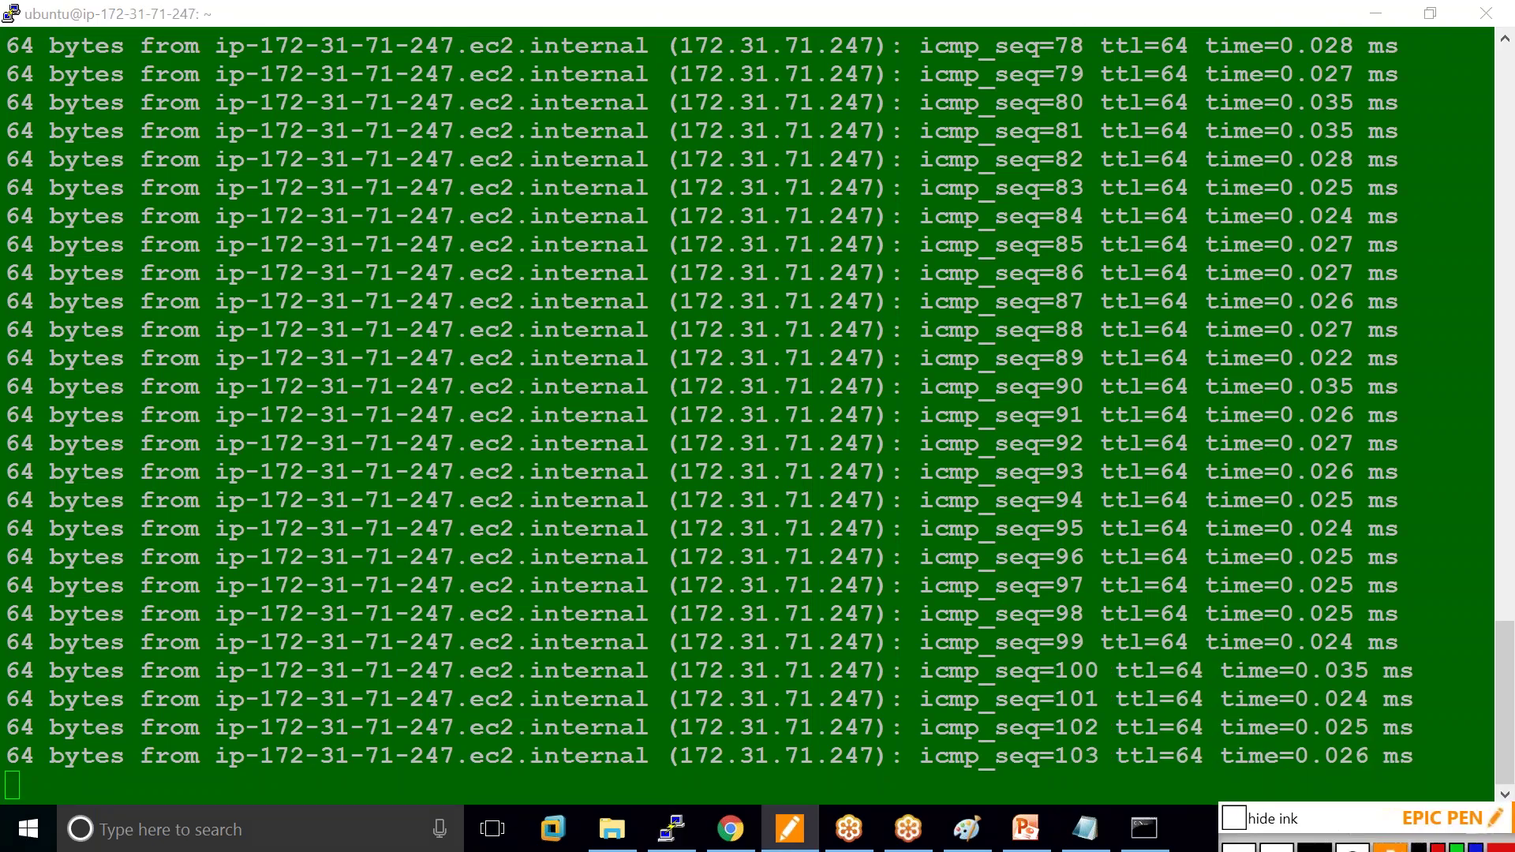
pyautogui.moveTo(1075, 844)
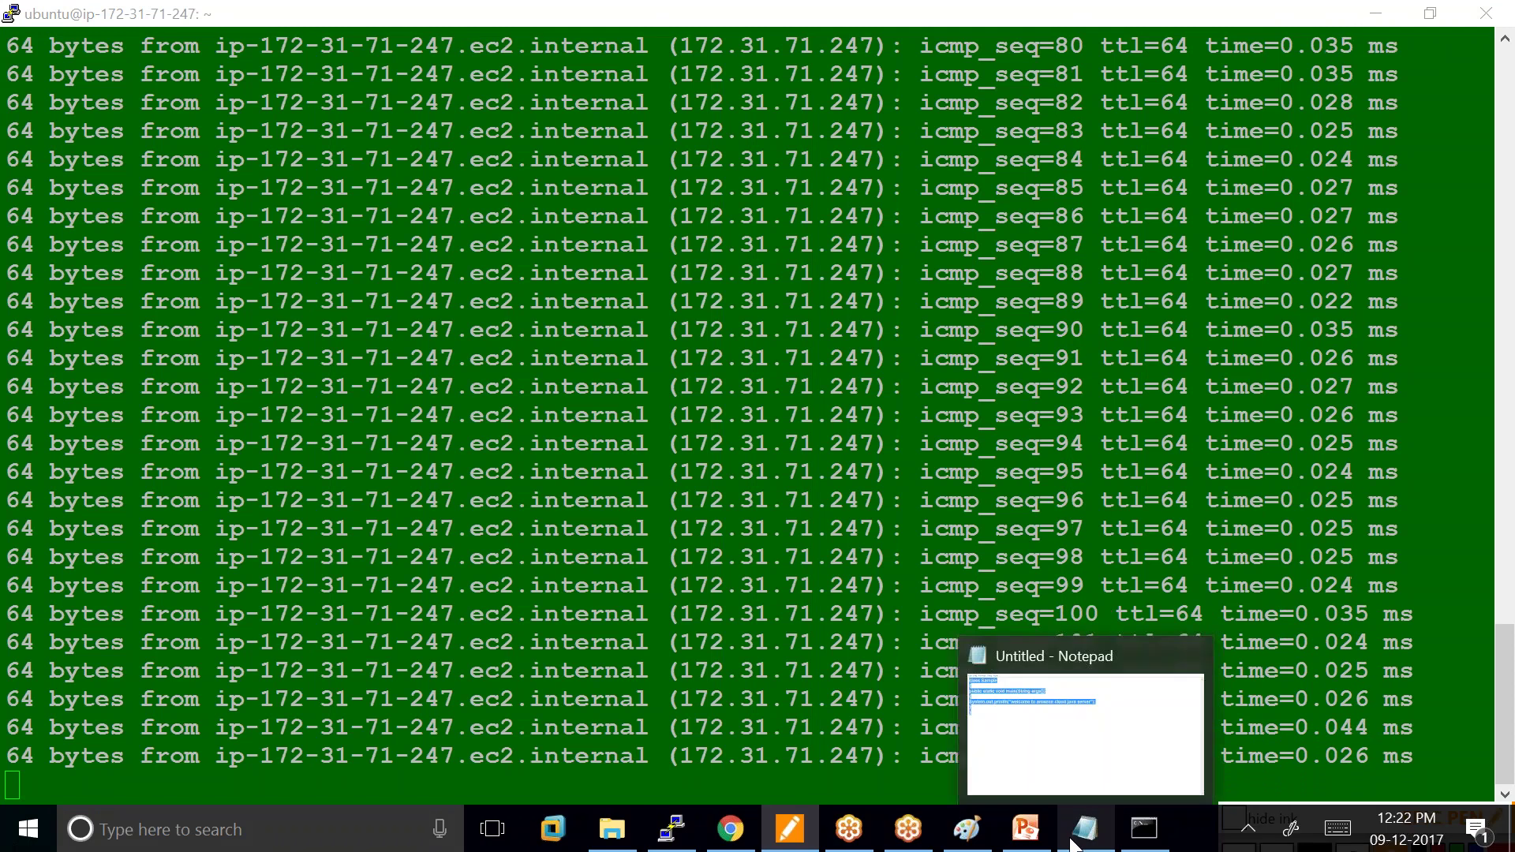
pyautogui.moveTo(970, 841)
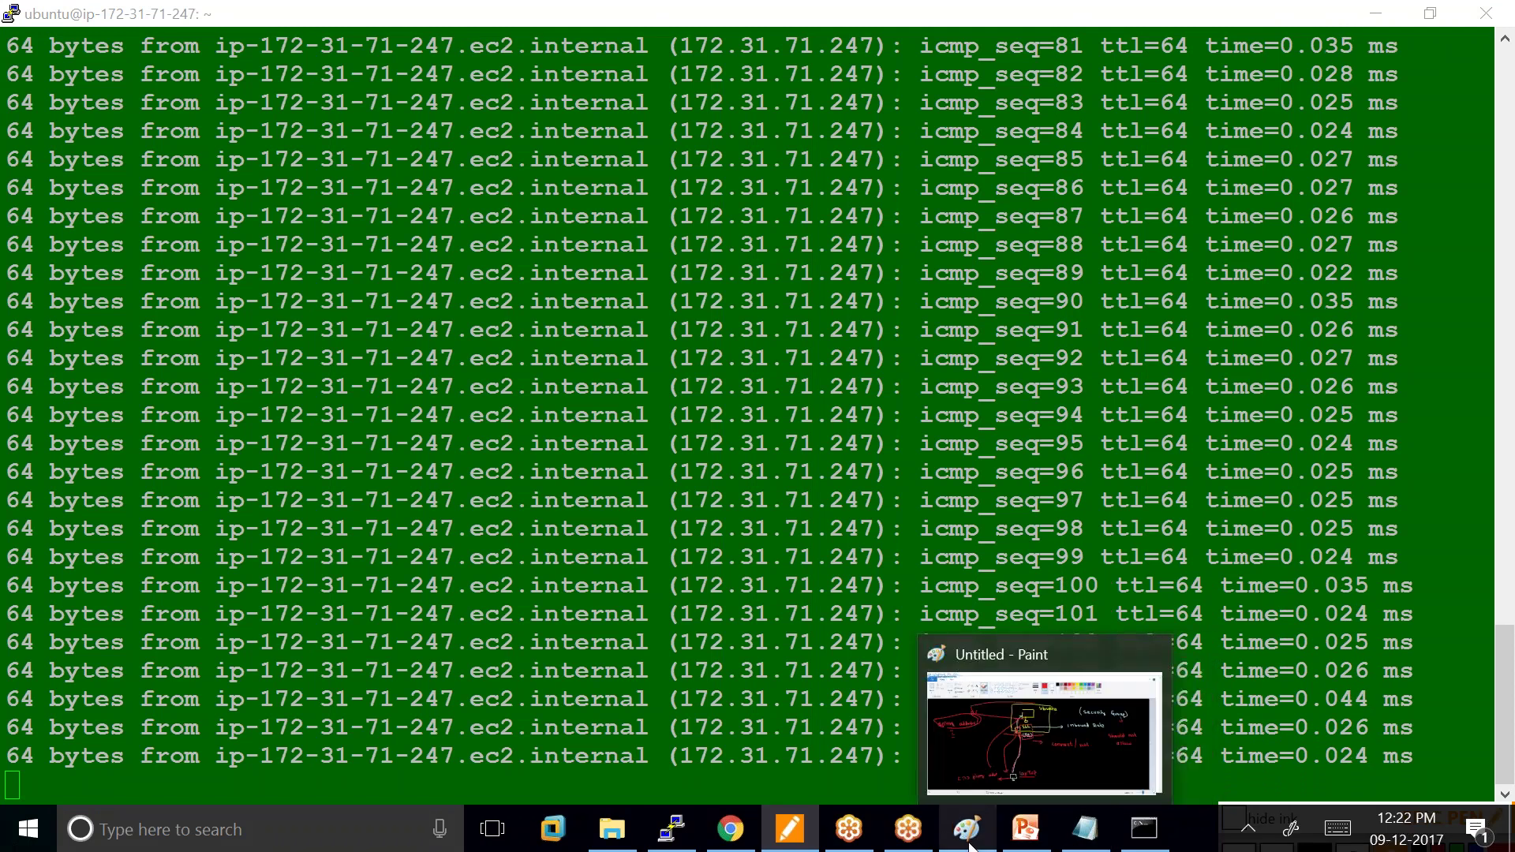
pyautogui.click(977, 779)
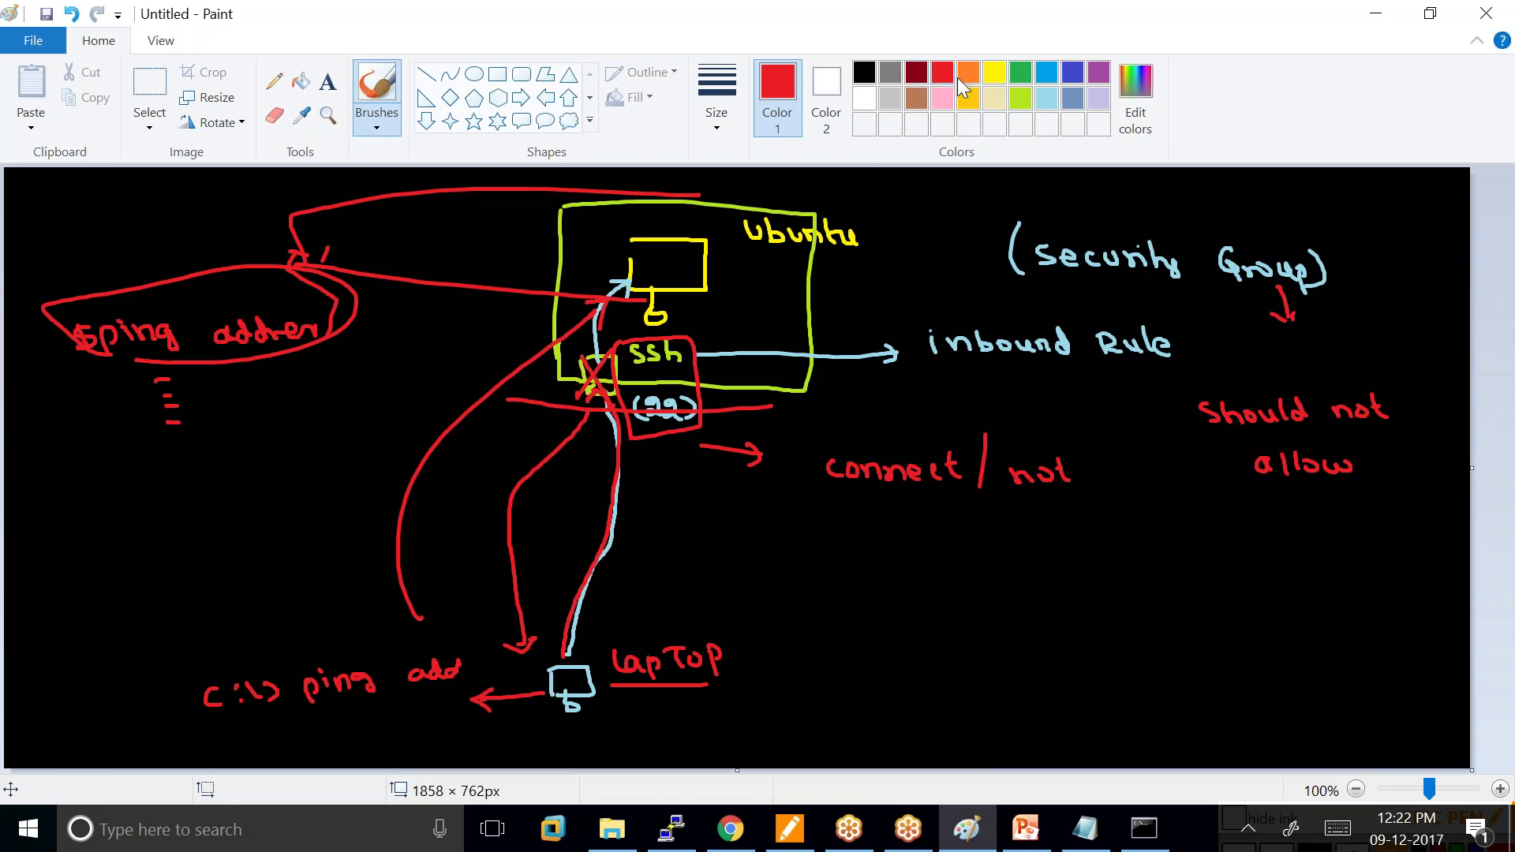
# Draw a pink arrow from the laptop up to the Ubuntu box and write an underlined 'icmp' note.
pyautogui.click(944, 100)
pyautogui.moveTo(481, 633)
pyautogui.mouseDown()
pyautogui.moveTo(513, 653)
pyautogui.moveTo(478, 535)
pyautogui.mouseUp()
pyautogui.moveTo(486, 480)
pyautogui.mouseDown()
pyautogui.moveTo(569, 315)
pyautogui.moveTo(617, 272)
pyautogui.moveTo(745, 308)
pyautogui.mouseUp()
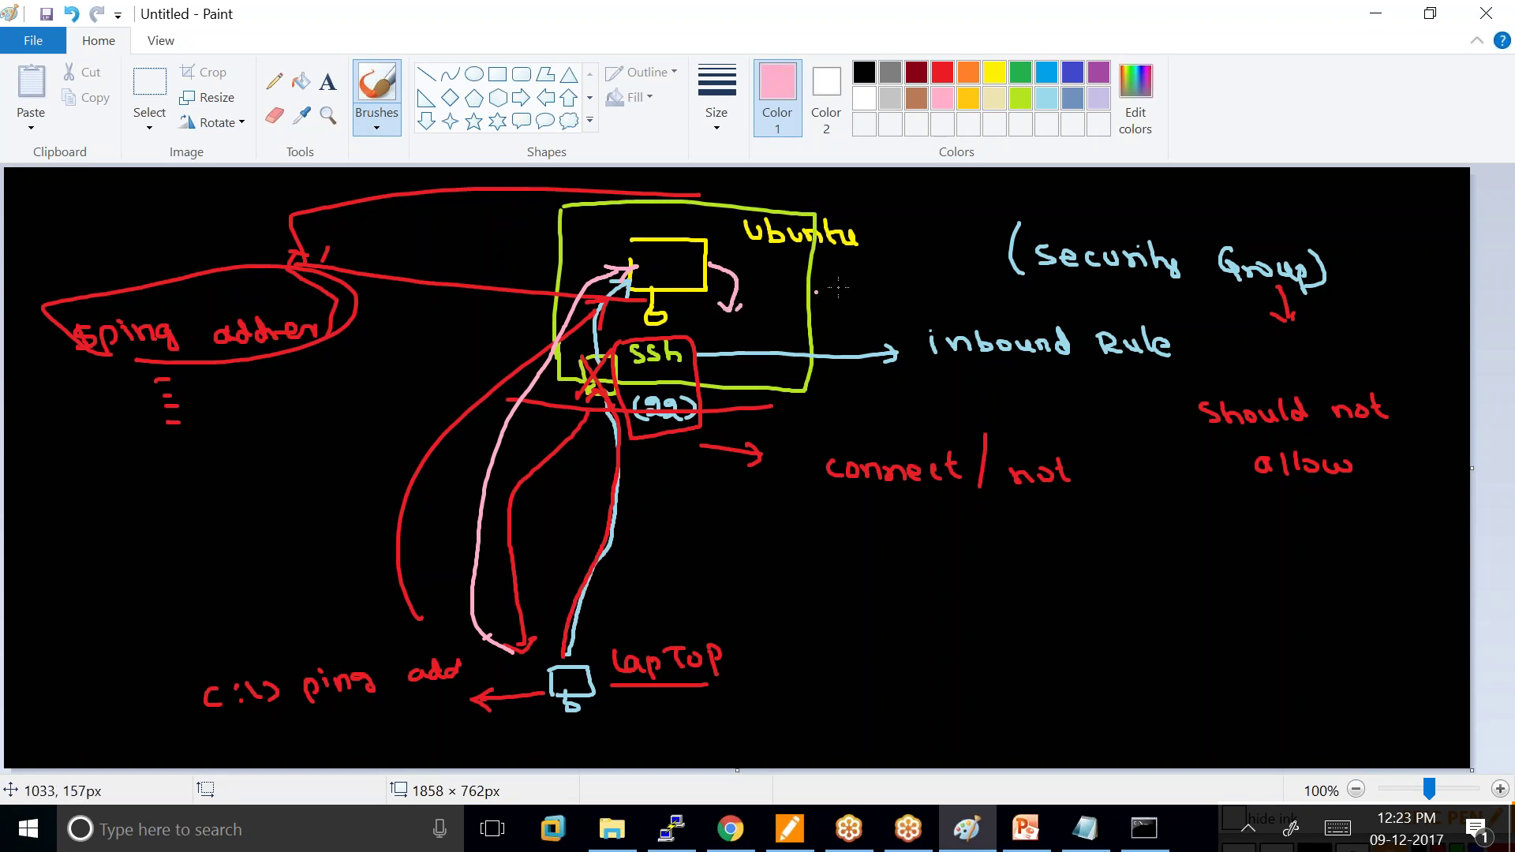
pyautogui.moveTo(834, 276); pyautogui.dragTo(834, 295)
pyautogui.moveTo(831, 272)
pyautogui.mouseDown()
pyautogui.moveTo(859, 293)
pyautogui.moveTo(900, 294)
pyautogui.mouseUp()
pyautogui.moveTo(841, 310); pyautogui.dragTo(911, 308)
# Handwrite 'Internet control message protocol' in pink and add a return curve from the server to the laptop.
pyautogui.moveTo(833, 581)
pyautogui.mouseDown()
pyautogui.moveTo(834, 597)
pyautogui.moveTo(868, 580)
pyautogui.moveTo(896, 598)
pyautogui.moveTo(960, 569)
pyautogui.moveTo(1102, 584)
pyautogui.moveTo(1122, 559)
pyautogui.moveTo(1137, 588)
pyautogui.mouseUp()
pyautogui.moveTo(939, 646)
pyautogui.mouseDown()
pyautogui.moveTo(1203, 625)
pyautogui.moveTo(1297, 626)
pyautogui.moveTo(1304, 643)
pyautogui.mouseUp()
pyautogui.moveTo(805, 579)
pyautogui.mouseDown()
pyautogui.moveTo(795, 620)
pyautogui.moveTo(836, 578)
pyautogui.moveTo(842, 609)
pyautogui.mouseUp()
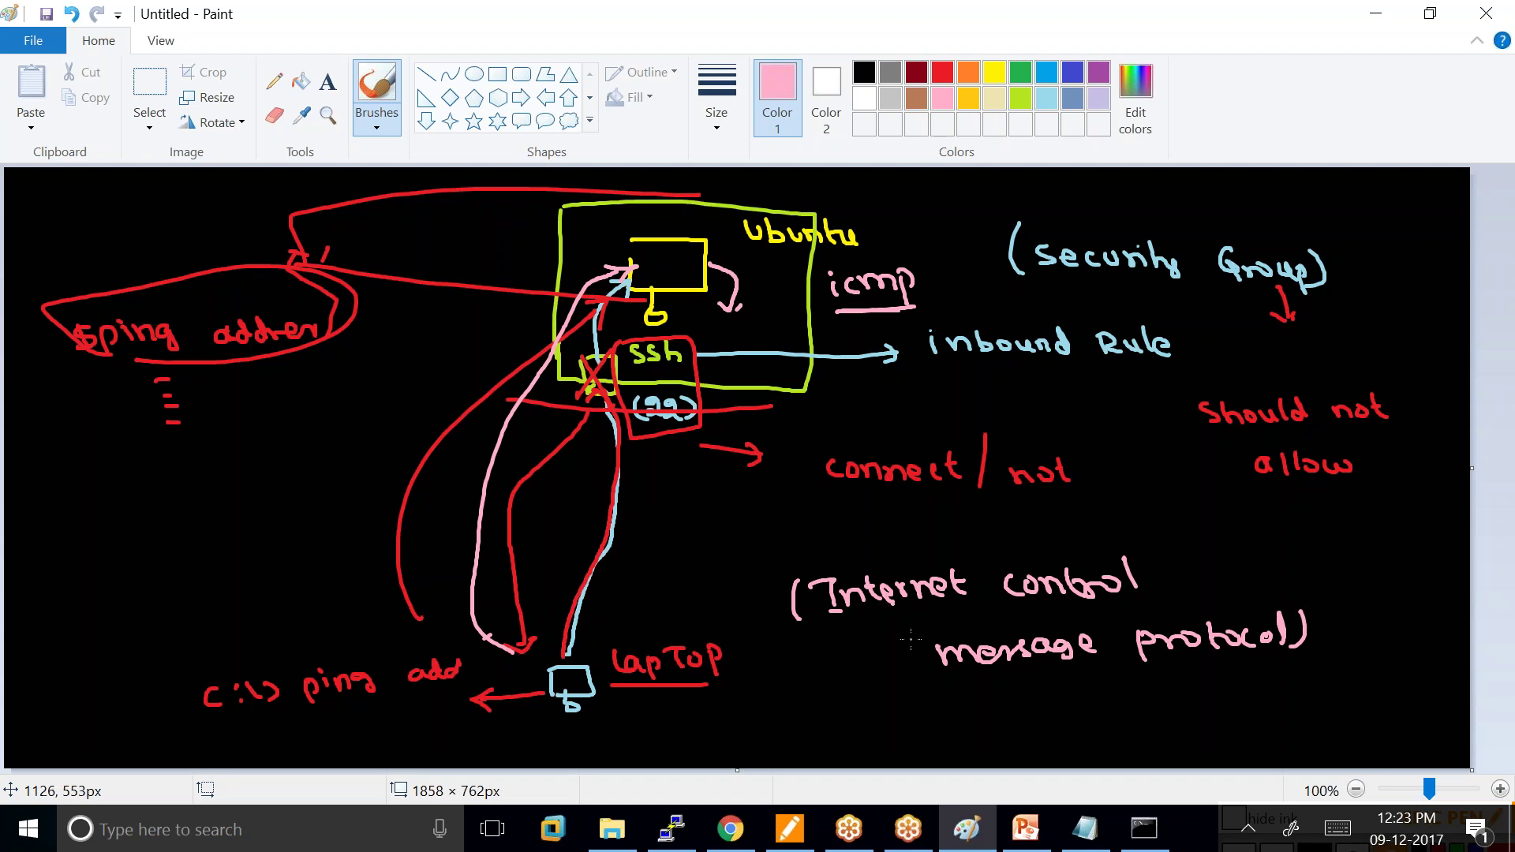
pyautogui.moveTo(734, 331); pyautogui.dragTo(698, 629)
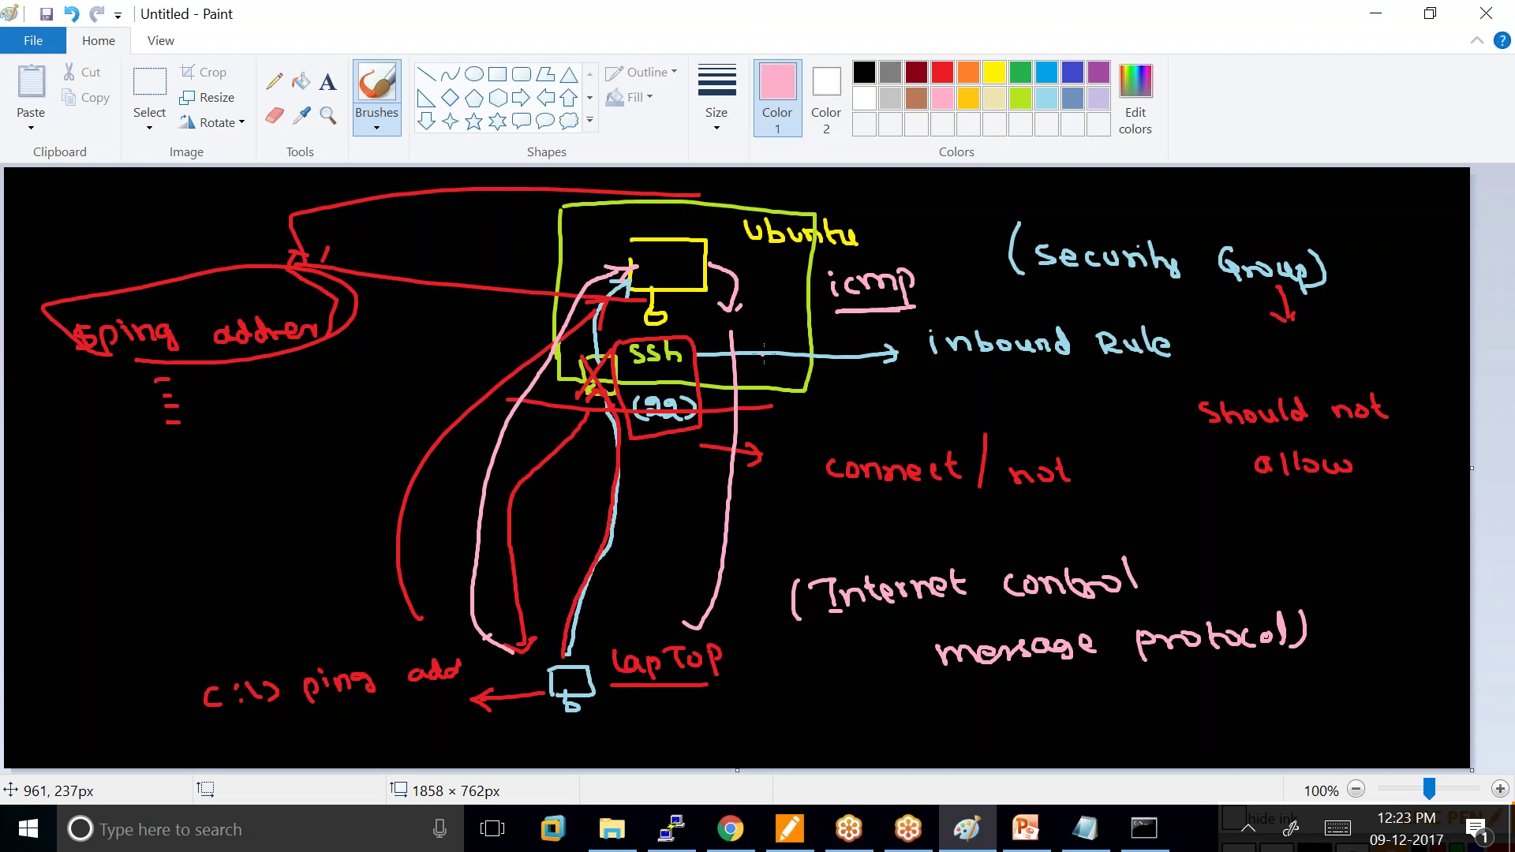
pyautogui.moveTo(734, 356)
pyautogui.mouseDown()
pyautogui.moveTo(730, 398)
pyautogui.moveTo(760, 352)
pyautogui.moveTo(774, 390)
pyautogui.mouseUp()
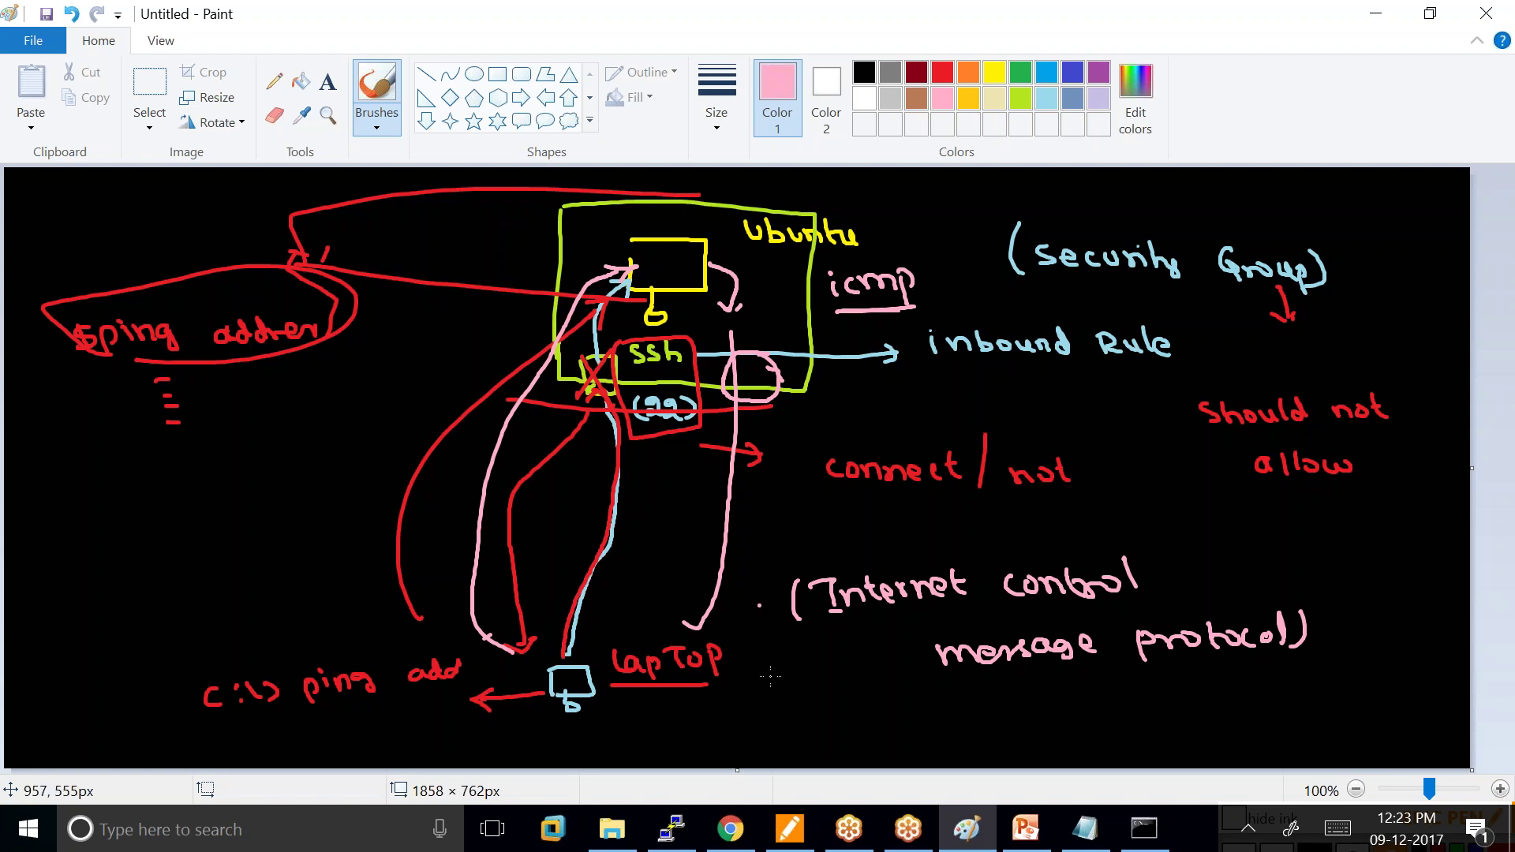
pyautogui.click(671, 828)
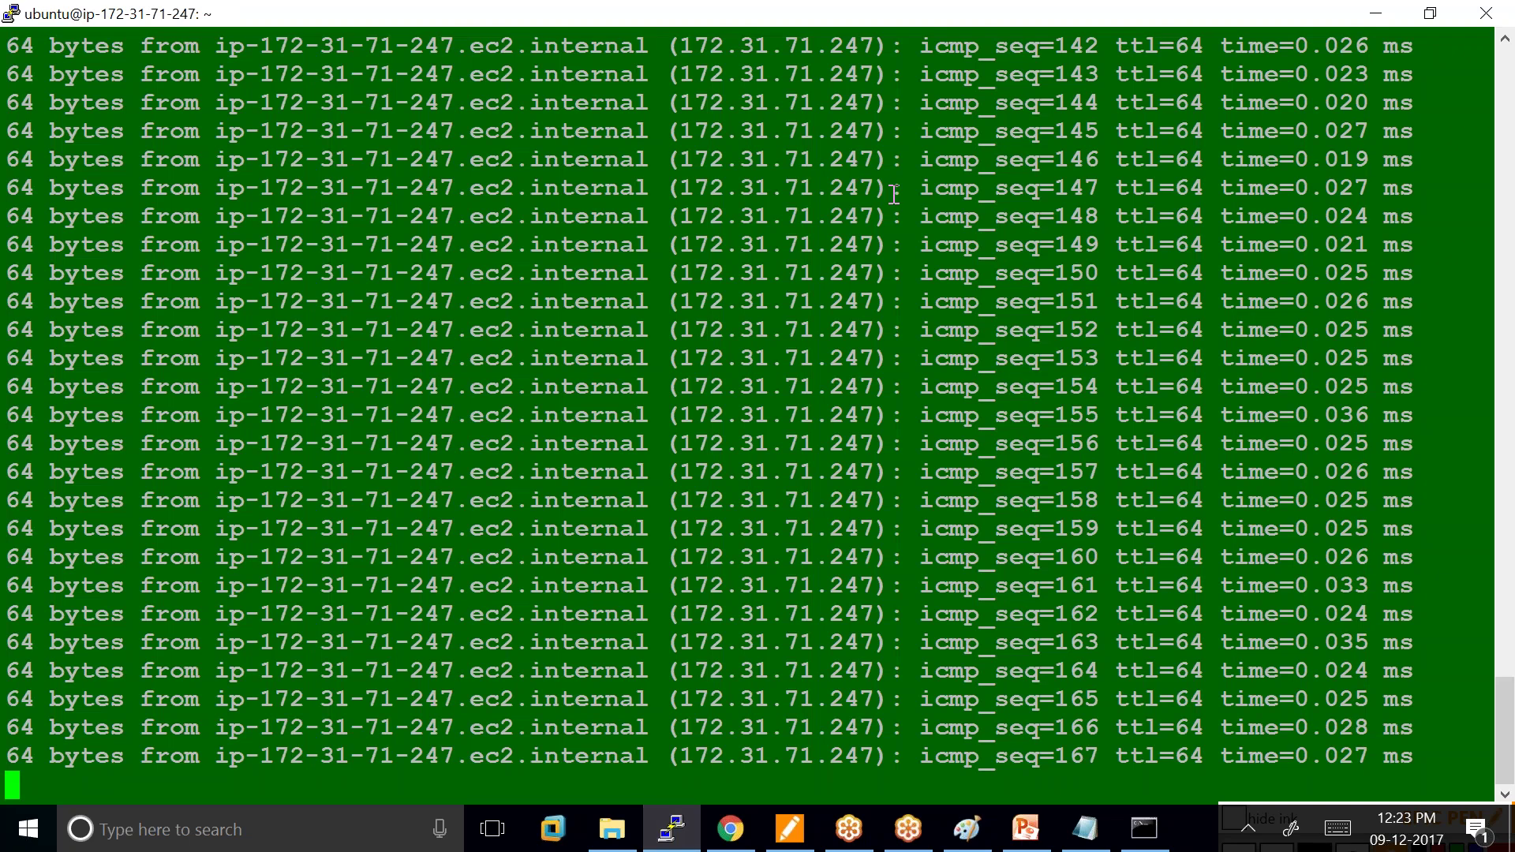
# Check the Command Prompt ping statistics showing 100% loss, then scroll the EC2 console sidebar.
pyautogui.moveTo(920, 159); pyautogui.dragTo(1417, 188)
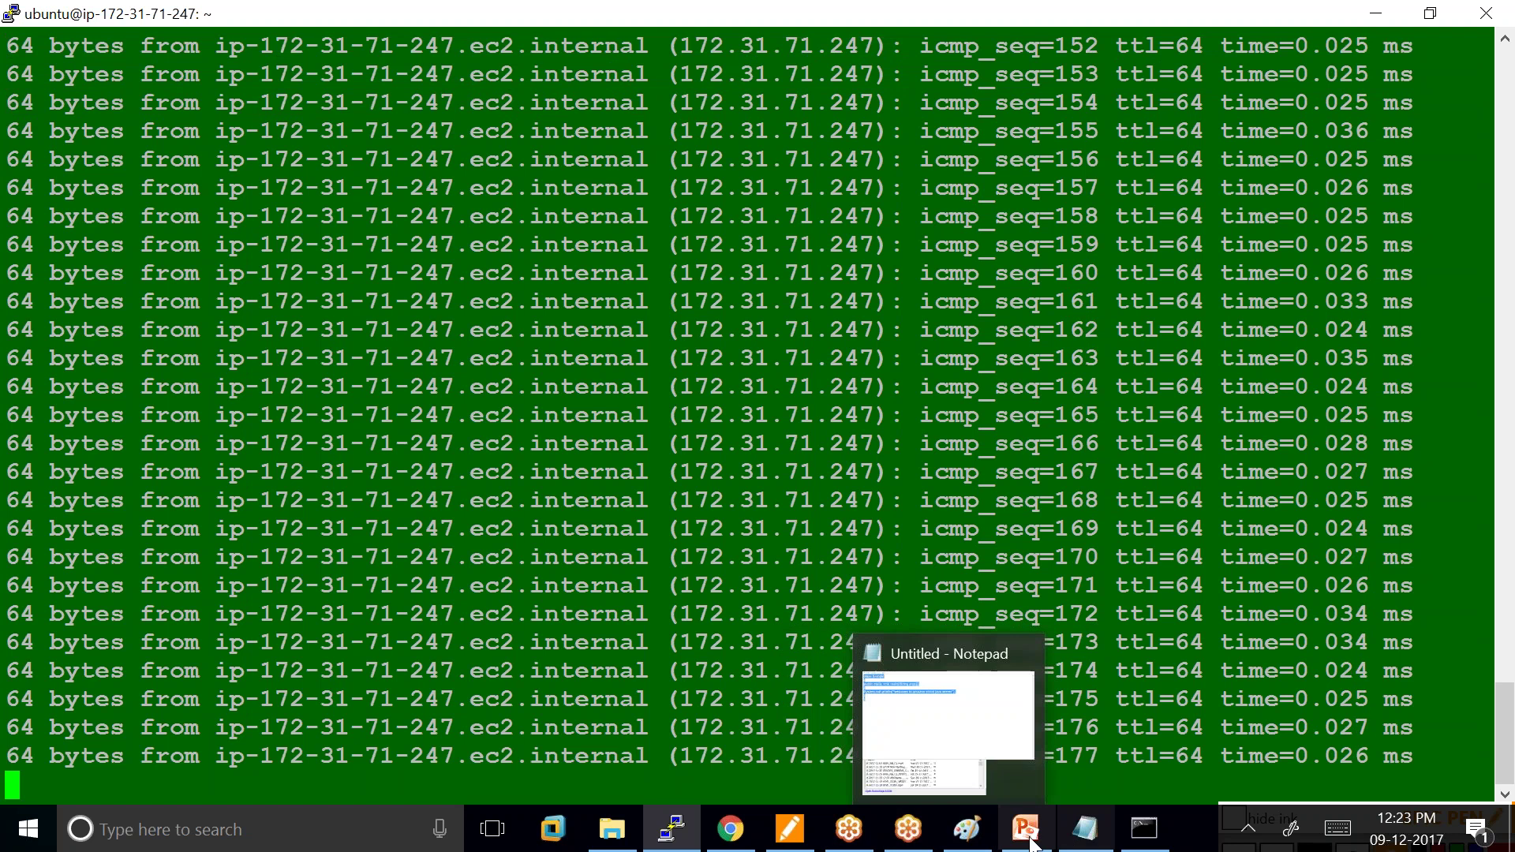
pyautogui.click(744, 844)
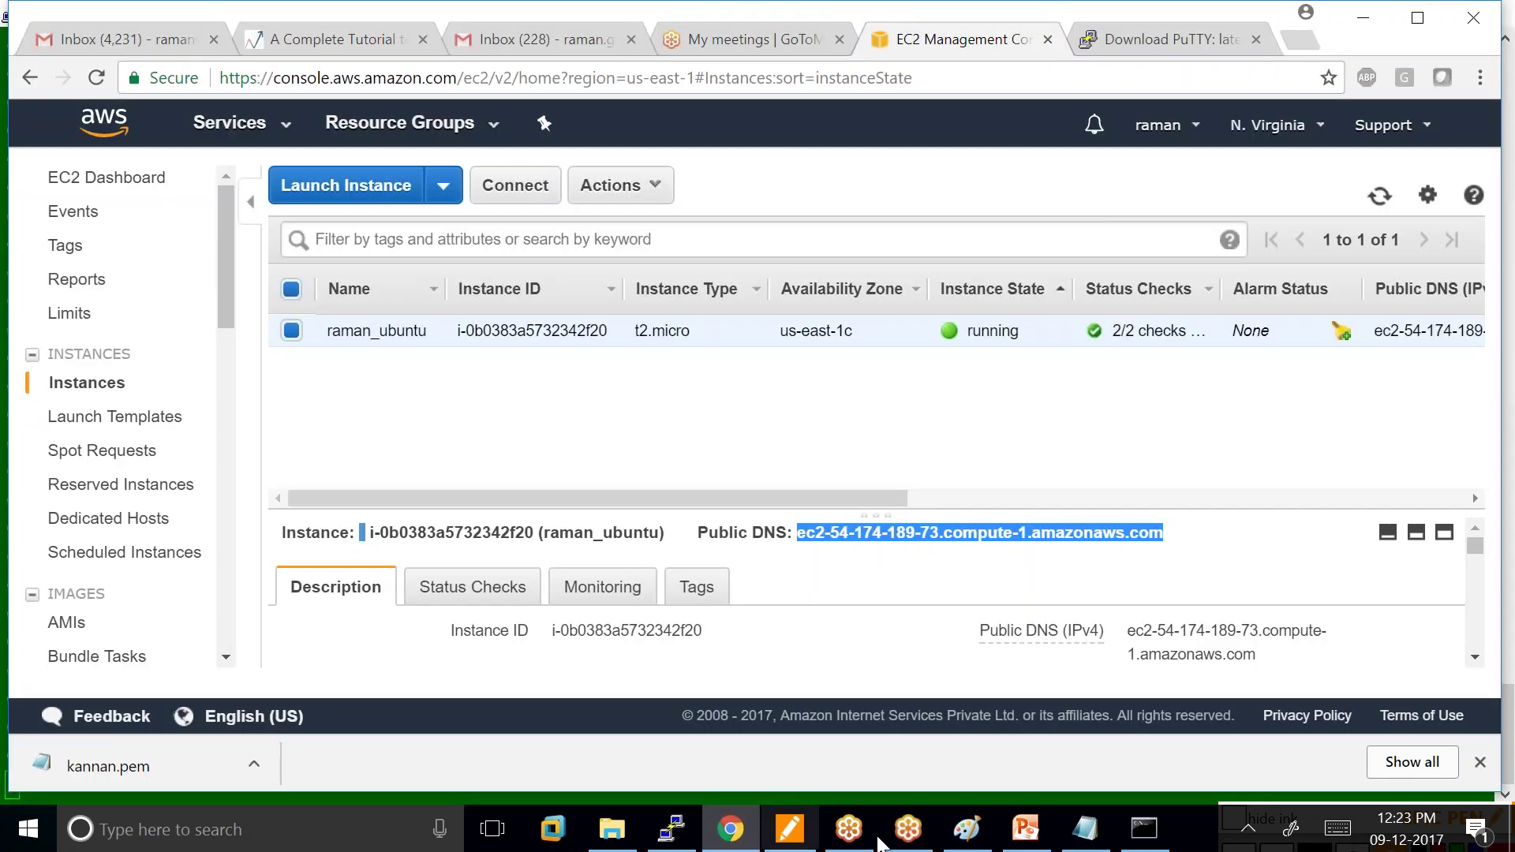
pyautogui.click(1143, 829)
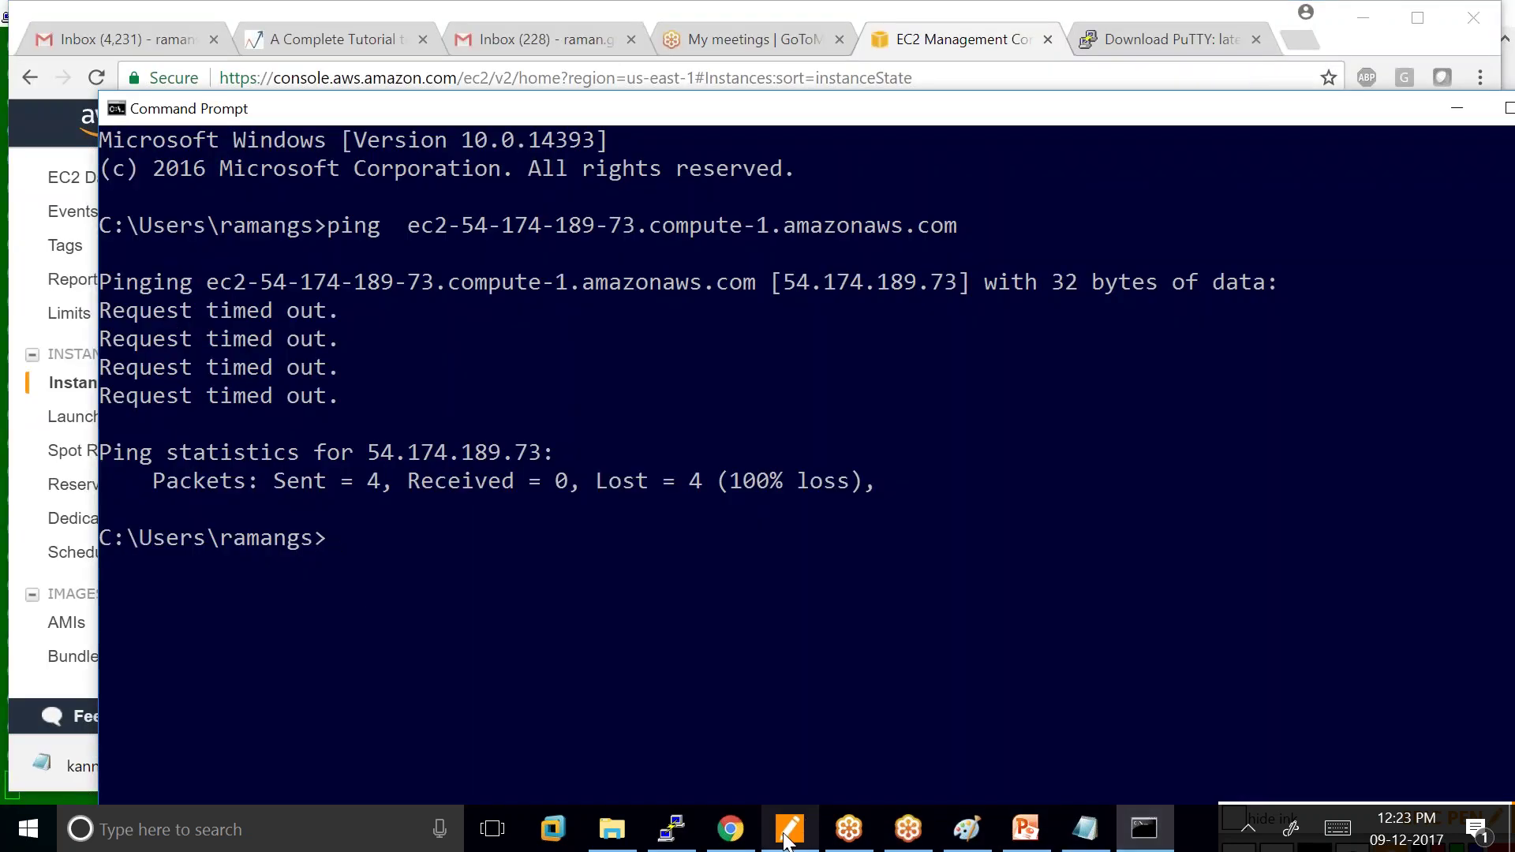
pyautogui.click(741, 838)
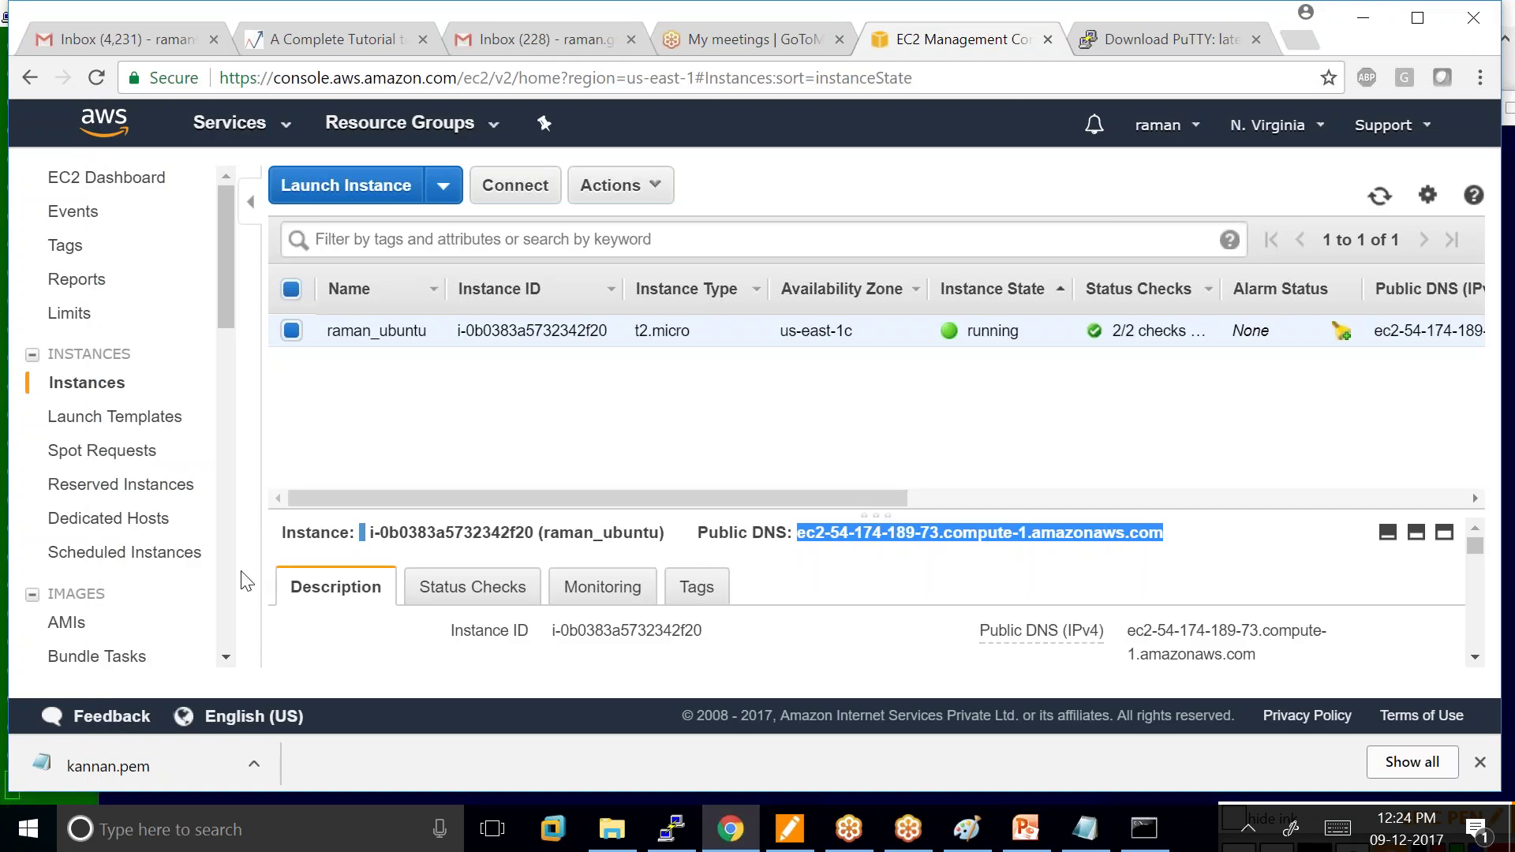
pyautogui.moveTo(229, 289); pyautogui.dragTo(216, 385)
# Open the Security Groups list and select launch-wizard-15 (sg-8084d1f5).
pyautogui.click(113, 533)
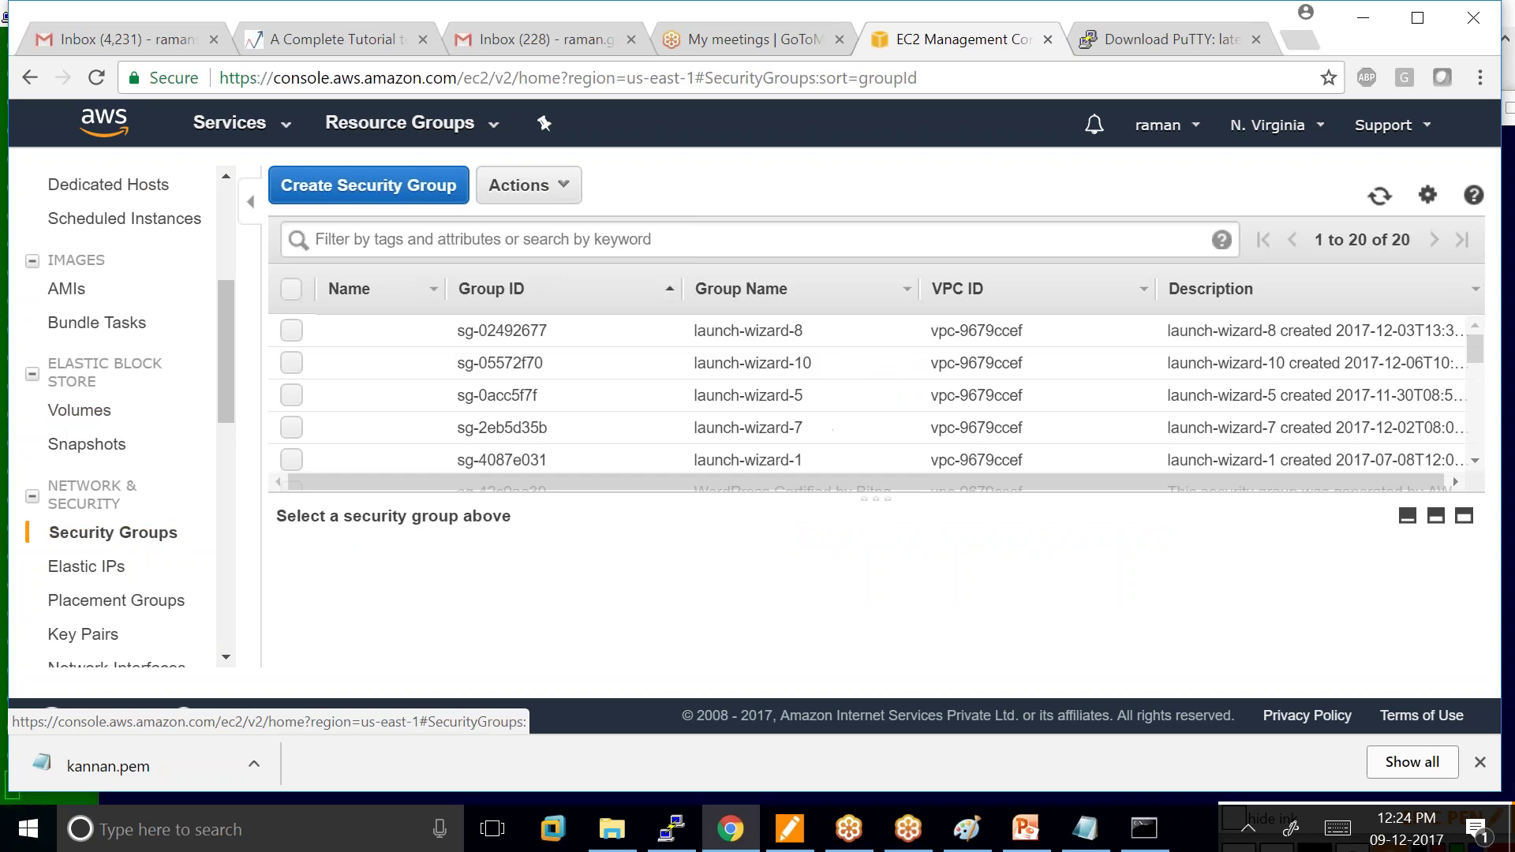
pyautogui.scroll(-5, 750, 429)
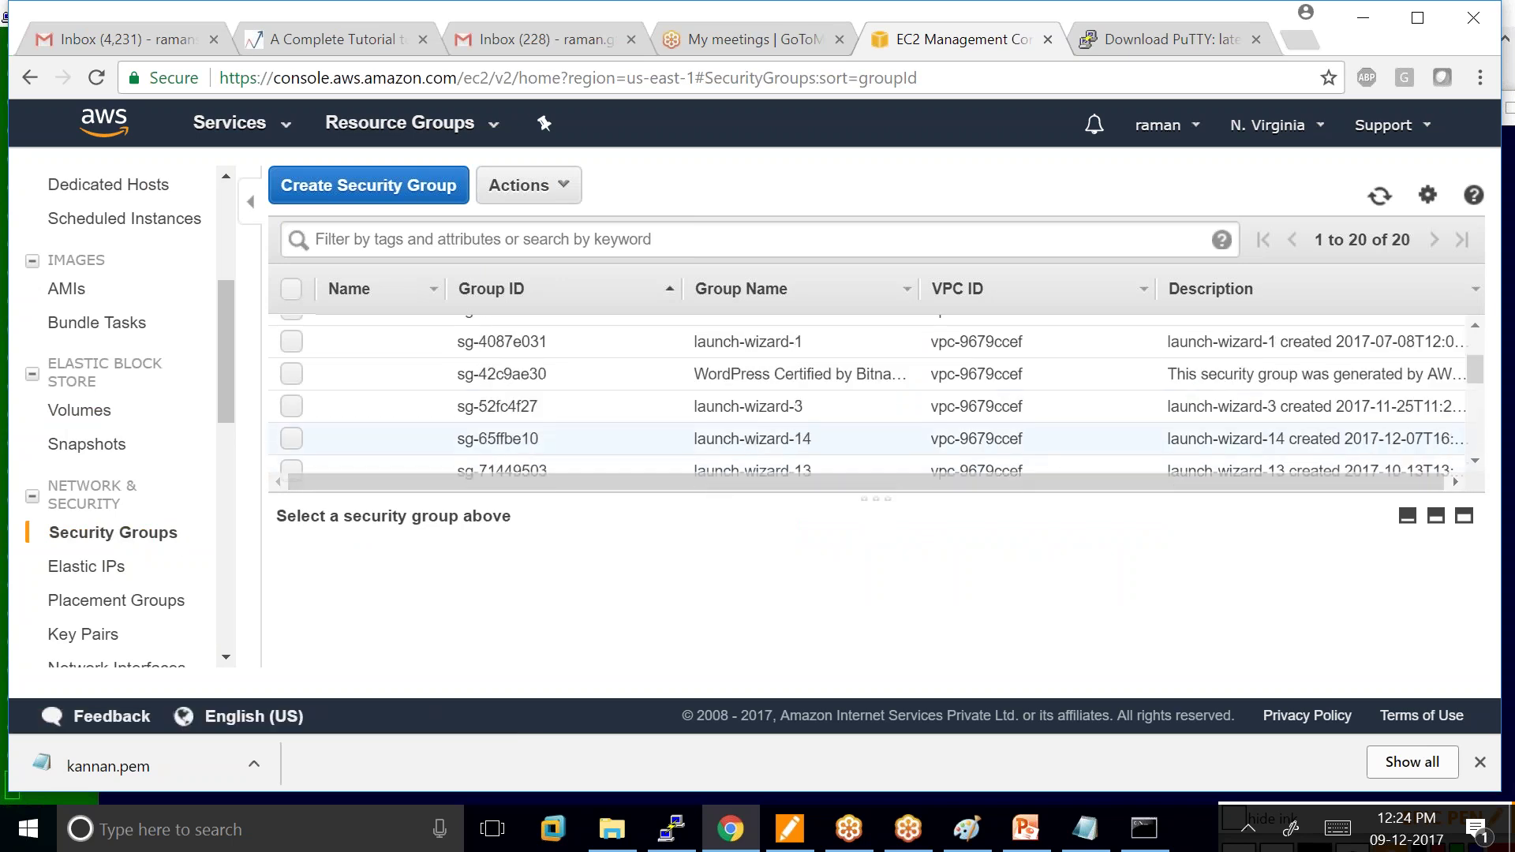
pyautogui.scroll(2, 756, 430)
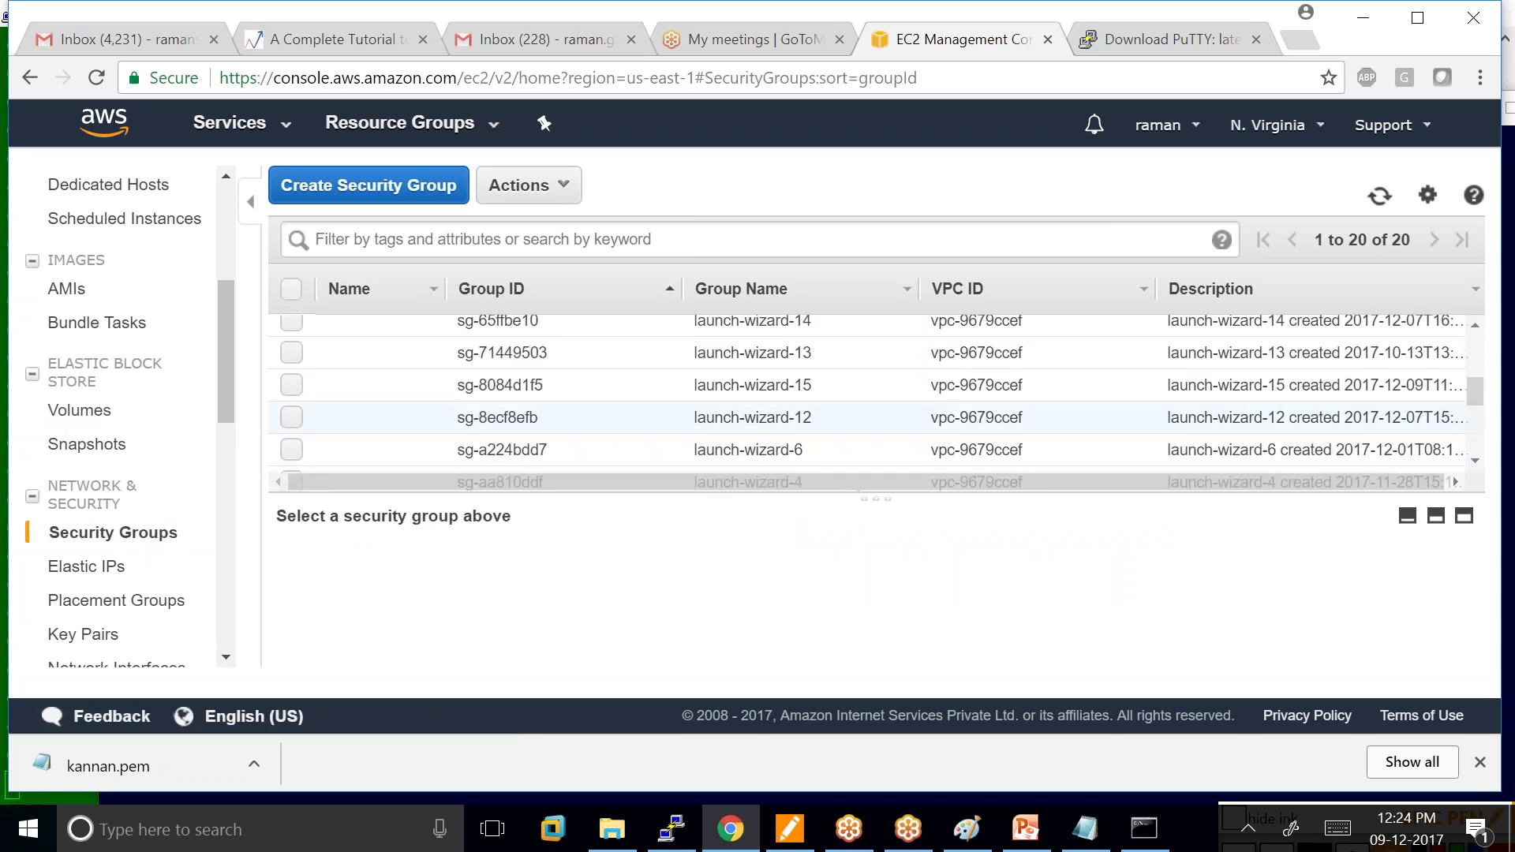
pyautogui.click(292, 385)
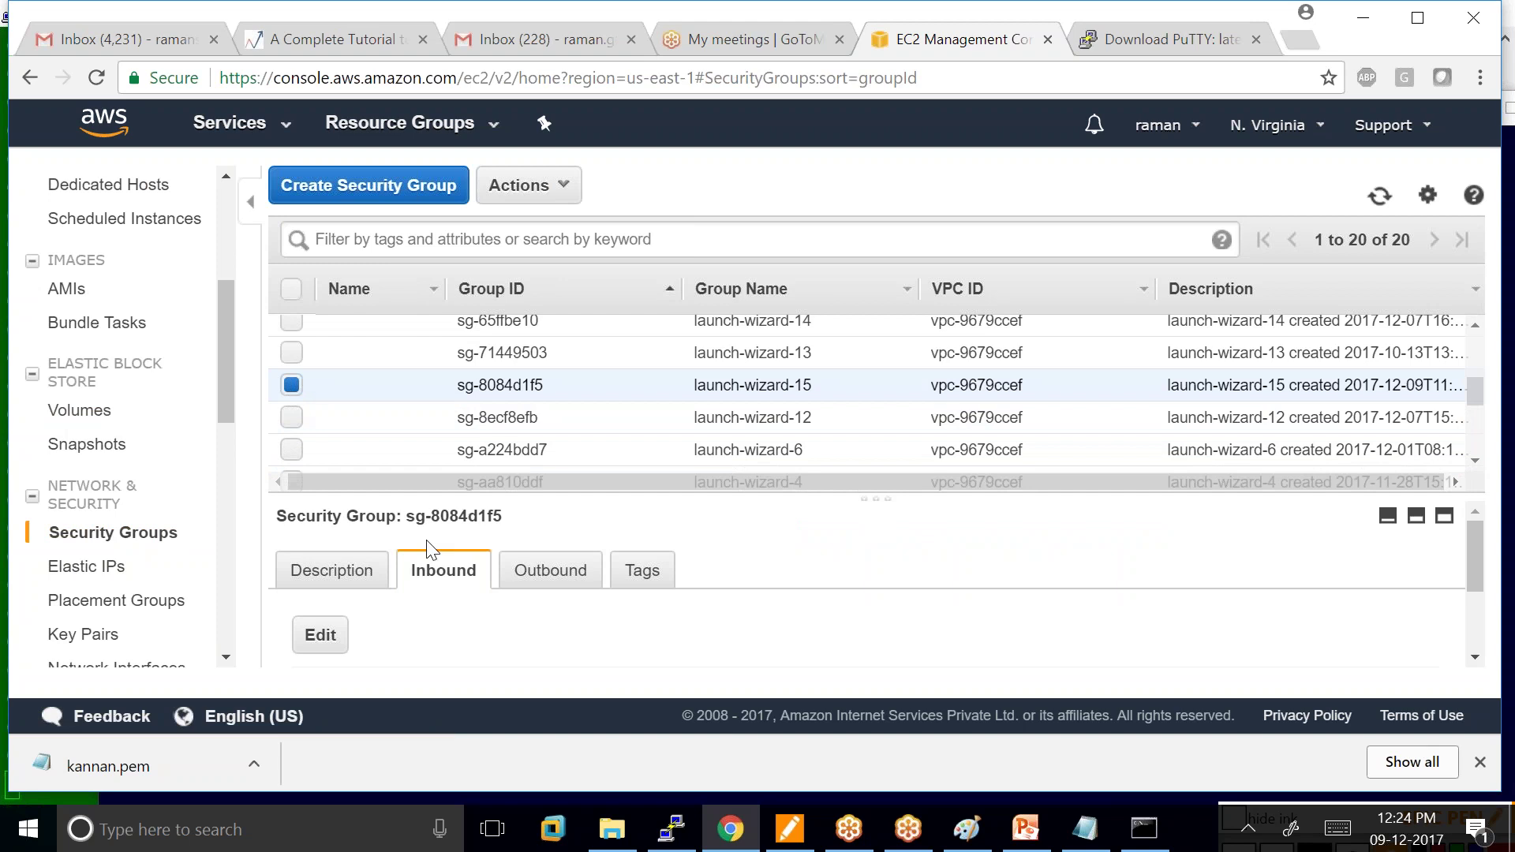
pyautogui.scroll(-2, 399, 600)
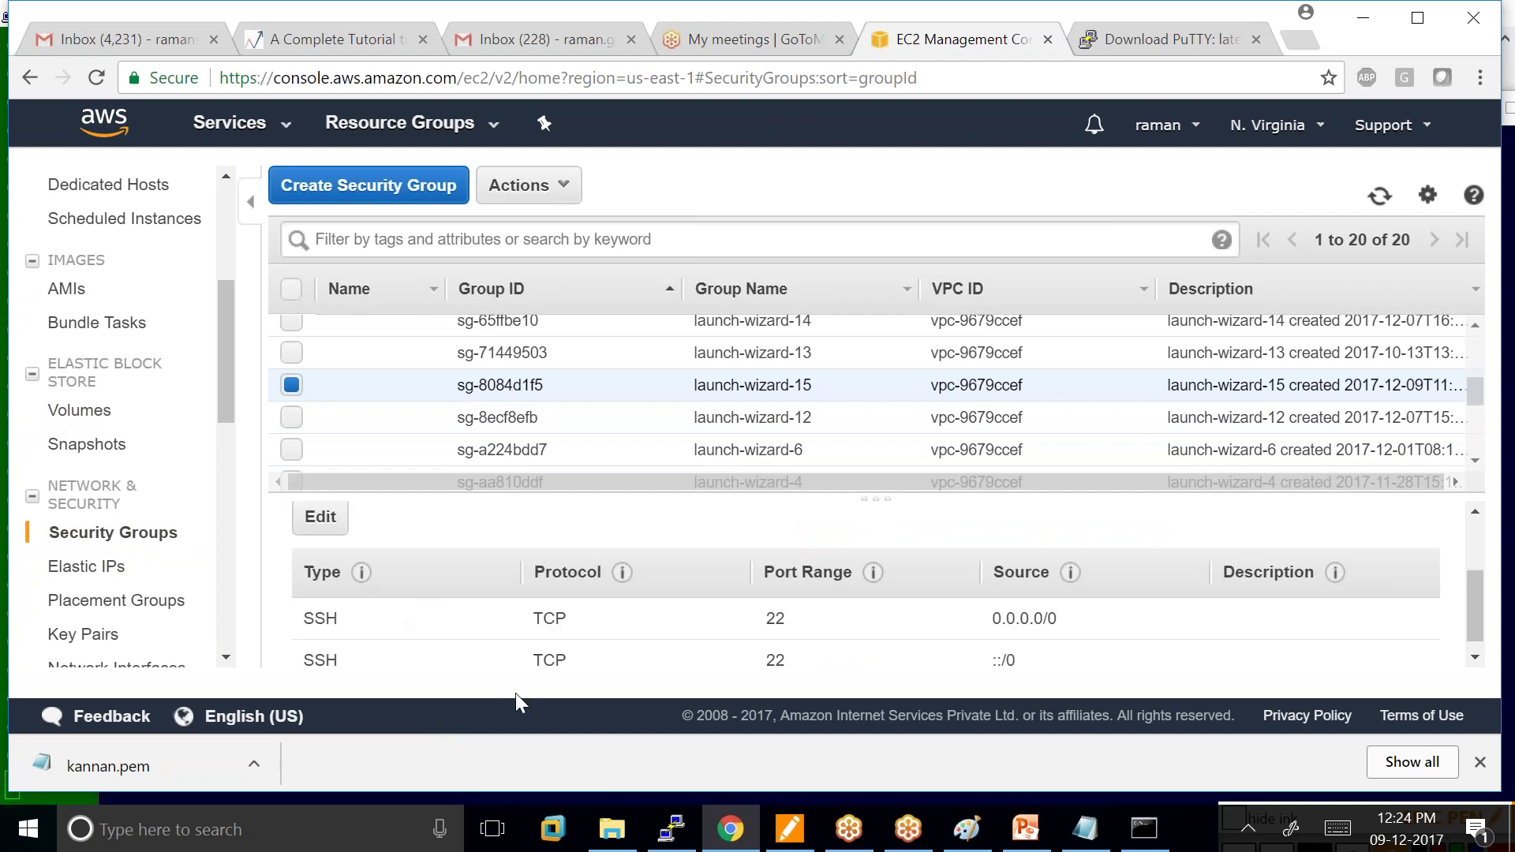
# Add and save an inbound All ICMP - IPv4 rule with source Anywhere.
pyautogui.click(316, 514)
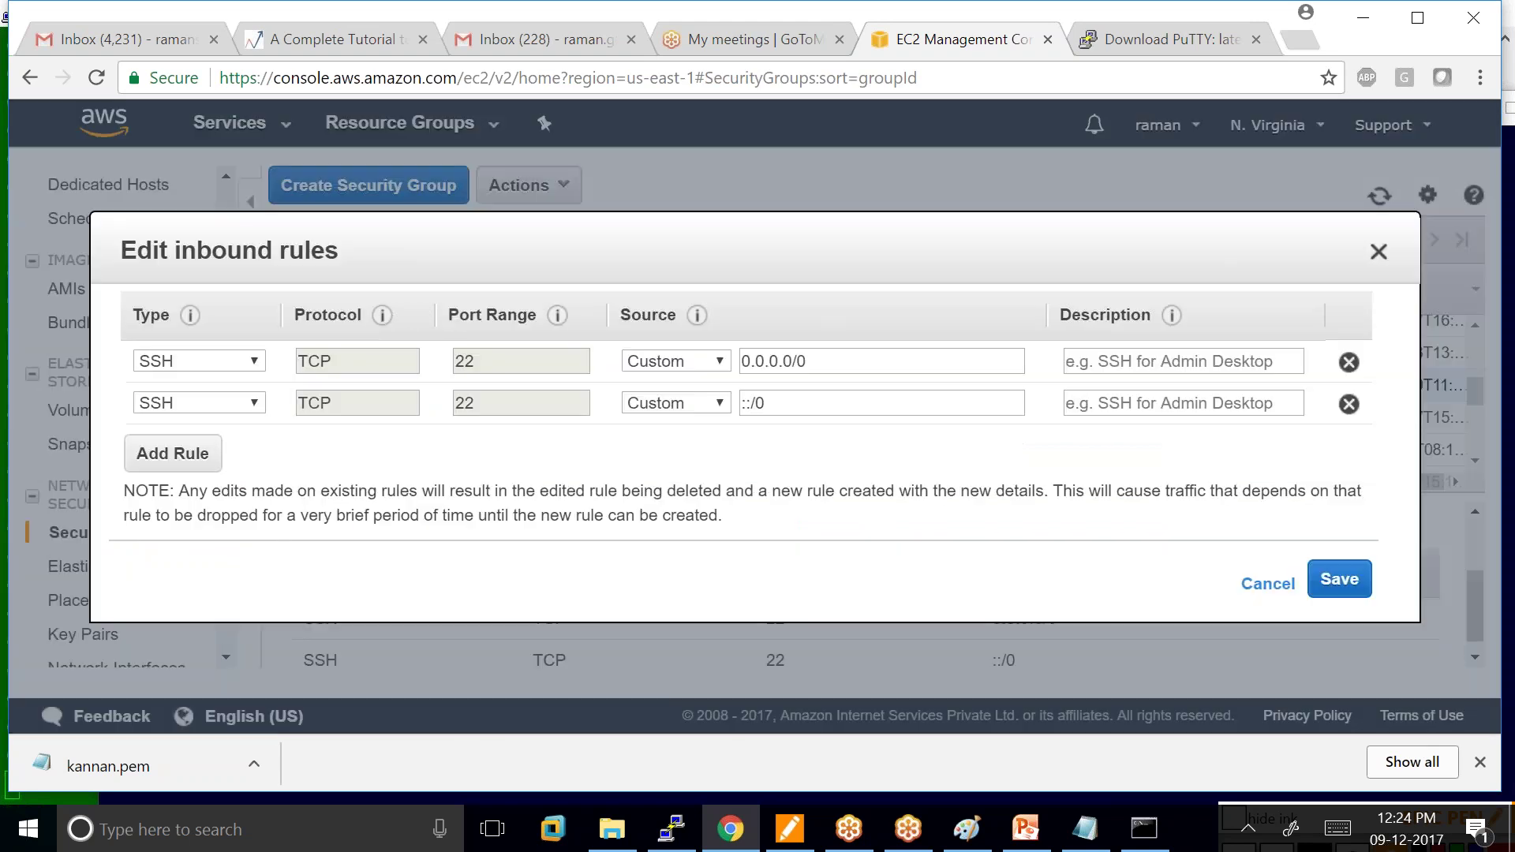
pyautogui.click(145, 455)
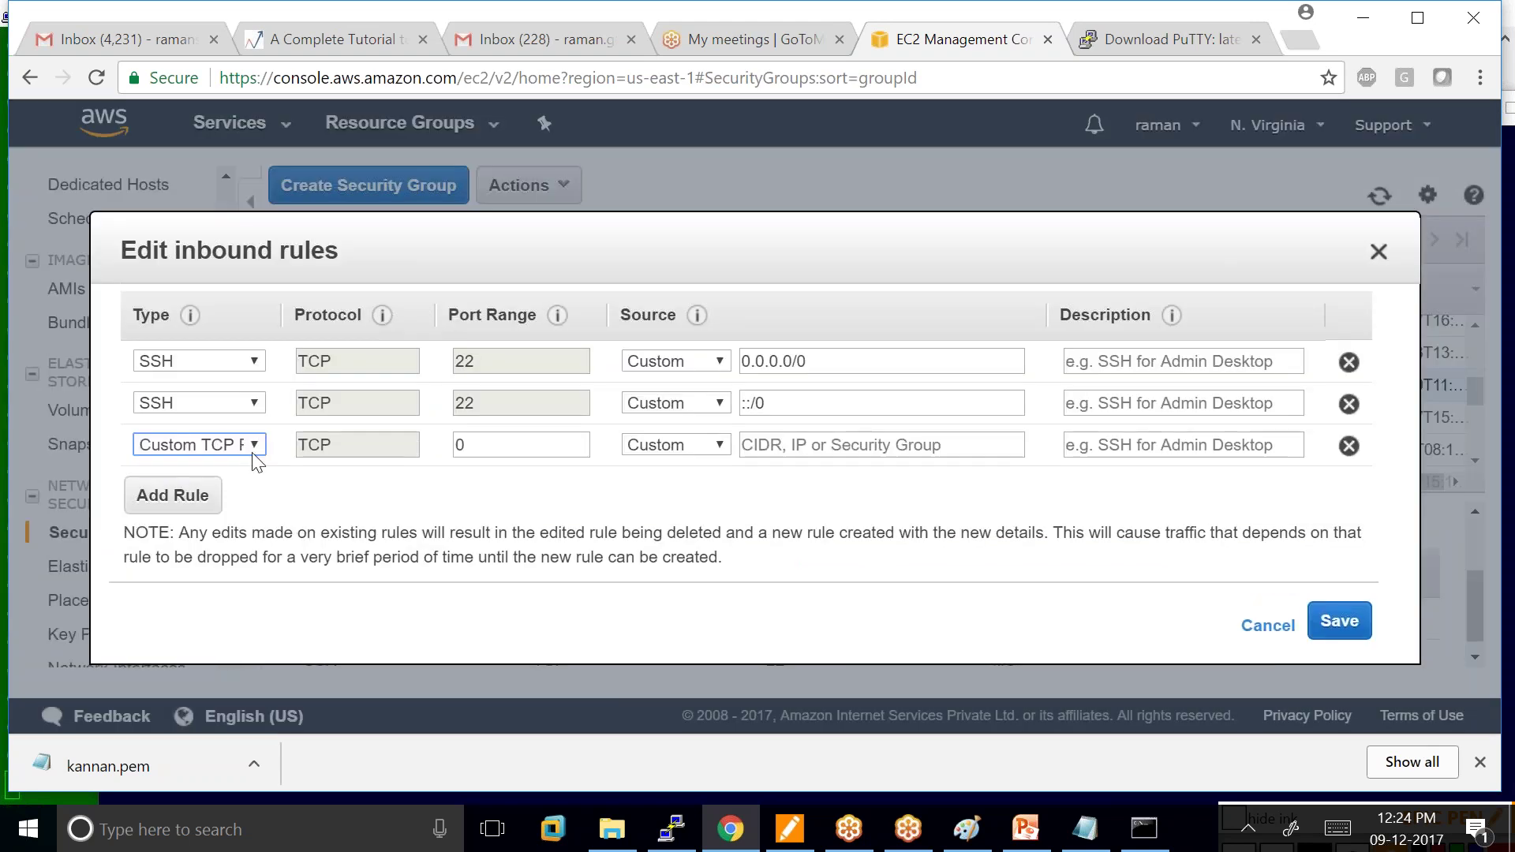
pyautogui.click(255, 454)
pyautogui.scroll(-1, 300, 236)
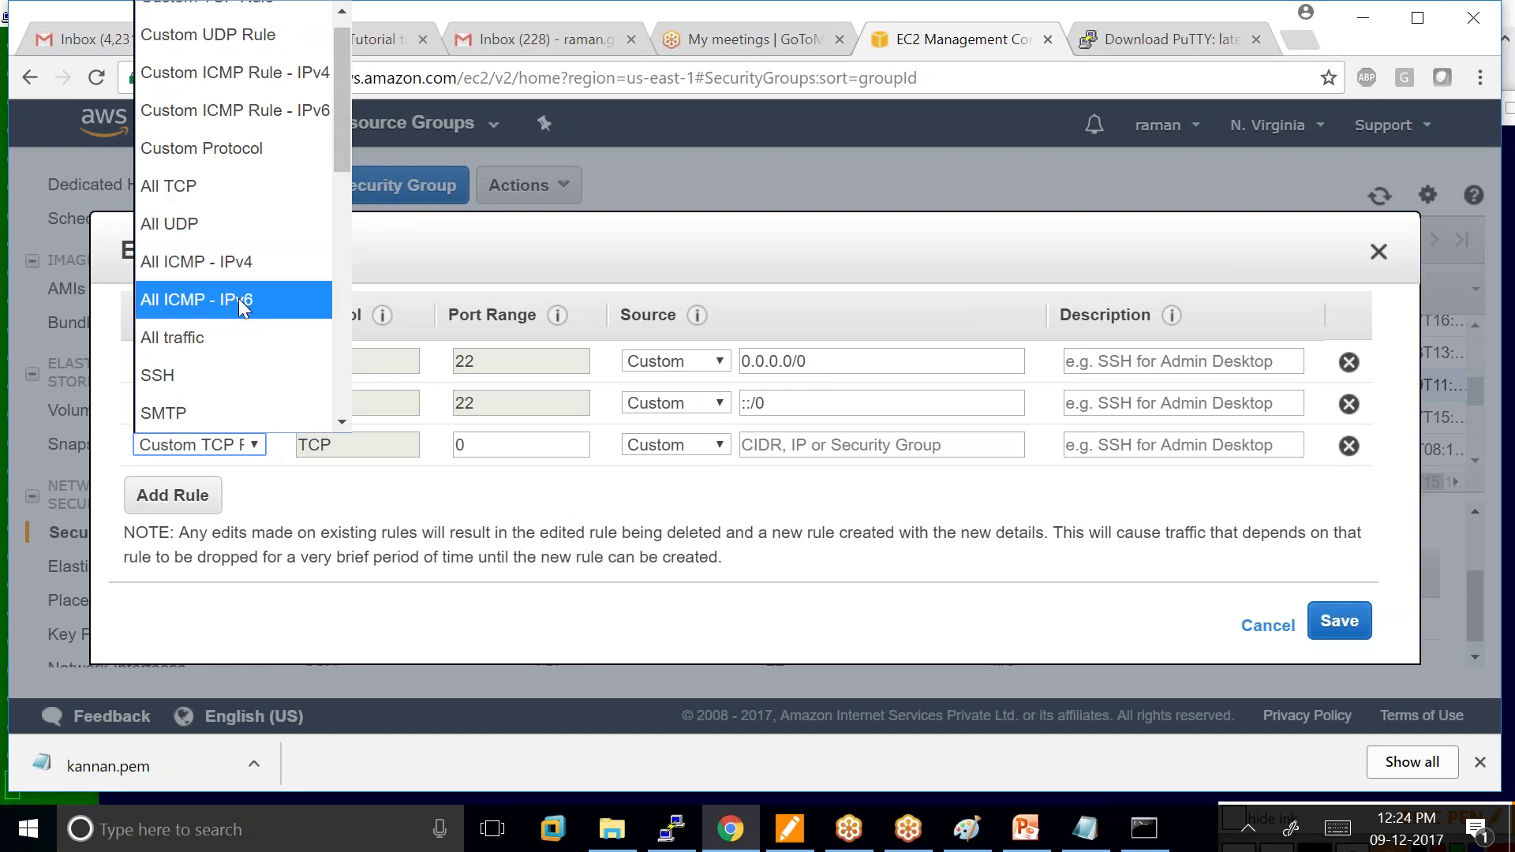
pyautogui.click(249, 263)
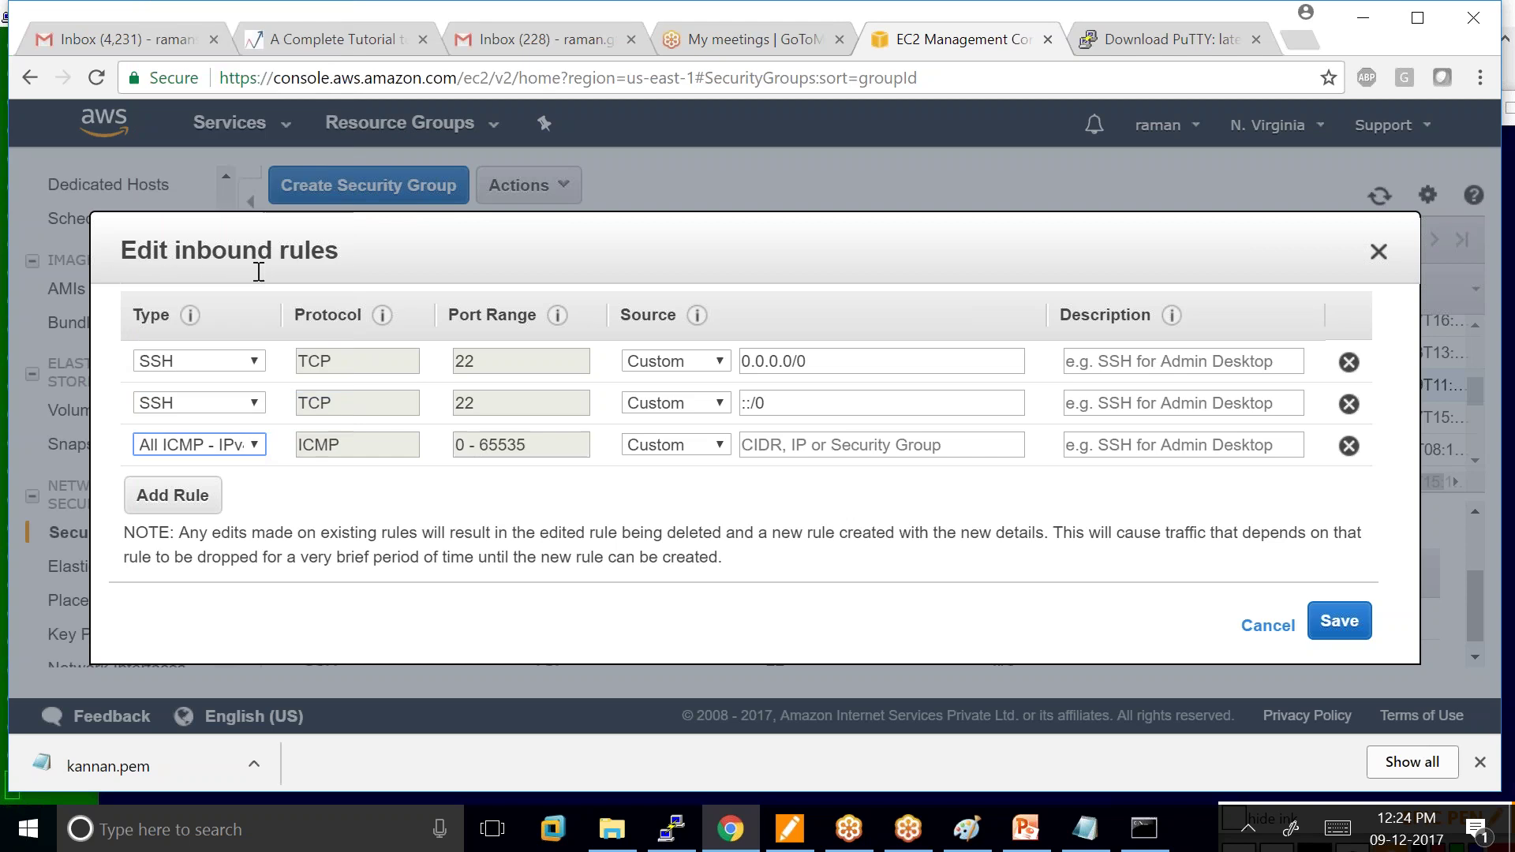
pyautogui.click(706, 446)
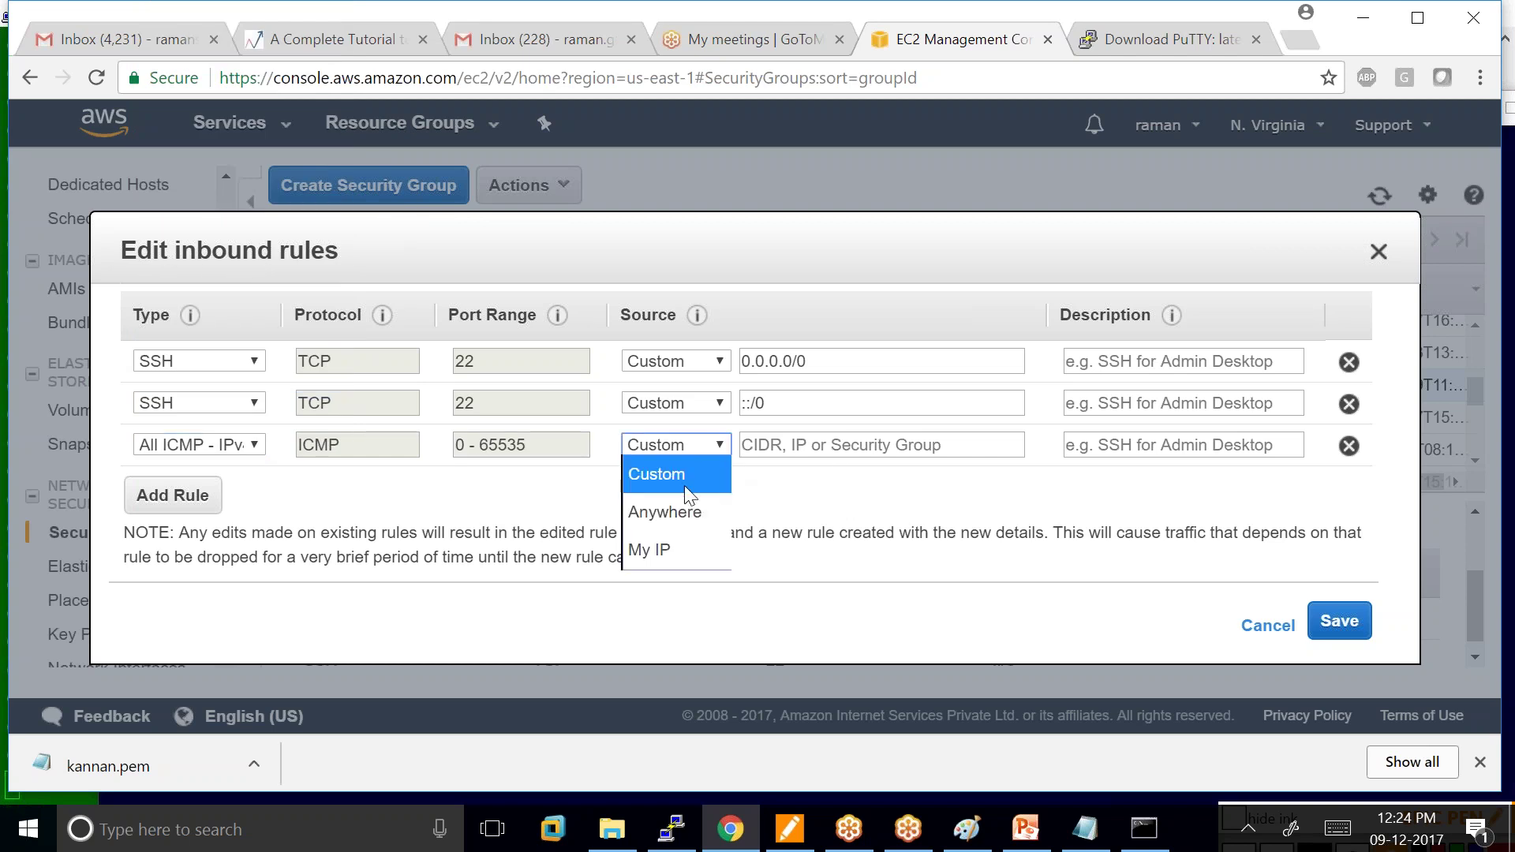
pyautogui.click(694, 510)
pyautogui.click(1341, 623)
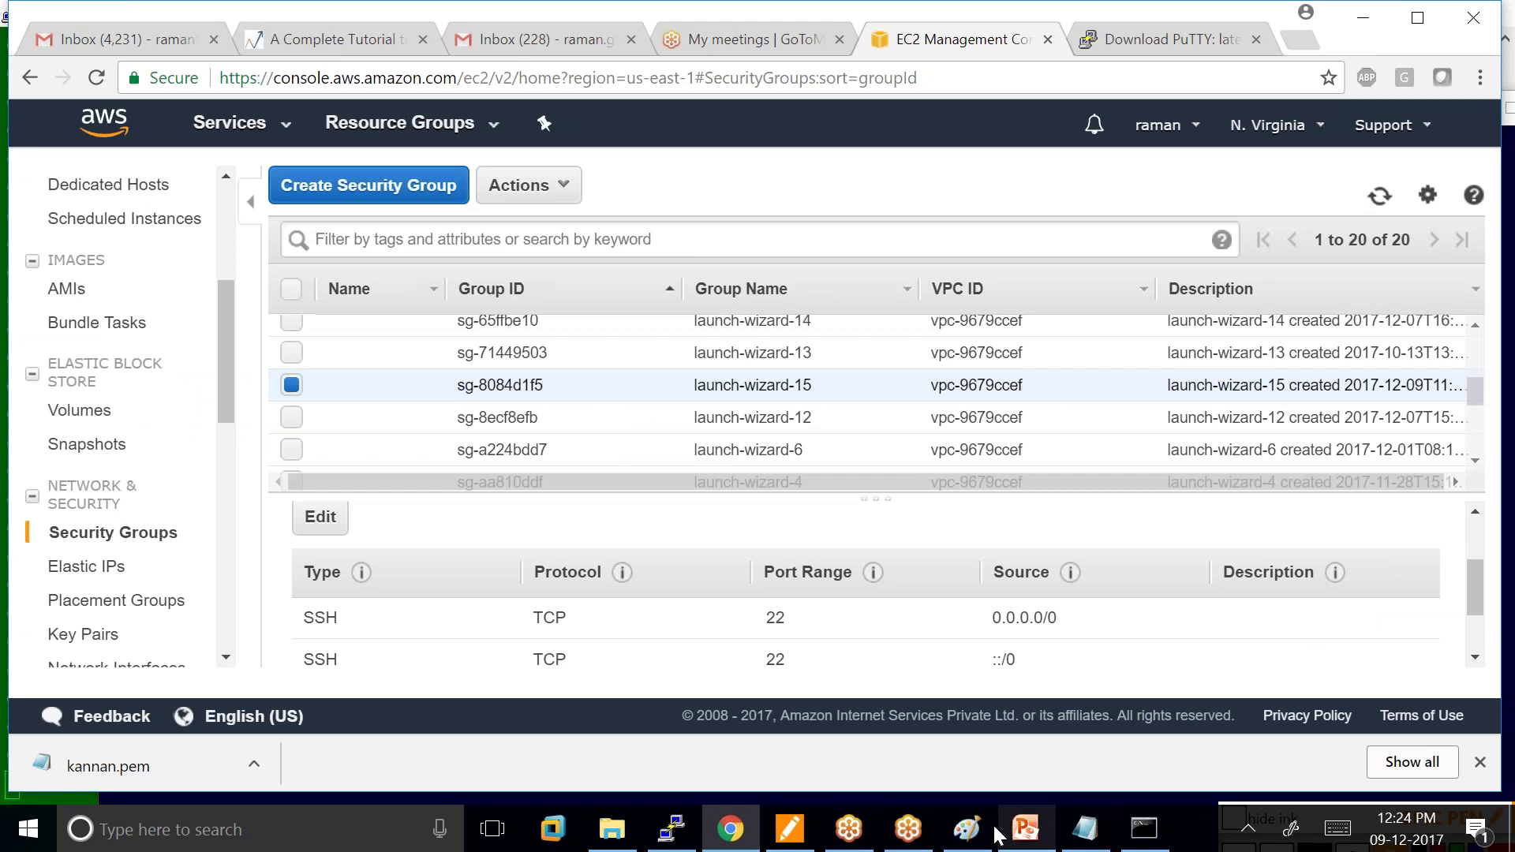
# In Paint, draw a lime-green ICMP outline and a curve linking the laptop and the Ubuntu box.
pyautogui.click(964, 836)
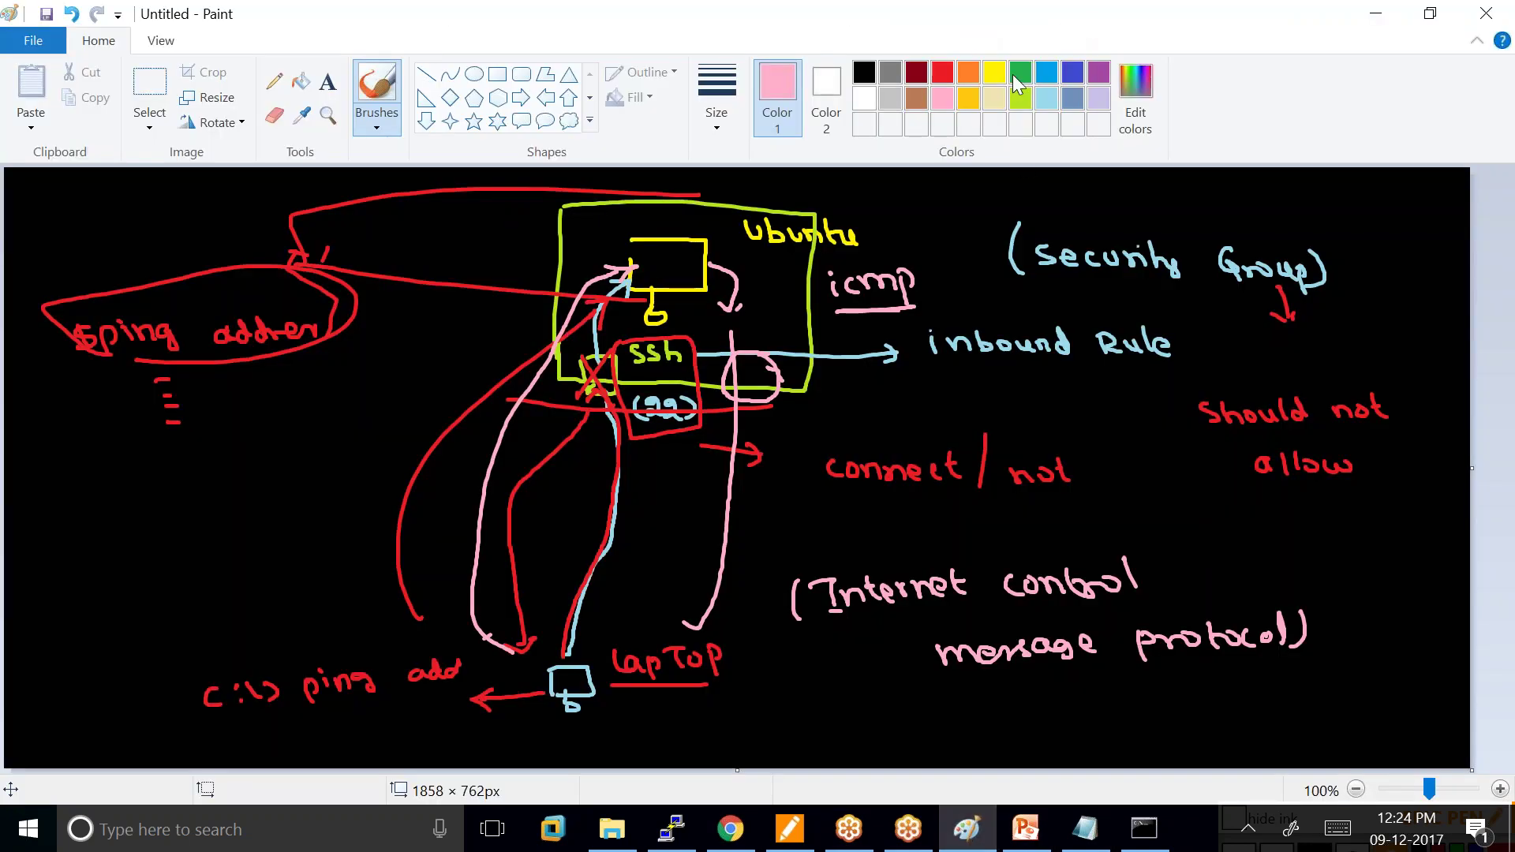
pyautogui.click(1021, 98)
pyautogui.moveTo(711, 356)
pyautogui.mouseDown()
pyautogui.moveTo(713, 404)
pyautogui.moveTo(791, 346)
pyautogui.moveTo(759, 403)
pyautogui.moveTo(714, 403)
pyautogui.moveTo(920, 389)
pyautogui.mouseUp()
pyautogui.moveTo(720, 273)
pyautogui.mouseDown()
pyautogui.moveTo(755, 388)
pyautogui.moveTo(640, 562)
pyautogui.moveTo(629, 624)
pyautogui.mouseUp()
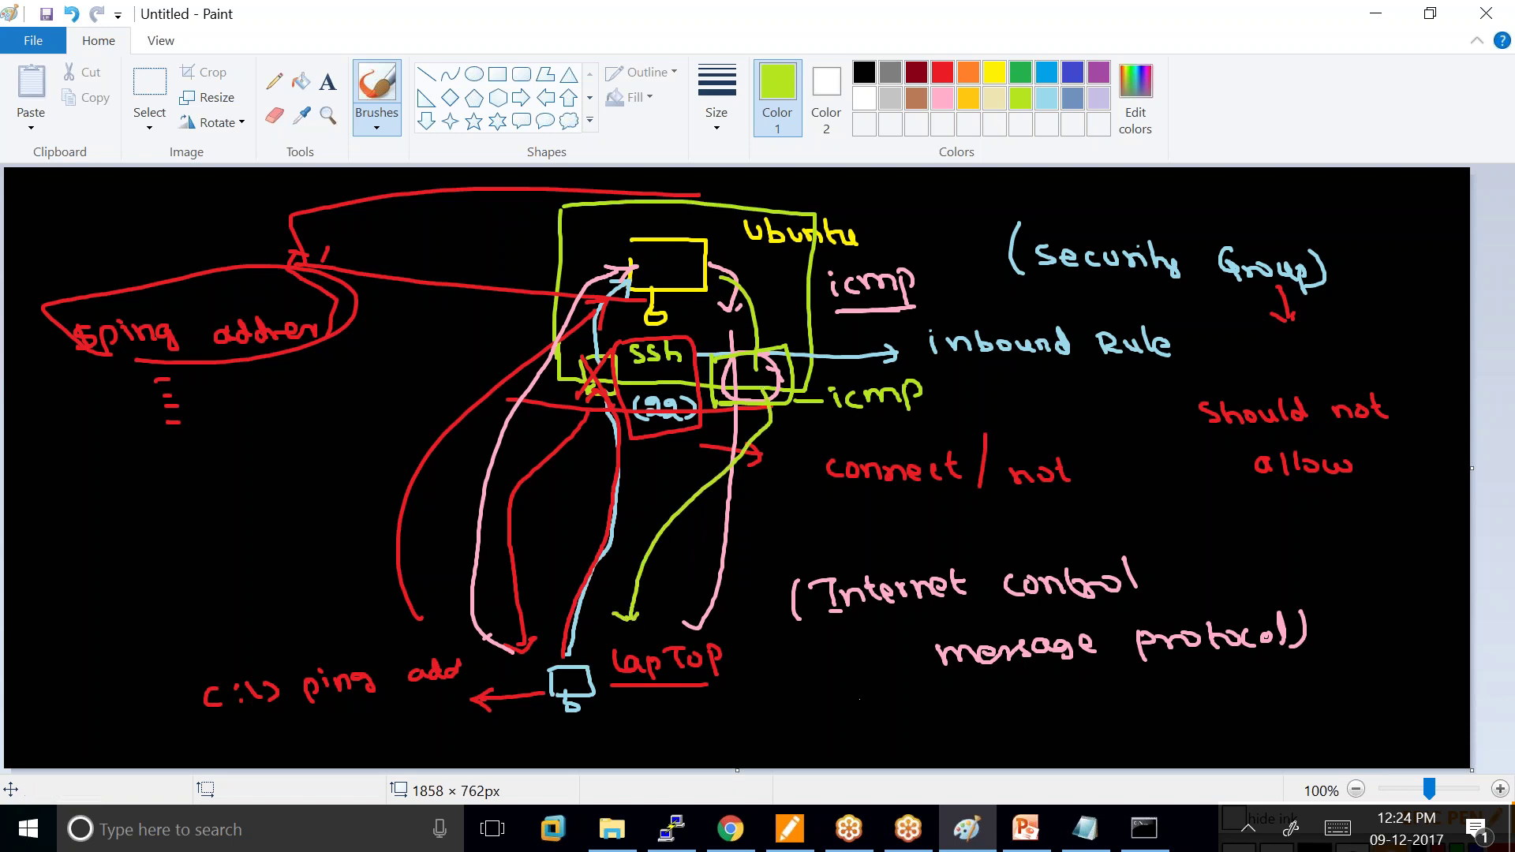
pyautogui.click(1156, 823)
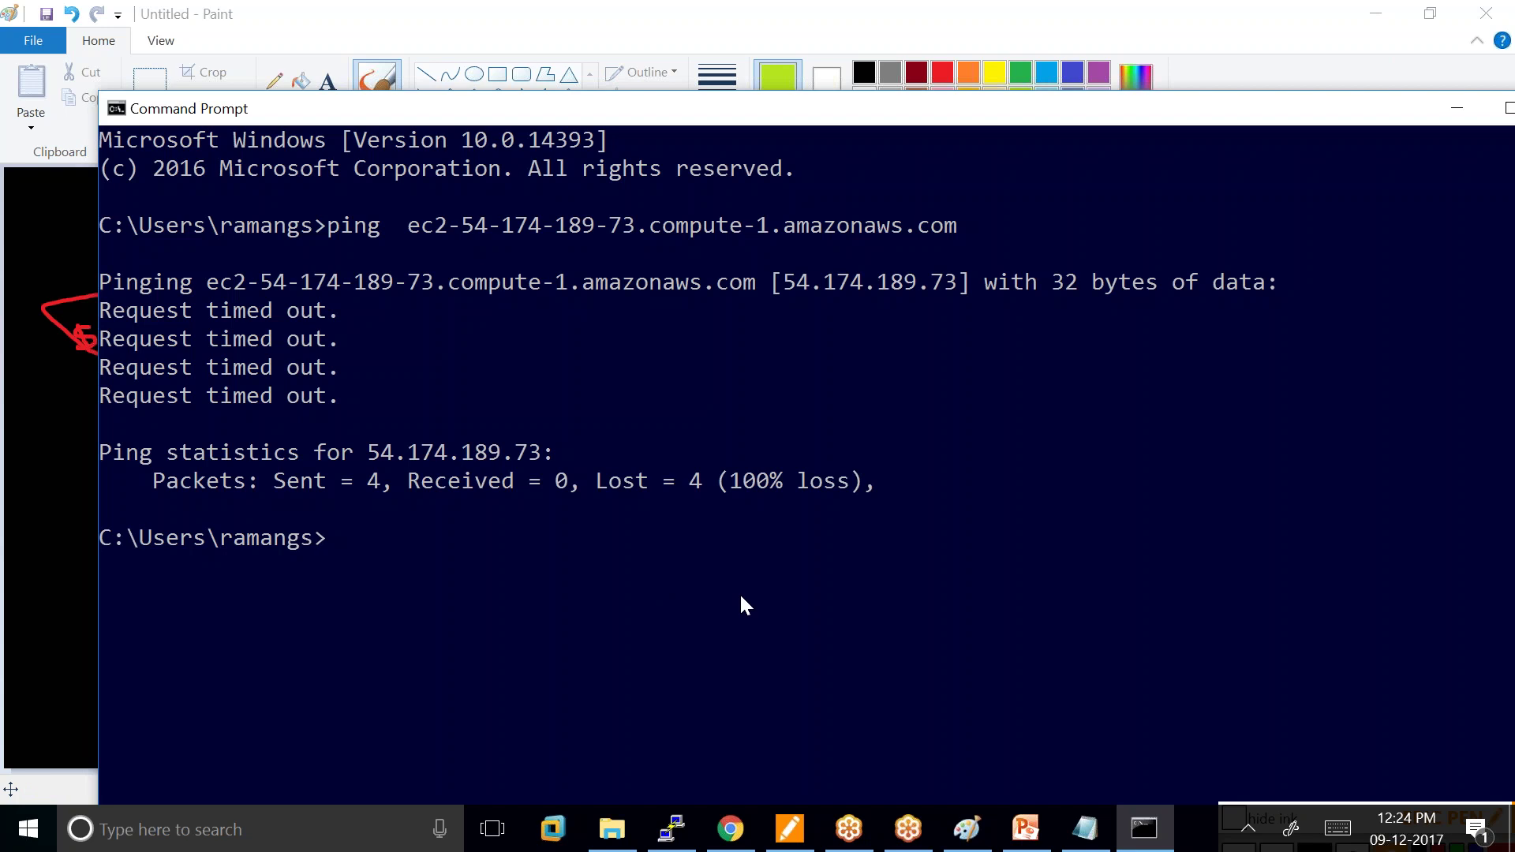
# Re-run the ping to the EC2 host (4 replies, 0% loss), then discard the Paint diagram for a blank canvas.
pyautogui.press('Up')
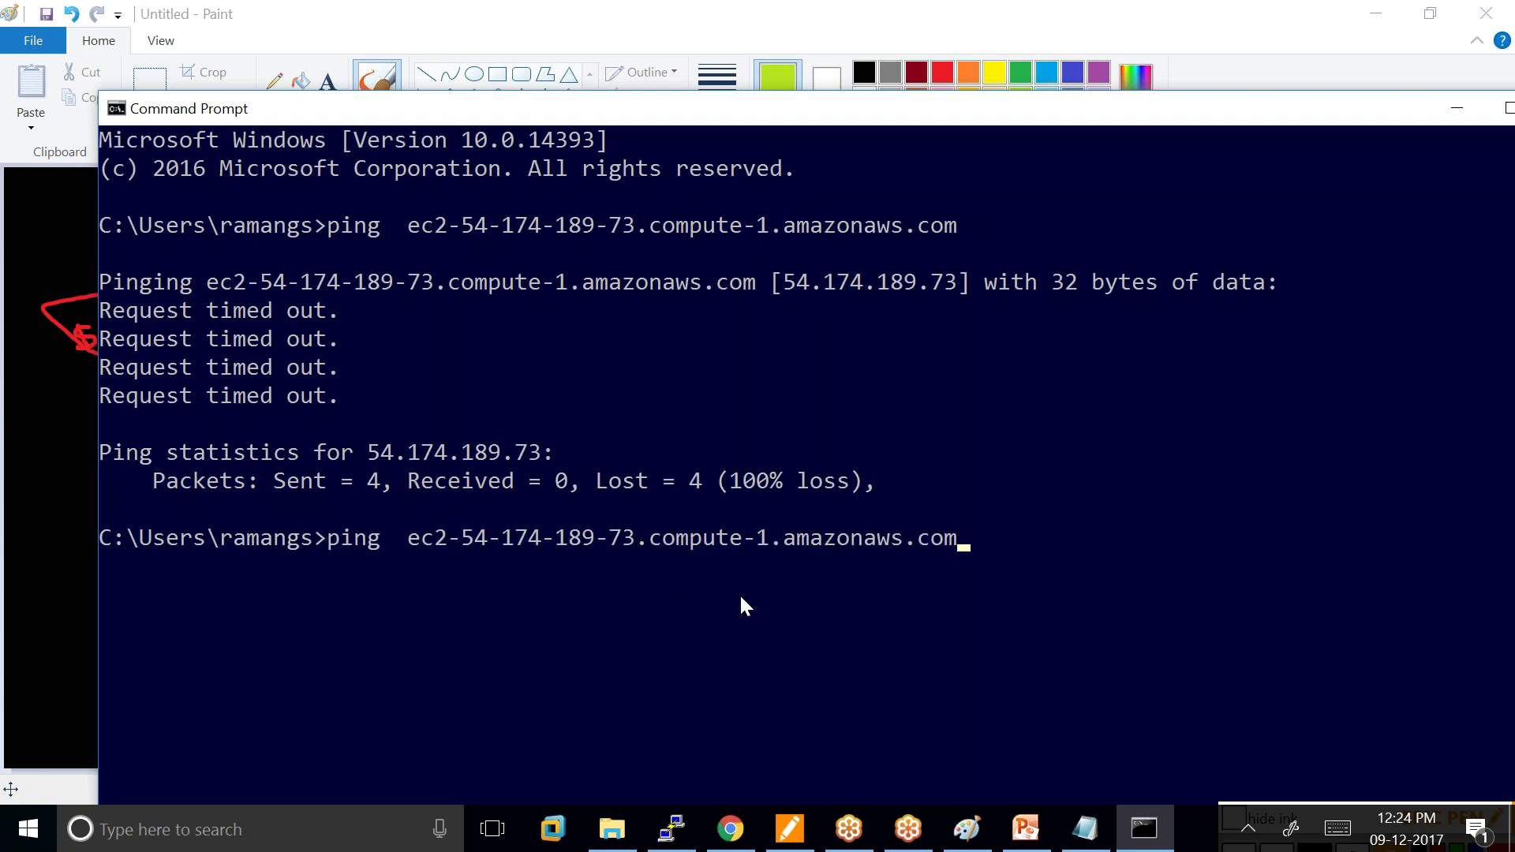
pyautogui.press('Return')
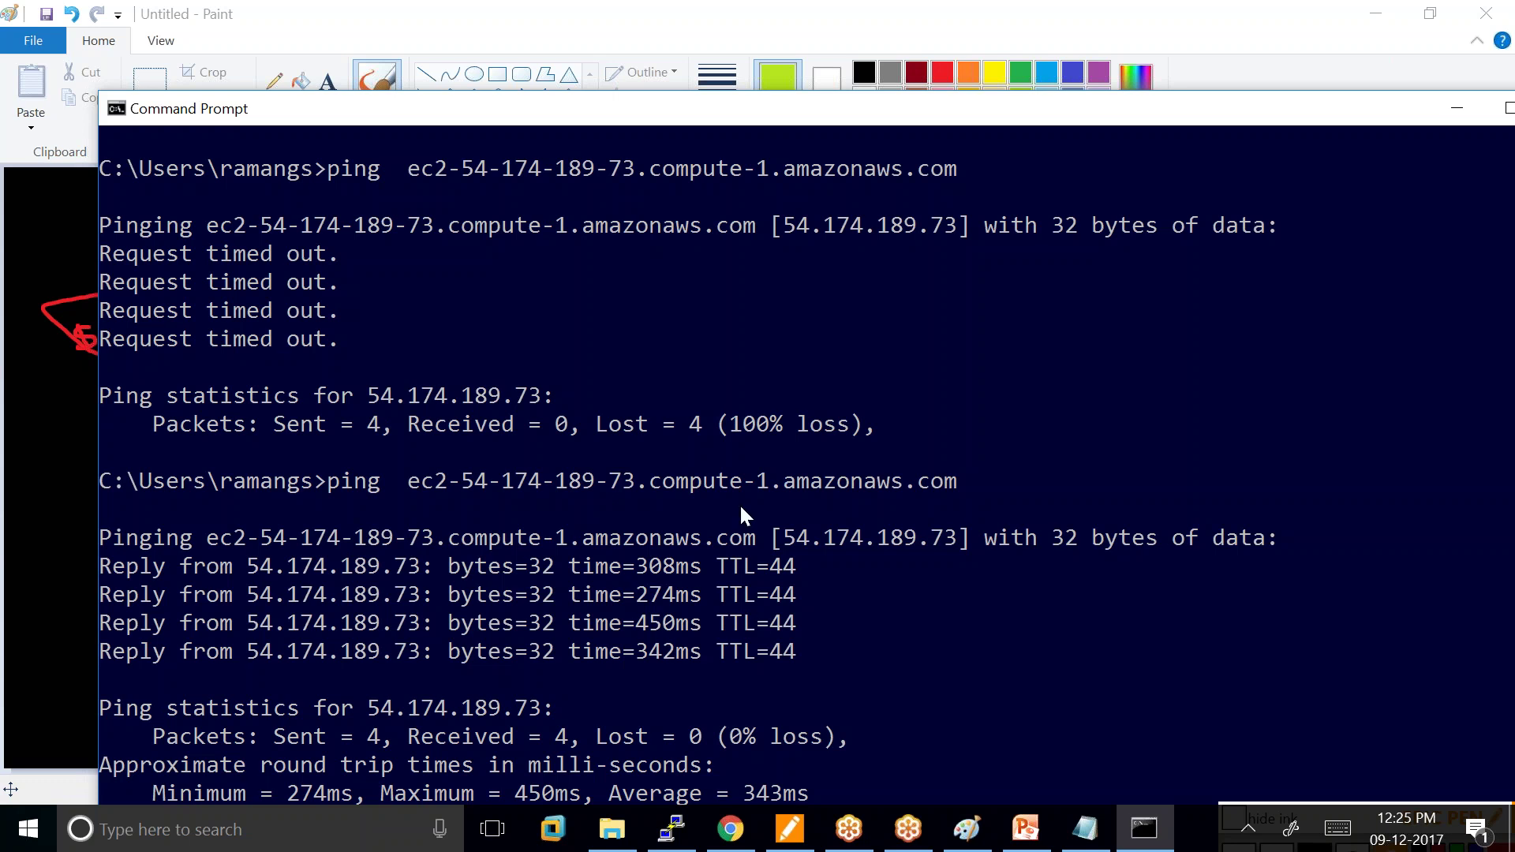
pyautogui.click(967, 828)
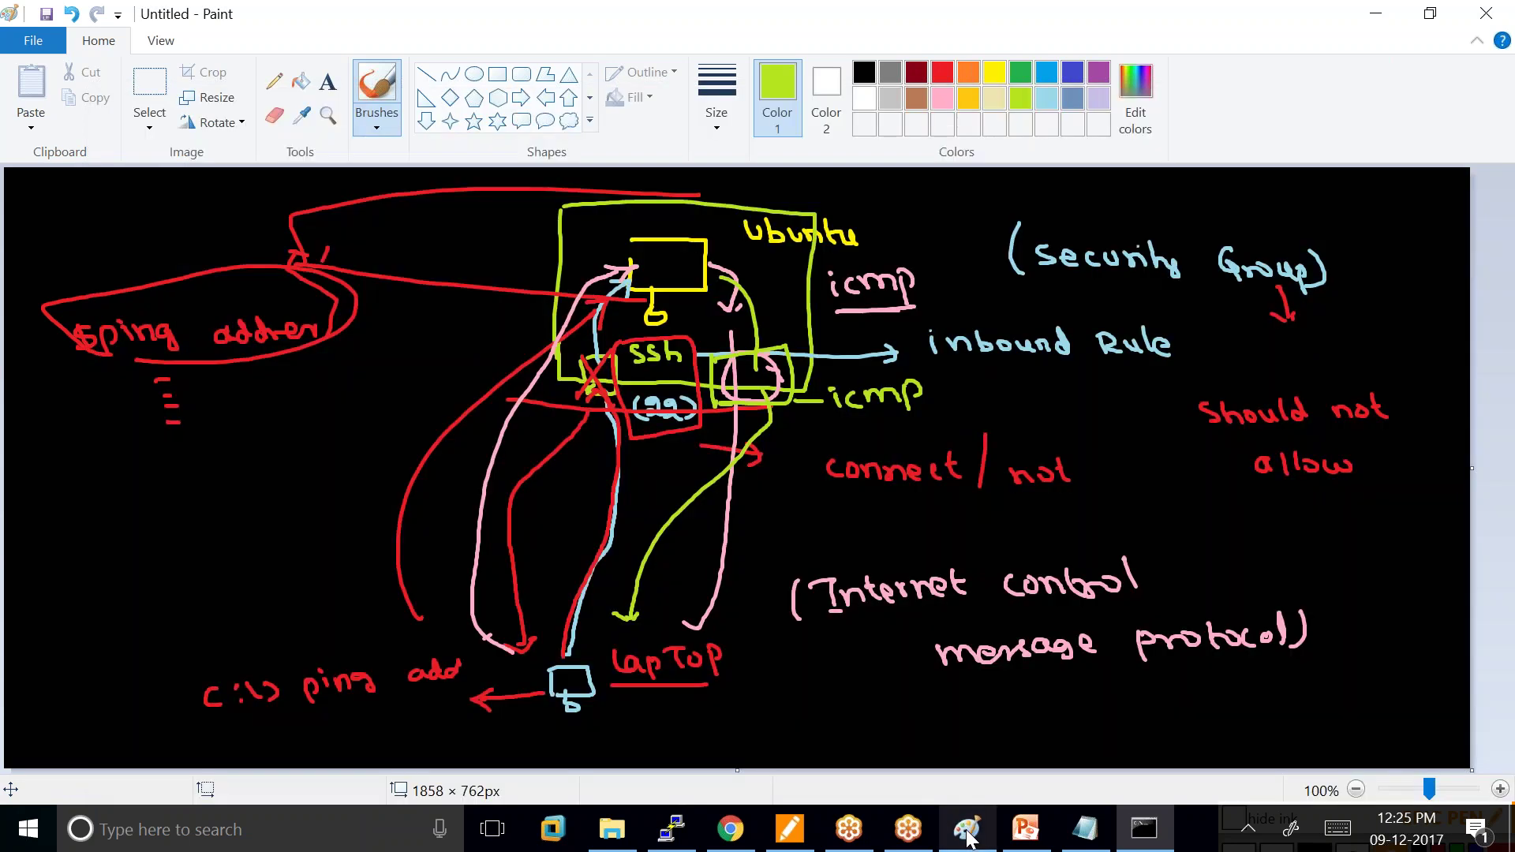
pyautogui.click(34, 40)
pyautogui.click(62, 94)
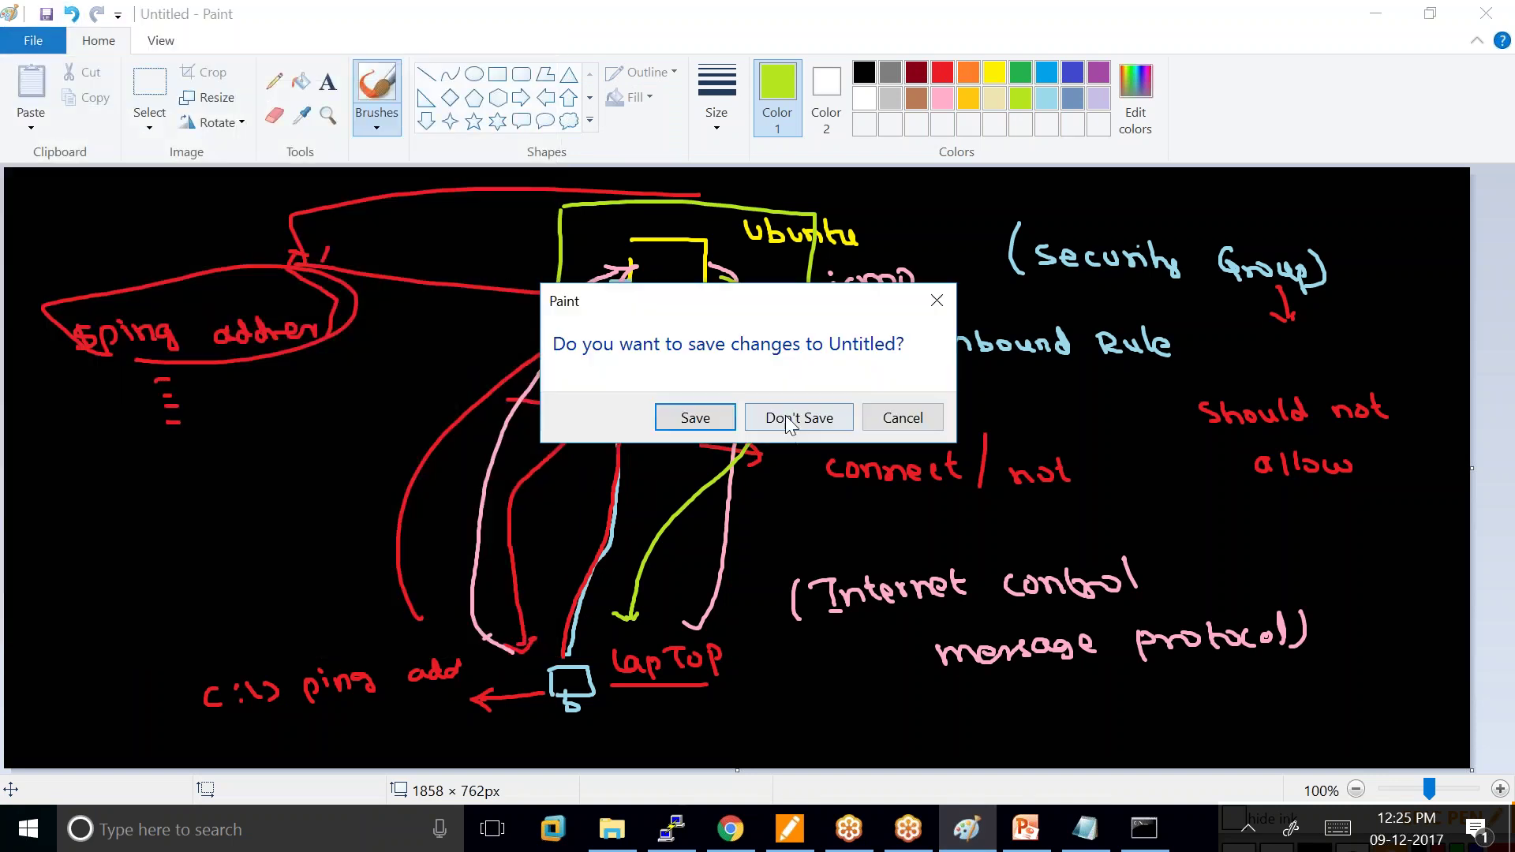
pyautogui.click(786, 423)
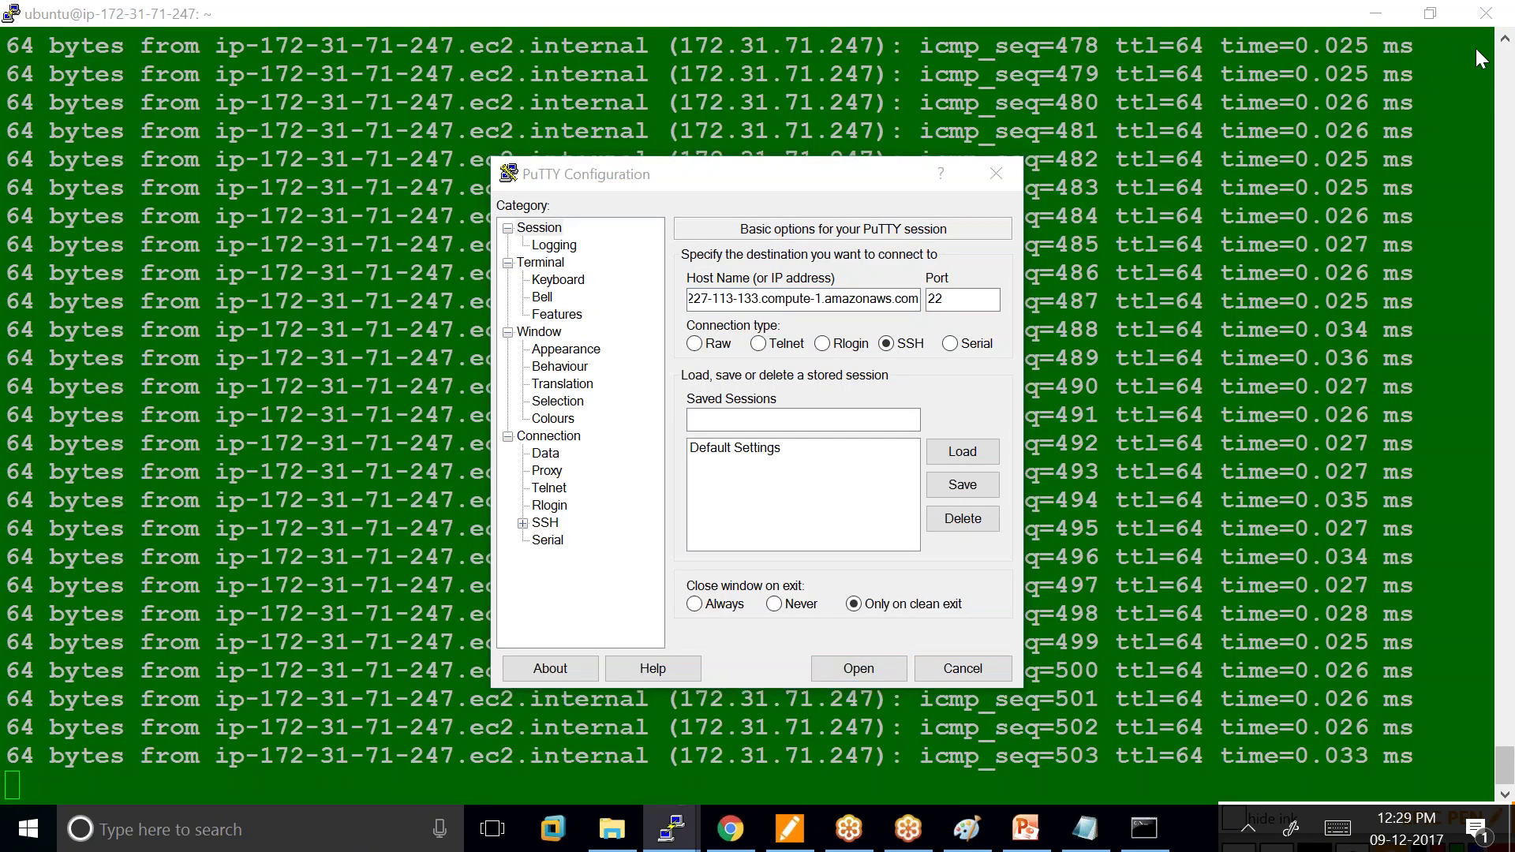
# Set kannan.ppk as the private key under Connection > SSH > Auth.
pyautogui.click(523, 523)
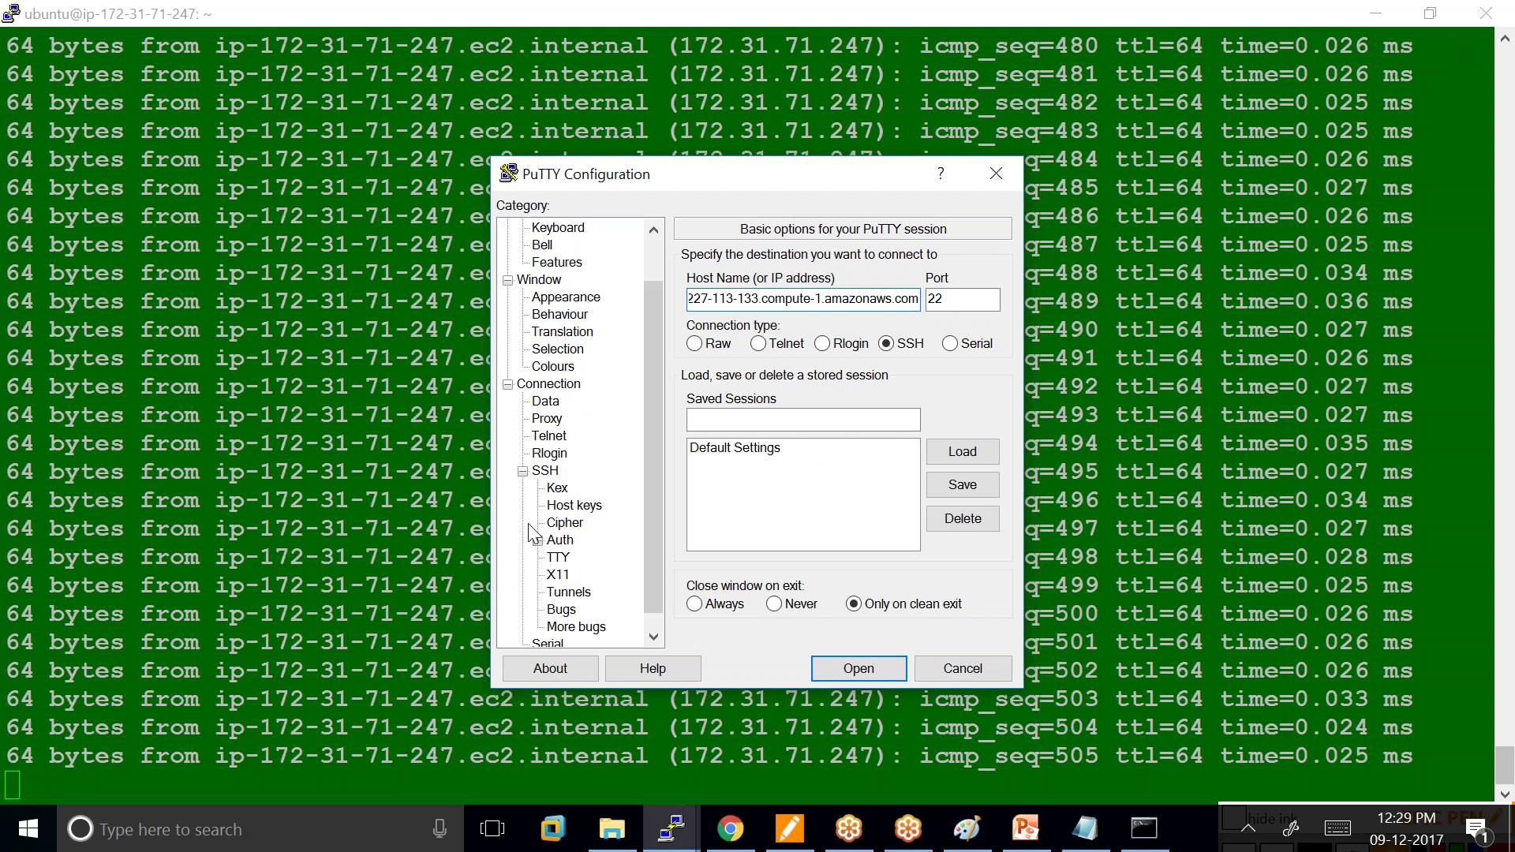
pyautogui.click(563, 542)
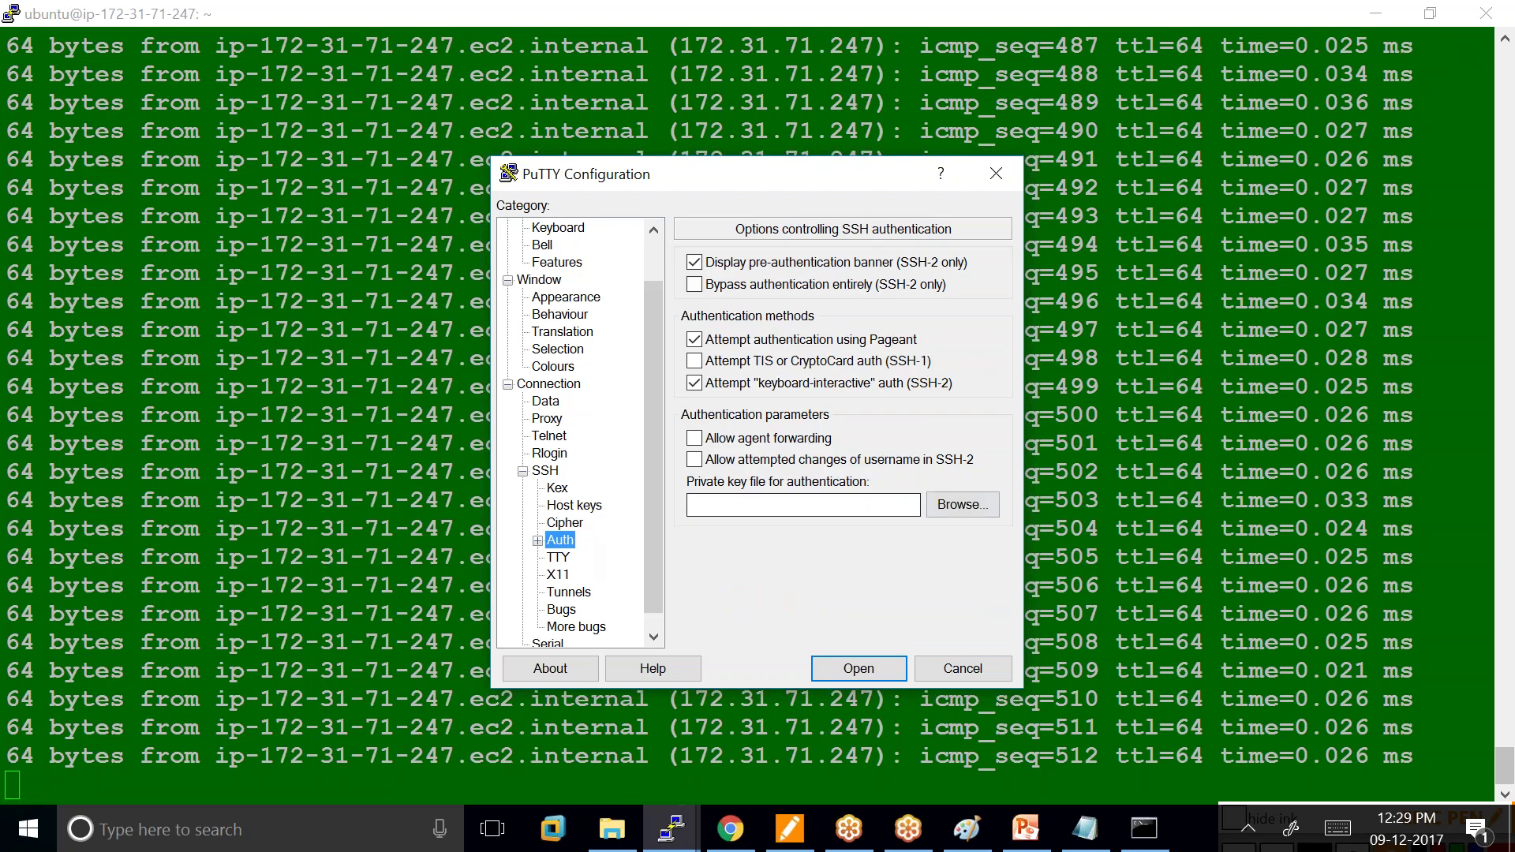
pyautogui.click(950, 503)
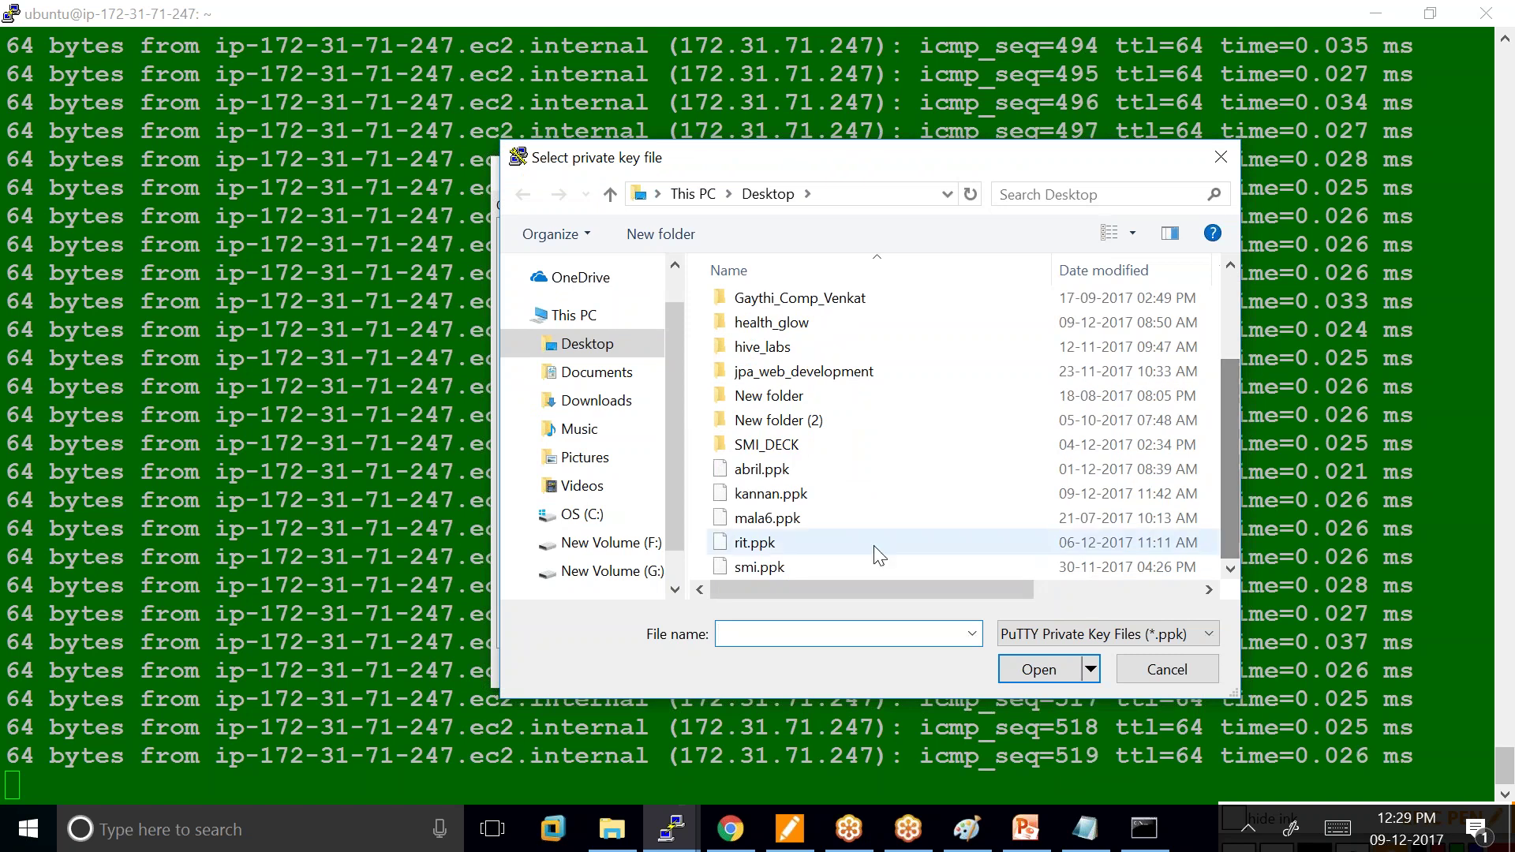
pyautogui.click(835, 509)
pyautogui.click(834, 493)
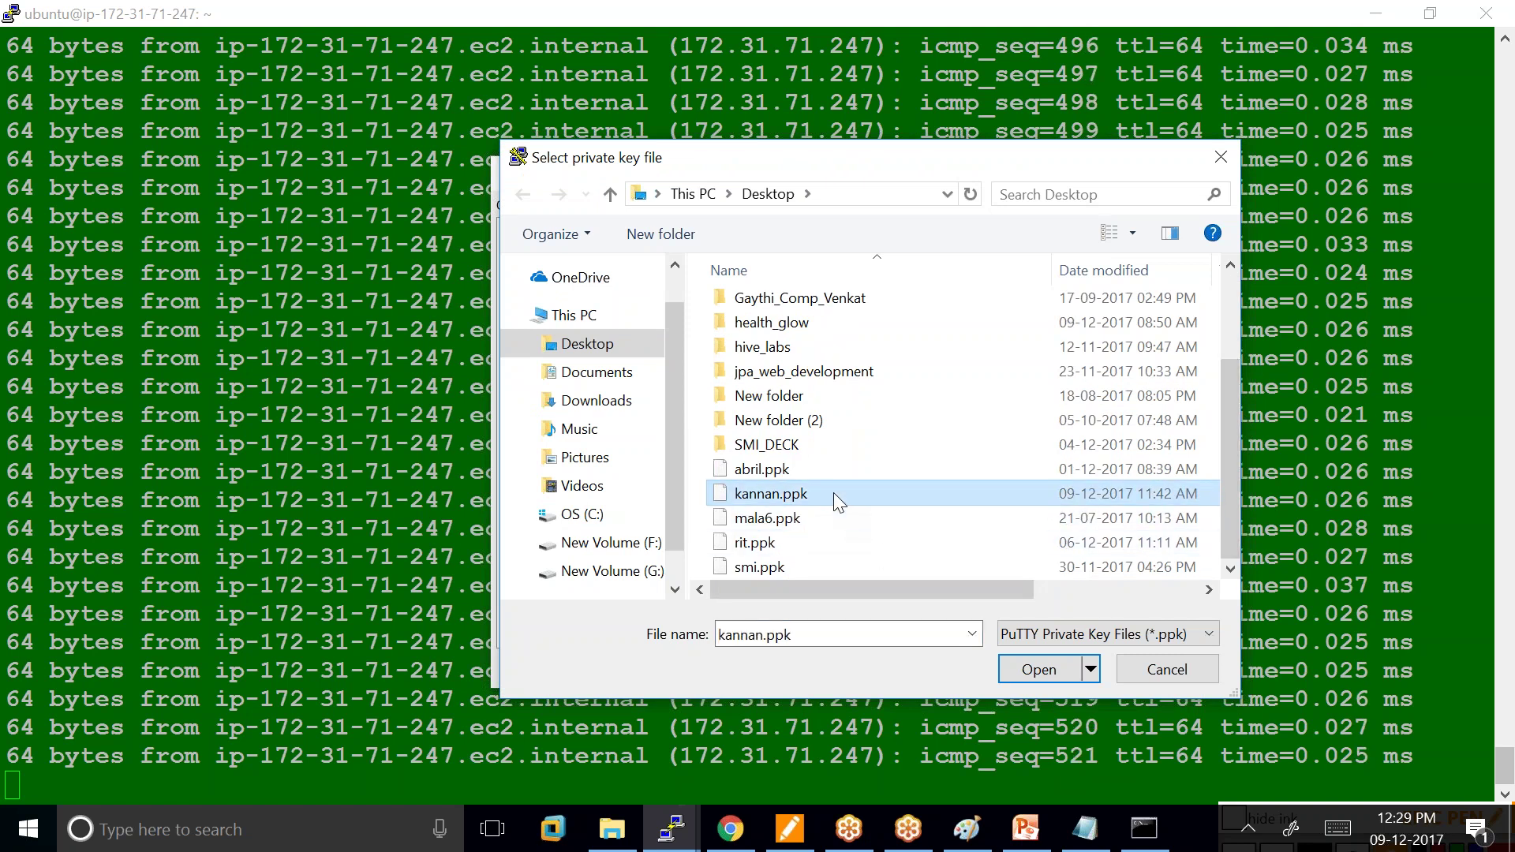
pyautogui.click(1037, 670)
# Connect to the Amazon Linux instance, accept the host key, and log in as ec2-user.
pyautogui.click(854, 667)
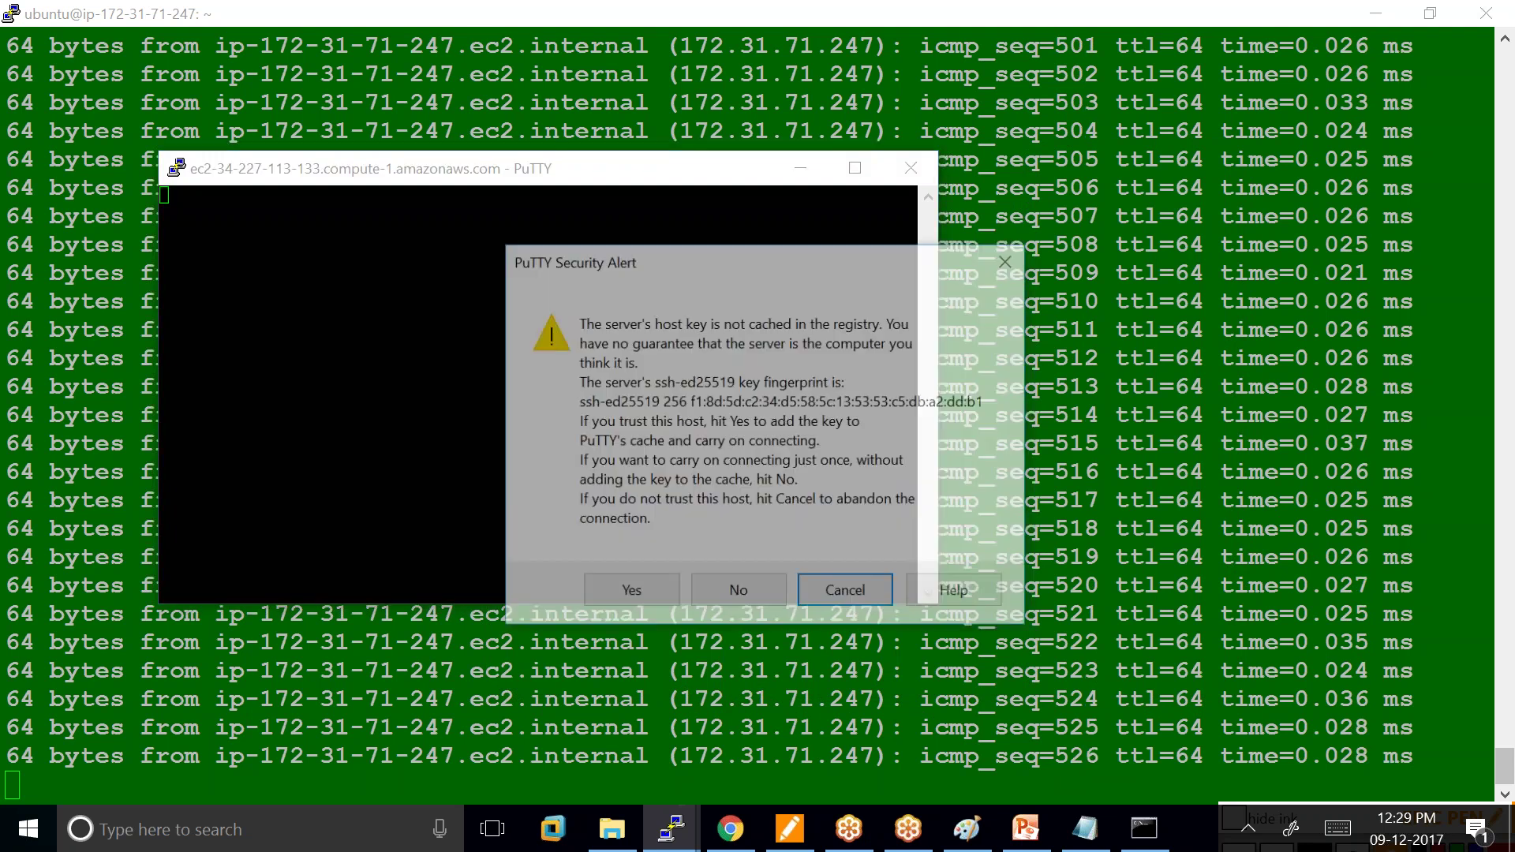
pyautogui.click(638, 597)
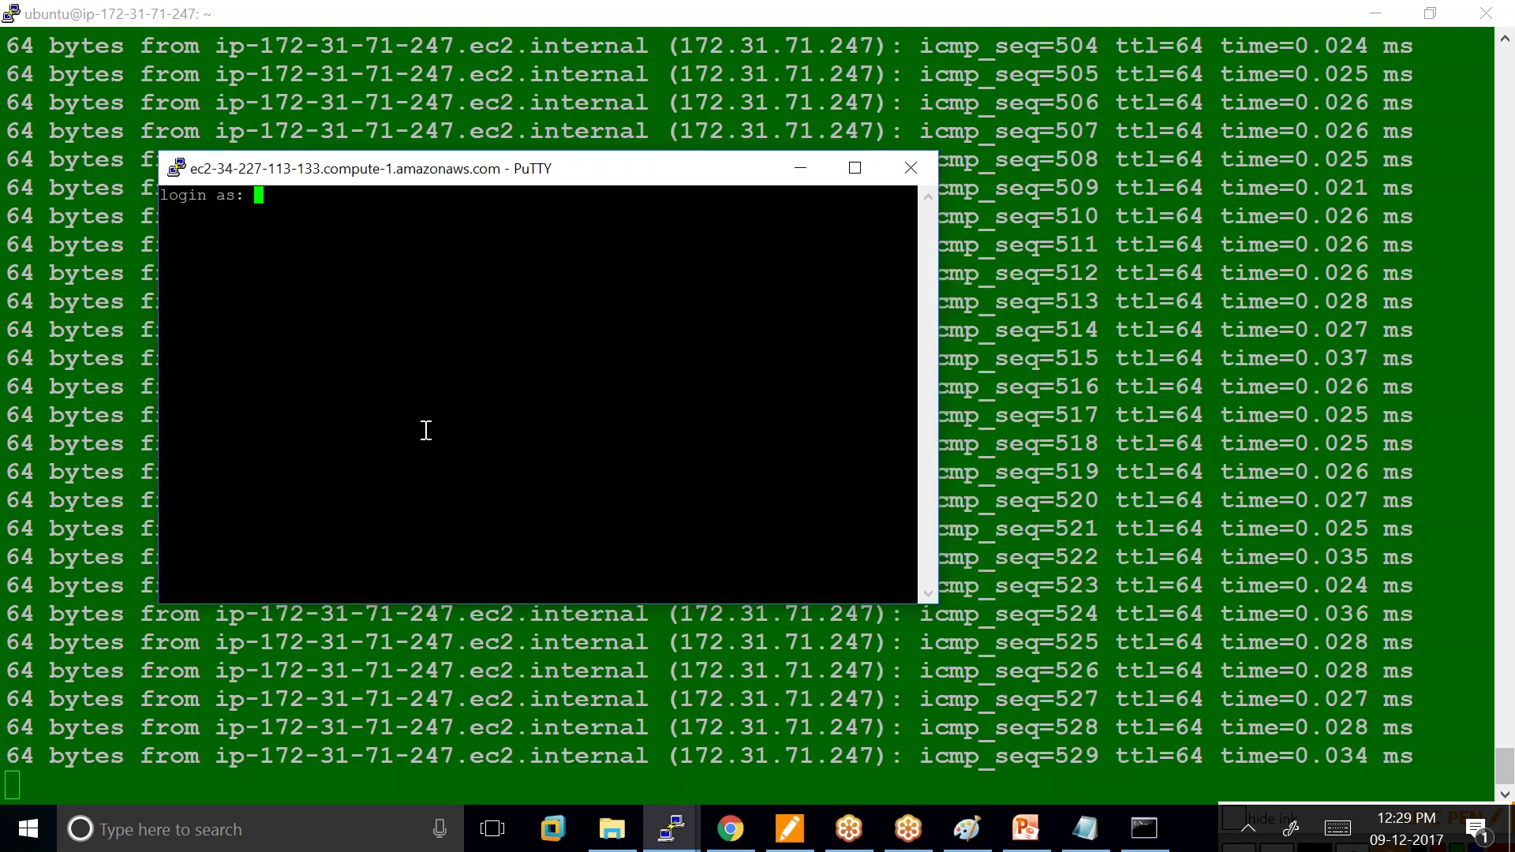
pyautogui.write('ec2')
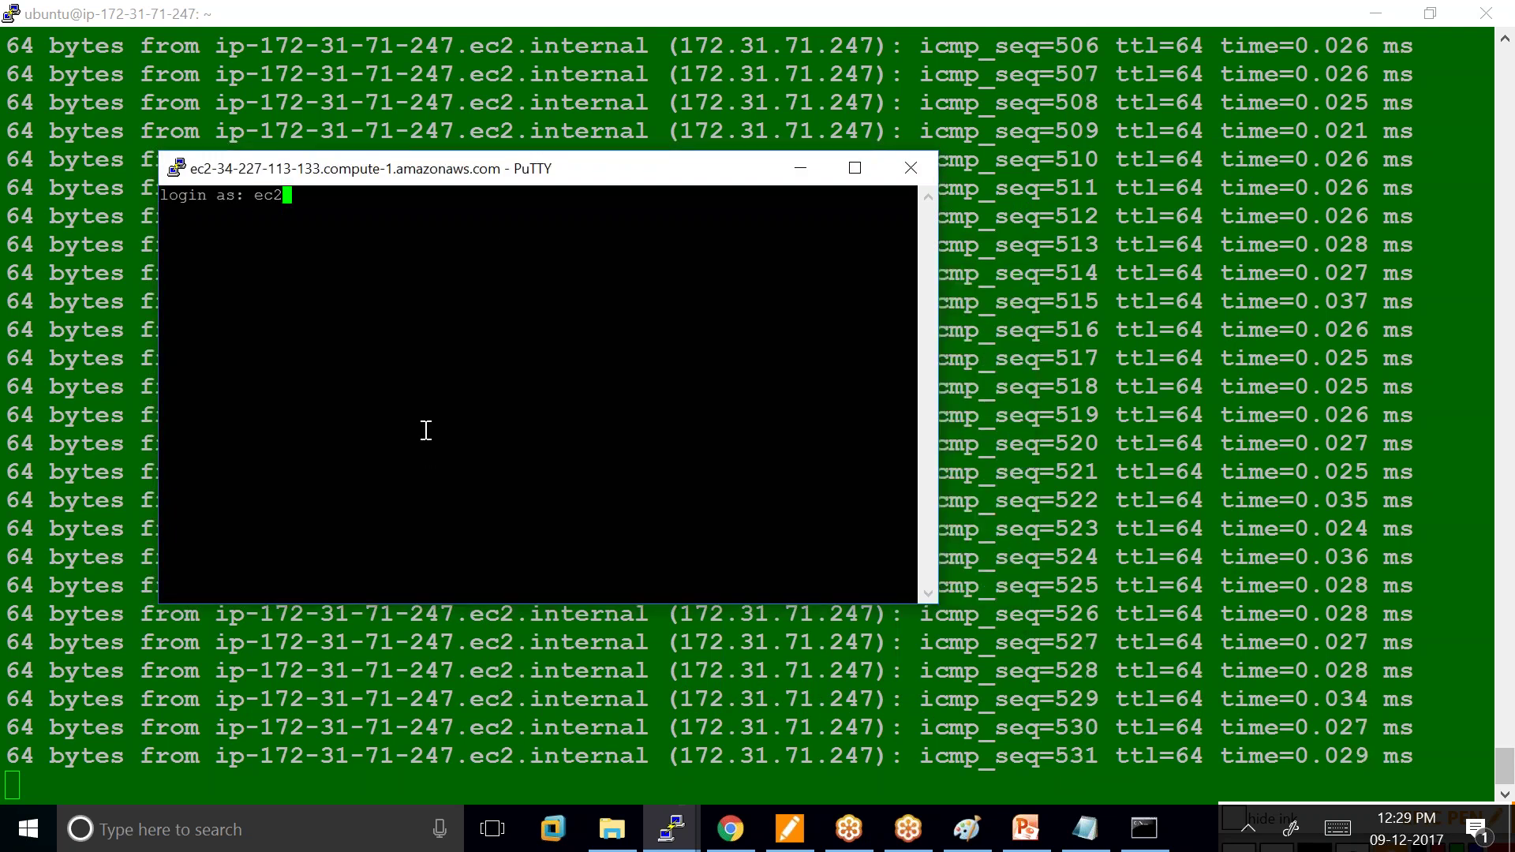
pyautogui.write('-user')
pyautogui.press('Return')
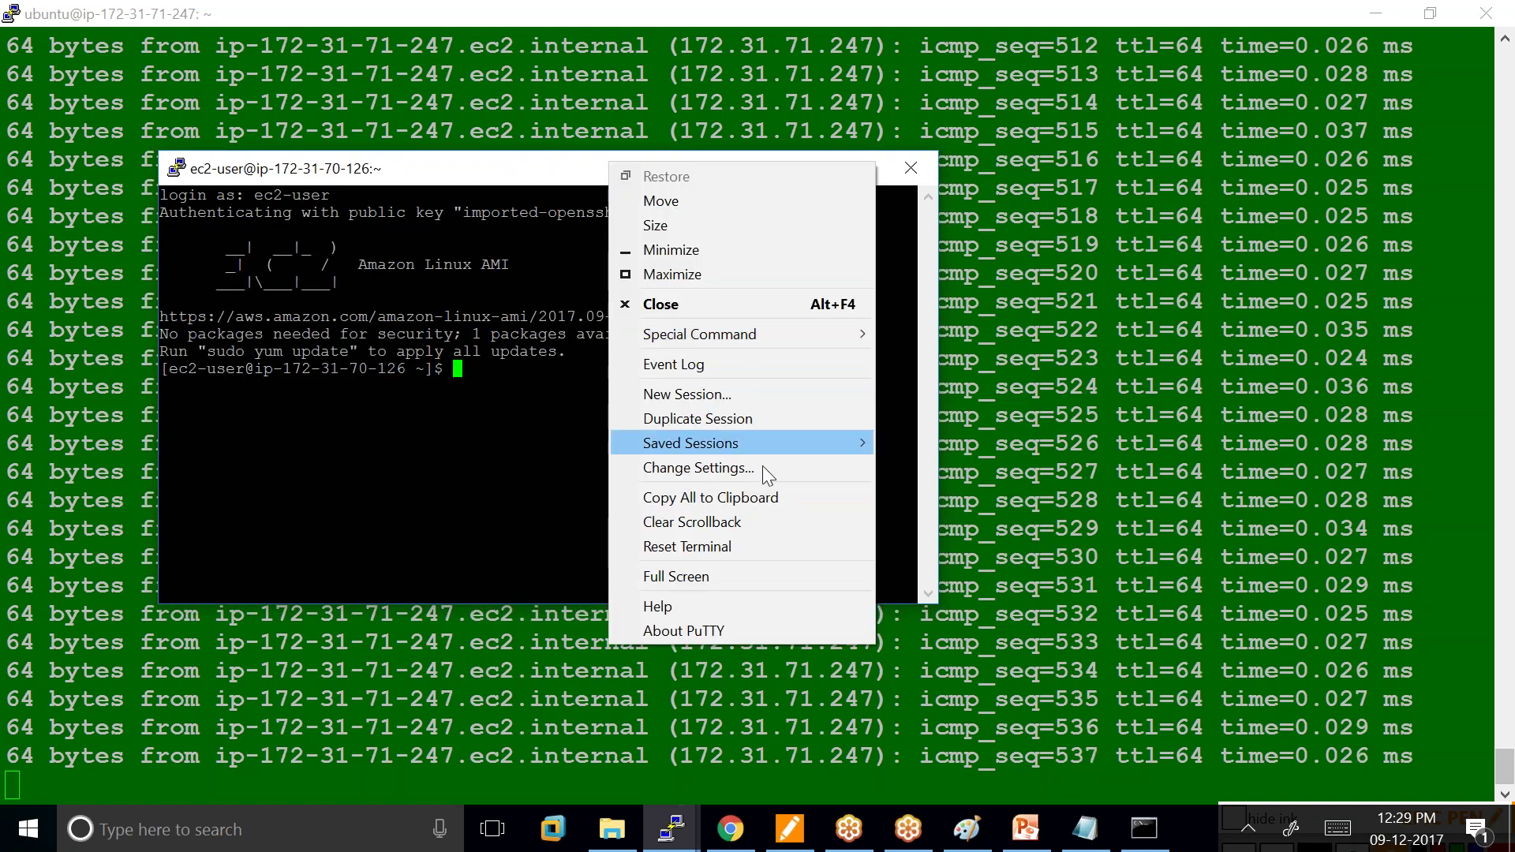
# Make the terminal's Default Background dark blue by setting Blue to 100.
pyautogui.click(734, 470)
pyautogui.click(554, 419)
pyautogui.click(791, 525)
pyautogui.click(971, 559)
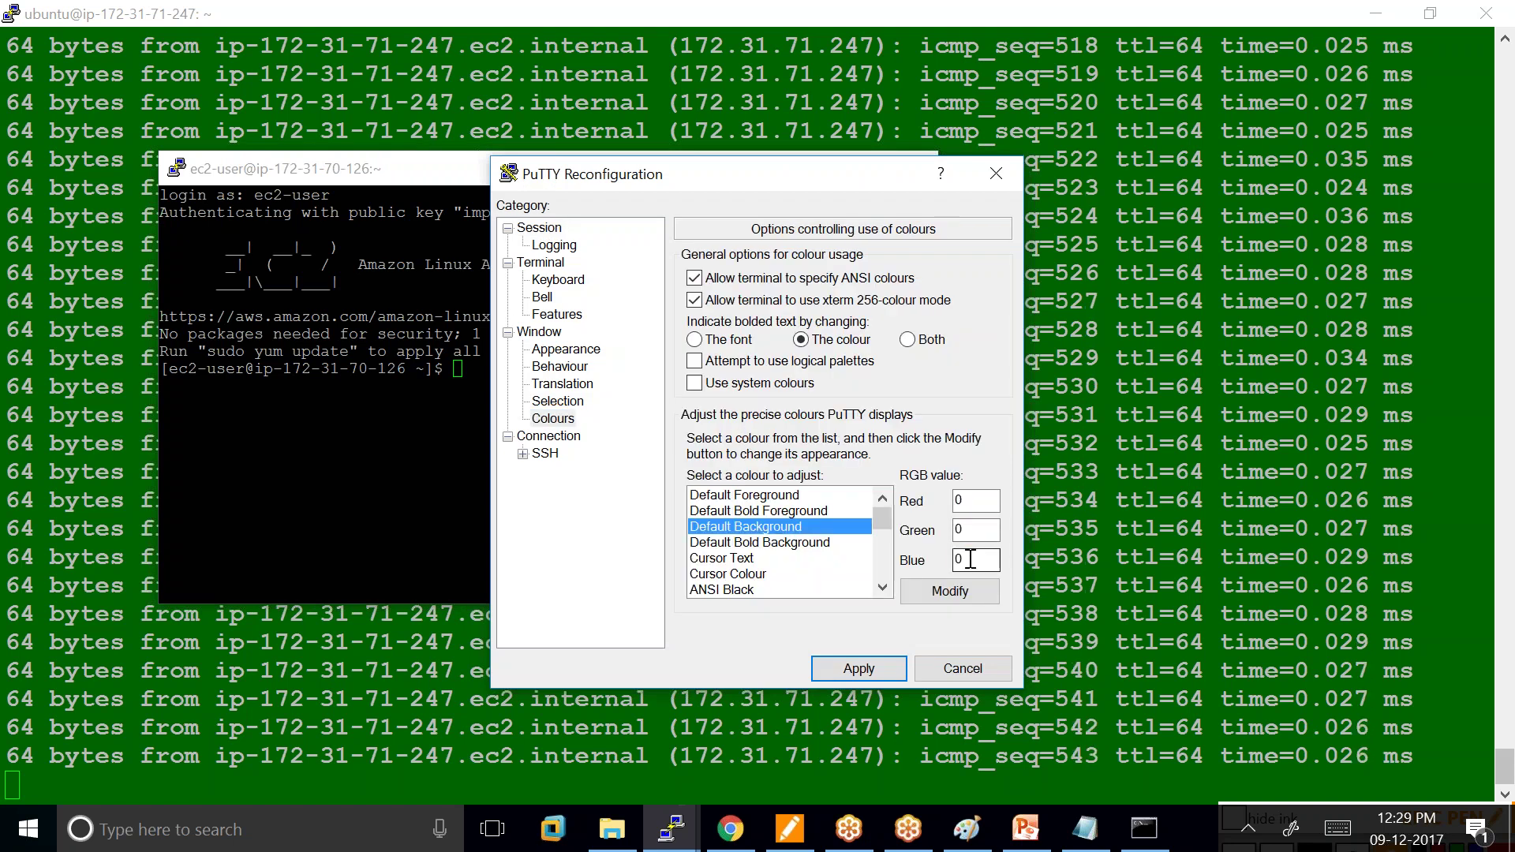
pyautogui.press('BackSpace')
pyautogui.write('100')
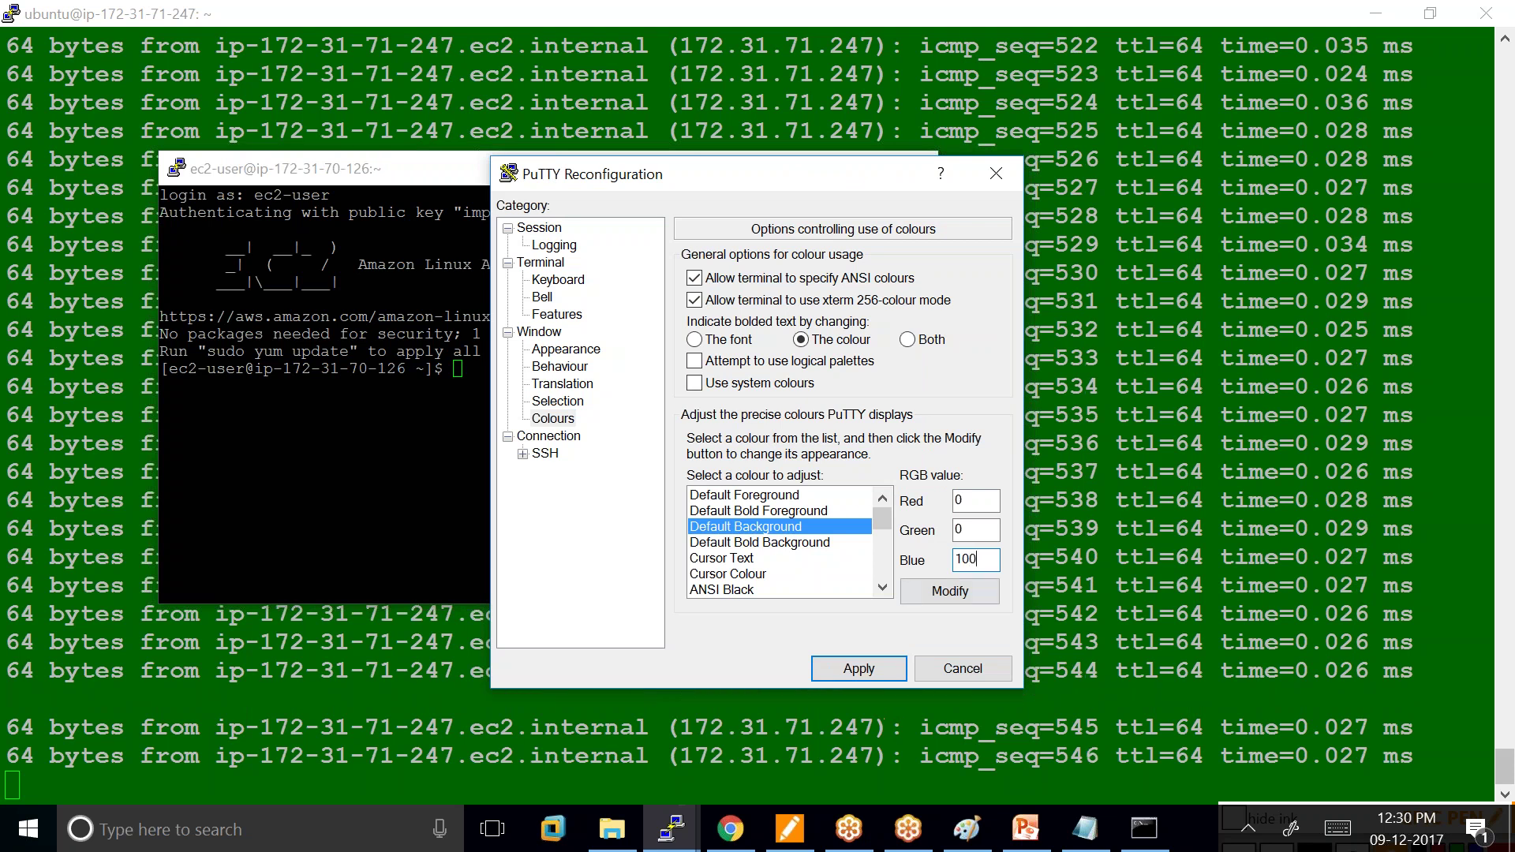
pyautogui.click(859, 669)
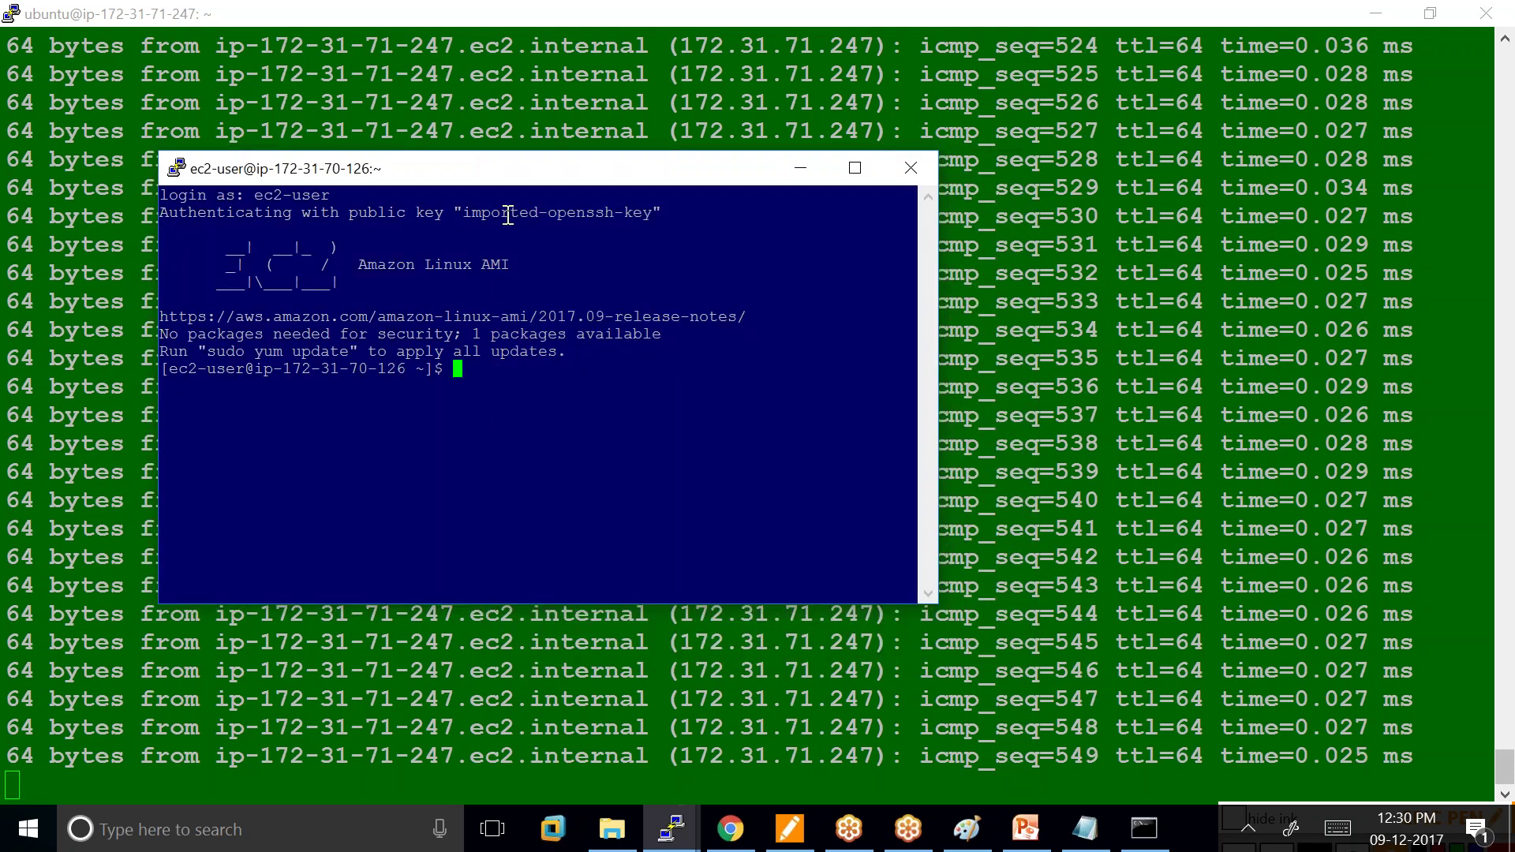
# Change the terminal font to bold Courier New at 16 points.
pyautogui.rightClick(504, 168)
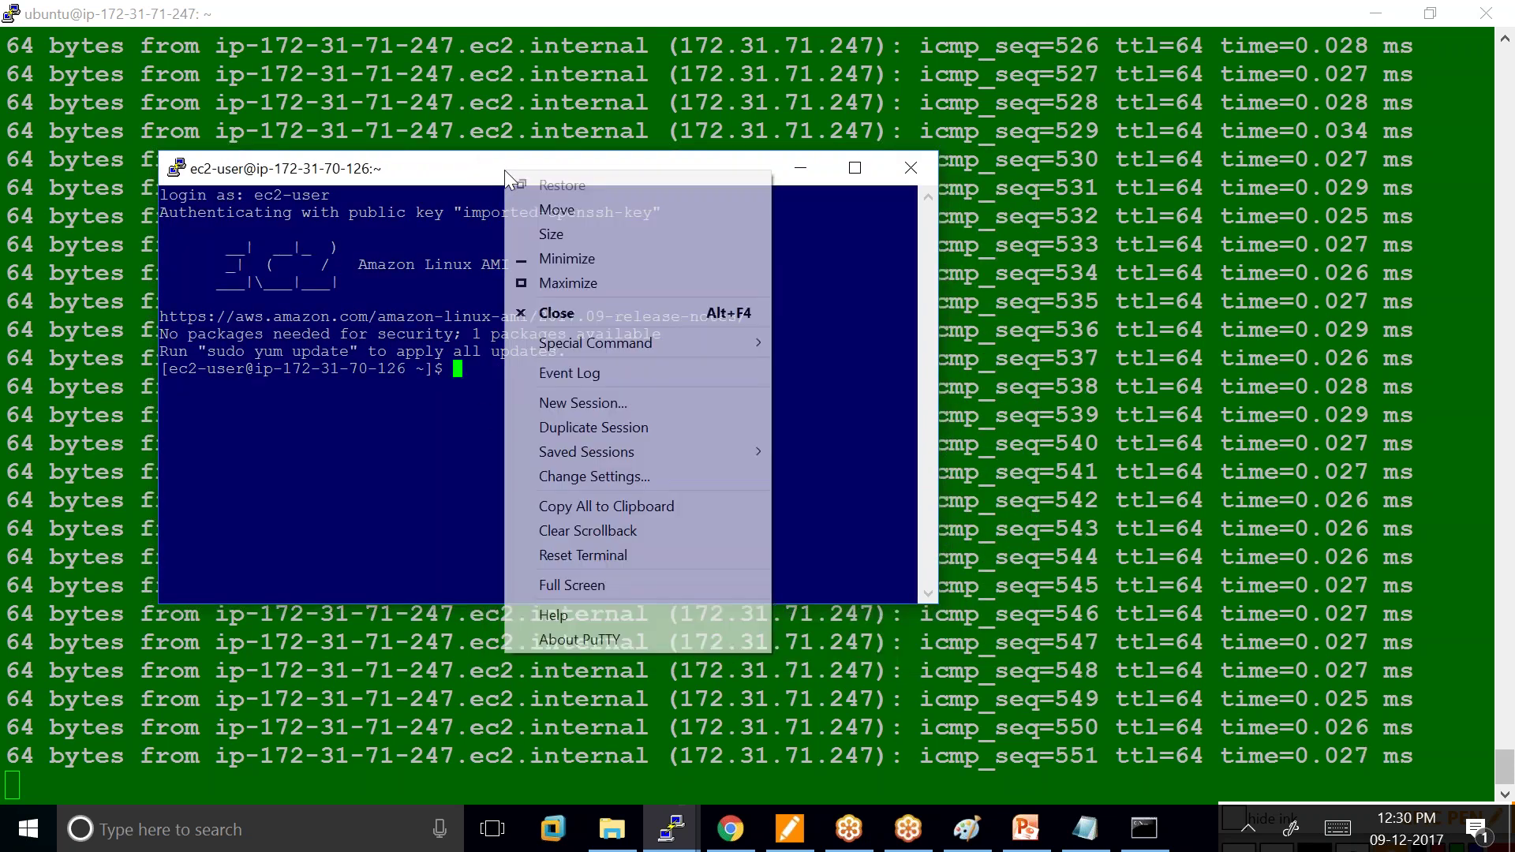
pyautogui.click(616, 476)
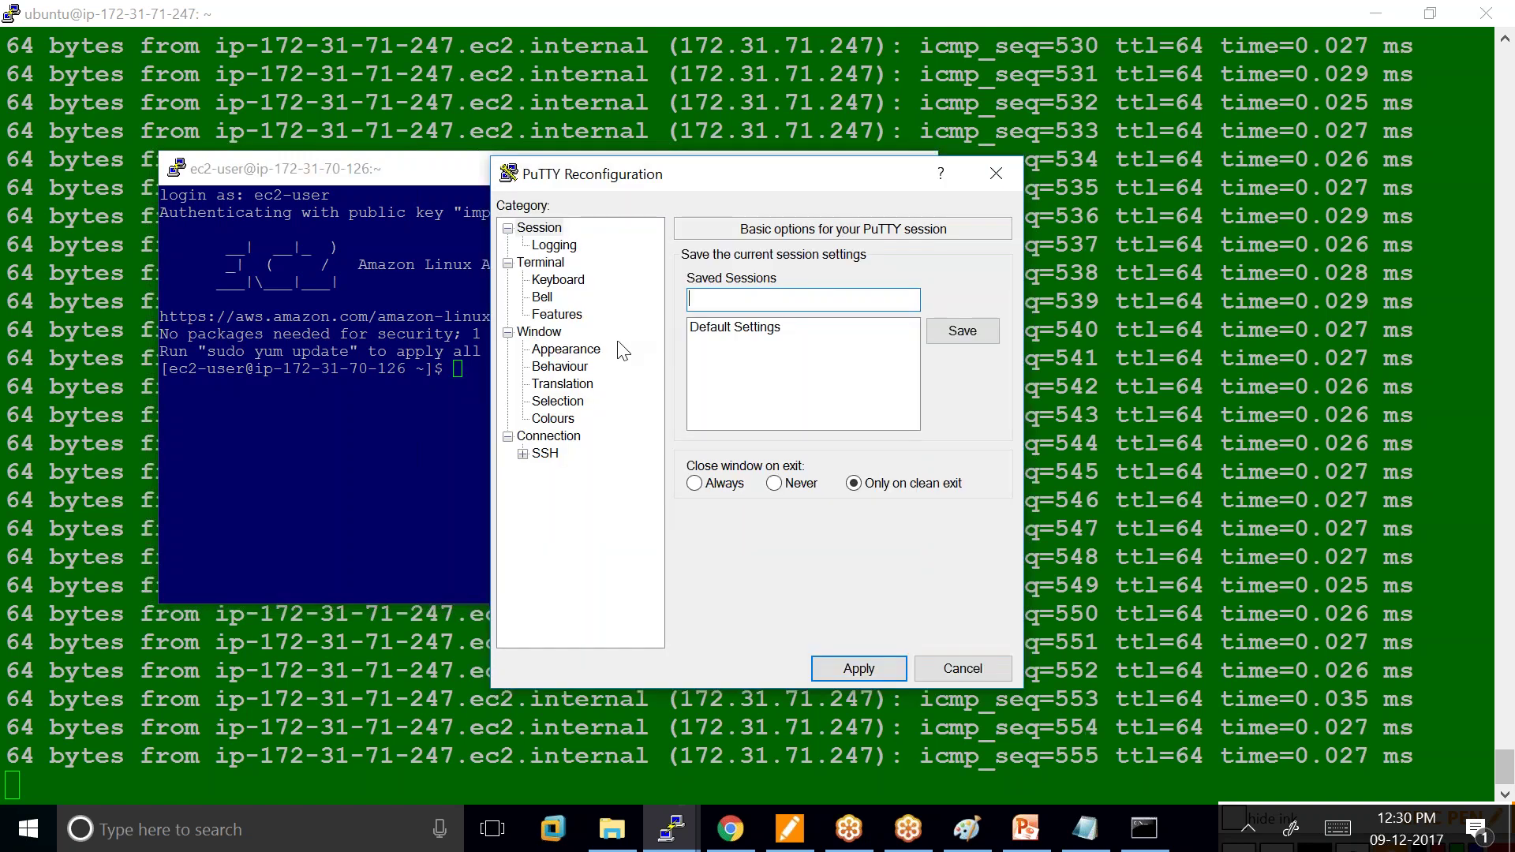
pyautogui.click(565, 349)
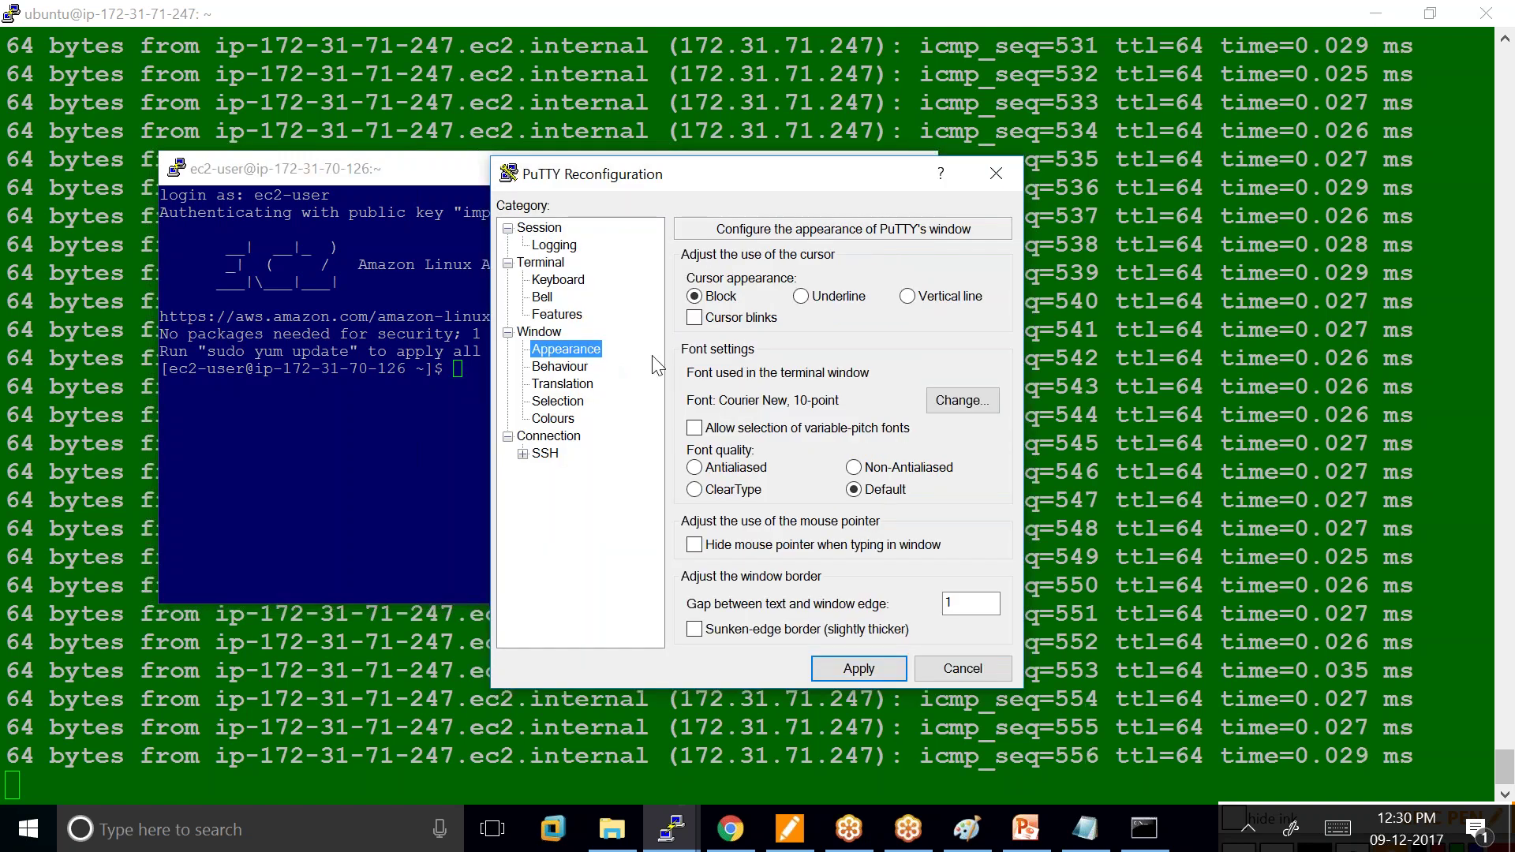
pyautogui.click(956, 403)
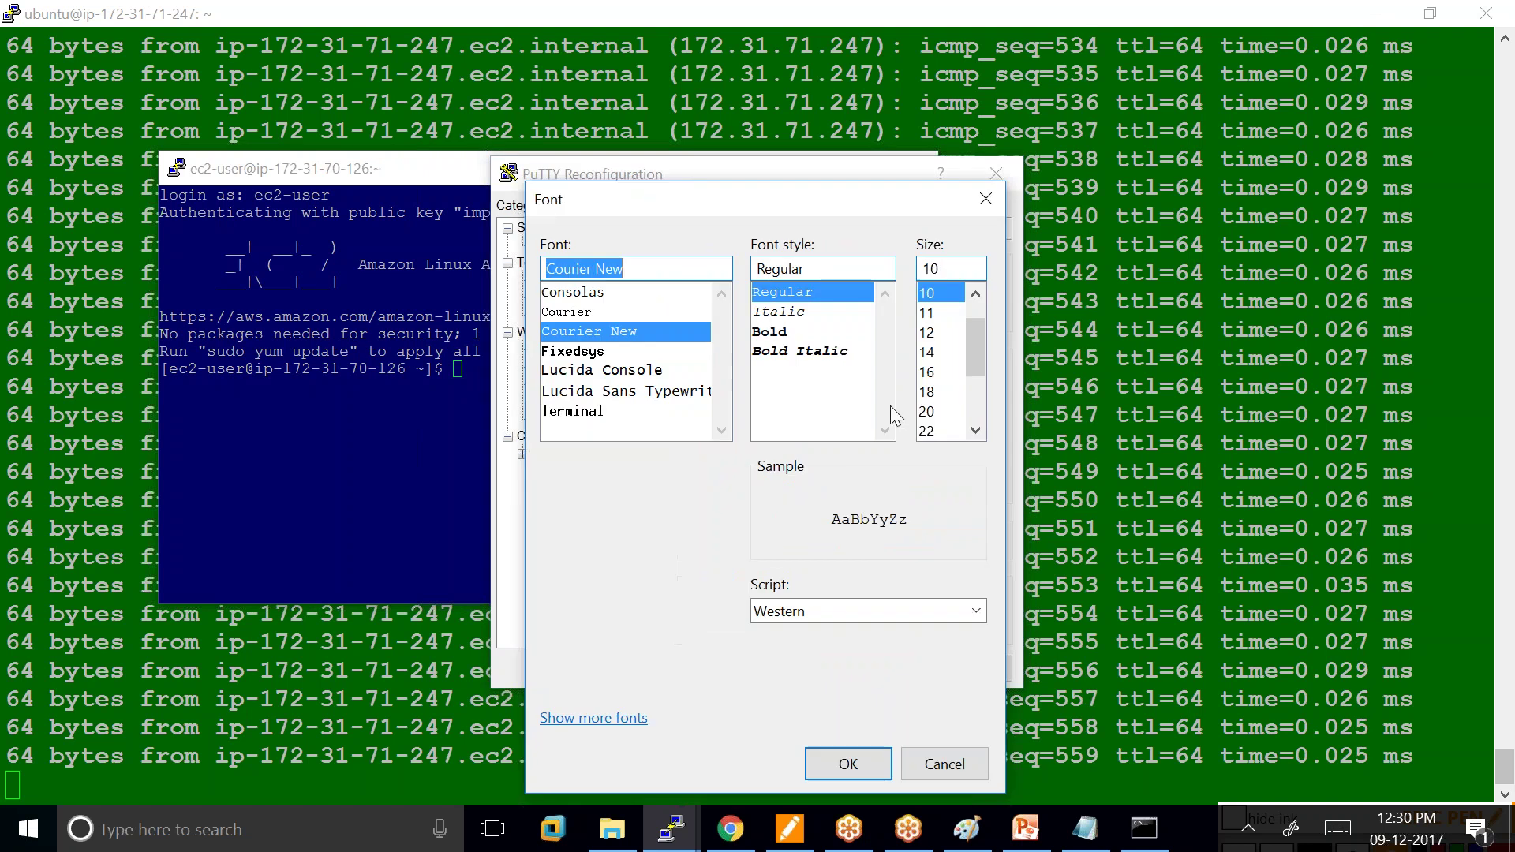
pyautogui.click(767, 332)
pyautogui.click(931, 372)
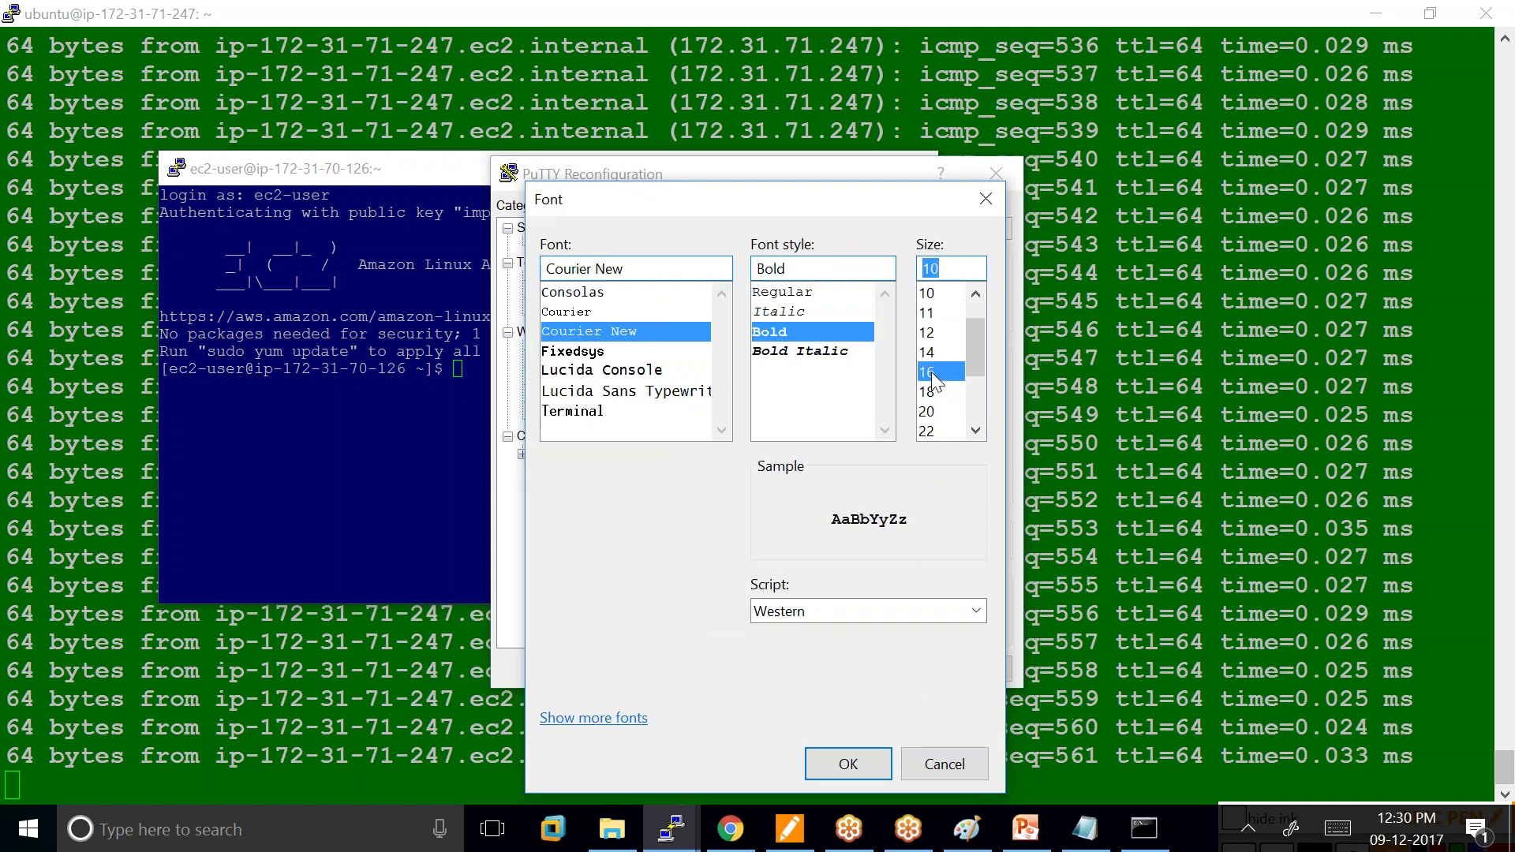
pyautogui.click(863, 766)
pyautogui.click(859, 669)
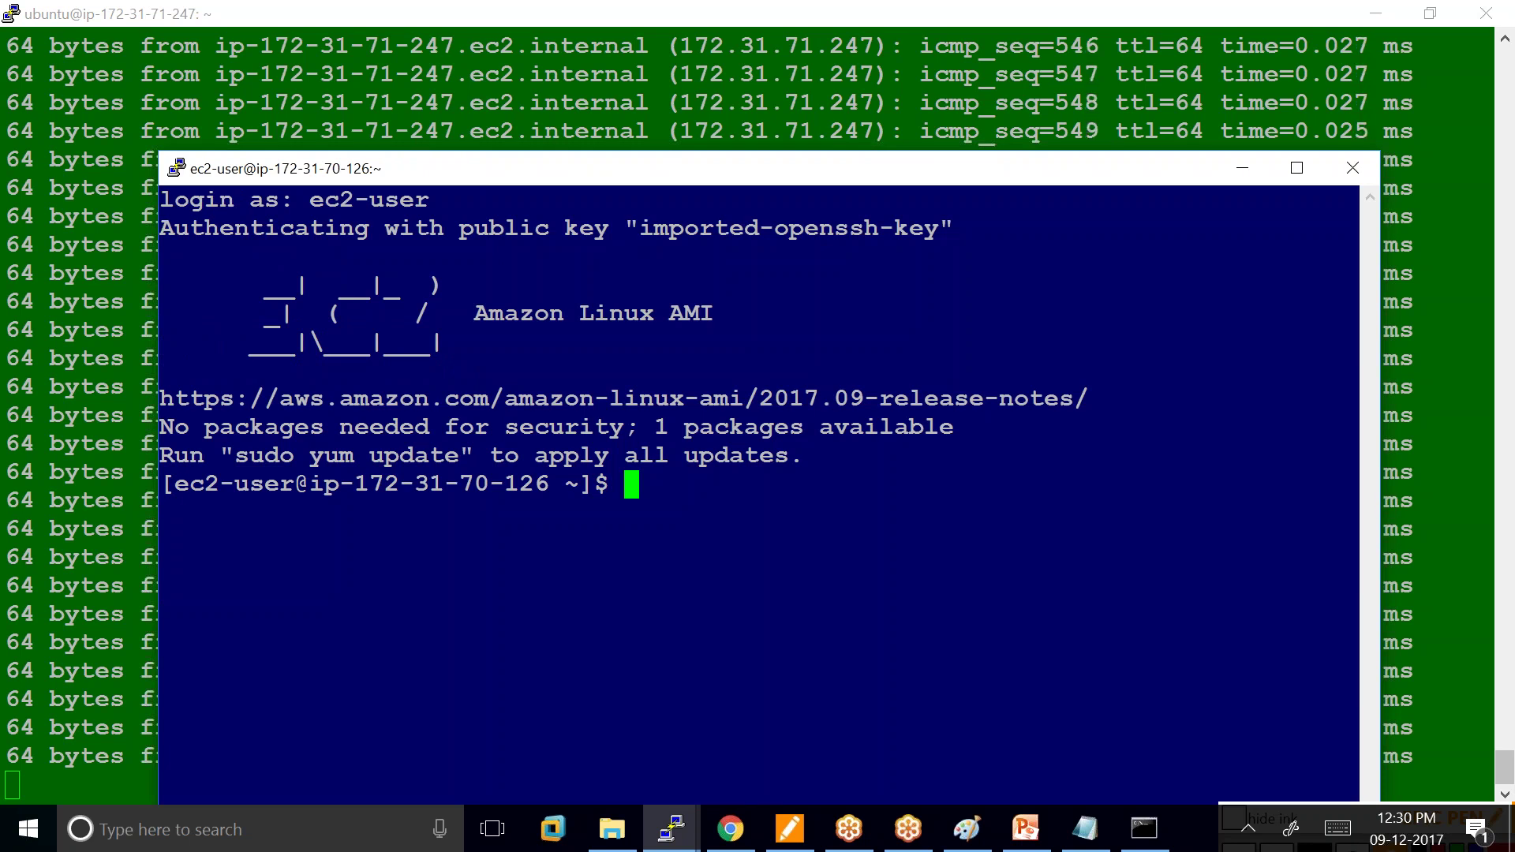
pyautogui.write('8w')
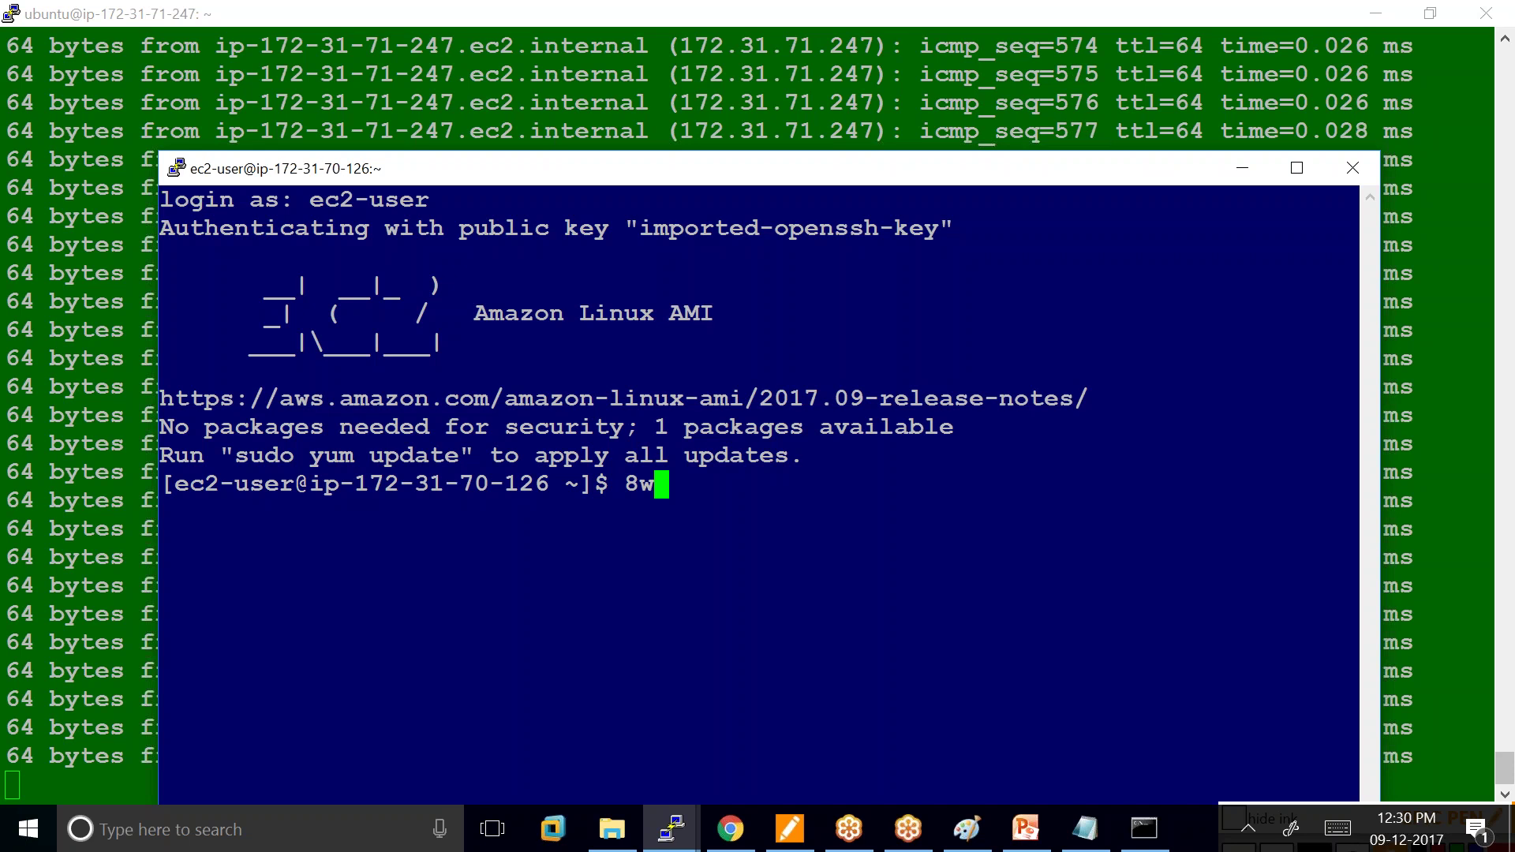
# Stop the ping in the Ubuntu session with Ctrl+C and clear its screen.
pyautogui.press('BackSpace')
pyautogui.press('BackSpace')
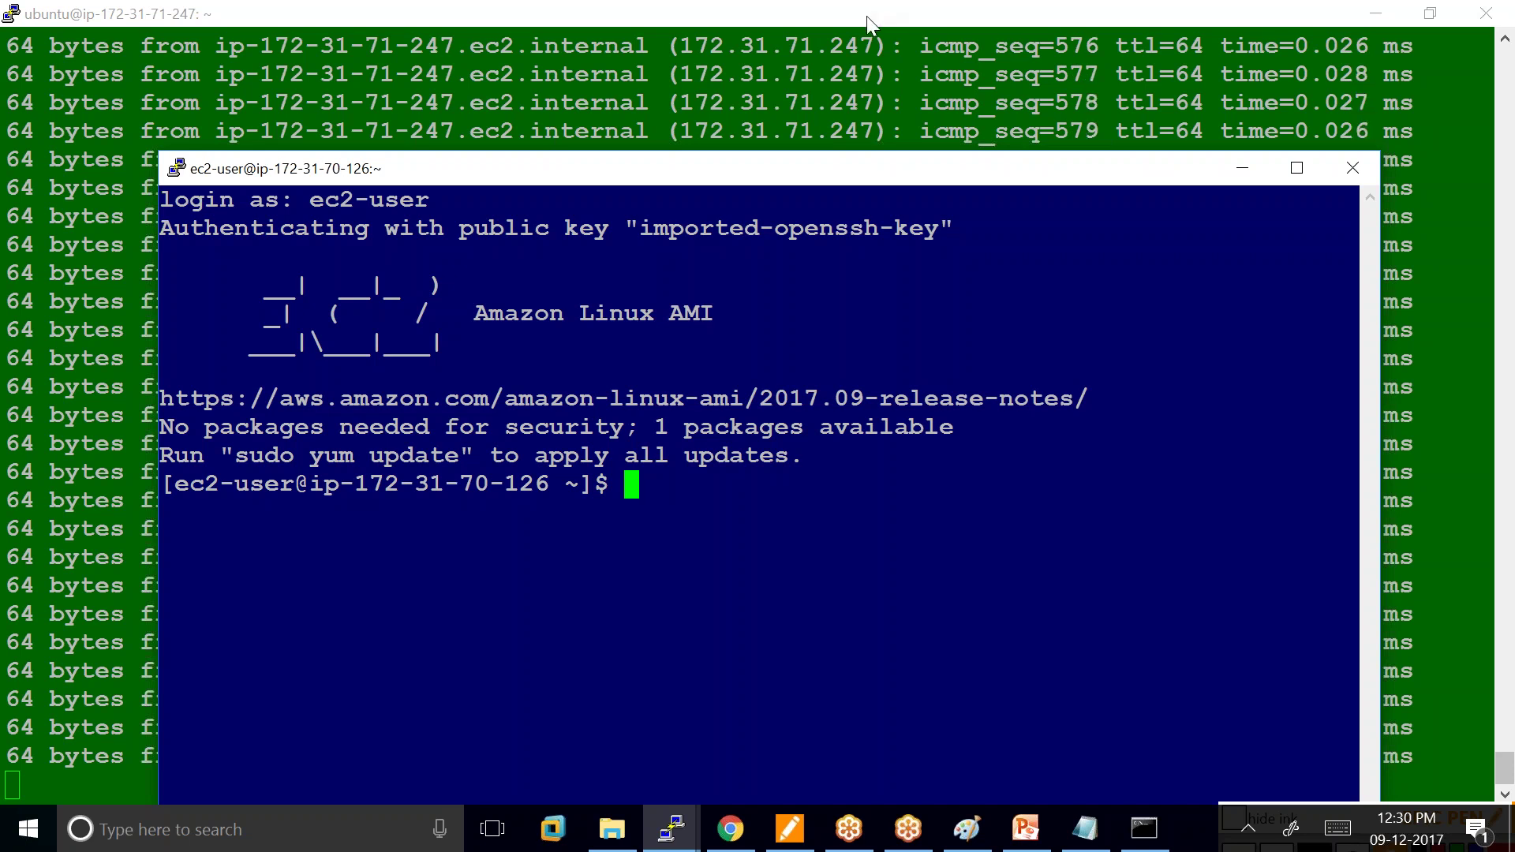
pyautogui.click(868, 18)
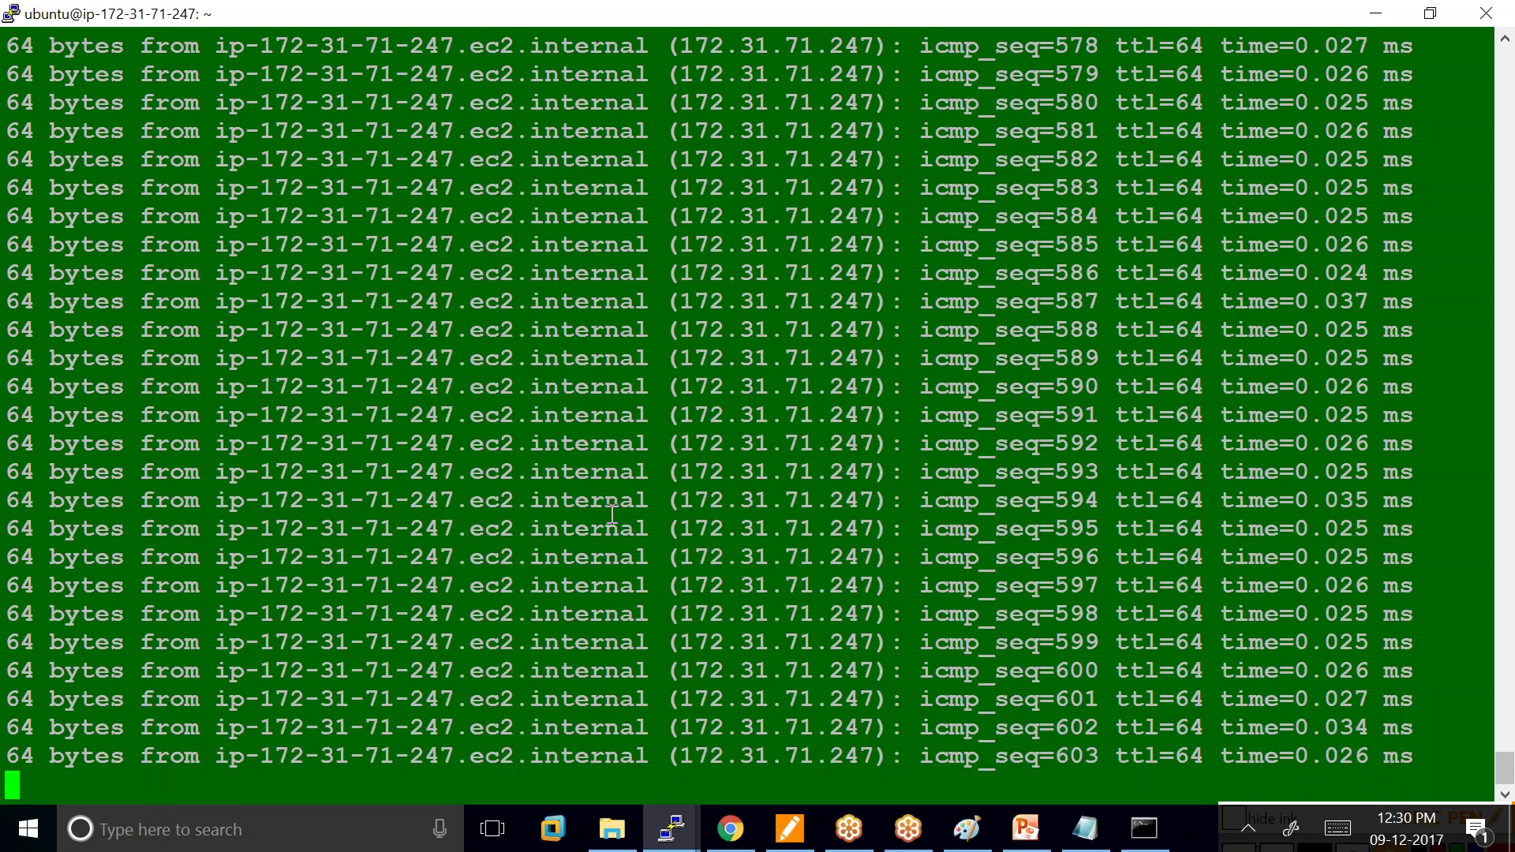
pyautogui.hotkey('ctrl', 'c')
pyautogui.write('clear')
pyautogui.press('Return')
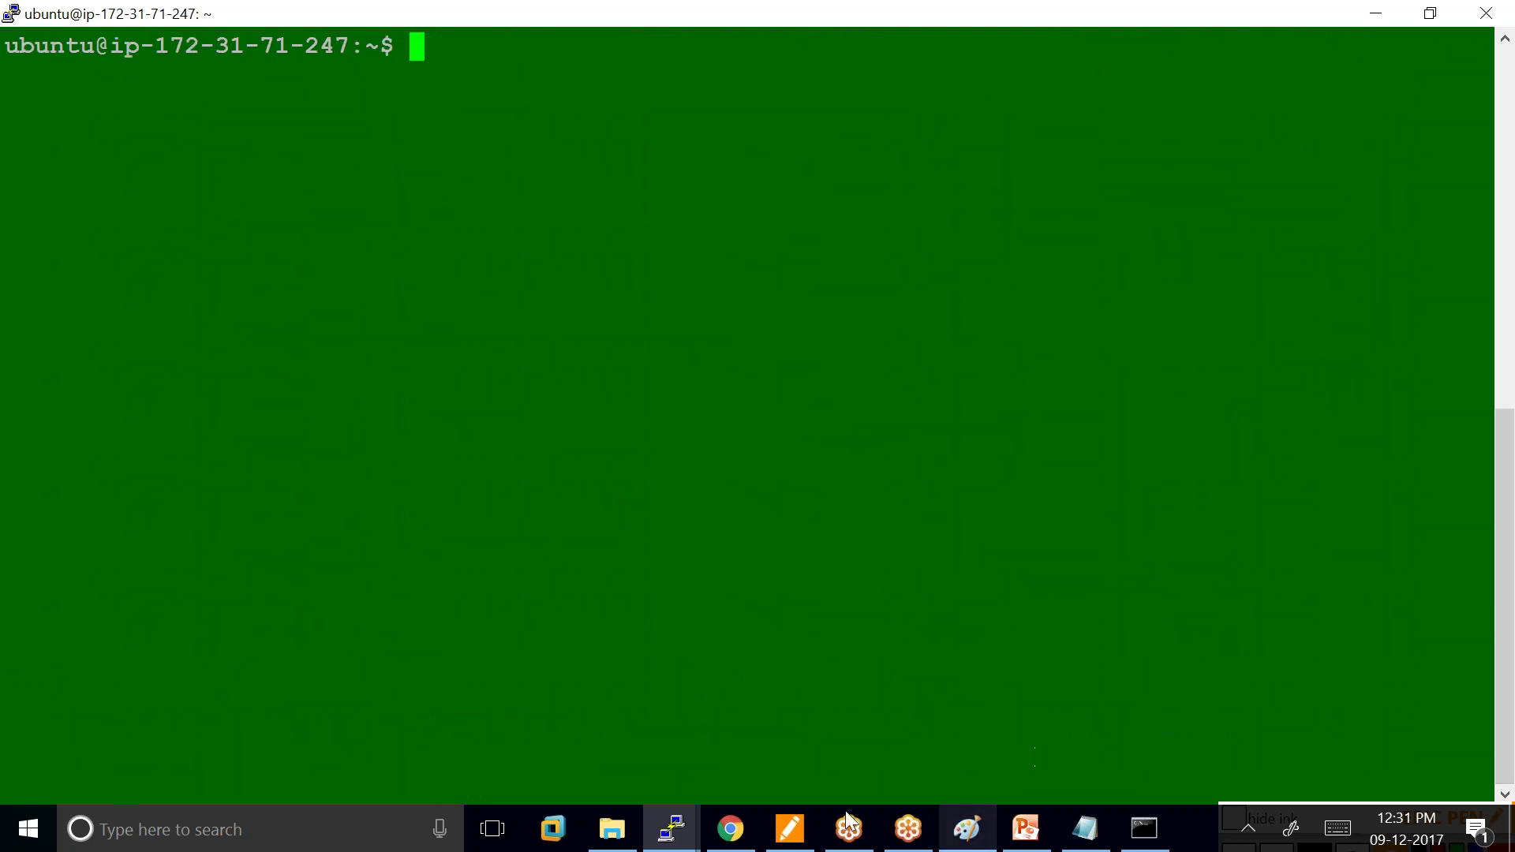
# Maximize the Amazon Linux ec2-user terminal and begin typing 'sudo' at the prompt.
pyautogui.moveTo(689, 829)
pyautogui.click(789, 739)
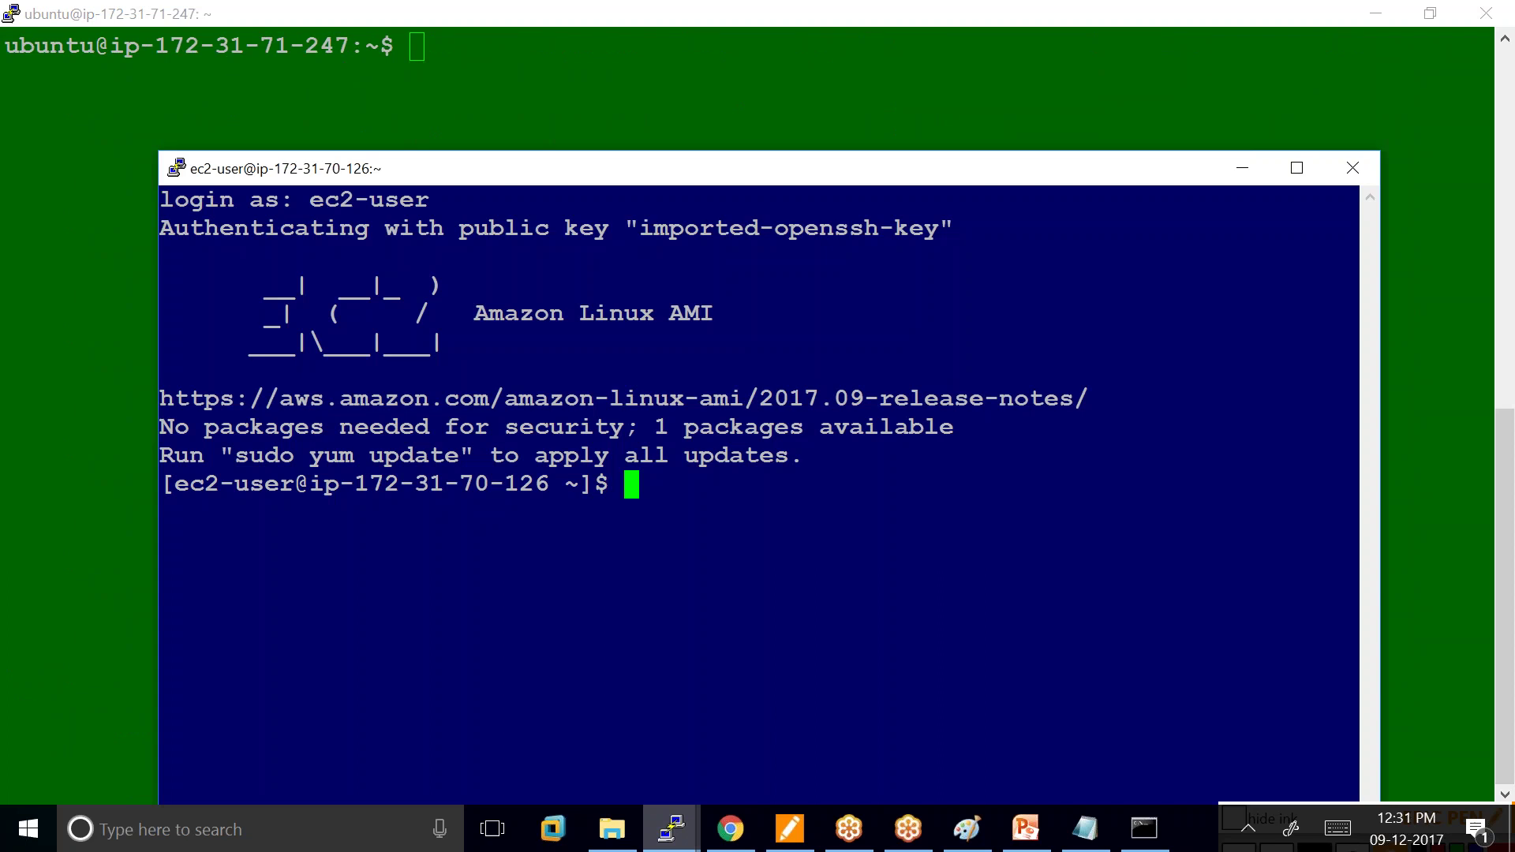
pyautogui.moveTo(839, 158); pyautogui.dragTo(829, 49)
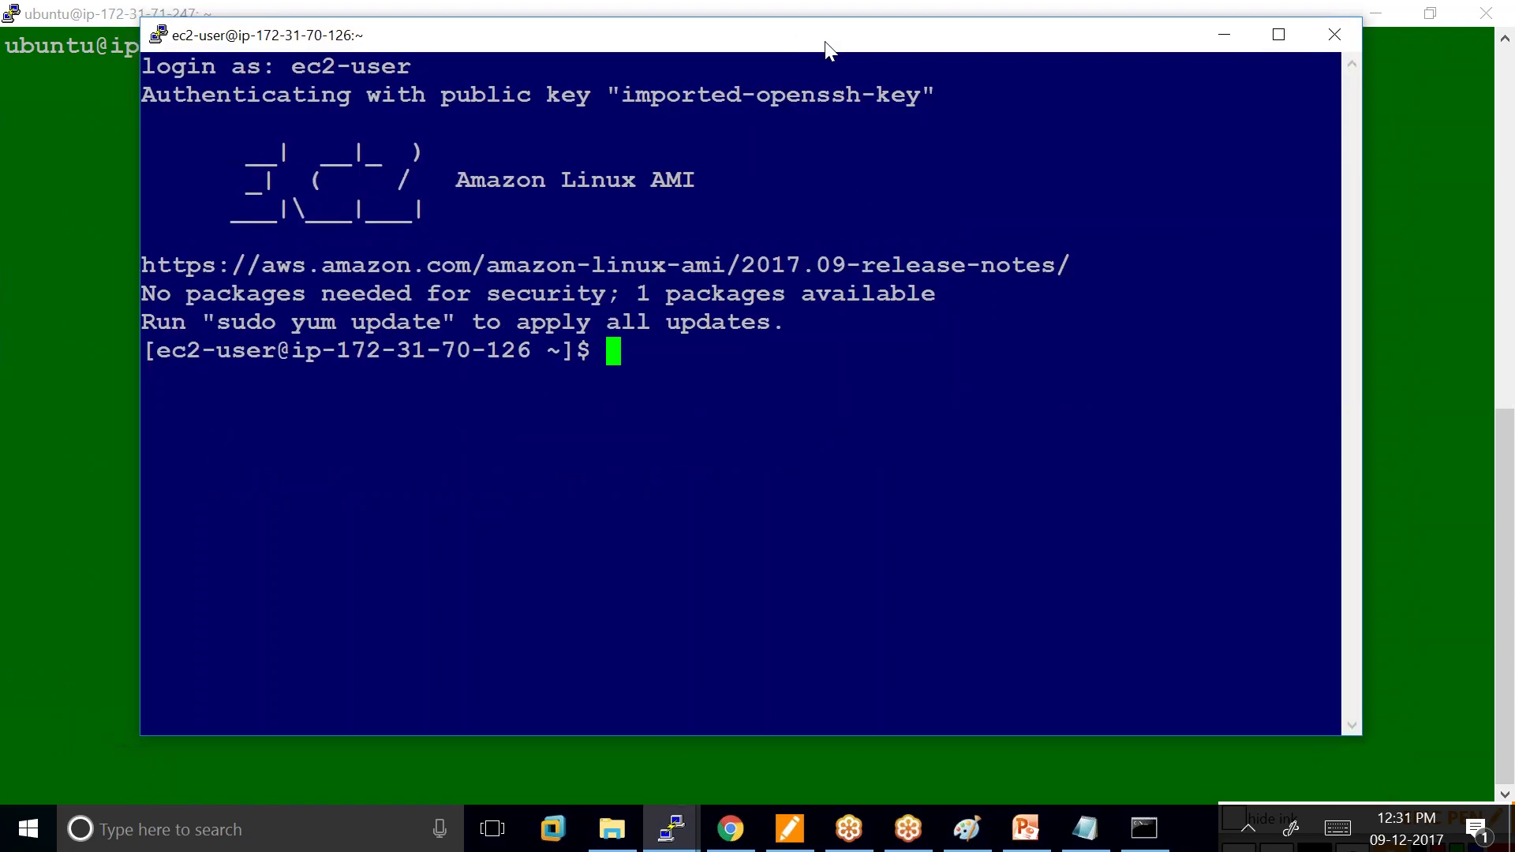
pyautogui.click(1277, 34)
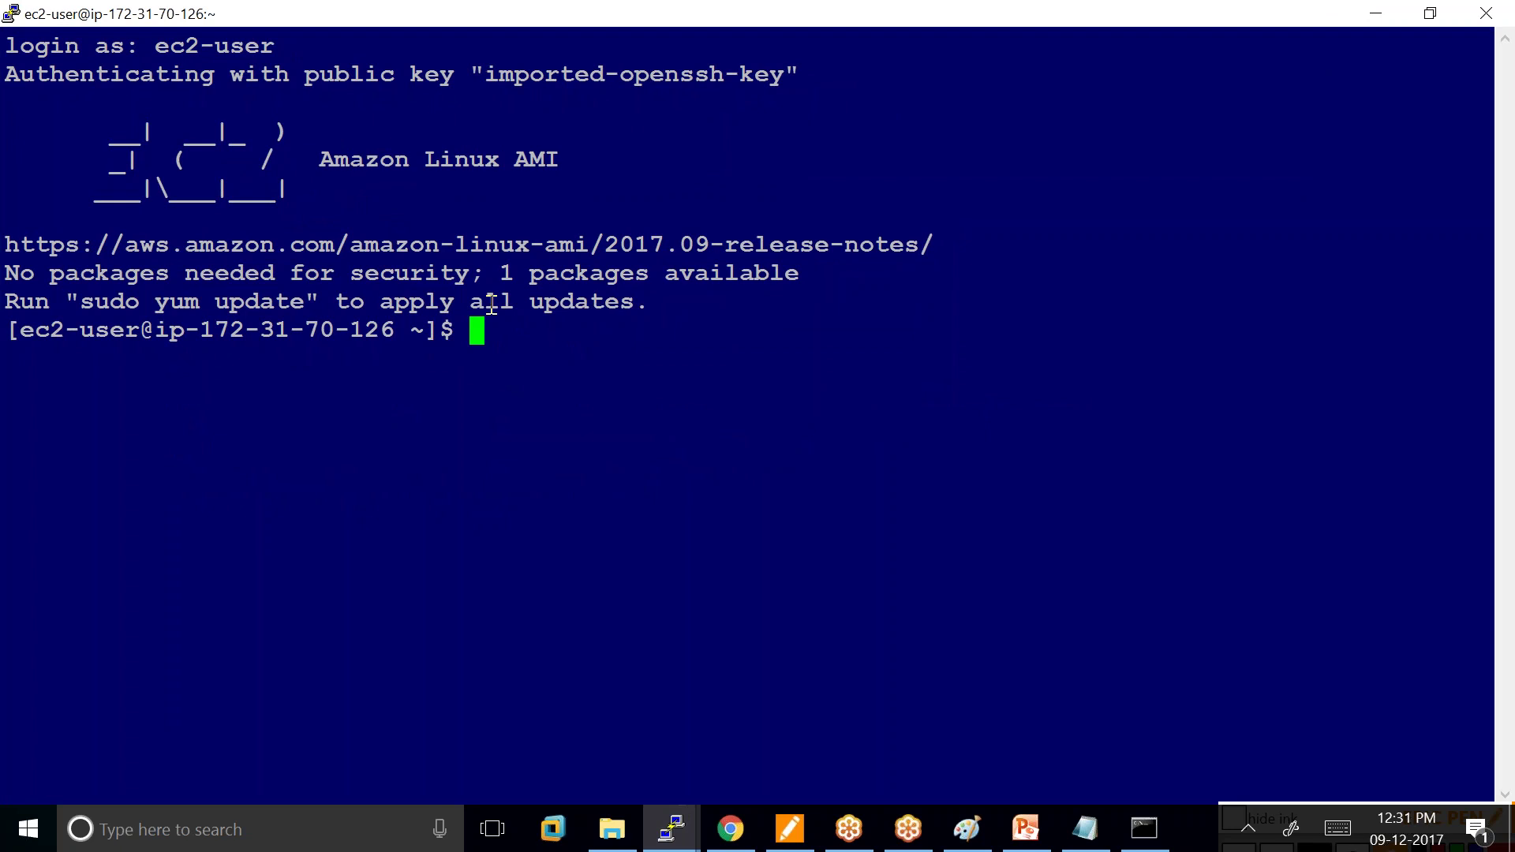
pyautogui.write('sudo')
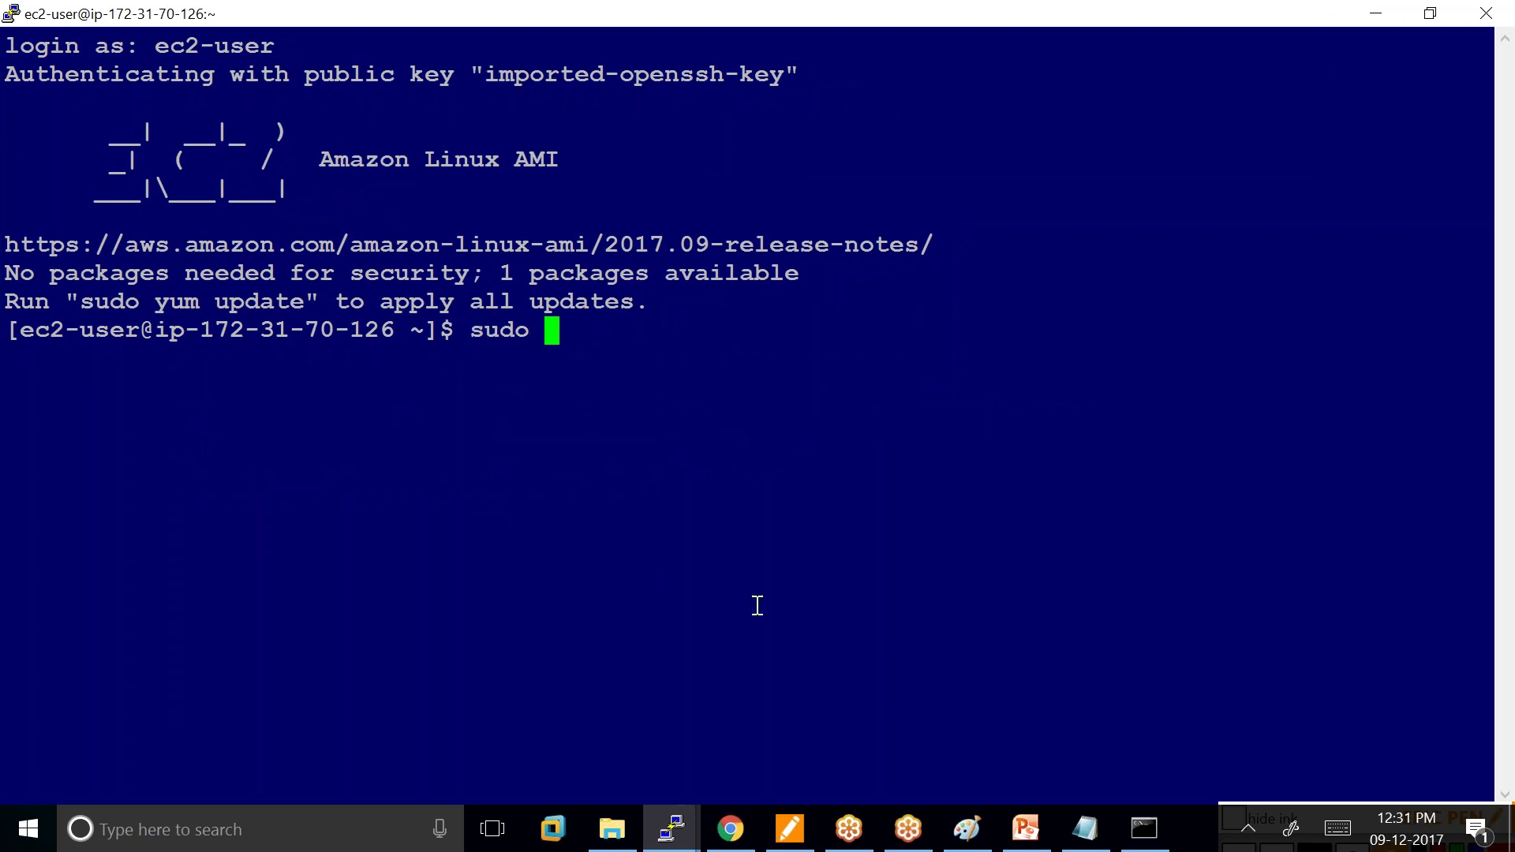
pyautogui.click(730, 828)
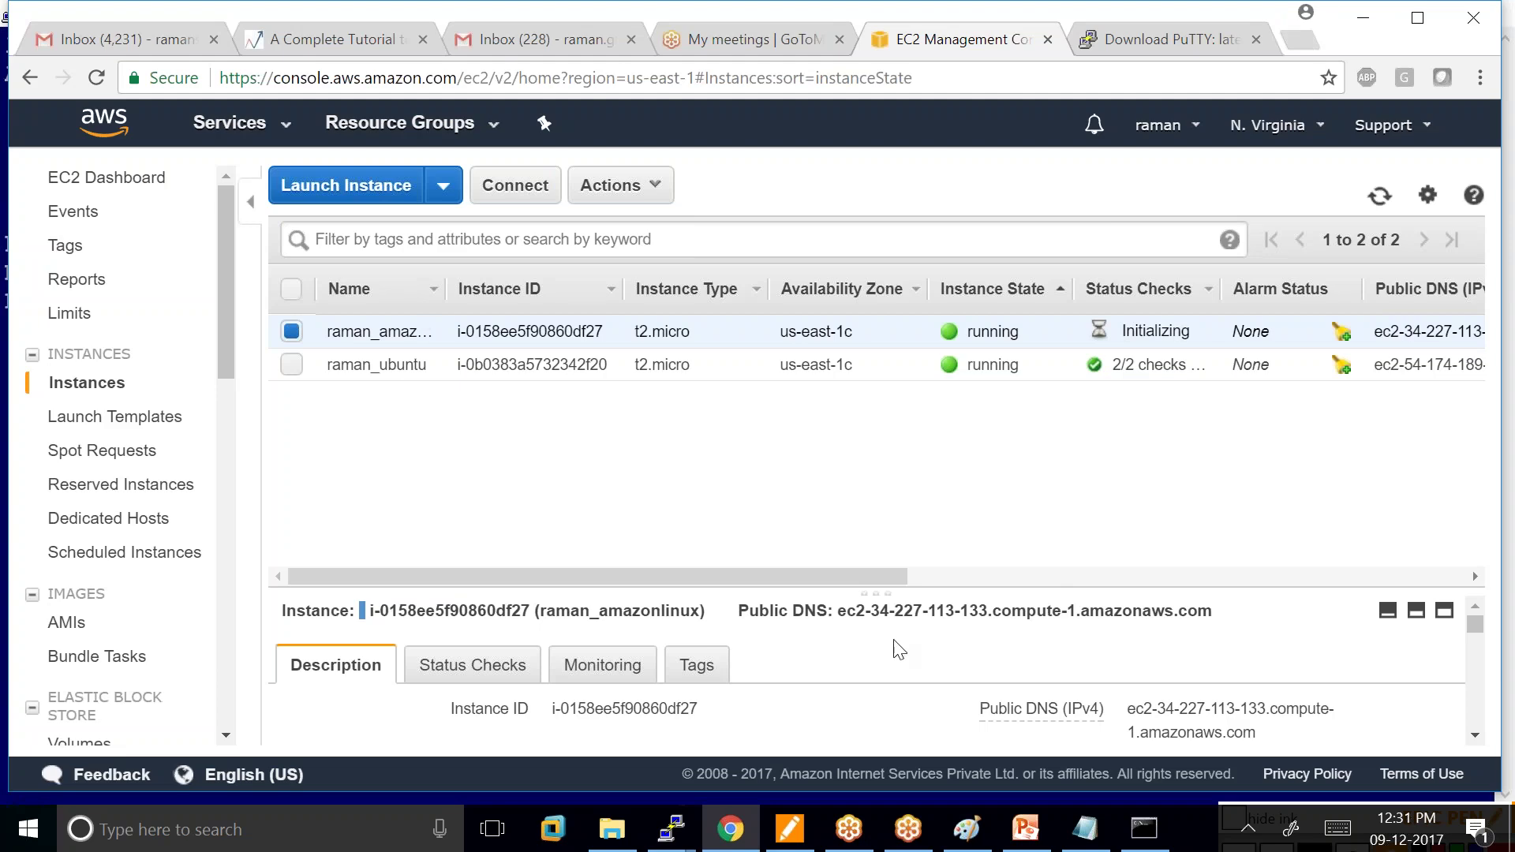
# Copy the Amazon Linux instance's public DNS and load it in a new tab, closing the Download PuTTY tab.
pyautogui.moveTo(839, 615); pyautogui.dragTo(1215, 613)
pyautogui.rightClick(1127, 628)
pyautogui.click(1129, 629)
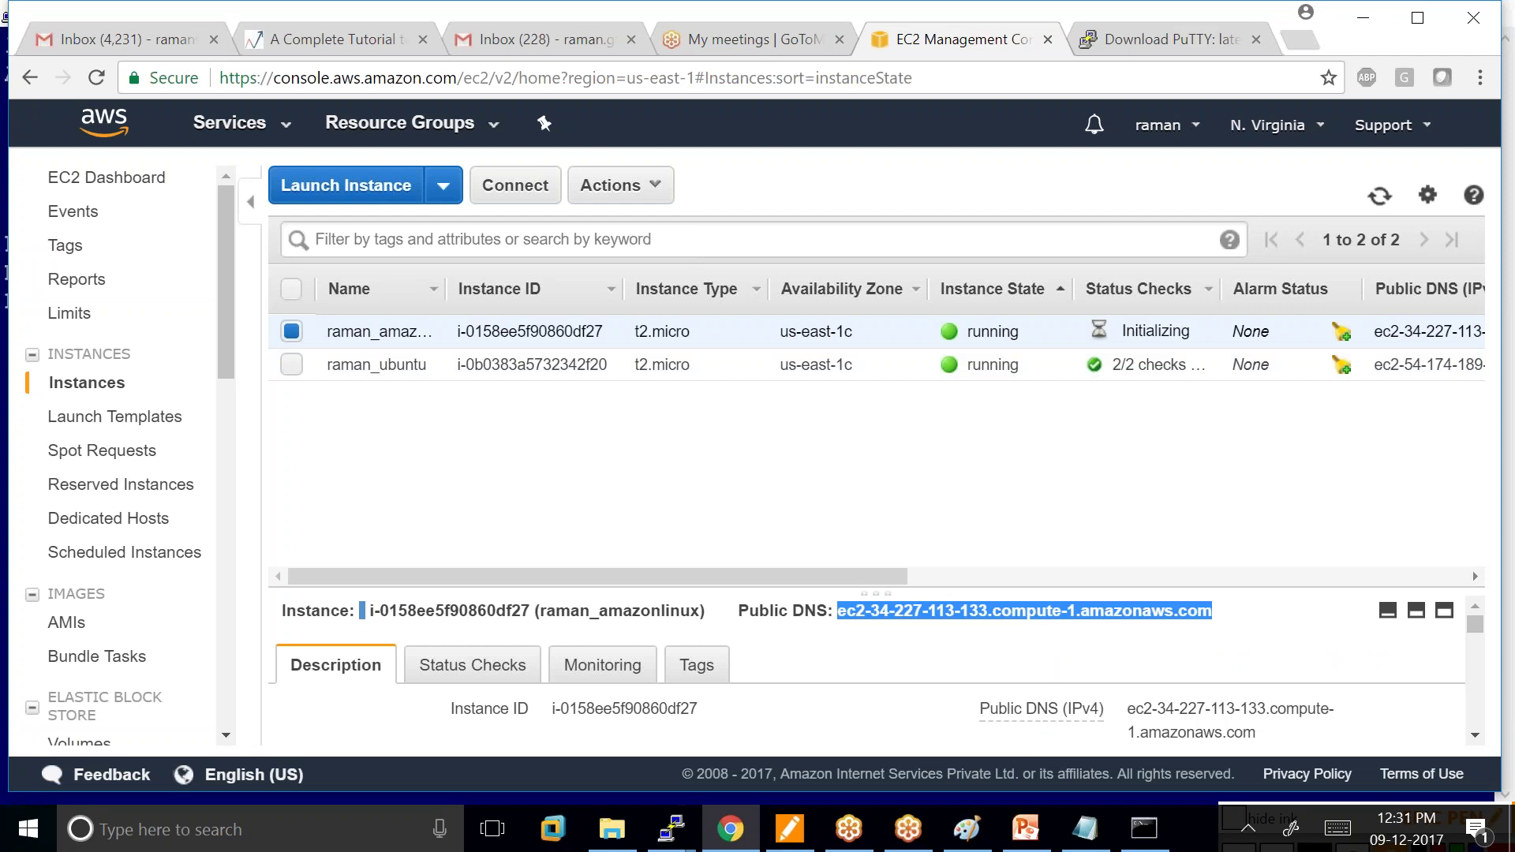
pyautogui.click(1255, 39)
pyautogui.hotkey('ctrl', 't')
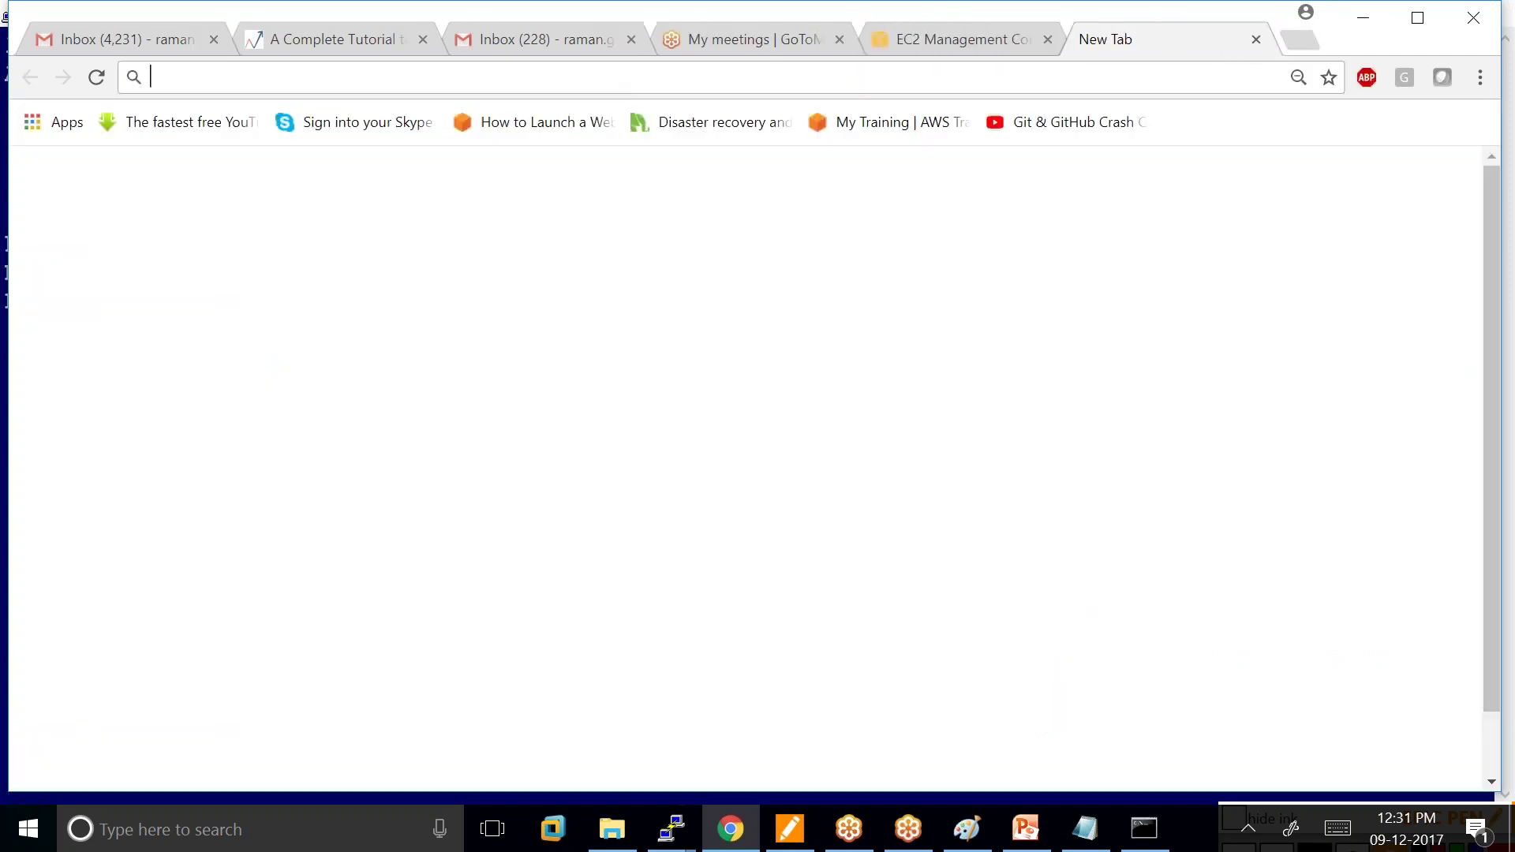
pyautogui.hotkey('ctrl', 'v')
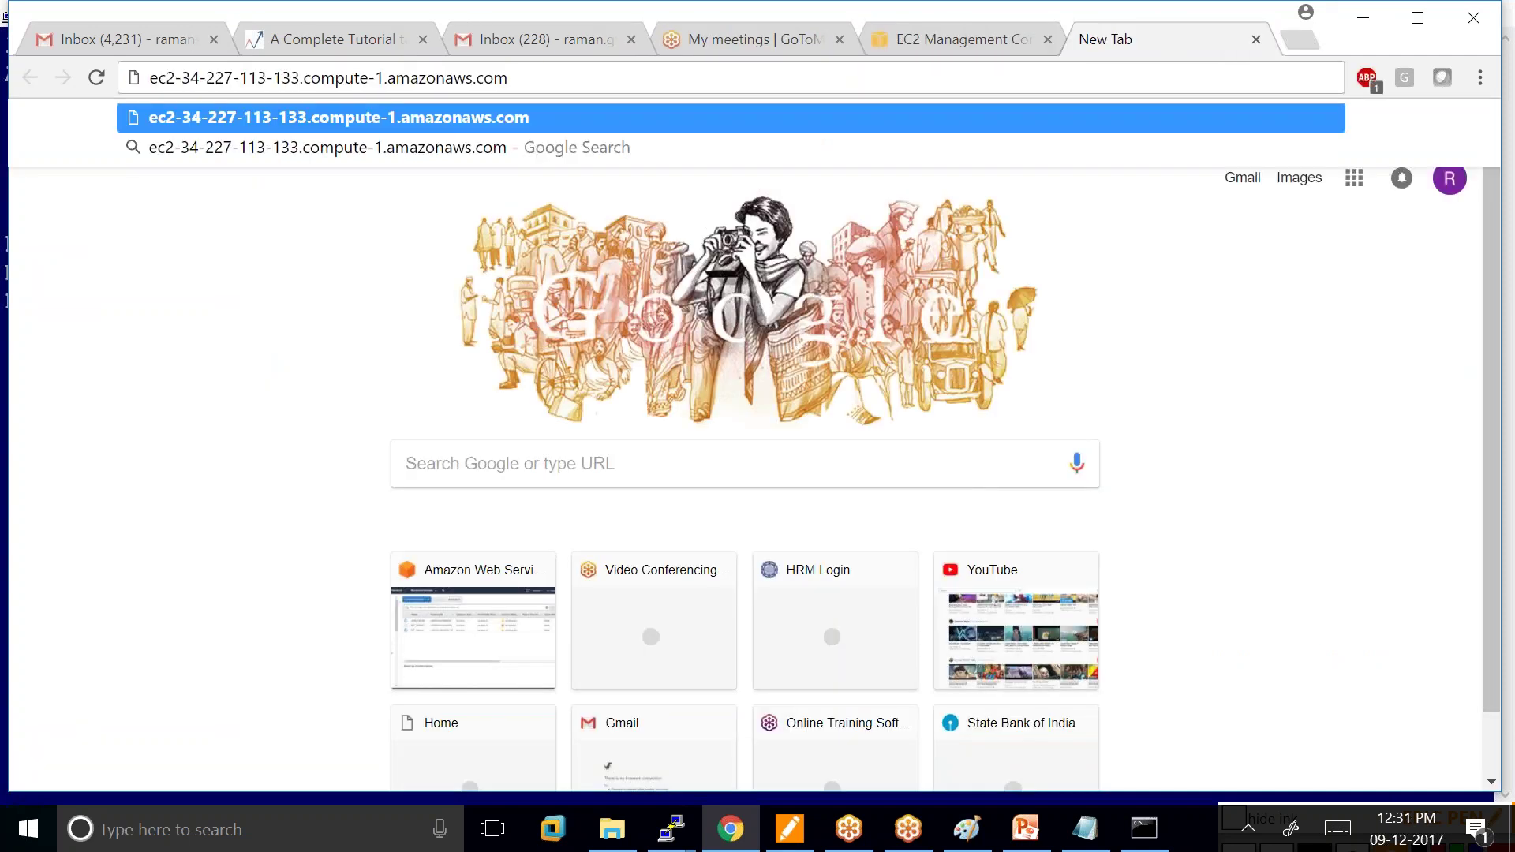
pyautogui.press('Return')
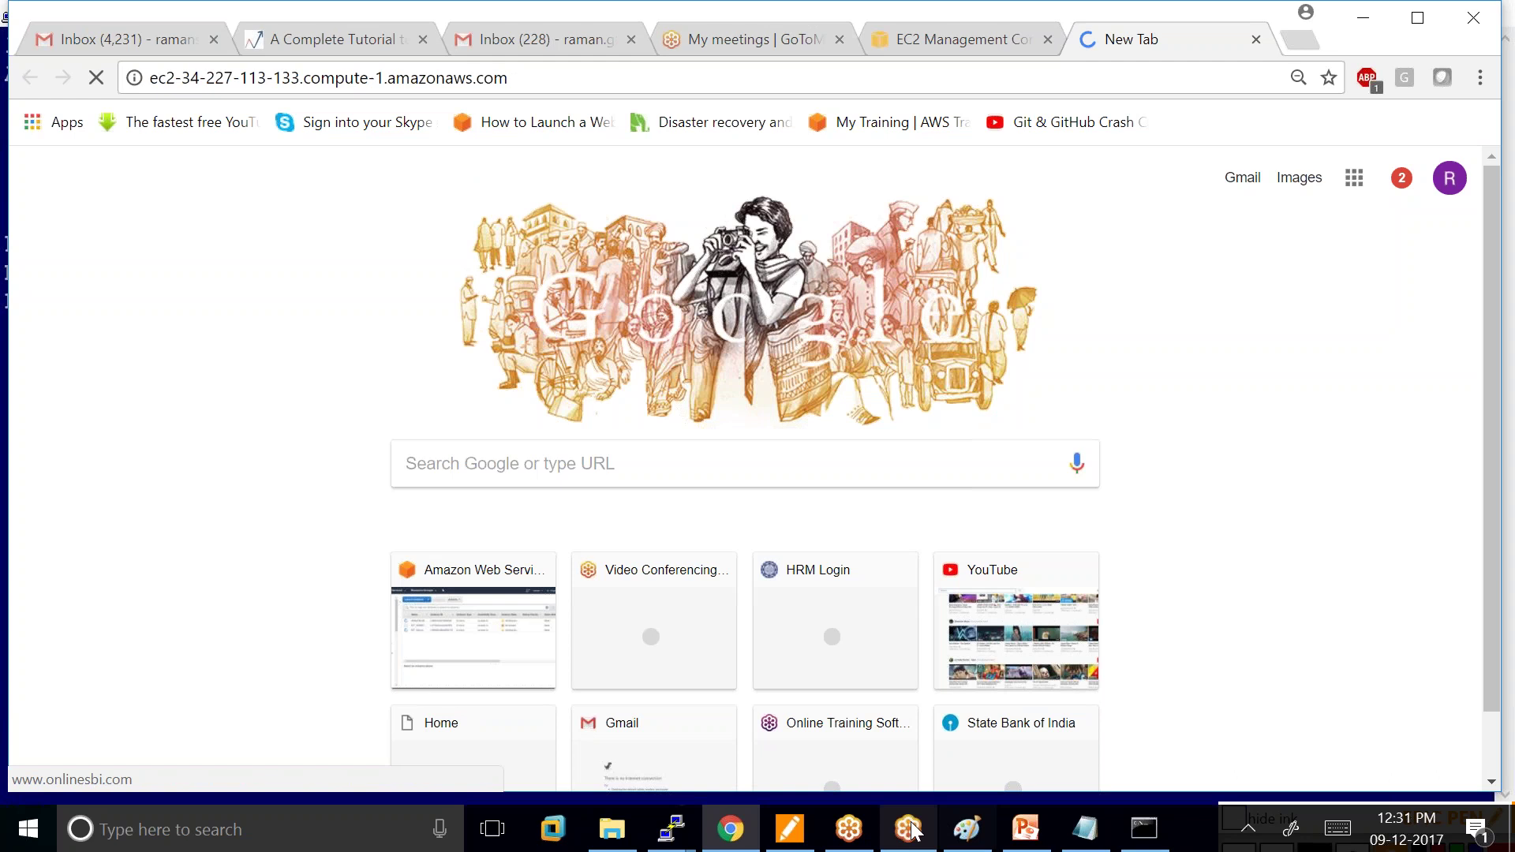
# On the Amazon Linux server, install the pending amazon-ssm-agent update with sudo yum update, confirming with y.
pyautogui.moveTo(671, 828)
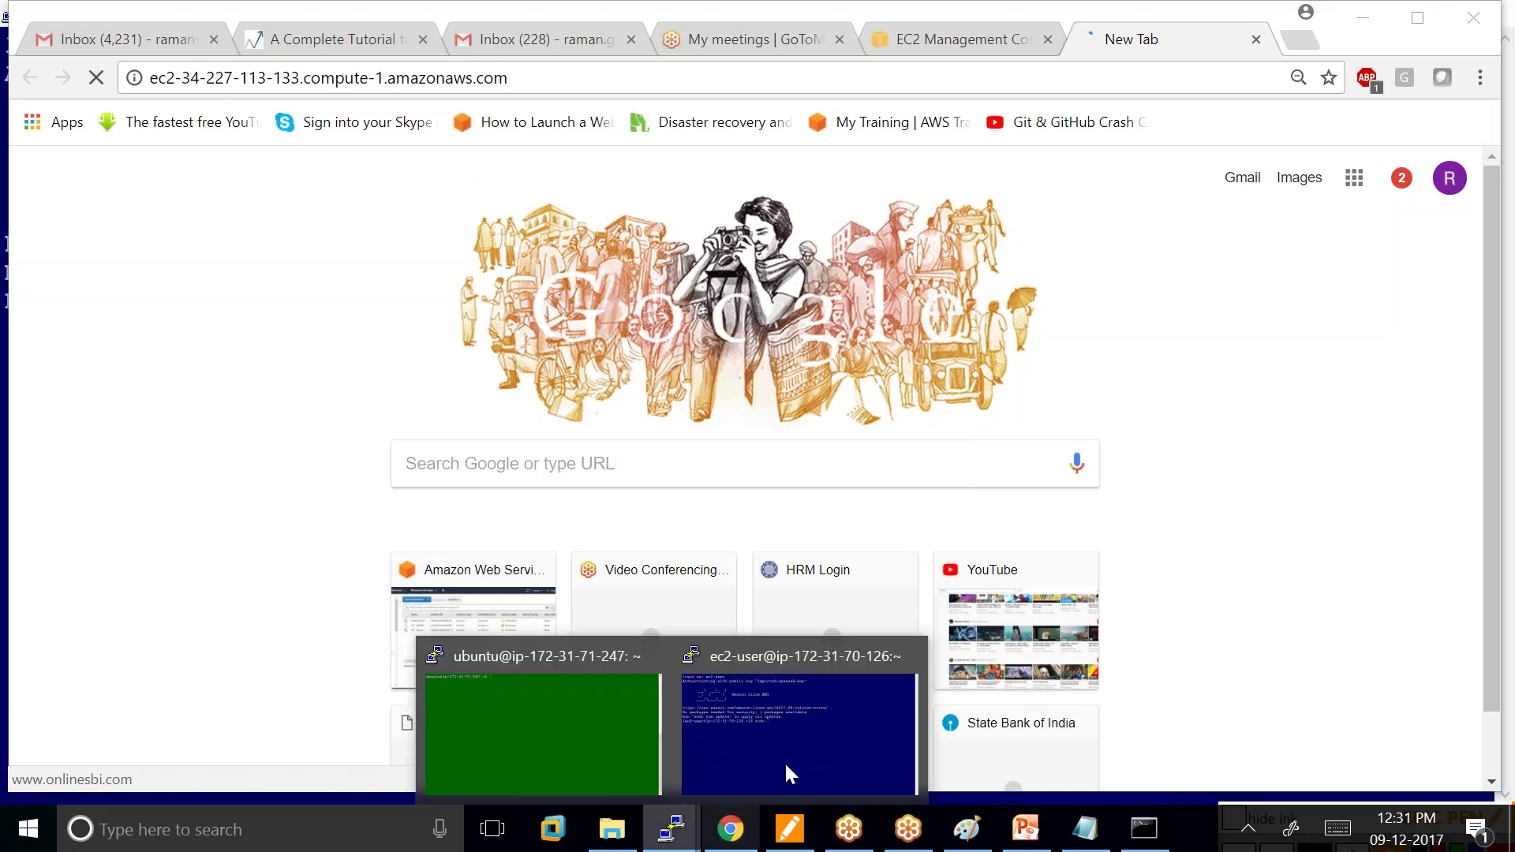
pyautogui.click(800, 754)
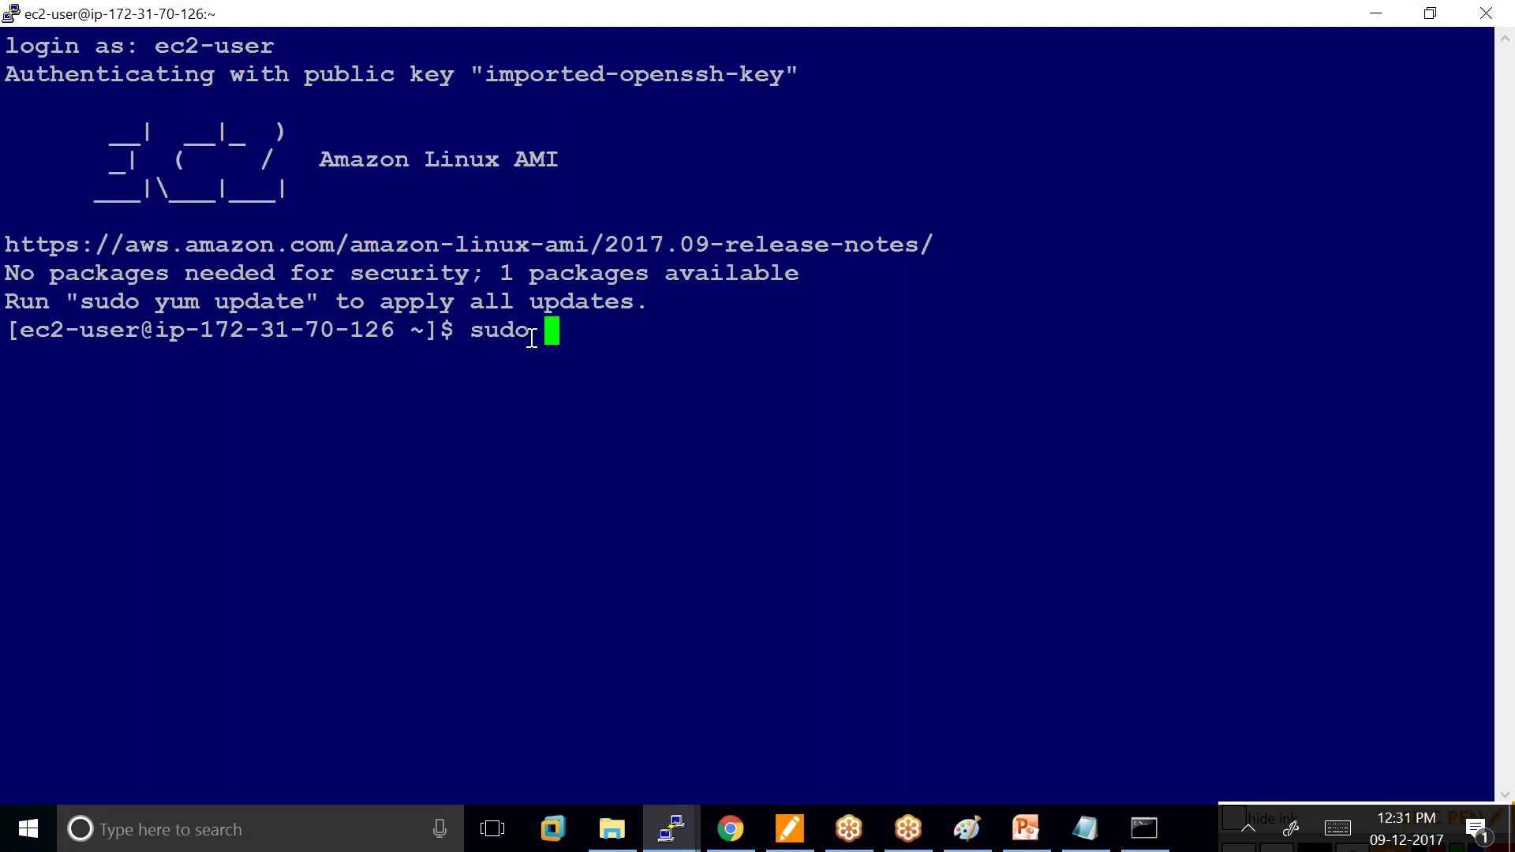
pyautogui.press('BackSpace')
pyautogui.press('BackSpace')
pyautogui.press('BackSpace')
pyautogui.press('BackSpace')
pyautogui.press('BackSpace')
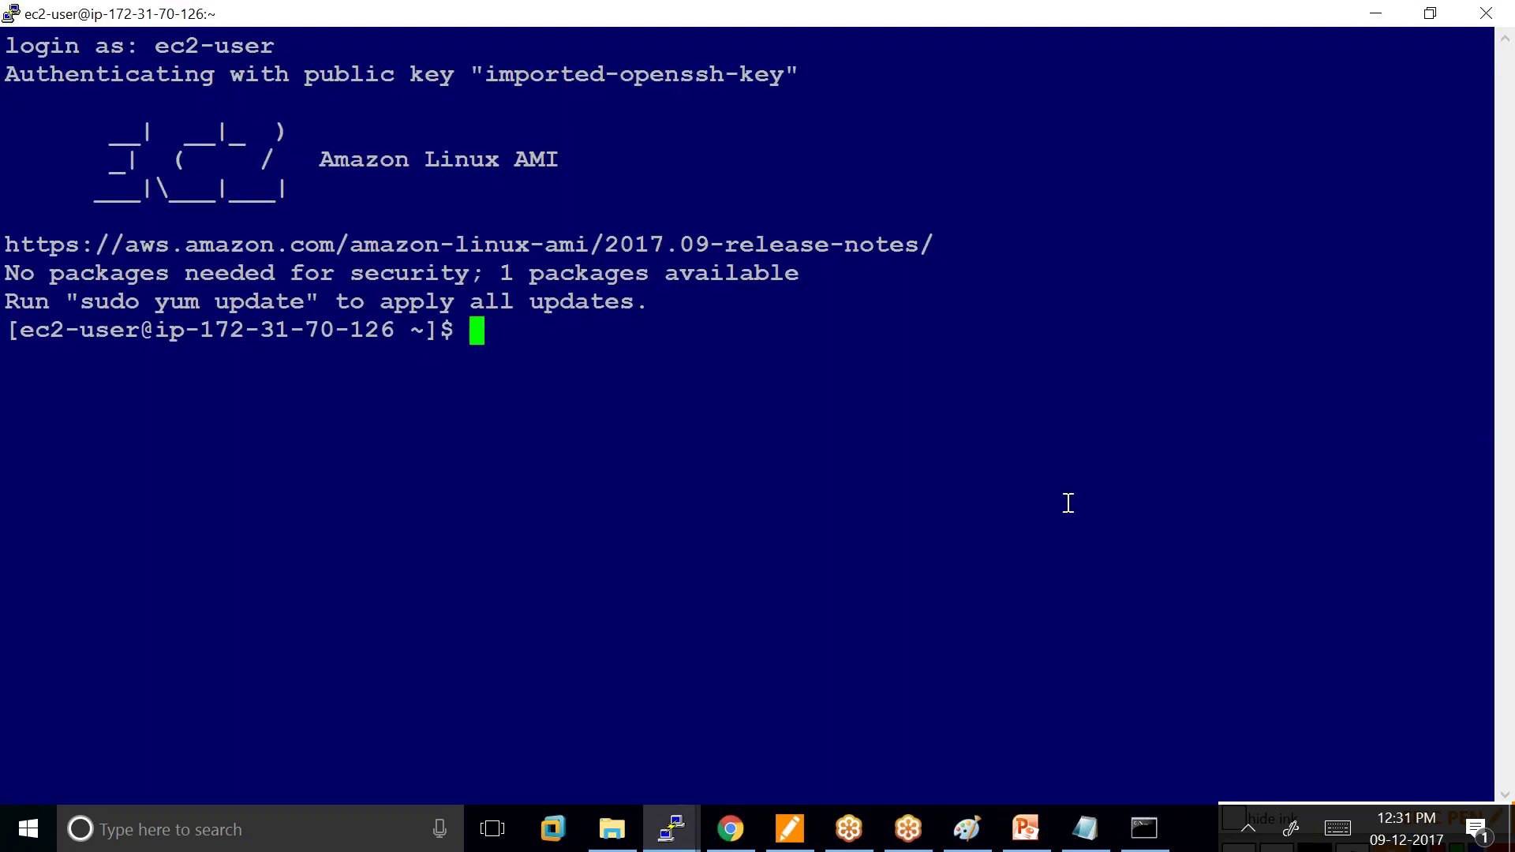
pyautogui.write('sudo')
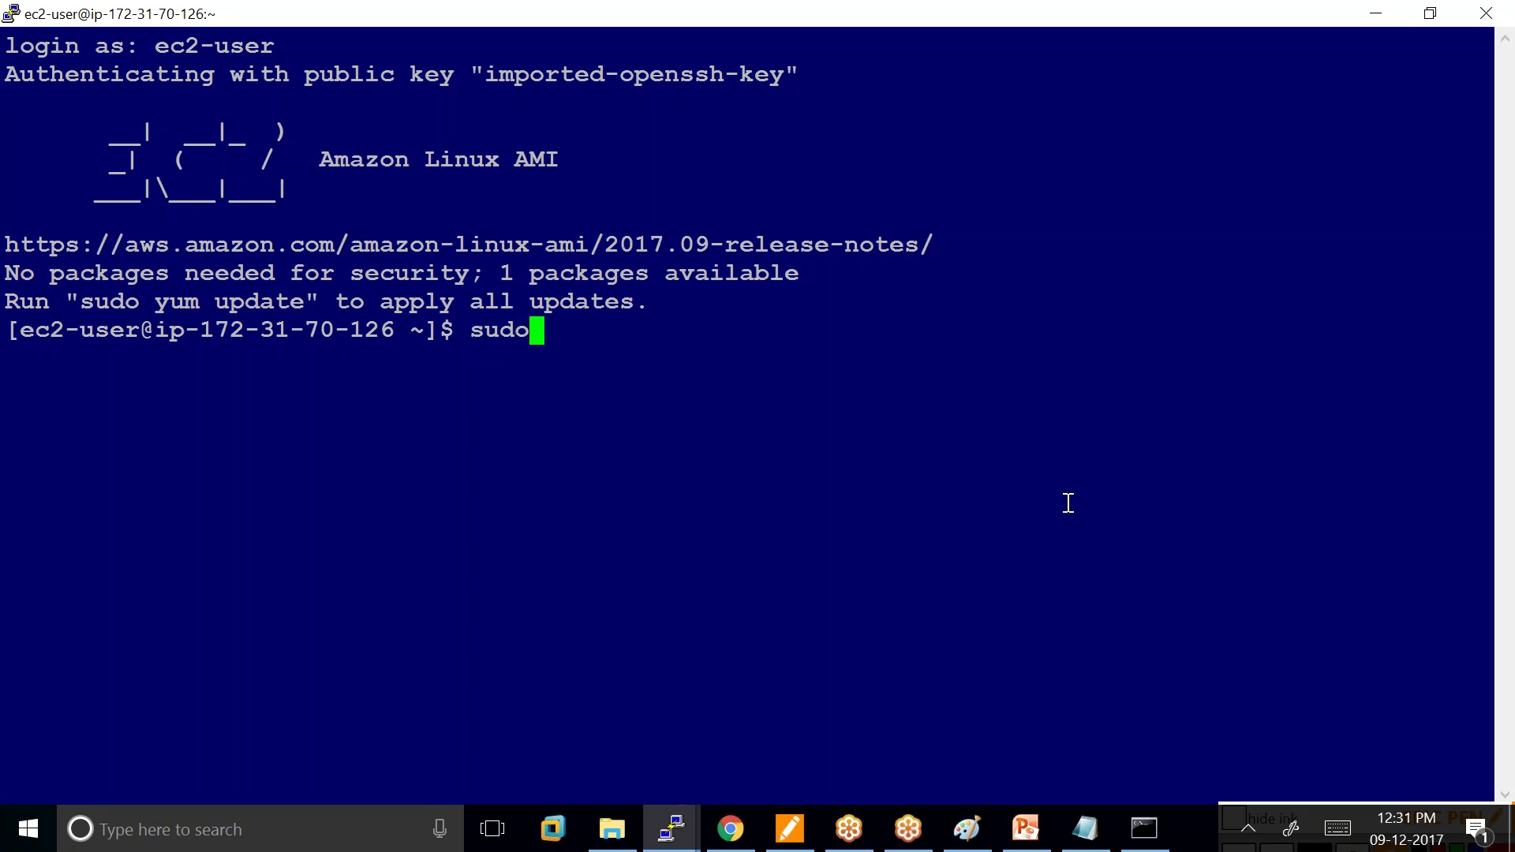
pyautogui.write(' yum update')
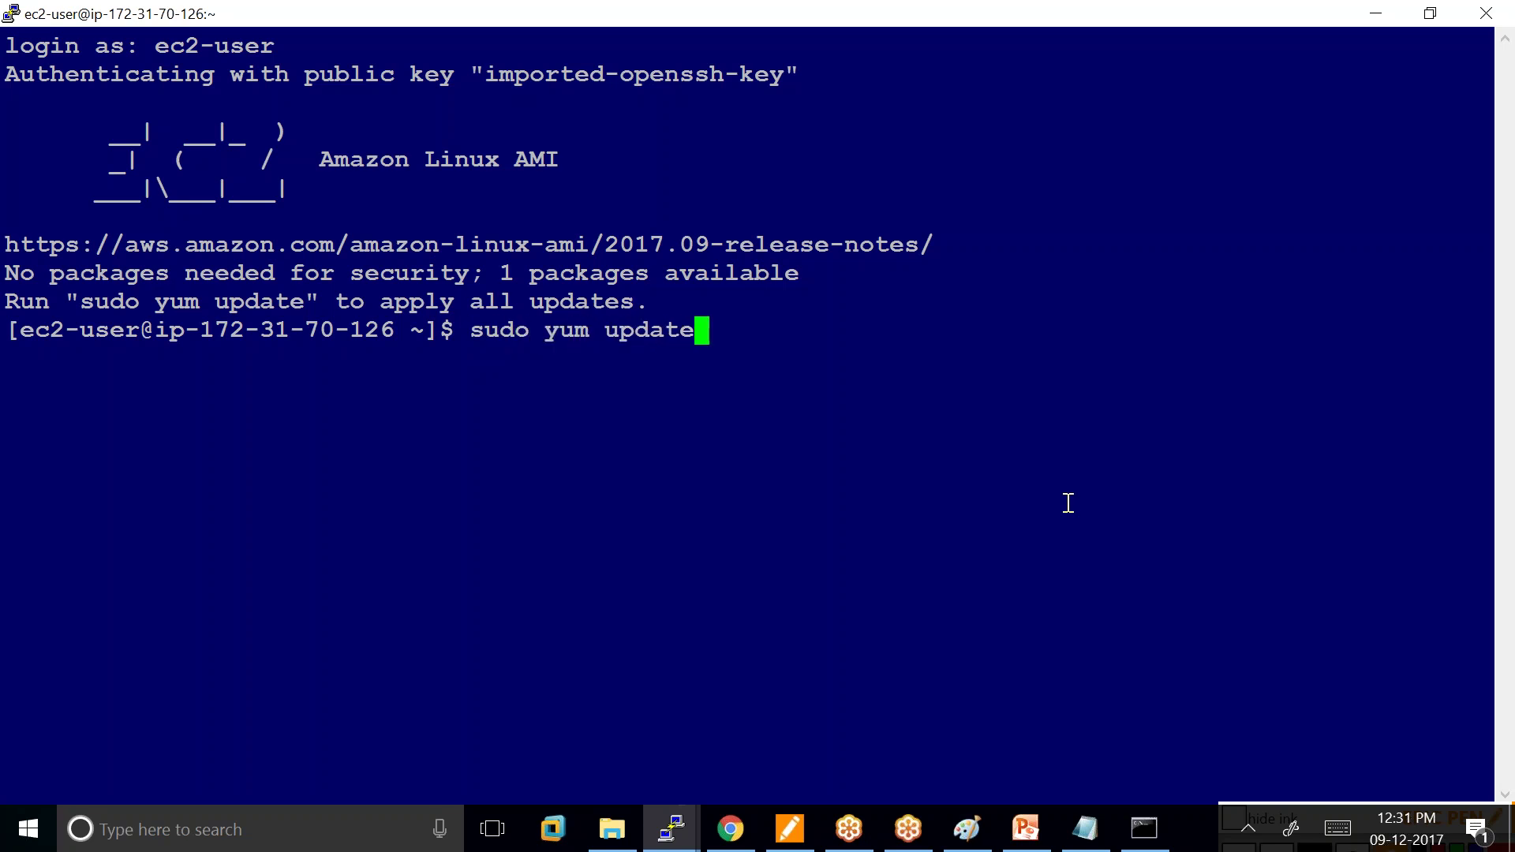
pyautogui.press('Return')
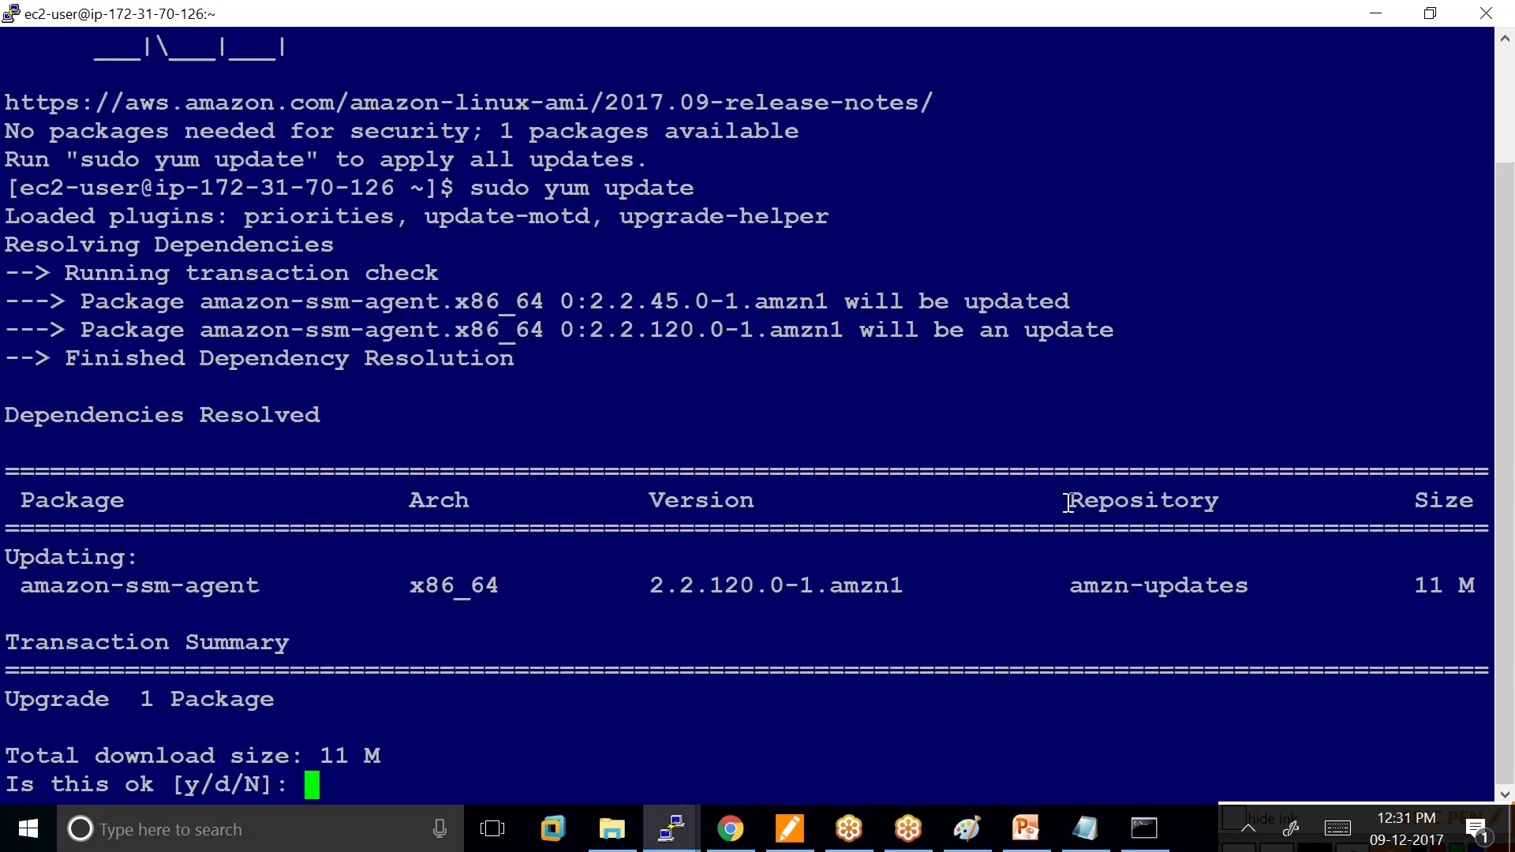
pyautogui.write('y')
pyautogui.press('Return')
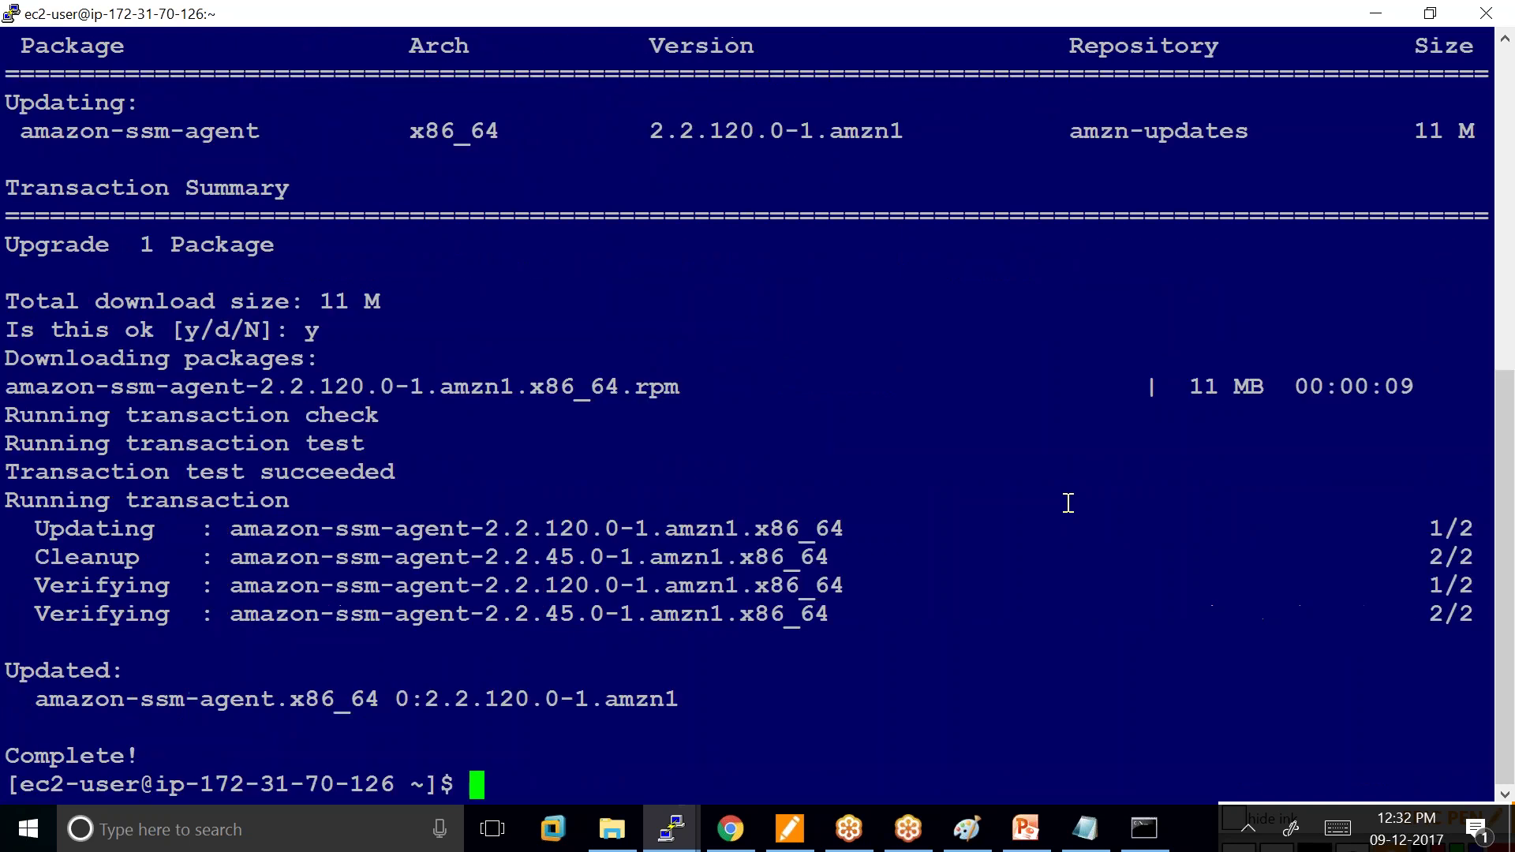
# Clear the terminal and begin typing a sudo yum install command.
pyautogui.write('clear')
pyautogui.press('Return')
pyautogui.write('sudo yum install')
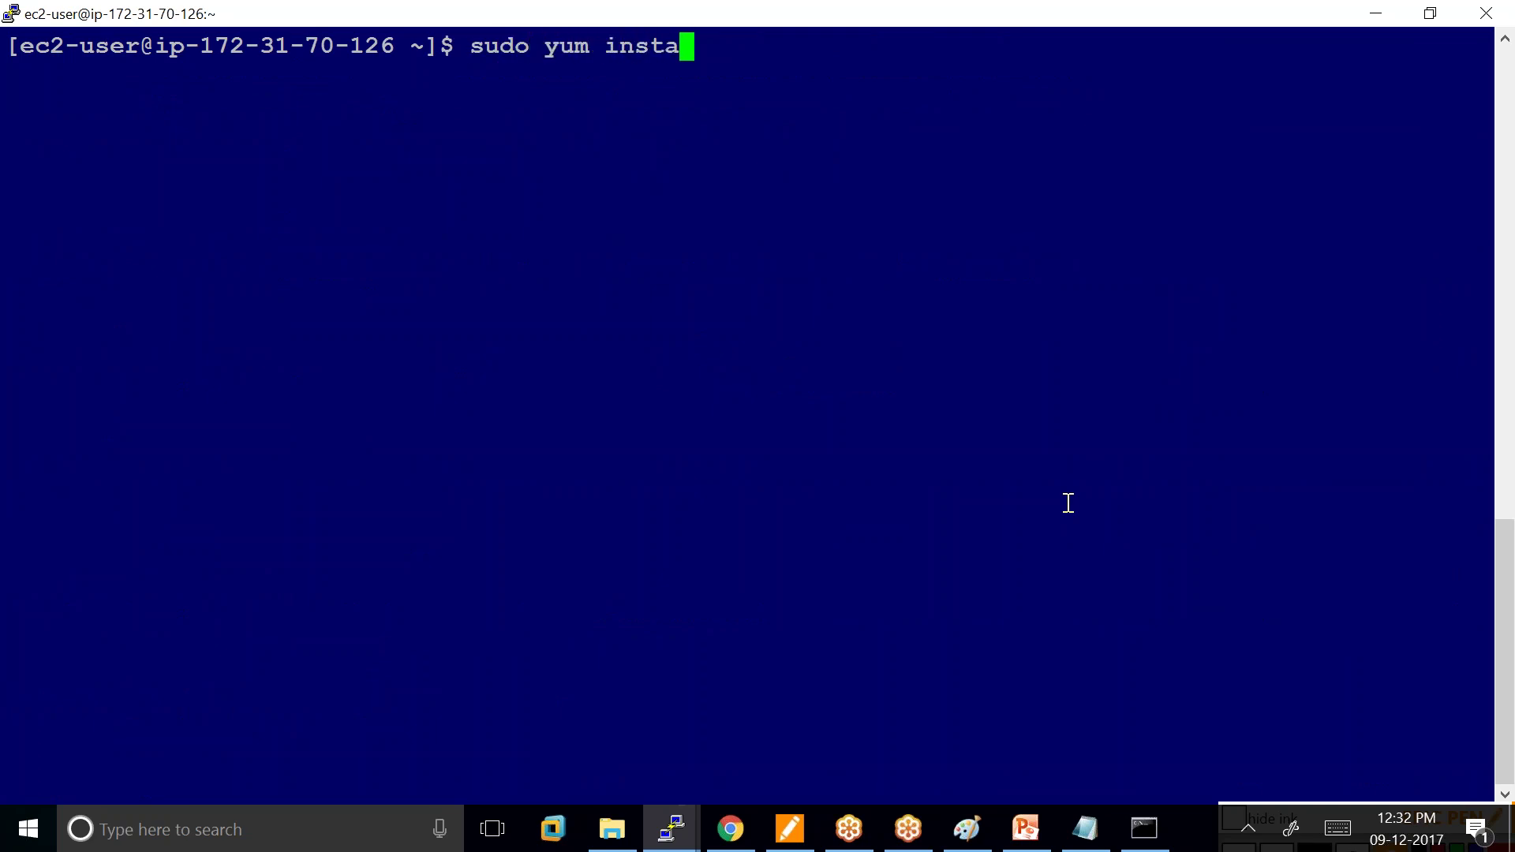
# Check sudo service httpd status, which reports httpd as an unrecognized service.
pyautogui.press('BackSpace')
pyautogui.press('BackSpace')
pyautogui.press('BackSpace')
pyautogui.press('BackSpace')
pyautogui.press('BackSpace')
pyautogui.press('BackSpace')
pyautogui.press('BackSpace')
pyautogui.press('BackSpace')
pyautogui.press('BackSpace')
pyautogui.press('BackSpace')
pyautogui.press('BackSpace')
pyautogui.press('BackSpace')
pyautogui.press('BackSpace')
pyautogui.press('BackSpace')
pyautogui.press('BackSpace')
pyautogui.press('BackSpace')
pyautogui.write('sudo ')
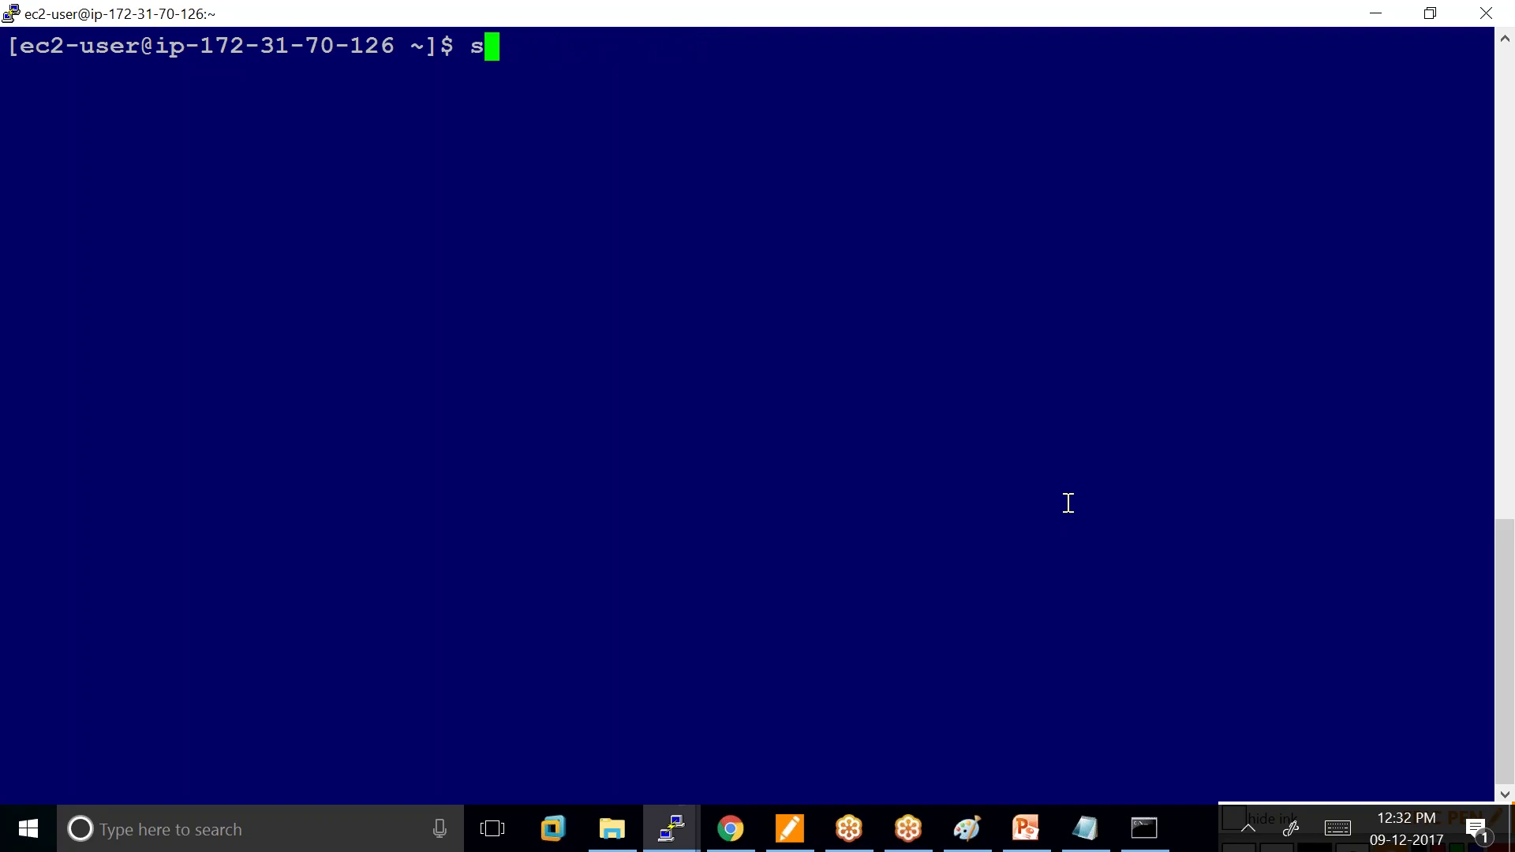
pyautogui.write('service ')
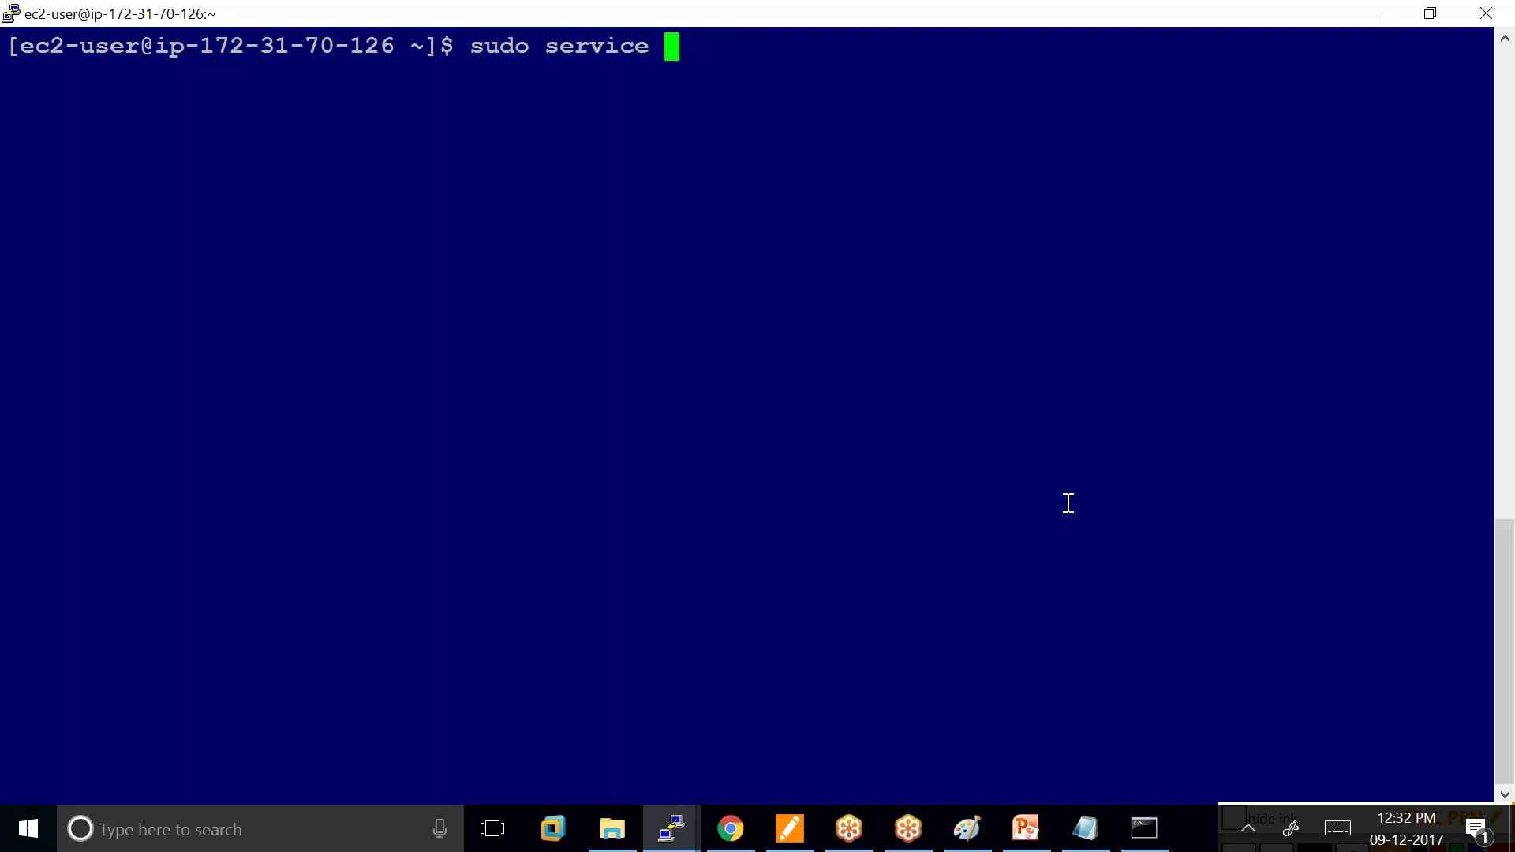
pyautogui.write('httpd')
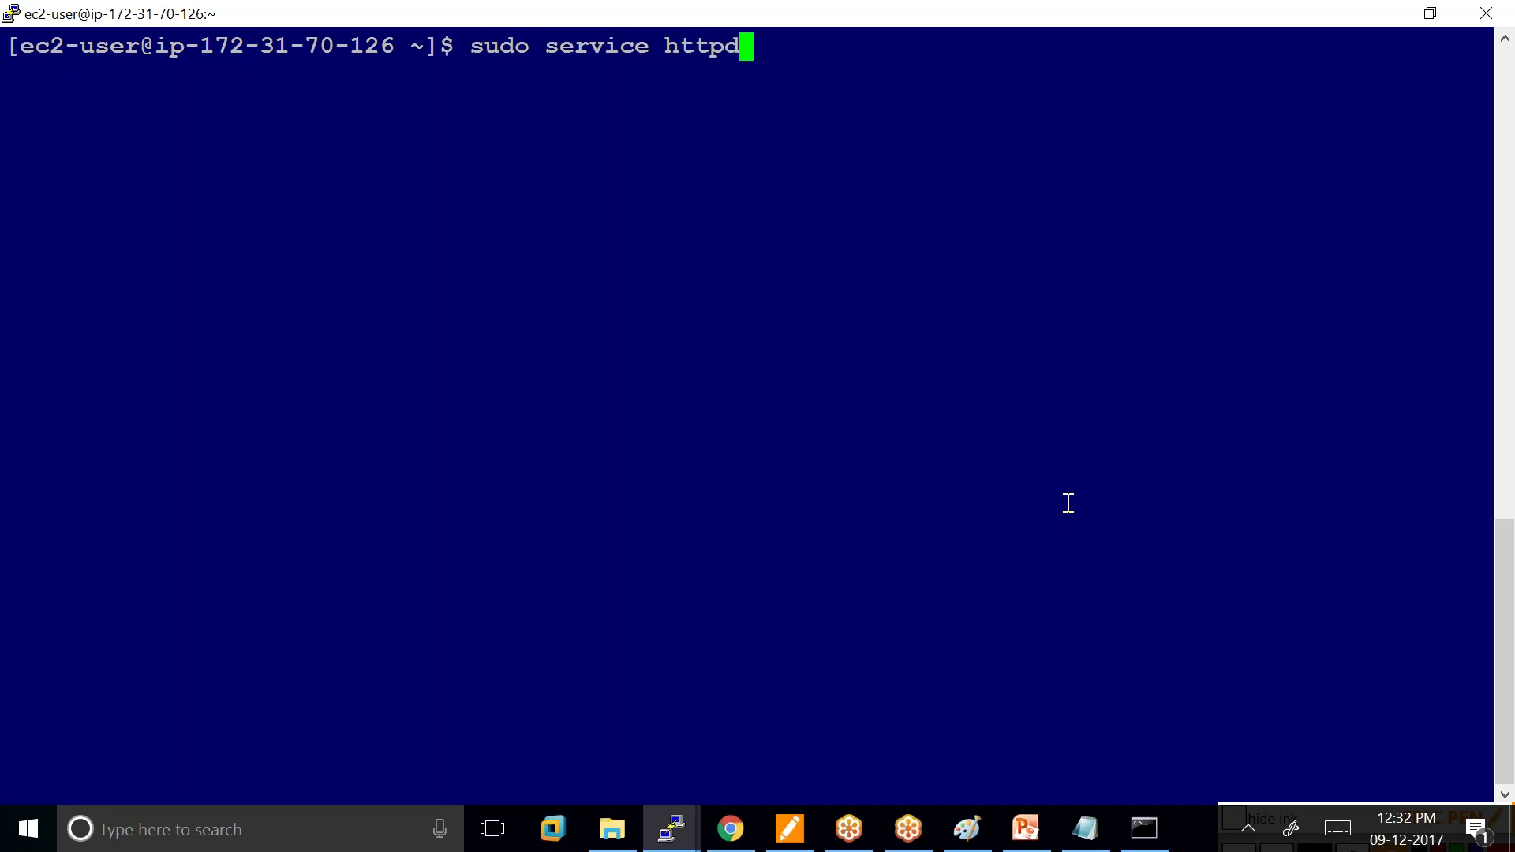
pyautogui.write(' status')
pyautogui.press('Return')
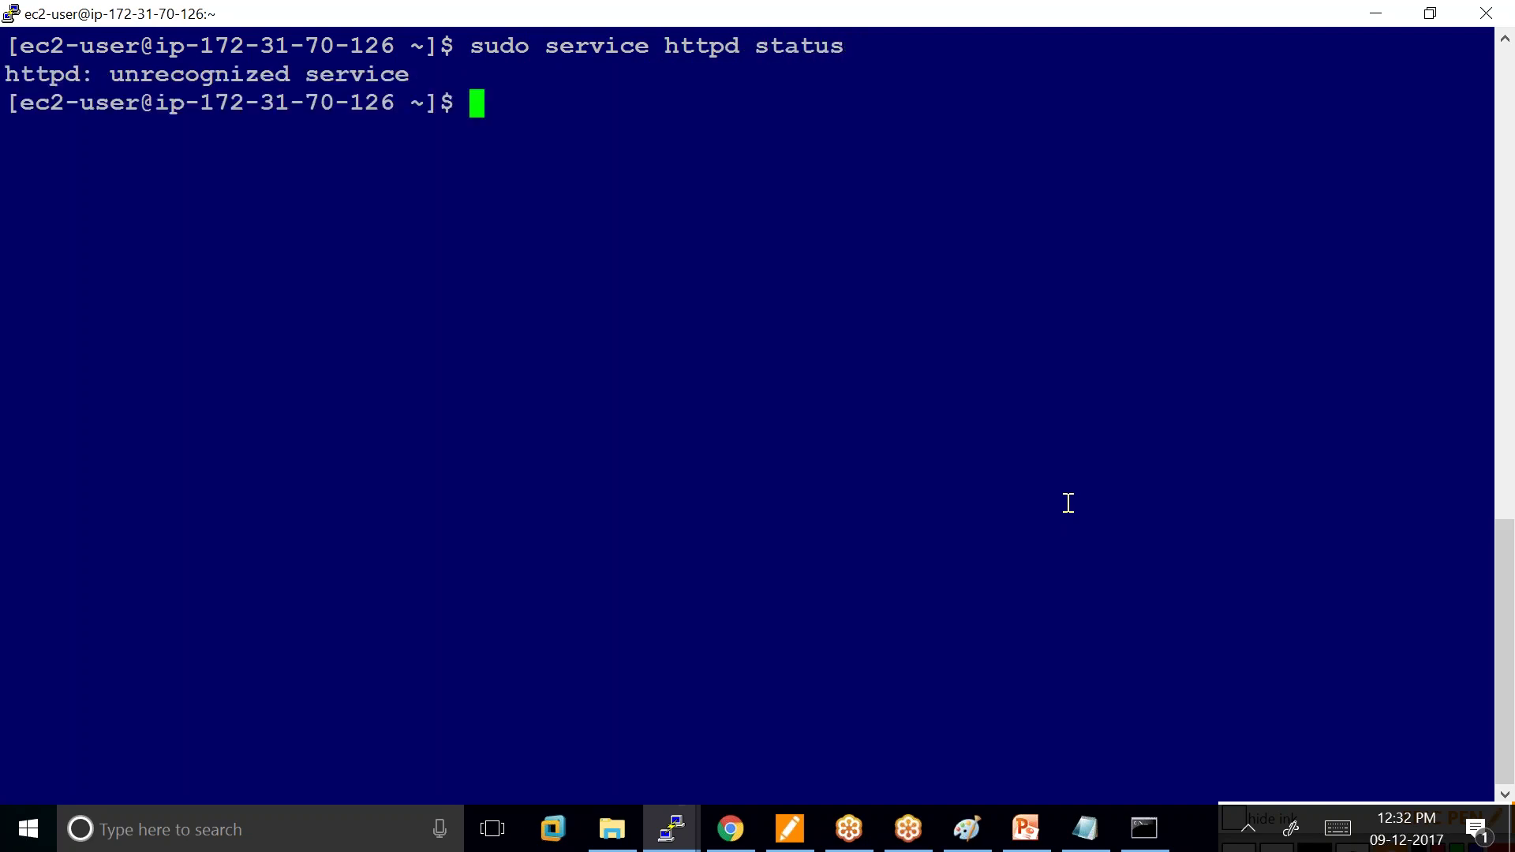
# Recall the status command and rewrite it as sudo yum install httpd.
pyautogui.press('Up')
pyautogui.press('BackSpace')
pyautogui.press('BackSpace')
pyautogui.press('BackSpace')
pyautogui.press('BackSpace')
pyautogui.press('BackSpace')
pyautogui.press('BackSpace')
pyautogui.press('BackSpace')
pyautogui.press('BackSpace')
pyautogui.press('BackSpace')
pyautogui.press('BackSpace')
pyautogui.press('BackSpace')
pyautogui.press('BackSpace')
pyautogui.press('BackSpace')
pyautogui.press('BackSpace')
pyautogui.press('BackSpace')
pyautogui.press('BackSpace')
pyautogui.press('BackSpace')
pyautogui.press('BackSpace')
pyautogui.press('BackSpace')
pyautogui.press('BackSpace')
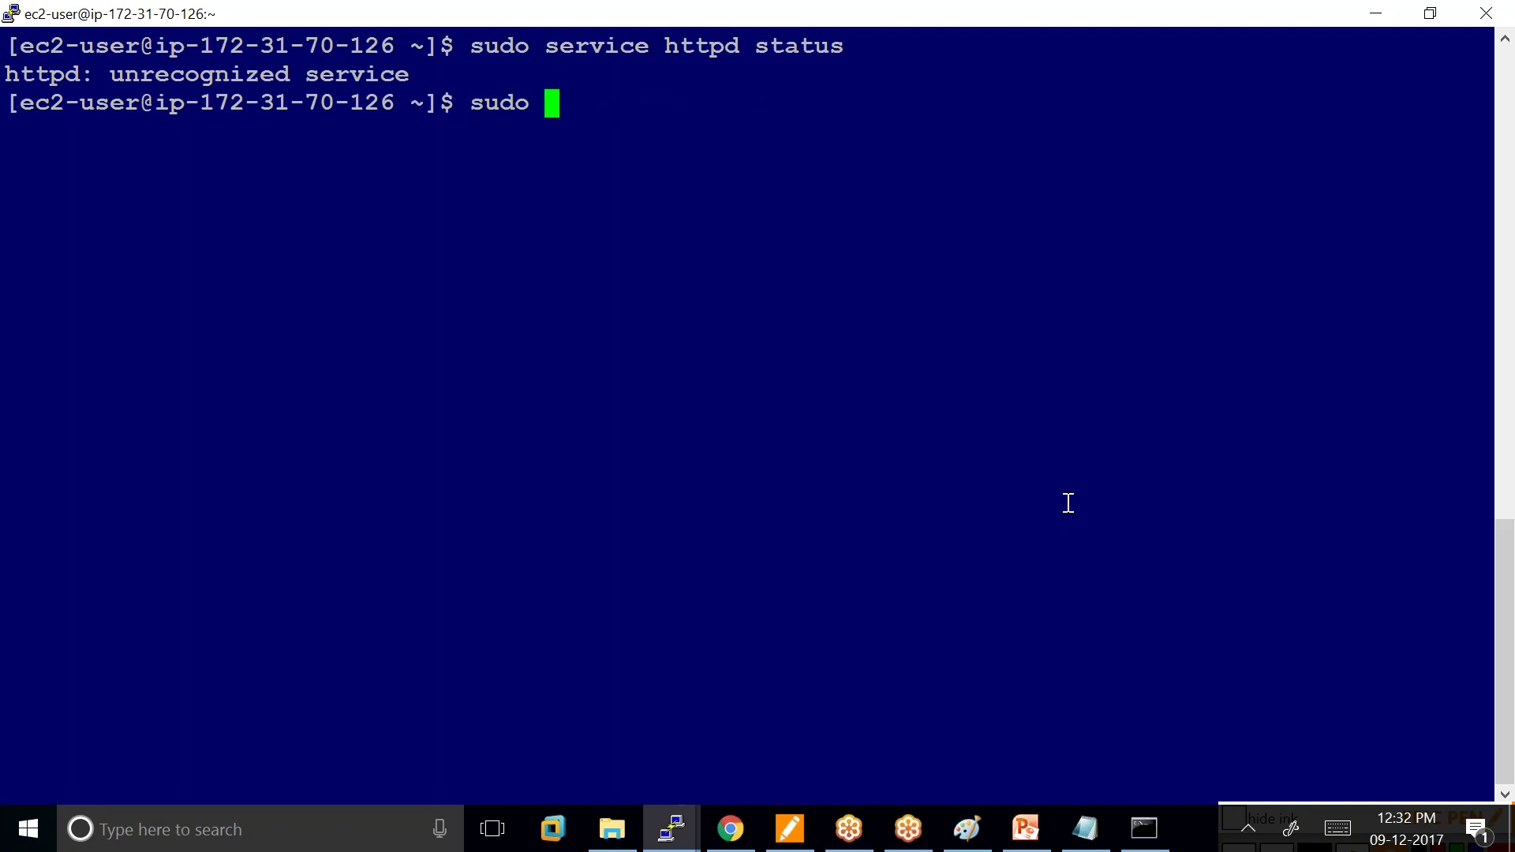
pyautogui.write('yum ins')
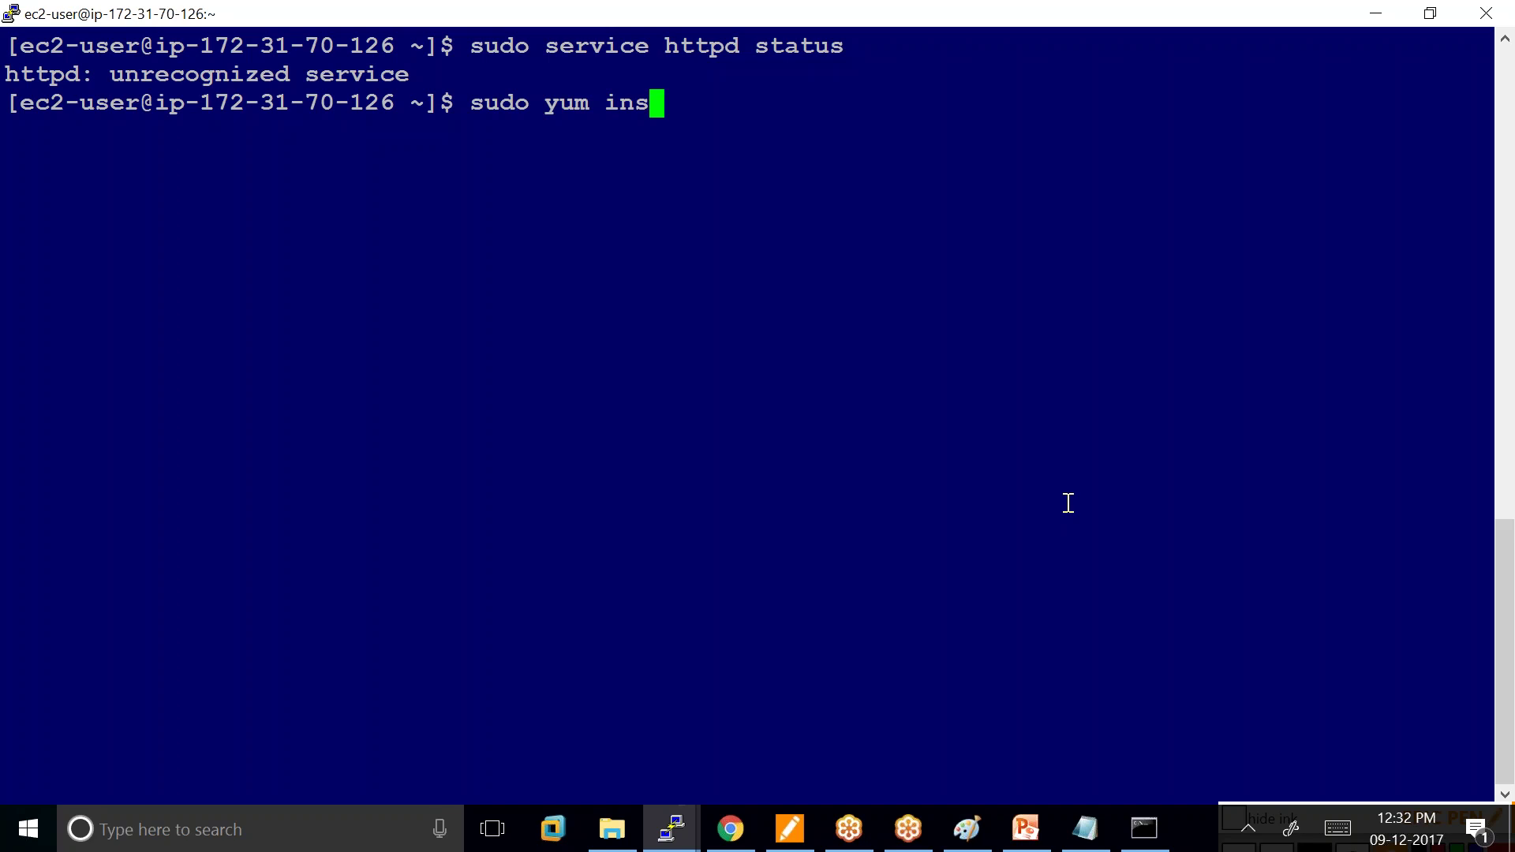
pyautogui.write('tall')
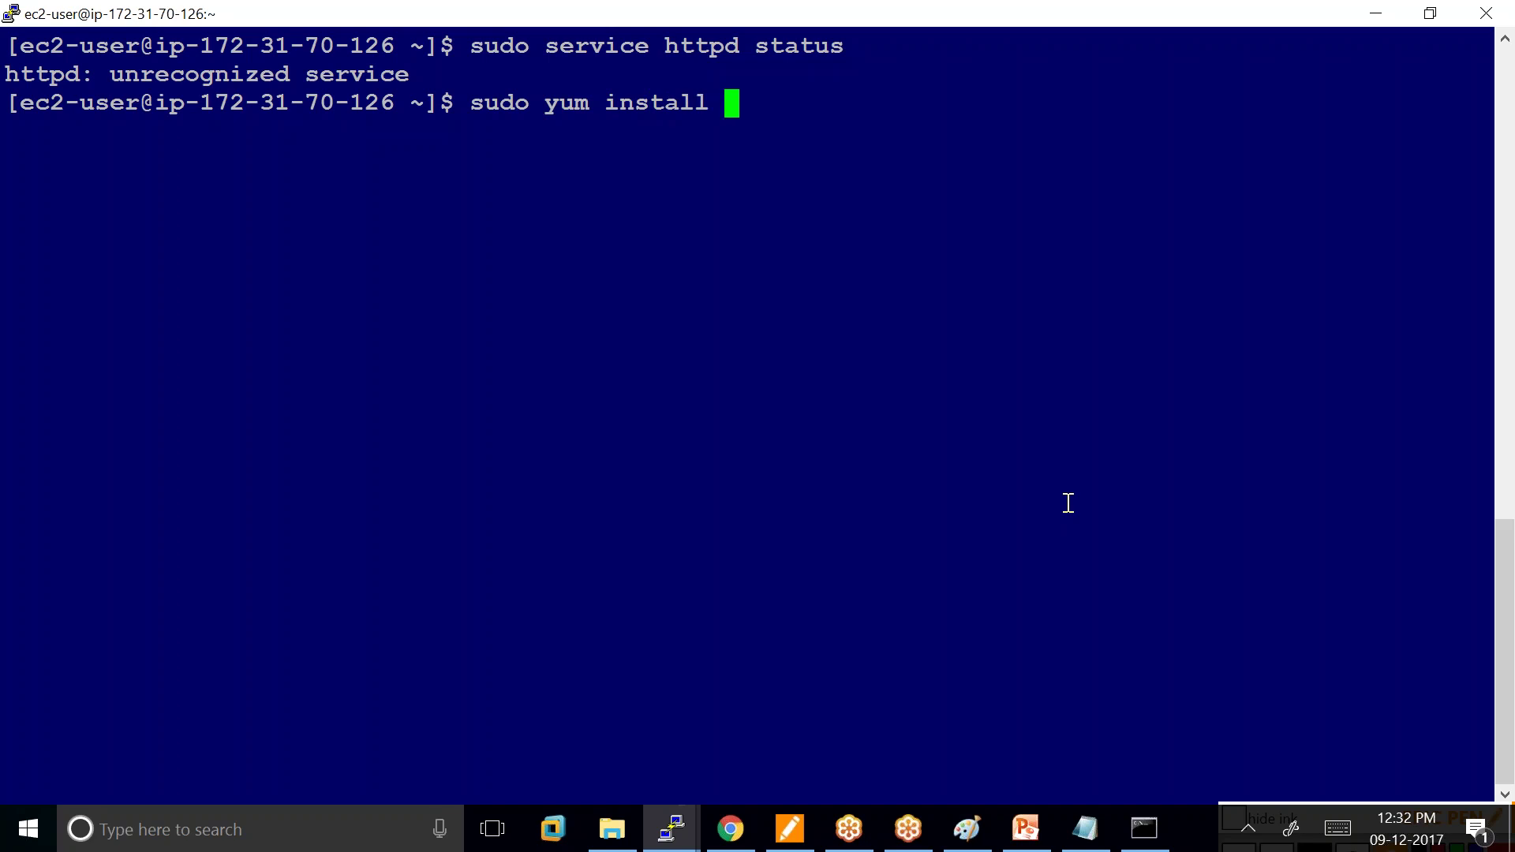
pyautogui.write(' httpd')
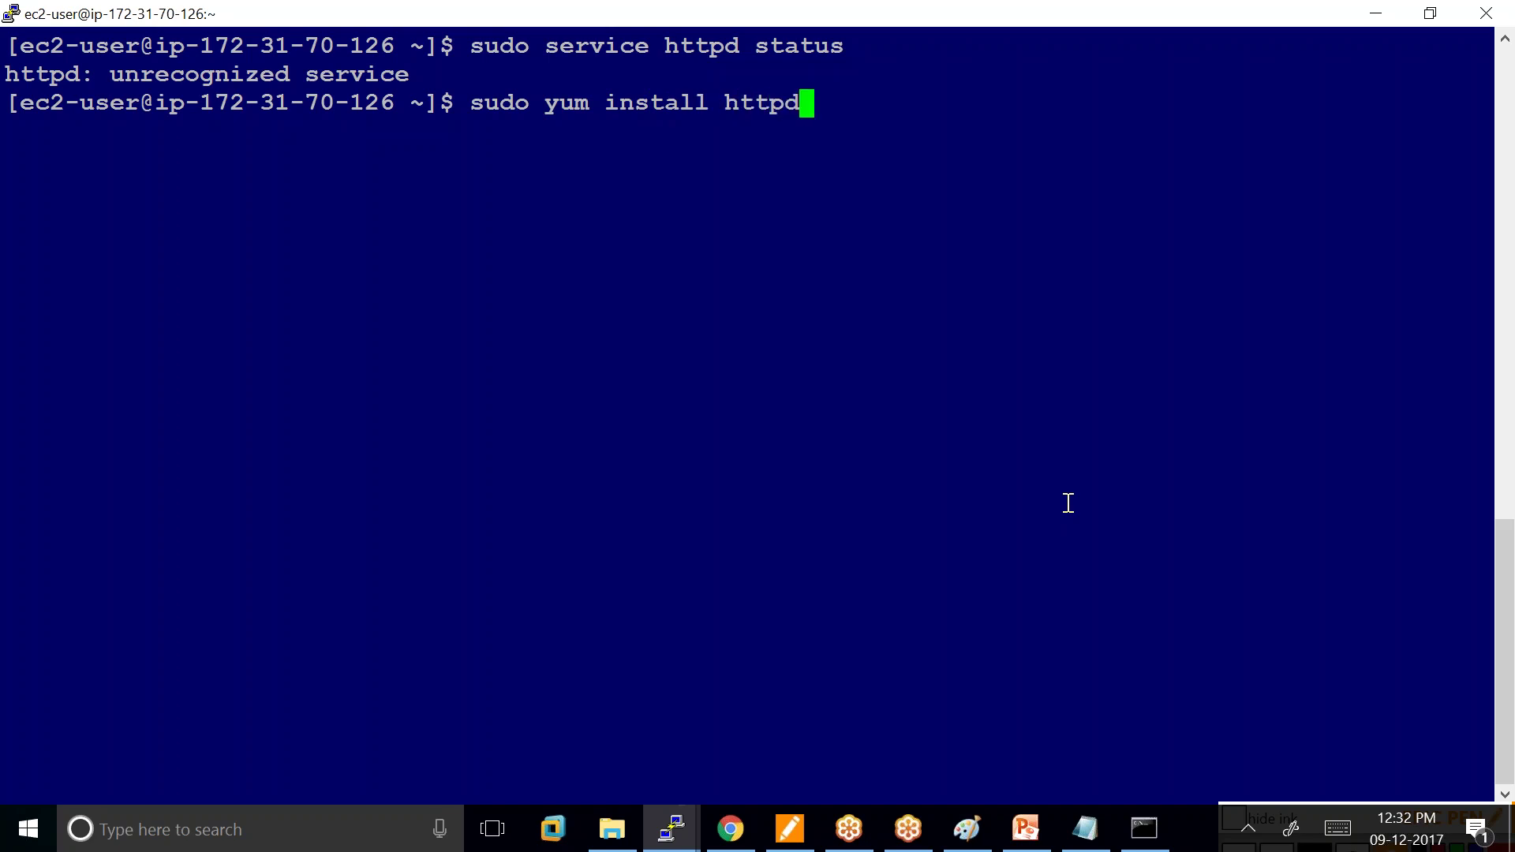
# Install httpd and its dependencies with yum, confirming with y, then recheck its status.
pyautogui.press('Return')
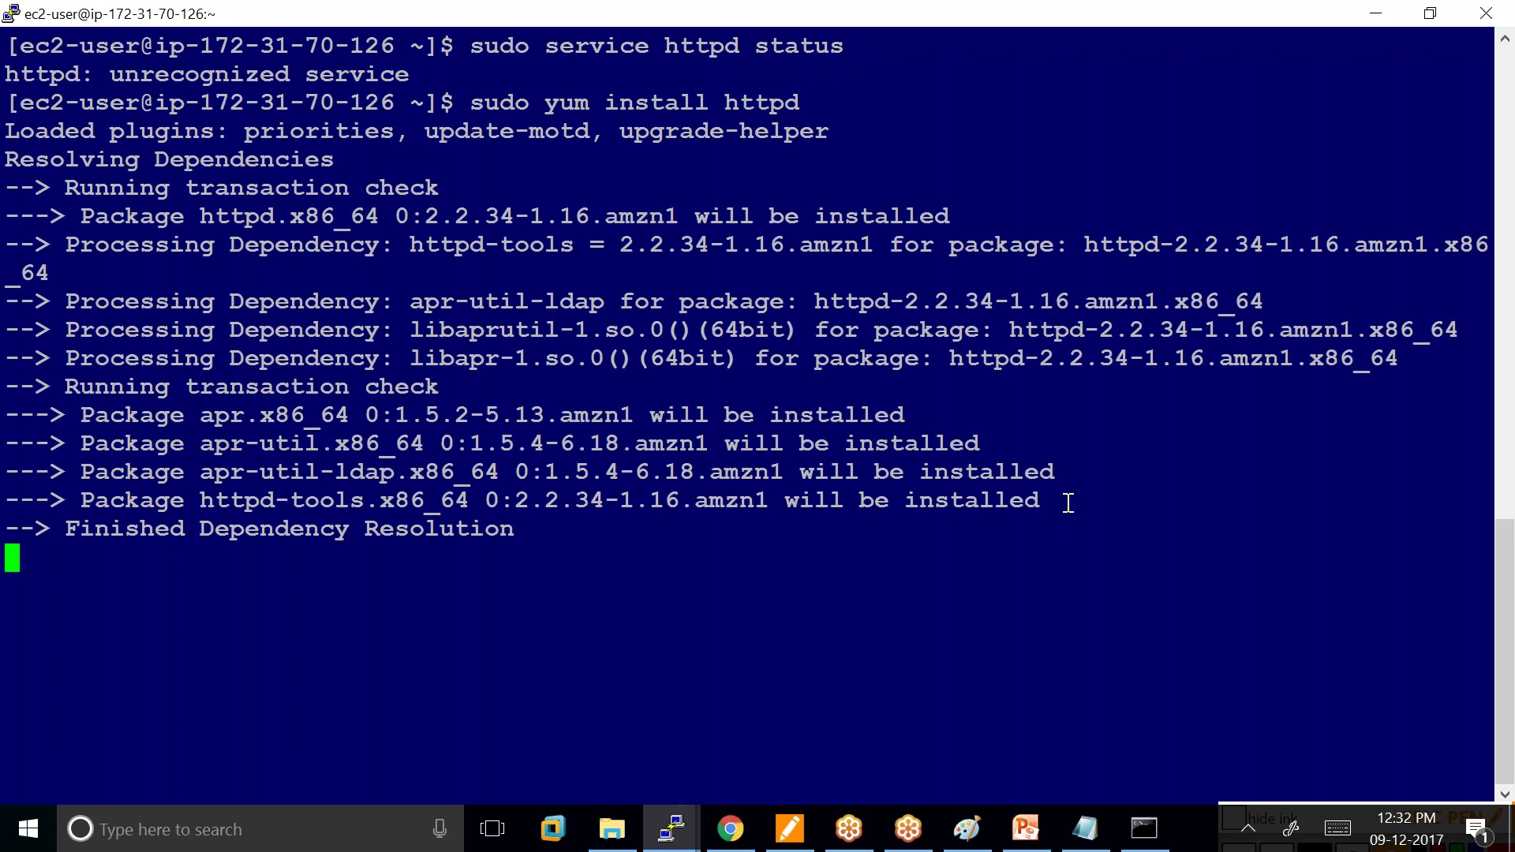
pyautogui.write('y')
pyautogui.press('Return')
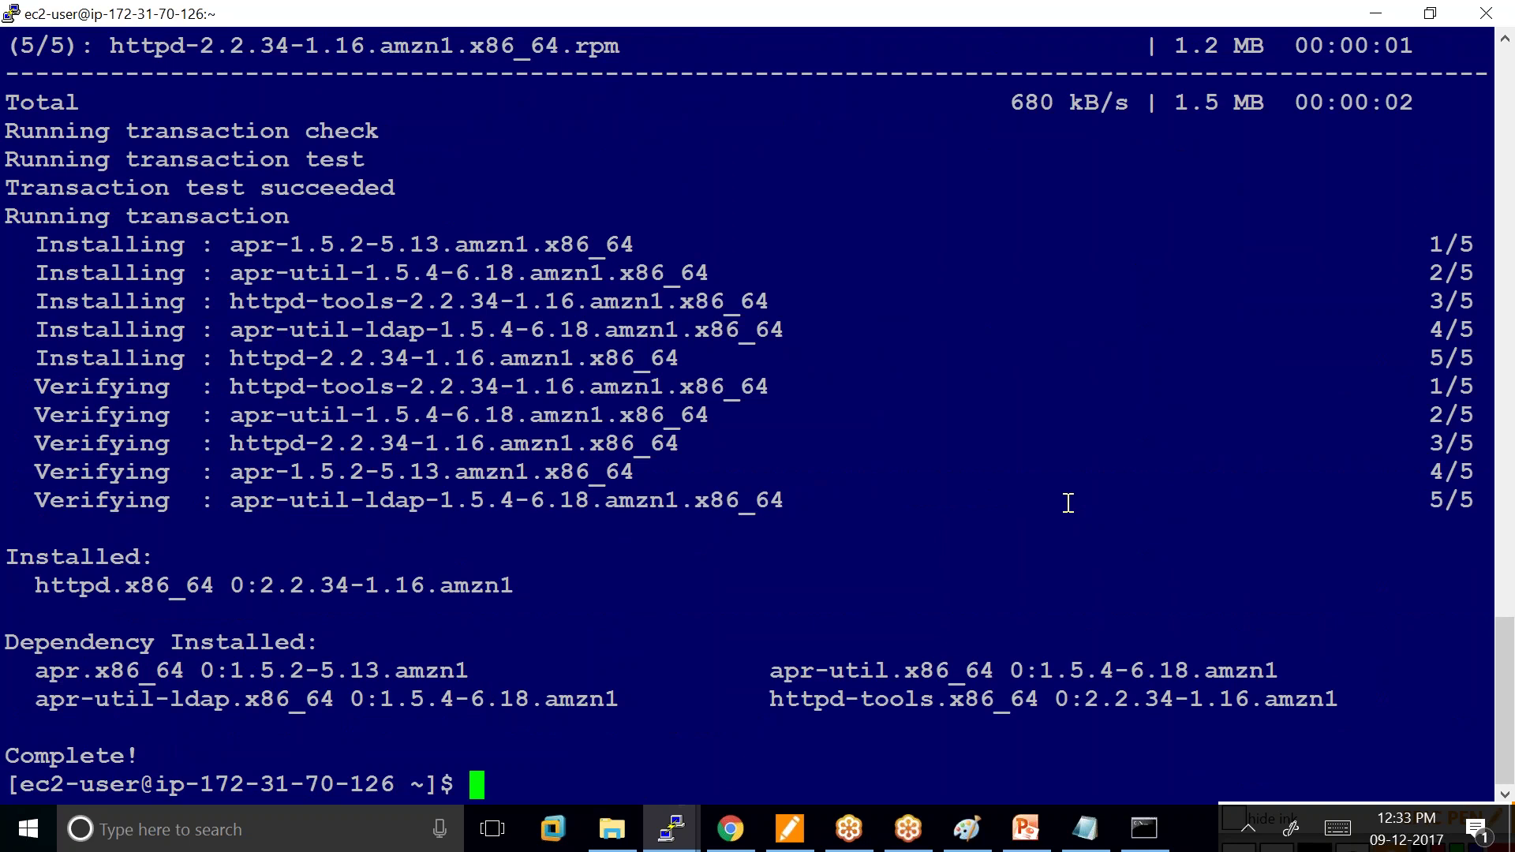
pyautogui.press('Up')
pyautogui.press('Up')
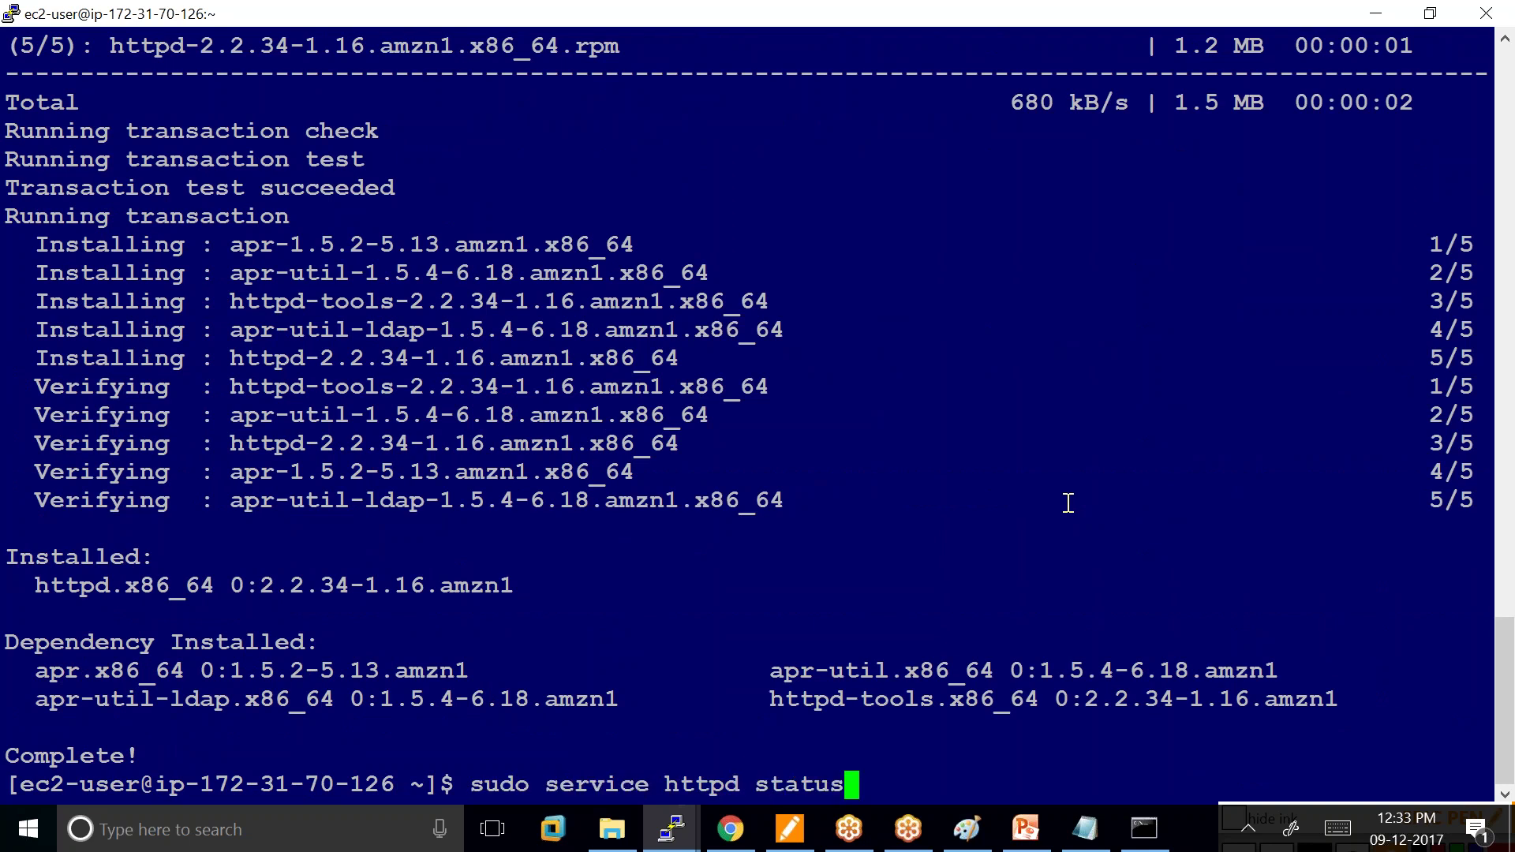
pyautogui.press('Return')
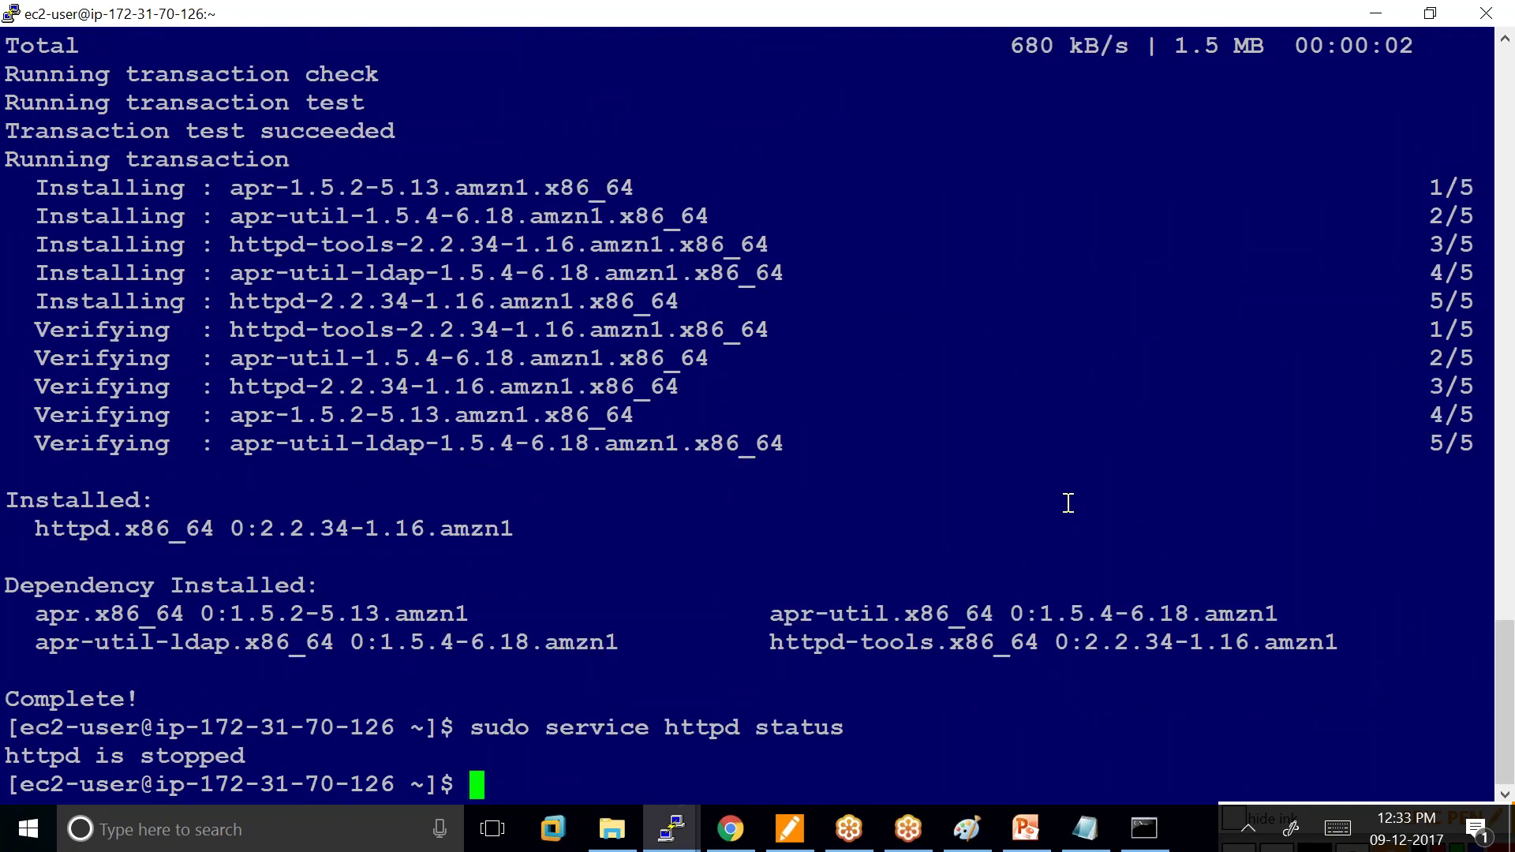
# Start httpd with sudo service httpd start and confirm it is running (pid 2864).
pyautogui.press('Up')
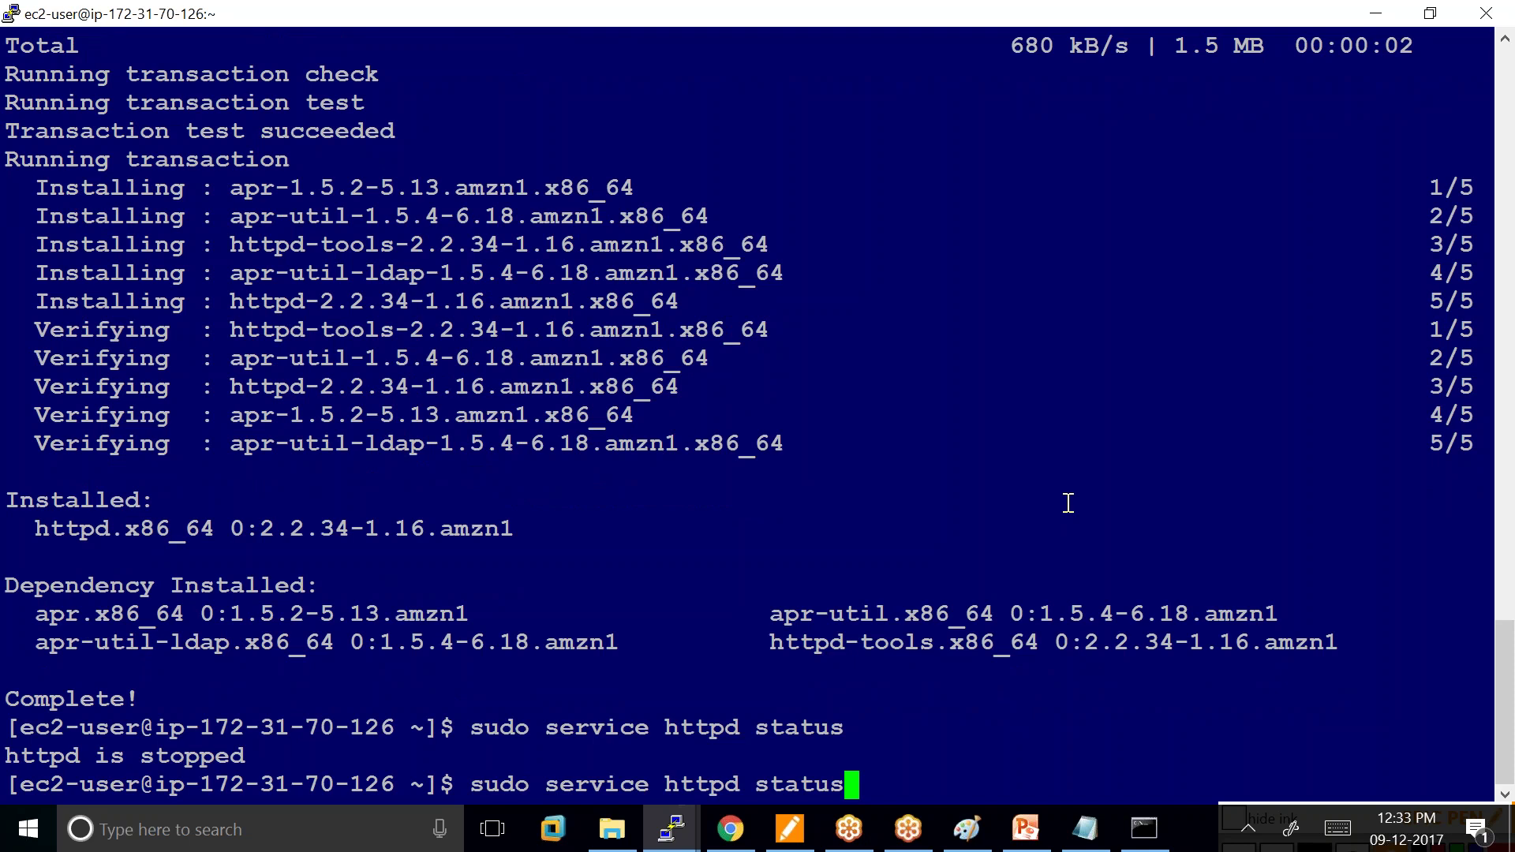
pyautogui.press('BackSpace')
pyautogui.press('BackSpace')
pyautogui.press('BackSpace')
pyautogui.press('BackSpace')
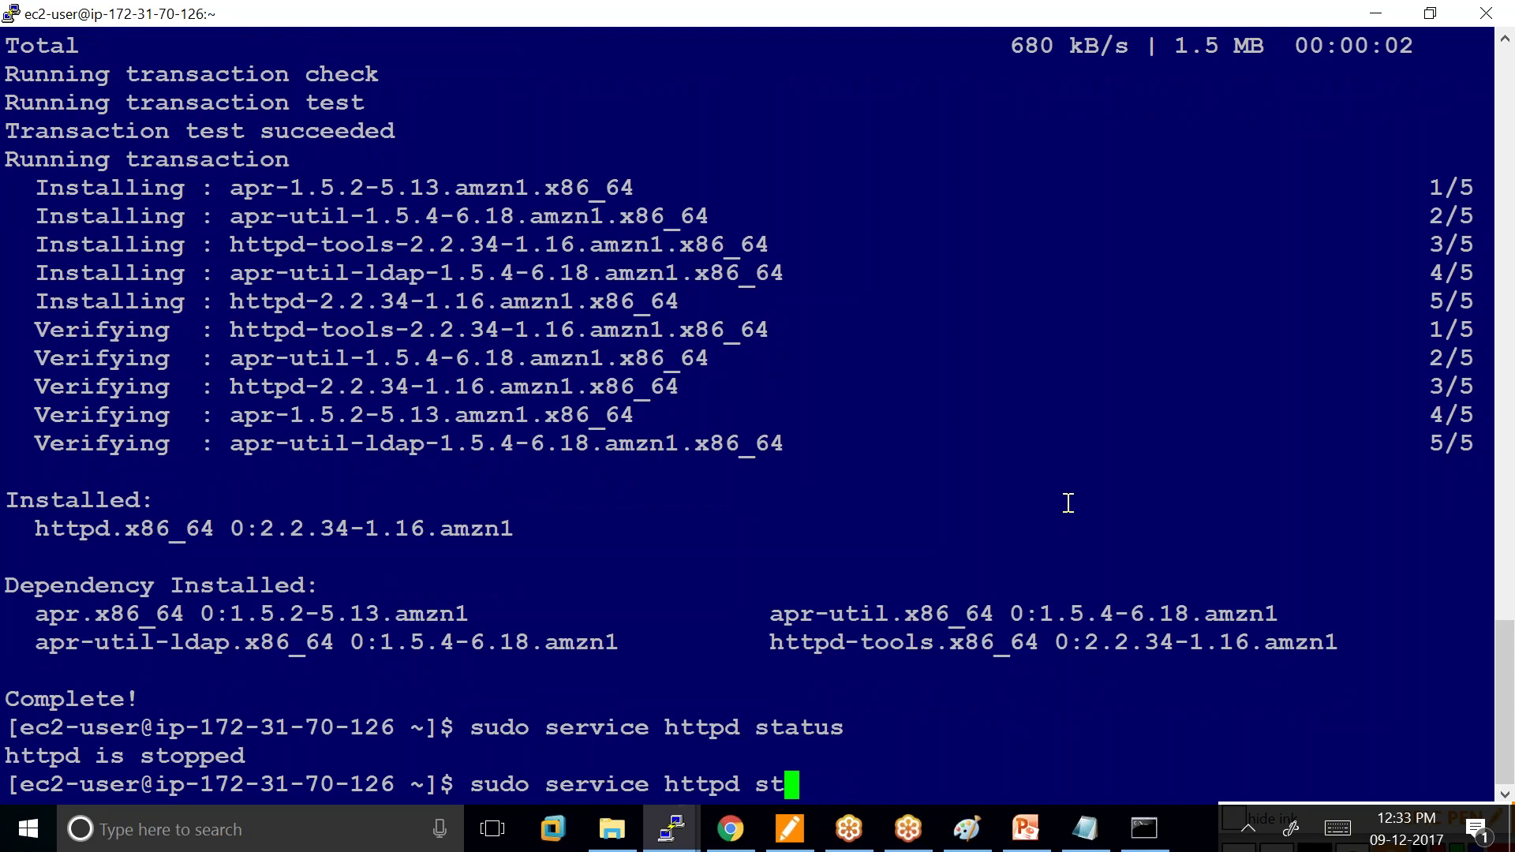
pyautogui.write('art')
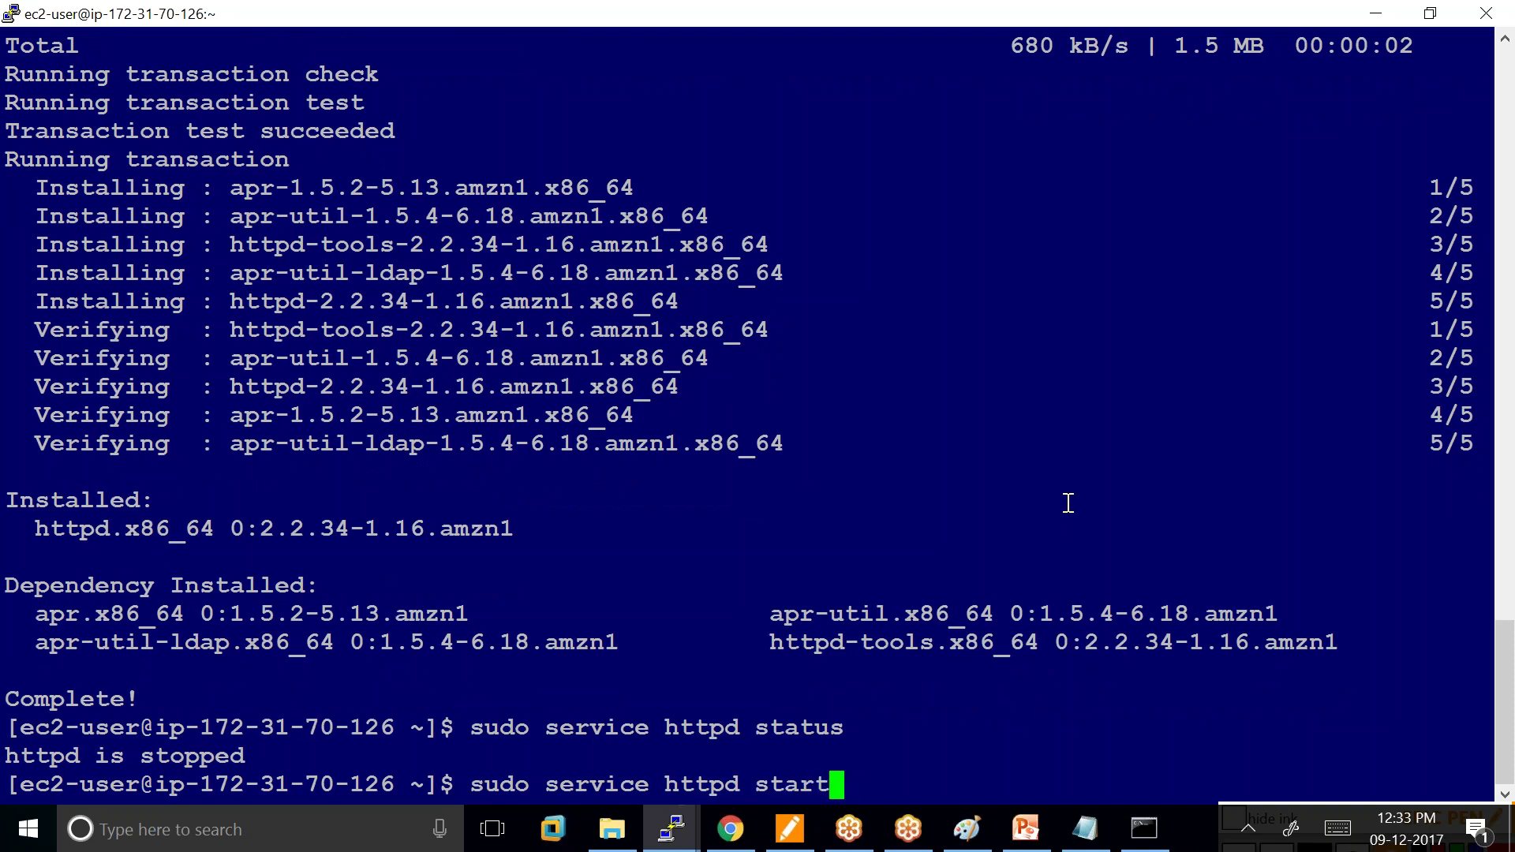
pyautogui.press('Return')
pyautogui.press('Up')
pyautogui.press('Up')
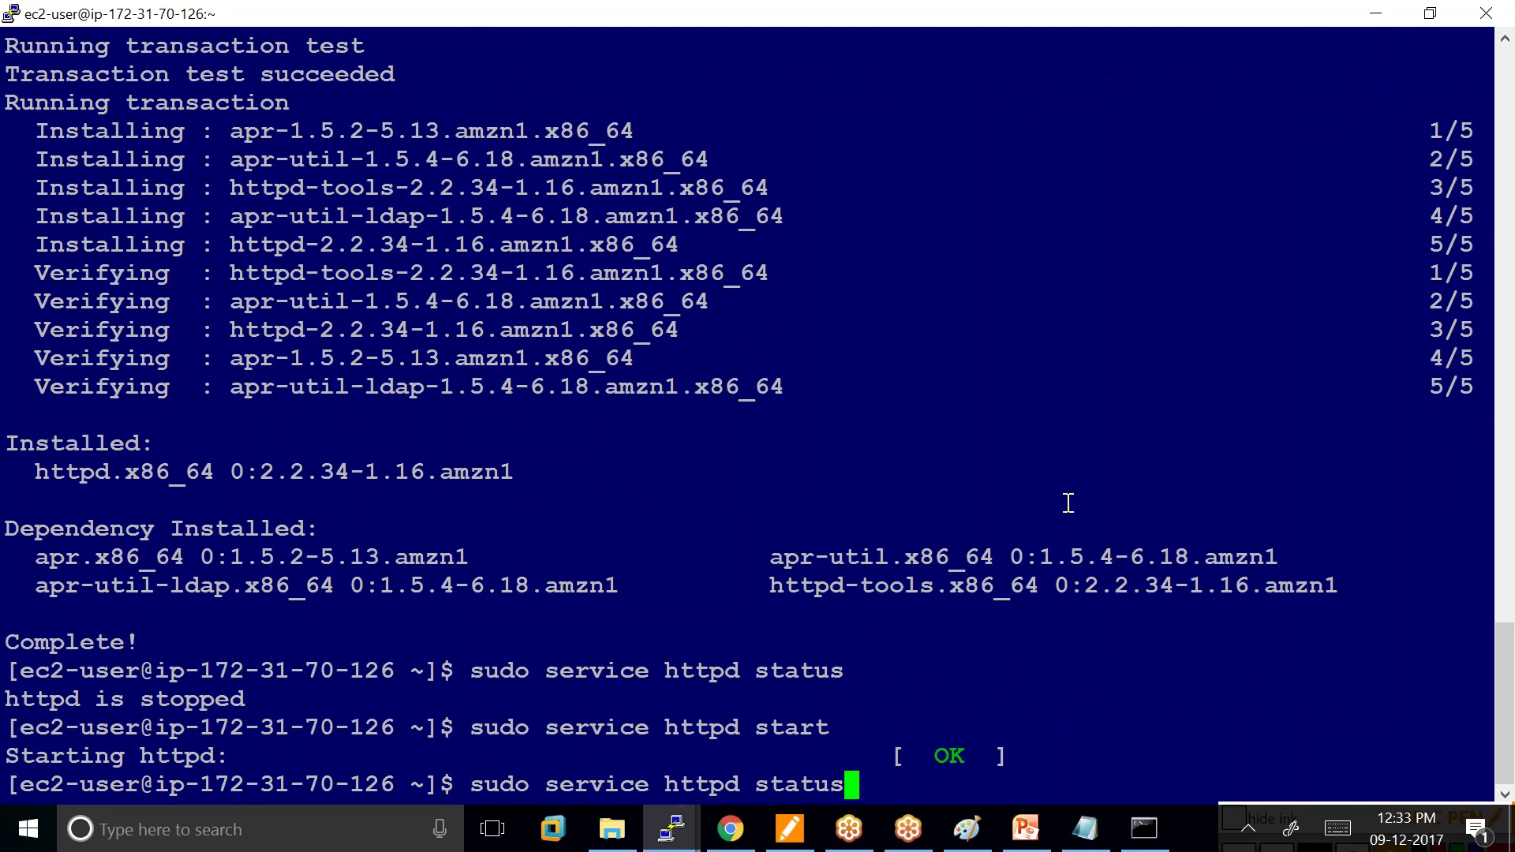
pyautogui.press('Return')
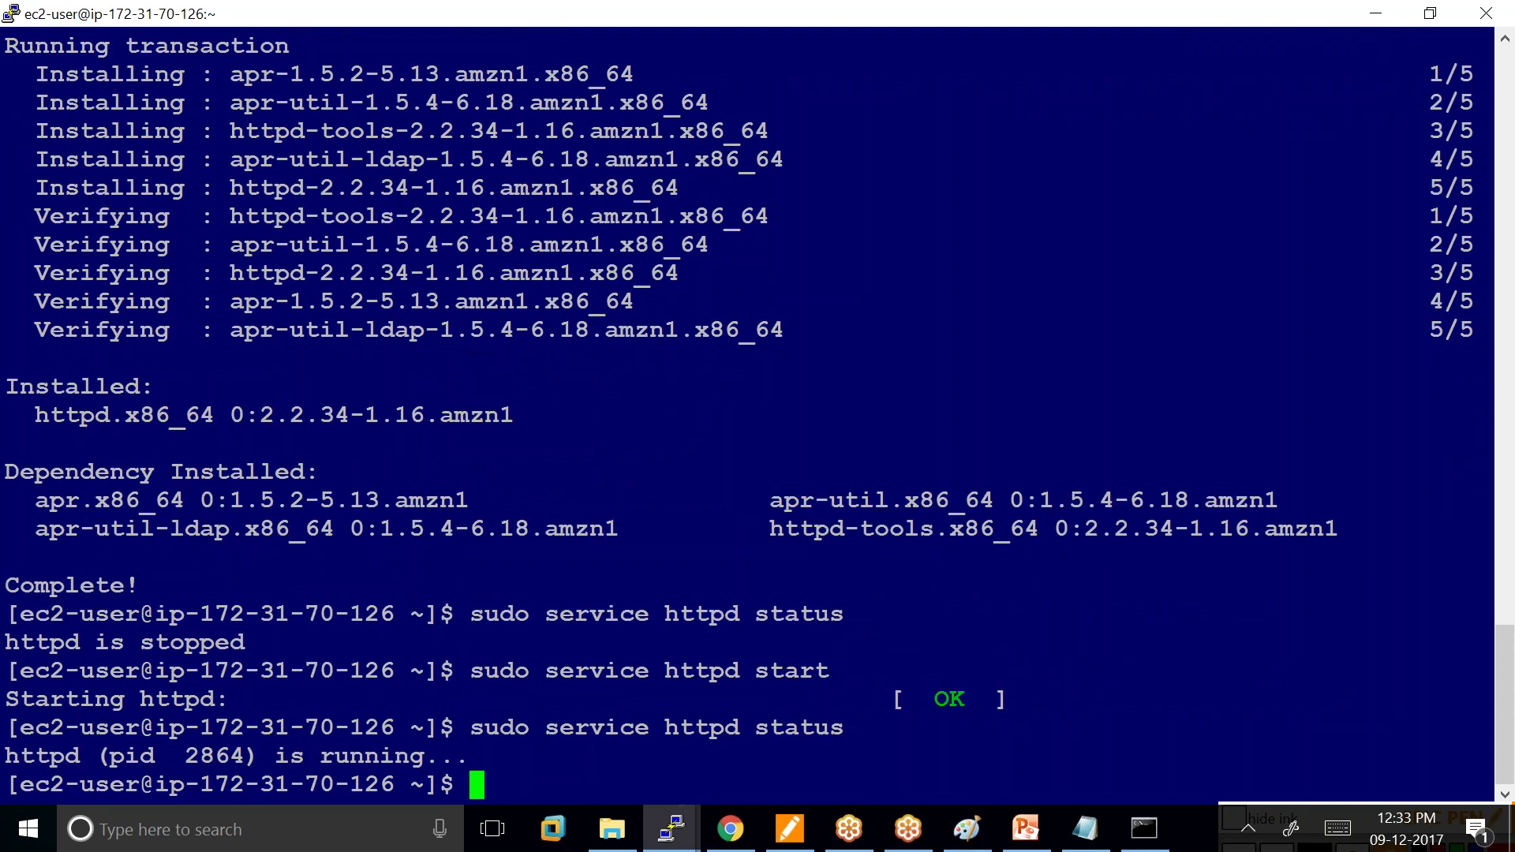
pyautogui.click(727, 836)
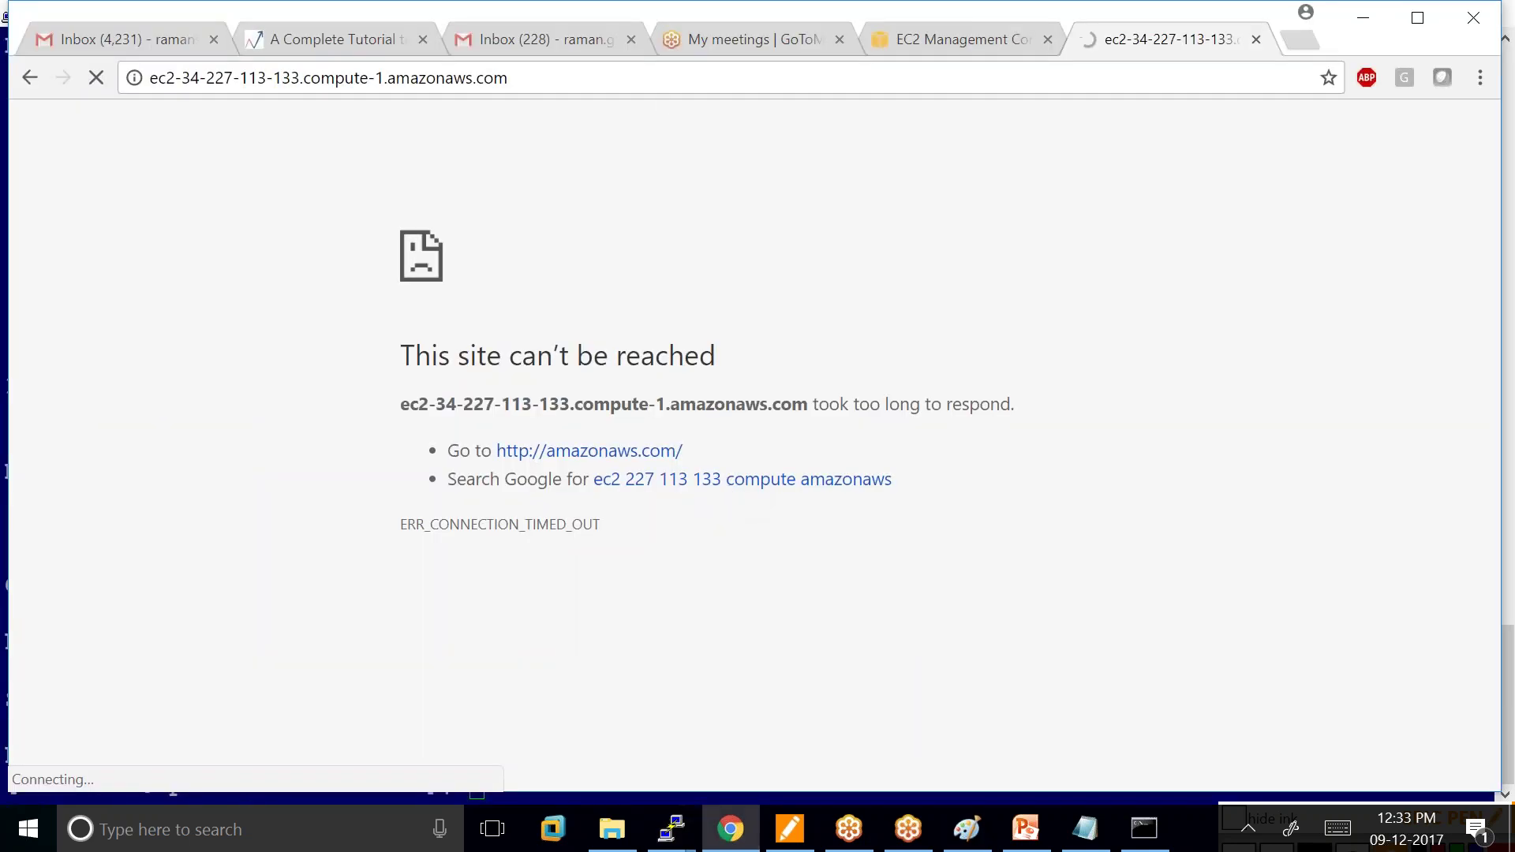
# Reload ec2-34-227-113-133.compute-1.amazonaws.com in Chrome; it still shows a connection timeout.
pyautogui.click(515, 85)
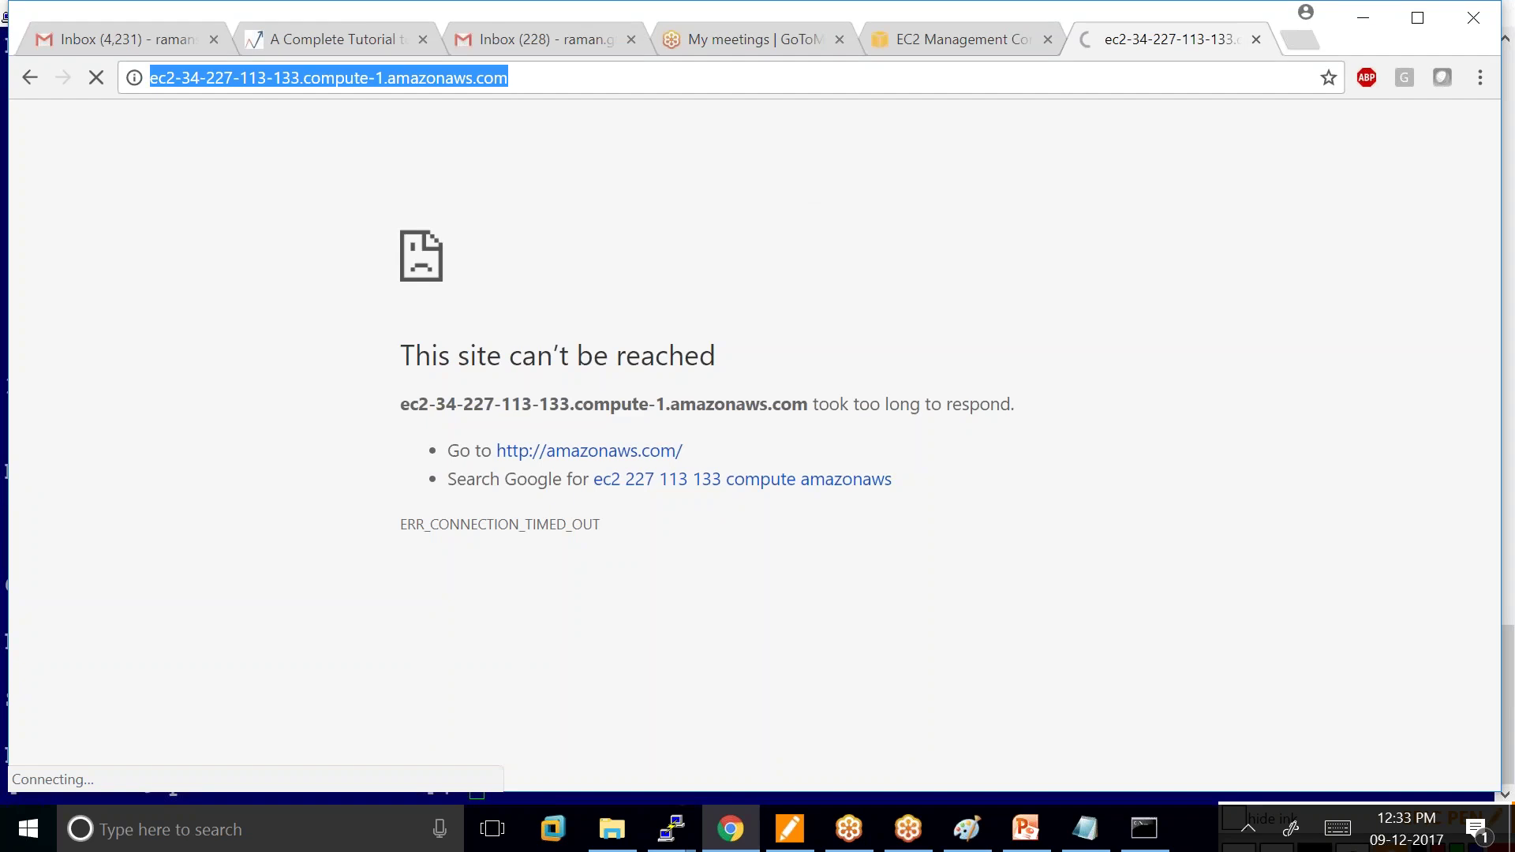
pyautogui.press('Return')
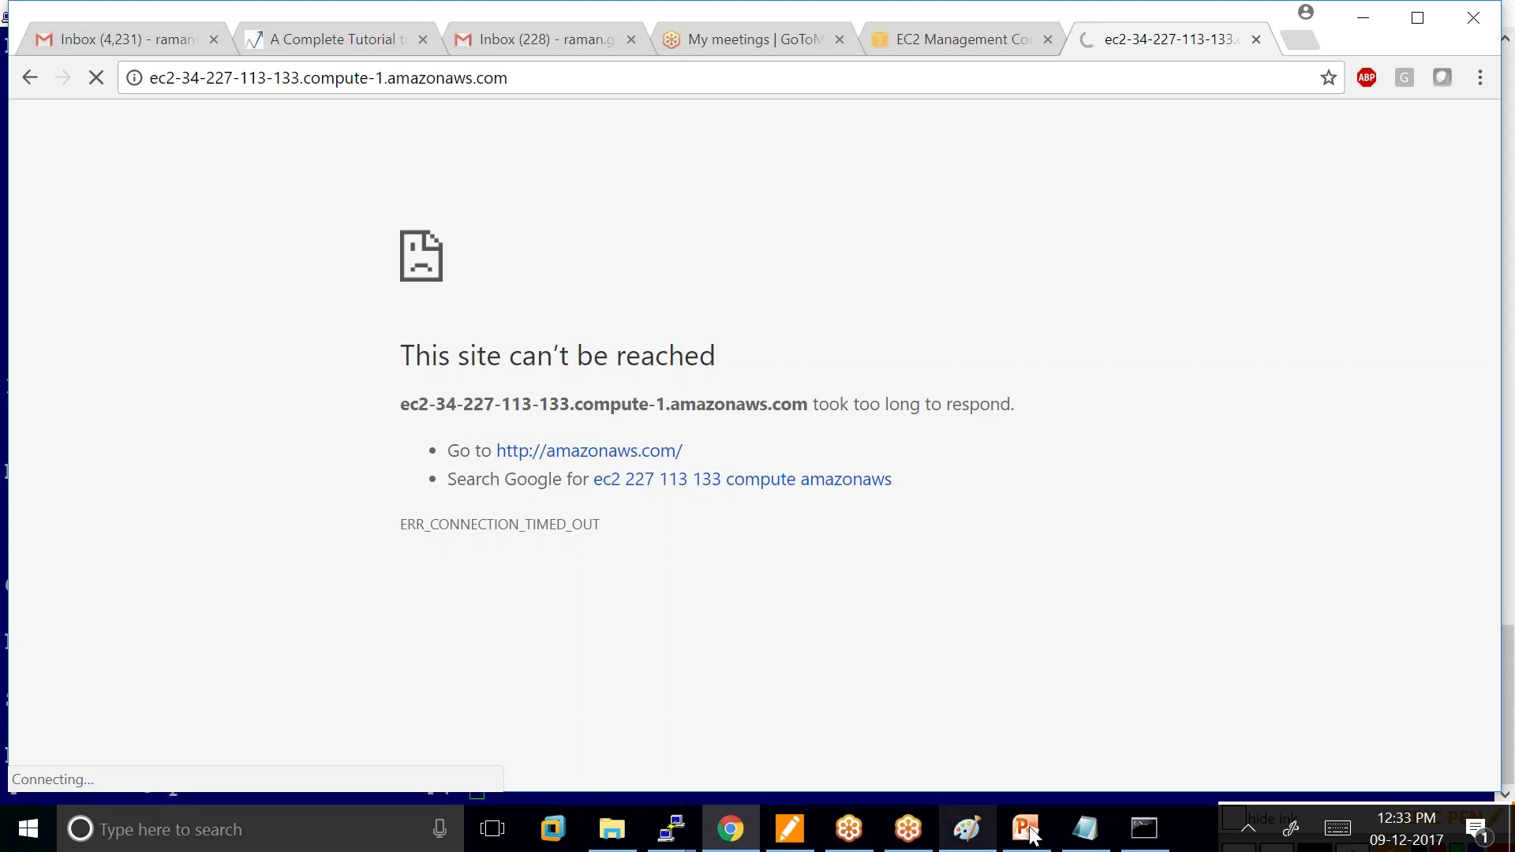
# Below the Java code in Notepad, type a green-background HTML page headed 'welcome to web server'.
pyautogui.click(1085, 829)
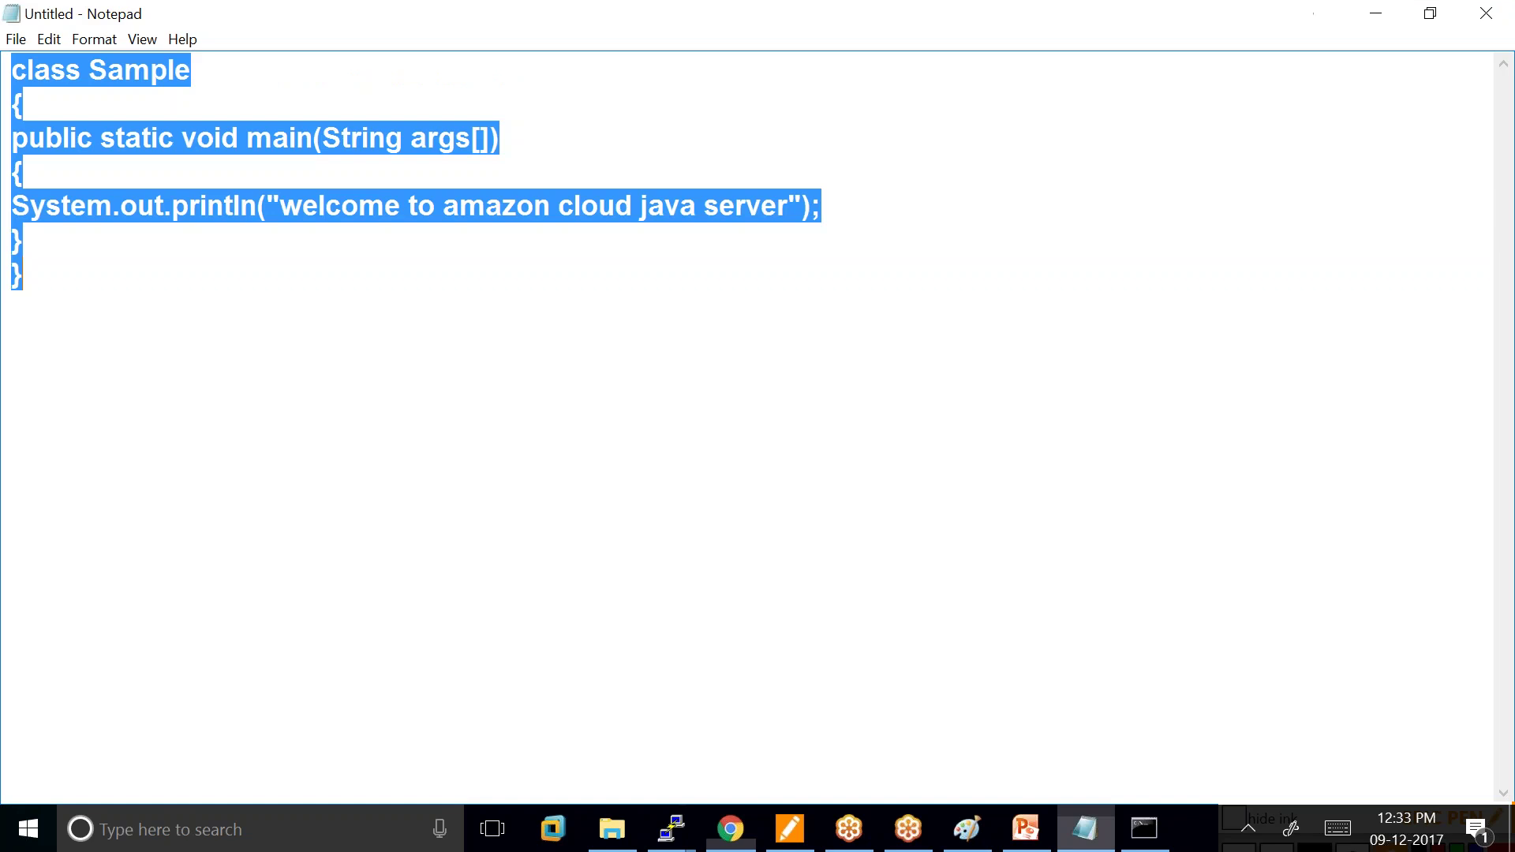
pyautogui.click(87, 275)
pyautogui.press('Return')
pyautogui.press('Return')
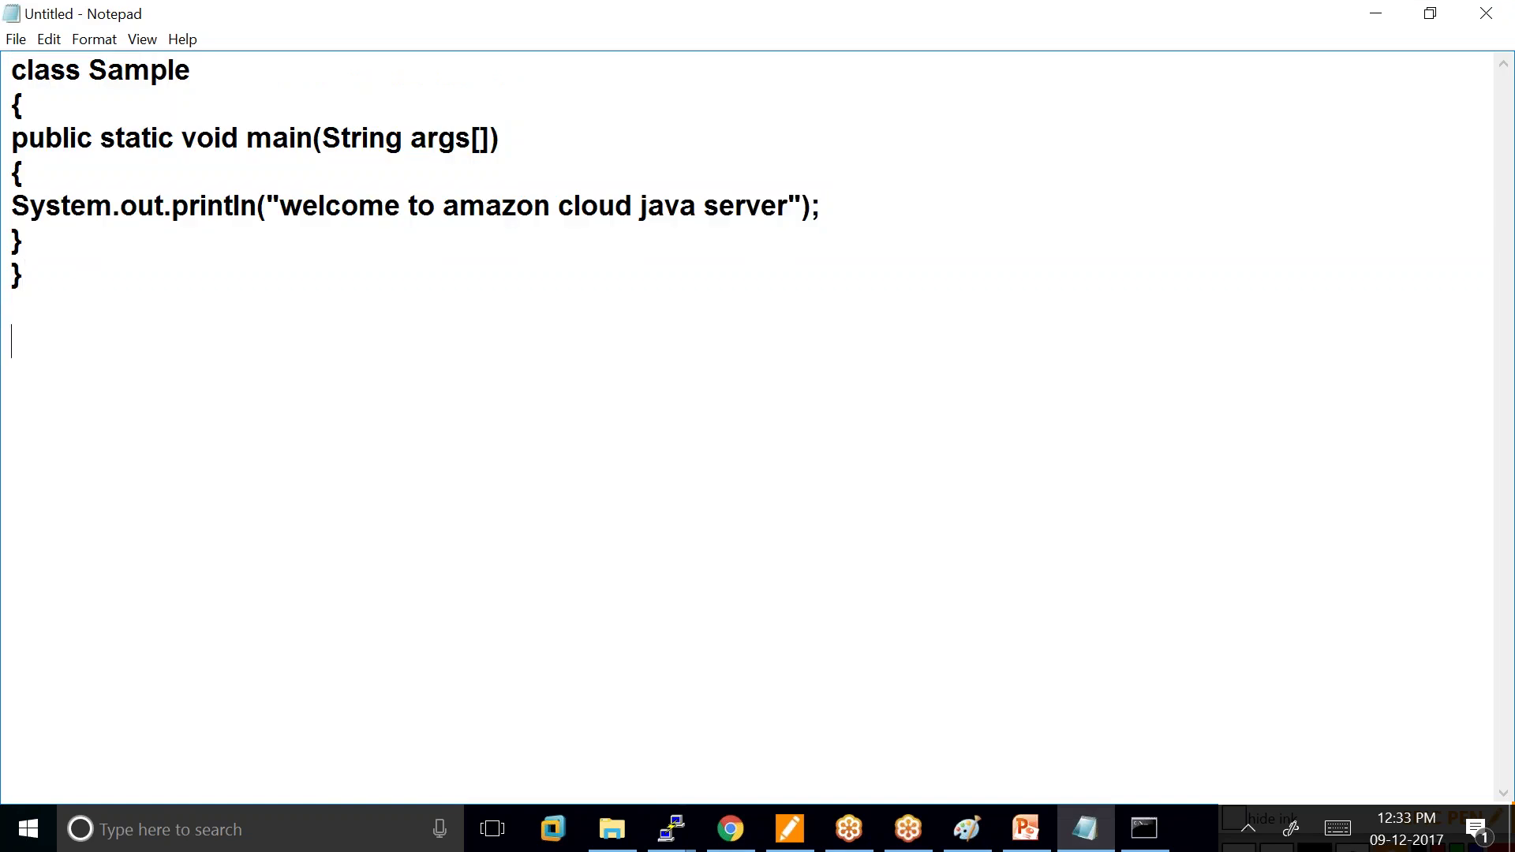
pyautogui.write('<html')
pyautogui.write('> ')
pyautogui.write('<')
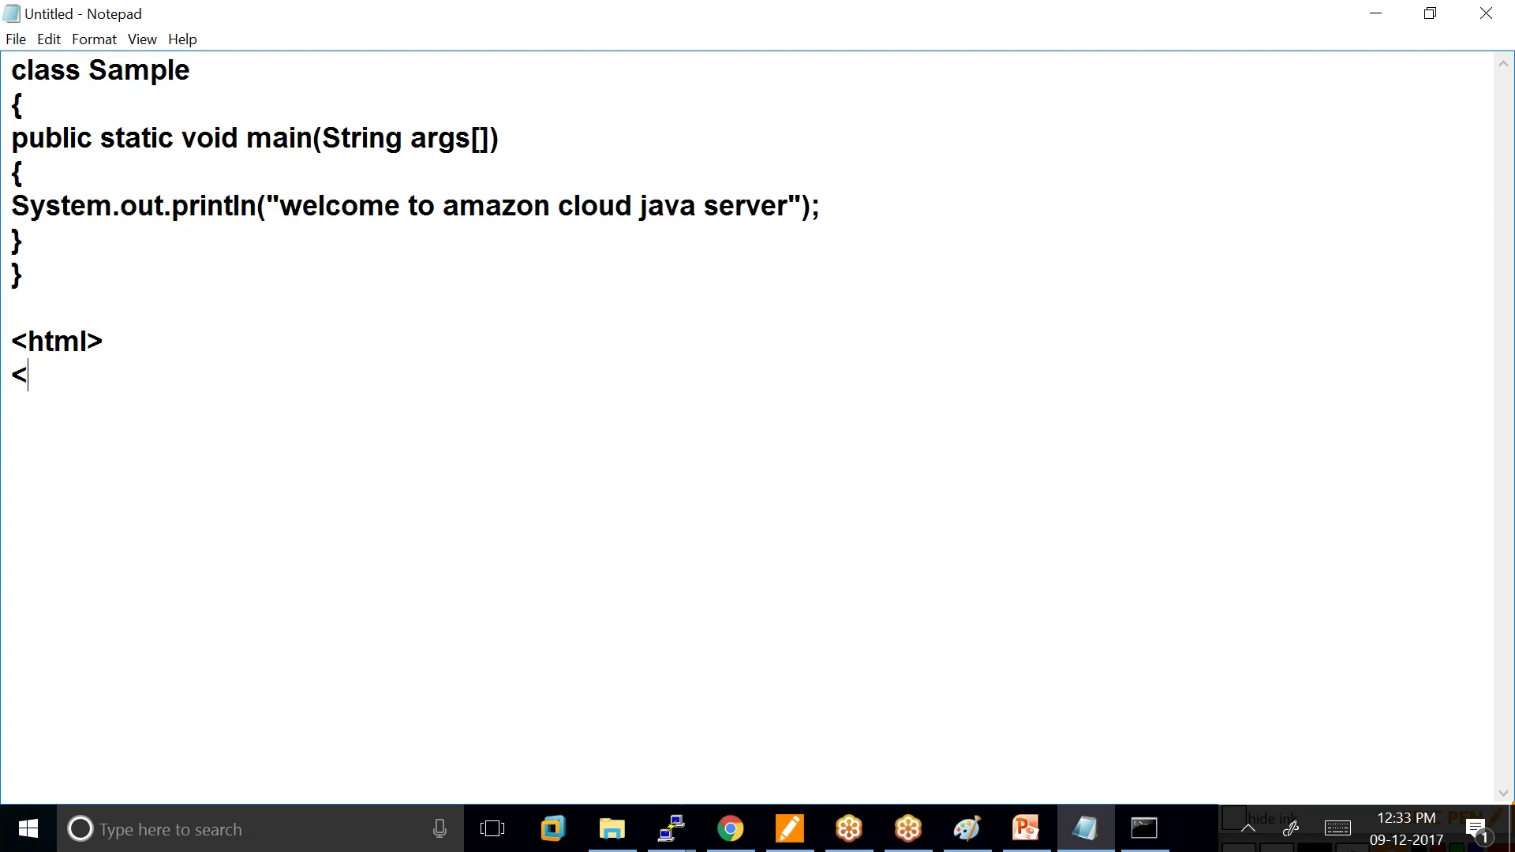
pyautogui.write('body bgcolor=')
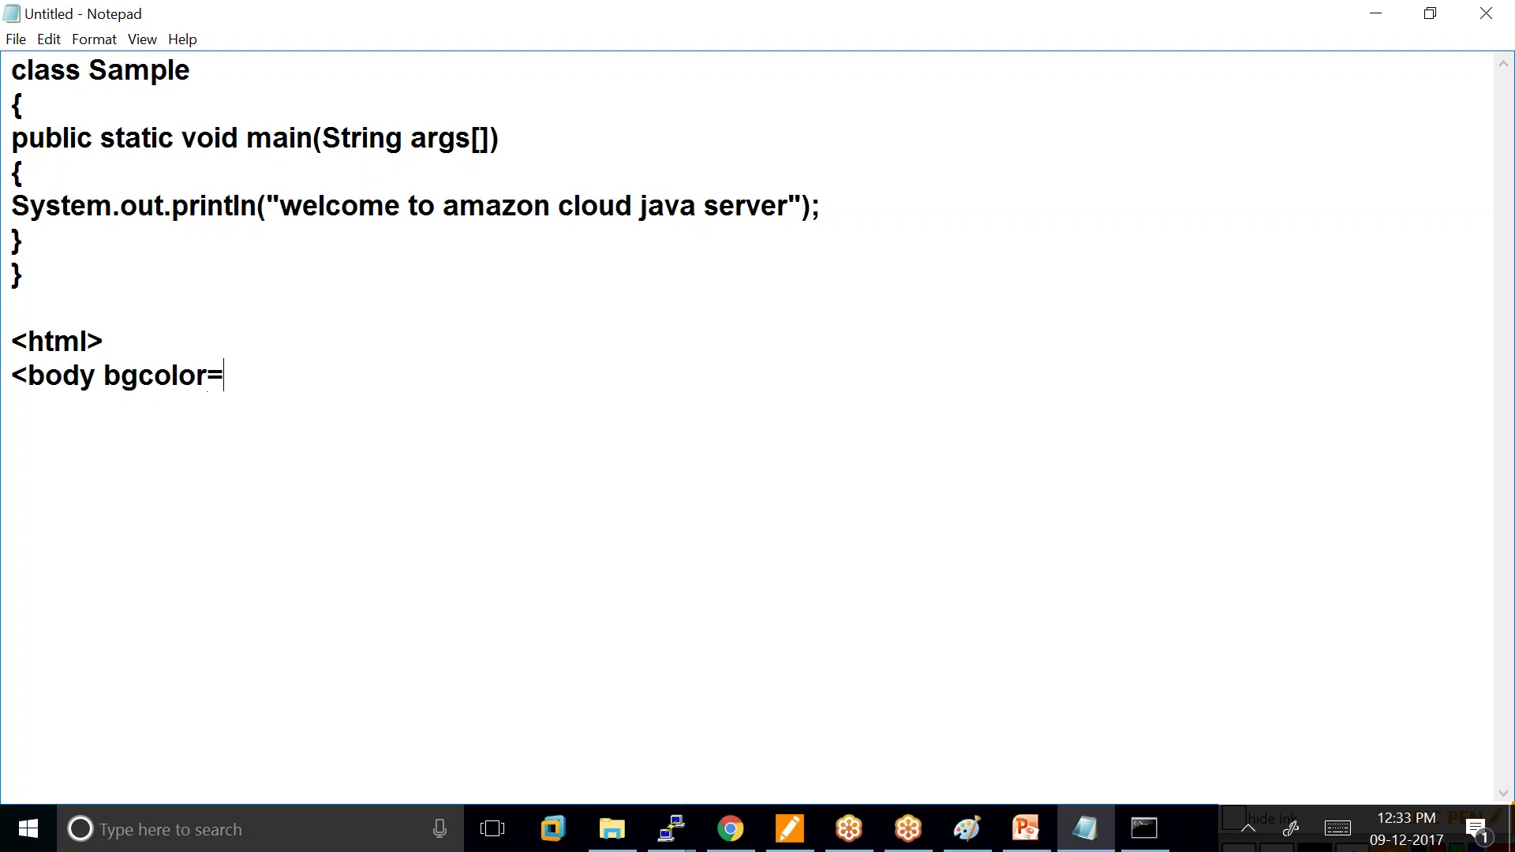
pyautogui.write('green><h1')
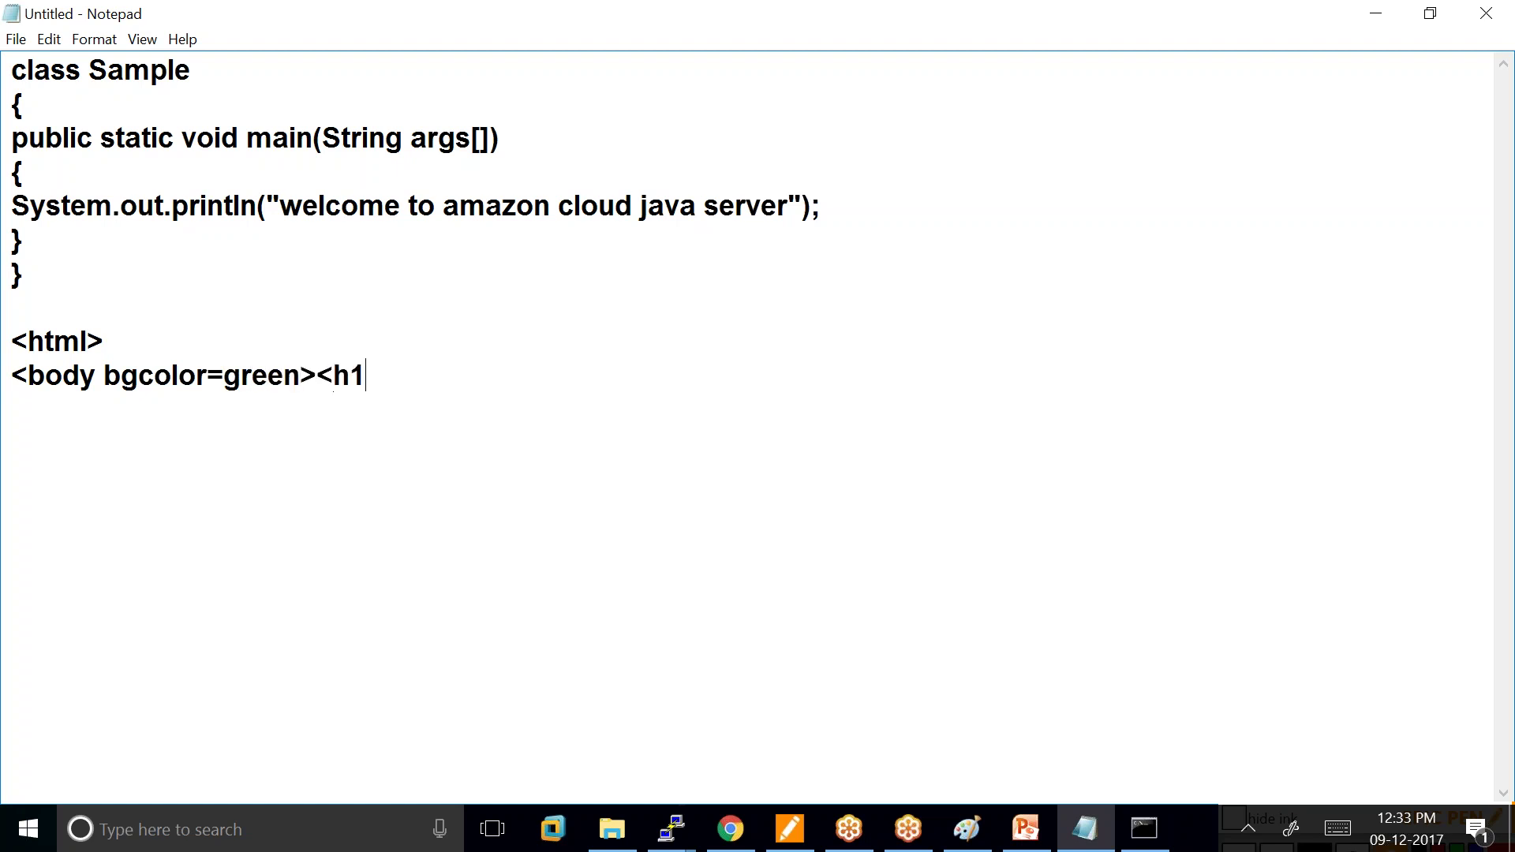
pyautogui.write('>welcome to')
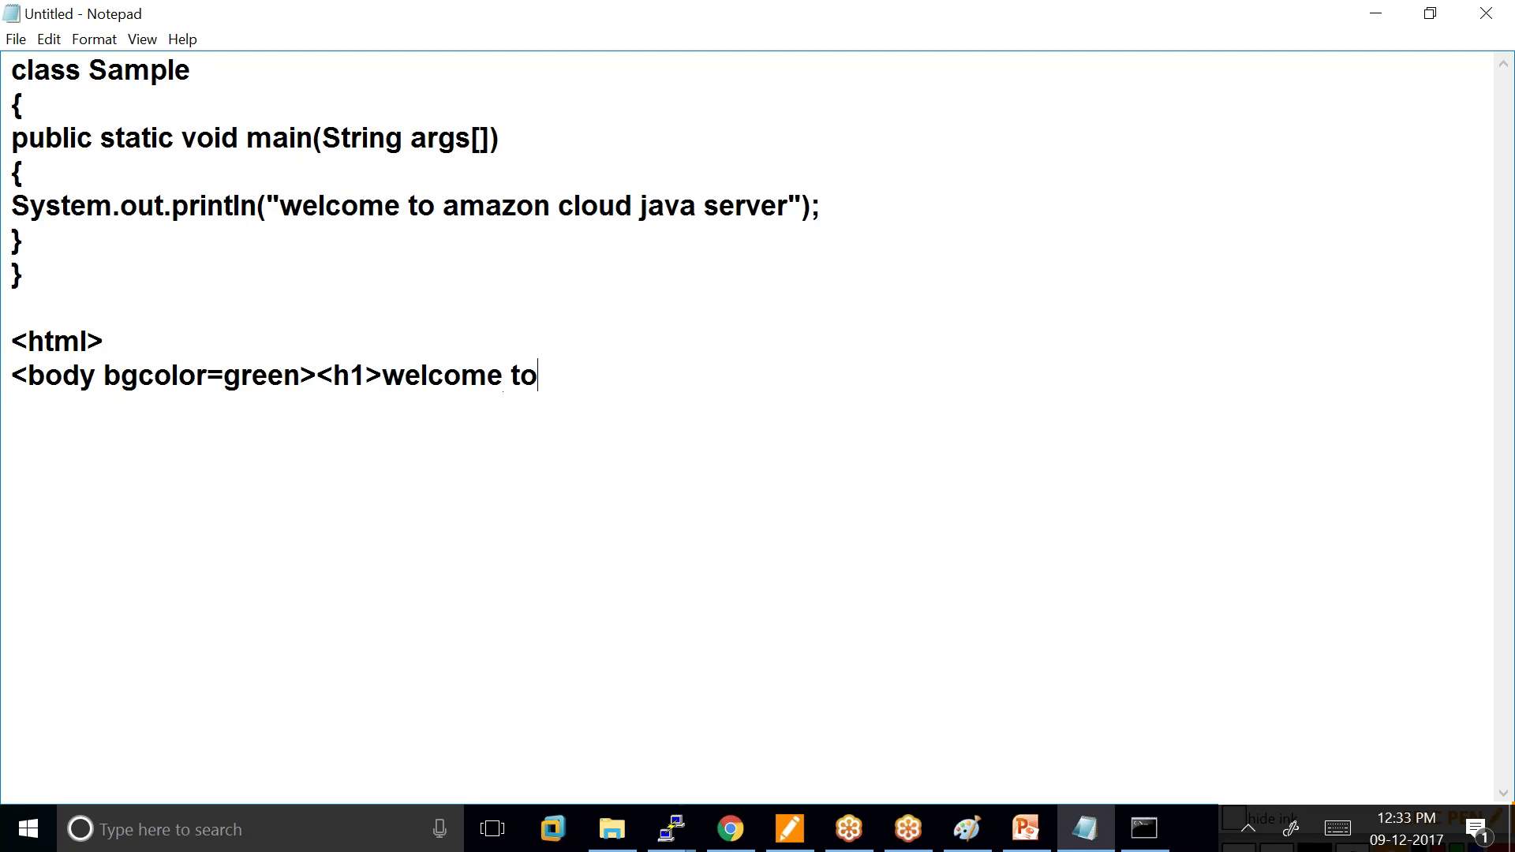
pyautogui.write(' web serve')
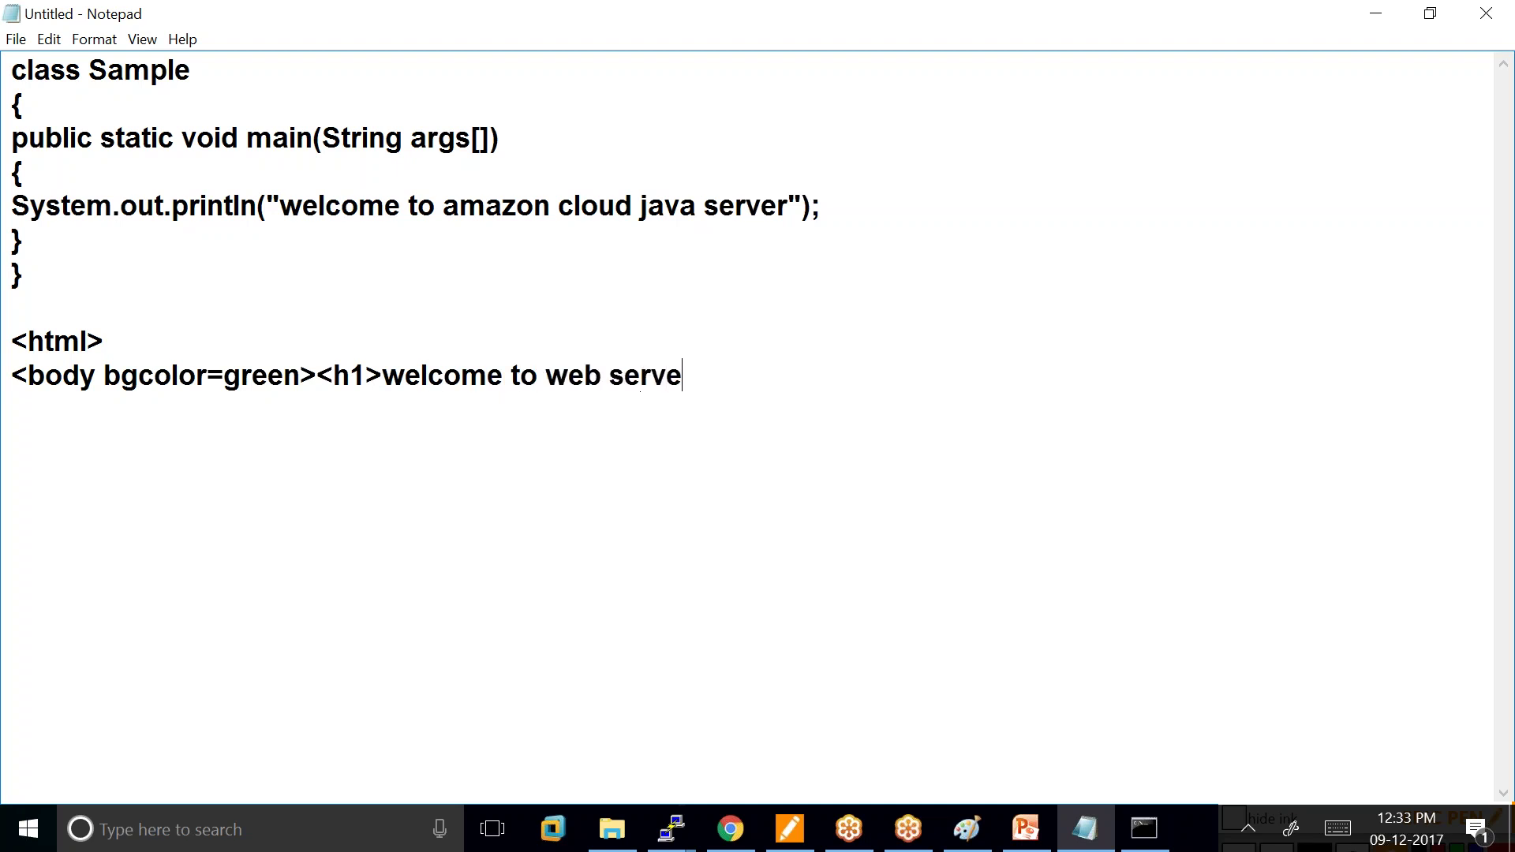
pyautogui.write('r</h1')
pyautogui.write('> ')
pyautogui.write('<')
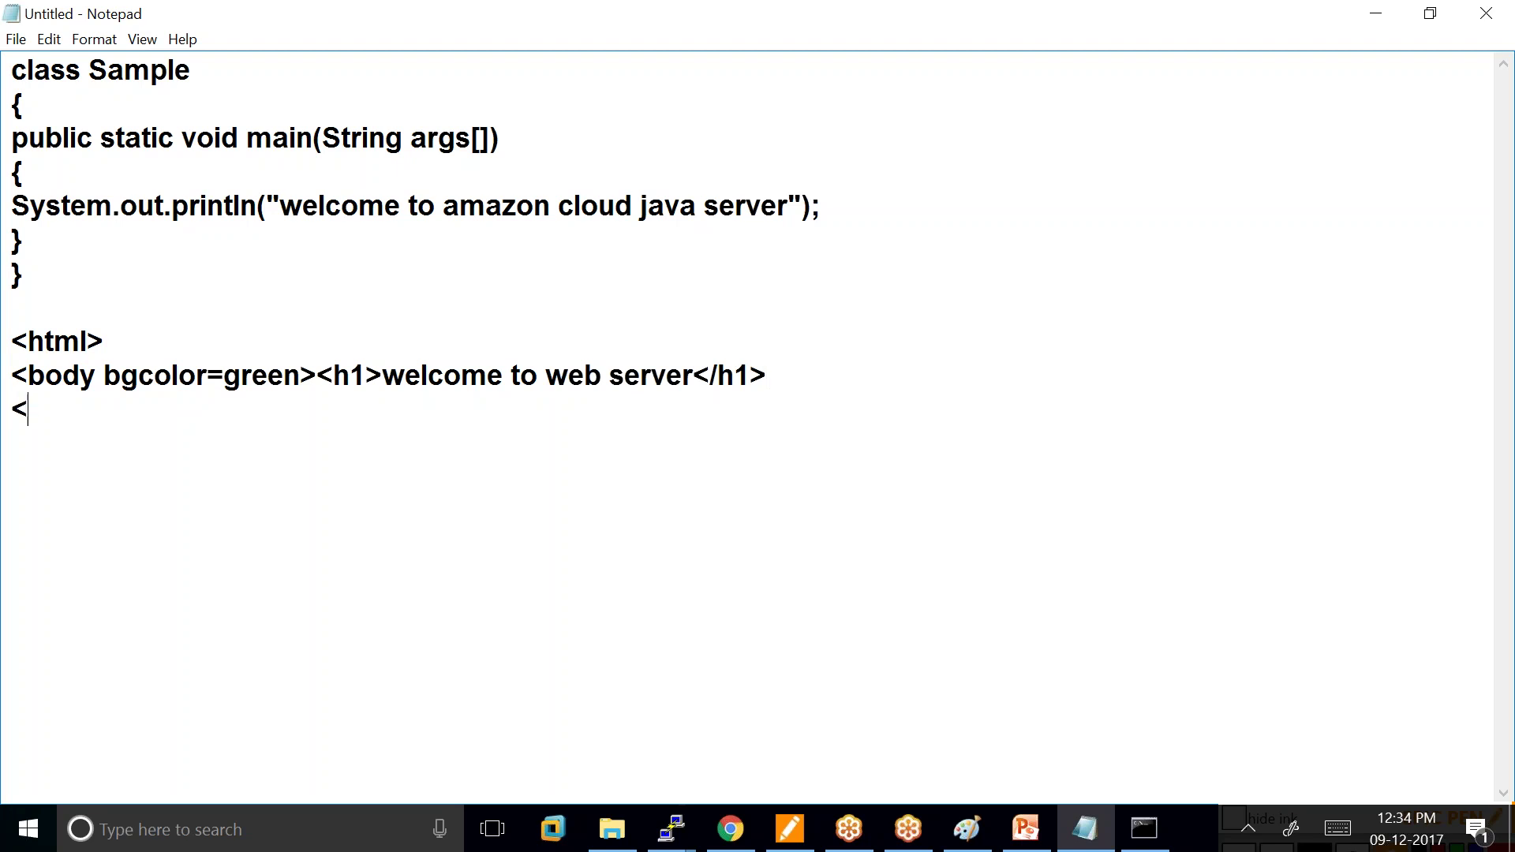
pyautogui.write('/body></html>')
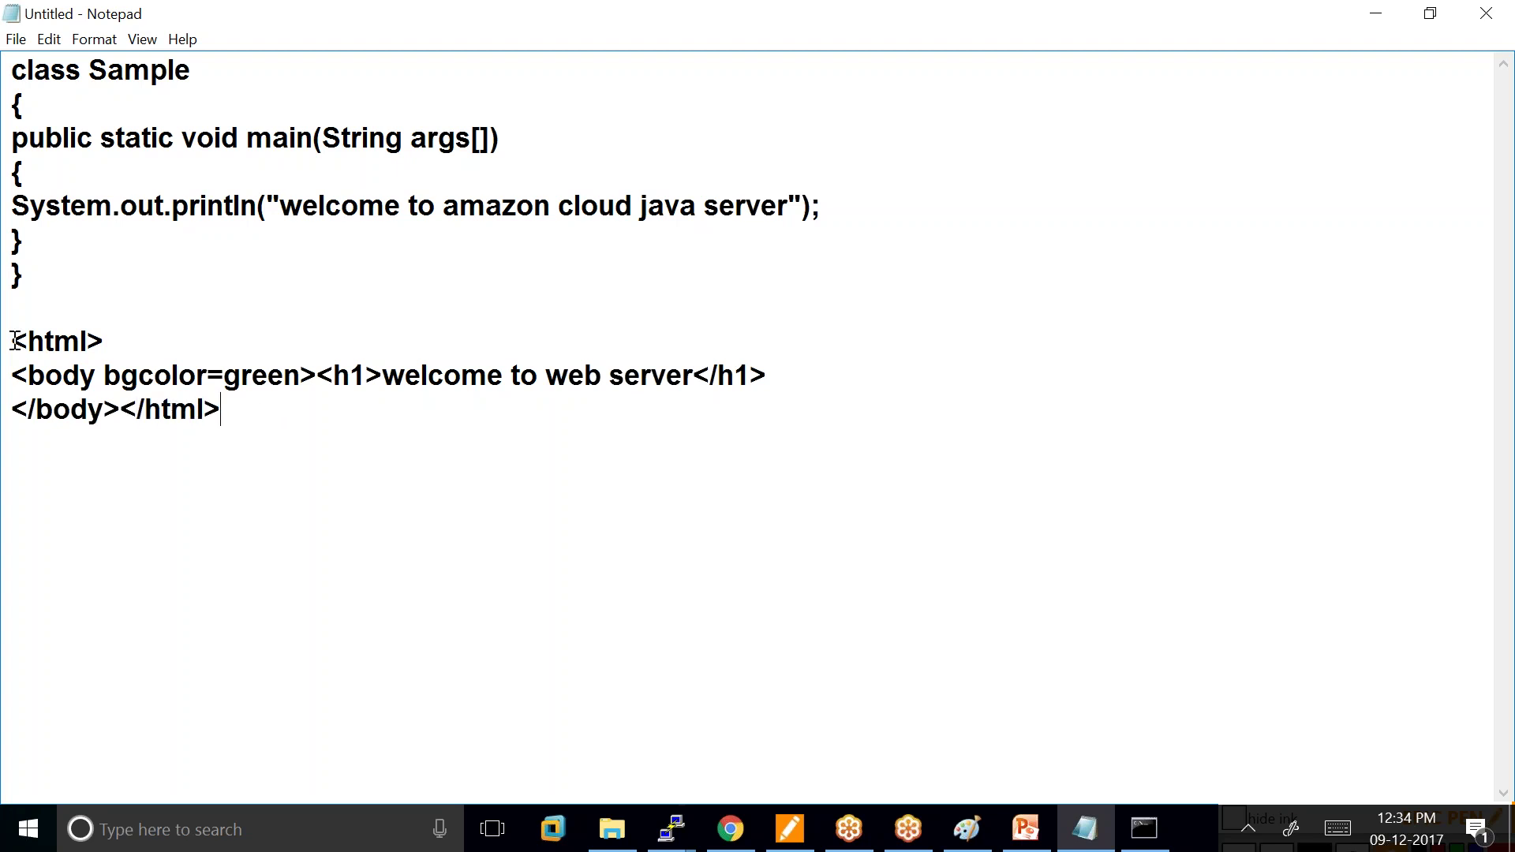
# Copy the three HTML lines to the clipboard and return to the Amazon Linux terminal.
pyautogui.moveTo(15, 341); pyautogui.dragTo(225, 410)
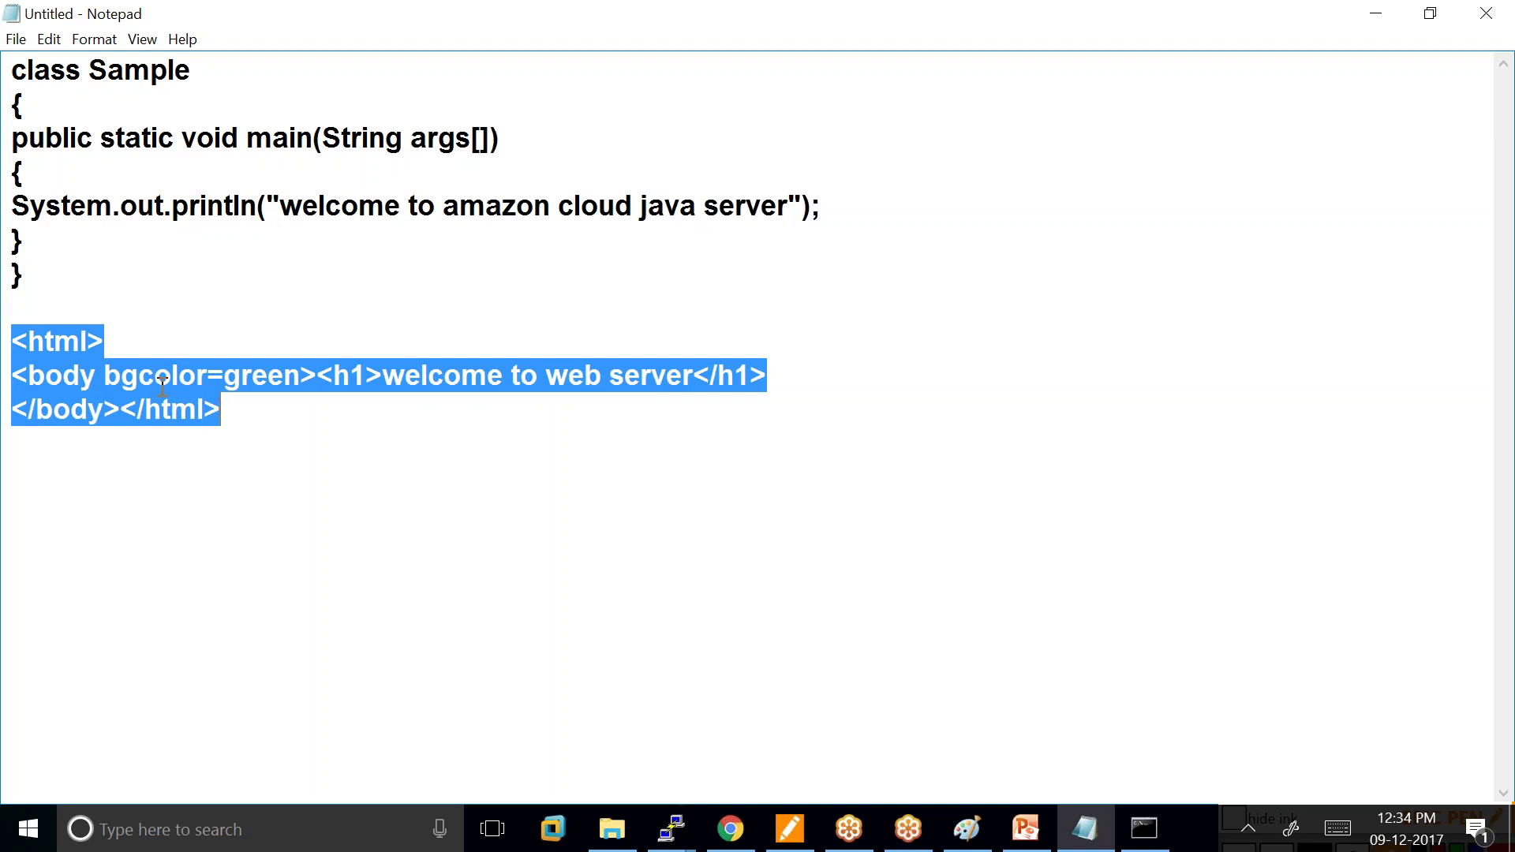
pyautogui.rightClick(6, 389)
pyautogui.click(84, 449)
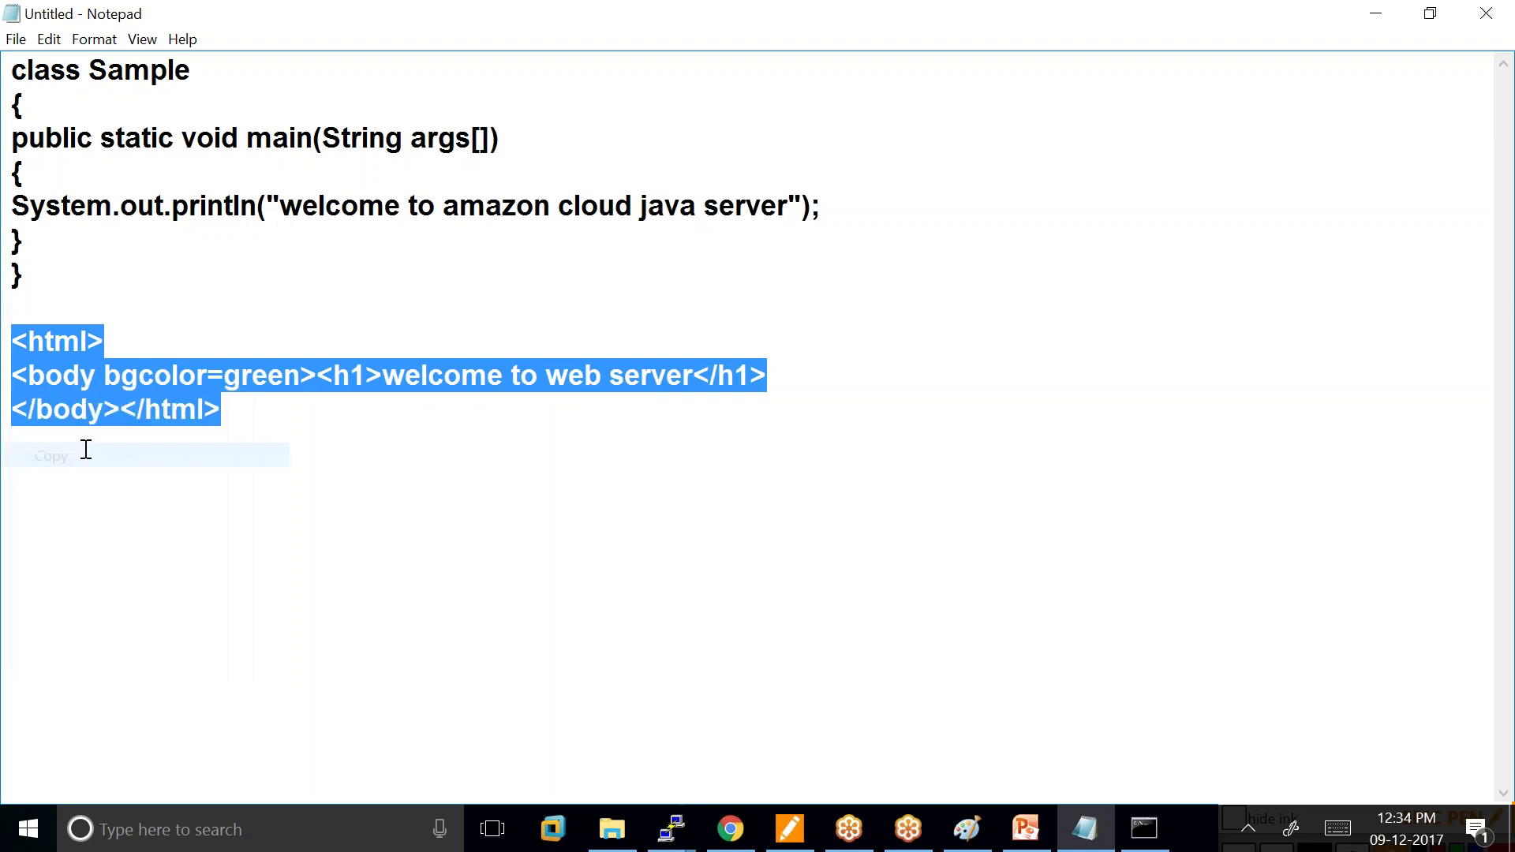
pyautogui.click(672, 829)
pyautogui.click(745, 734)
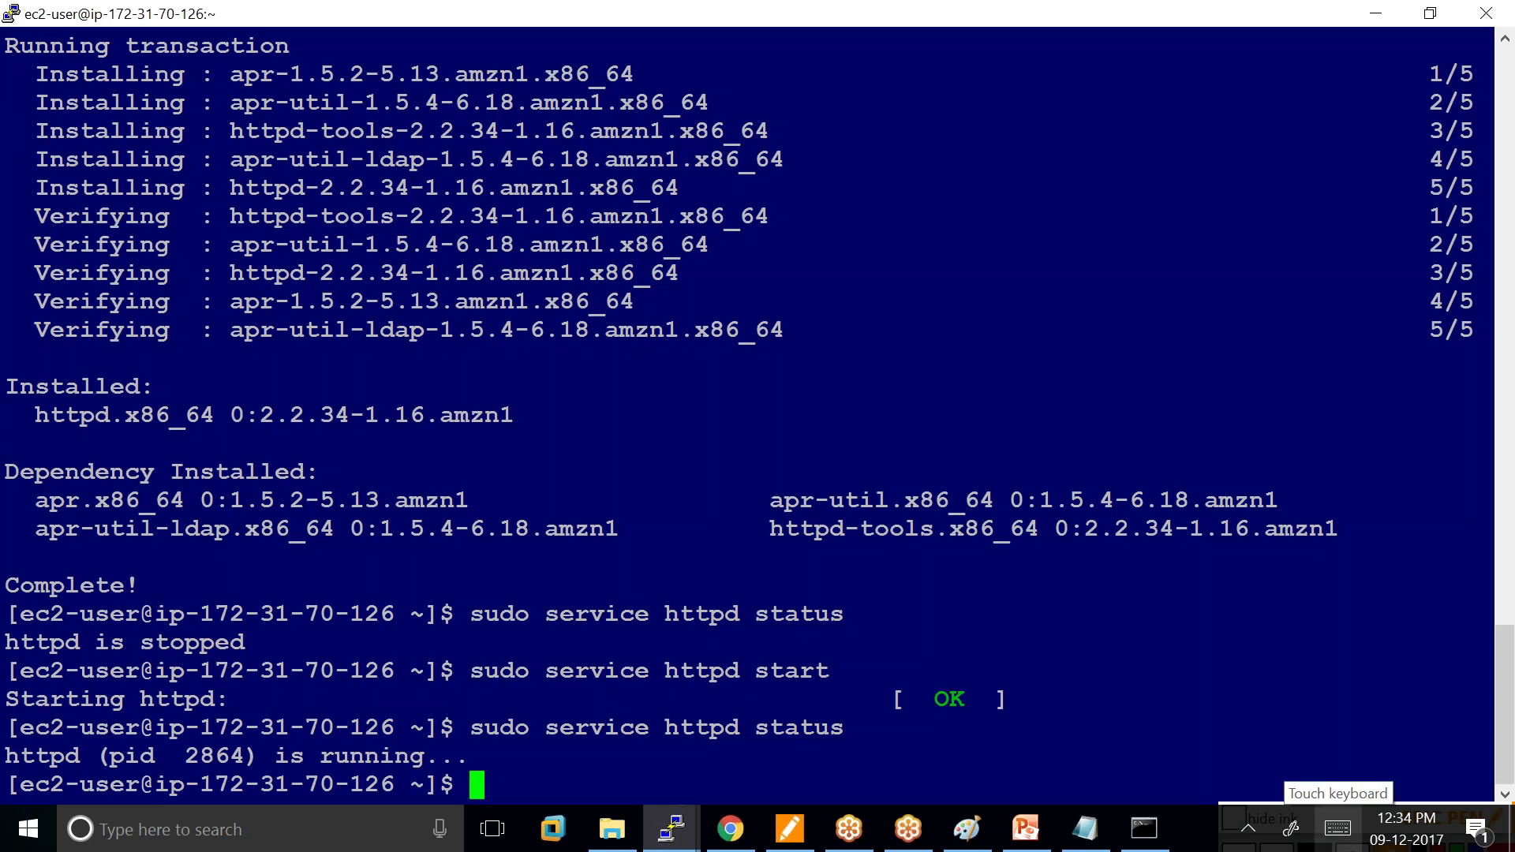
# Check the working directory, then move into /var and list its contents.
pyautogui.write('pwd')
pyautogui.press('Return')
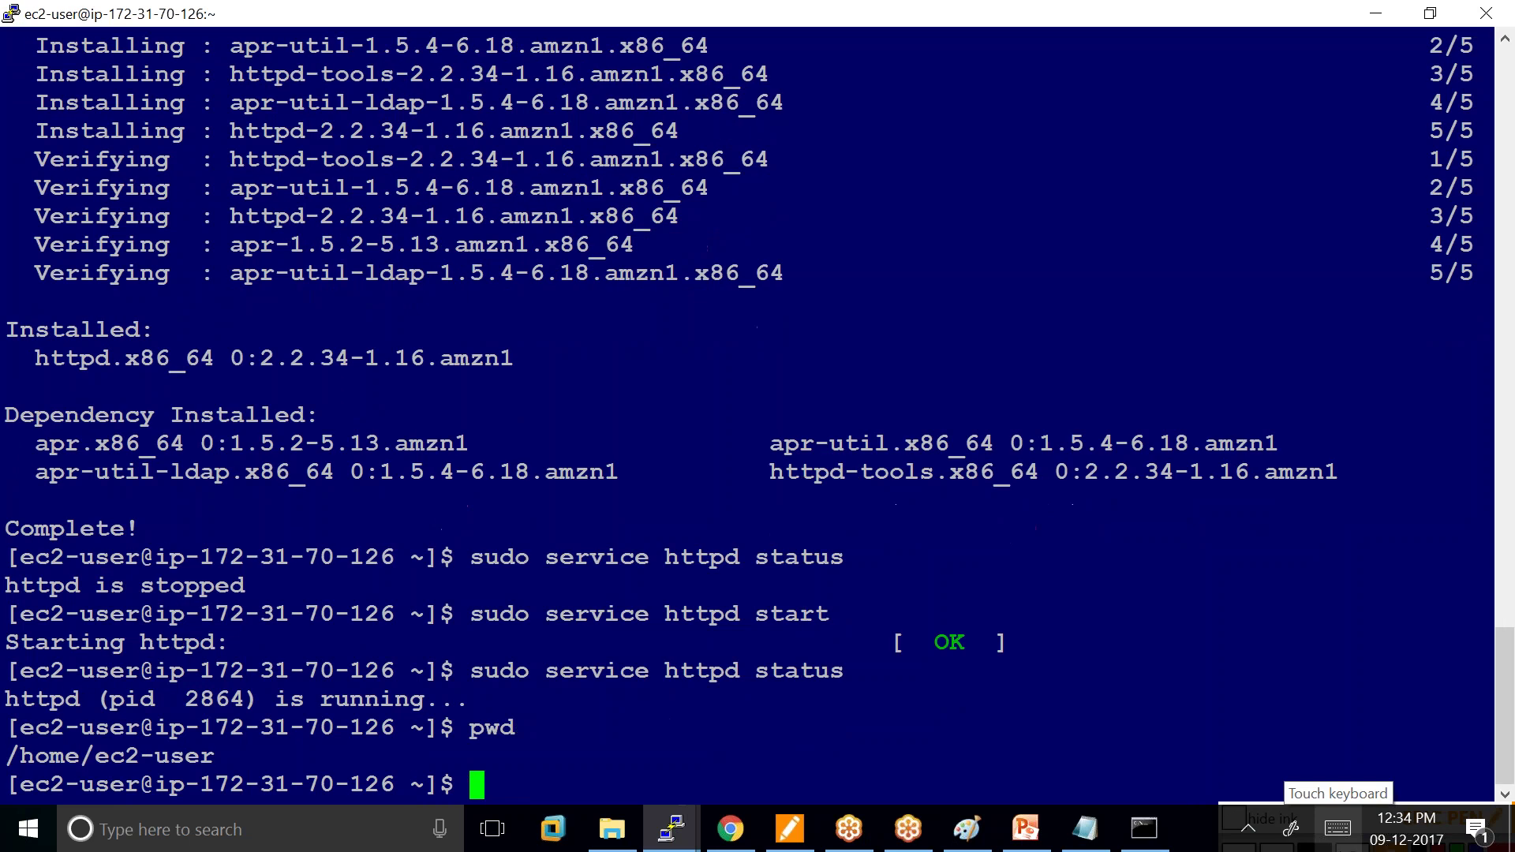
pyautogui.write('cd ')
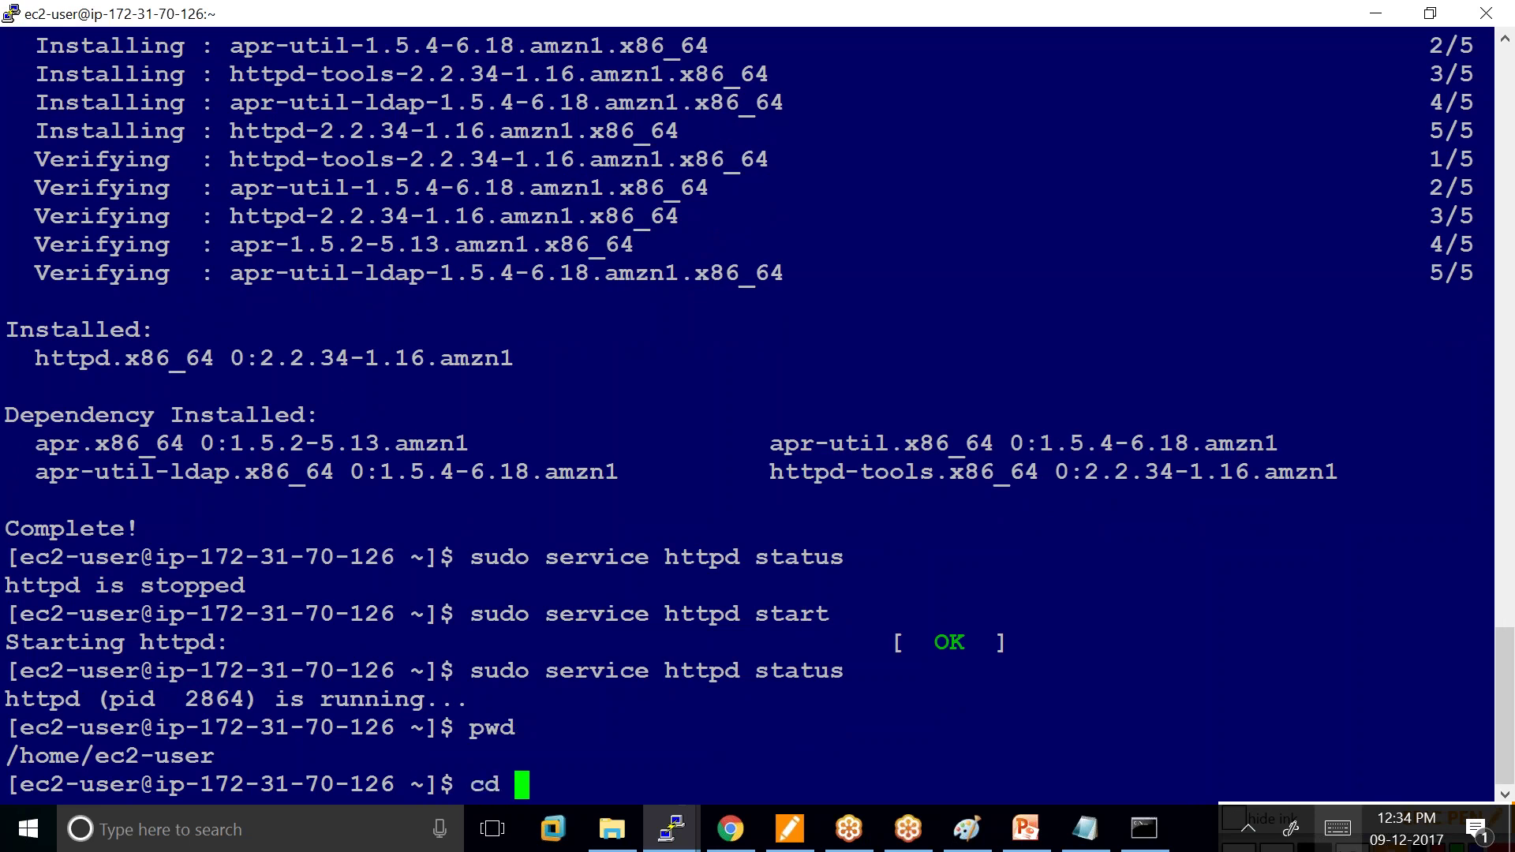
pyautogui.write('/usr')
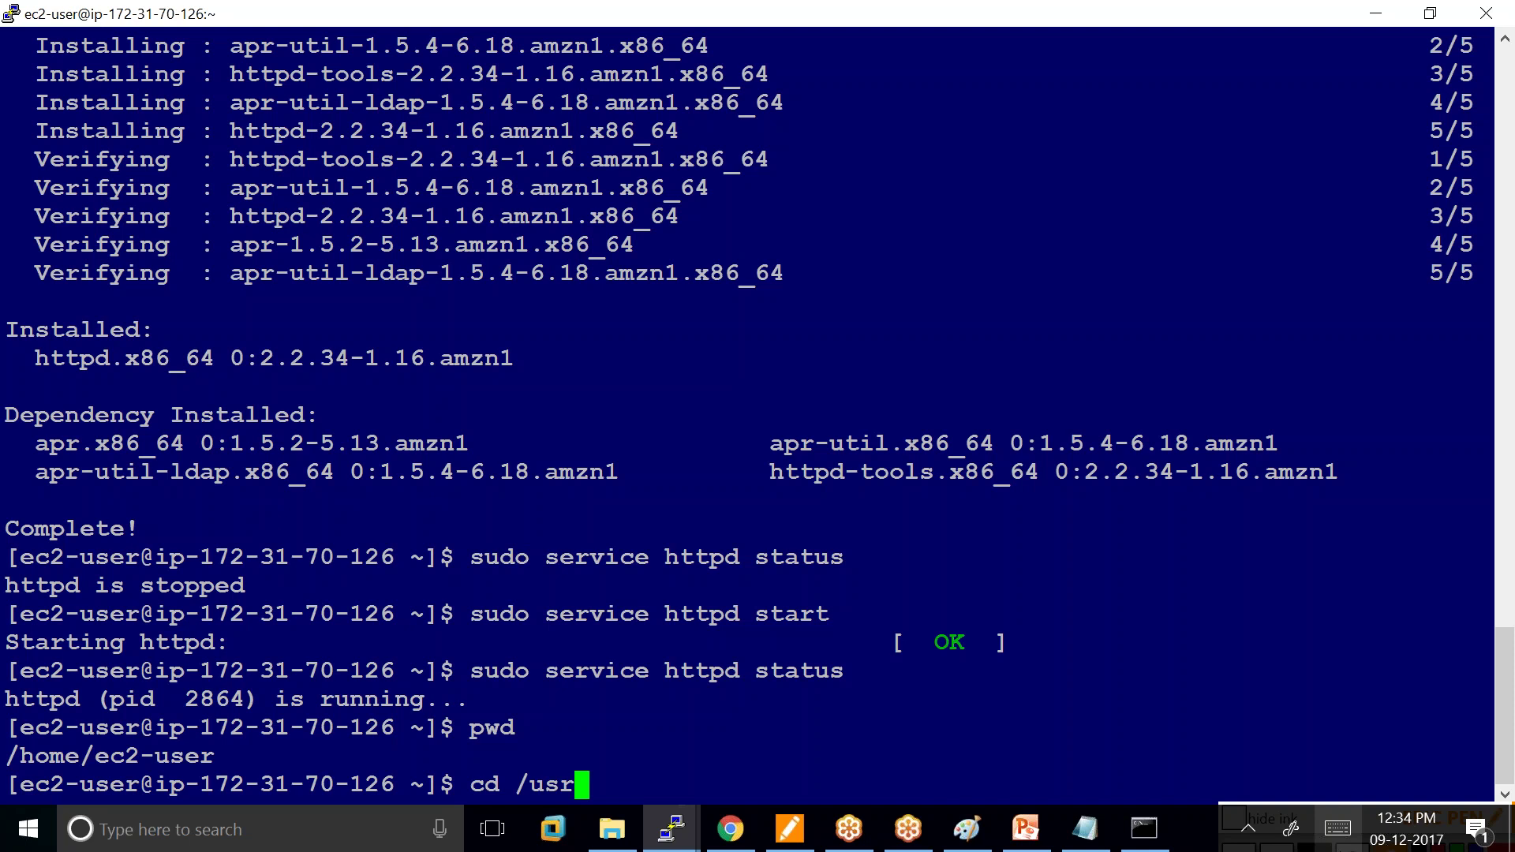
pyautogui.press('BackSpace')
pyautogui.press('BackSpace')
pyautogui.press('BackSpace')
pyautogui.press('BackSpace')
pyautogui.write('/var')
pyautogui.press('Return')
pyautogui.write('ls')
pyautogui.press('Return')
# Navigate into the /var/www/html web root, list it, and clear the screen.
pyautogui.write('cd w')
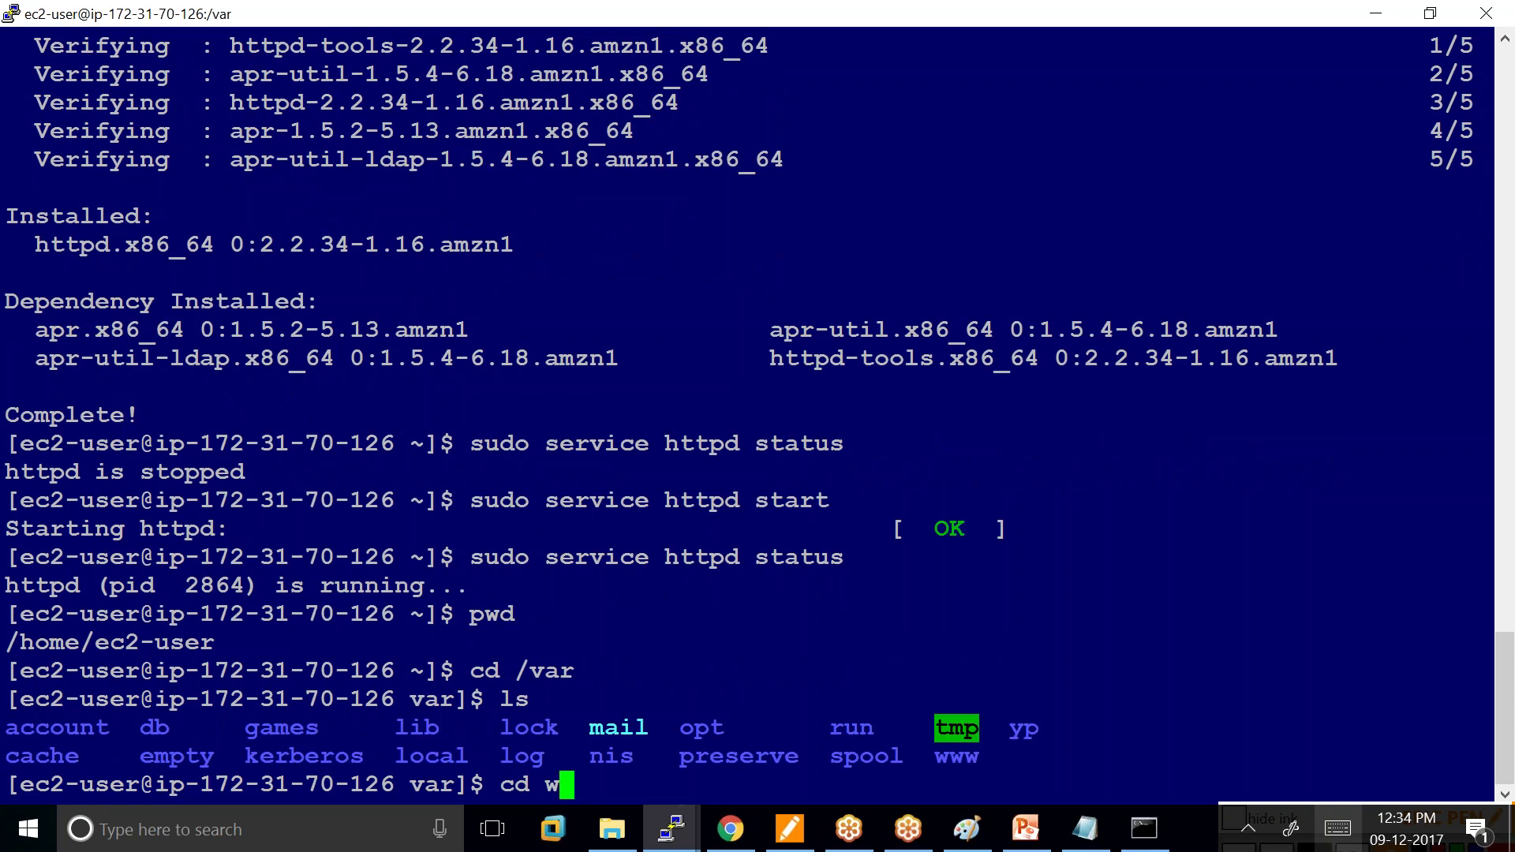
pyautogui.press('Tab')
pyautogui.press('Return')
pyautogui.write('ls')
pyautogui.press('Return')
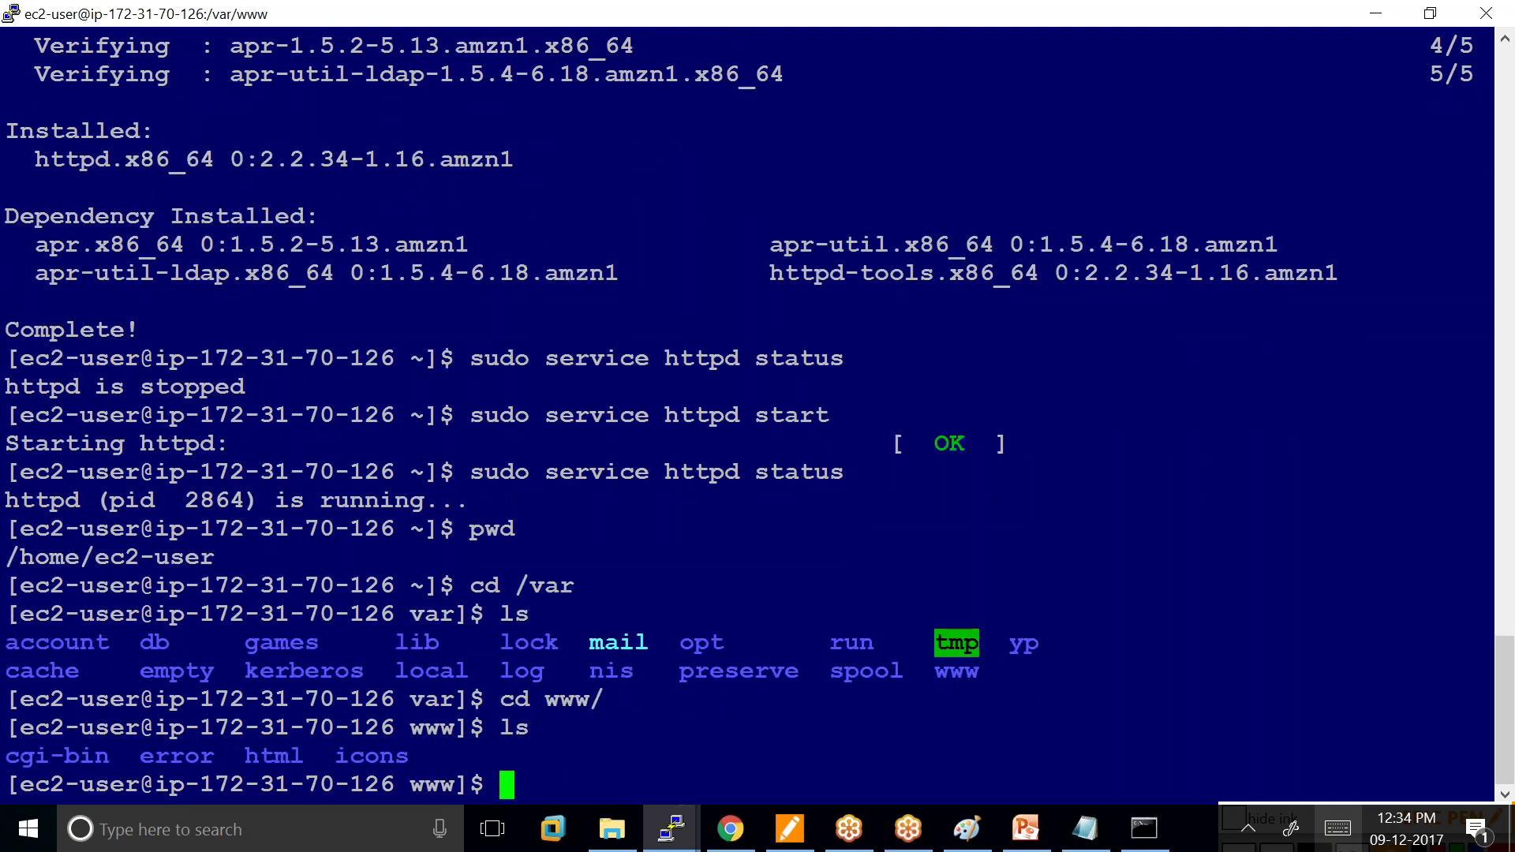
pyautogui.write('cd h')
pyautogui.press('Tab')
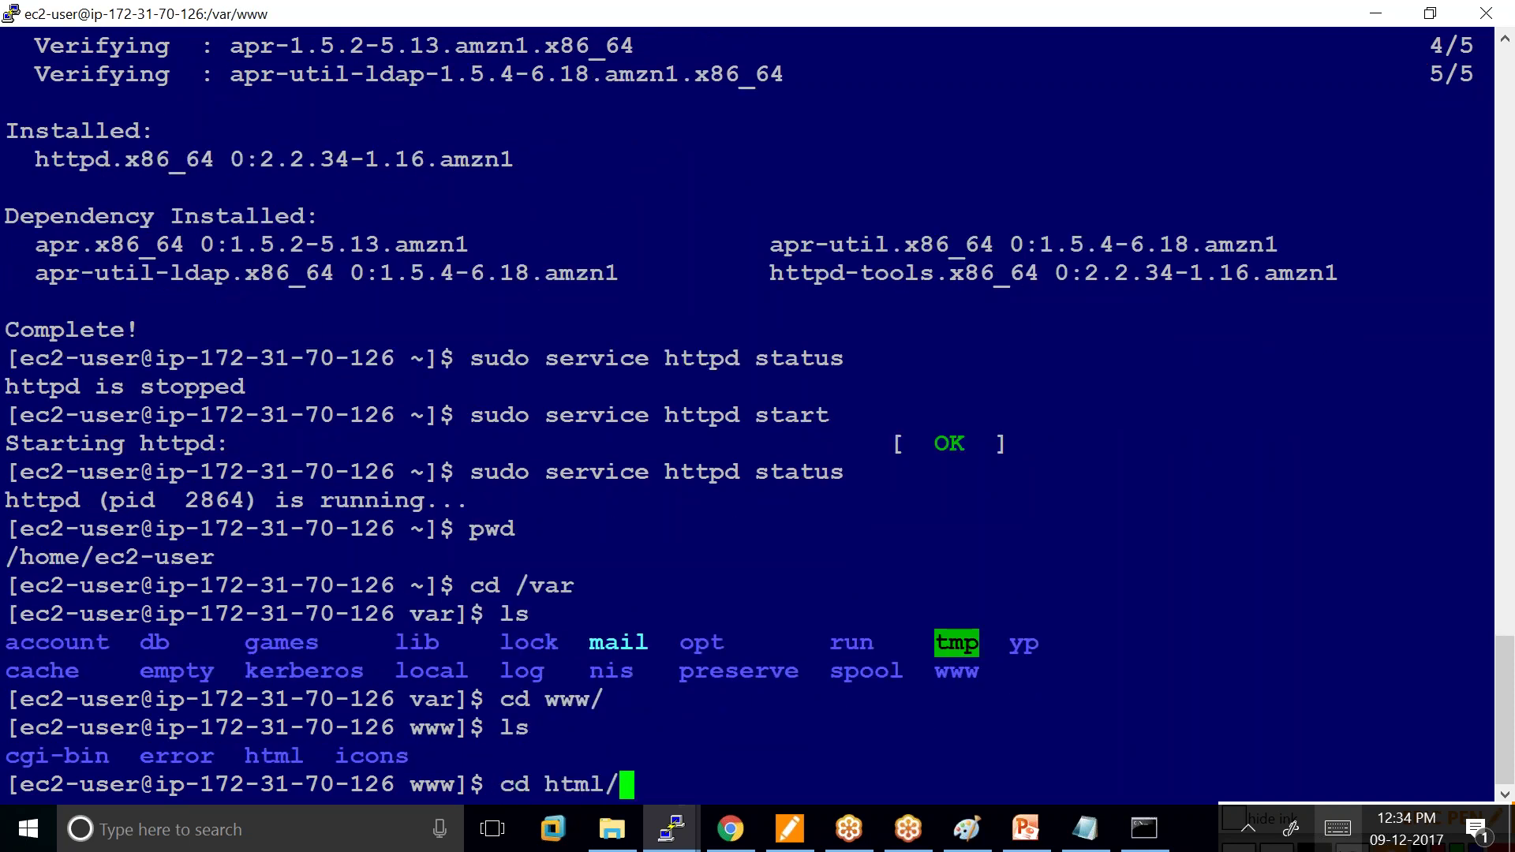
pyautogui.press('Return')
pyautogui.write('ls')
pyautogui.press('Return')
pyautogui.write('clear')
pyautogui.press('Return')
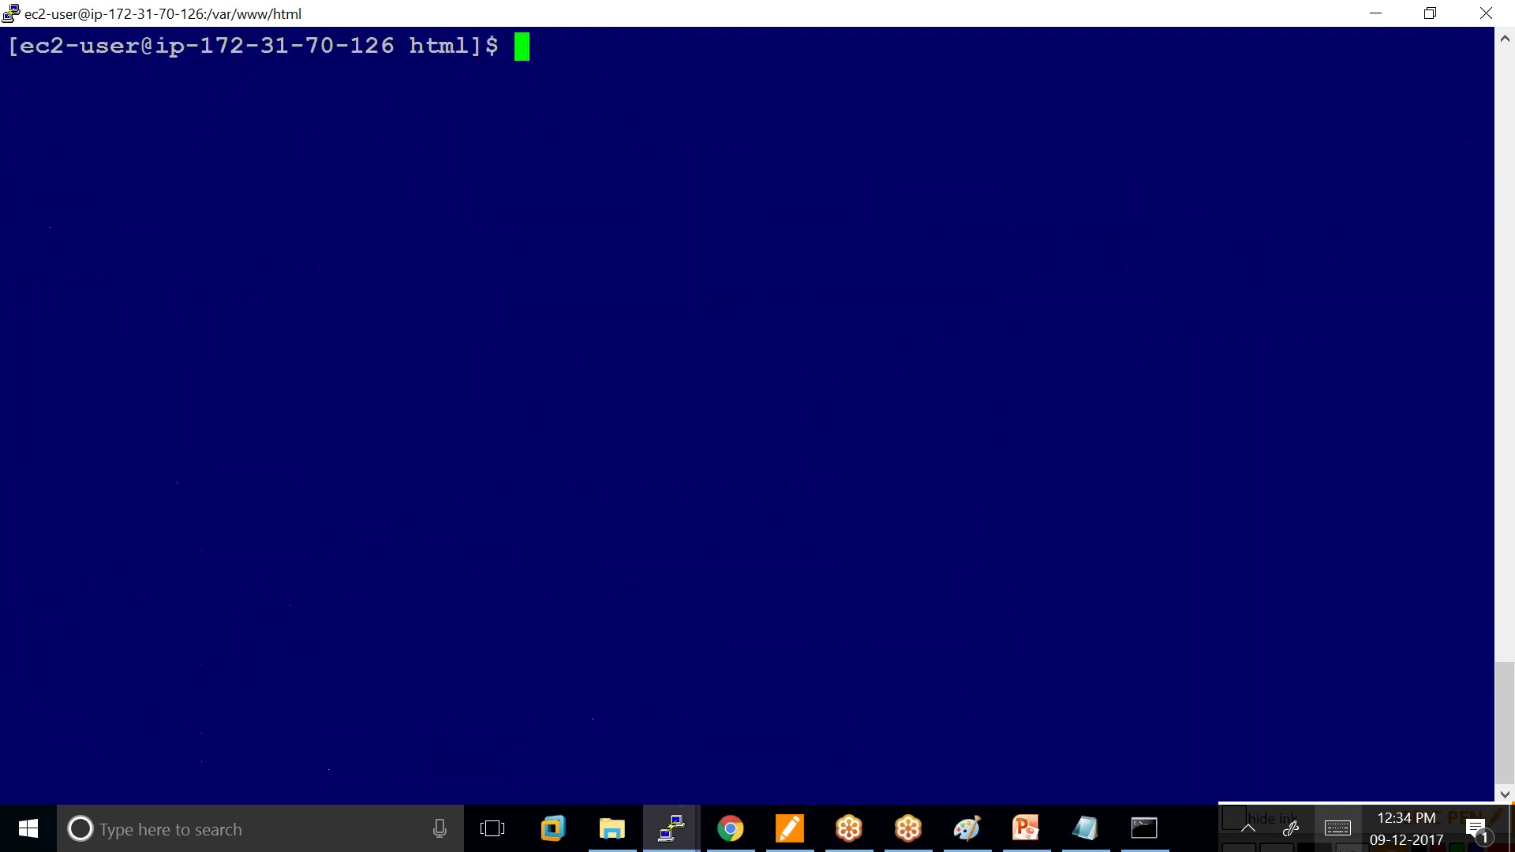
# Create index.html with sudo vi, paste the green HTML page, and save with :wq.
pyautogui.write('sudo')
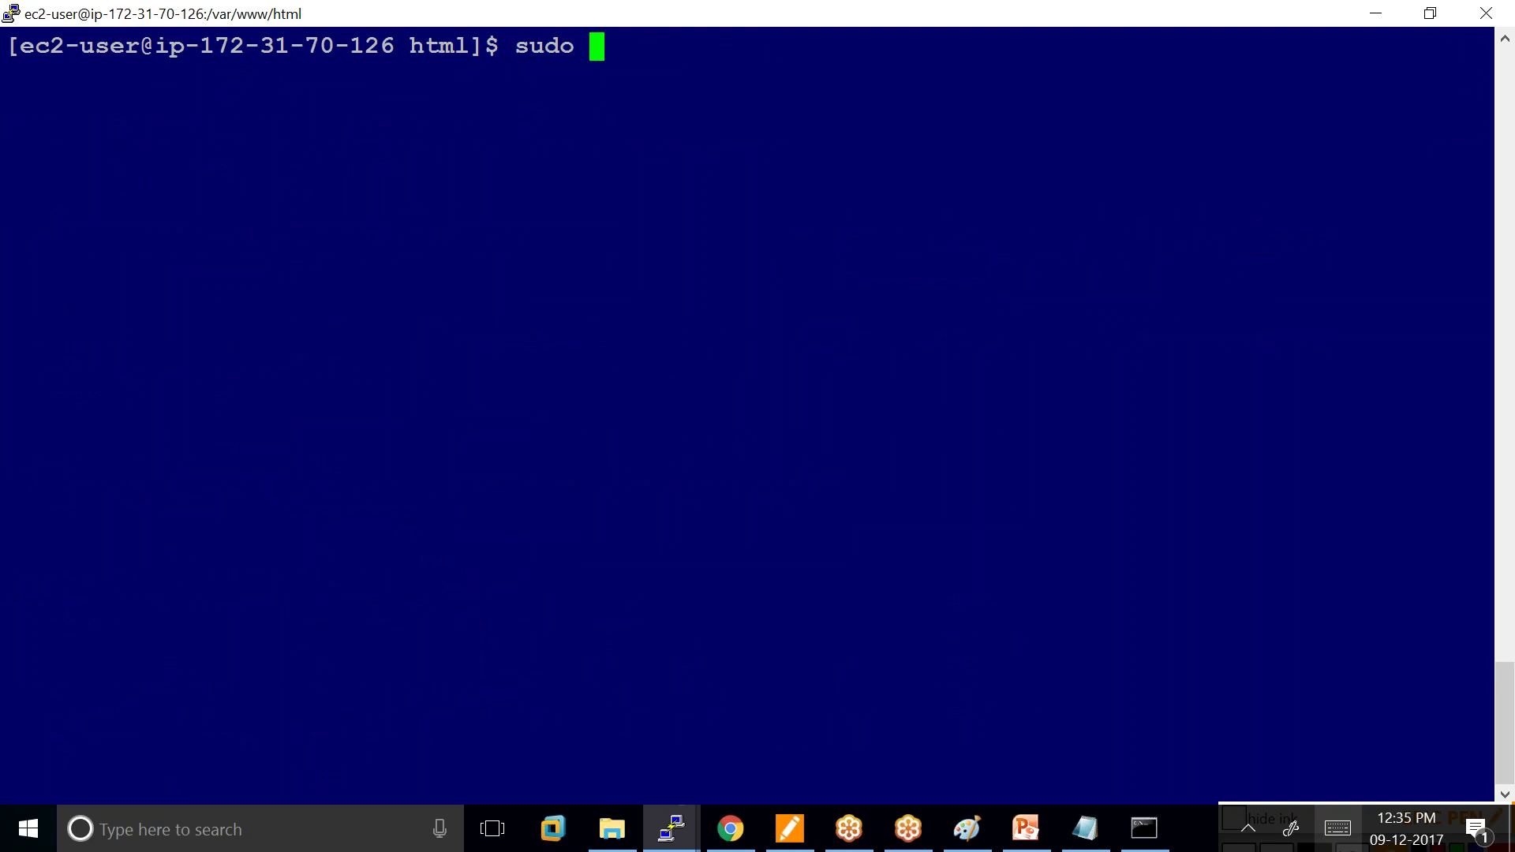
pyautogui.write(' vi i')
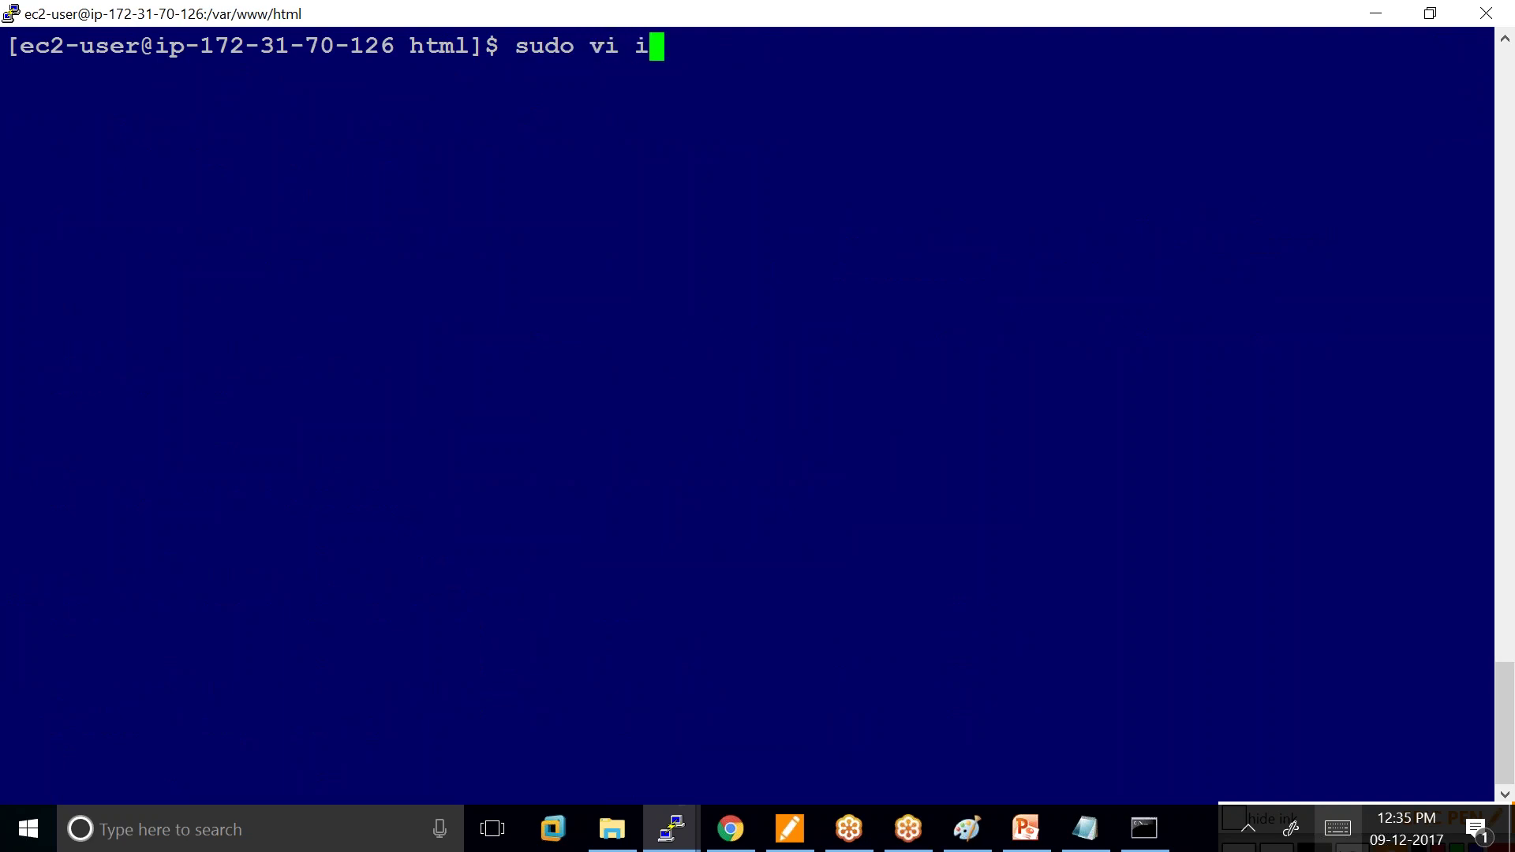
pyautogui.write('ndex.html')
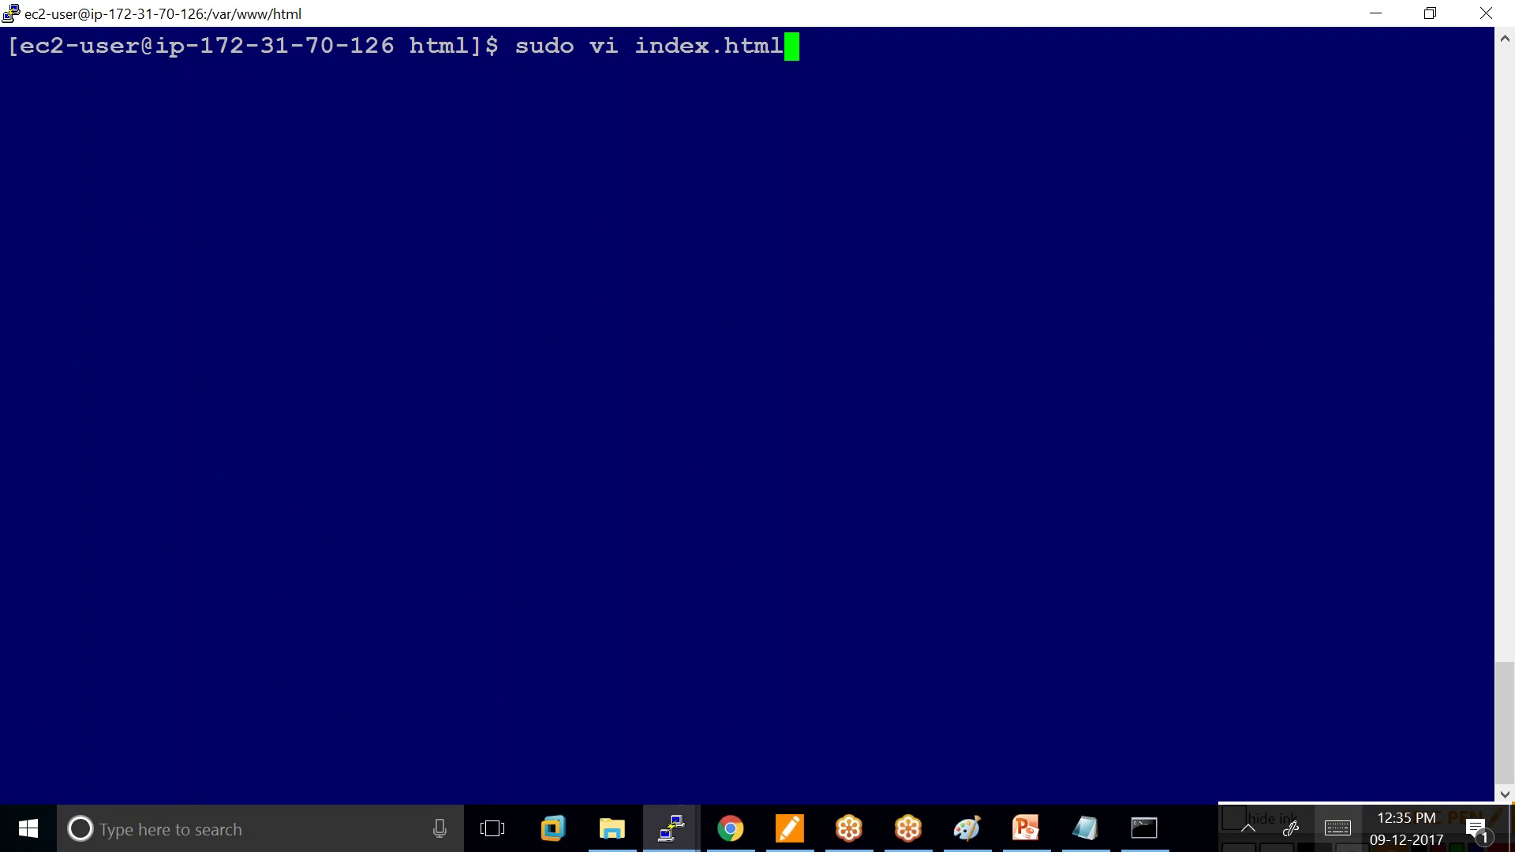
pyautogui.press('Return')
pyautogui.press('i')
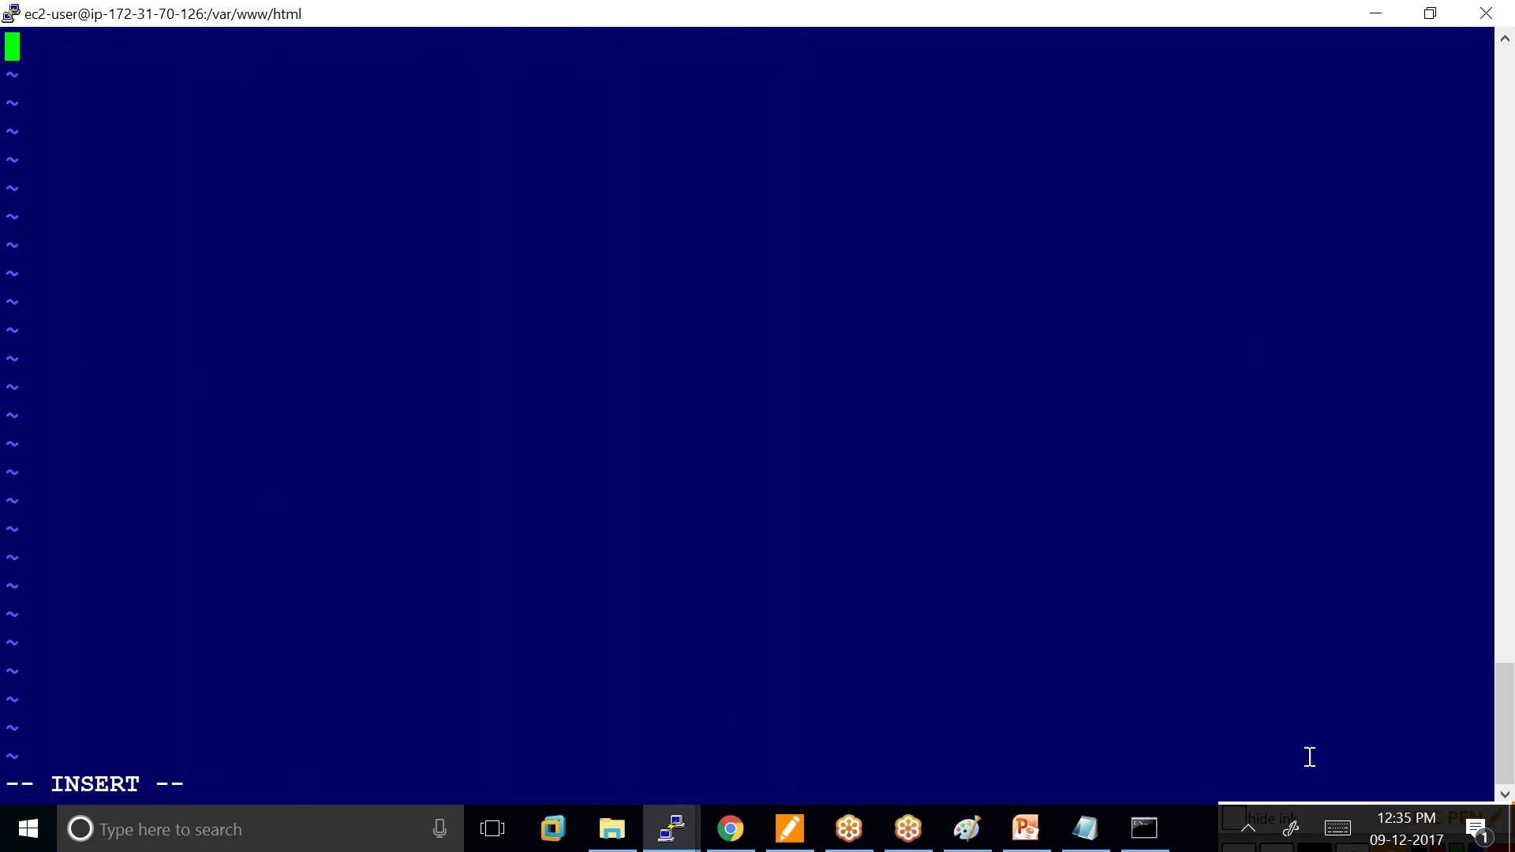
pyautogui.rightClick(13, 46)
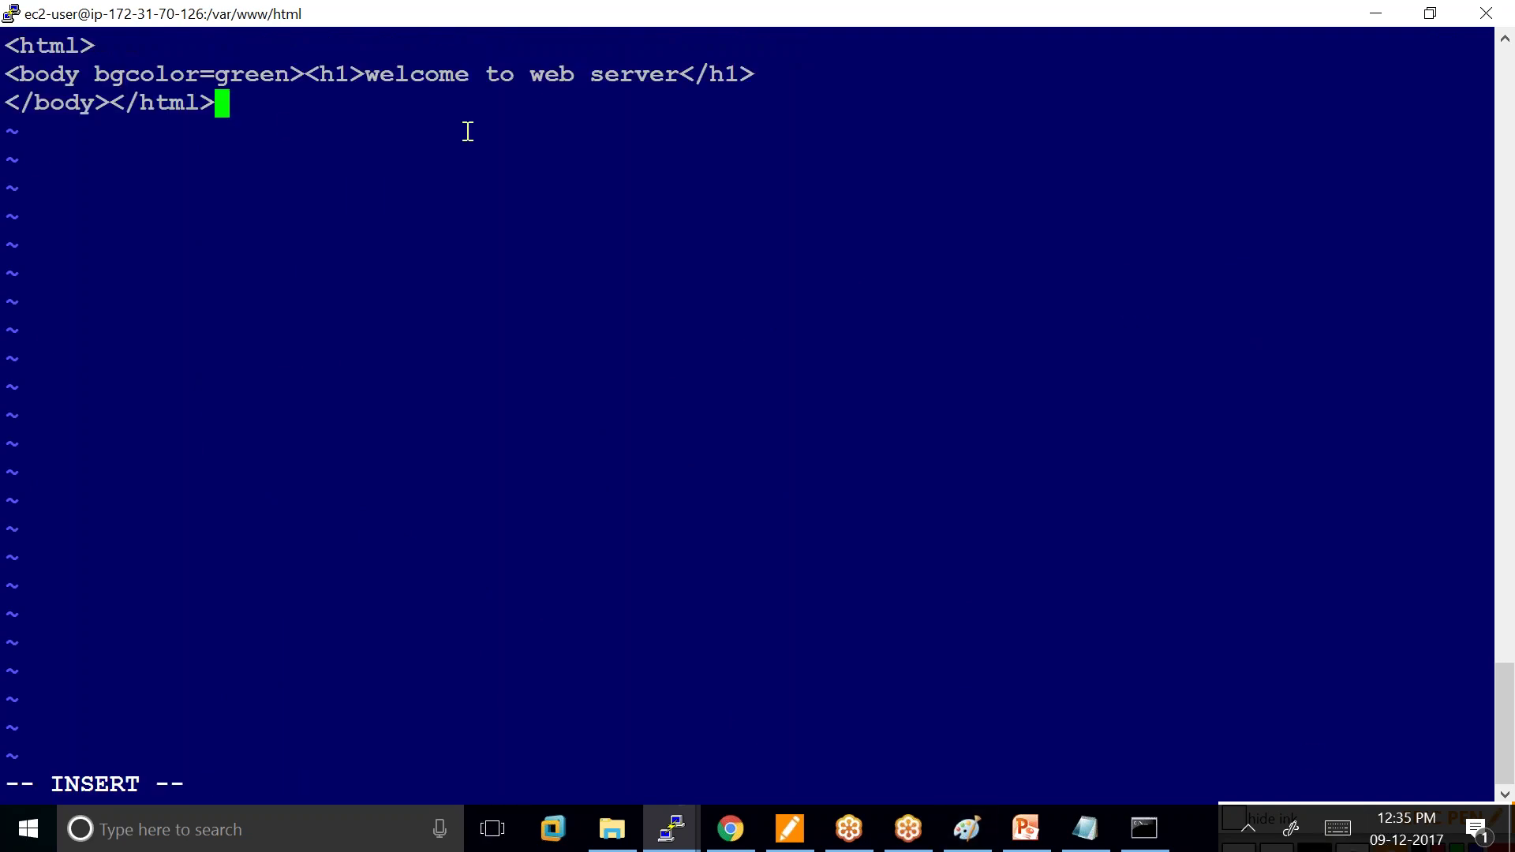
pyautogui.press('Escape')
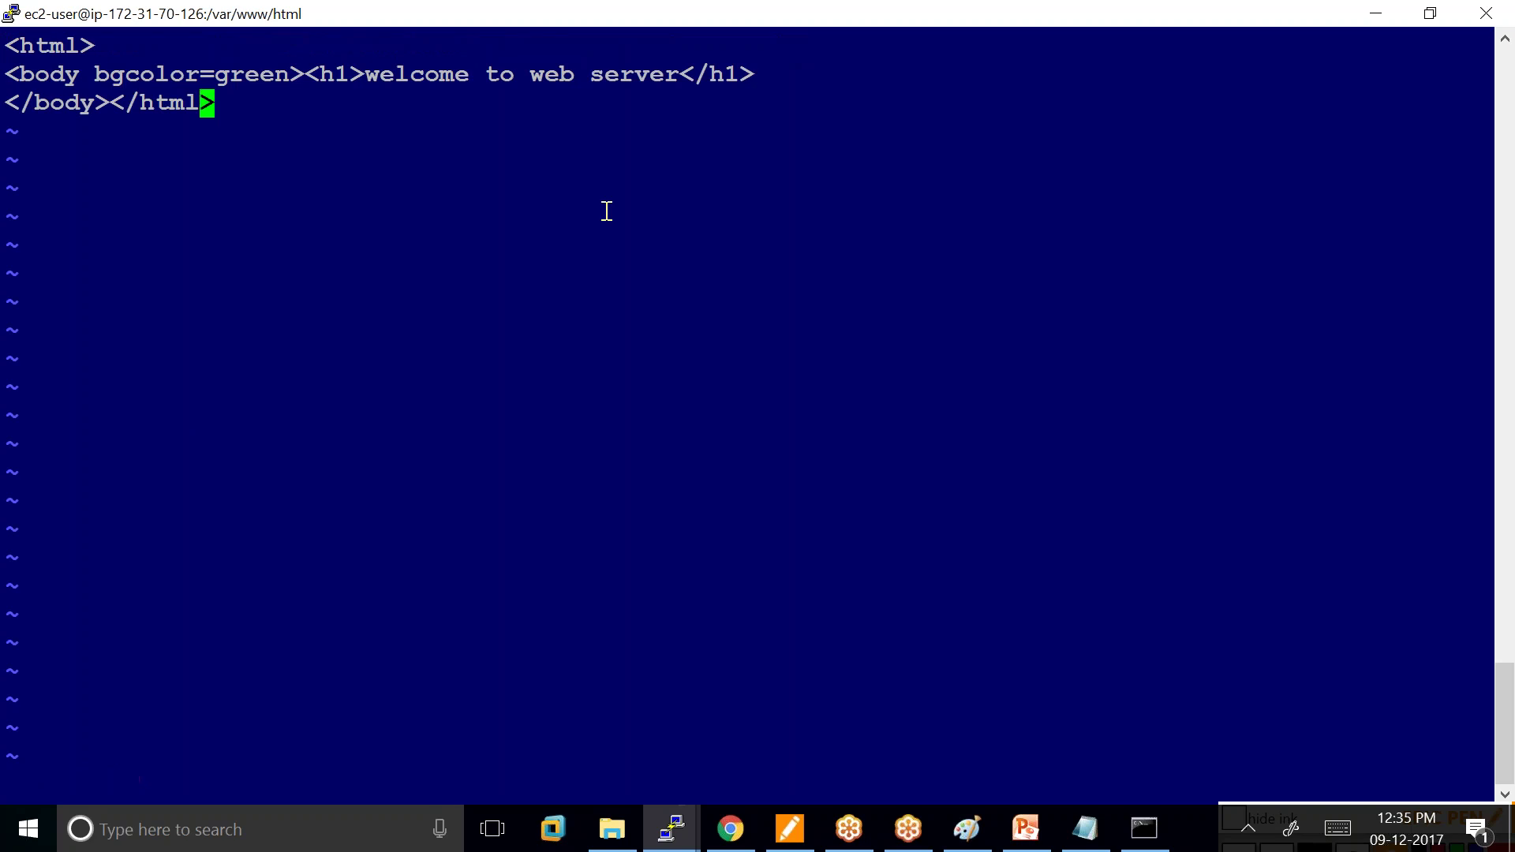
pyautogui.write(':wq')
pyautogui.press('Return')
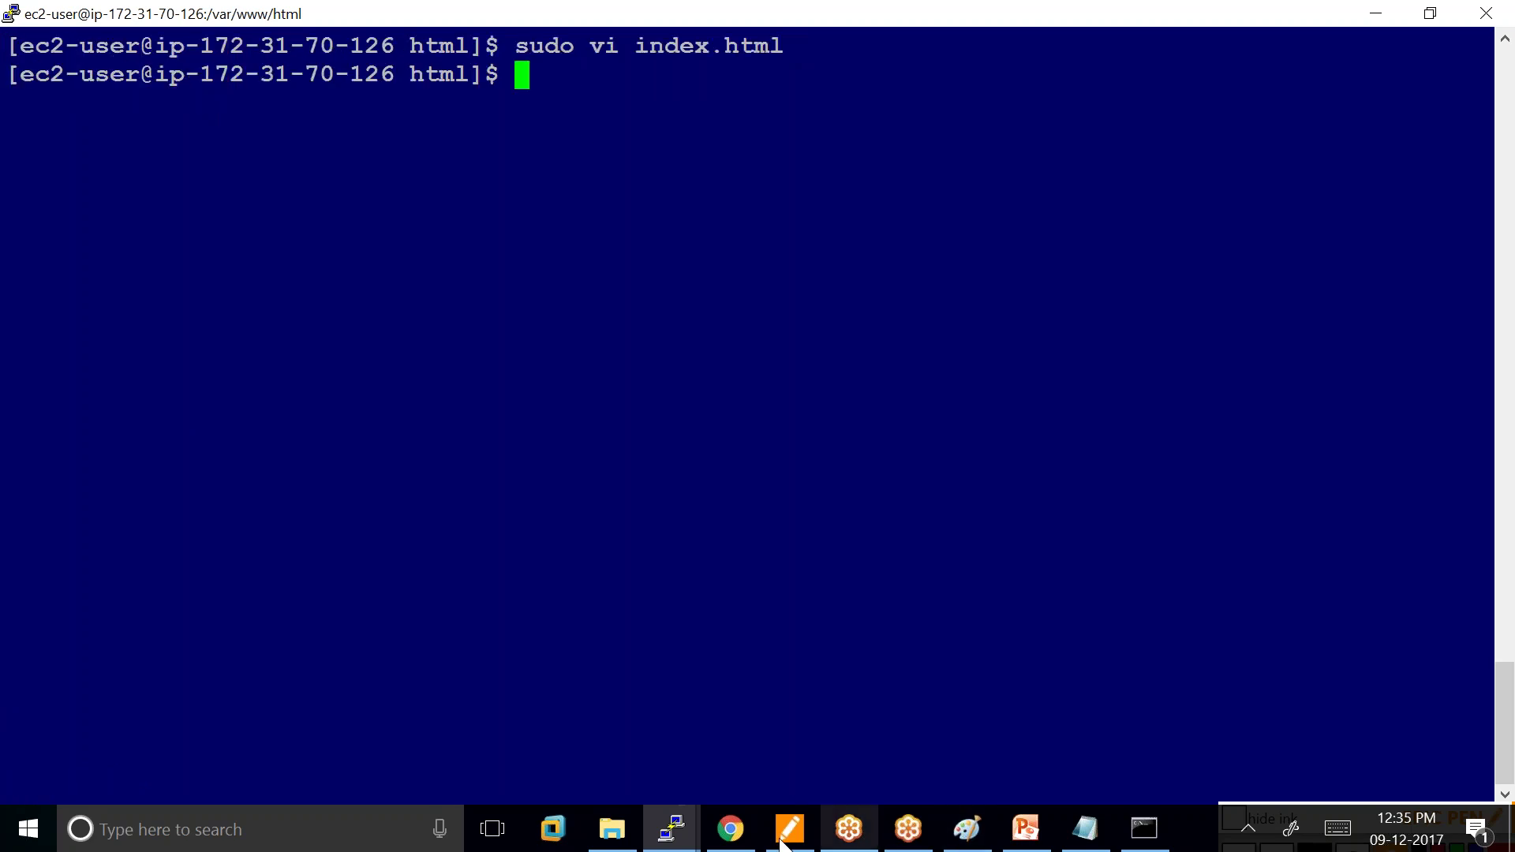
# Reload the EC2 server address in Chrome; the site still cannot be reached.
pyautogui.click(730, 831)
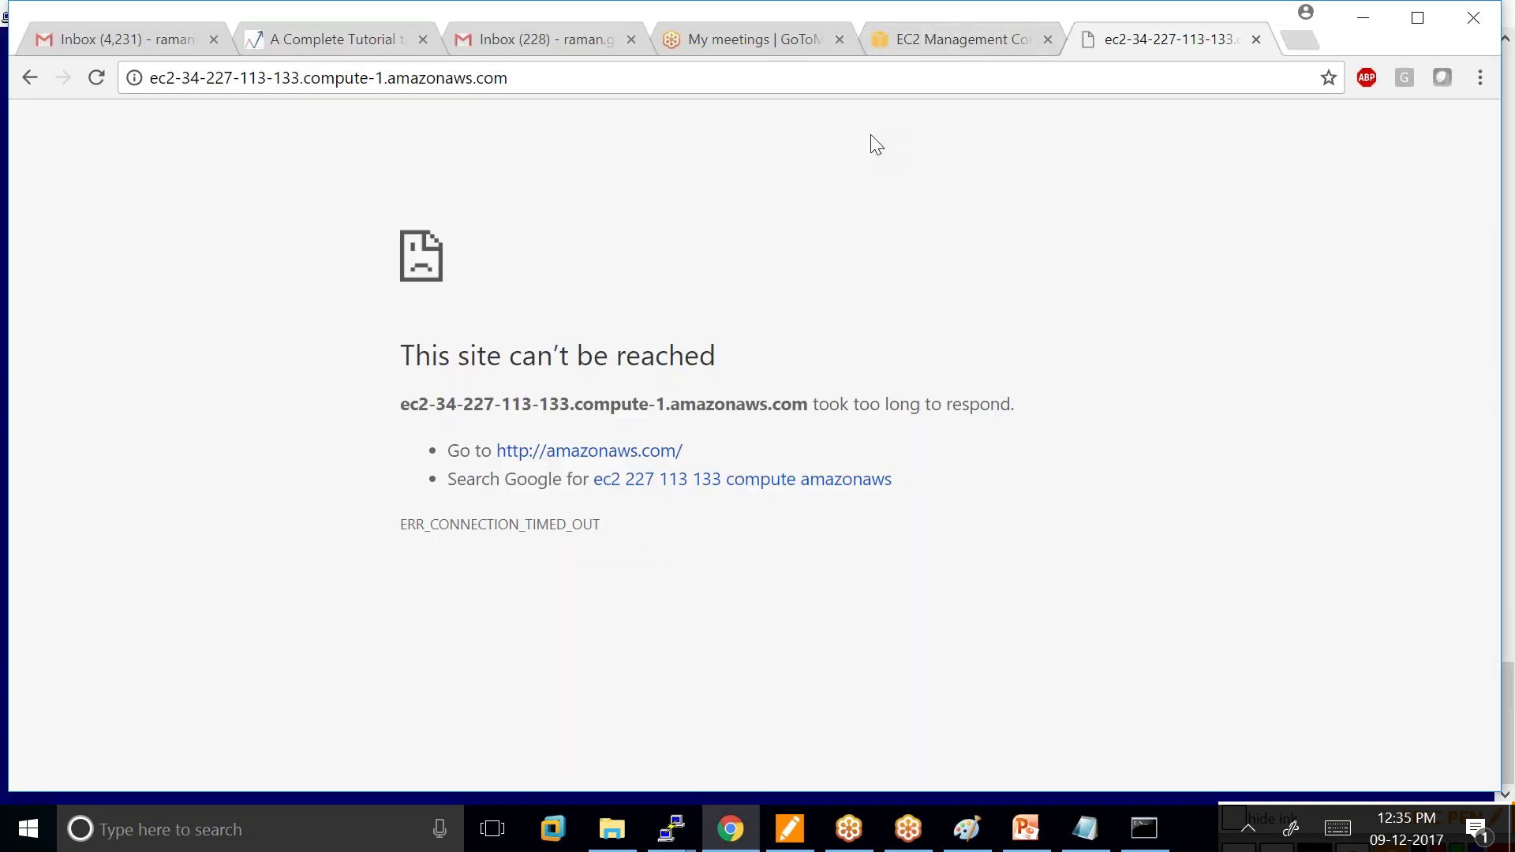
pyautogui.click(515, 78)
pyautogui.press('Return')
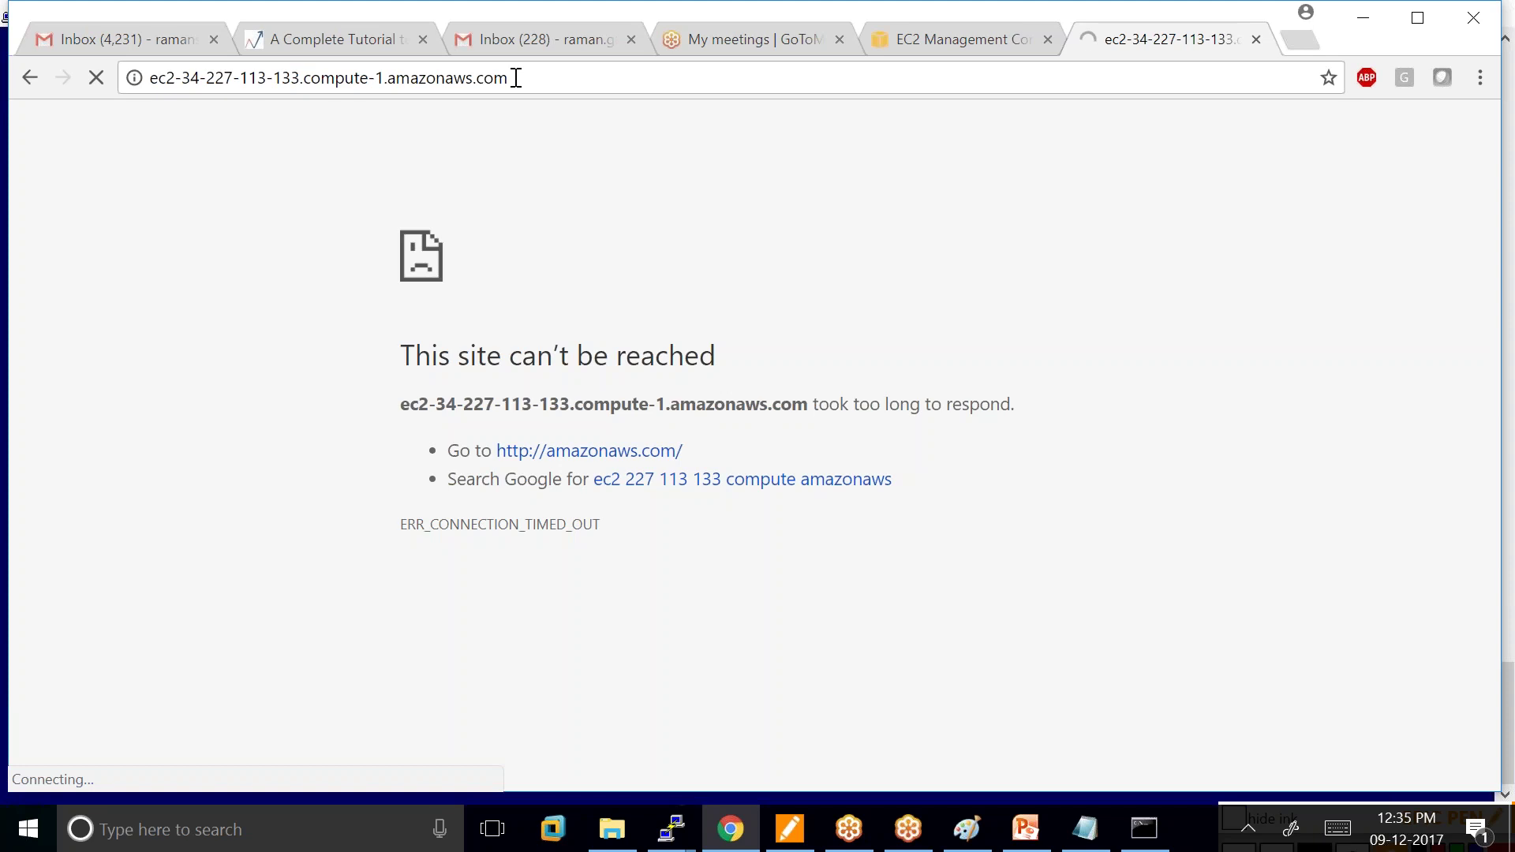
pyautogui.click(976, 836)
pyautogui.click(311, 82)
# Fill the canvas black and, in yellow, sketch a server monitor labelled Amazon Linux.
pyautogui.click(339, 221)
pyautogui.click(377, 83)
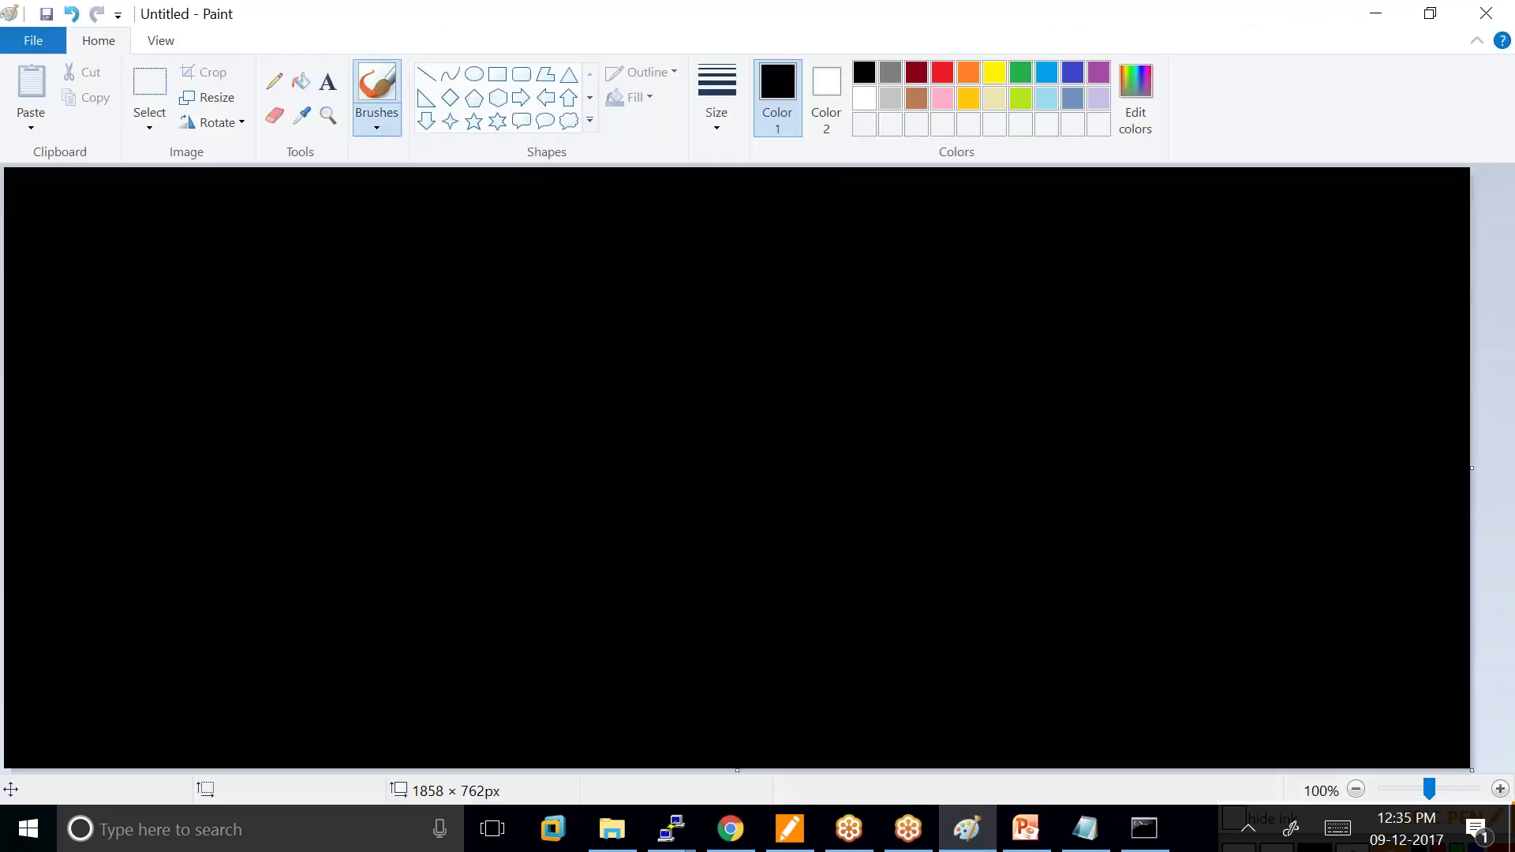
pyautogui.click(994, 72)
pyautogui.moveTo(647, 297)
pyautogui.mouseDown()
pyautogui.moveTo(648, 351)
pyautogui.moveTo(713, 294)
pyautogui.moveTo(652, 356)
pyautogui.moveTo(692, 371)
pyautogui.mouseUp()
pyautogui.moveTo(765, 276); pyautogui.dragTo(893, 251)
pyautogui.moveTo(821, 289)
pyautogui.mouseDown()
pyautogui.moveTo(847, 309)
pyautogui.moveTo(899, 308)
pyautogui.mouseUp()
pyautogui.moveTo(904, 289); pyautogui.dragTo(919, 303)
pyautogui.moveTo(918, 289); pyautogui.dragTo(906, 304)
pyautogui.click(913, 360)
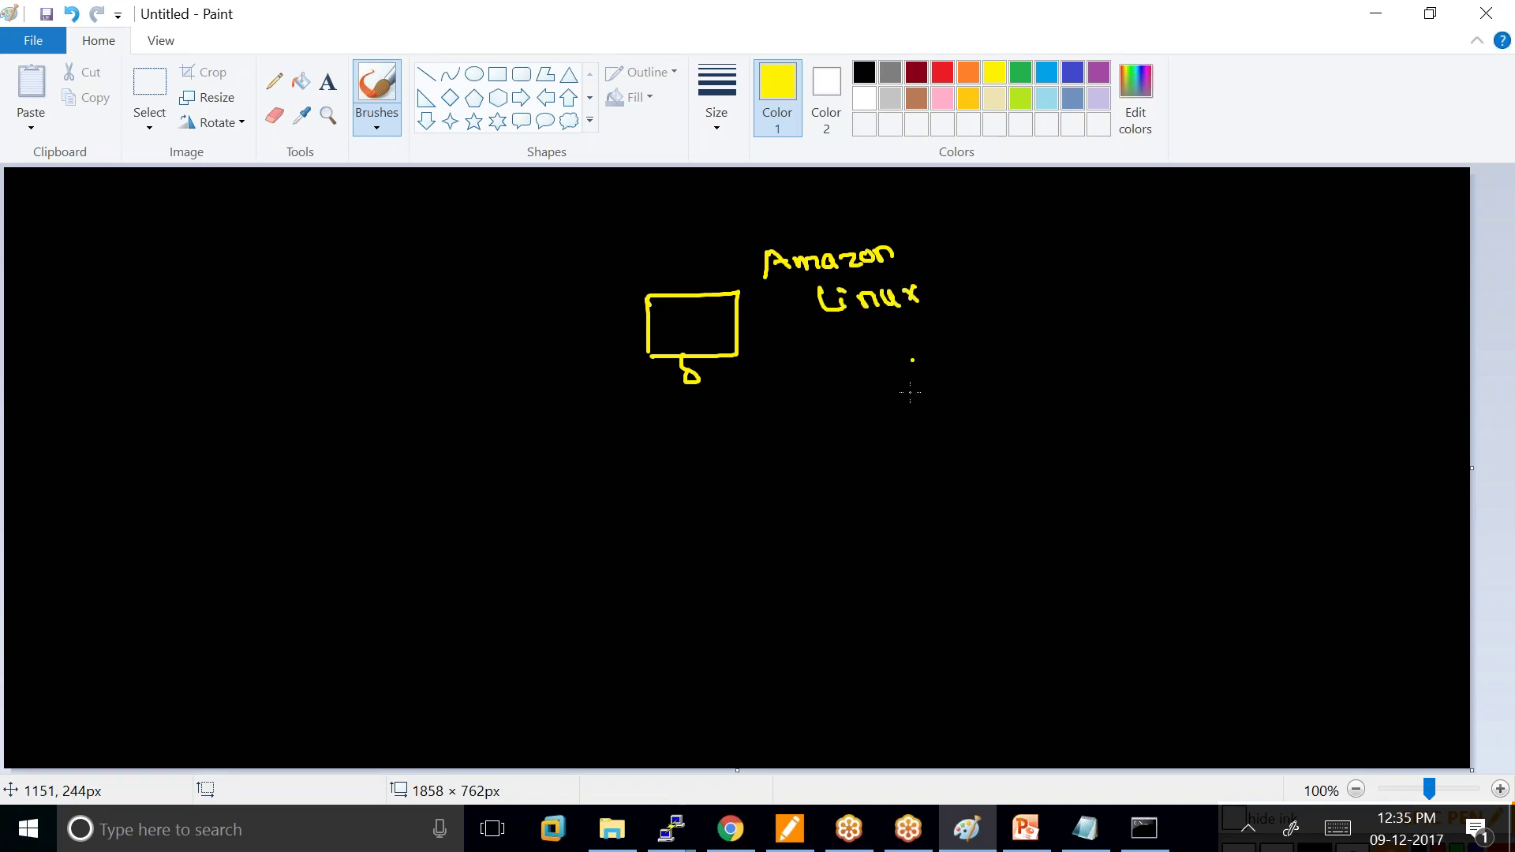
# Write step 1 'httpd started' and step 2 '/var/www/html/index.html' beside the server.
pyautogui.moveTo(881, 385); pyautogui.dragTo(884, 402)
pyautogui.moveTo(882, 373)
pyautogui.mouseDown()
pyautogui.moveTo(888, 395)
pyautogui.moveTo(961, 381)
pyautogui.moveTo(1016, 398)
pyautogui.moveTo(1091, 367)
pyautogui.moveTo(1167, 373)
pyautogui.moveTo(1179, 355)
pyautogui.mouseUp()
pyautogui.moveTo(1180, 361); pyautogui.dragTo(1196, 369)
pyautogui.moveTo(1199, 369)
pyautogui.mouseDown()
pyautogui.moveTo(1247, 357)
pyautogui.moveTo(1255, 336)
pyautogui.mouseUp()
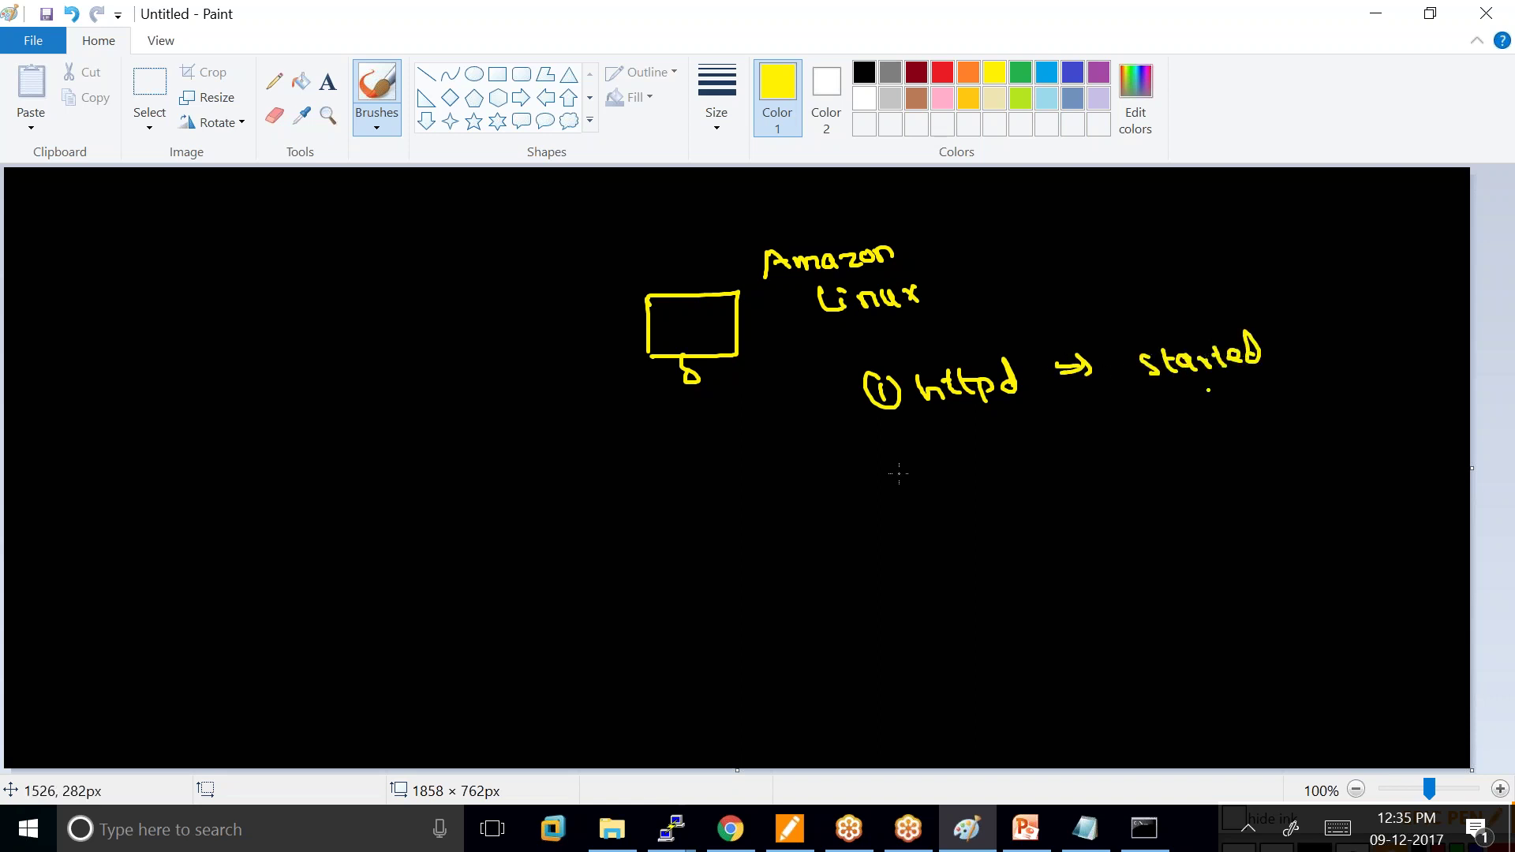
pyautogui.moveTo(869, 480); pyautogui.dragTo(944, 503)
pyautogui.moveTo(949, 485); pyautogui.dragTo(1012, 496)
pyautogui.moveTo(1013, 488); pyautogui.dragTo(1039, 497)
pyautogui.moveTo(1050, 481)
pyautogui.mouseDown()
pyautogui.moveTo(1128, 469)
pyautogui.moveTo(1154, 491)
pyautogui.mouseUp()
pyautogui.moveTo(1175, 461); pyautogui.dragTo(1272, 478)
pyautogui.moveTo(1288, 447); pyautogui.dragTo(1278, 489)
pyautogui.moveTo(1065, 562); pyautogui.dragTo(1280, 560)
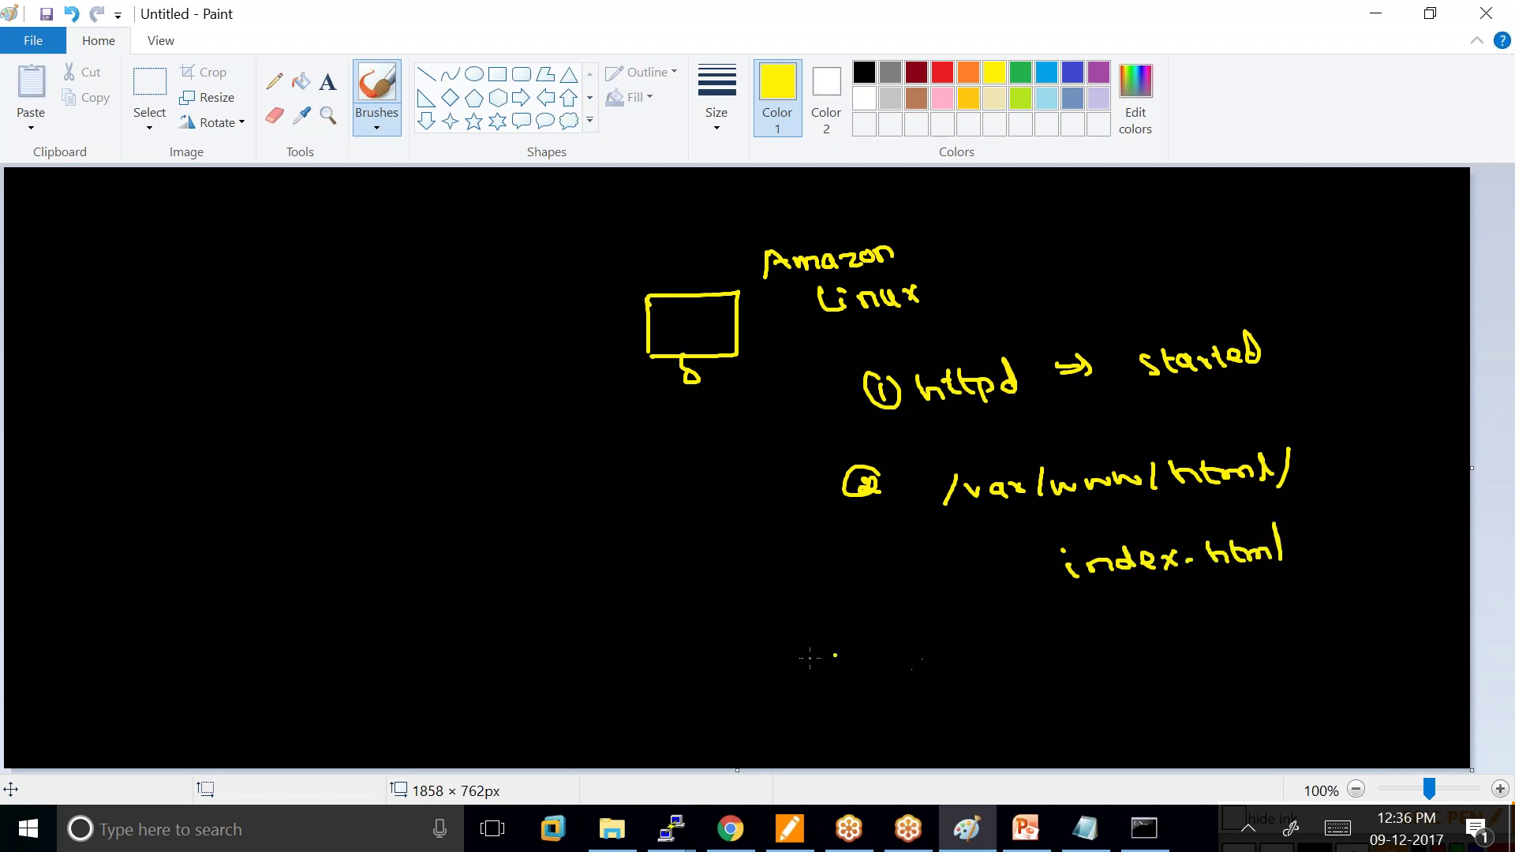
# Add step 3 with a browser url box leading to a web server box.
pyautogui.moveTo(816, 653)
pyautogui.mouseDown()
pyautogui.moveTo(972, 653)
pyautogui.moveTo(989, 637)
pyautogui.moveTo(1055, 660)
pyautogui.moveTo(1267, 678)
pyautogui.moveTo(1075, 688)
pyautogui.moveTo(1095, 645)
pyautogui.moveTo(1116, 645)
pyautogui.mouseUp()
pyautogui.moveTo(1130, 632); pyautogui.dragTo(1133, 655)
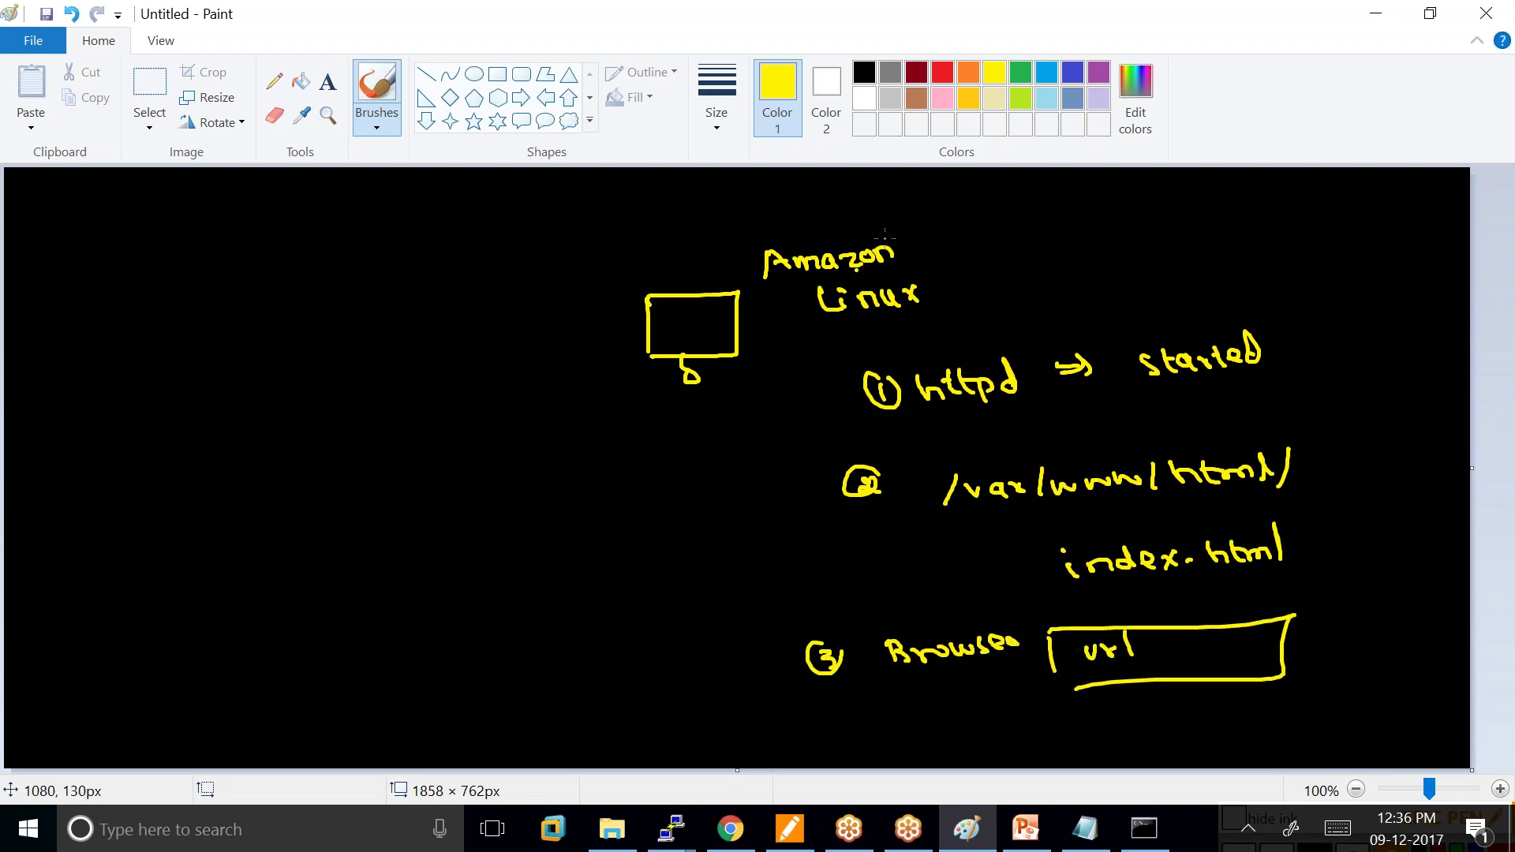
pyautogui.moveTo(925, 234)
pyautogui.mouseDown()
pyautogui.moveTo(959, 295)
pyautogui.moveTo(947, 303)
pyautogui.mouseUp()
pyautogui.click(1130, 661)
pyautogui.moveTo(1043, 715)
pyautogui.mouseDown()
pyautogui.moveTo(1050, 759)
pyautogui.moveTo(1145, 754)
pyautogui.moveTo(1091, 759)
pyautogui.mouseUp()
pyautogui.moveTo(1170, 707); pyautogui.dragTo(1361, 683)
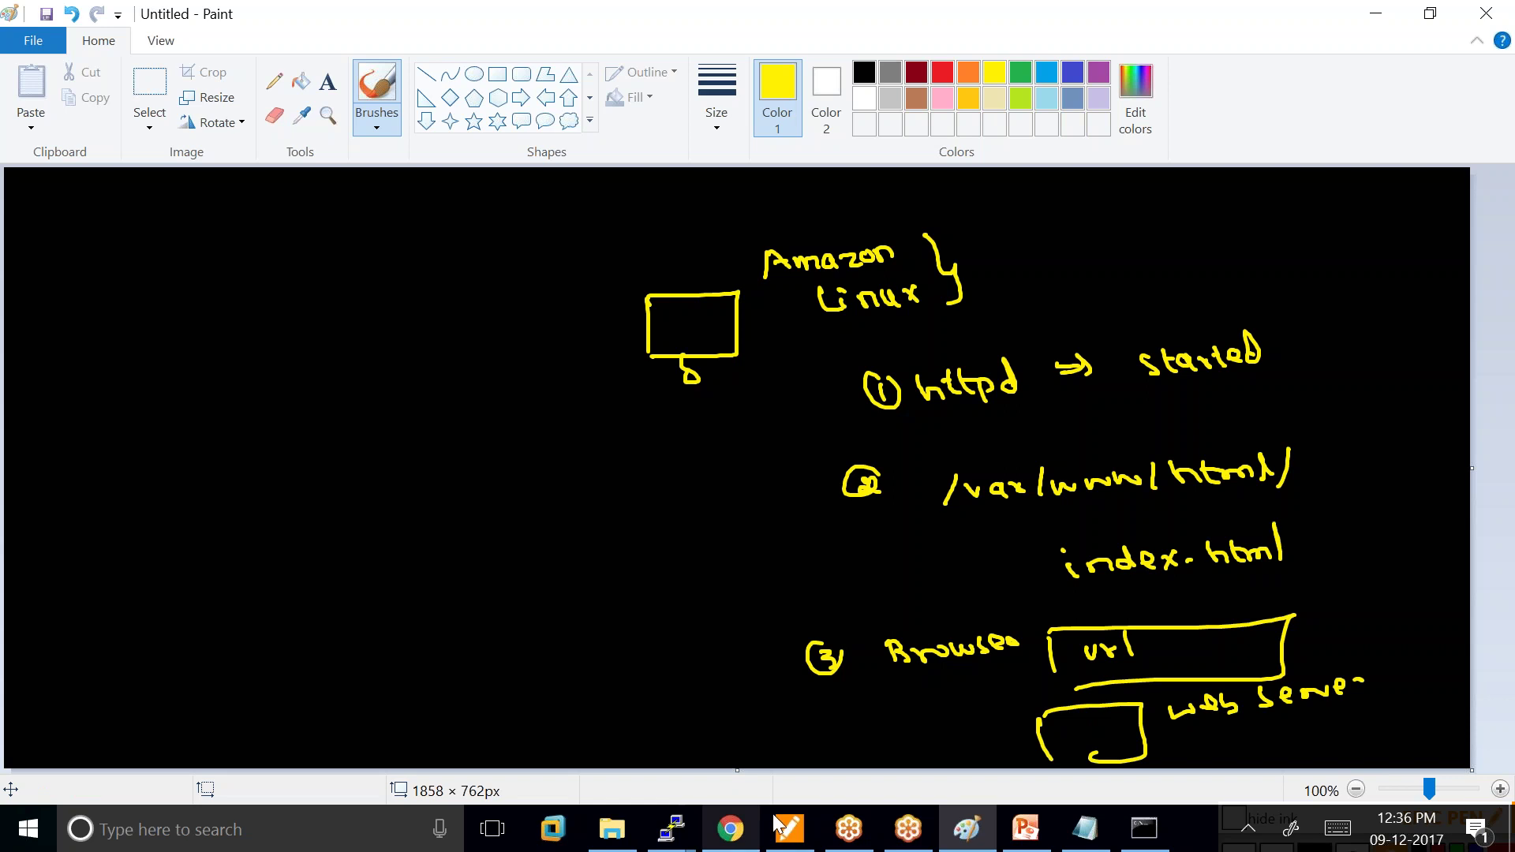
pyautogui.hotkey('alt', 'Tab')
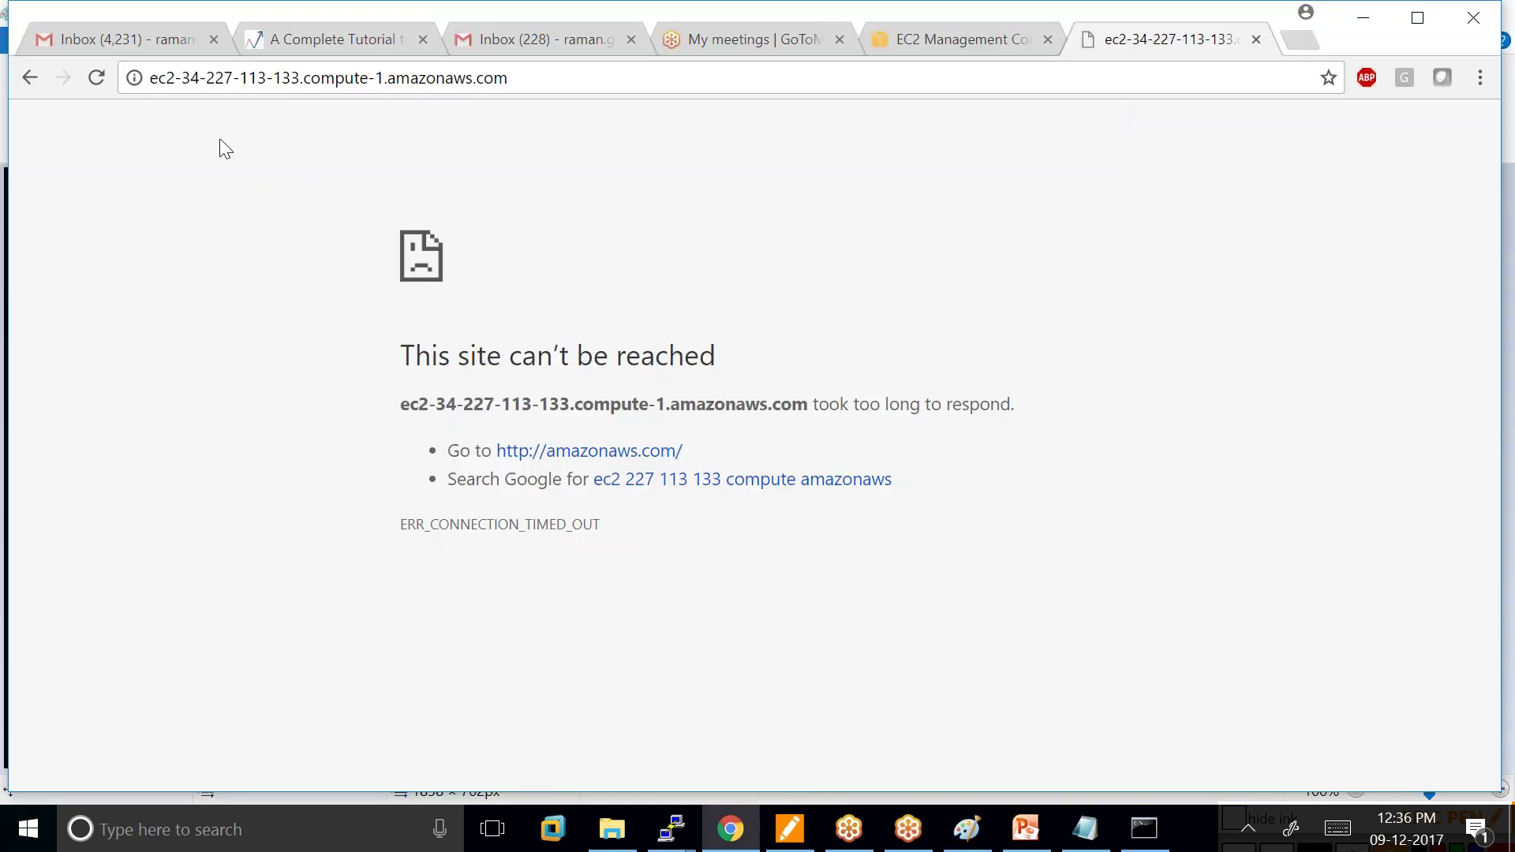
# Reload the EC2 address in Chrome once more; it still fails, so return to the sketch.
pyautogui.click(531, 83)
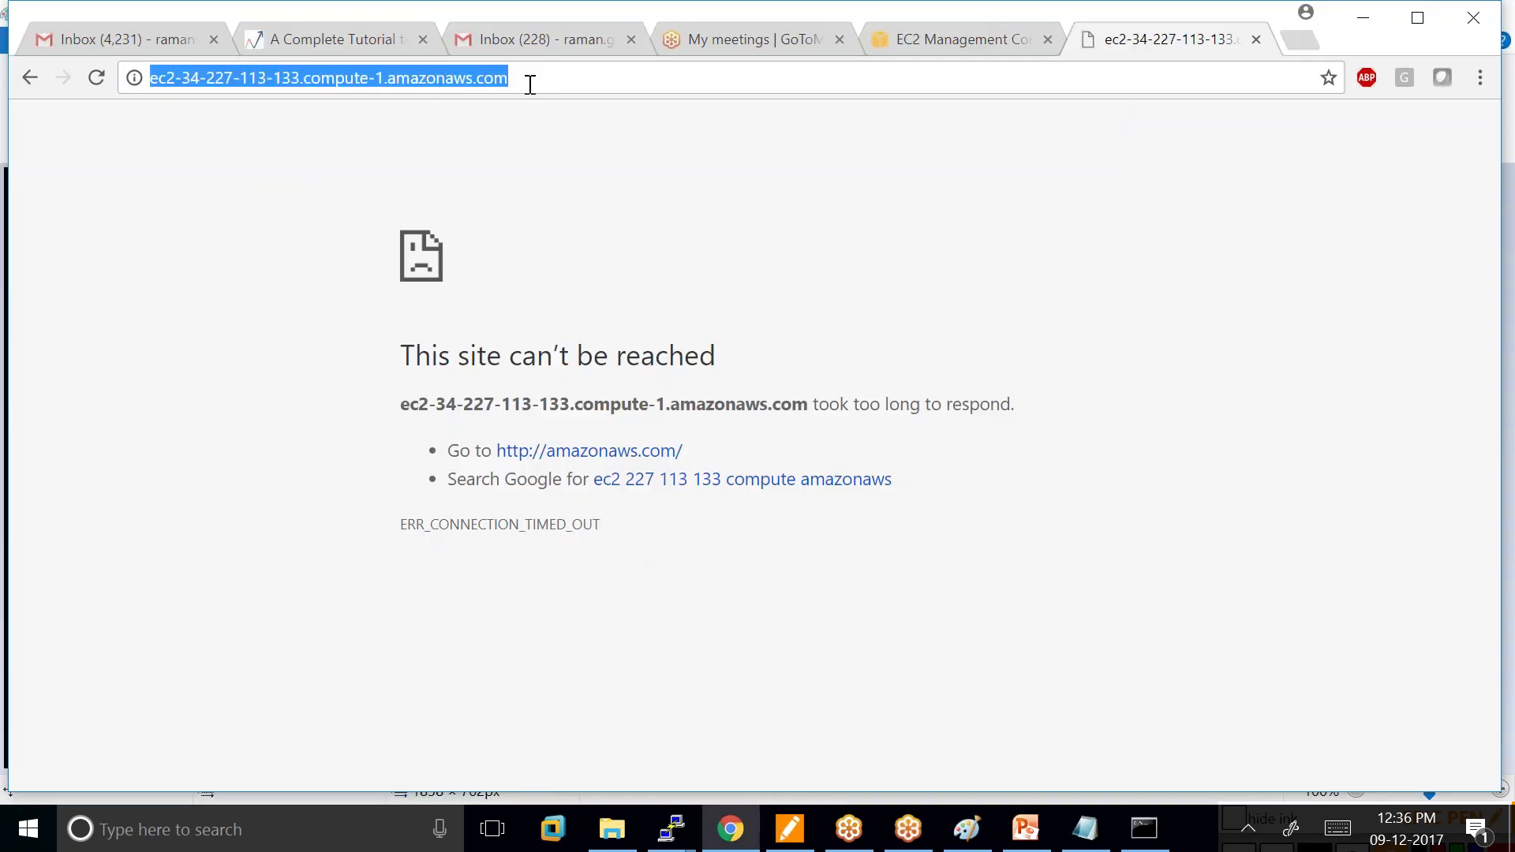
pyautogui.press('Return')
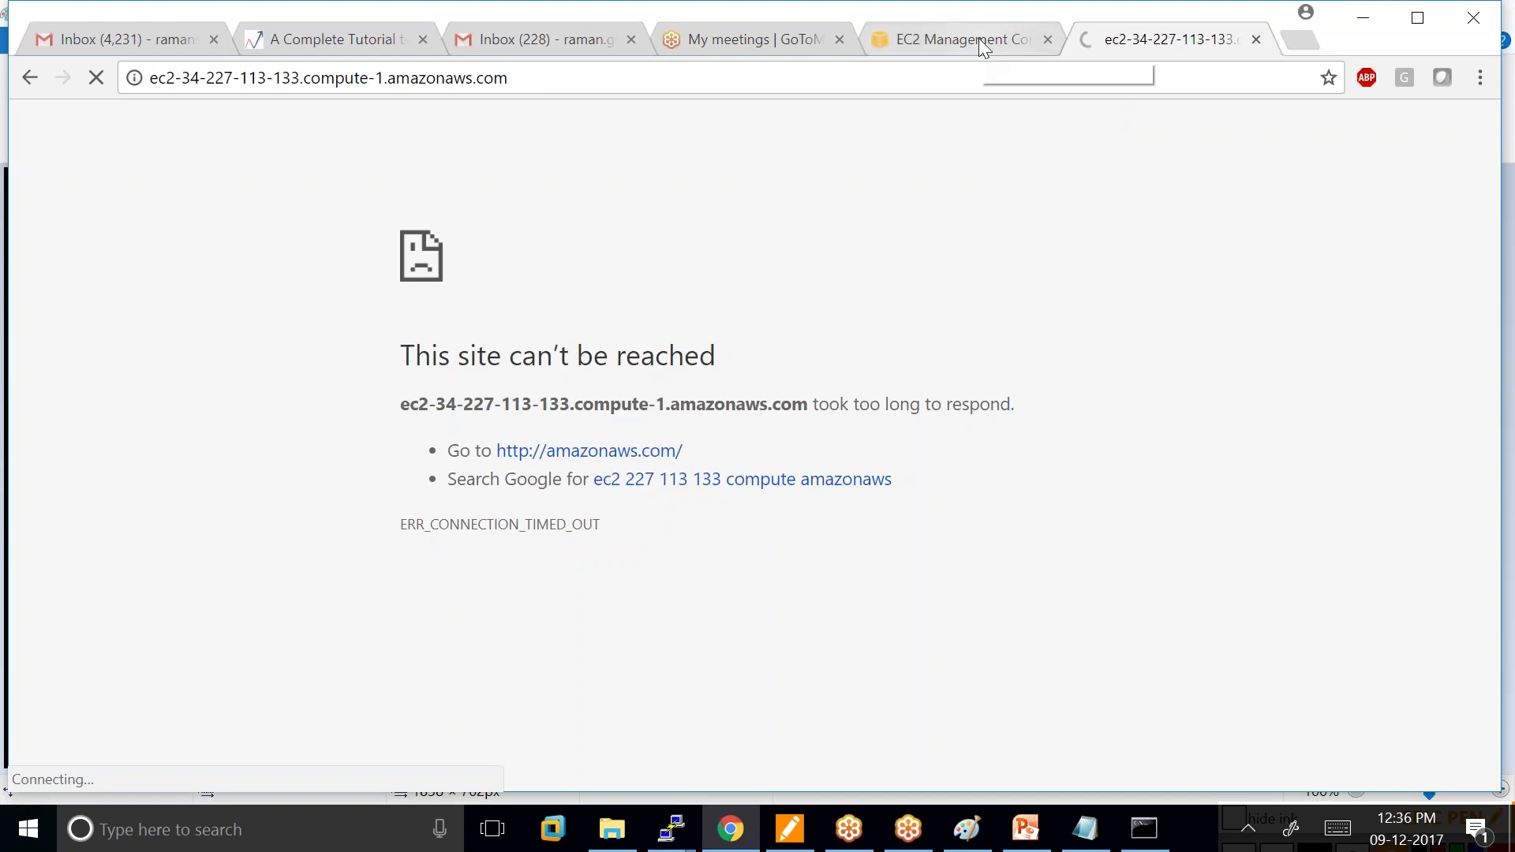
pyautogui.click(965, 827)
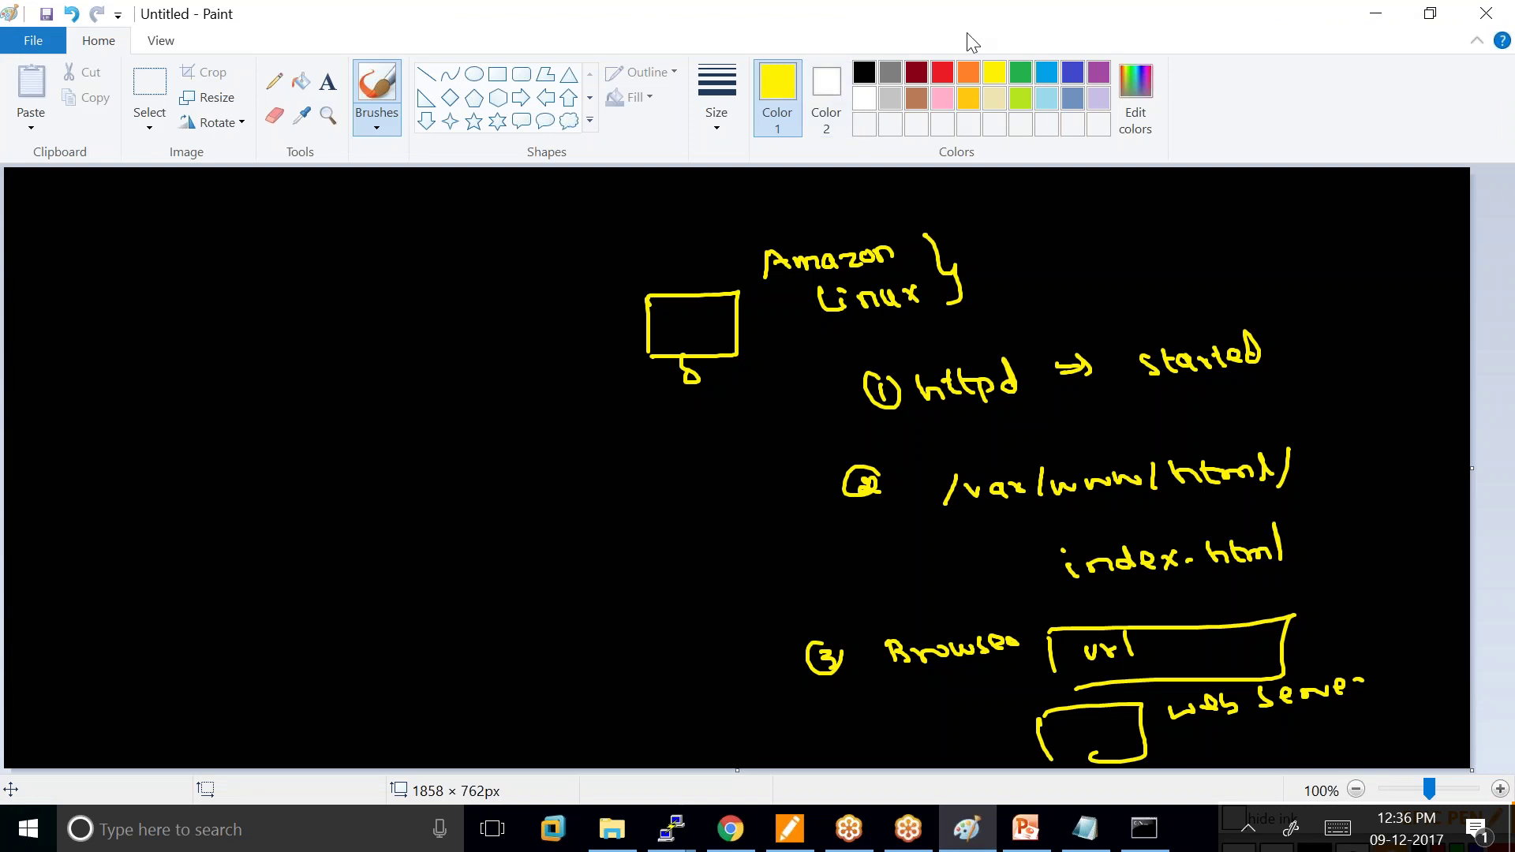
# Box the server sketch in yellow, then label ssh and icmp port boxes in orange.
pyautogui.moveTo(584, 244)
pyautogui.mouseDown()
pyautogui.moveTo(608, 387)
pyautogui.moveTo(933, 306)
pyautogui.moveTo(774, 395)
pyautogui.moveTo(601, 369)
pyautogui.moveTo(718, 395)
pyautogui.moveTo(785, 374)
pyautogui.moveTo(828, 393)
pyautogui.moveTo(789, 405)
pyautogui.mouseUp()
pyautogui.click(969, 72)
pyautogui.moveTo(592, 453)
pyautogui.mouseDown()
pyautogui.moveTo(651, 460)
pyautogui.moveTo(608, 489)
pyautogui.mouseUp()
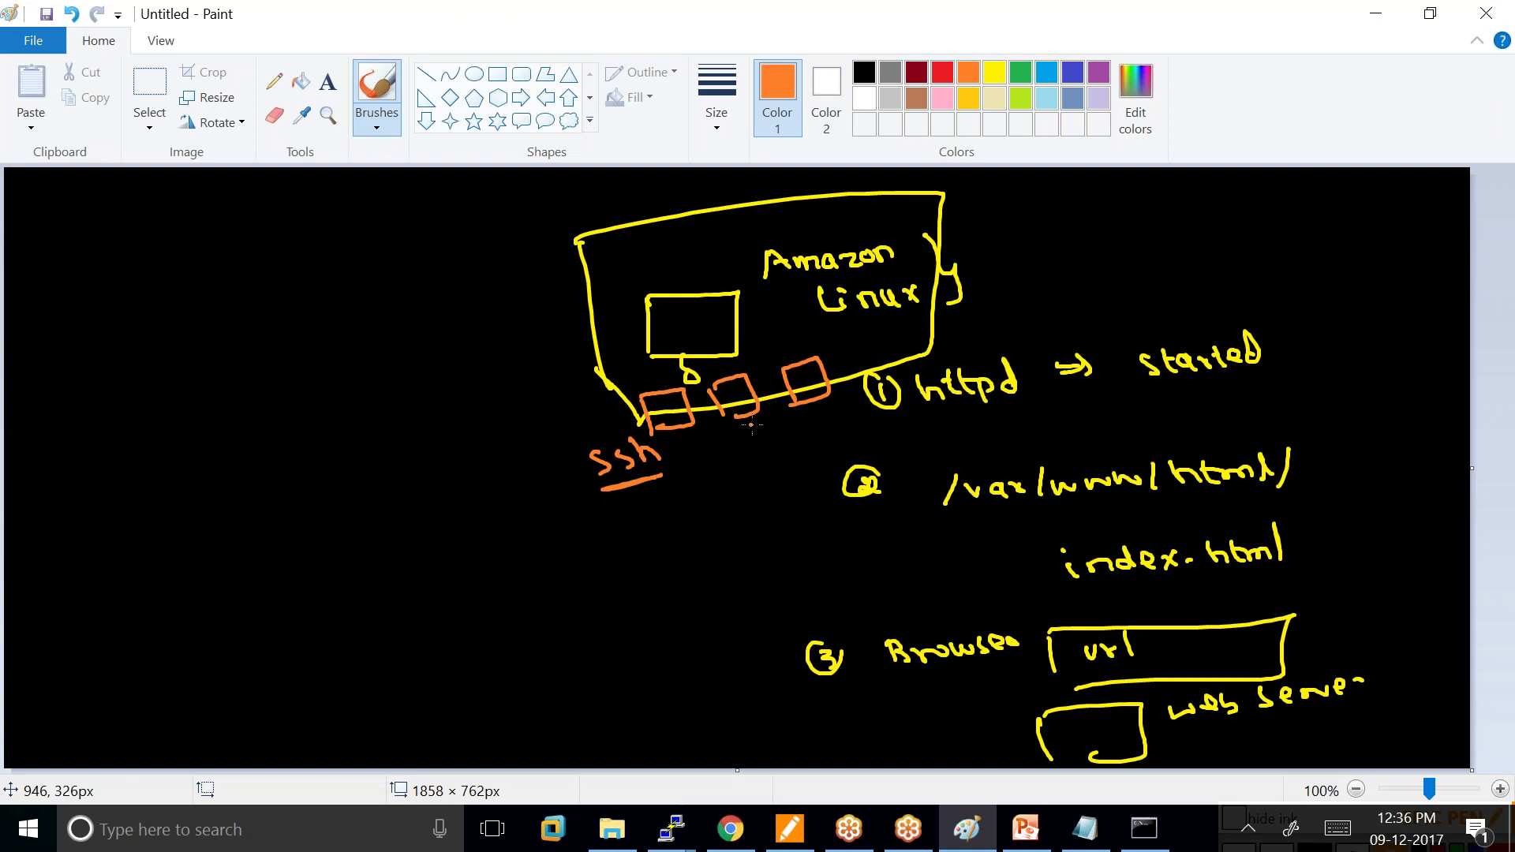
pyautogui.moveTo(720, 447); pyautogui.dragTo(780, 439)
pyautogui.moveTo(722, 474); pyautogui.dragTo(773, 463)
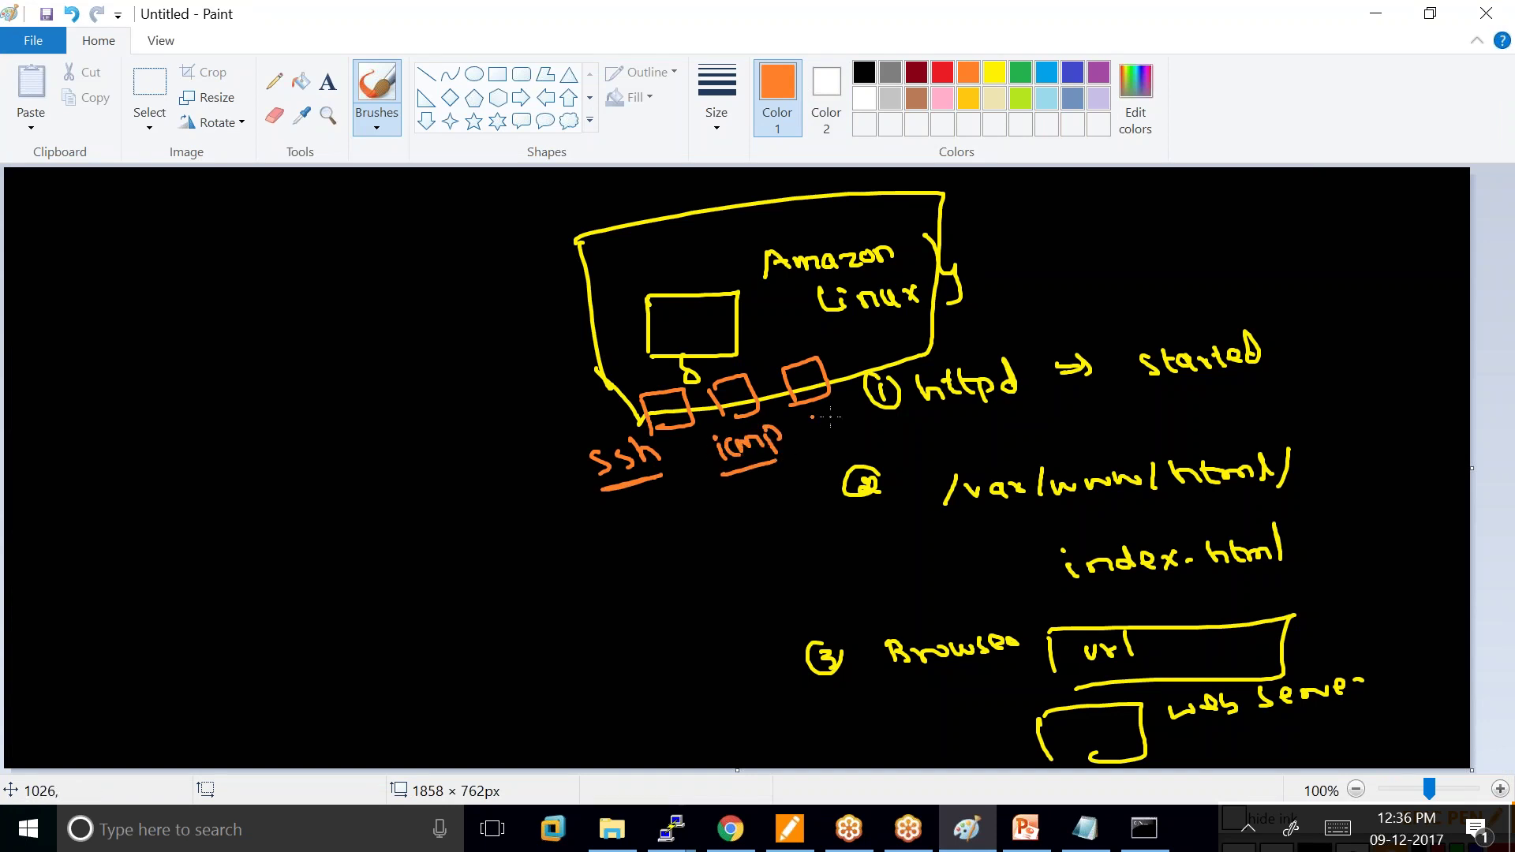
# Draw a laptop linked to the web server on :80 (http) and label the http port.
pyautogui.moveTo(641, 647); pyautogui.dragTo(685, 680)
pyautogui.moveTo(658, 615)
pyautogui.mouseDown()
pyautogui.moveTo(602, 503)
pyautogui.moveTo(607, 377)
pyautogui.moveTo(663, 338)
pyautogui.moveTo(664, 352)
pyautogui.mouseUp()
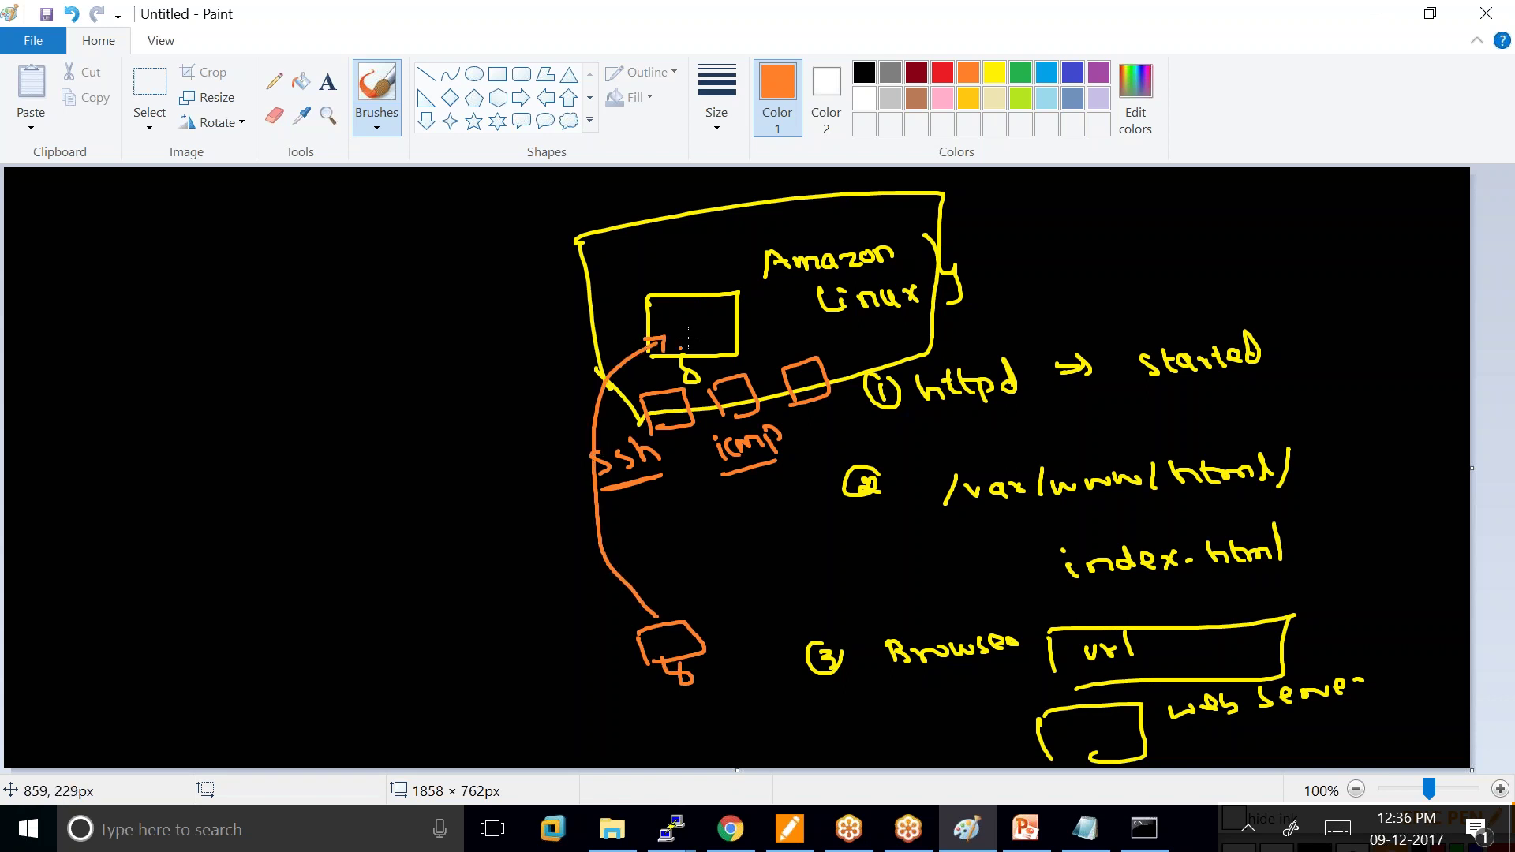
pyautogui.moveTo(609, 265); pyautogui.dragTo(753, 226)
pyautogui.moveTo(522, 639)
pyautogui.mouseDown()
pyautogui.moveTo(537, 667)
pyautogui.moveTo(561, 647)
pyautogui.moveTo(555, 697)
pyautogui.moveTo(618, 677)
pyautogui.mouseUp()
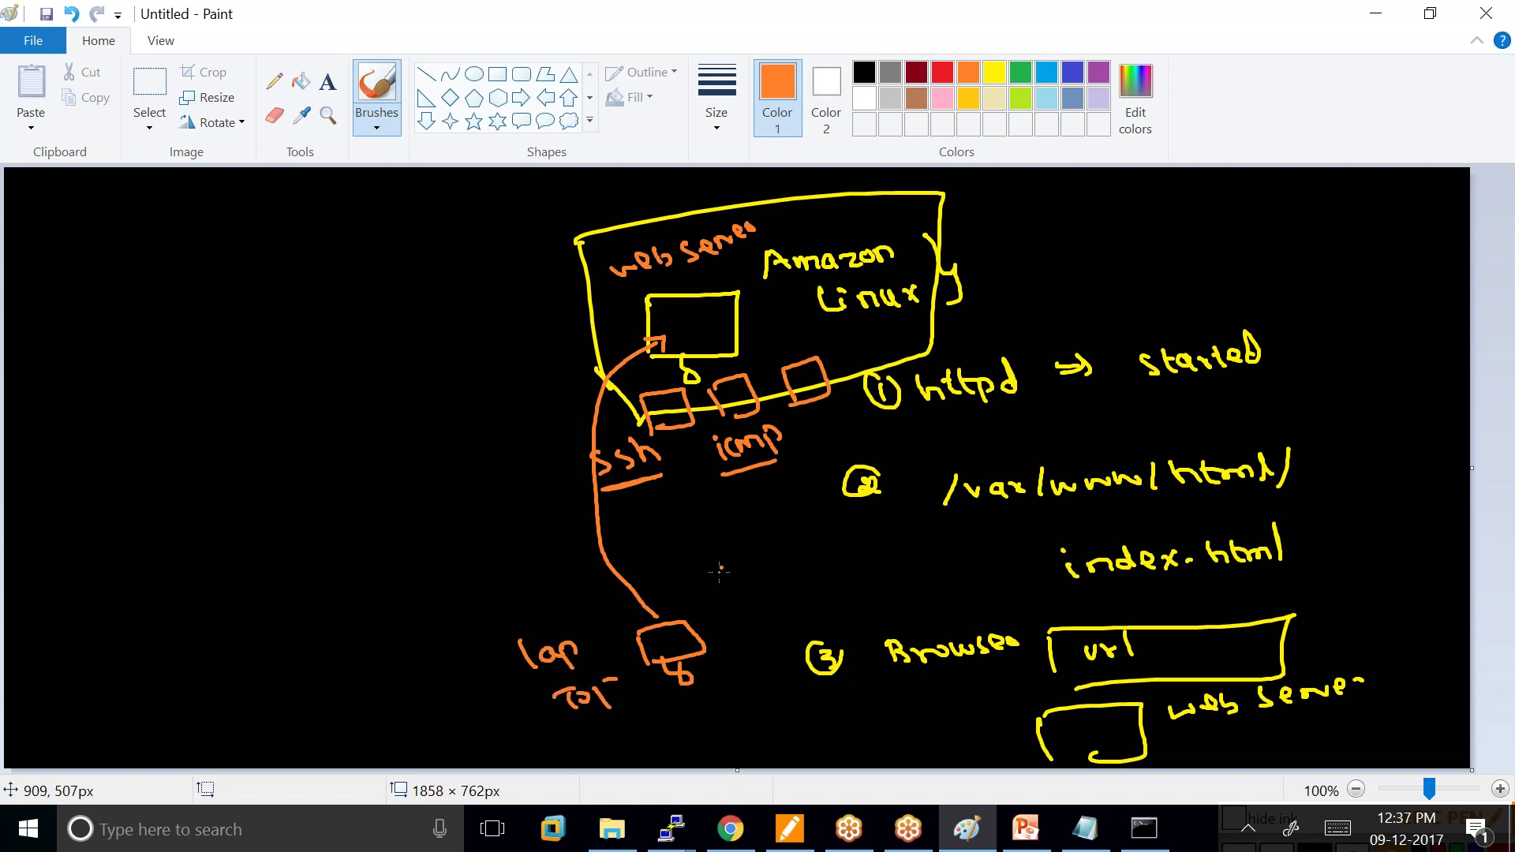
pyautogui.click(684, 584)
pyautogui.click(693, 597)
pyautogui.moveTo(726, 561)
pyautogui.mouseDown()
pyautogui.moveTo(724, 584)
pyautogui.moveTo(871, 545)
pyautogui.mouseUp()
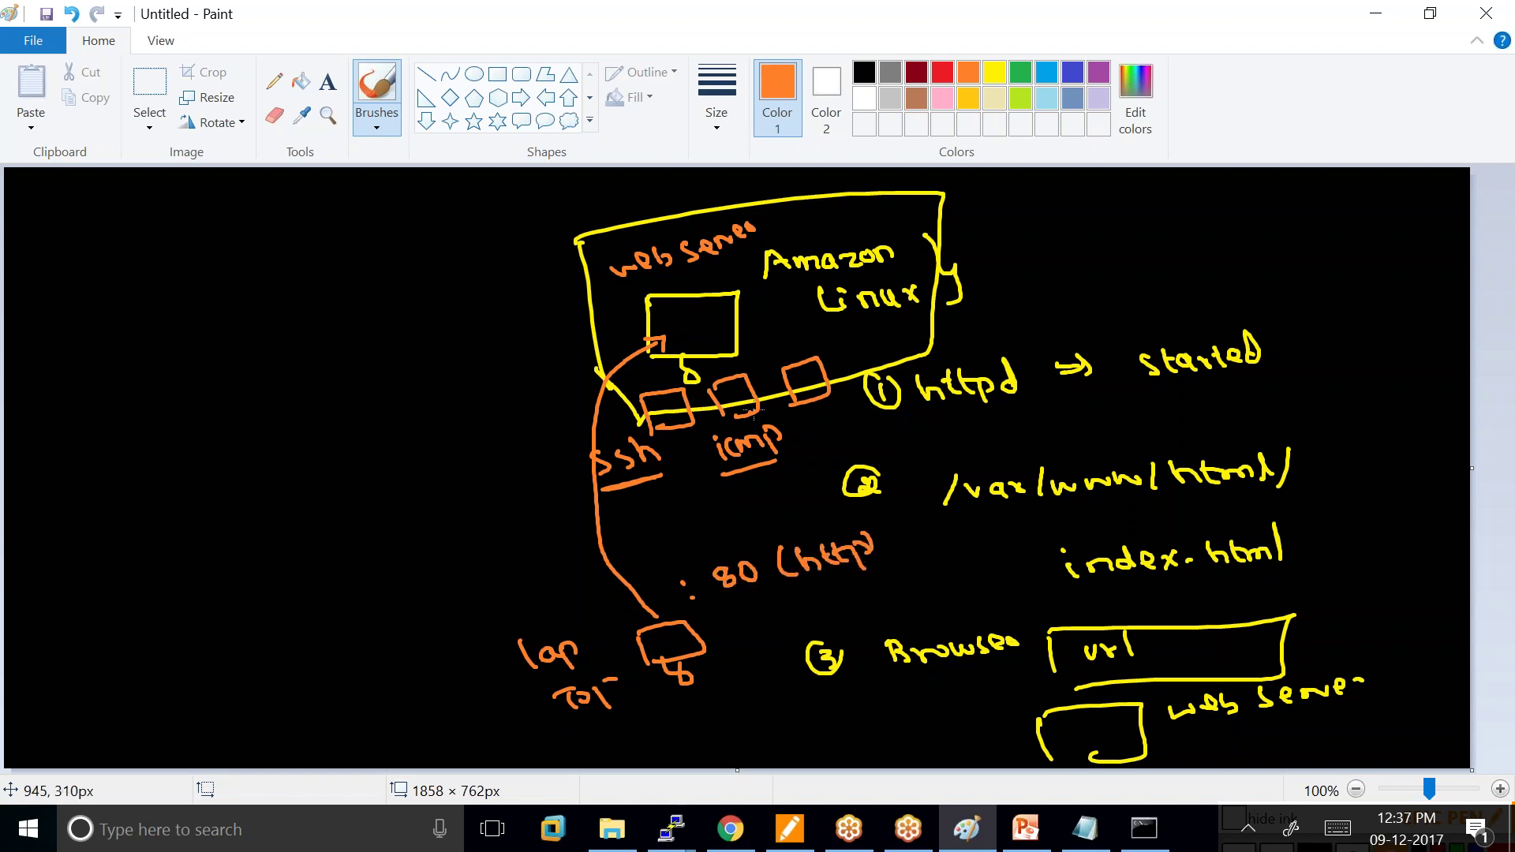
pyautogui.moveTo(809, 424); pyautogui.dragTo(868, 427)
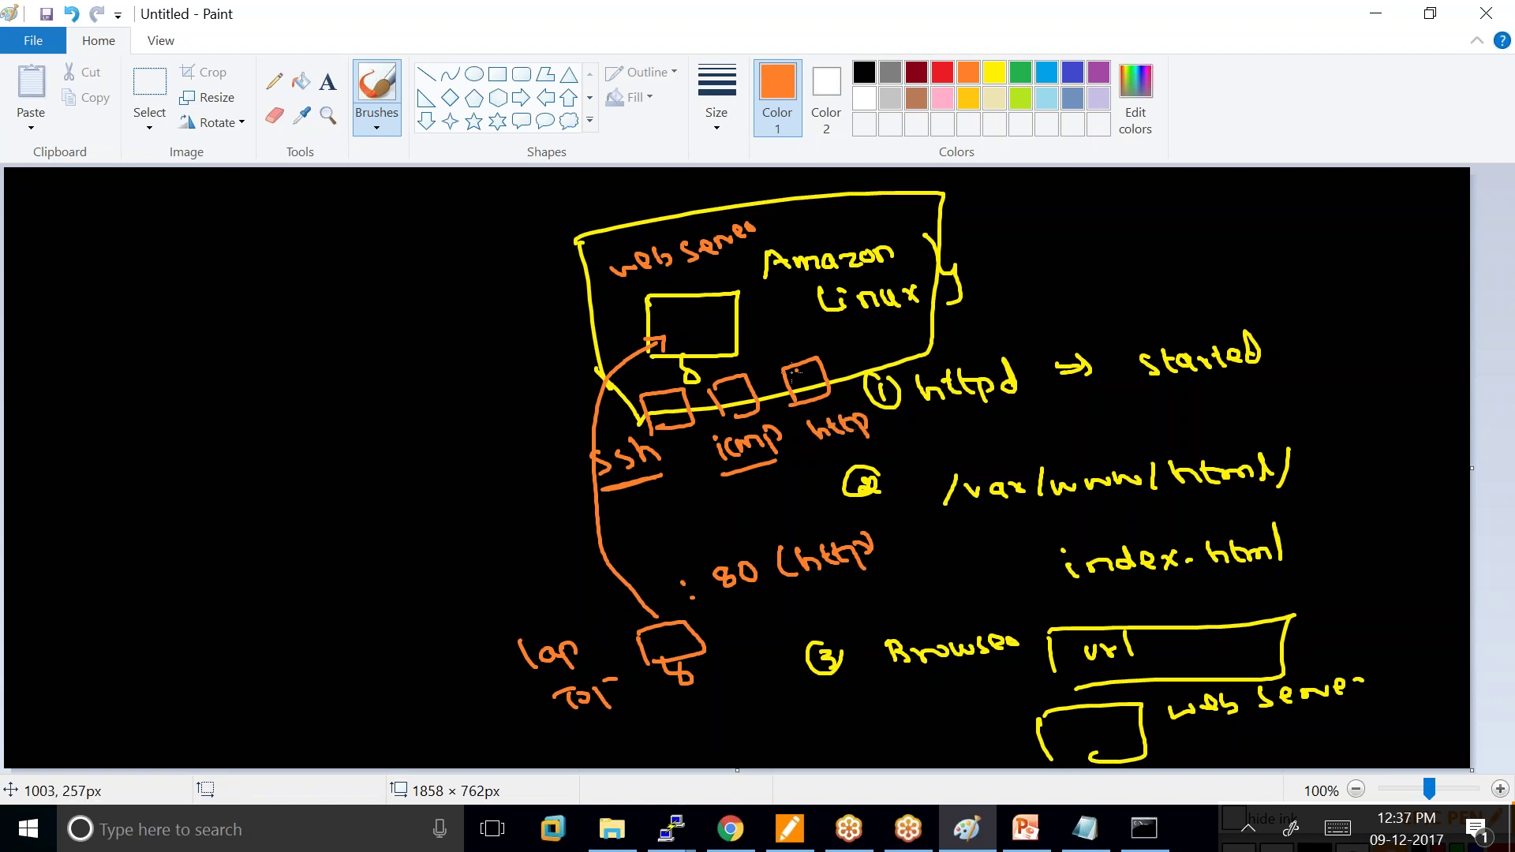
# Draw an outward arrow from the port boxes labelled Security Group.
pyautogui.moveTo(629, 409)
pyautogui.mouseDown()
pyautogui.moveTo(726, 359)
pyautogui.moveTo(837, 403)
pyautogui.moveTo(423, 403)
pyautogui.moveTo(441, 419)
pyautogui.mouseUp()
pyautogui.click(368, 442)
pyautogui.moveTo(157, 415)
pyautogui.mouseDown()
pyautogui.moveTo(191, 426)
pyautogui.moveTo(268, 386)
pyautogui.moveTo(280, 398)
pyautogui.mouseUp()
pyautogui.moveTo(215, 466)
pyautogui.mouseDown()
pyautogui.moveTo(213, 488)
pyautogui.moveTo(286, 458)
pyautogui.moveTo(299, 431)
pyautogui.mouseUp()
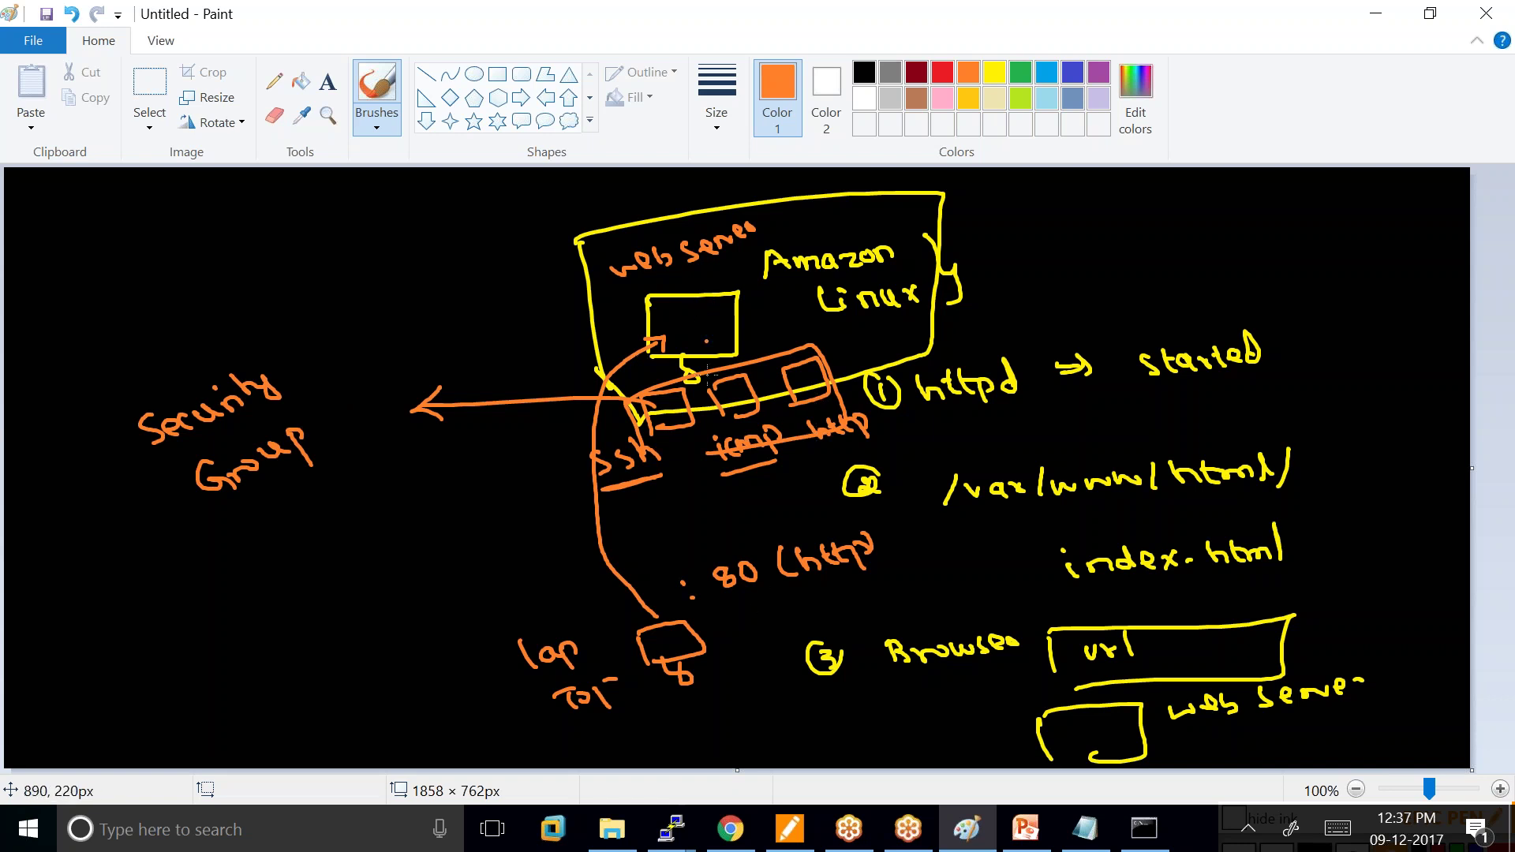
pyautogui.click(726, 842)
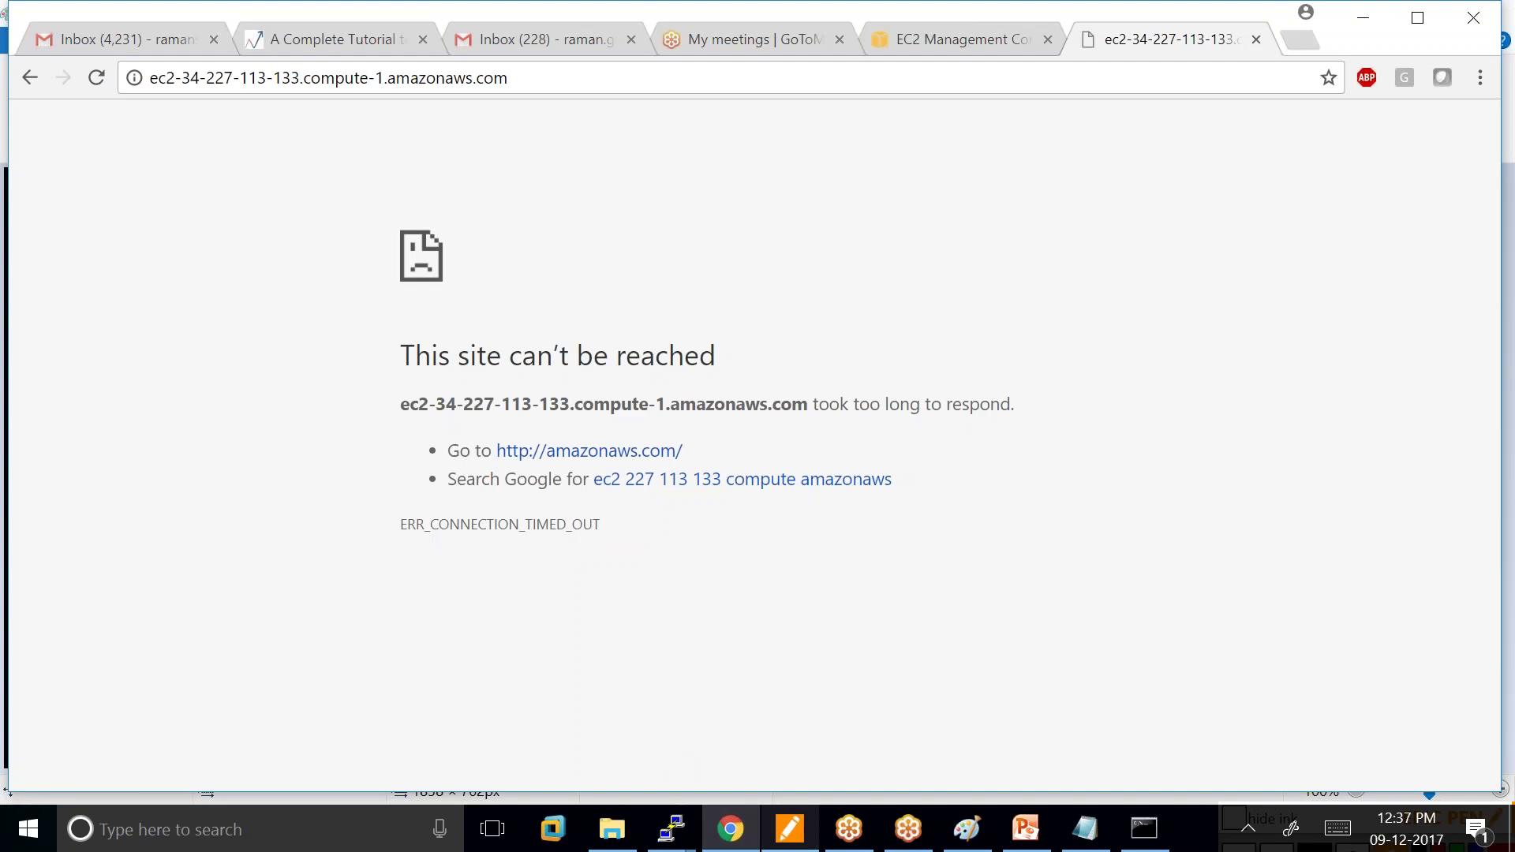
# Open the instance's launch-wizard-16 security group from the EC2 instances list.
pyautogui.click(923, 38)
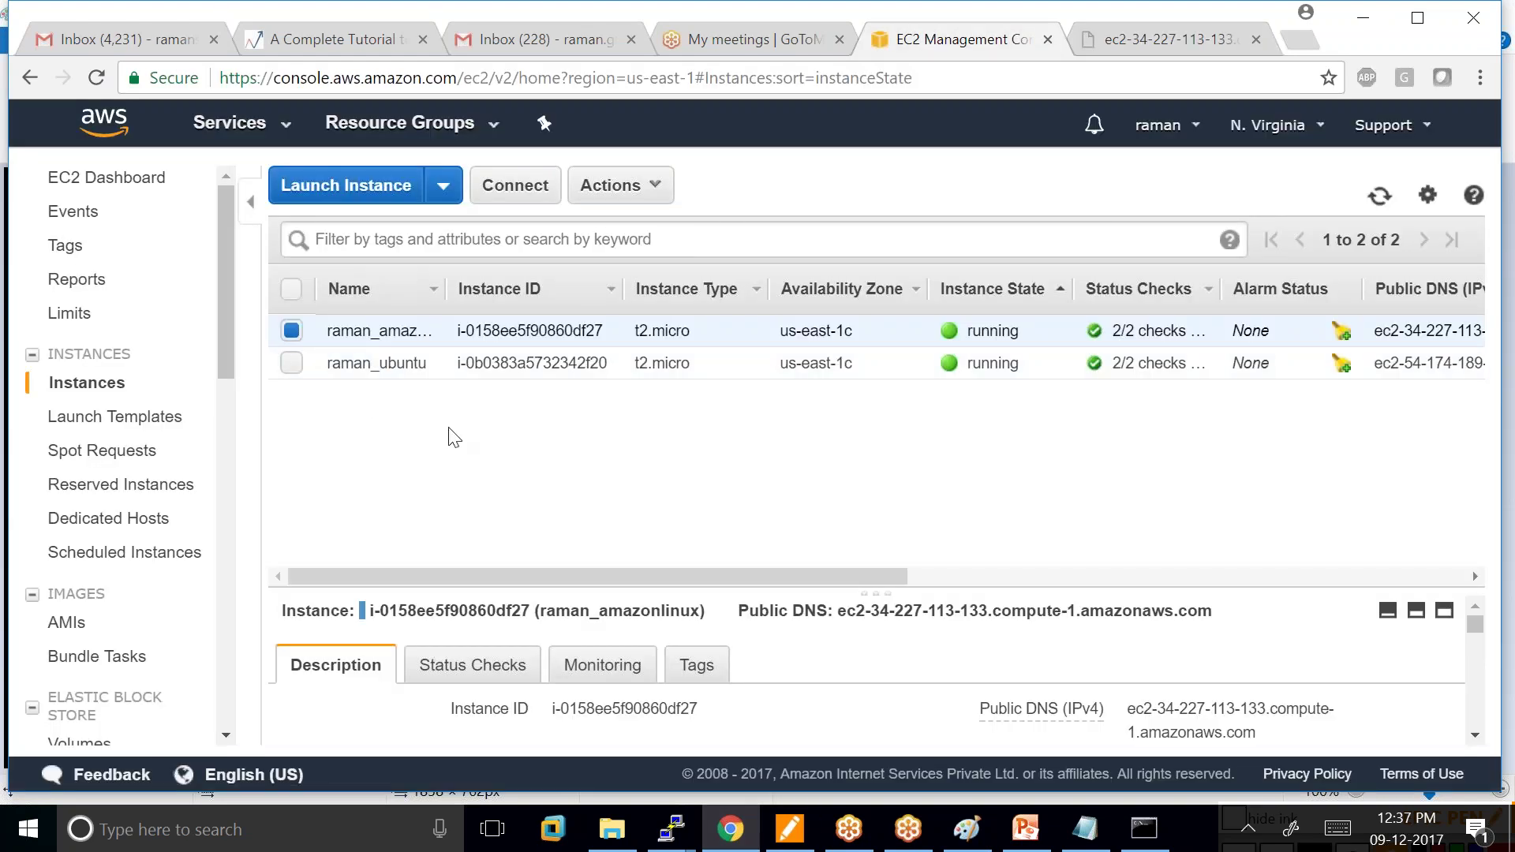
pyautogui.scroll(-3, 718, 693)
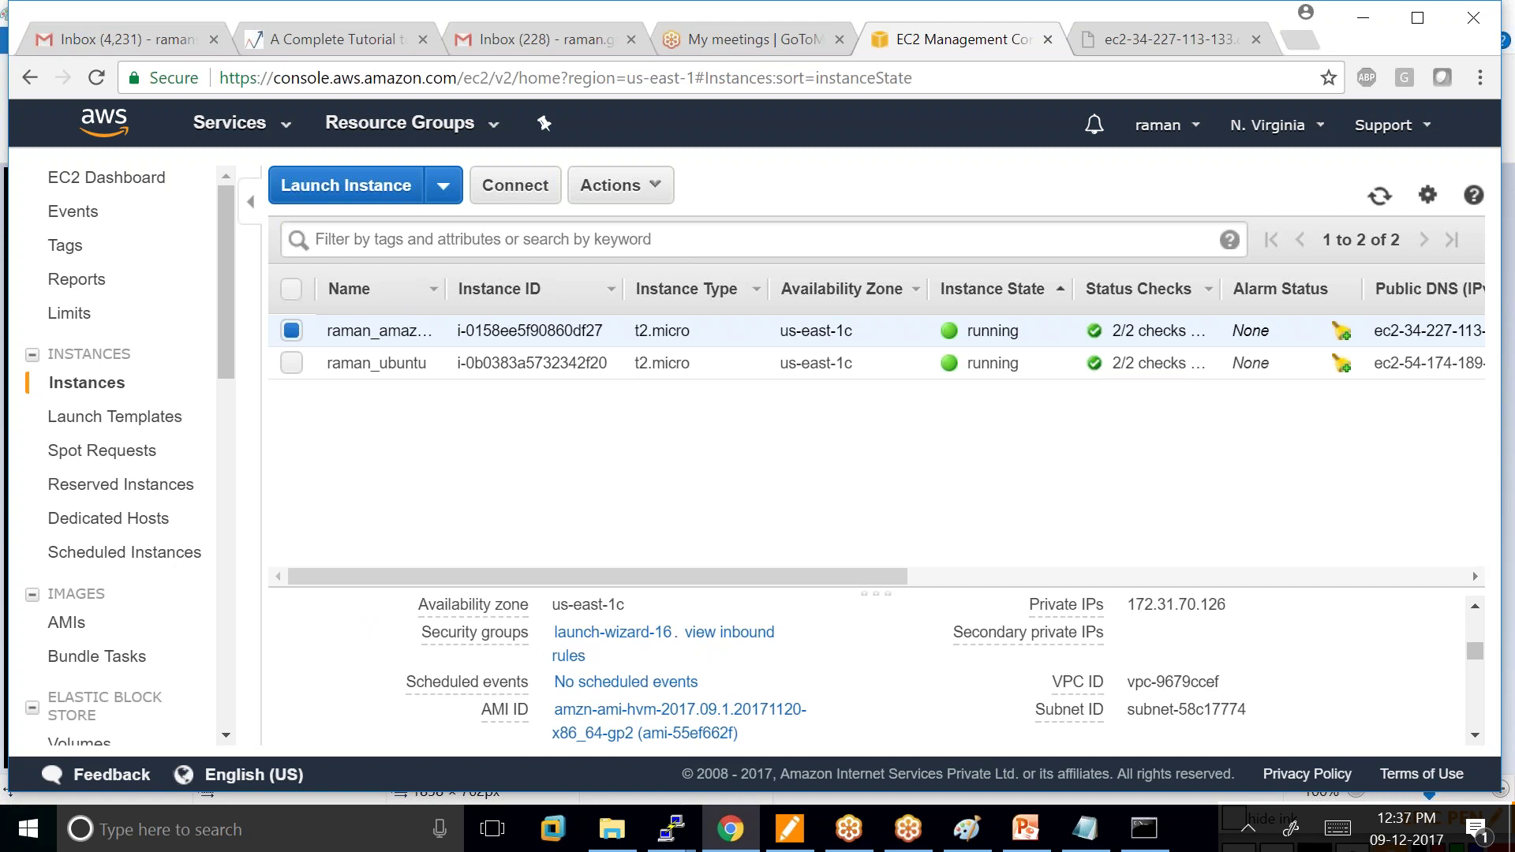
pyautogui.click(636, 634)
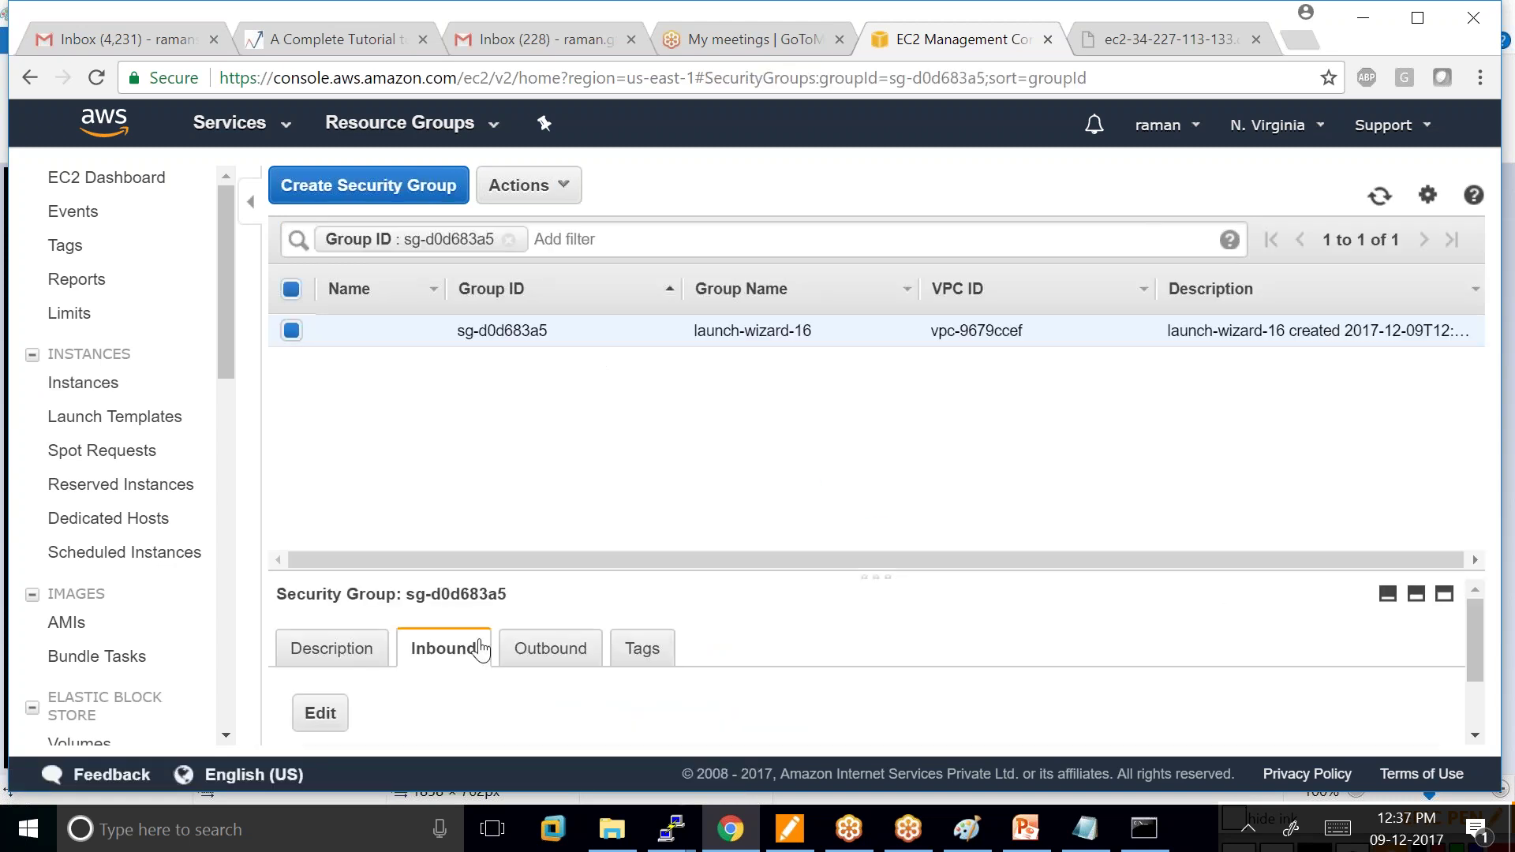
pyautogui.scroll(-2, 376, 687)
# Add and save an inbound HTTP port 80 rule from Anywhere, then return to the server's tab.
pyautogui.click(320, 624)
pyautogui.click(173, 461)
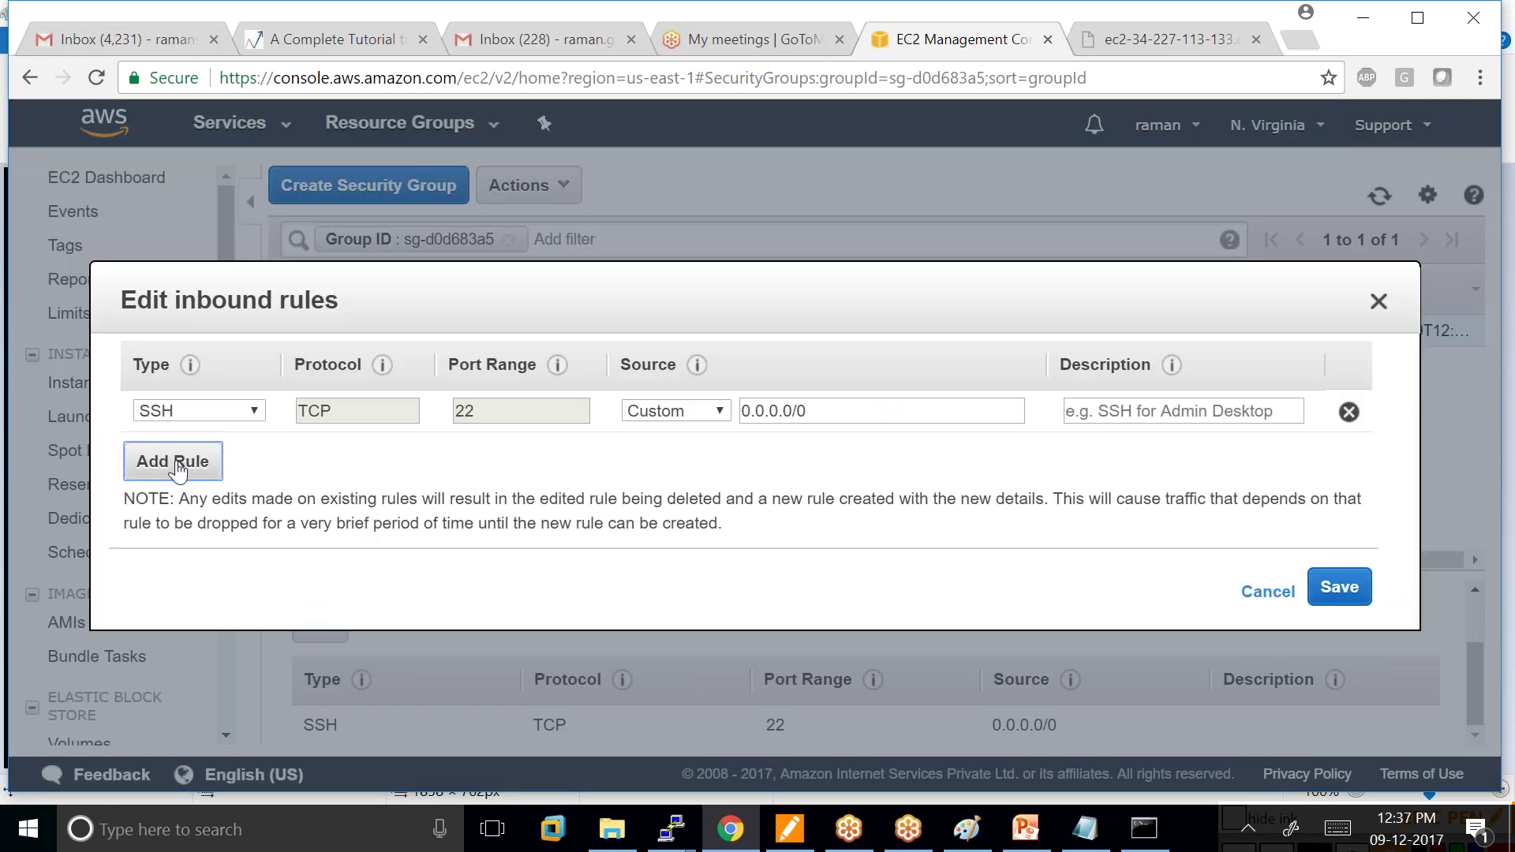
pyautogui.click(254, 455)
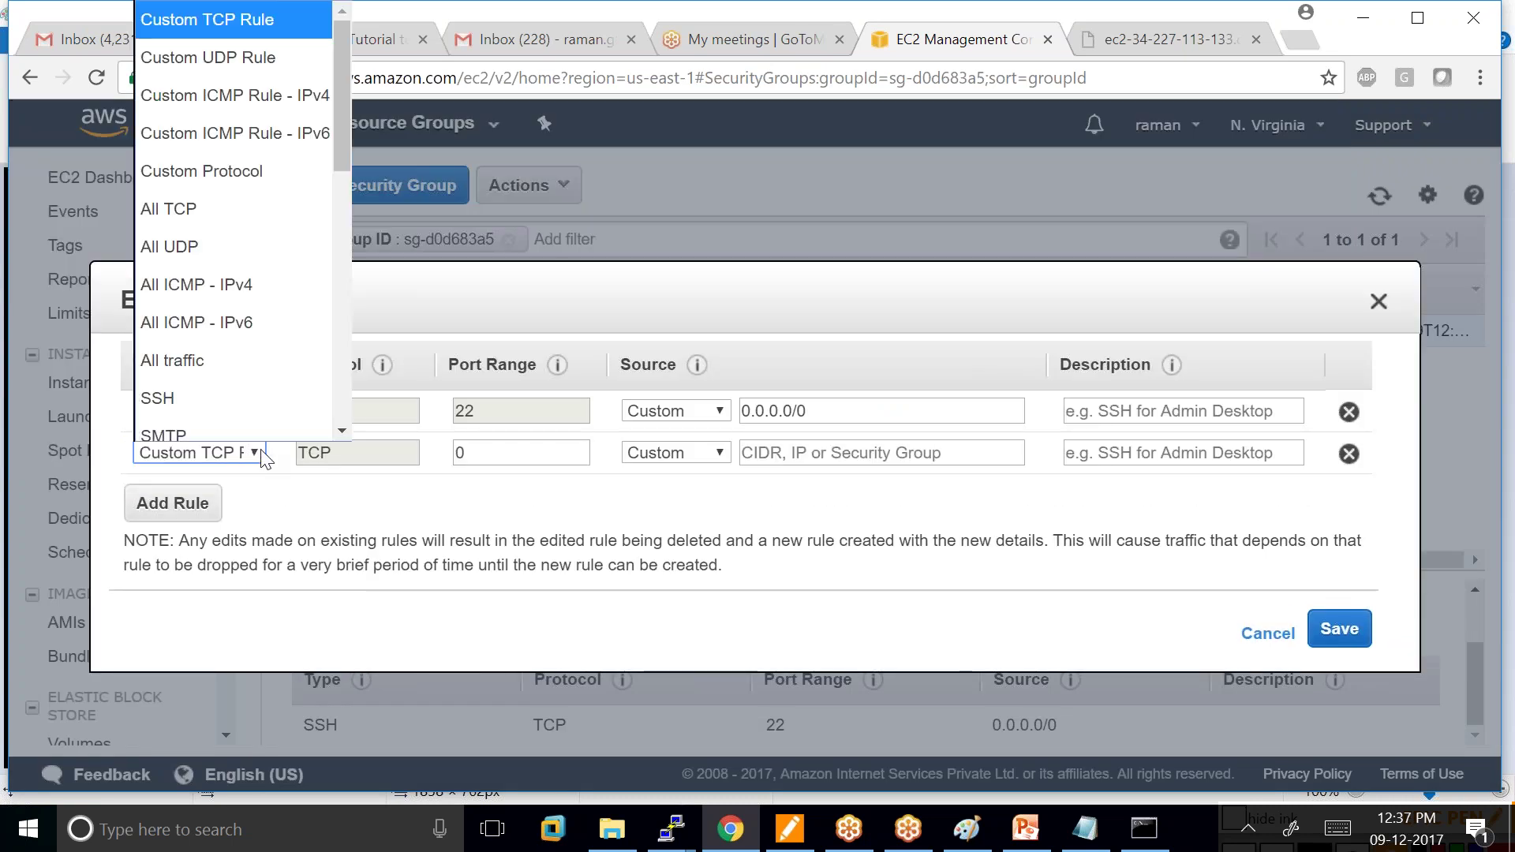
pyautogui.moveTo(347, 145); pyautogui.dragTo(327, 237)
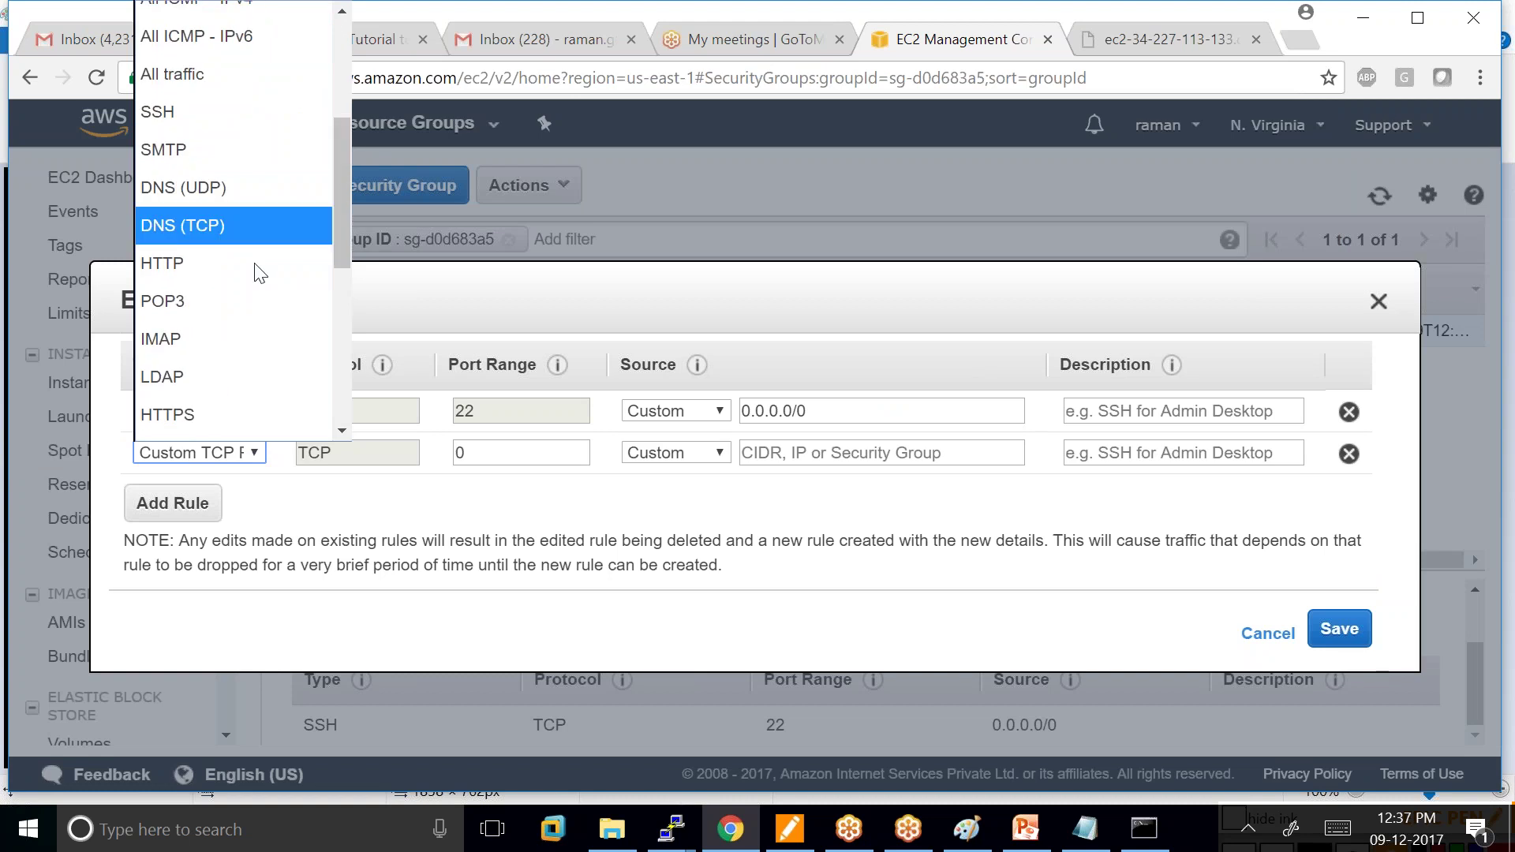
pyautogui.click(215, 273)
pyautogui.click(722, 452)
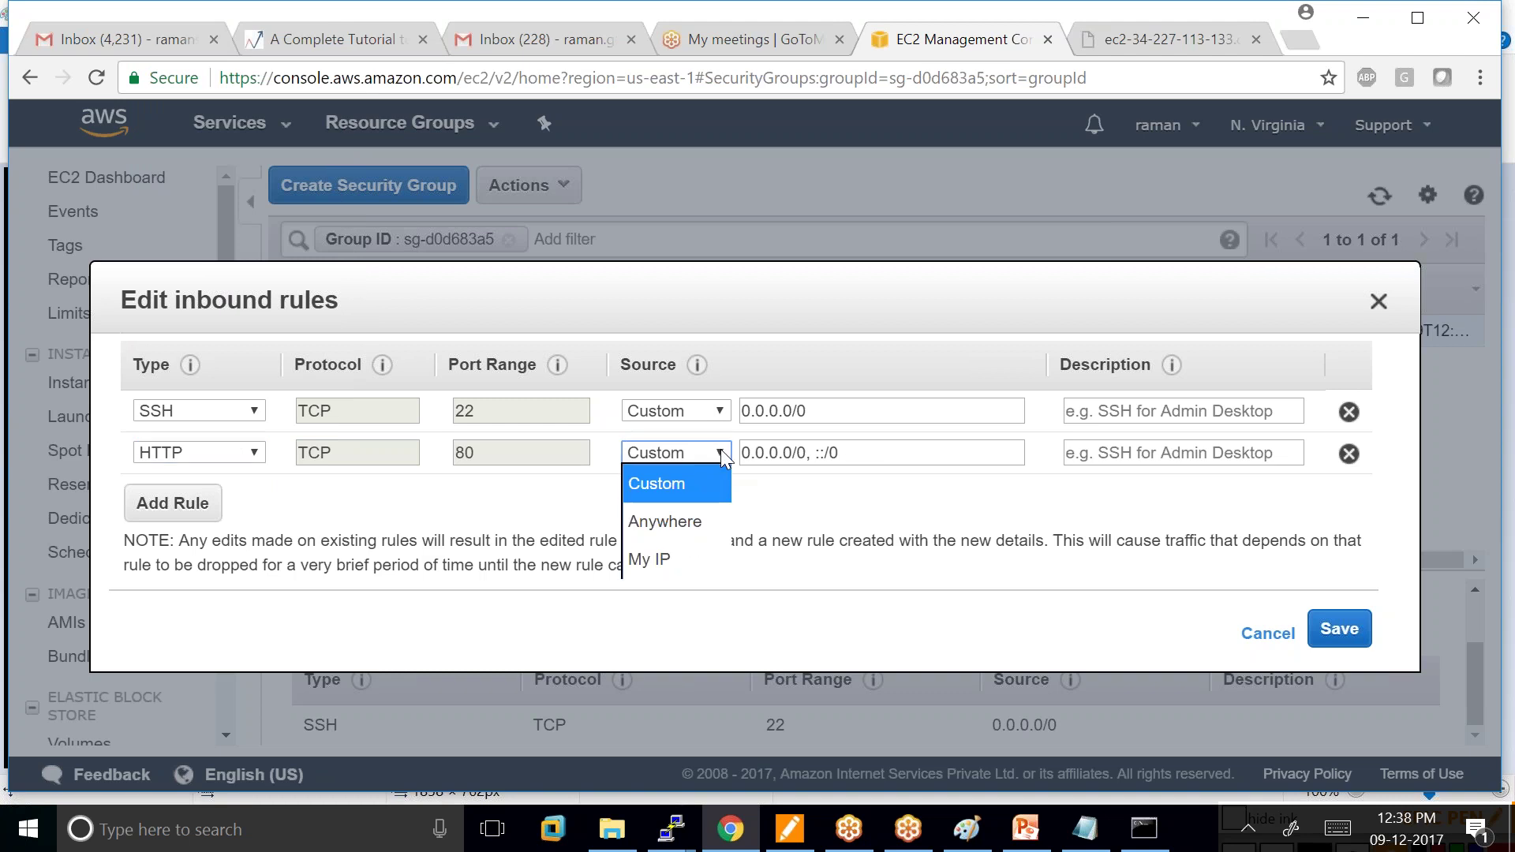
pyautogui.click(677, 511)
pyautogui.click(1339, 629)
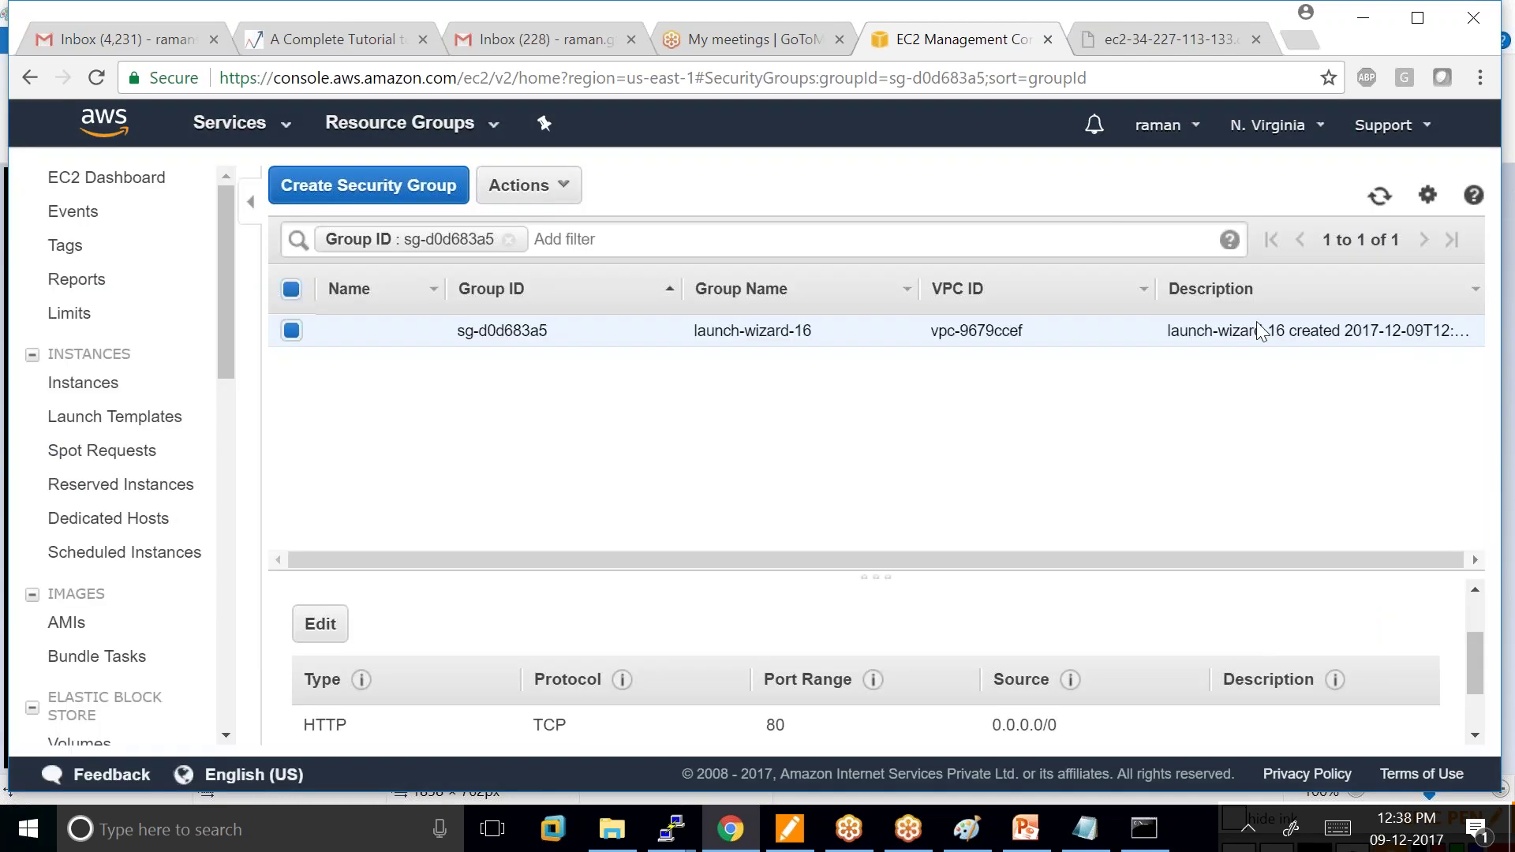
pyautogui.hotkey('ctrl', 'Tab')
pyautogui.click(536, 79)
# Reload the green 'welcome to web server' page, then bring up the Amazon Linux terminal.
pyautogui.press('Return')
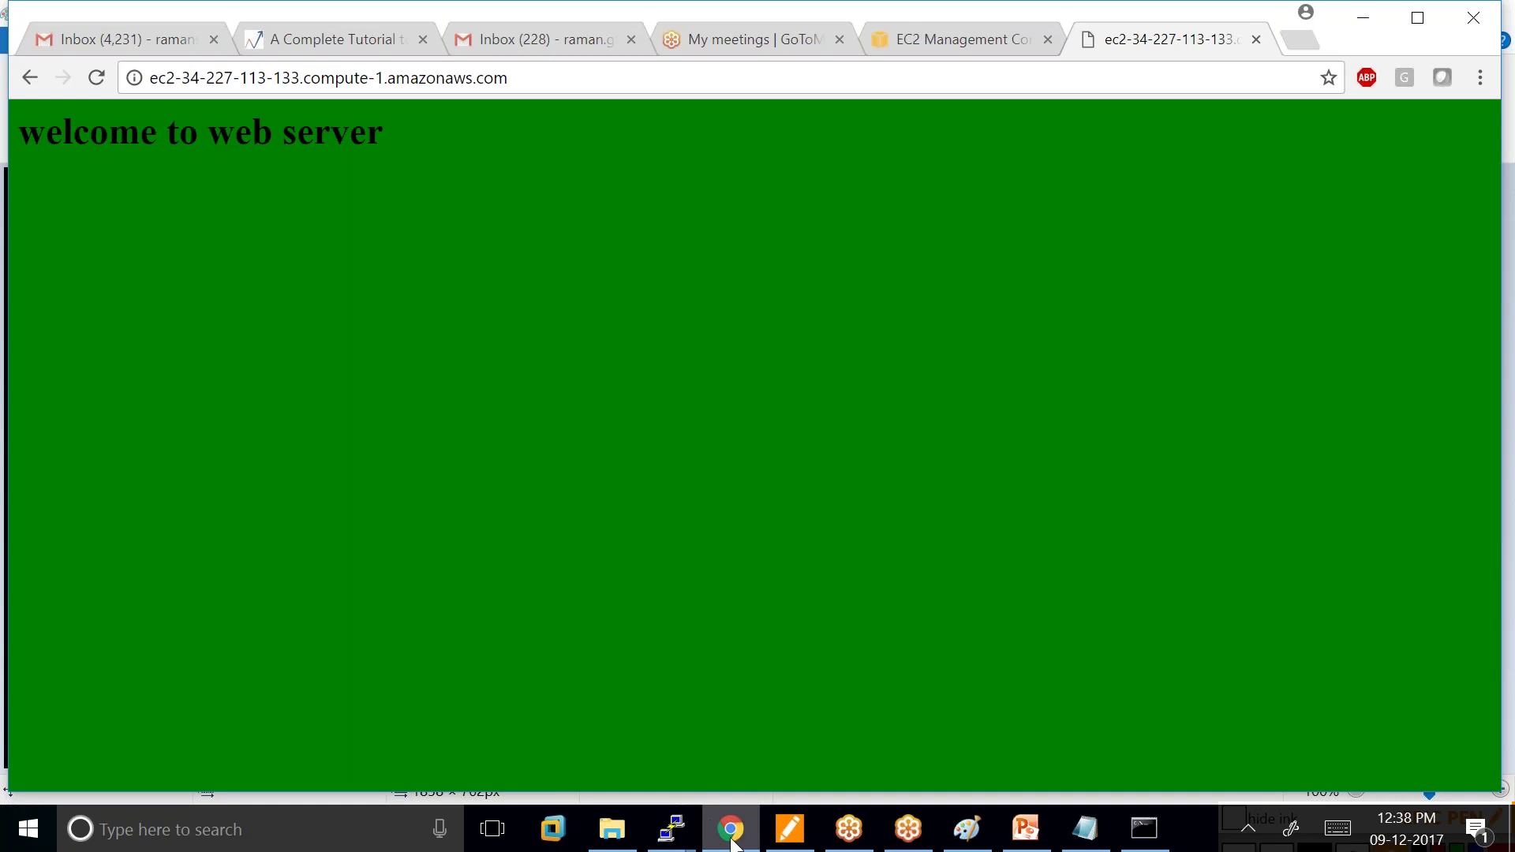
pyautogui.moveTo(661, 833)
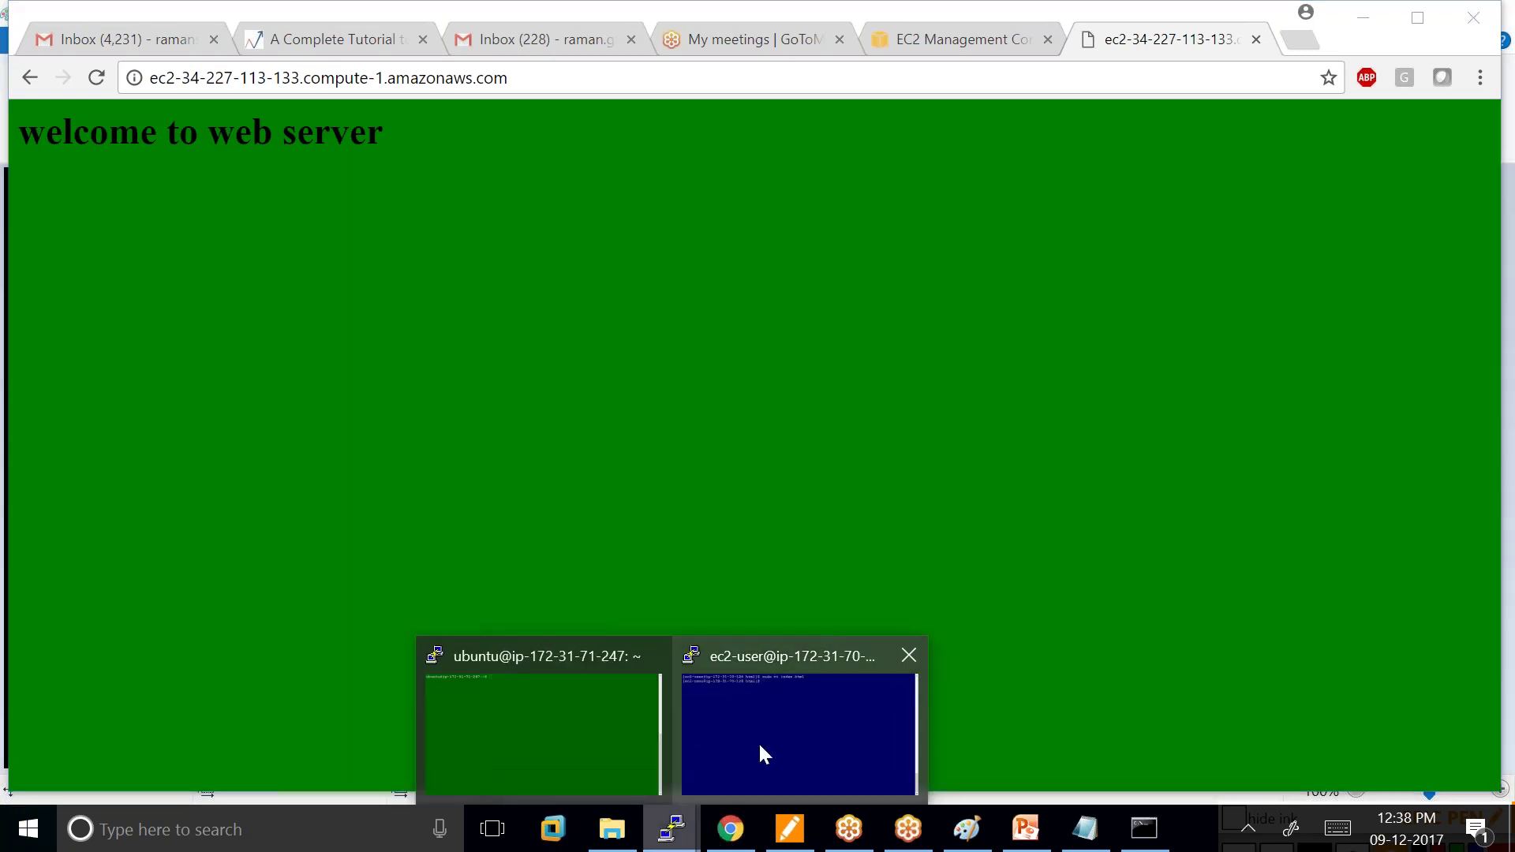
pyautogui.click(759, 743)
# Open index.html in vi with 'sudo vi index.html'.
pyautogui.press('Up')
pyautogui.press('Up')
pyautogui.press('Up')
pyautogui.press('Up')
pyautogui.press('Down')
pyautogui.press('Up')
pyautogui.press('Up')
pyautogui.press('Up')
pyautogui.press('Up')
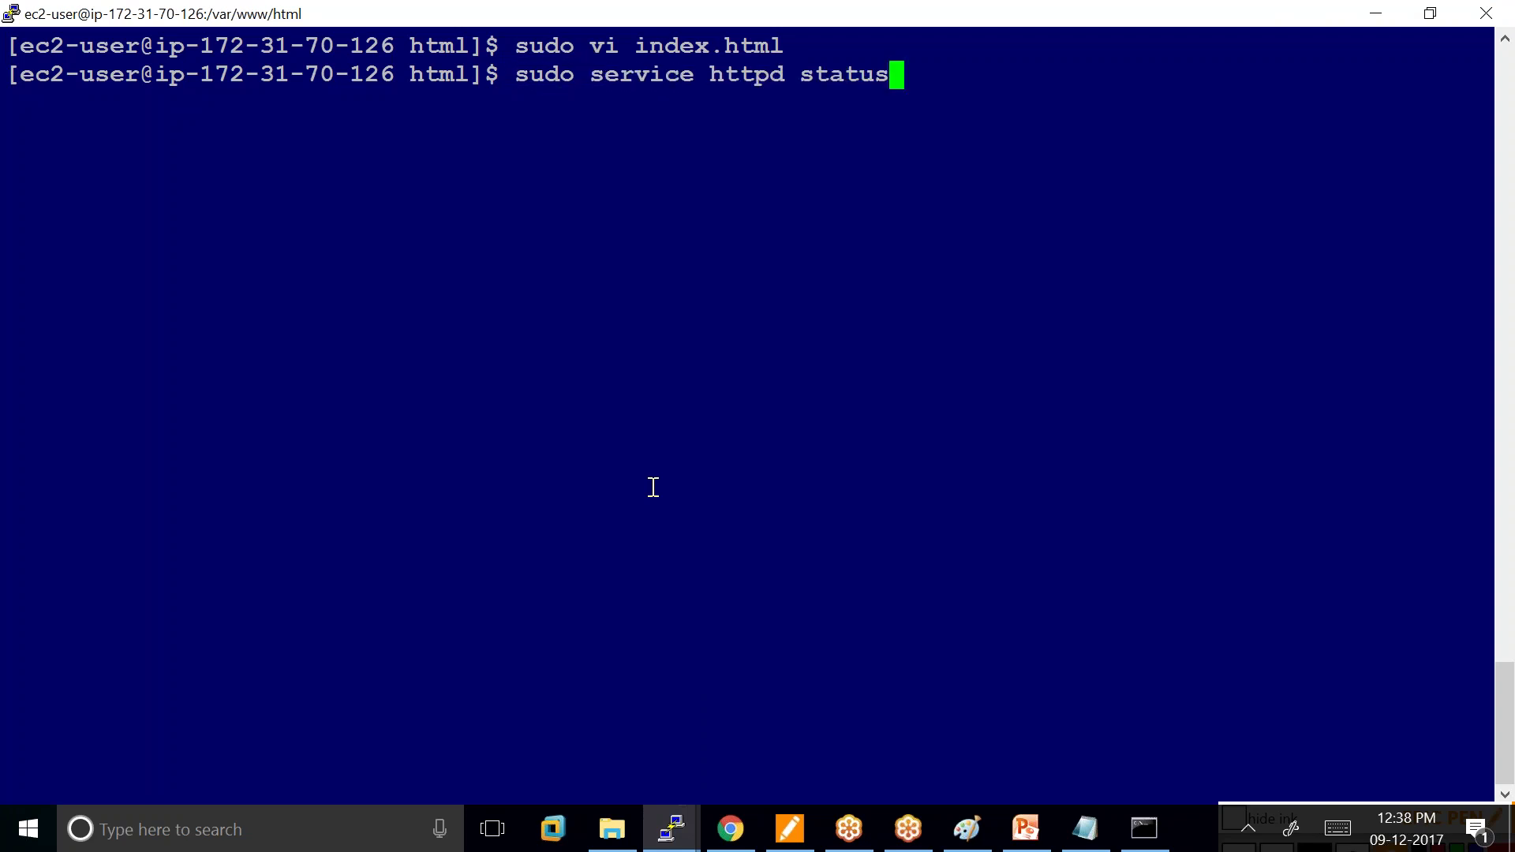
pyautogui.press('Up')
pyautogui.press('Down')
pyautogui.press('Down')
pyautogui.press('Down')
pyautogui.press('Down')
pyautogui.press('Down')
pyautogui.press('Down')
pyautogui.press('Down')
pyautogui.press('Down')
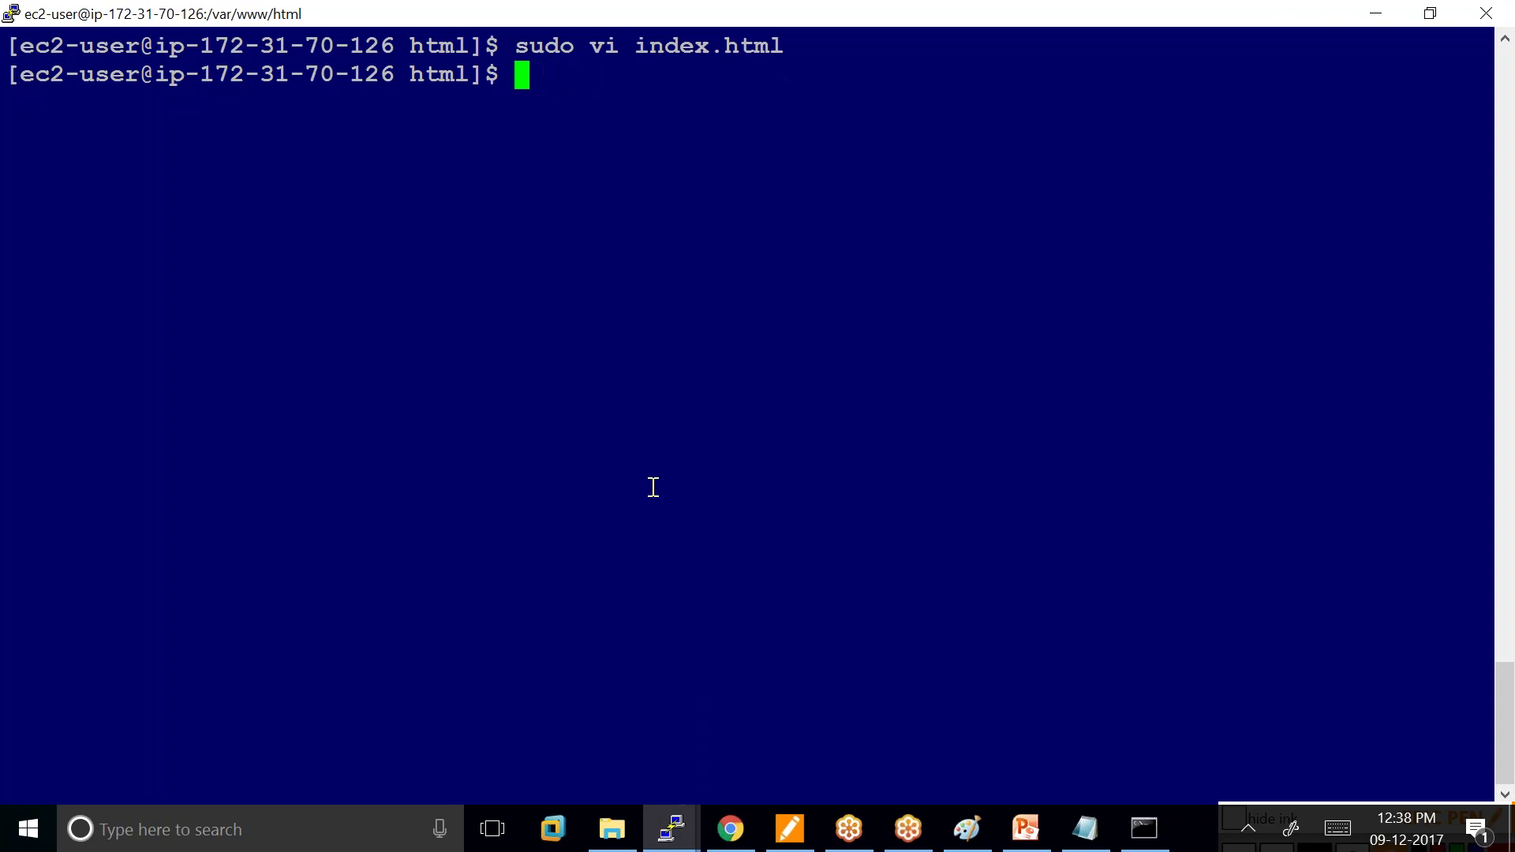
pyautogui.write('s')
pyautogui.press('BackSpace')
pyautogui.write('sudo ')
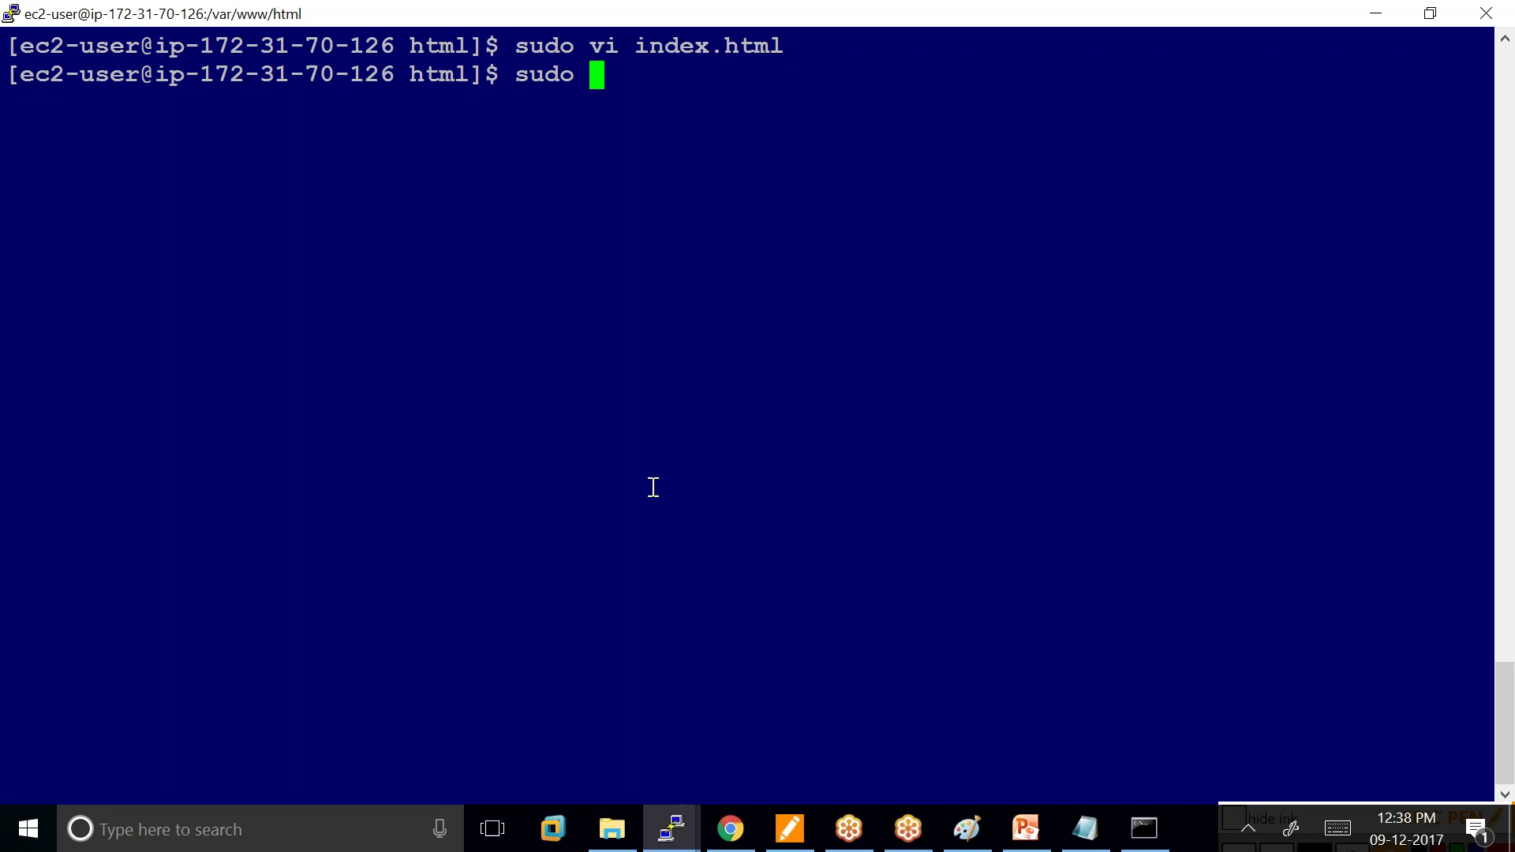
pyautogui.write('vi inde')
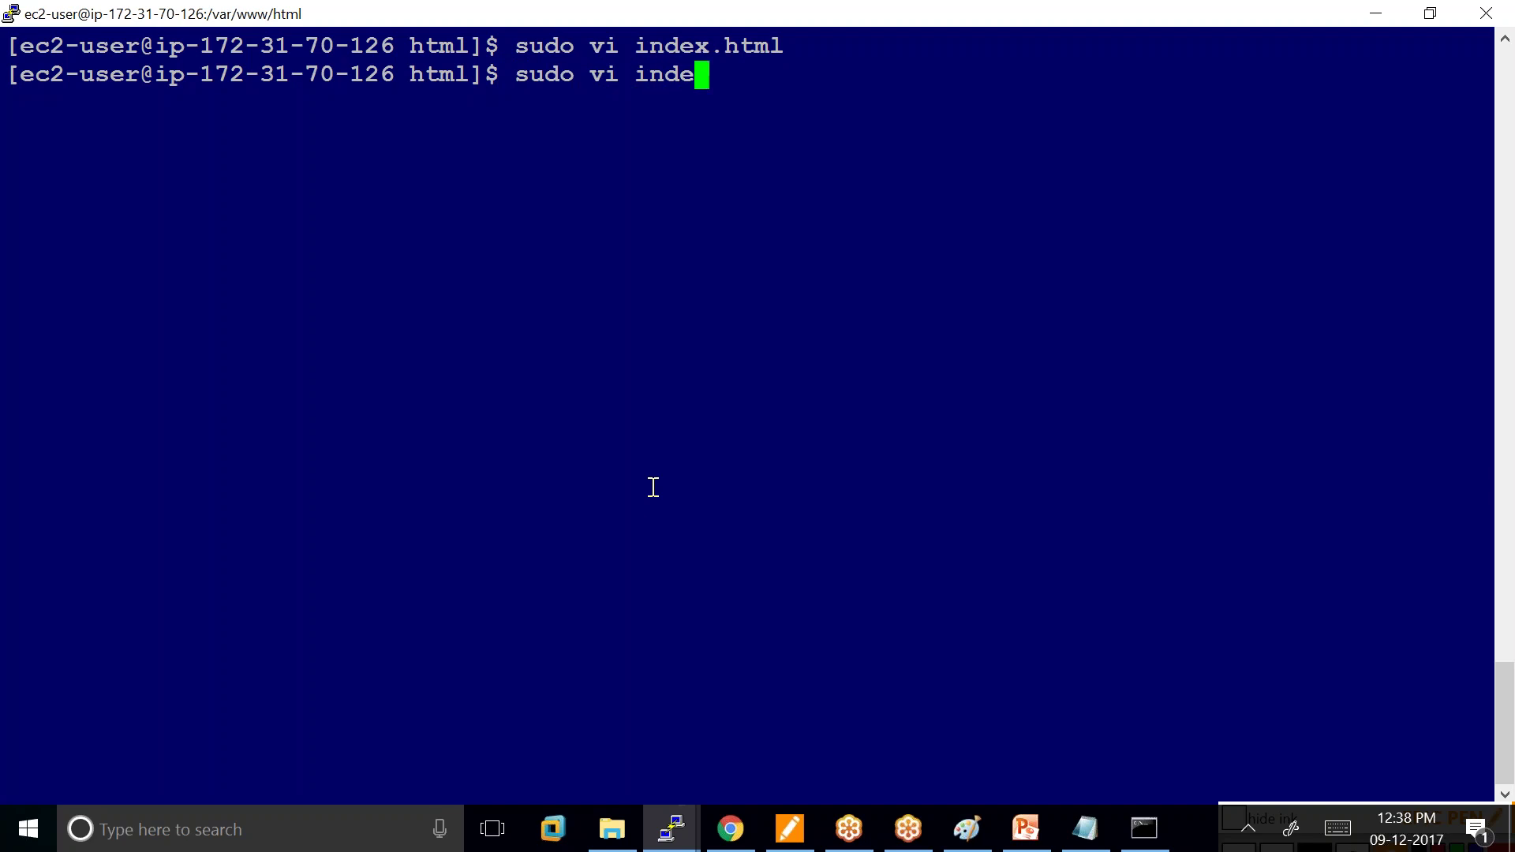
pyautogui.write('x.html')
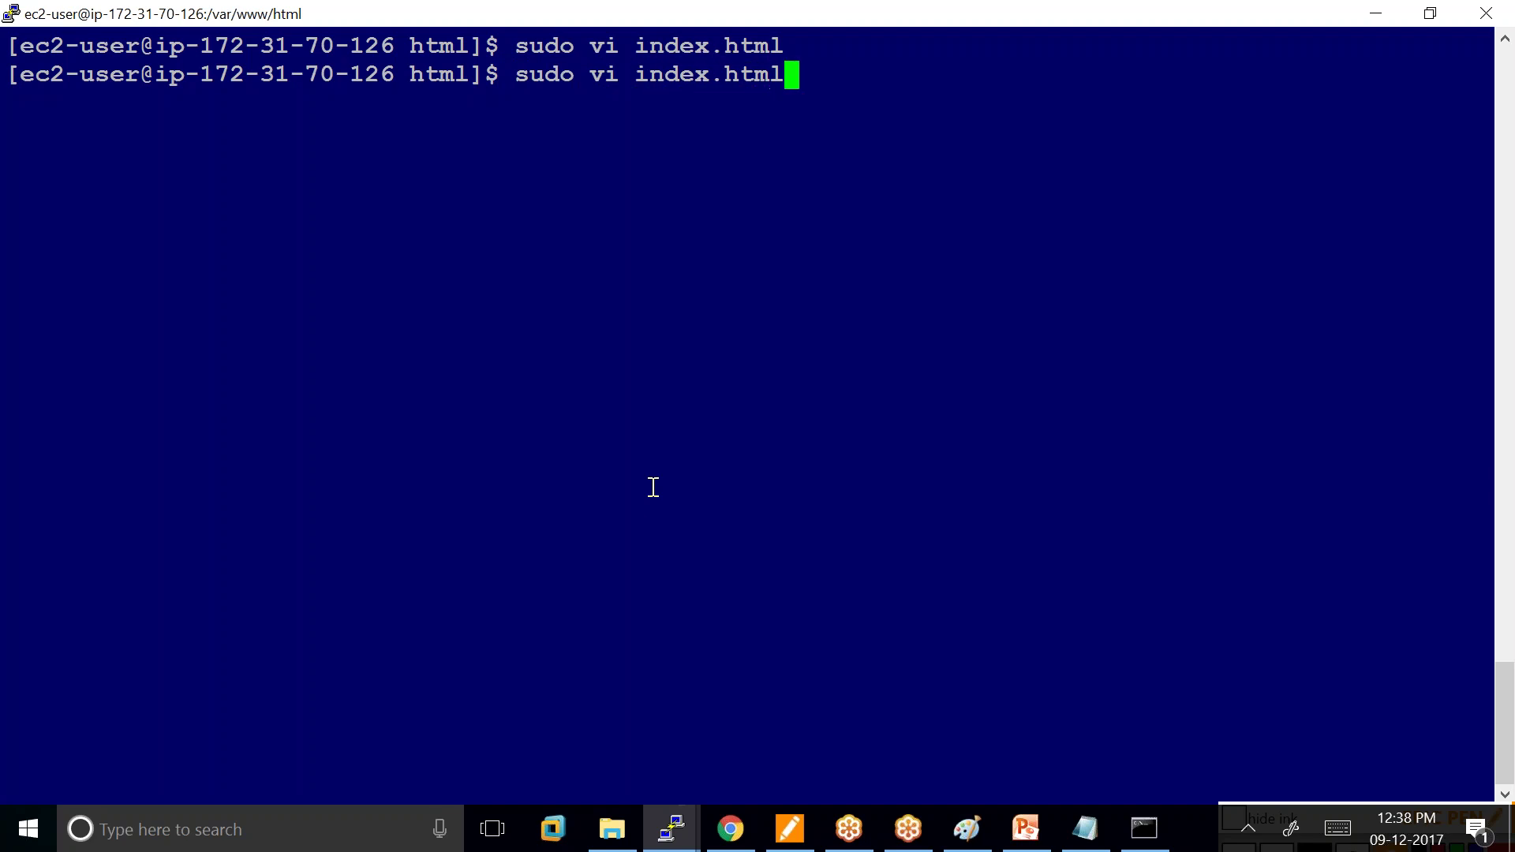
pyautogui.press('Return')
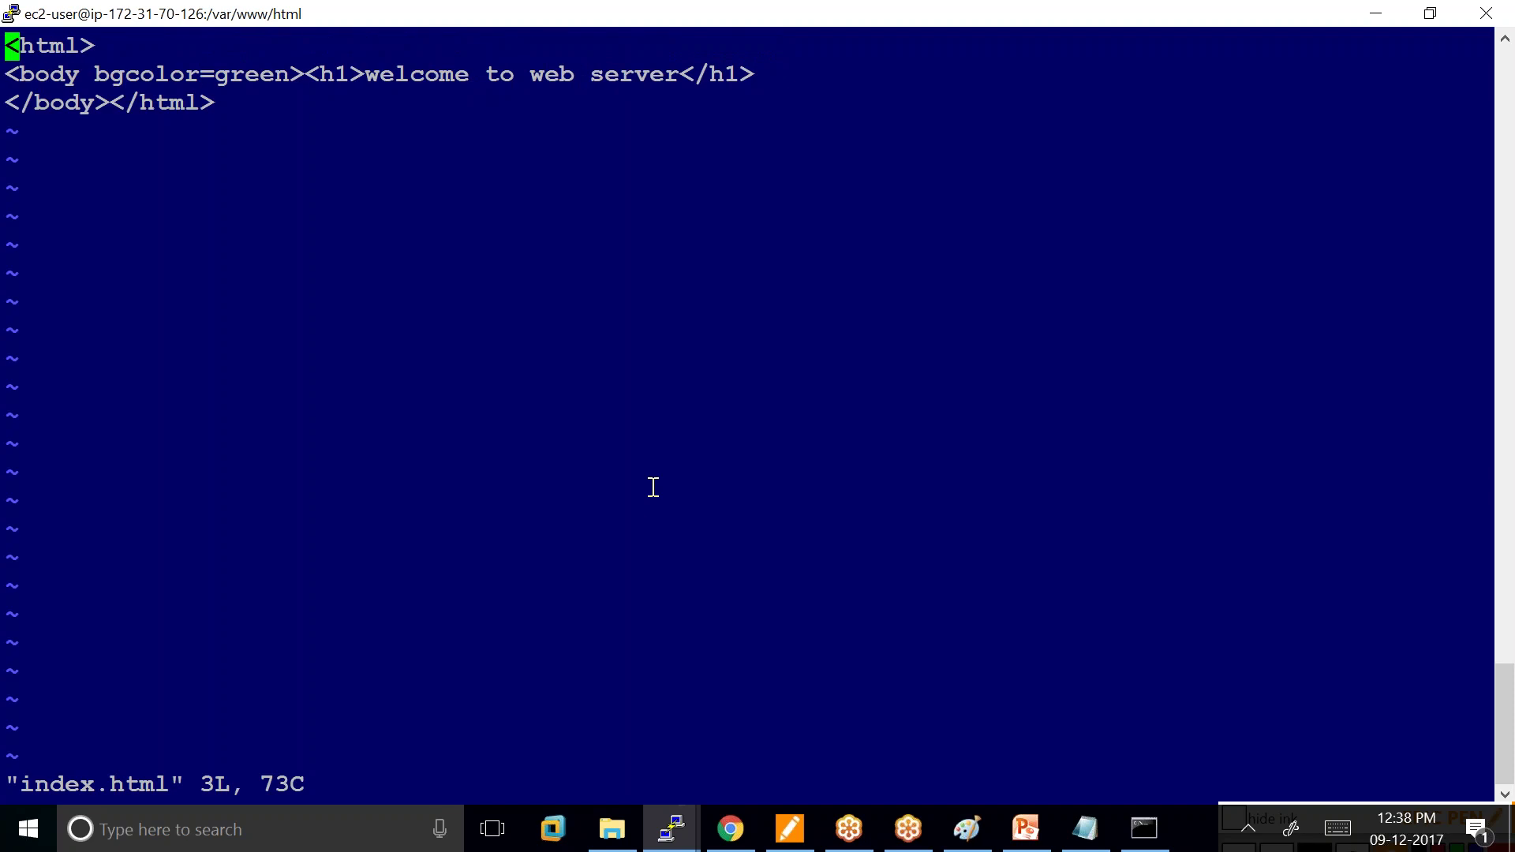
# Change the page's bgcolor from green to red and save with :wq.
pyautogui.press('i')
pyautogui.press('Down')
pyautogui.press('Right')
pyautogui.press('Right')
pyautogui.press('Right')
pyautogui.press('Right')
pyautogui.press('Right')
pyautogui.press('Right')
pyautogui.press('Right')
pyautogui.press('Right')
pyautogui.press('Right')
pyautogui.press('Right')
pyautogui.press('Right')
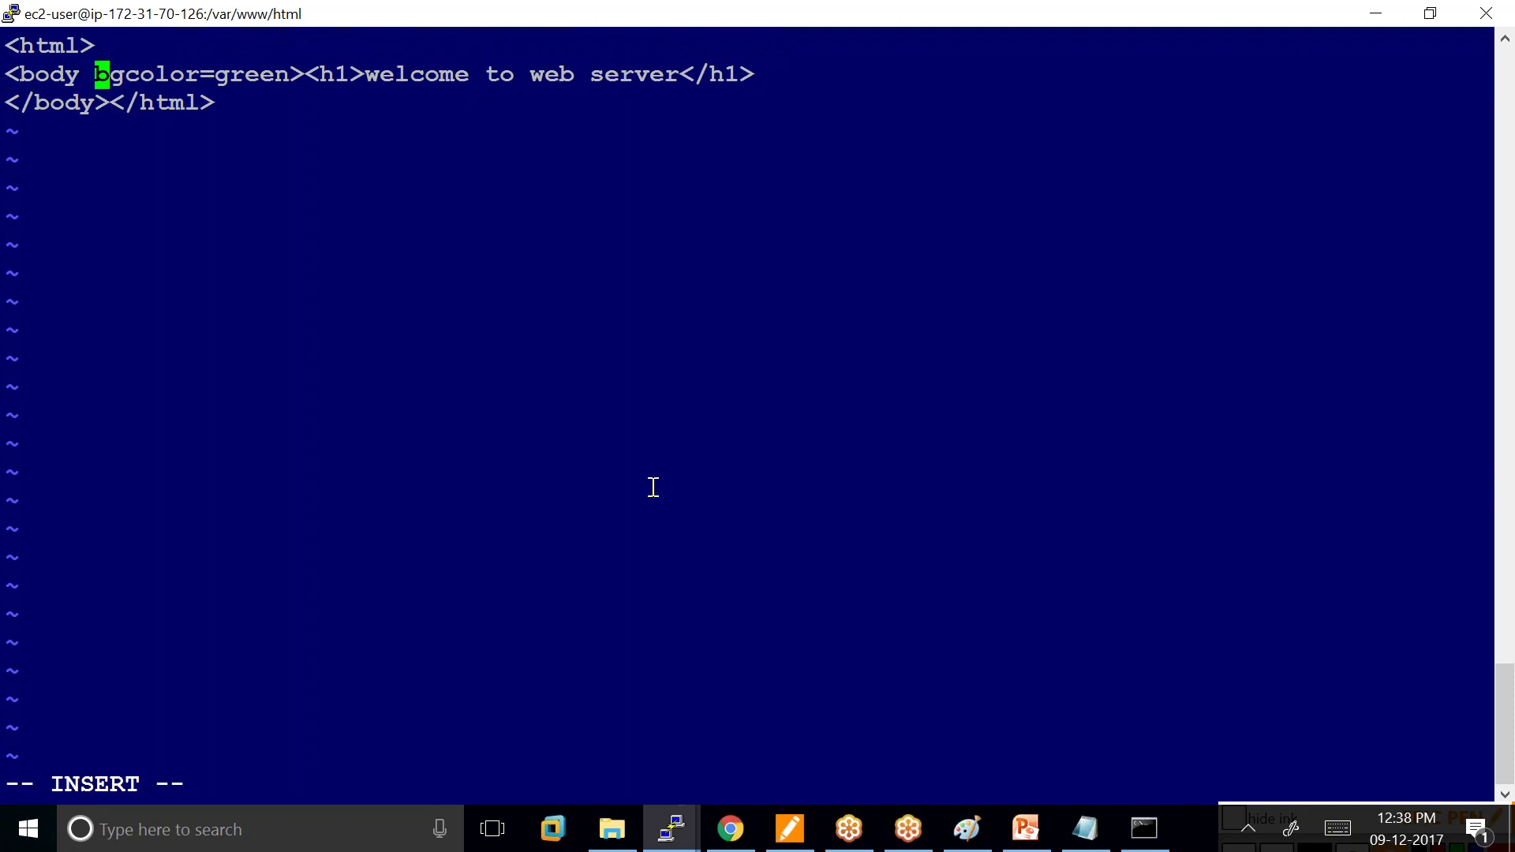
pyautogui.press('Right')
pyautogui.press('Right')
pyautogui.press('Right')
pyautogui.press('Delete')
pyautogui.press('Delete')
pyautogui.press('Delete')
pyautogui.press('Delete')
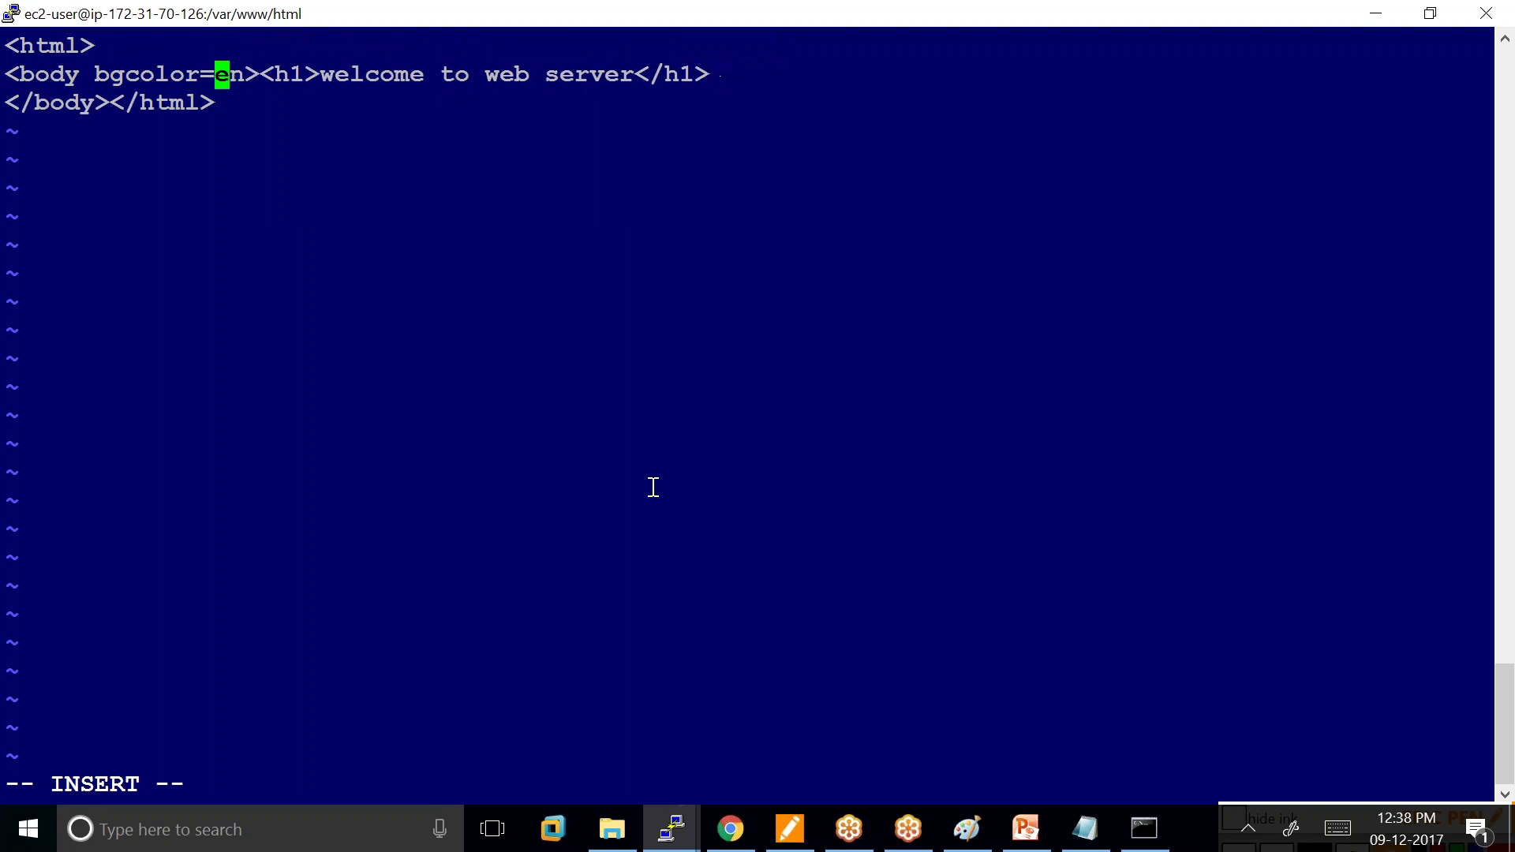
pyautogui.press('Delete')
pyautogui.write('red')
pyautogui.press('Escape')
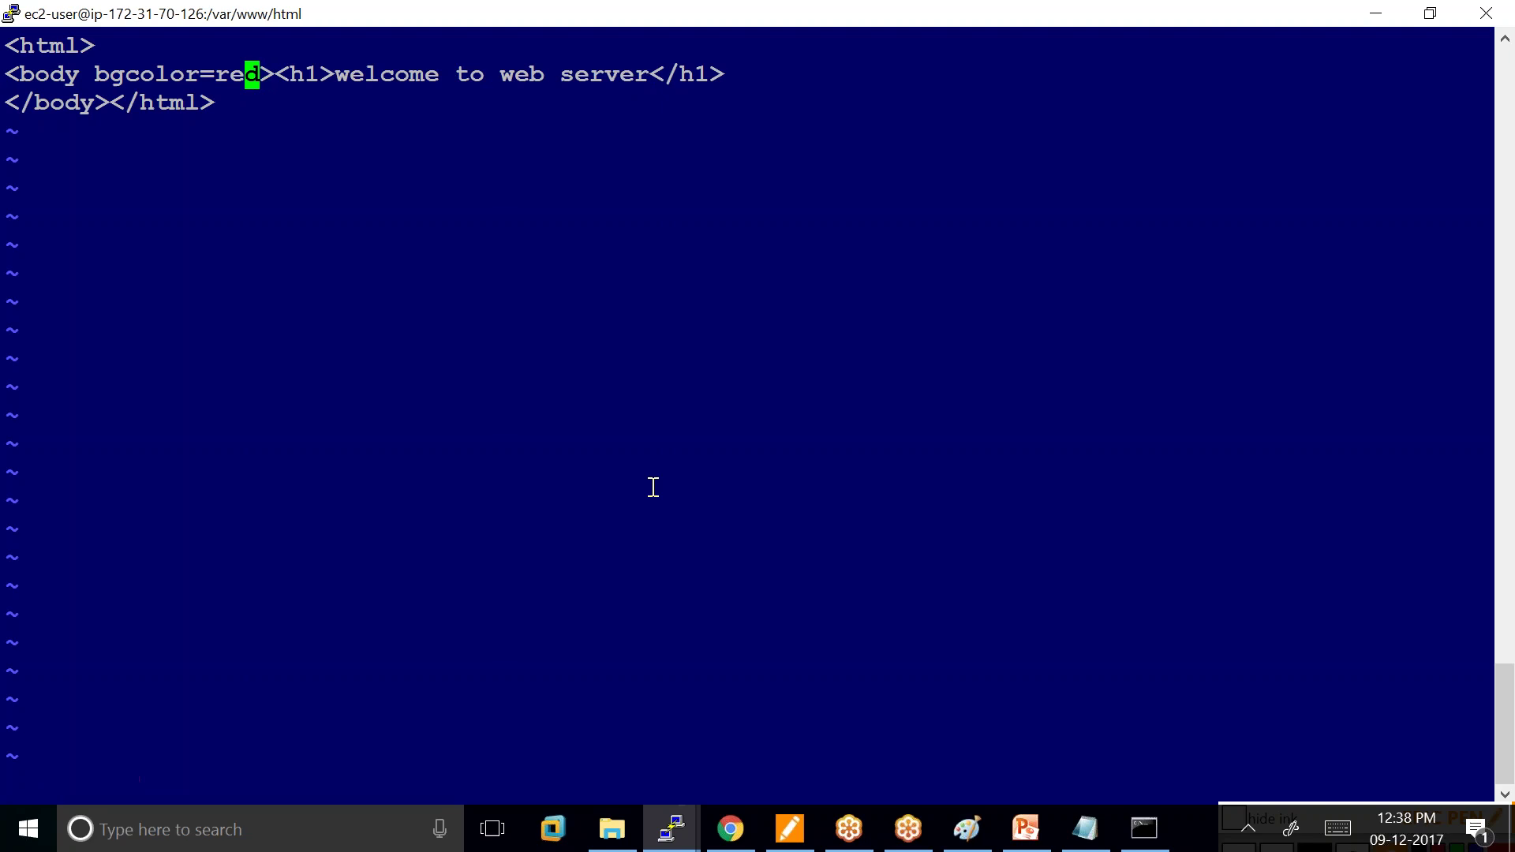
pyautogui.write(':wq')
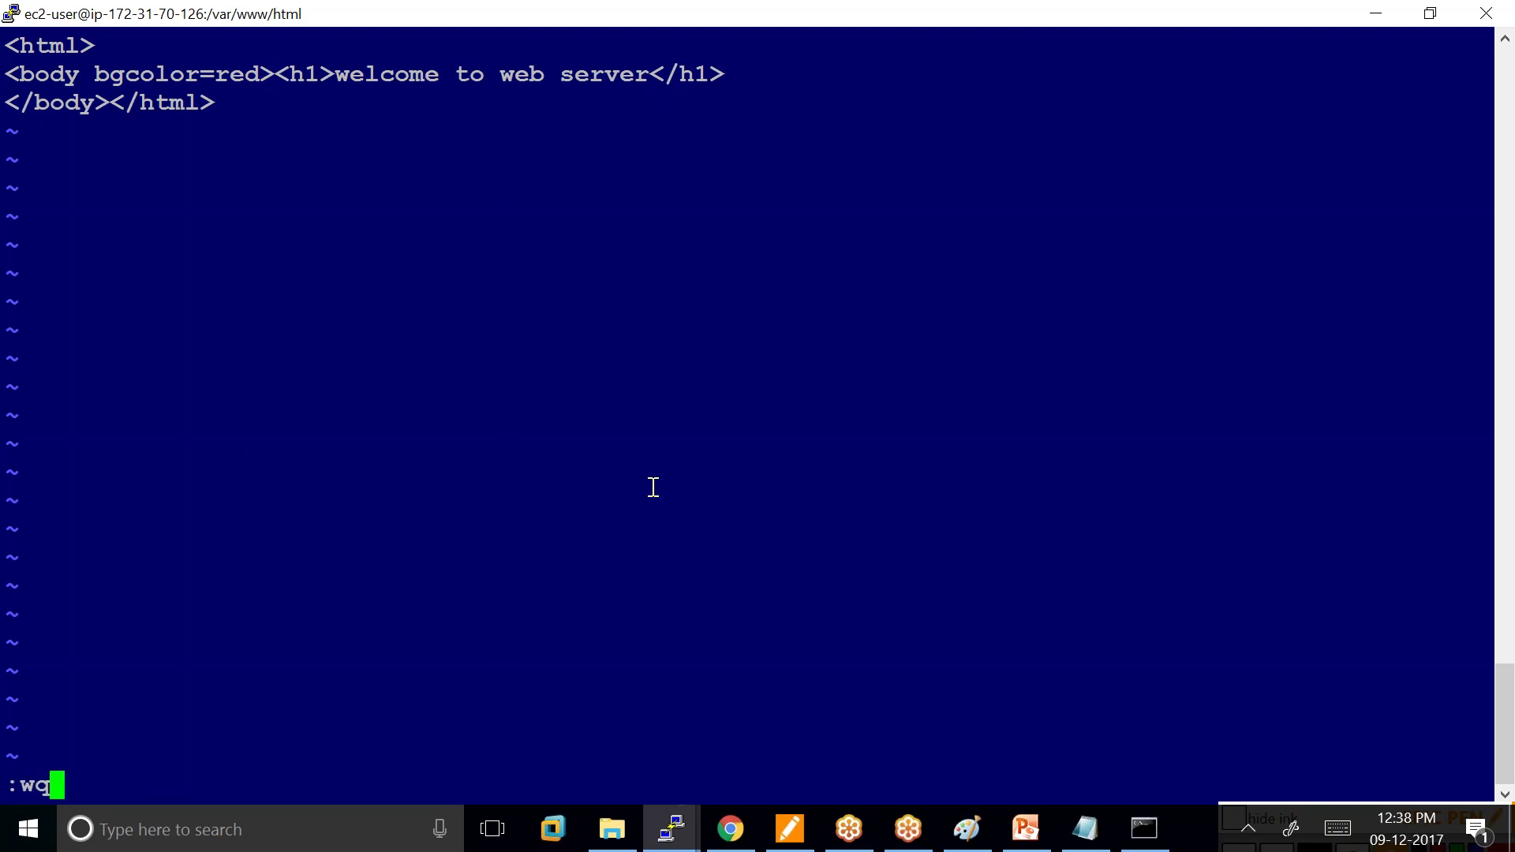
pyautogui.press('Return')
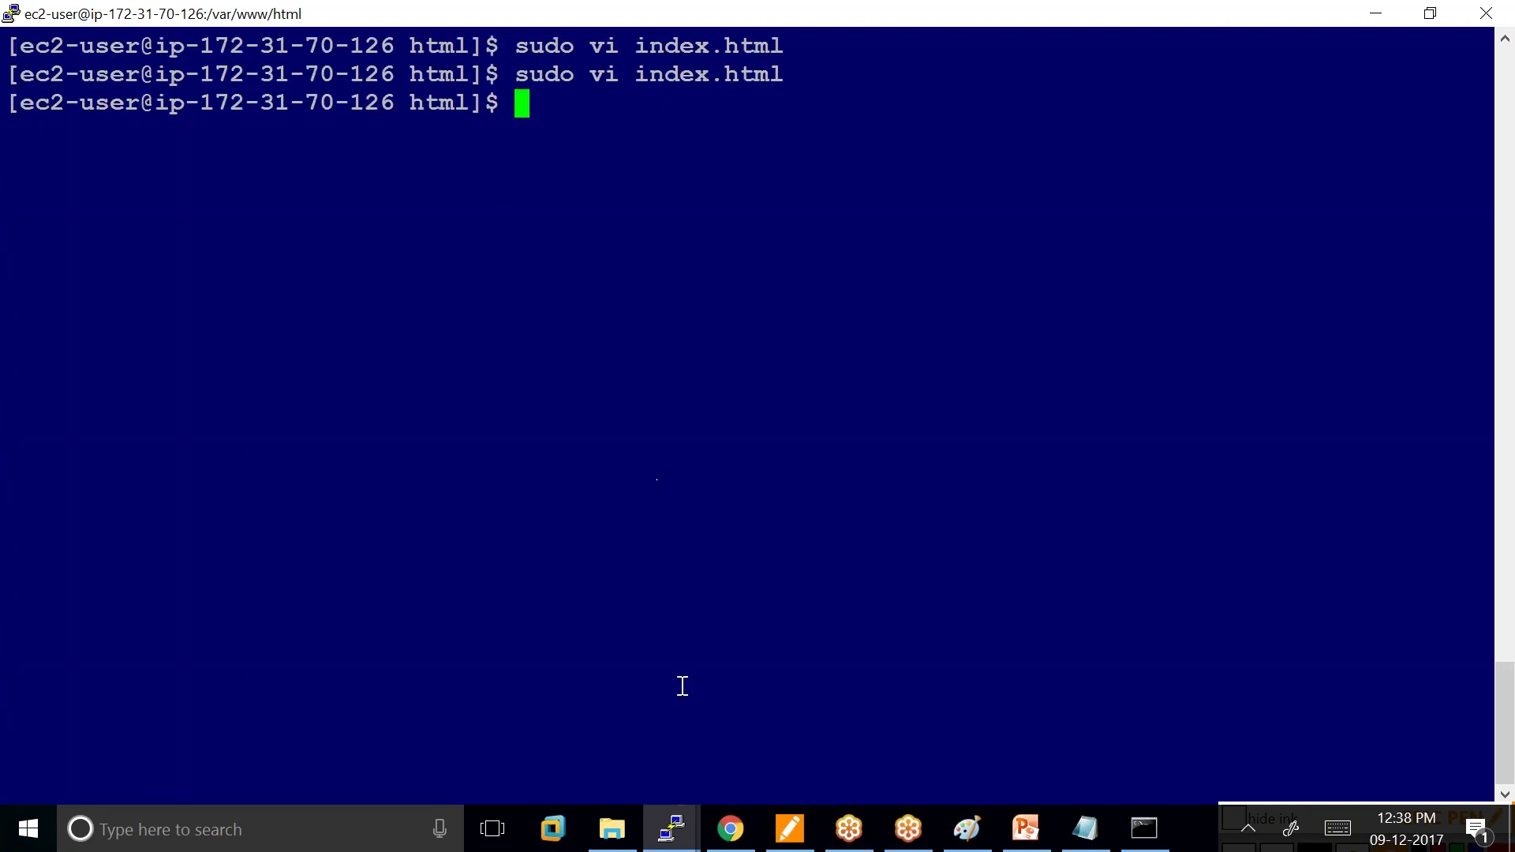
pyautogui.click(736, 829)
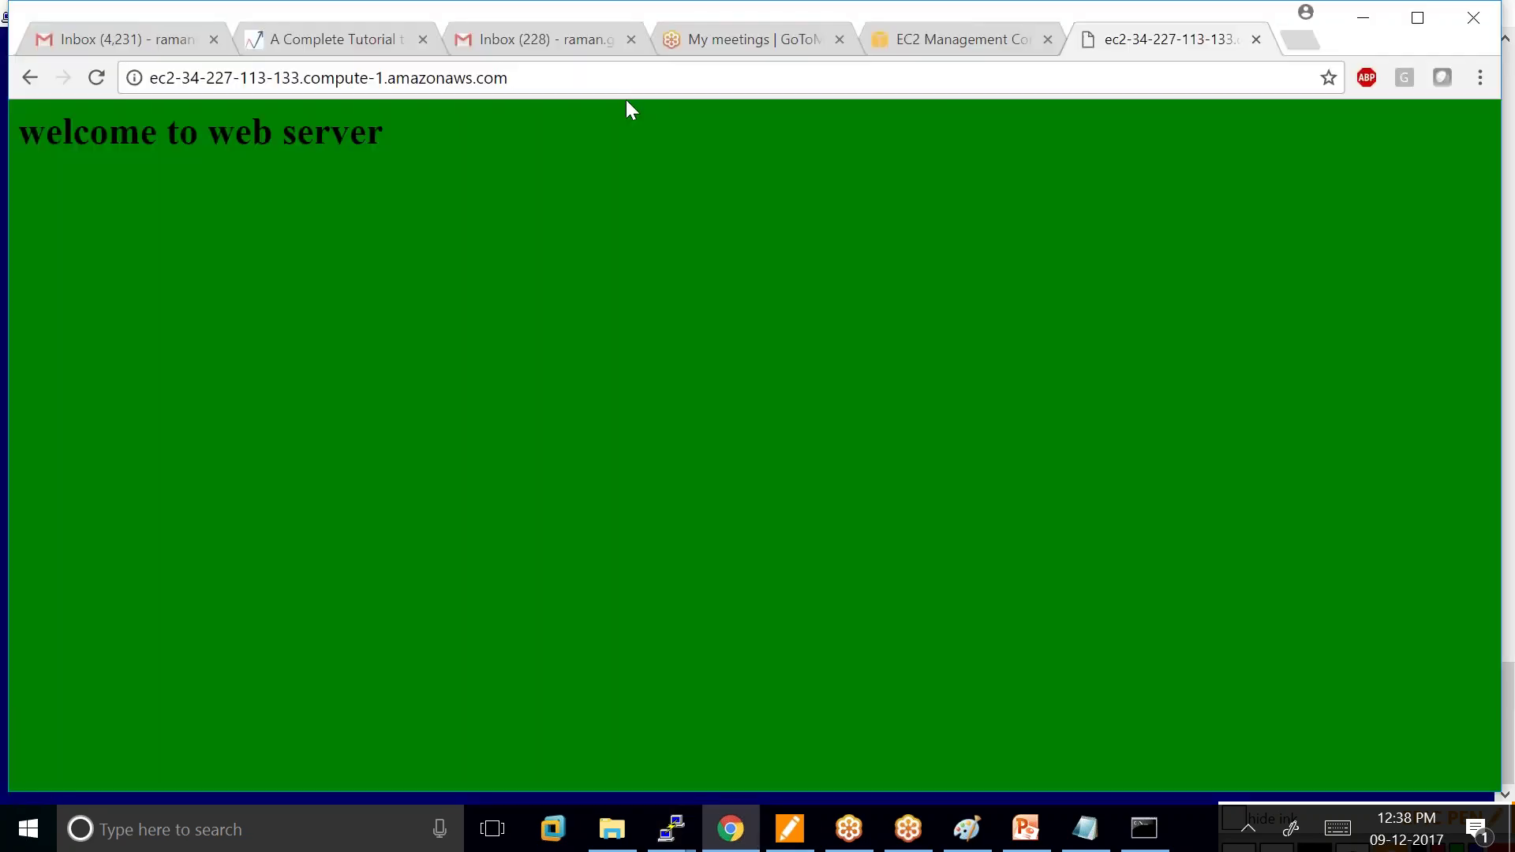
# Reload the server's page to show the red background, then bring the Paint diagram forward.
pyautogui.click(506, 77)
pyautogui.press('Return')
pyautogui.moveTo(969, 829)
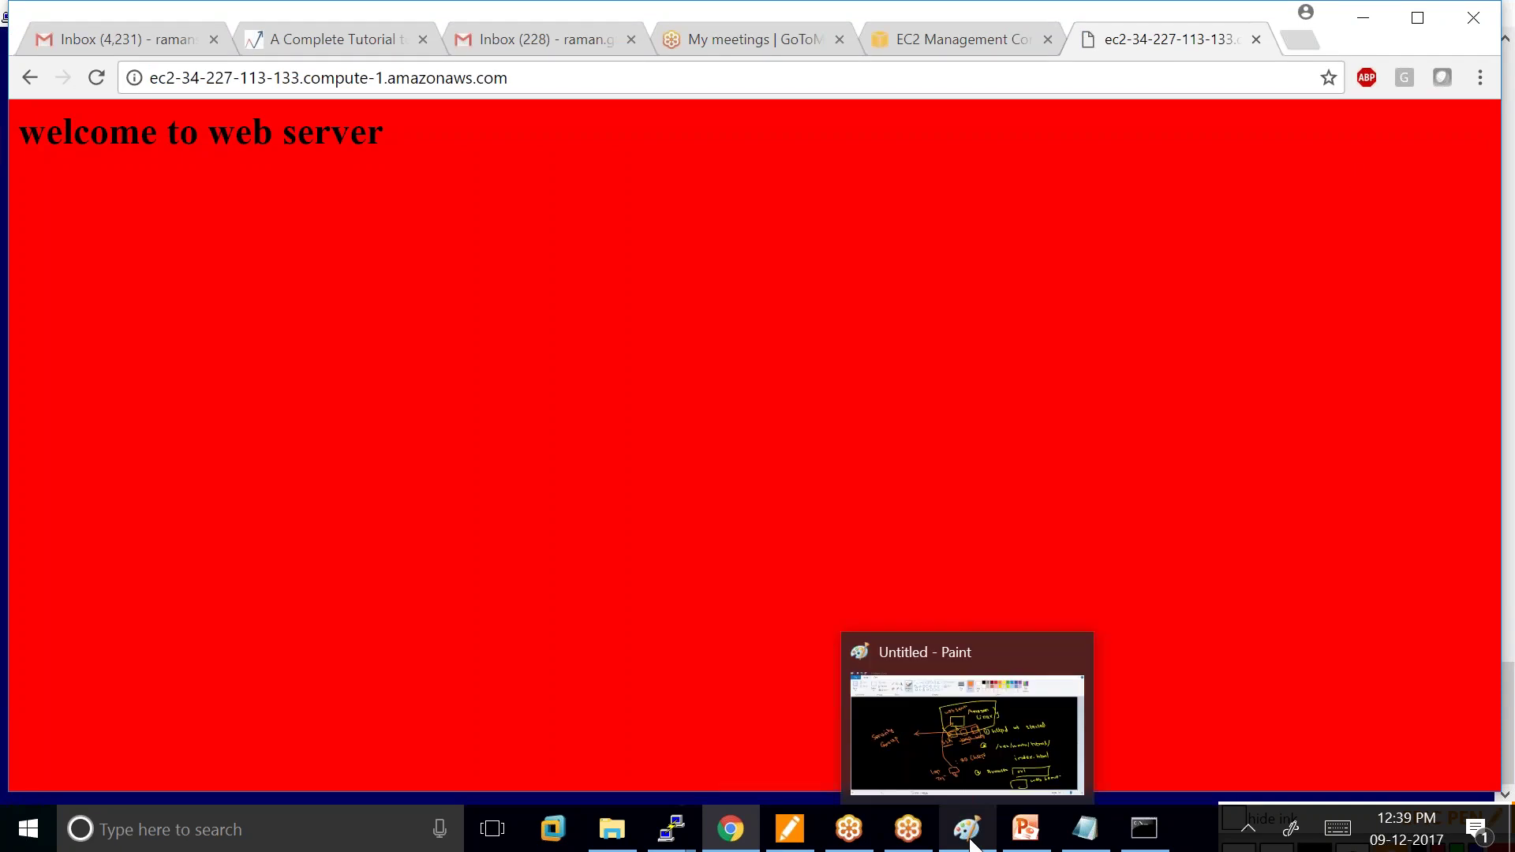
pyautogui.click(1057, 745)
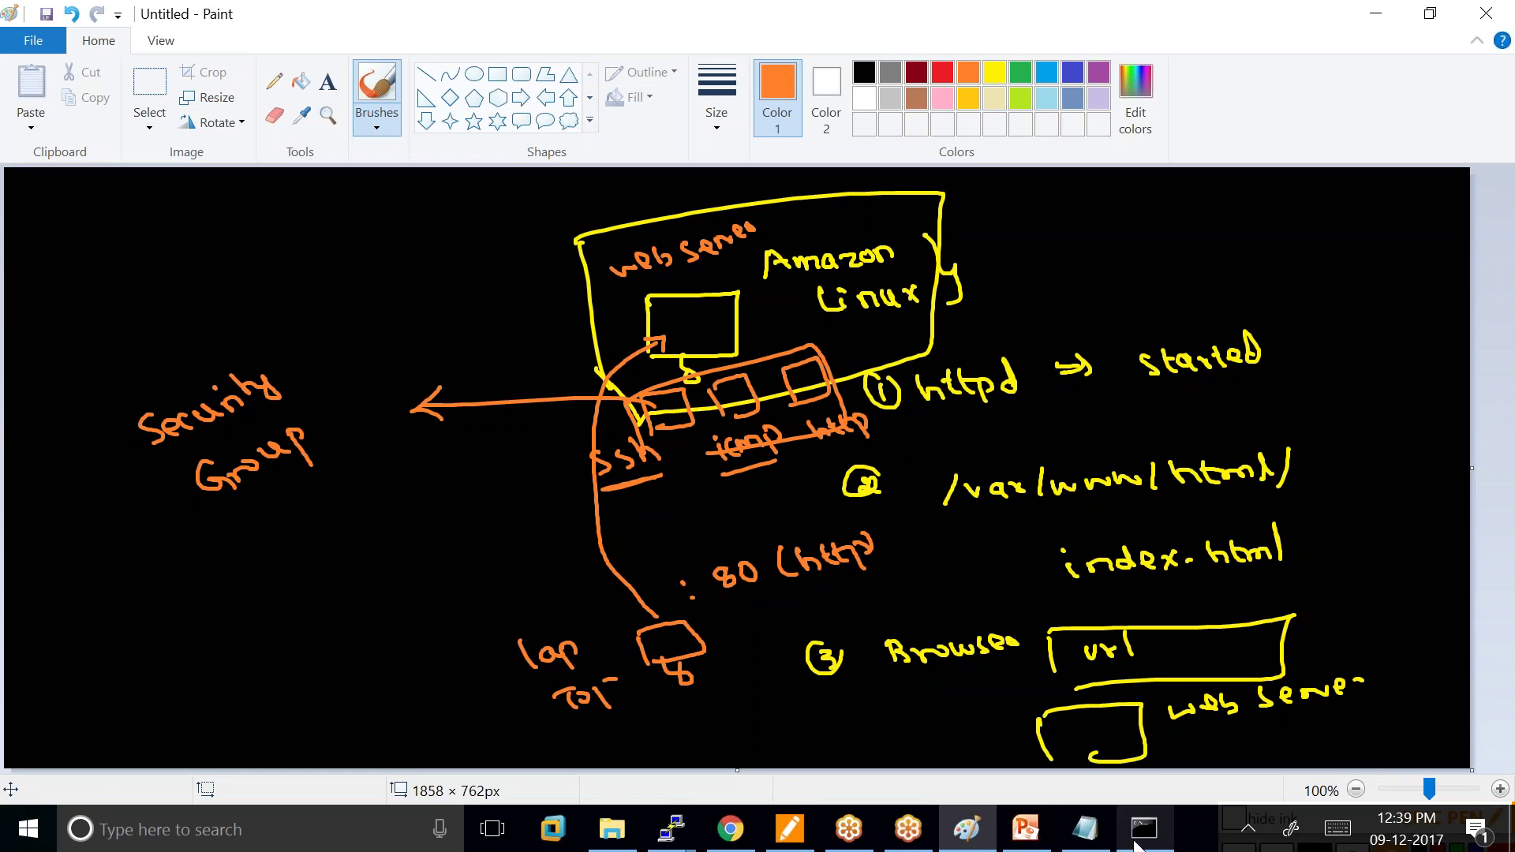
pyautogui.click(671, 829)
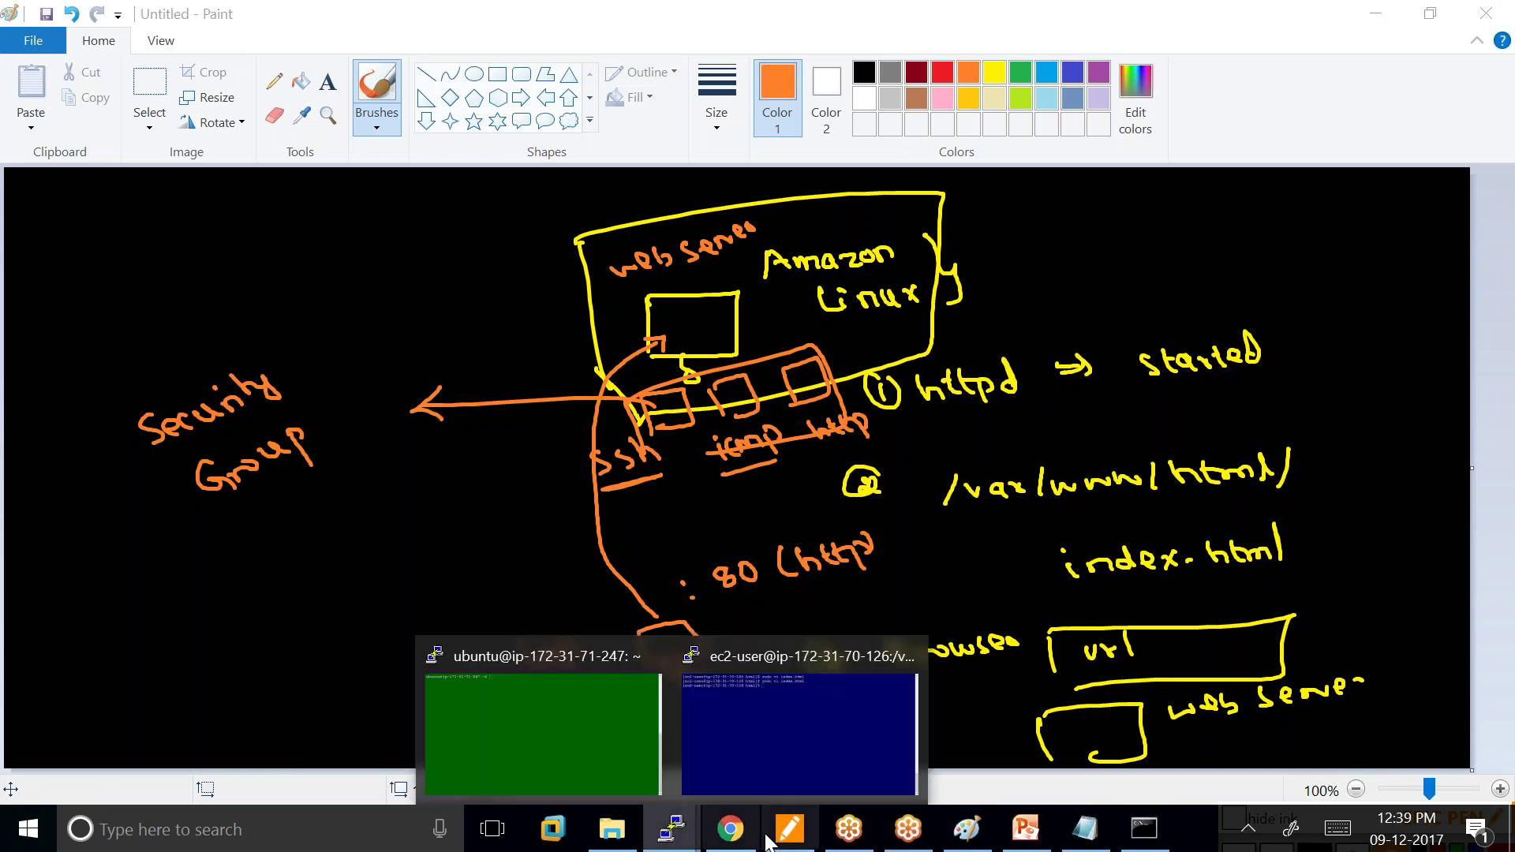
# Install apache2 on the Ubuntu server with apt-get and run 'sudo service apache2 status'.
pyautogui.click(550, 734)
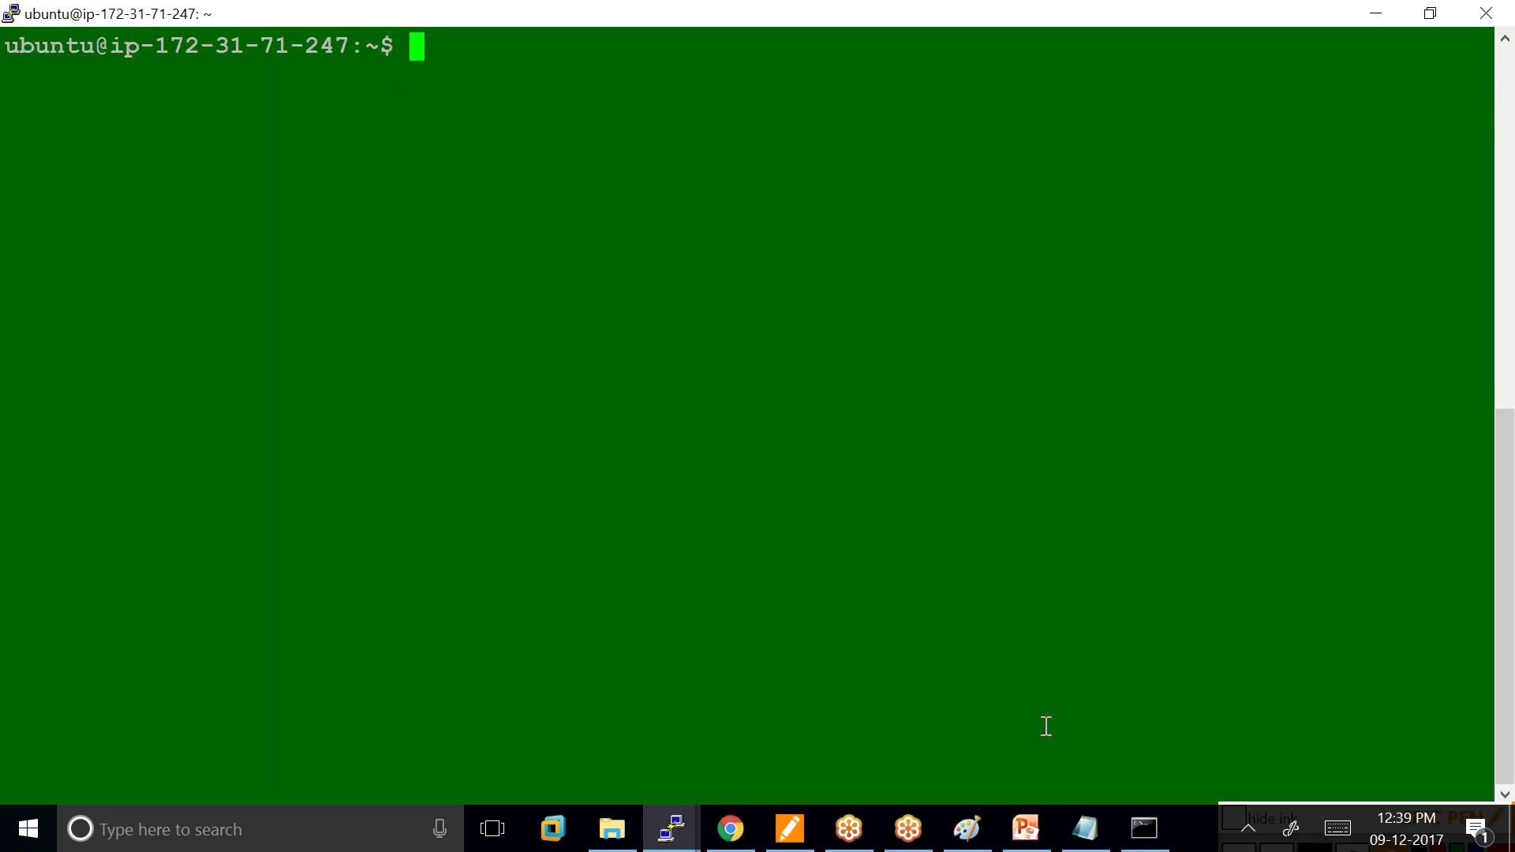
pyautogui.write('sudo')
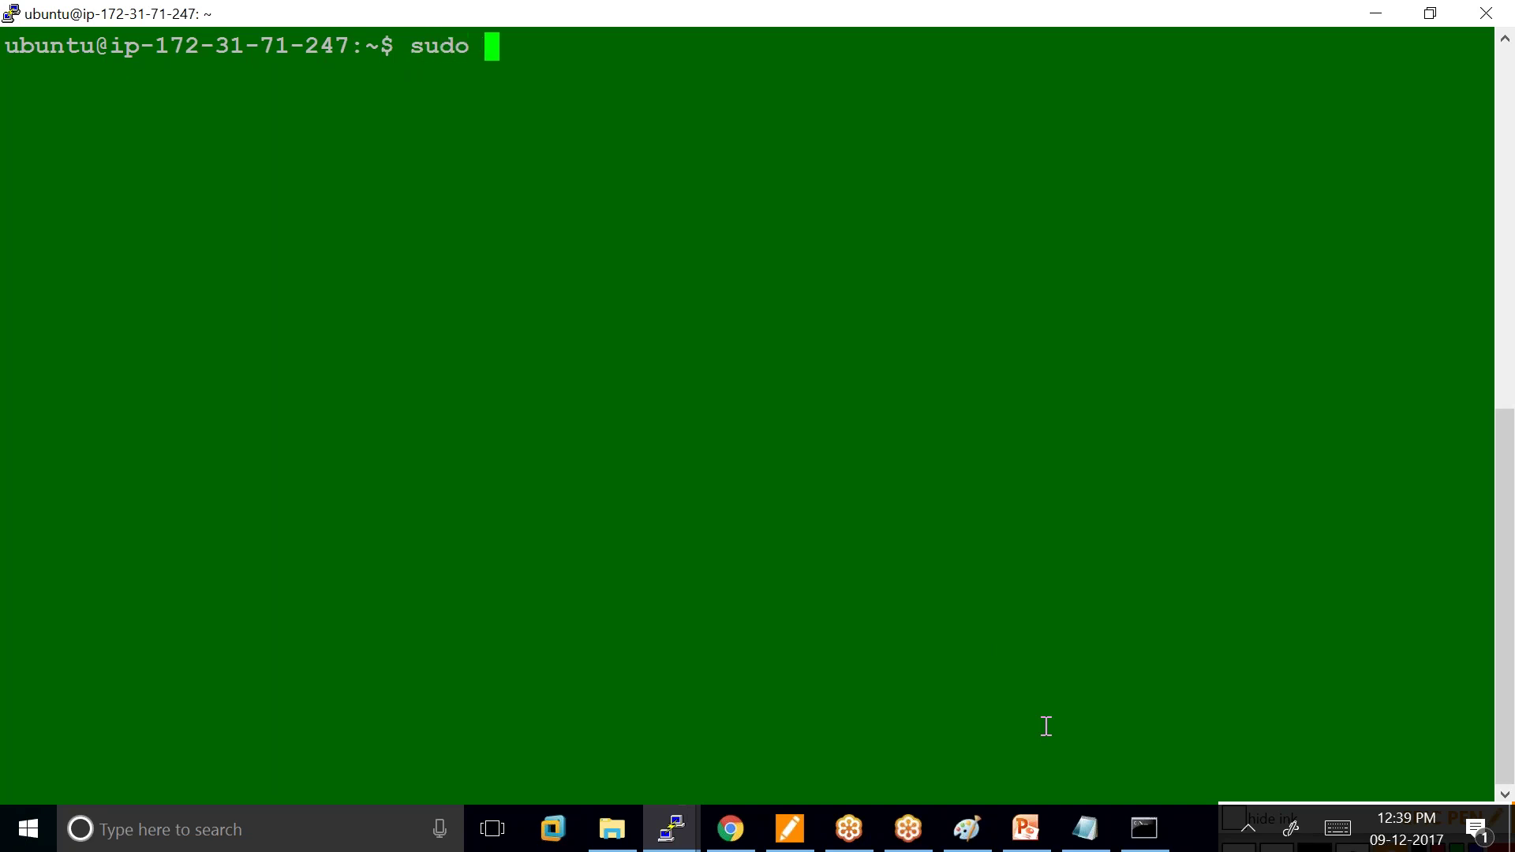
pyautogui.write(' apt-')
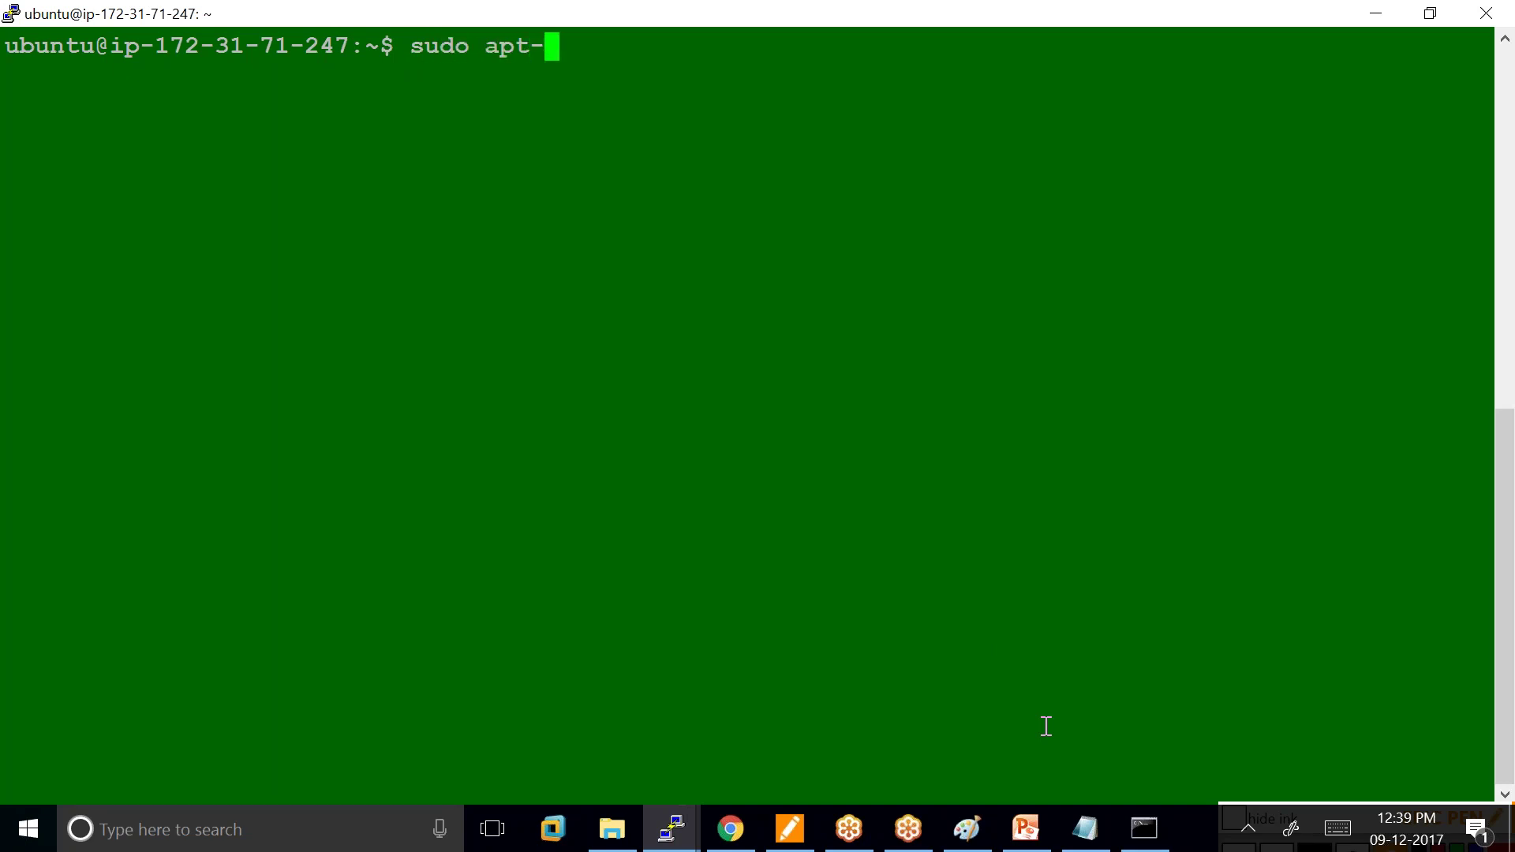
pyautogui.write('get in')
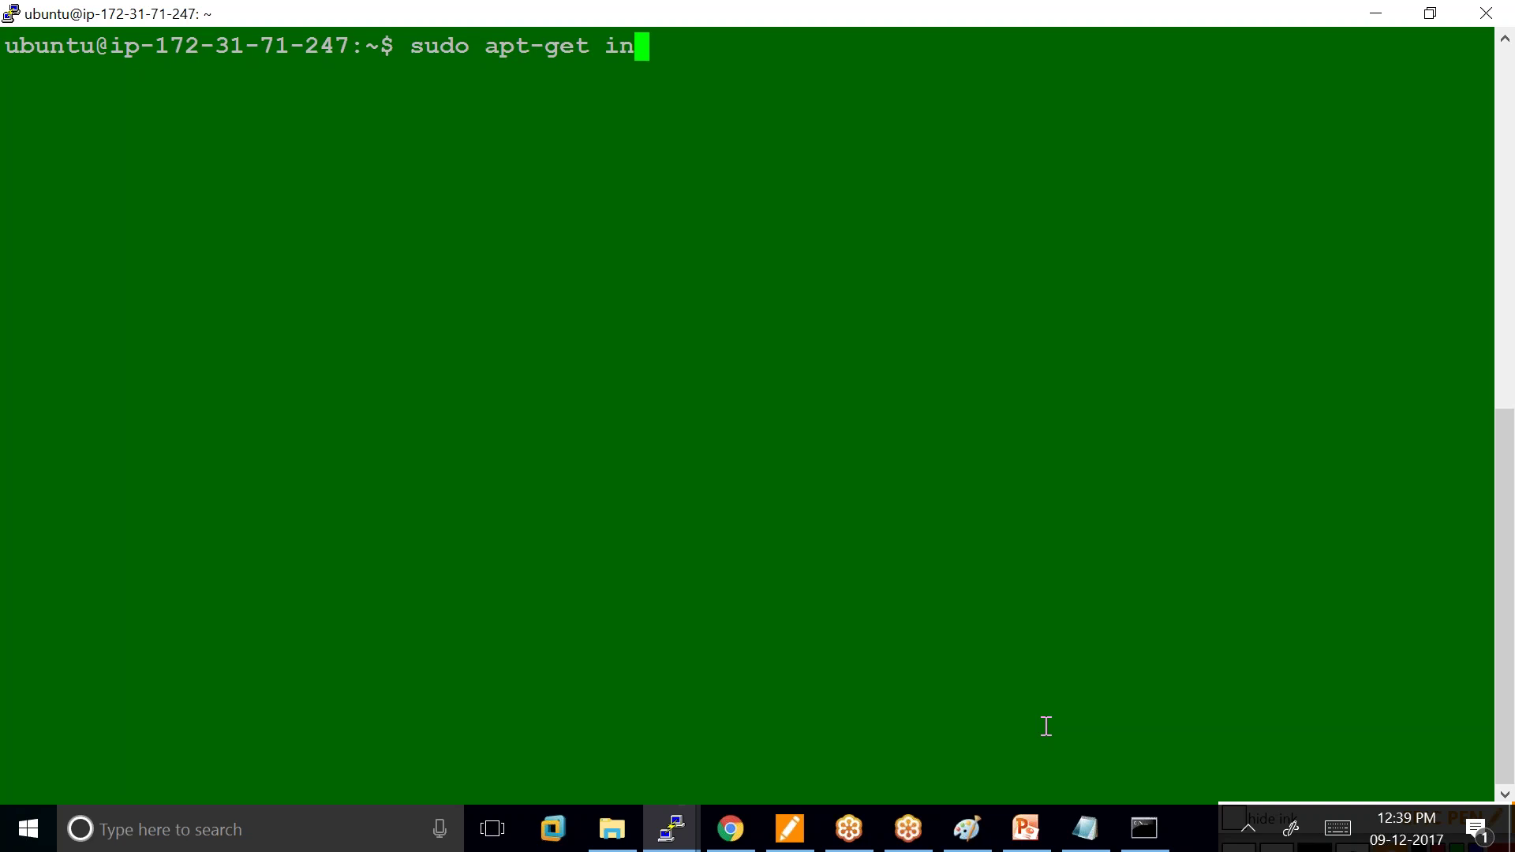
pyautogui.write('stall ')
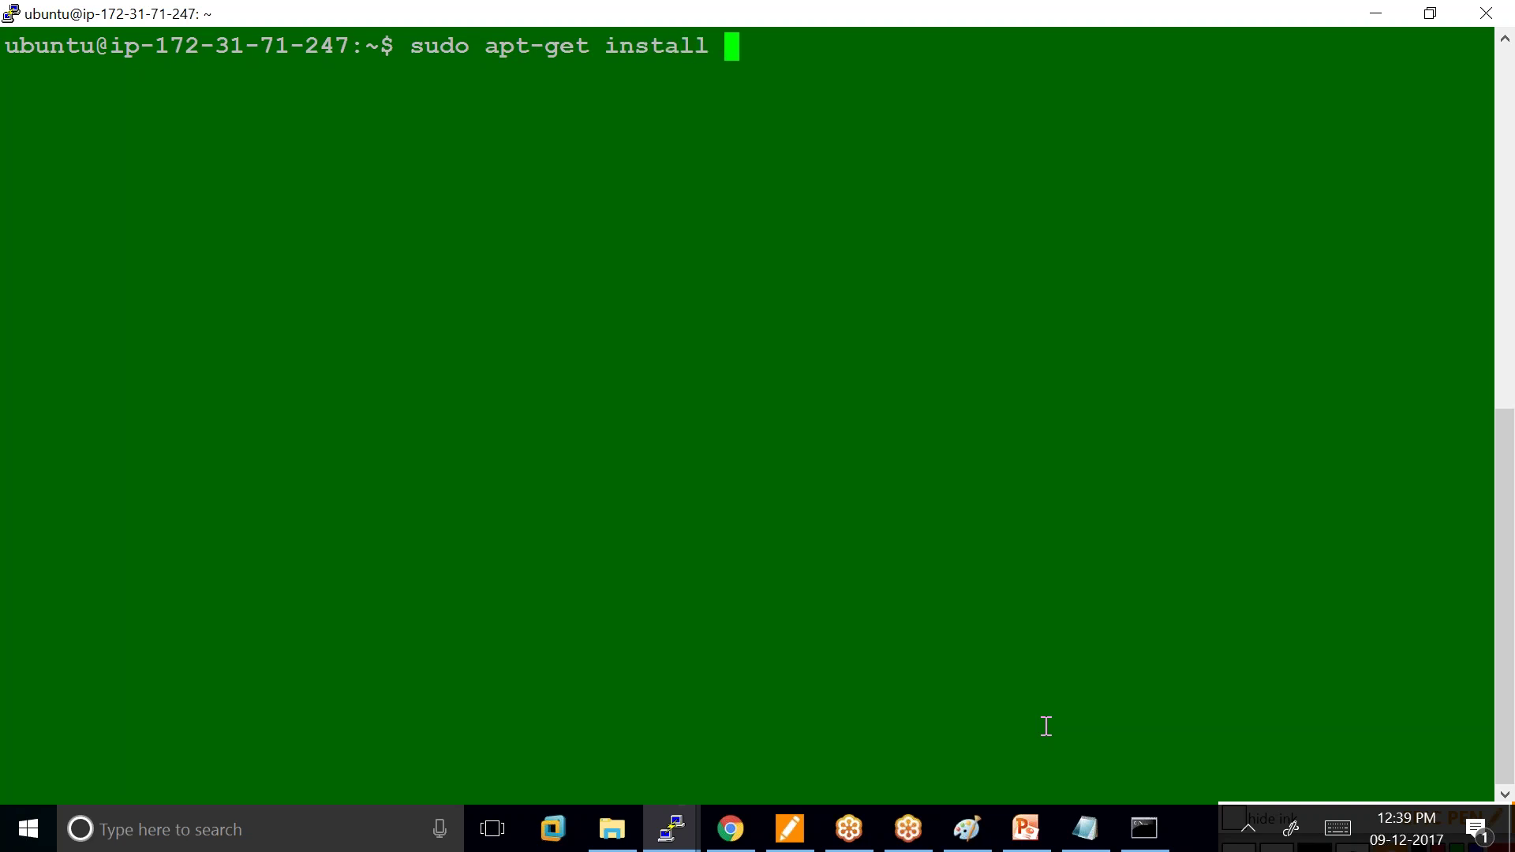
pyautogui.write('apache2')
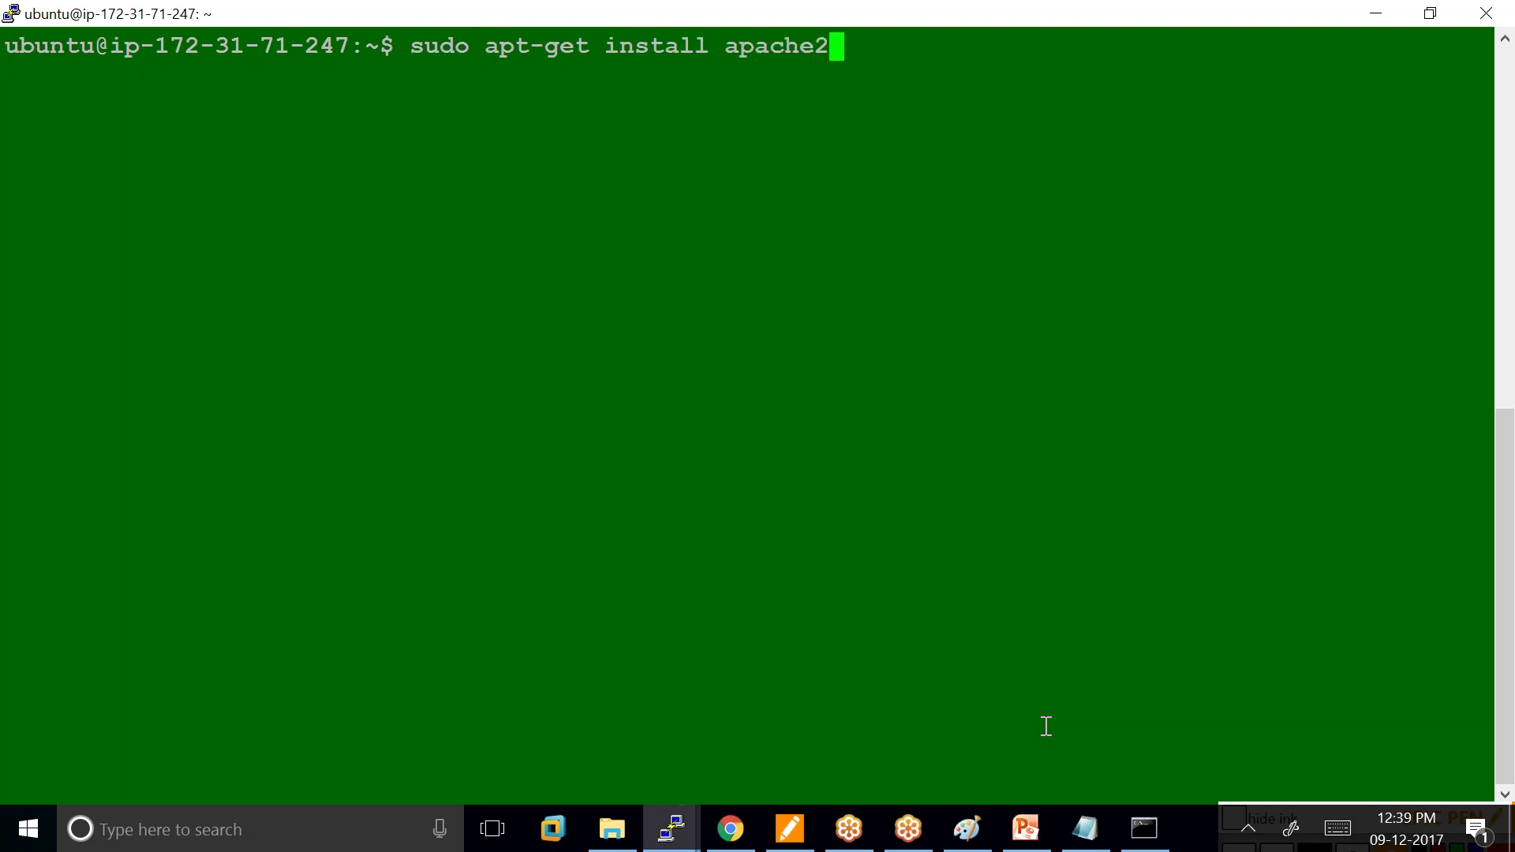
pyautogui.press('Return')
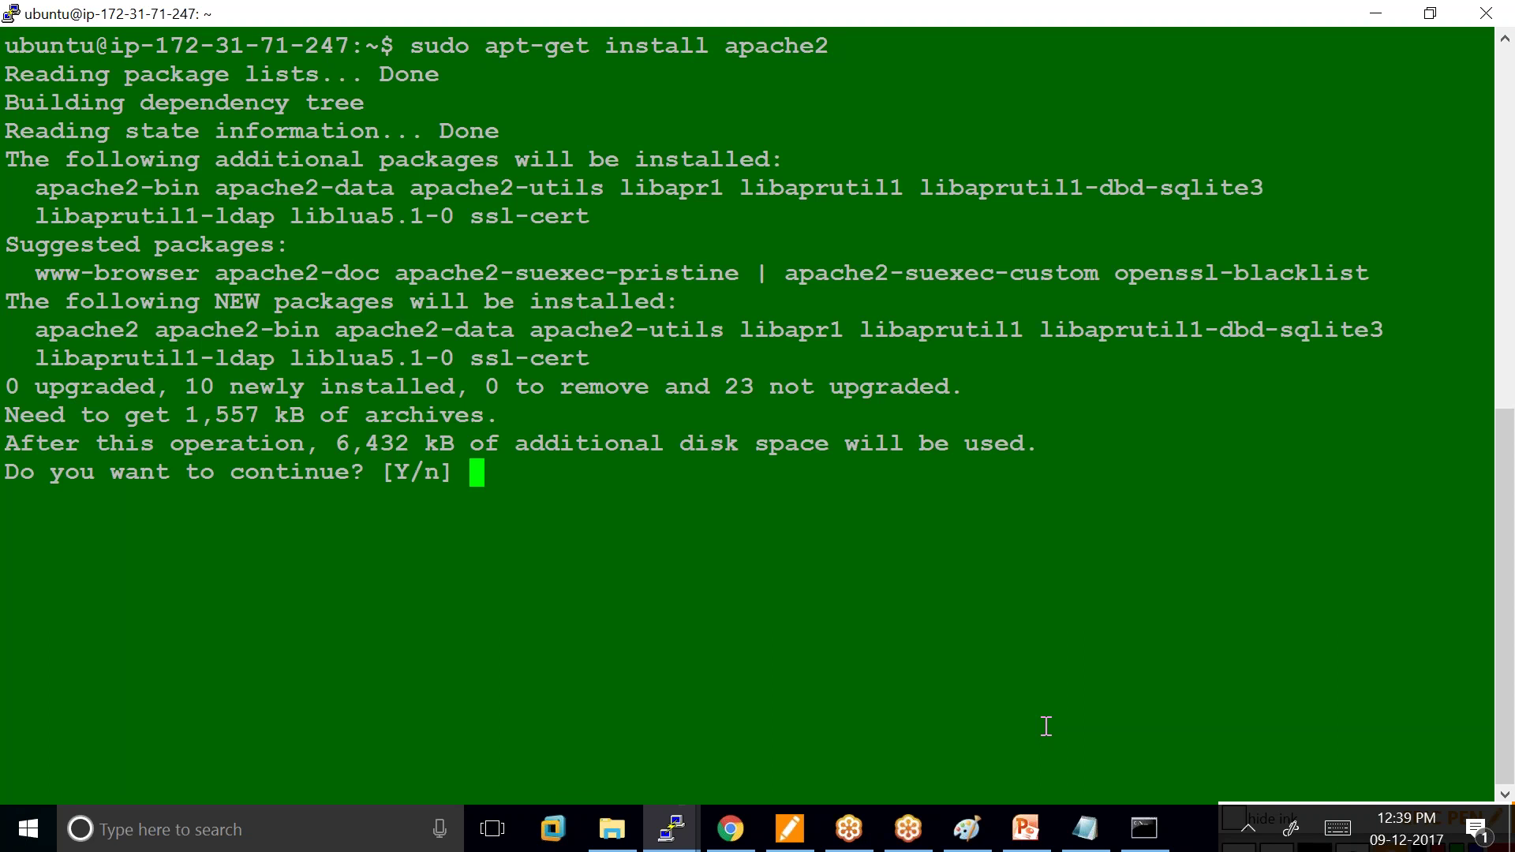
pyautogui.write('y')
pyautogui.press('Return')
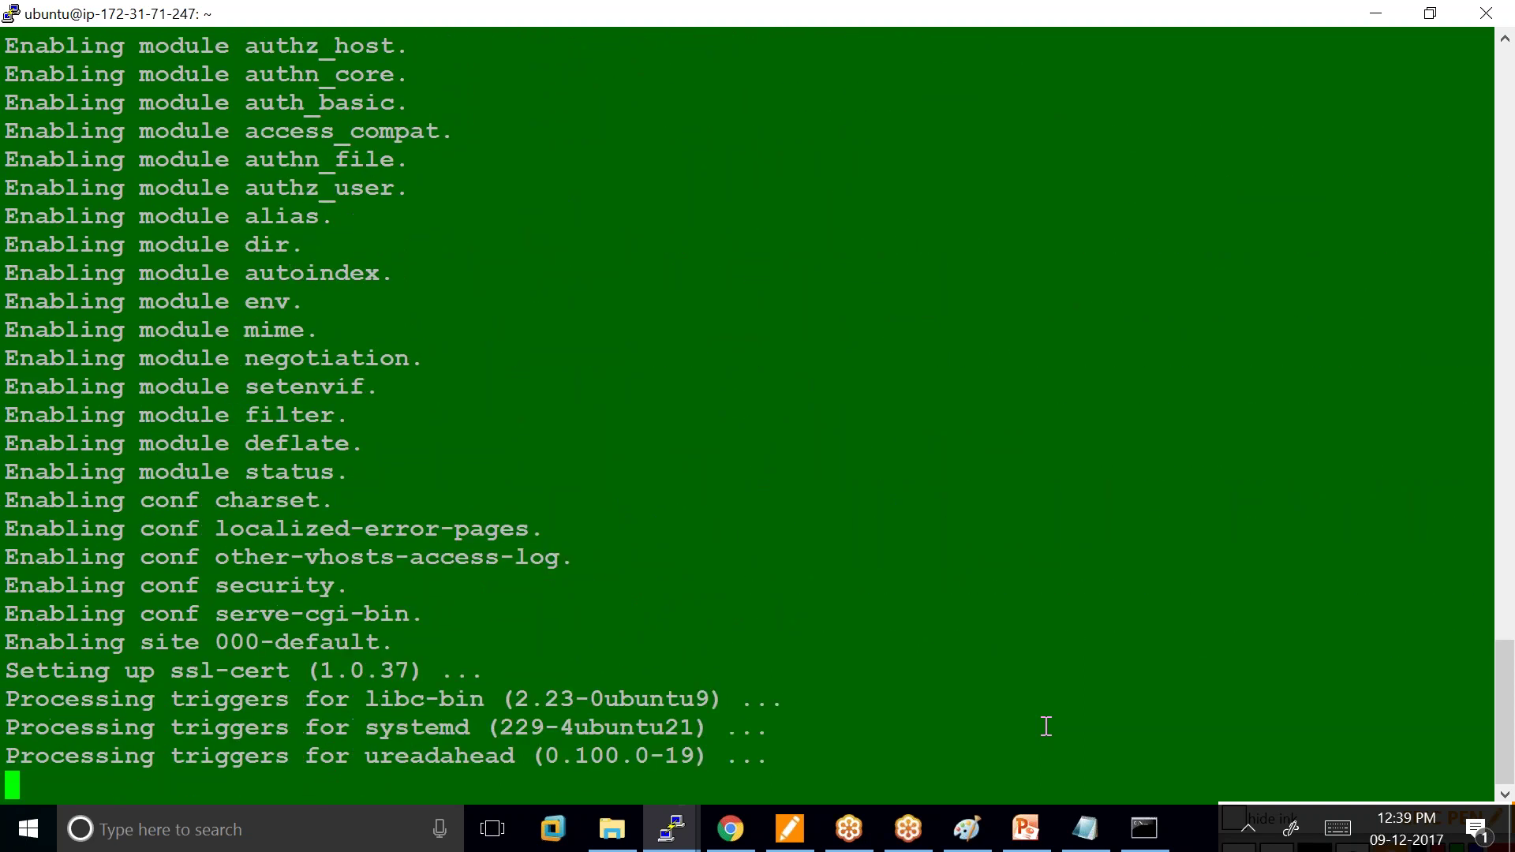
pyautogui.write('sudo se')
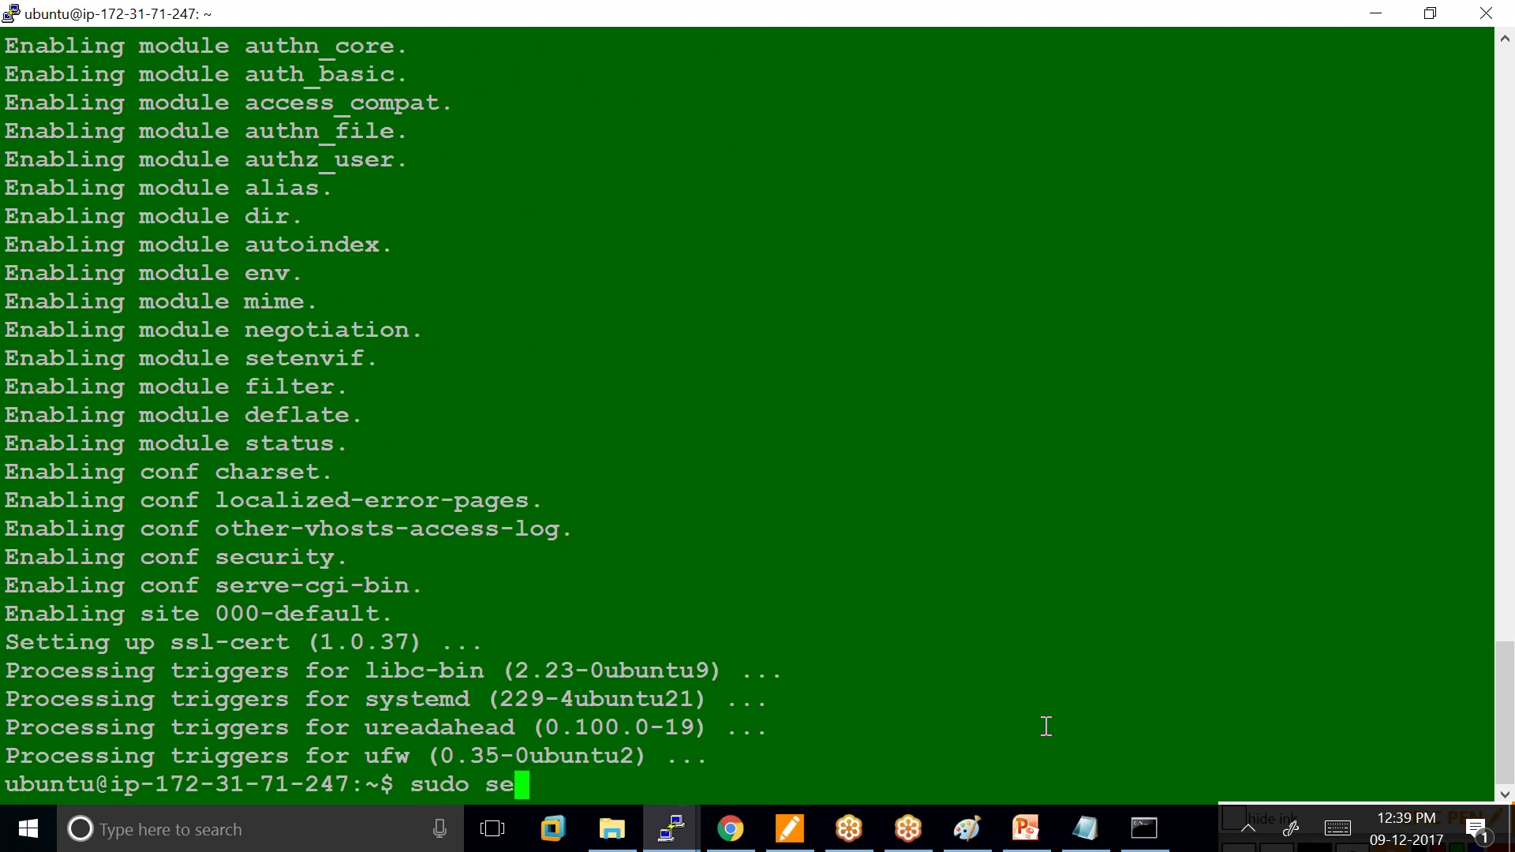
pyautogui.write('rvice ')
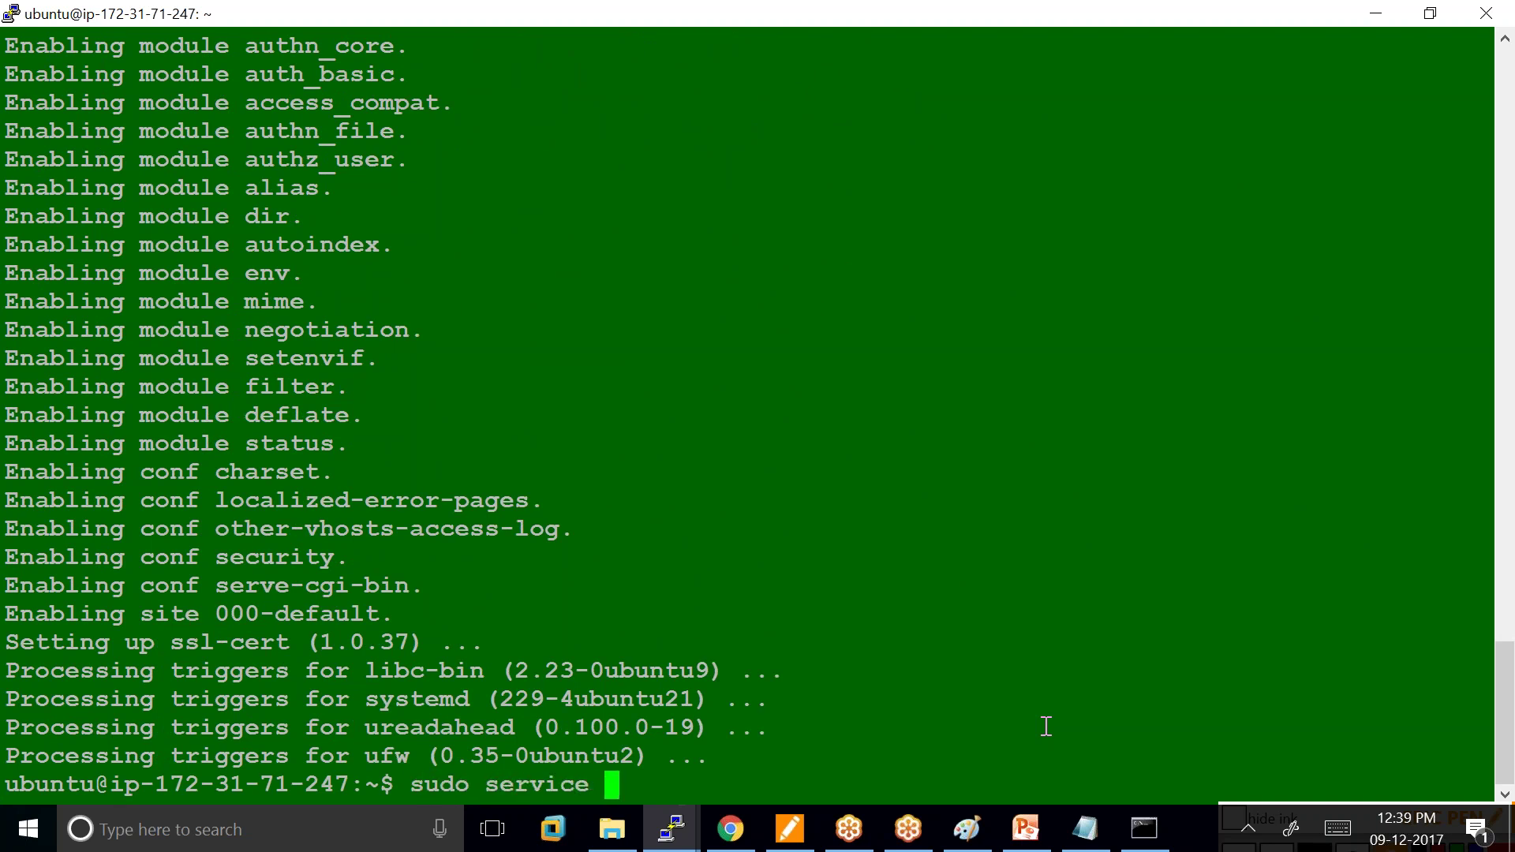
pyautogui.write('apache2')
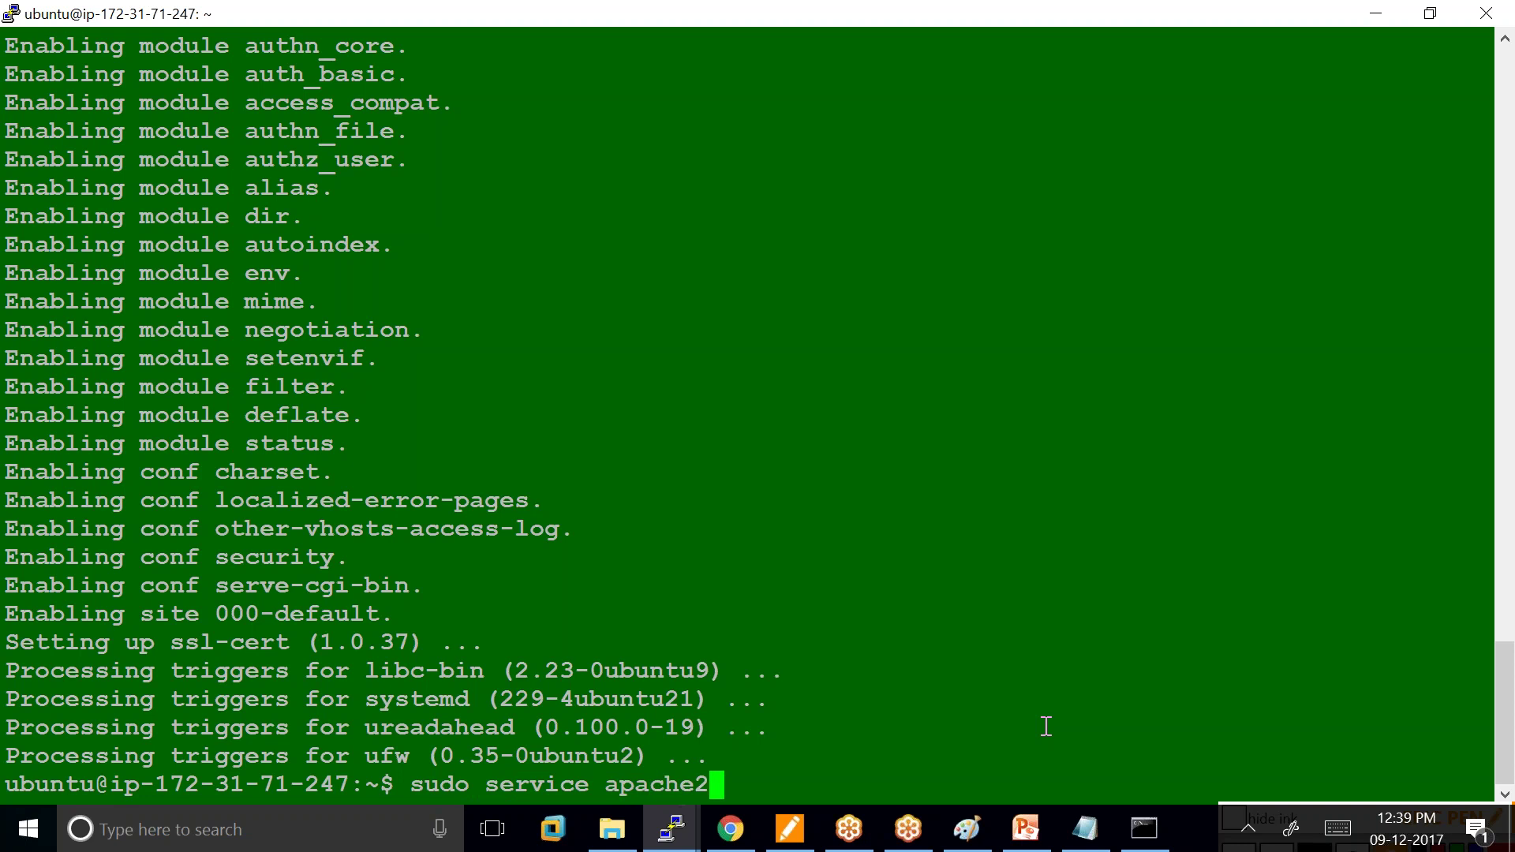
pyautogui.write(' statu')
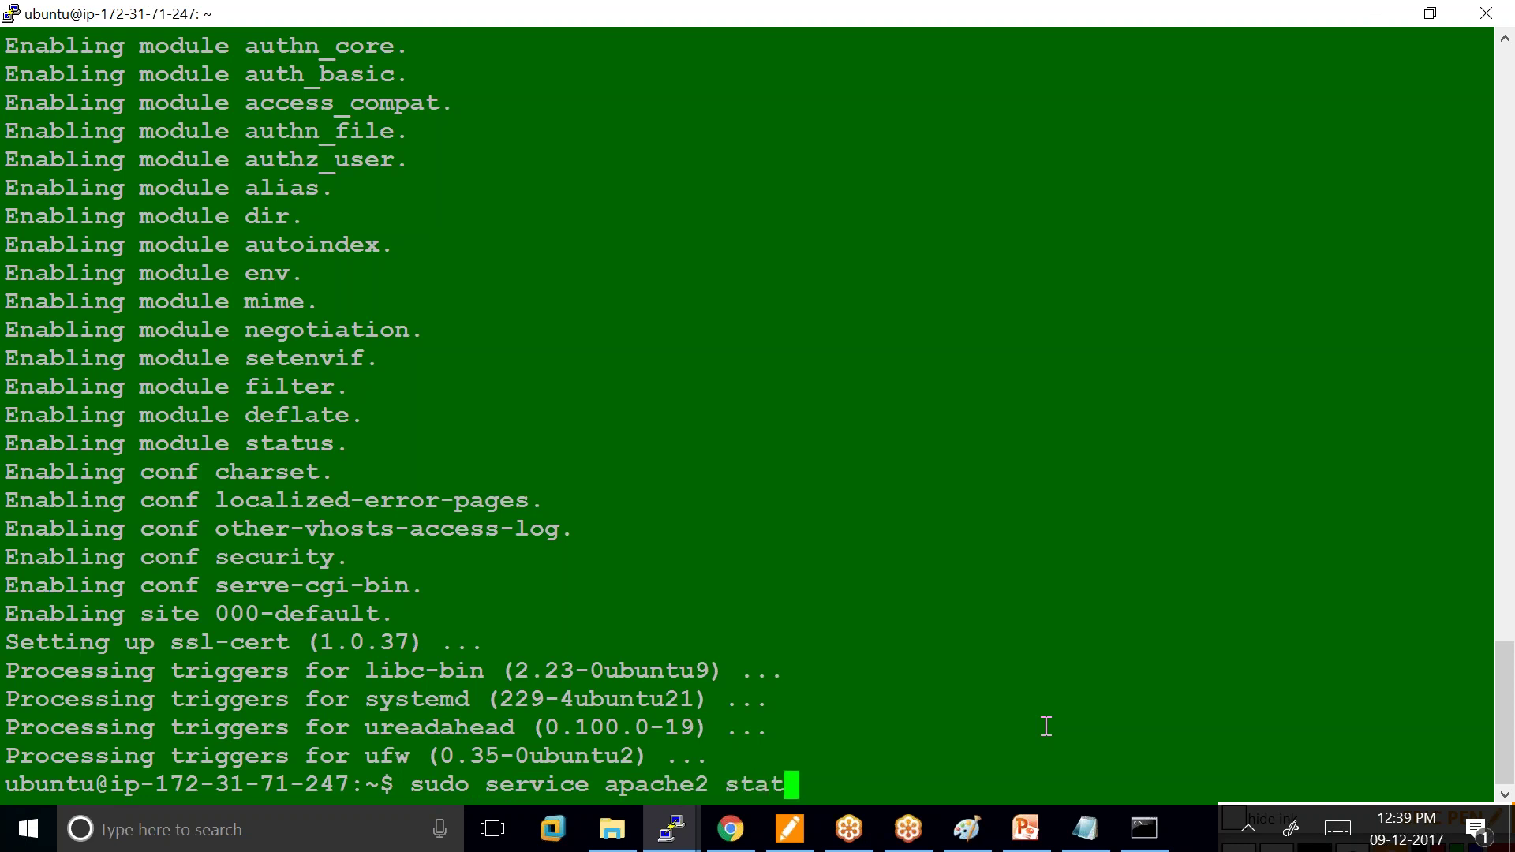
pyautogui.write('s')
pyautogui.press('Return')
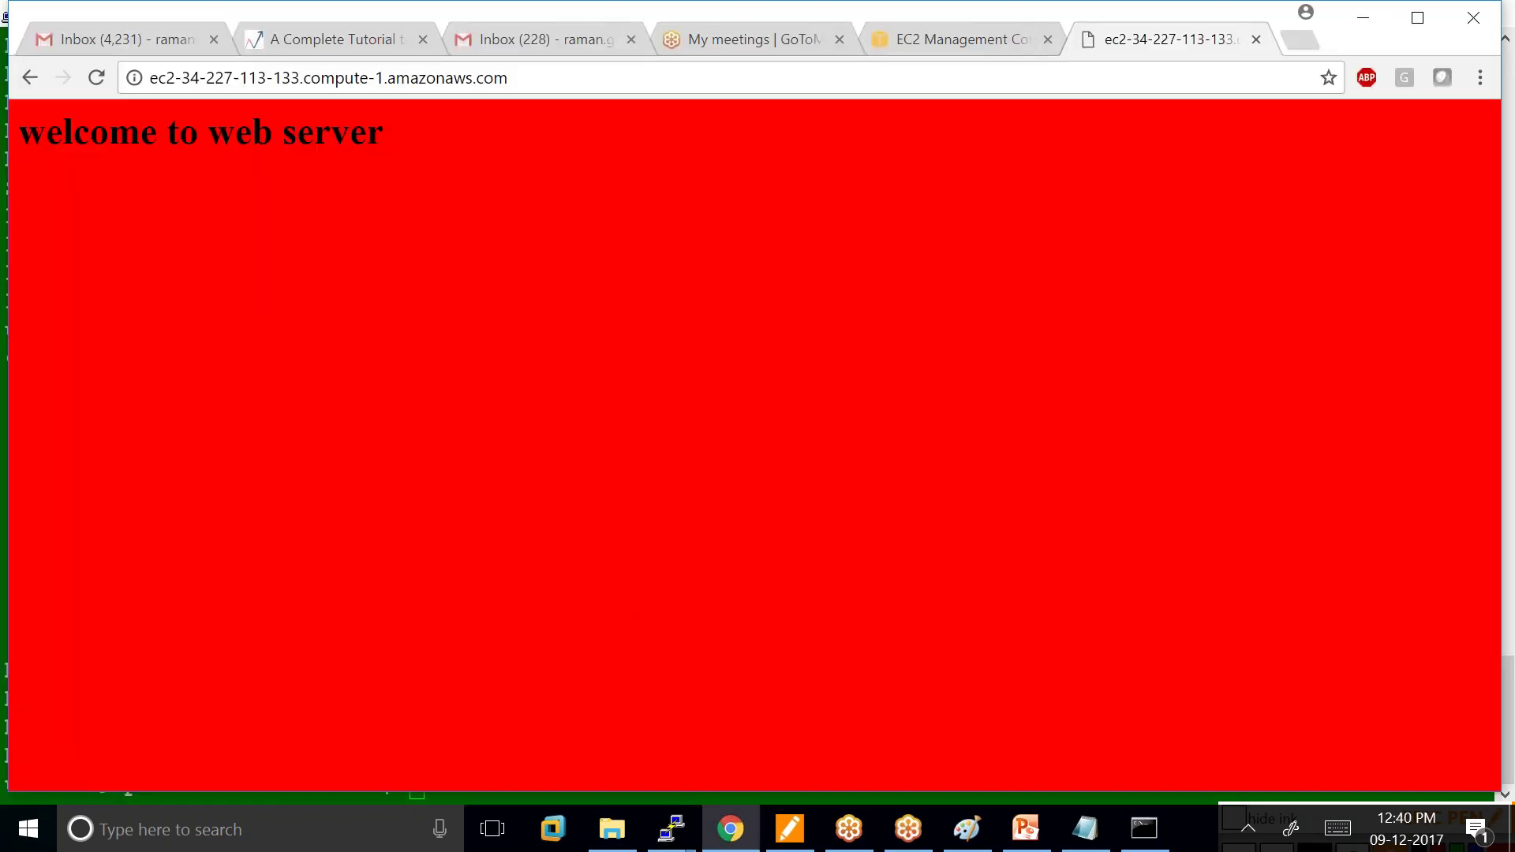
# Copy the Ubuntu instance's public DNS and load ec2-54-174-189-73.compute-1.amazonaws.com in a new tab.
pyautogui.click(931, 27)
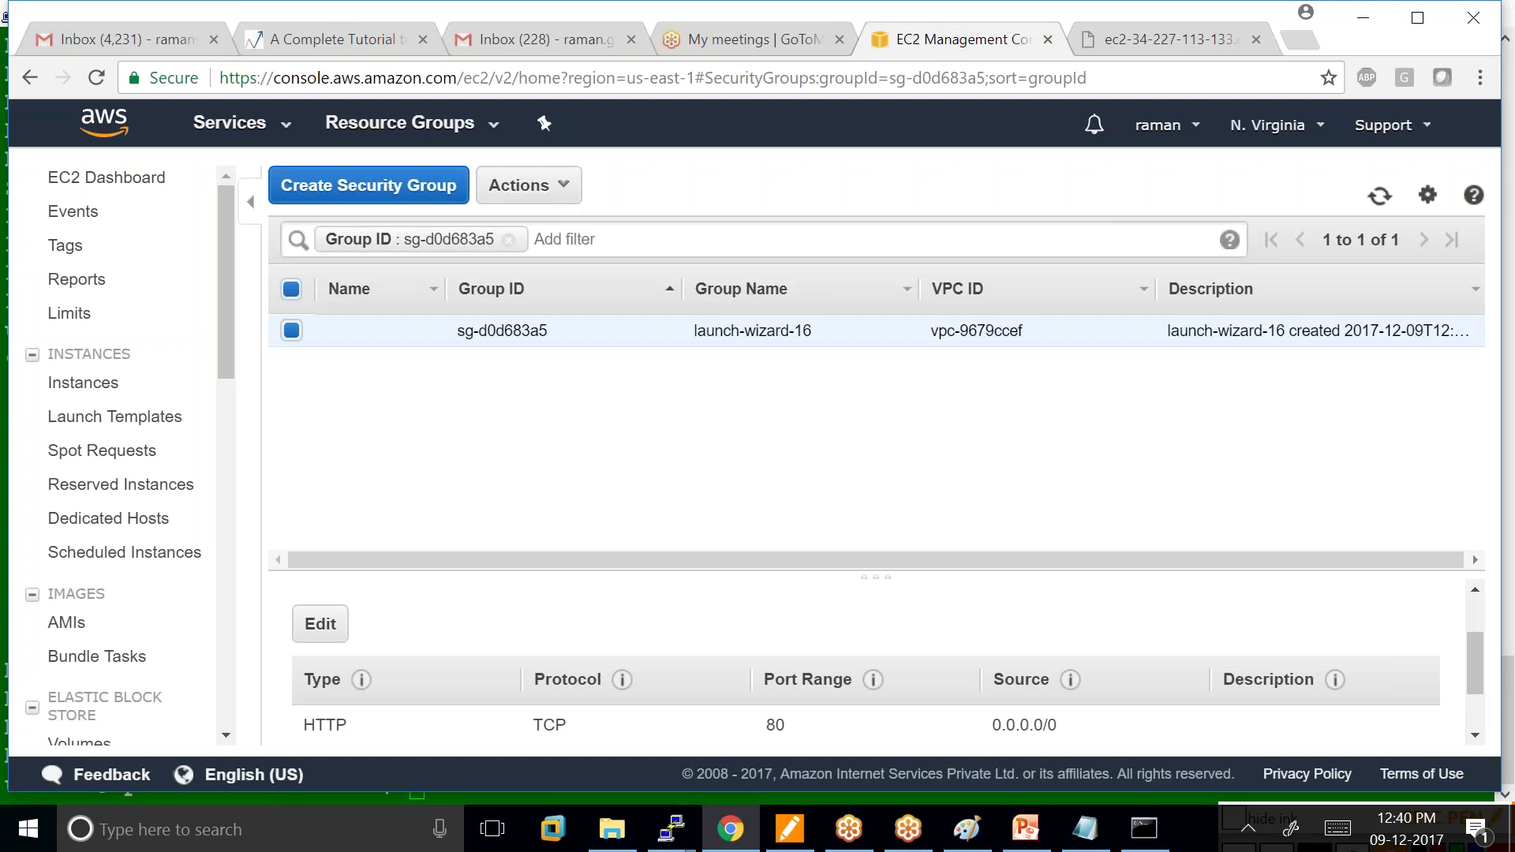
pyautogui.click(83, 382)
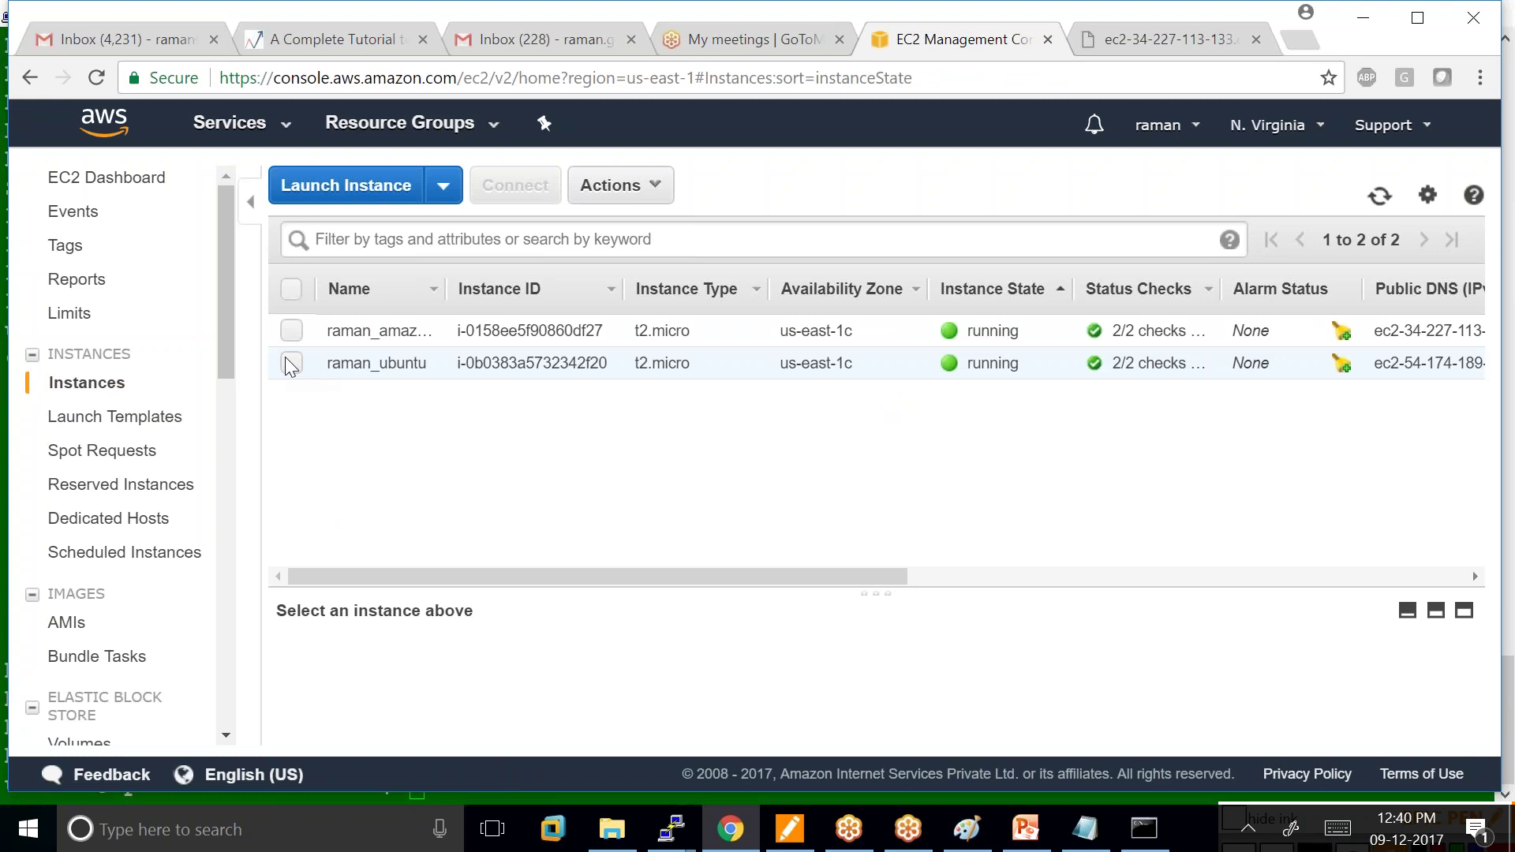
pyautogui.click(303, 369)
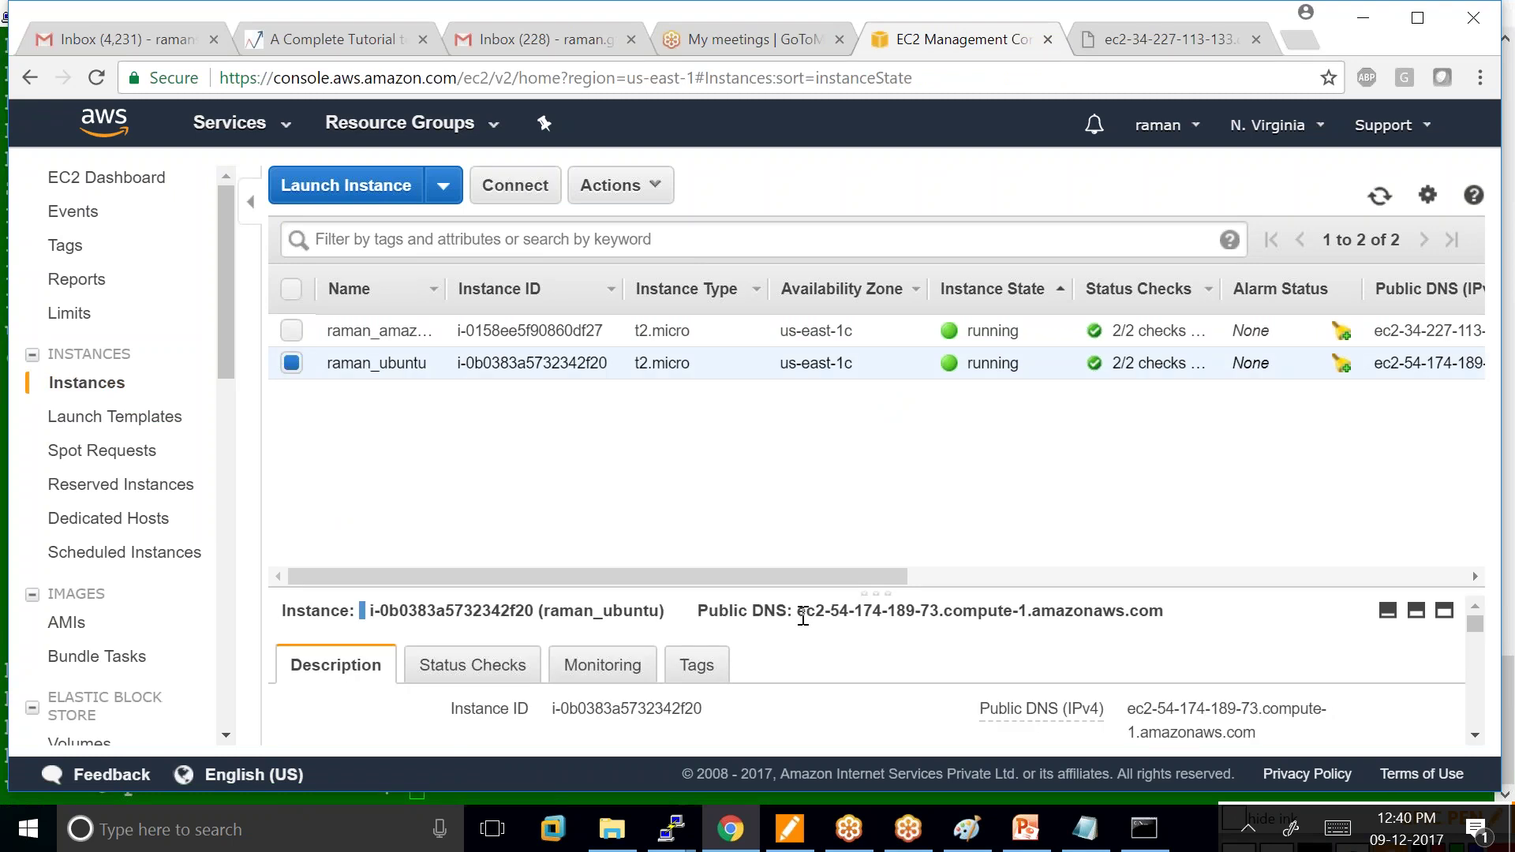
pyautogui.moveTo(797, 616); pyautogui.dragTo(1135, 606)
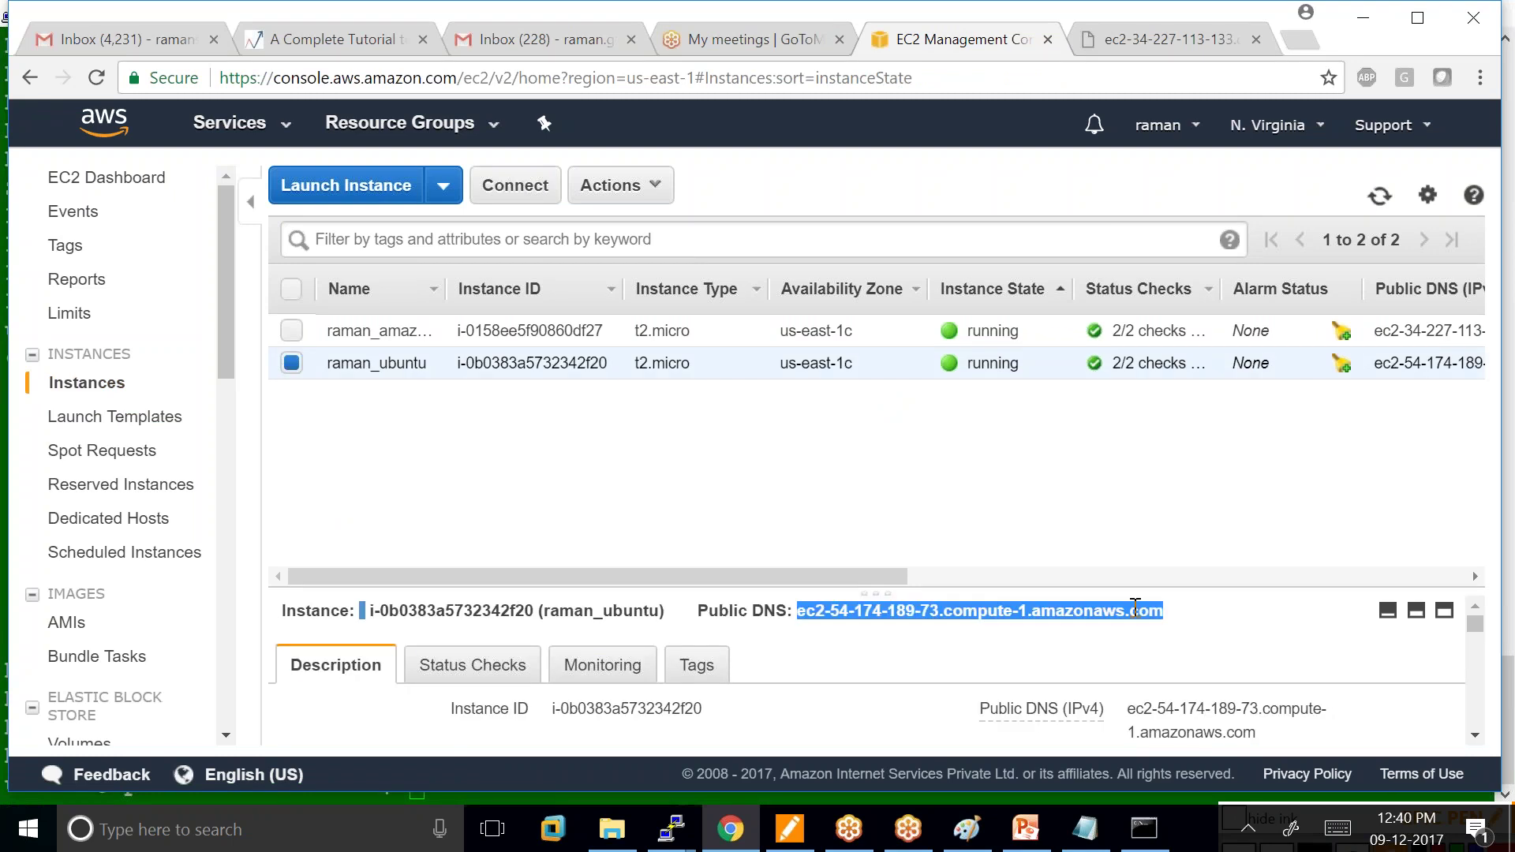
pyautogui.rightClick(1013, 608)
pyautogui.click(1058, 626)
pyautogui.click(1299, 43)
pyautogui.rightClick(461, 76)
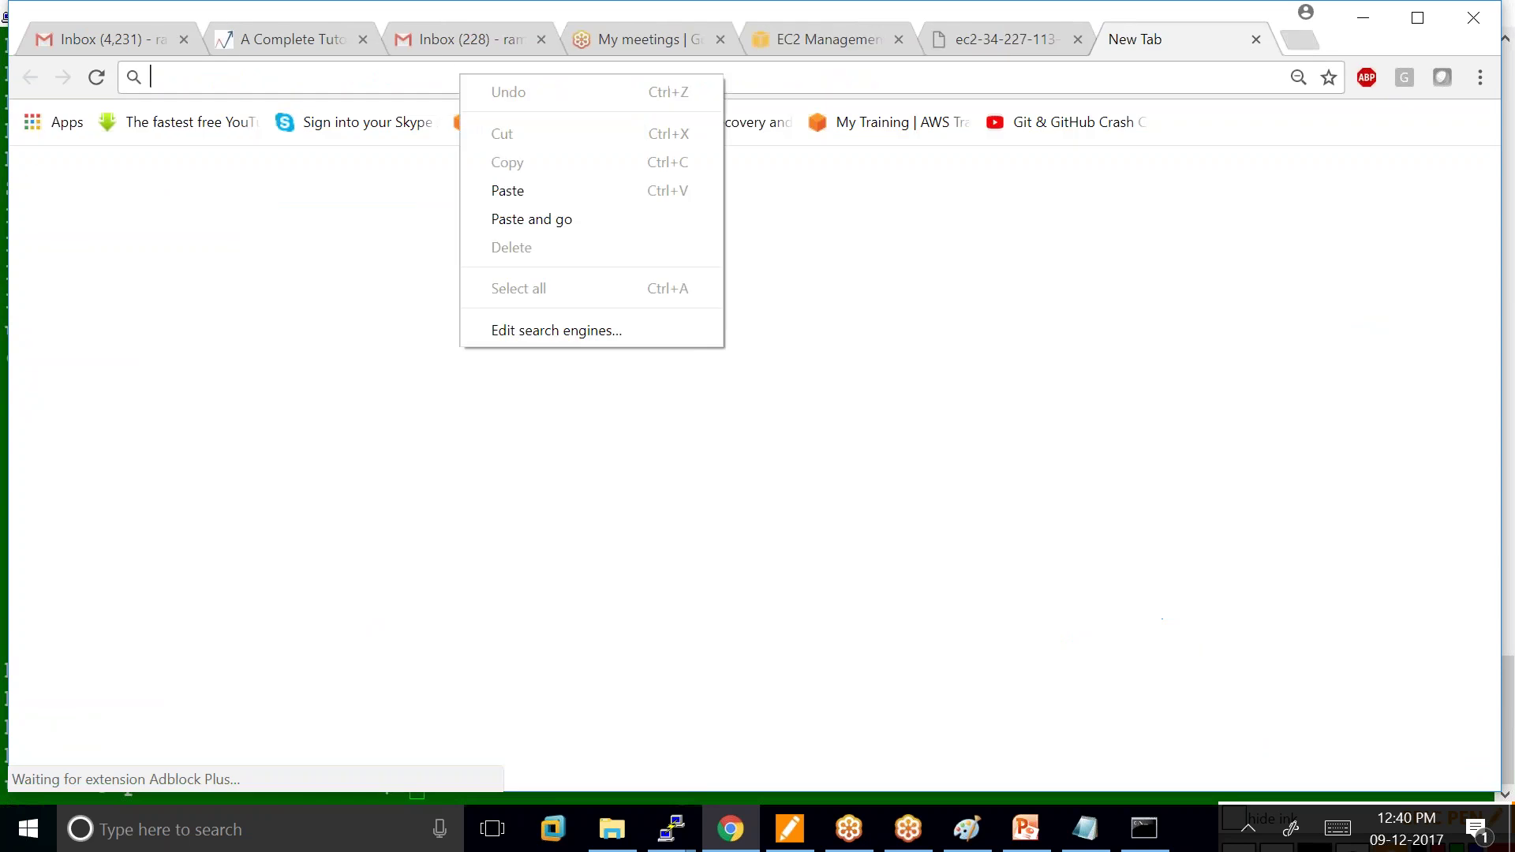
pyautogui.click(508, 190)
pyautogui.press('Return')
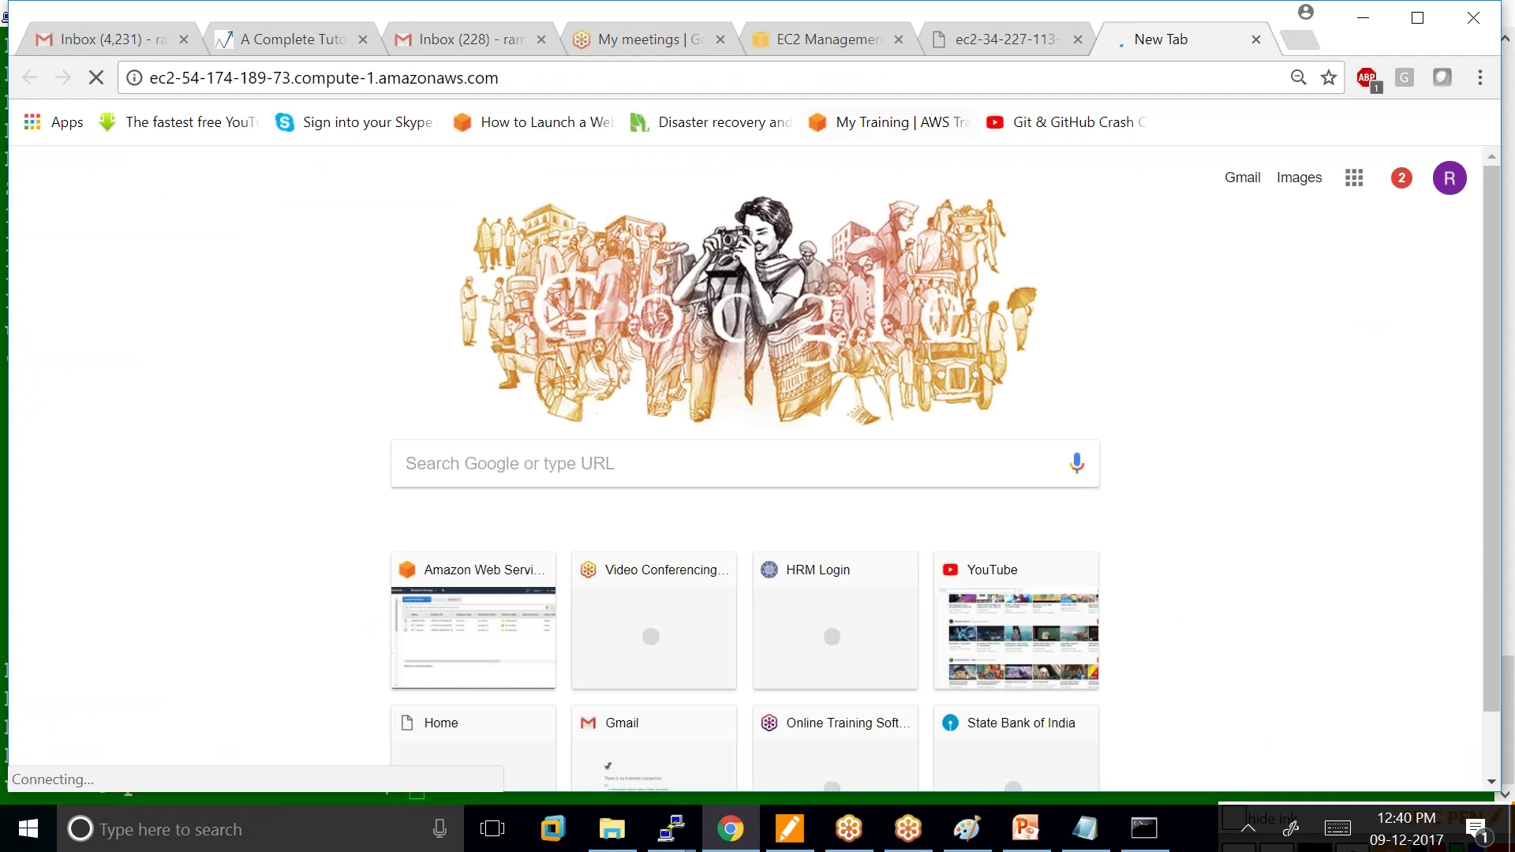
# Open the Ubuntu instance's launch-wizard-15 security group in the EC2 console.
pyautogui.click(800, 31)
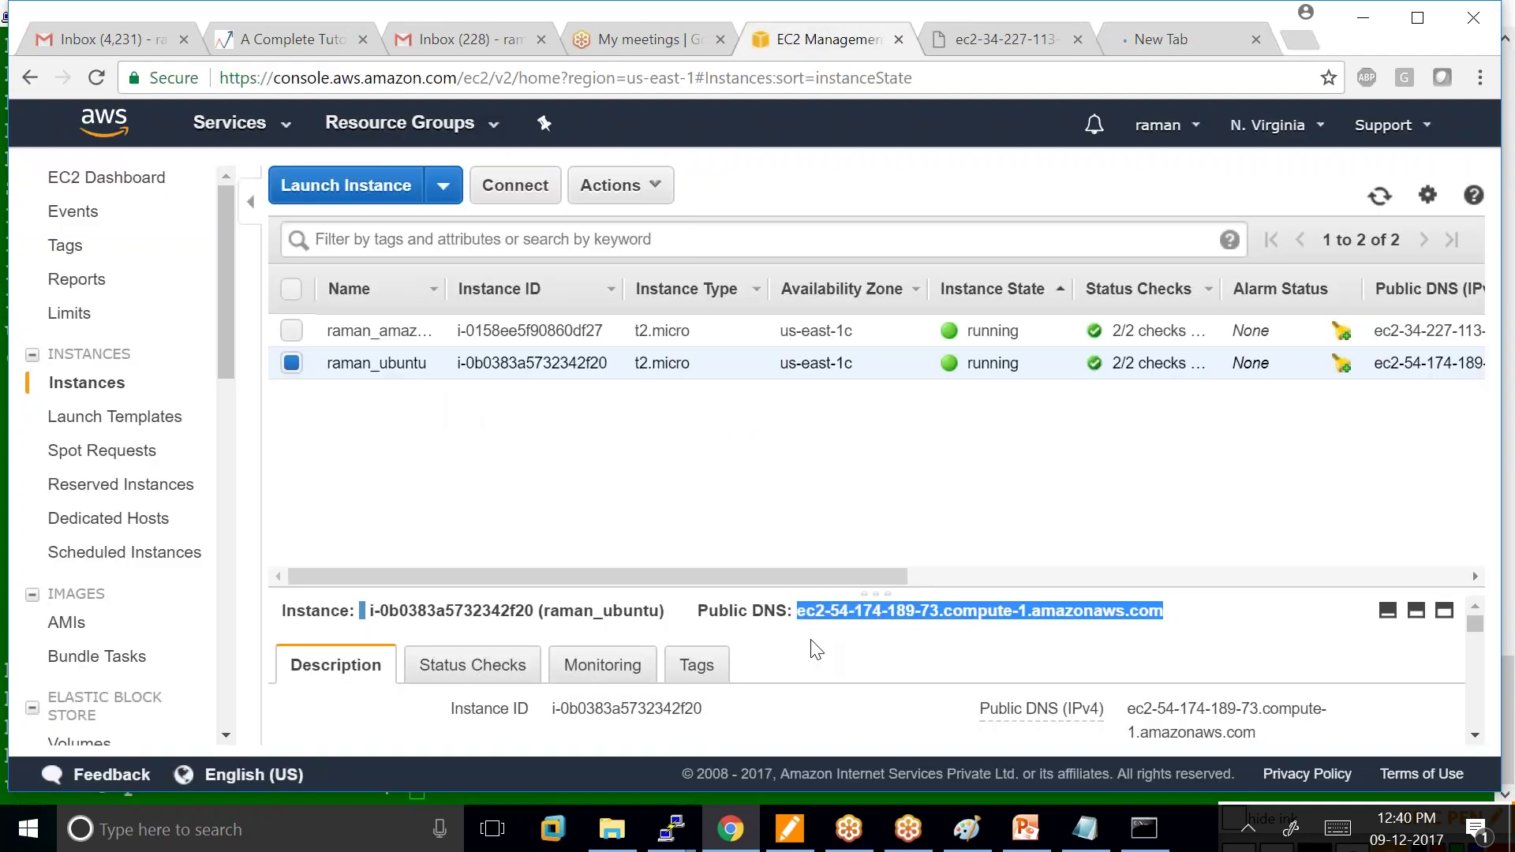
pyautogui.scroll(-3, 812, 641)
pyautogui.click(613, 632)
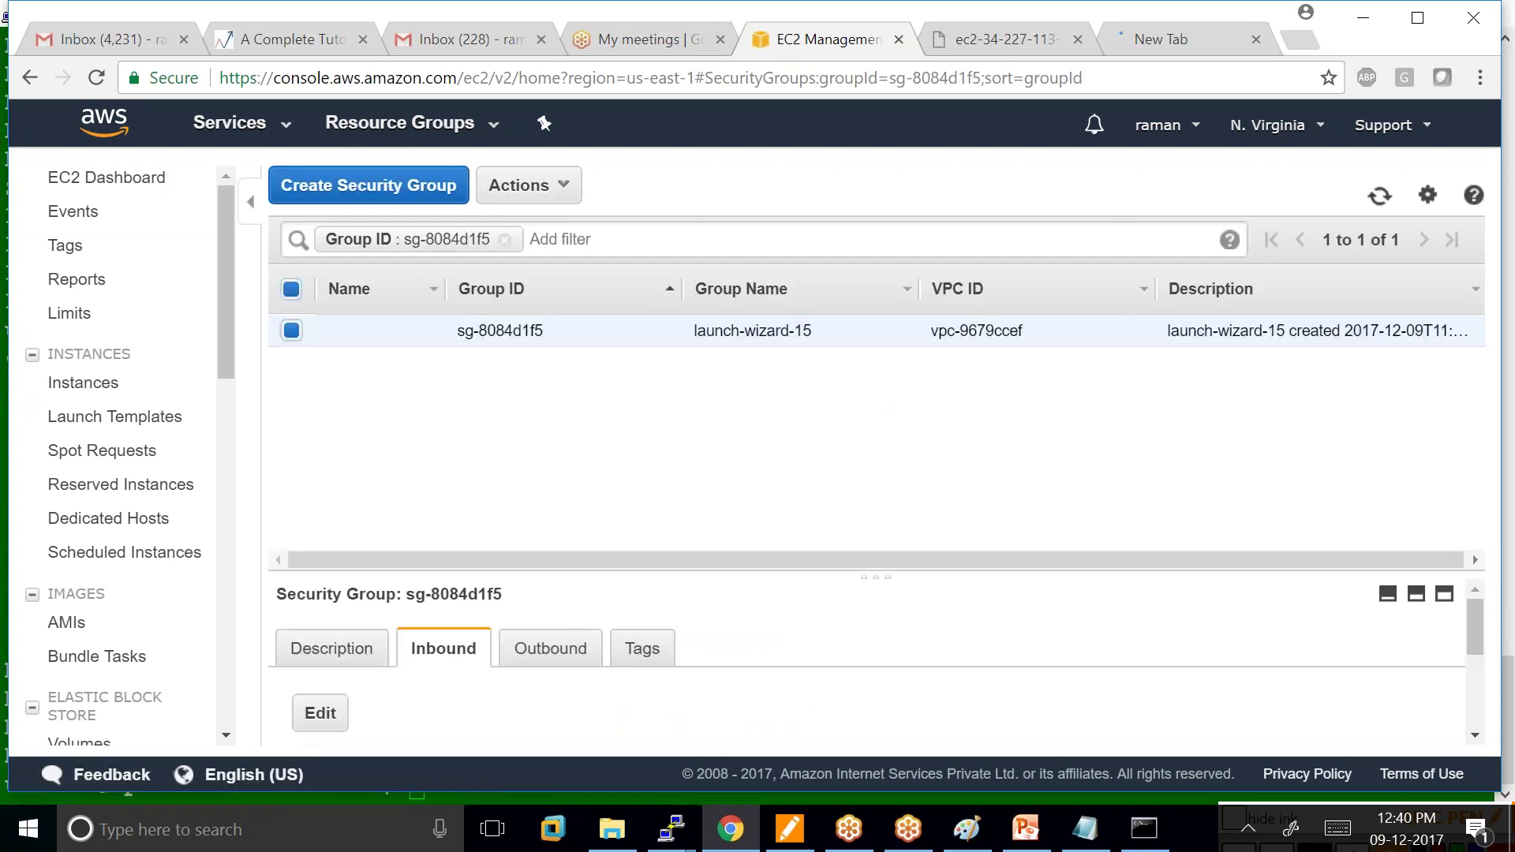
pyautogui.scroll(-3, 347, 720)
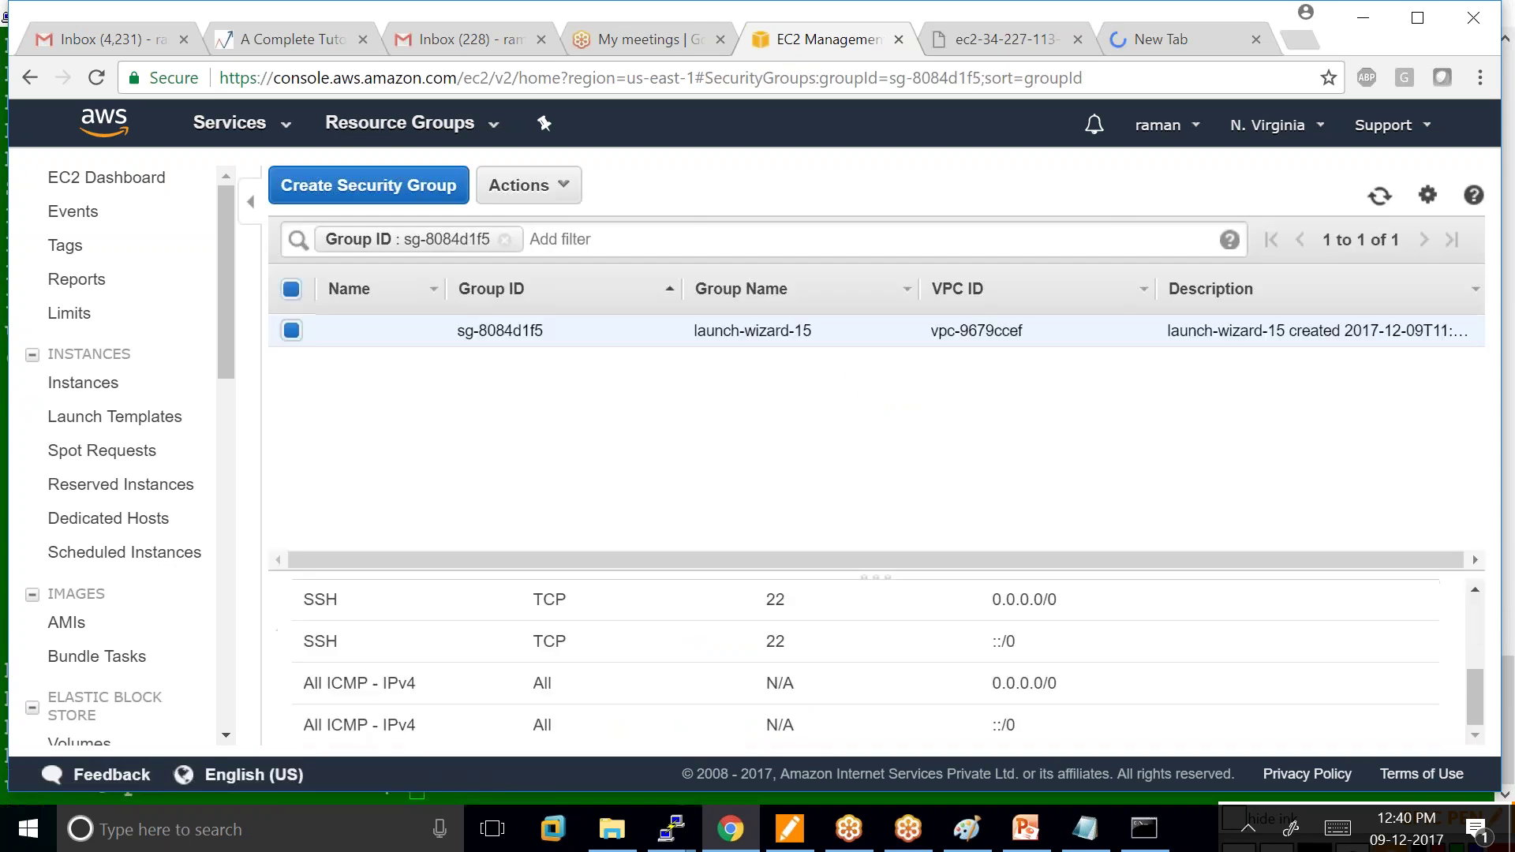
pyautogui.scroll(3, 322, 724)
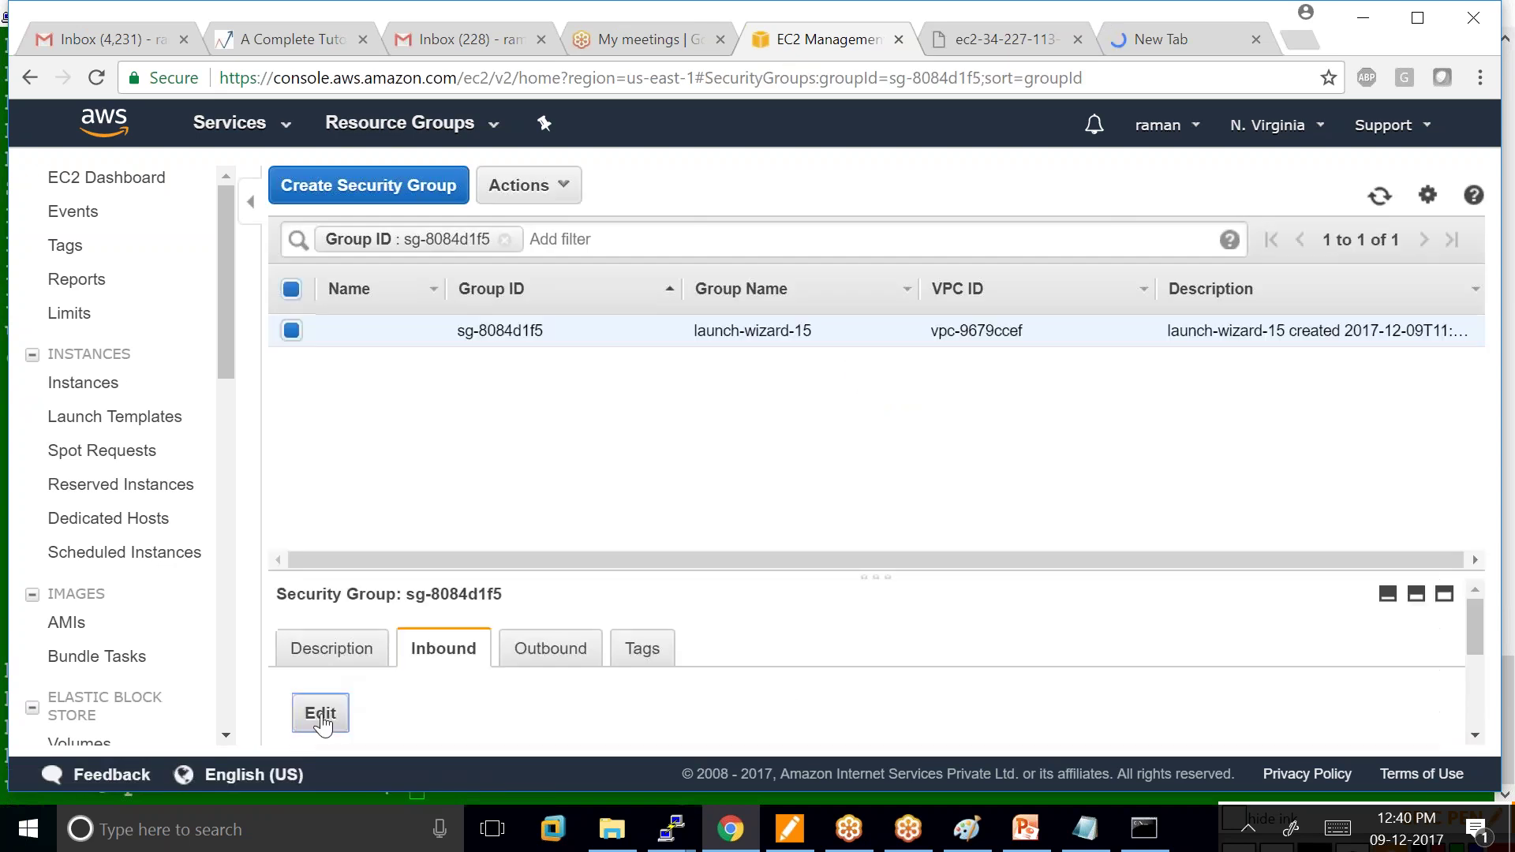
# Add and save an inbound HTTP rule on port 80 with Source Anywhere.
pyautogui.click(320, 713)
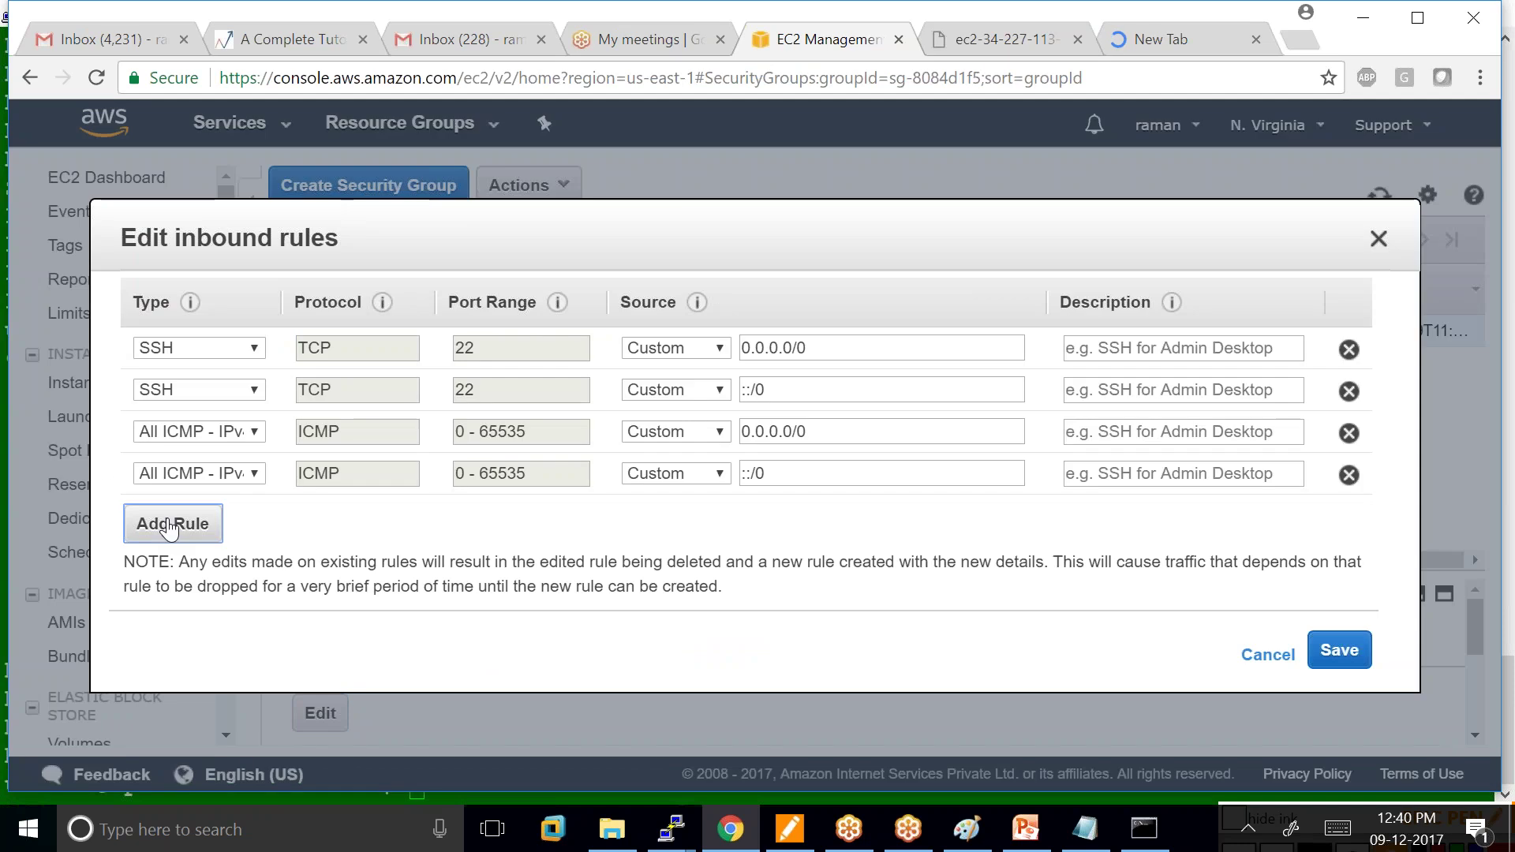
pyautogui.click(166, 523)
pyautogui.click(251, 516)
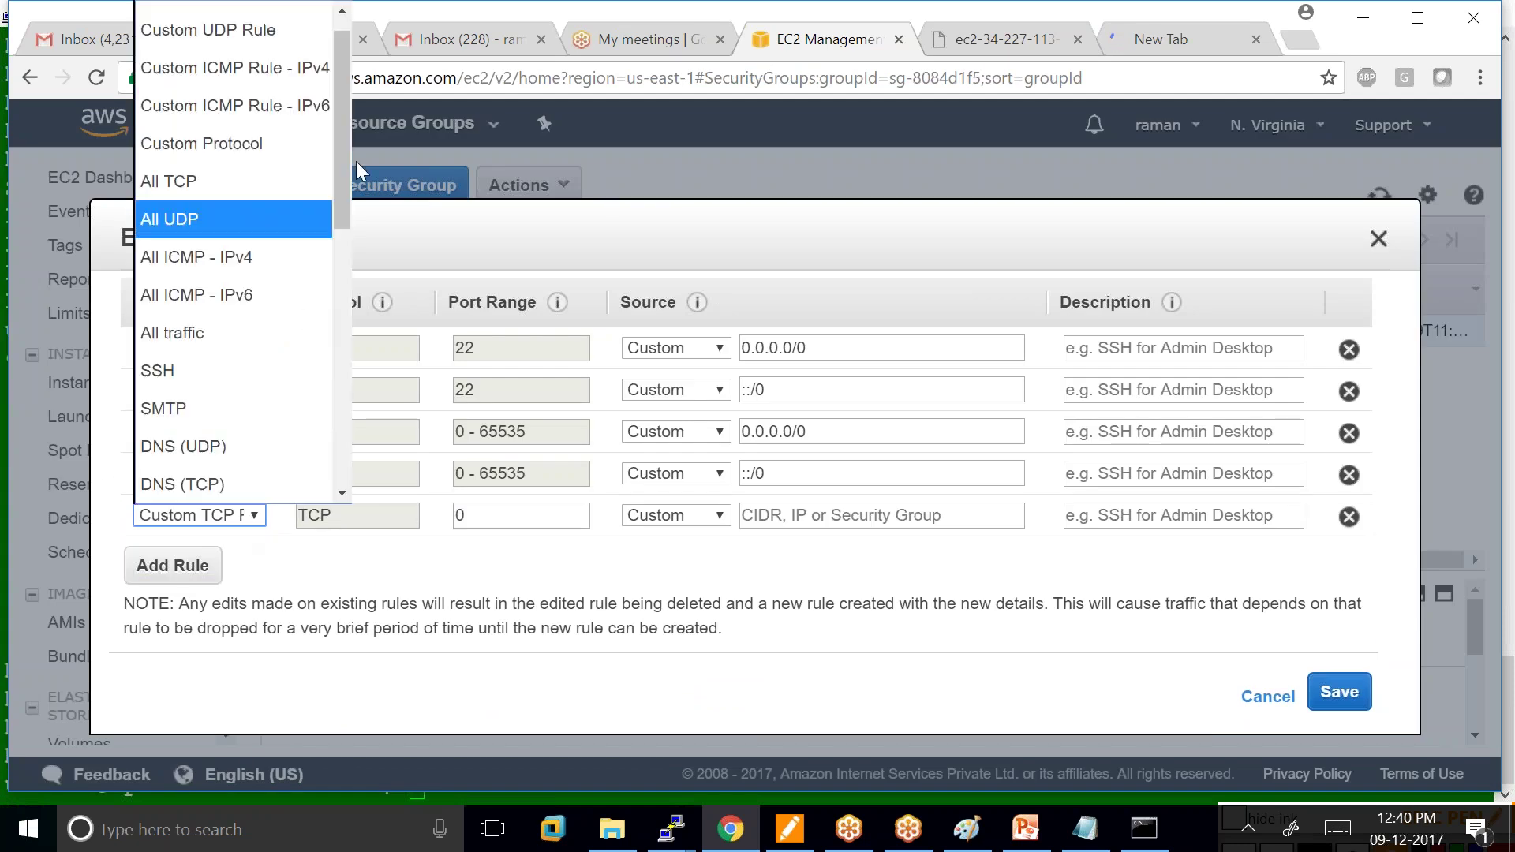
pyautogui.moveTo(333, 182); pyautogui.dragTo(296, 277)
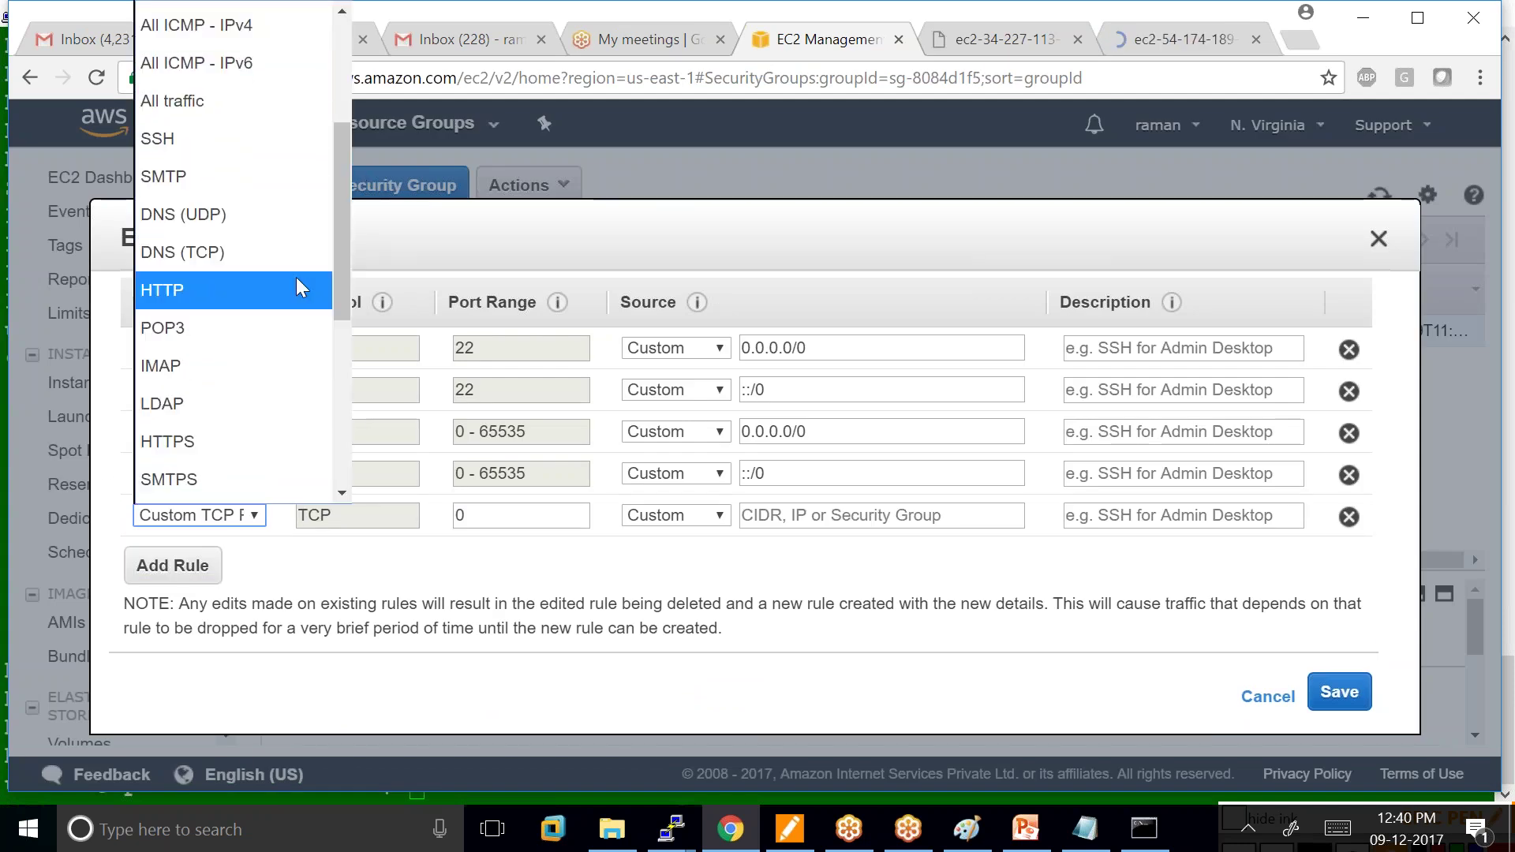
pyautogui.click(210, 286)
pyautogui.click(719, 516)
pyautogui.click(651, 582)
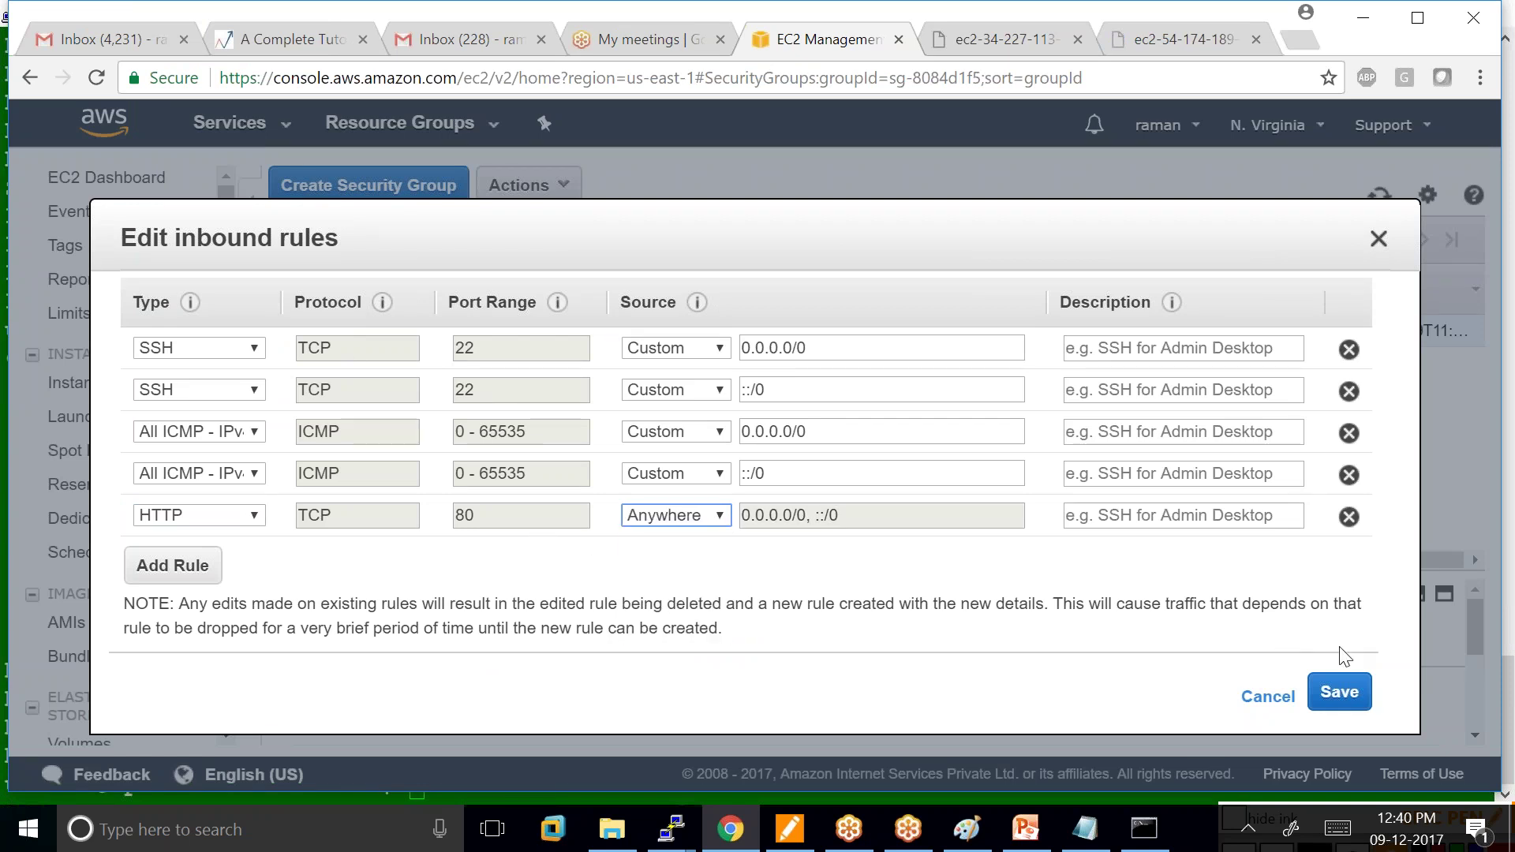
pyautogui.click(1341, 698)
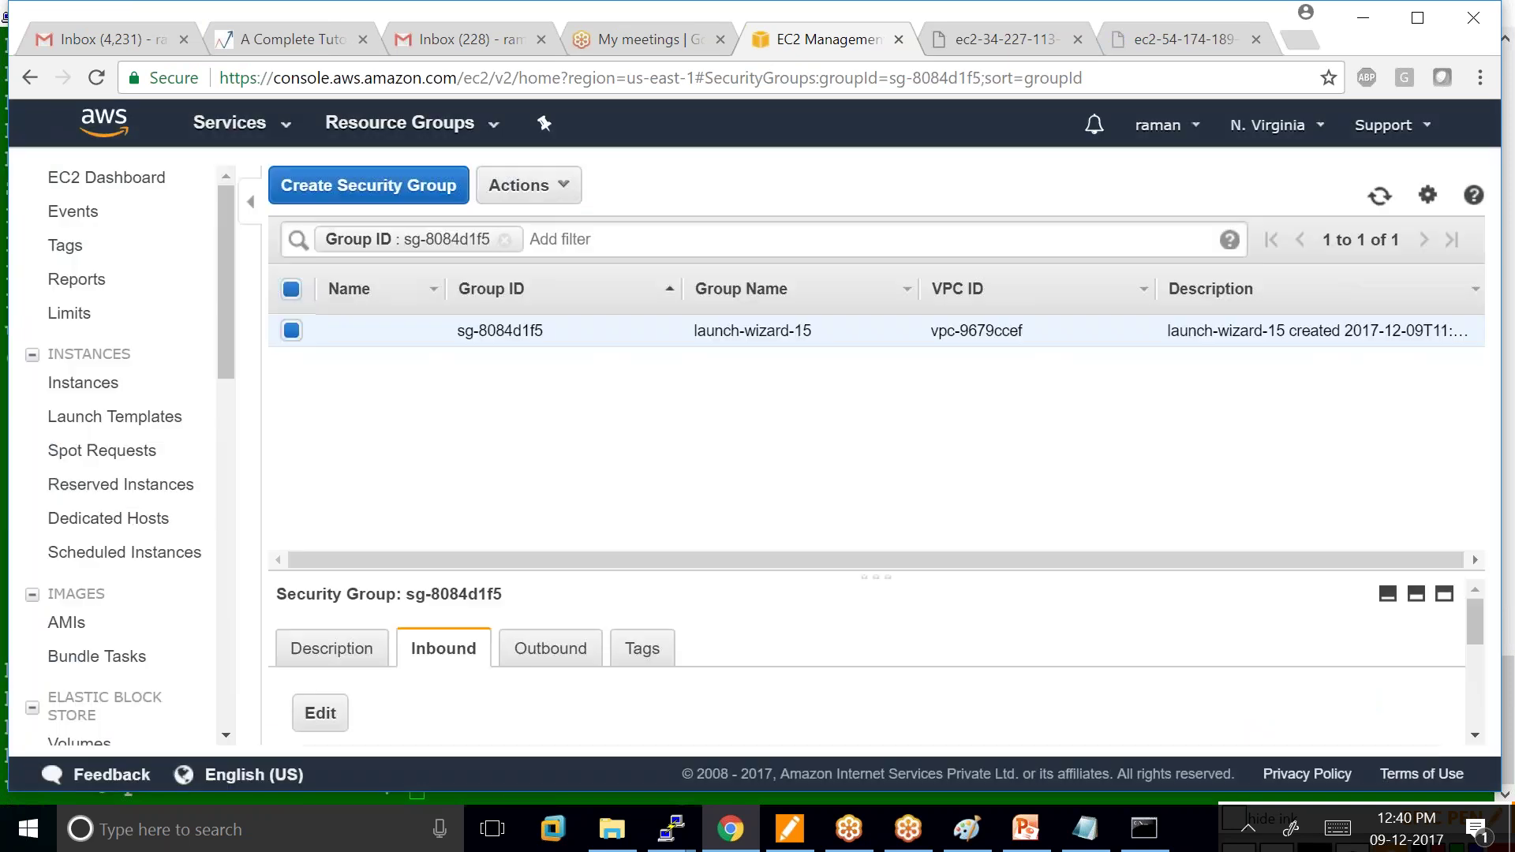
# Reload the Ubuntu tab to show the Apache2 Ubuntu Default Page and compare it with the red page.
pyautogui.click(1176, 38)
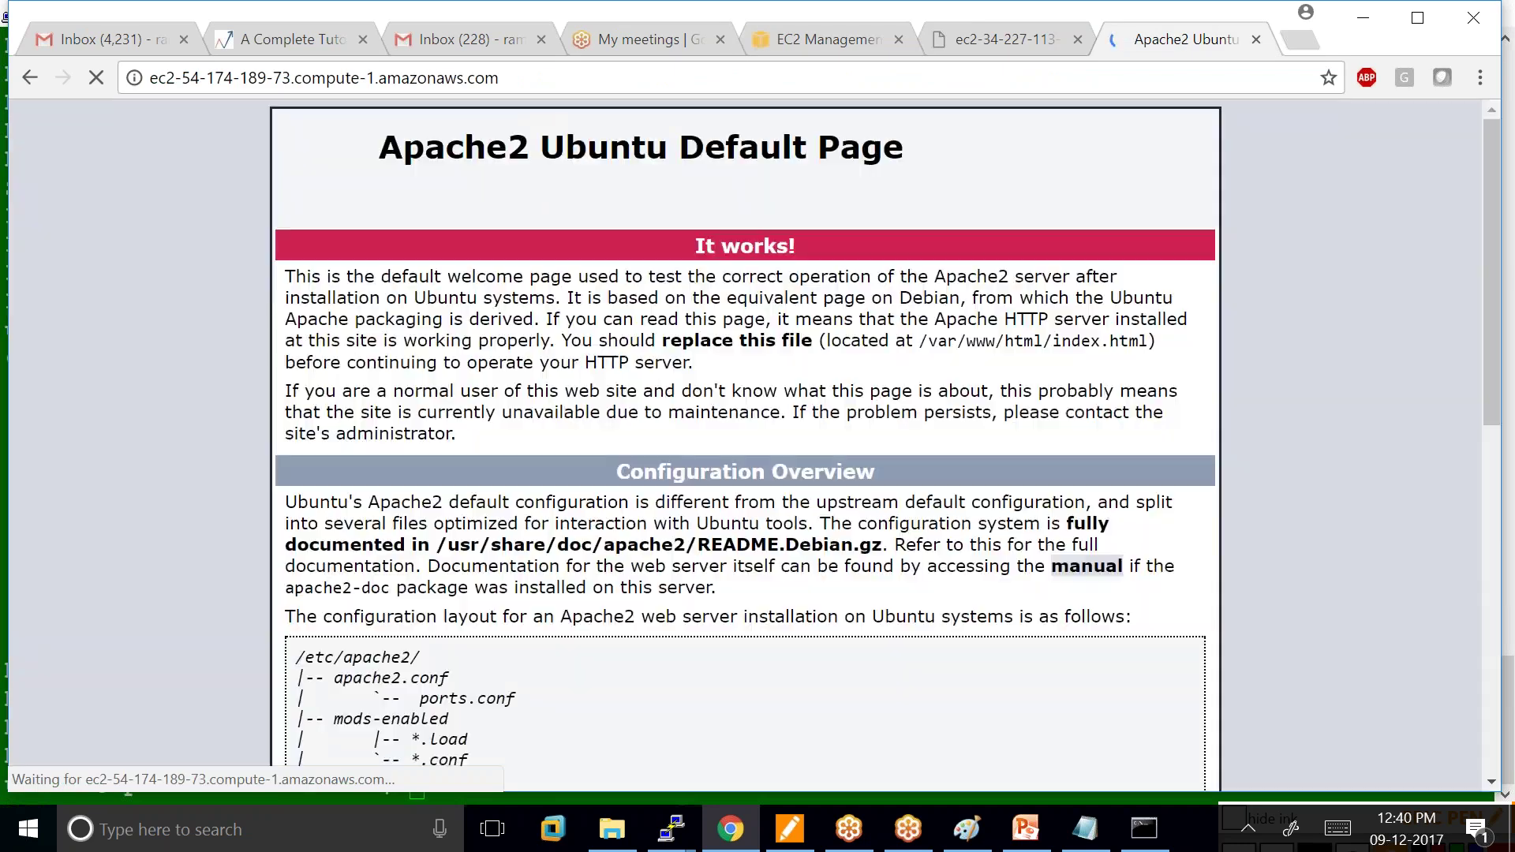
pyautogui.click(514, 77)
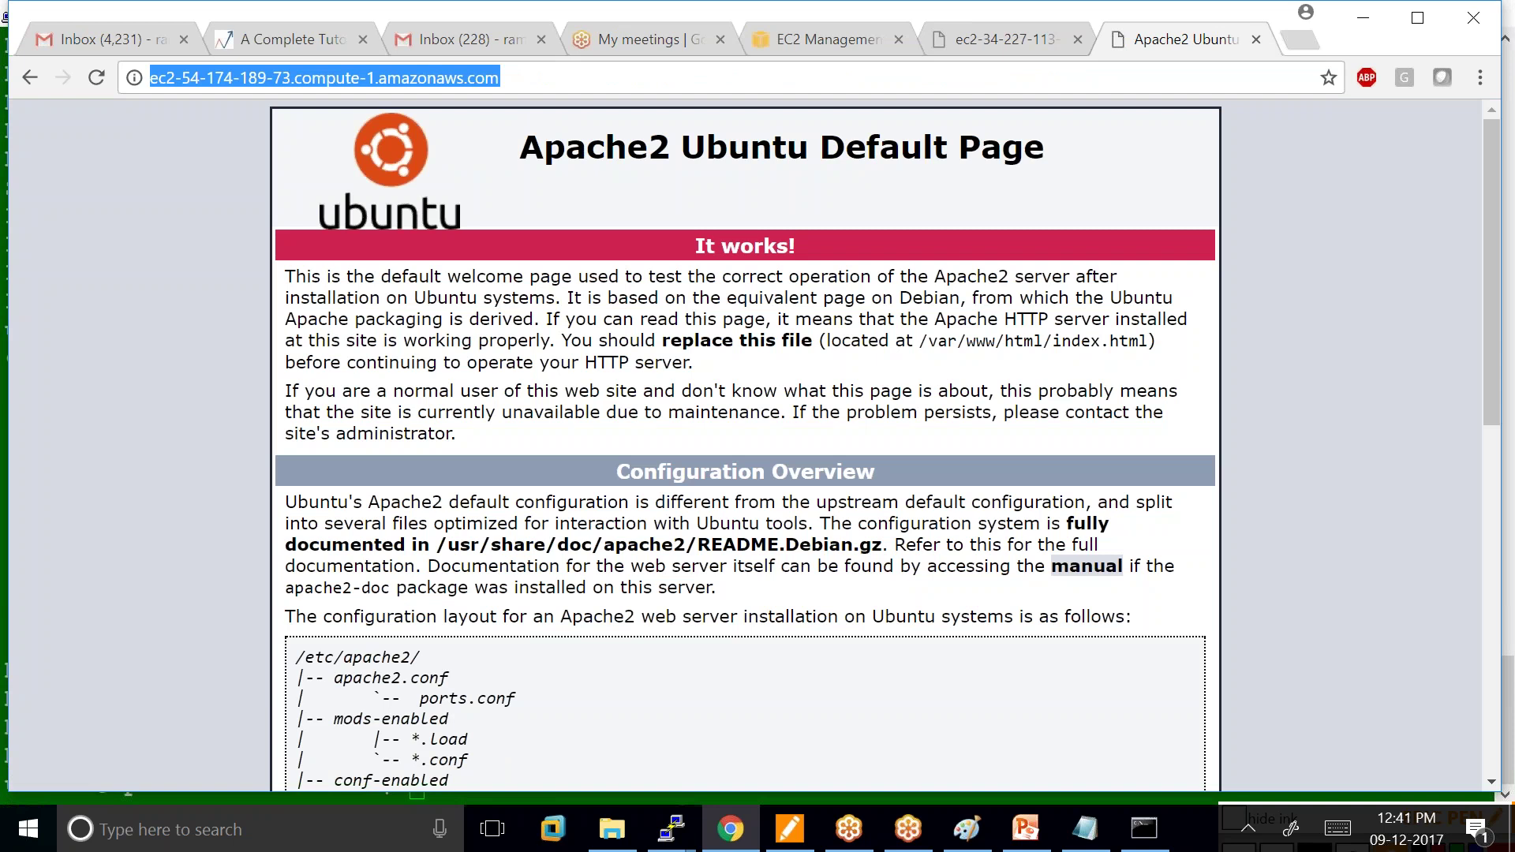
pyautogui.scroll(-1, 741, 265)
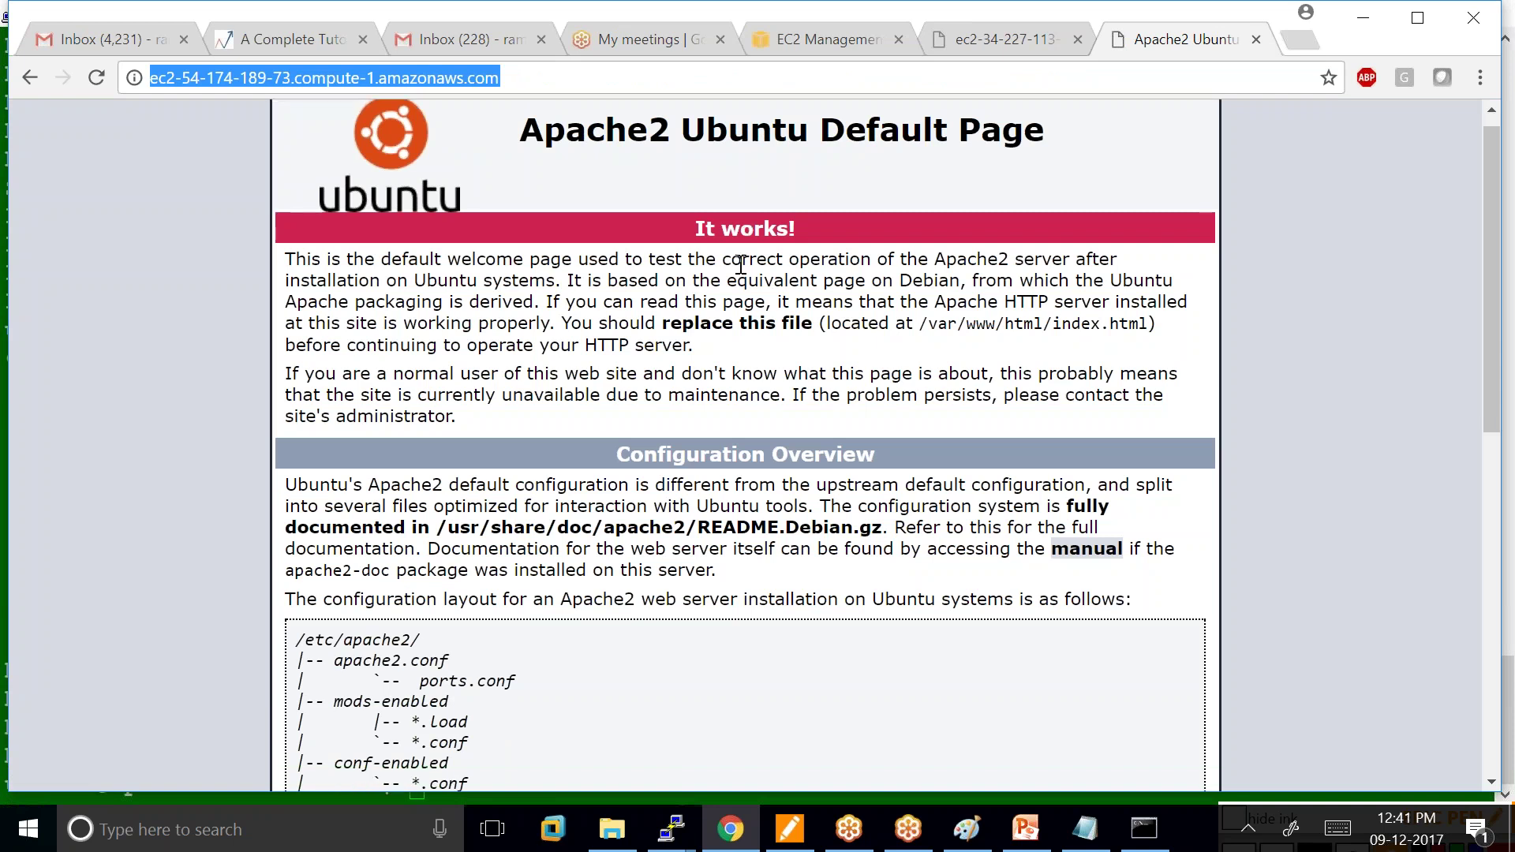
pyautogui.scroll(-8, 741, 265)
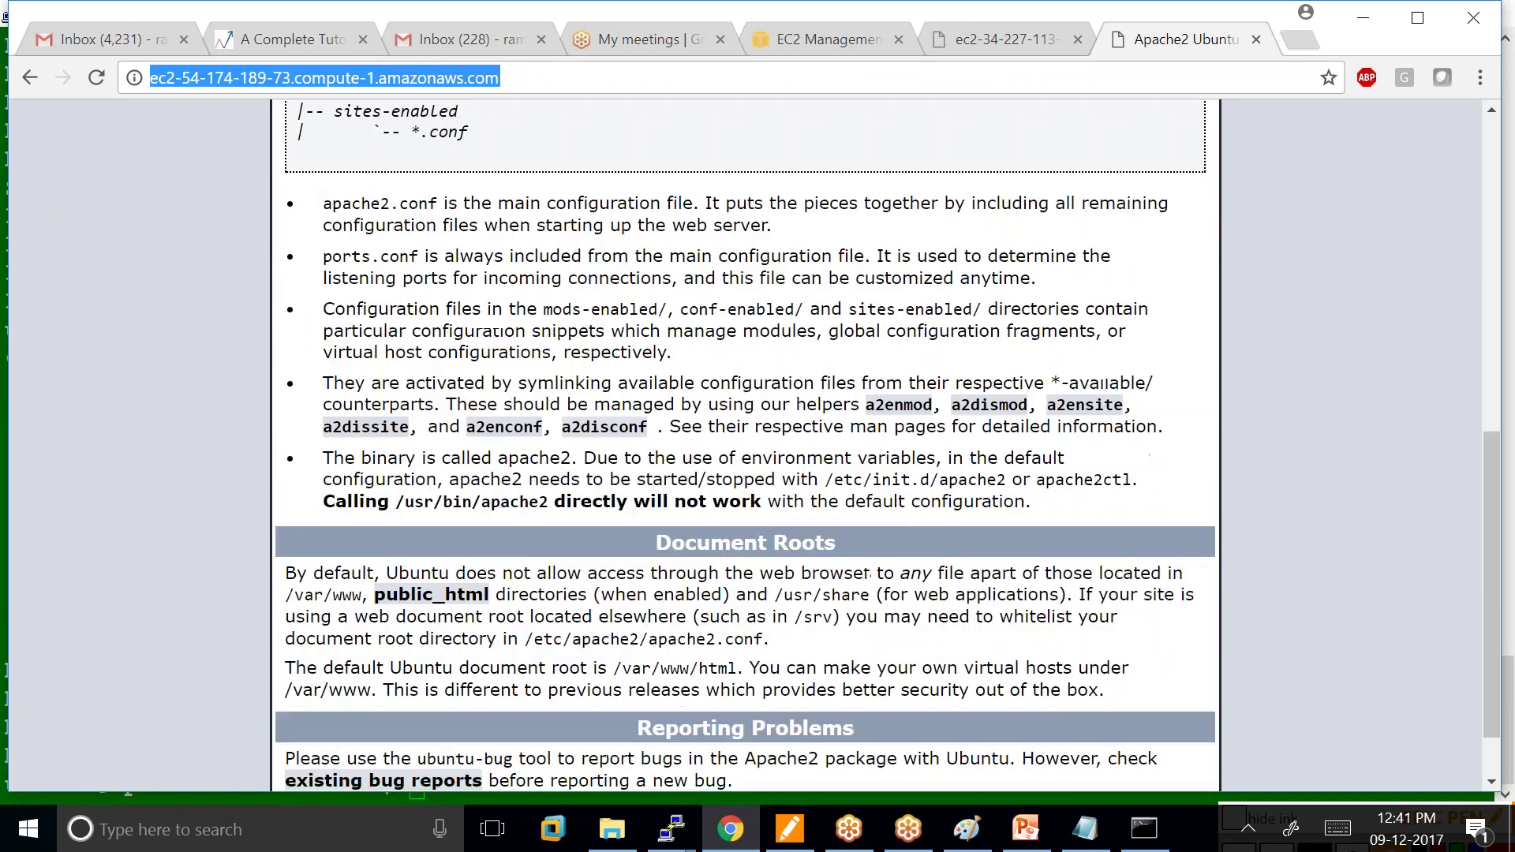
pyautogui.scroll(10, 466, 101)
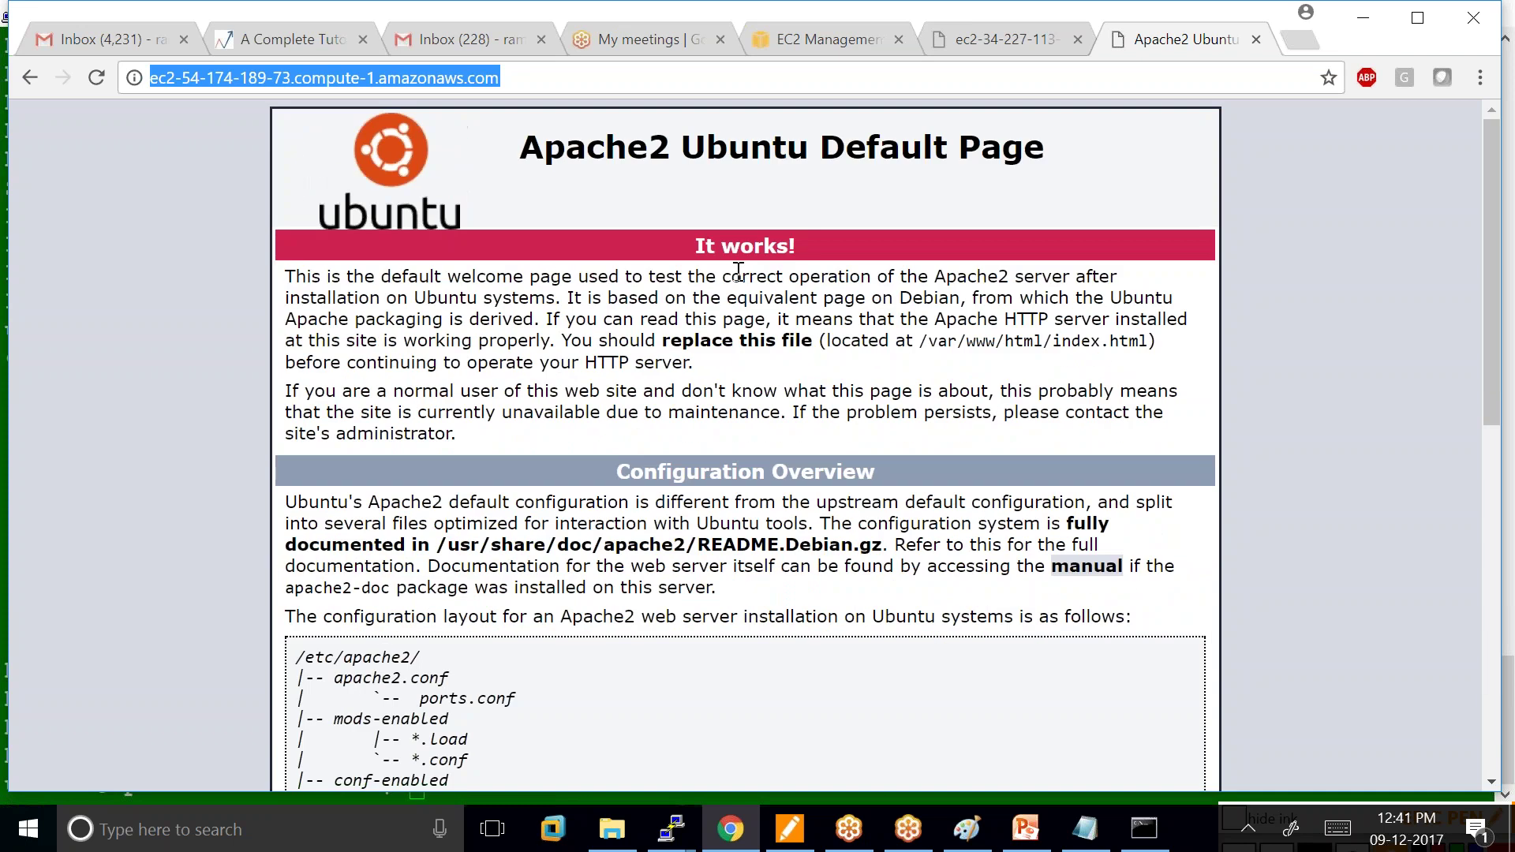
pyautogui.click(1014, 39)
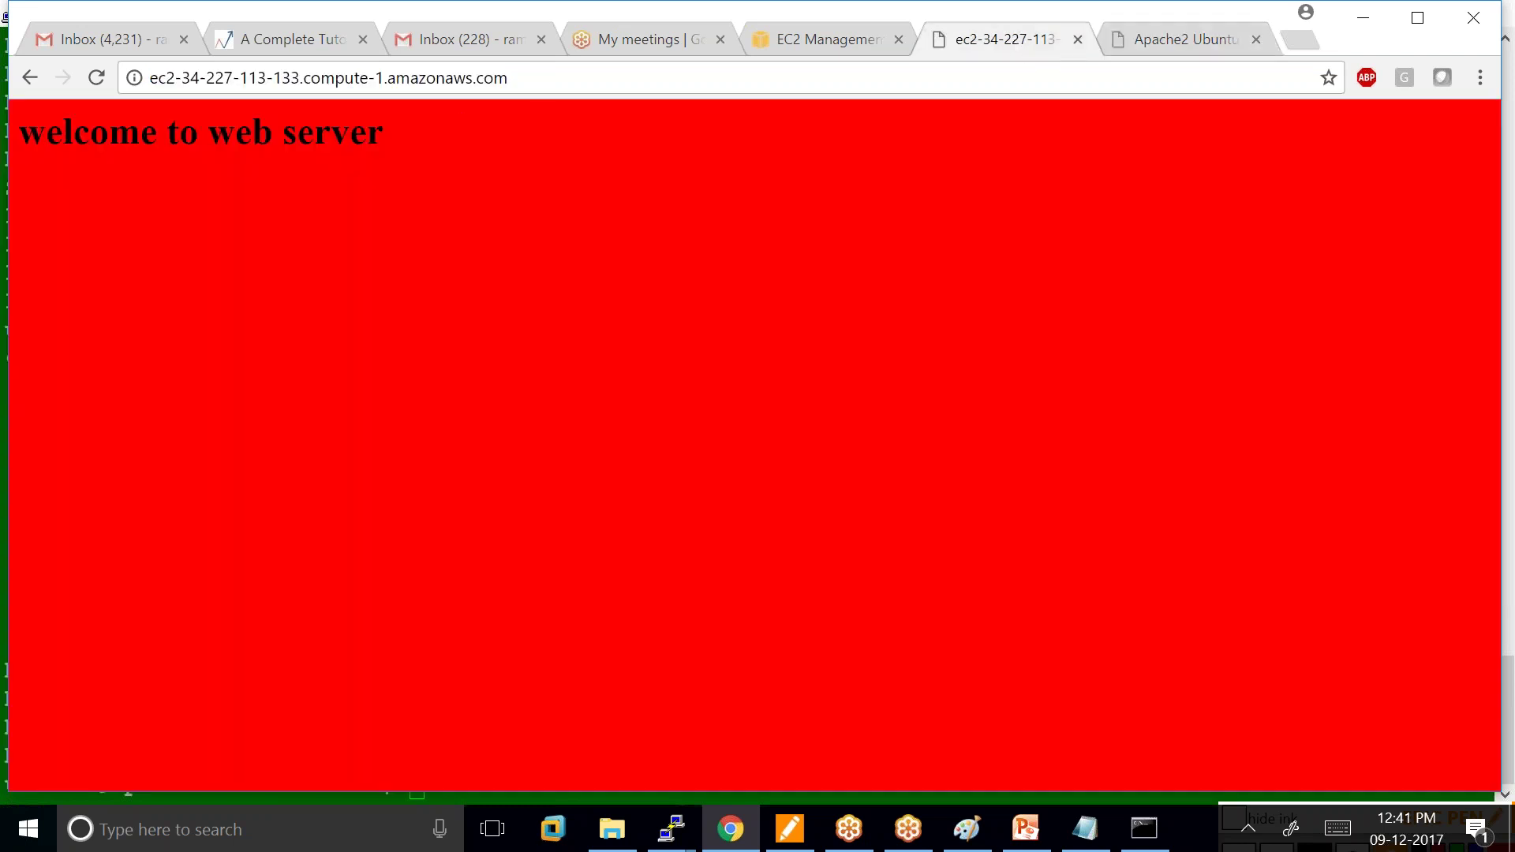
pyautogui.click(1167, 39)
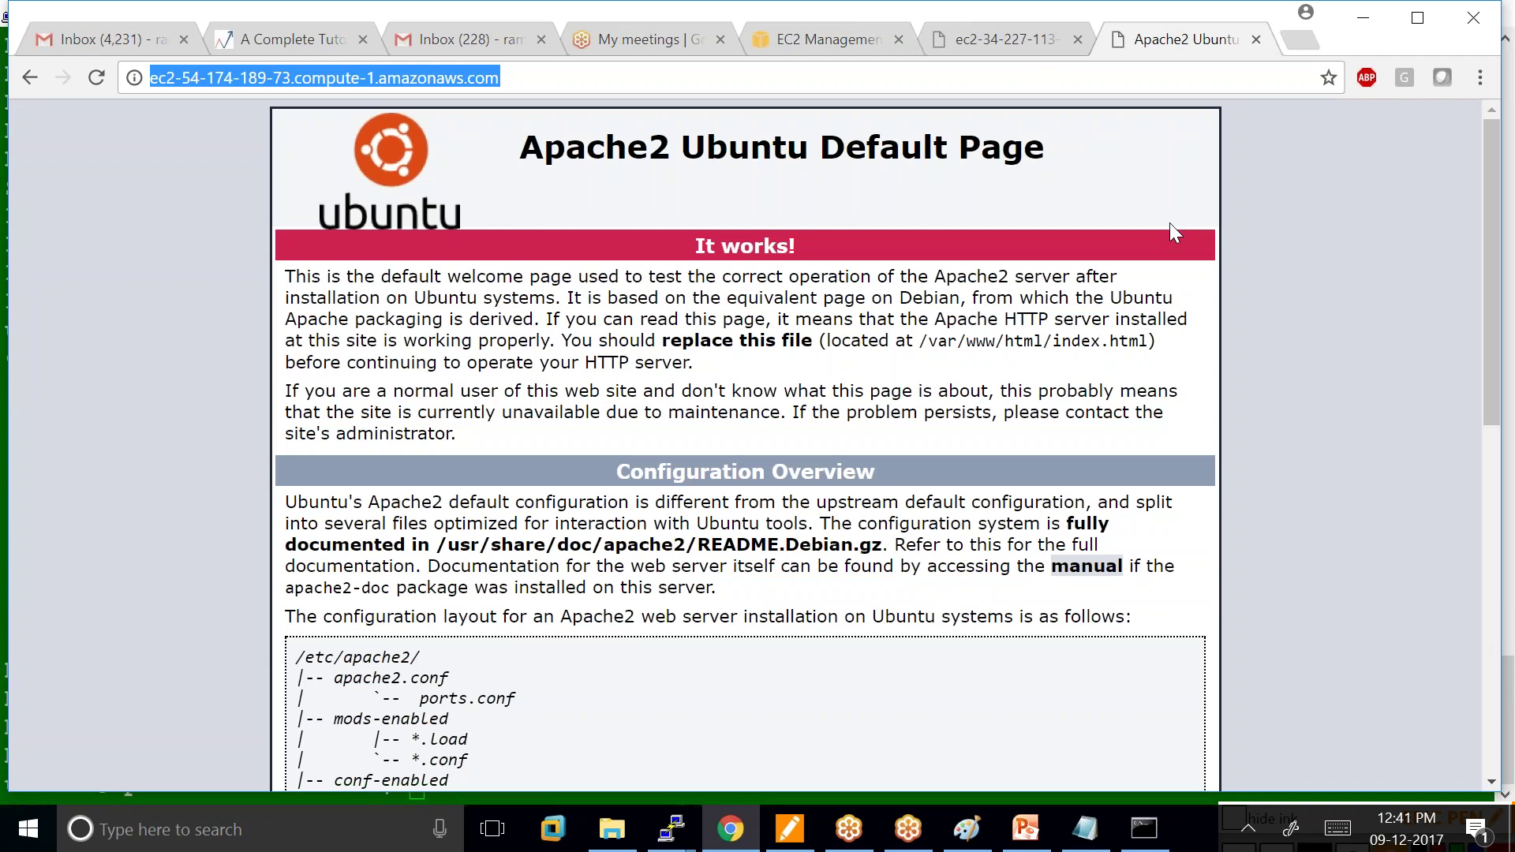
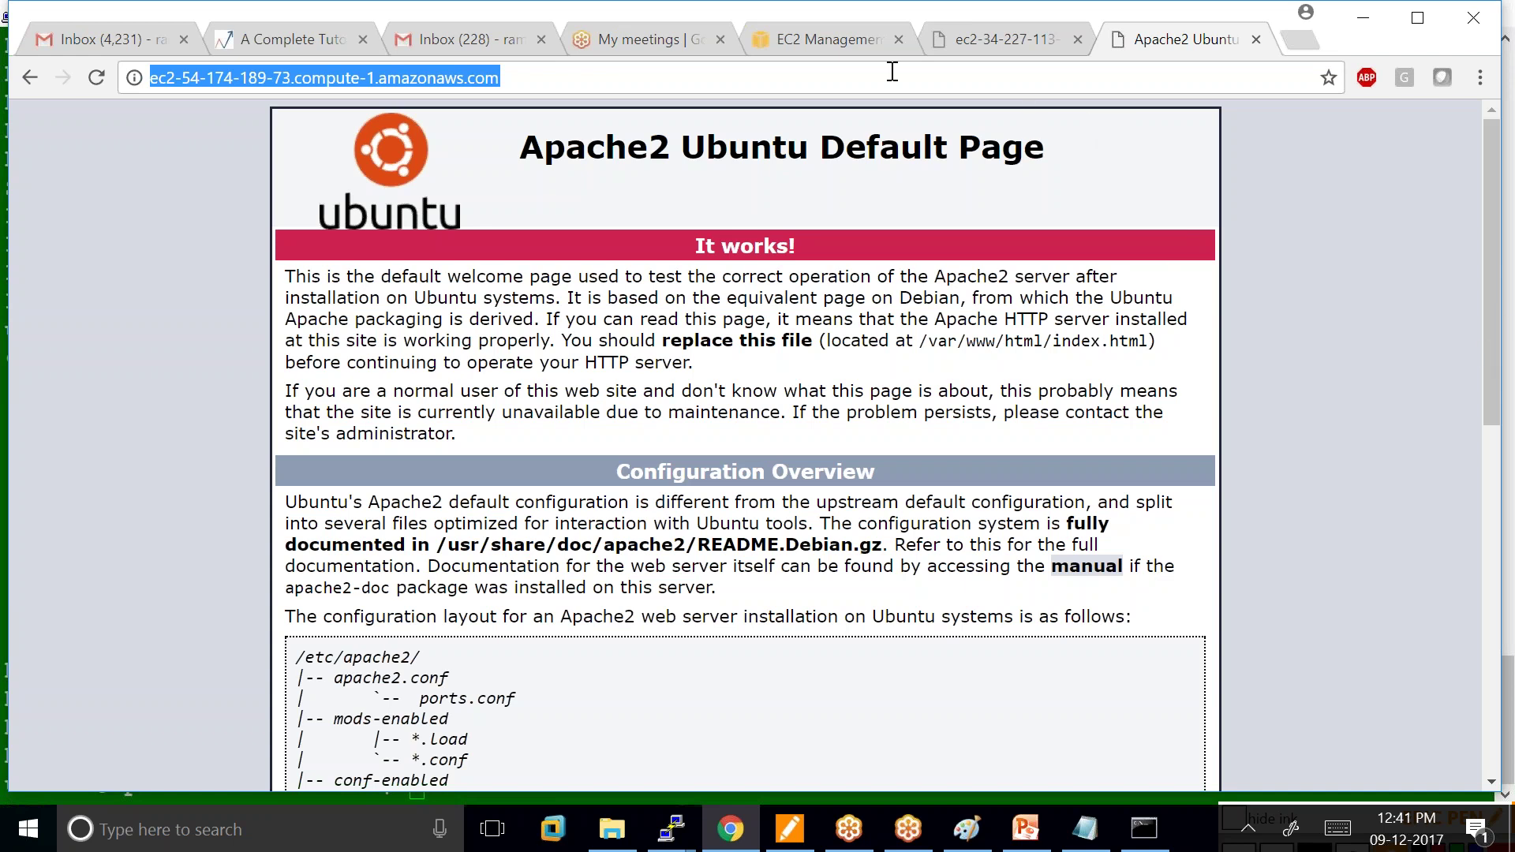
# Bring Chrome back and show the EC2 Instances list with both running t2.micro instances.
pyautogui.moveTo(967, 843)
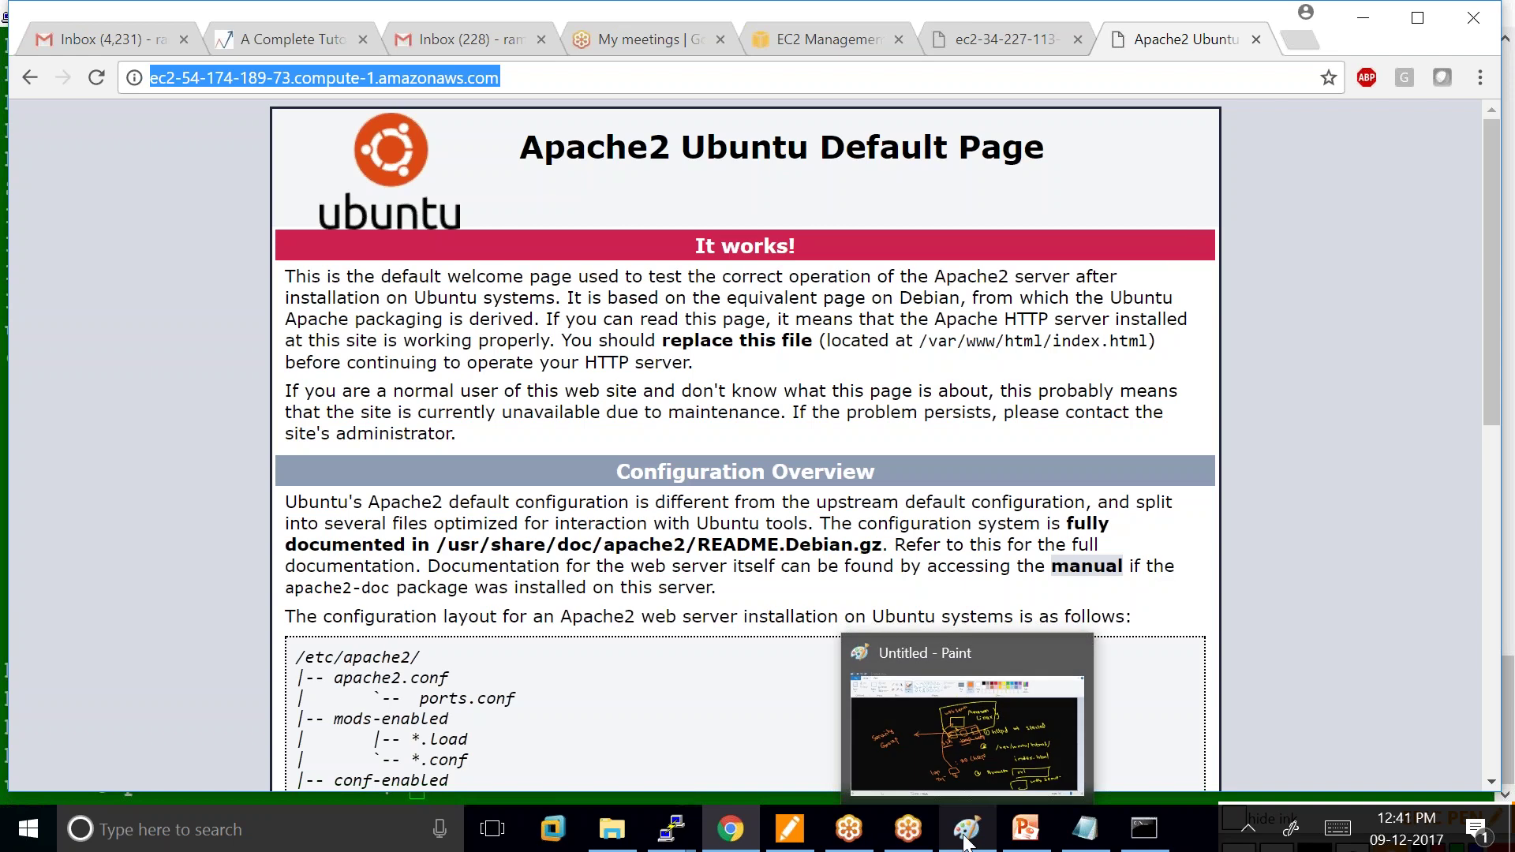
pyautogui.click(741, 827)
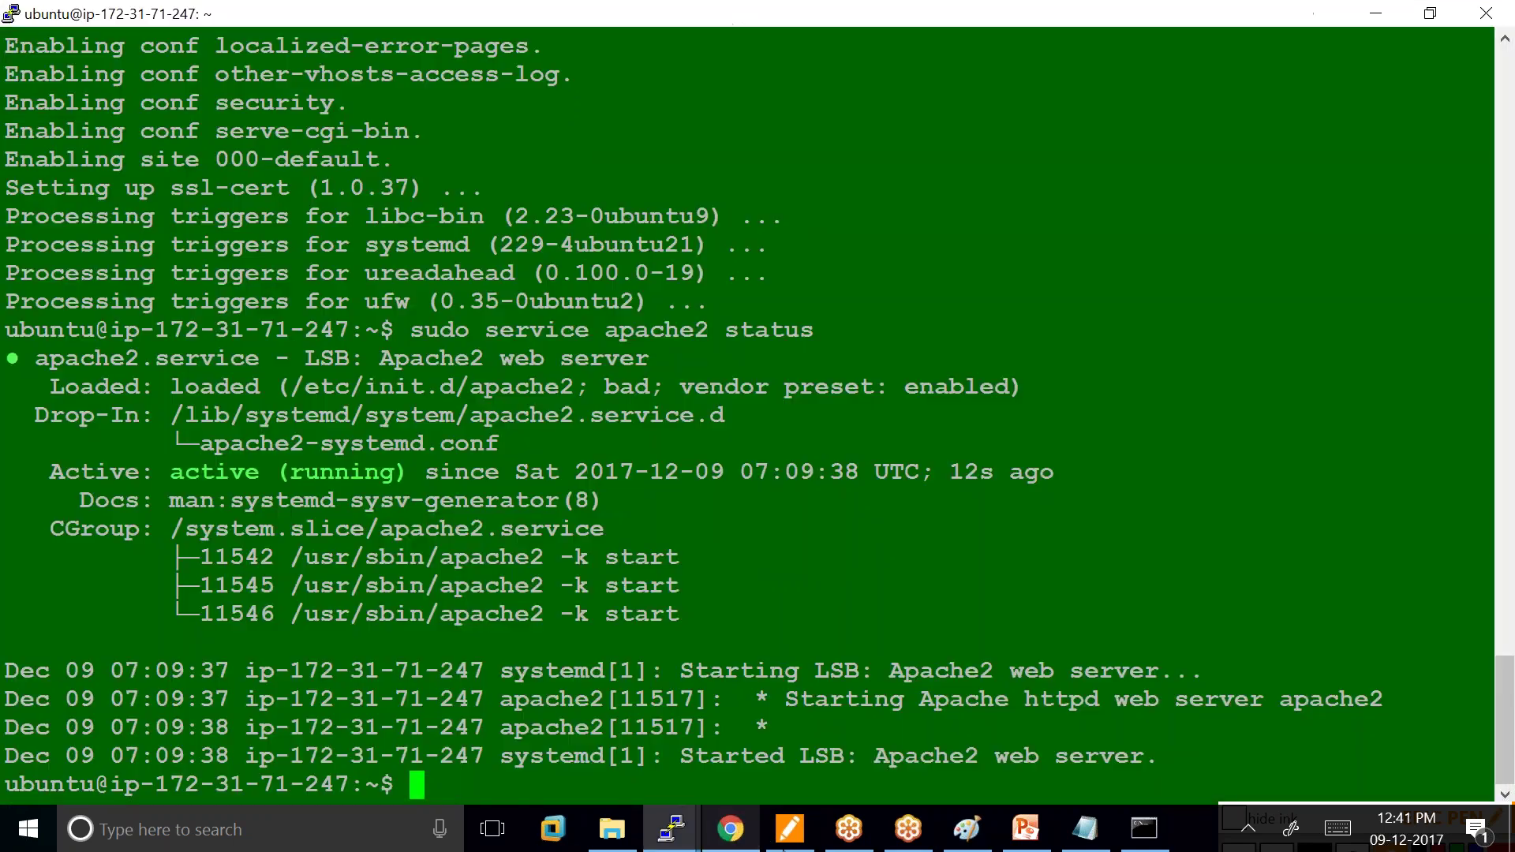
pyautogui.click(742, 827)
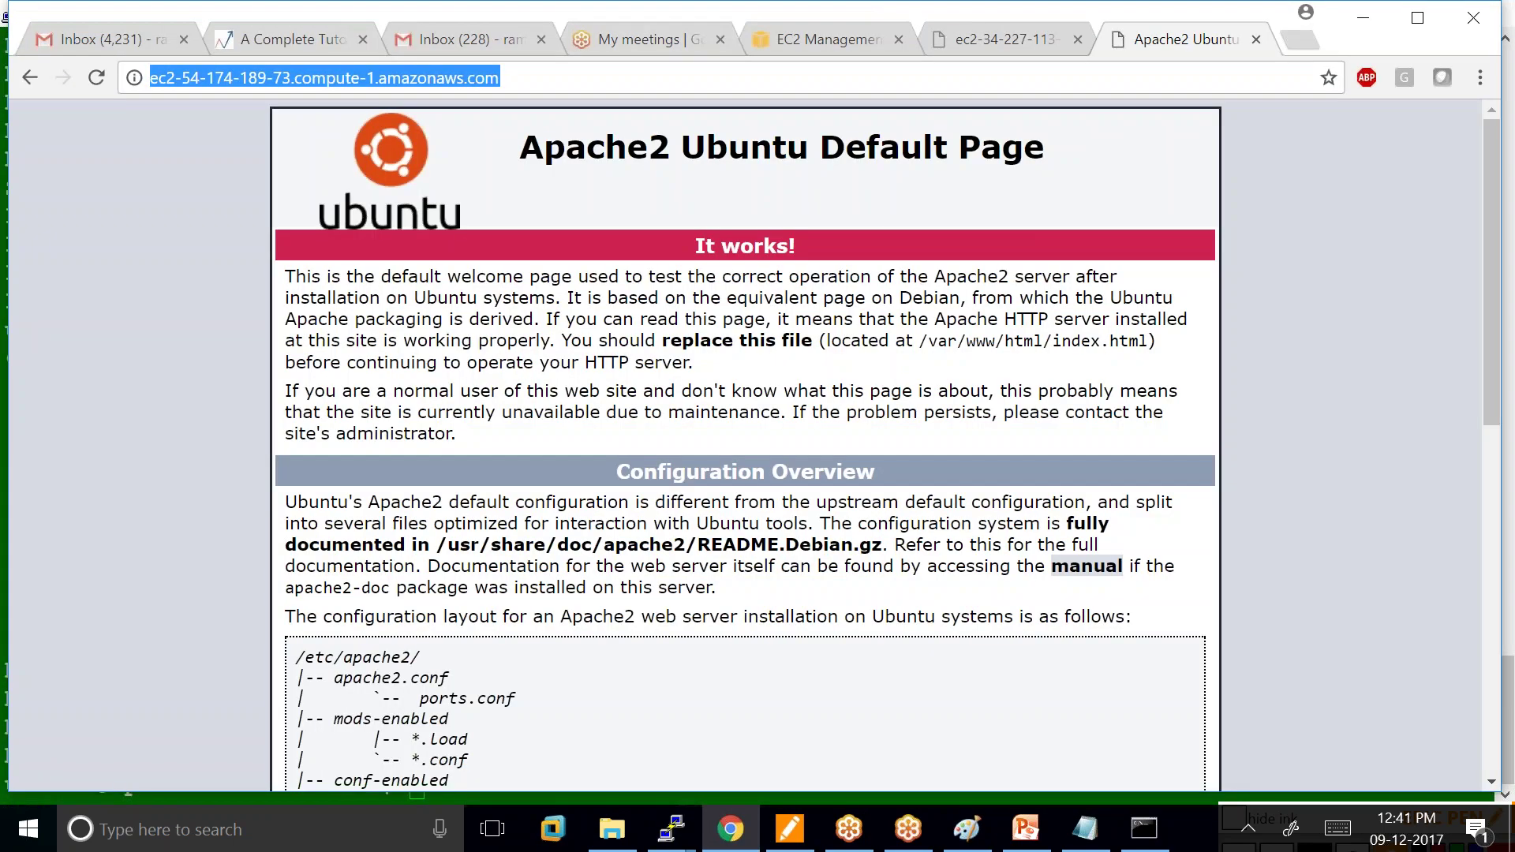
pyautogui.click(856, 26)
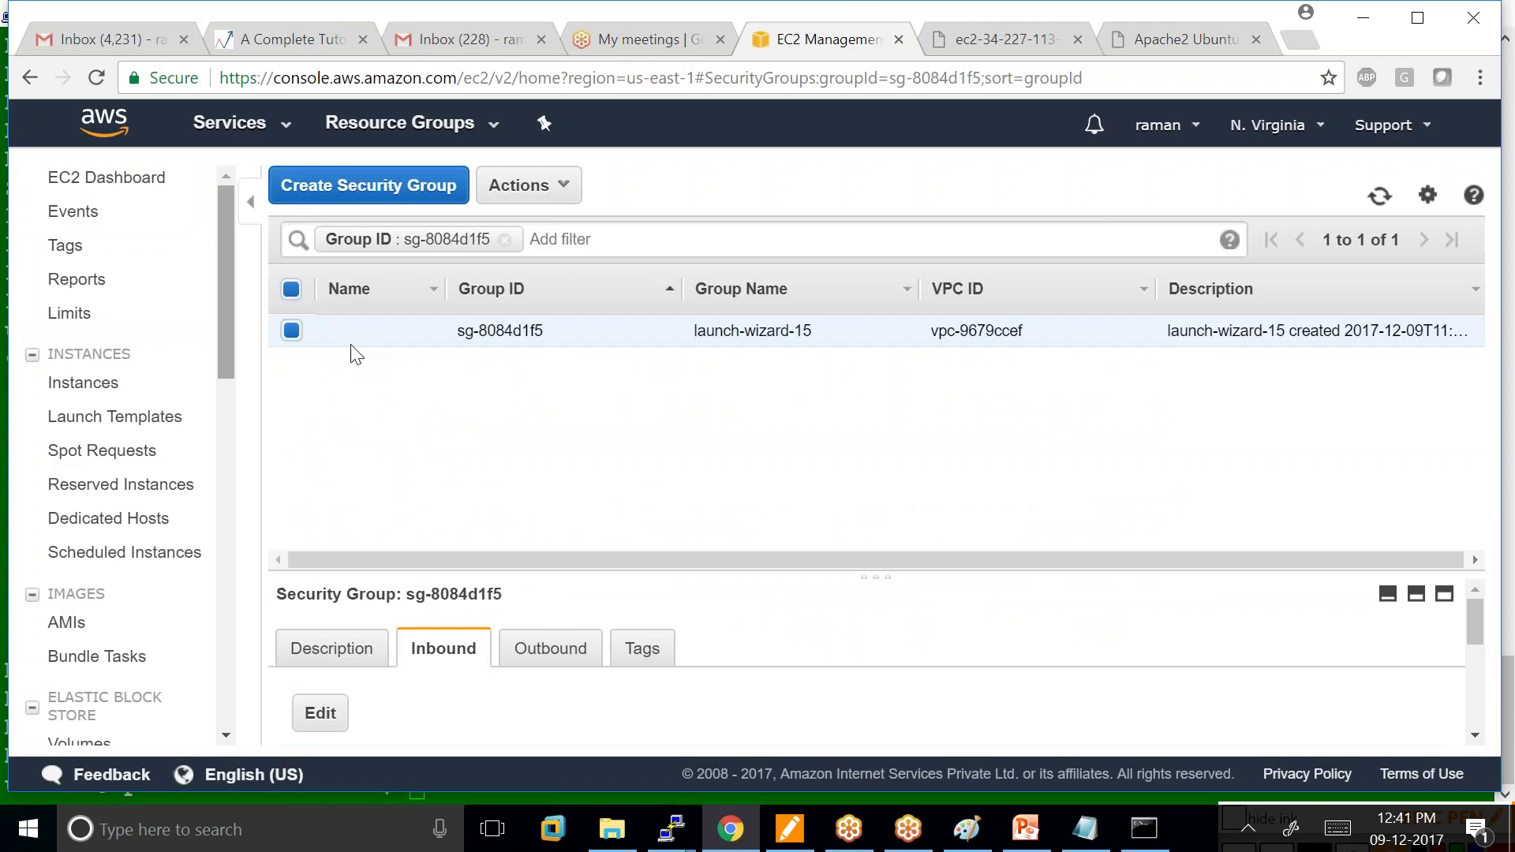
pyautogui.click(111, 385)
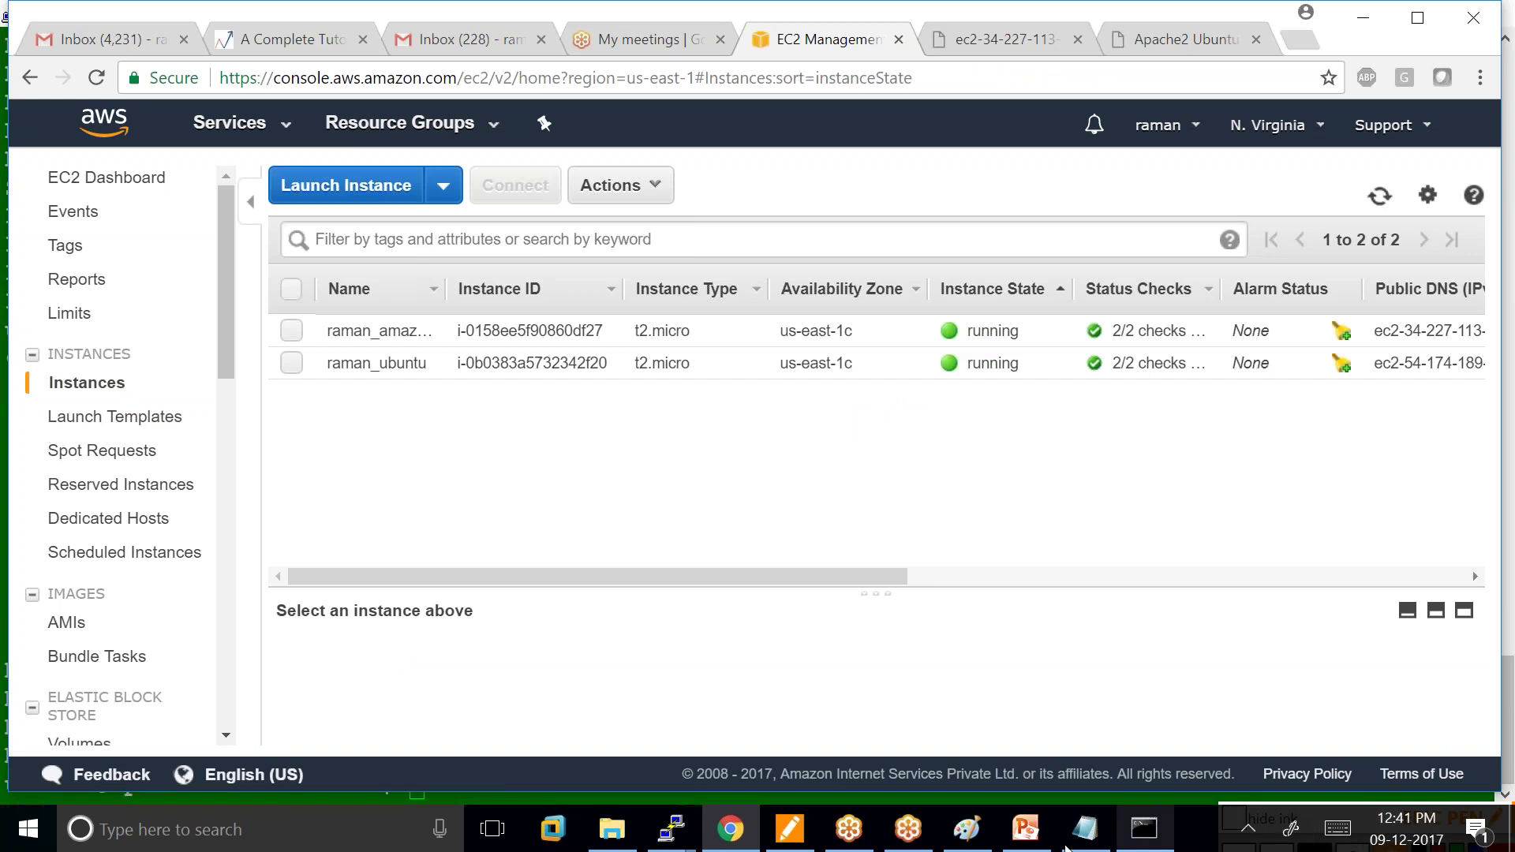
# Discard the old Paint diagram without saving and start a new canvas.
pyautogui.click(967, 828)
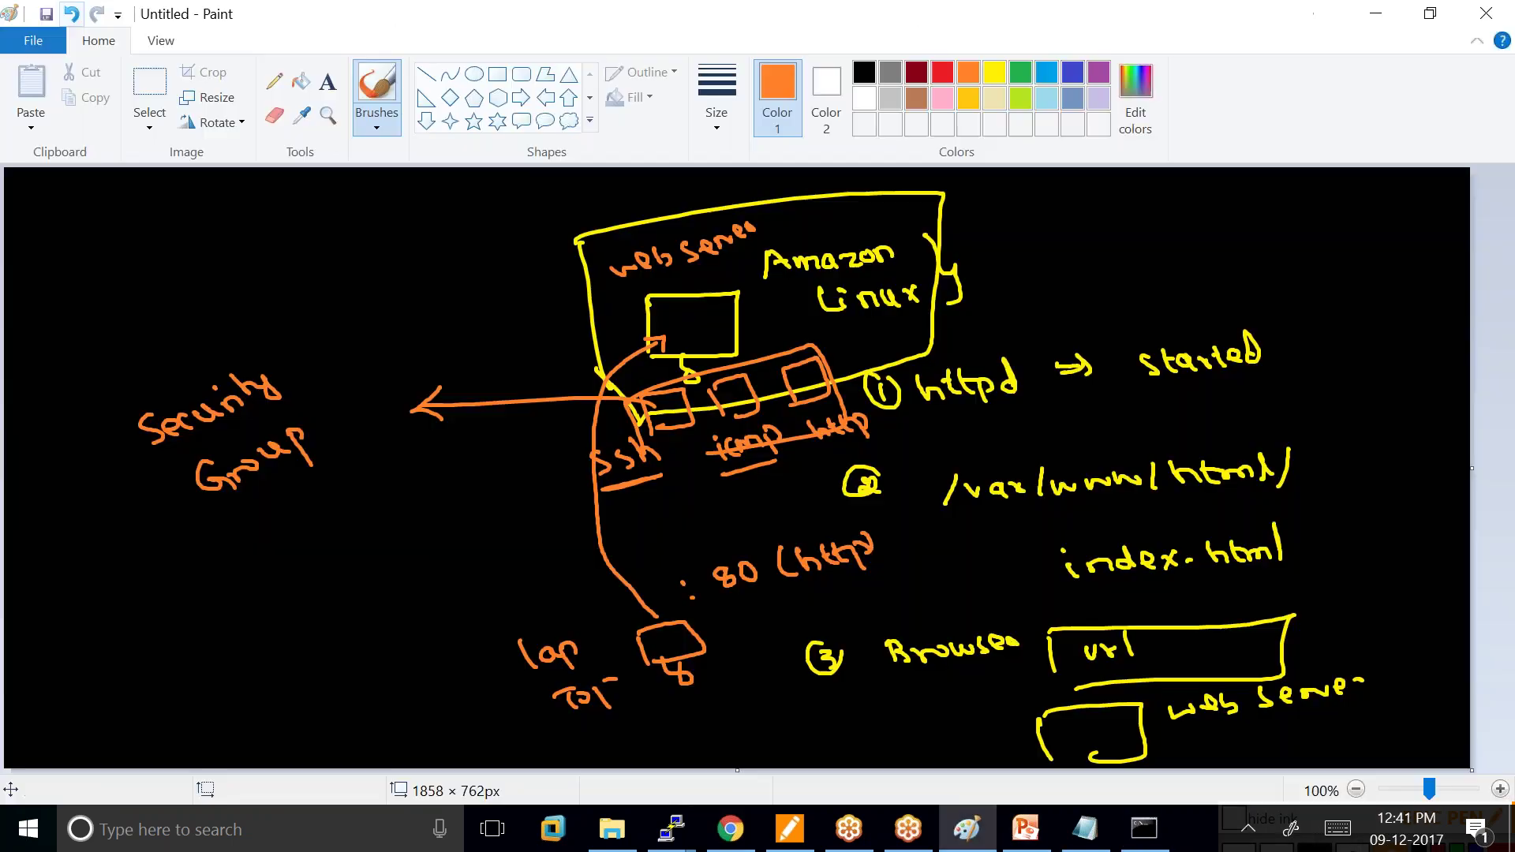
pyautogui.hotkey('ctrl', 's')
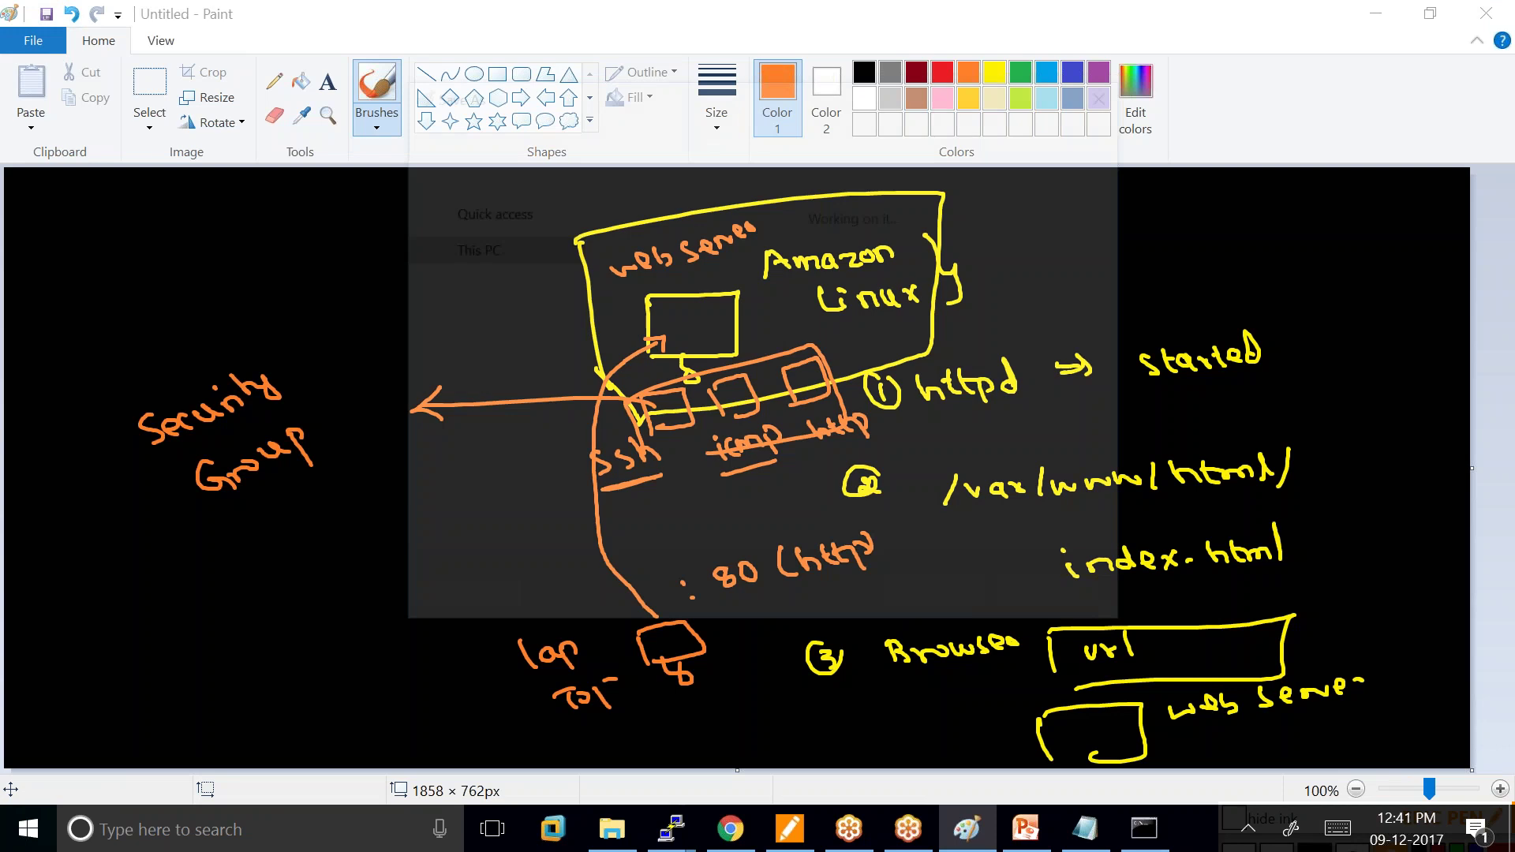
pyautogui.click(1070, 603)
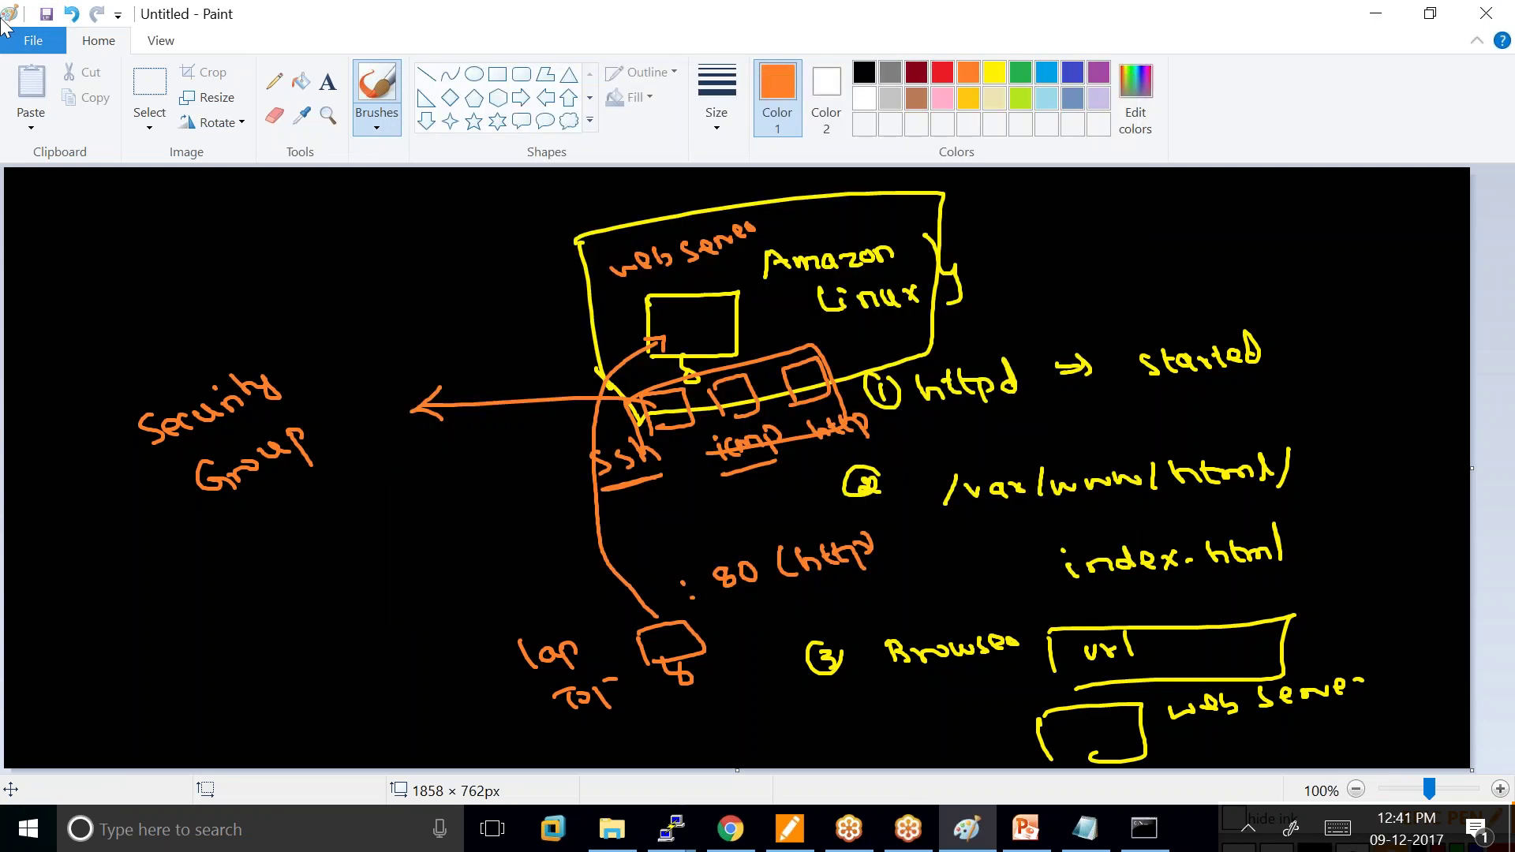
pyautogui.click(35, 39)
pyautogui.click(59, 613)
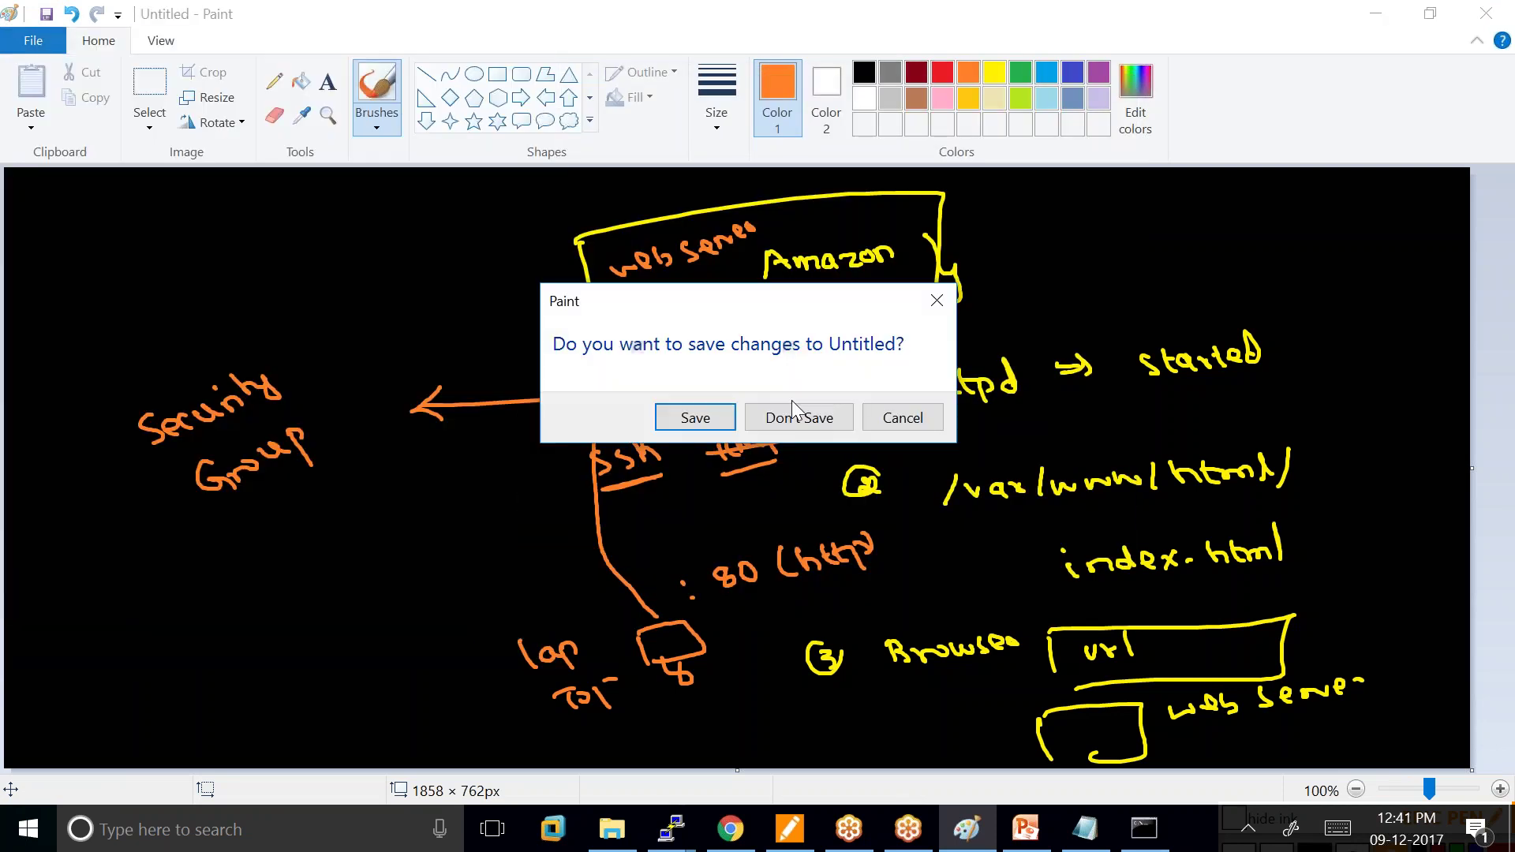
pyautogui.click(801, 419)
# Fill the whole new canvas with black using the Fill tool.
pyautogui.click(301, 81)
pyautogui.click(379, 209)
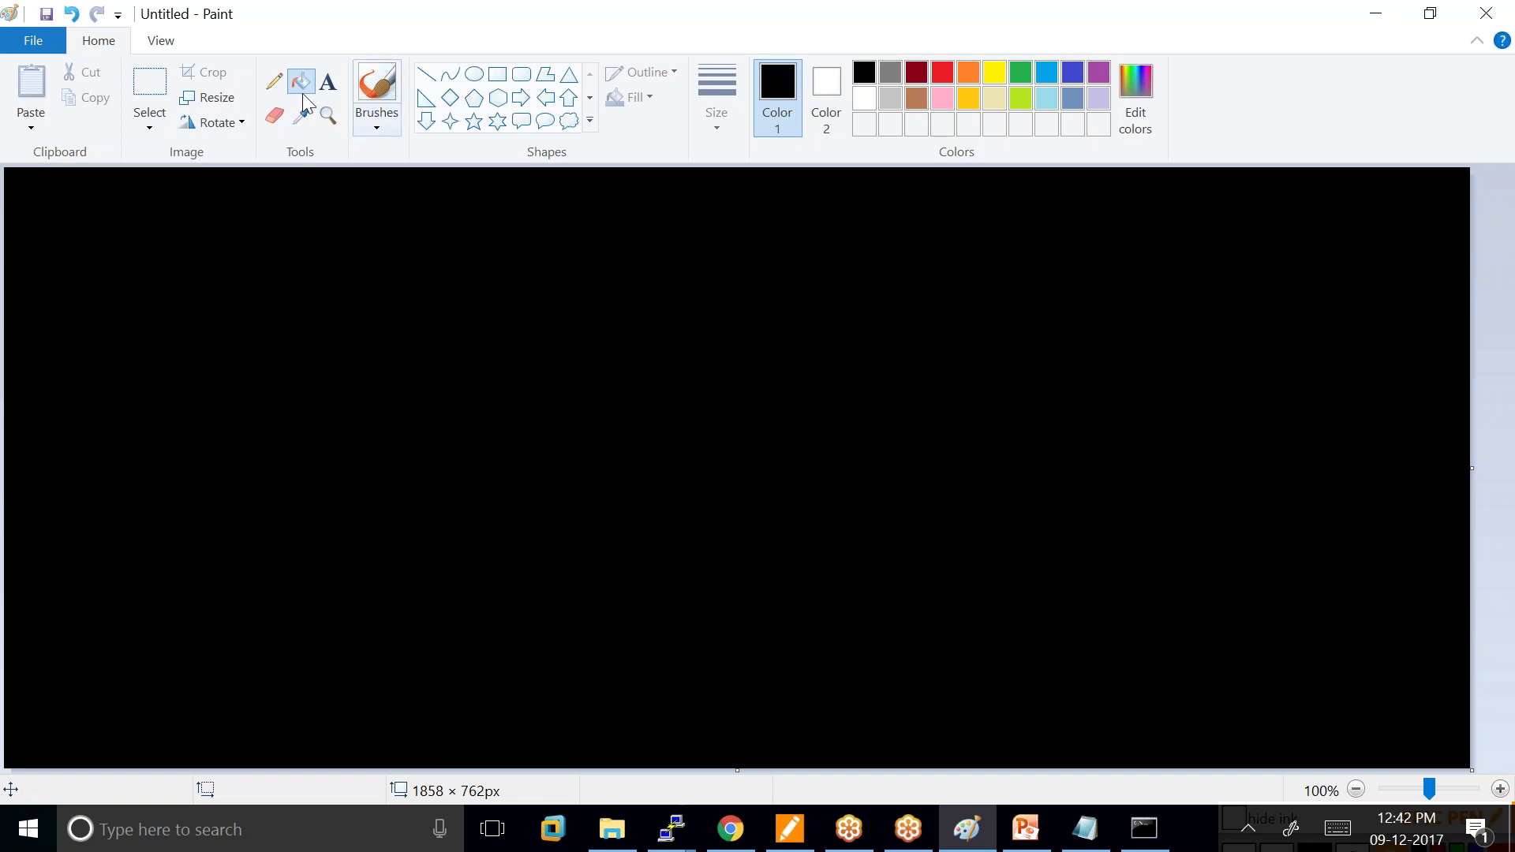
pyautogui.click(378, 98)
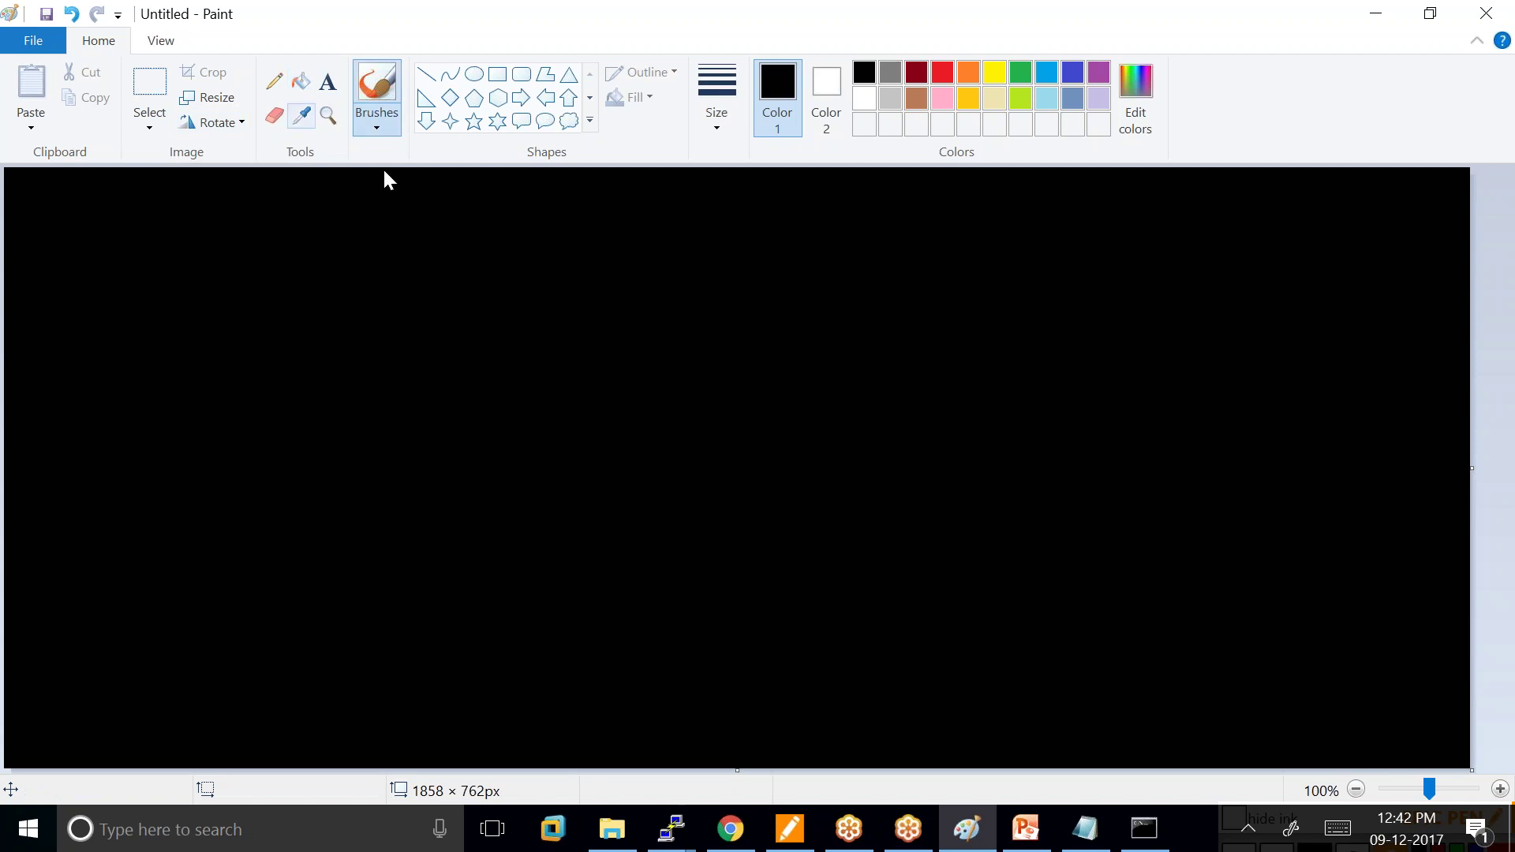
# In yellow, write the headings Linux and Windows Server with a vertical divider between them.
pyautogui.click(994, 72)
pyautogui.moveTo(228, 224)
pyautogui.mouseDown()
pyautogui.moveTo(244, 247)
pyautogui.moveTo(335, 246)
pyautogui.mouseUp()
pyautogui.click(842, 181)
pyautogui.moveTo(887, 225)
pyautogui.mouseDown()
pyautogui.moveTo(955, 206)
pyautogui.moveTo(1026, 225)
pyautogui.moveTo(947, 270)
pyautogui.moveTo(1044, 256)
pyautogui.mouseUp()
pyautogui.moveTo(593, 180); pyautogui.dragTo(558, 767)
# Add point 1 on both sides: ssh under Linux and RDP under Windows Server.
pyautogui.moveTo(97, 324)
pyautogui.mouseDown()
pyautogui.moveTo(114, 334)
pyautogui.moveTo(126, 312)
pyautogui.mouseUp()
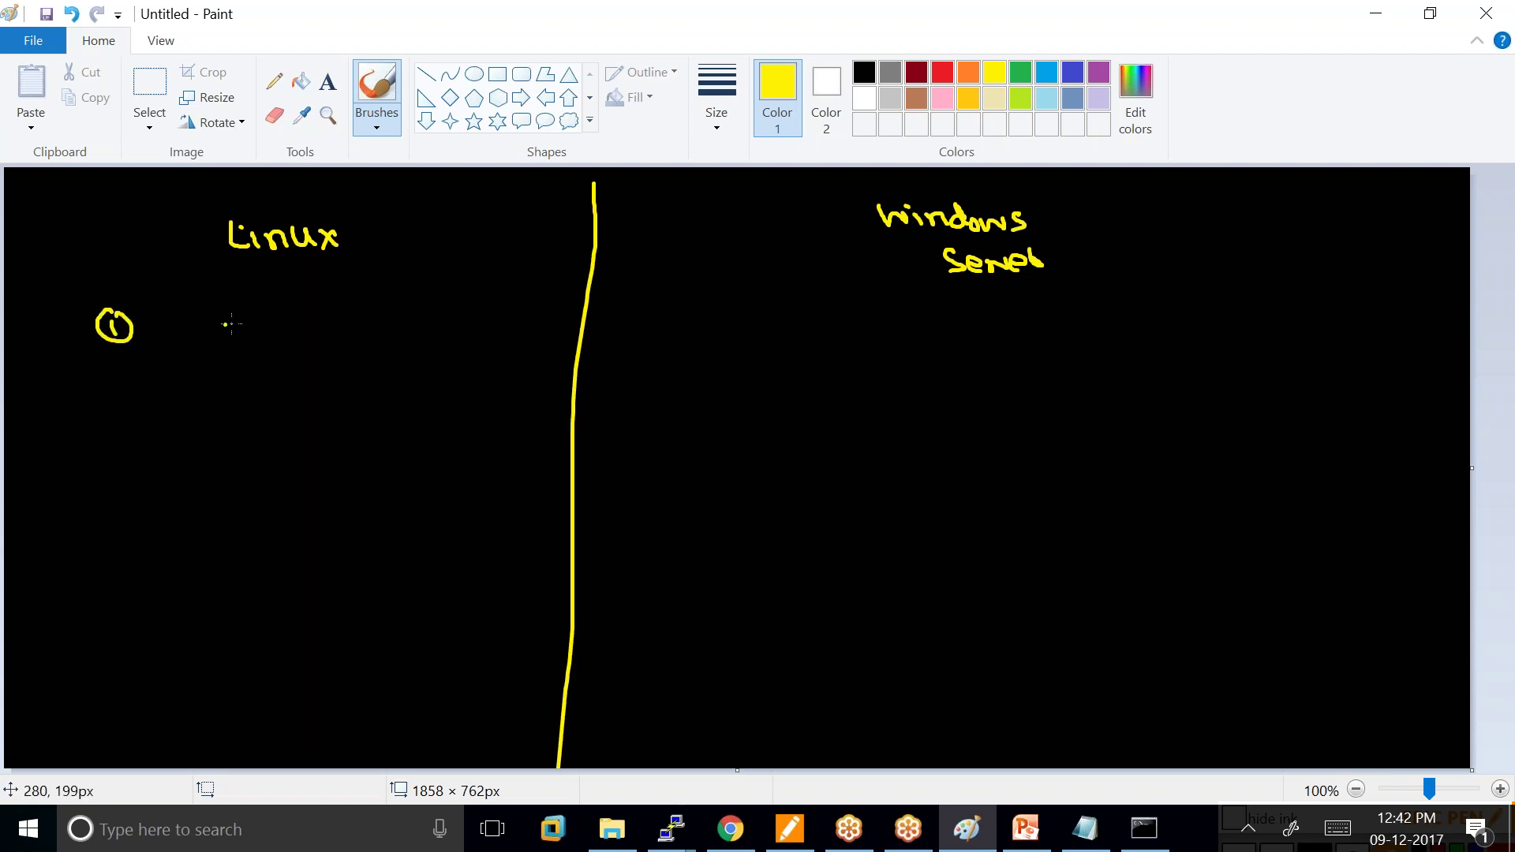
pyautogui.moveTo(243, 323)
pyautogui.mouseDown()
pyautogui.moveTo(226, 341)
pyautogui.moveTo(308, 340)
pyautogui.mouseUp()
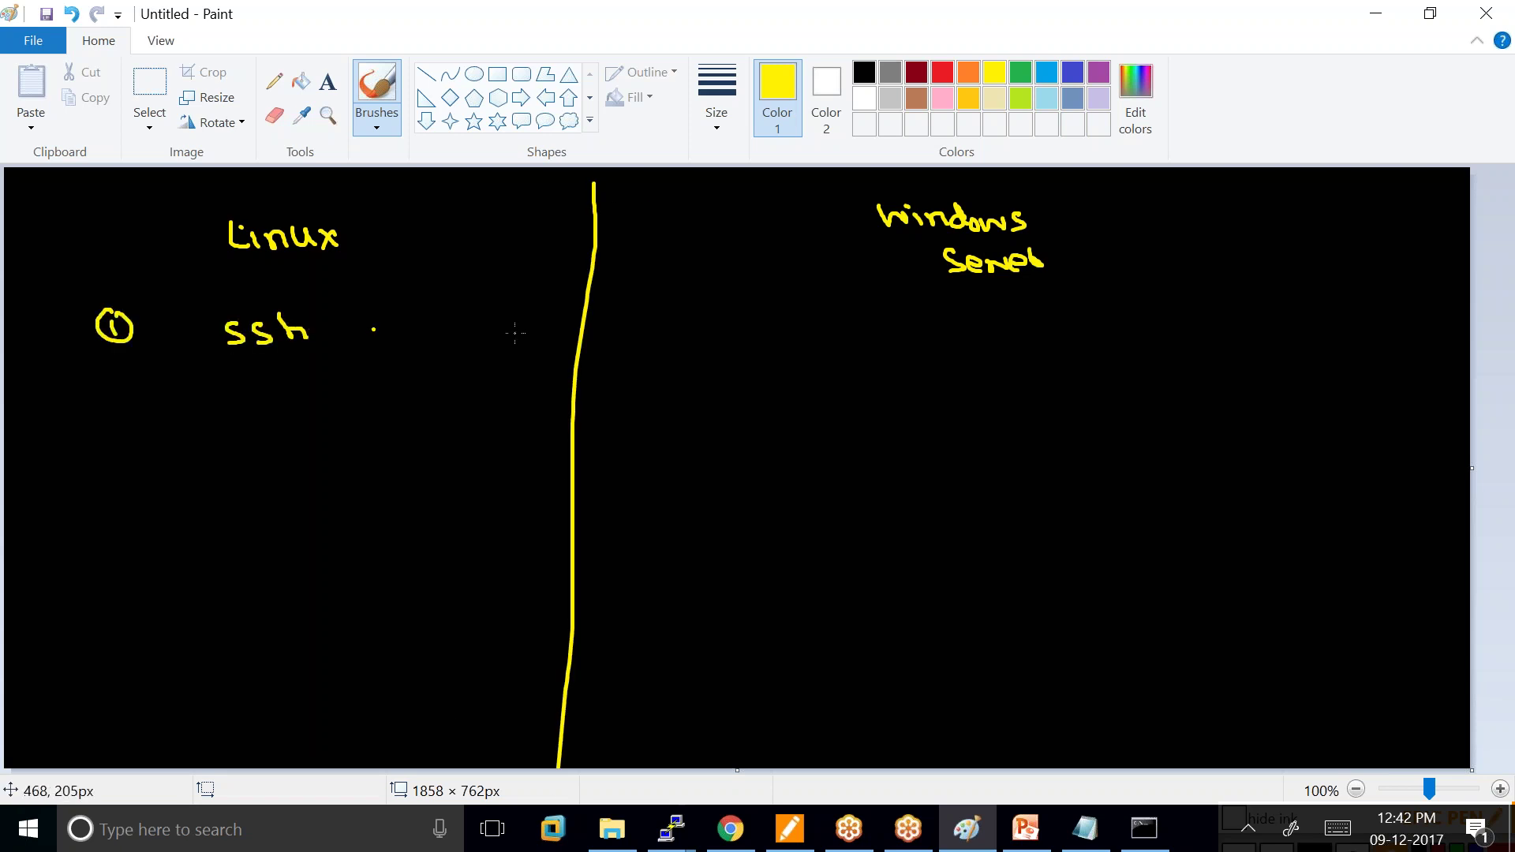
pyautogui.moveTo(698, 323)
pyautogui.mouseDown()
pyautogui.moveTo(702, 343)
pyautogui.moveTo(707, 325)
pyautogui.mouseUp()
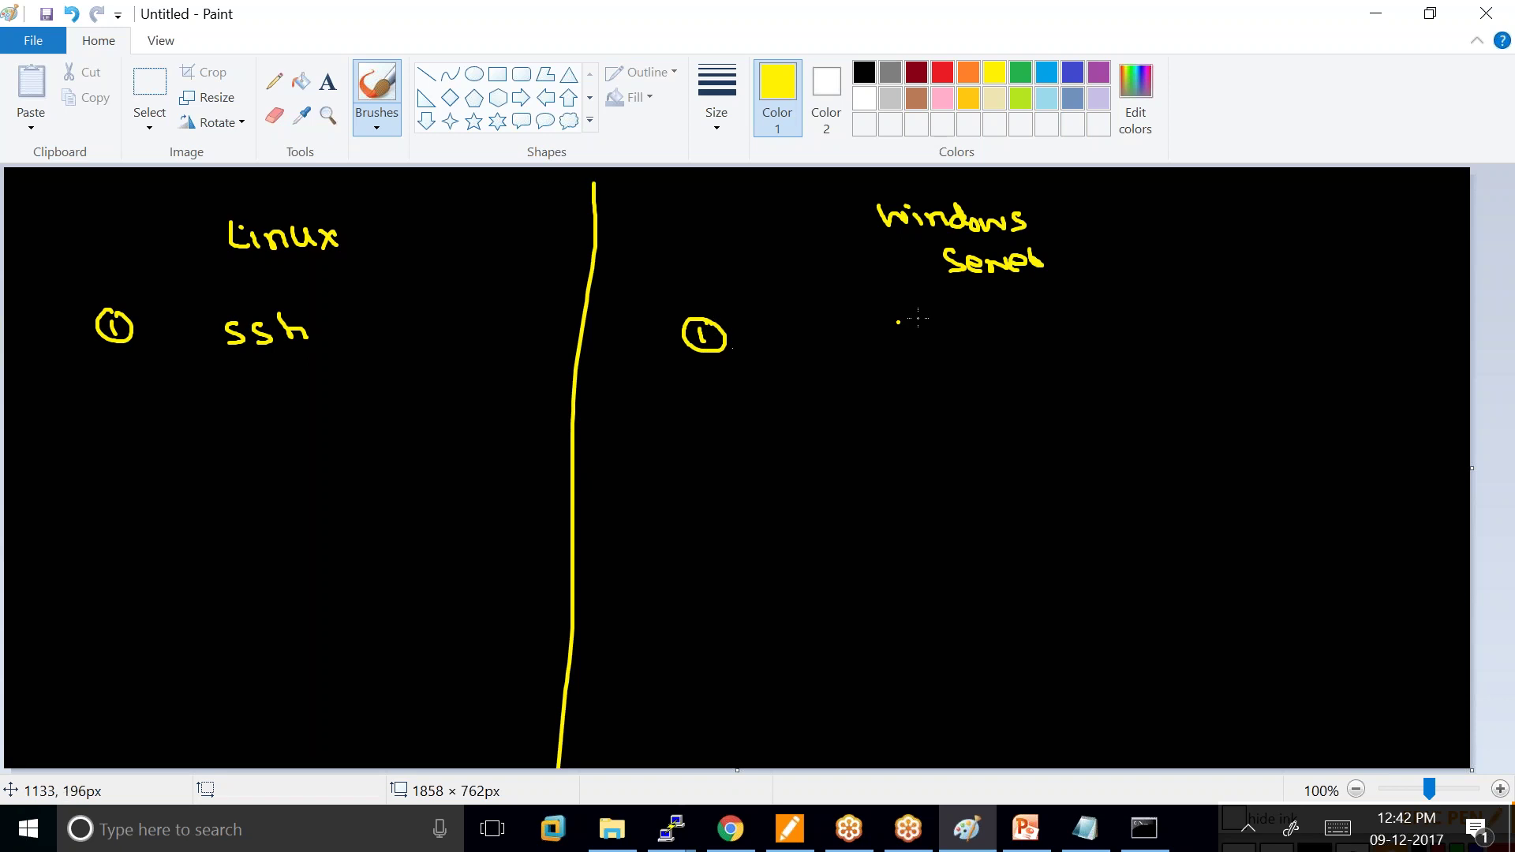
pyautogui.moveTo(836, 338); pyautogui.dragTo(868, 337)
pyautogui.moveTo(853, 340)
pyautogui.mouseDown()
pyautogui.moveTo(853, 359)
pyautogui.moveTo(889, 359)
pyautogui.mouseUp()
pyautogui.moveTo(889, 338)
pyautogui.mouseDown()
pyautogui.moveTo(892, 359)
pyautogui.moveTo(922, 362)
pyautogui.mouseUp()
pyautogui.moveTo(922, 340); pyautogui.dragTo(1000, 359)
# Write '(Remote Desktop Protocol)' after RDP on the Windows side.
pyautogui.moveTo(1001, 340); pyautogui.dragTo(1044, 351)
pyautogui.moveTo(1051, 341)
pyautogui.mouseDown()
pyautogui.moveTo(1055, 357)
pyautogui.moveTo(1087, 359)
pyautogui.mouseUp()
pyautogui.moveTo(1098, 344); pyautogui.dragTo(1104, 356)
pyautogui.moveTo(1092, 341); pyautogui.dragTo(1169, 359)
pyautogui.moveTo(1167, 340); pyautogui.dragTo(1227, 361)
pyautogui.moveTo(1243, 341)
pyautogui.mouseDown()
pyautogui.moveTo(1245, 354)
pyautogui.moveTo(1268, 341)
pyautogui.mouseUp()
pyautogui.moveTo(1258, 341); pyautogui.dragTo(1284, 355)
pyautogui.moveTo(1278, 347)
pyautogui.mouseDown()
pyautogui.moveTo(1281, 369)
pyautogui.moveTo(1222, 410)
pyautogui.moveTo(1266, 411)
pyautogui.mouseUp()
pyautogui.moveTo(1267, 397)
pyautogui.mouseDown()
pyautogui.moveTo(1274, 413)
pyautogui.moveTo(1318, 419)
pyautogui.mouseUp()
pyautogui.moveTo(1321, 407); pyautogui.dragTo(1345, 420)
pyautogui.click(1186, 413)
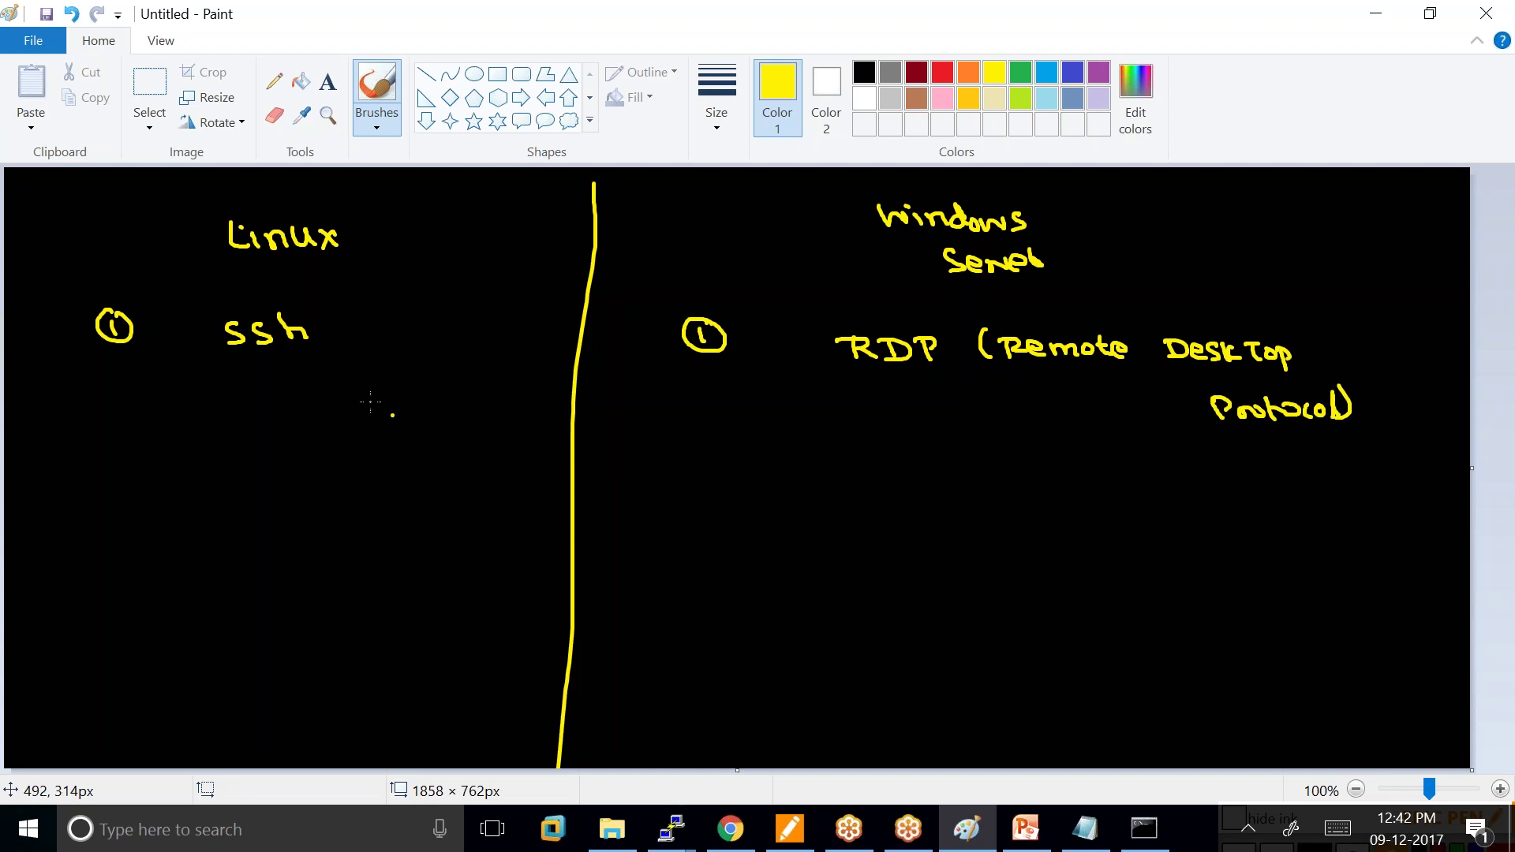
# Write '(Putty)' beneath ssh on the Linux side.
pyautogui.moveTo(302, 380)
pyautogui.mouseDown()
pyautogui.moveTo(310, 406)
pyautogui.moveTo(347, 403)
pyautogui.mouseUp()
pyautogui.moveTo(352, 377)
pyautogui.mouseDown()
pyautogui.moveTo(362, 399)
pyautogui.moveTo(386, 401)
pyautogui.mouseUp()
pyautogui.moveTo(395, 385)
pyautogui.mouseDown()
pyautogui.moveTo(404, 411)
pyautogui.moveTo(414, 403)
pyautogui.mouseUp()
pyautogui.moveTo(300, 379); pyautogui.dragTo(294, 409)
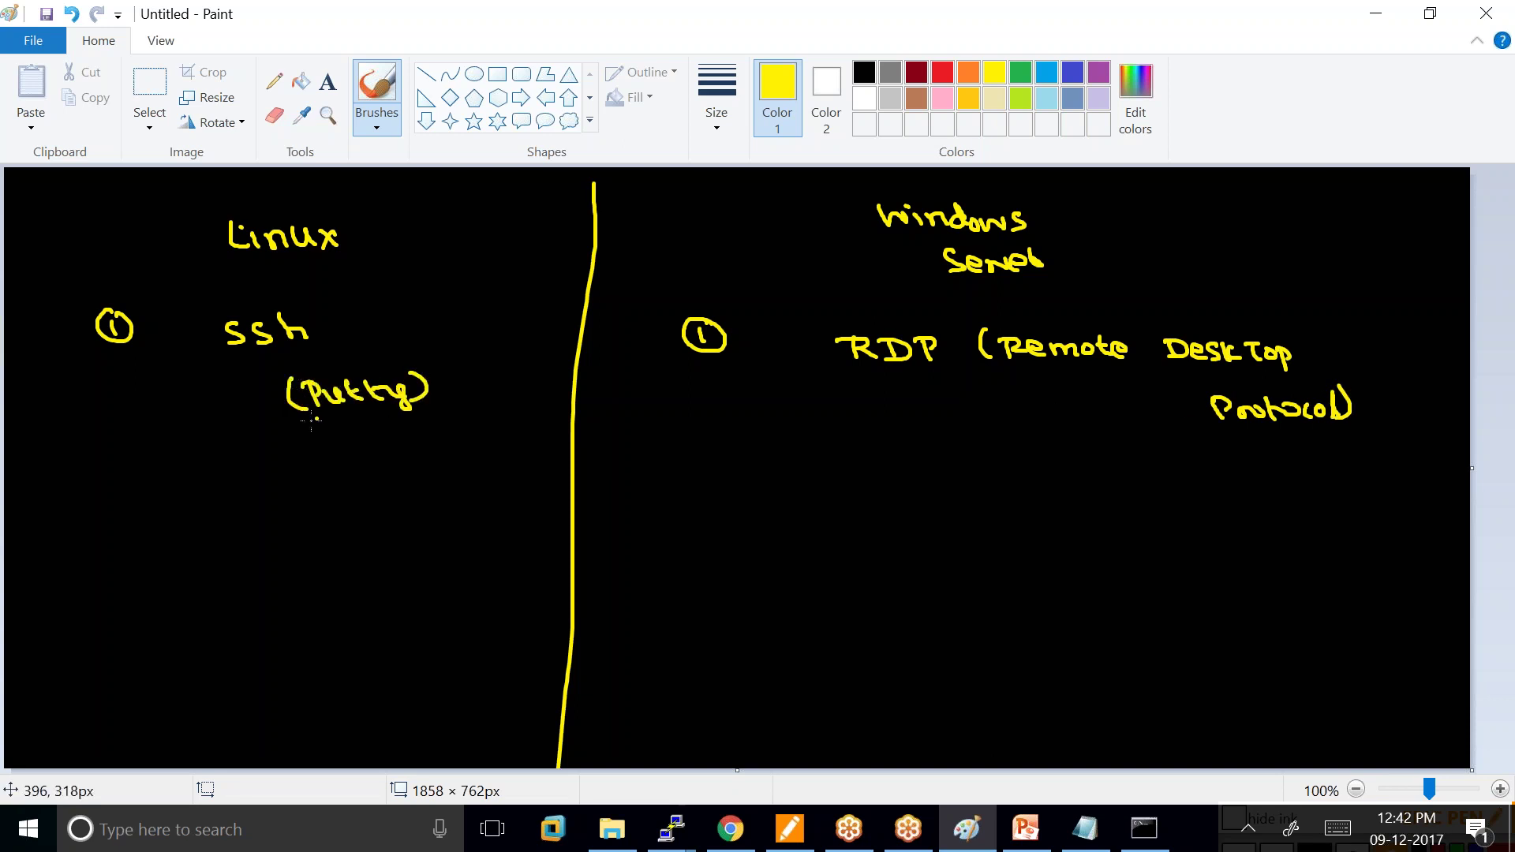
# Add point 2: '.pem → .ppk' on the Linux side and ppk on the Windows side.
pyautogui.moveTo(99, 492)
pyautogui.mouseDown()
pyautogui.moveTo(202, 509)
pyautogui.moveTo(200, 491)
pyautogui.moveTo(232, 487)
pyautogui.moveTo(348, 488)
pyautogui.moveTo(339, 498)
pyautogui.moveTo(434, 475)
pyautogui.moveTo(478, 493)
pyautogui.mouseUp()
pyautogui.click(178, 487)
pyautogui.click(397, 482)
pyautogui.click(487, 478)
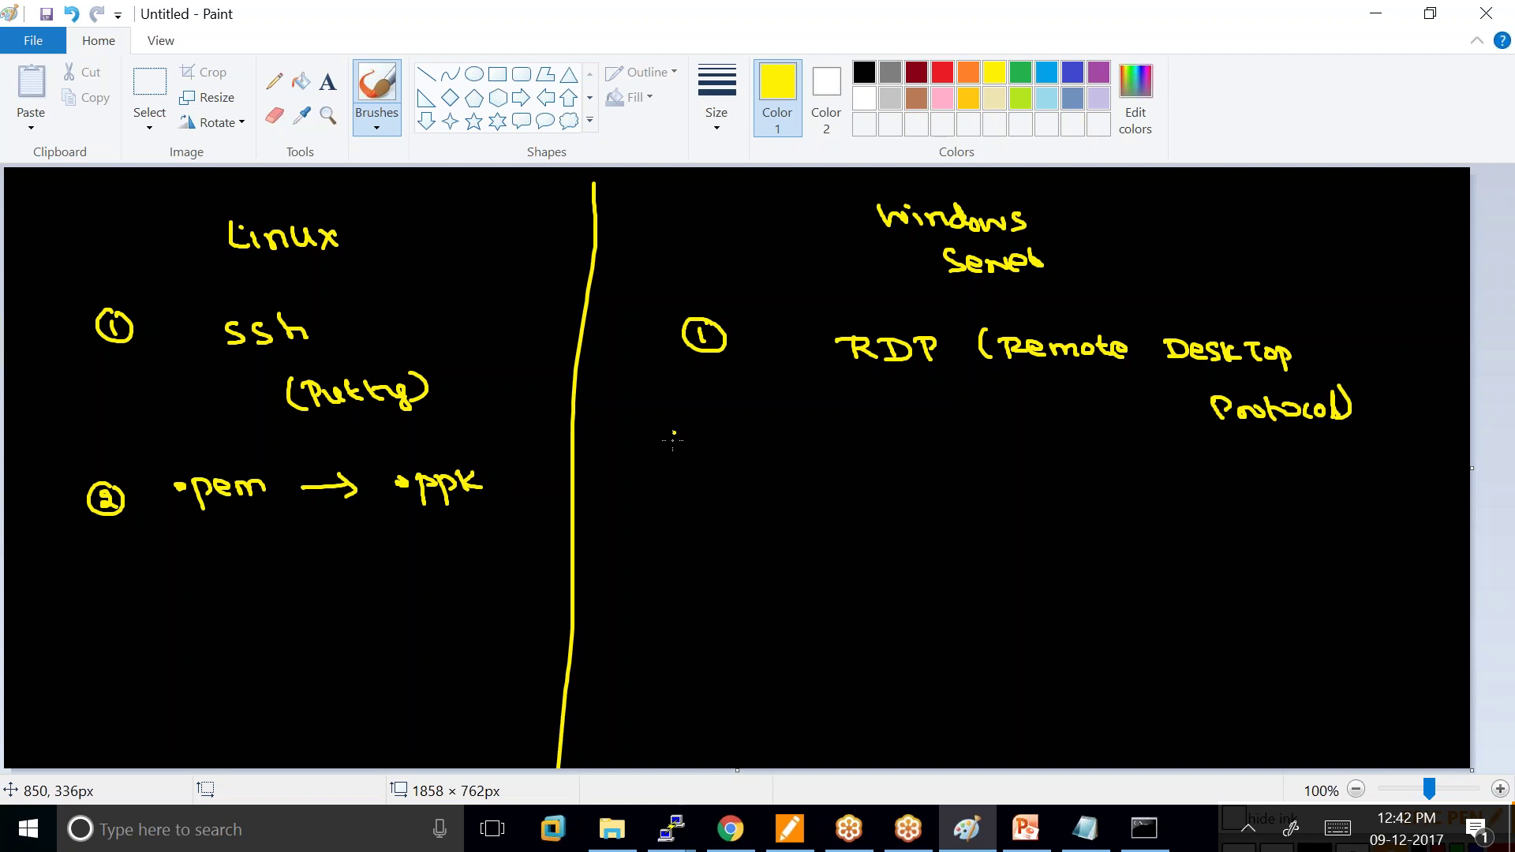
pyautogui.moveTo(690, 435)
pyautogui.mouseDown()
pyautogui.moveTo(712, 459)
pyautogui.moveTo(697, 427)
pyautogui.mouseUp()
pyautogui.moveTo(815, 456)
pyautogui.mouseDown()
pyautogui.moveTo(816, 491)
pyautogui.moveTo(825, 471)
pyautogui.moveTo(835, 493)
pyautogui.mouseUp()
pyautogui.moveTo(836, 464); pyautogui.dragTo(862, 478)
pyautogui.moveTo(892, 452); pyautogui.dragTo(894, 472)
# Finish .ppk and add point 3: micro 8 GB on Linux versus micro 30 GB on Windows.
pyautogui.click(788, 469)
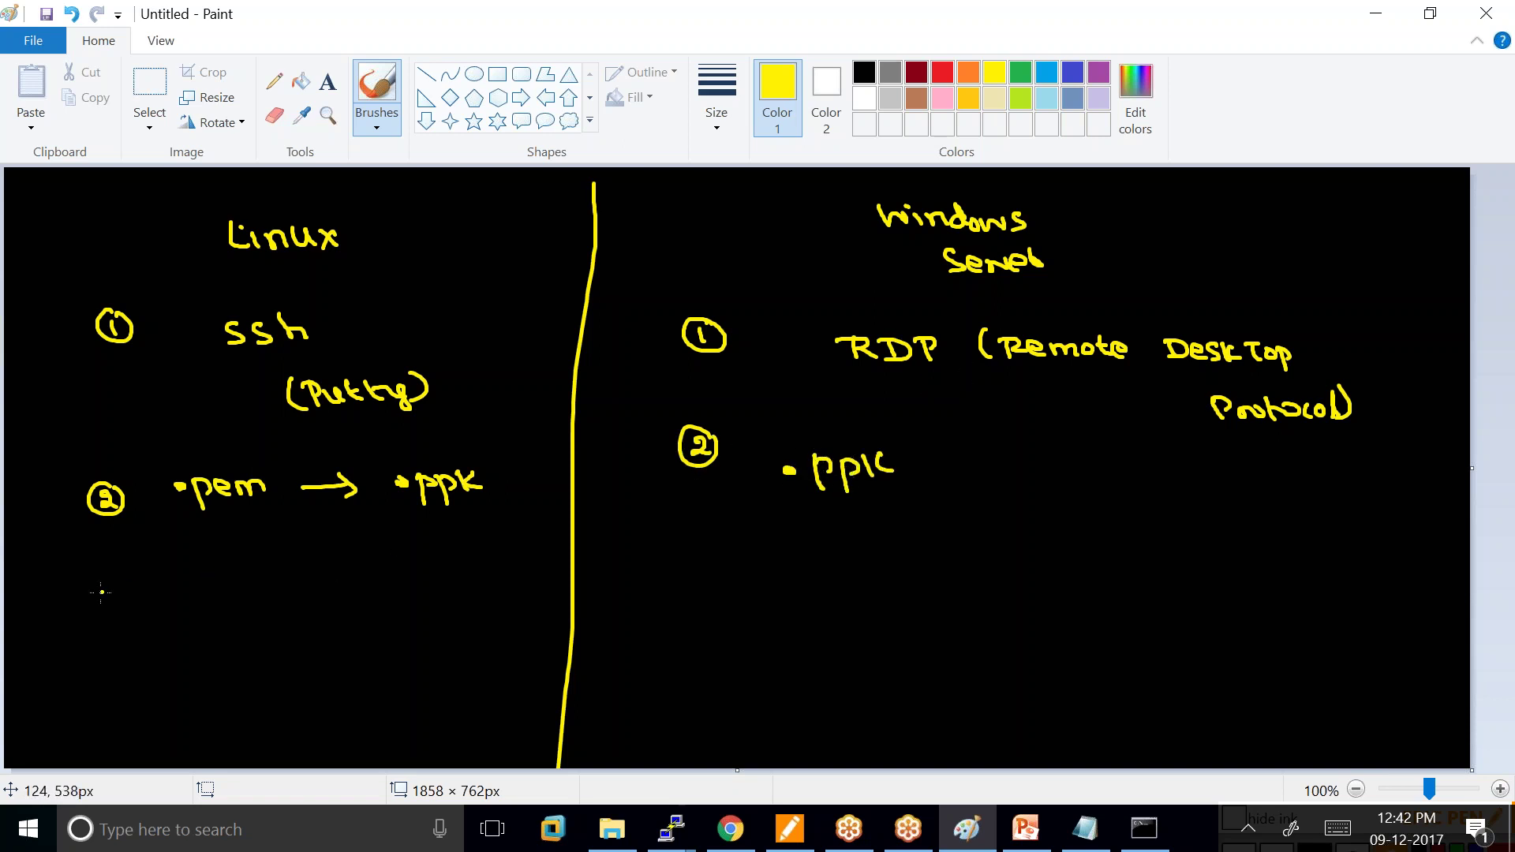
pyautogui.moveTo(101, 593)
pyautogui.mouseDown()
pyautogui.moveTo(111, 612)
pyautogui.moveTo(111, 580)
pyautogui.moveTo(208, 606)
pyautogui.moveTo(395, 596)
pyautogui.mouseUp()
pyautogui.click(193, 588)
pyautogui.moveTo(693, 548)
pyautogui.mouseDown()
pyautogui.moveTo(703, 557)
pyautogui.moveTo(698, 543)
pyautogui.mouseUp()
pyautogui.moveTo(821, 567); pyautogui.dragTo(857, 565)
pyautogui.moveTo(878, 552); pyautogui.dragTo(912, 554)
pyautogui.moveTo(935, 545)
pyautogui.mouseDown()
pyautogui.moveTo(977, 562)
pyautogui.moveTo(994, 544)
pyautogui.mouseUp()
pyautogui.moveTo(1034, 532); pyautogui.dragTo(1036, 558)
pyautogui.moveTo(1051, 552); pyautogui.dragTo(1046, 562)
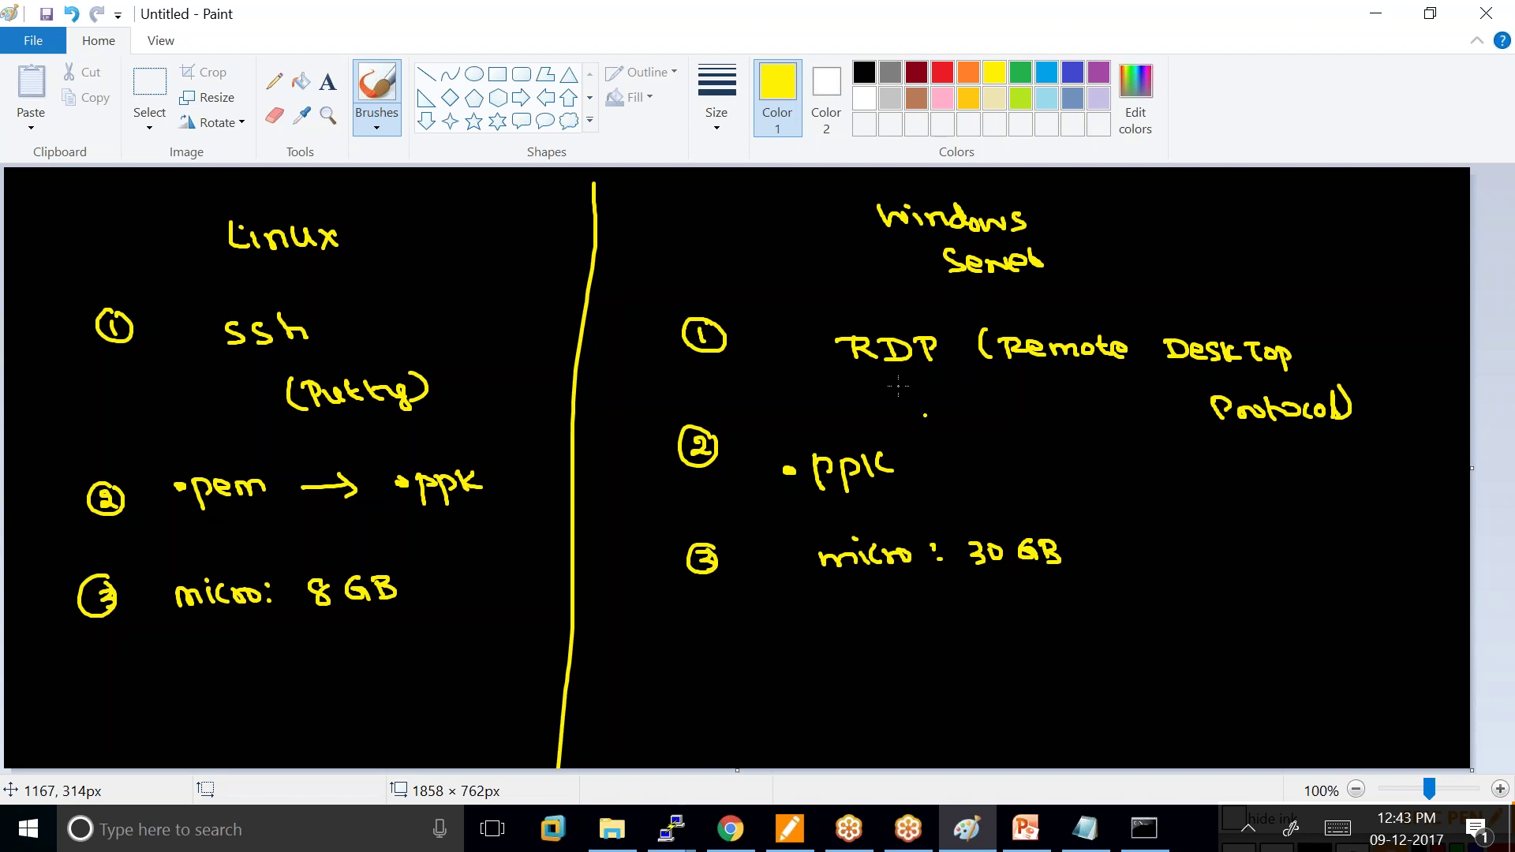
# Add Linux point 4 listing the default users ubuntu and ec2-user.
pyautogui.moveTo(103, 659)
pyautogui.mouseDown()
pyautogui.moveTo(98, 679)
pyautogui.moveTo(116, 685)
pyautogui.mouseUp()
pyautogui.moveTo(207, 664); pyautogui.dragTo(426, 661)
pyautogui.moveTo(219, 711); pyautogui.dragTo(235, 714)
pyautogui.moveTo(259, 712); pyautogui.dragTo(440, 693)
pyautogui.moveTo(353, 742); pyautogui.dragTo(477, 729)
# Add Windows point 4: administrator with a double arrow to 'Generate password'.
pyautogui.moveTo(695, 635)
pyautogui.mouseDown()
pyautogui.moveTo(708, 652)
pyautogui.moveTo(709, 638)
pyautogui.moveTo(685, 636)
pyautogui.mouseUp()
pyautogui.moveTo(843, 649); pyautogui.dragTo(878, 660)
pyautogui.moveTo(881, 660)
pyautogui.mouseDown()
pyautogui.moveTo(957, 630)
pyautogui.moveTo(1052, 640)
pyautogui.moveTo(1067, 624)
pyautogui.moveTo(1131, 625)
pyautogui.mouseUp()
pyautogui.moveTo(1096, 636)
pyautogui.mouseDown()
pyautogui.moveTo(1131, 635)
pyautogui.moveTo(1121, 641)
pyautogui.mouseUp()
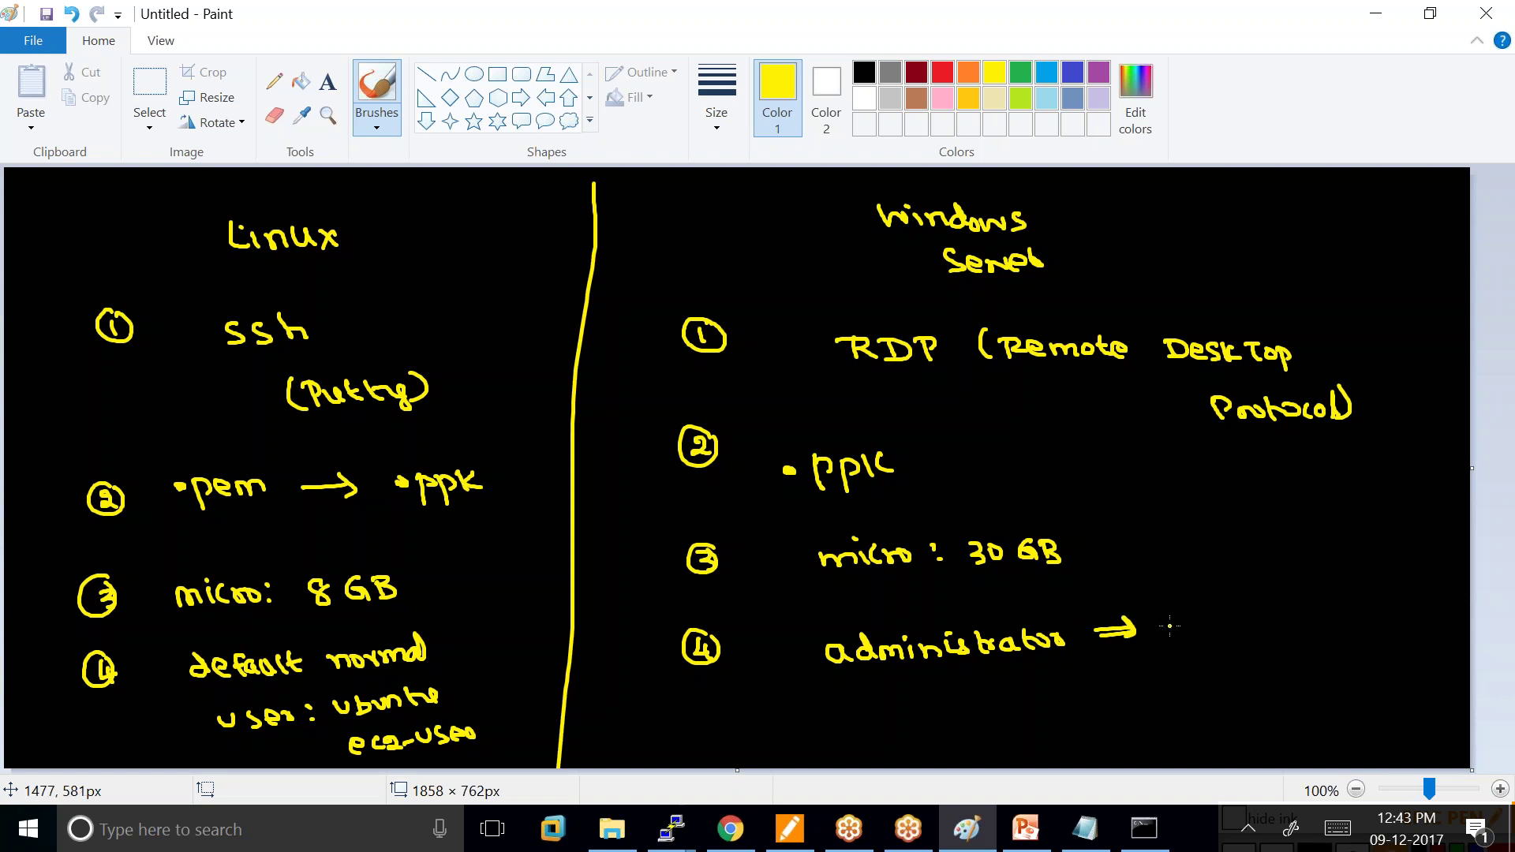
pyautogui.moveTo(1187, 623); pyautogui.dragTo(1284, 630)
pyautogui.moveTo(1298, 625); pyautogui.dragTo(1342, 638)
pyautogui.moveTo(1229, 584)
pyautogui.mouseDown()
pyautogui.moveTo(1222, 606)
pyautogui.moveTo(1302, 599)
pyautogui.mouseUp()
pyautogui.moveTo(1319, 572)
pyautogui.mouseDown()
pyautogui.moveTo(1318, 596)
pyautogui.moveTo(1329, 580)
pyautogui.mouseUp()
pyautogui.moveTo(1327, 590)
pyautogui.mouseDown()
pyautogui.moveTo(1369, 570)
pyautogui.moveTo(1353, 632)
pyautogui.mouseUp()
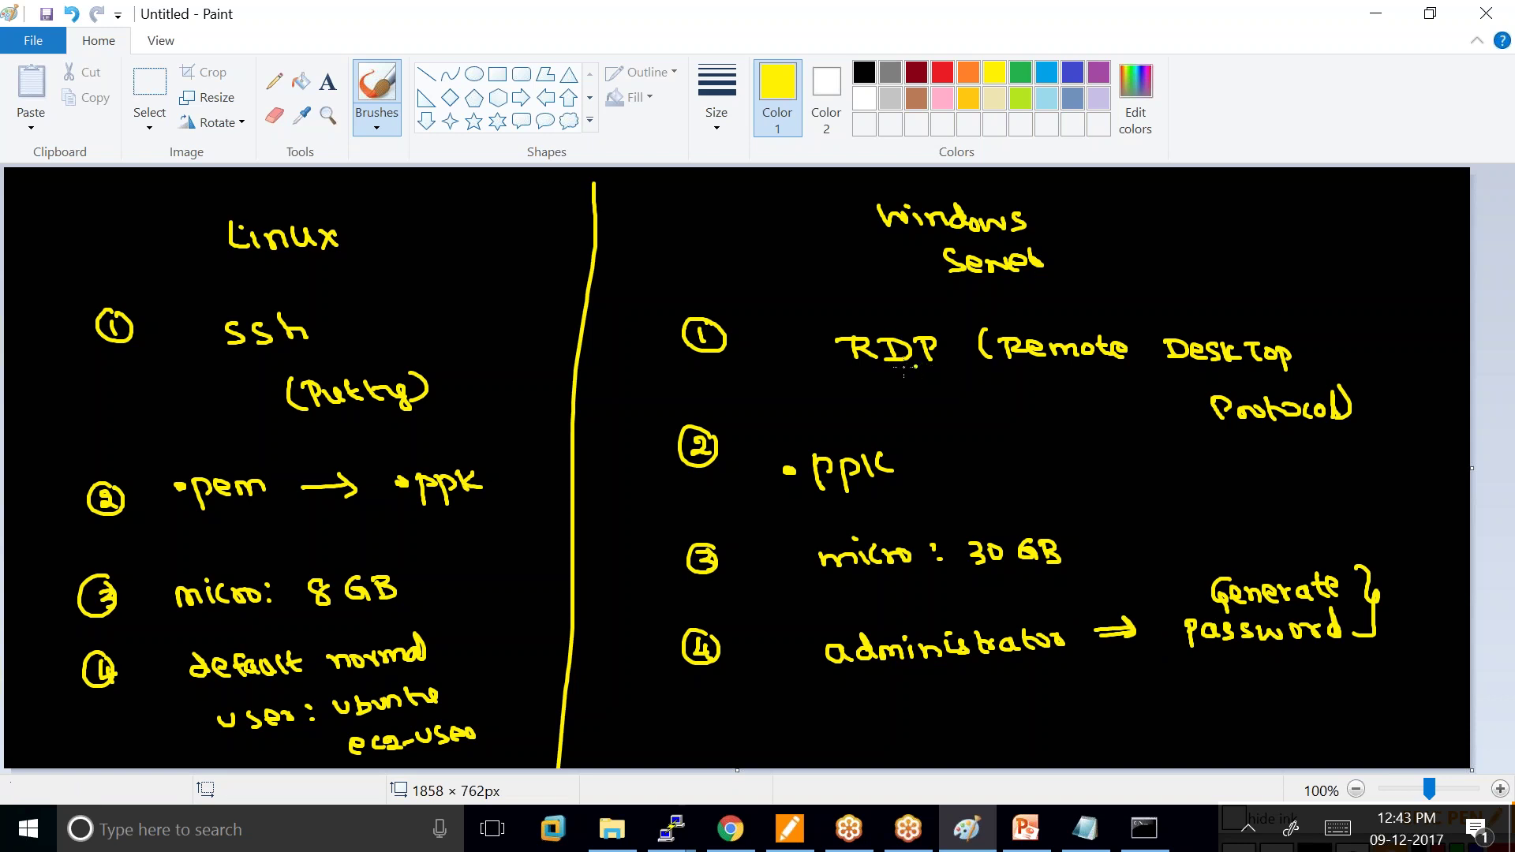
# Underline RDP and draw a horizontal line across the canvas beneath the headings.
pyautogui.moveTo(852, 374); pyautogui.dragTo(923, 374)
pyautogui.moveTo(33, 264)
pyautogui.mouseDown()
pyautogui.moveTo(767, 250)
pyautogui.moveTo(982, 269)
pyautogui.moveTo(1411, 252)
pyautogui.mouseUp()
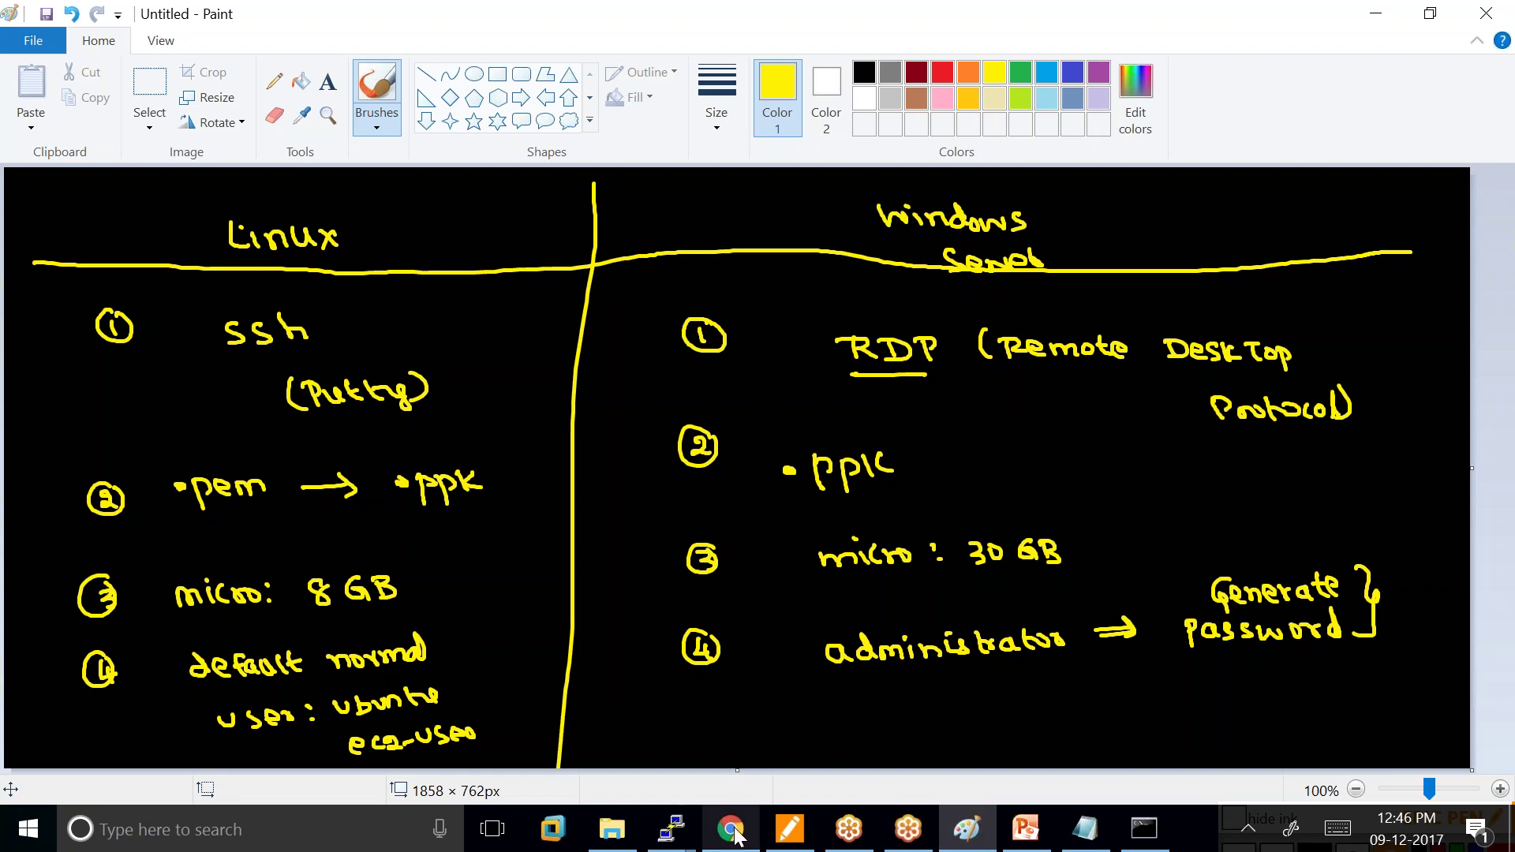
pyautogui.moveTo(738, 836)
pyautogui.click(742, 686)
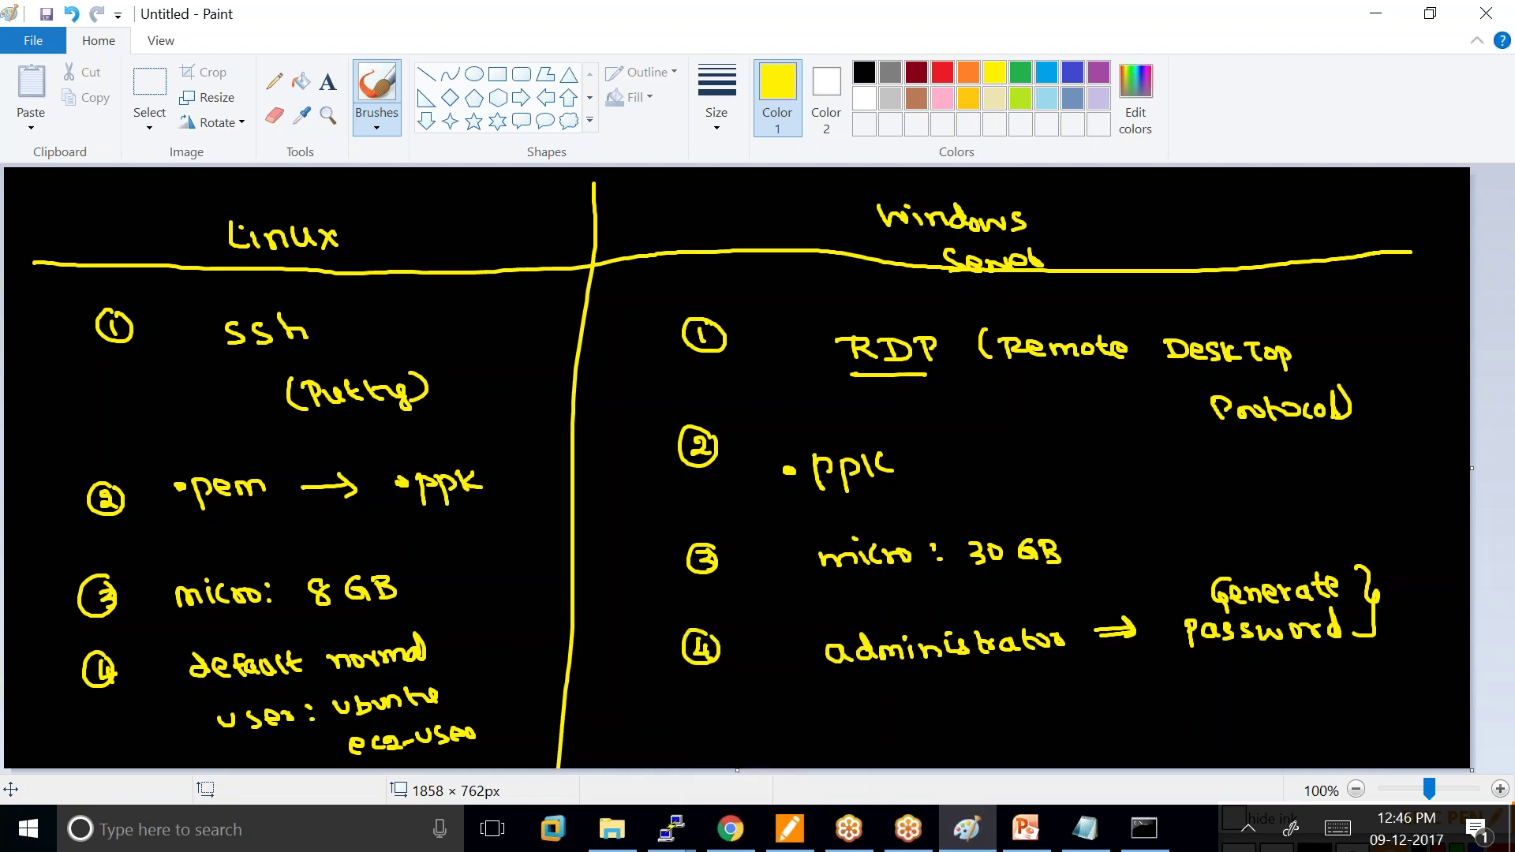
# Launch a new instance from the Microsoft Windows Server 2016 Base AMI, keeping t2.micro.
pyautogui.click(1448, 443)
pyautogui.click(738, 835)
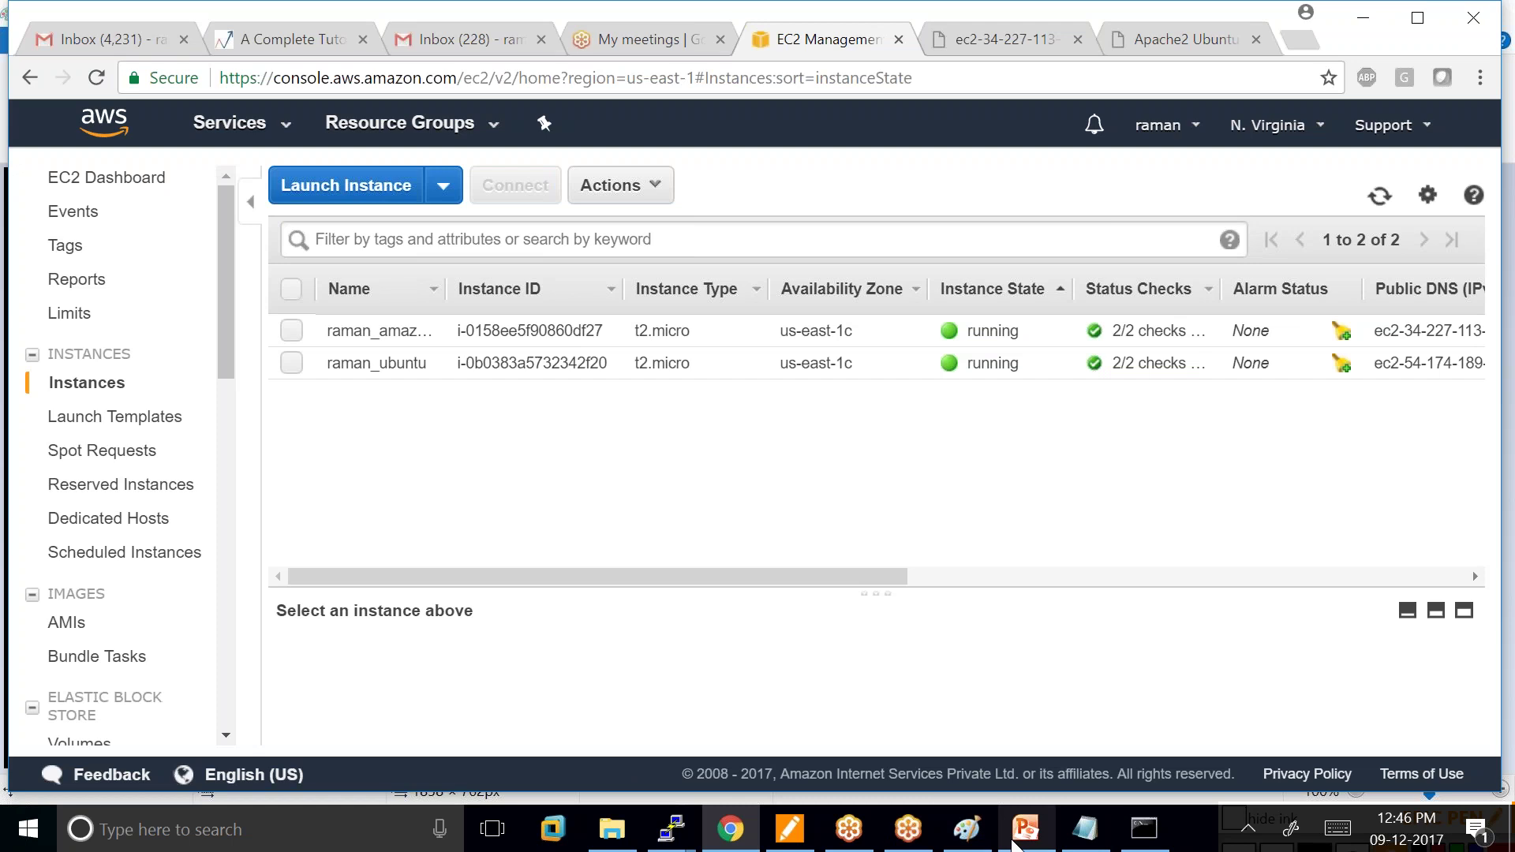
pyautogui.moveTo(792, 833)
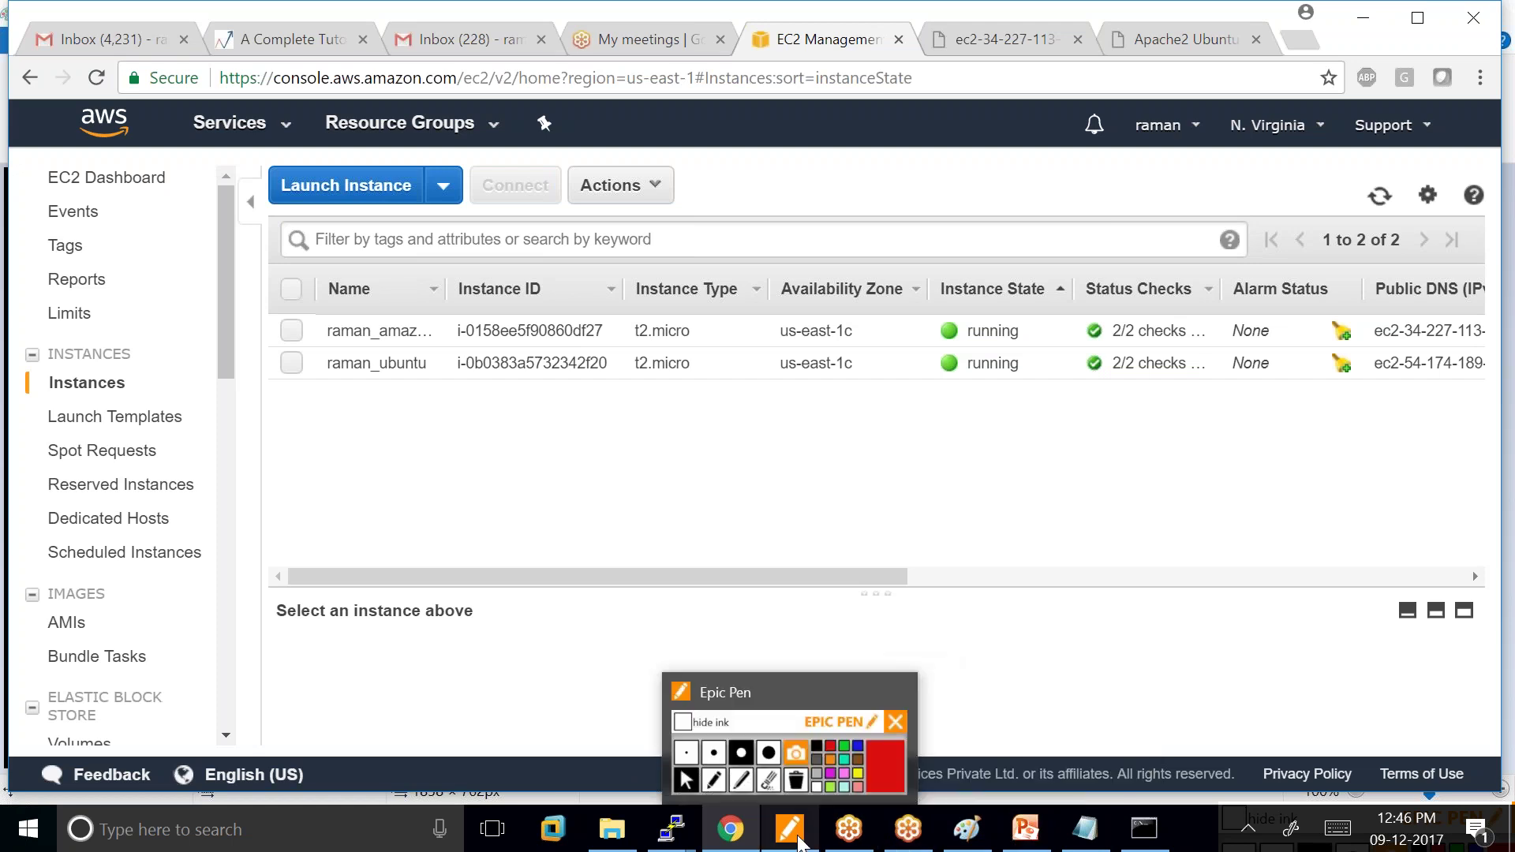
pyautogui.click(346, 185)
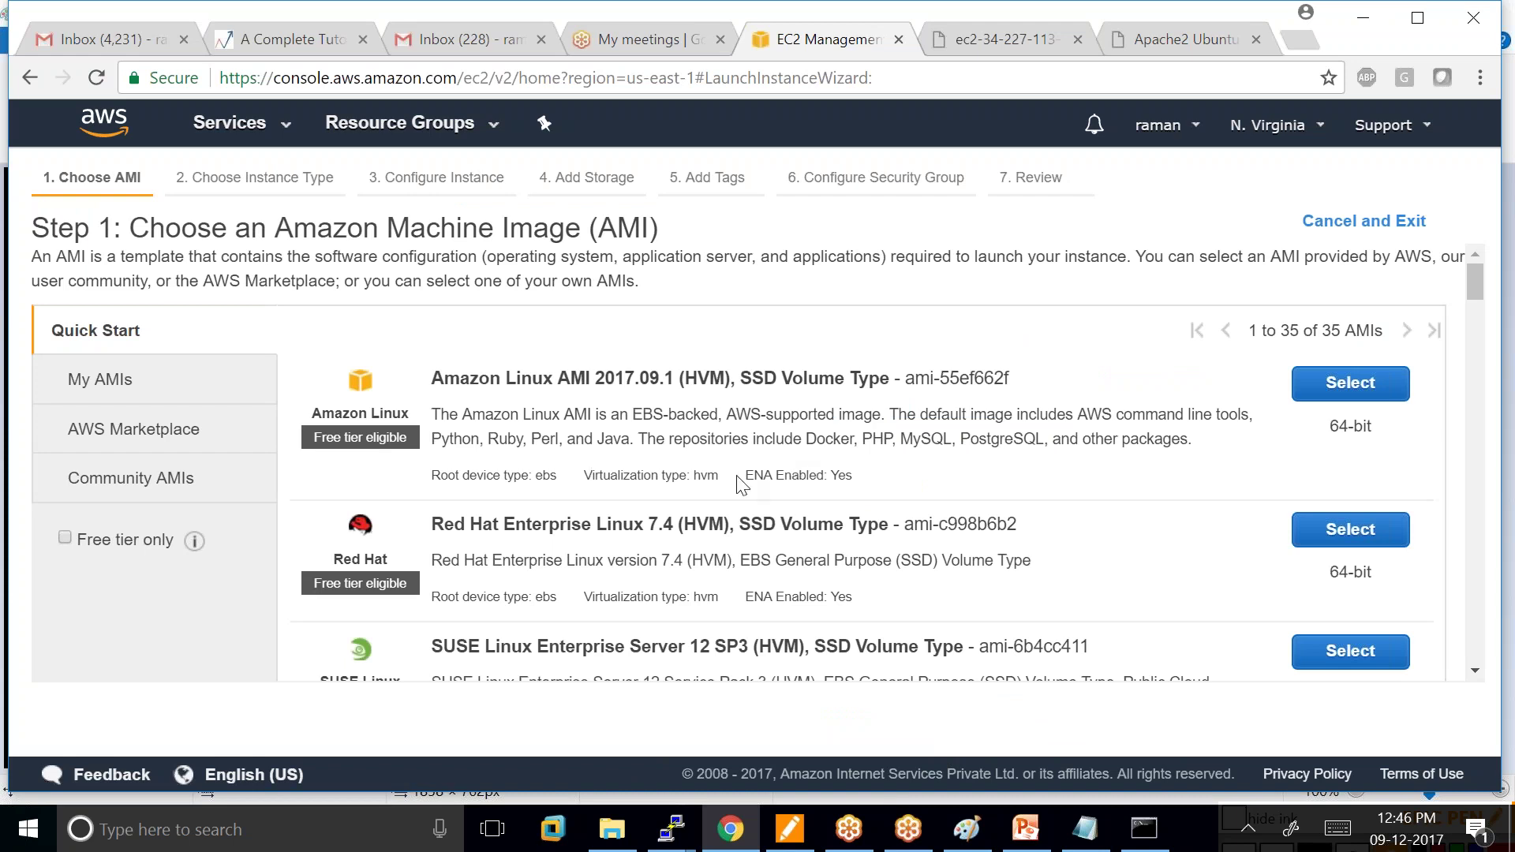
pyautogui.scroll(-5, 791, 472)
pyautogui.click(1333, 474)
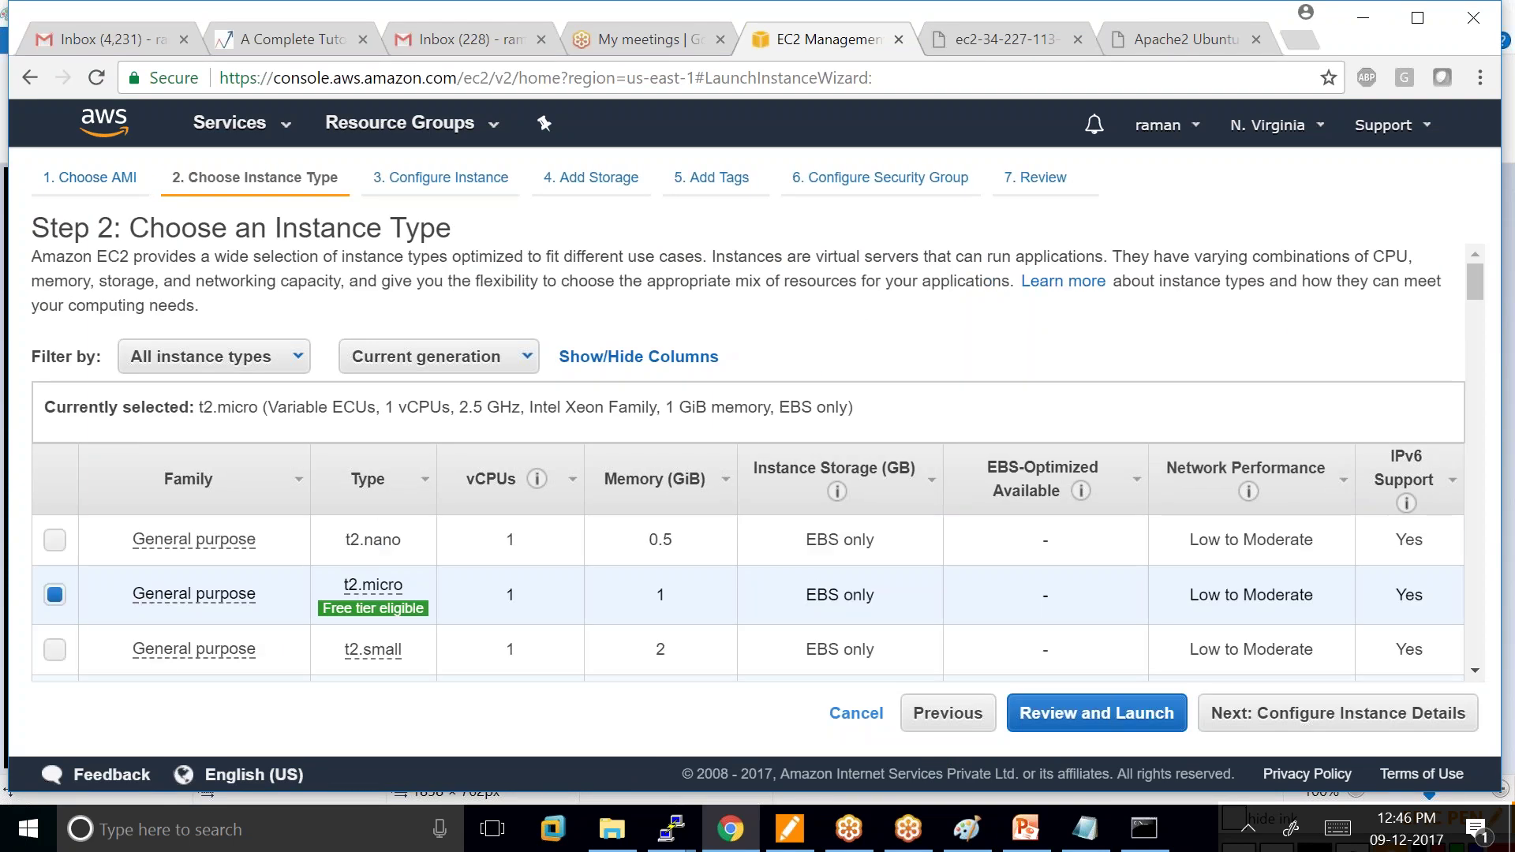
pyautogui.moveTo(194, 539)
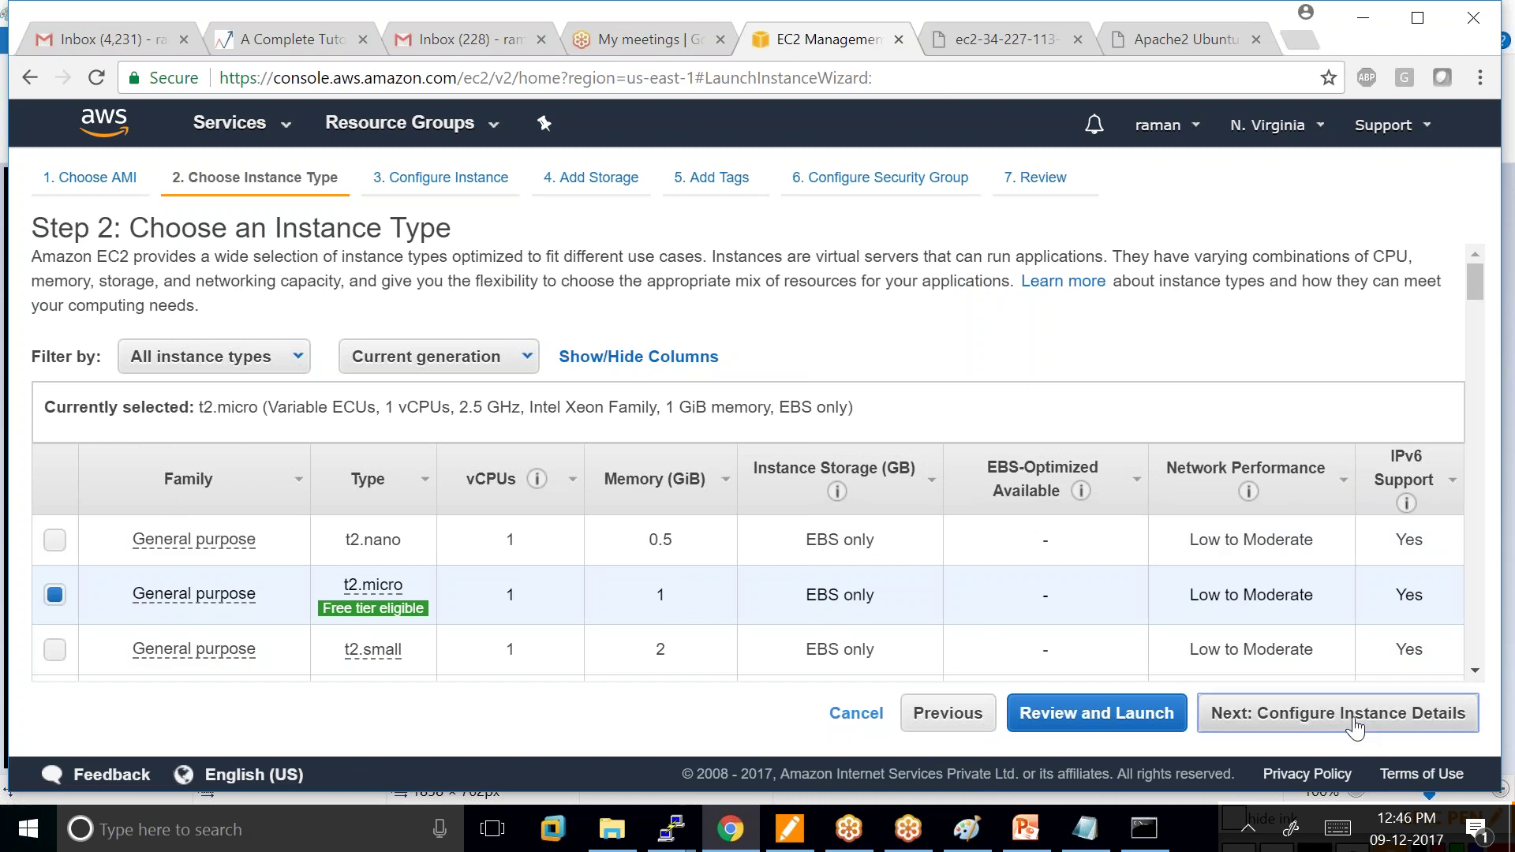
# Keep the default instance details and the 30 GiB root volume.
pyautogui.press('Return')
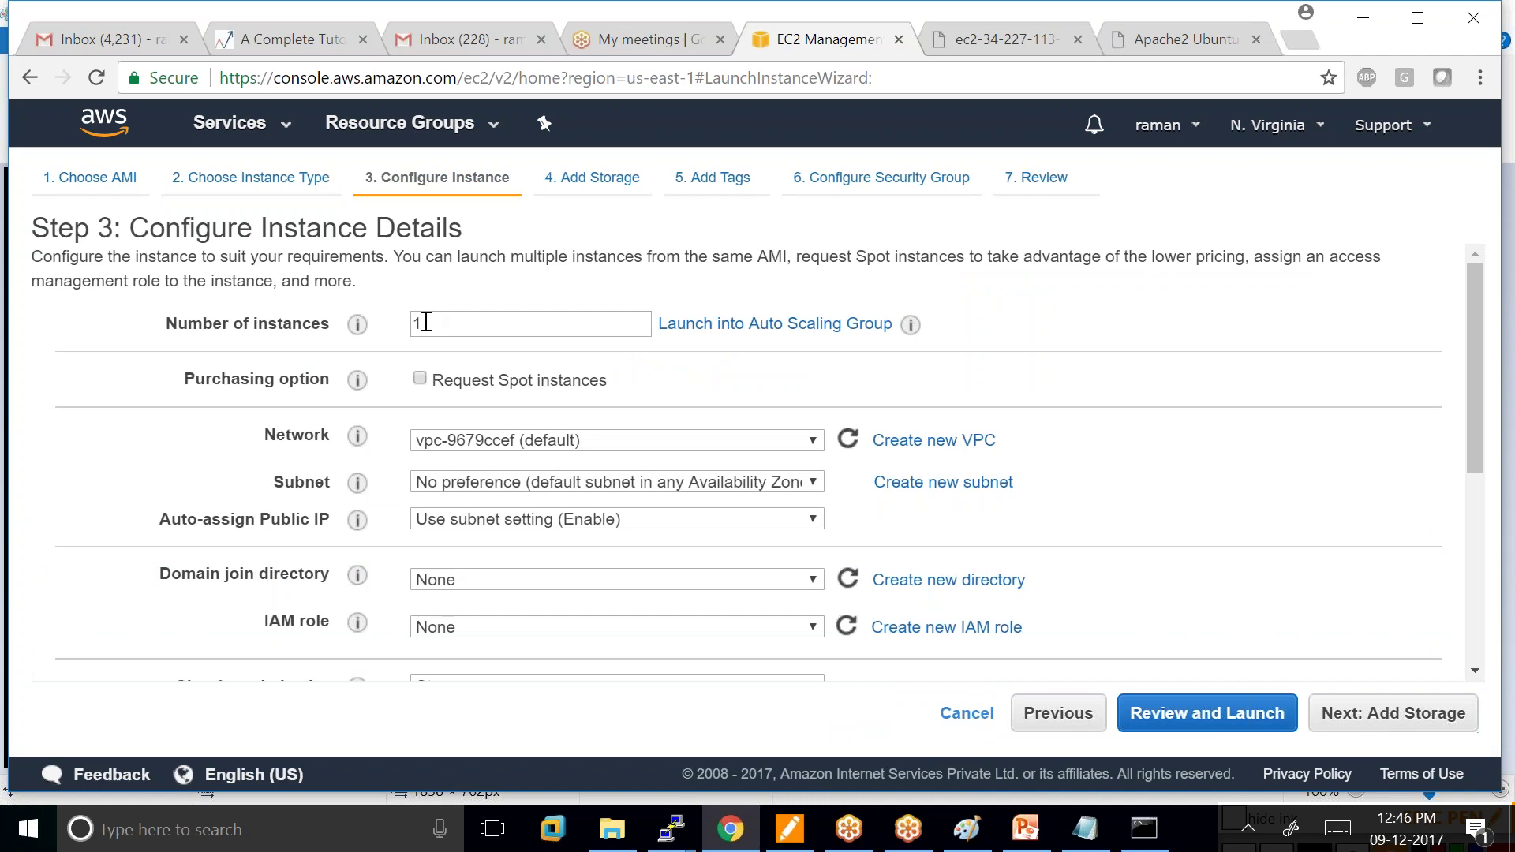
pyautogui.click(1397, 721)
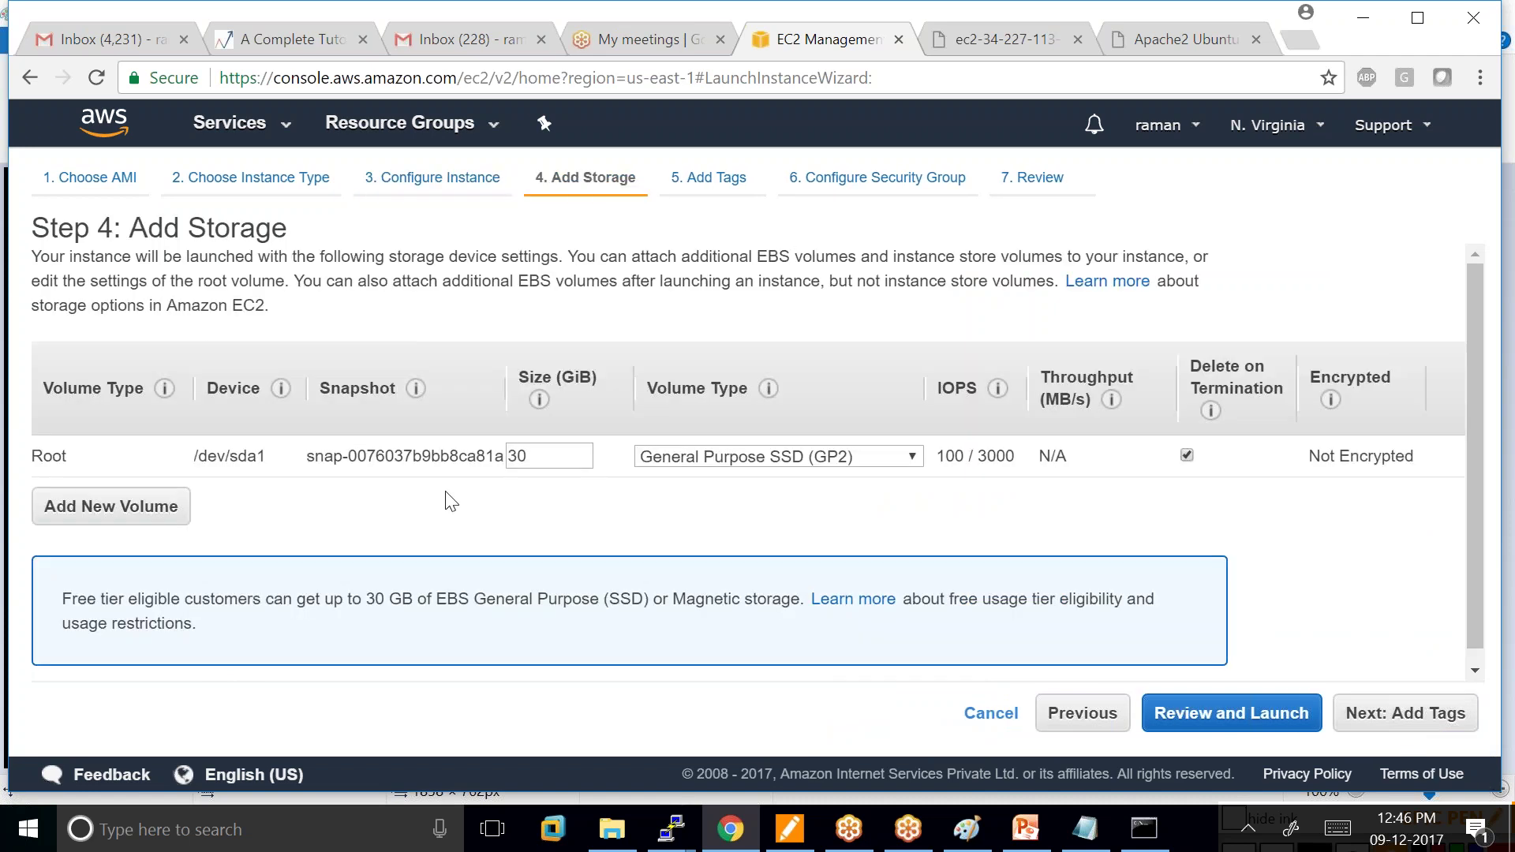
pyautogui.doubleClick(528, 461)
pyautogui.click(1408, 714)
# Tag the instance with Key 'Name' and Value 'windows_server'.
pyautogui.click(77, 550)
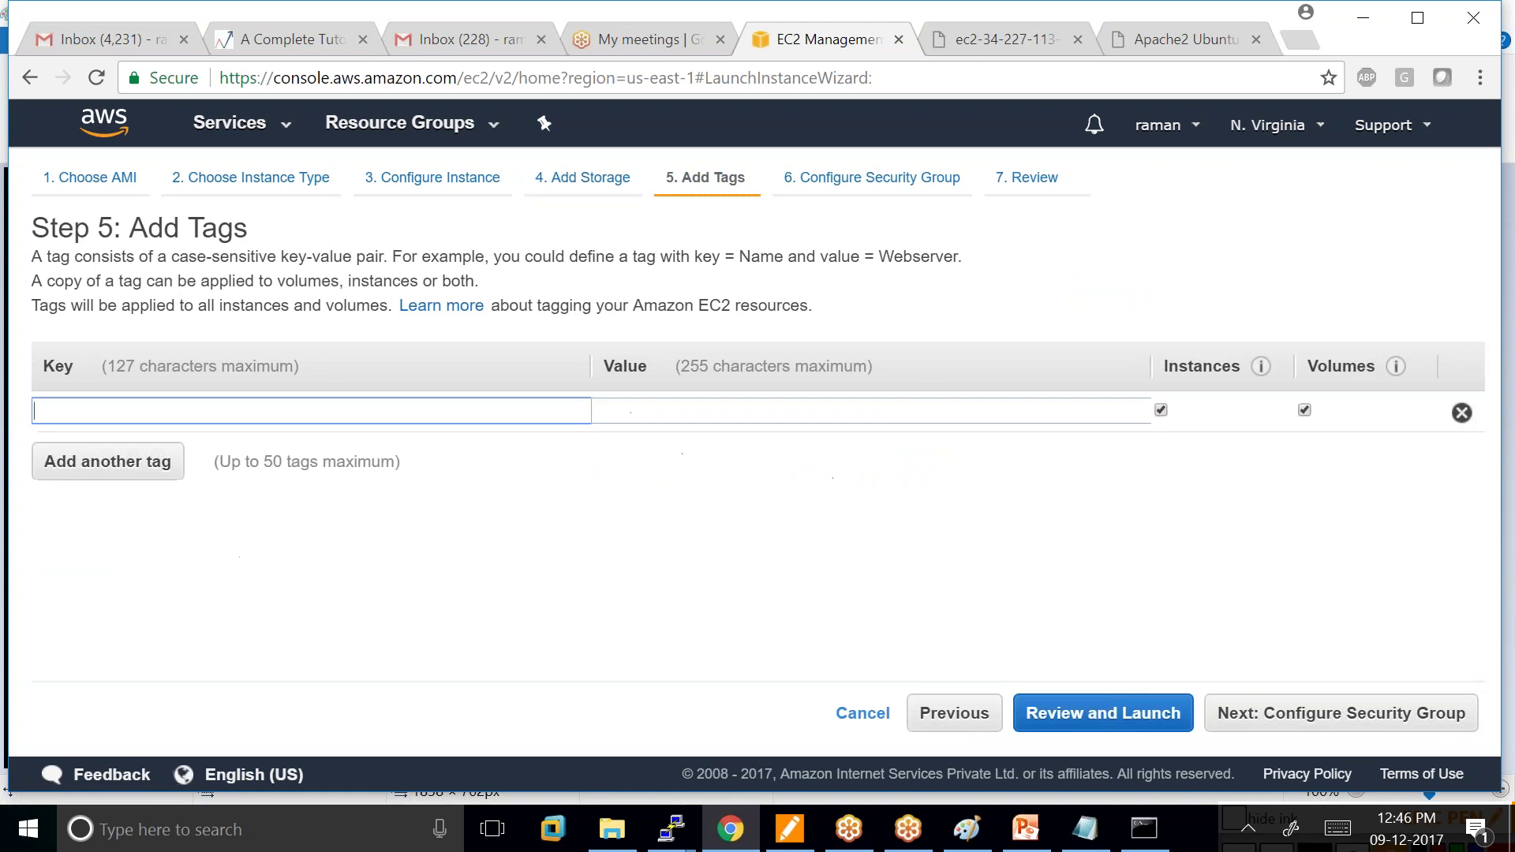
pyautogui.write('Name')
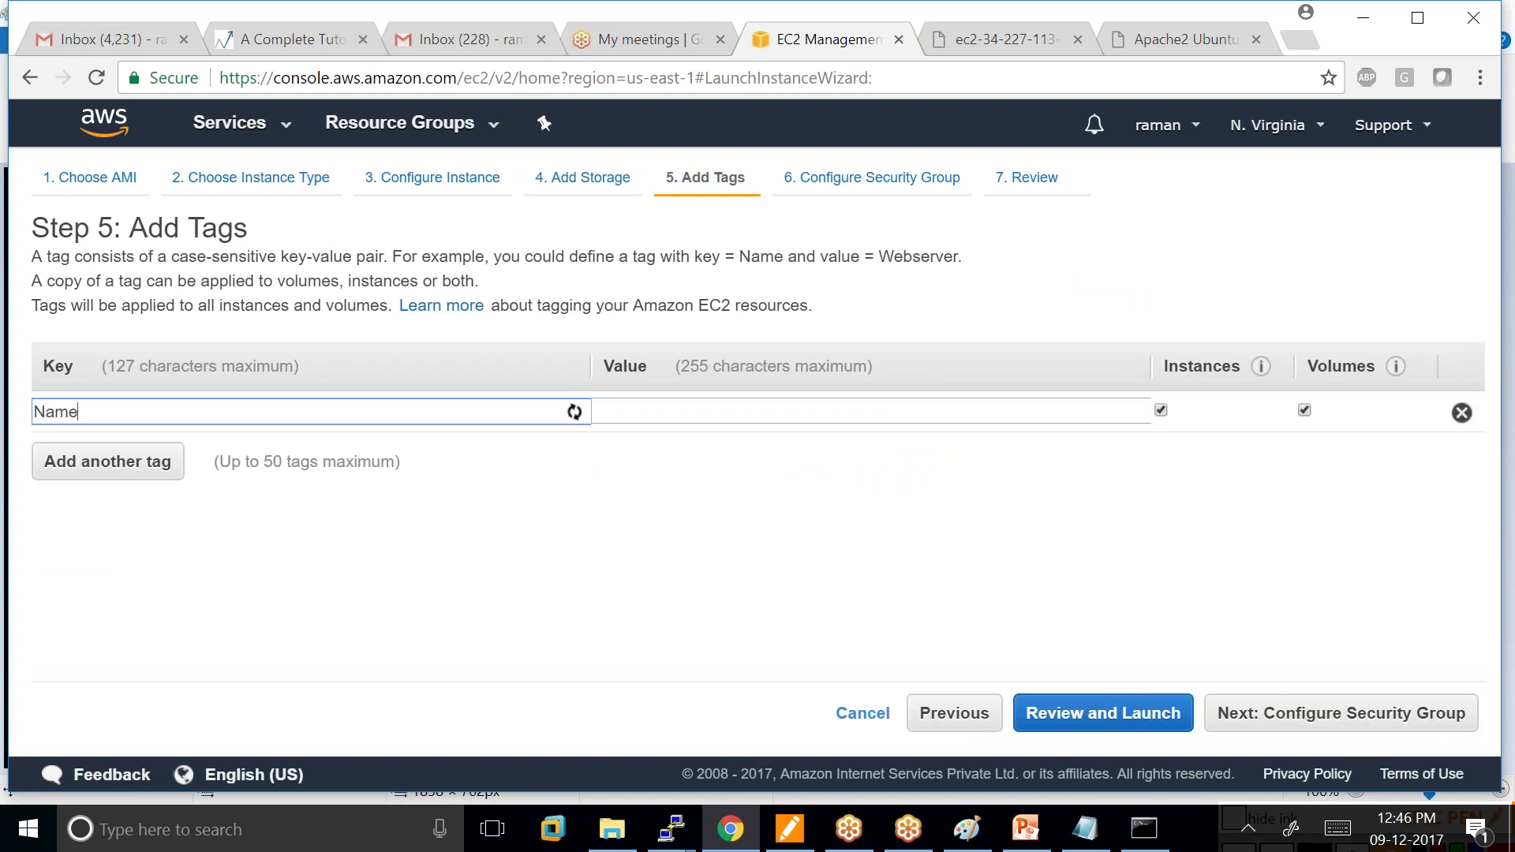
pyautogui.click(868, 411)
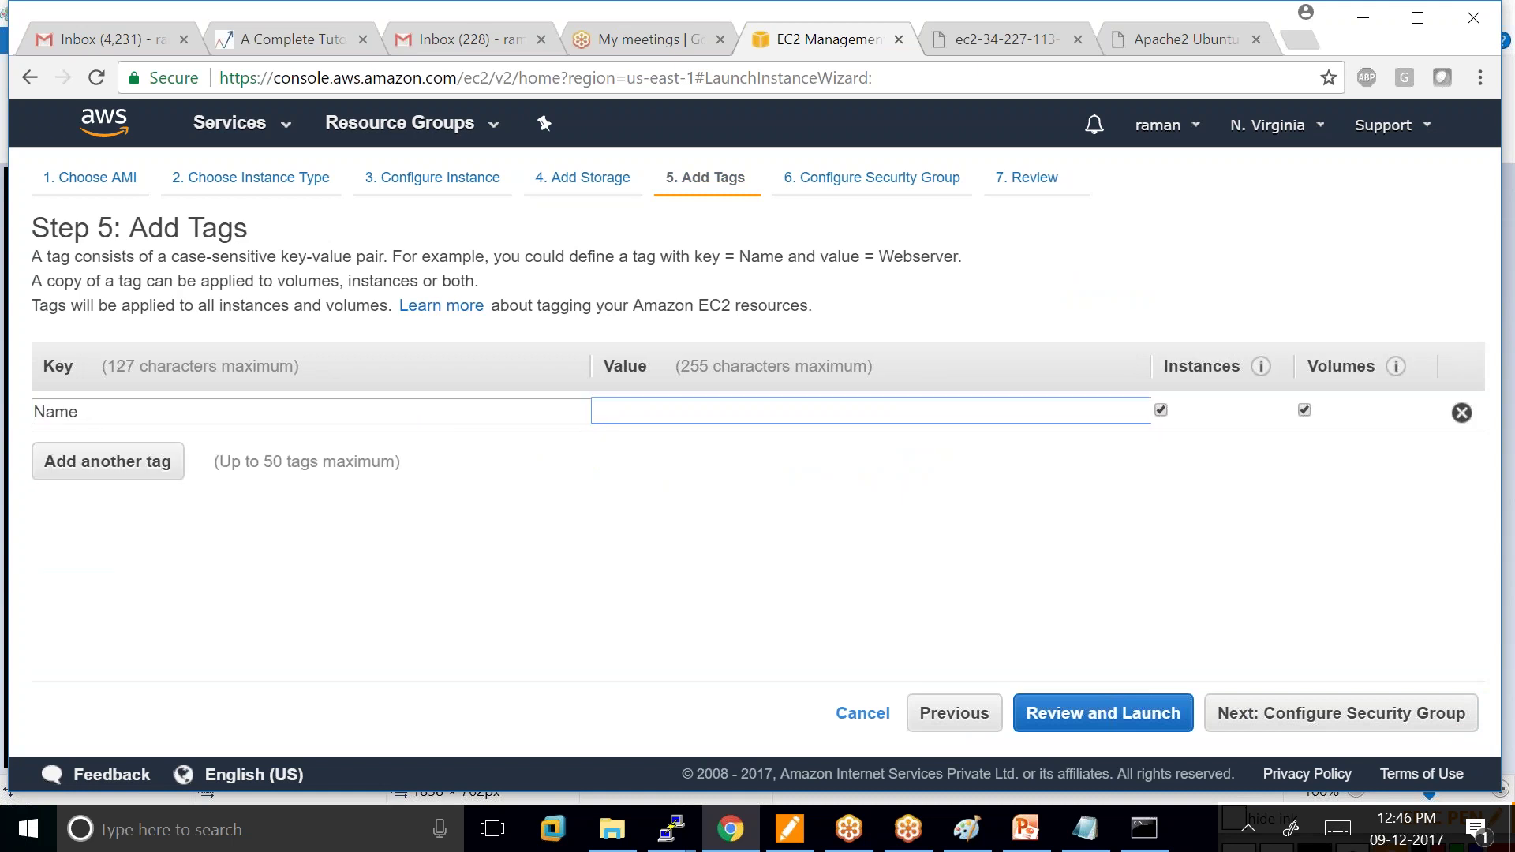
pyautogui.write('wi')
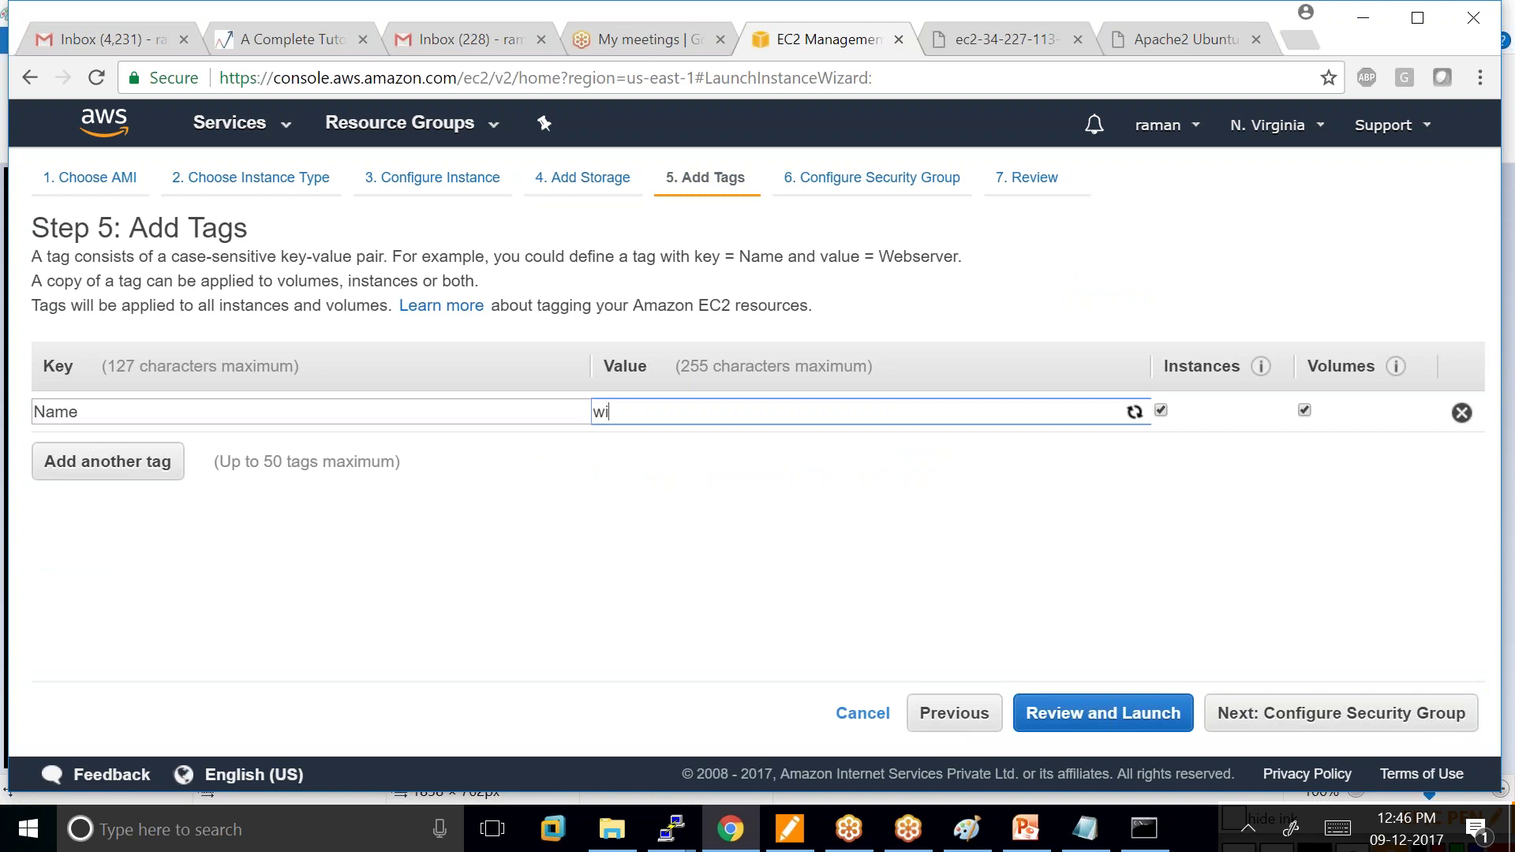
pyautogui.write('ndows_server')
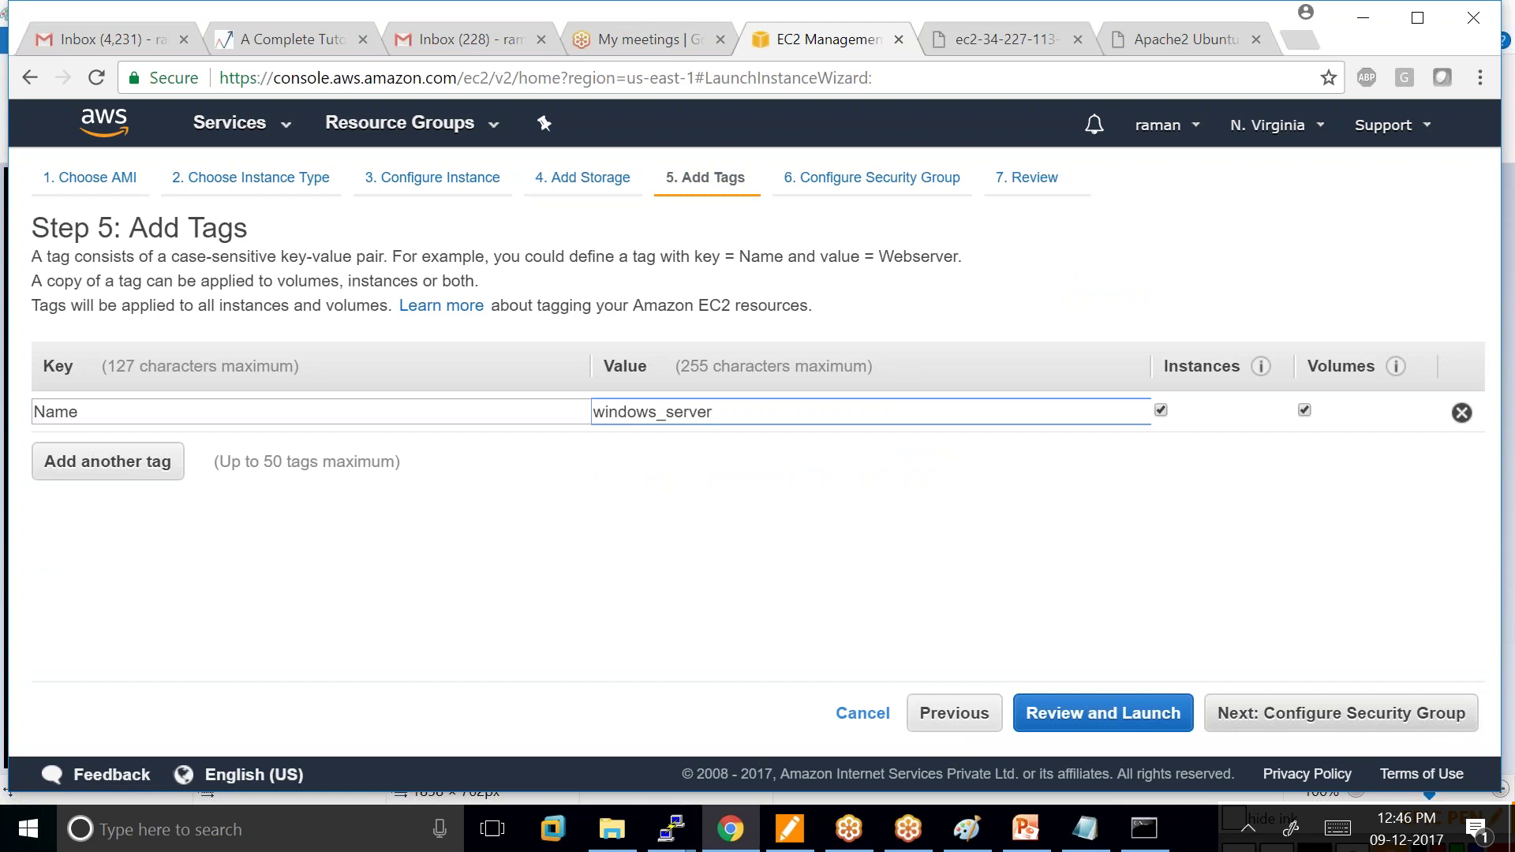
pyautogui.click(1333, 715)
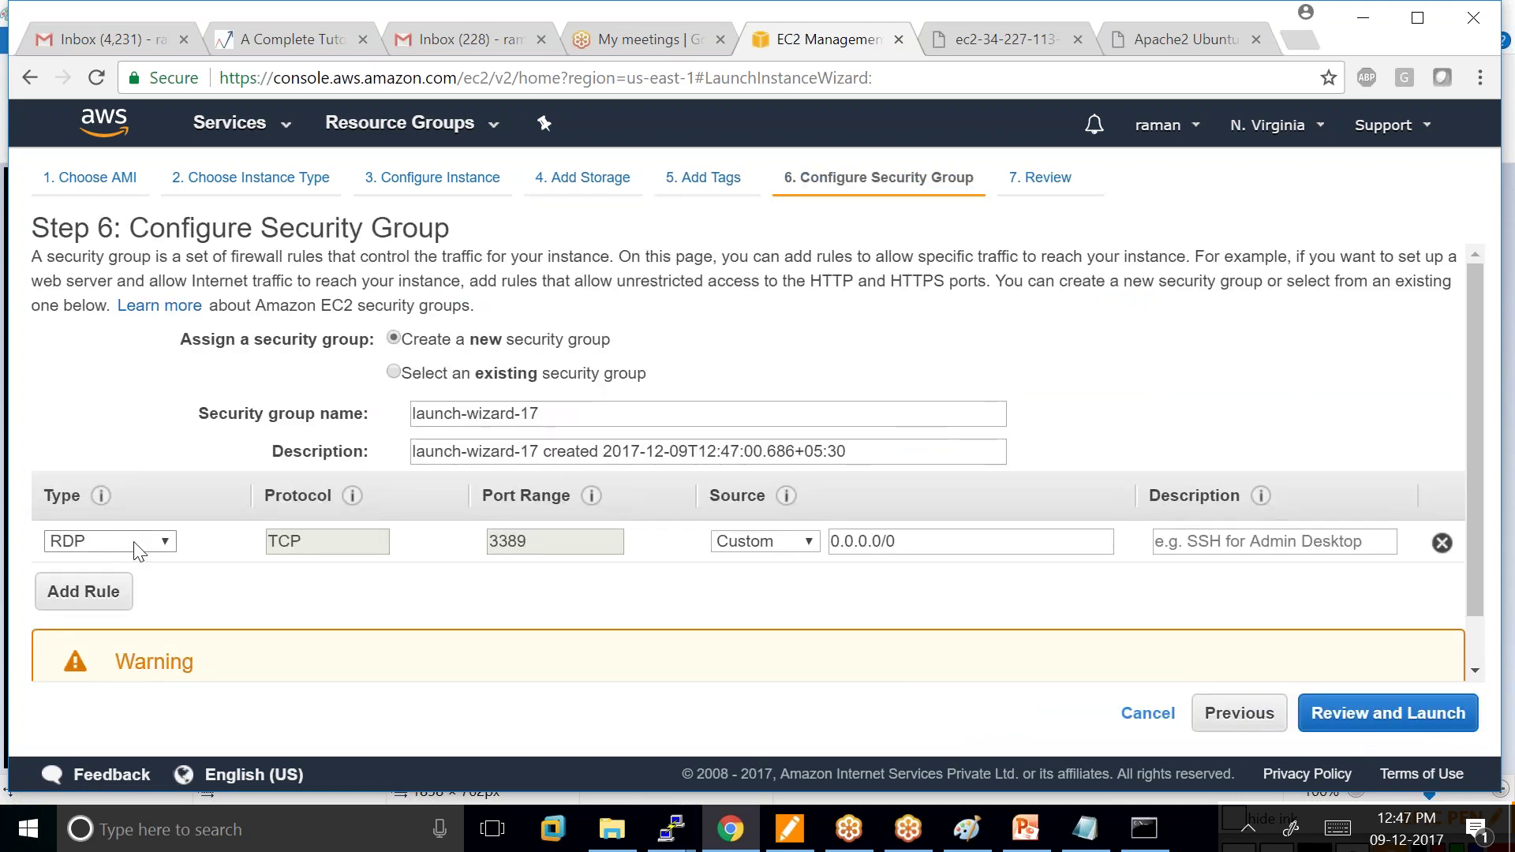
# Set the RDP security group rule's source to Anywhere.
pyautogui.click(1381, 718)
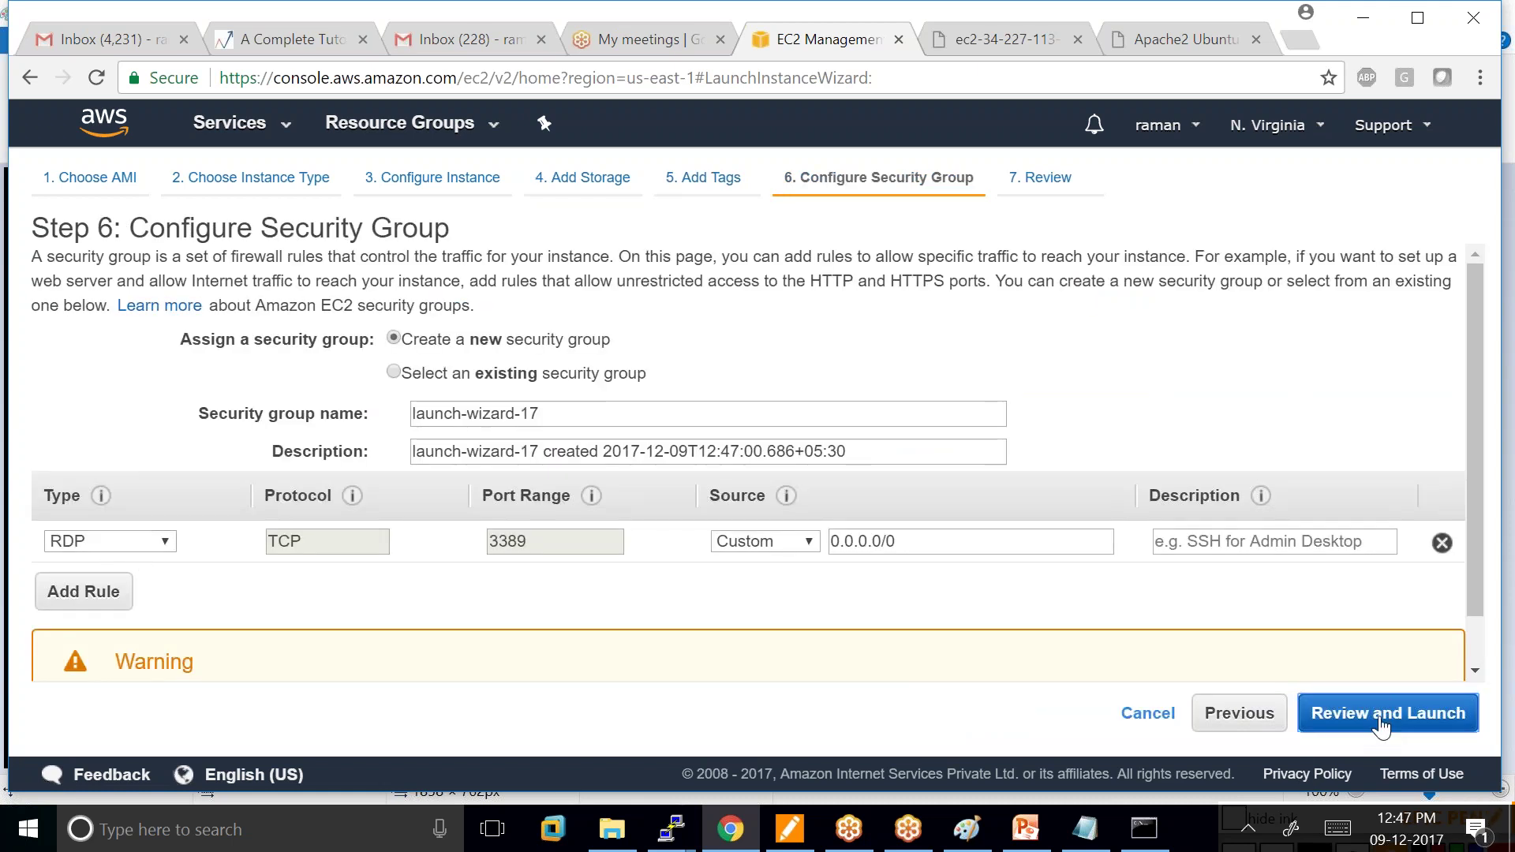
pyautogui.click(764, 541)
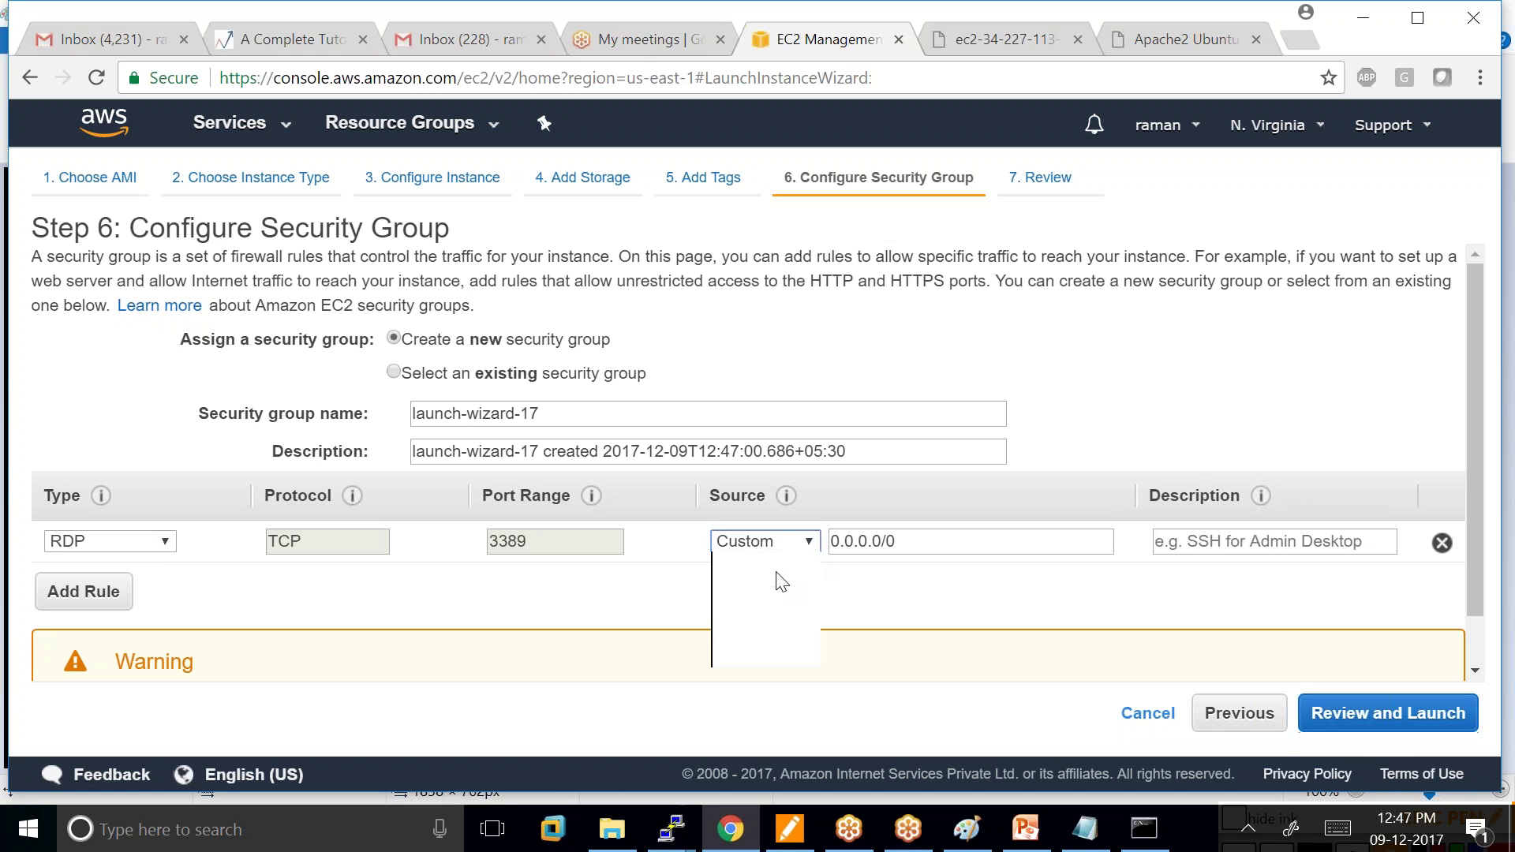
pyautogui.click(770, 612)
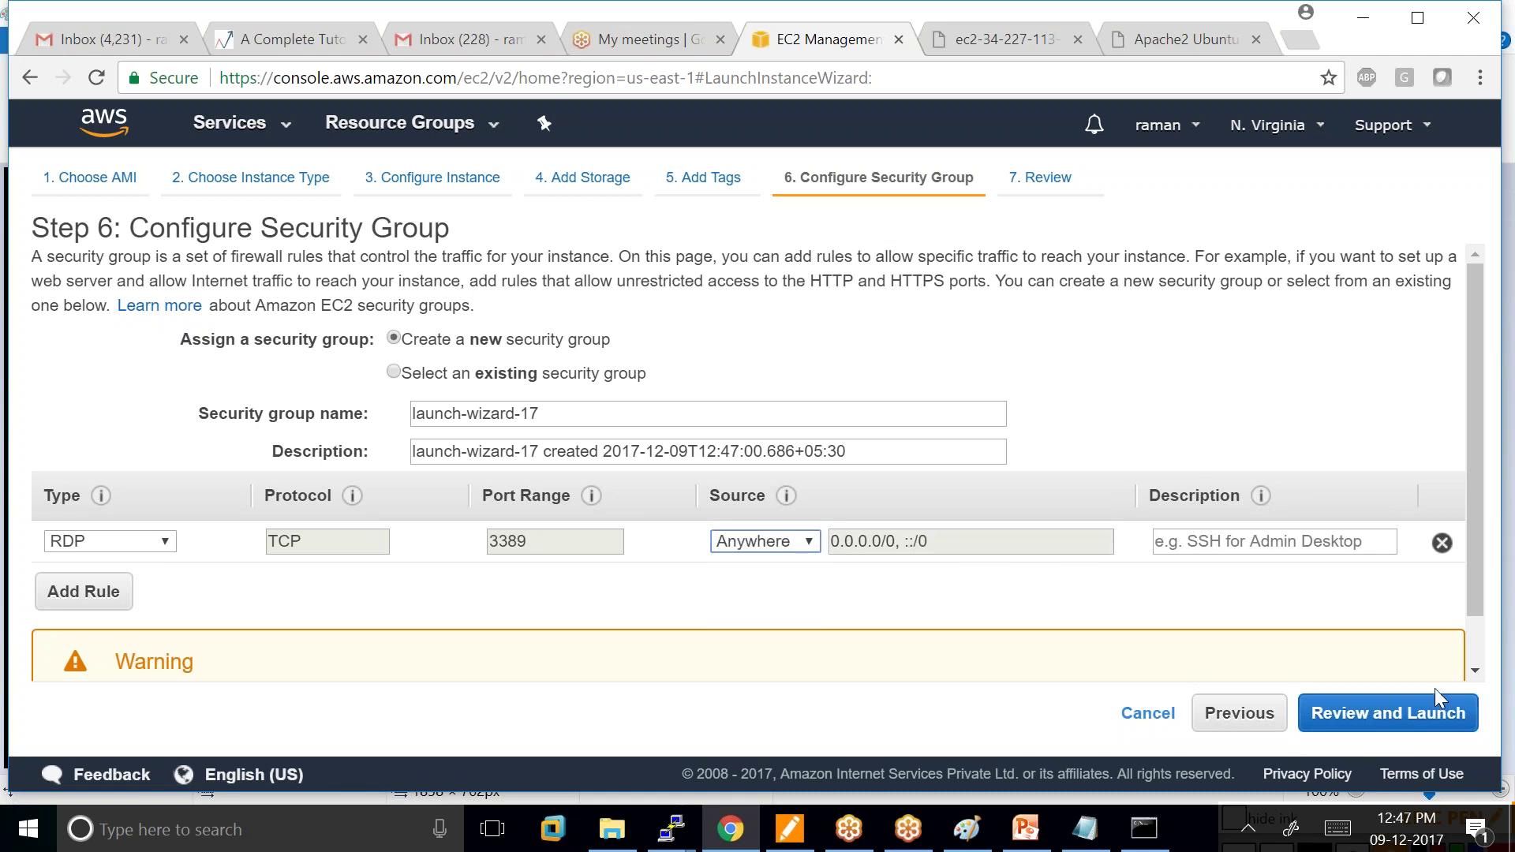
# Review and launch the instance with the existing kannan key pair, acknowledging the key file.
pyautogui.click(1389, 712)
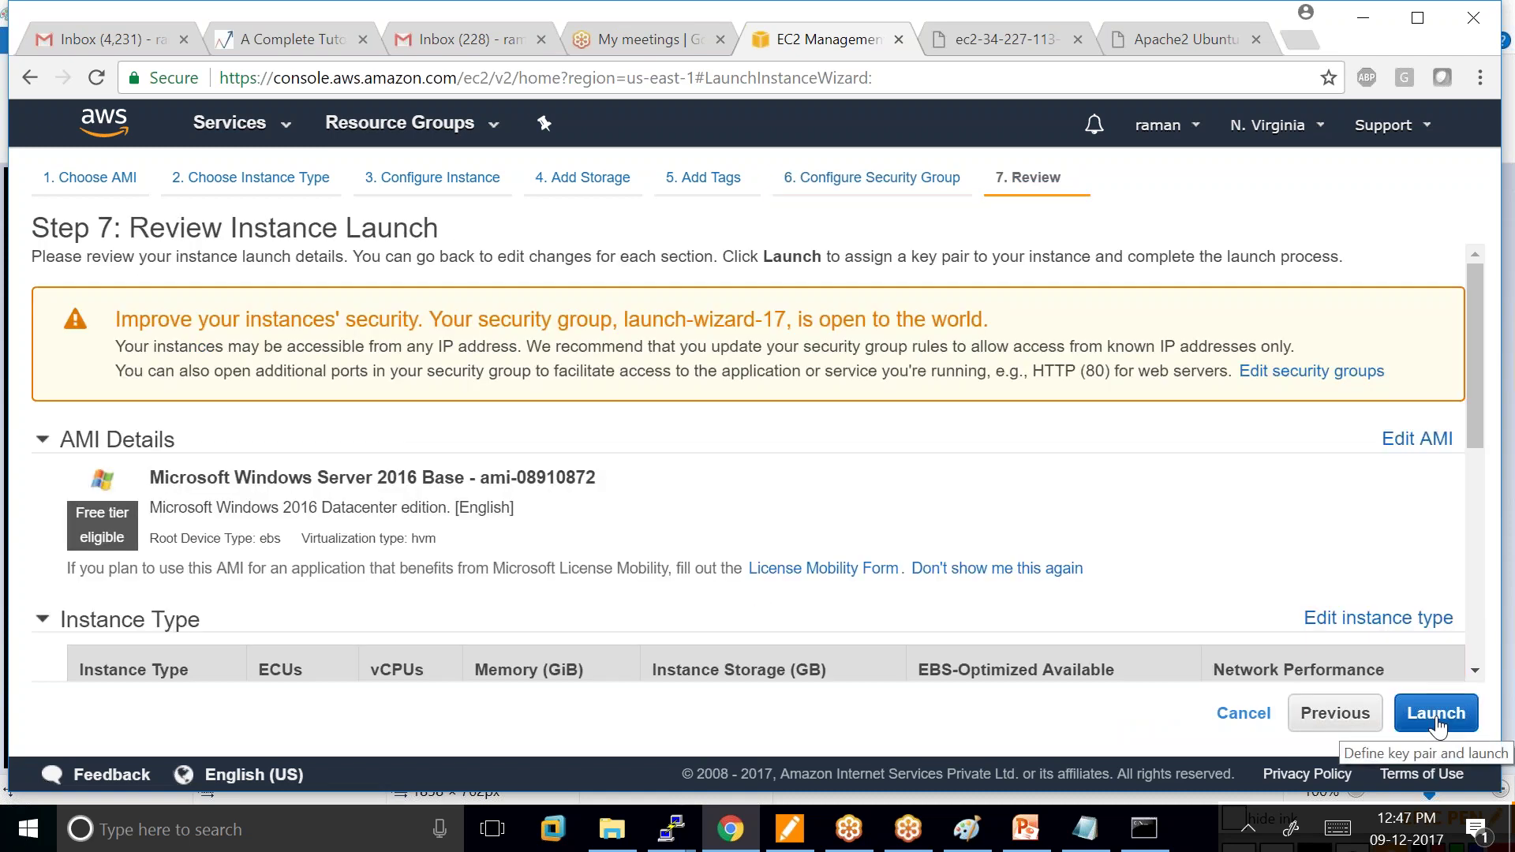
pyautogui.click(1436, 712)
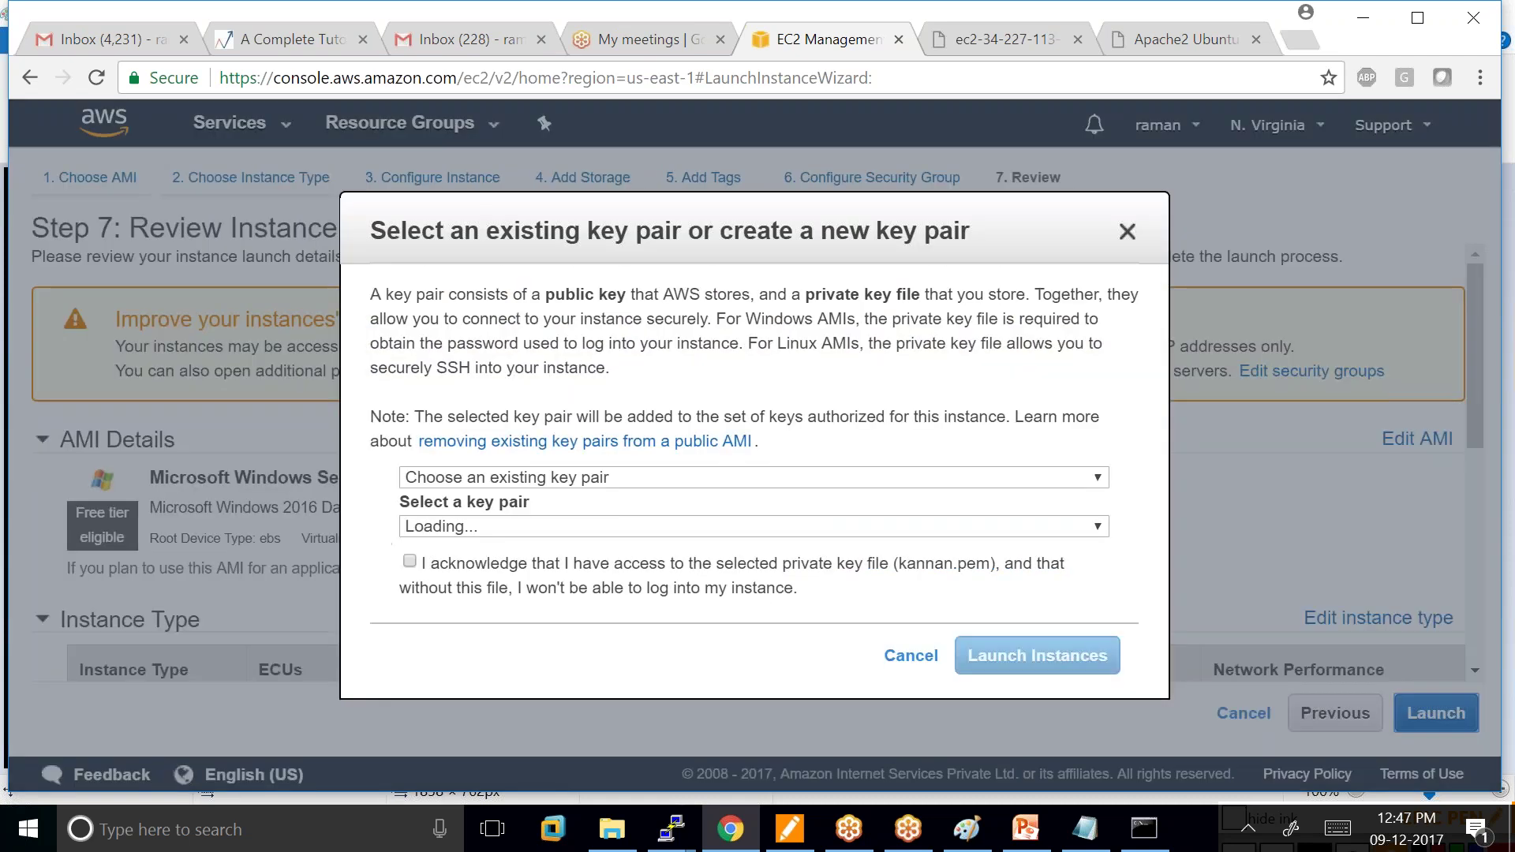
pyautogui.click(1097, 528)
pyautogui.click(575, 590)
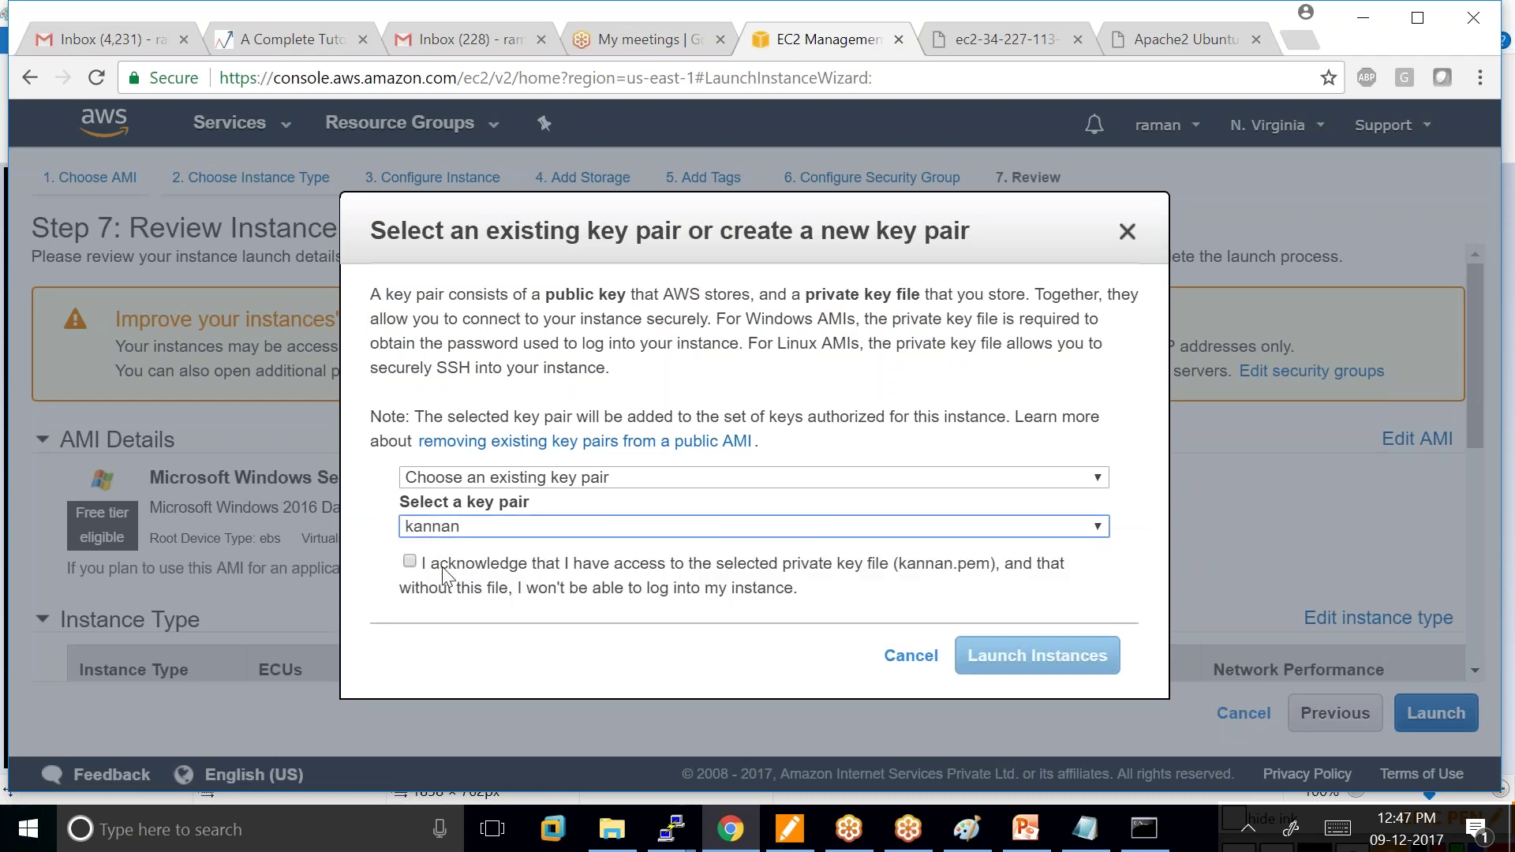
pyautogui.click(409, 562)
pyautogui.click(1036, 656)
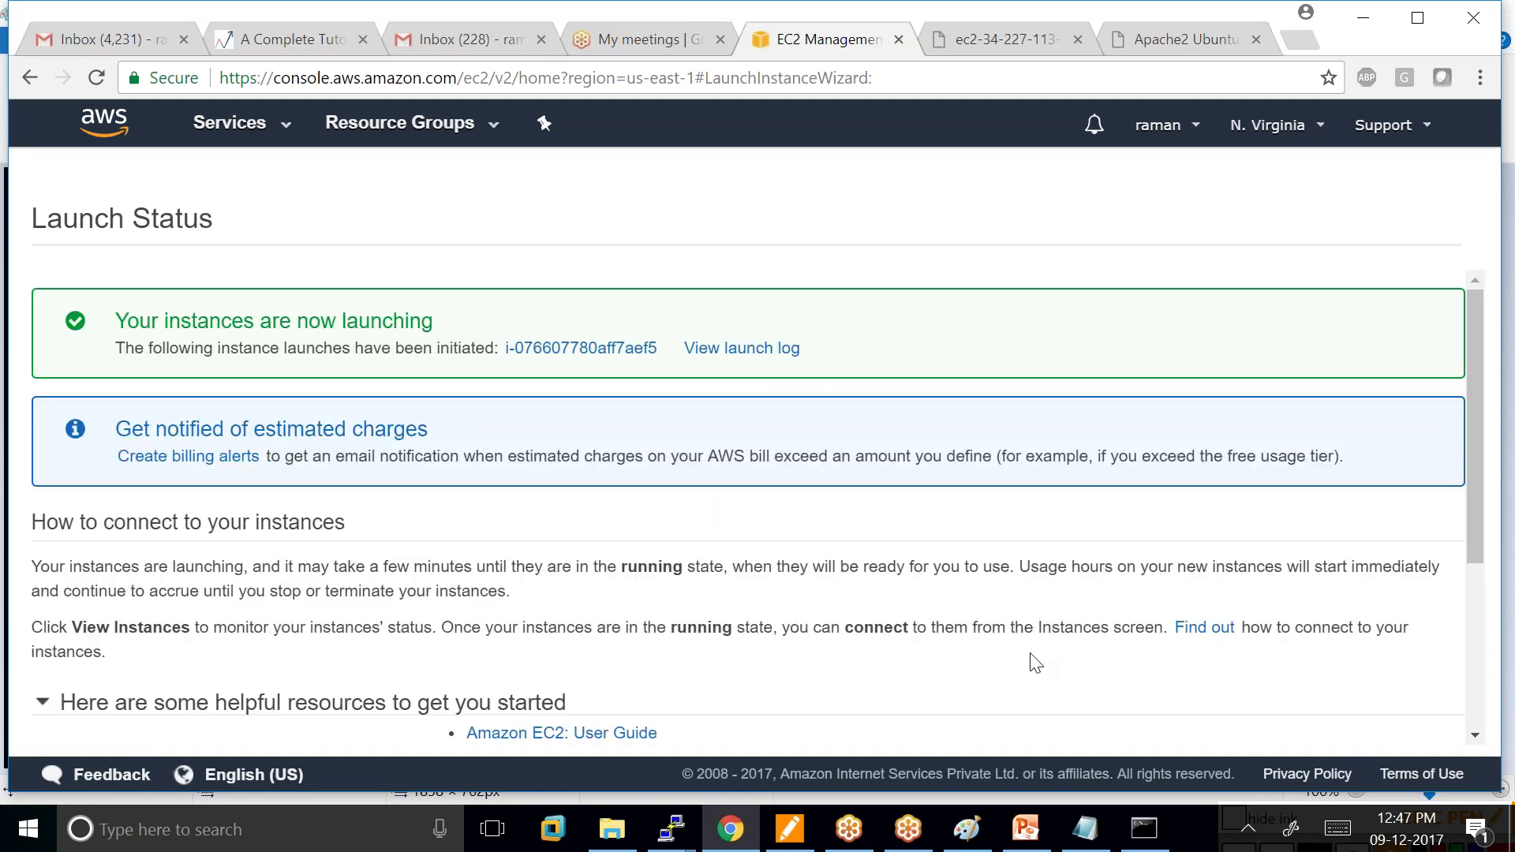
# Refresh the Instances list and select the running windows_server instance for its Actions menu.
pyautogui.scroll(-4, 1037, 662)
pyautogui.click(1407, 722)
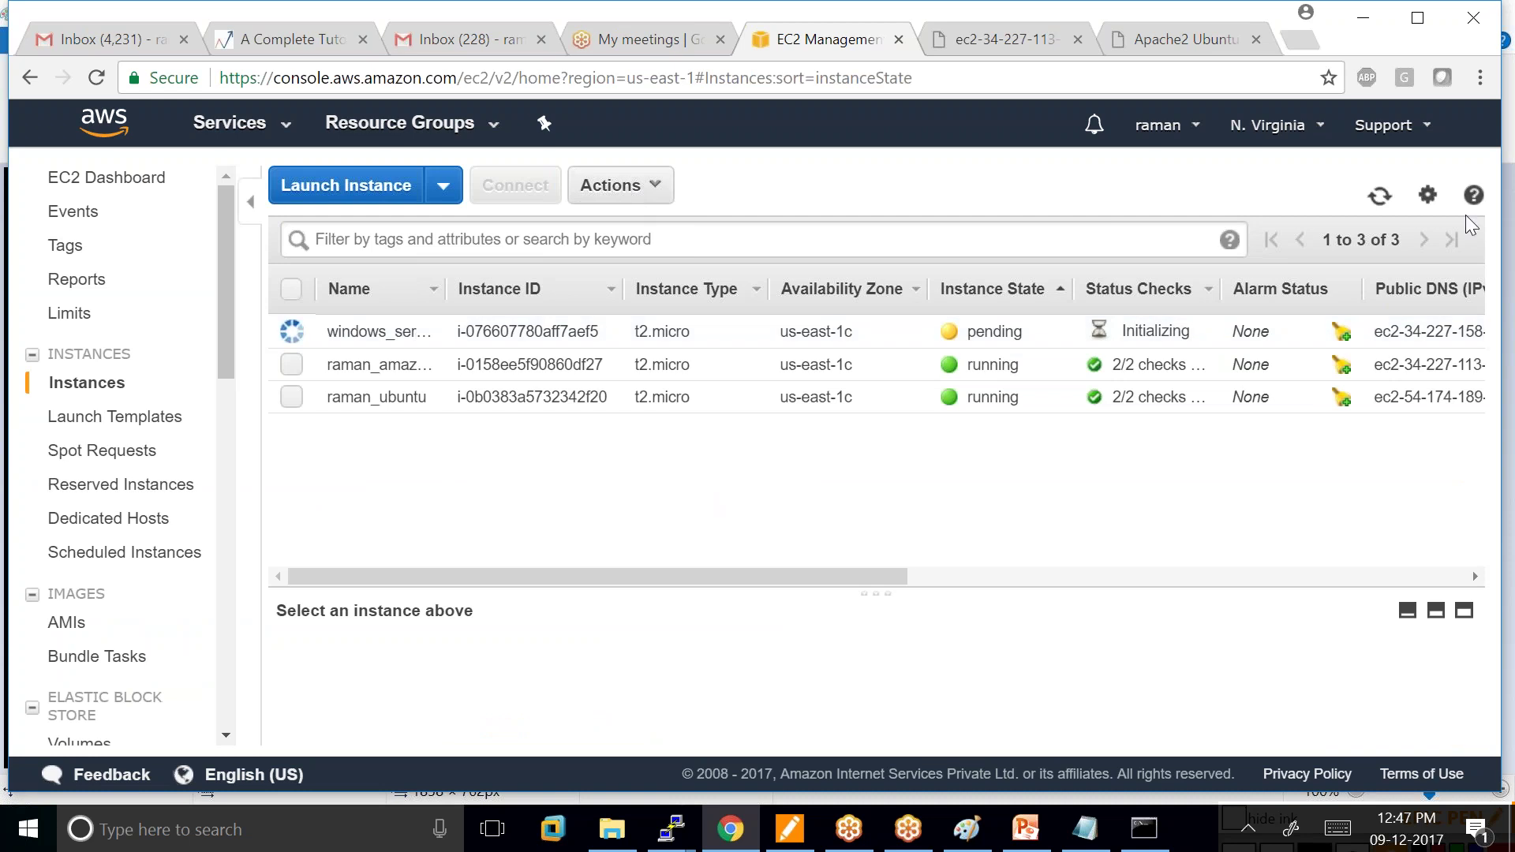
pyautogui.click(1381, 199)
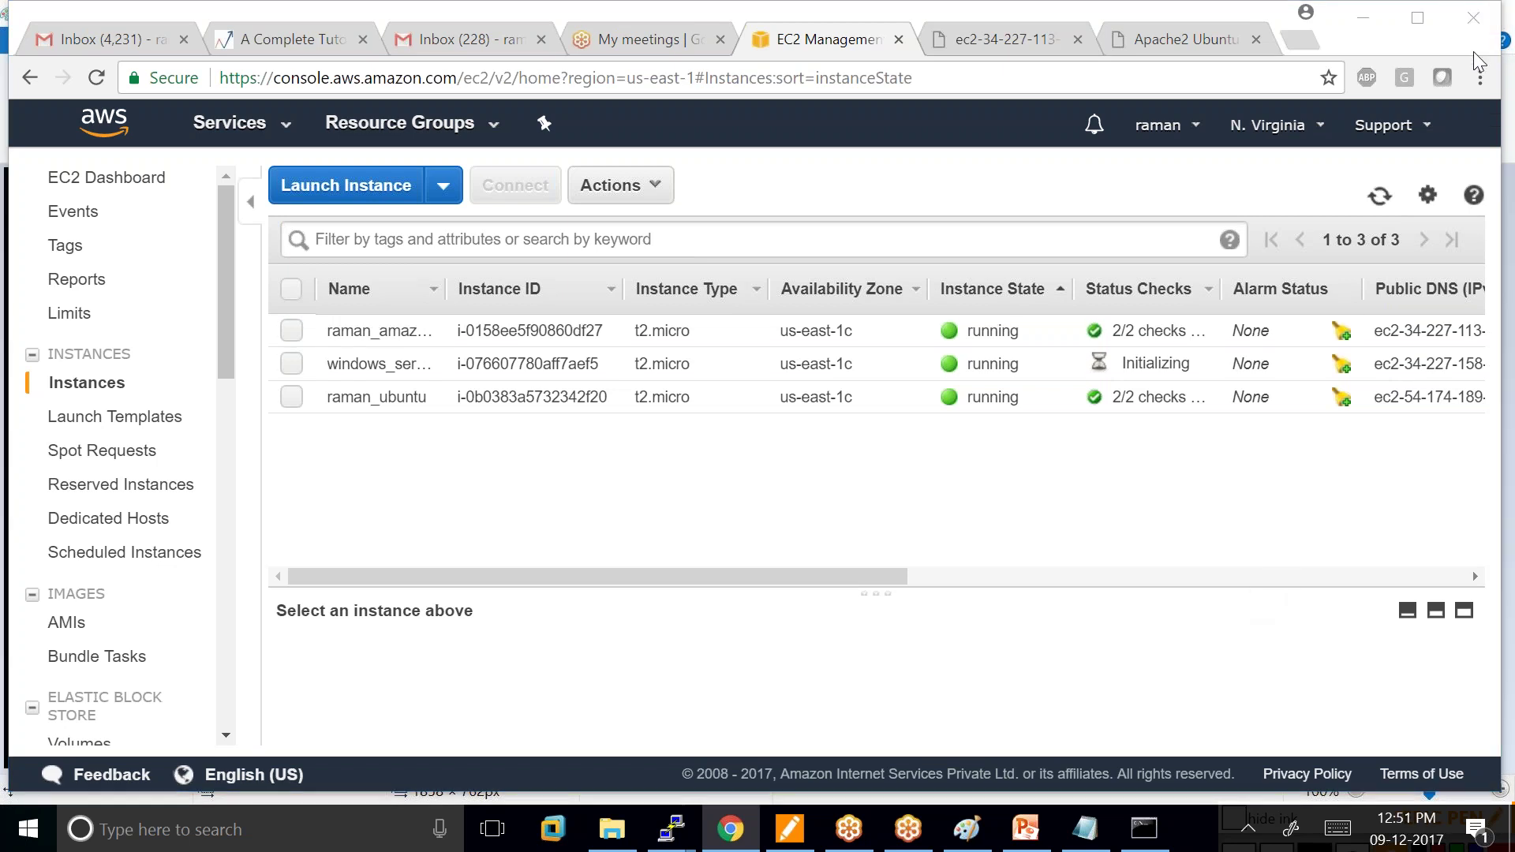
pyautogui.click(291, 363)
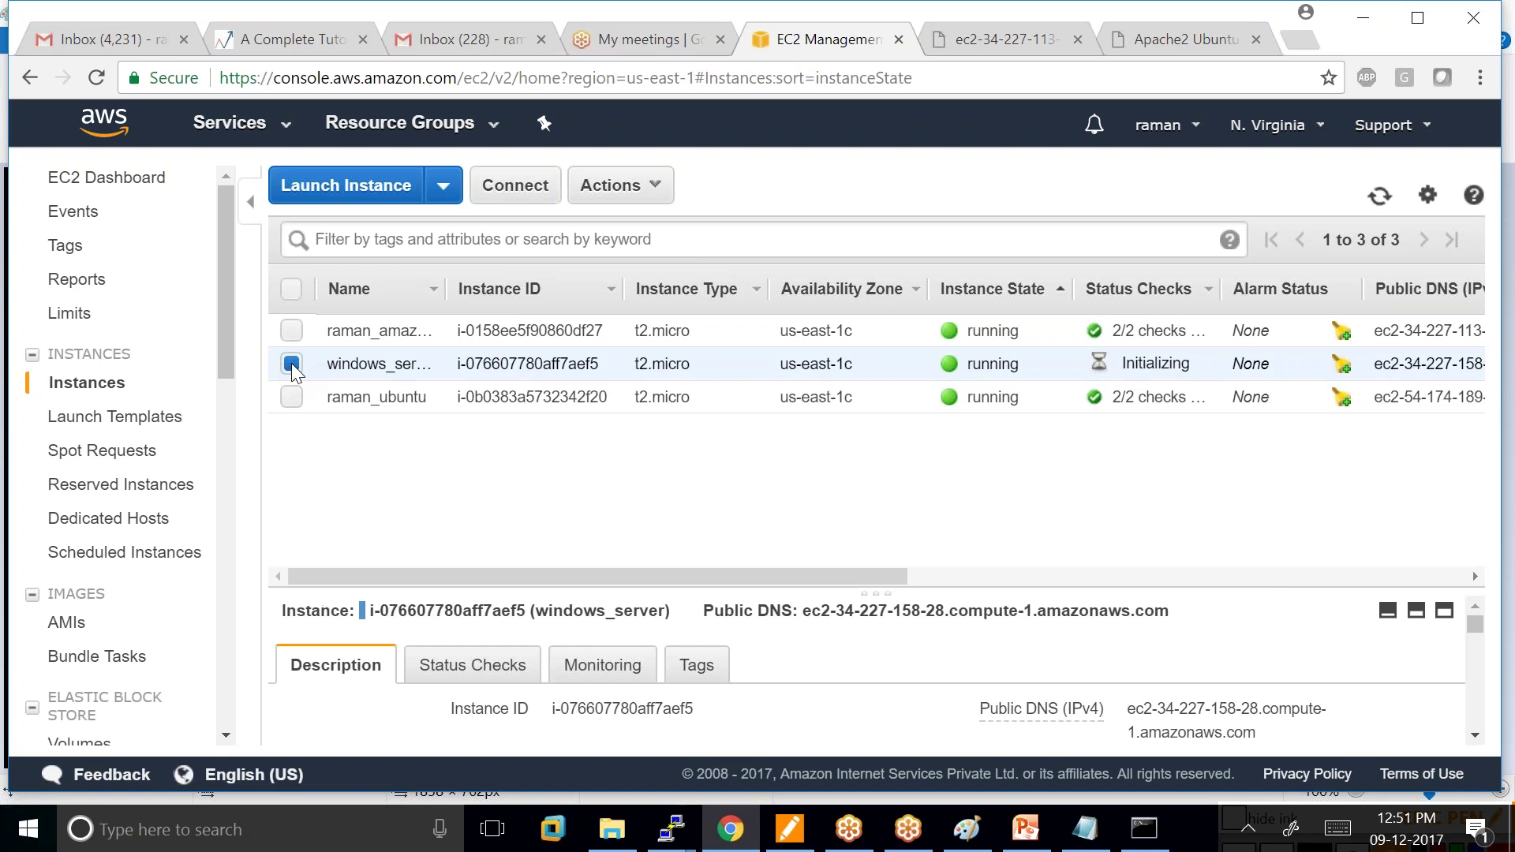
pyautogui.click(655, 190)
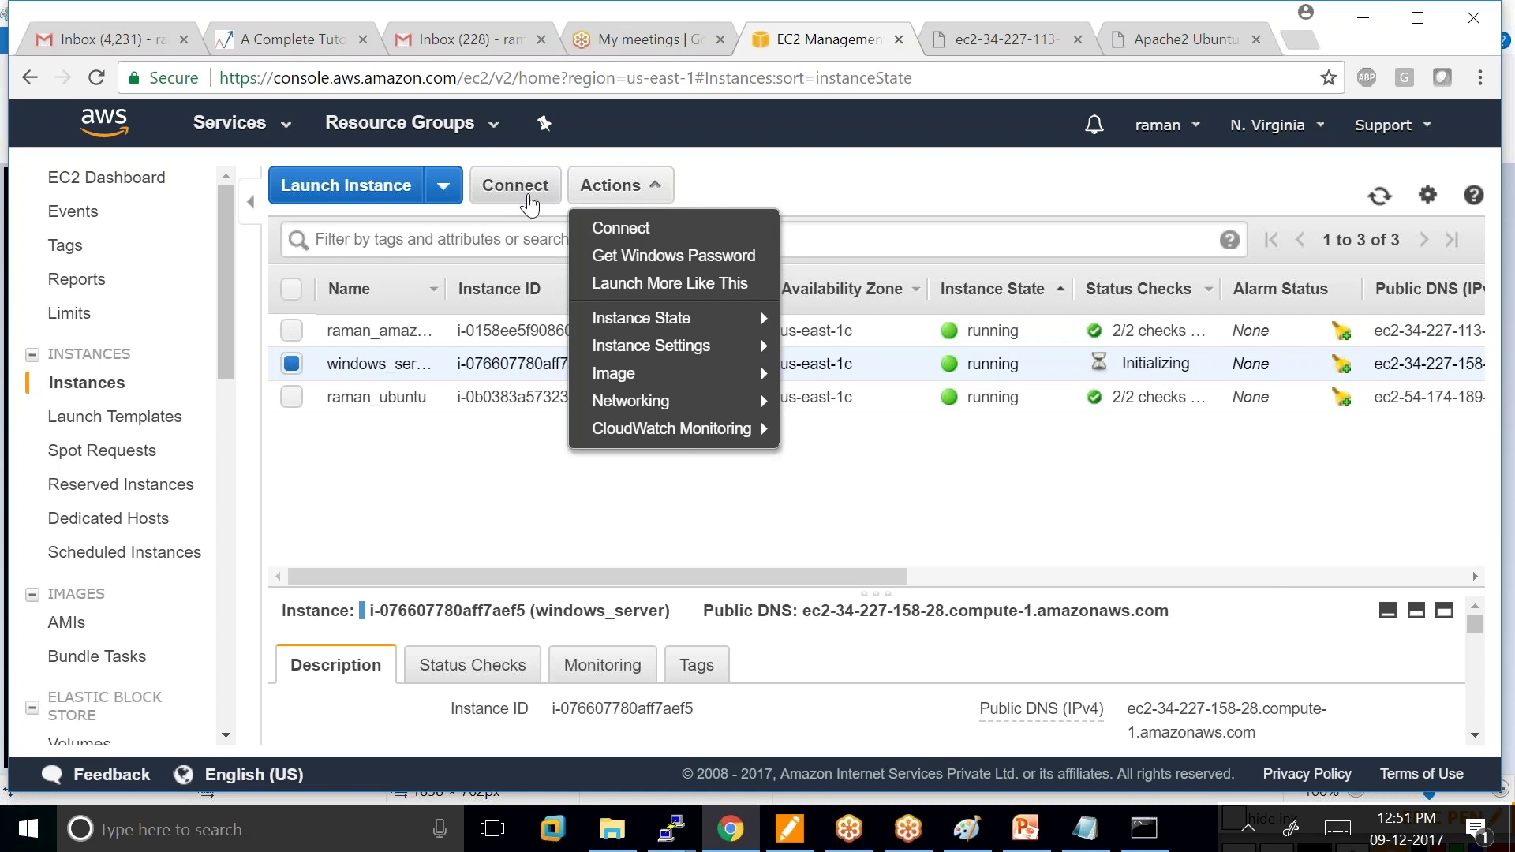
# Save windows_server's Remote Desktop file to the Desktop and begin Administrator password retrieval.
pyautogui.click(629, 234)
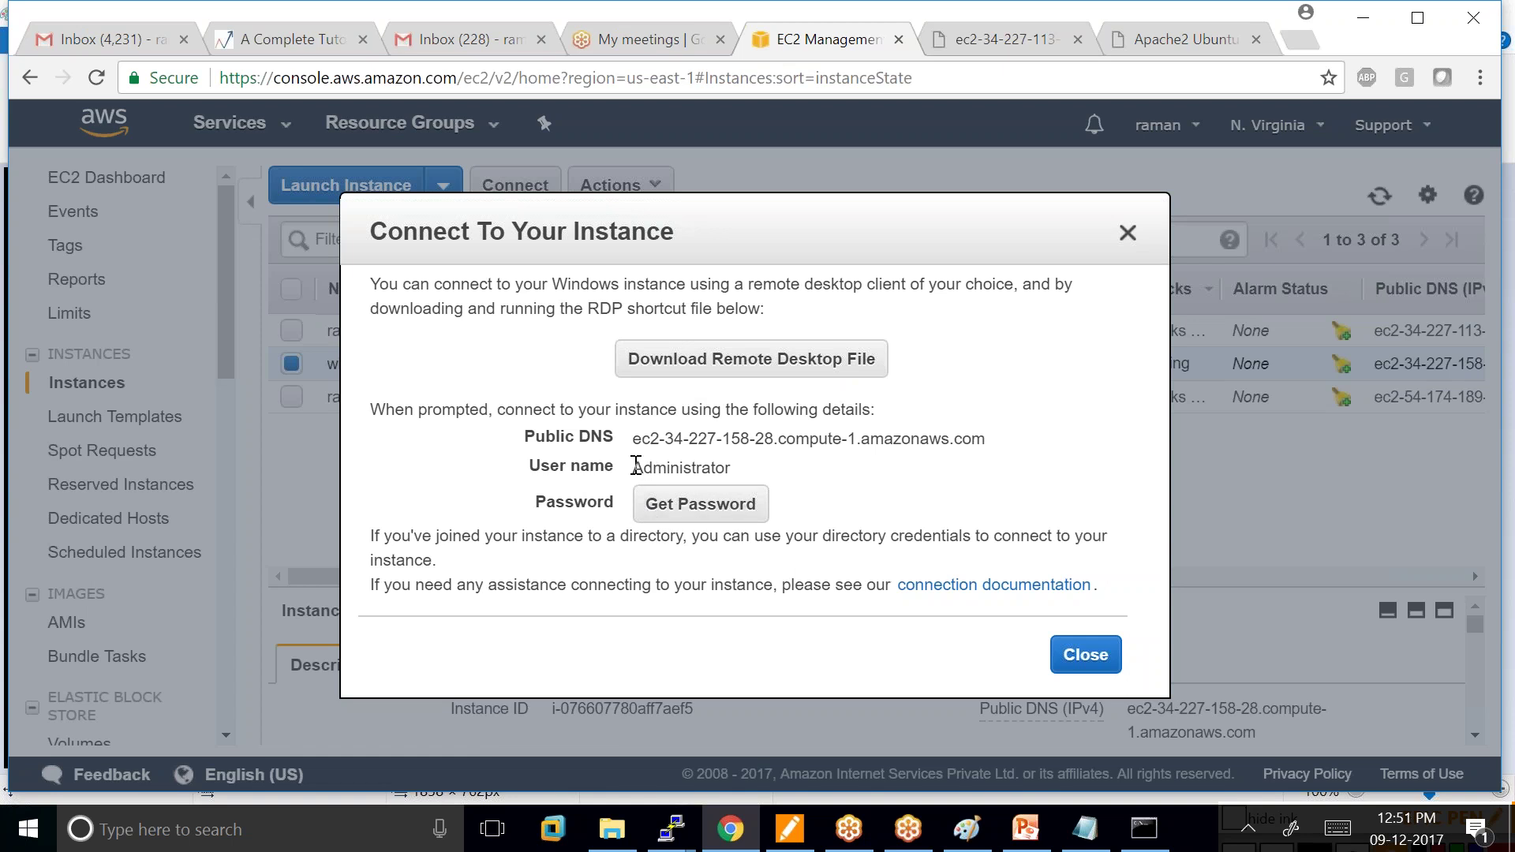
pyautogui.doubleClick(733, 469)
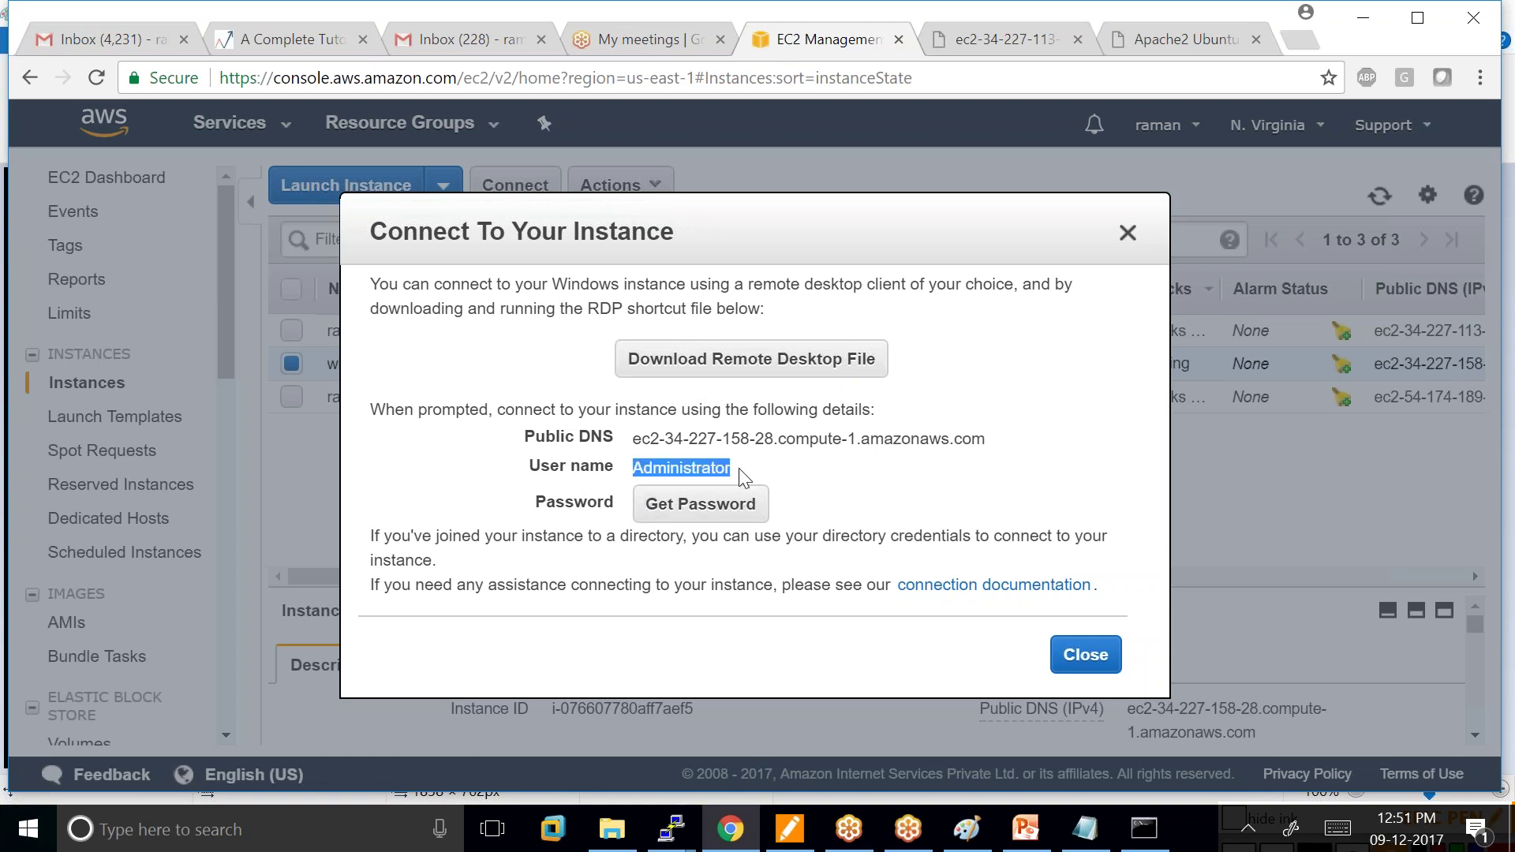
pyautogui.click(752, 359)
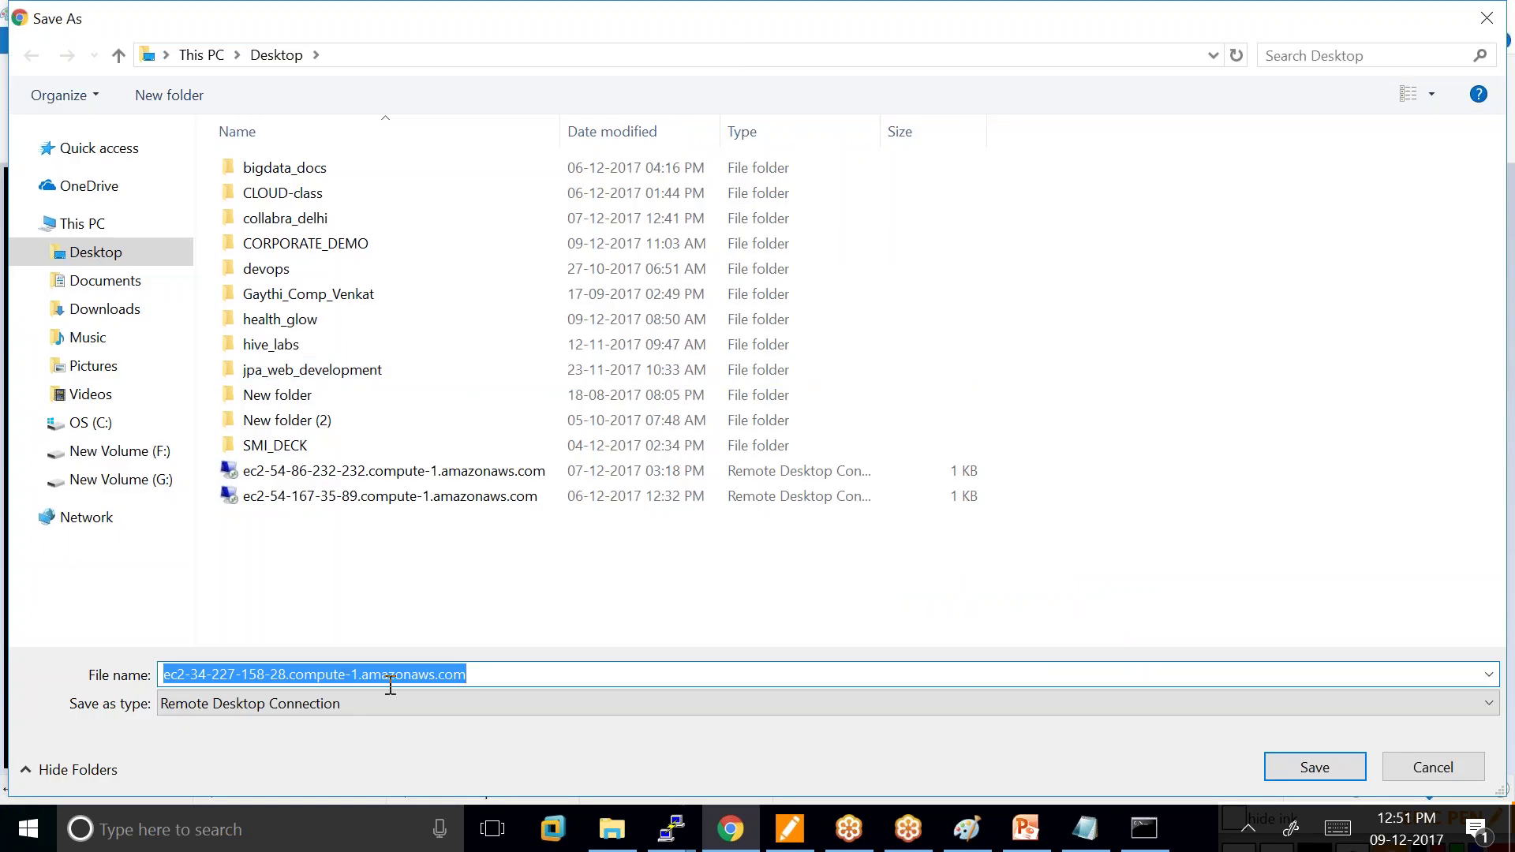
pyautogui.click(1314, 770)
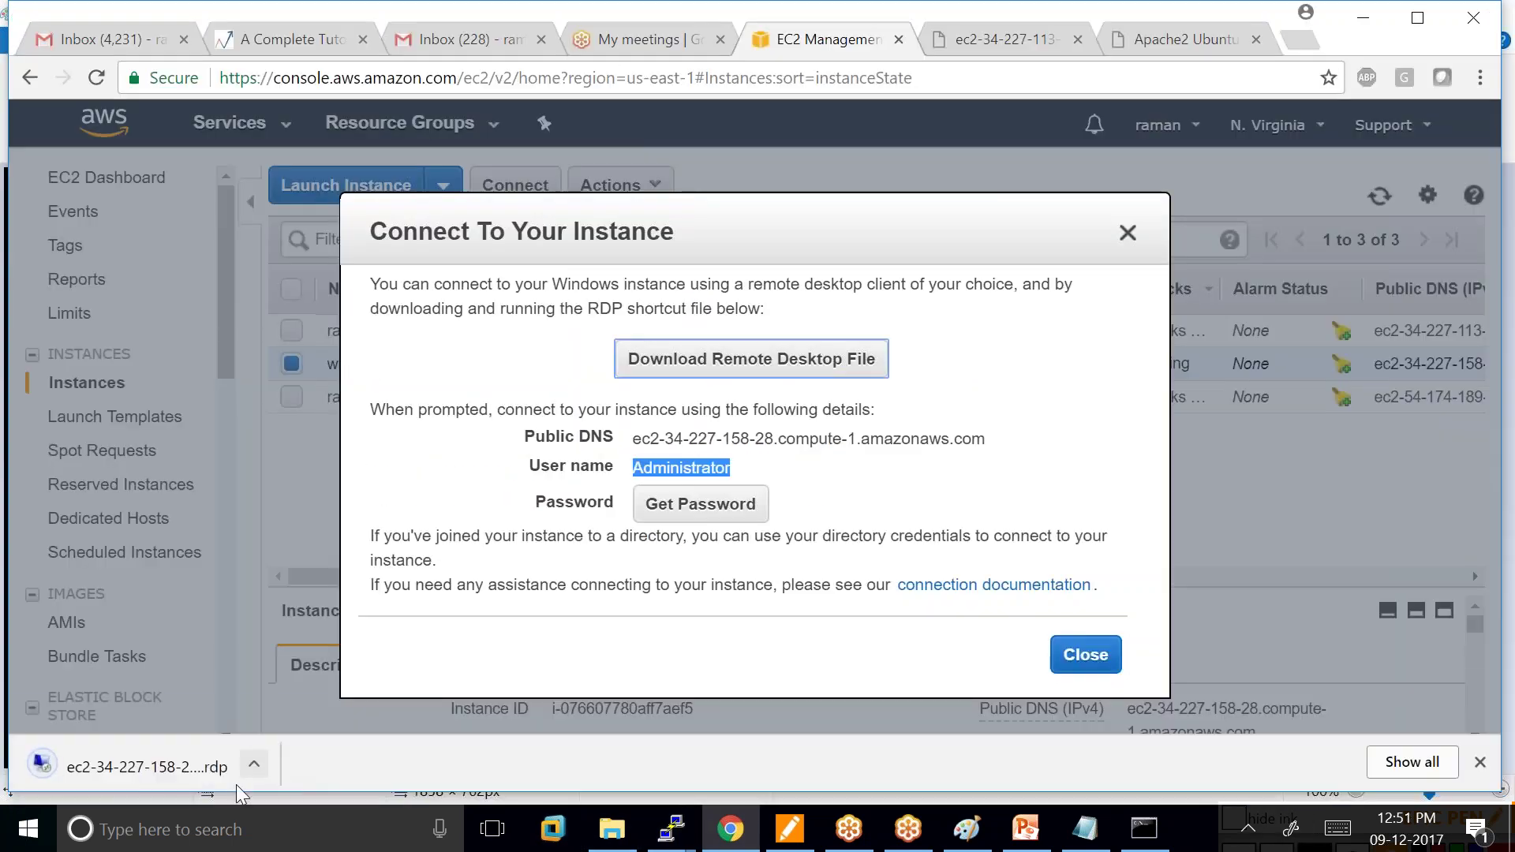
pyautogui.click(710, 515)
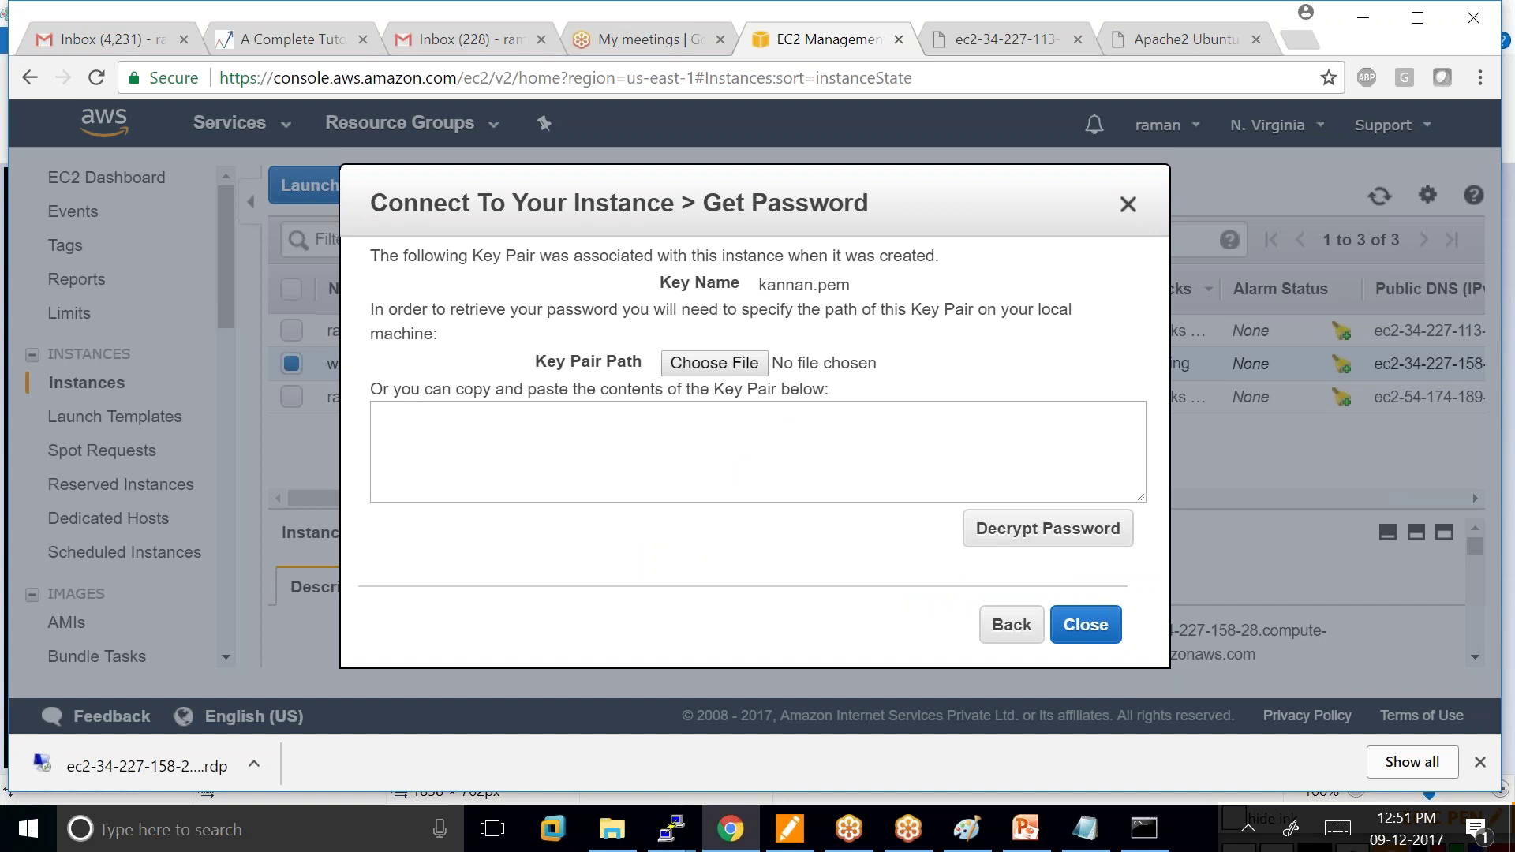
# Load kannan.pem from the Desktop, decrypt the Administrator password, and select it.
pyautogui.moveTo(759, 284); pyautogui.dragTo(886, 284)
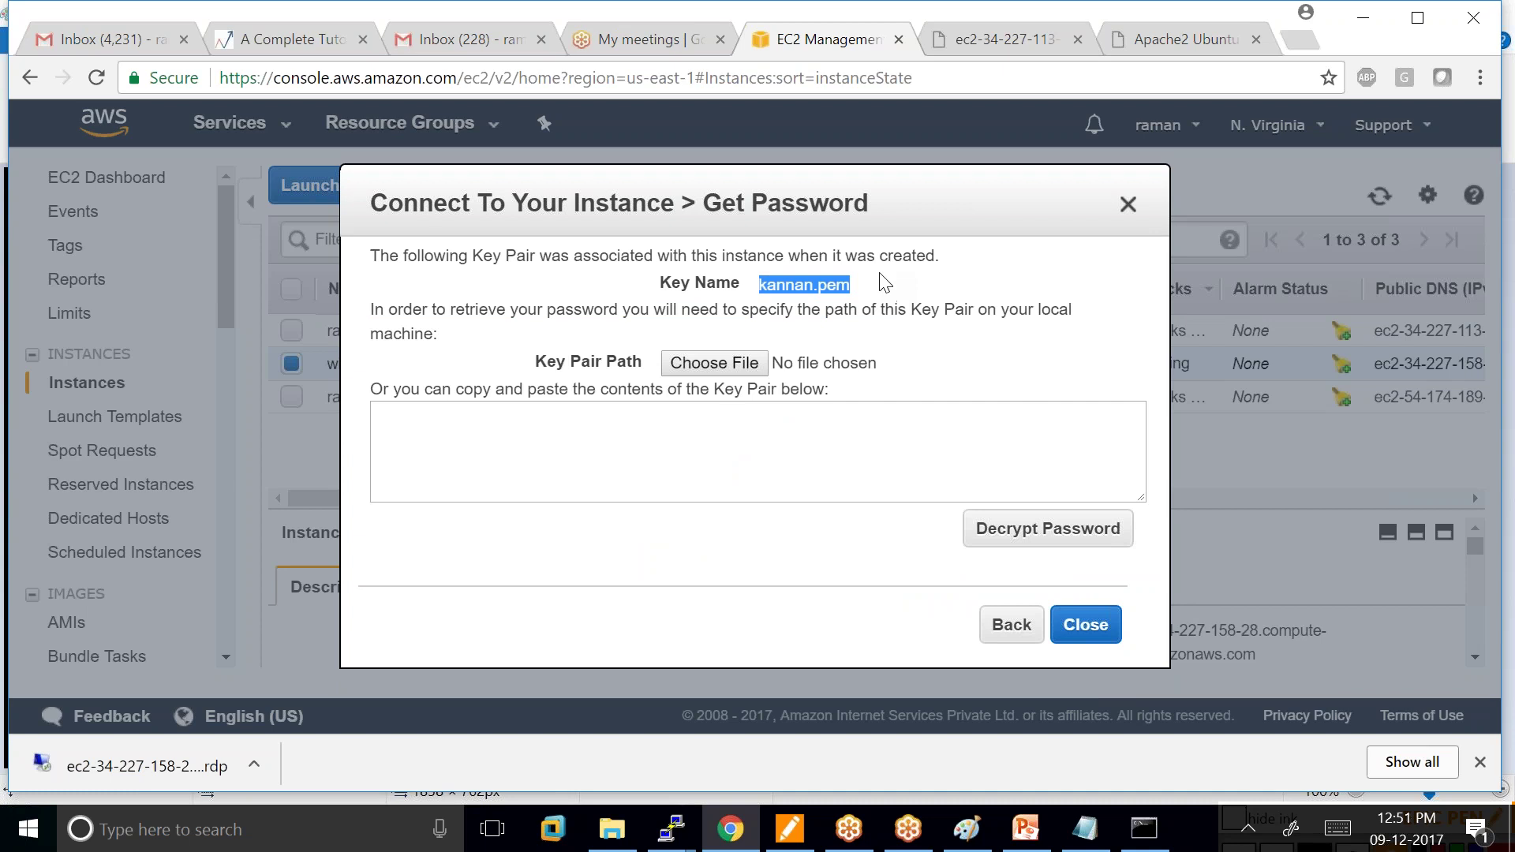
pyautogui.click(708, 368)
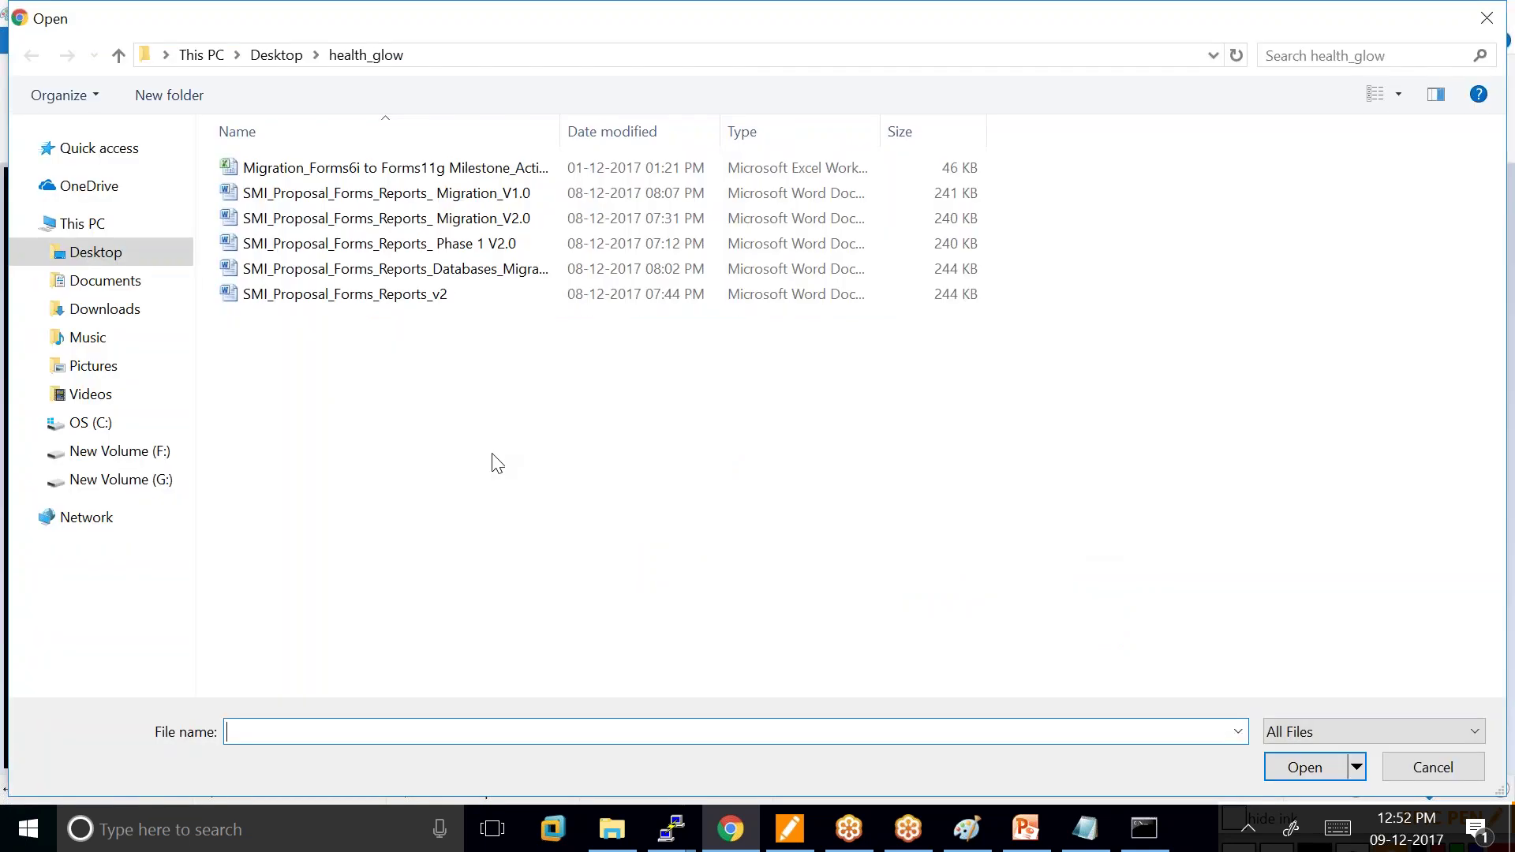
pyautogui.click(144, 253)
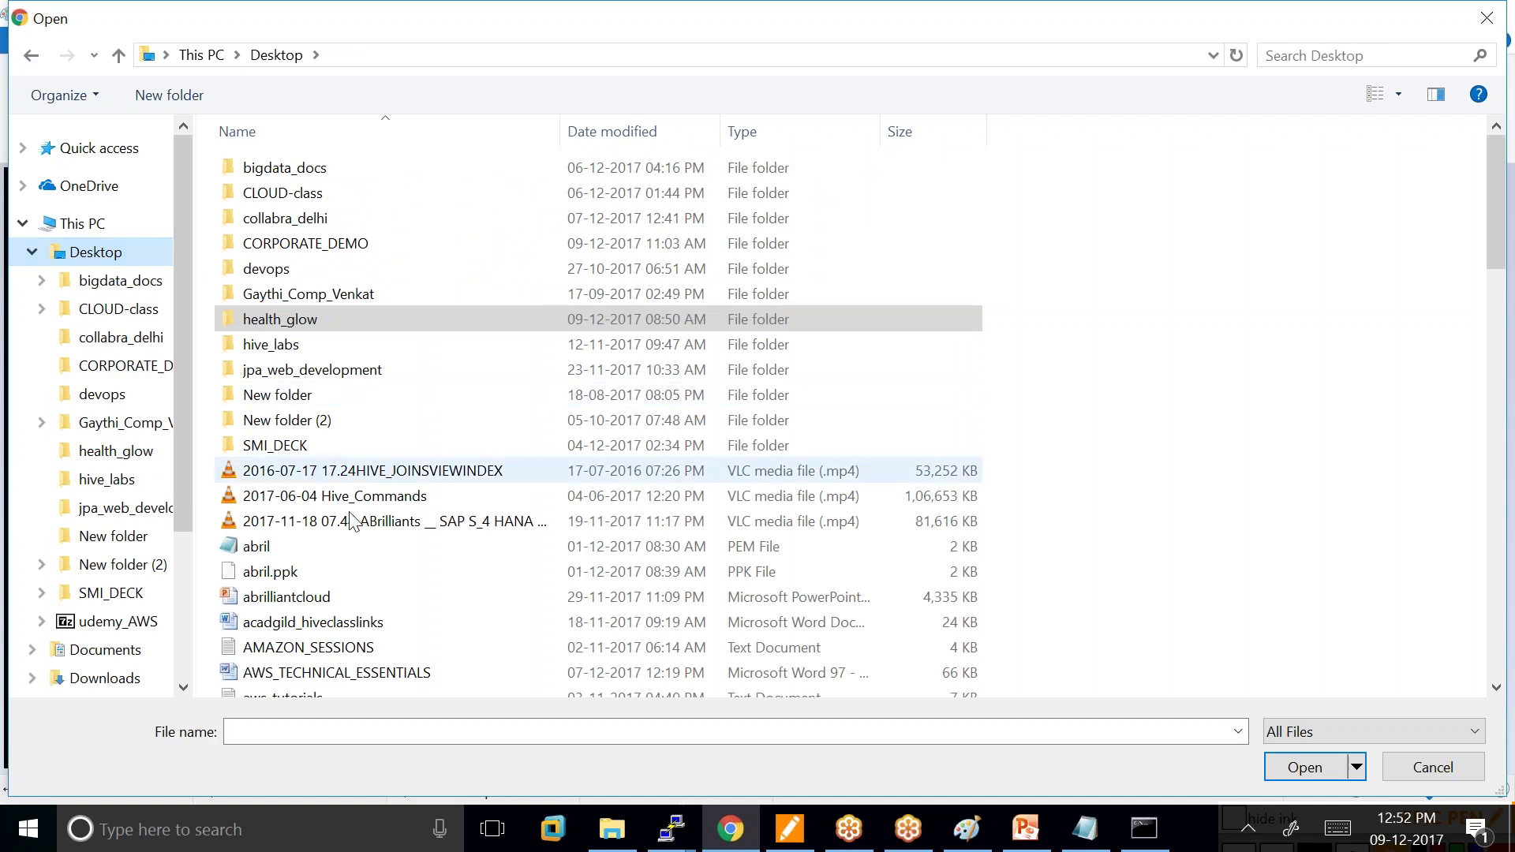
pyautogui.scroll(-4, 423, 513)
pyautogui.scroll(-7, 423, 511)
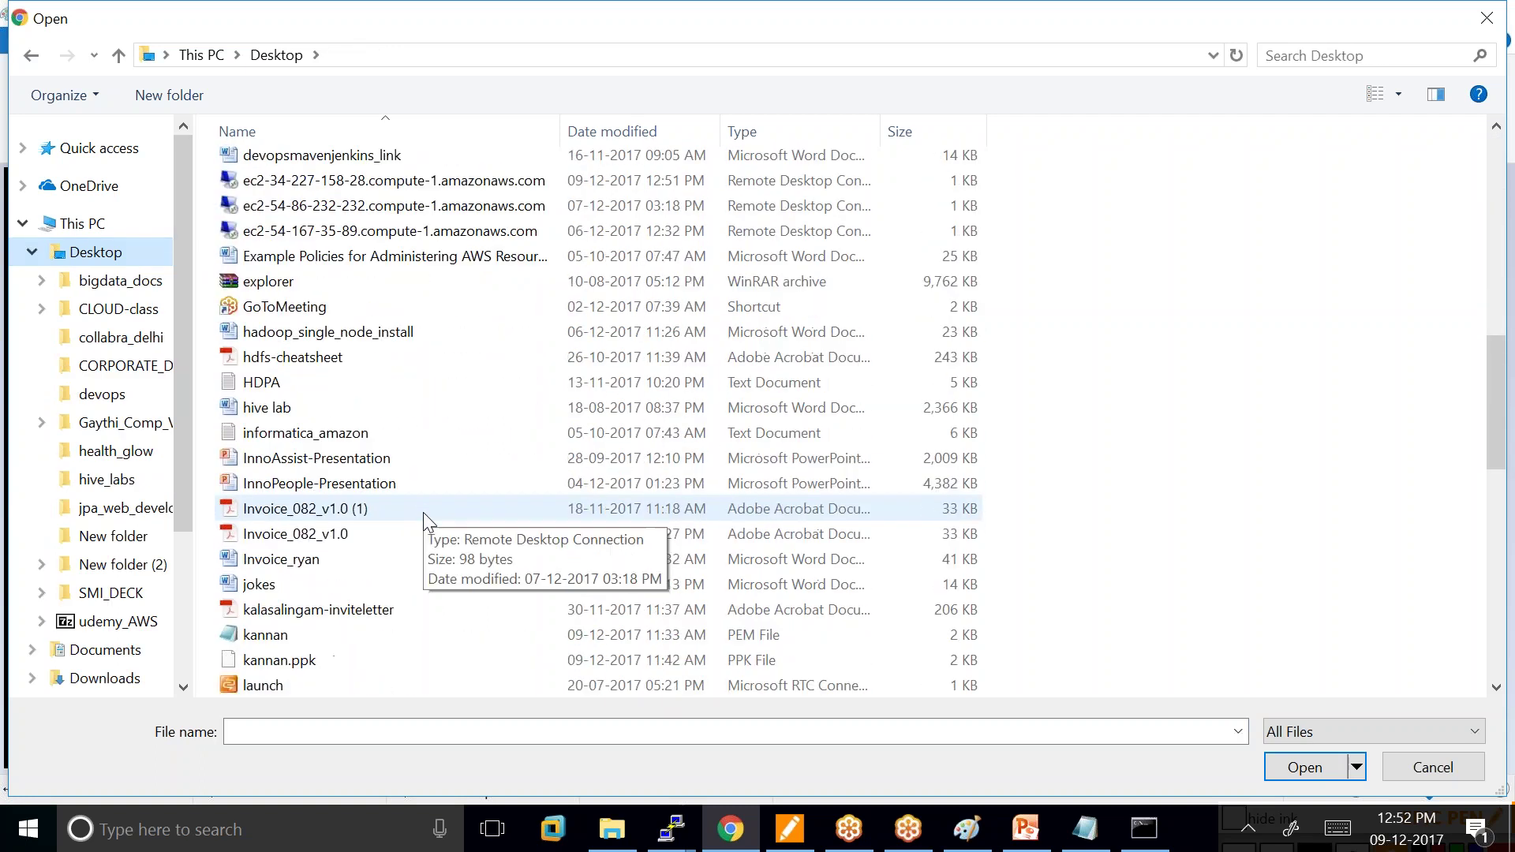
pyautogui.scroll(-1, 423, 513)
pyautogui.click(289, 557)
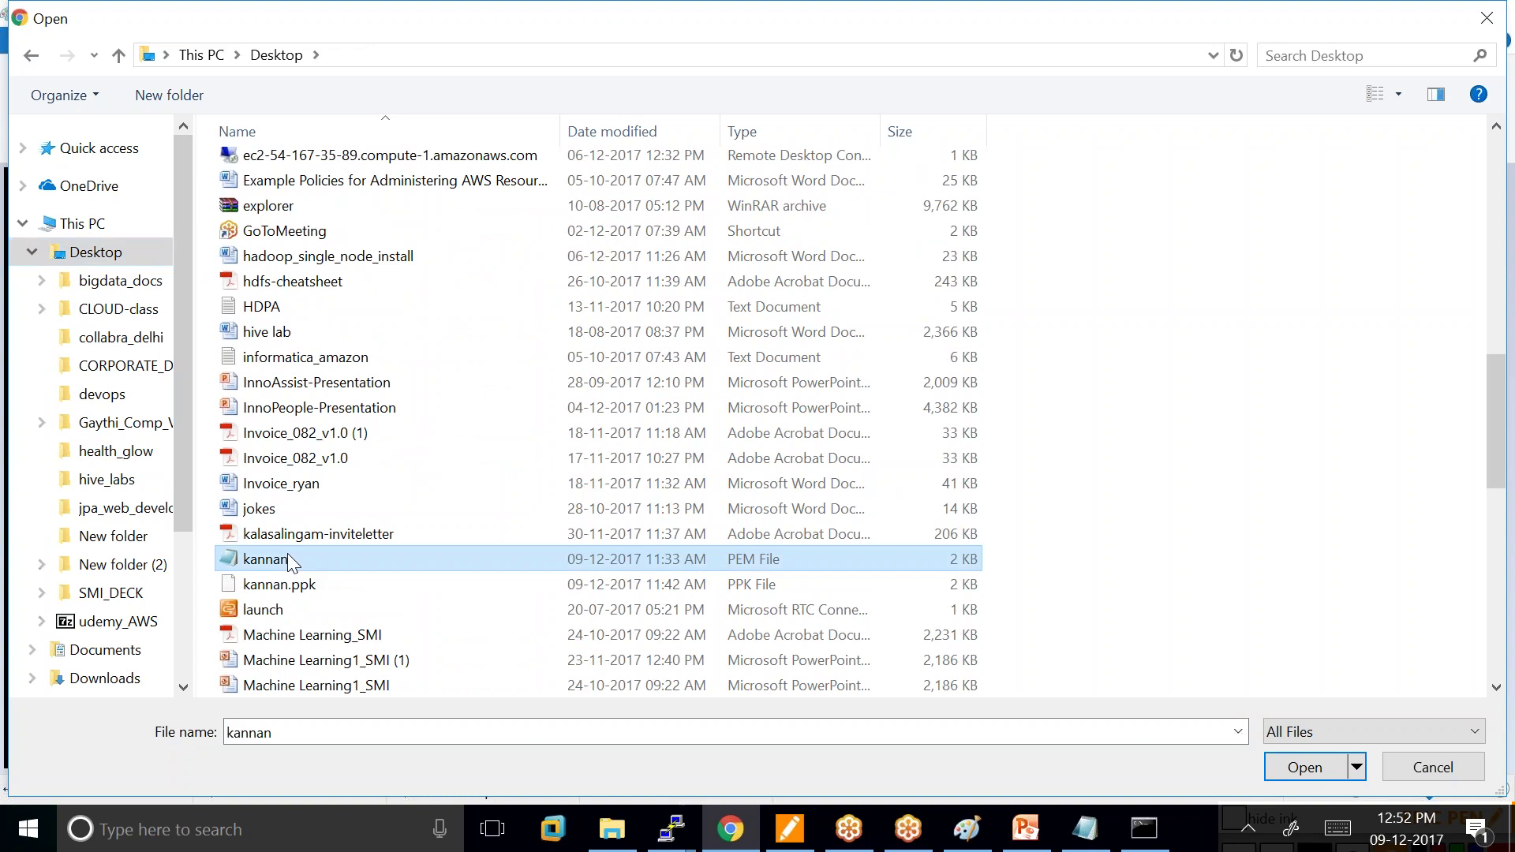
pyautogui.click(1302, 772)
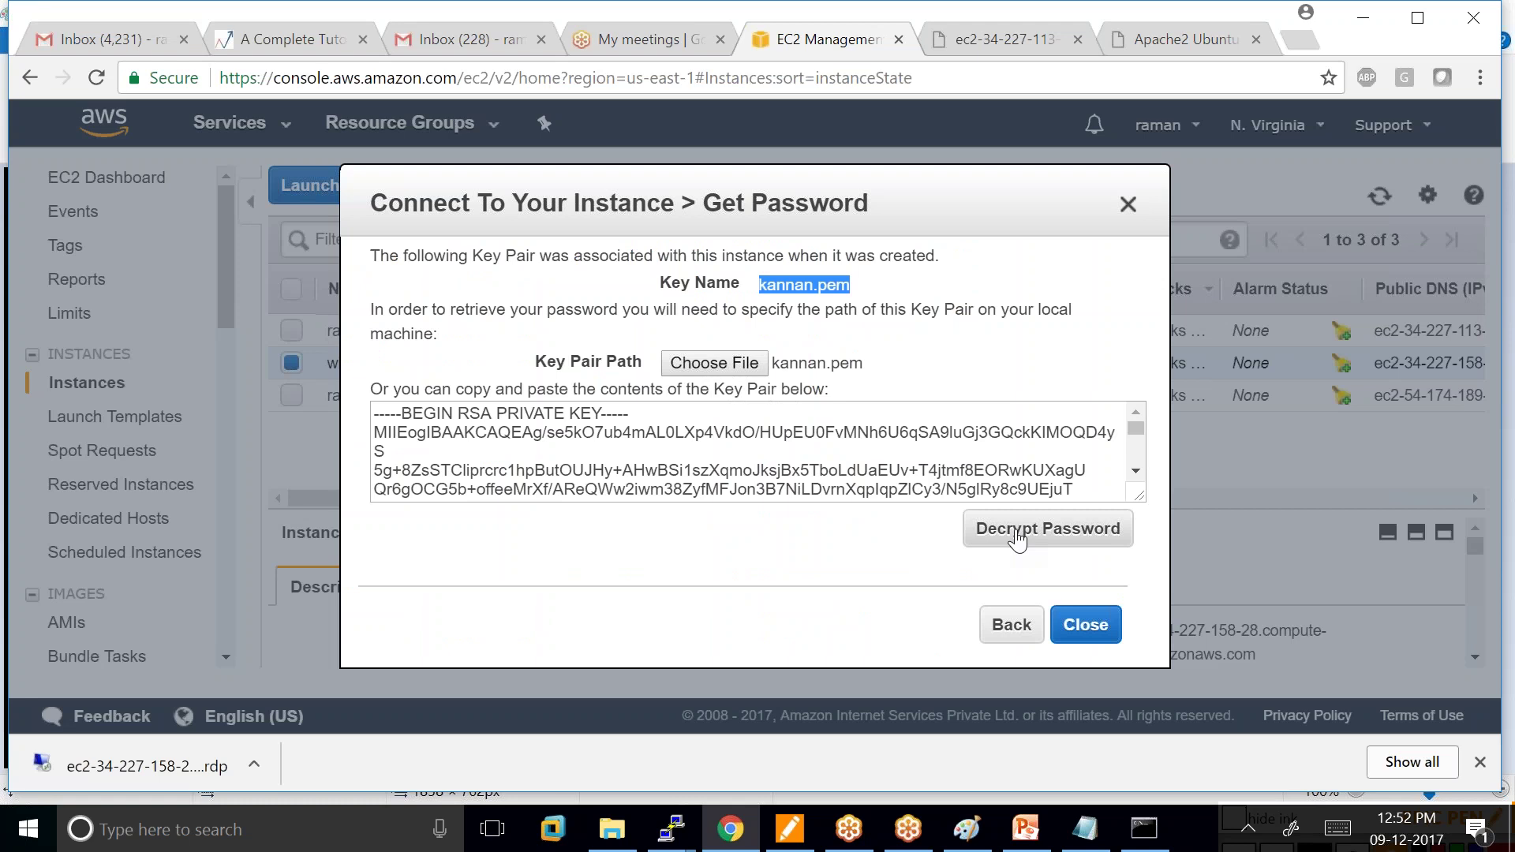
pyautogui.click(1017, 538)
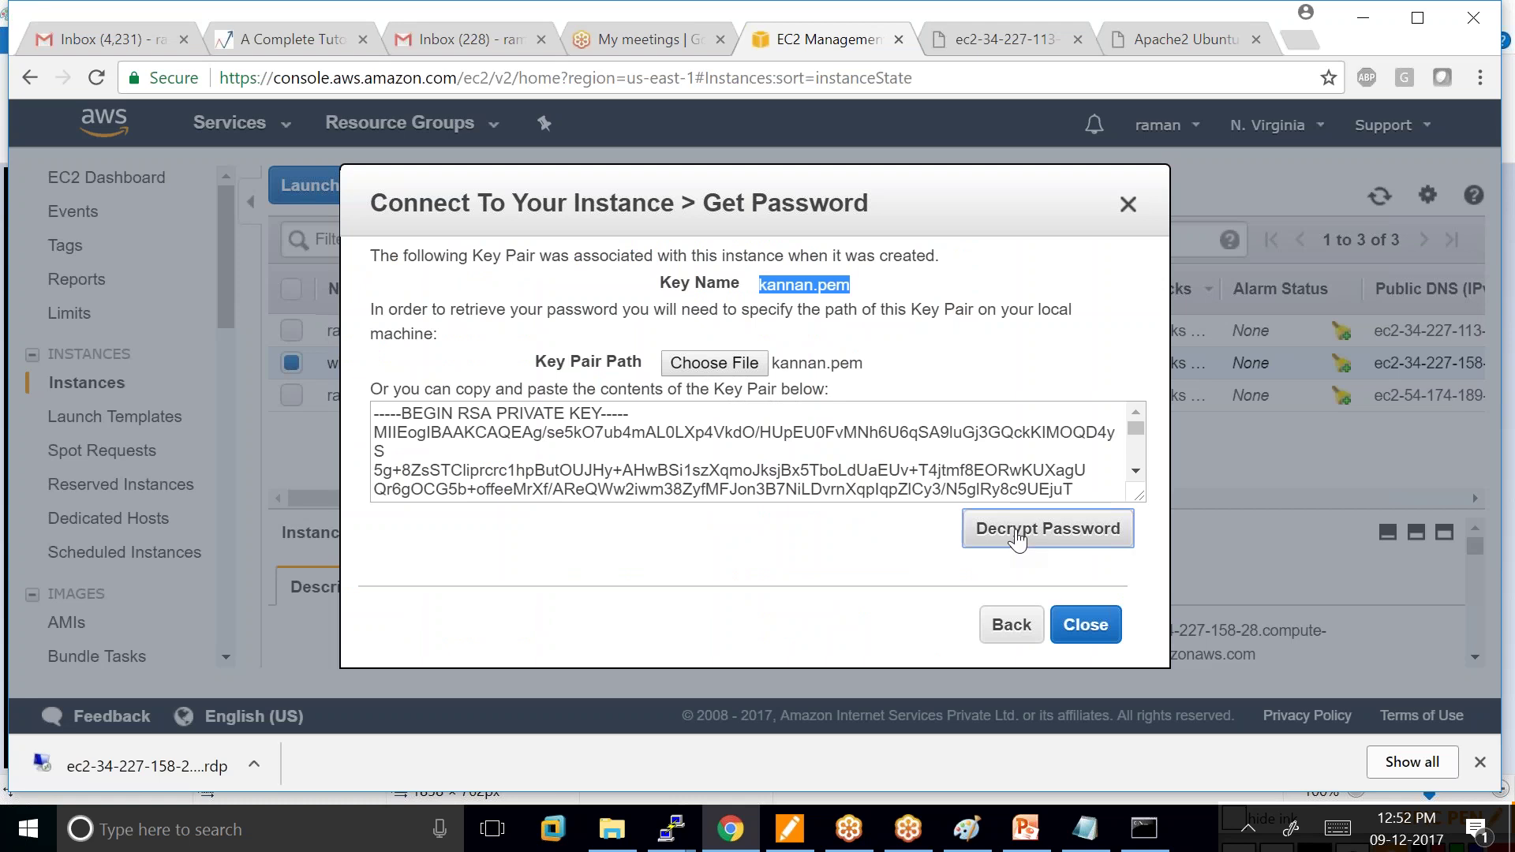
pyautogui.moveTo(938, 476); pyautogui.dragTo(638, 474)
pyautogui.hotkey('ctrl', 'c')
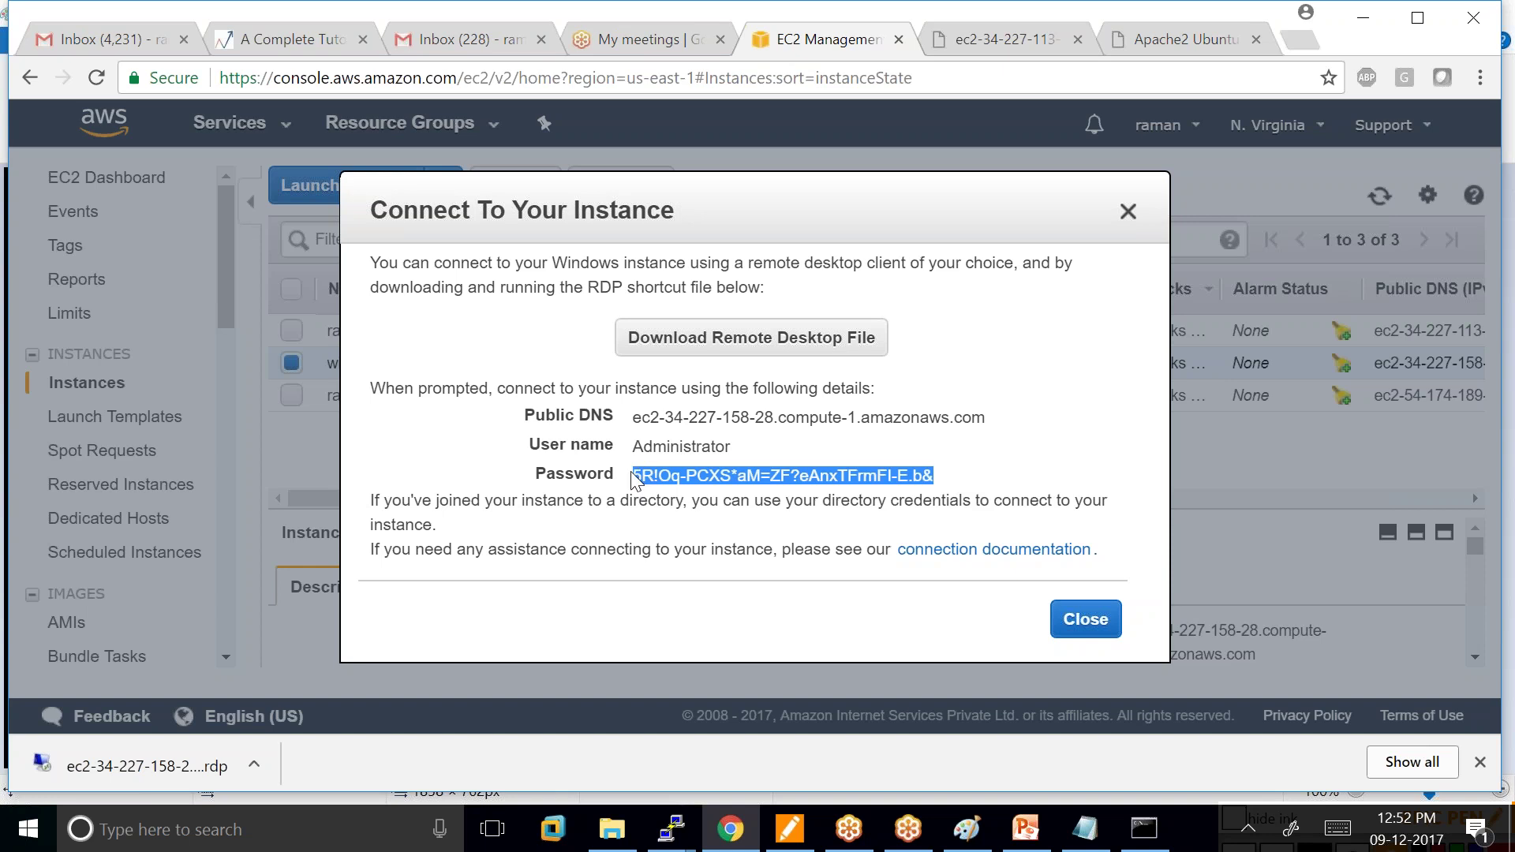
# Paste the decrypted Administrator password on a new Notepad line below the HTML notes, then close the connection dialog.
pyautogui.rightClick(692, 474)
pyautogui.click(734, 489)
pyautogui.click(1086, 829)
pyautogui.click(265, 428)
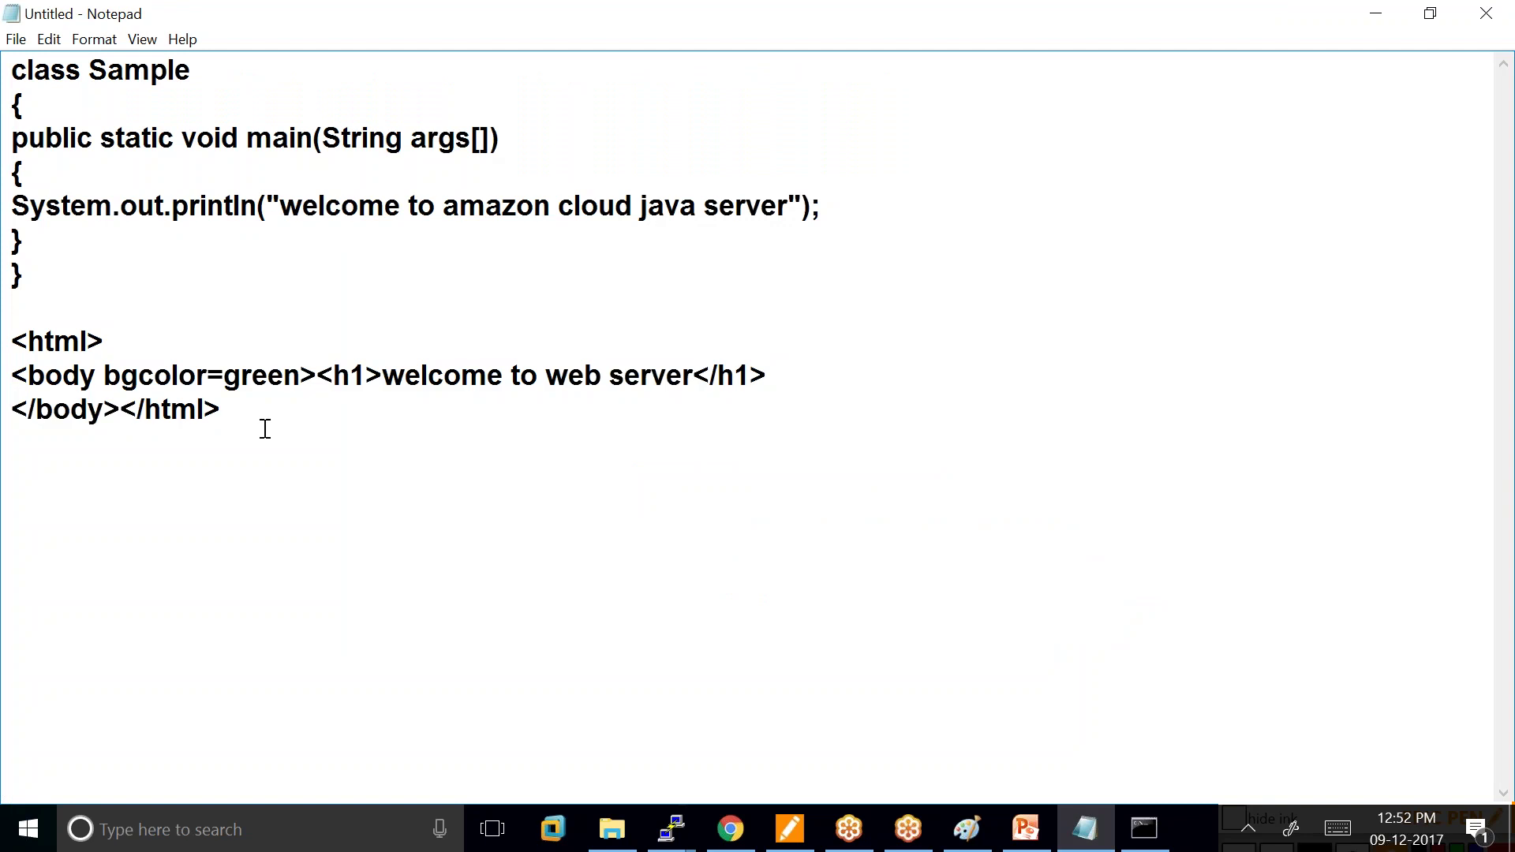
pyautogui.press('Return')
pyautogui.press('Return')
pyautogui.hotkey('ctrl', 'v')
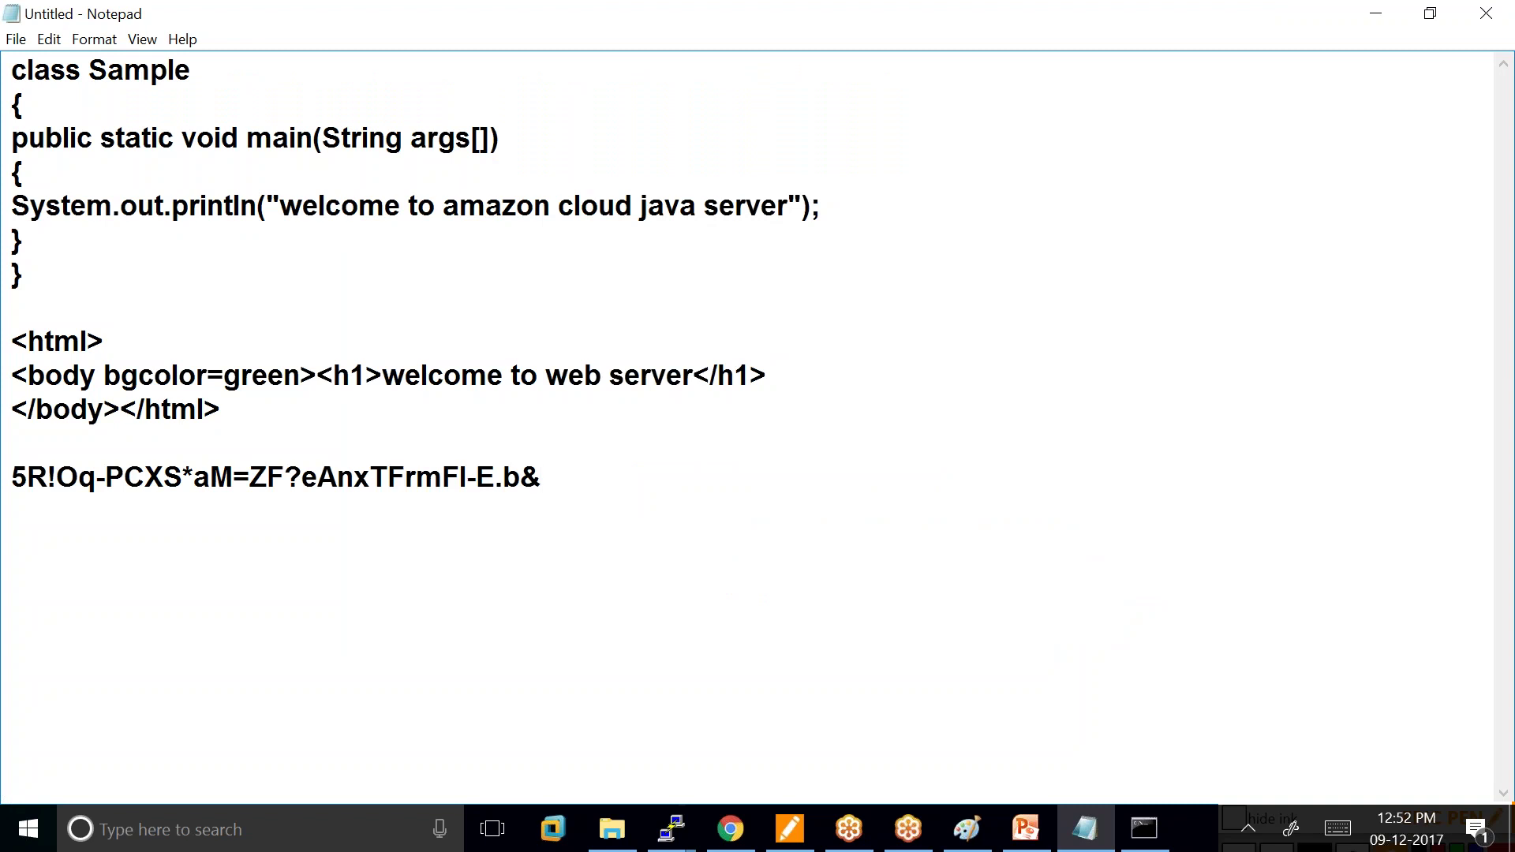
pyautogui.hotkey('alt', 'Tab')
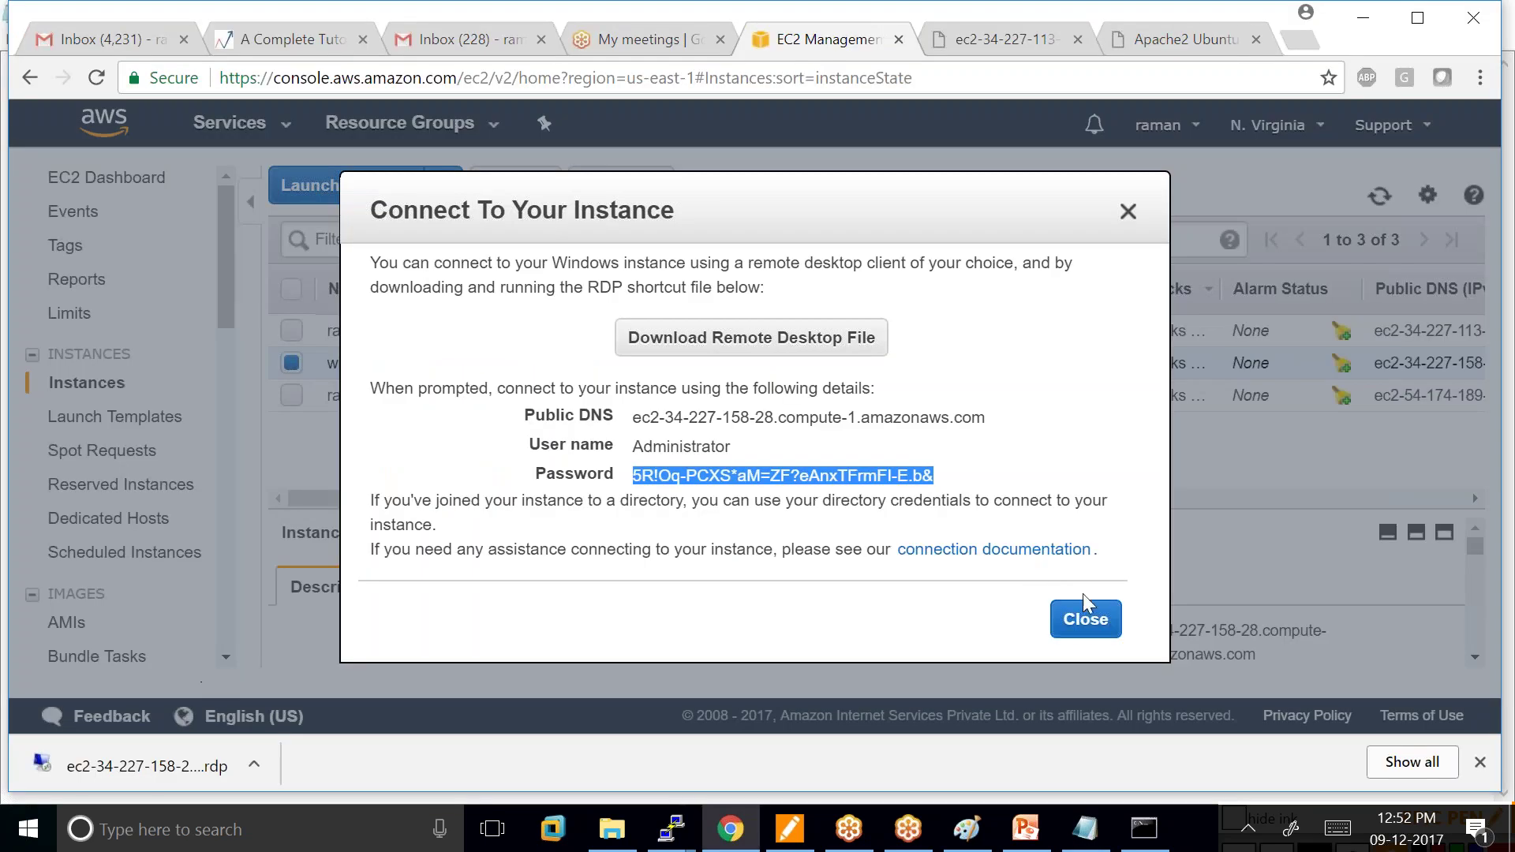
pyautogui.click(1086, 619)
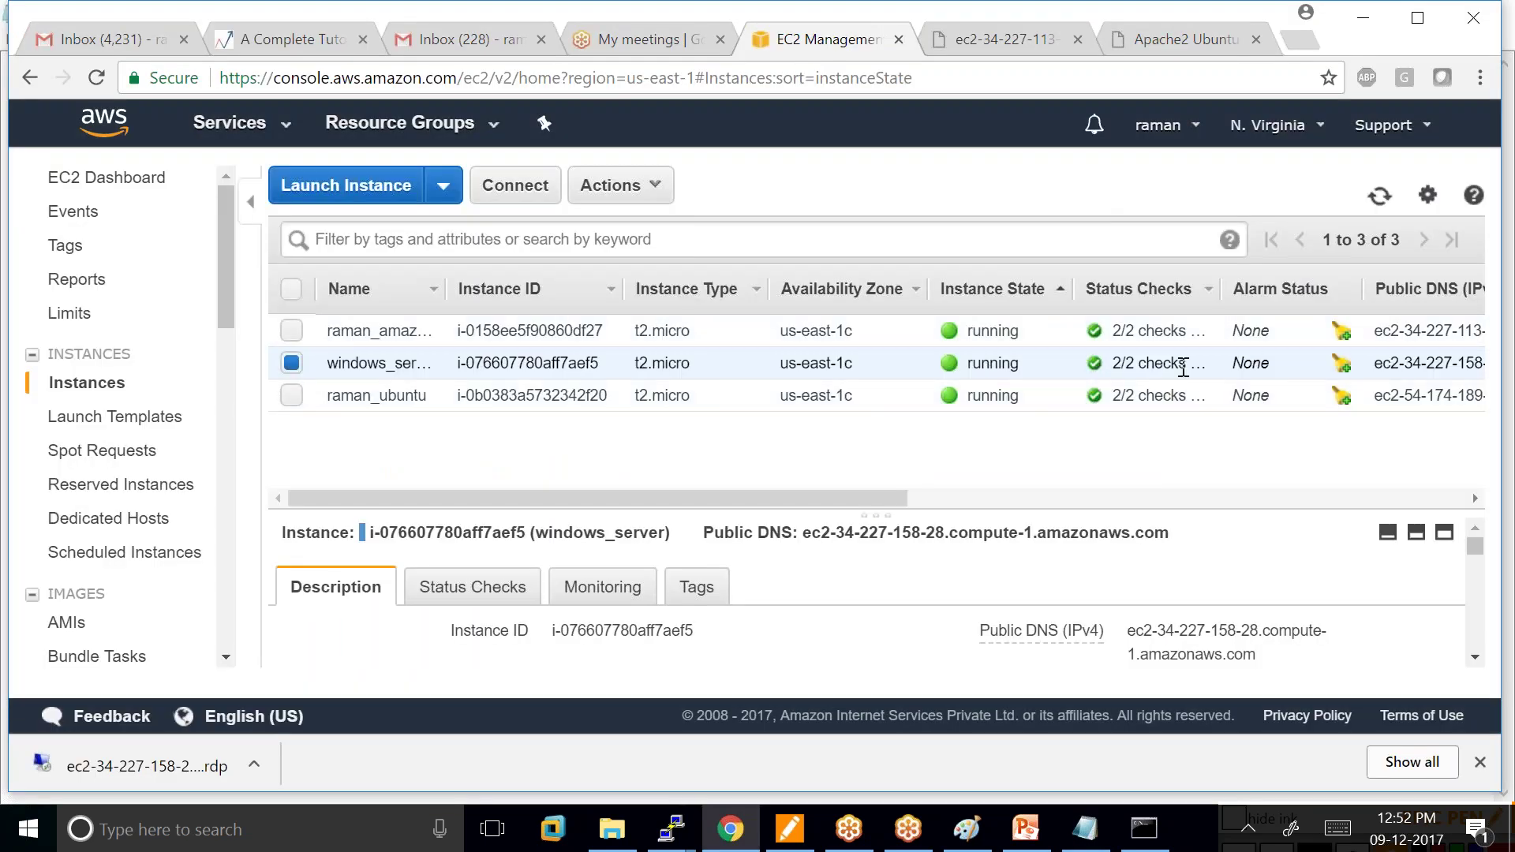
# Launch the downloaded .rdp file, sign in with the pasted Administrator password, and accept the certificate.
pyautogui.click(197, 769)
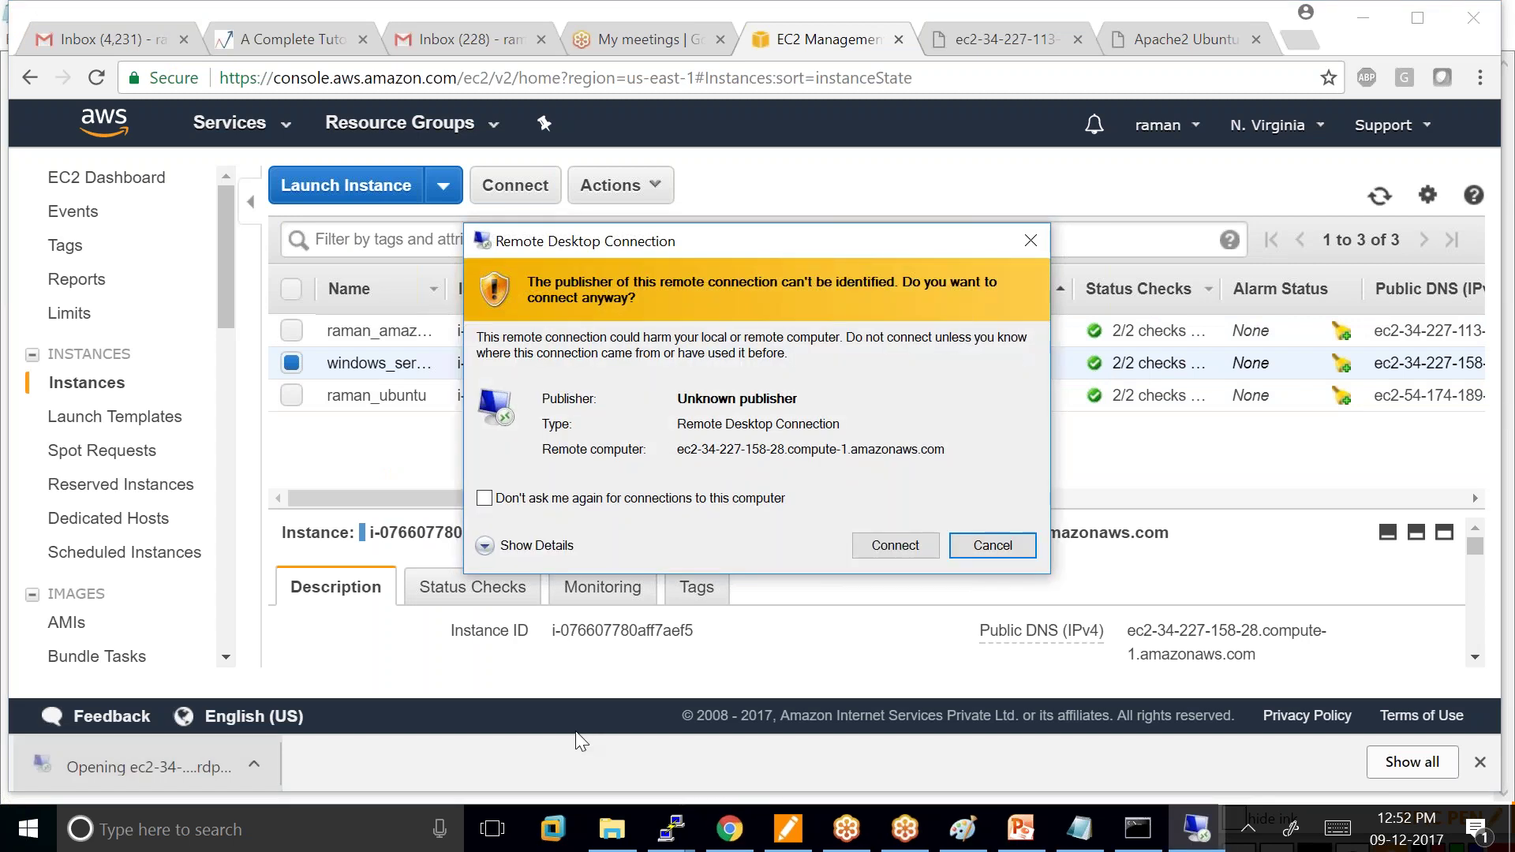
pyautogui.click(882, 546)
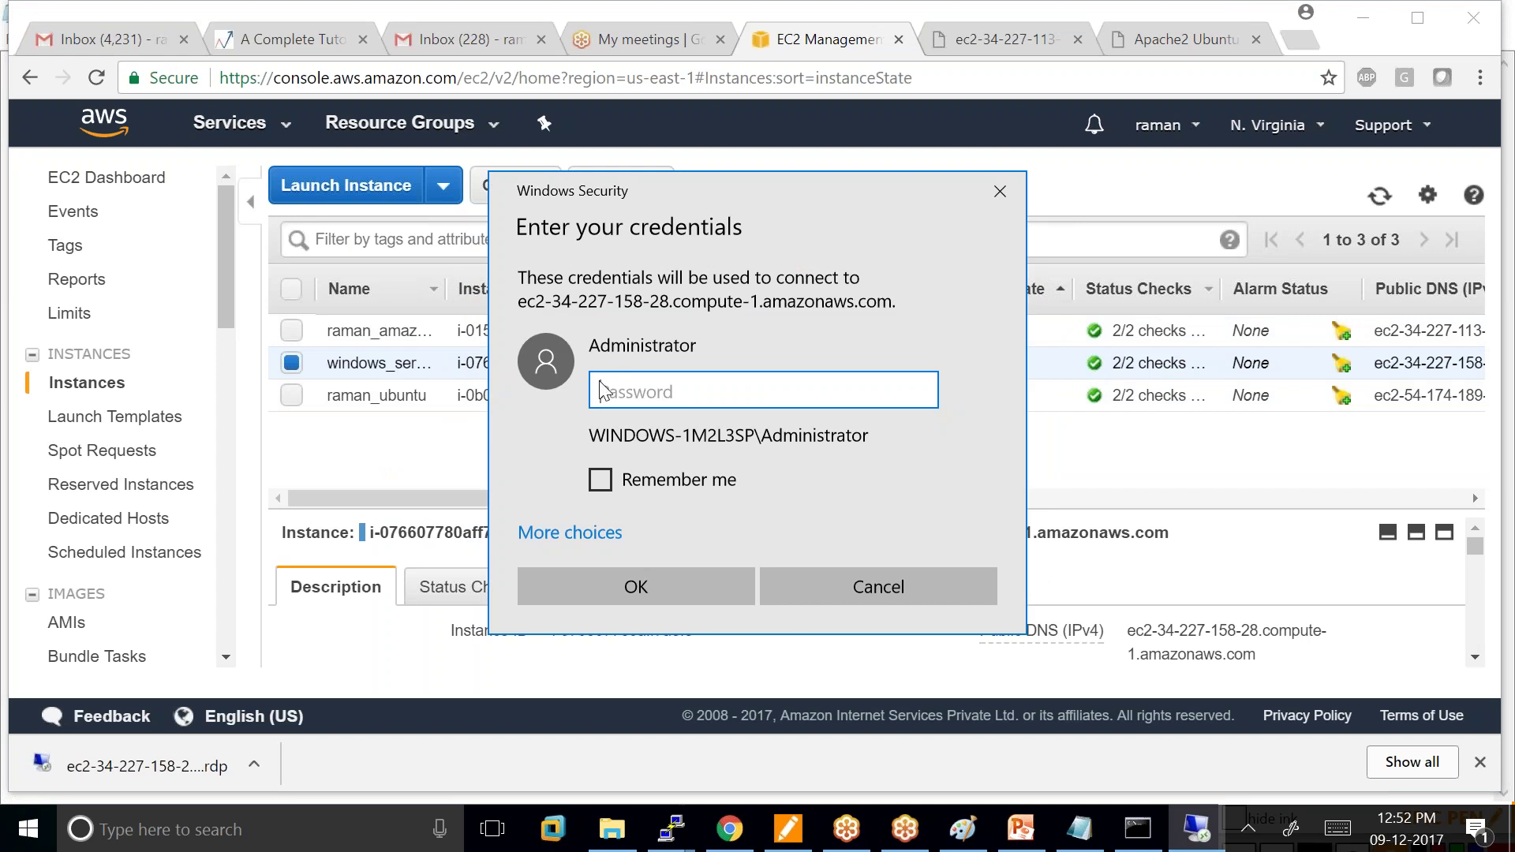
pyautogui.hotkey('ctrl', 'v')
pyautogui.click(646, 589)
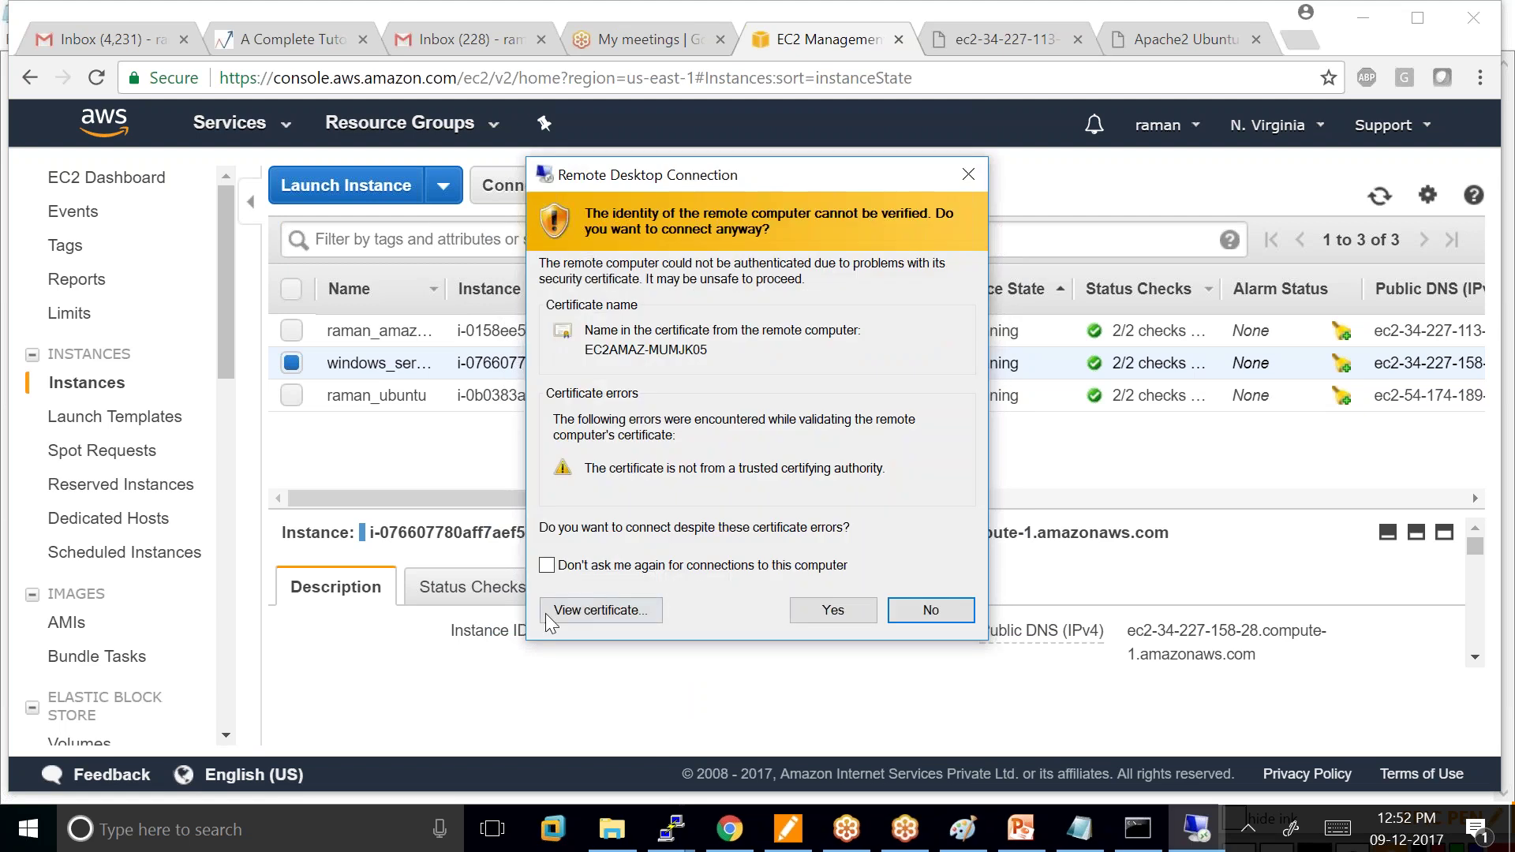
pyautogui.click(827, 612)
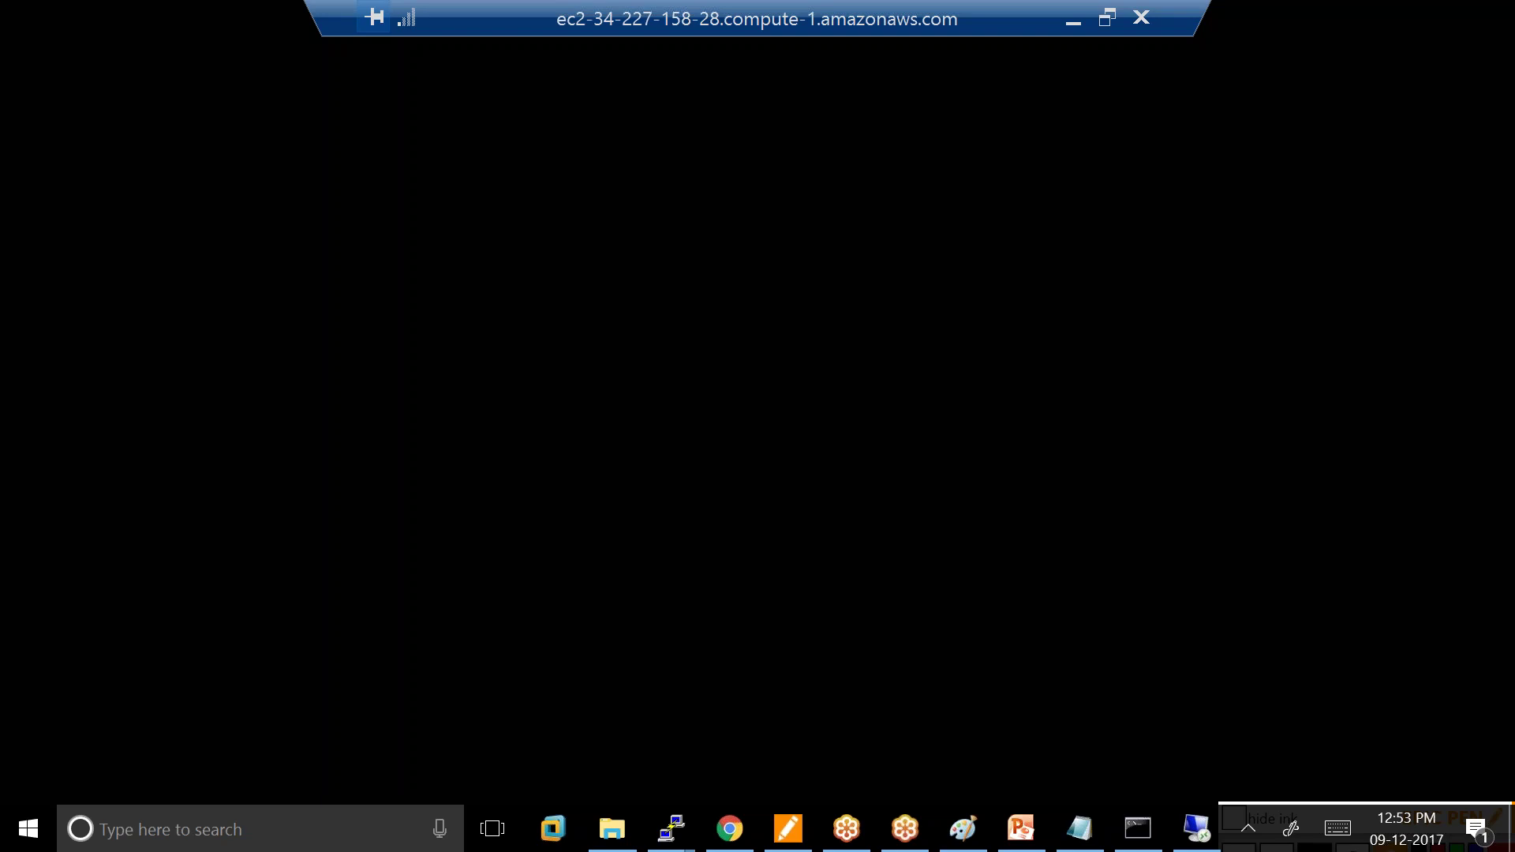
pyautogui.moveTo(1193, 844)
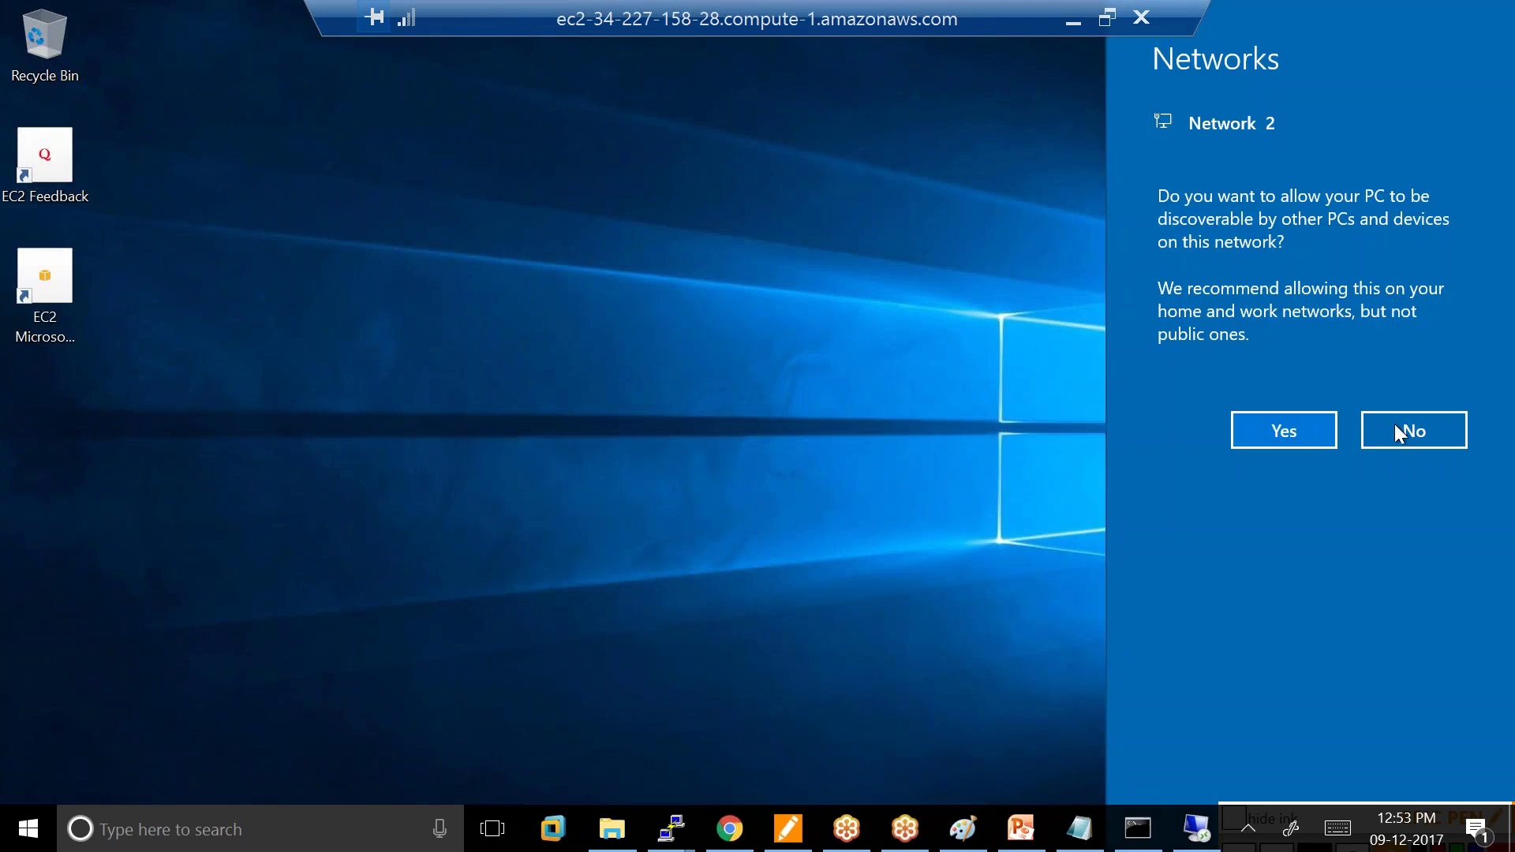
# Decline network discoverability and review the remote connection quality message.
pyautogui.click(1394, 436)
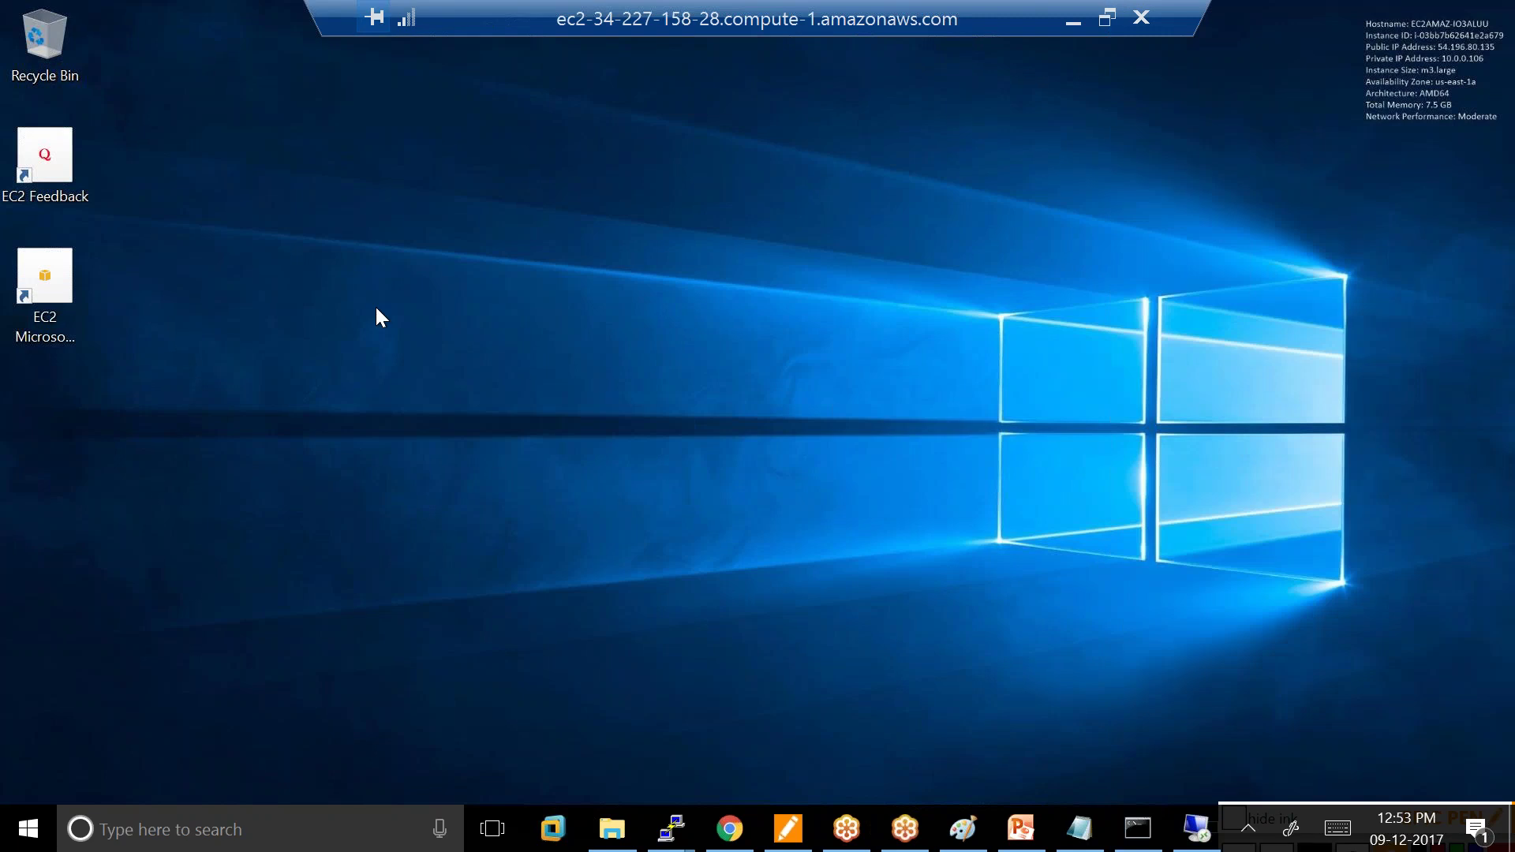
pyautogui.click(411, 15)
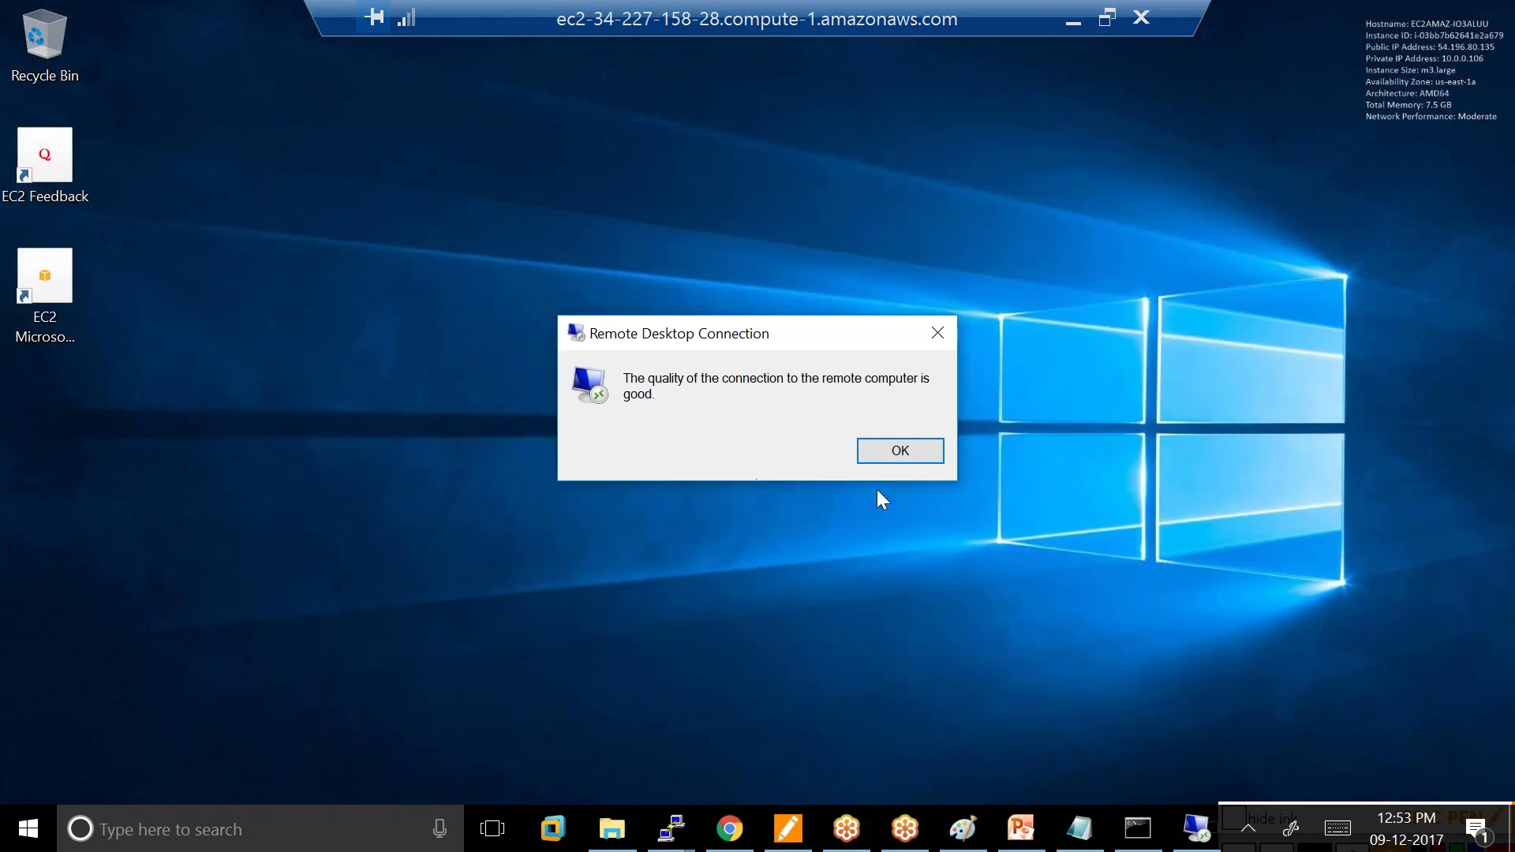
pyautogui.click(917, 456)
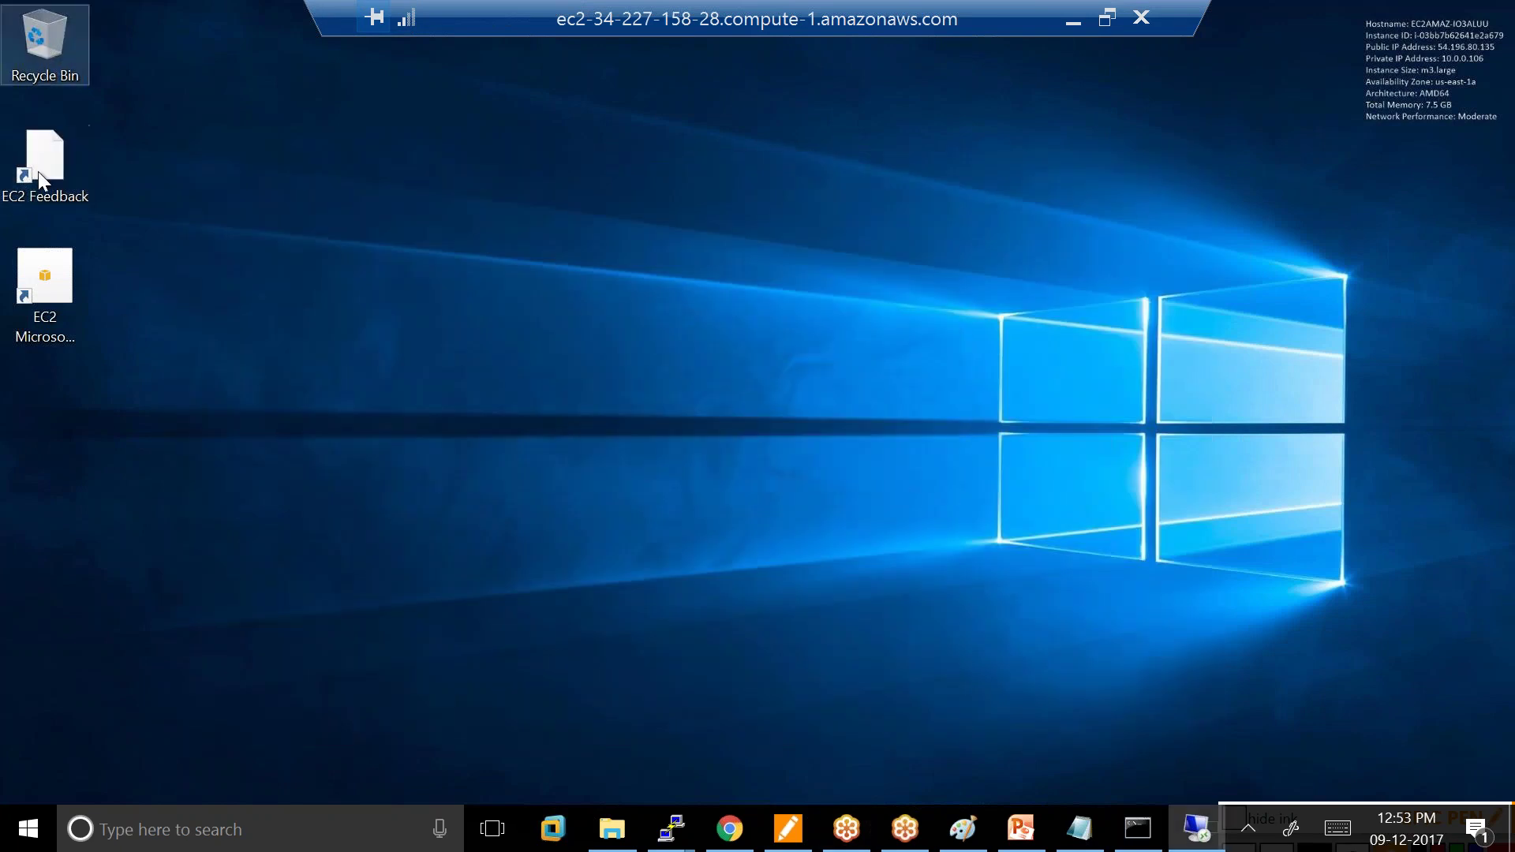
# Open and close the EC2 Microsoft Windows Guide shortcut, then refresh the remote desktop.
pyautogui.click(62, 259)
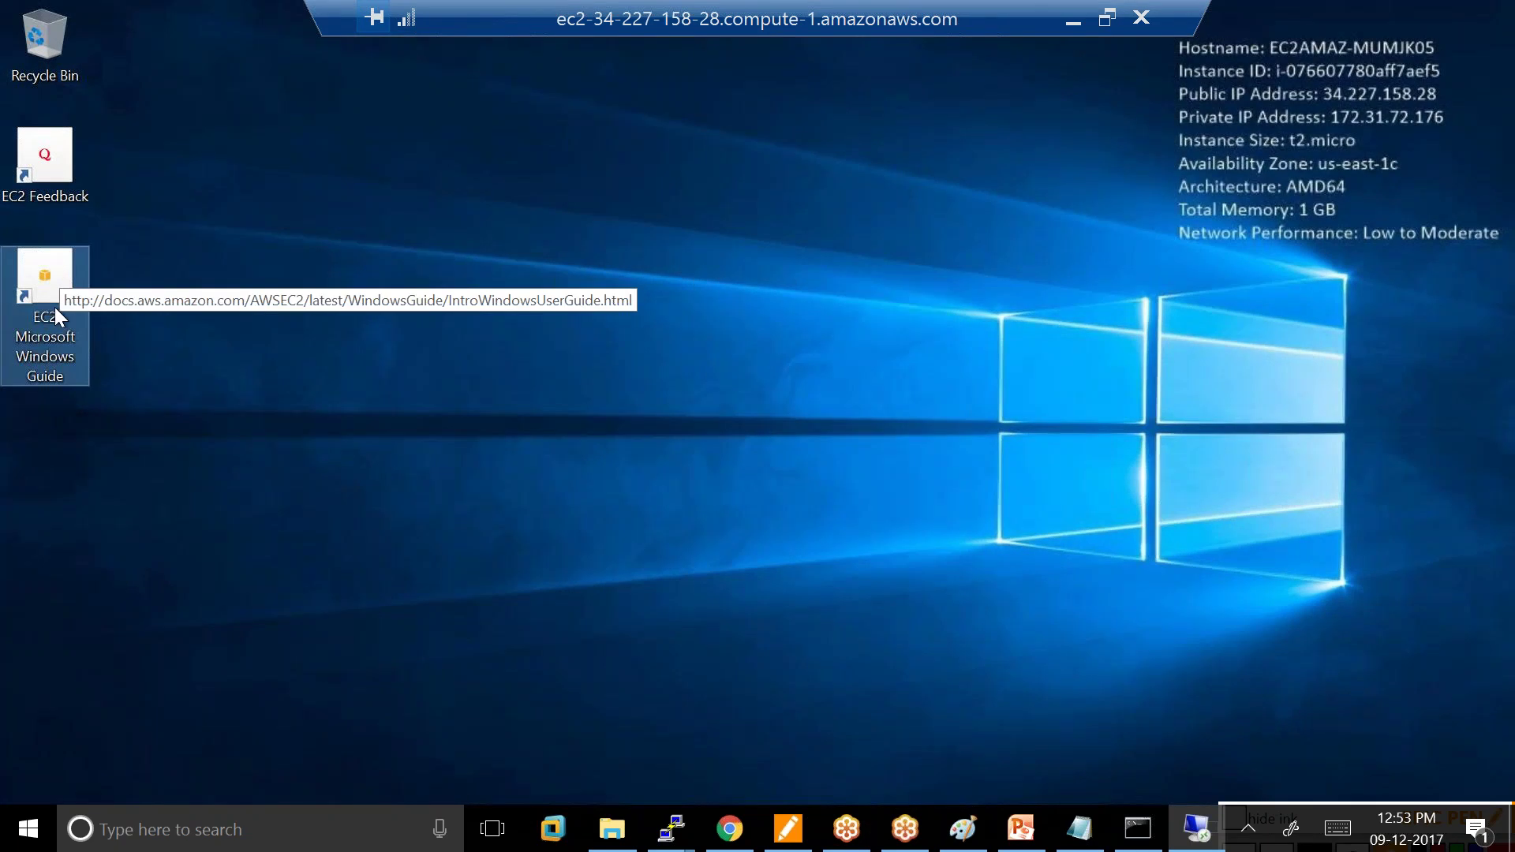
pyautogui.doubleClick(55, 306)
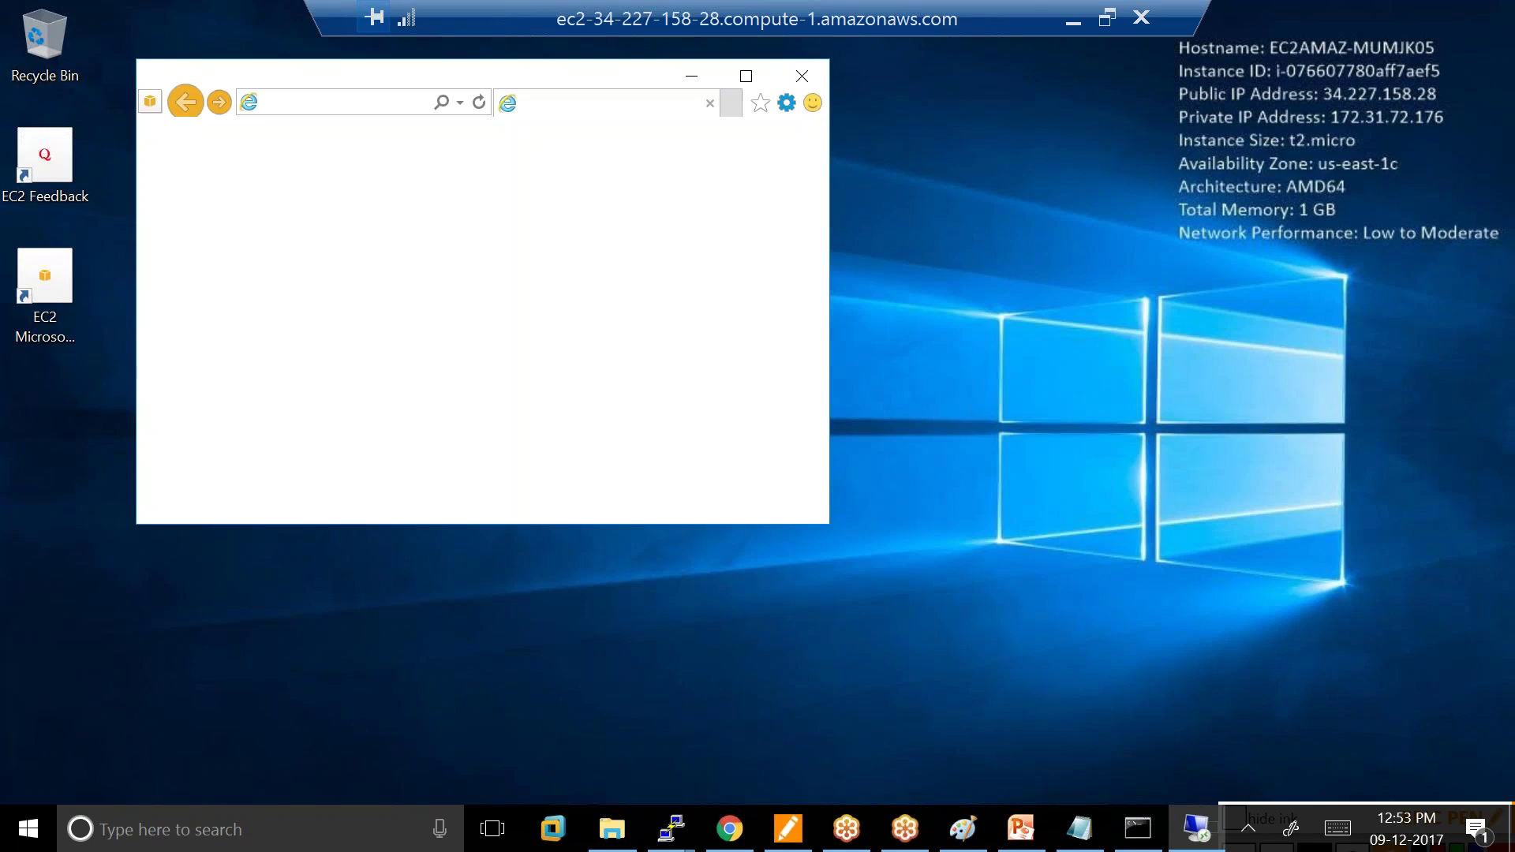
pyautogui.click(802, 75)
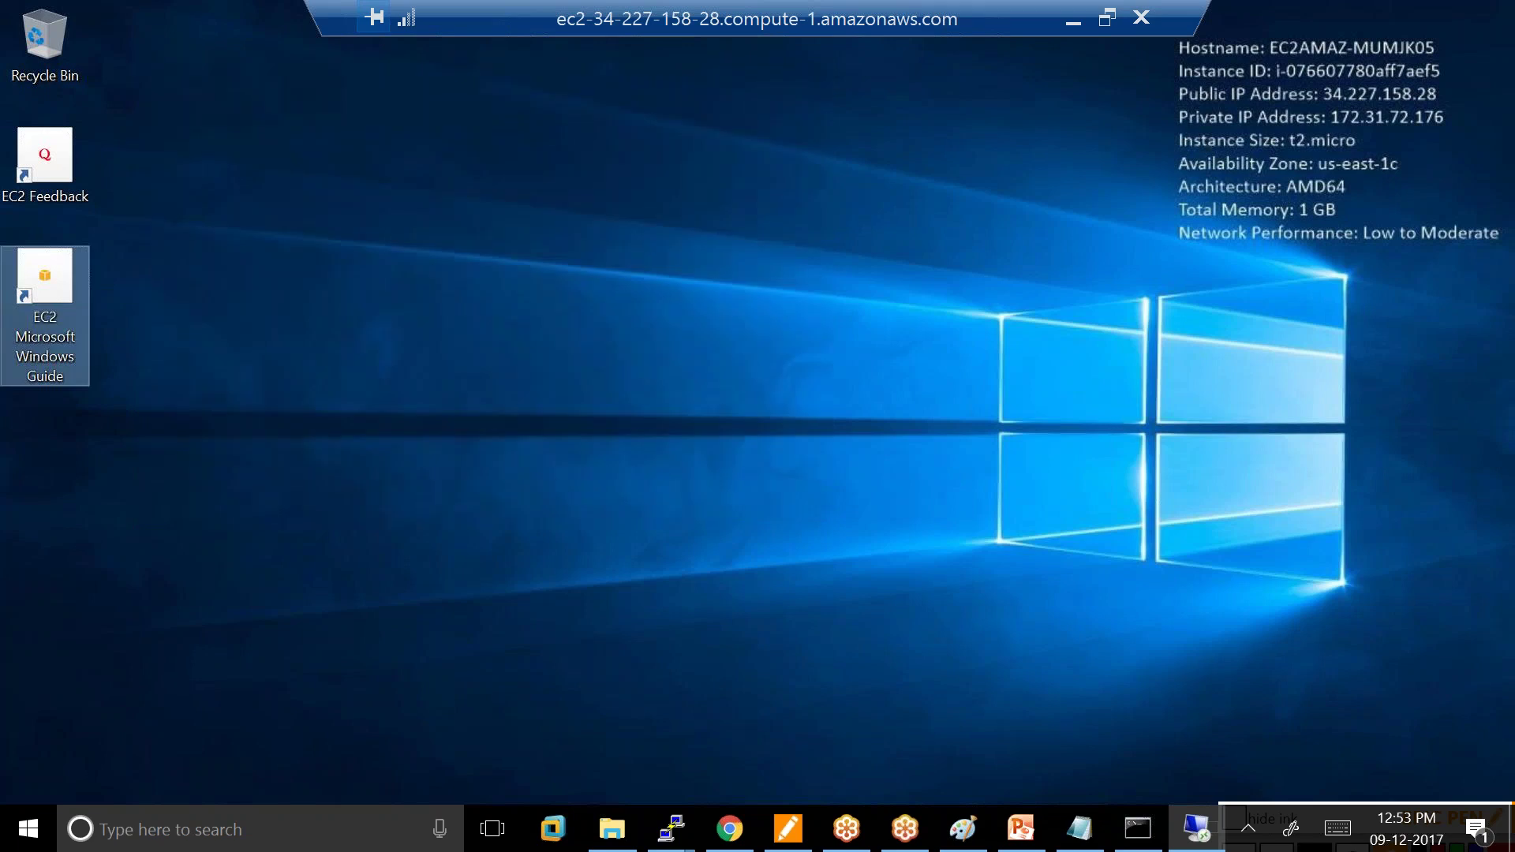
pyautogui.rightClick(323, 294)
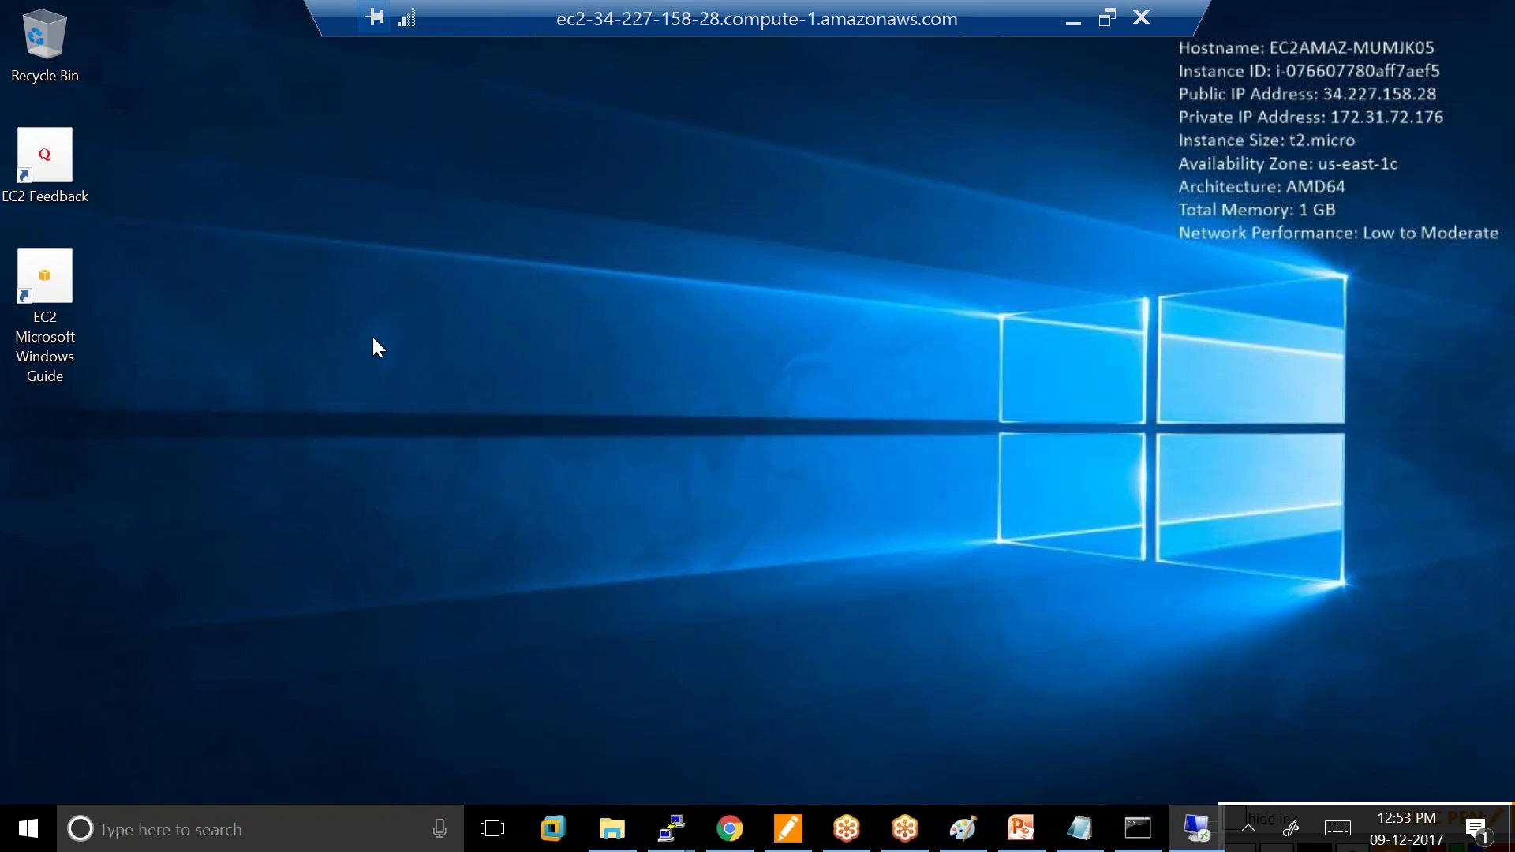
pyautogui.click(168, 364)
# In the Paint notes, underline RDP, link (Putty) to .ppk, and strike through the .ppk note.
pyautogui.click(975, 835)
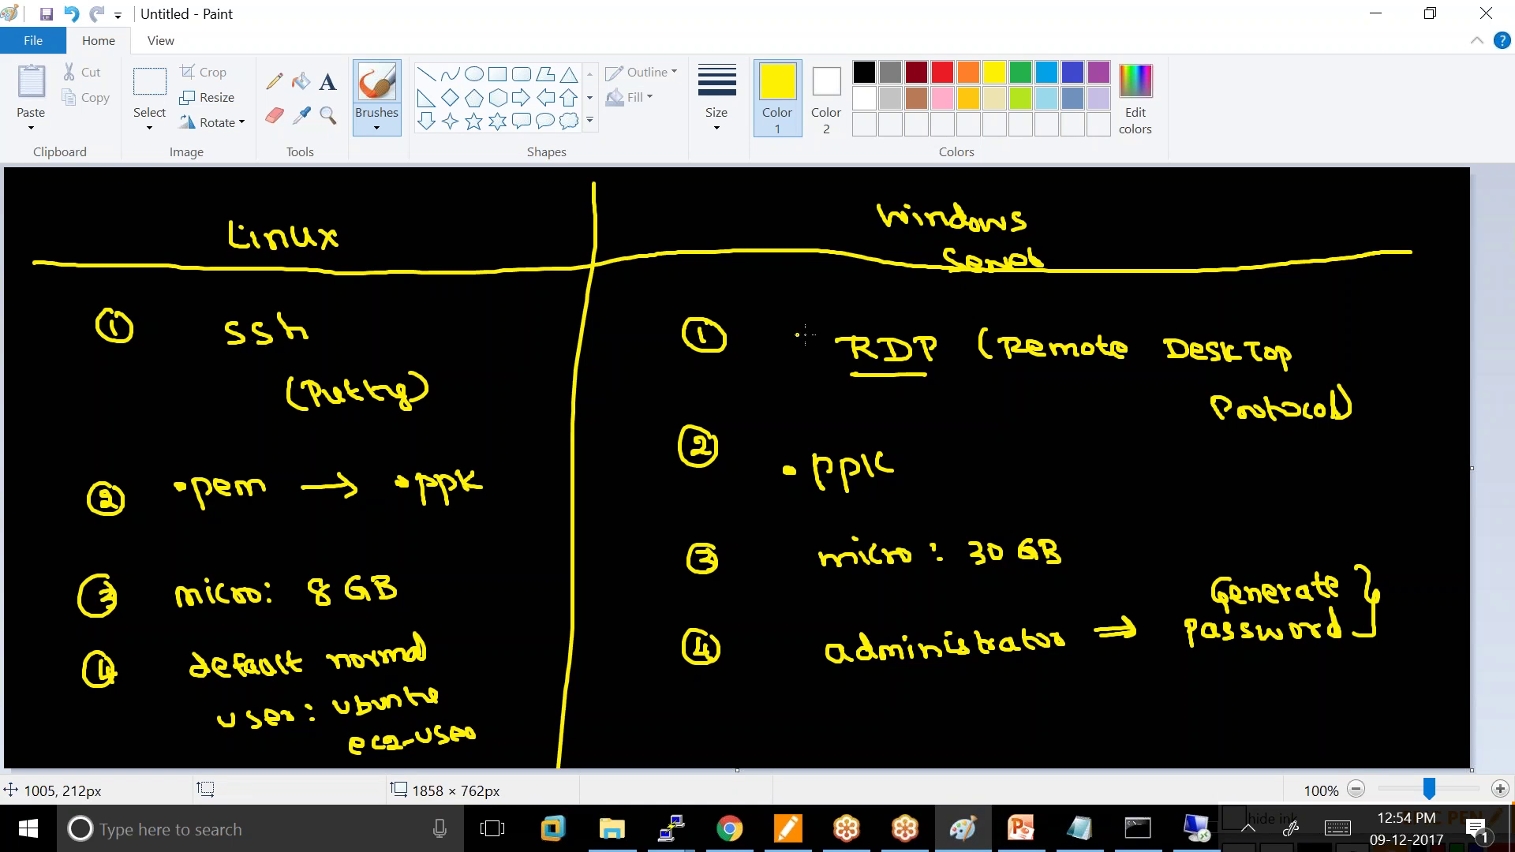
pyautogui.moveTo(847, 377); pyautogui.dragTo(943, 368)
pyautogui.moveTo(333, 421); pyautogui.dragTo(800, 424)
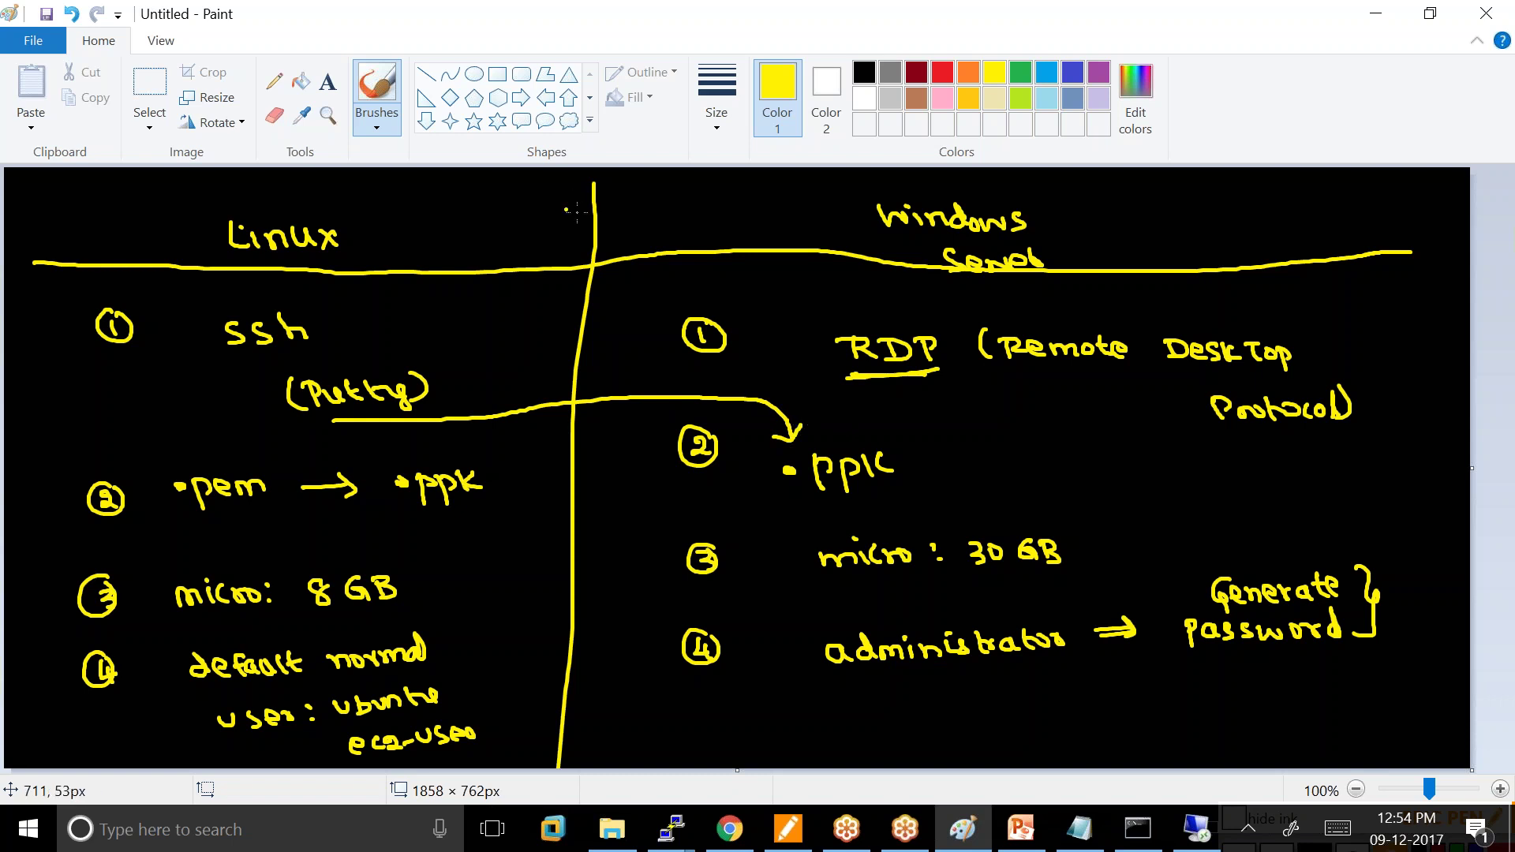
pyautogui.moveTo(817, 473); pyautogui.dragTo(1083, 478)
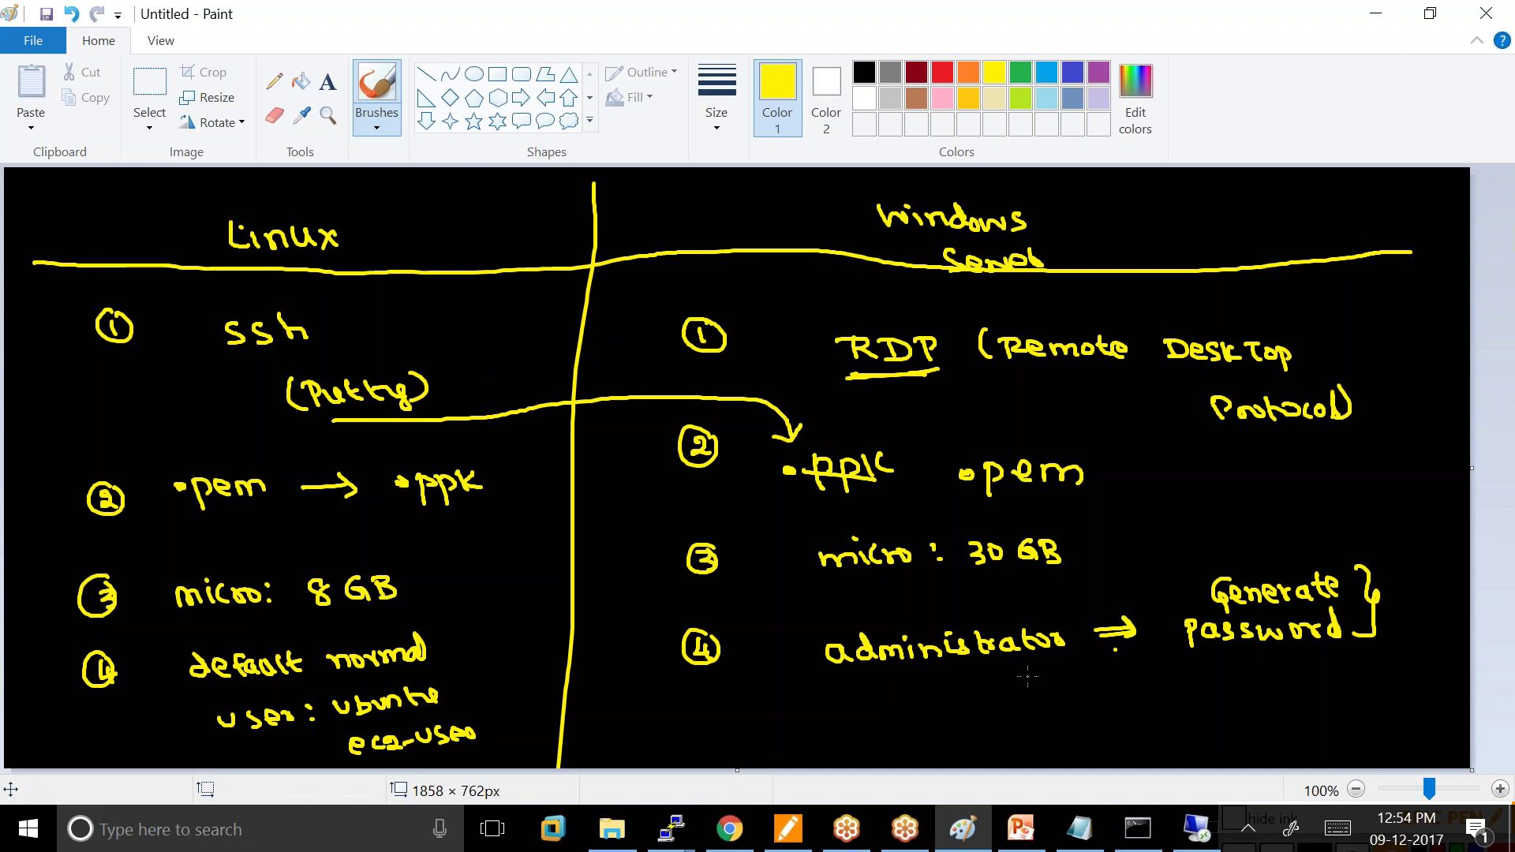
# Underline administrator and circle the Generate password note in yellow, then return to the EC2 console.
pyautogui.moveTo(865, 674); pyautogui.dragTo(1086, 663)
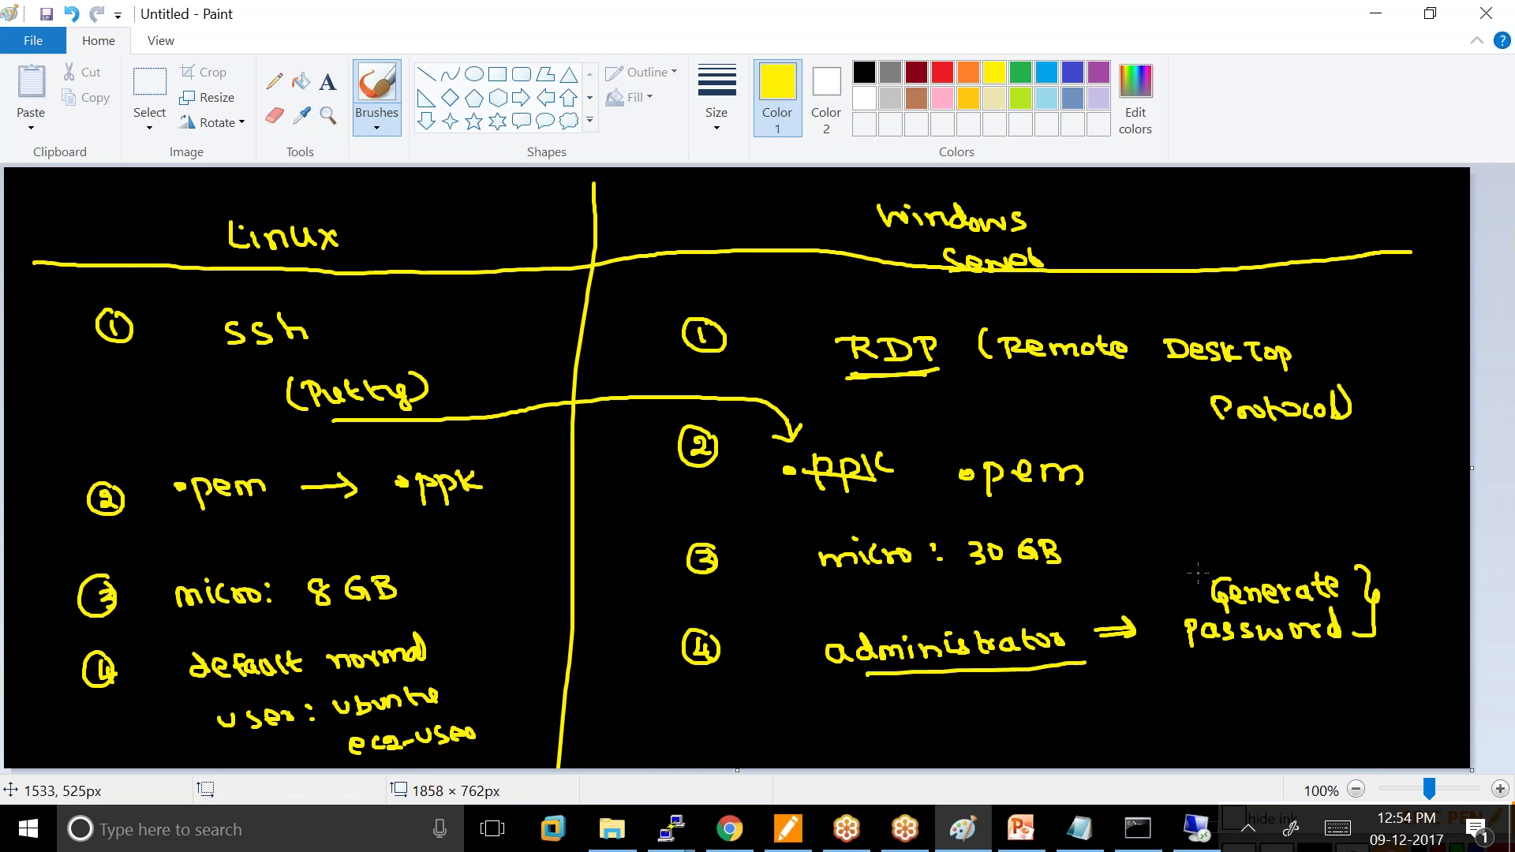
pyautogui.click(1205, 663)
pyautogui.moveTo(1205, 663)
pyautogui.mouseDown()
pyautogui.moveTo(1198, 478)
pyautogui.moveTo(1086, 581)
pyautogui.moveTo(1202, 662)
pyautogui.mouseUp()
pyautogui.click(737, 832)
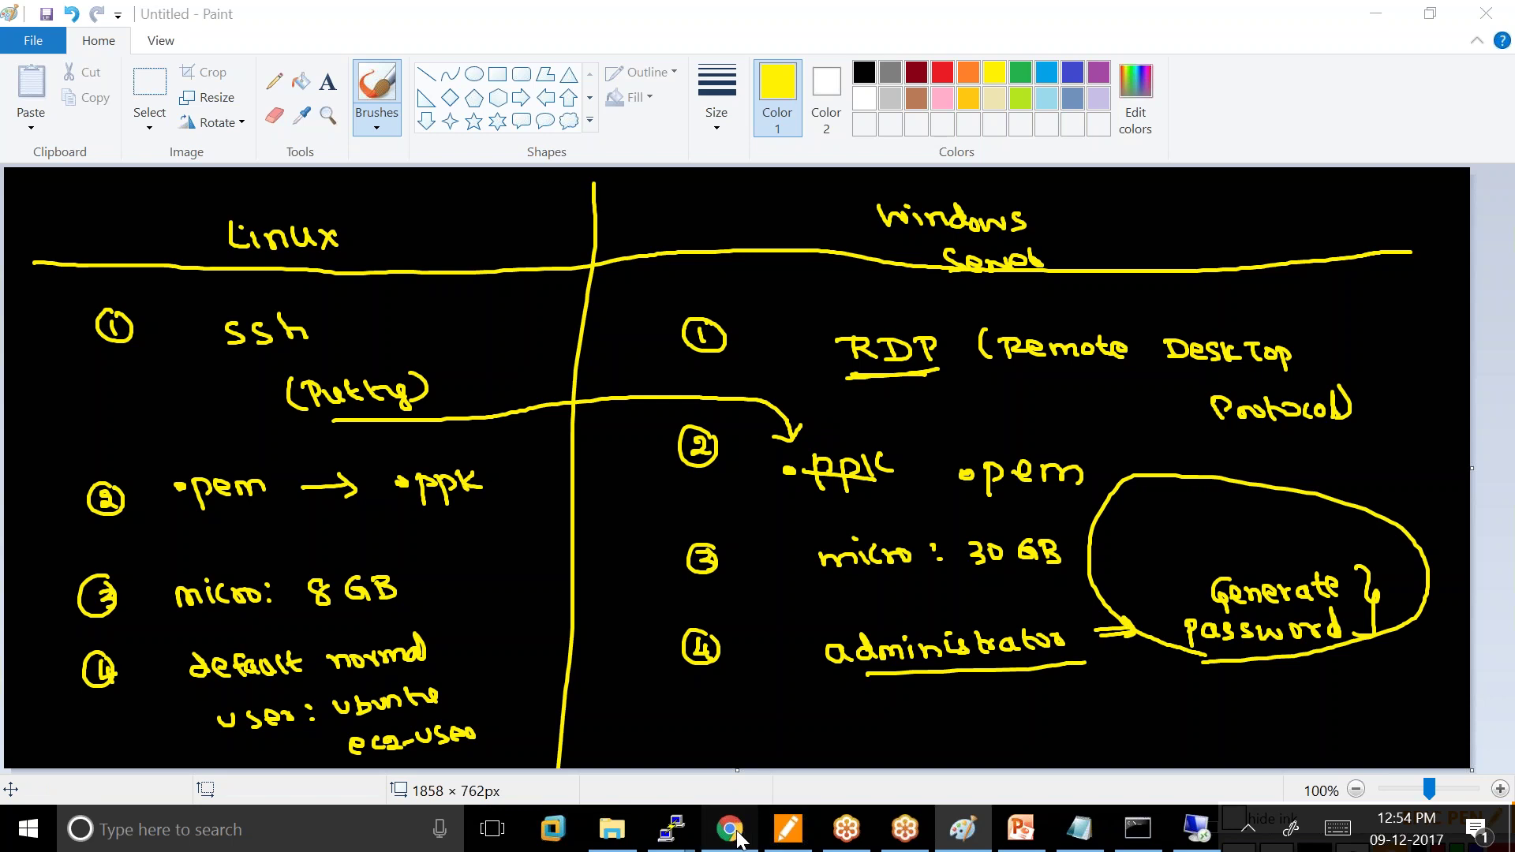
# Bring up the ec2-user PuTTY terminal, then return to the windows_server Remote Desktop session.
pyautogui.moveTo(670, 829)
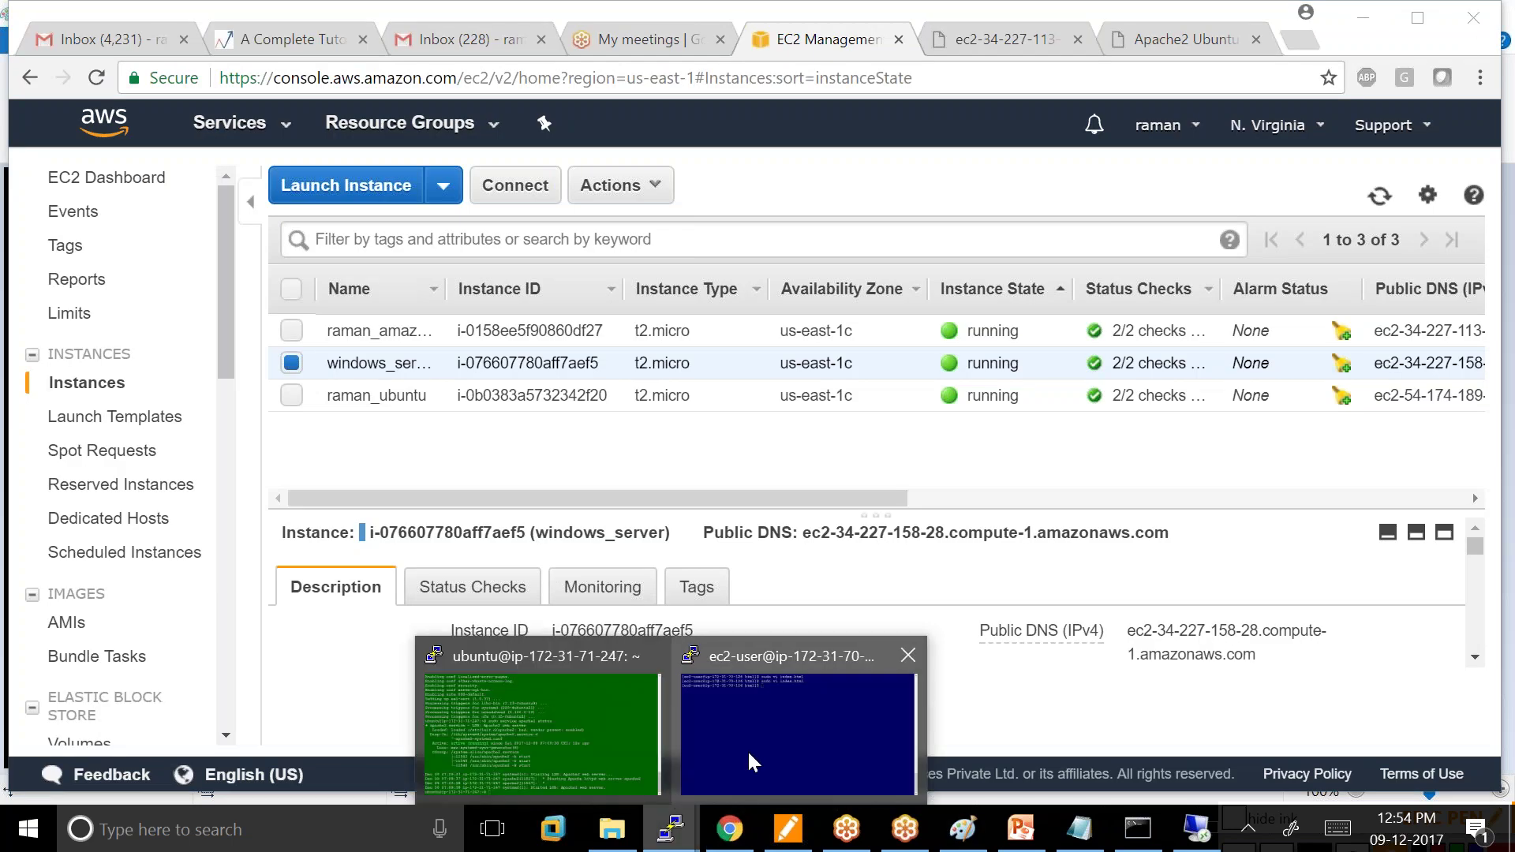
pyautogui.click(797, 734)
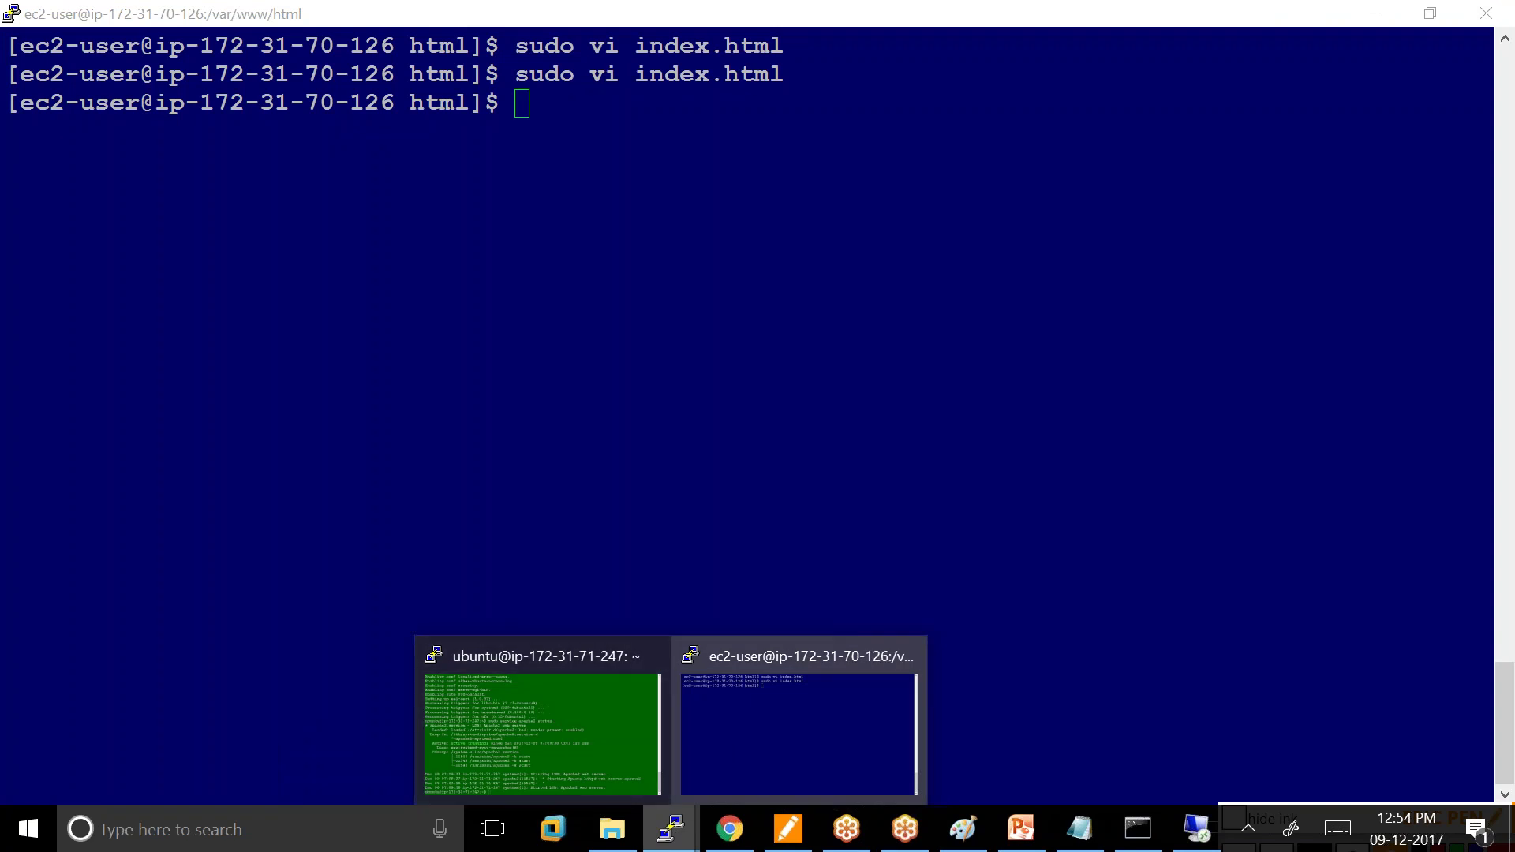
pyautogui.click(1198, 829)
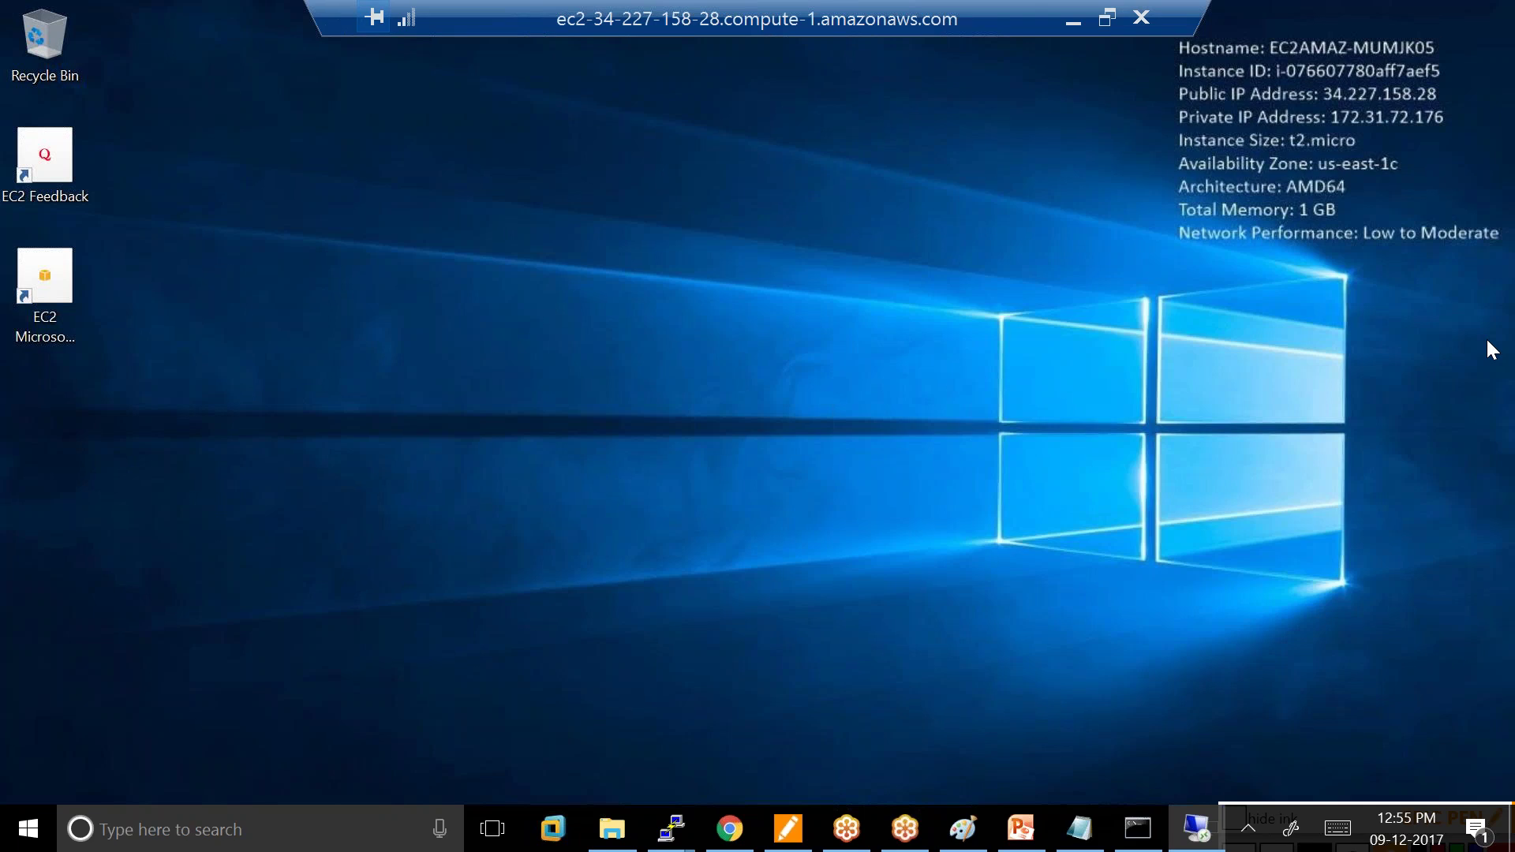
# View the Linux vs Windows Server Paint drawing, then return to the EC2 Instances list.
pyautogui.click(963, 829)
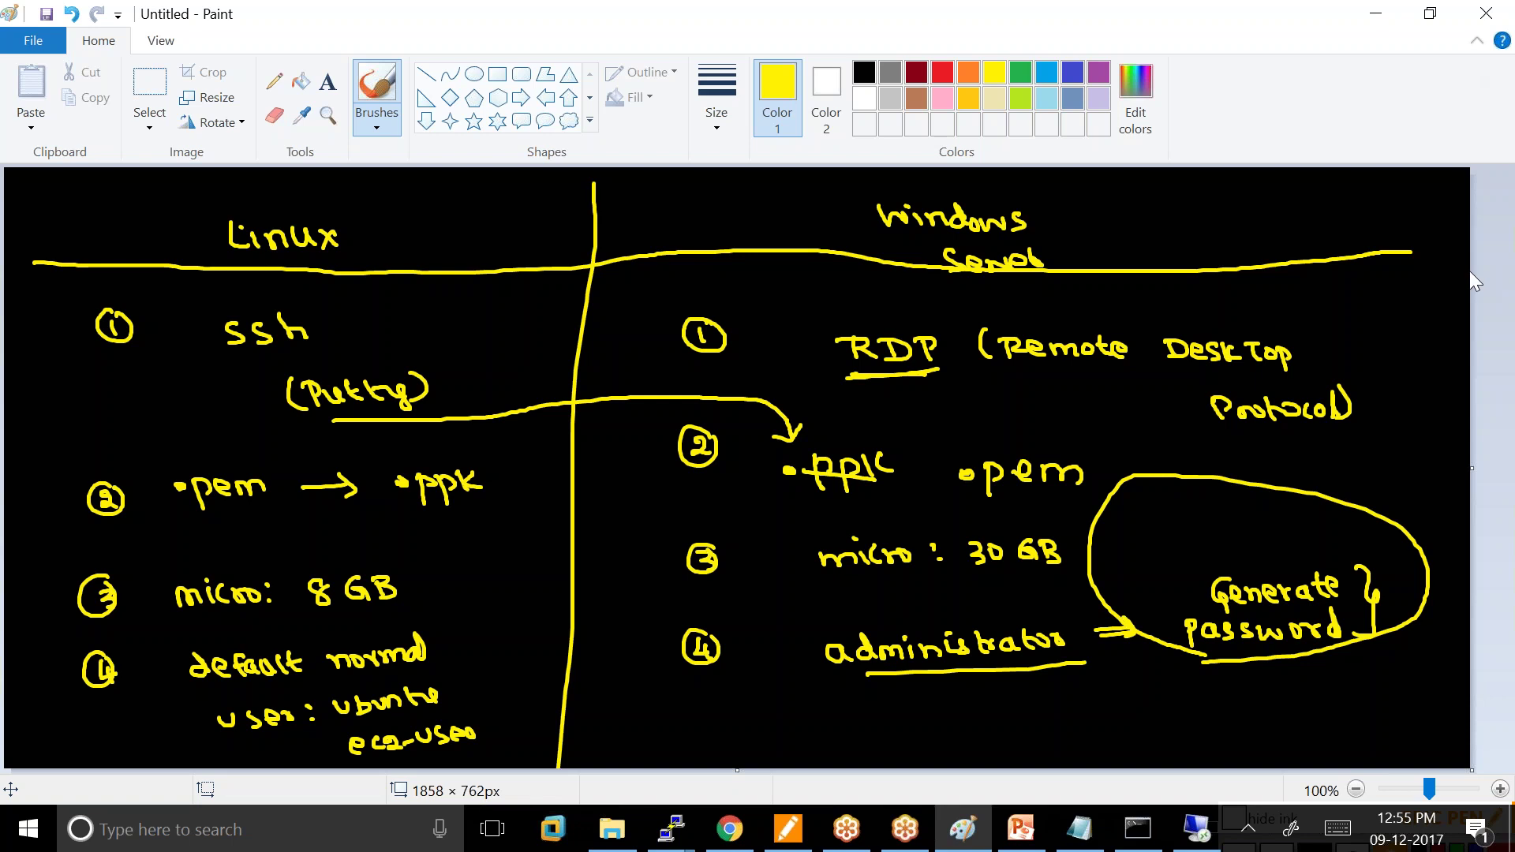
pyautogui.click(729, 829)
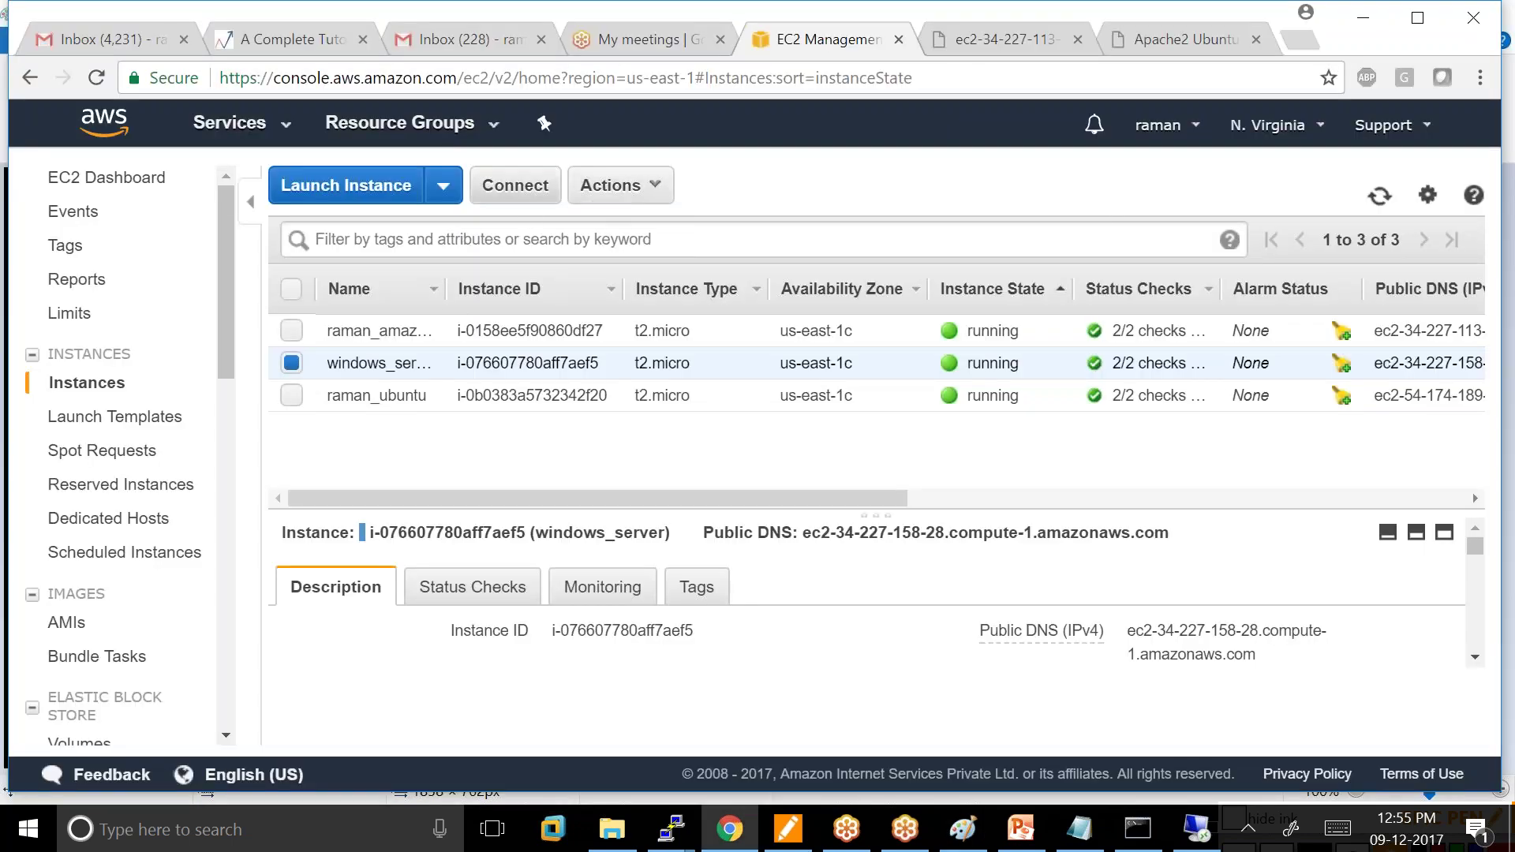
# Add the Amazon Linux and Ubuntu instances to the selection and disconnect the windows_server RDP session.
pyautogui.click(291, 332)
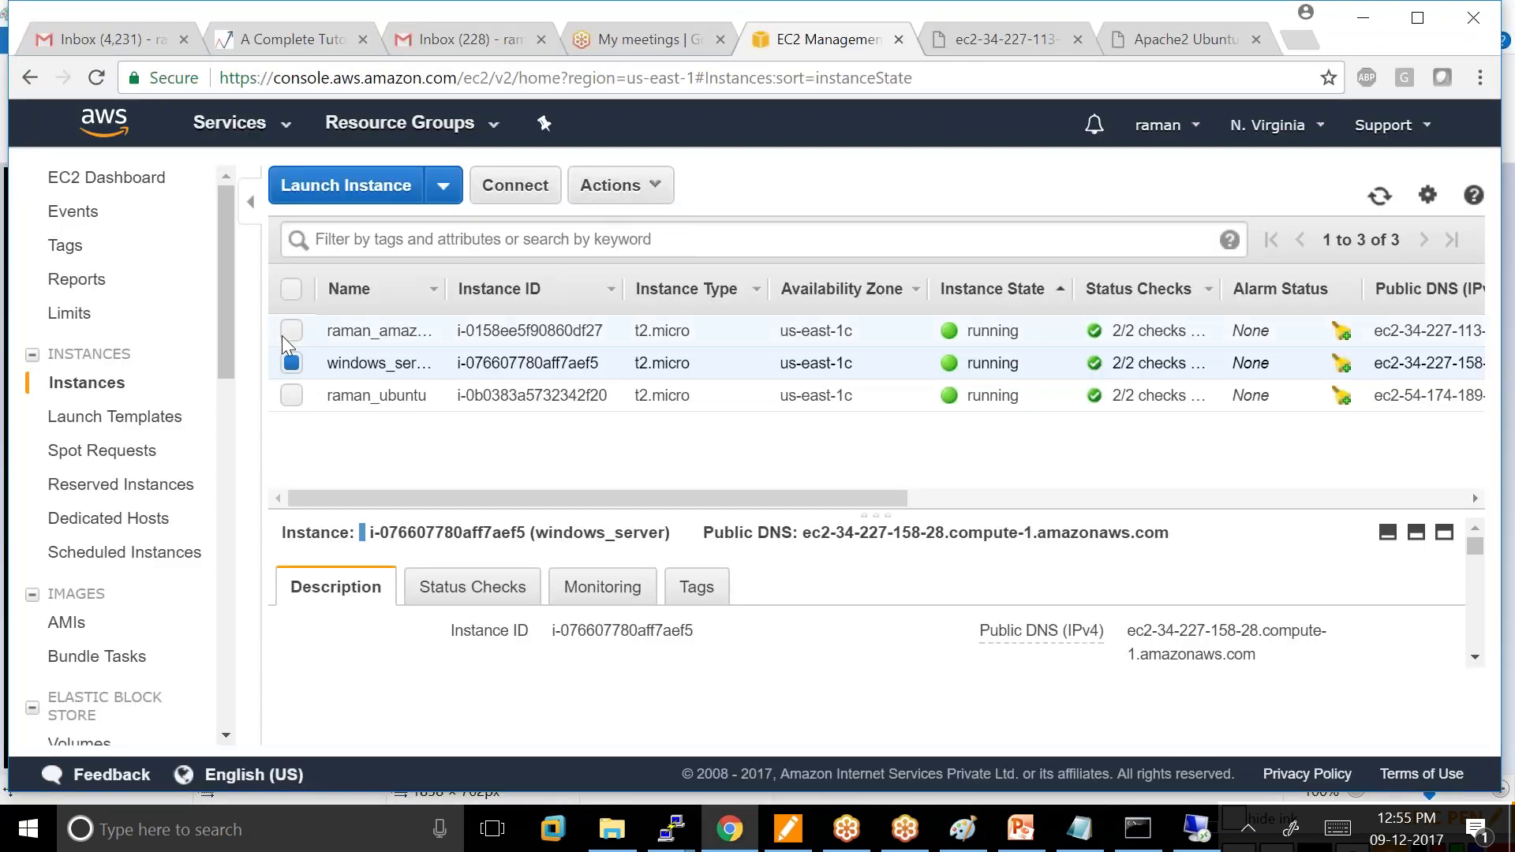
pyautogui.click(291, 396)
pyautogui.click(1196, 828)
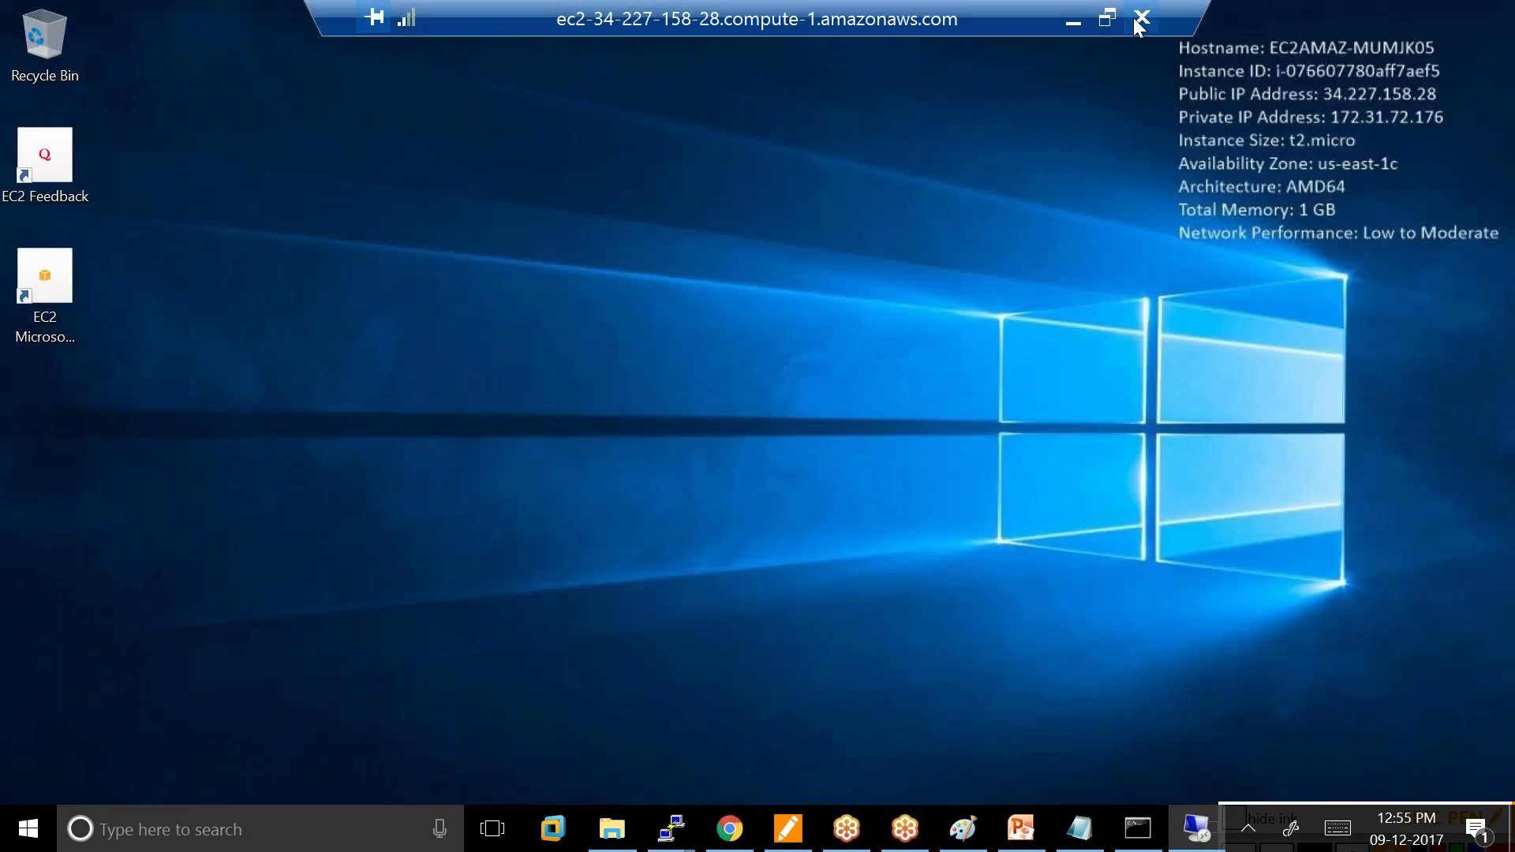
pyautogui.click(1141, 19)
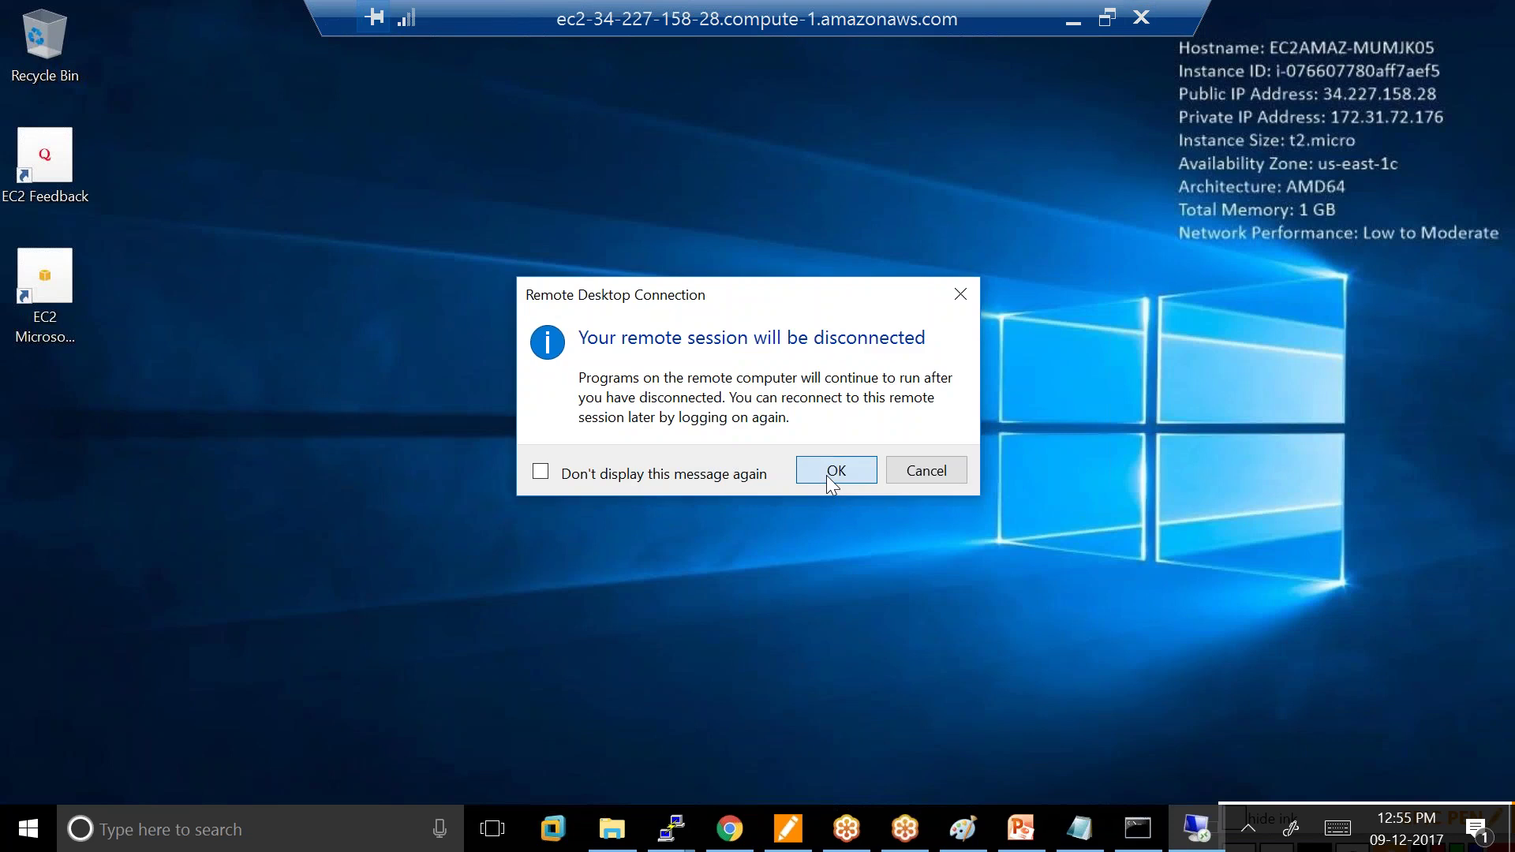
pyautogui.click(834, 471)
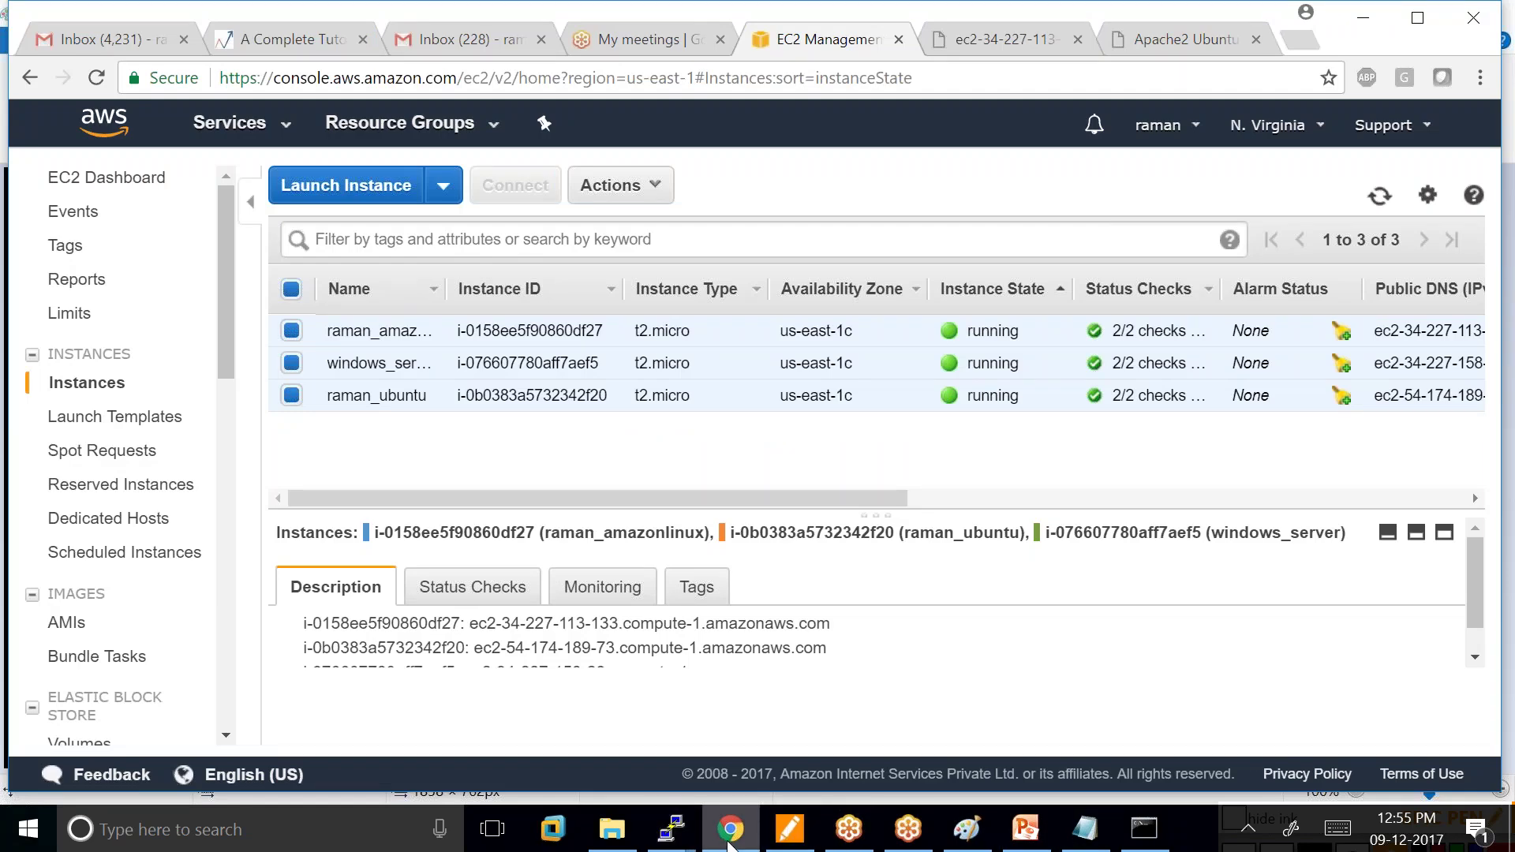
pyautogui.click(688, 833)
# Close the ec2-user PuTTY session and confirm the exit.
pyautogui.click(720, 683)
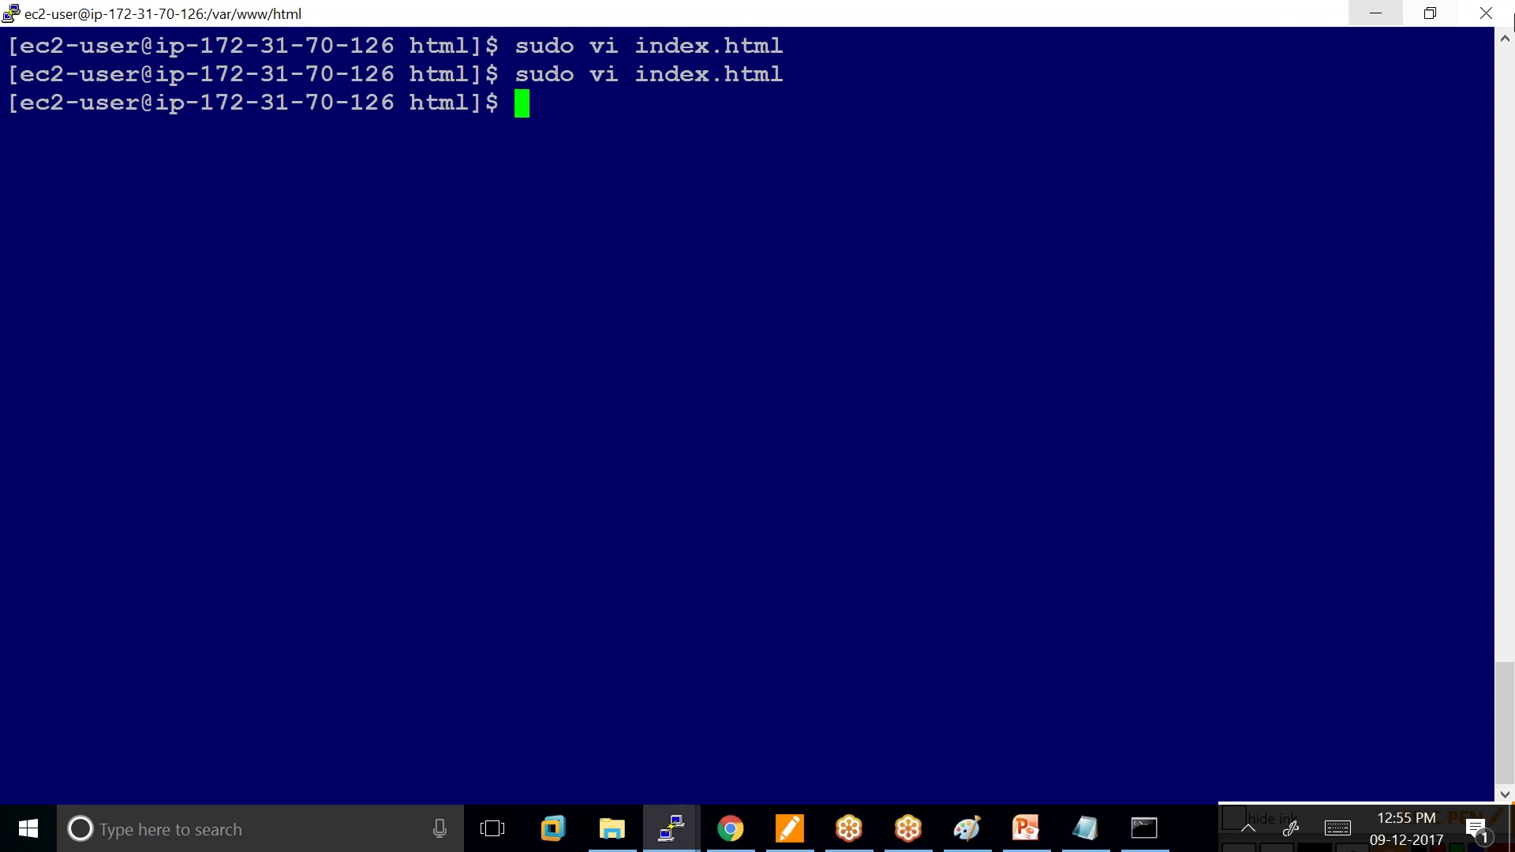
pyautogui.click(1486, 13)
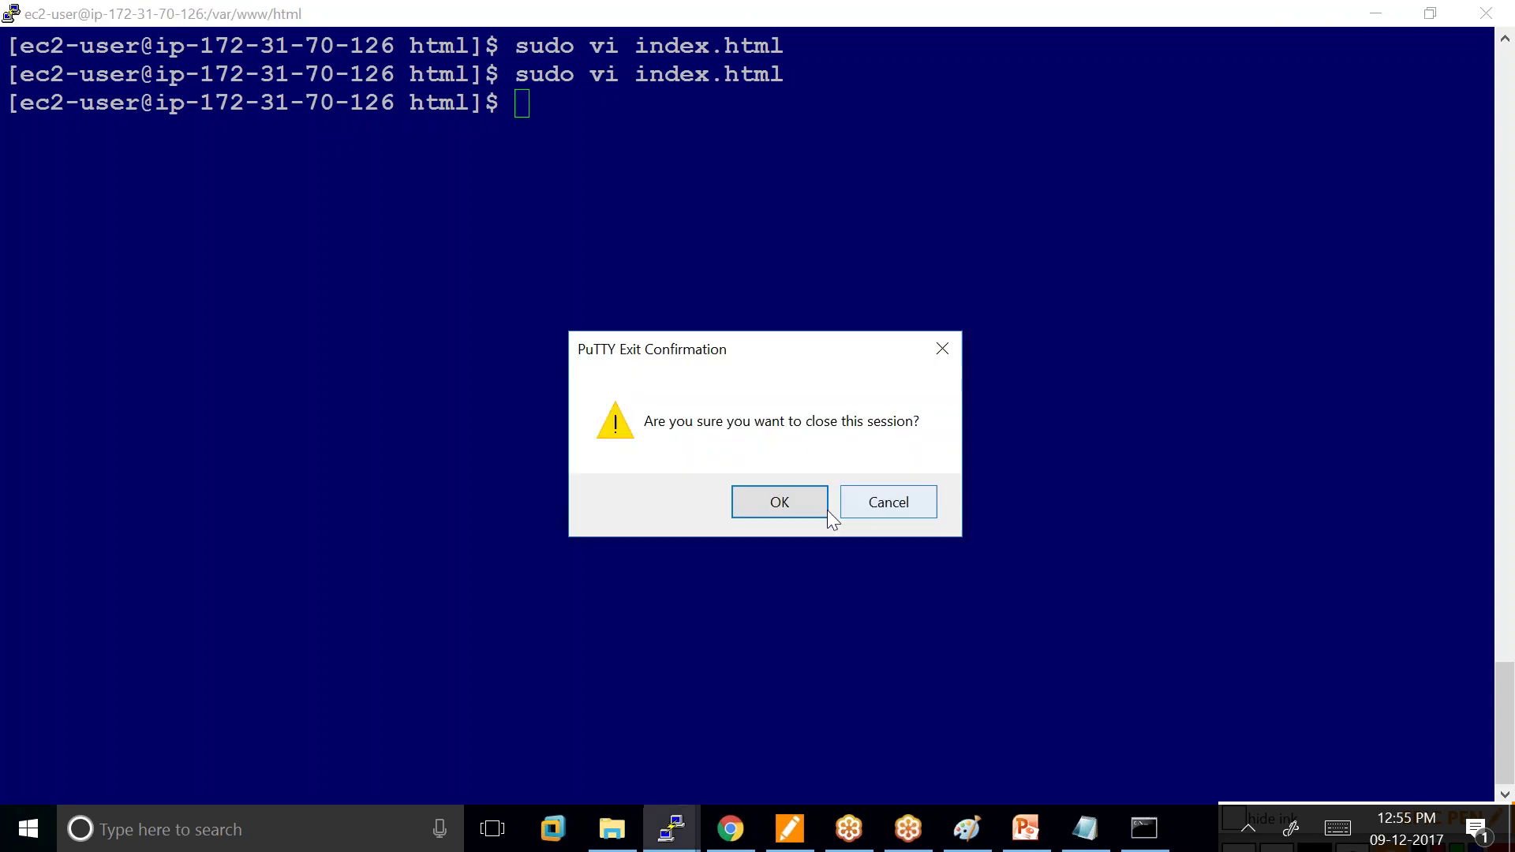
pyautogui.click(780, 502)
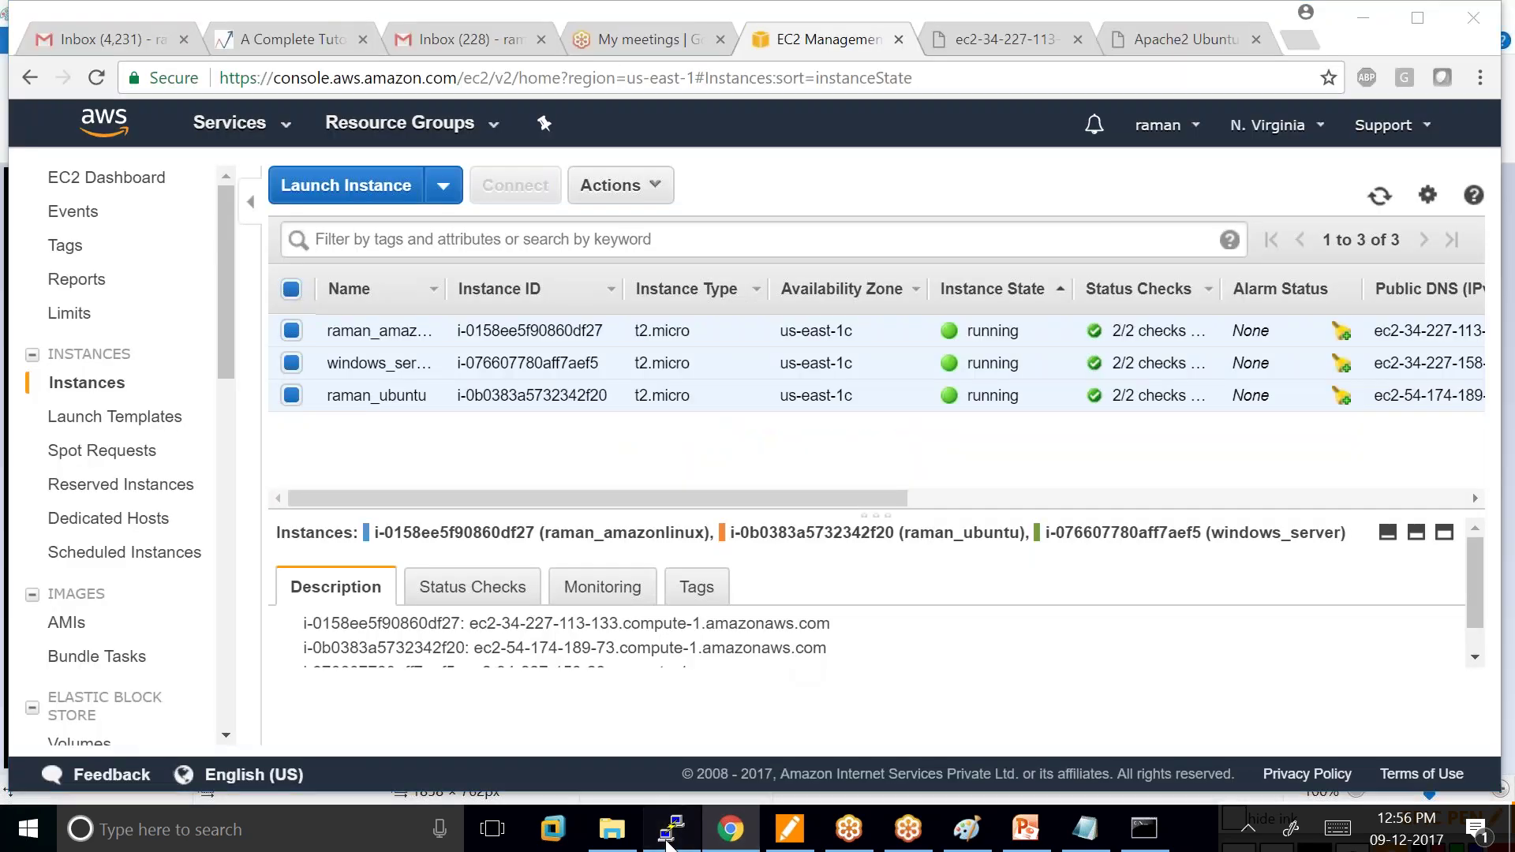
# Close the ubuntu PuTTY session and confirm the exit.
pyautogui.click(672, 841)
pyautogui.click(672, 841)
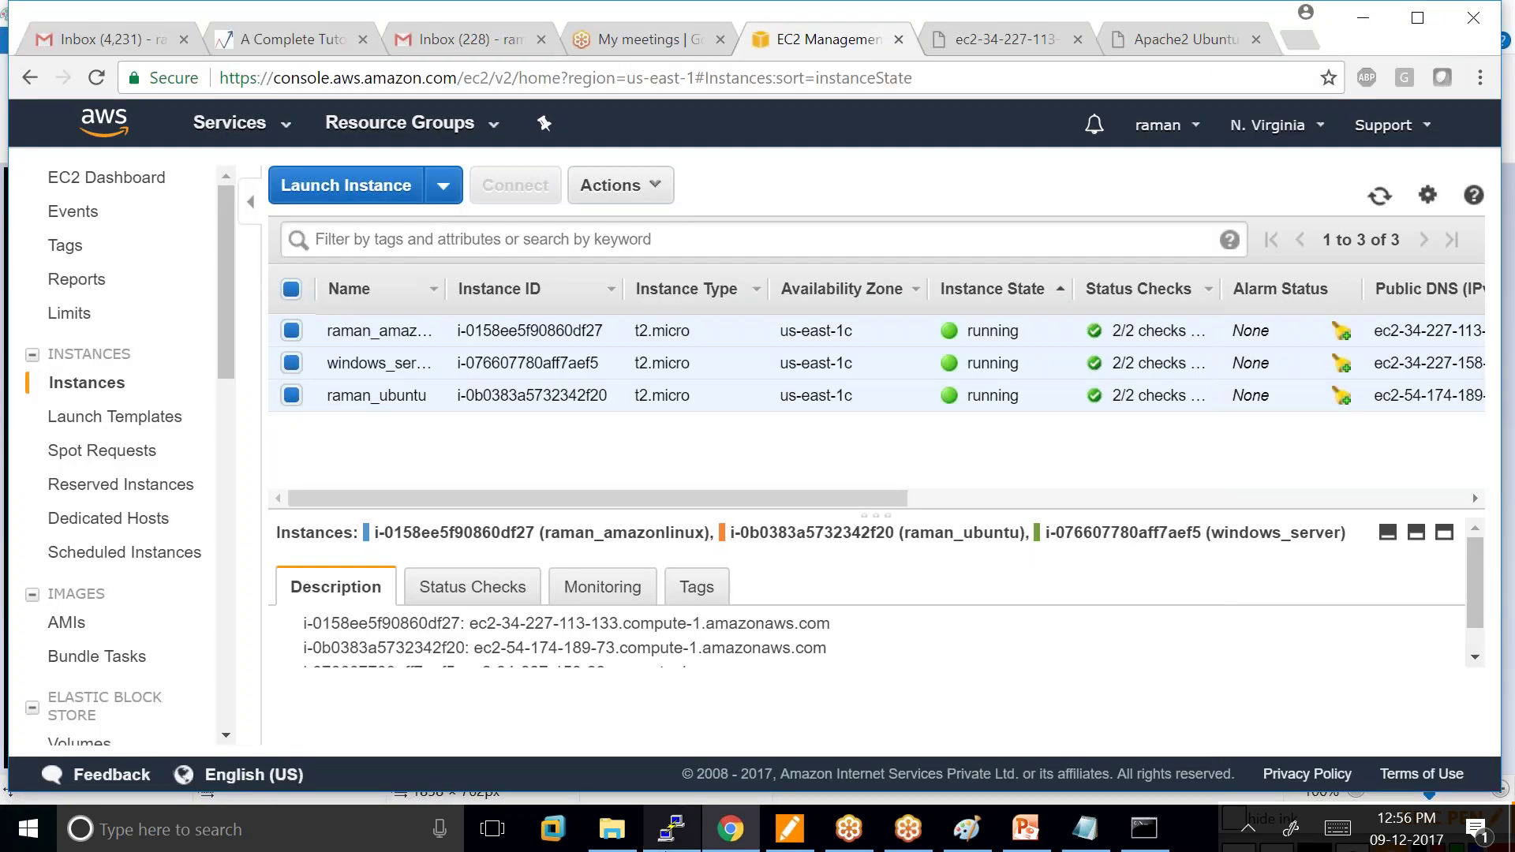
pyautogui.click(672, 841)
pyautogui.click(1486, 13)
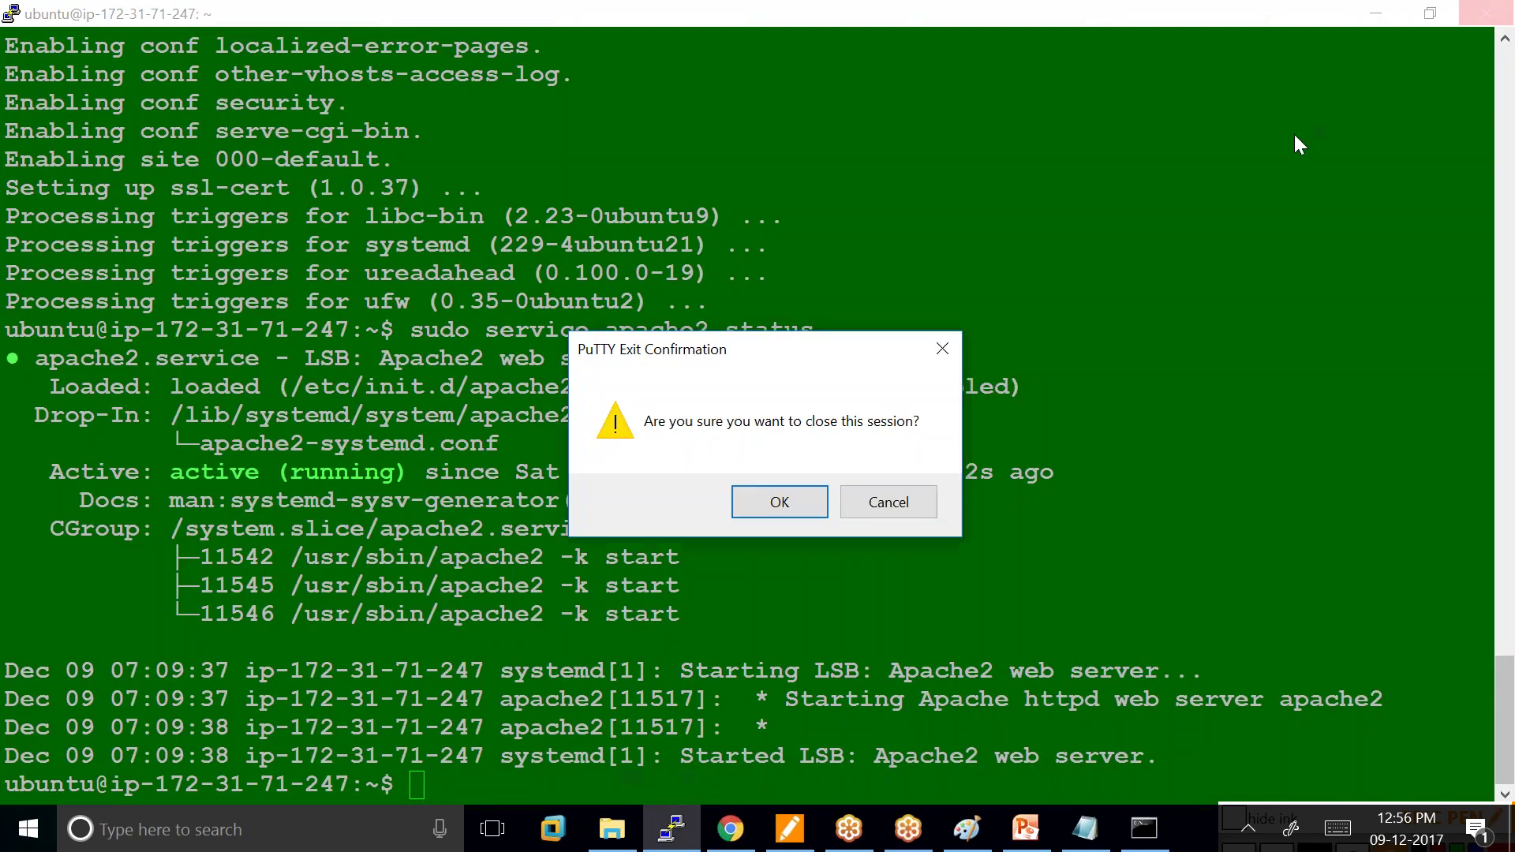
pyautogui.click(780, 502)
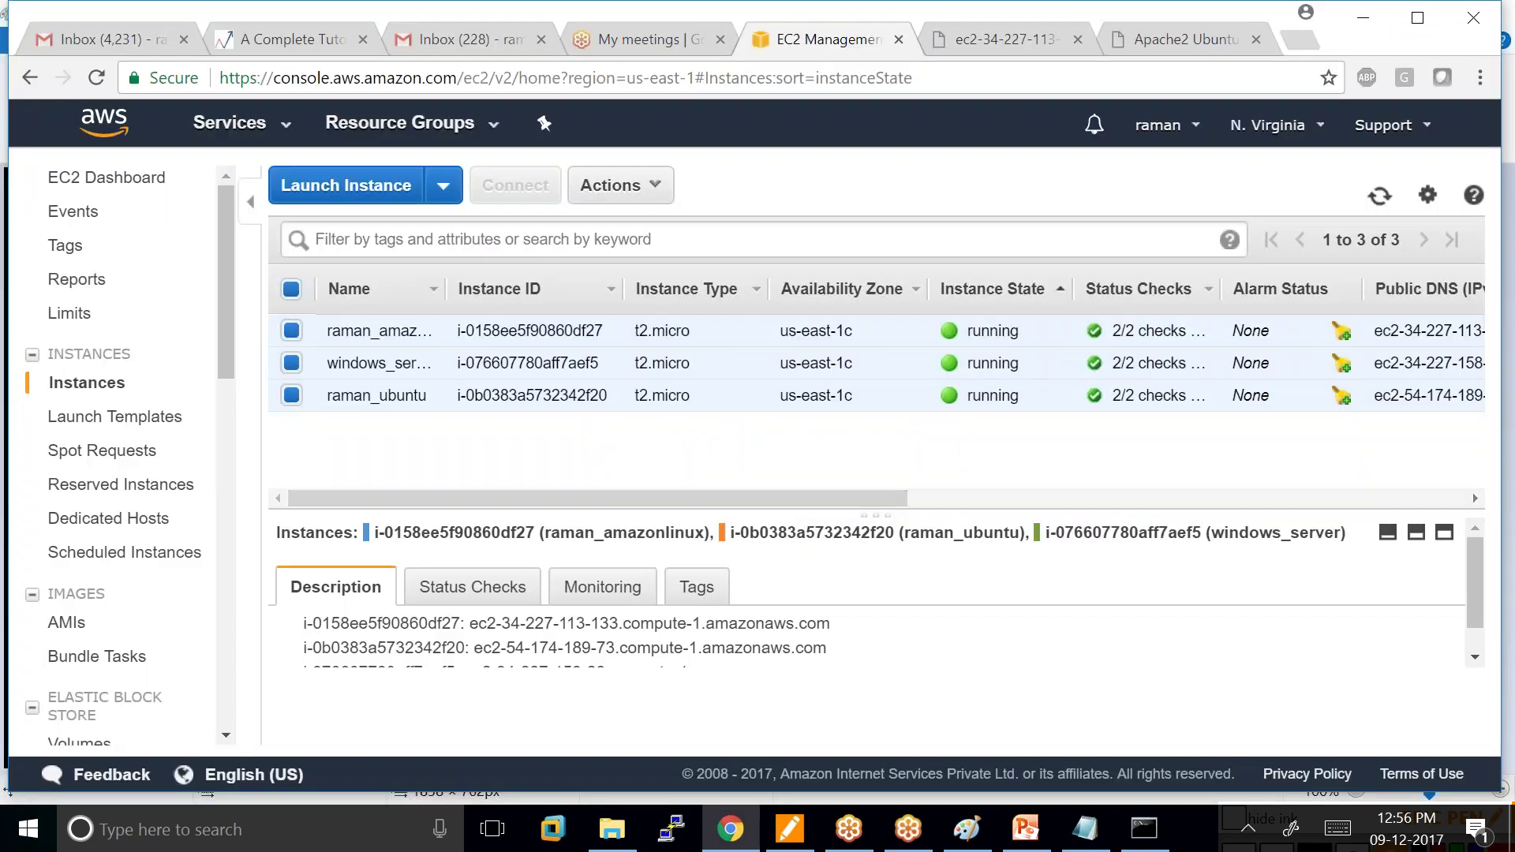
# Terminate the three selected t2.micro instances and check that they show shutting-down.
pyautogui.click(652, 189)
pyautogui.moveTo(694, 319)
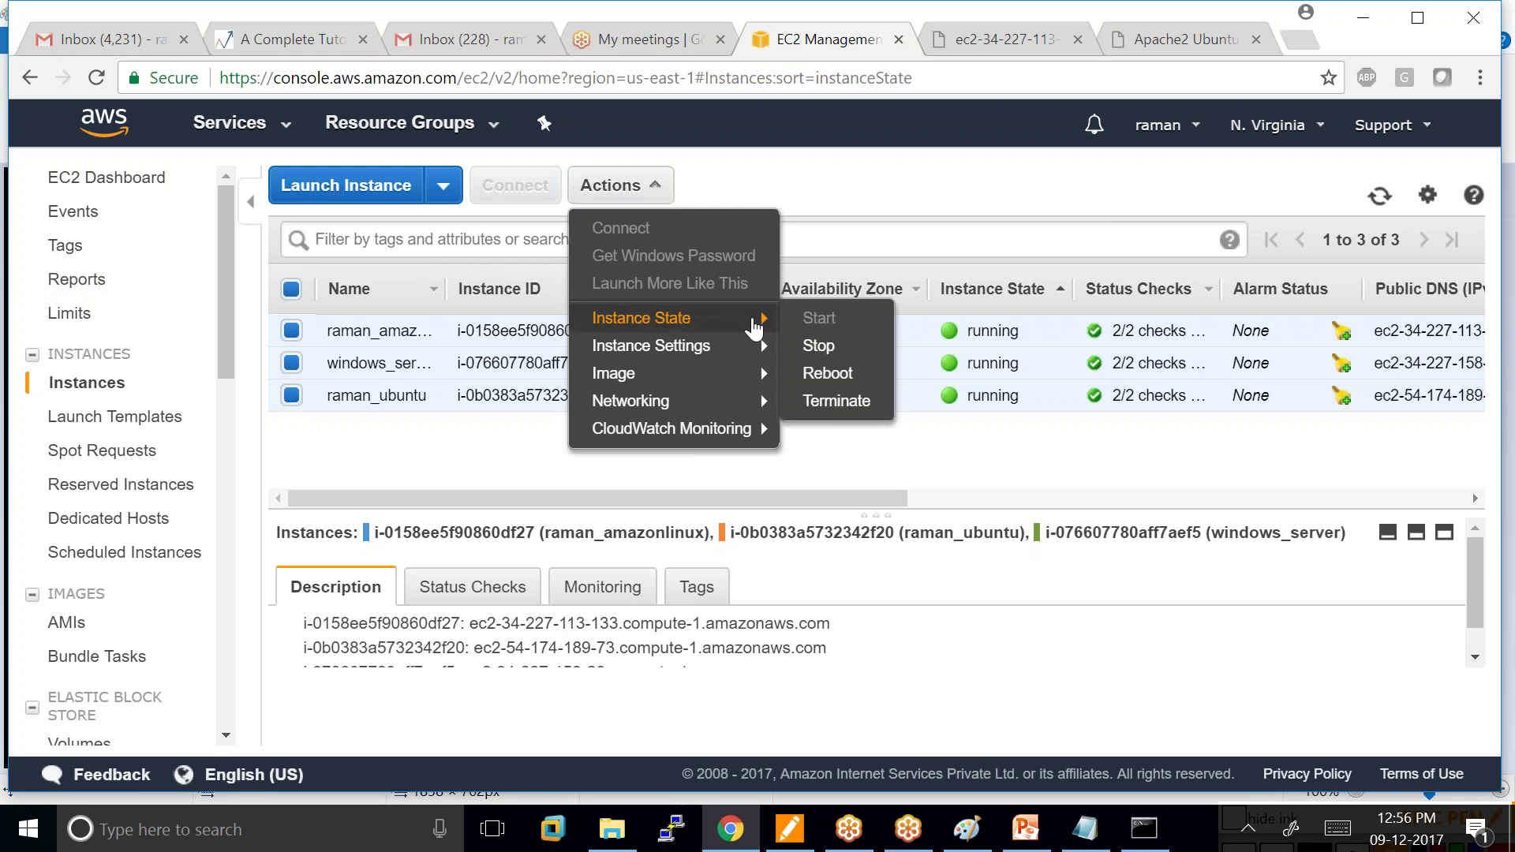
pyautogui.click(837, 401)
pyautogui.click(1097, 636)
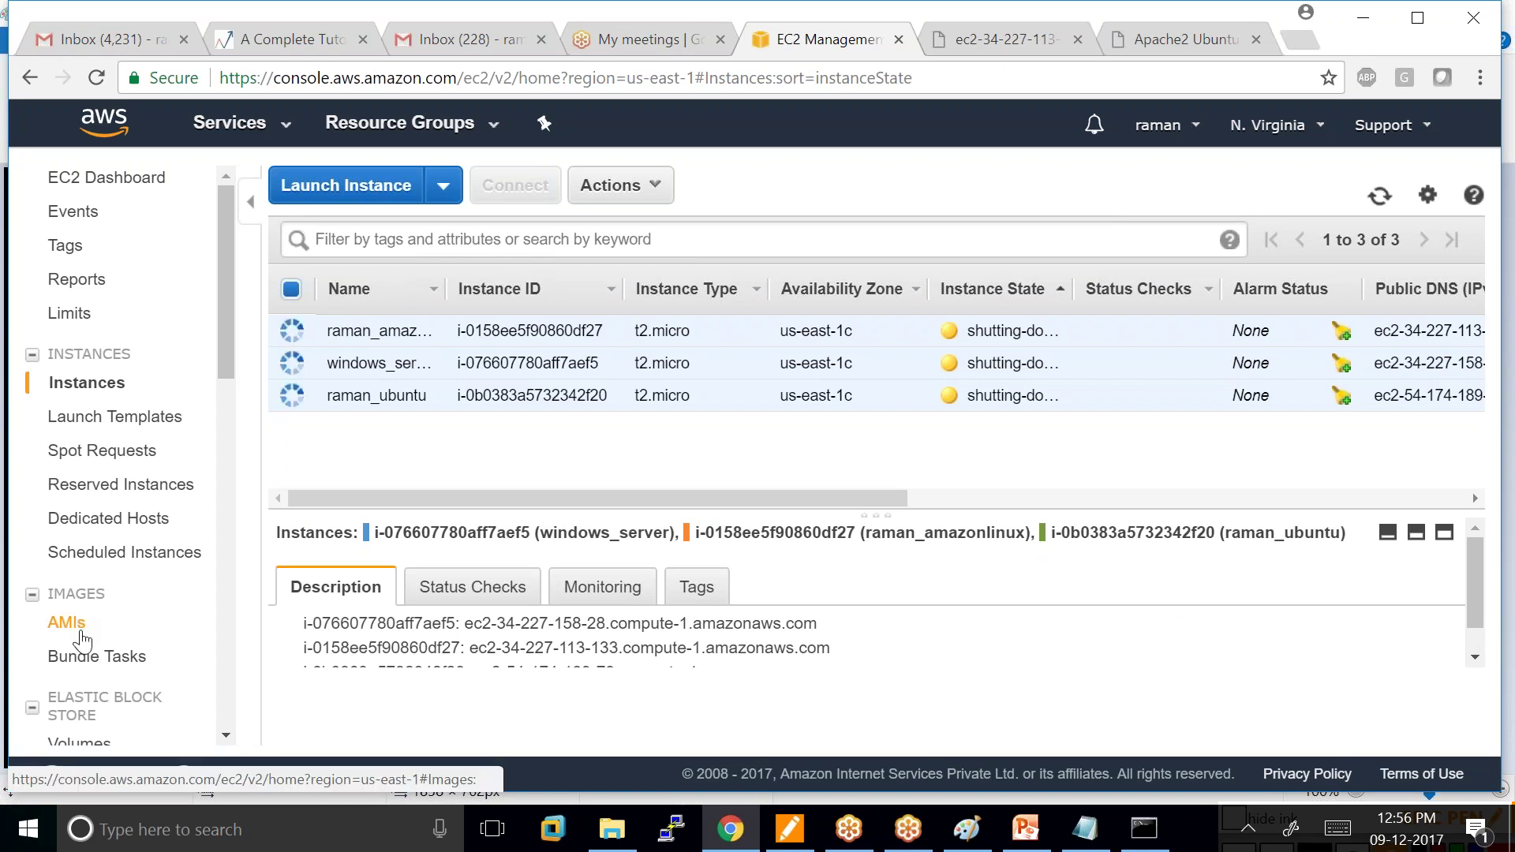
pyautogui.scroll(-1, 82, 641)
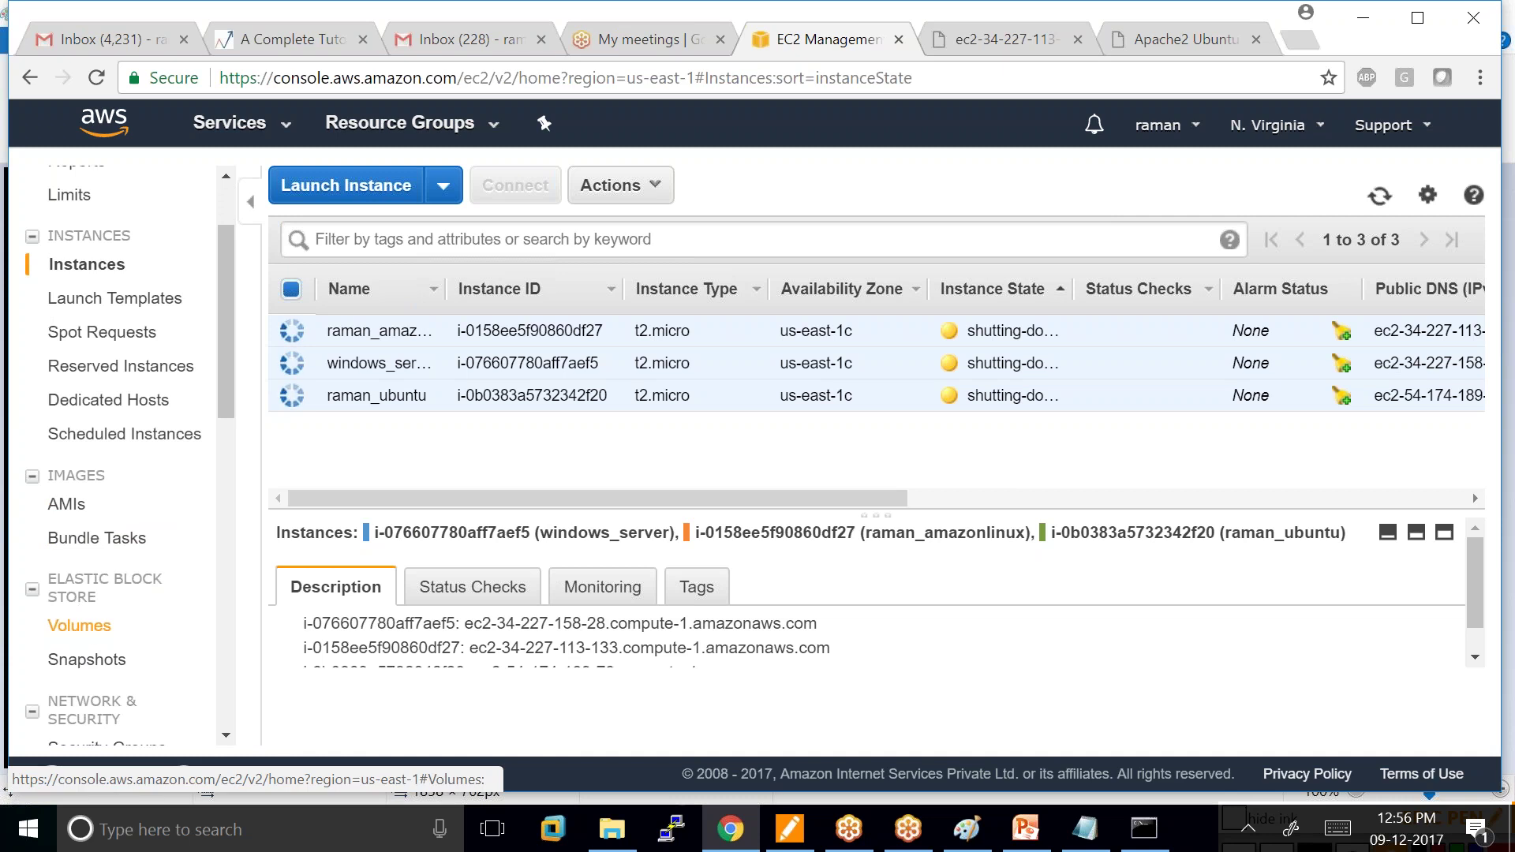
pyautogui.scroll(-1, 127, 627)
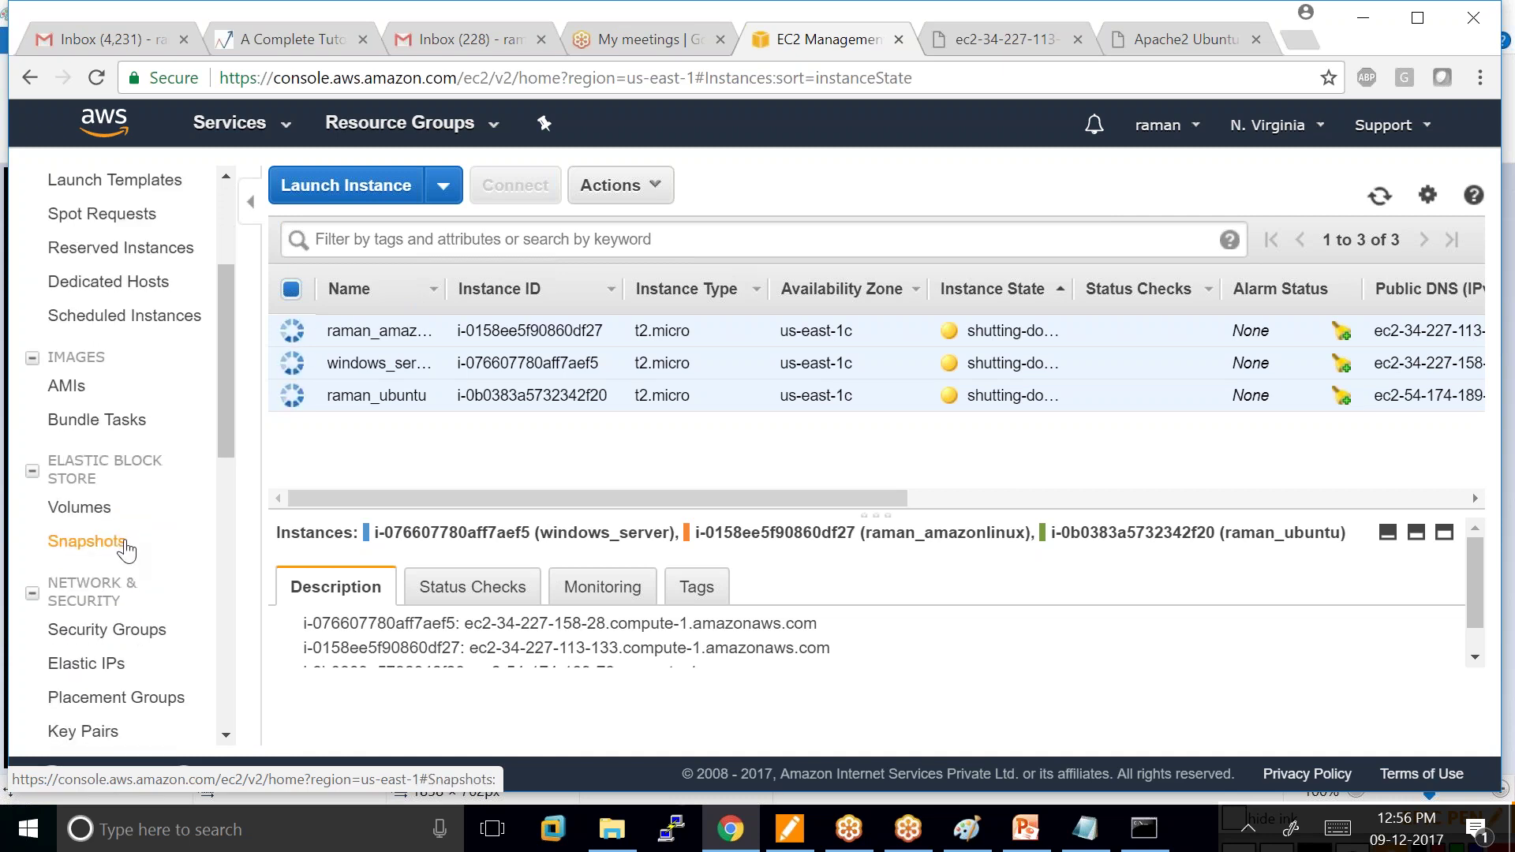
pyautogui.scroll(2, 126, 550)
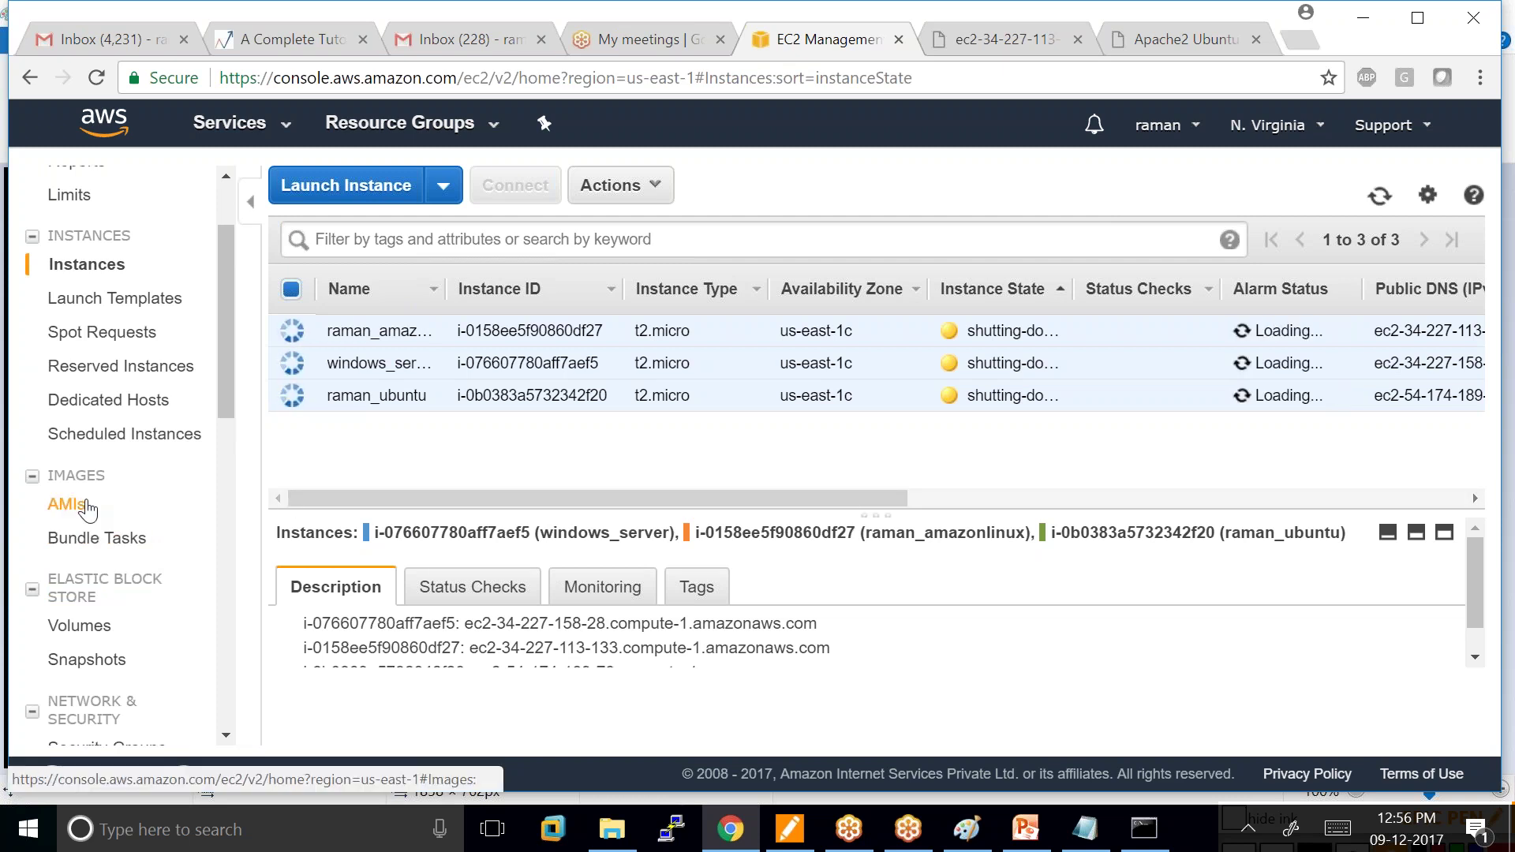
pyautogui.scroll(1, 158, 512)
pyautogui.scroll(-4, 158, 520)
pyautogui.scroll(-9, 156, 529)
pyautogui.scroll(3, 95, 688)
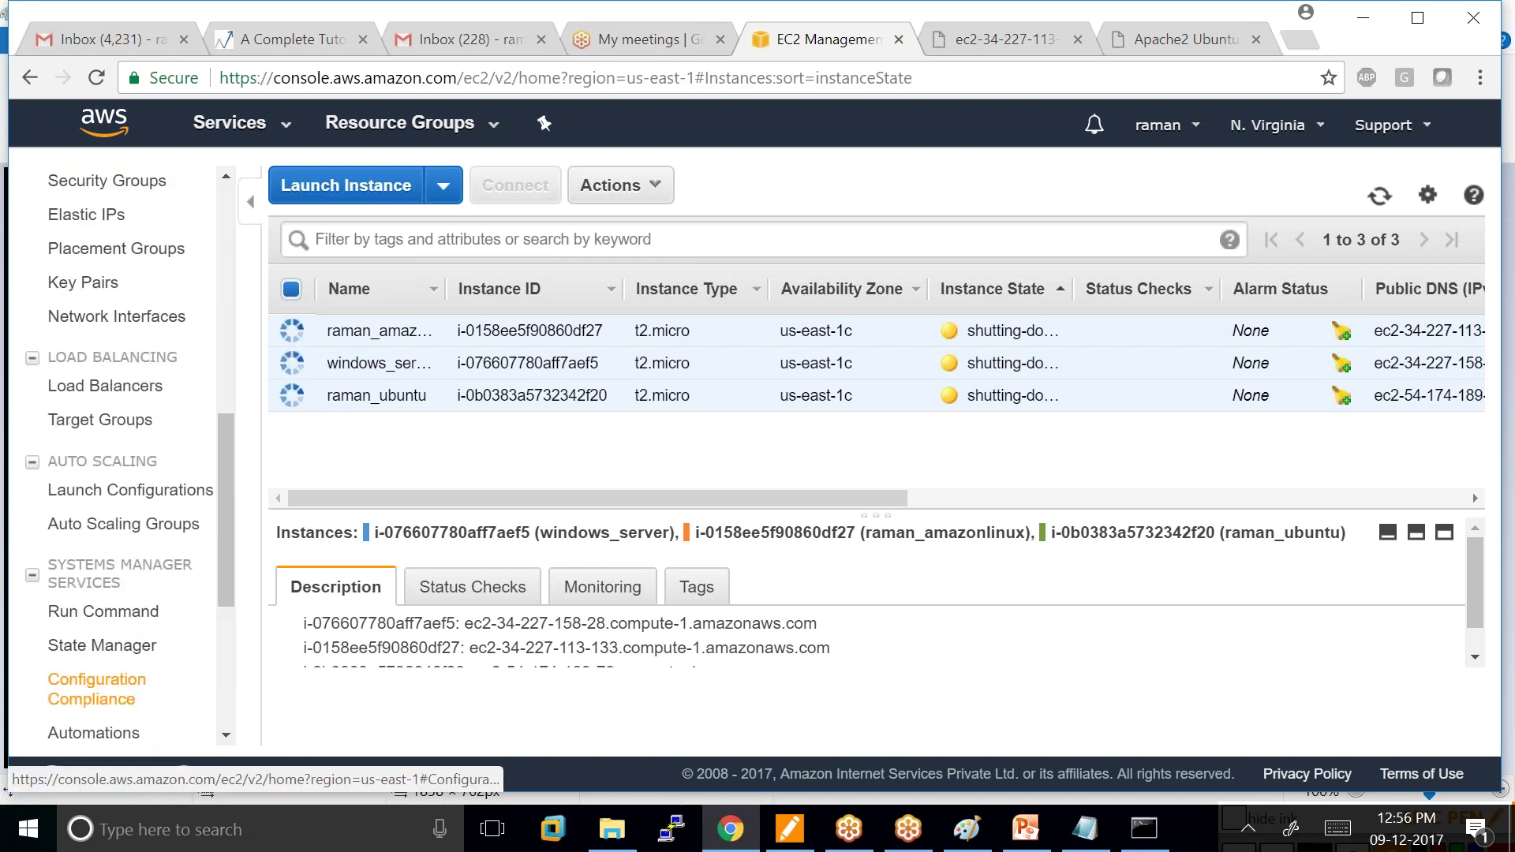